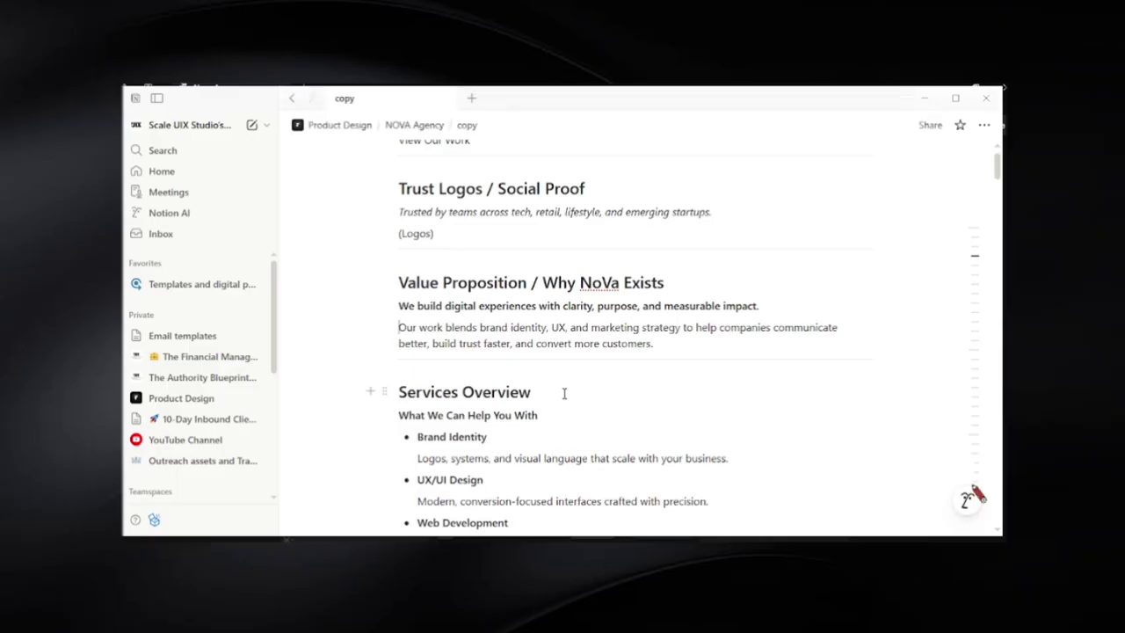
Skim the home page copy, return to the NOVA Agency brief and open its Pages subpage
scroll(559, 387, up, 10)
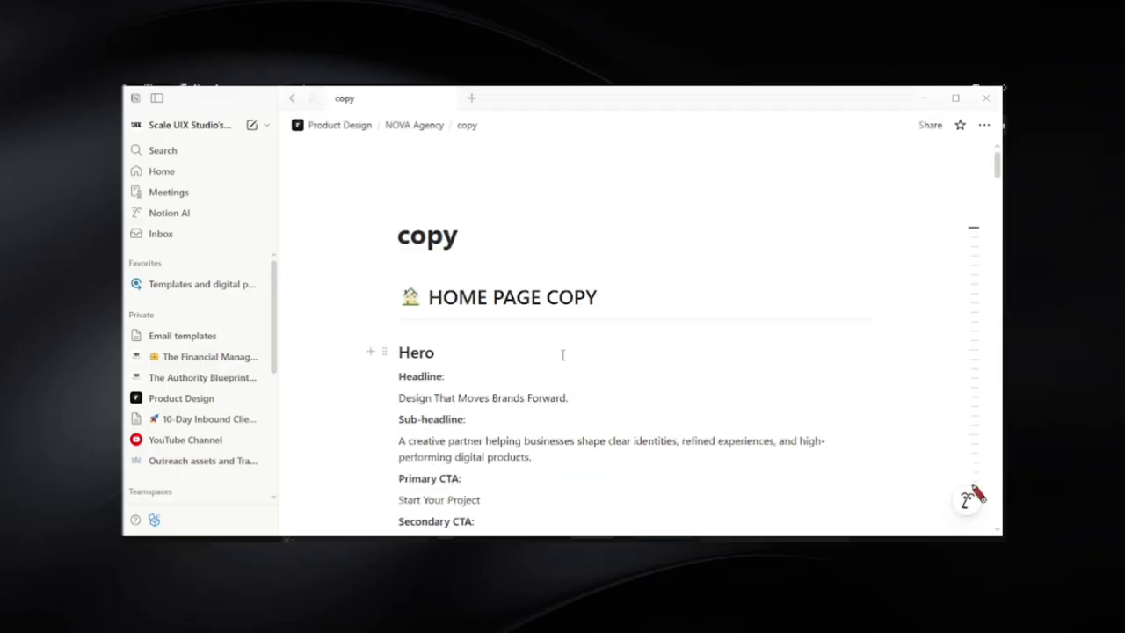
scroll(562, 354, down, 10)
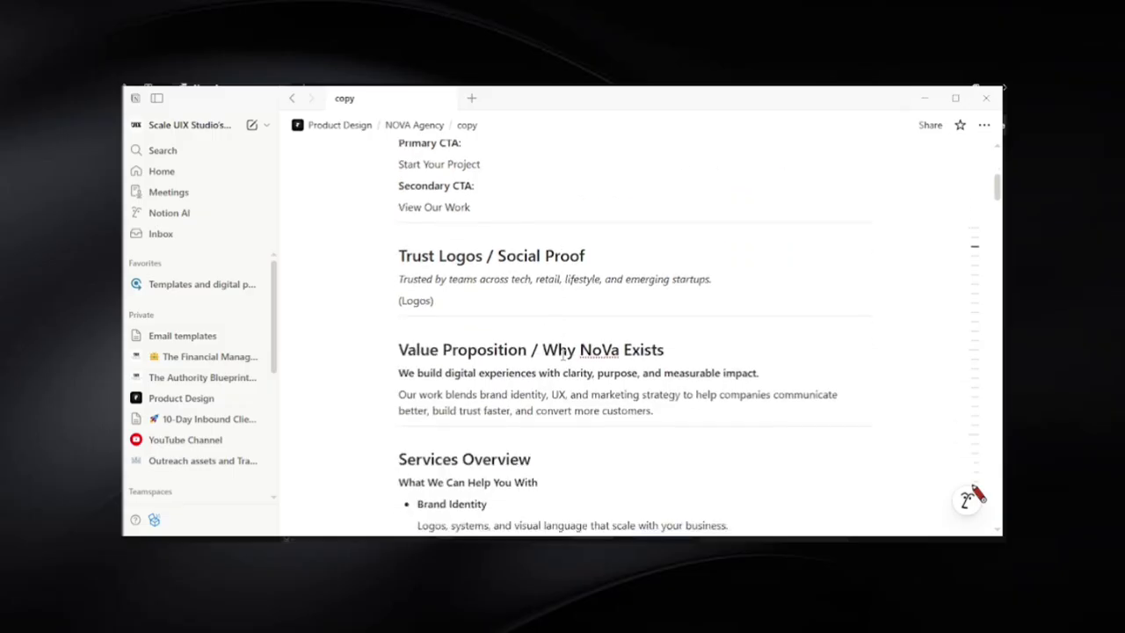
click(426, 127)
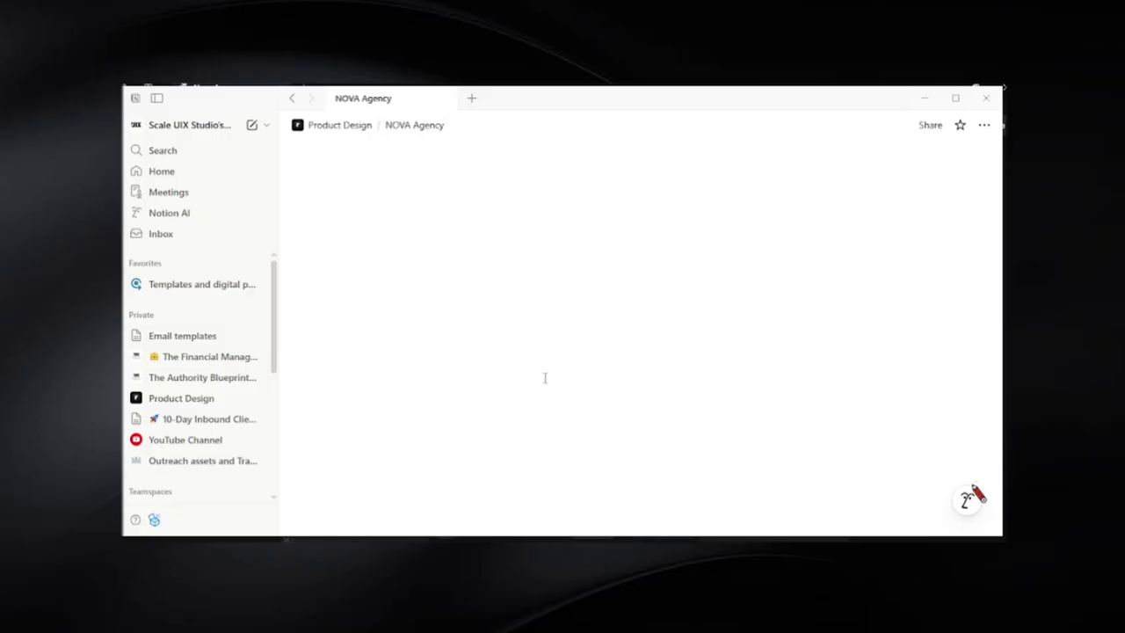
scroll(532, 388, down, 20)
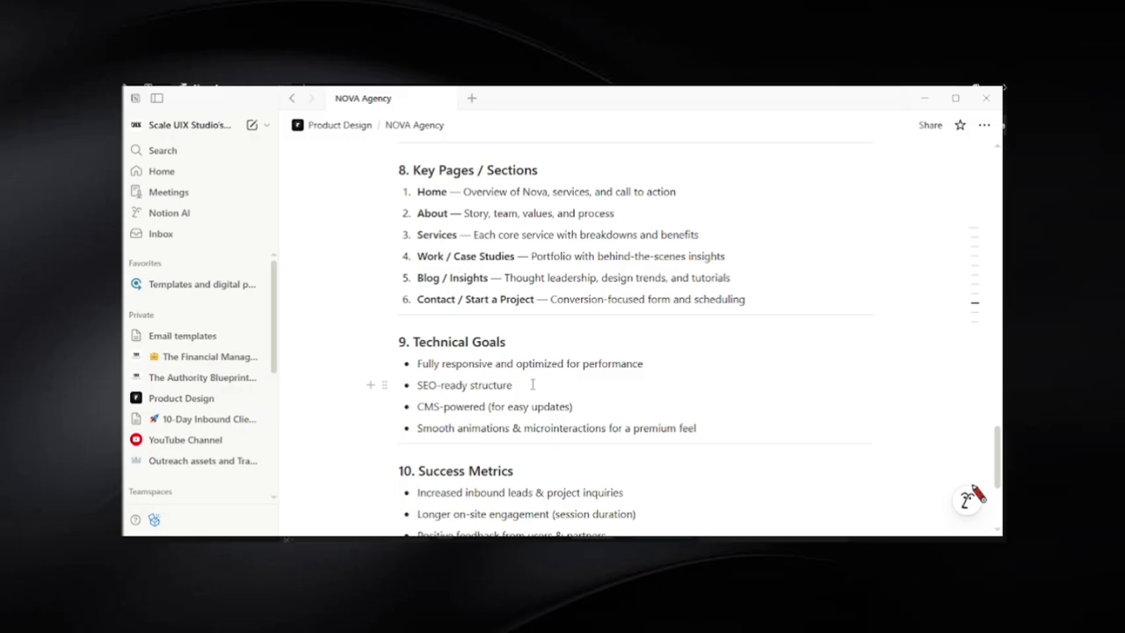
scroll(532, 387, down, 5)
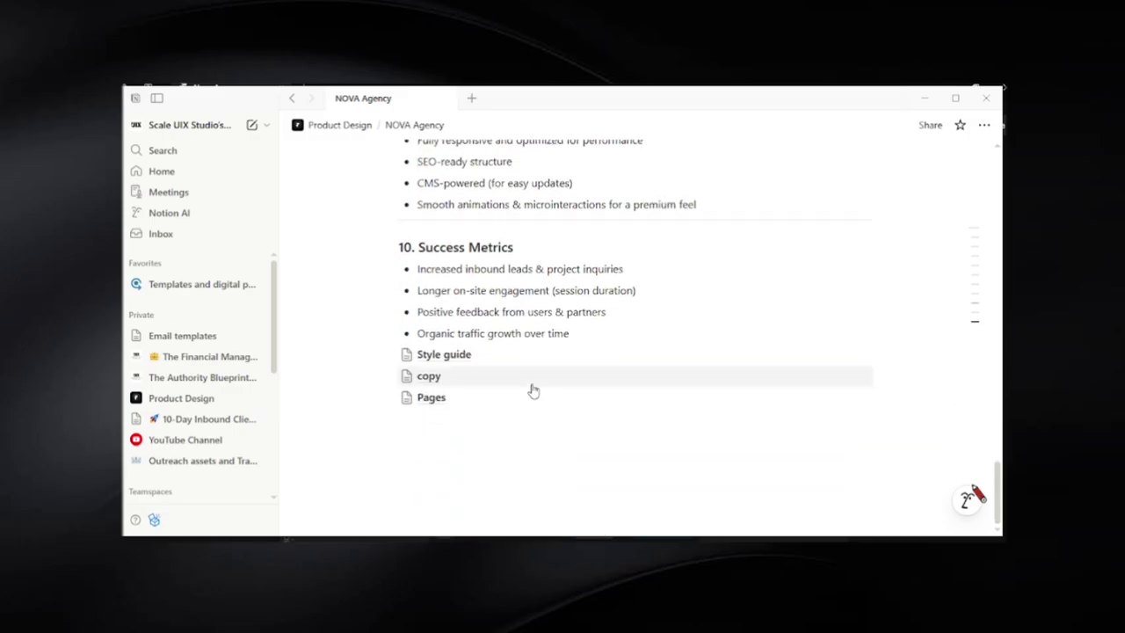
click(432, 398)
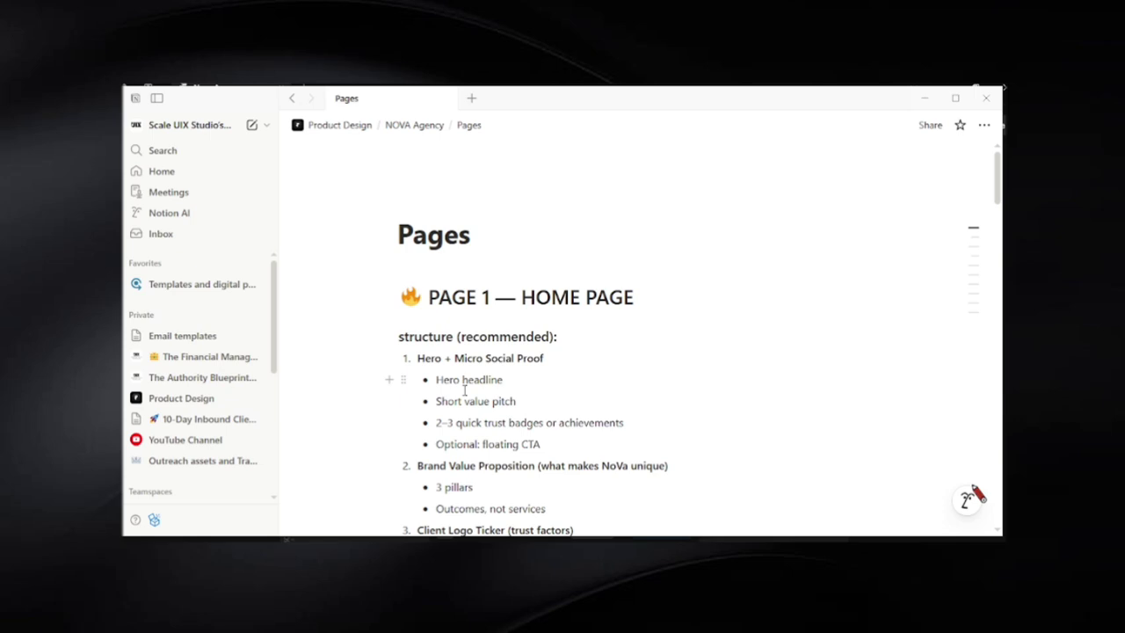
Review the section structures of the Home page and the About page, highlighting each page's title
scroll(466, 387, down, 1)
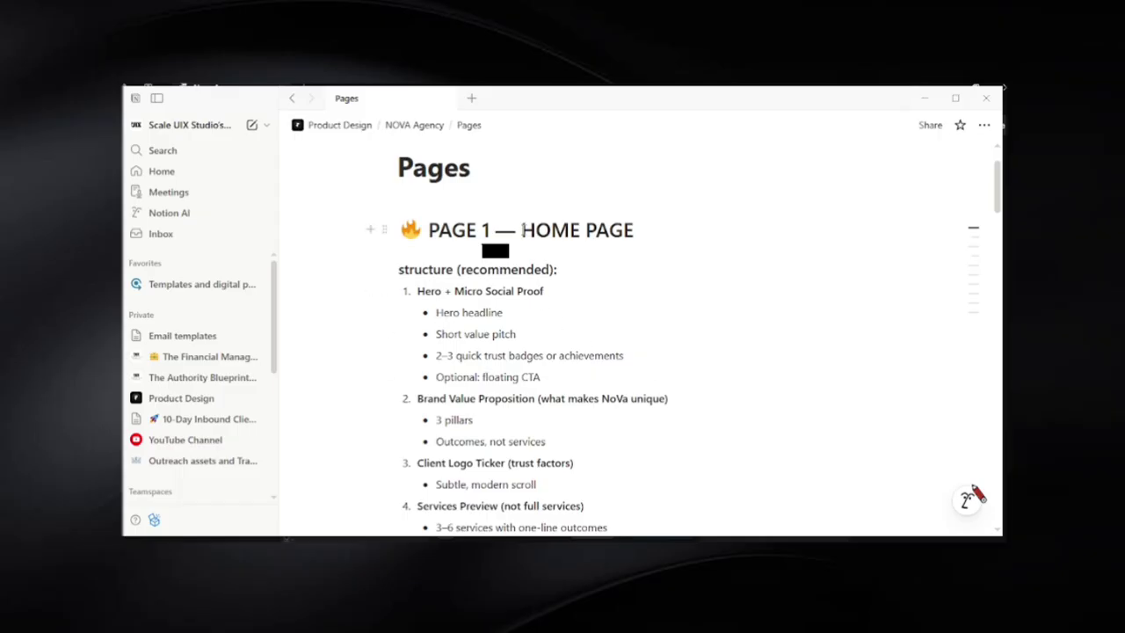
drag(521, 229, 663, 211)
click(649, 234)
scroll(552, 409, down, 5)
scroll(552, 410, down, 5)
scroll(547, 258, up, 1)
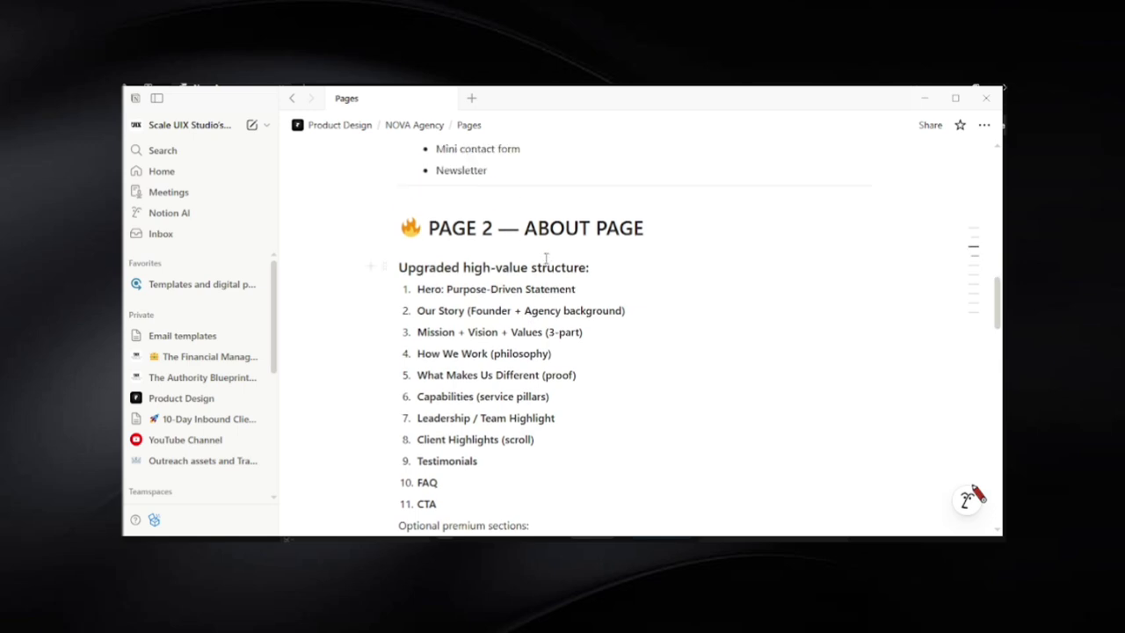
drag(527, 231, 707, 222)
click(574, 296)
scroll(562, 334, down, 3)
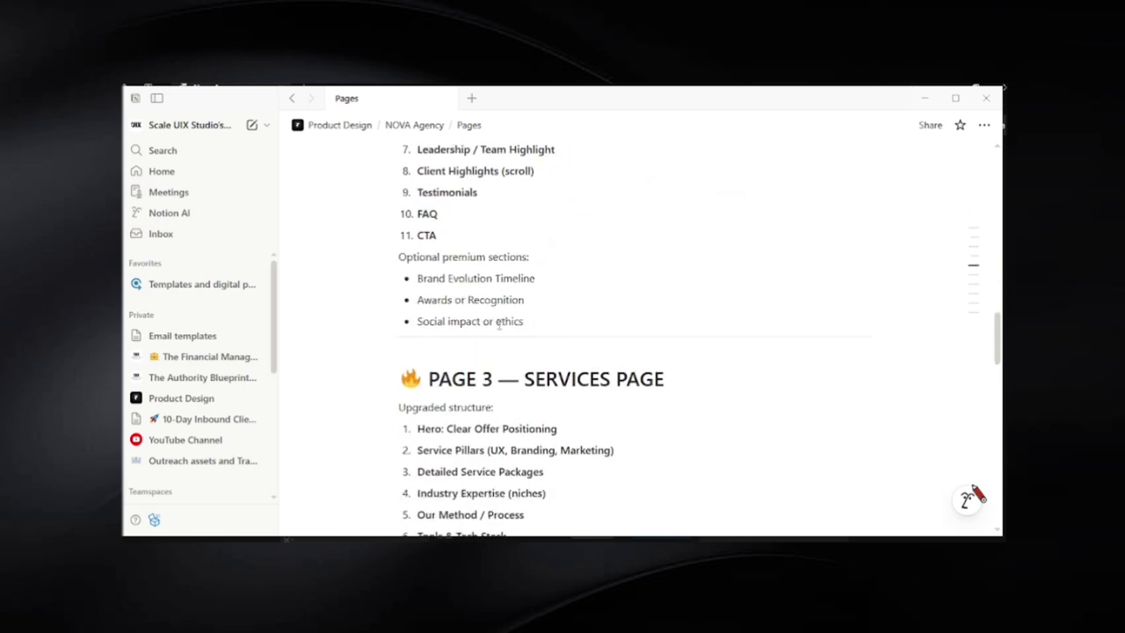
Review the section structures of the Services, Portfolio and Individual Case Study pages, highlighting each page's title
drag(528, 376, 692, 376)
scroll(691, 377, down, 3)
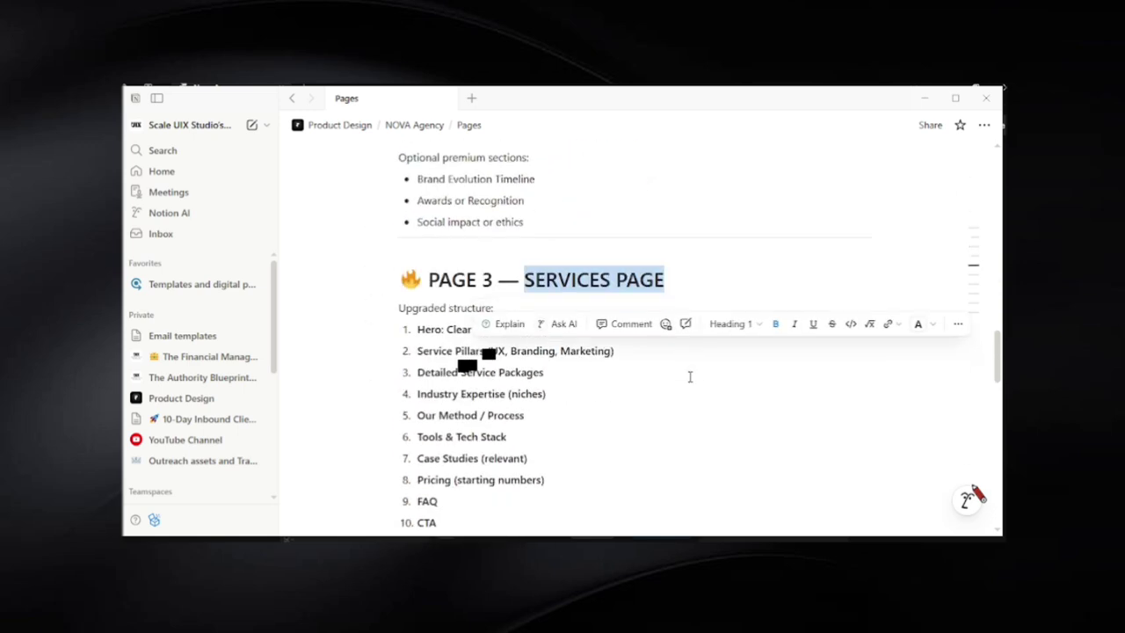
scroll(509, 411, down, 1)
drag(526, 411, 700, 408)
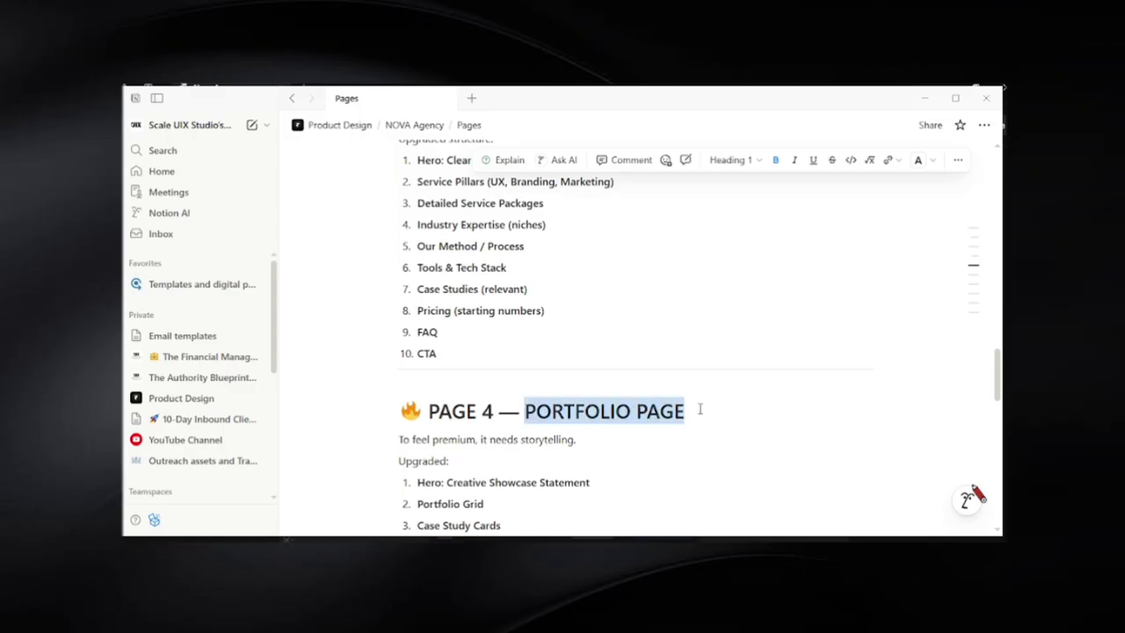
scroll(699, 408, down, 4)
drag(524, 420, 775, 417)
scroll(773, 418, down, 2)
click(650, 296)
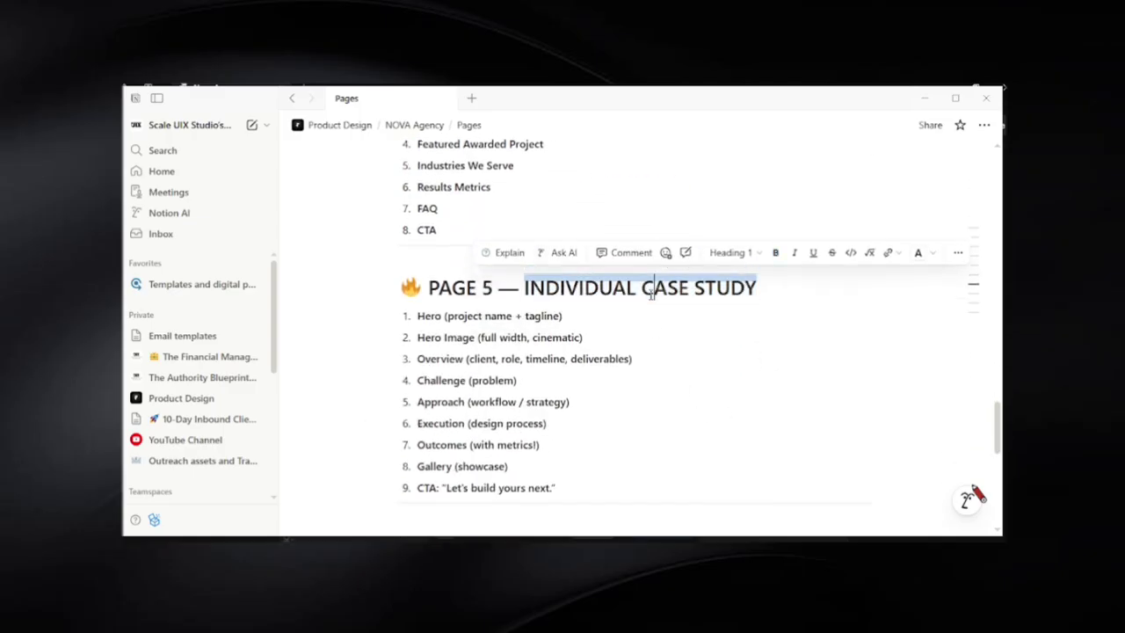
click(546, 316)
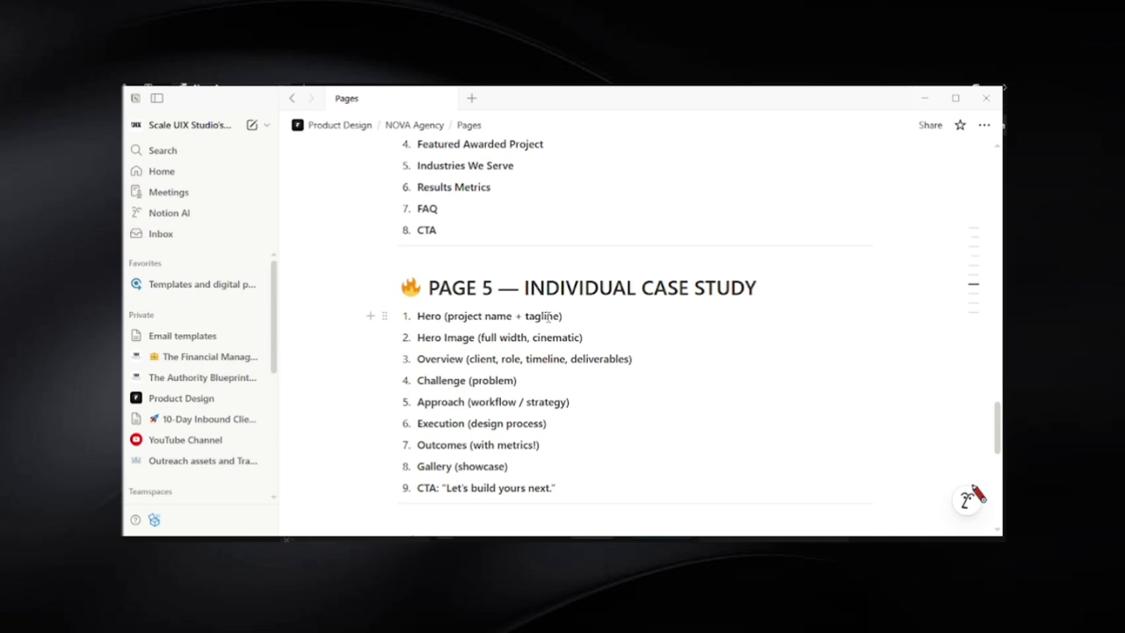
click(547, 316)
Switch to the browser and open framer.com/pricing in a new tab
key(alt+Tab)
key(Tab)
key(Tab)
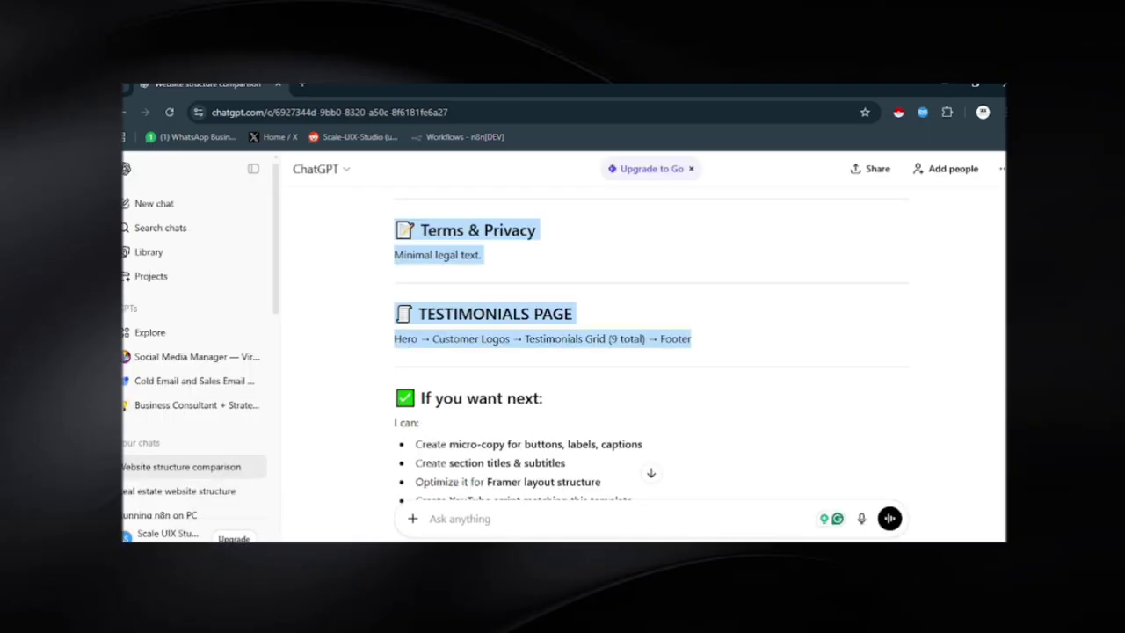
key(ctrl+t)
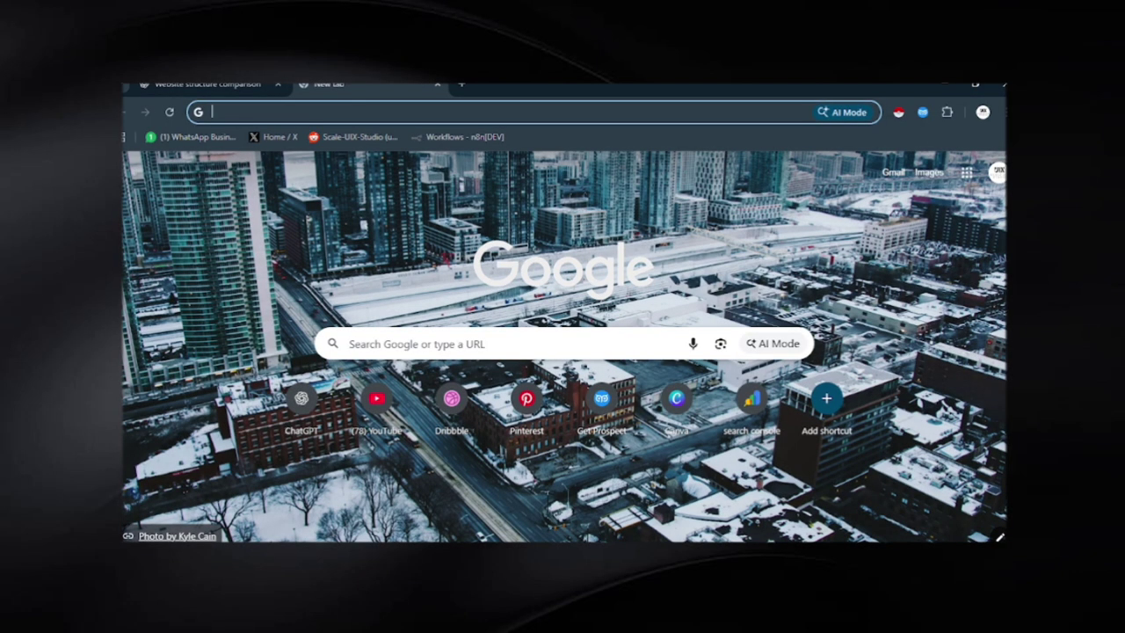
text(fir)
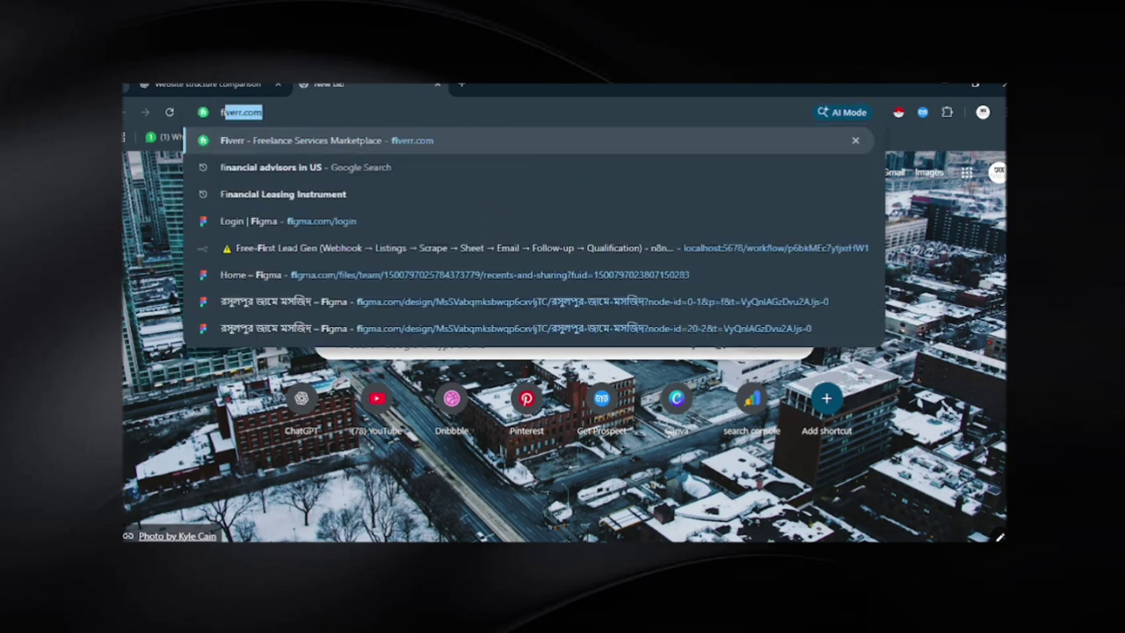
key(BackSpace)
key(BackSpace)
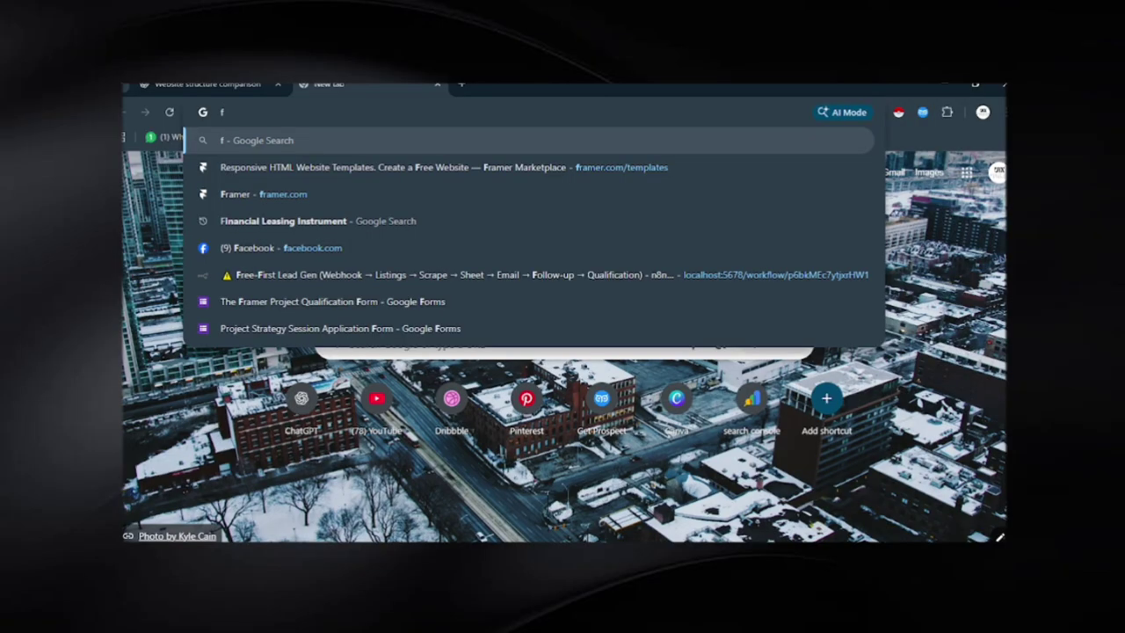
text(ramer.com)
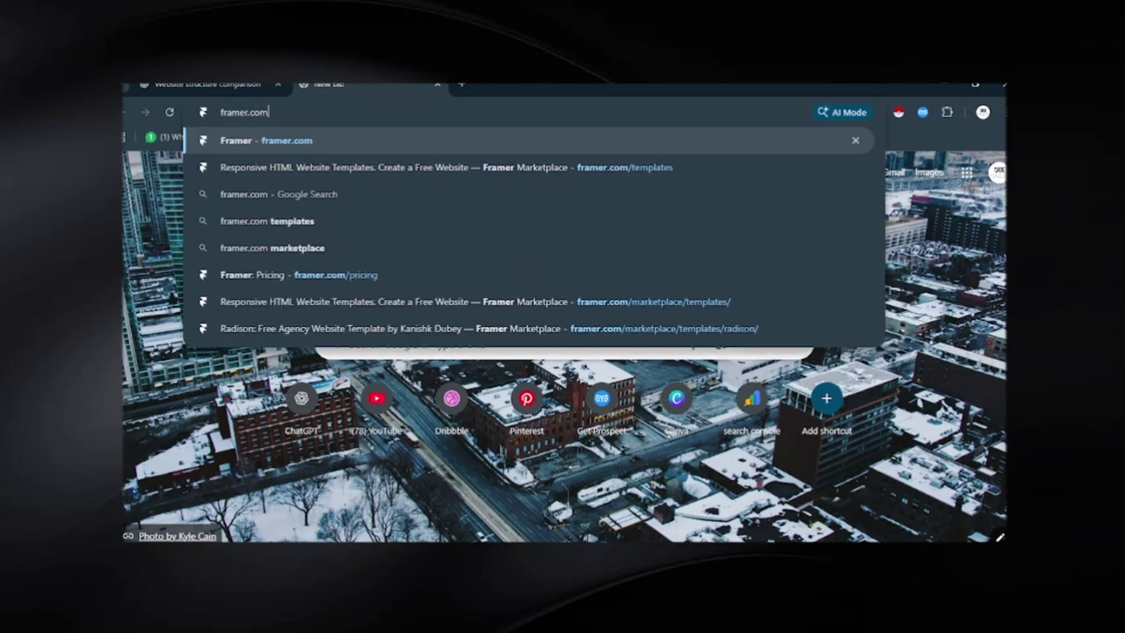
text(/pricing)
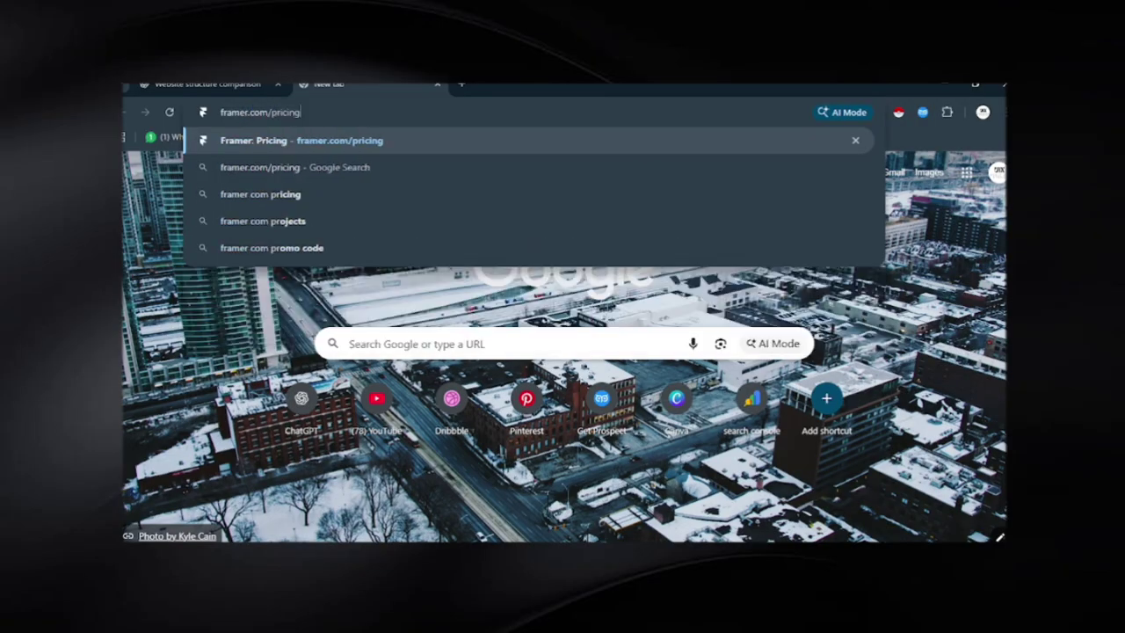
key(Return)
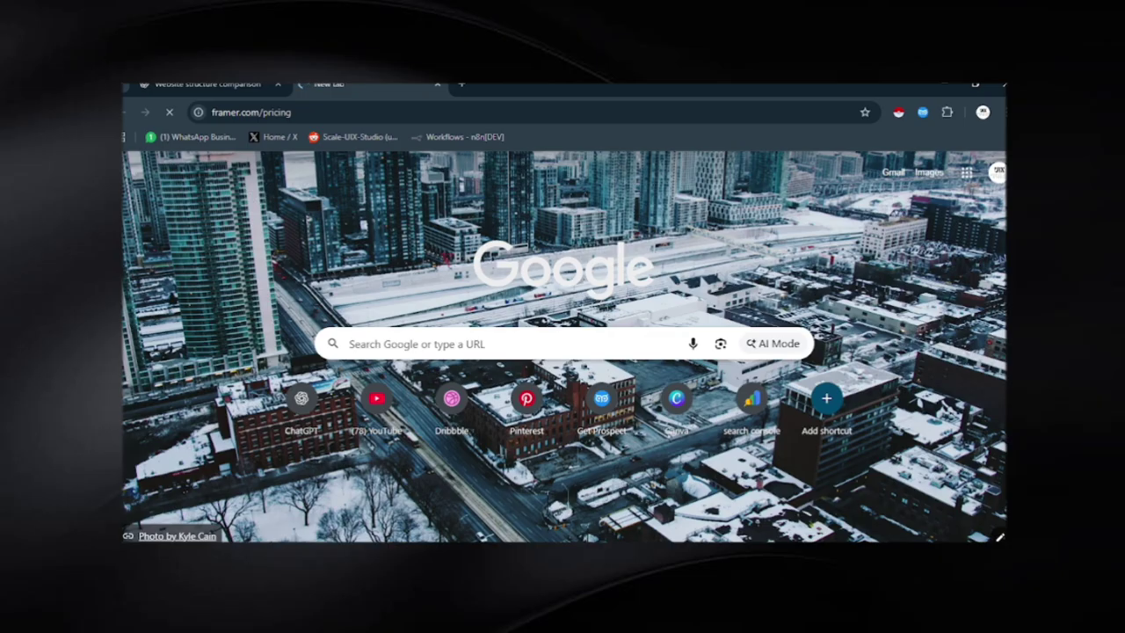
Examine Framer's Basic, Pro and Scale plans, highlight the Scale plan's name and close the pricing page
scroll(568, 374, down, 3)
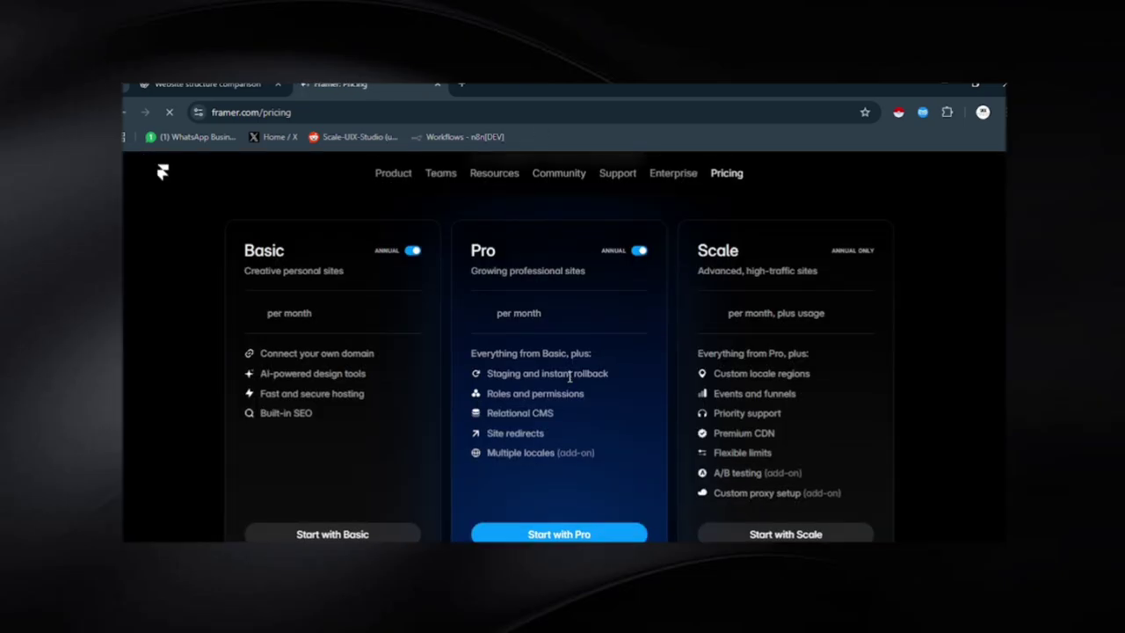
scroll(569, 376, down, 1)
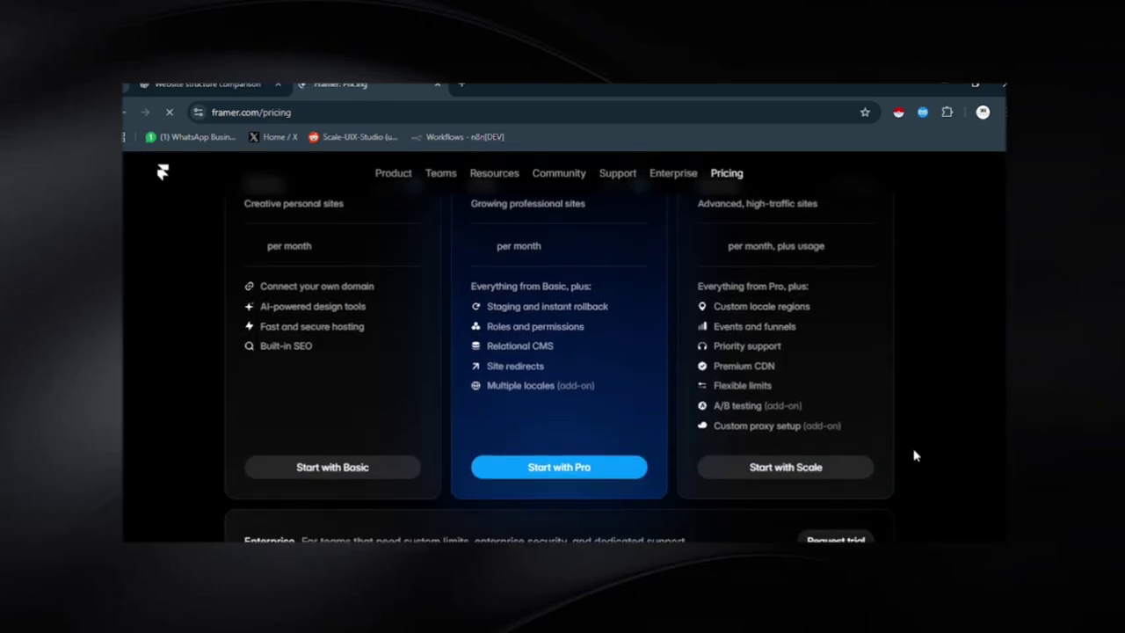
scroll(911, 454, up, 2)
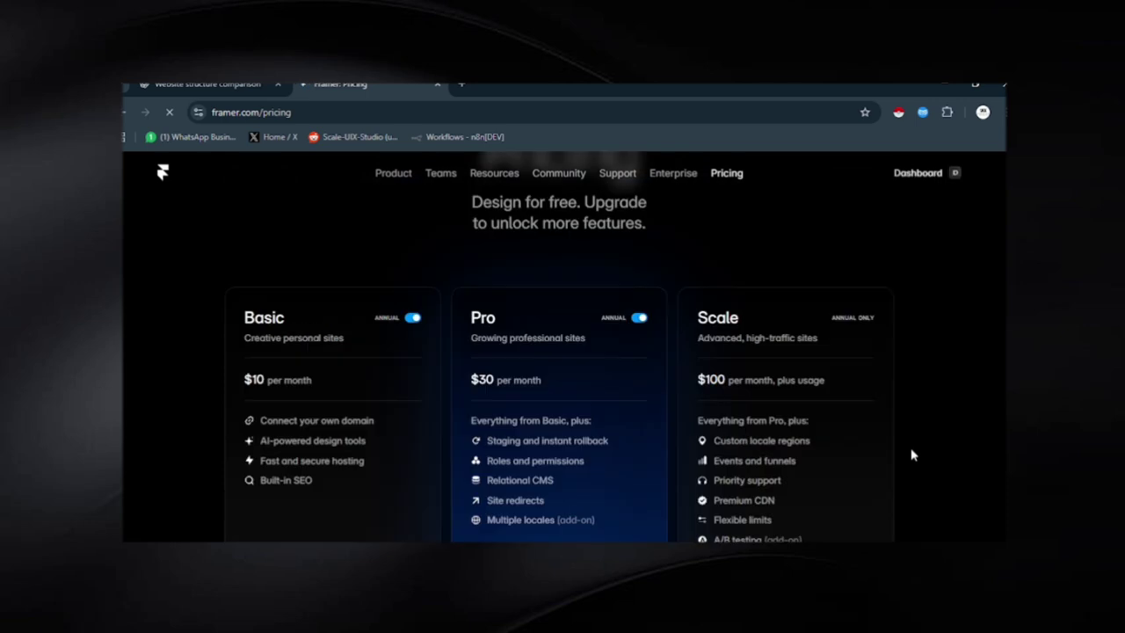
drag(700, 321, 740, 321)
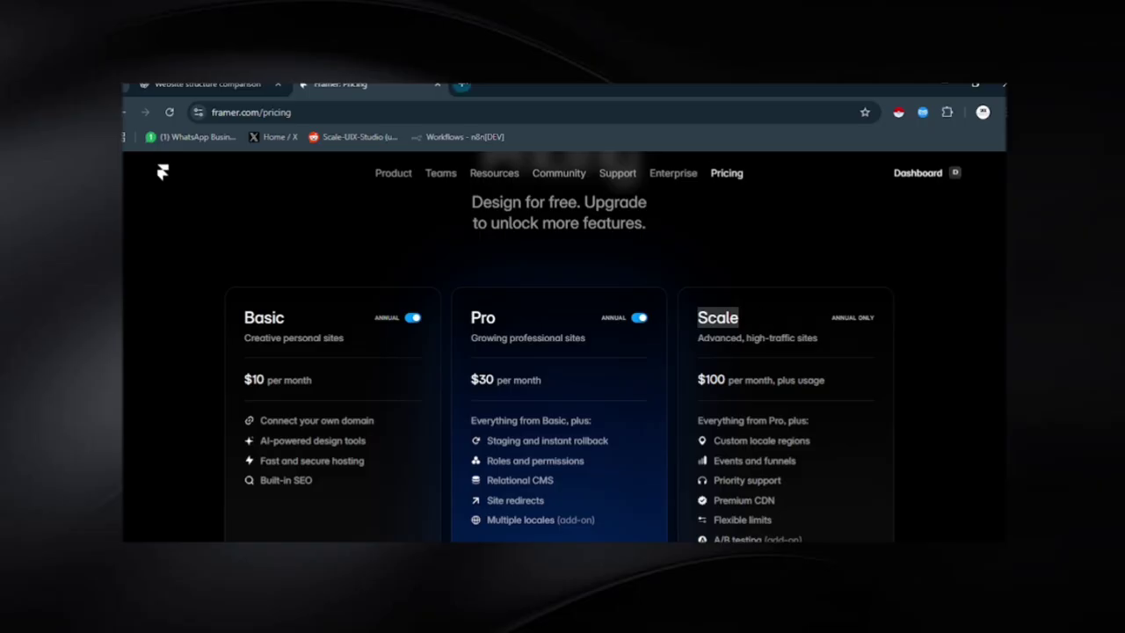
click(437, 85)
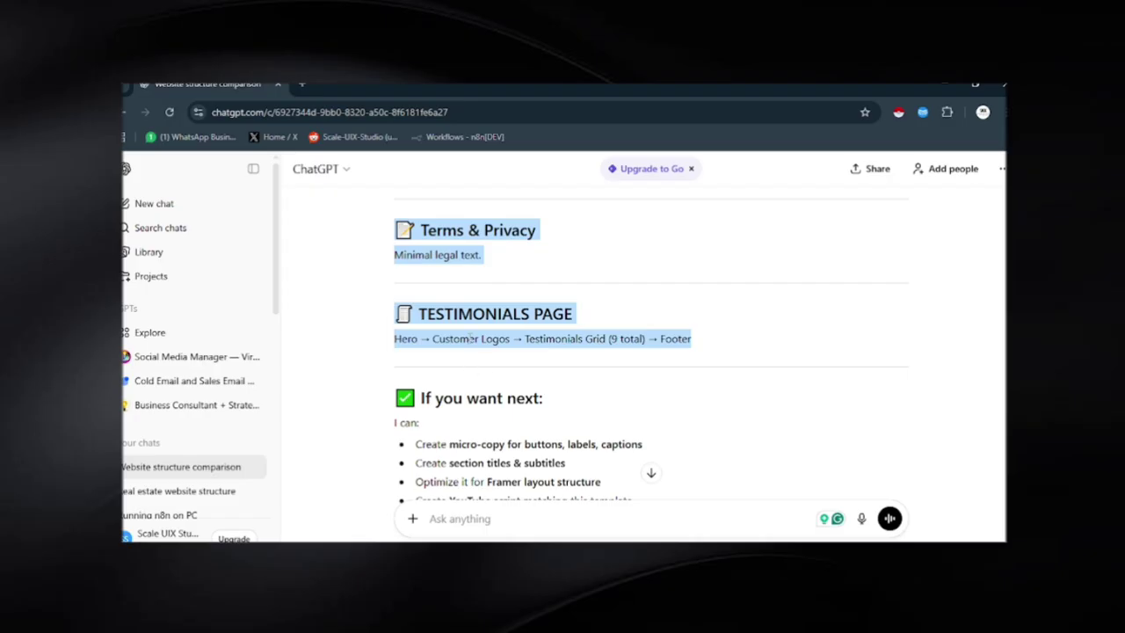
Review the generated website copy in the ChatGPT conversation, from the About page through to the closing suggestions
scroll(498, 398, down, 1)
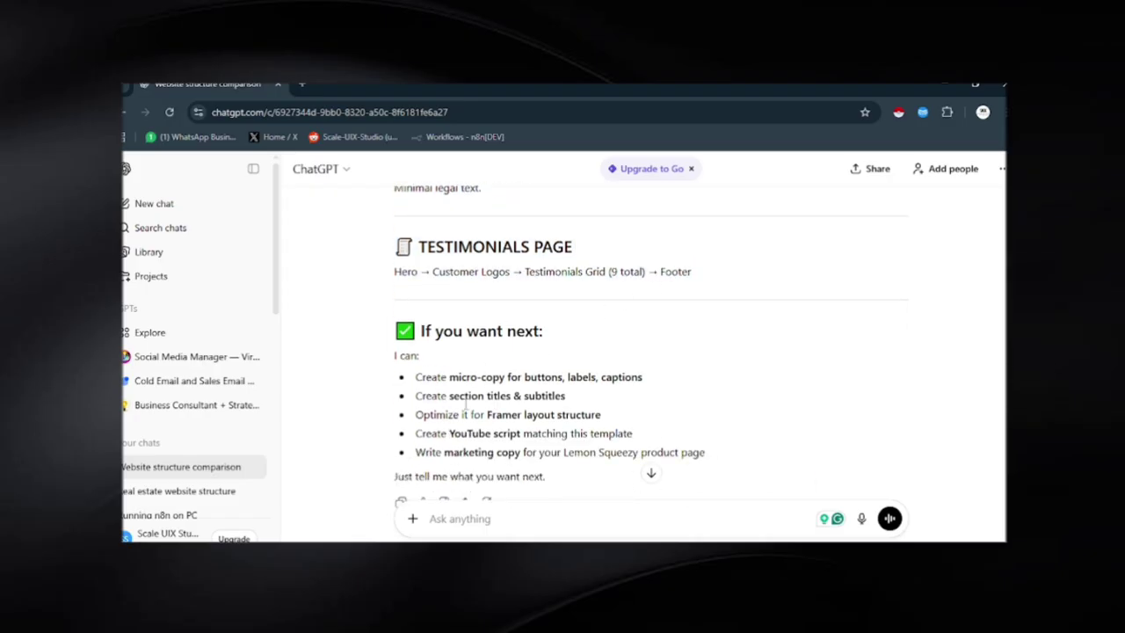
scroll(537, 390, up, 1)
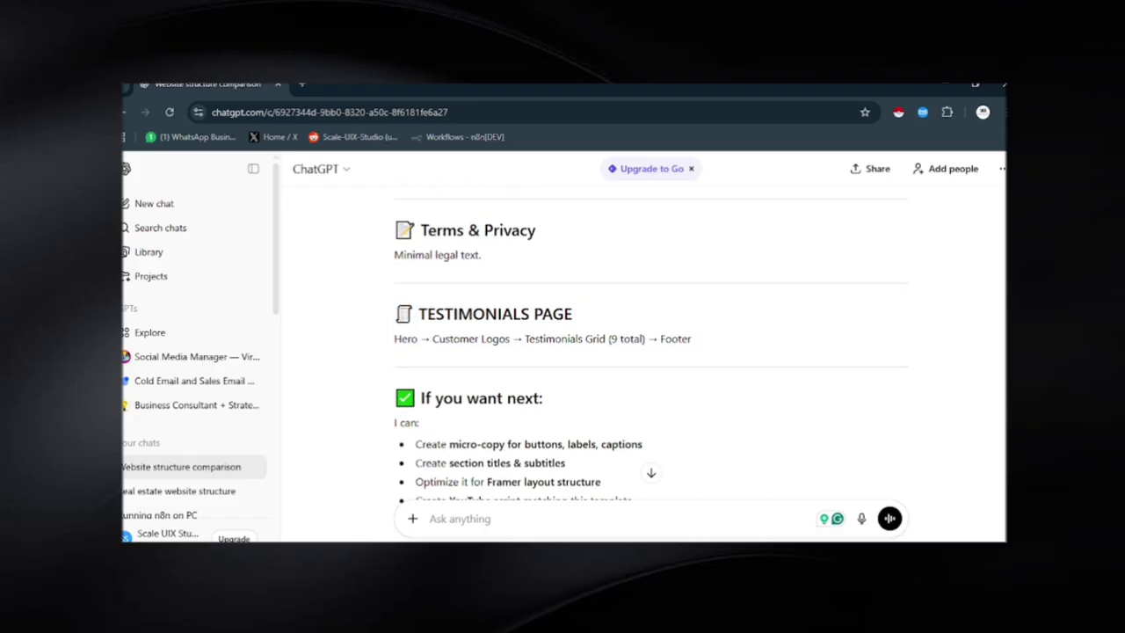
key(alt+Tab)
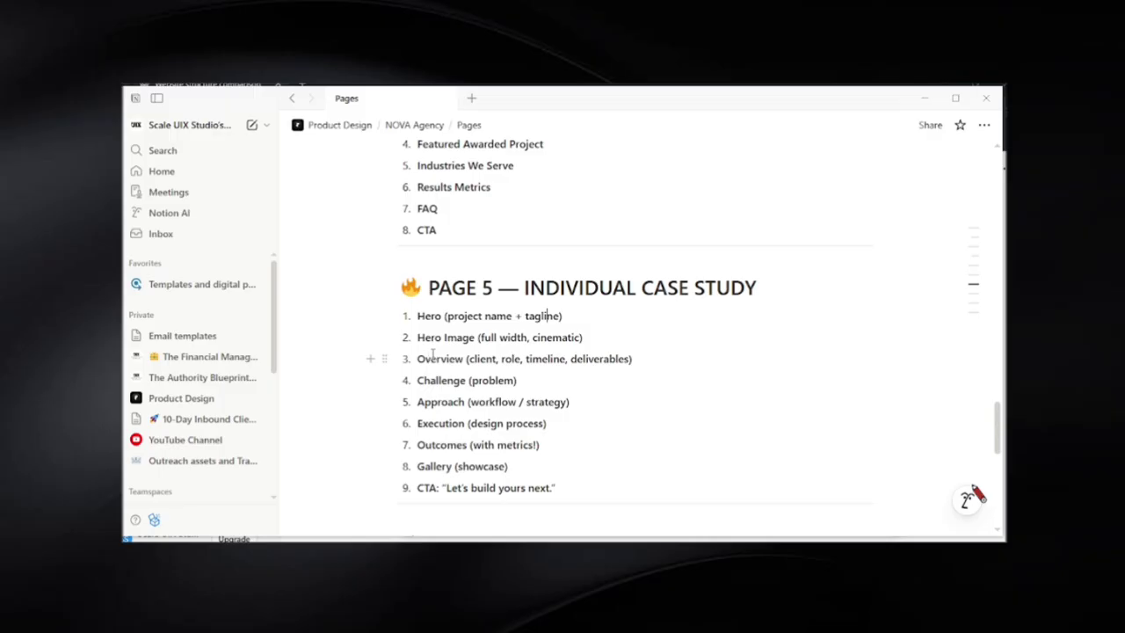
key(alt+Tab)
scroll(542, 427, up, 10)
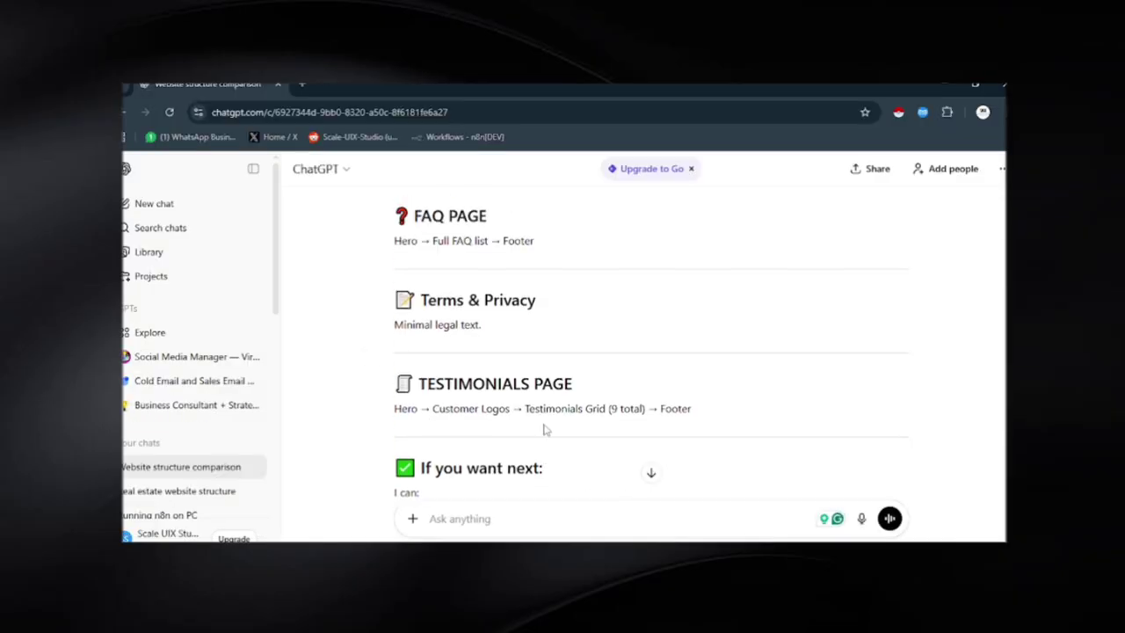
scroll(551, 432, up, 15)
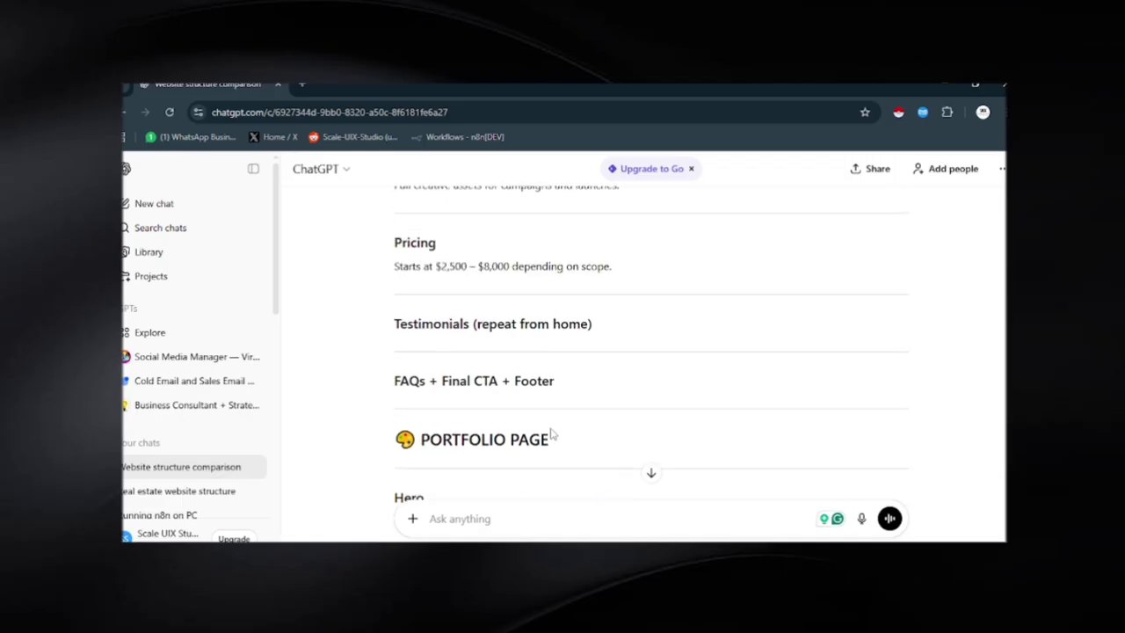
scroll(551, 432, up, 5)
scroll(551, 432, down, 15)
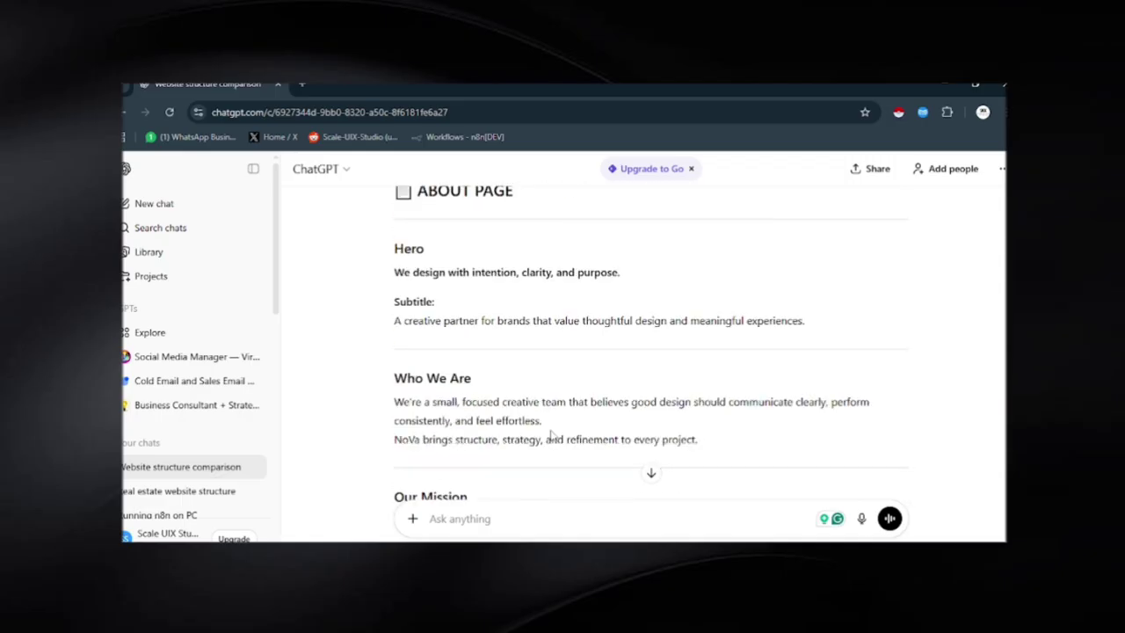
scroll(551, 437, down, 20)
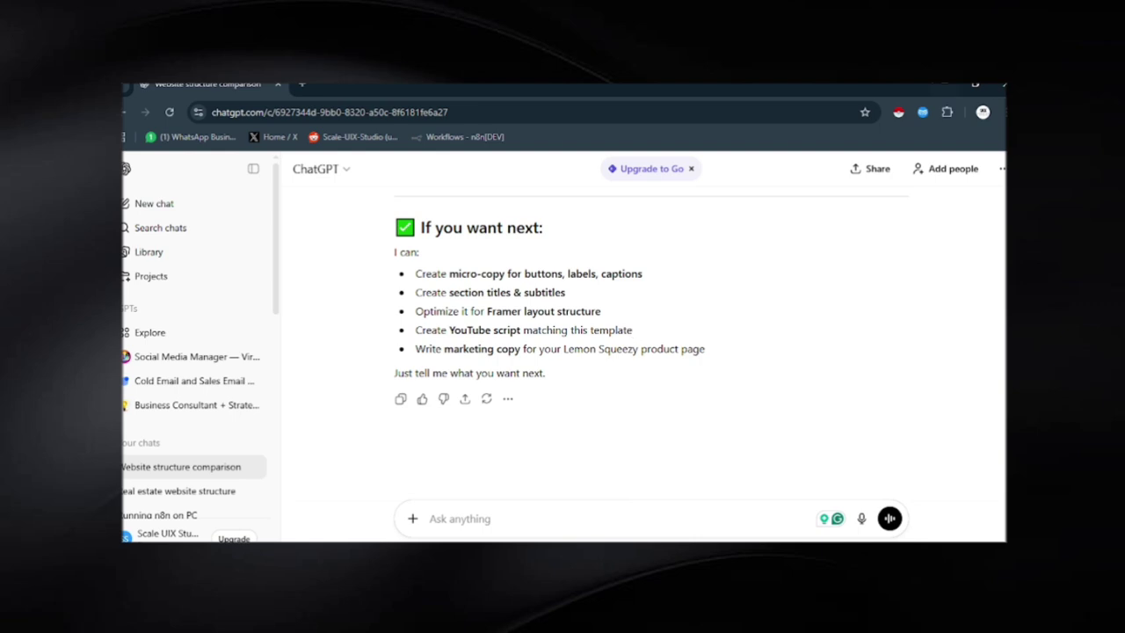
Put the browser away and return to the Home page structure at the start of the Notion Pages document
click(945, 86)
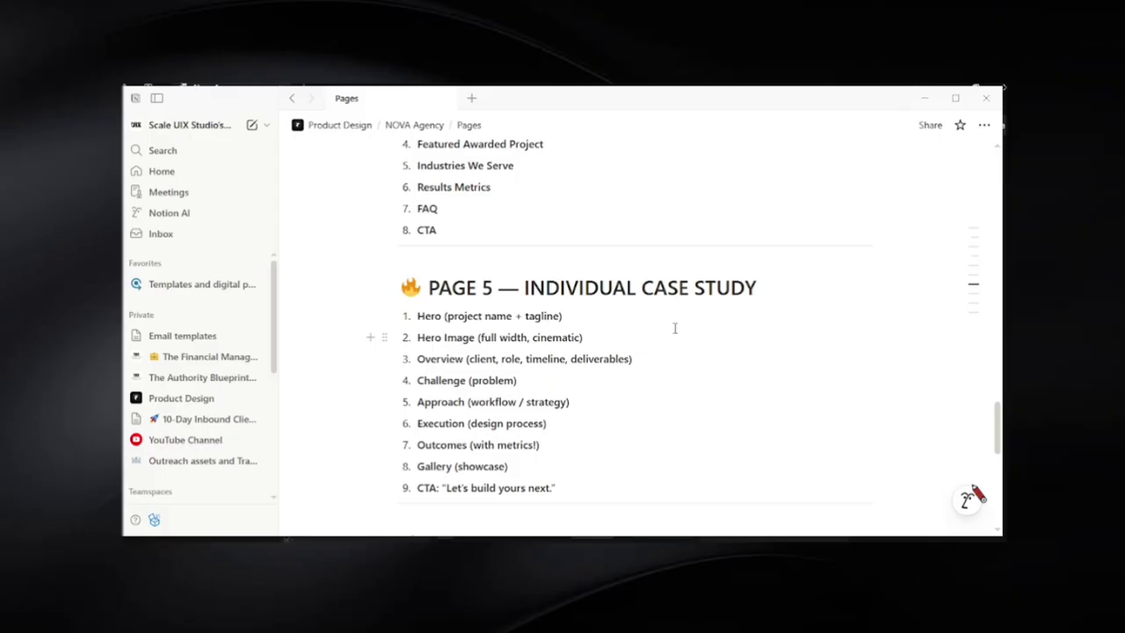
scroll(674, 328, up, 5)
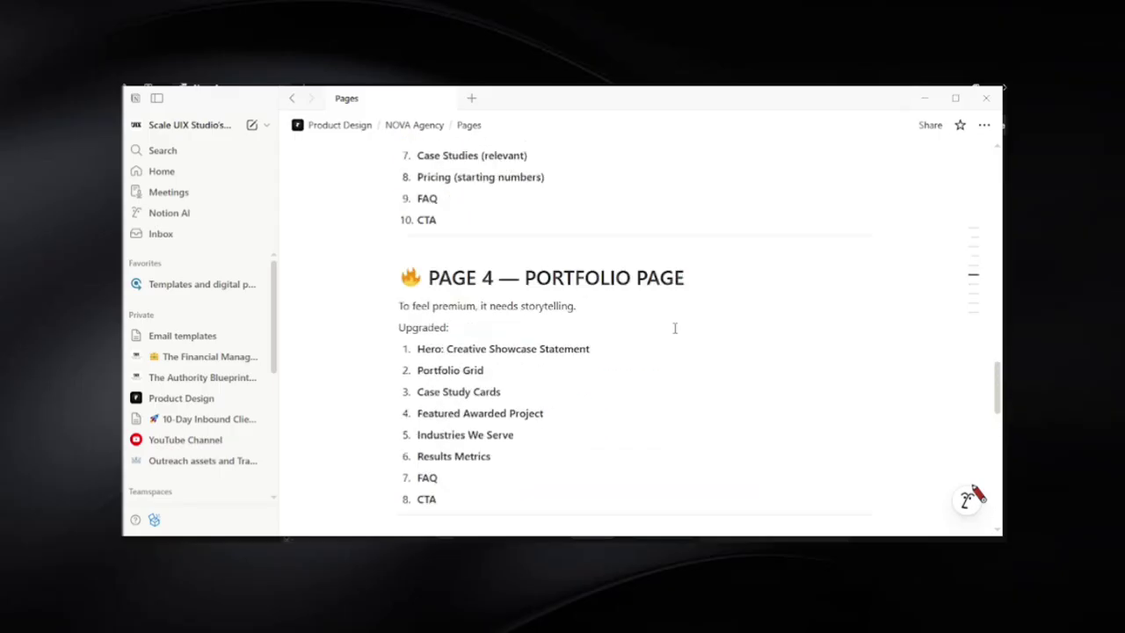
scroll(675, 327, up, 15)
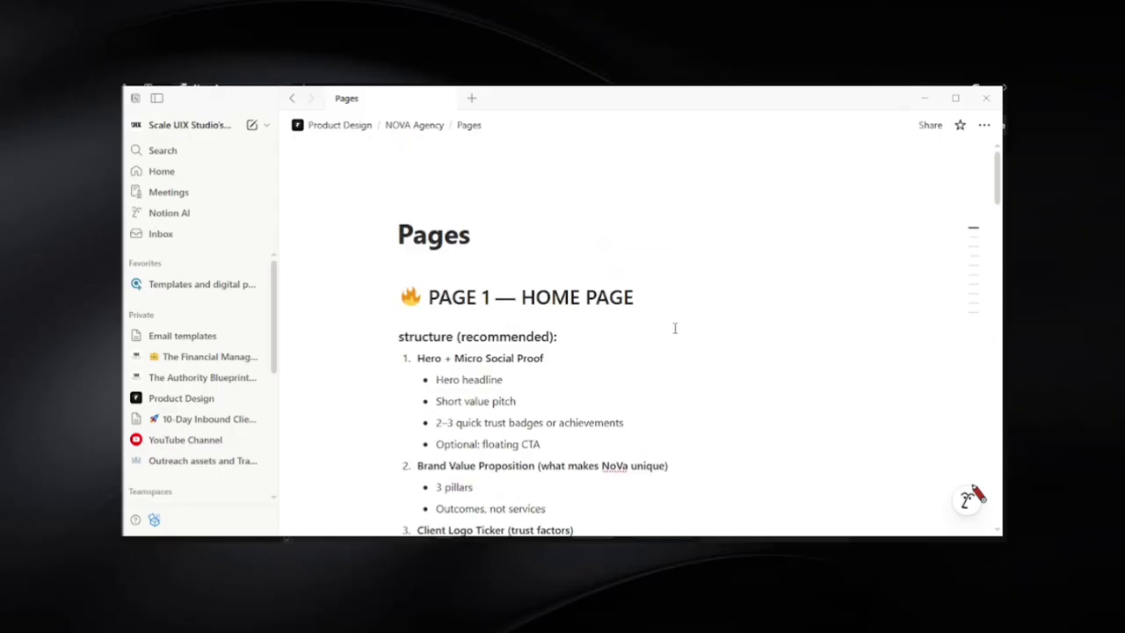
Skim the Home page structure from the hero down to the footer, and highlight the word Hero in section 1
scroll(675, 327, down, 2)
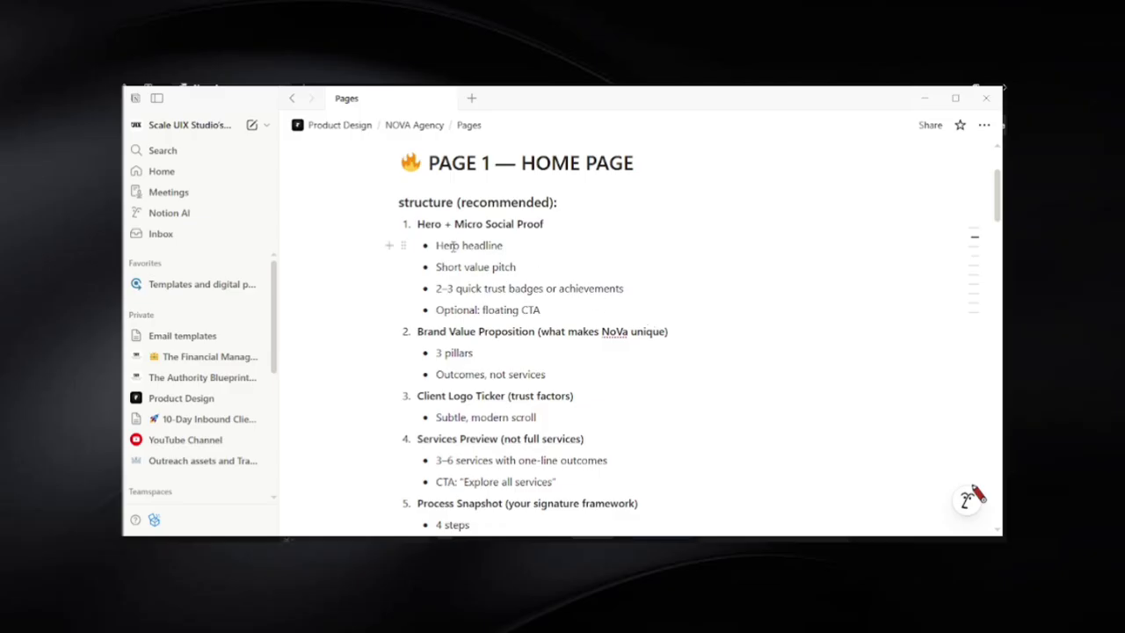
scroll(480, 277, down, 5)
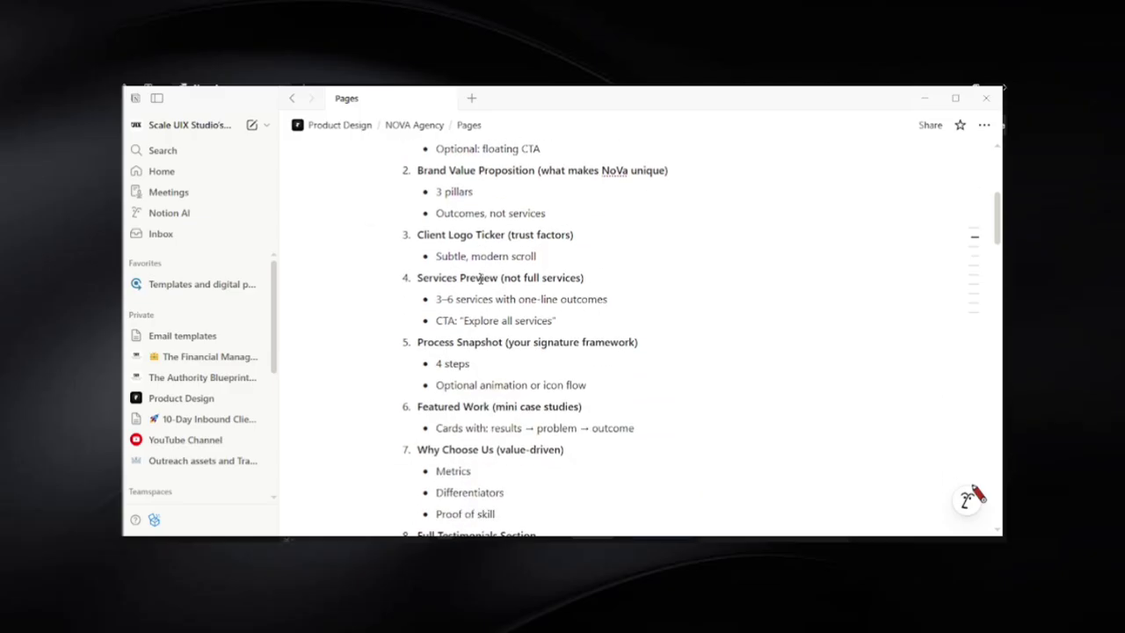
scroll(488, 352, down, 2)
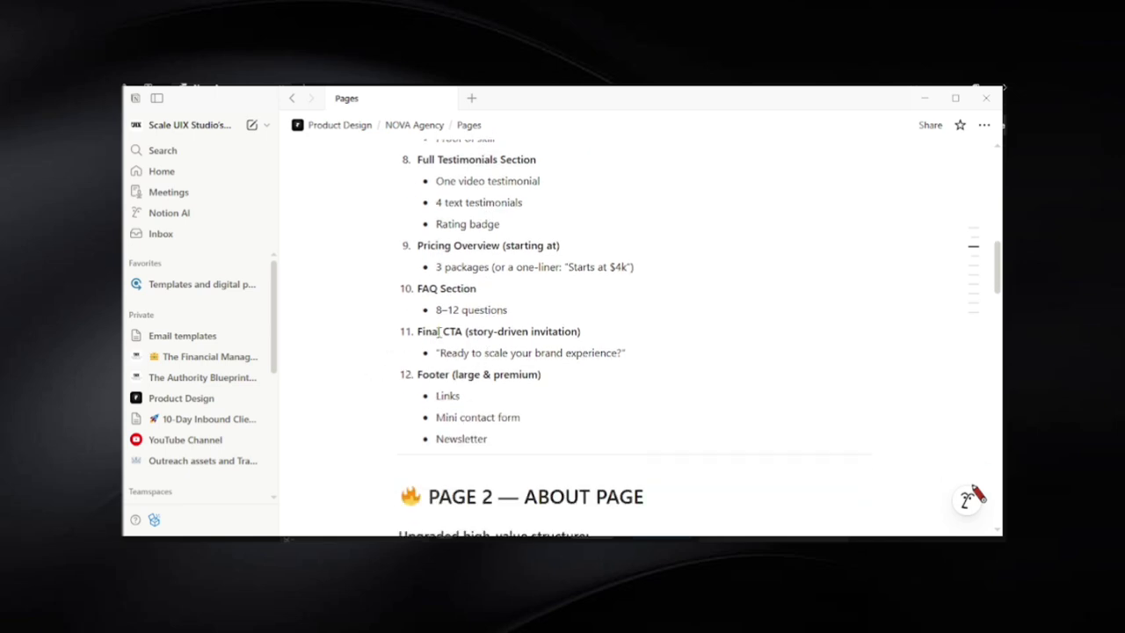
scroll(411, 341, up, 8)
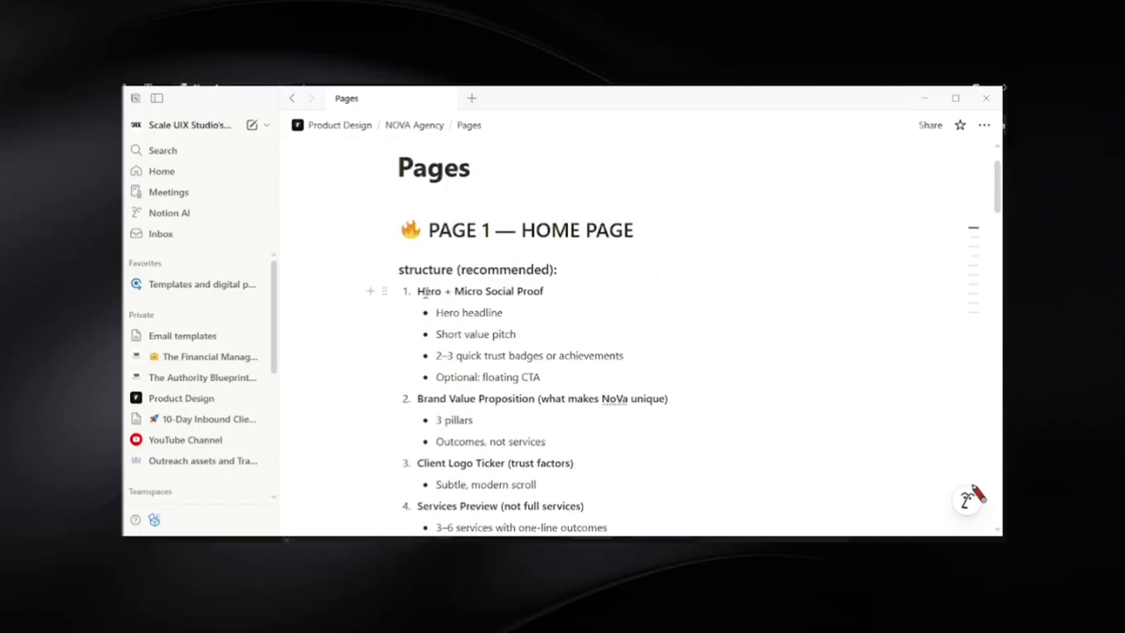
double_click(425, 291)
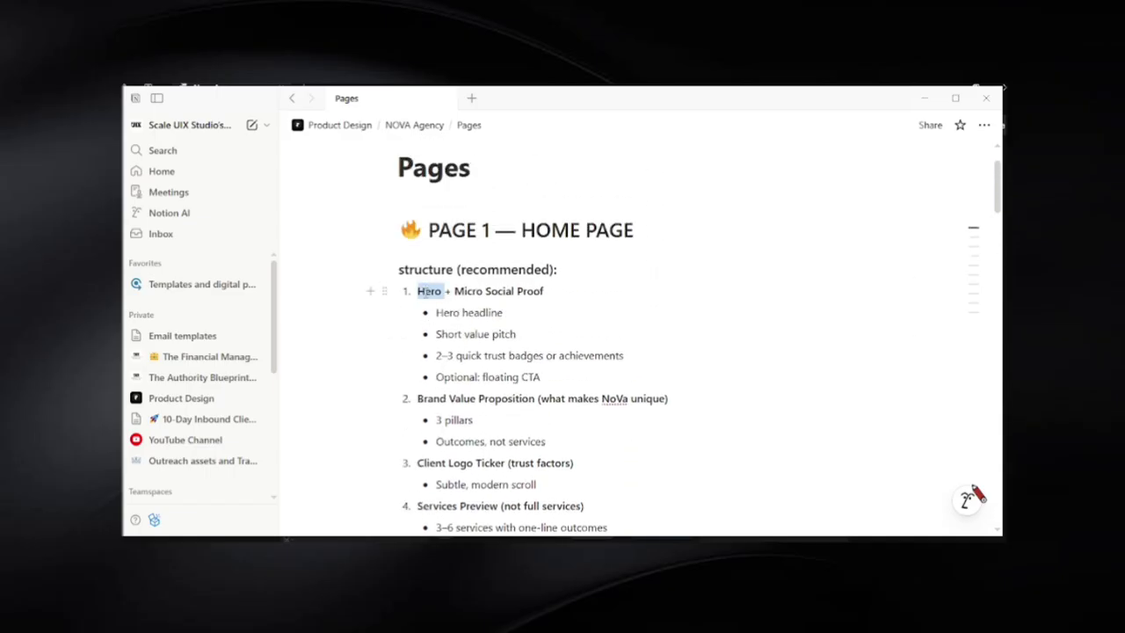
scroll(436, 331, down, 2)
click(436, 332)
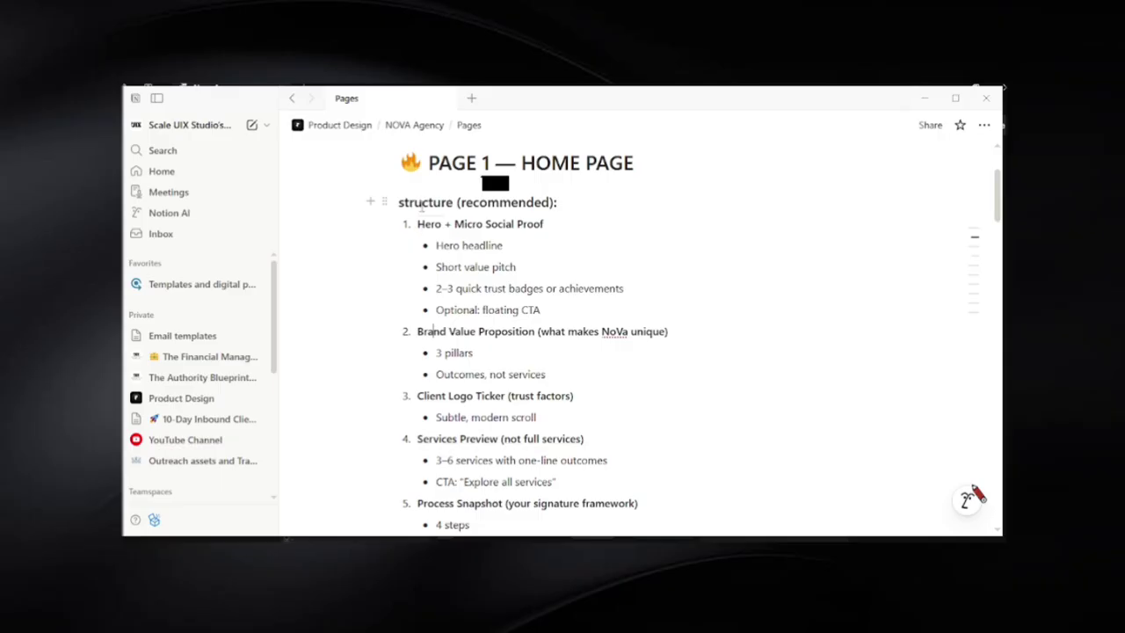
Examine the Hero + Micro Social Proof section of the Home page structure and highlight its heading
scroll(420, 215, up, 3)
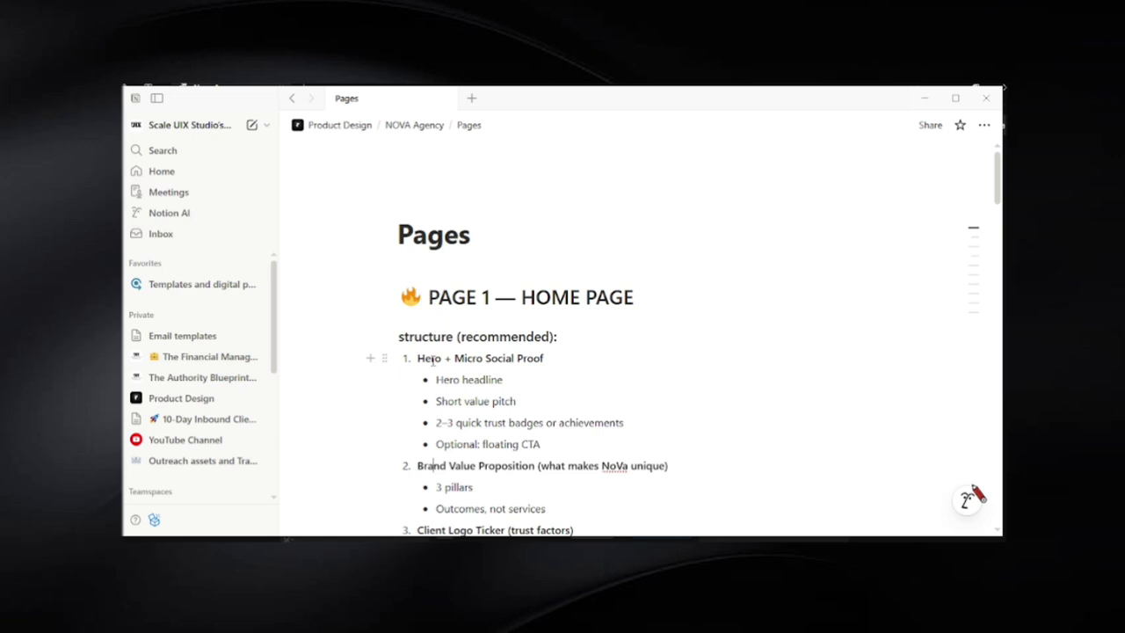
scroll(432, 359, down, 1)
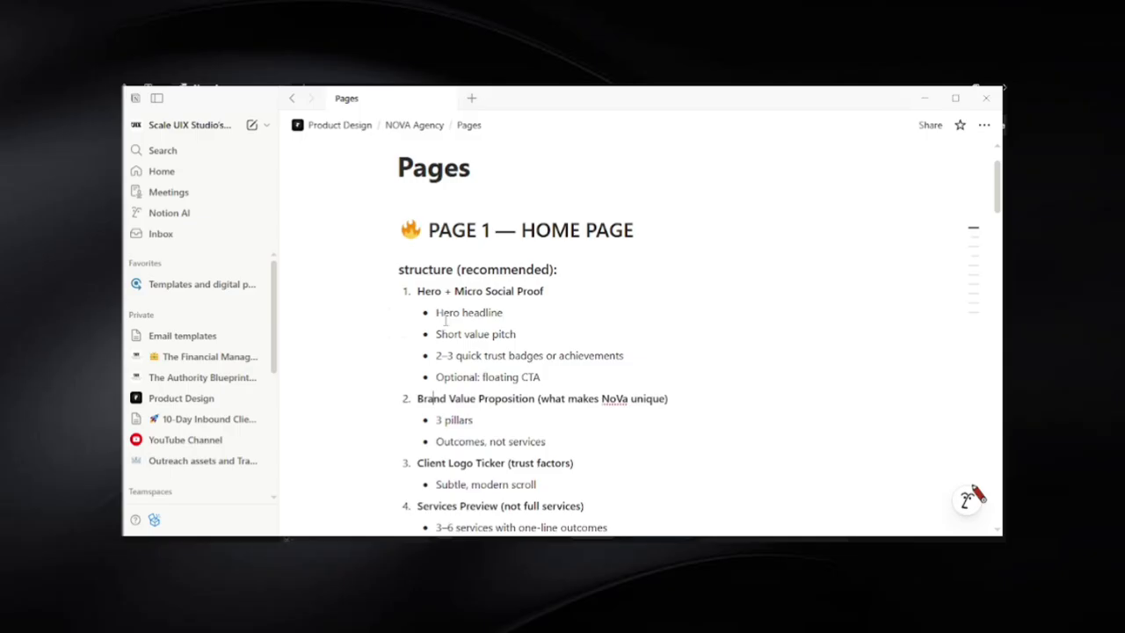
click(435, 312)
drag(419, 292, 578, 288)
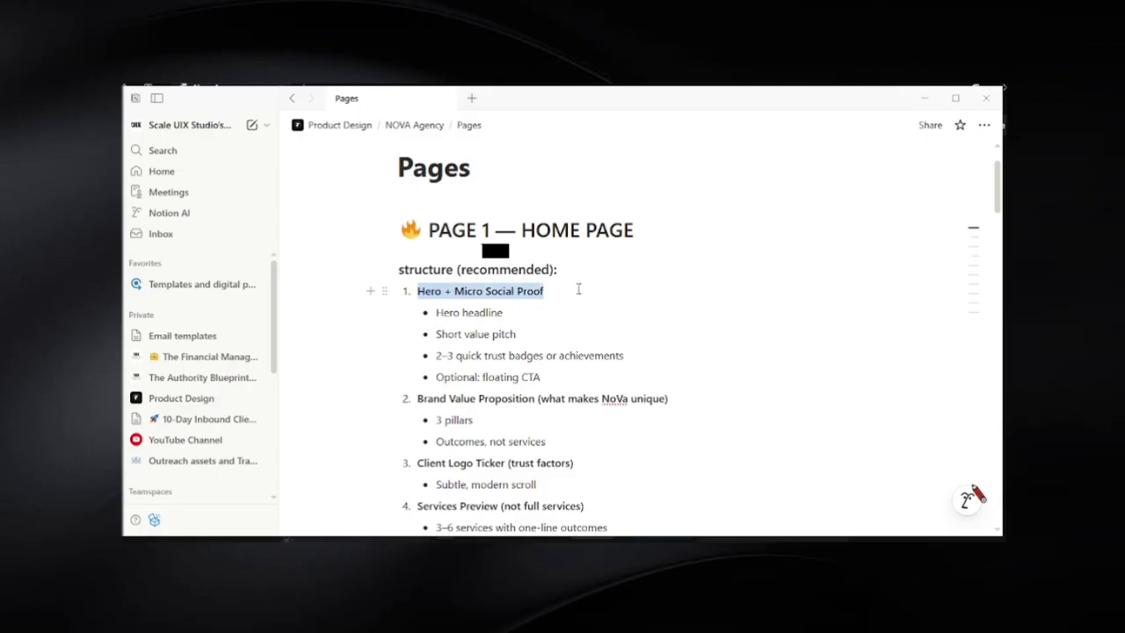
click(578, 288)
Examine the Brand Value Proposition and Client Logo Ticker sections, highlighting each section's name
scroll(493, 419, down, 3)
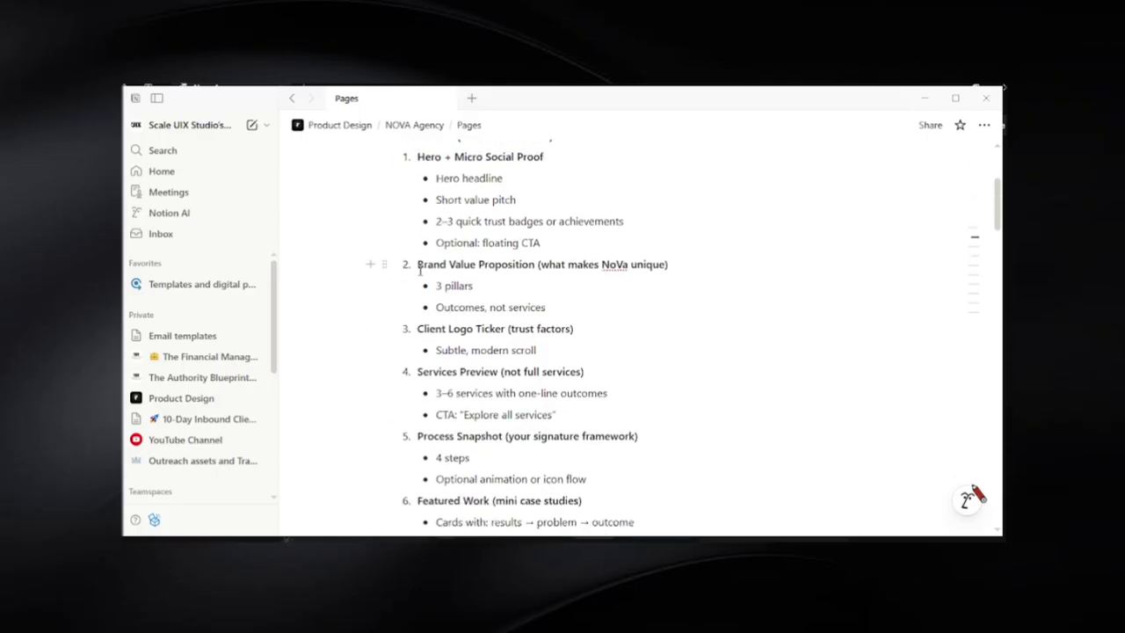
scroll(449, 307, up, 2)
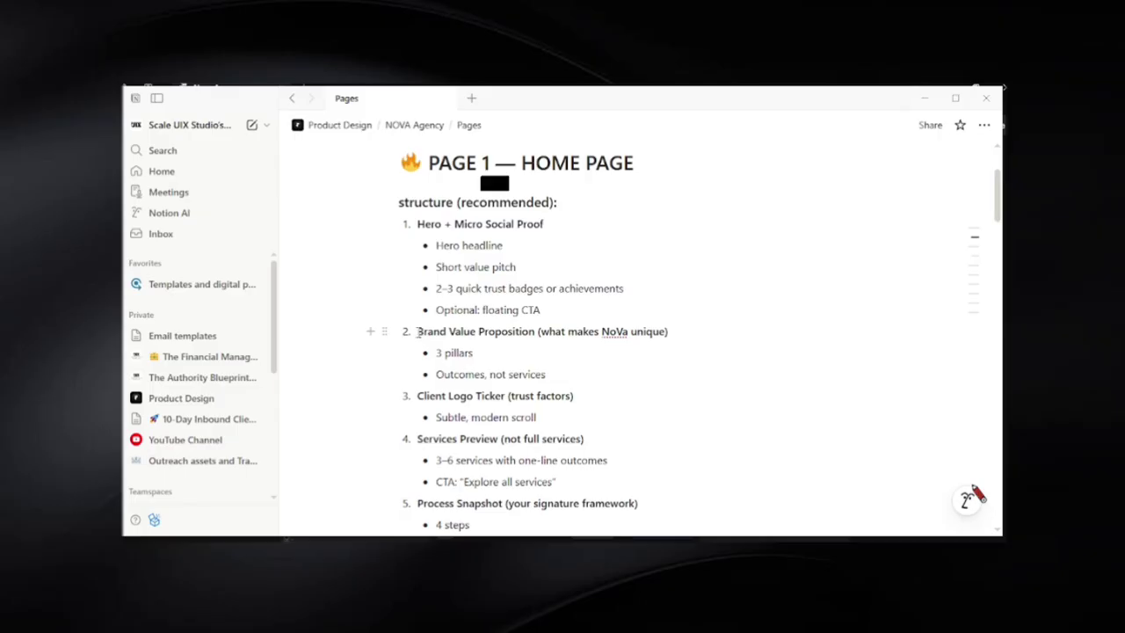
drag(418, 331, 537, 331)
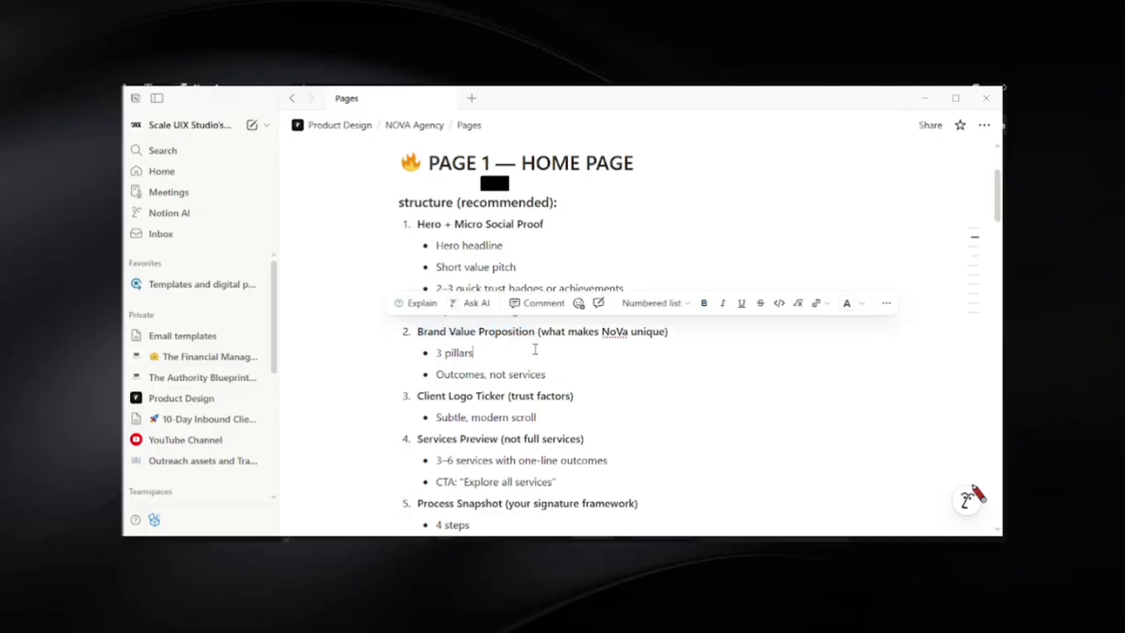
click(538, 349)
scroll(425, 390, down, 2)
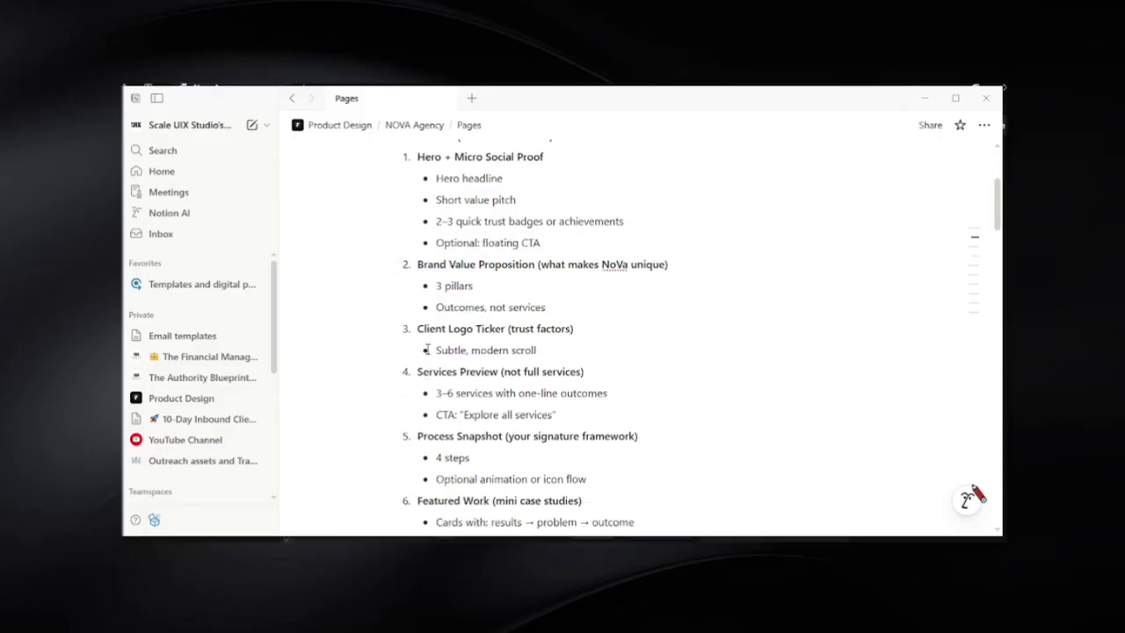
drag(417, 328, 505, 329)
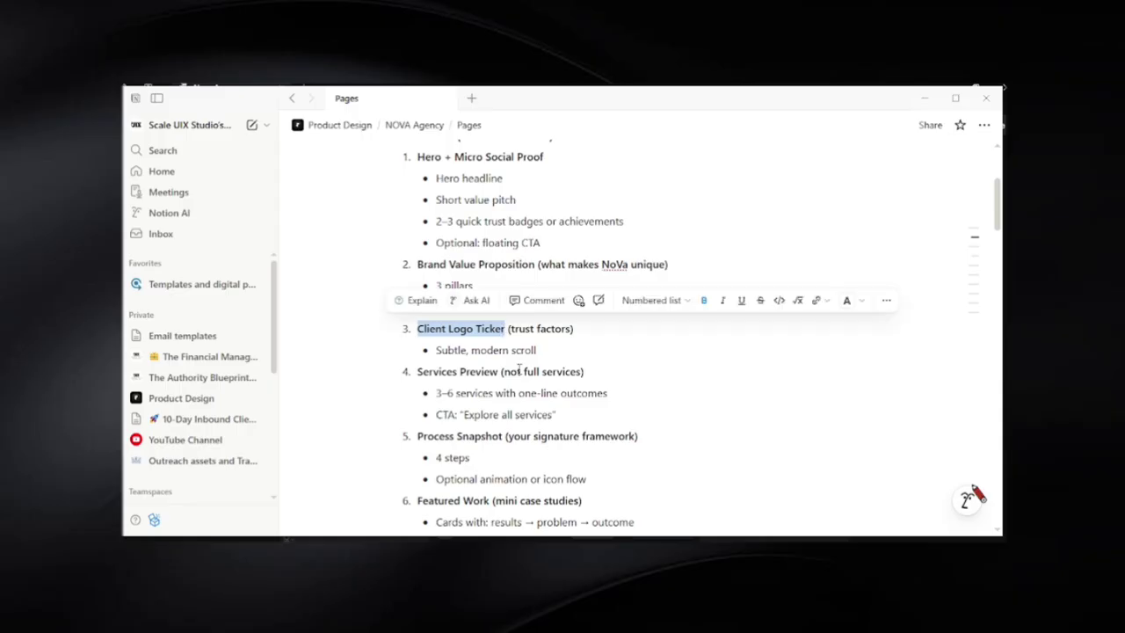
click(515, 369)
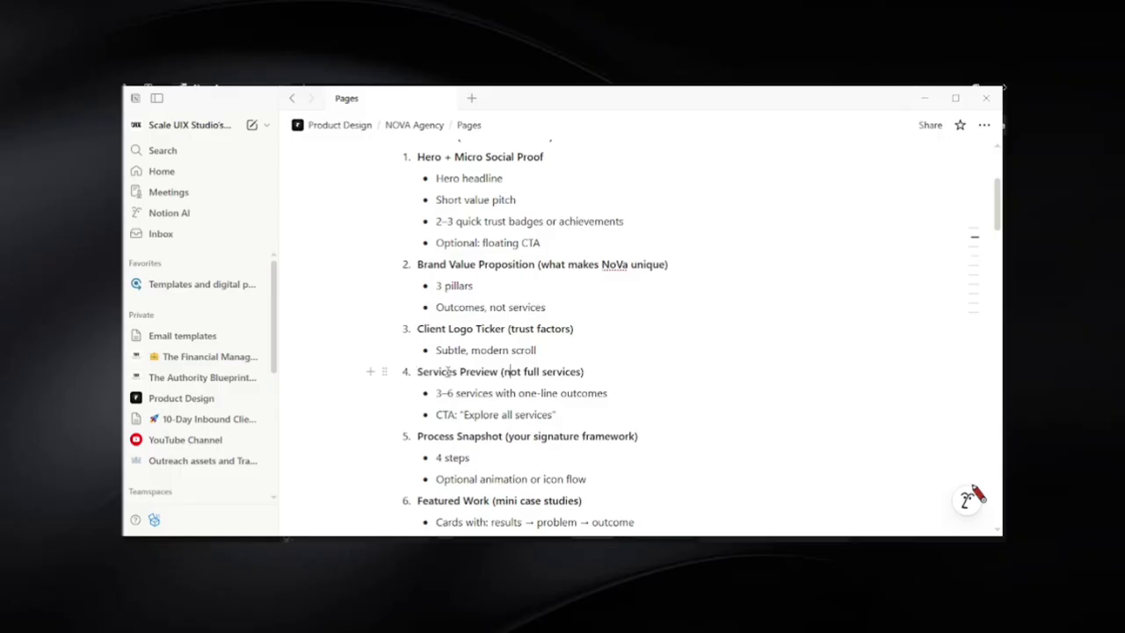
Examine sections 4 to 7 of the Home page, highlighting Metrics, Differentiators and words of Proof of skill under Why Choose Us
scroll(449, 370, down, 1)
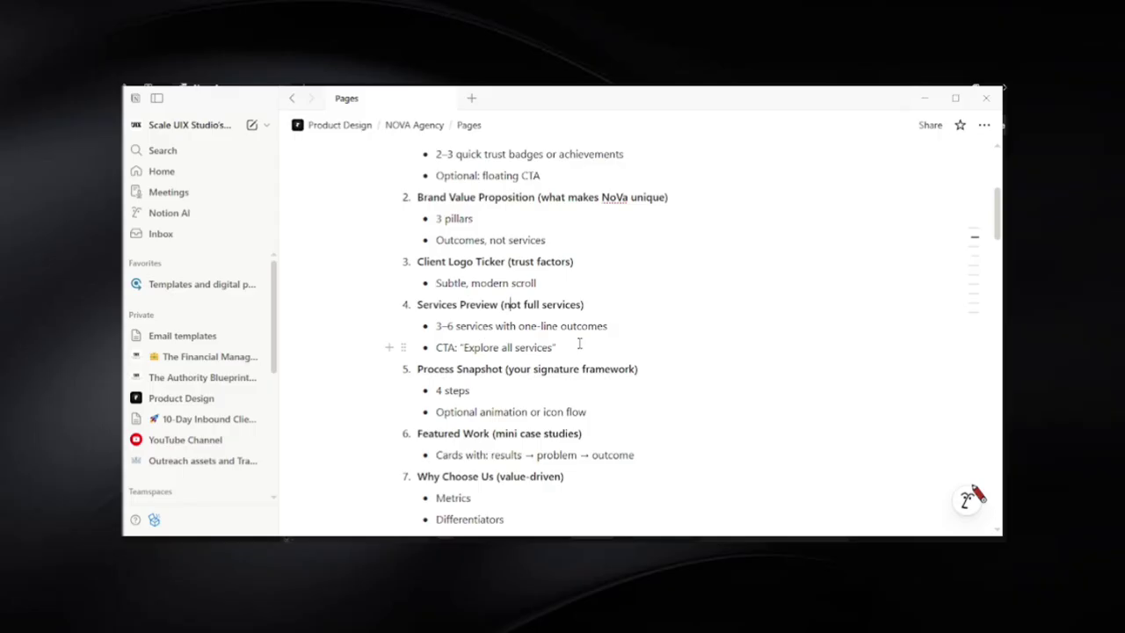
scroll(579, 344, down, 1)
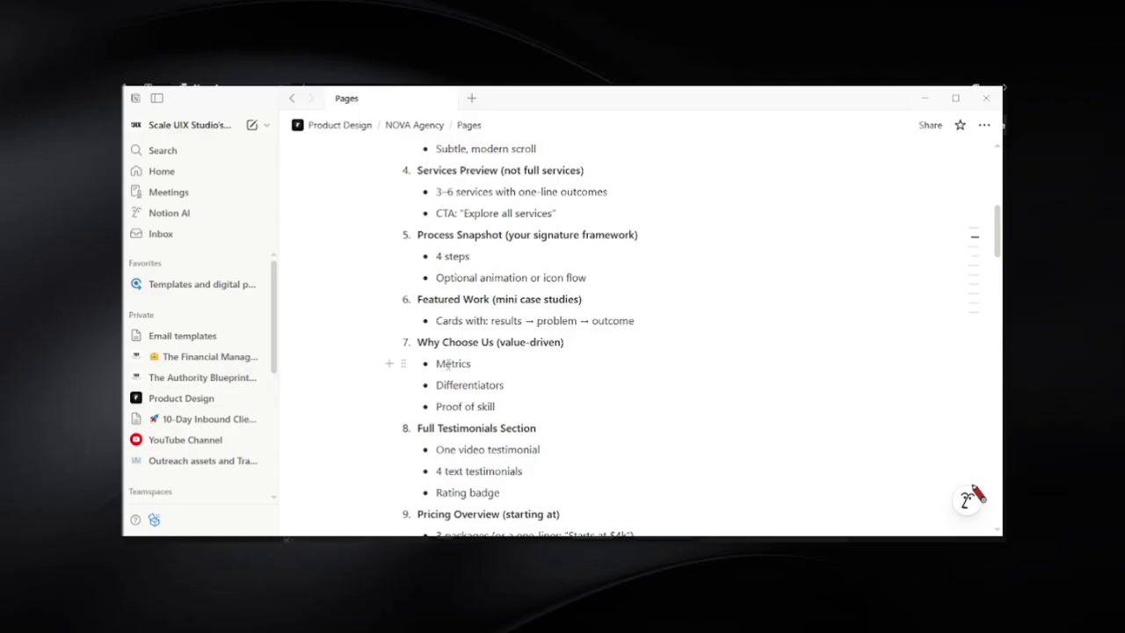
drag(441, 366, 470, 367)
click(521, 384)
double_click(456, 367)
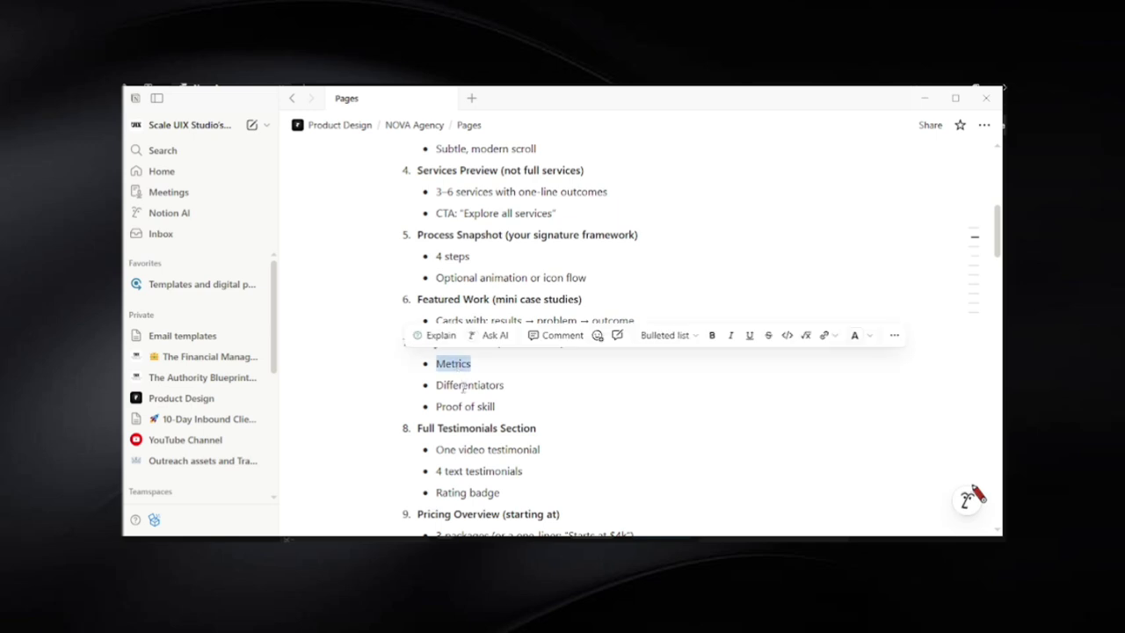
double_click(463, 388)
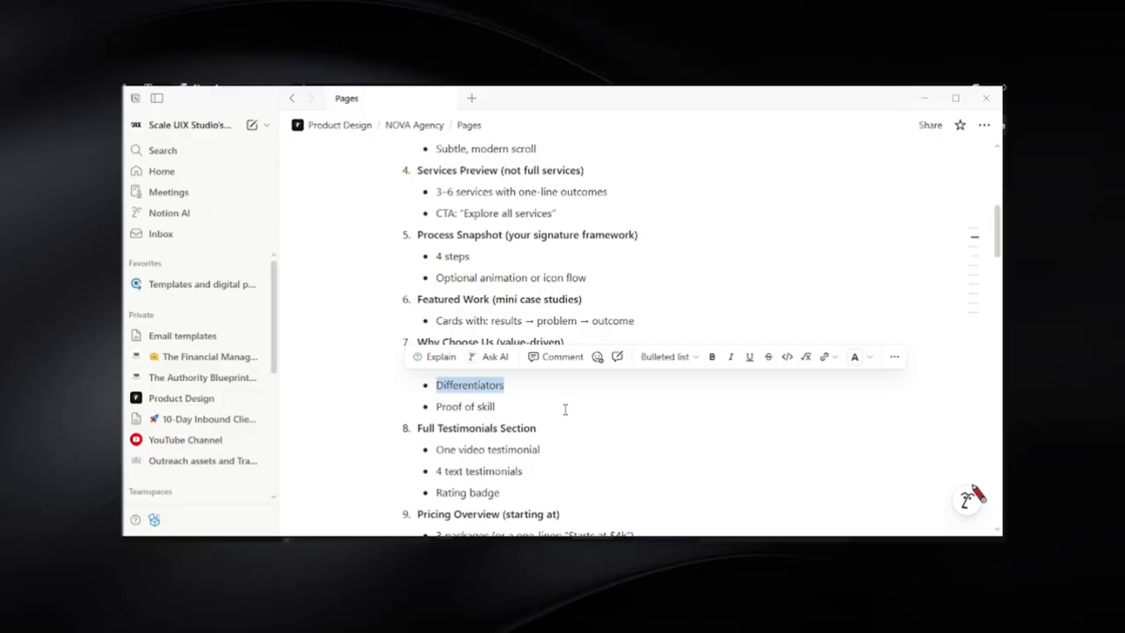
double_click(449, 406)
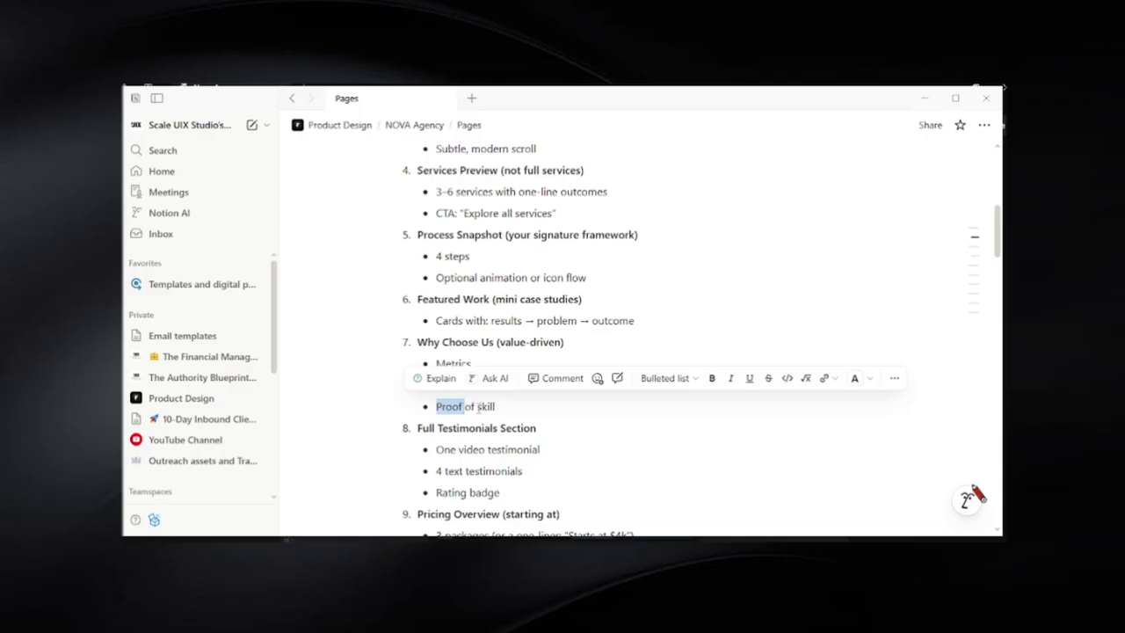
click(479, 406)
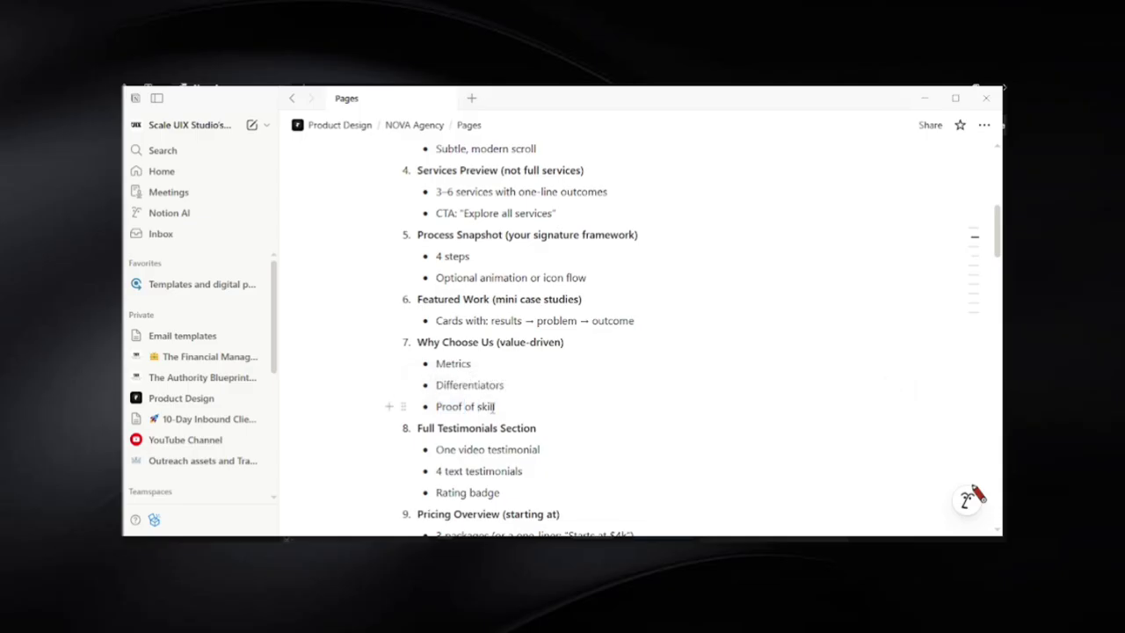
double_click(493, 407)
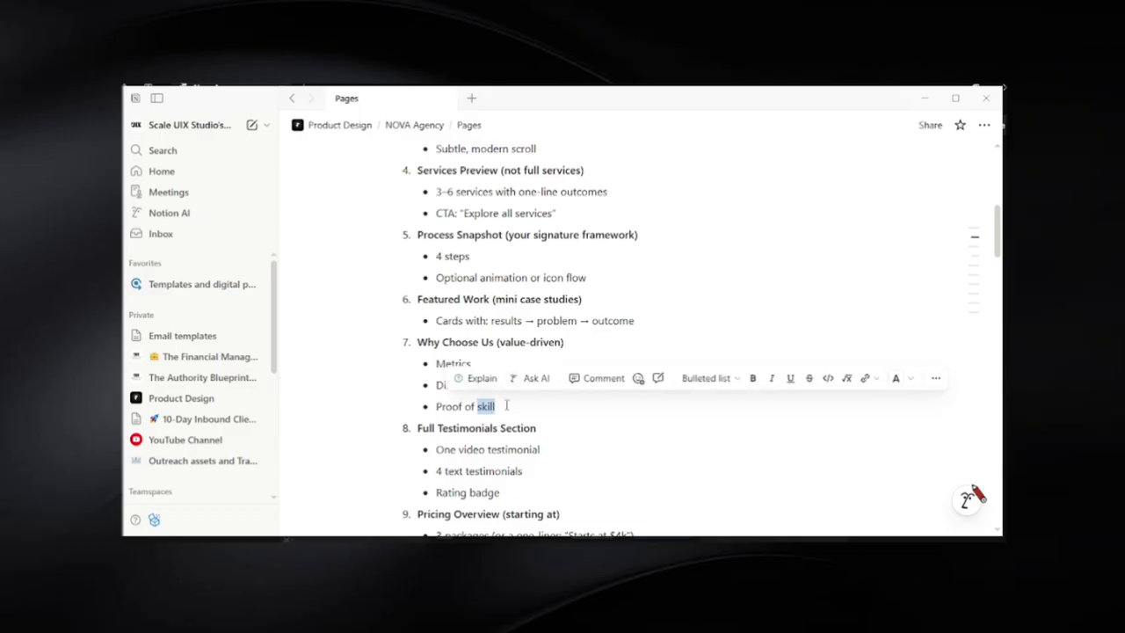
click(507, 405)
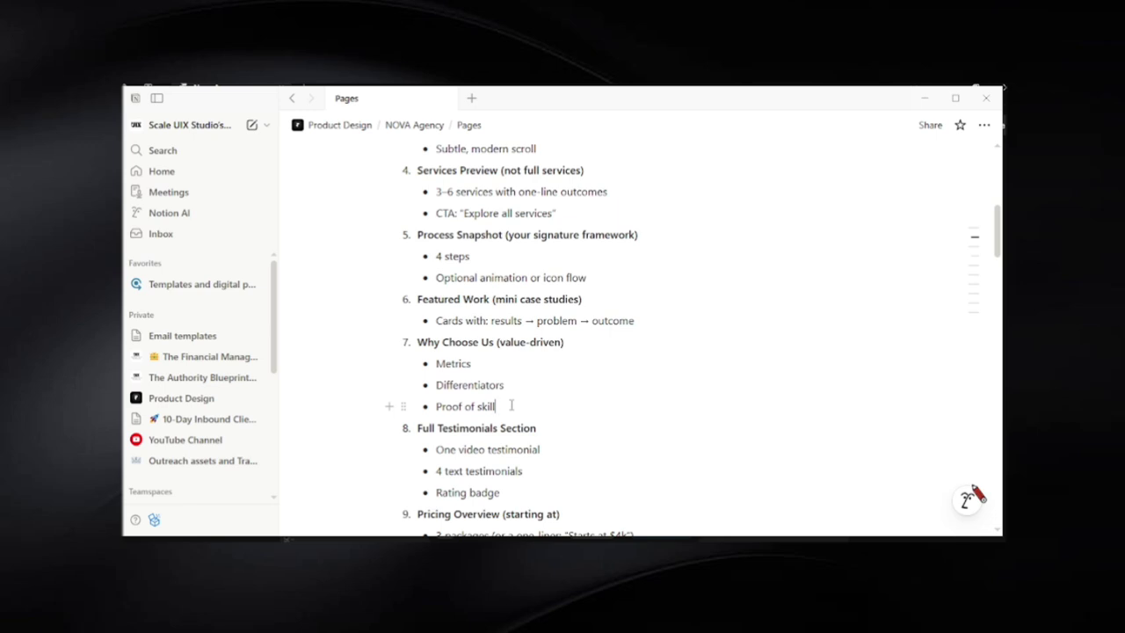
Examine the remaining Home page sections from testimonials to the footer, continuing to the start of the About page structure
scroll(510, 405, down, 1)
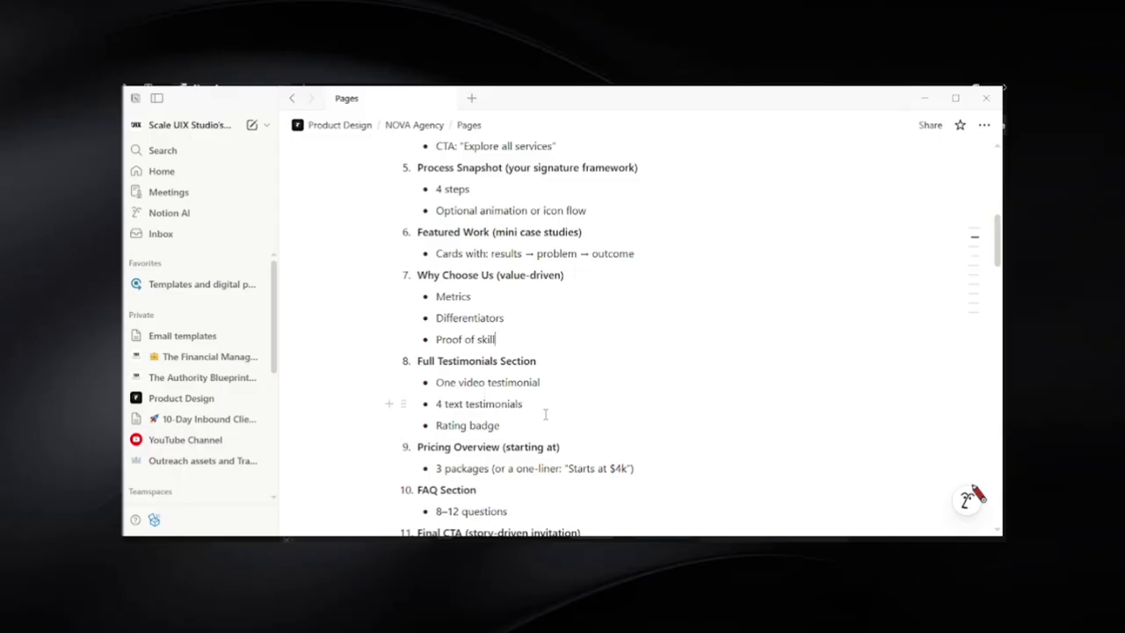
click(434, 361)
scroll(526, 361, down, 1)
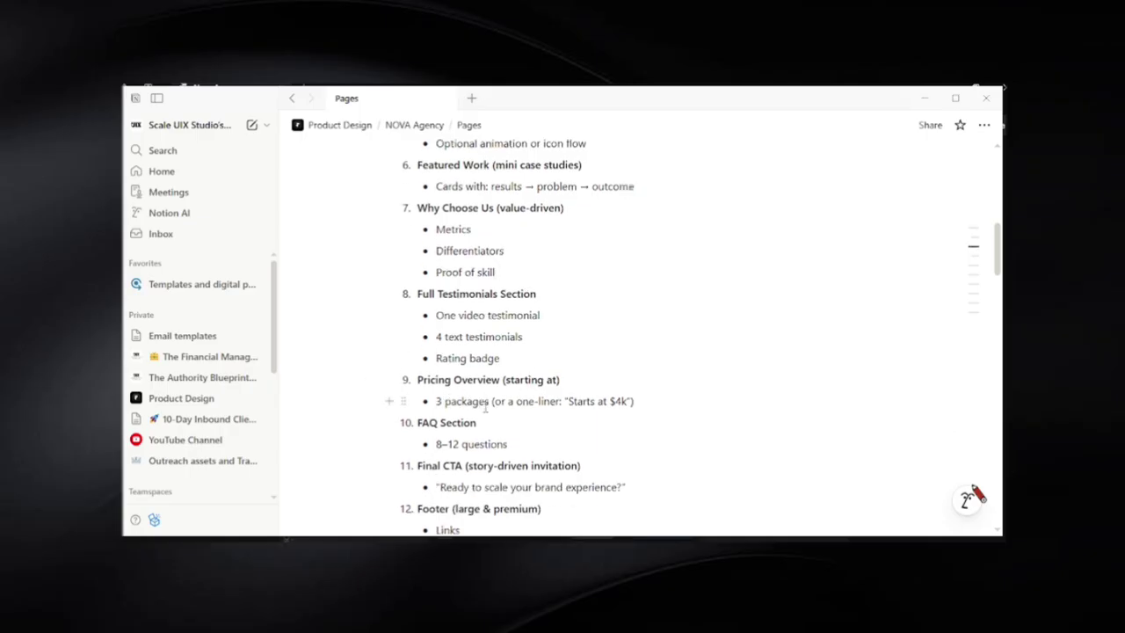
scroll(508, 422, down, 1)
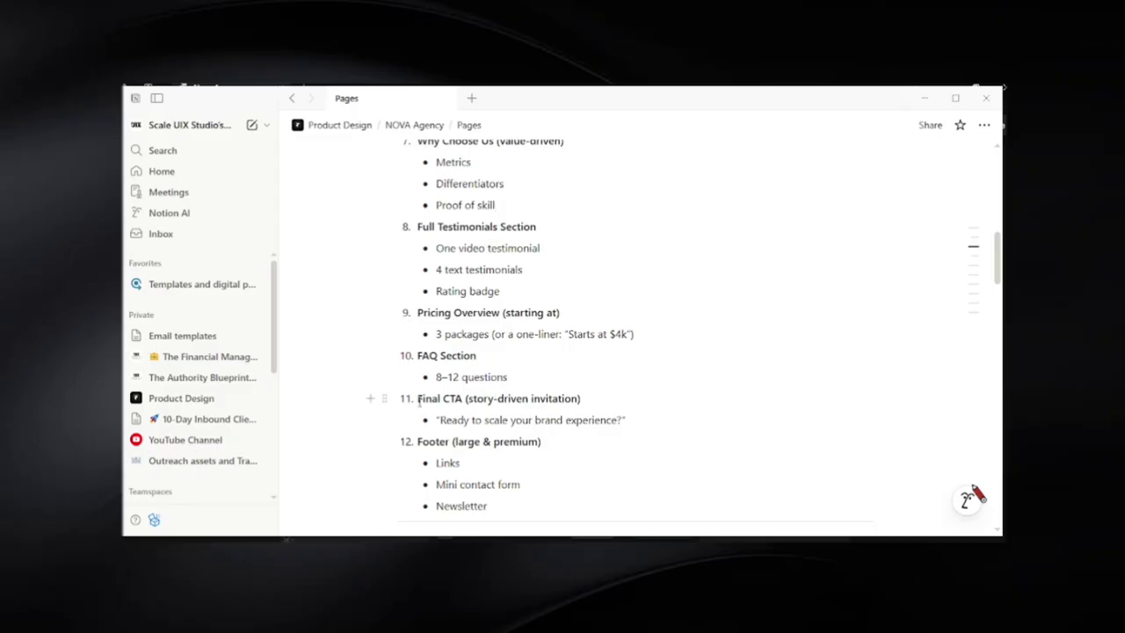
scroll(420, 403, down, 3)
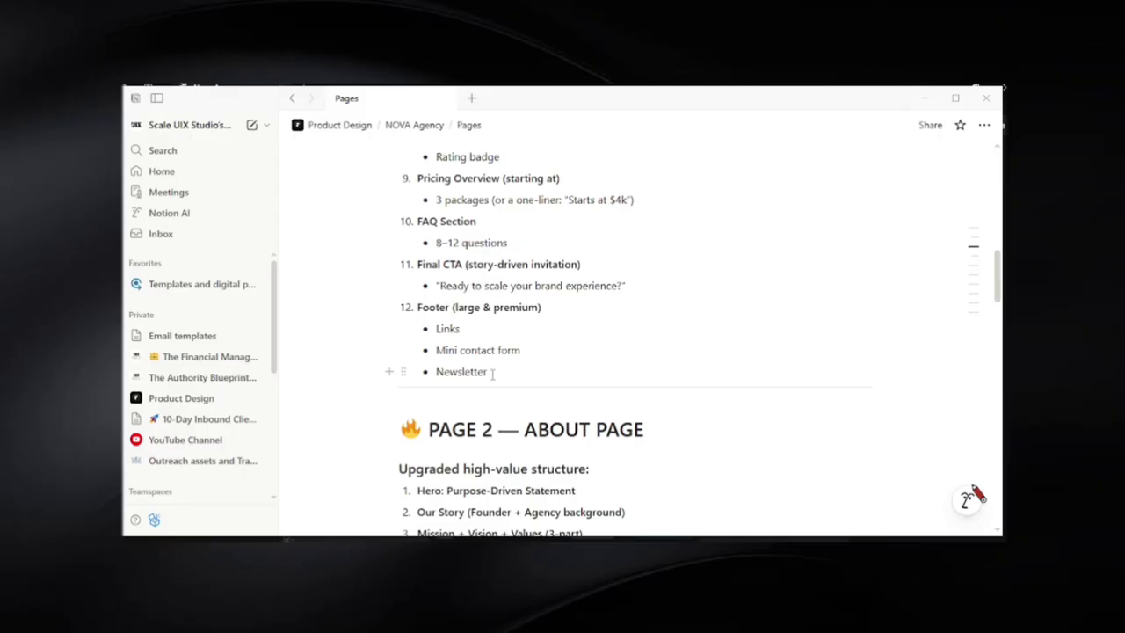
scroll(493, 372, down, 3)
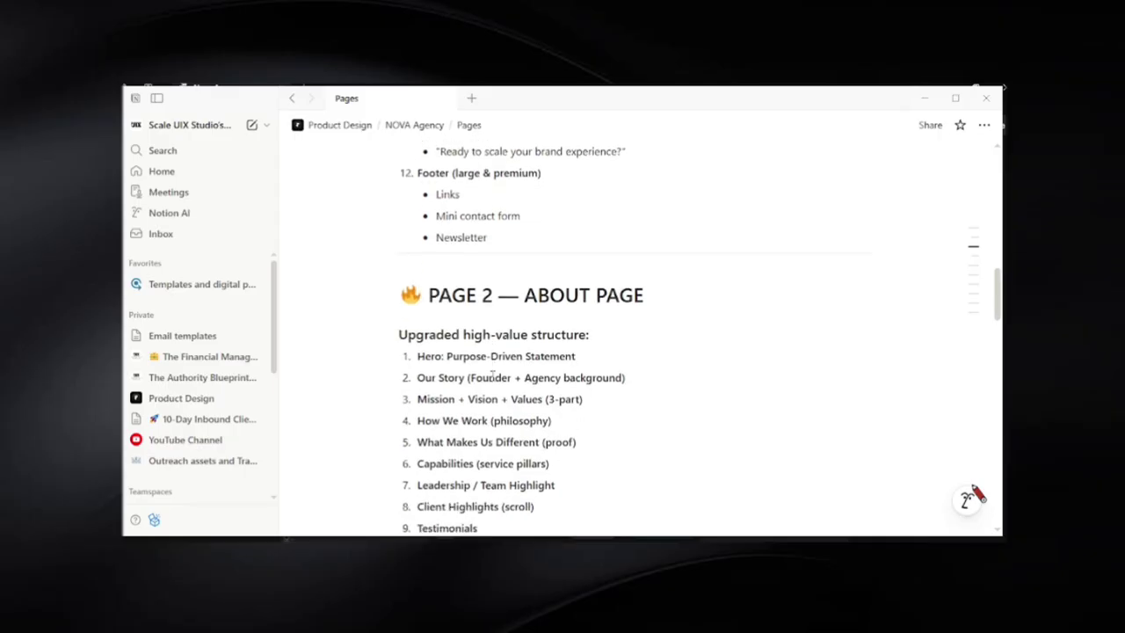
Switch to the Nova Ageny project in Framer, open its Home page and select the Desktop breakpoint
click(928, 106)
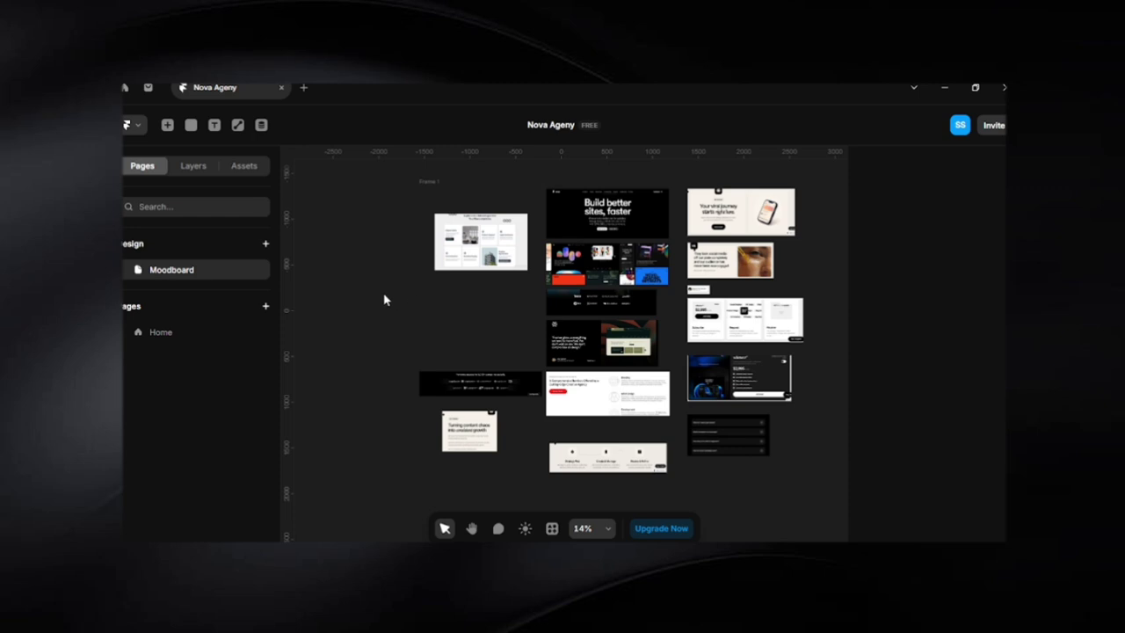
click(451, 217)
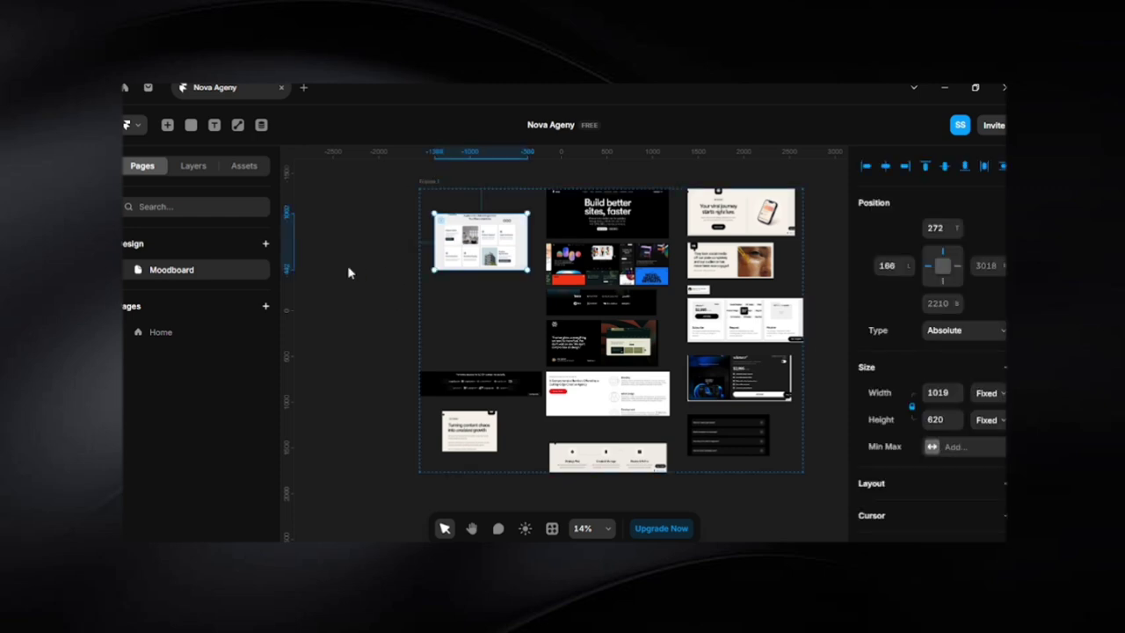
click(161, 332)
key(h)
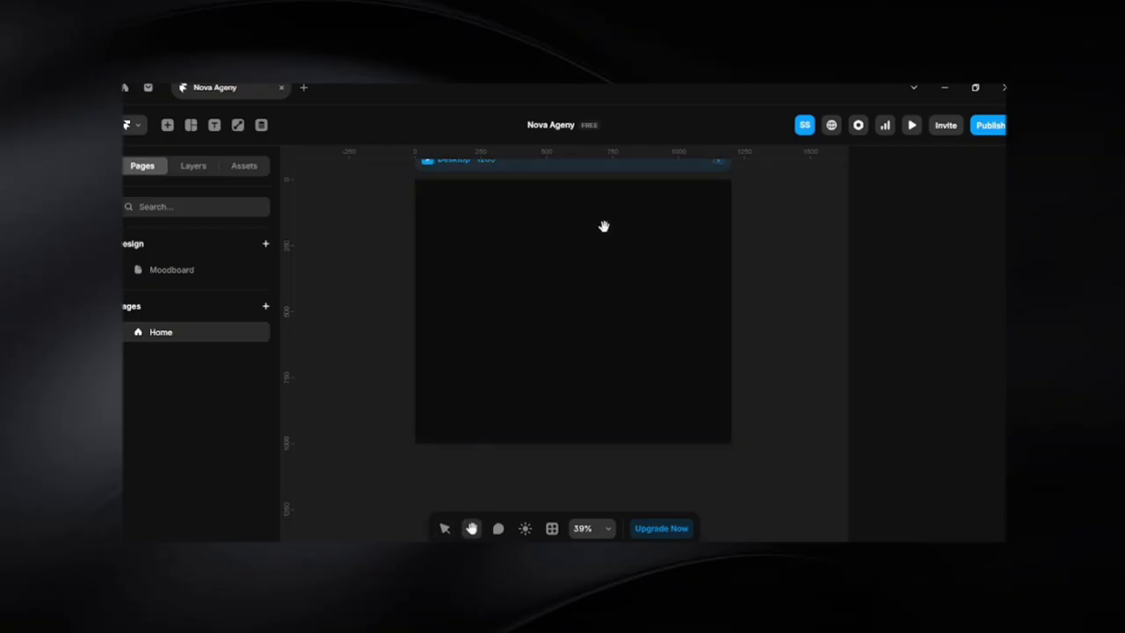
drag(602, 226, 621, 354)
key(v)
click(679, 381)
click(873, 533)
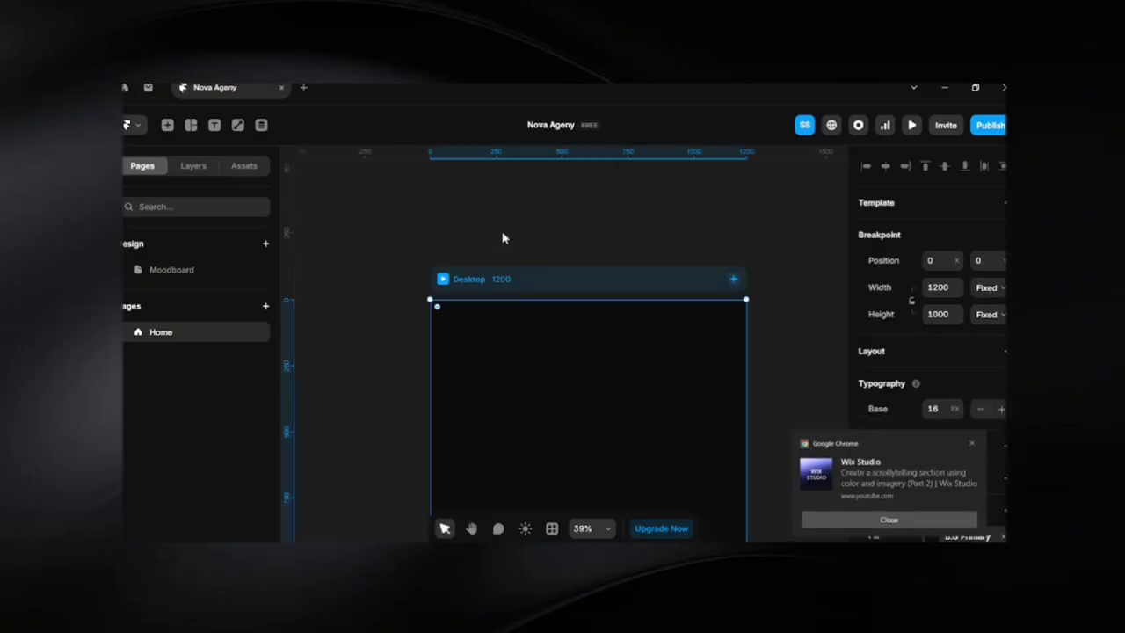
Add a text layer reading "NoVa Agency" on the canvas just above the start of the Desktop breakpoint
click(472, 222)
scroll(474, 254, up, 6)
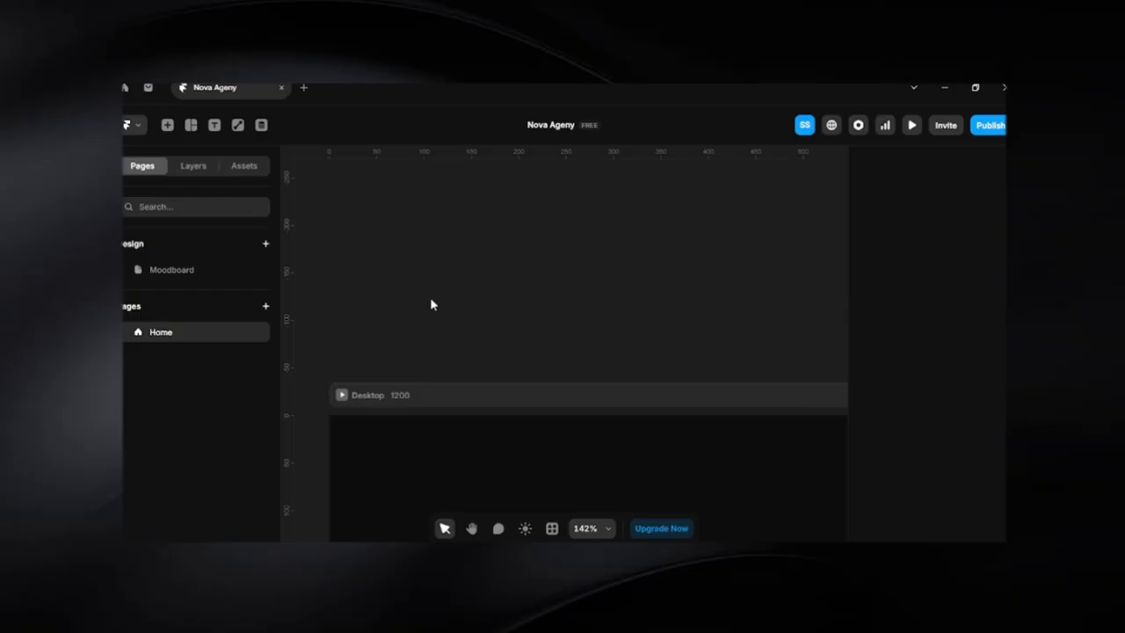
key(t)
click(380, 275)
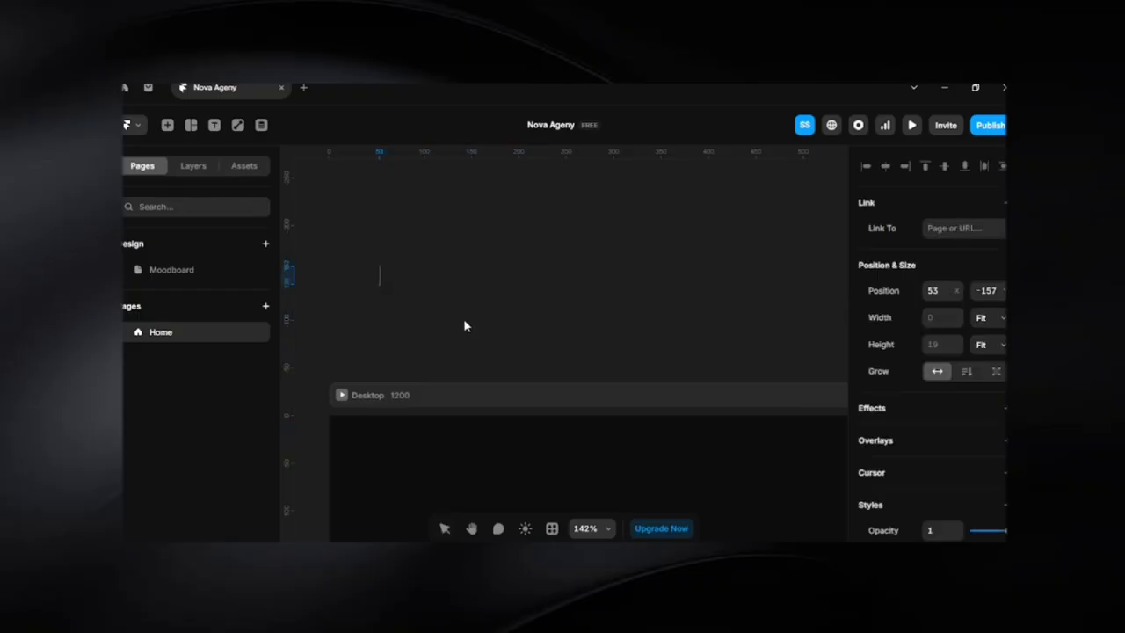
text(Nova)
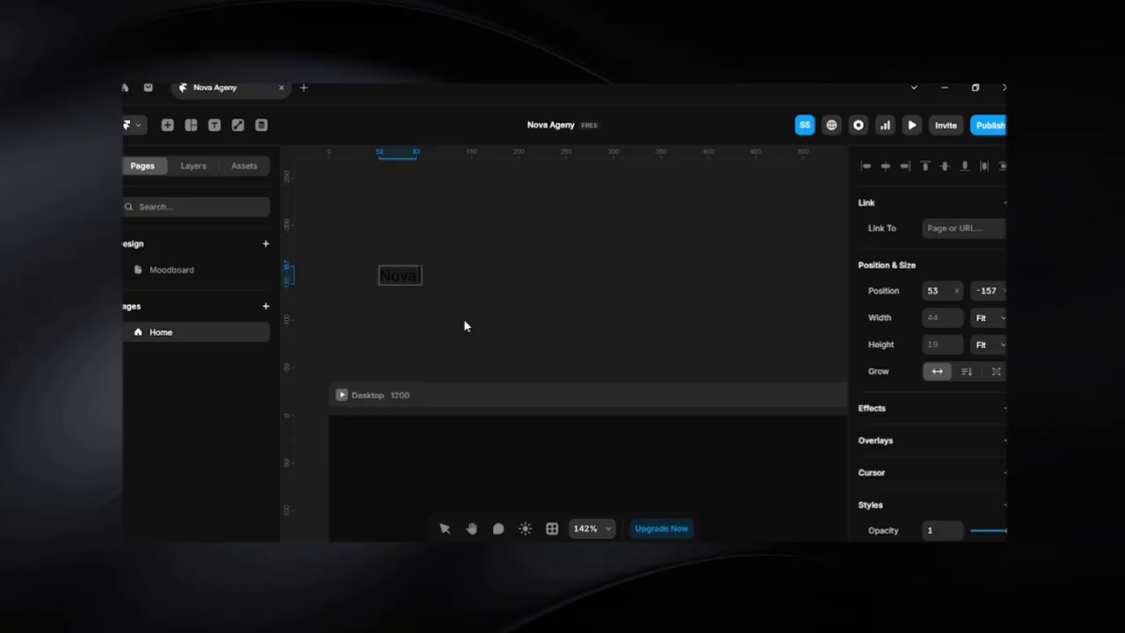
key(BackSpace)
key(BackSpace)
text(va Agency)
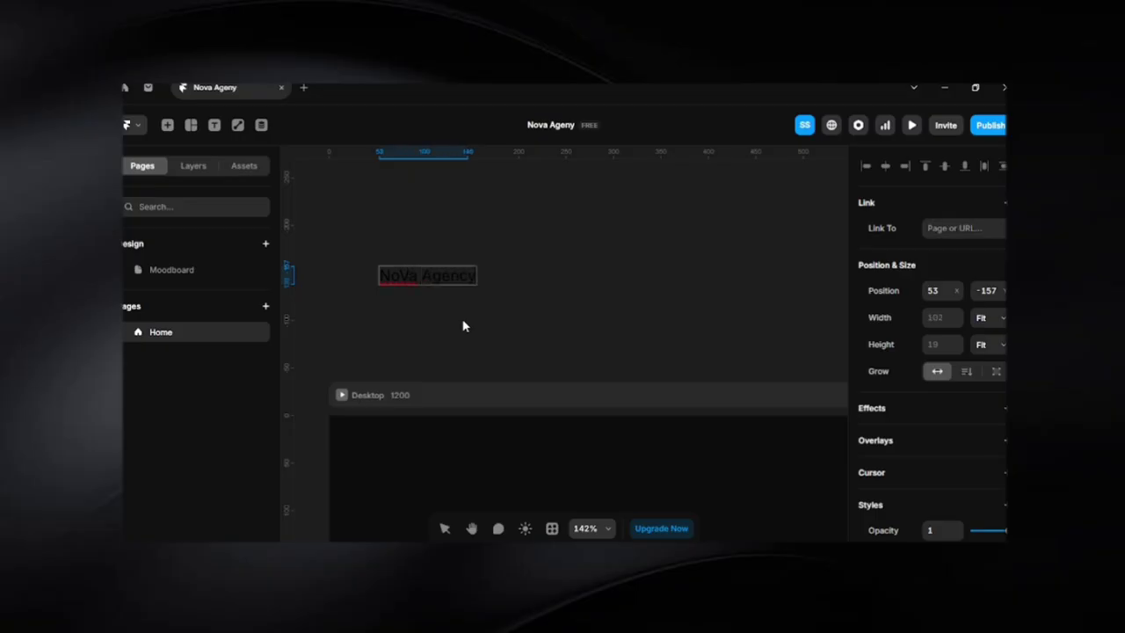
key(Escape)
Set the NoVa Agency text's color to the Text P color style
scroll(966, 431, down, 3)
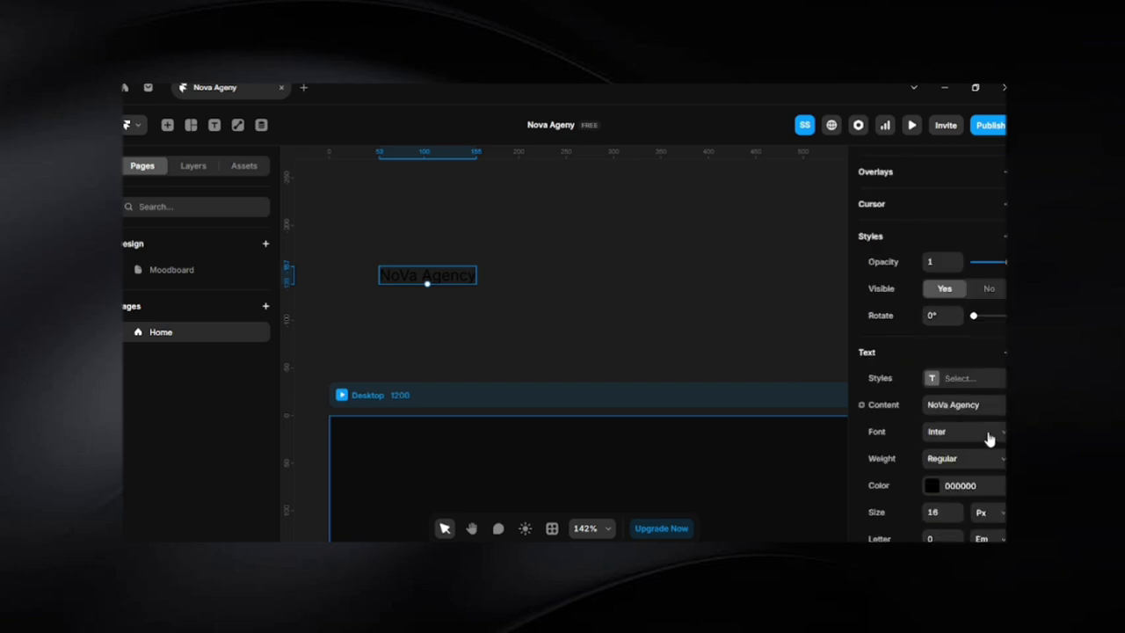
click(931, 486)
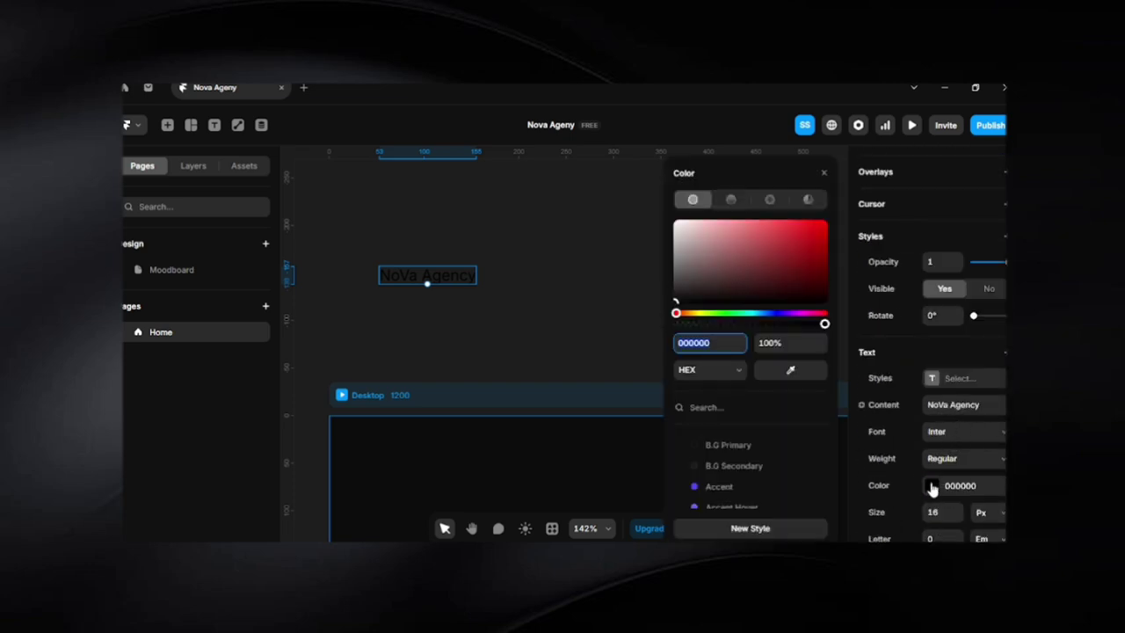
scroll(747, 439, down, 3)
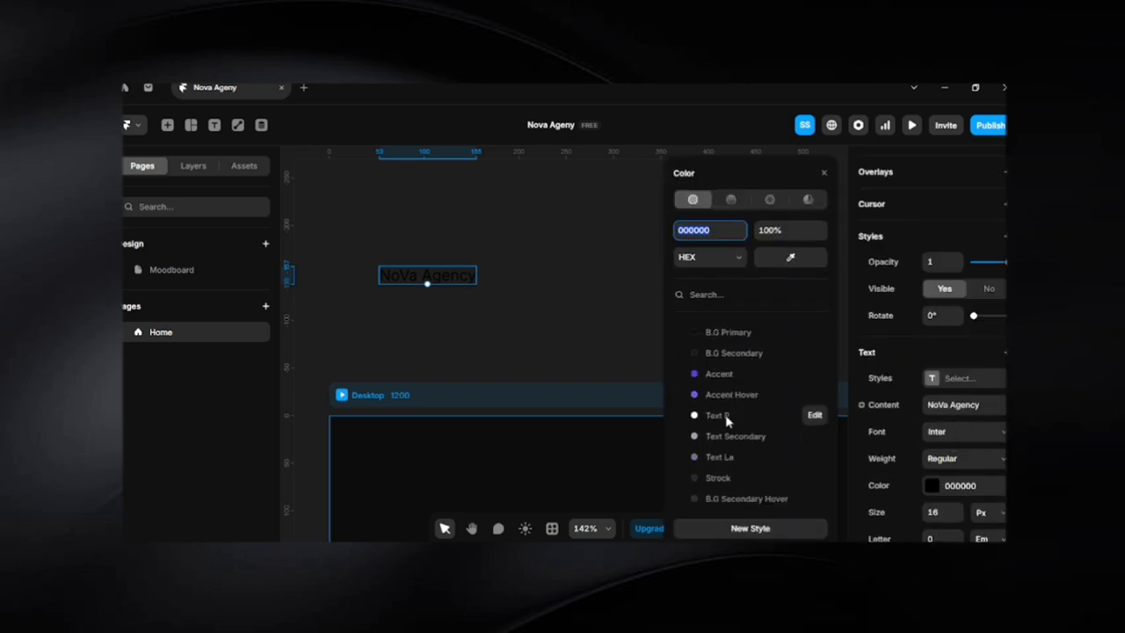
click(719, 415)
click(824, 173)
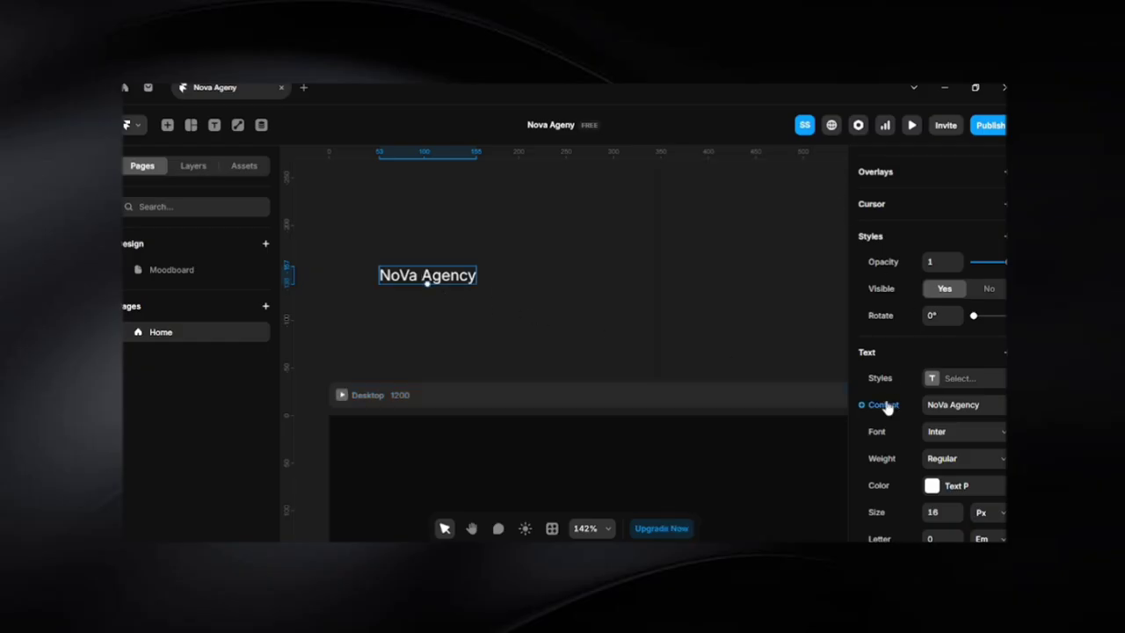
Apply the Heading 5 text style from the Heading folder to the NoVa Agency text
click(940, 381)
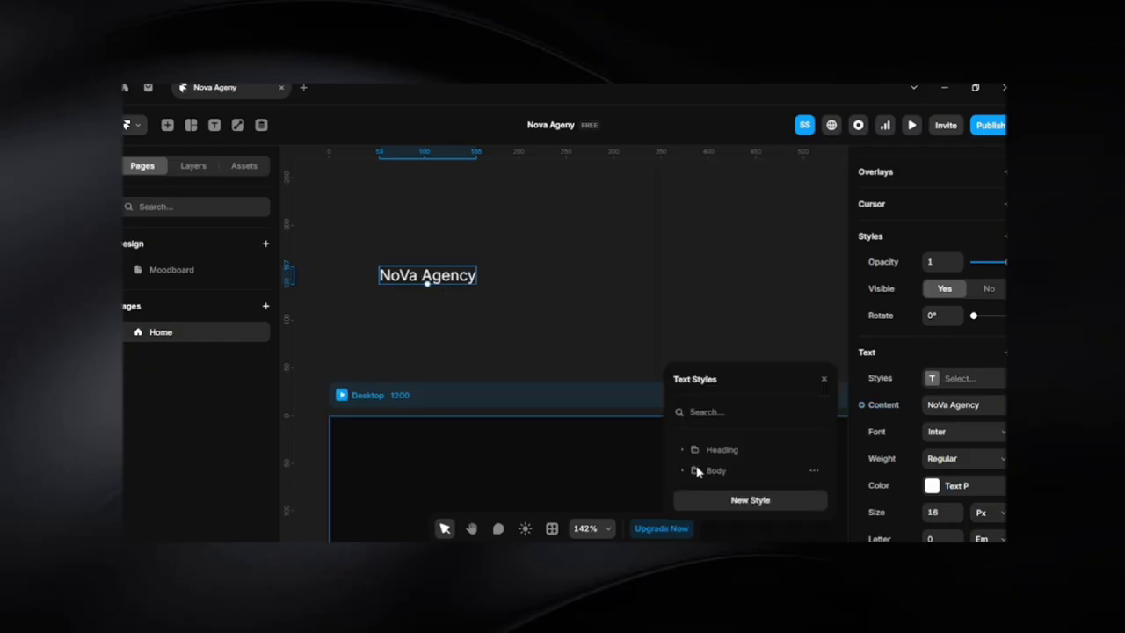
click(690, 450)
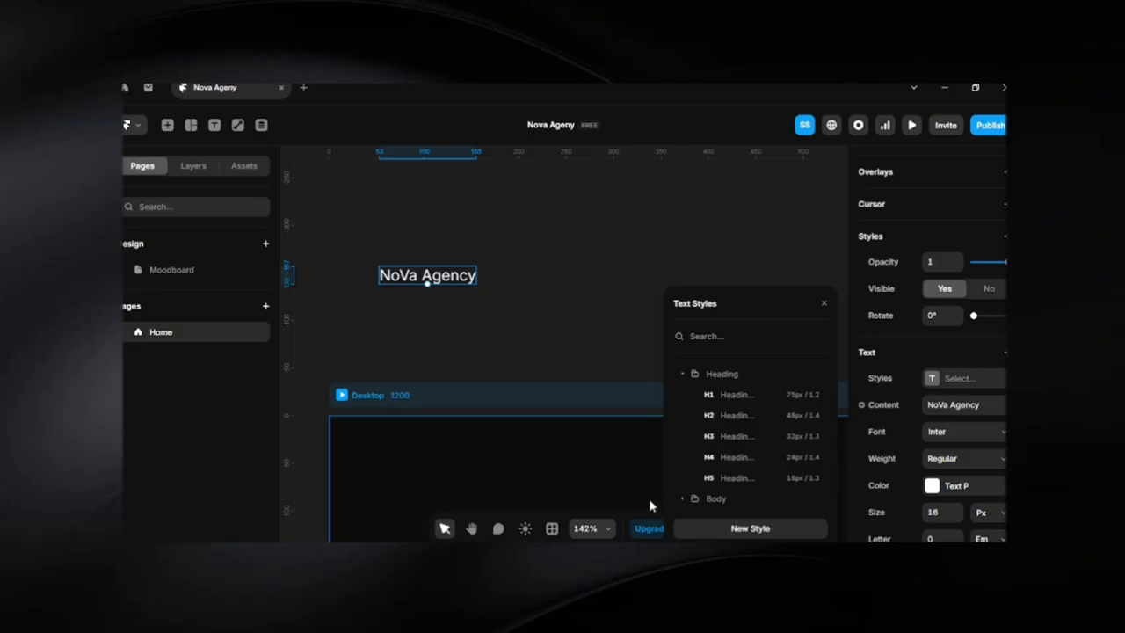
click(712, 477)
click(555, 315)
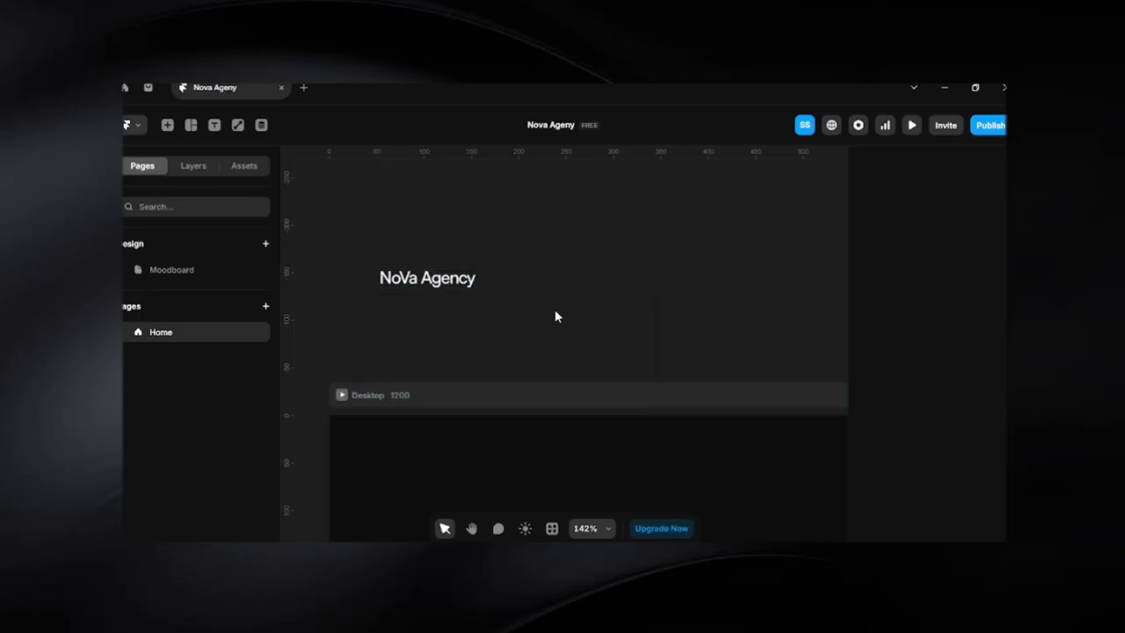
Reposition the NoVa Agency text above the Desktop breakpoint, near the frame's left edge, and deselect it
scroll(482, 351, down, 3)
key(space)
drag(573, 323, 563, 278)
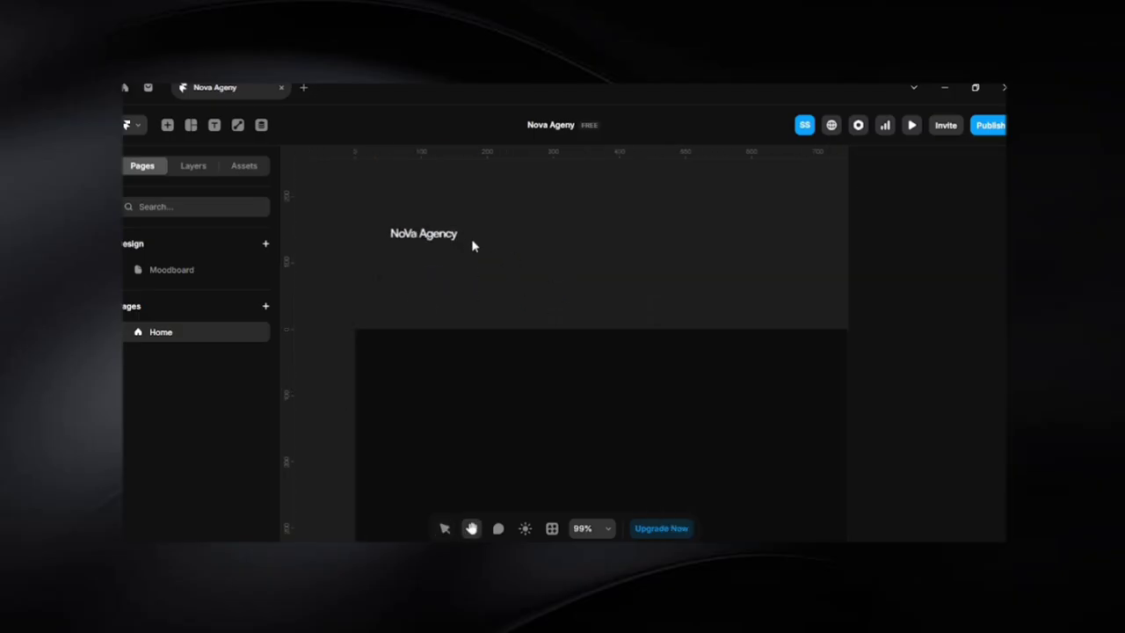
drag(435, 239, 488, 243)
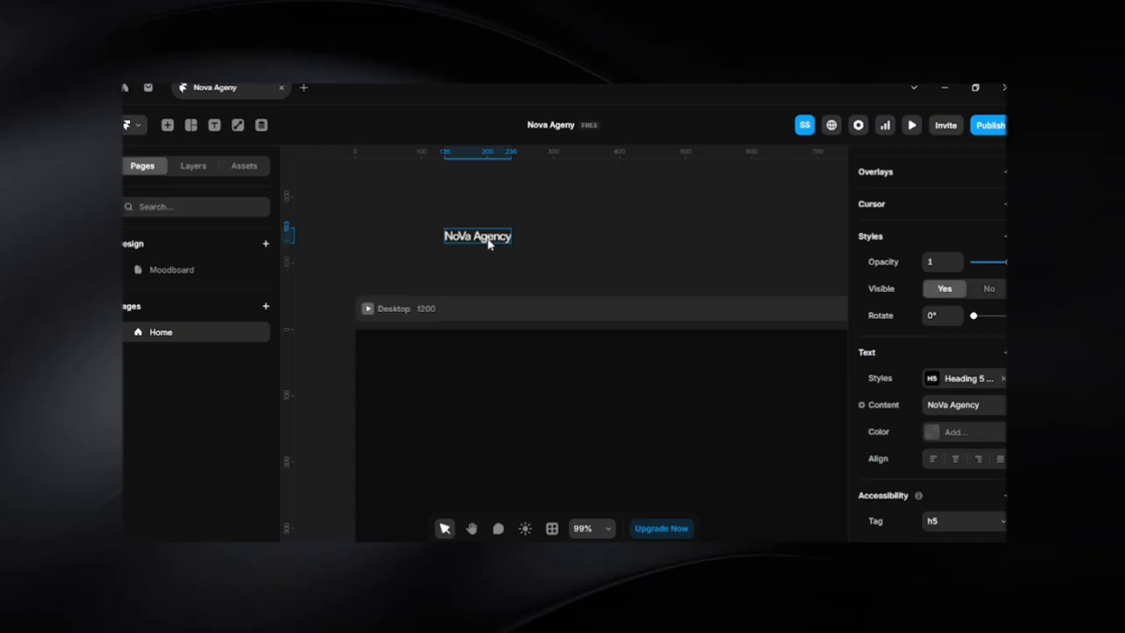
click(480, 318)
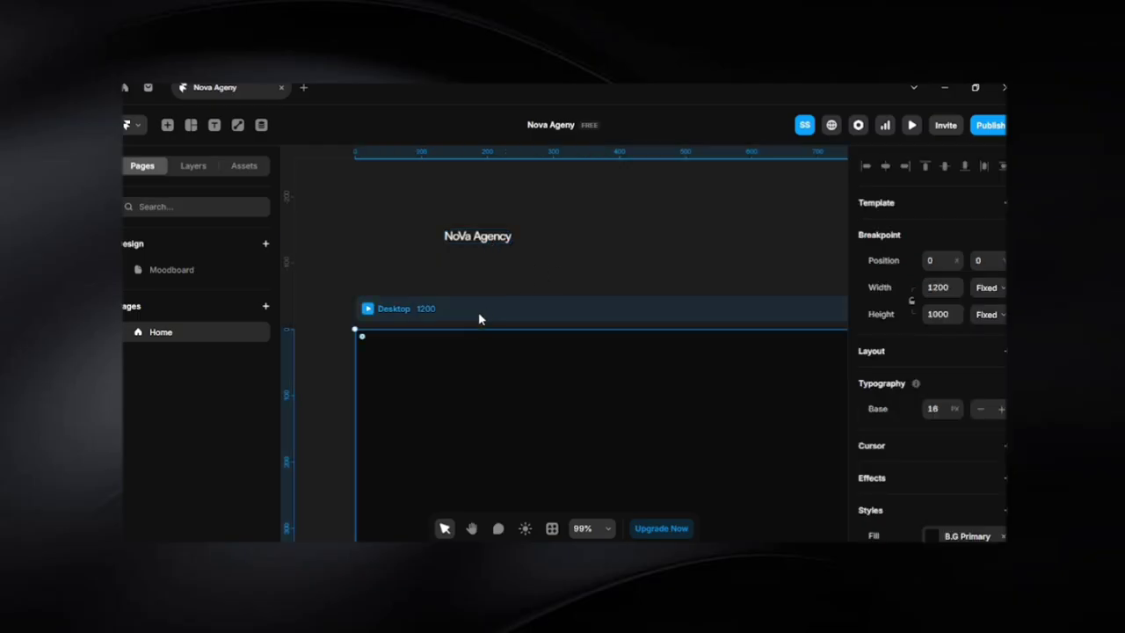
scroll(920, 461, down, 2)
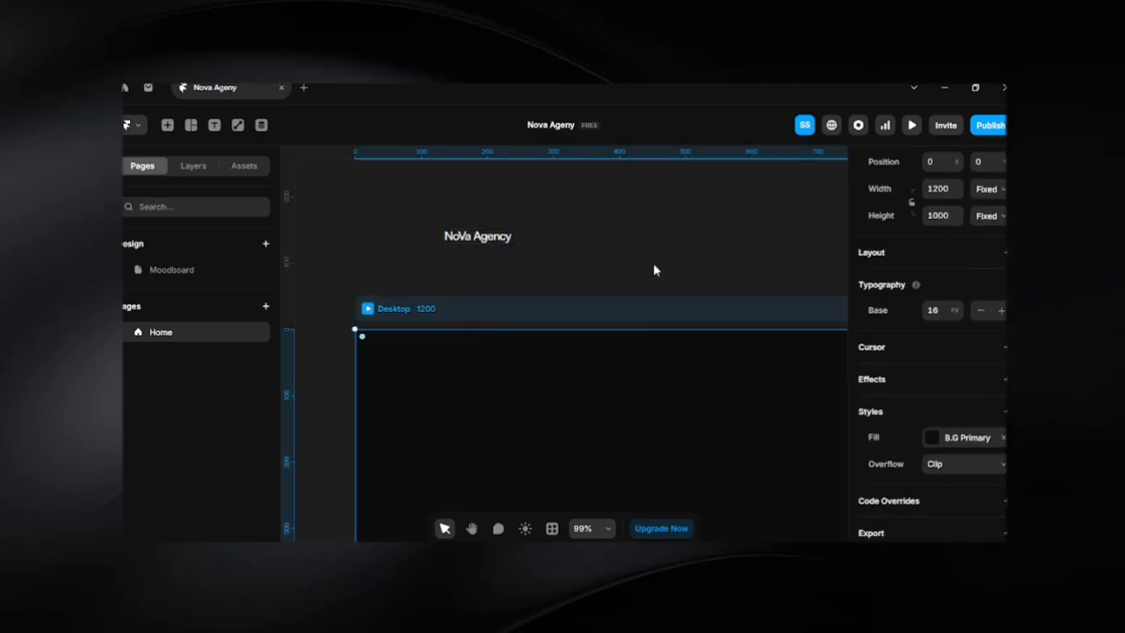
drag(485, 236, 473, 243)
click(492, 244)
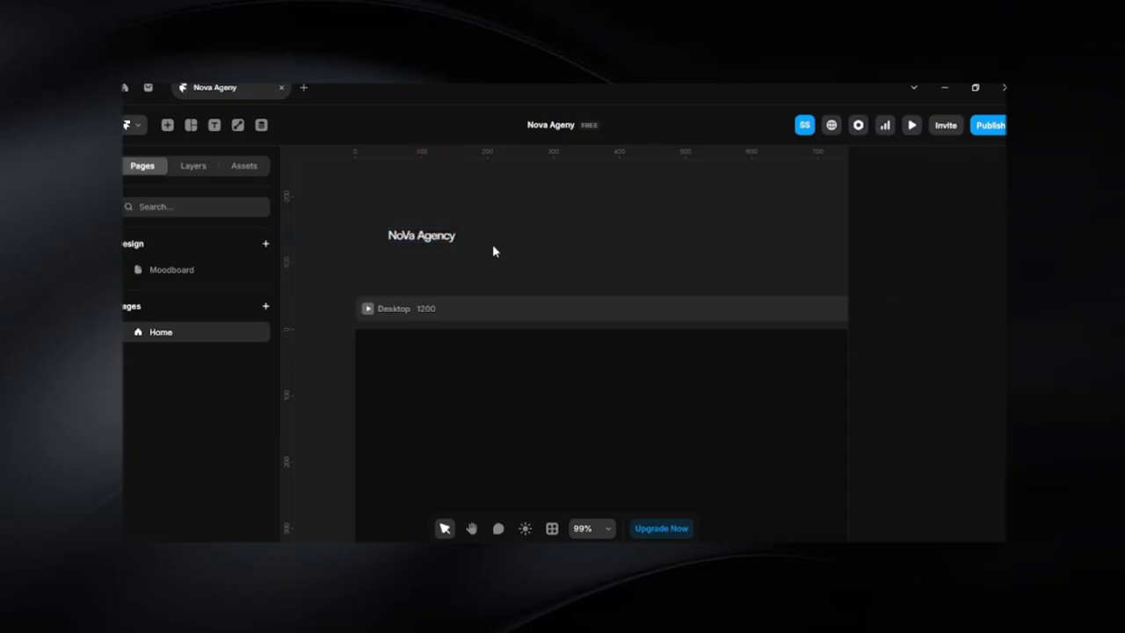
key(space)
drag(580, 286, 417, 375)
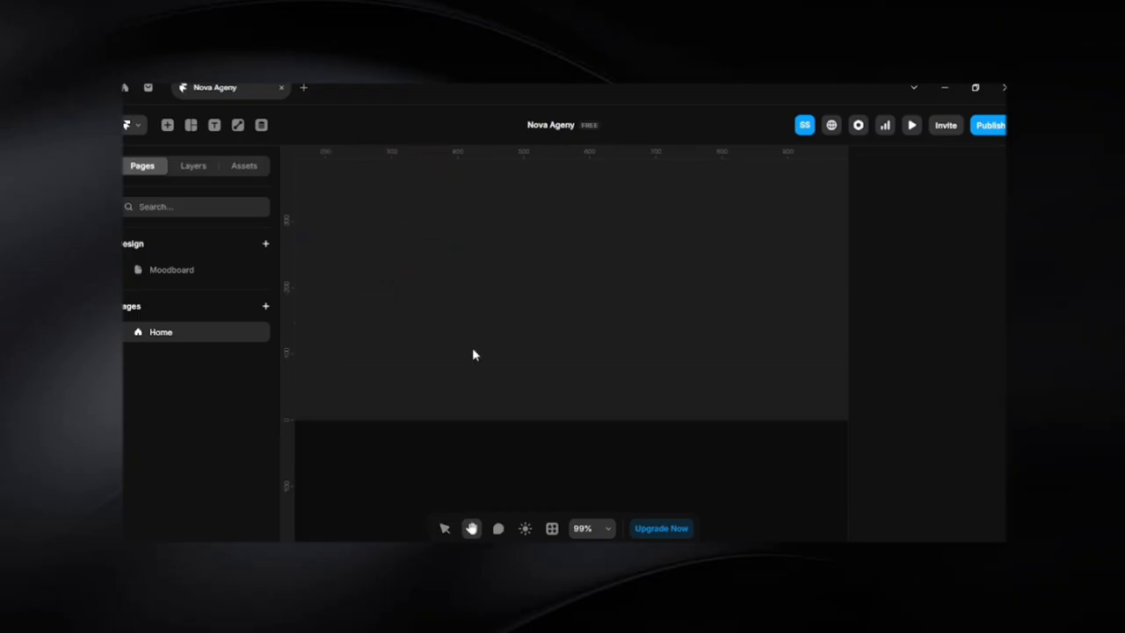
scroll(508, 353, up, 3)
scroll(508, 359, up, 4)
key(t)
click(511, 351)
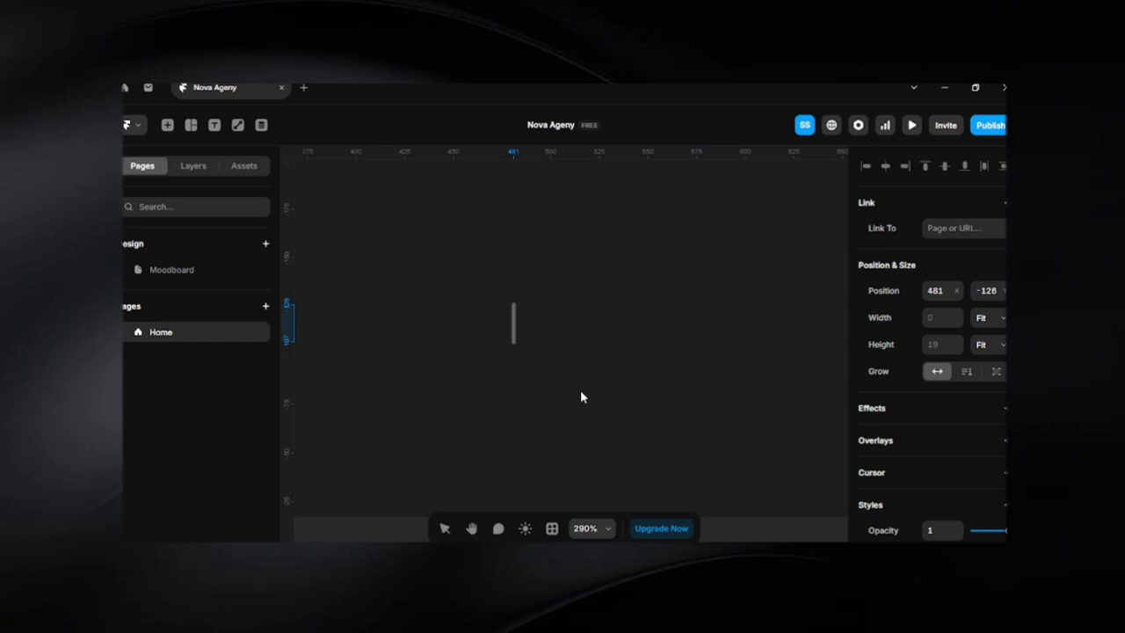
key(Escape)
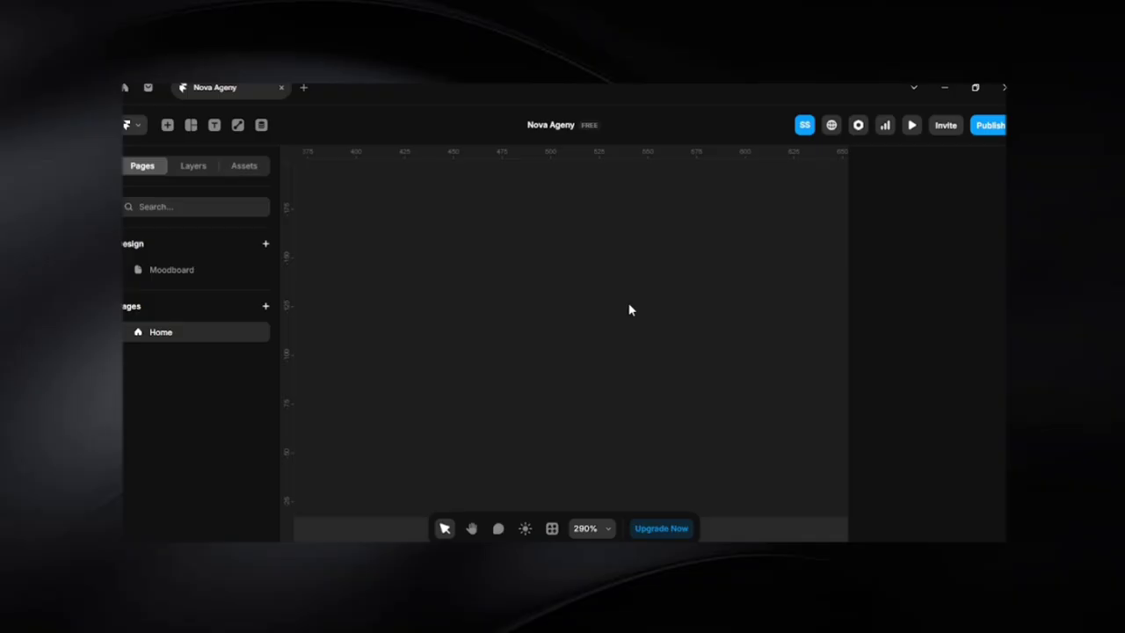
scroll(626, 310, down, 10)
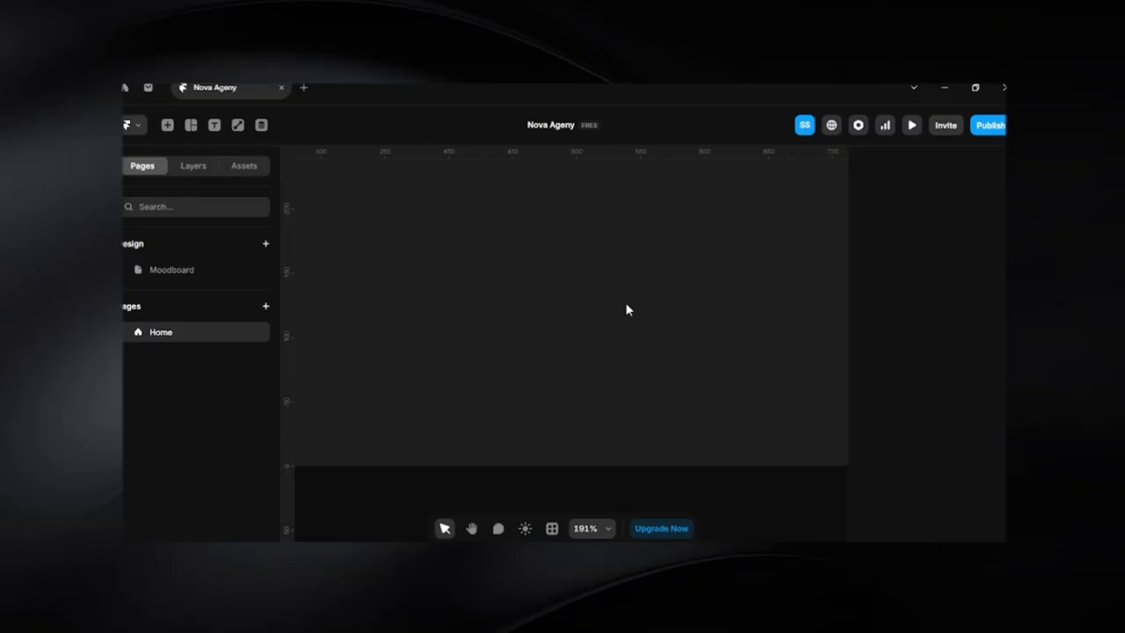
scroll(633, 306, down, 2)
key(h)
drag(640, 302, 580, 238)
drag(574, 377, 552, 259)
key(v)
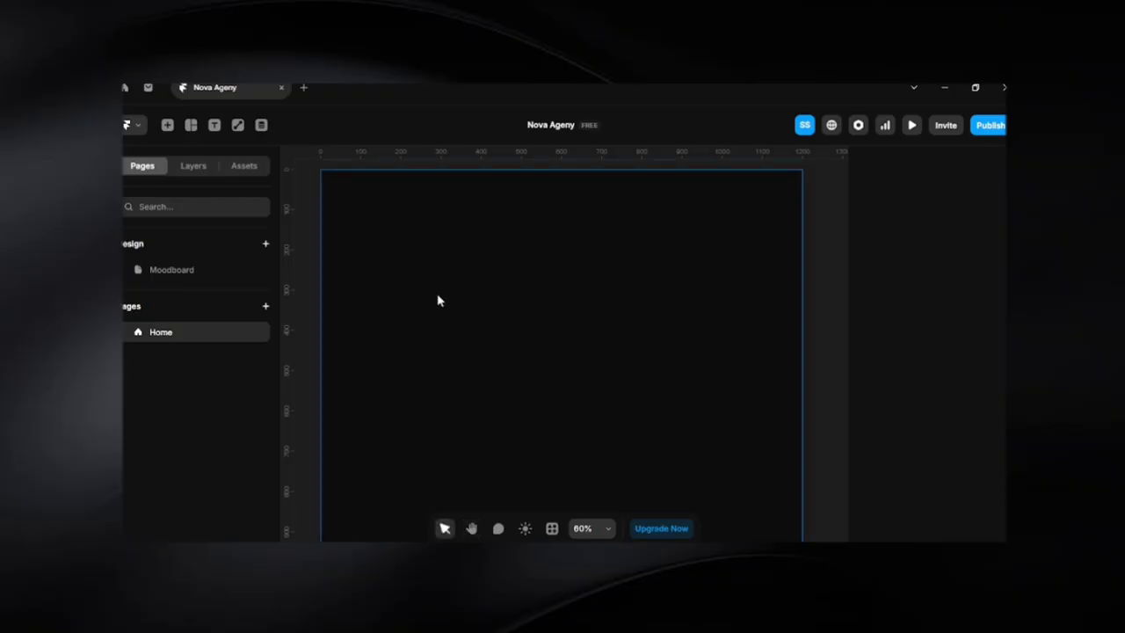
Hide the canvas rulers around the Desktop breakpoint and show them again
click(362, 260)
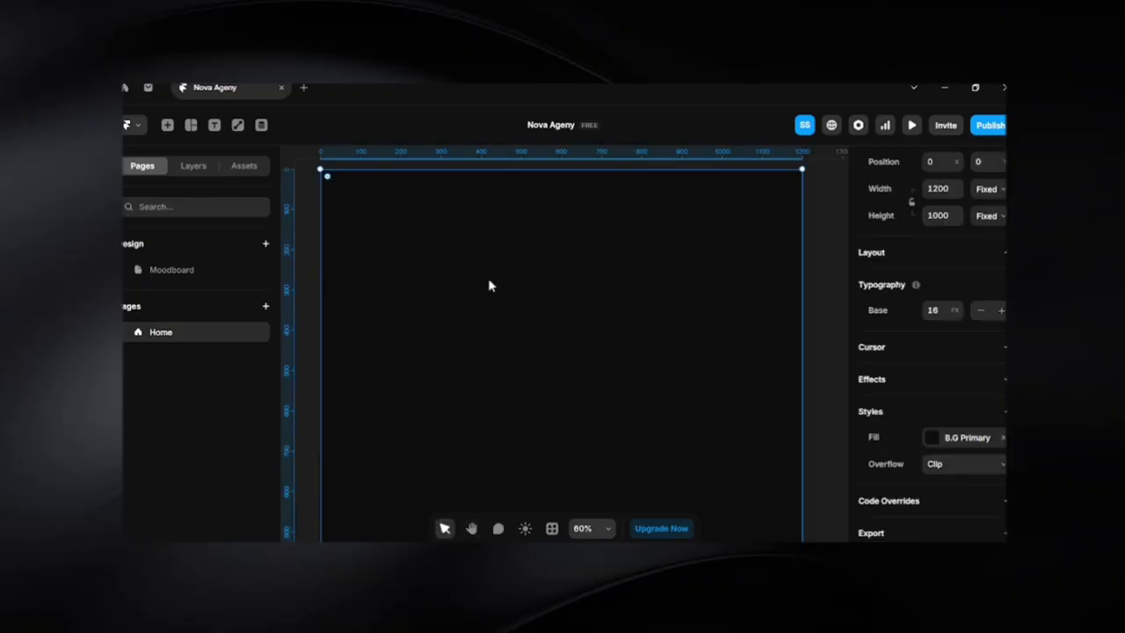
scroll(489, 285, down, 2)
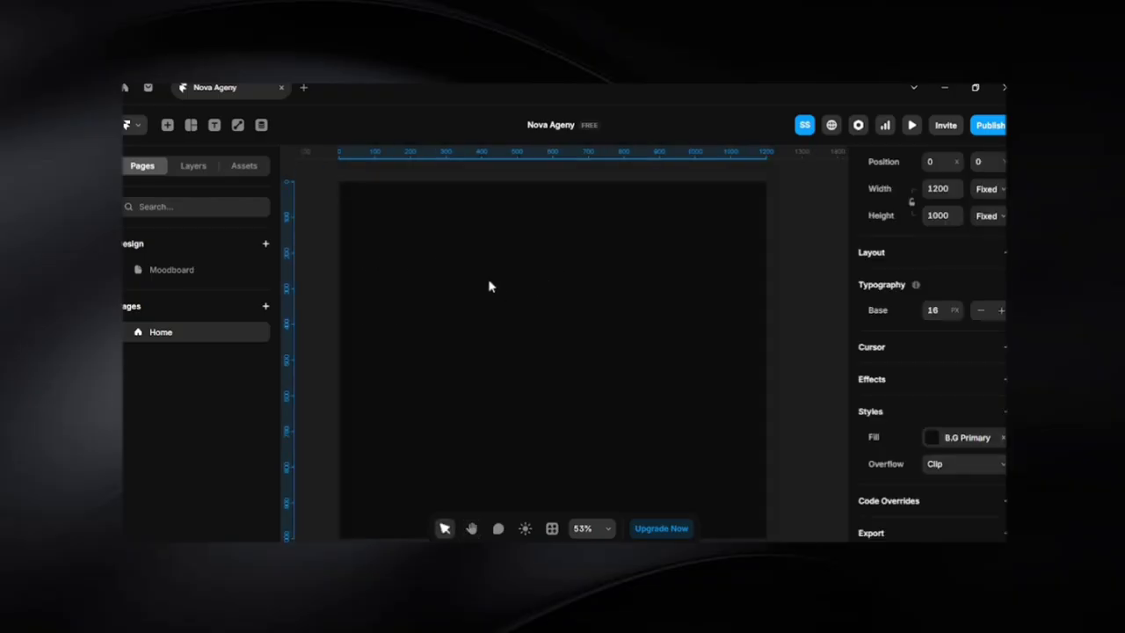
click(795, 291)
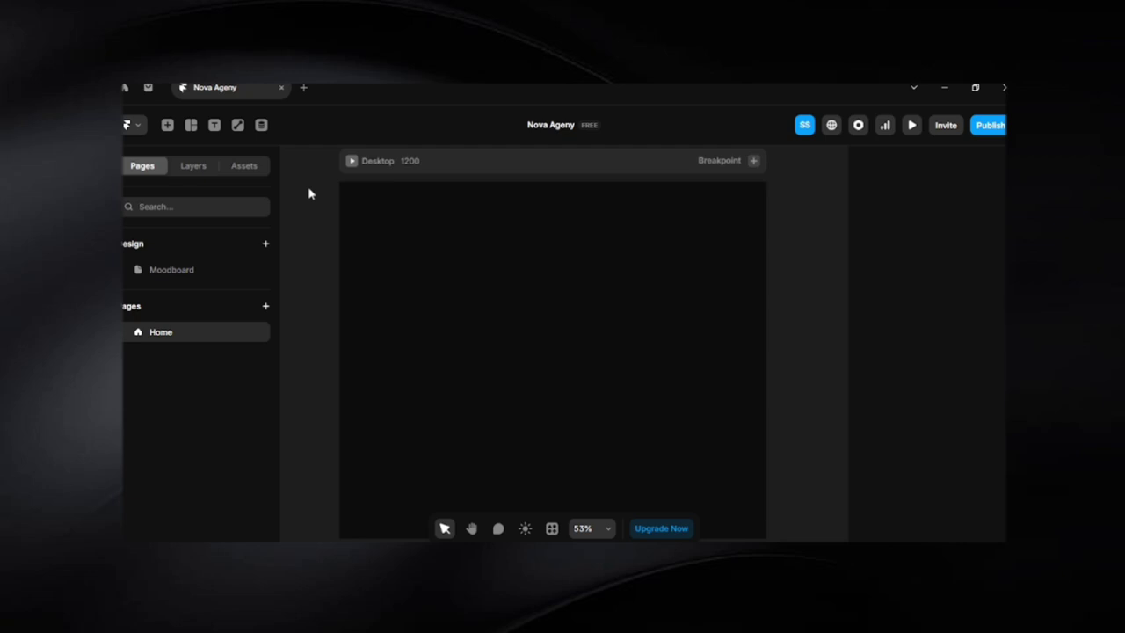
key(shift+r)
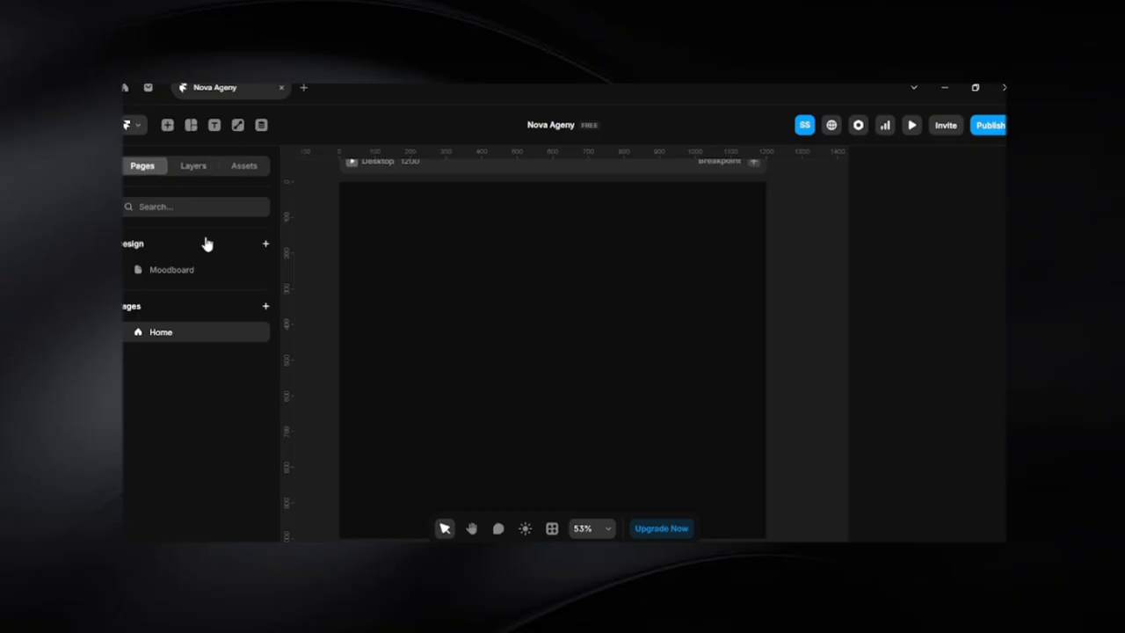
Go to the Framer dashboard and return to the Nova Ageny project
click(138, 128)
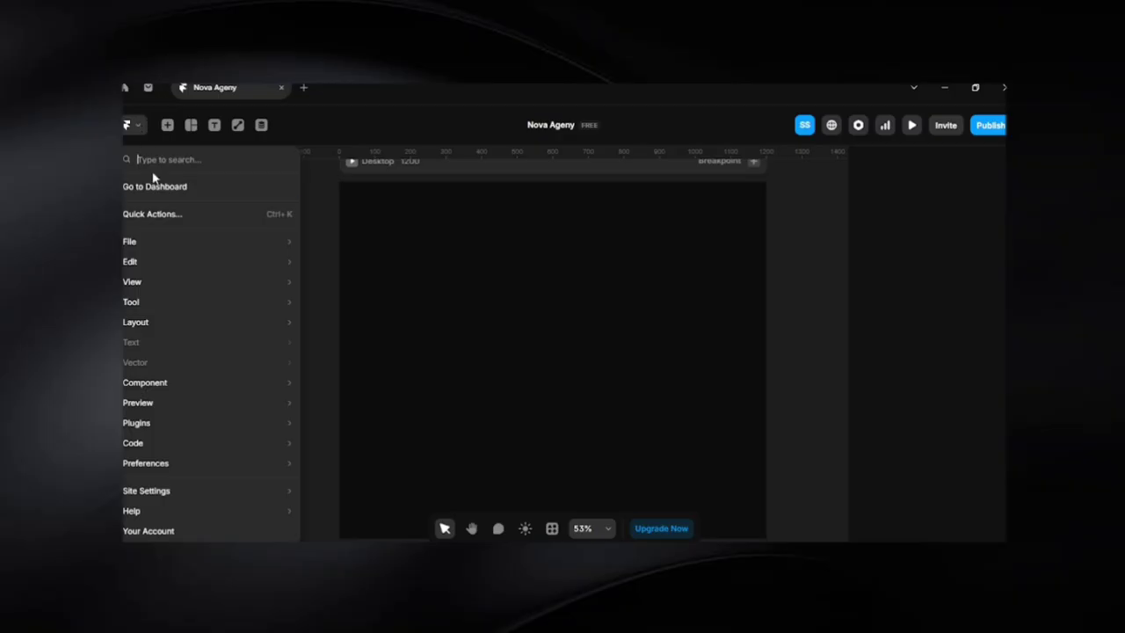
click(173, 187)
click(220, 90)
Examine the plugin and project commands offered in Quick Actions, and close the list
mouse_move(179, 248)
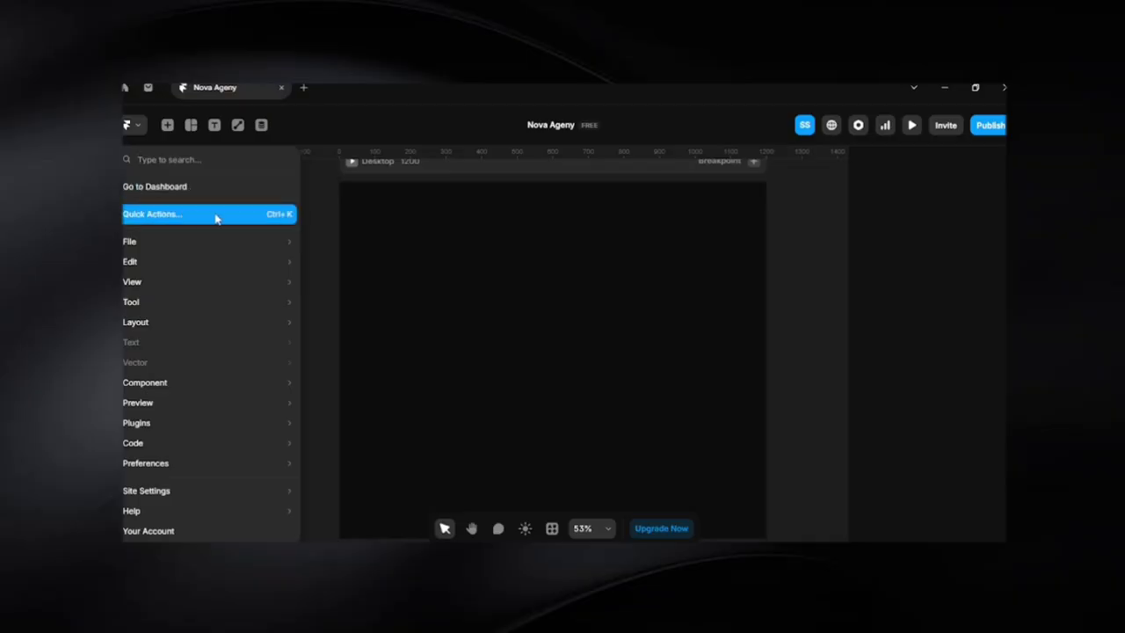
click(215, 218)
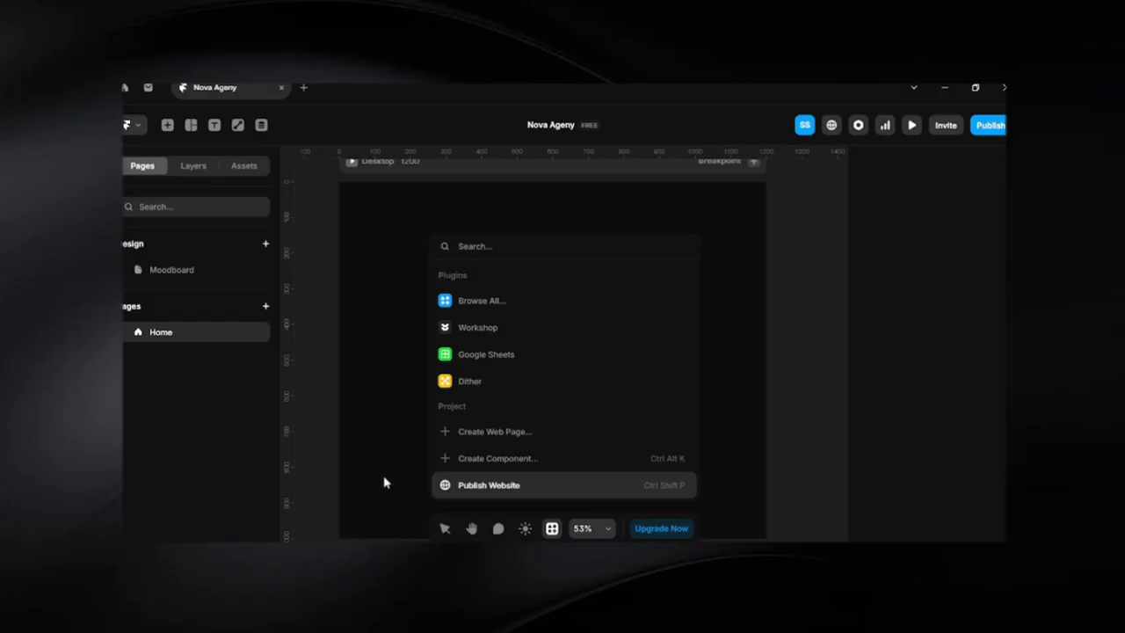
click(313, 437)
click(552, 528)
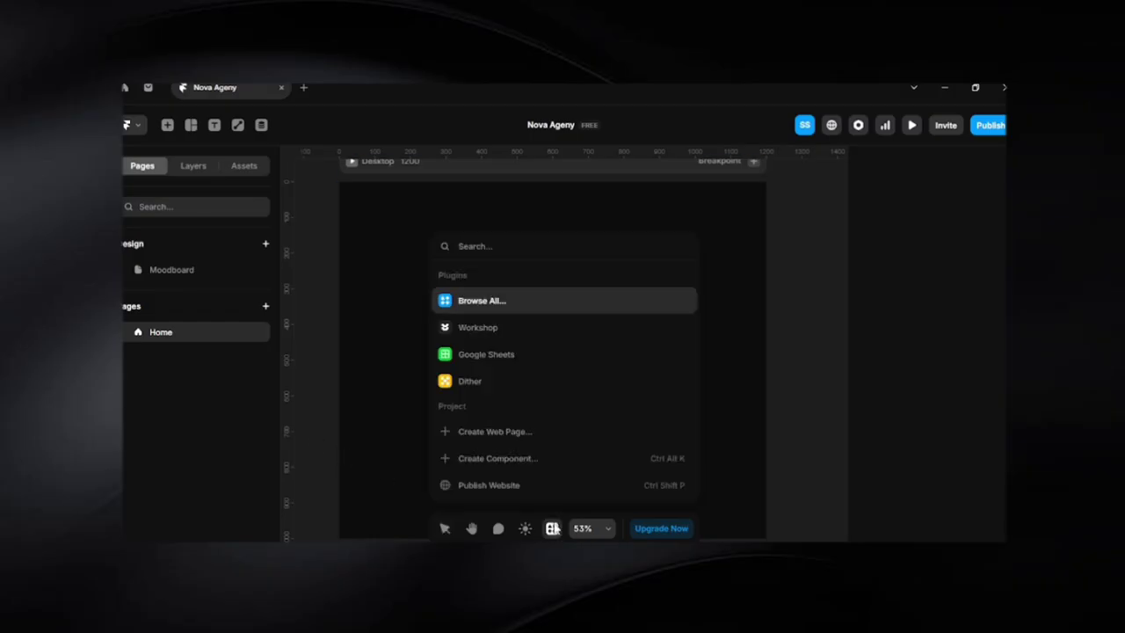
click(313, 291)
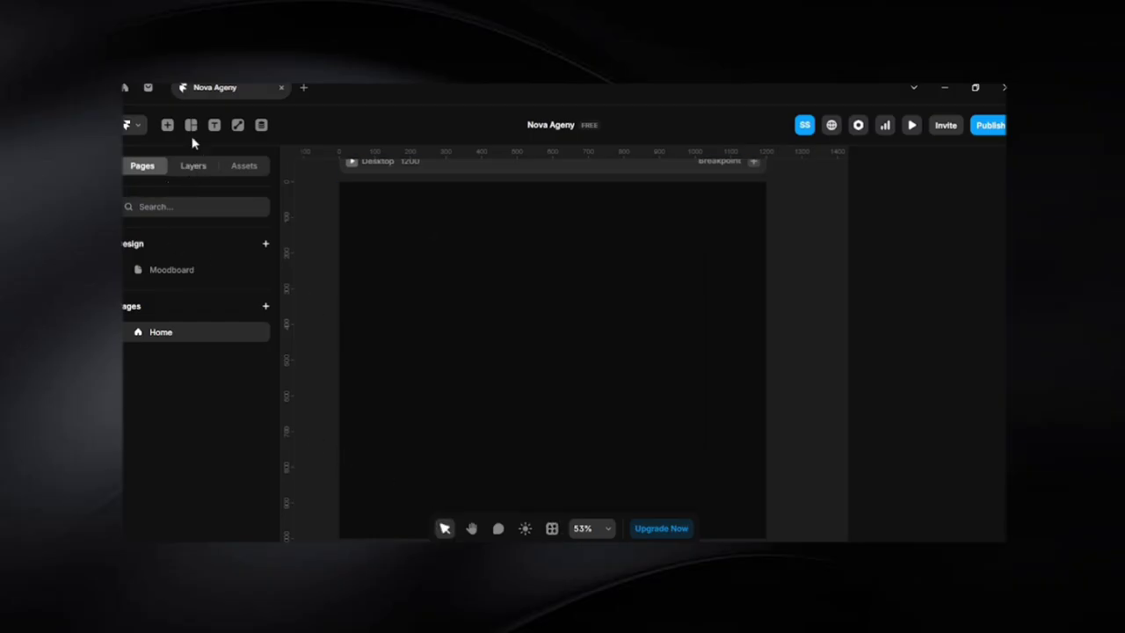
click(551, 529)
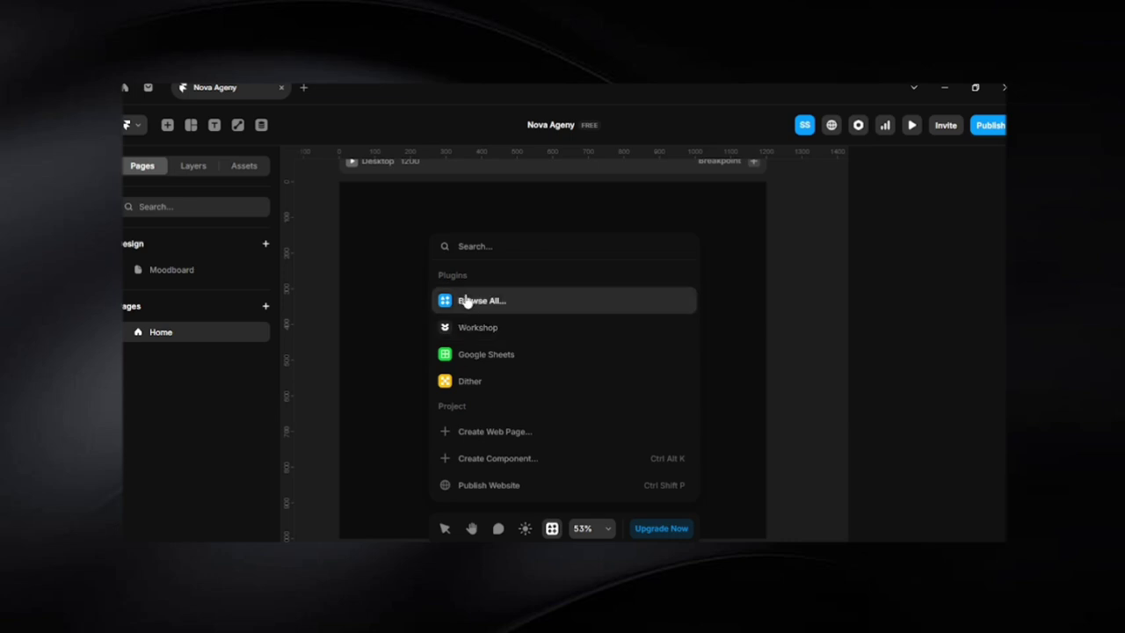
scroll(562, 474, down, 2)
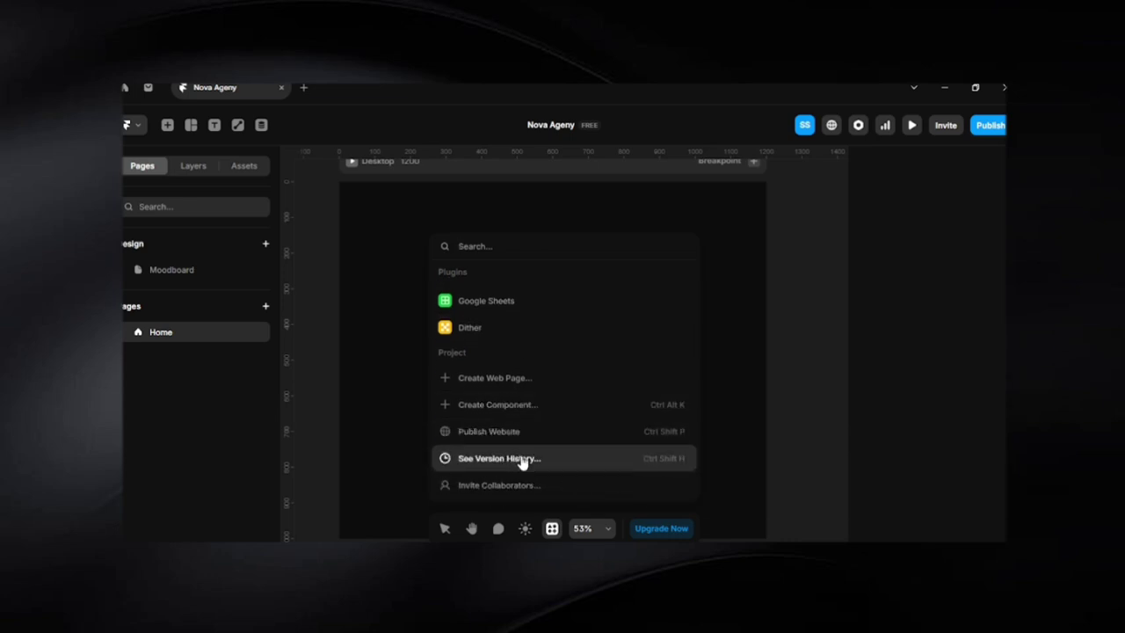
scroll(519, 467, up, 2)
click(315, 307)
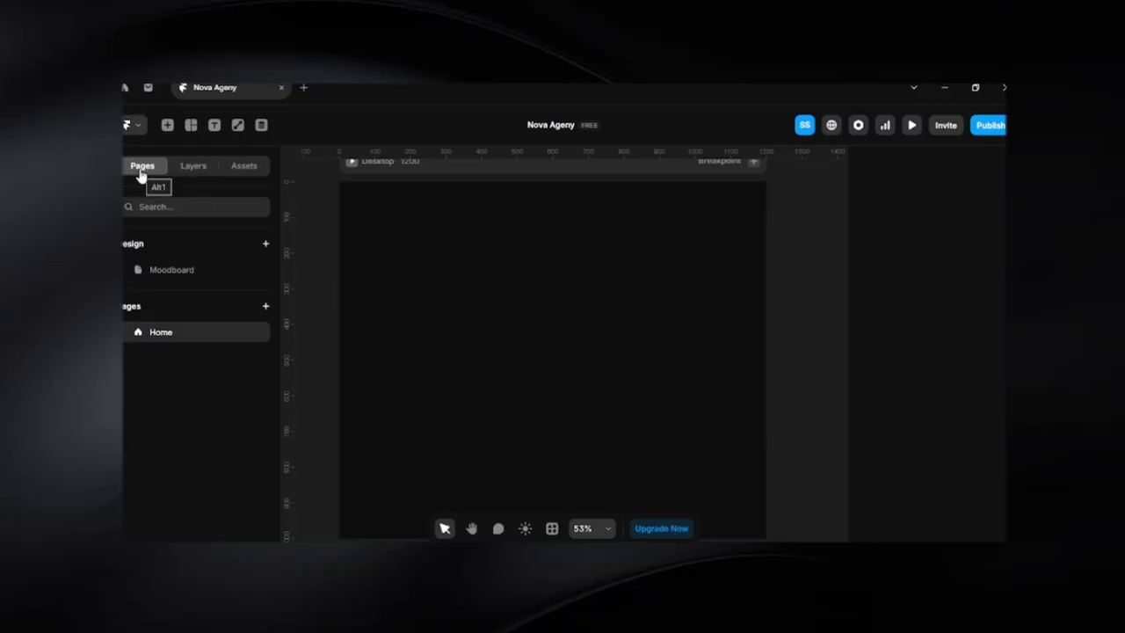
Examine the commands offered in the main menu, including the File group, and close the menu
click(139, 127)
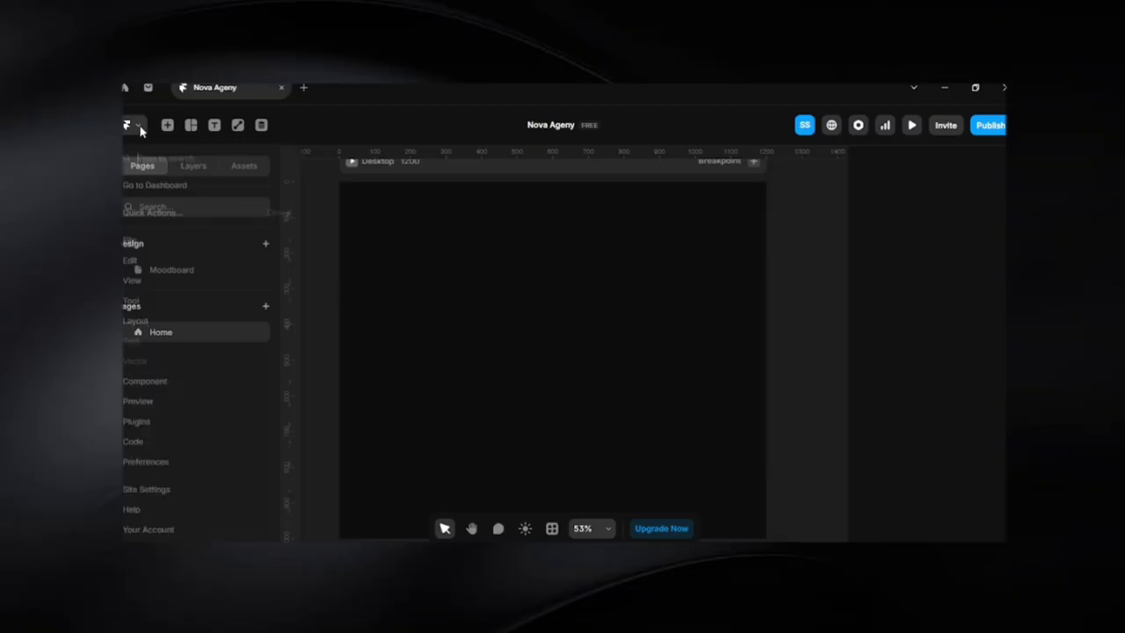
mouse_move(202, 247)
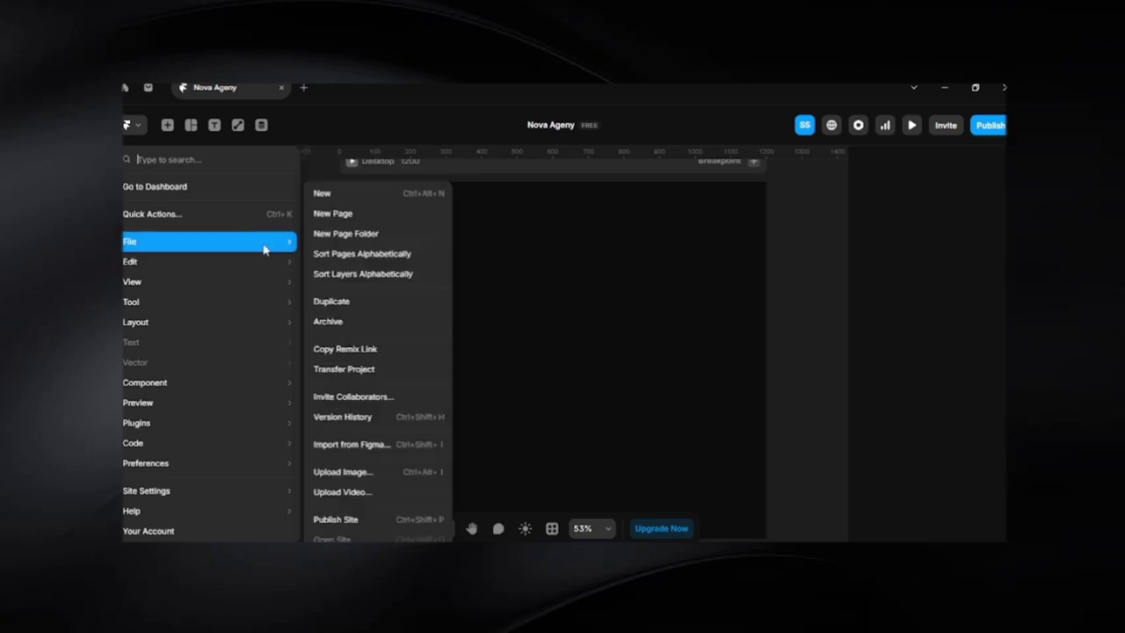
mouse_move(251, 293)
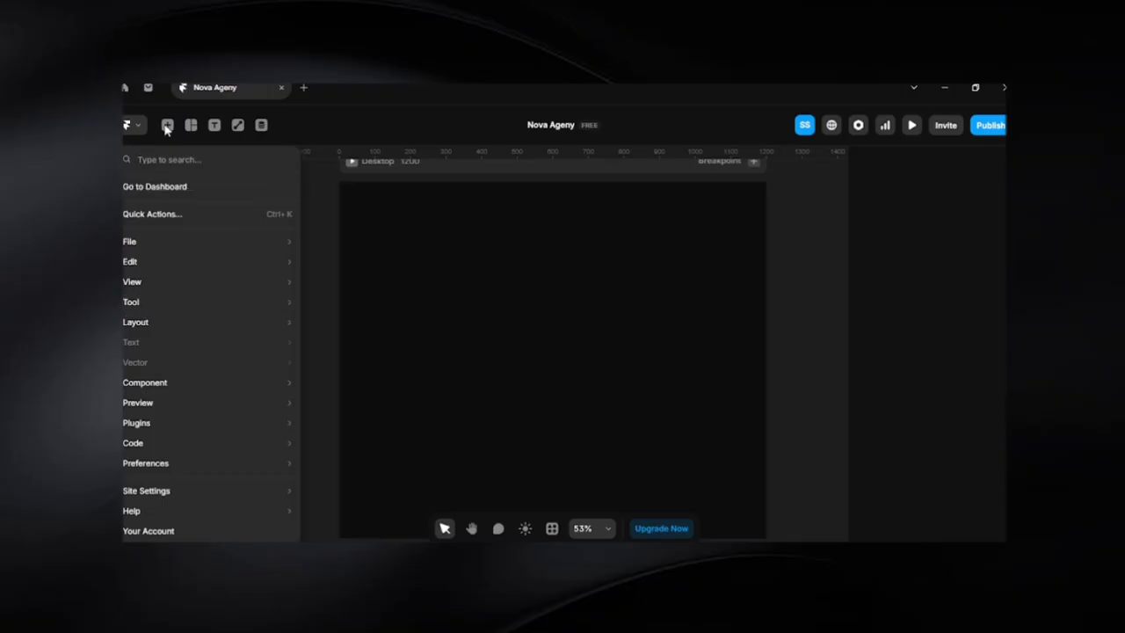
click(323, 221)
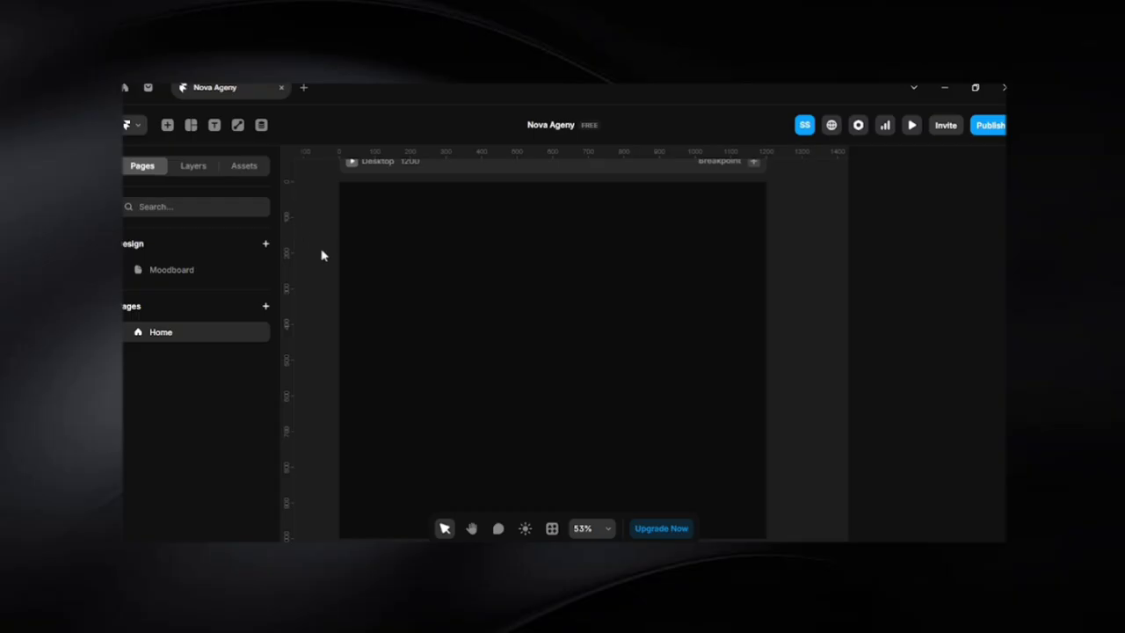
Generate pages with Wireframer from the prompt "give me a wireframe for a creative design agency named NoVa"
key(i)
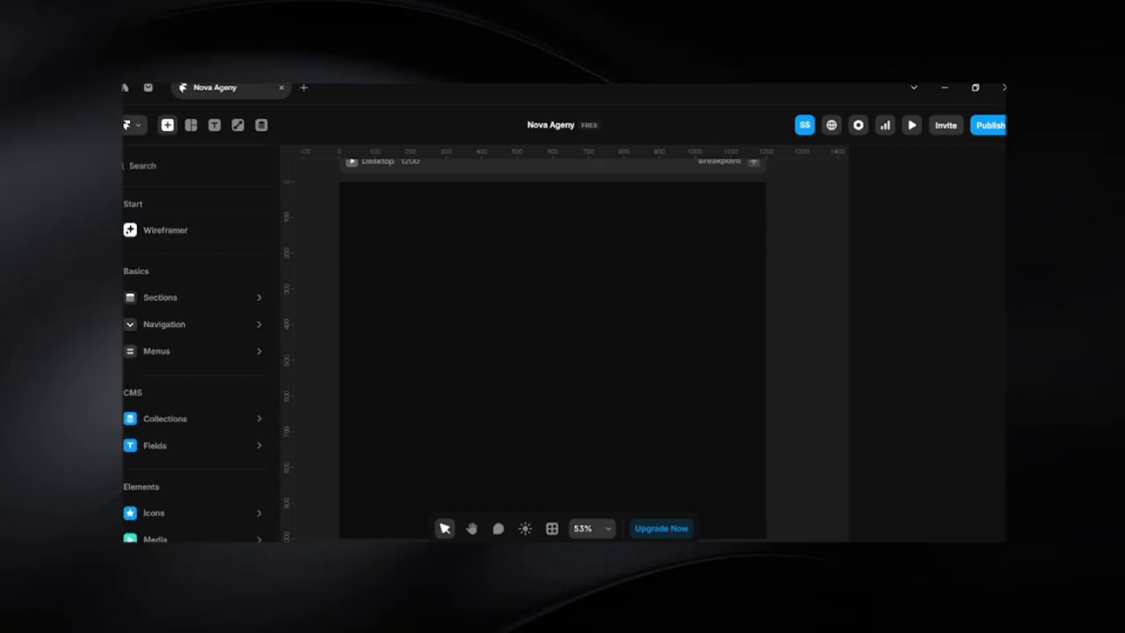
click(164, 234)
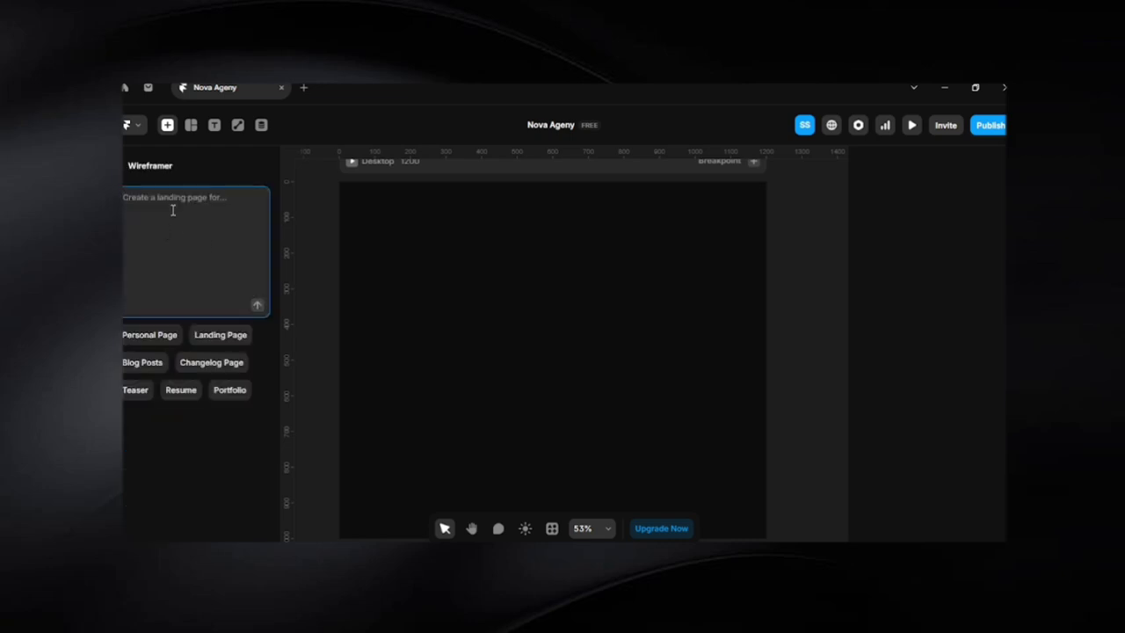
text(give me a wire)
key(BackSpace)
text(e)
key(BackSpace)
text(eframe for a creative design)
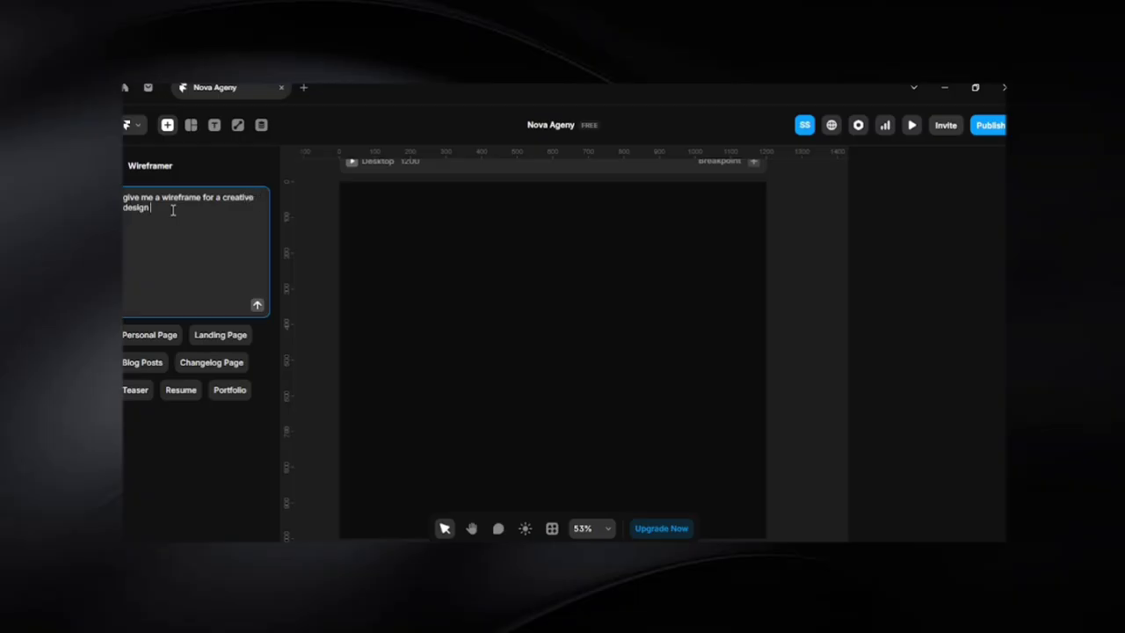
text( agency named nova)
key(BackSpace)
key(BackSpace)
key(BackSpace)
text(Nova)
key(Return)
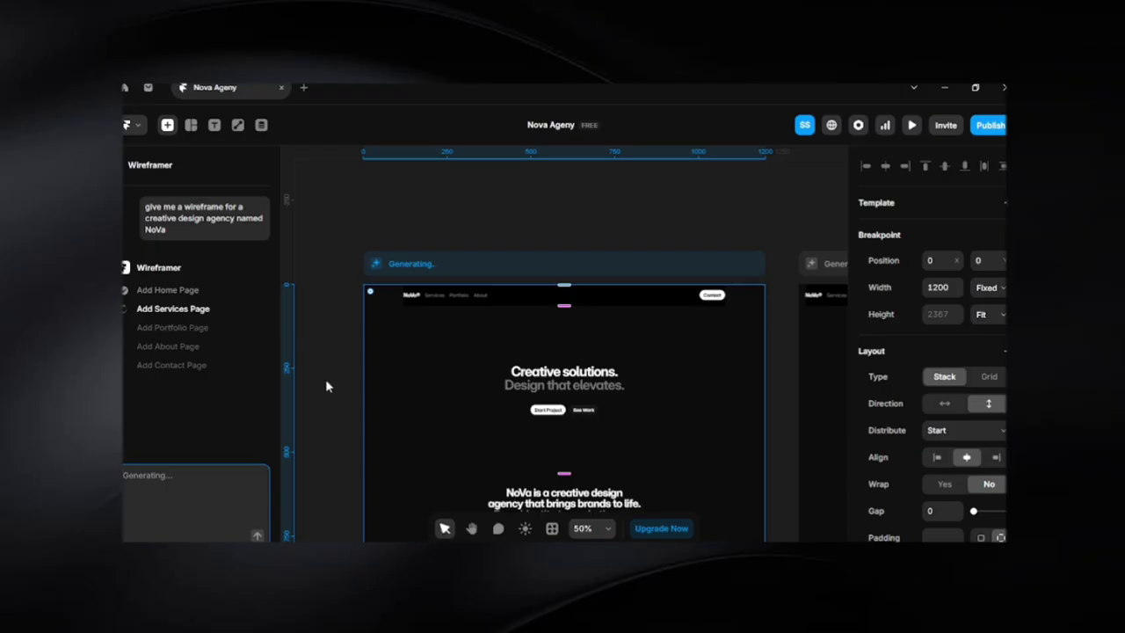
Examine the generated services page, checking its Branding & identity, Web design and Graphic design sections
scroll(325, 379, down, 5)
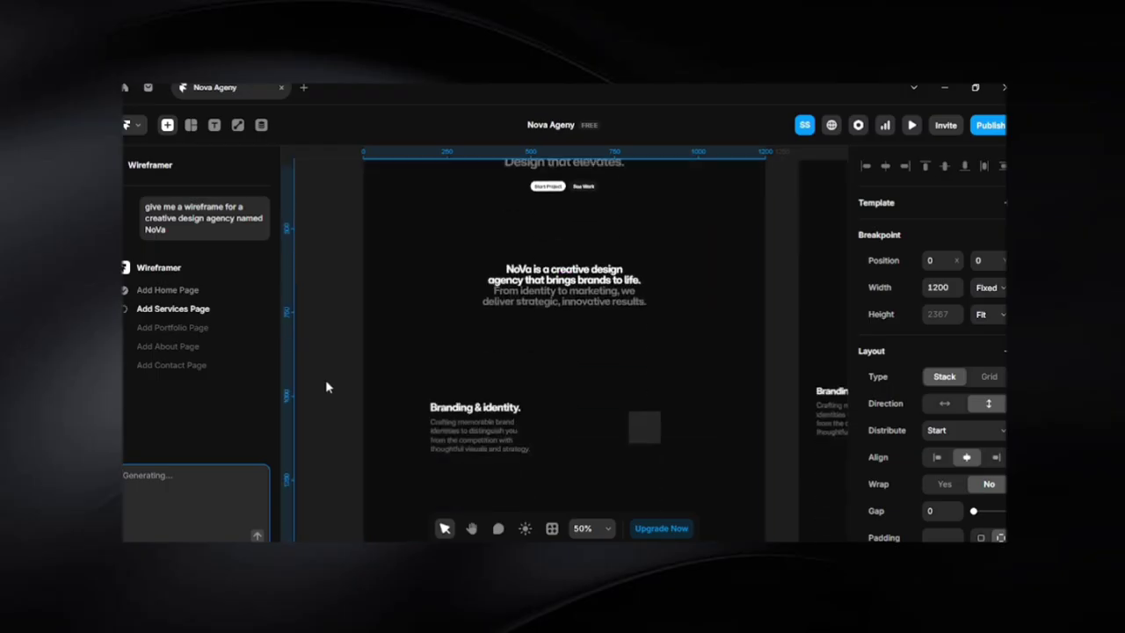
scroll(325, 386, down, 2)
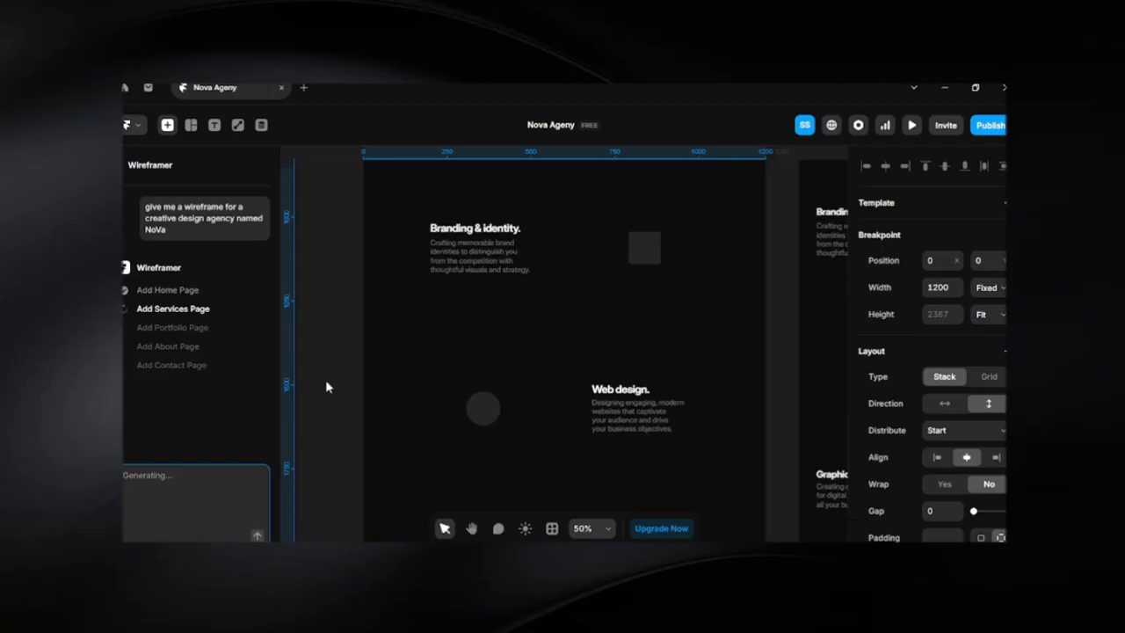
click(639, 325)
click(538, 363)
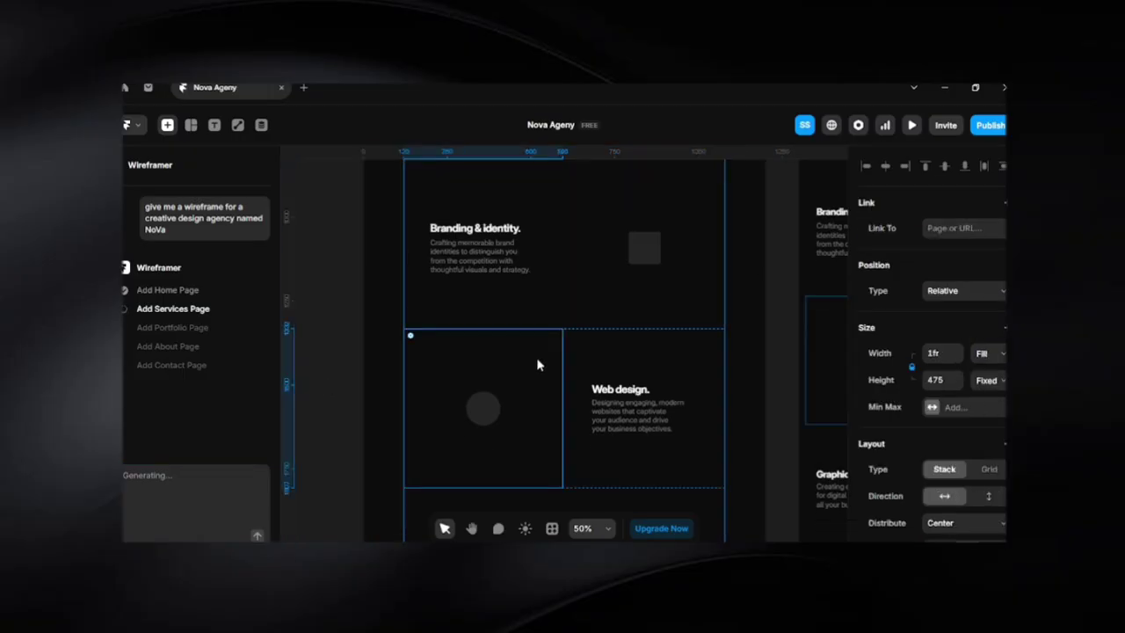
click(635, 286)
scroll(609, 376, down, 2)
scroll(609, 375, down, 5)
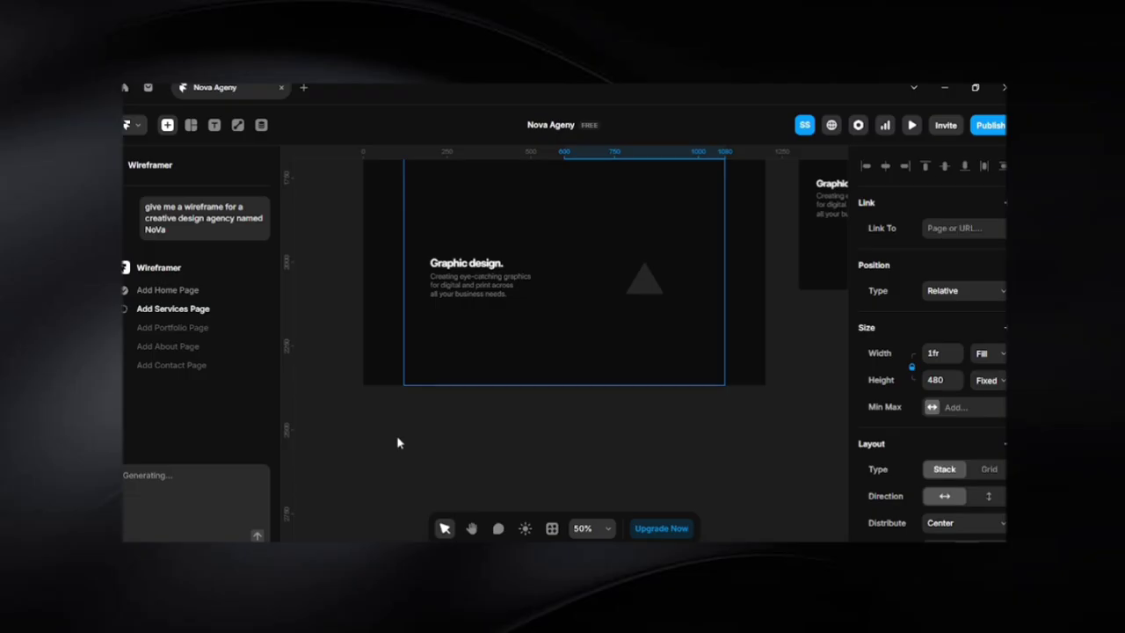
Check the page list and the generated /portfolio page, and return to the Wireframer conversation
click(125, 166)
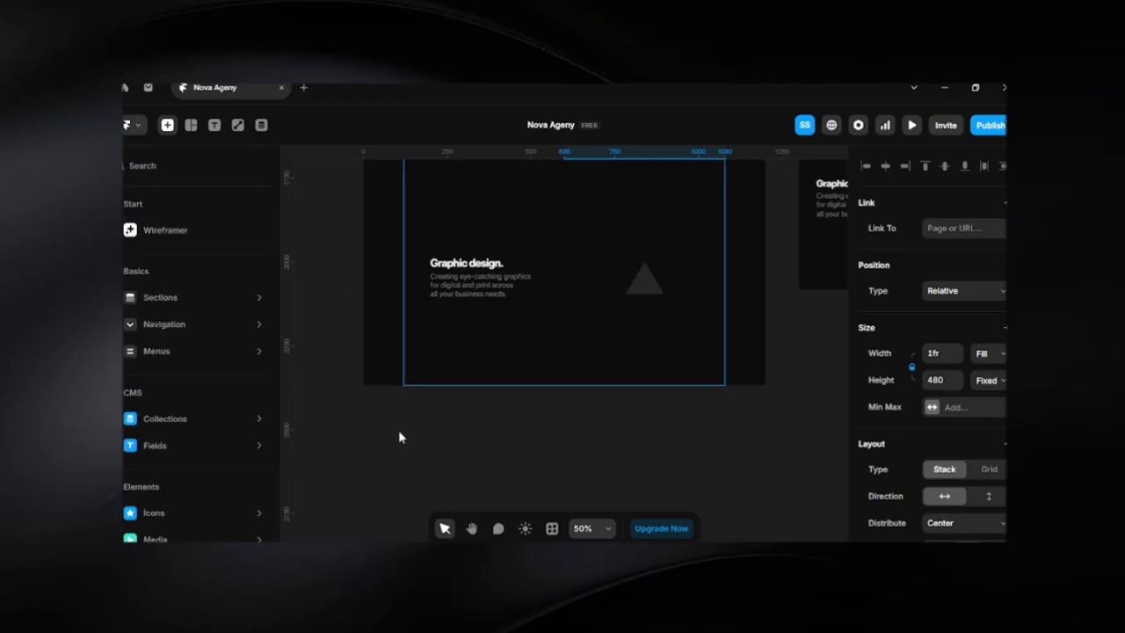
click(334, 289)
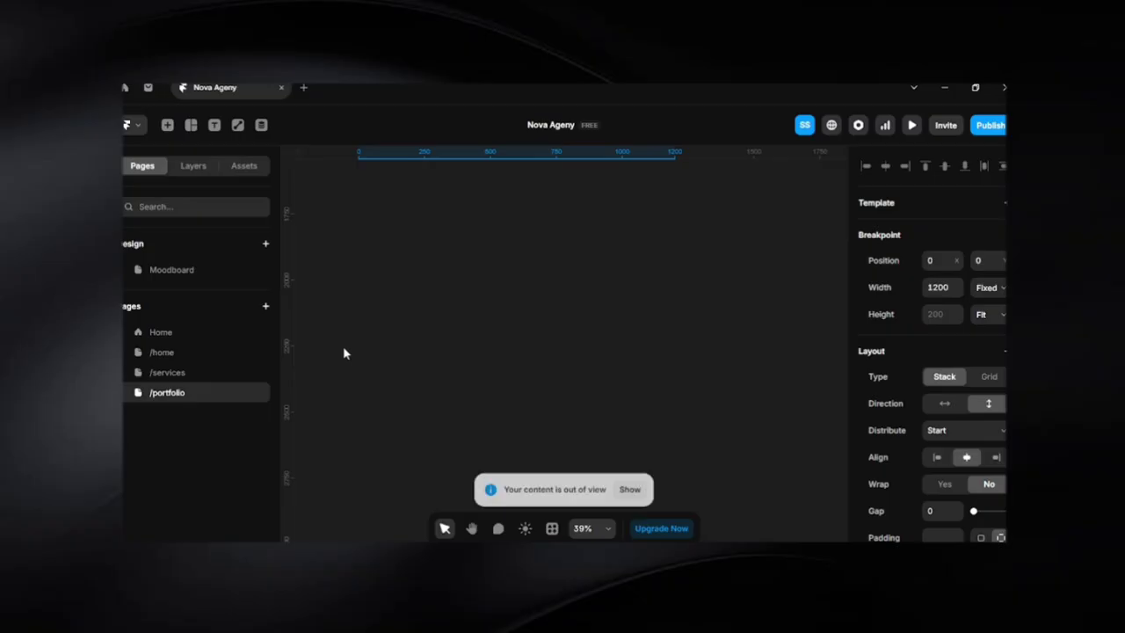
scroll(370, 385, up, 8)
scroll(352, 396, down, 3)
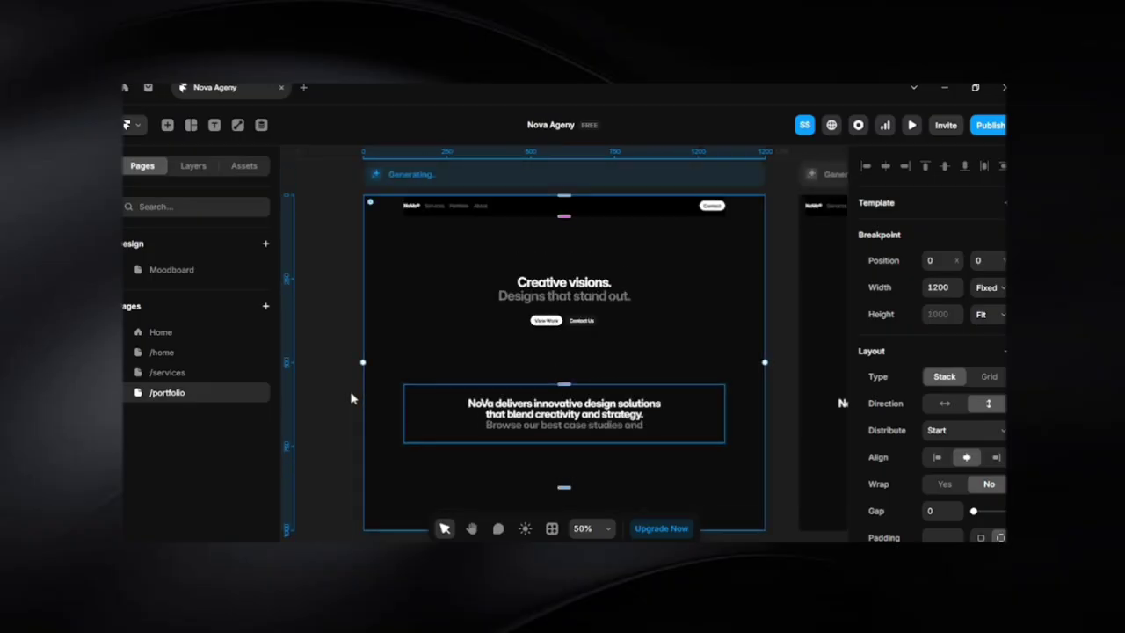
click(167, 124)
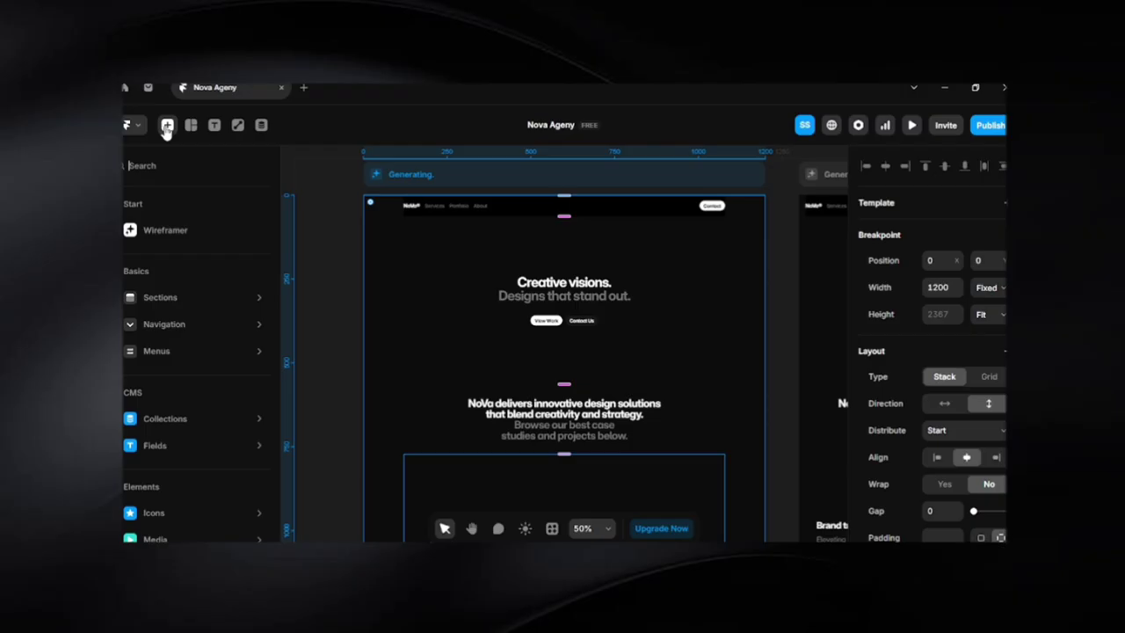
click(188, 232)
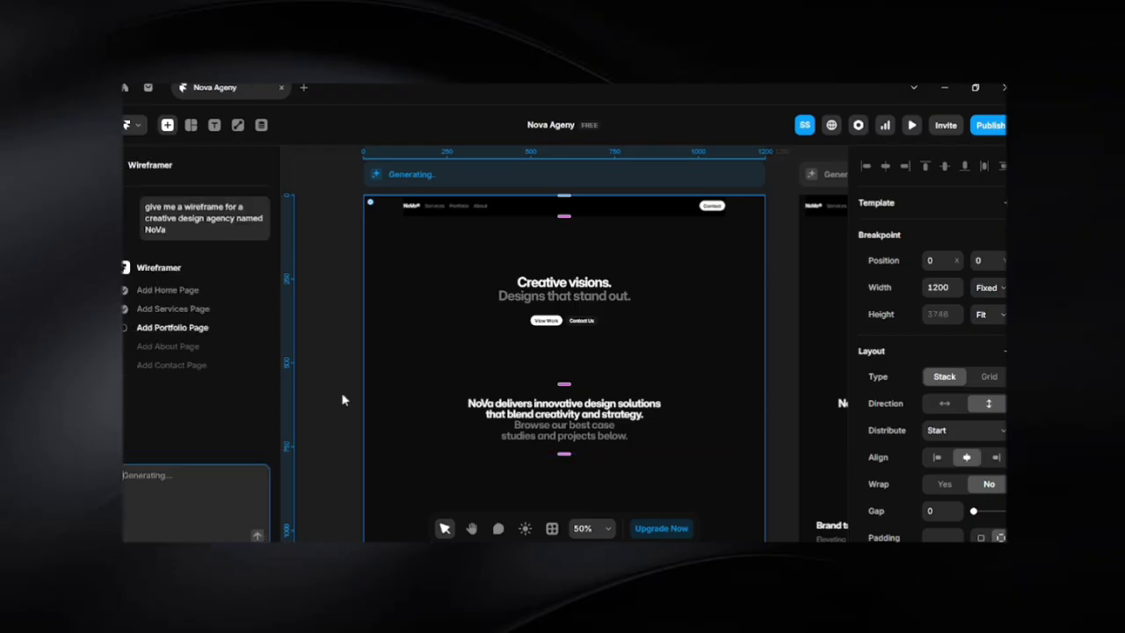
Examine the generated contact page down to its footer, and leave Wireframer for the page list
scroll(343, 400, down, 2)
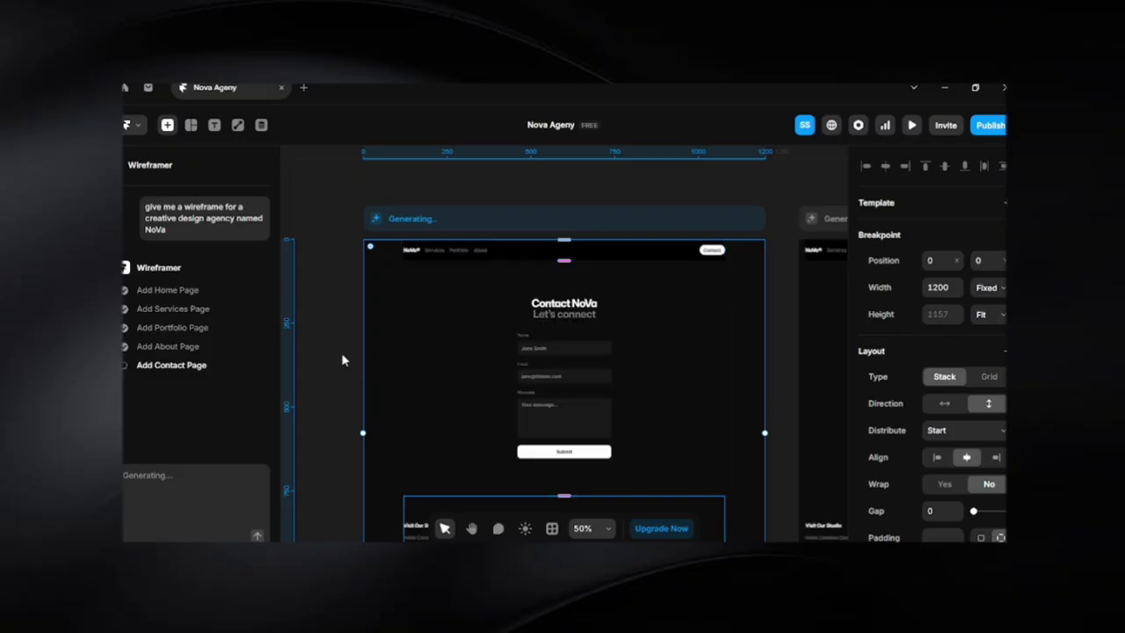
scroll(343, 359, down, 5)
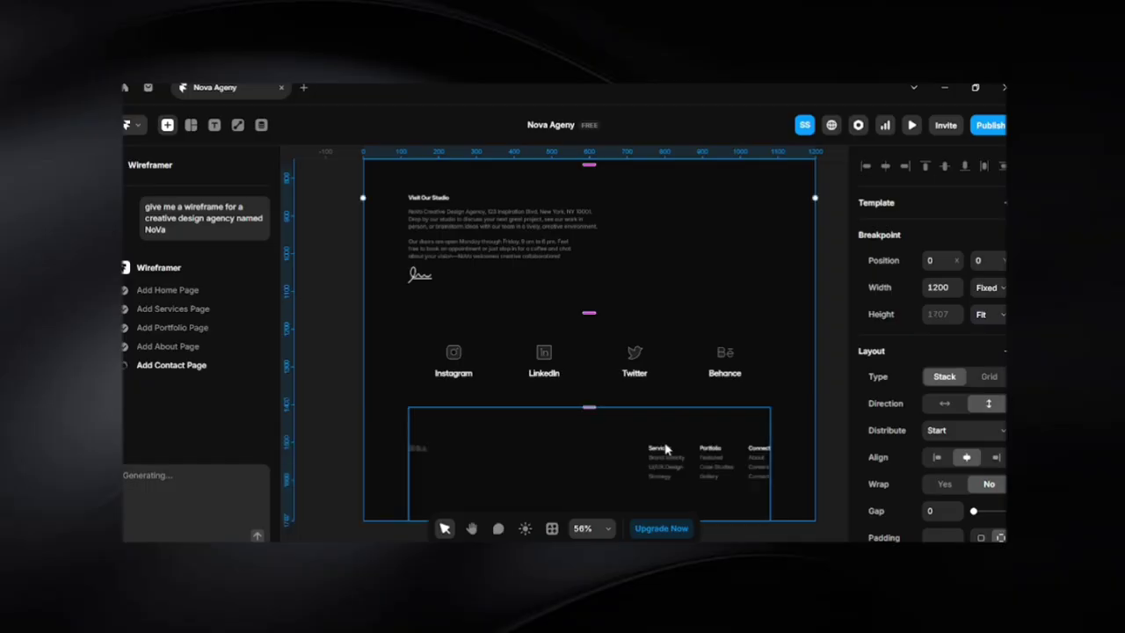
scroll(665, 448, down, 3)
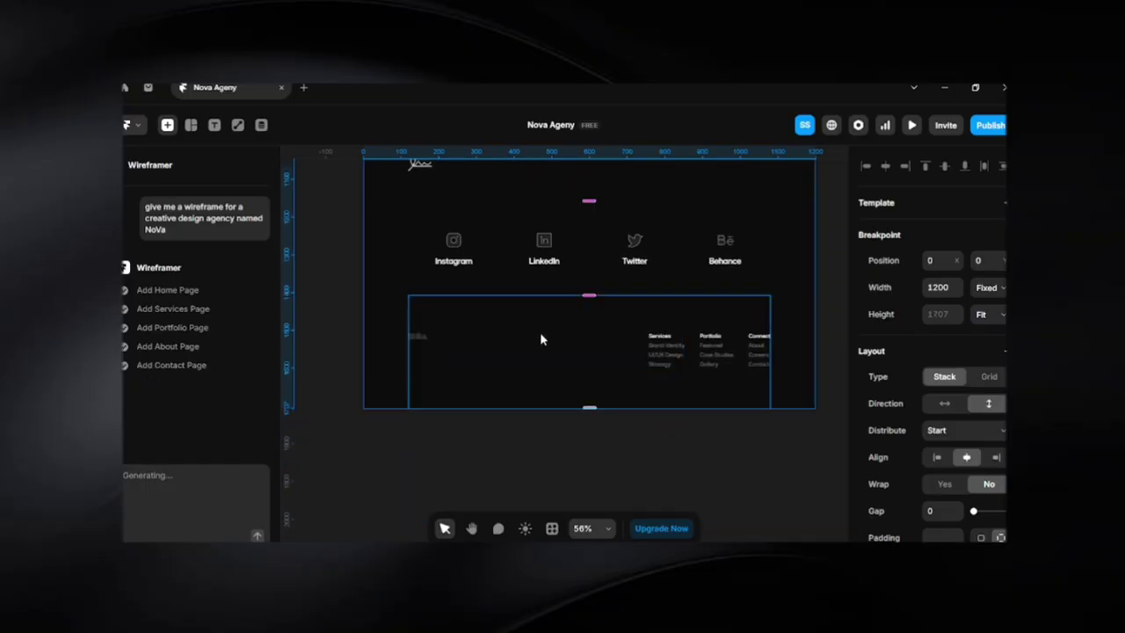
click(124, 167)
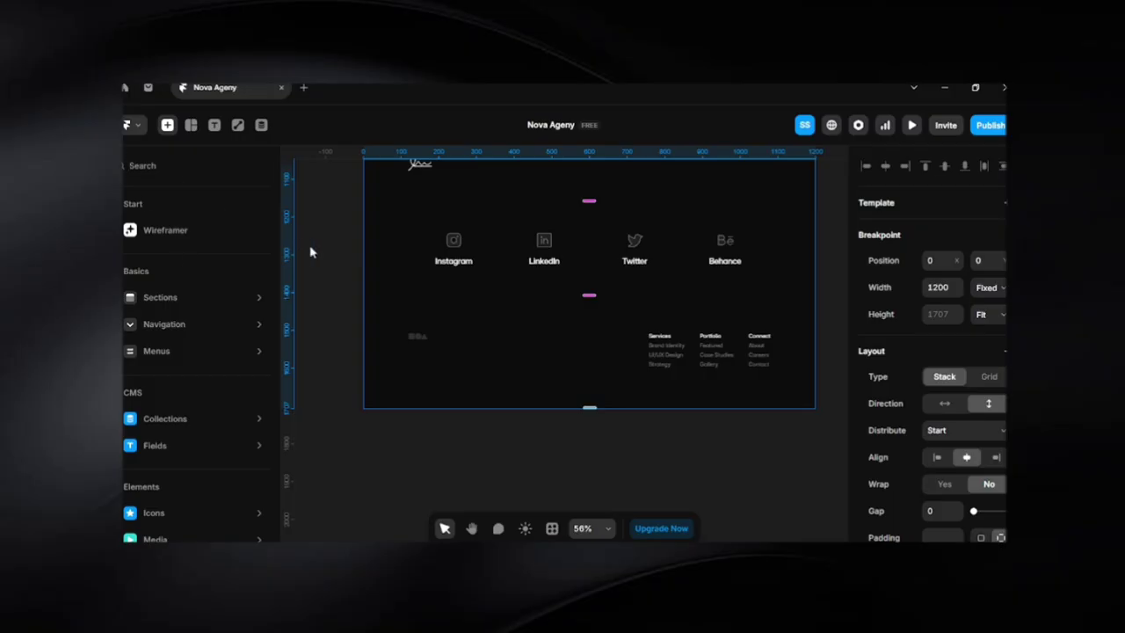
click(156, 229)
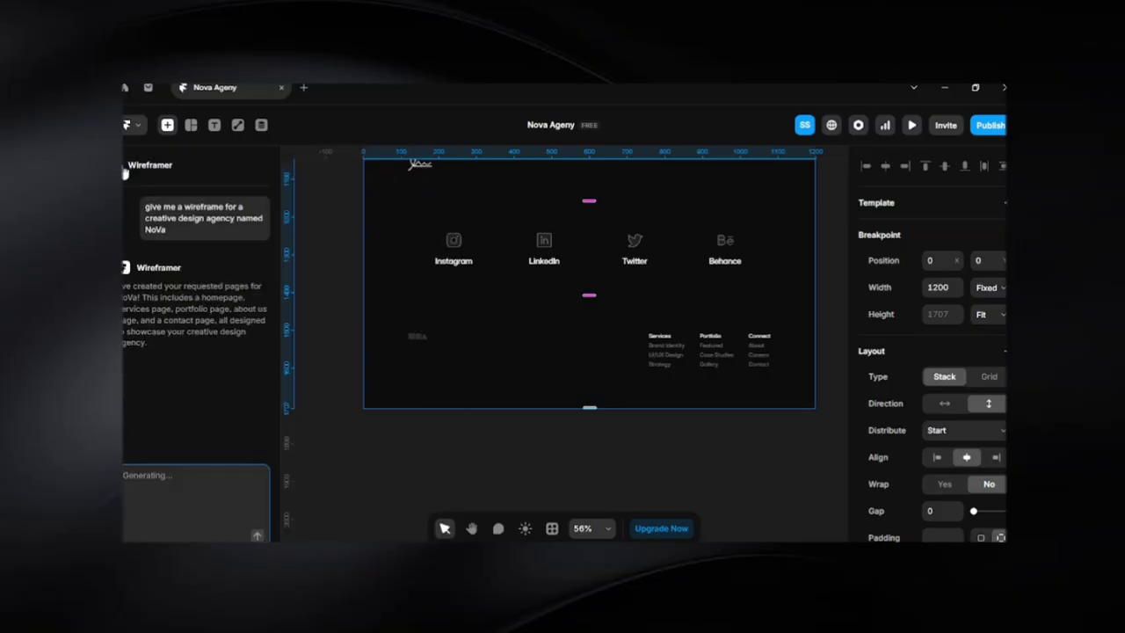
click(124, 169)
mouse_move(231, 360)
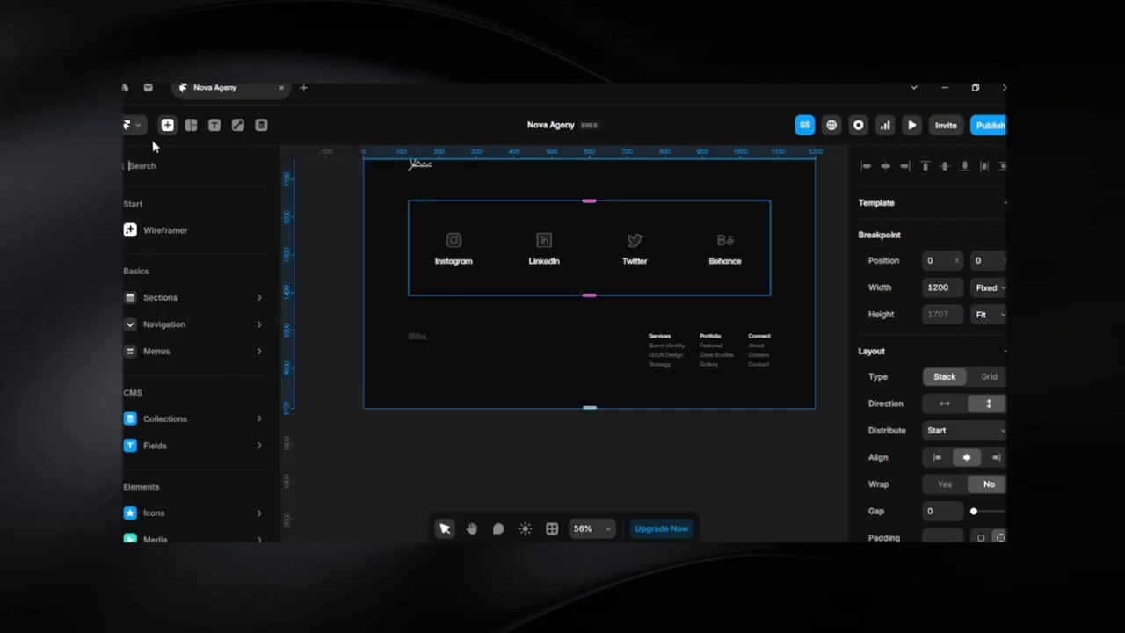
click(332, 252)
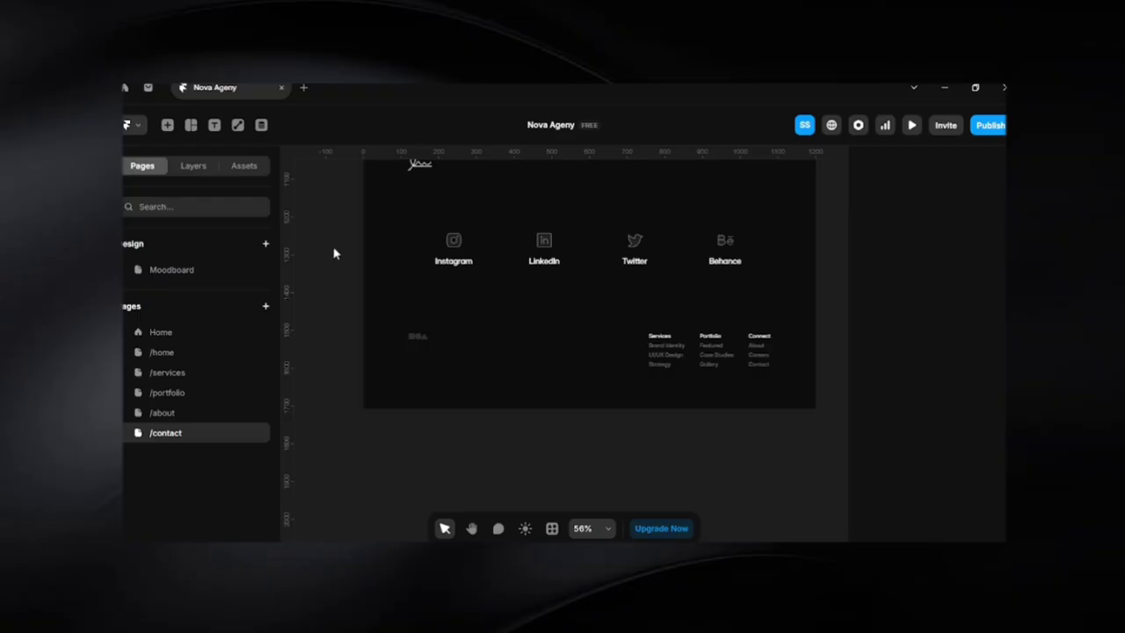
Delete the five generated pages /home, /services, /portfolio, /about and /contact, keeping the original Home page
shift+click(193, 354)
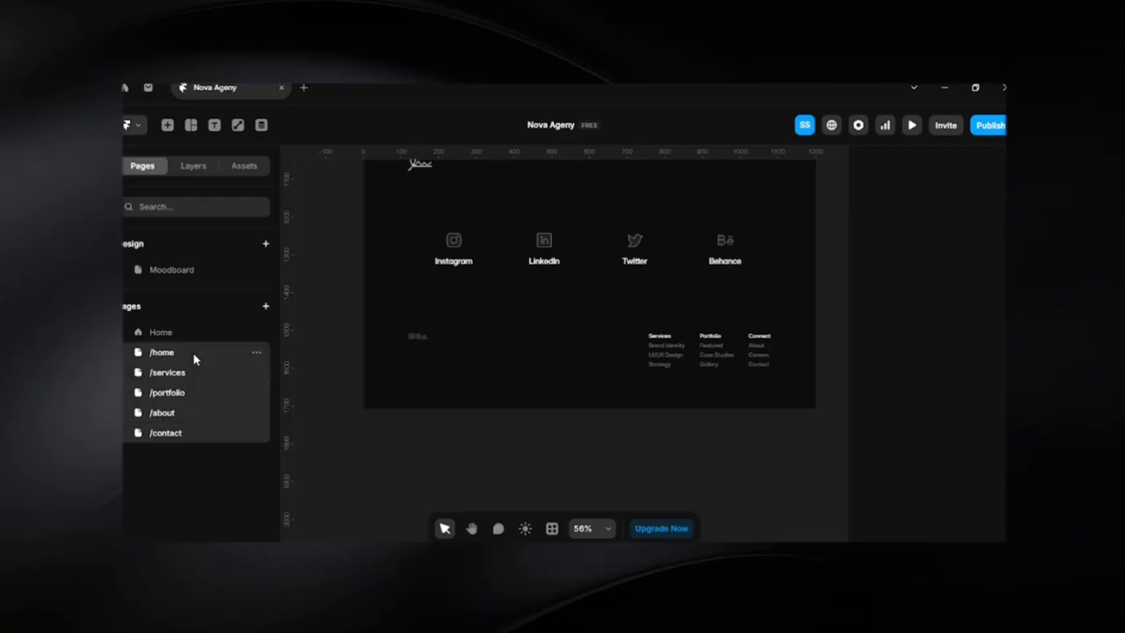
click(255, 354)
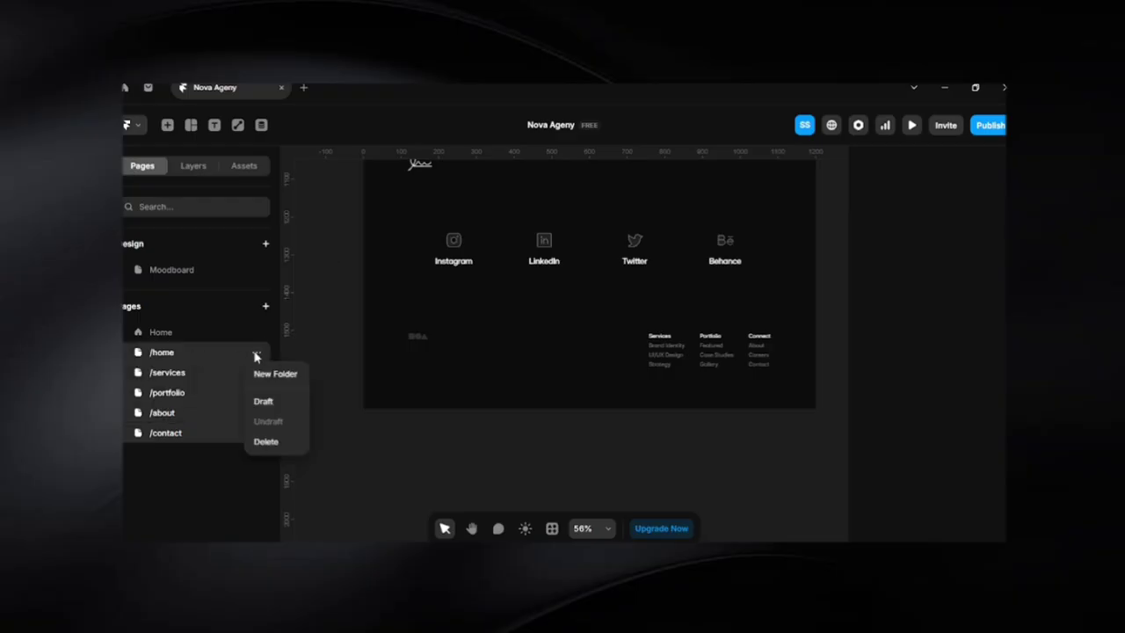
click(279, 442)
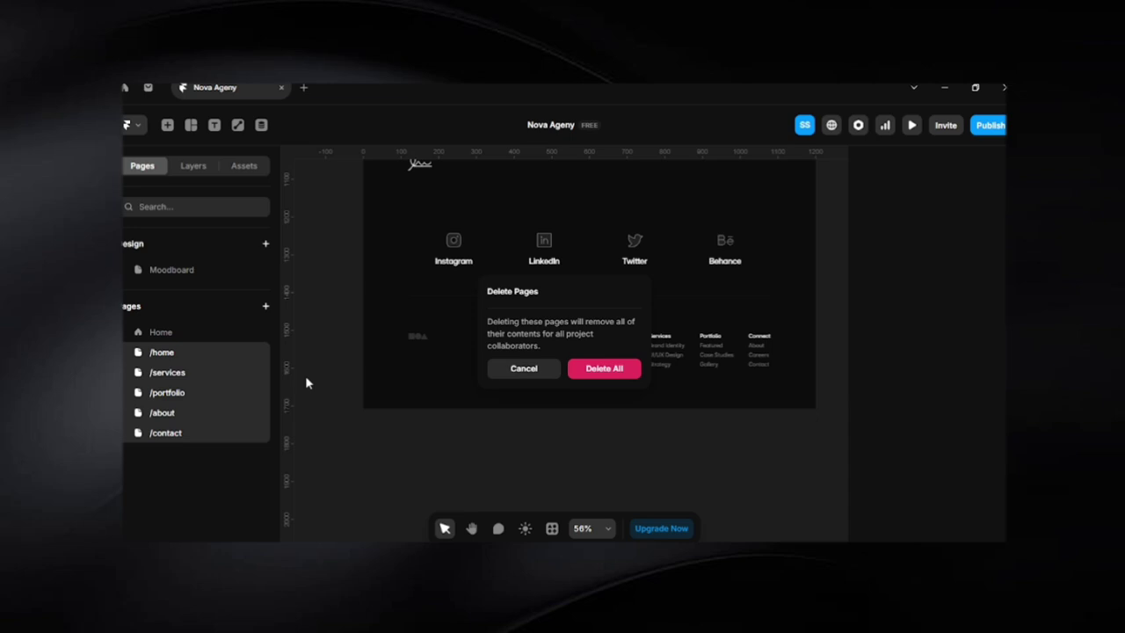
click(598, 368)
Browse the ready-made Sections layouts in the insert library, comparing the Light and Dark themes
key(space)
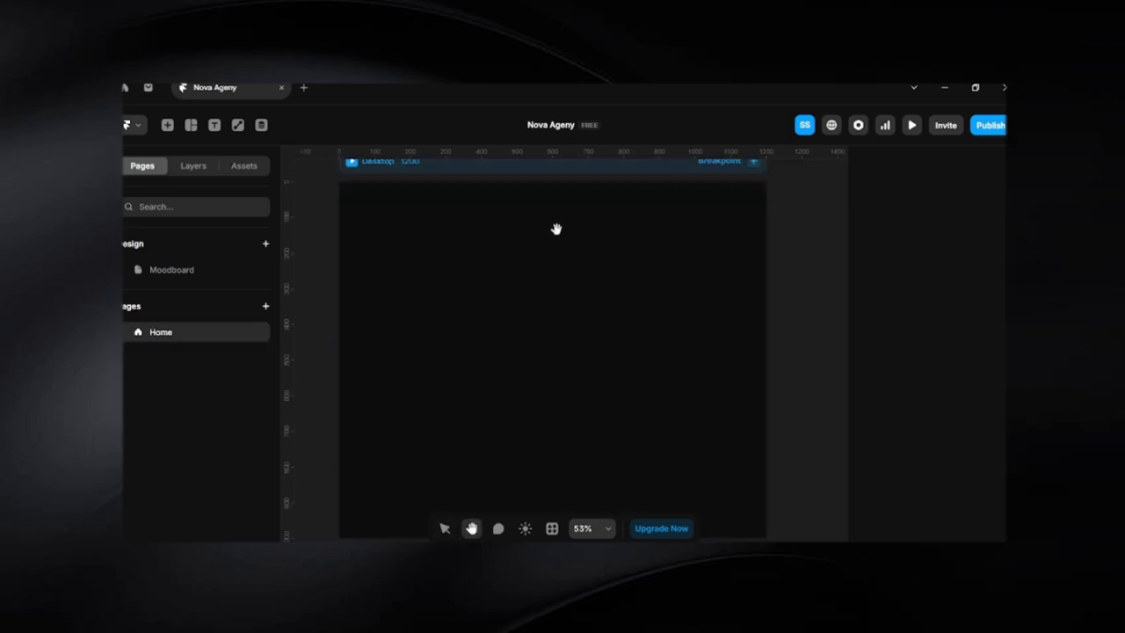
drag(554, 228, 553, 377)
scroll(432, 304, up, 3)
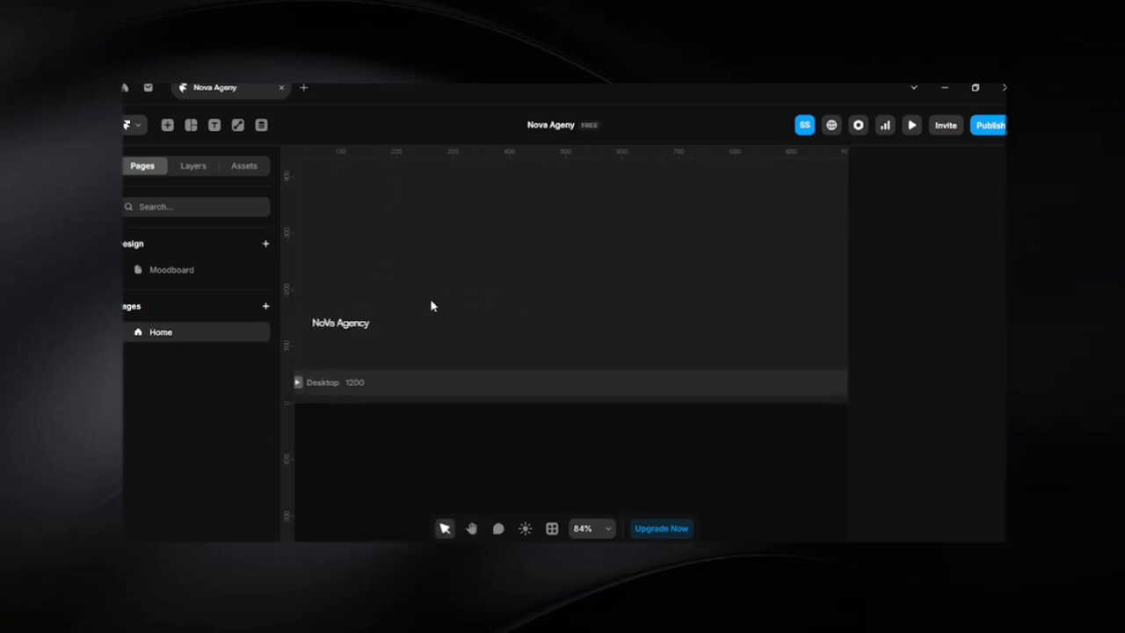
key(space)
drag(431, 304, 483, 259)
click(167, 125)
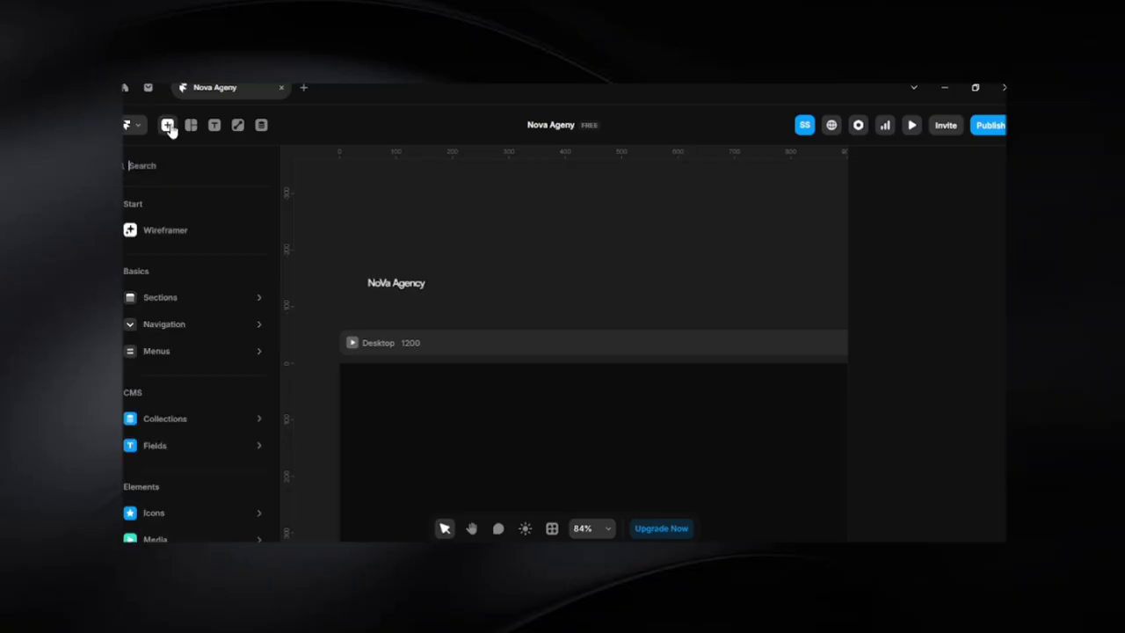
mouse_move(195, 299)
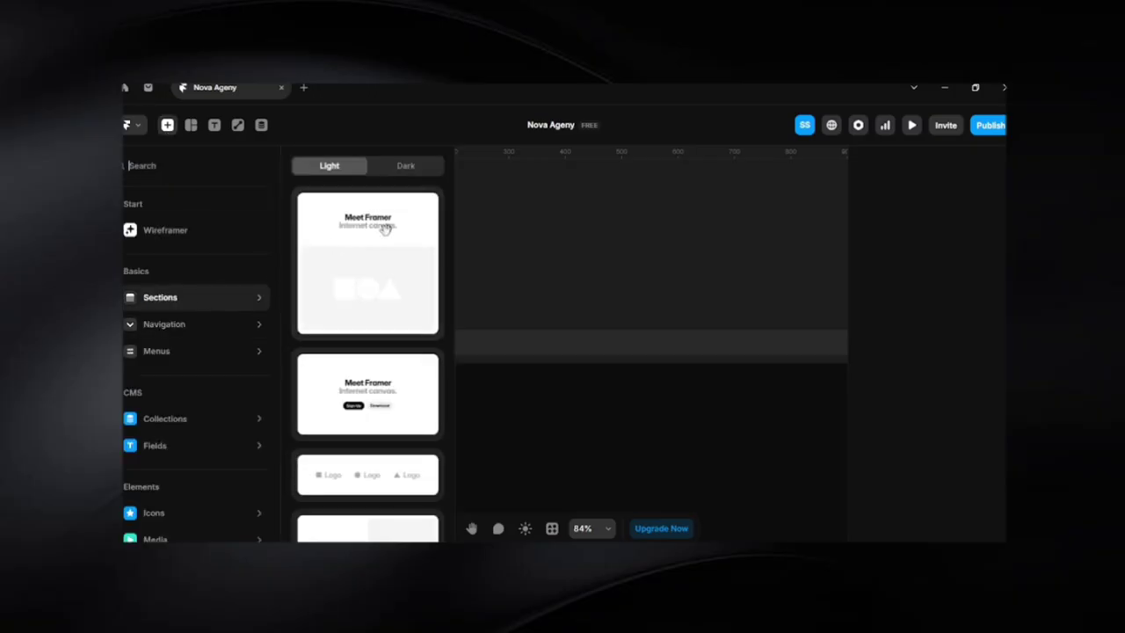
click(406, 173)
click(338, 169)
click(403, 173)
scroll(366, 422, down, 15)
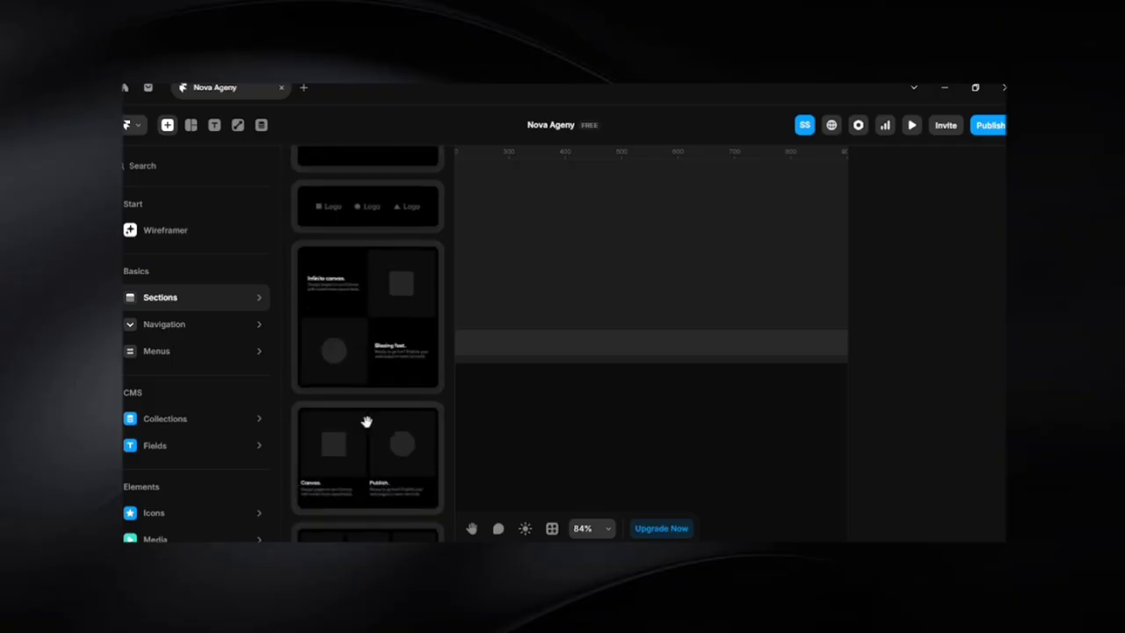
scroll(367, 422, up, 5)
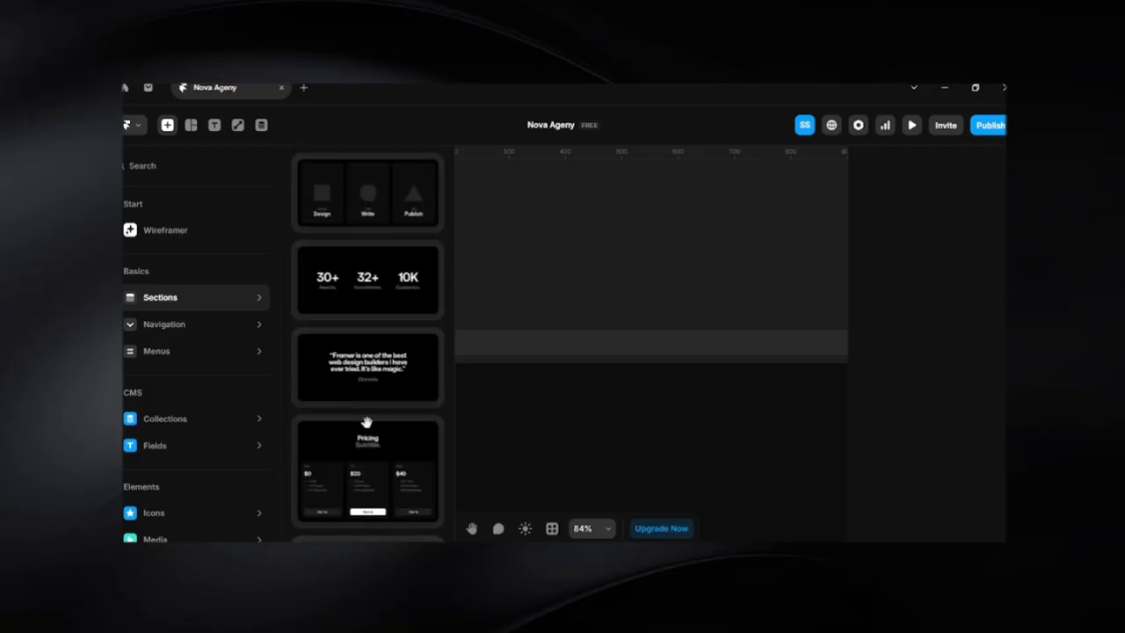
Browse the Dark variants of the ready-made Navigation bars and Menus in the insert library
click(195, 345)
click(195, 331)
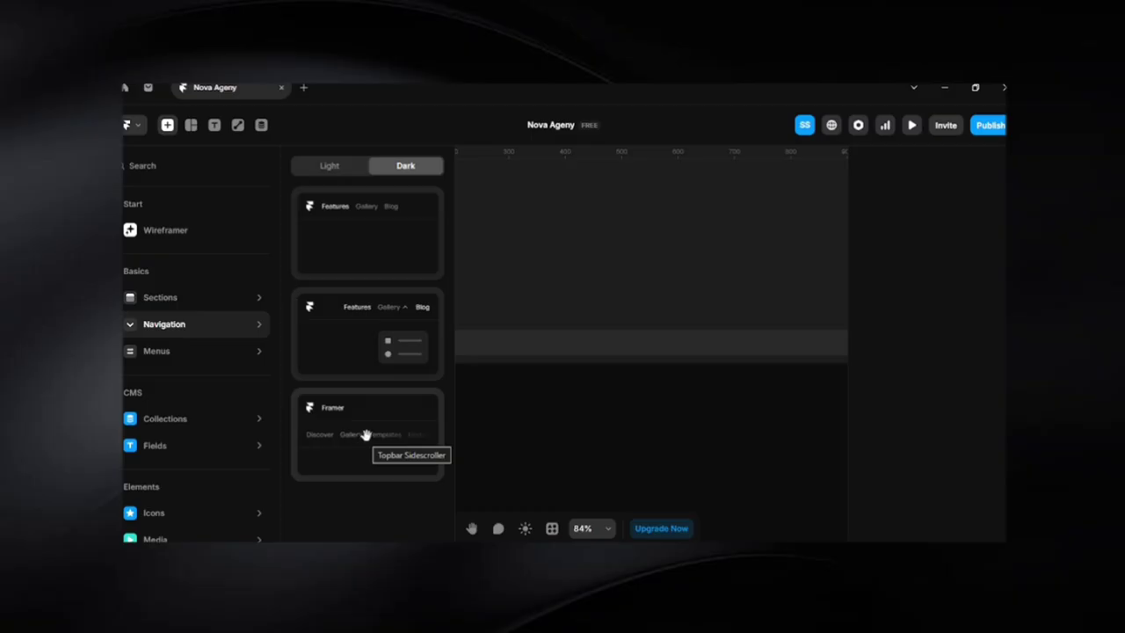
click(214, 352)
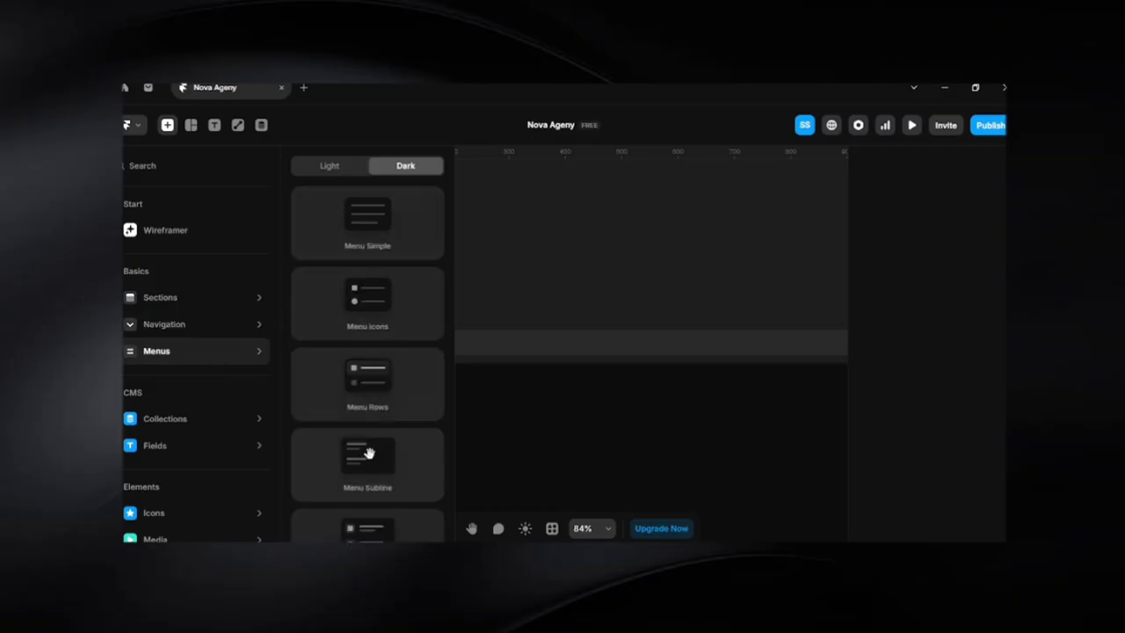
Look through the remaining Dark menu layouts down to Menu Split, and leave the insert library
scroll(369, 454, down, 3)
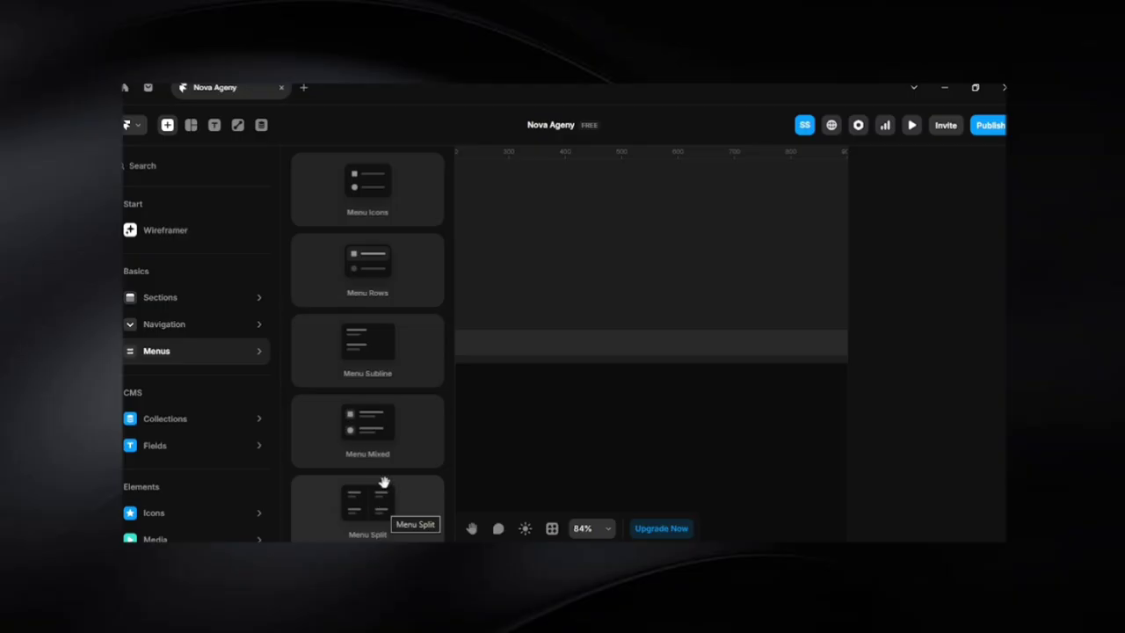
scroll(379, 456, up, 3)
click(578, 221)
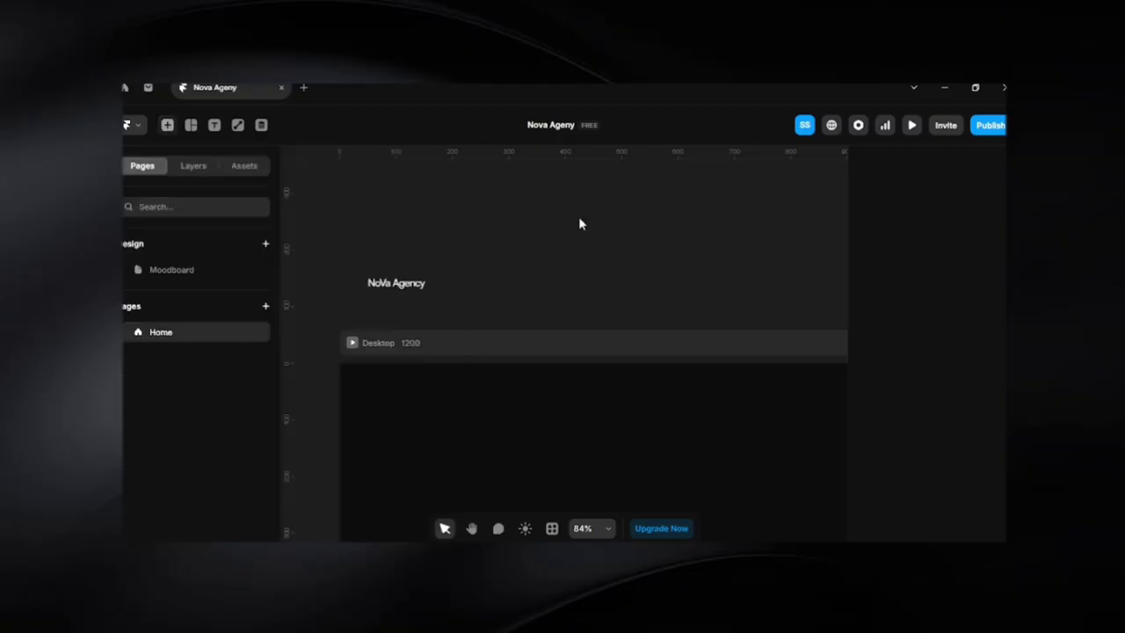
Move the NoVa Agency text slightly higher above the Desktop frame and deselect it
drag(400, 284, 402, 266)
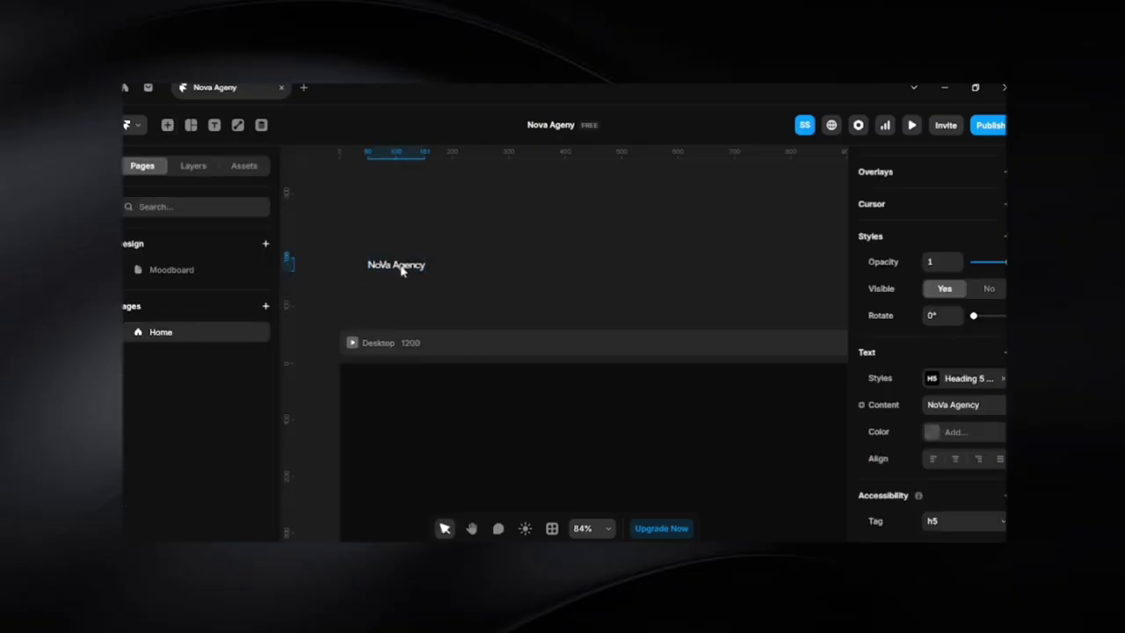
click(490, 255)
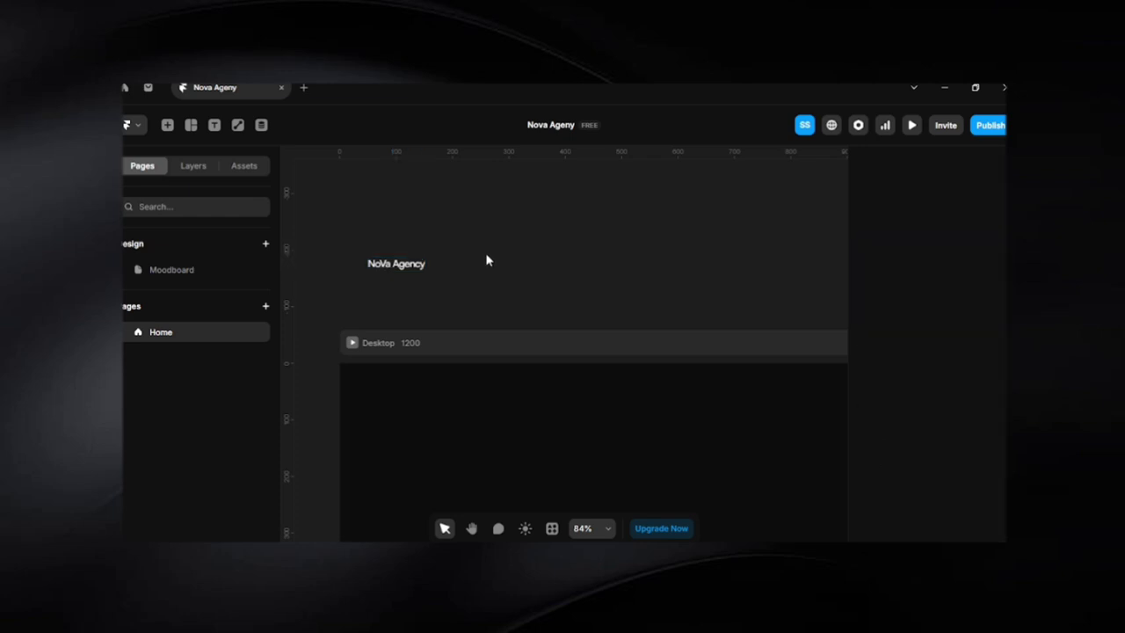
key(space)
drag(521, 291, 502, 249)
scroll(453, 269, down, 2)
key(space)
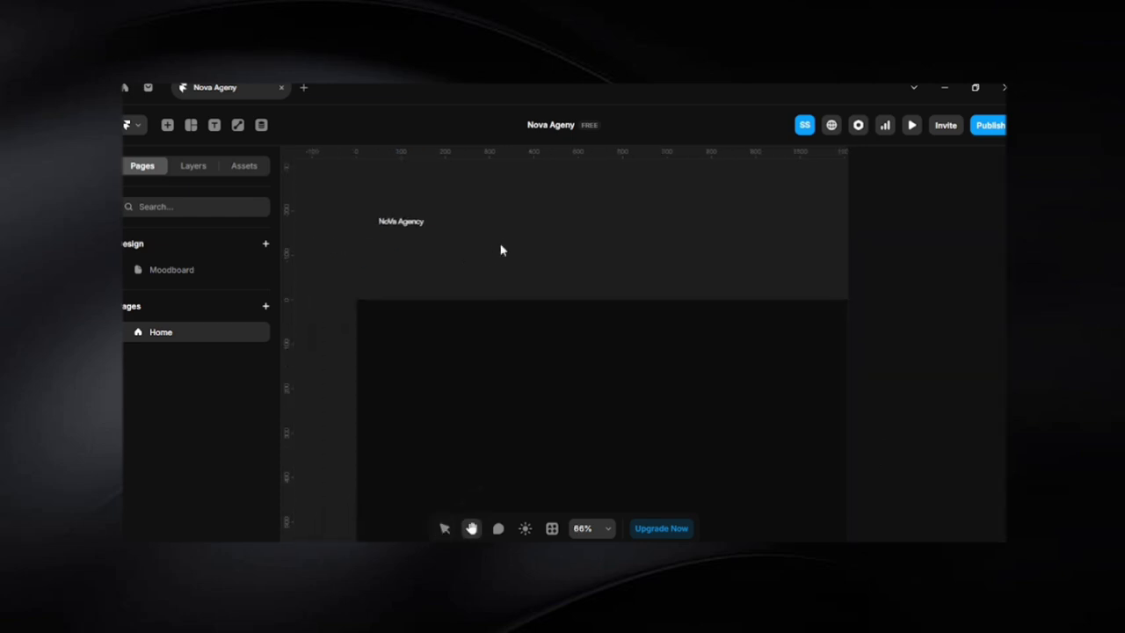
Show the Home page's layer list and inspect the Desktop frame and NoVa Agency text layers
click(194, 168)
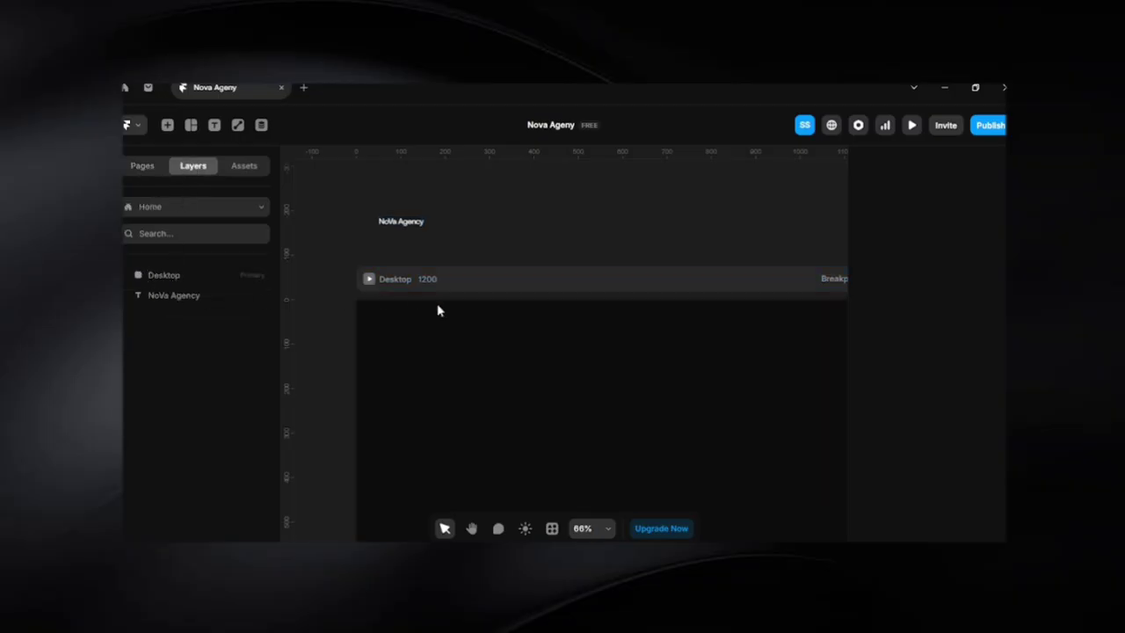
click(389, 279)
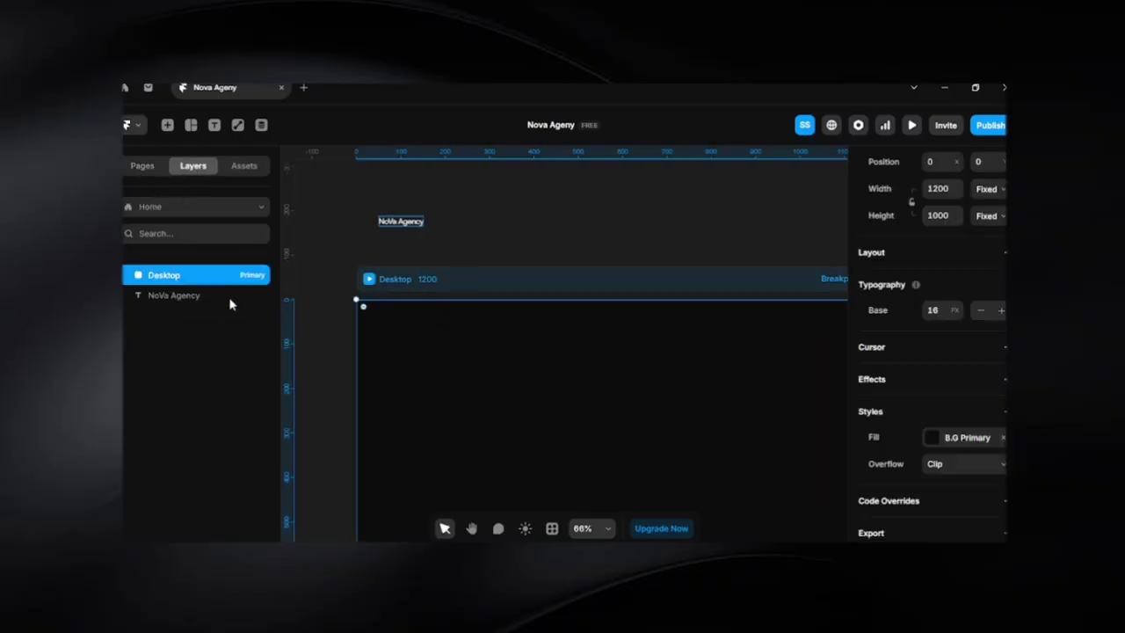
click(192, 300)
click(579, 235)
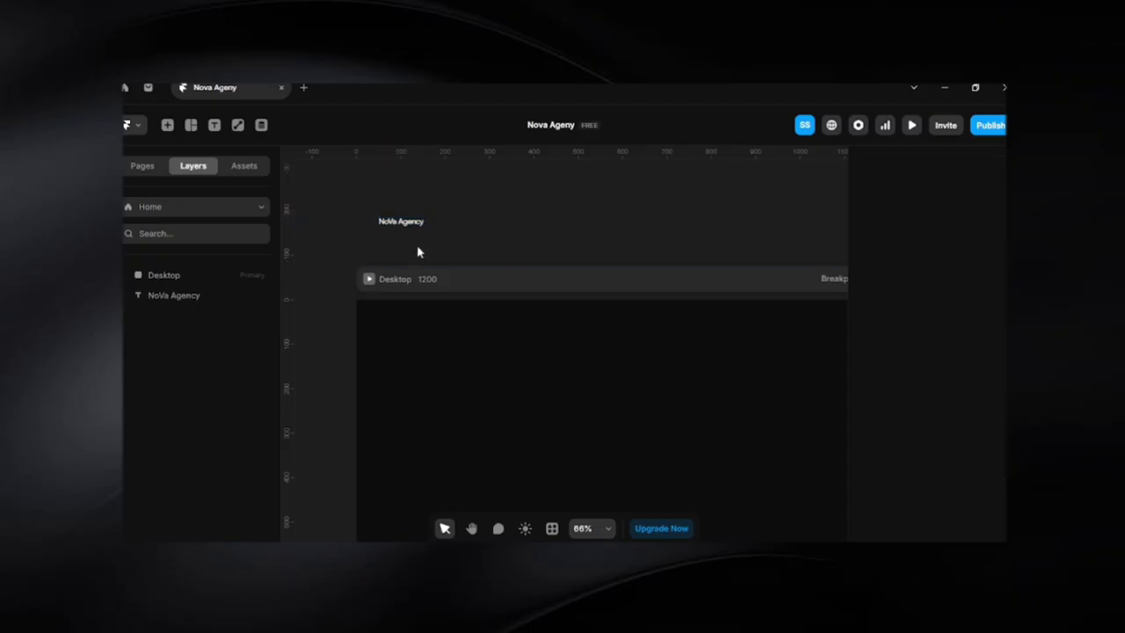
scroll(532, 214, down, 2)
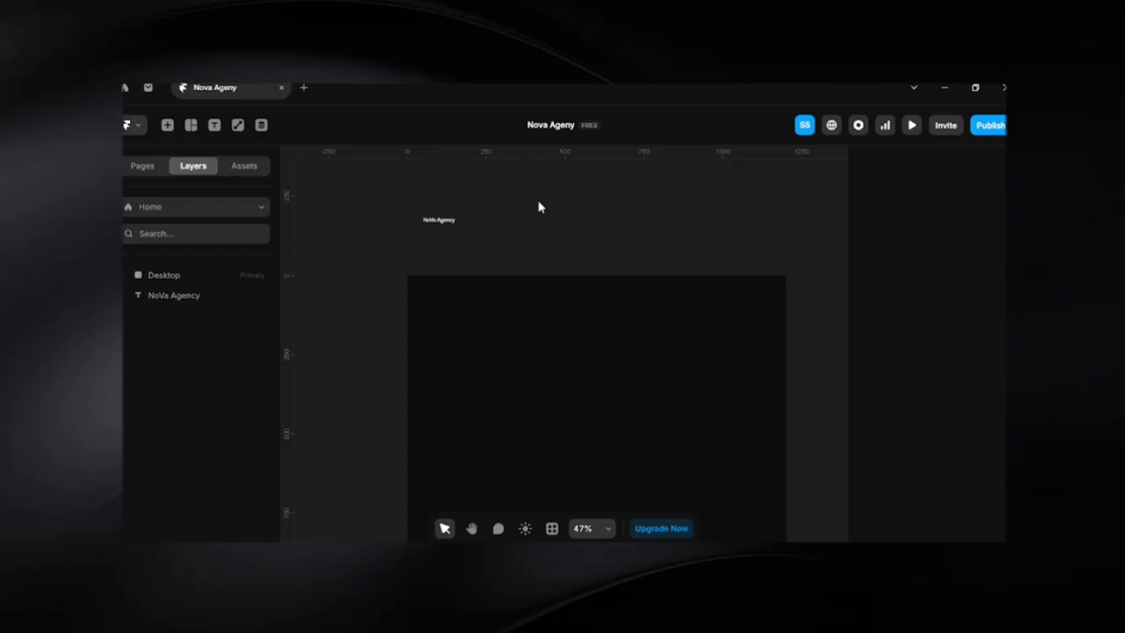
click(554, 128)
click(680, 200)
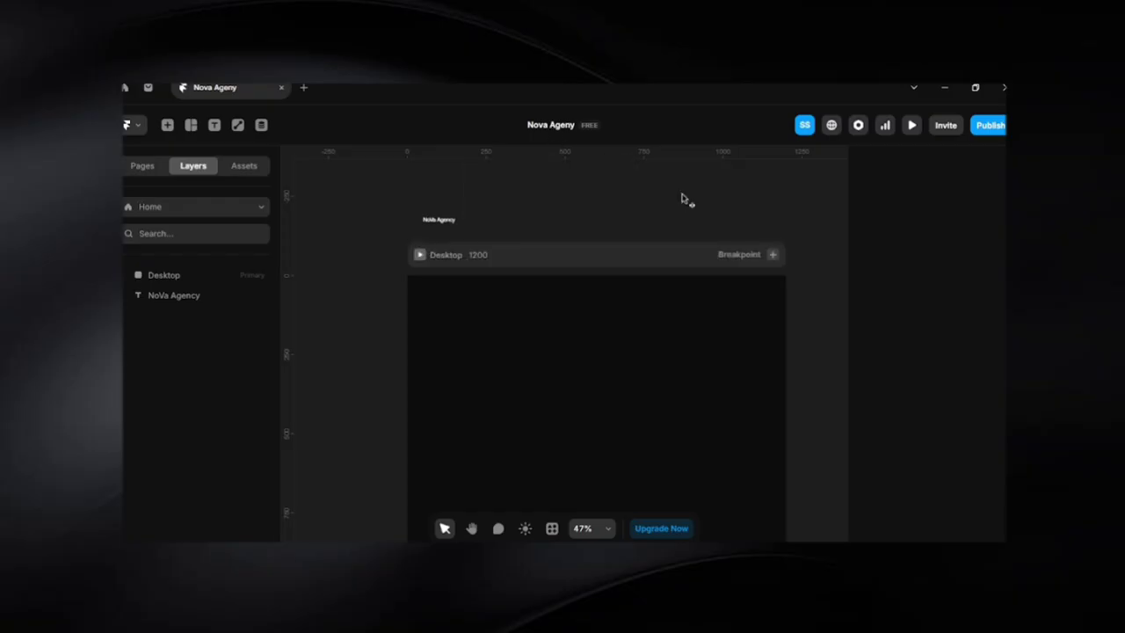
Place a trial text reading "ljfadojao" above the Desktop frame and delete it
click(215, 126)
click(509, 196)
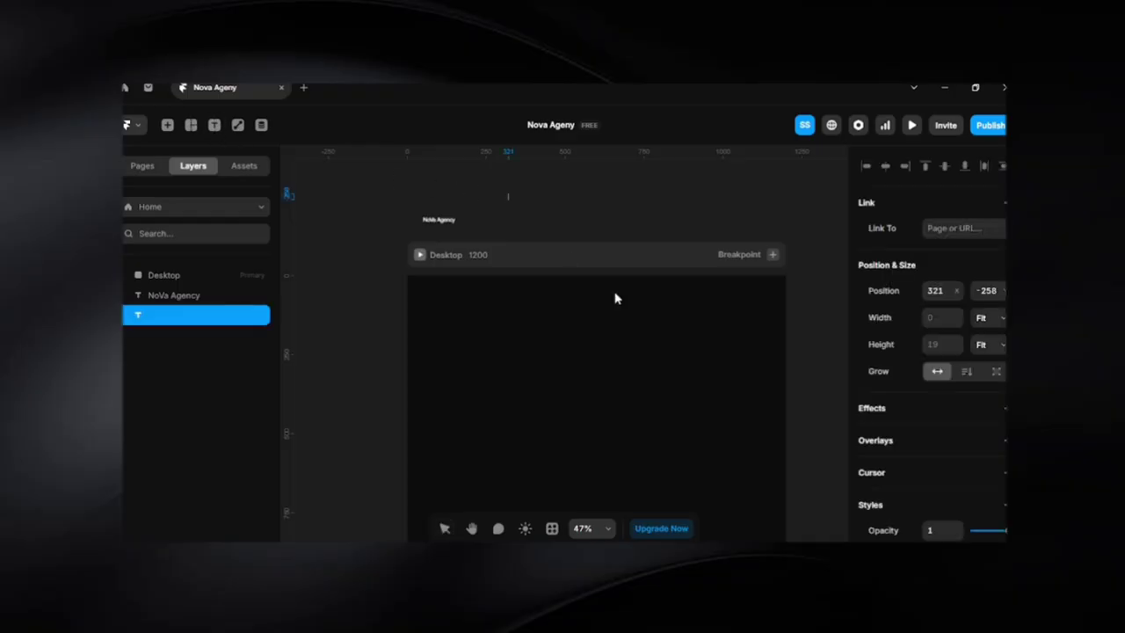
text(ljfadojao)
key(Escape)
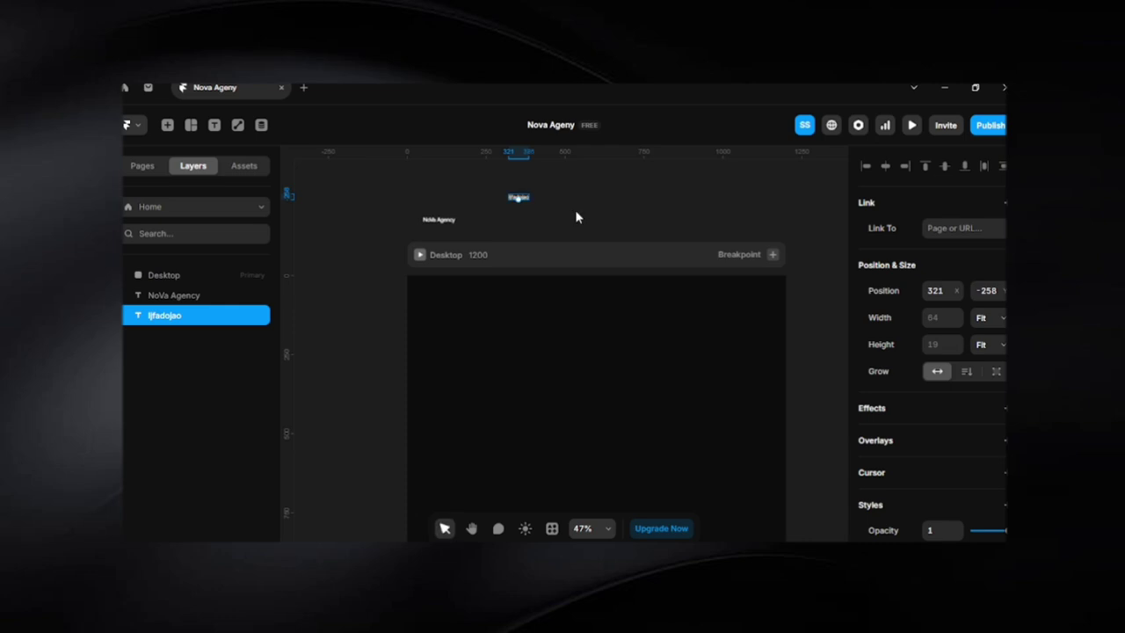
key(Escape)
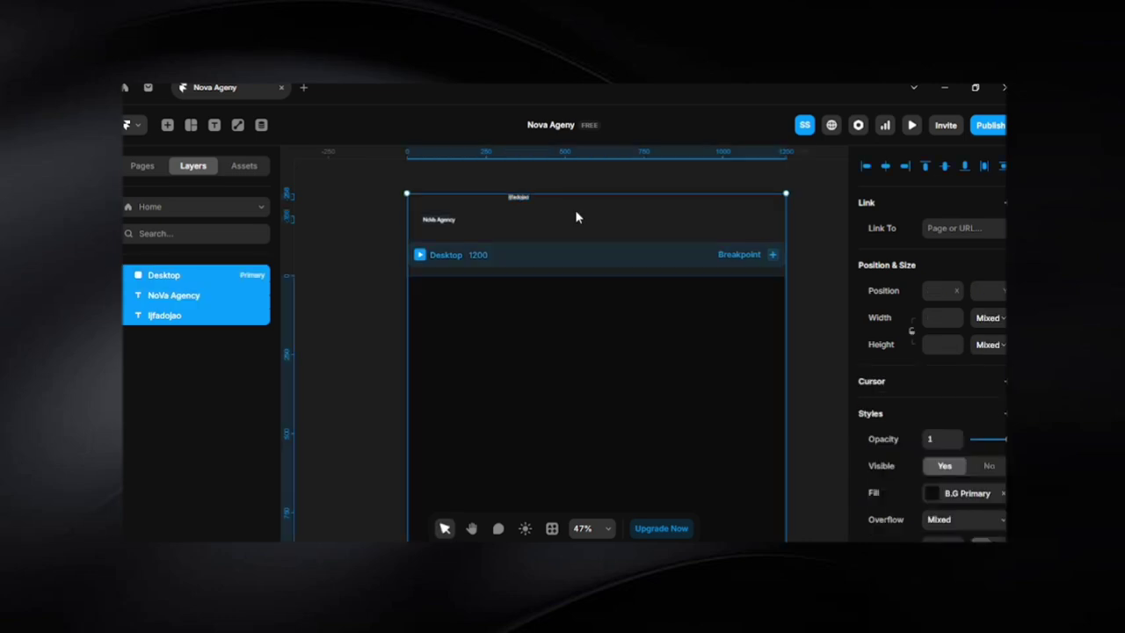
key(Escape)
drag(572, 197, 490, 205)
key(Delete)
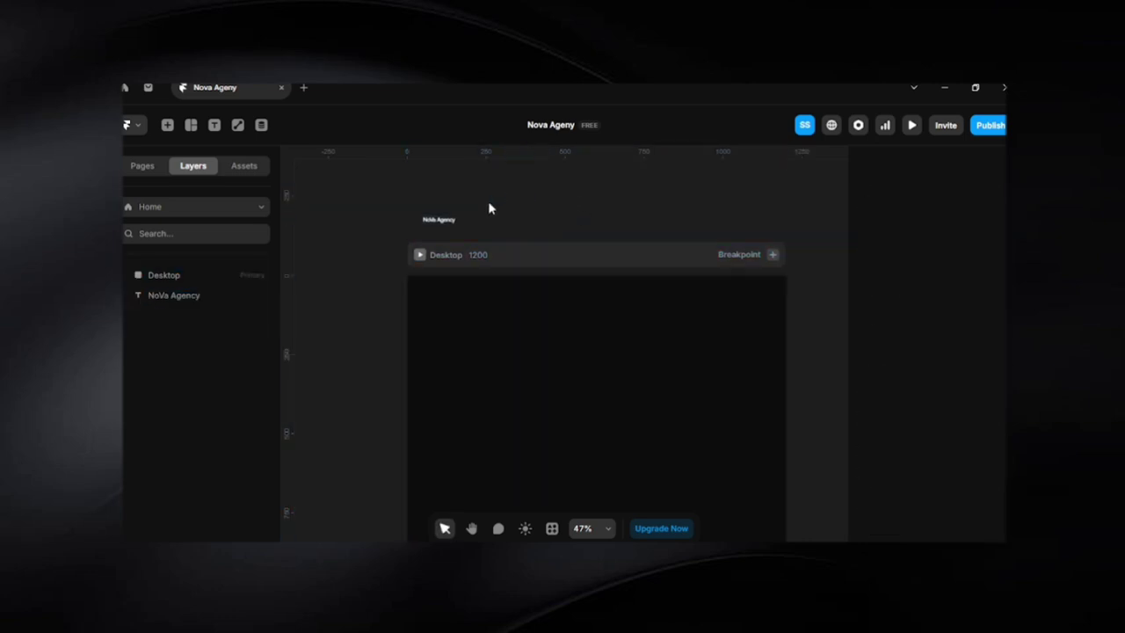
Review the available layout and media elements: Frame, Rows, Columns, Grid, Image and Video
click(191, 126)
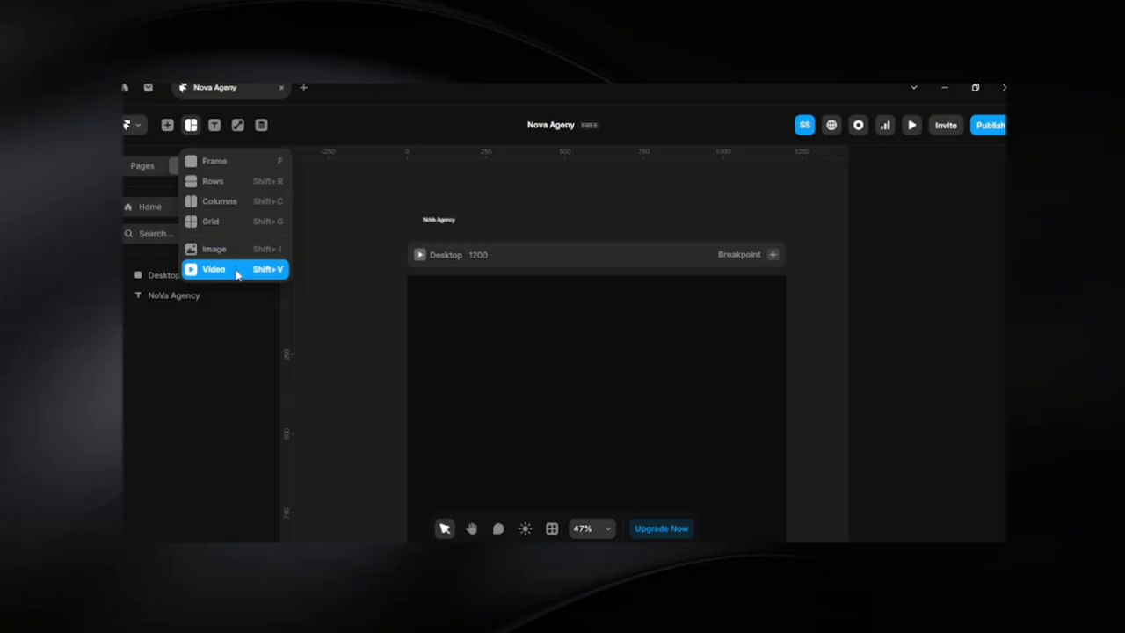
click(340, 320)
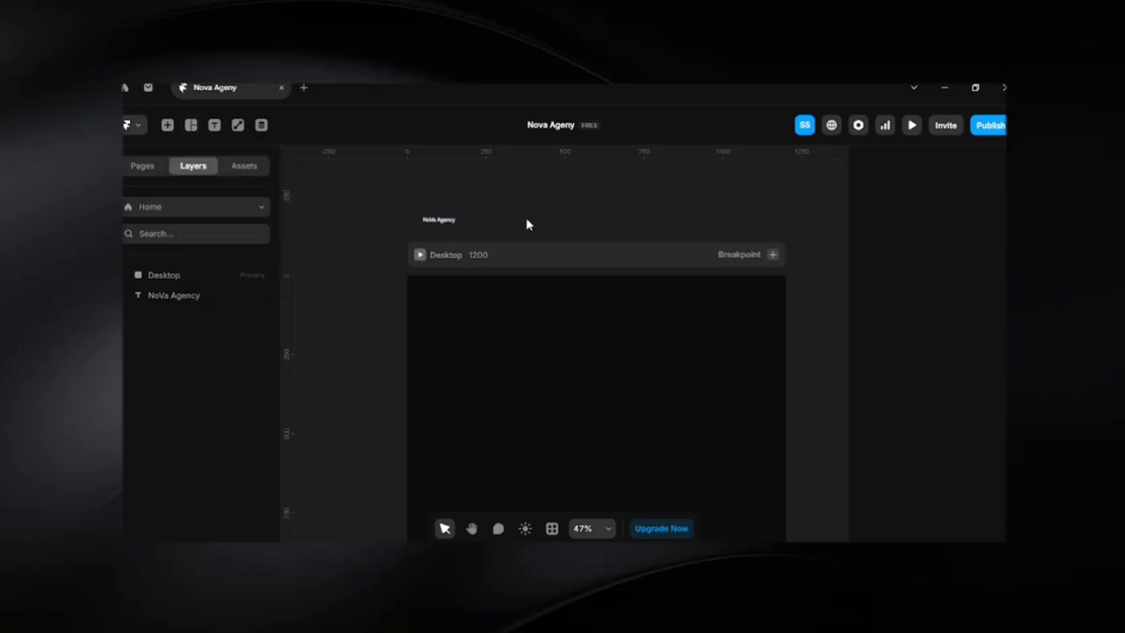
drag(540, 212, 487, 284)
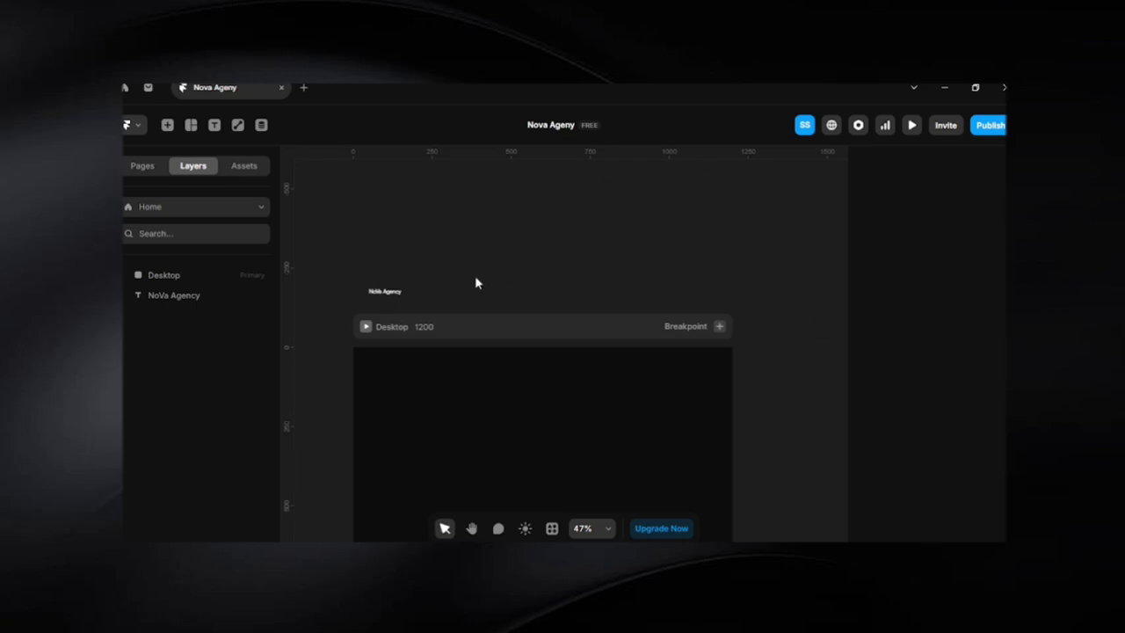
Add a text layer reading "Menu" beside the NoVa Agency text, above the Desktop frame
key(space)
drag(475, 275, 487, 241)
scroll(425, 241, up, 5)
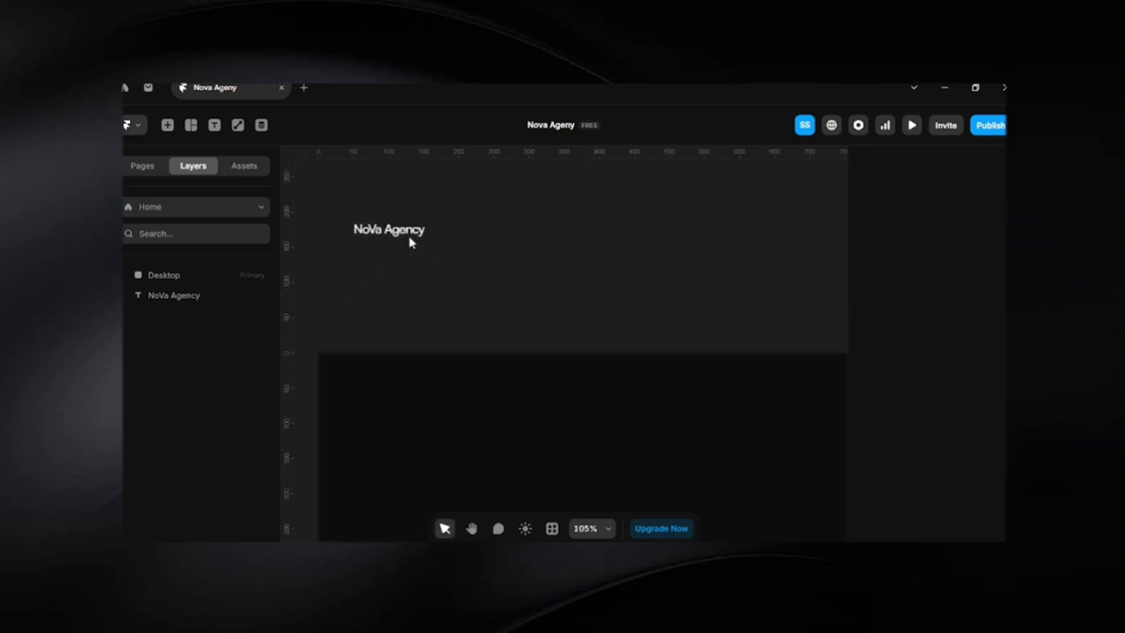
scroll(477, 311, up, 6)
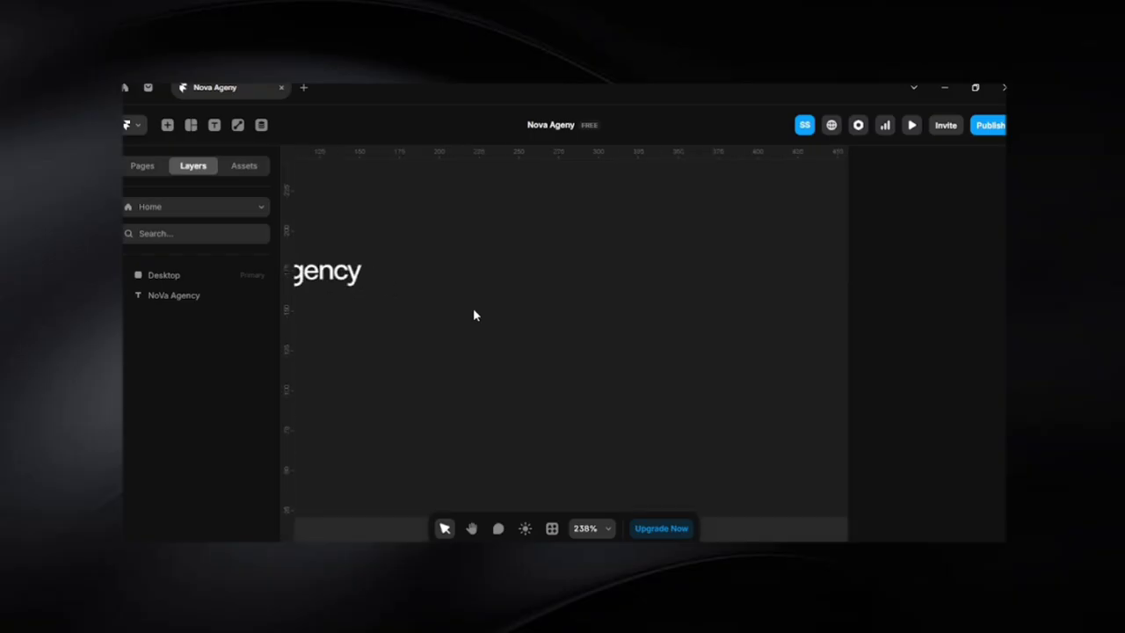
key(t)
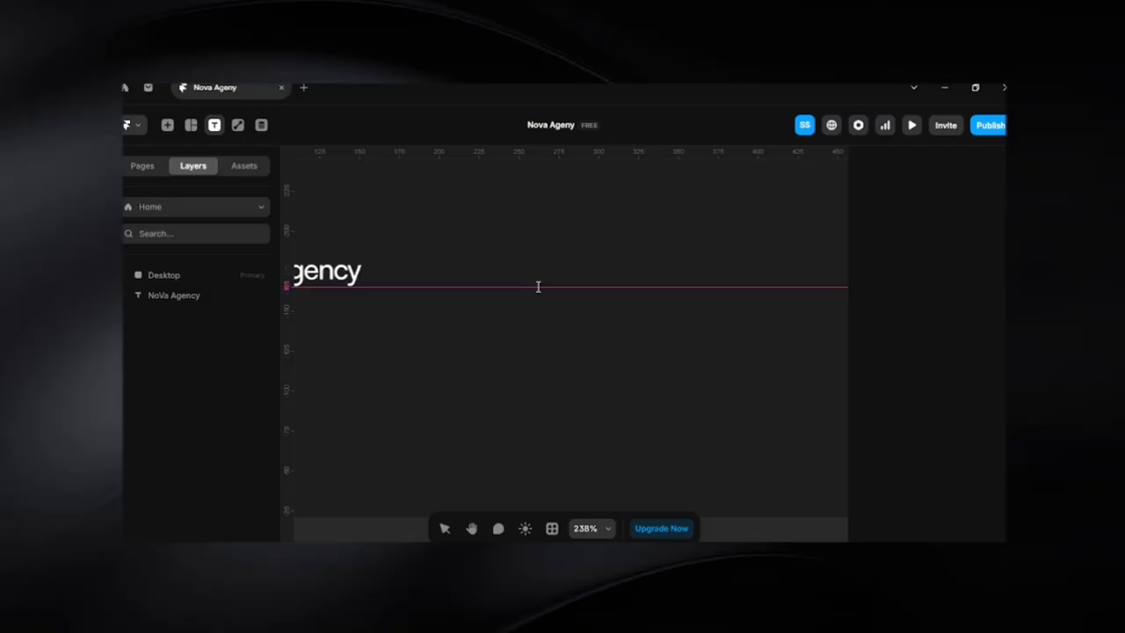
click(538, 286)
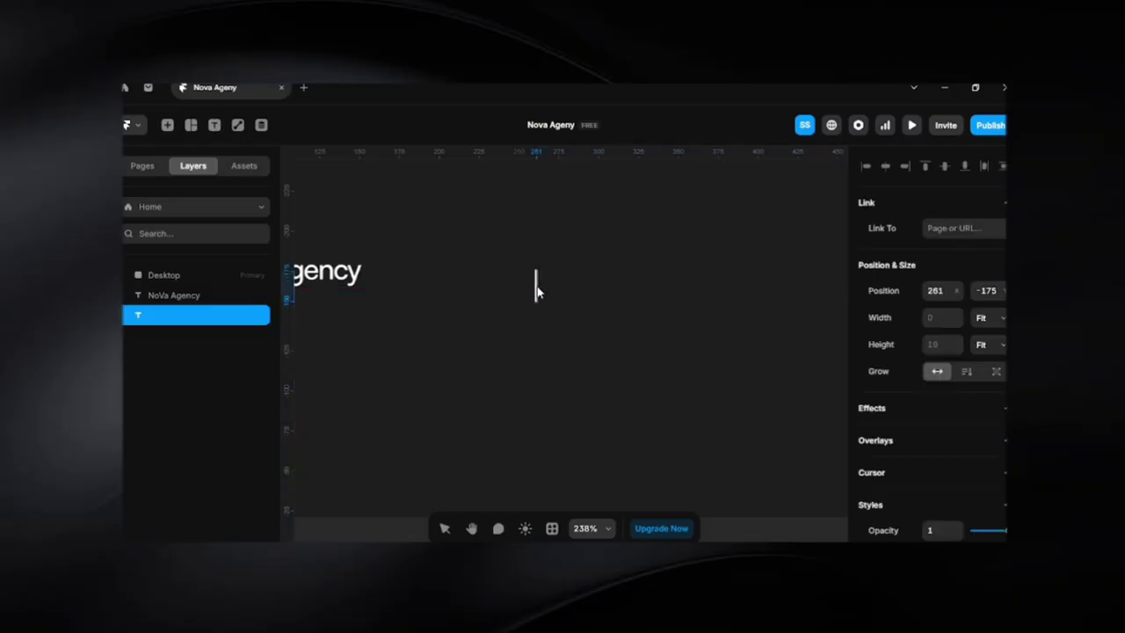
text(Menu)
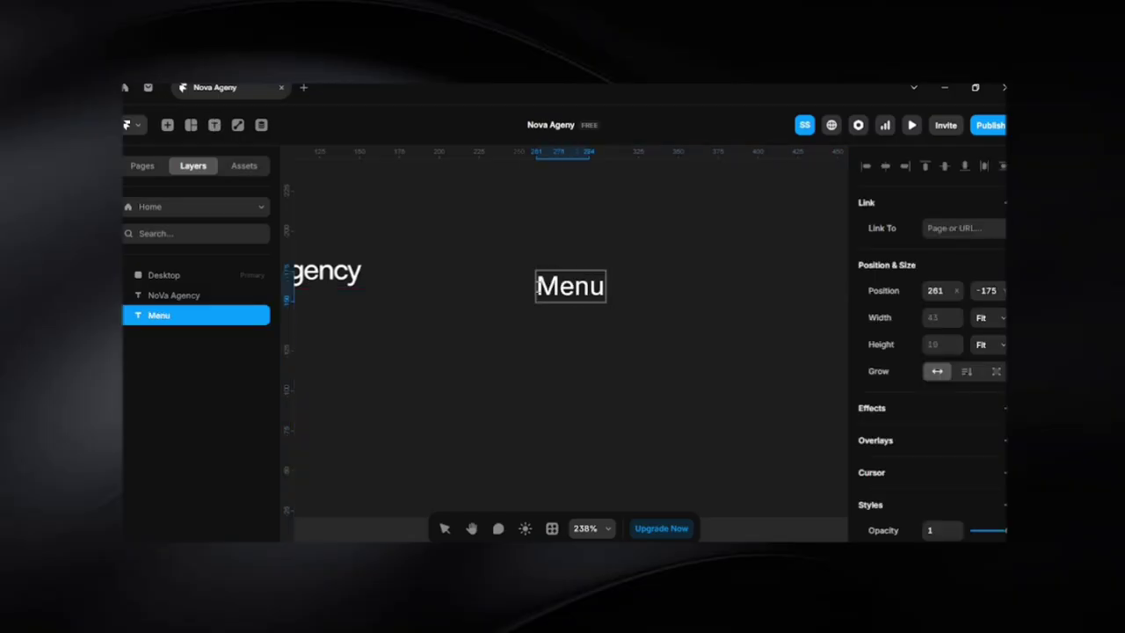
key(Escape)
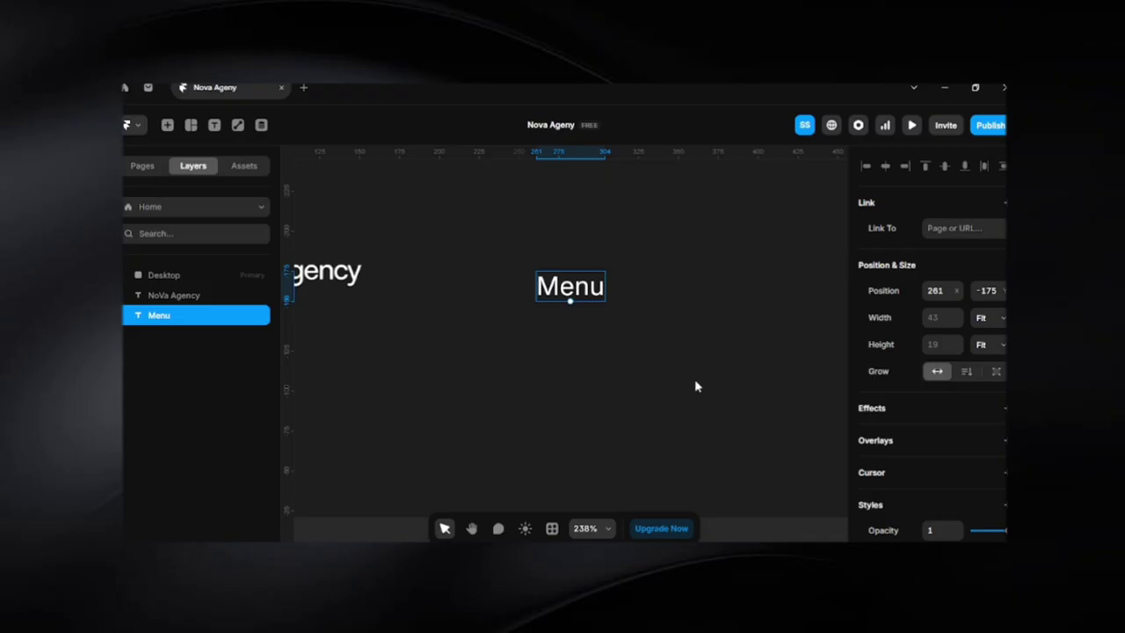
Examine the Menu text's properties, from position and size down to its font and accessibility settings
scroll(891, 483, down, 1)
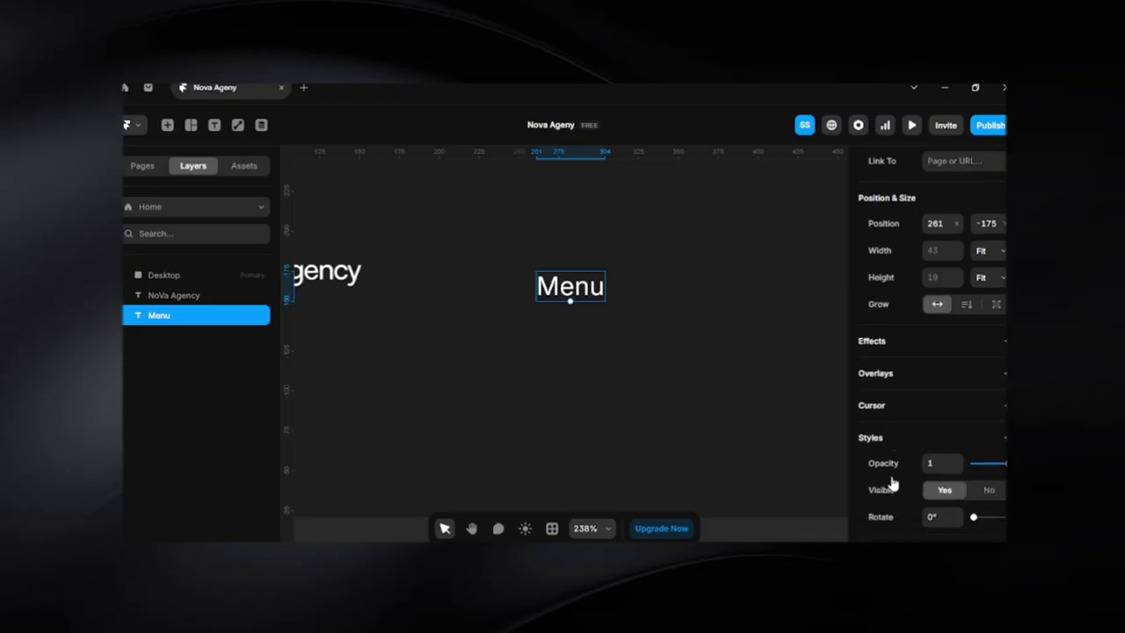
click(593, 346)
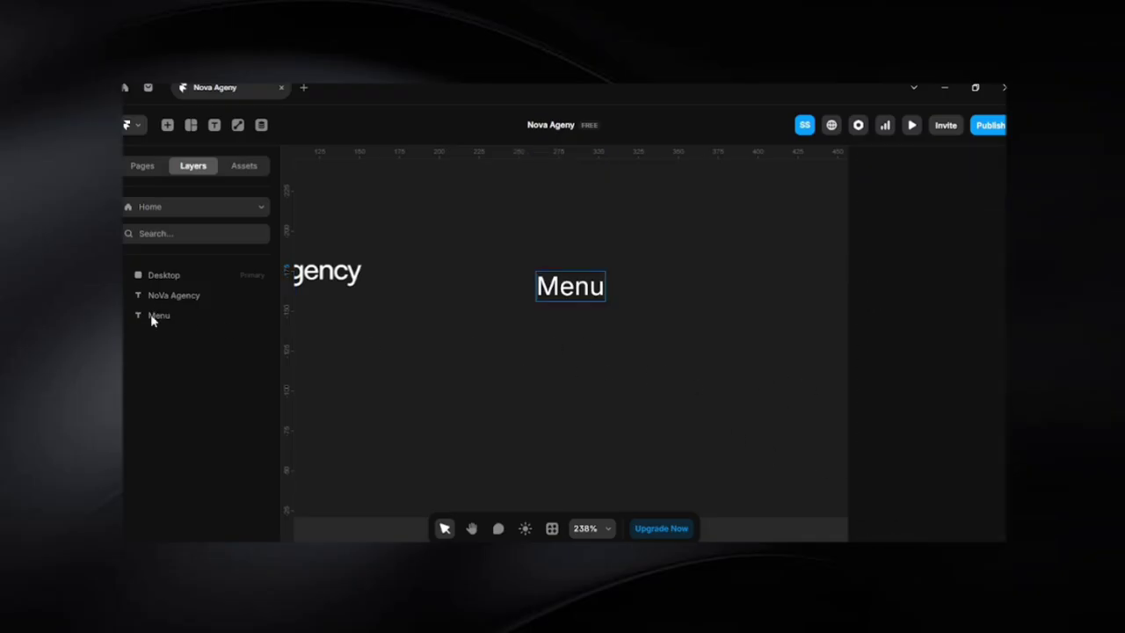
click(570, 299)
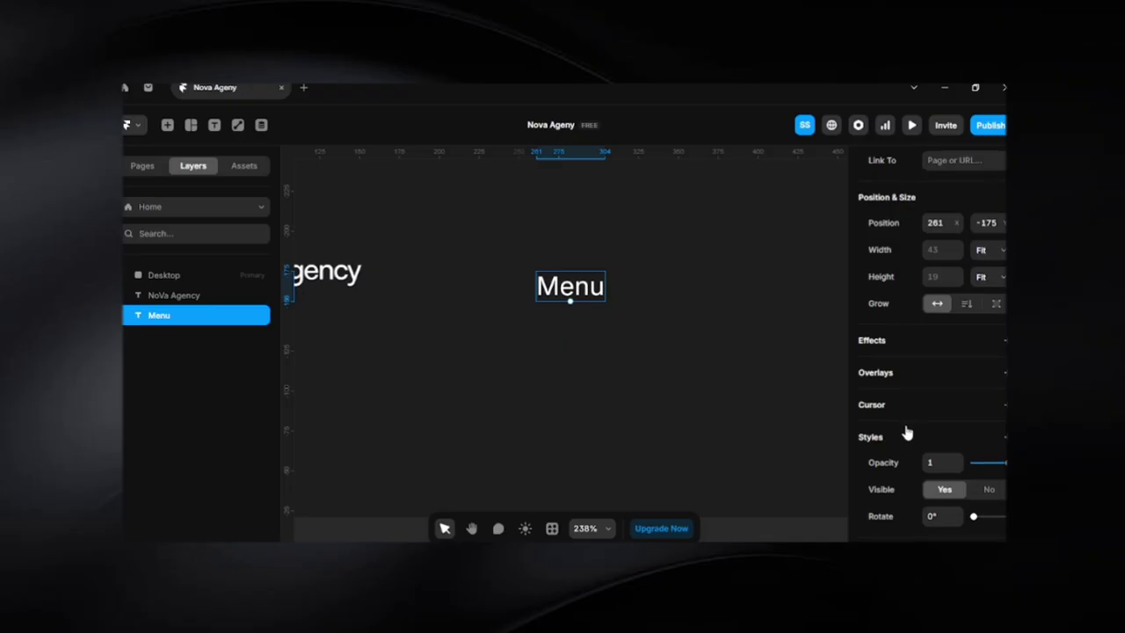
scroll(906, 432, down, 3)
scroll(896, 404, down, 3)
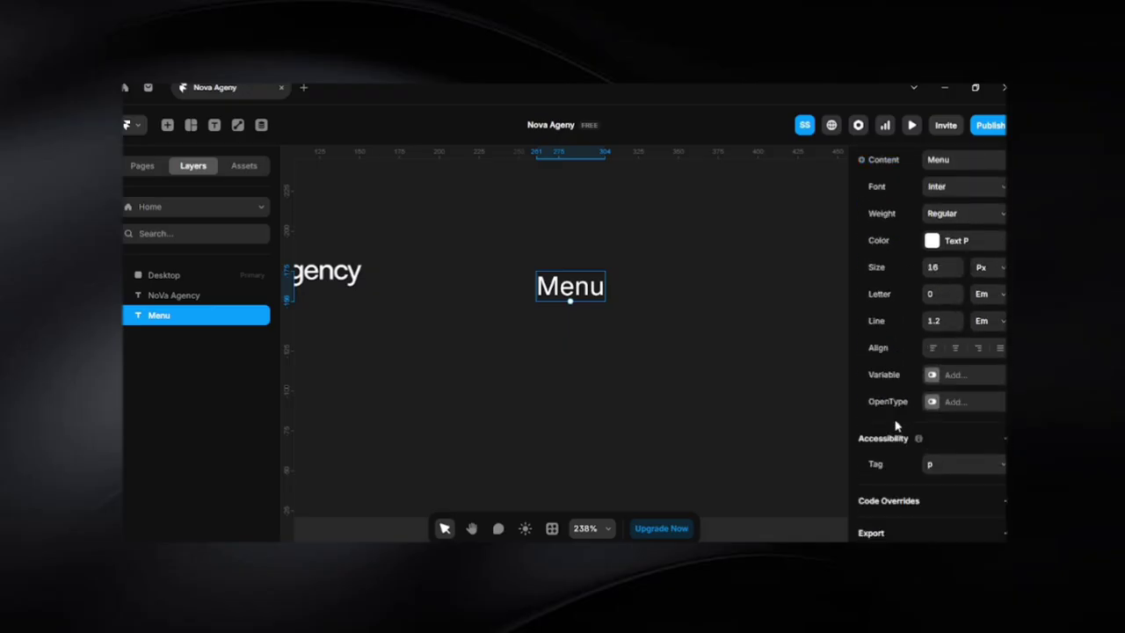
scroll(896, 440, up, 6)
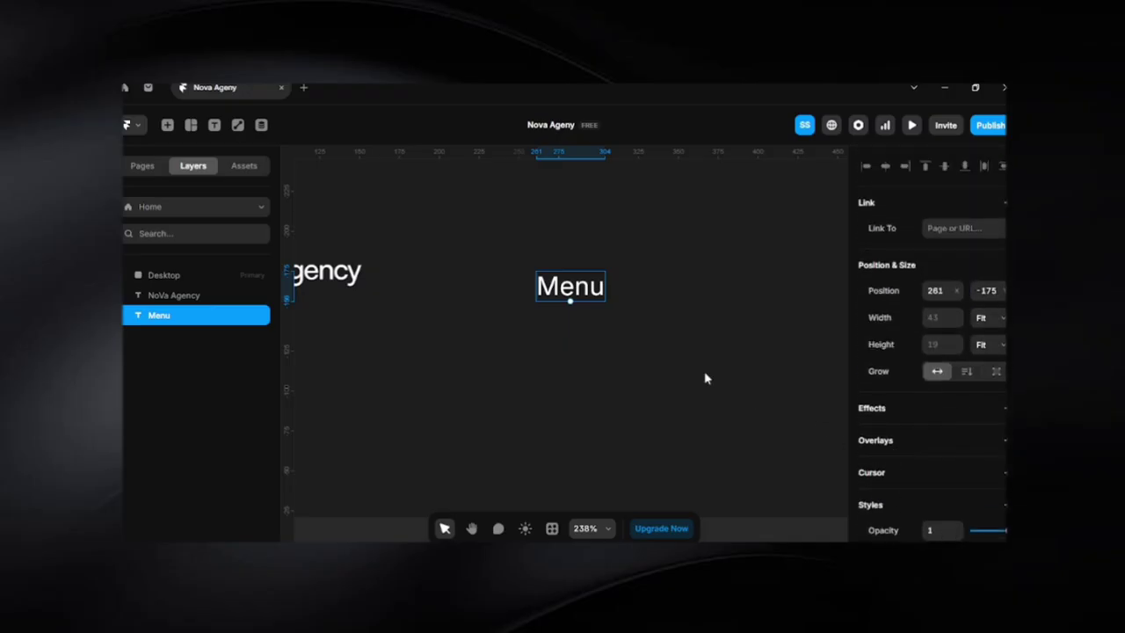
Wrap the Menu text in a new stack
right_click(568, 291)
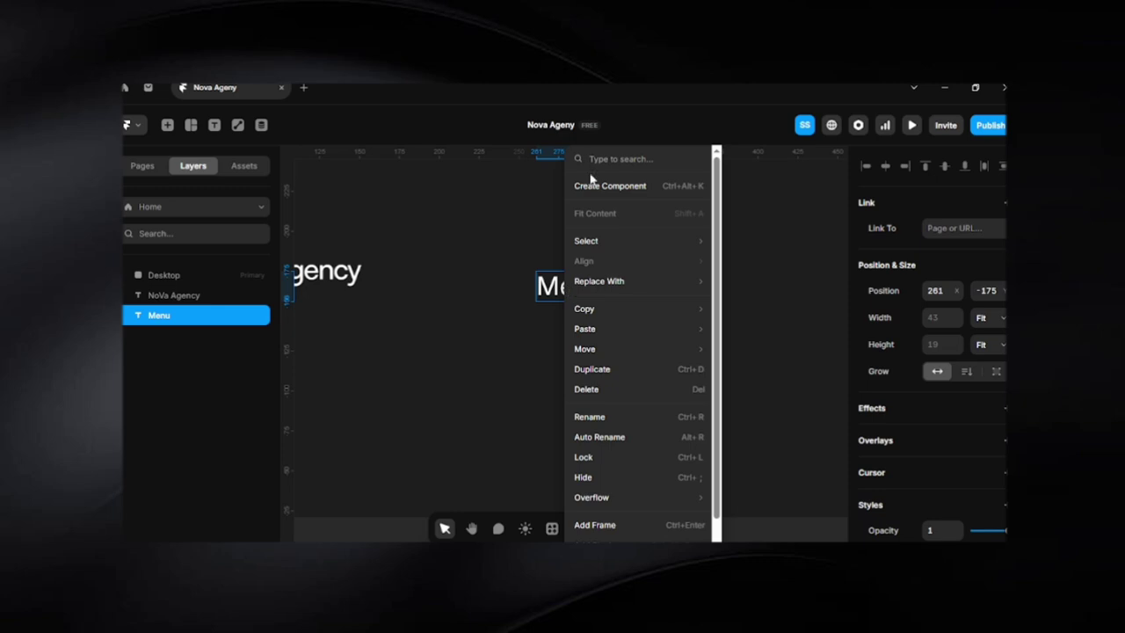
scroll(641, 435, down, 1)
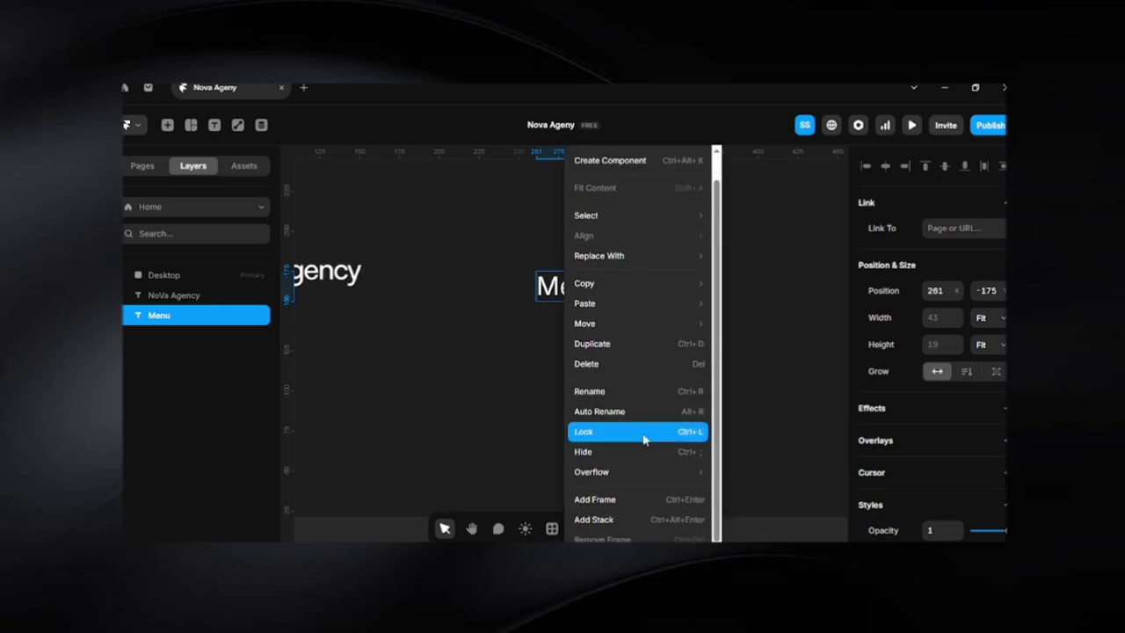
click(623, 521)
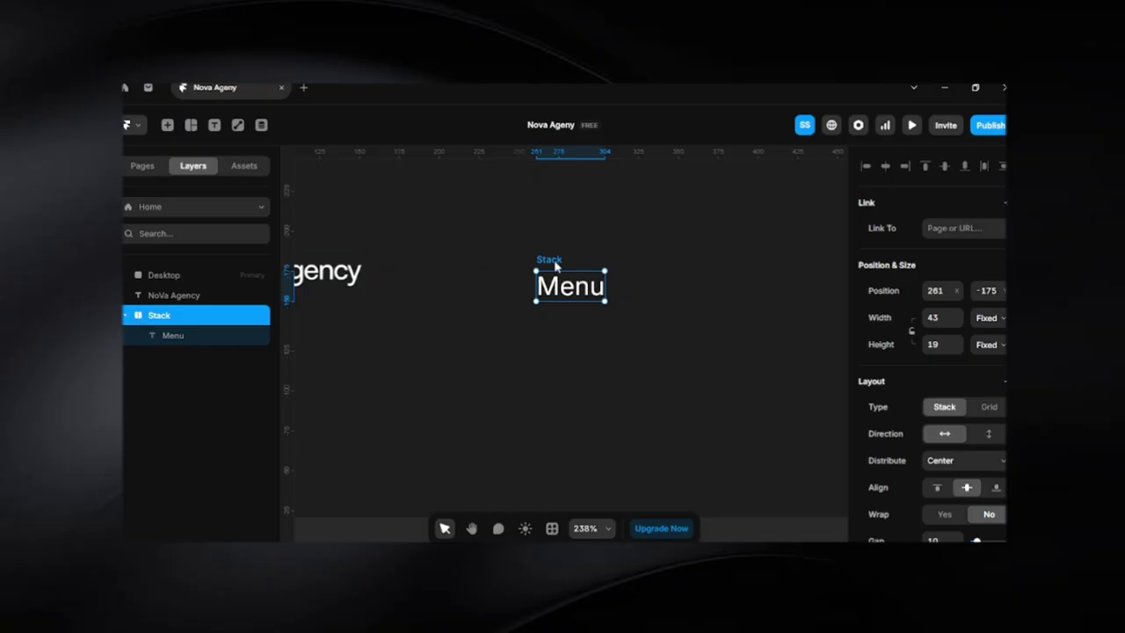
Inspect the new stack and its nested Menu text by selecting each one
click(180, 338)
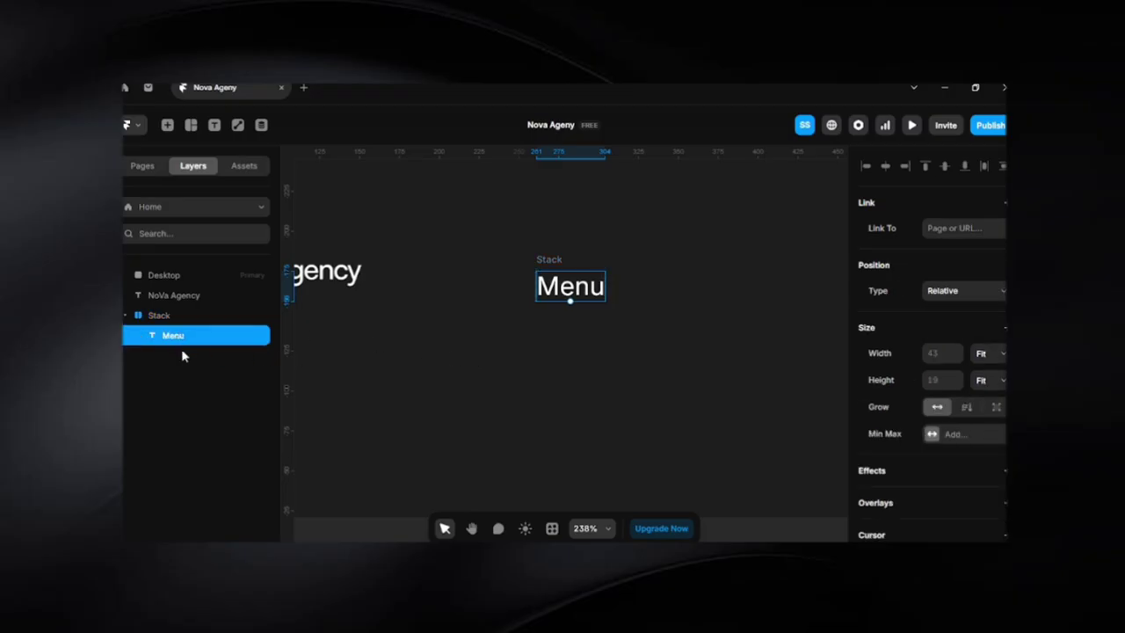
click(526, 369)
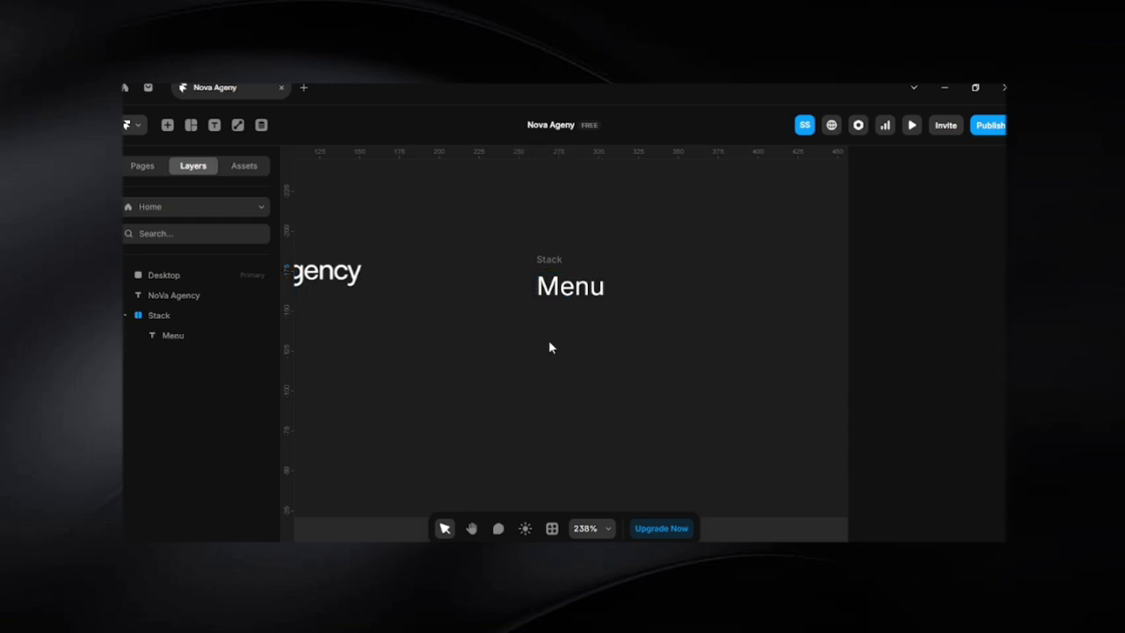
click(553, 260)
click(619, 213)
click(575, 293)
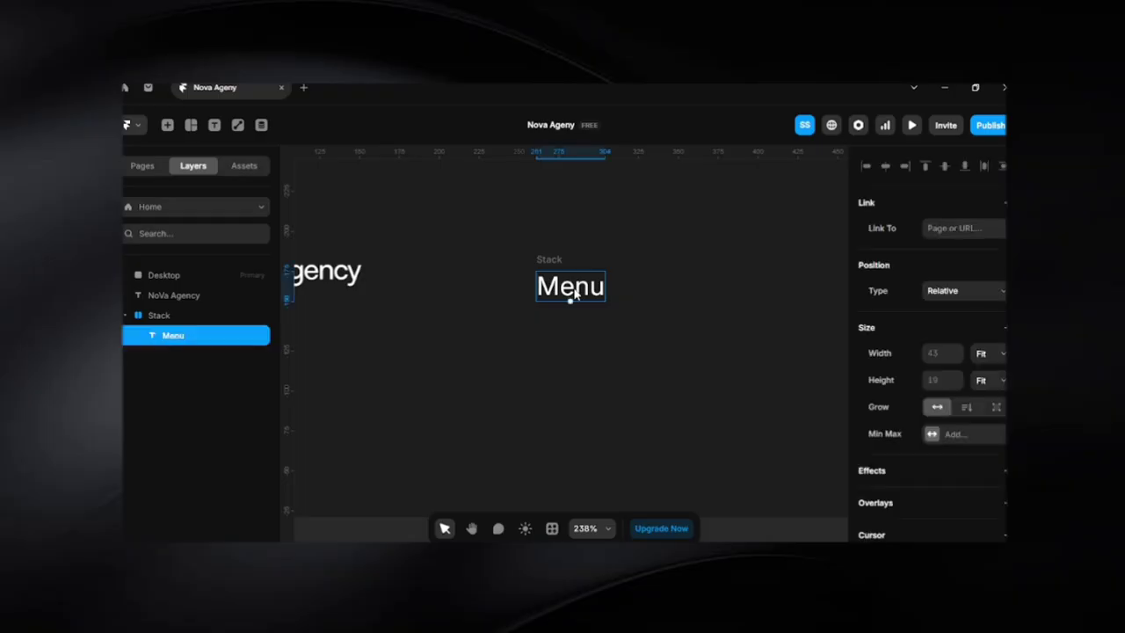
double_click(573, 290)
text(osd)
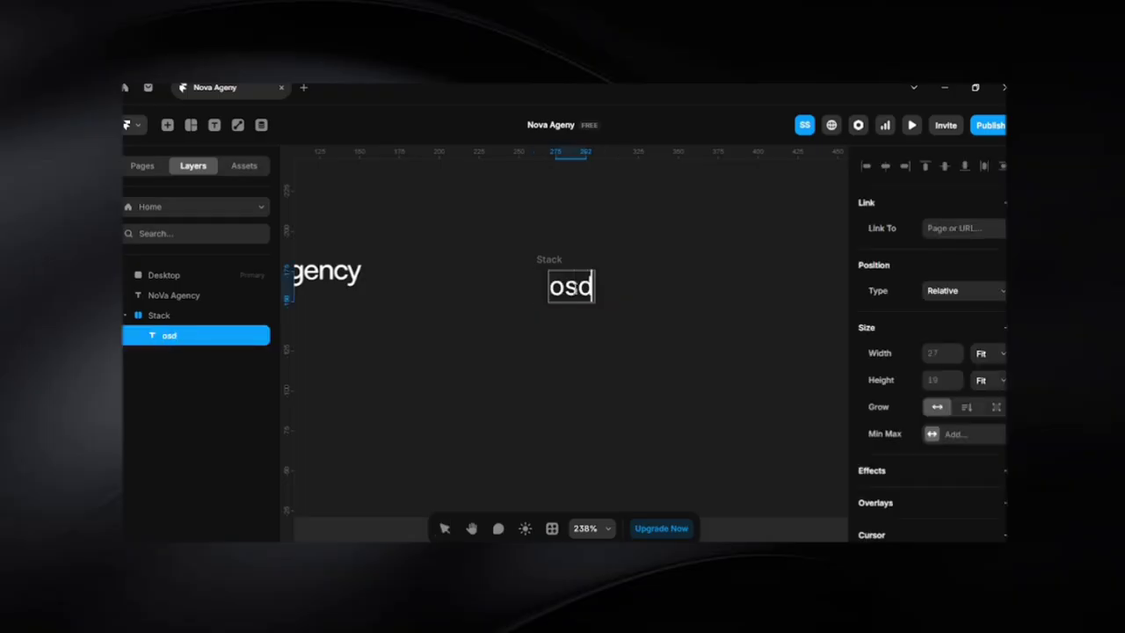
text(os)
key(ctrl+z)
key(Escape)
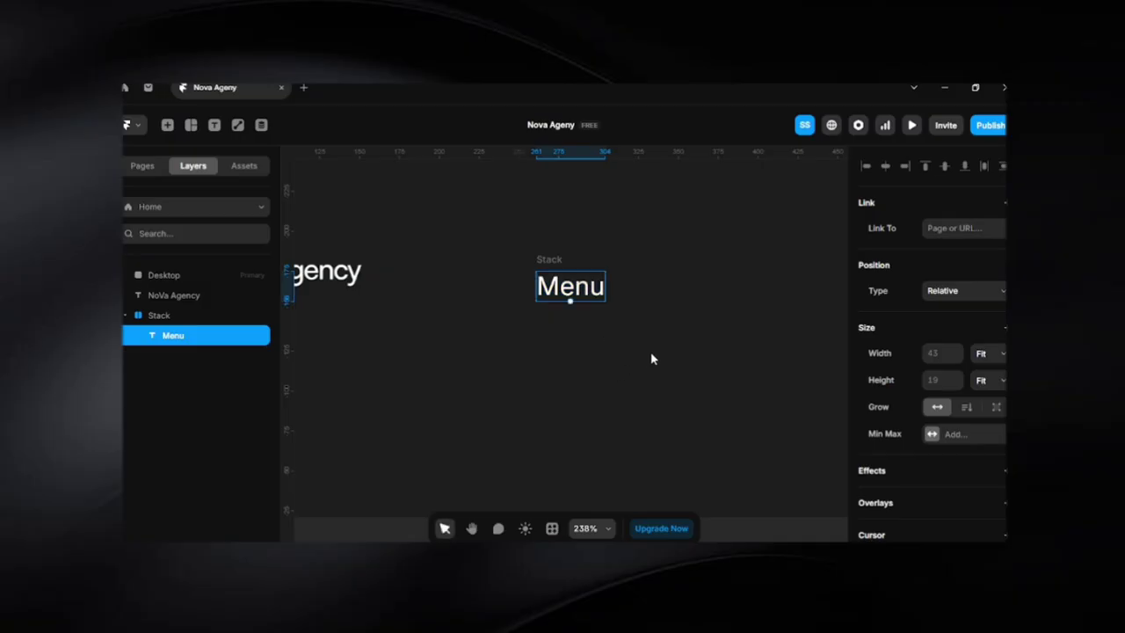
click(714, 301)
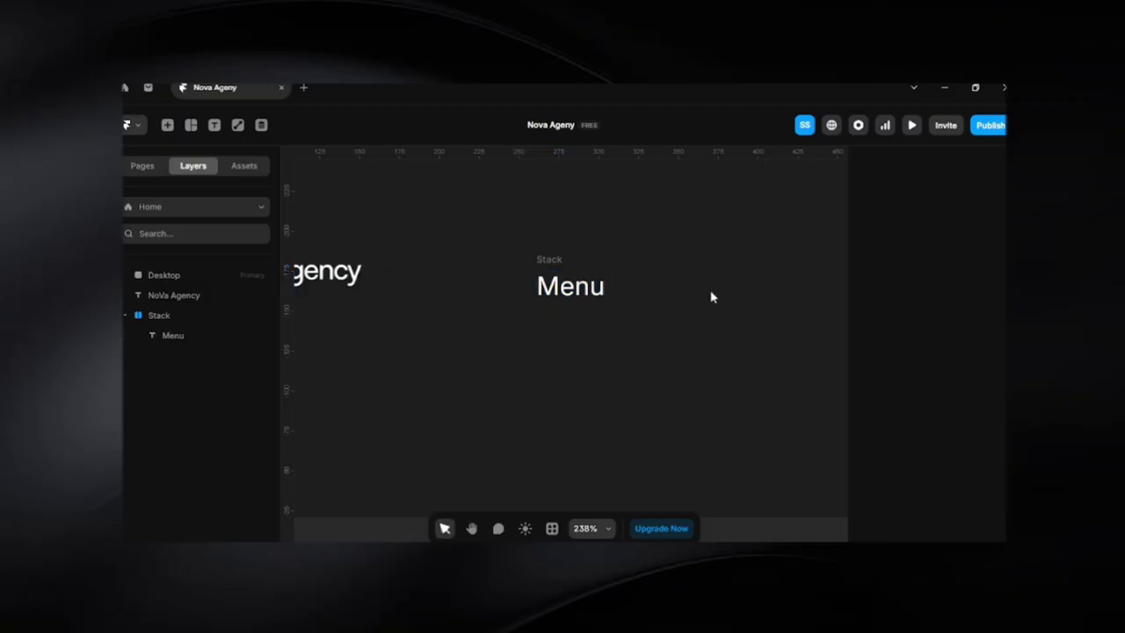
Rename the stack around the Menu text to "Menu label"
click(546, 264)
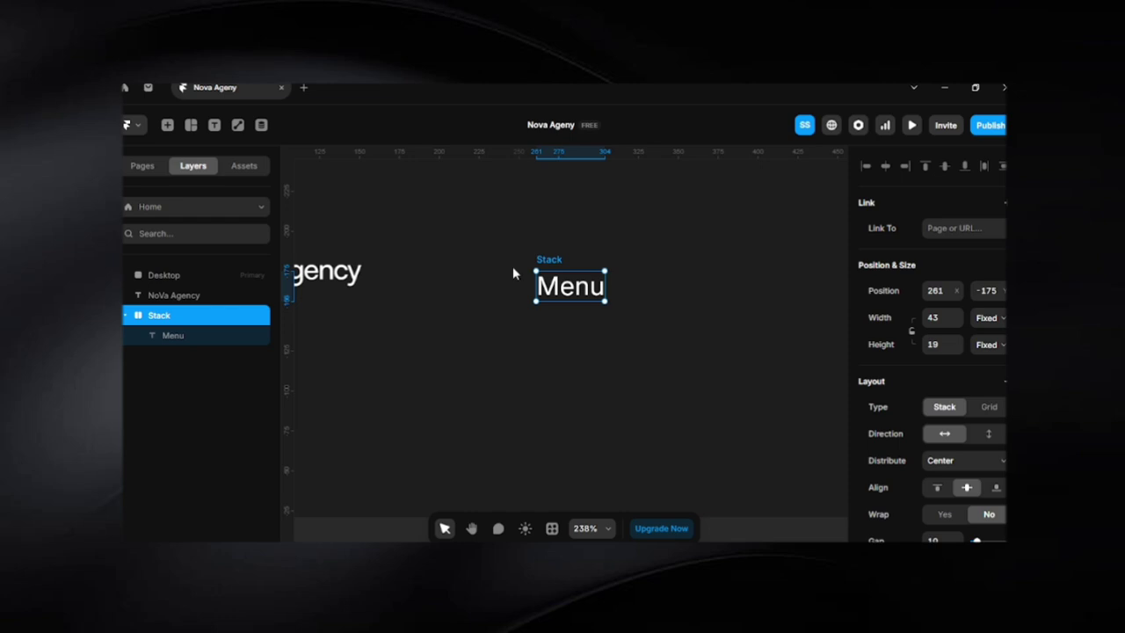
key(ctrl+r)
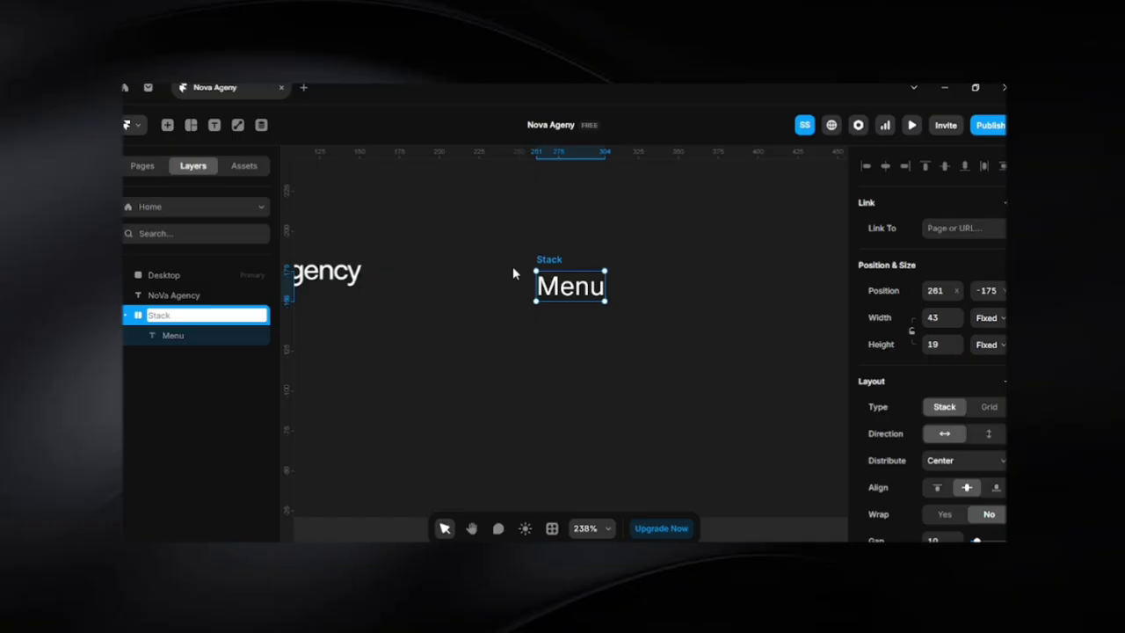
text(Menu label)
key(Return)
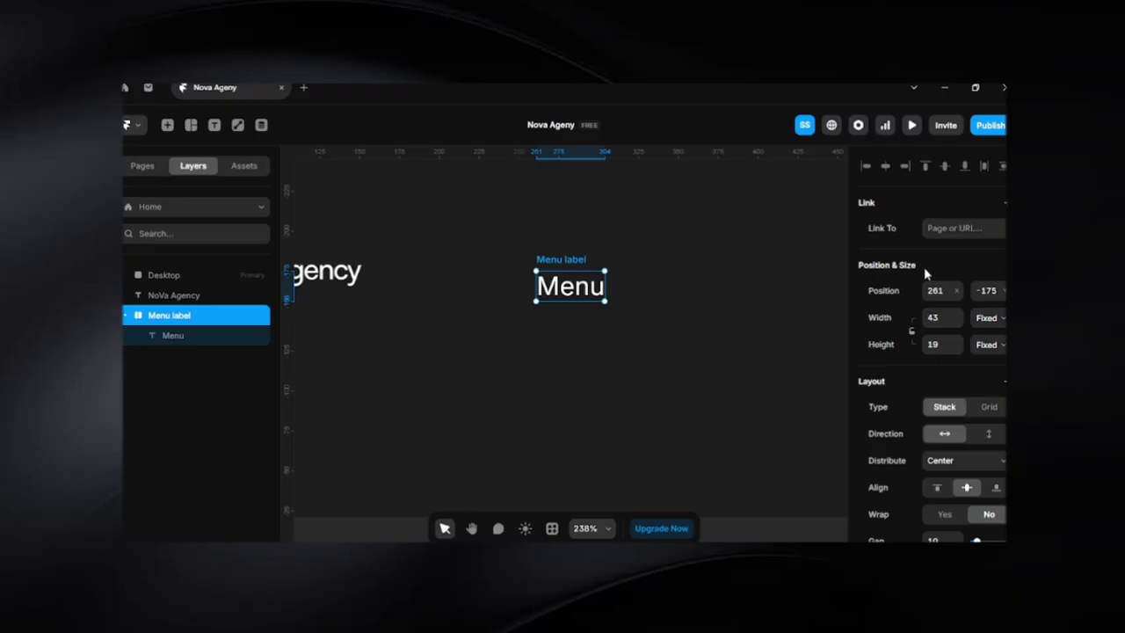
Set both the width and the height of the Menu label stack to Fit Content
scroll(923, 269, down, 2)
scroll(923, 272, up, 1)
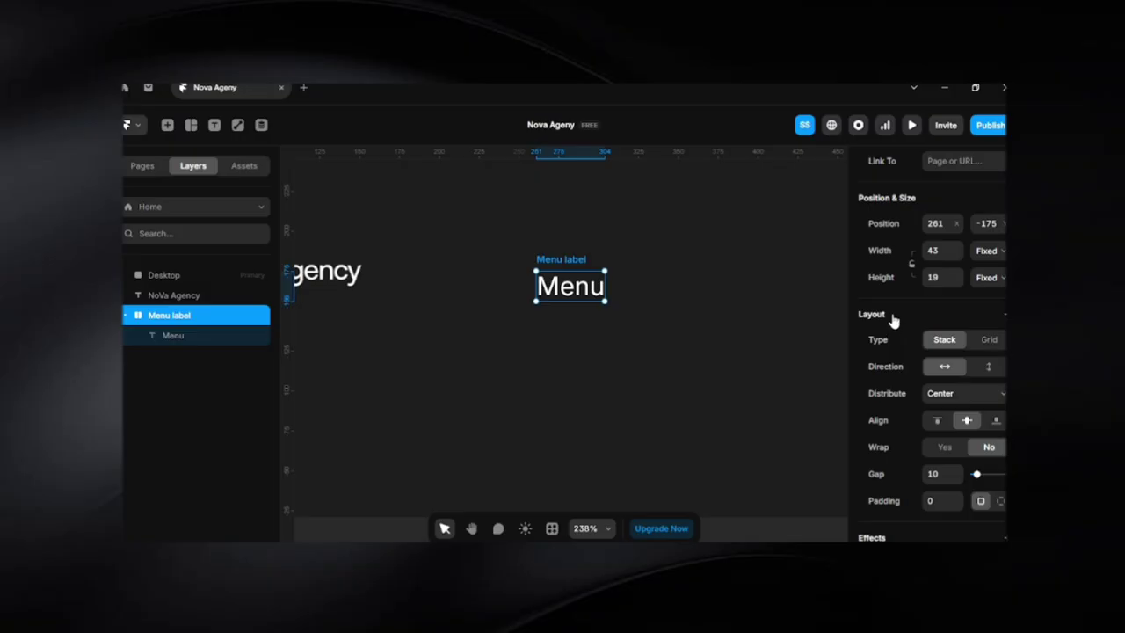
click(996, 255)
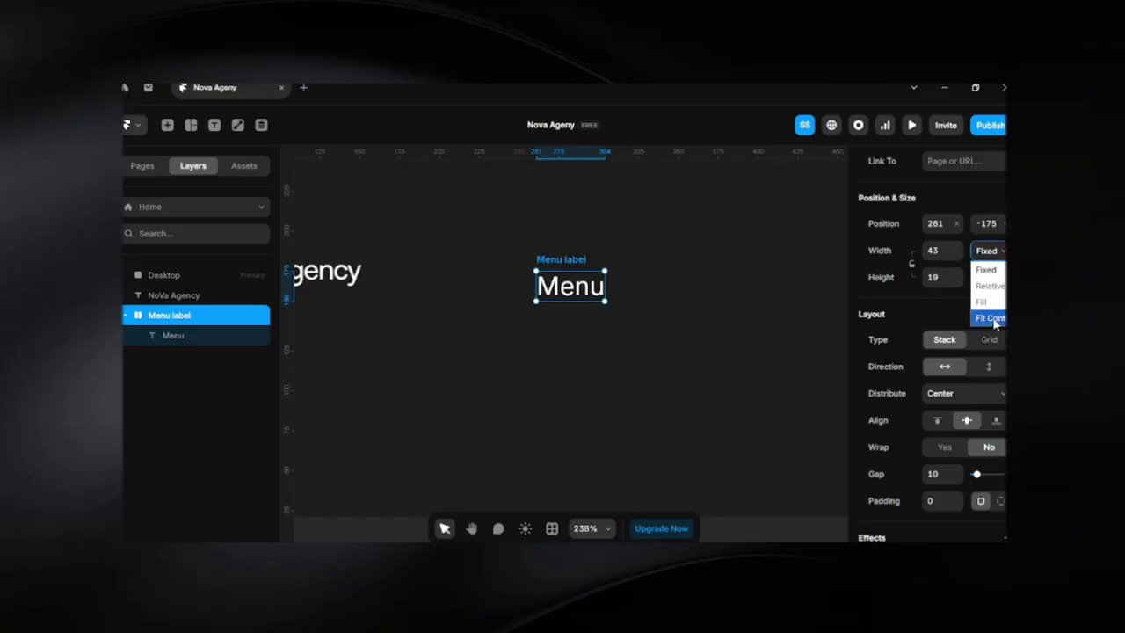
click(992, 319)
click(989, 281)
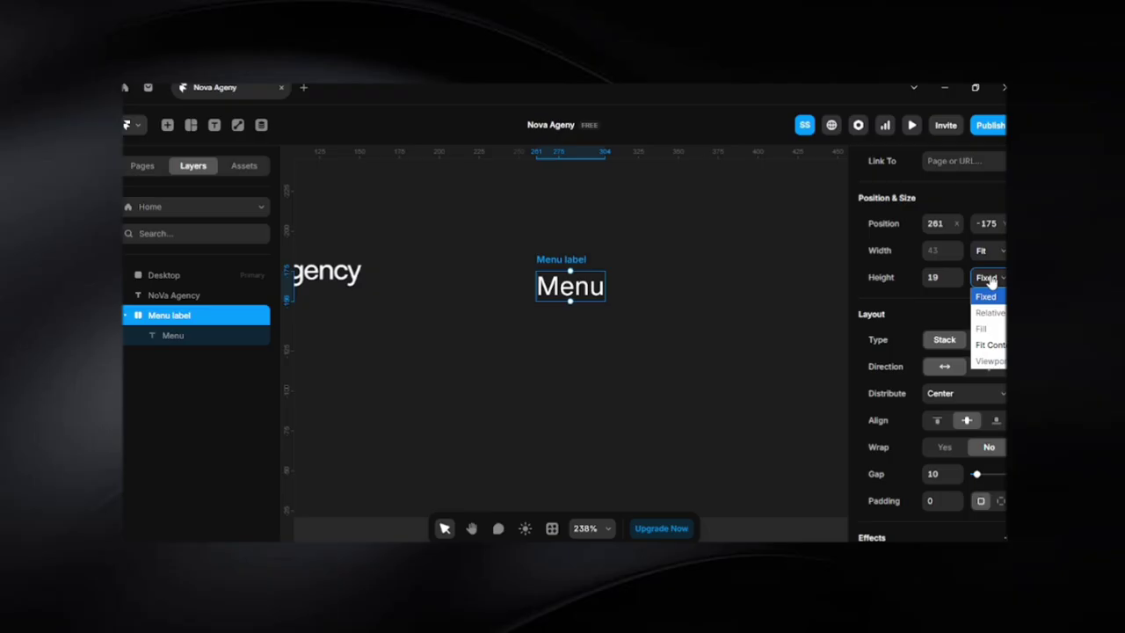
click(991, 346)
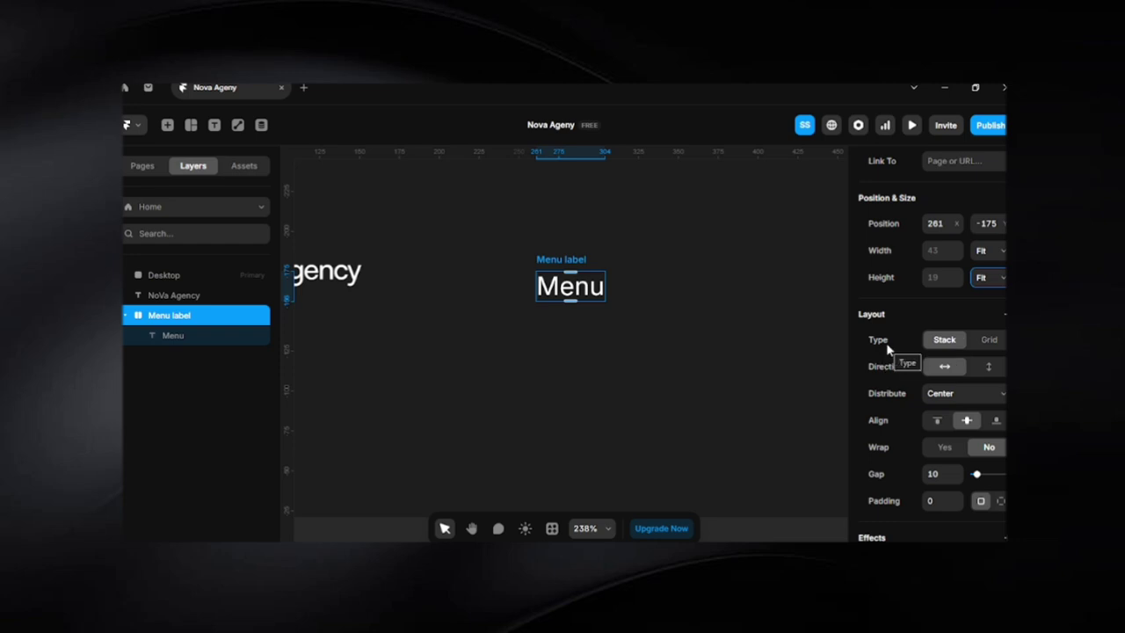
Try the Grid layout type and the Start, End and Space Between distributions on the Menu label stack, finishing back on Stack and Center
click(987, 343)
click(946, 341)
click(947, 397)
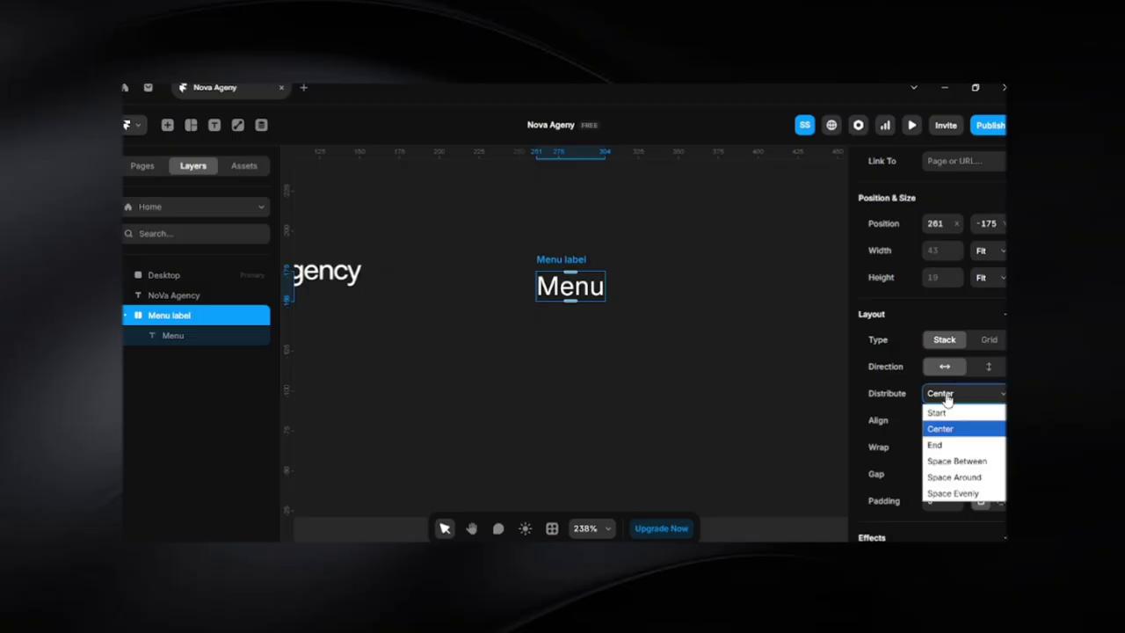
click(955, 431)
click(958, 401)
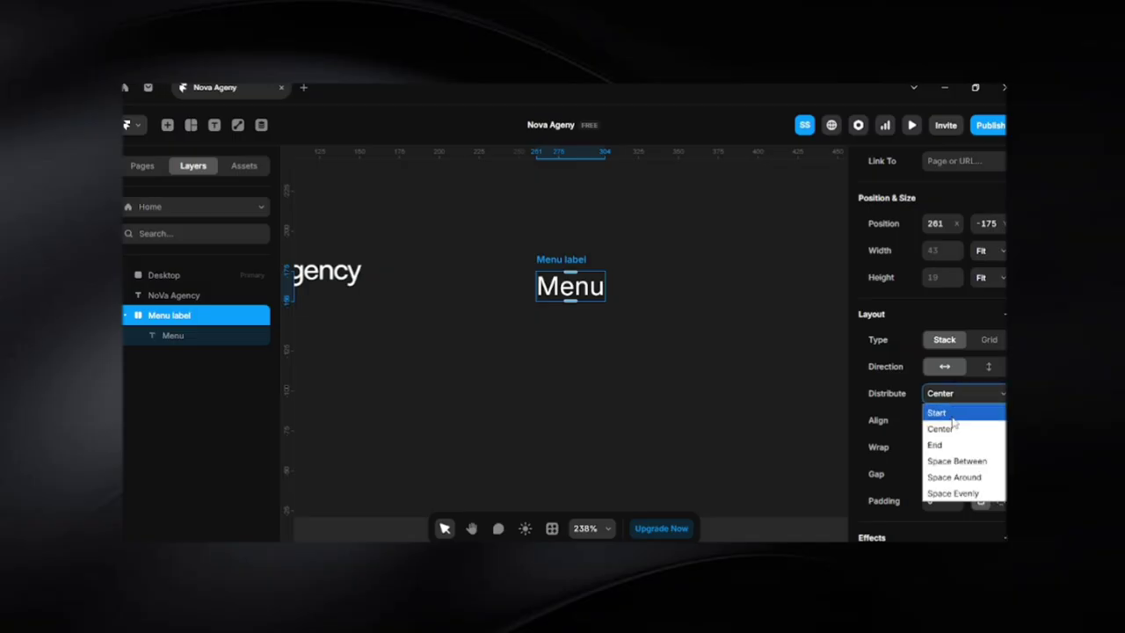
click(953, 411)
click(951, 397)
click(952, 447)
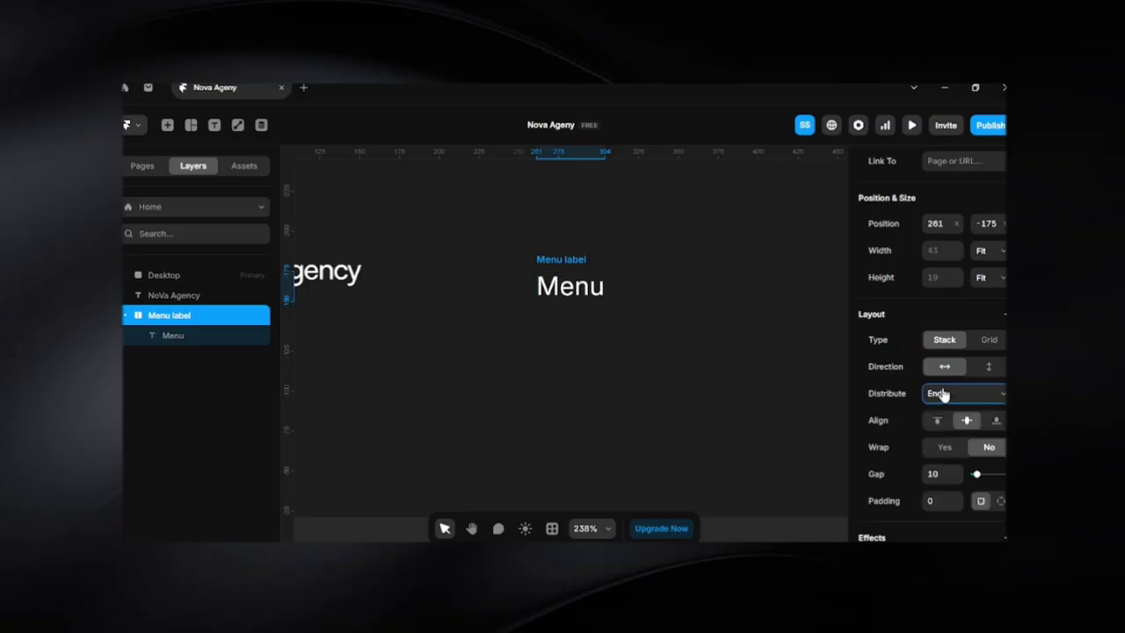
click(943, 395)
click(955, 463)
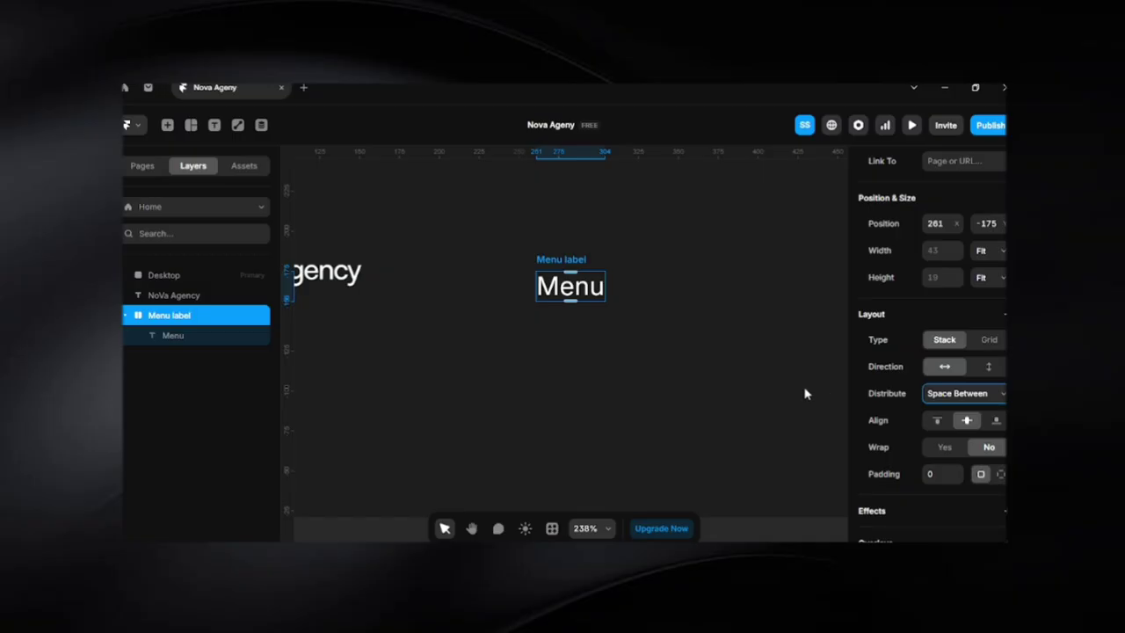
click(946, 397)
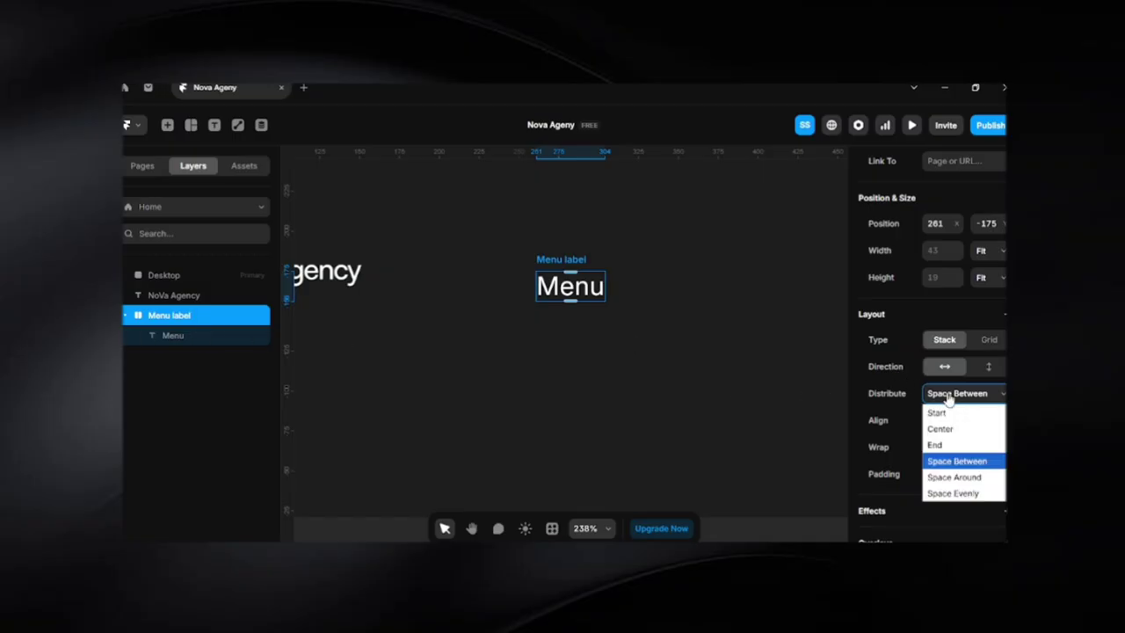
click(938, 428)
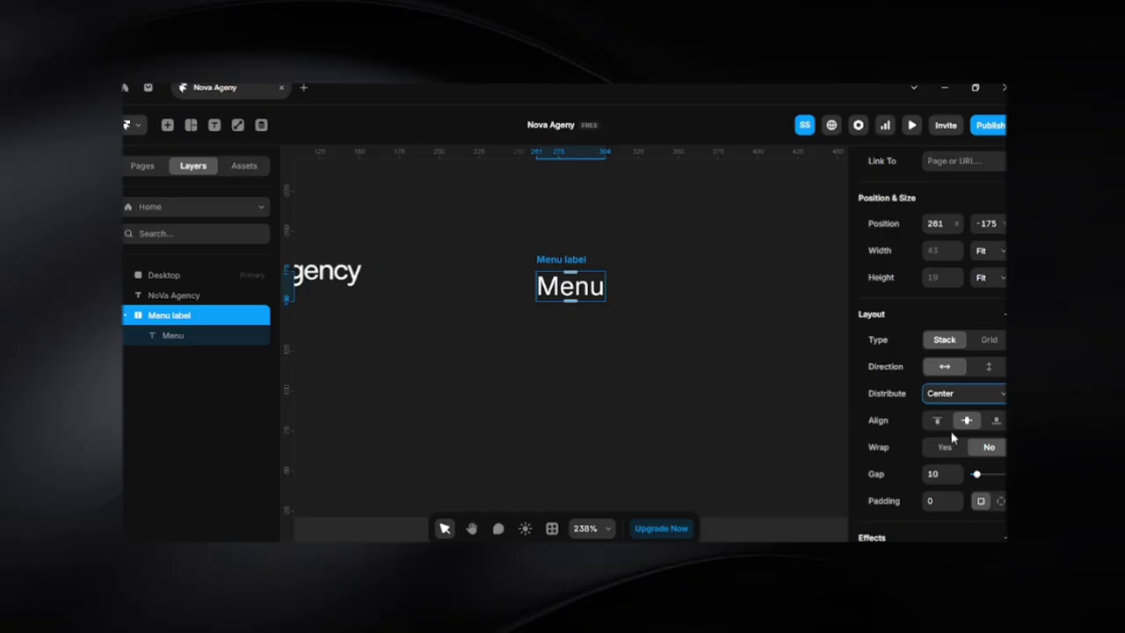
Align the Menu label stack's content to its bottom edge and set the gap to 0
click(995, 422)
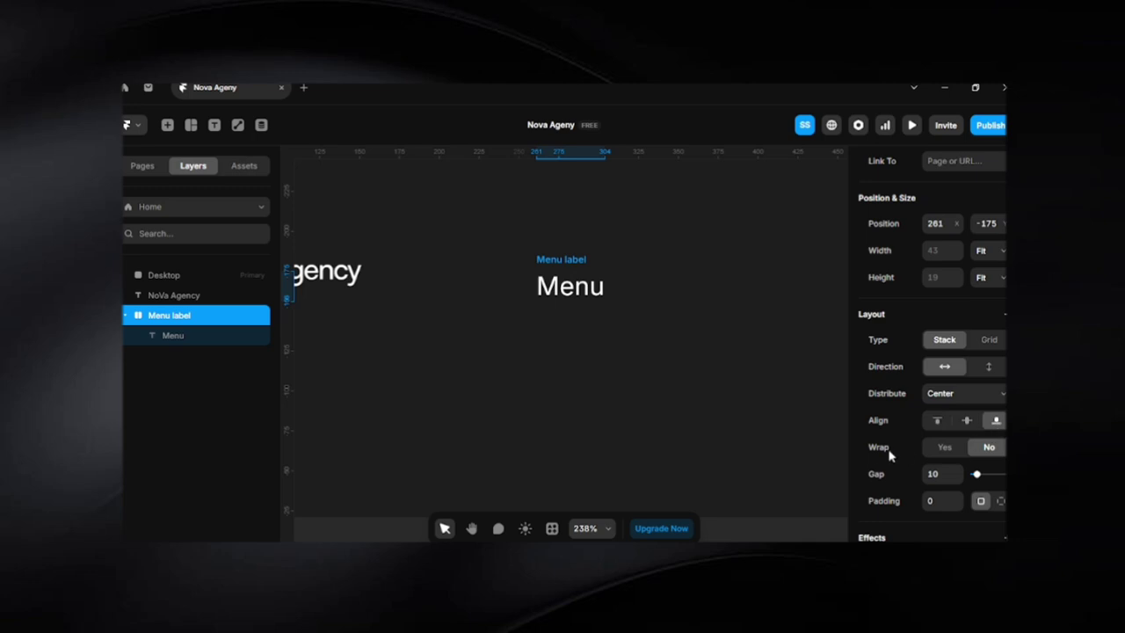
scroll(889, 457, down, 2)
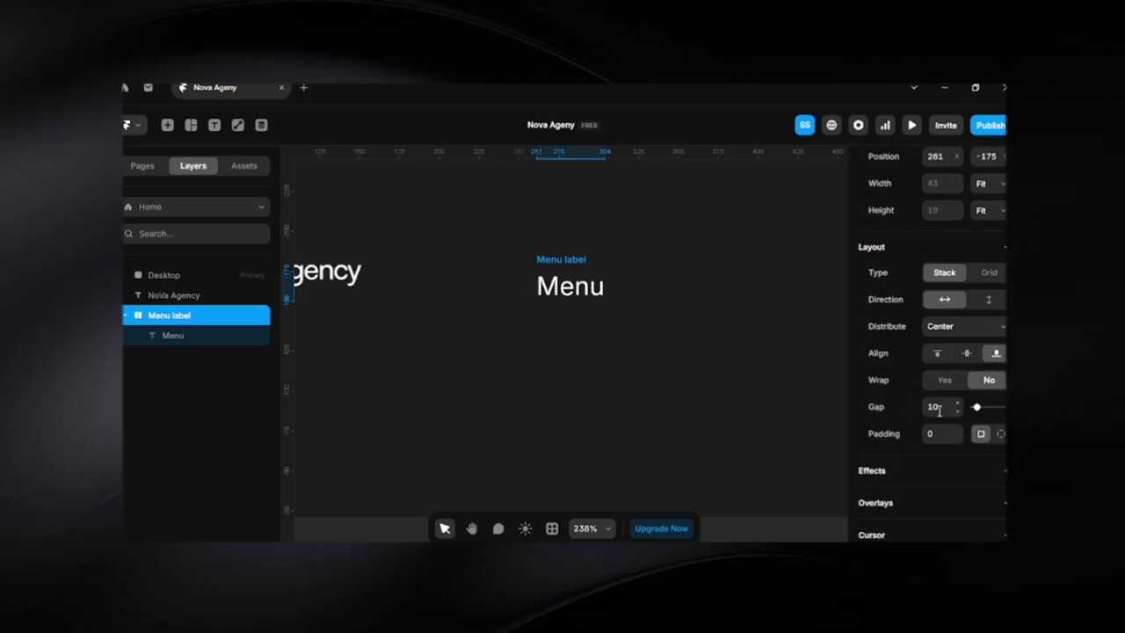
click(936, 407)
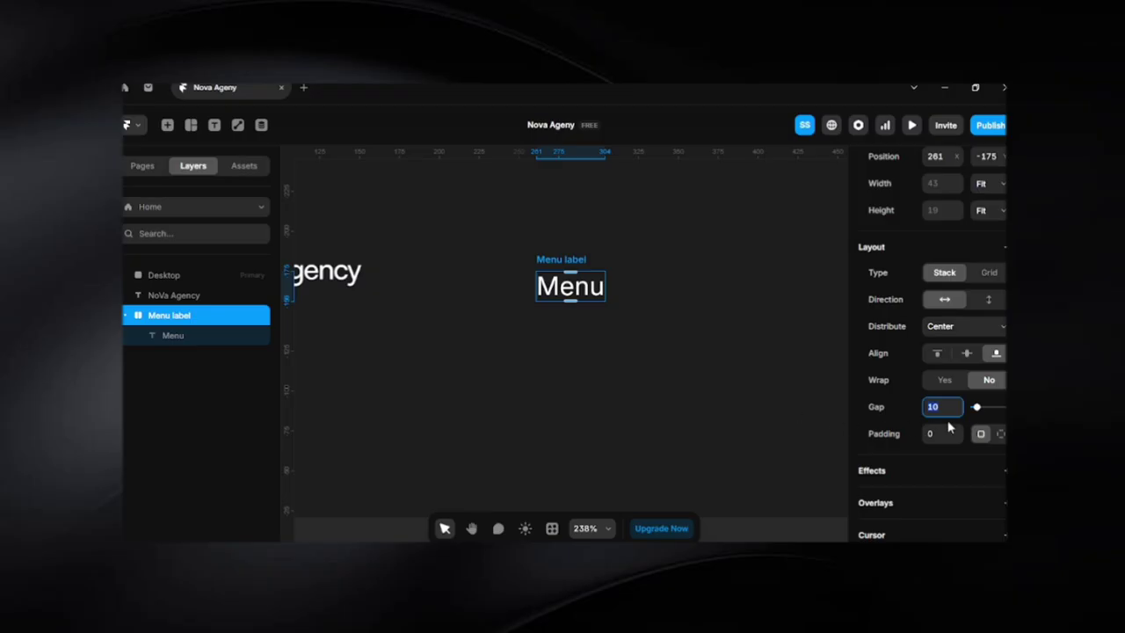
text(0)
Set the Menu label stack's padding to 10 and switch it to separate values for each side
click(936, 434)
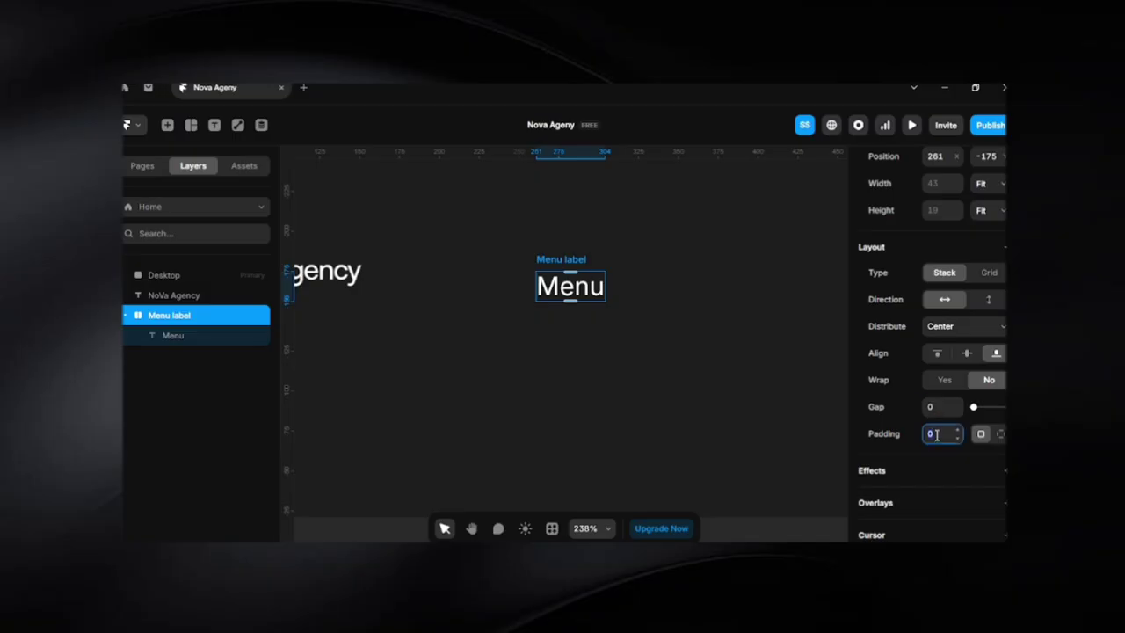
text(10)
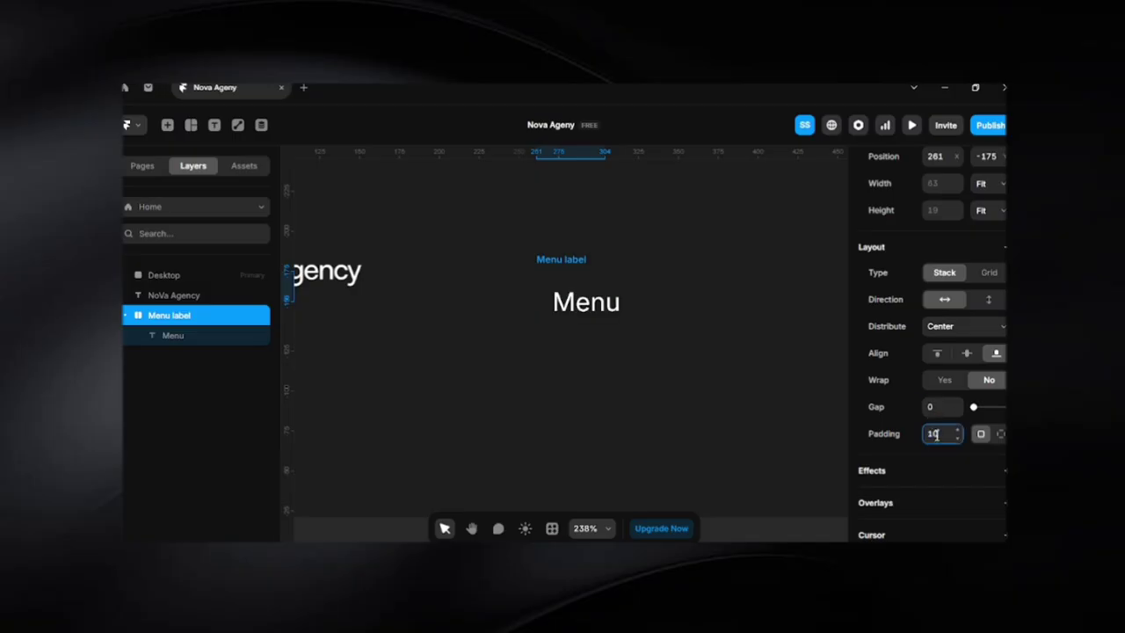
click(1000, 433)
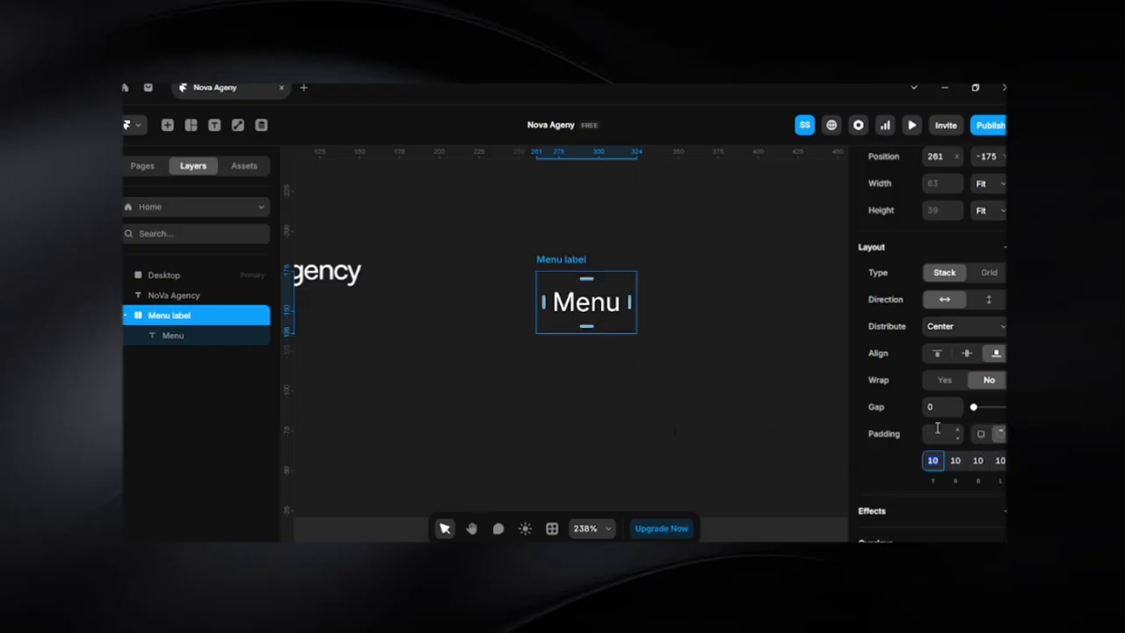
click(980, 435)
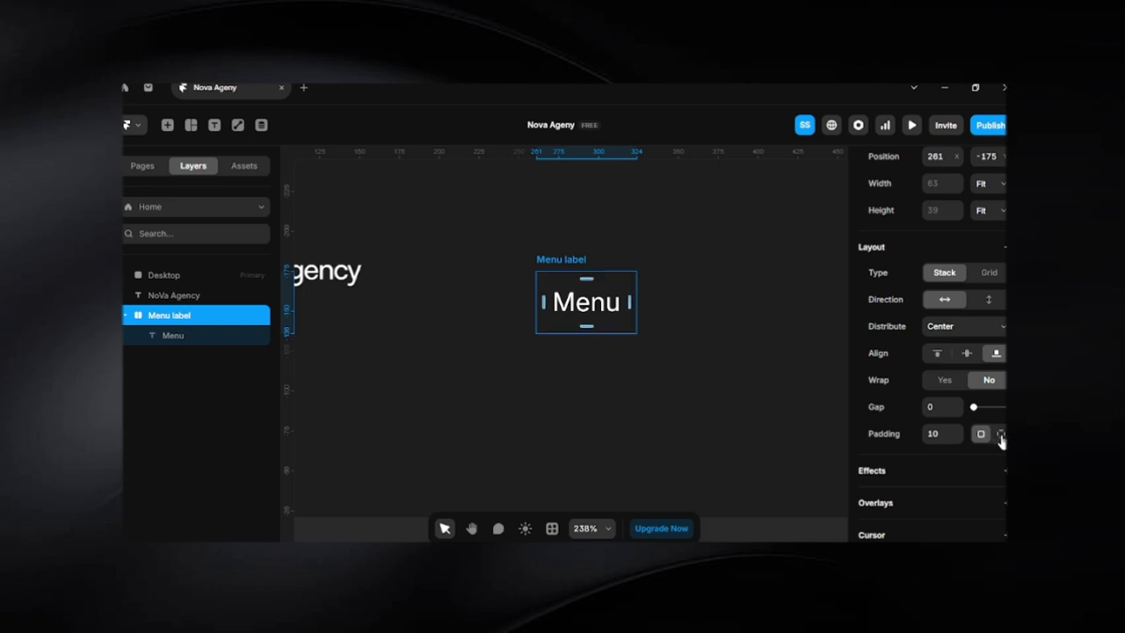
click(1001, 435)
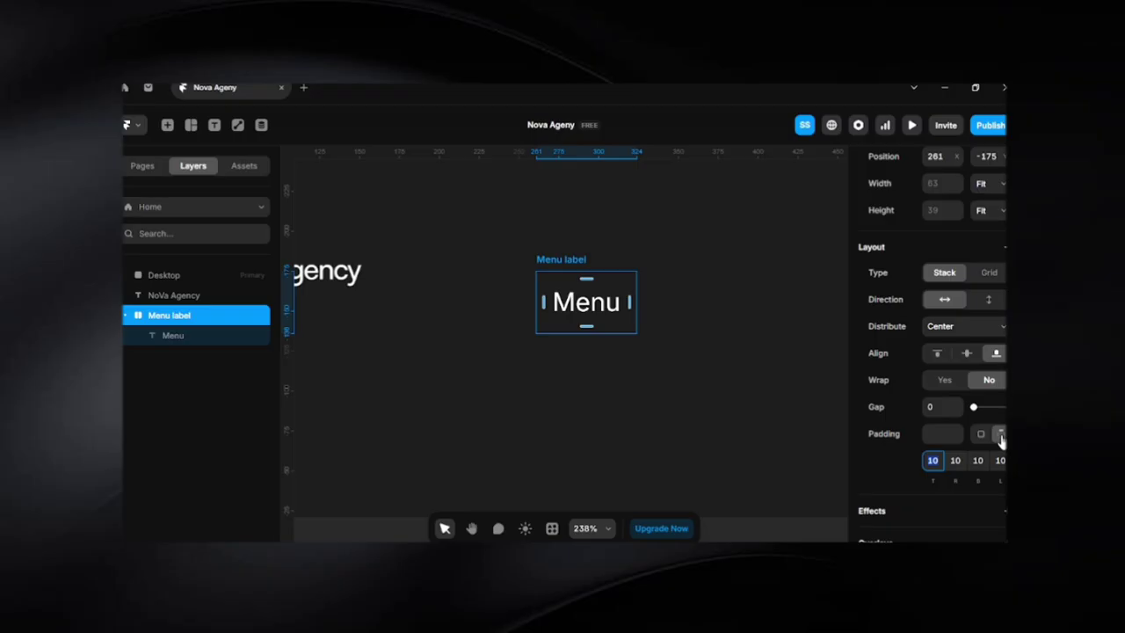
click(935, 464)
key(Tab)
key(Tab)
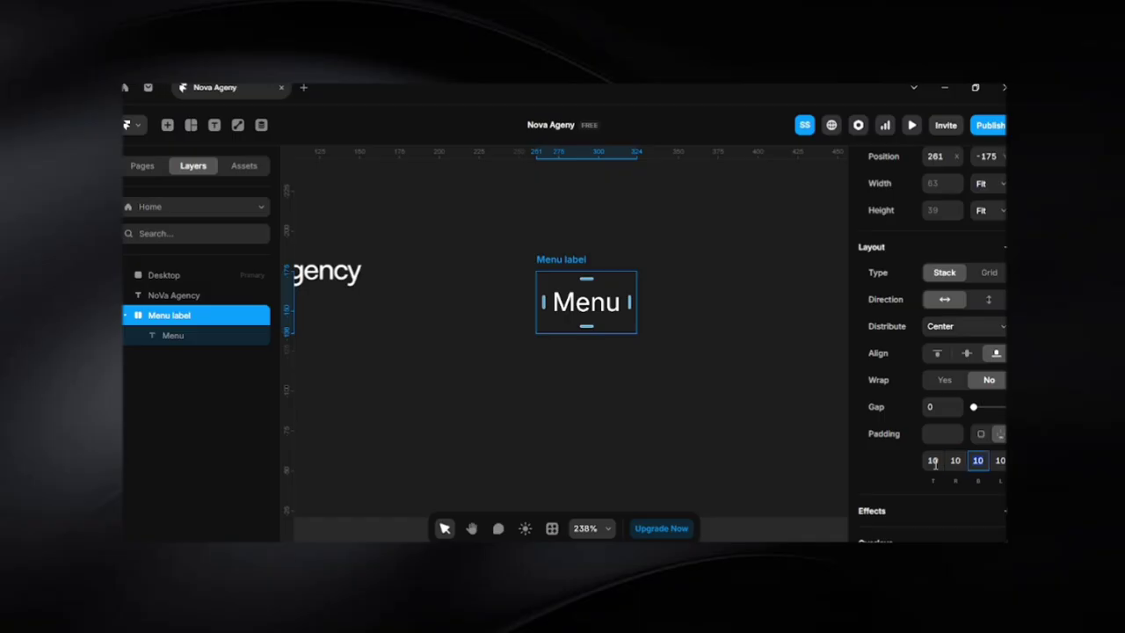
key(Tab)
click(669, 433)
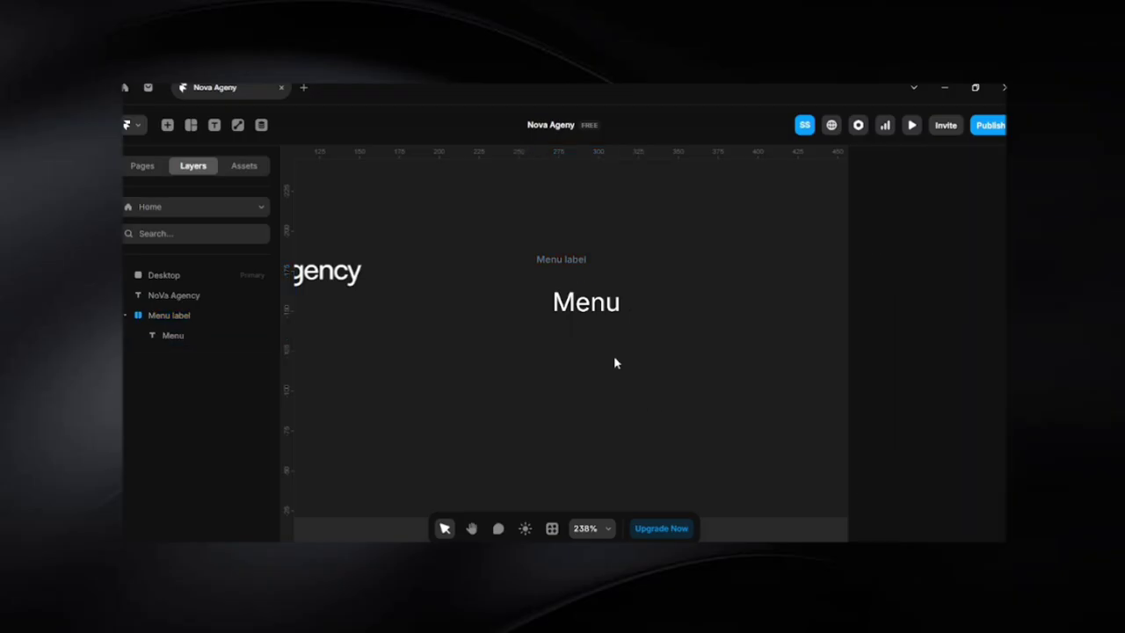
Convert the Menu label stack into a new component named "Menu label"
click(542, 258)
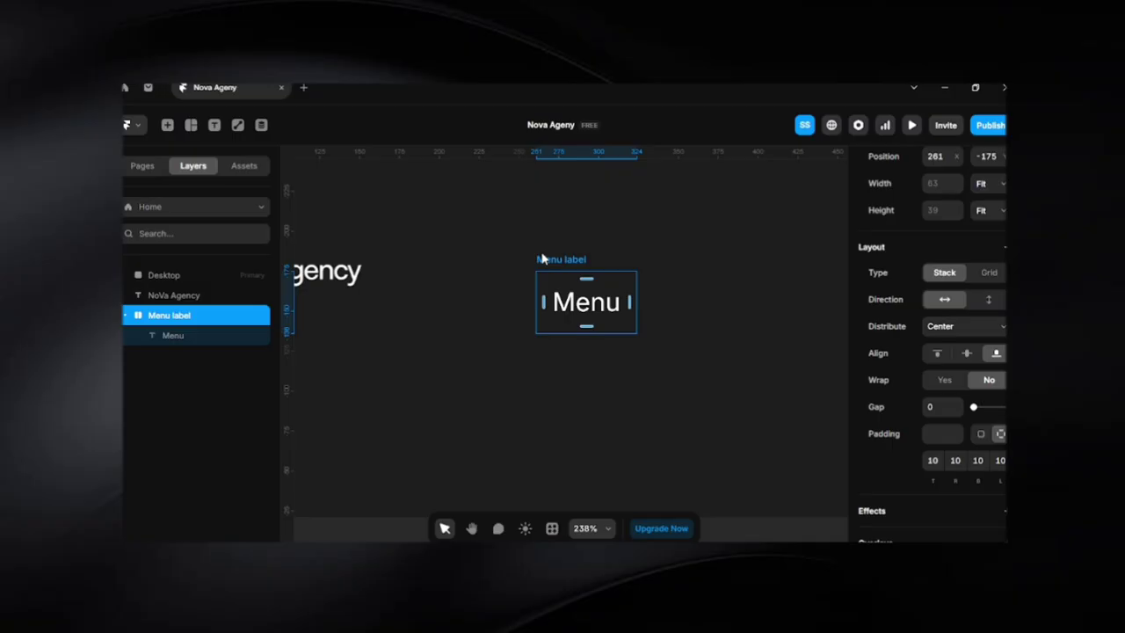
key(ctrl+alt+k)
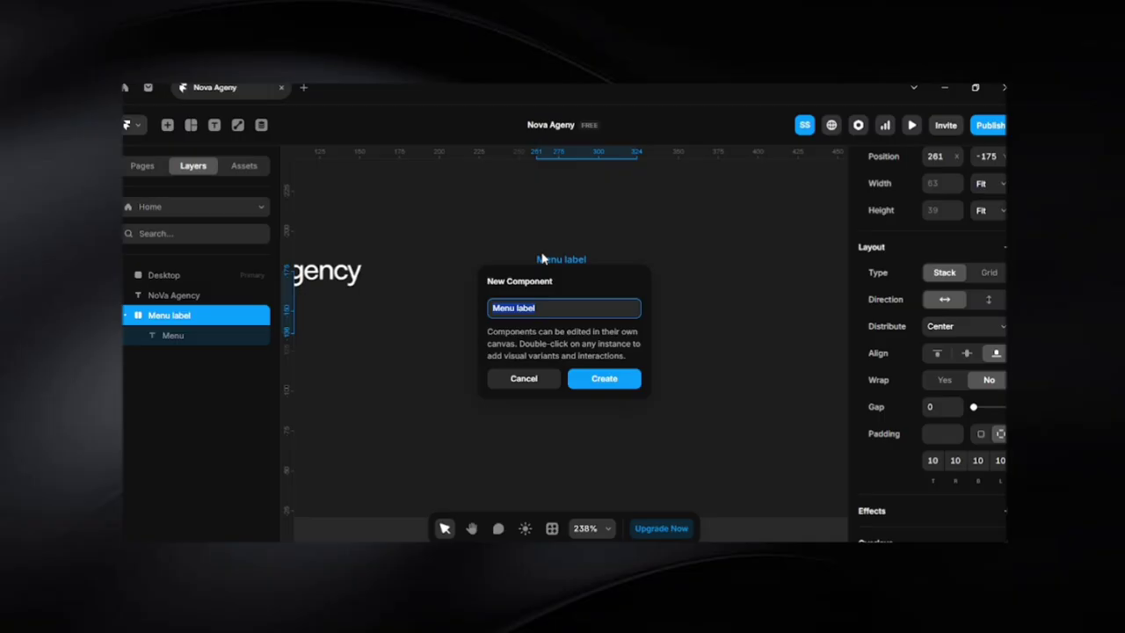
key(Return)
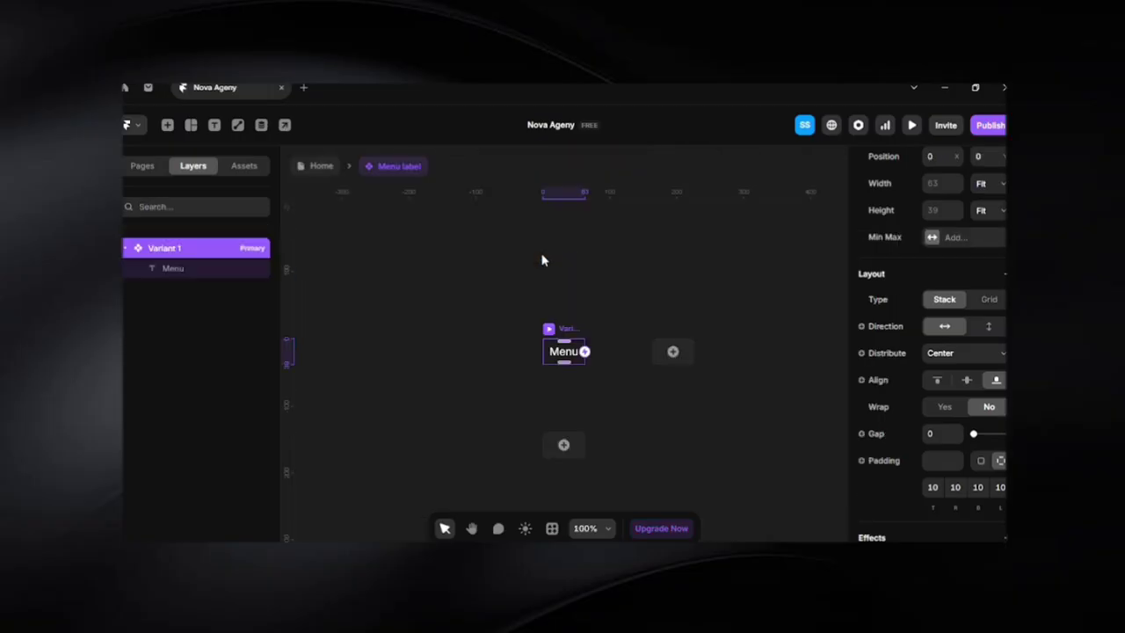
Examine the Menu text inside the component's primary variant, including its typography settings and the available text styles
click(542, 258)
click(554, 340)
click(572, 374)
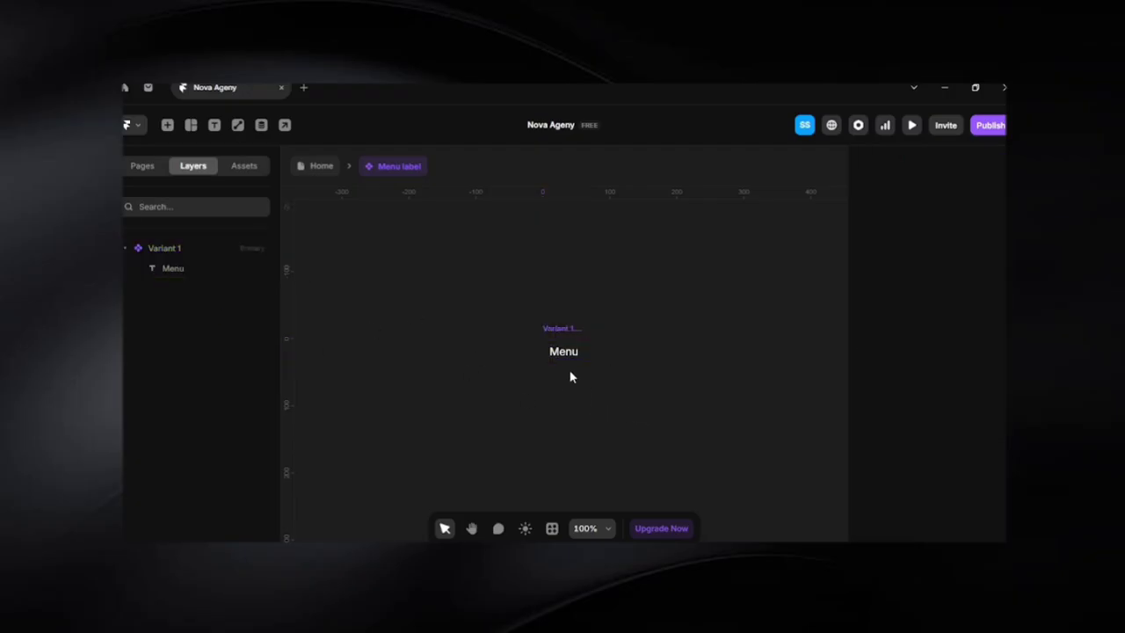
click(559, 352)
scroll(579, 367, up, 5)
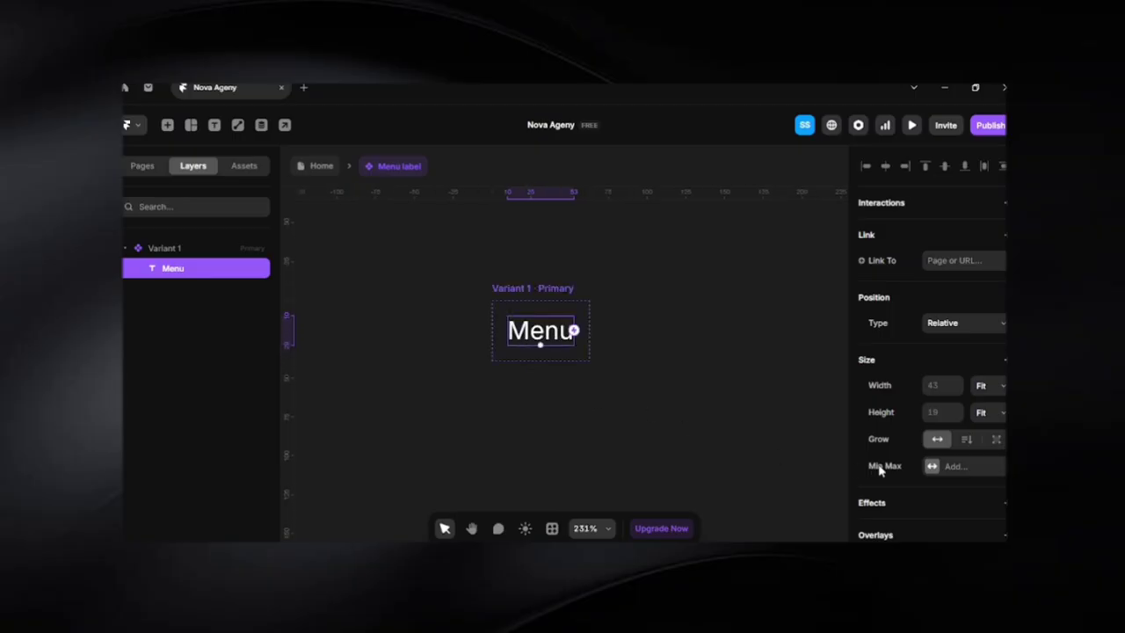
scroll(878, 465, down, 5)
scroll(904, 457, down, 5)
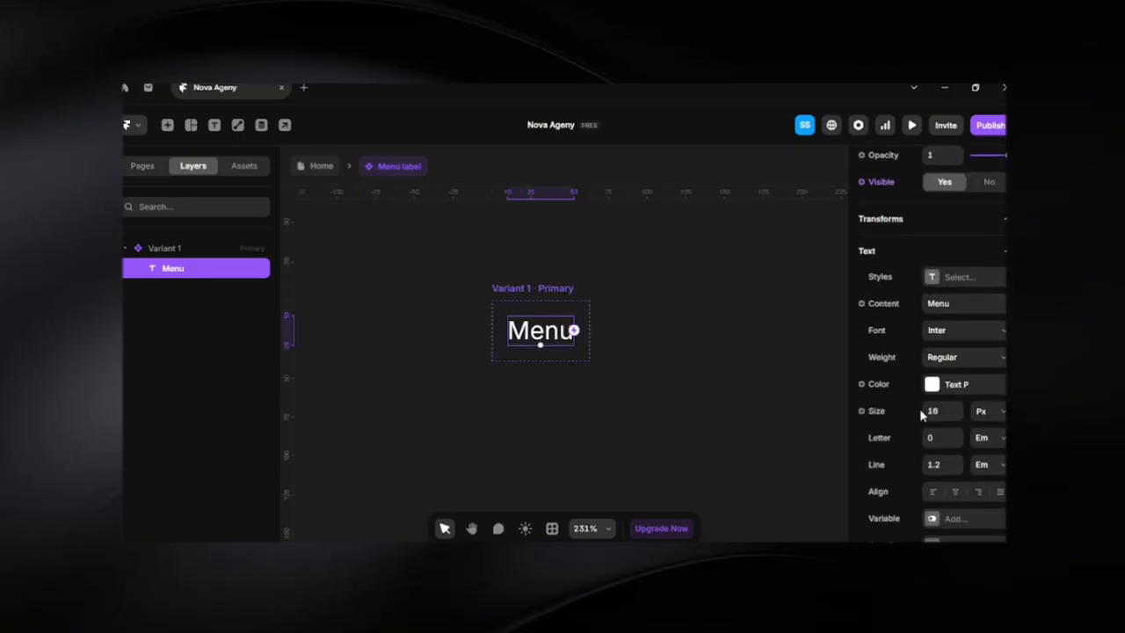
click(932, 278)
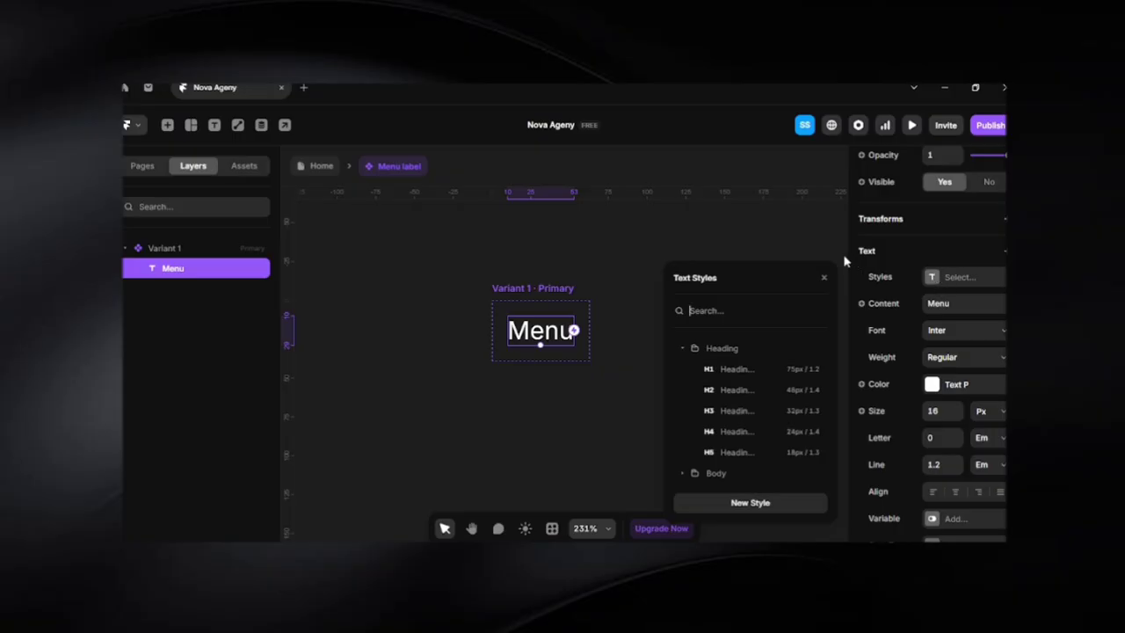
click(784, 226)
click(543, 338)
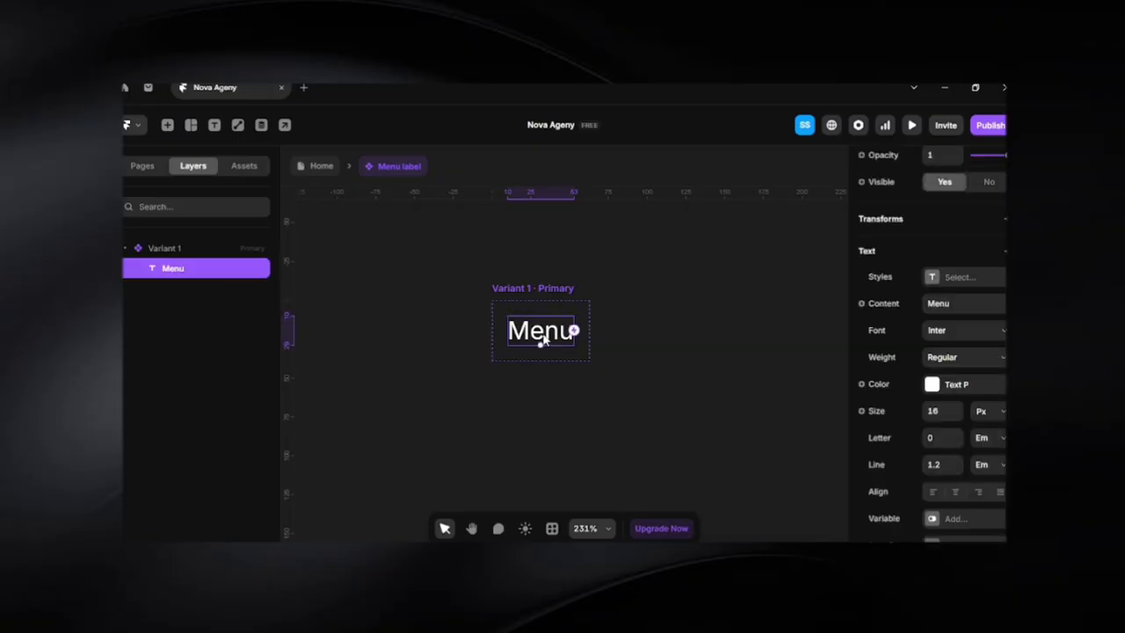
Apply the Lable body text style to the Menu text in the component's primary variant
scroll(894, 335, up, 1)
scroll(895, 335, up, 5)
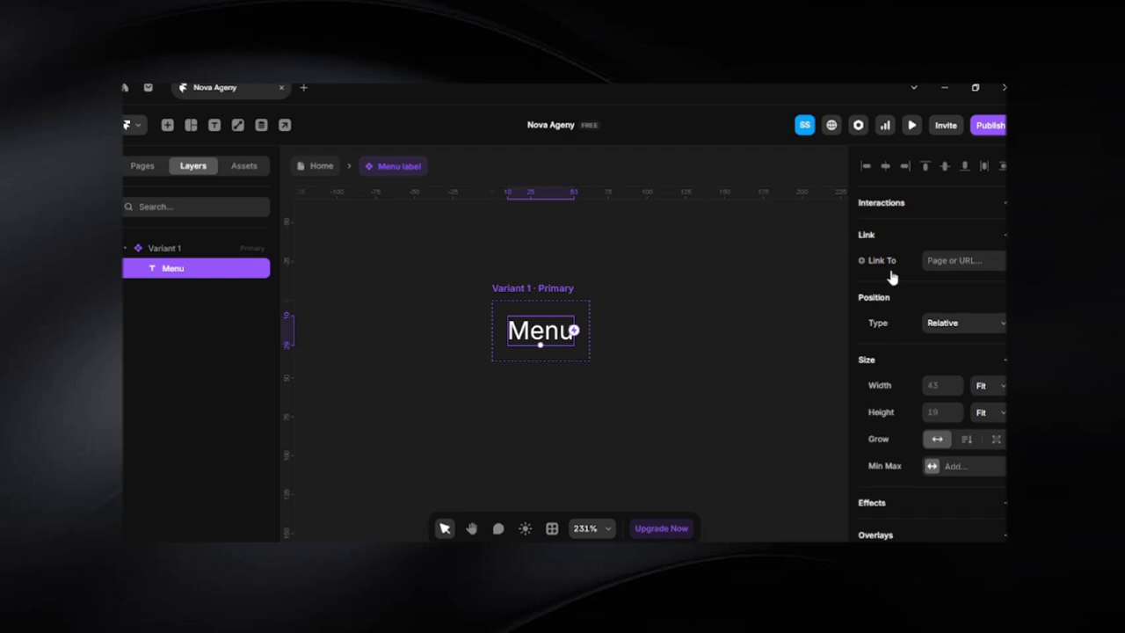
scroll(891, 274, down, 3)
scroll(897, 375, down, 4)
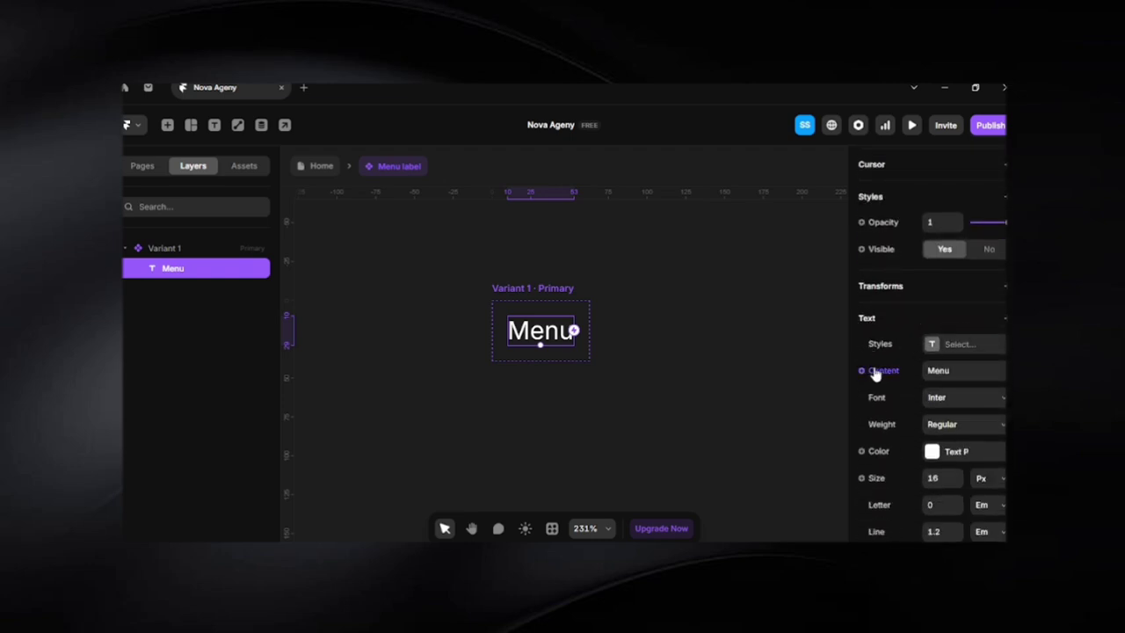
click(932, 345)
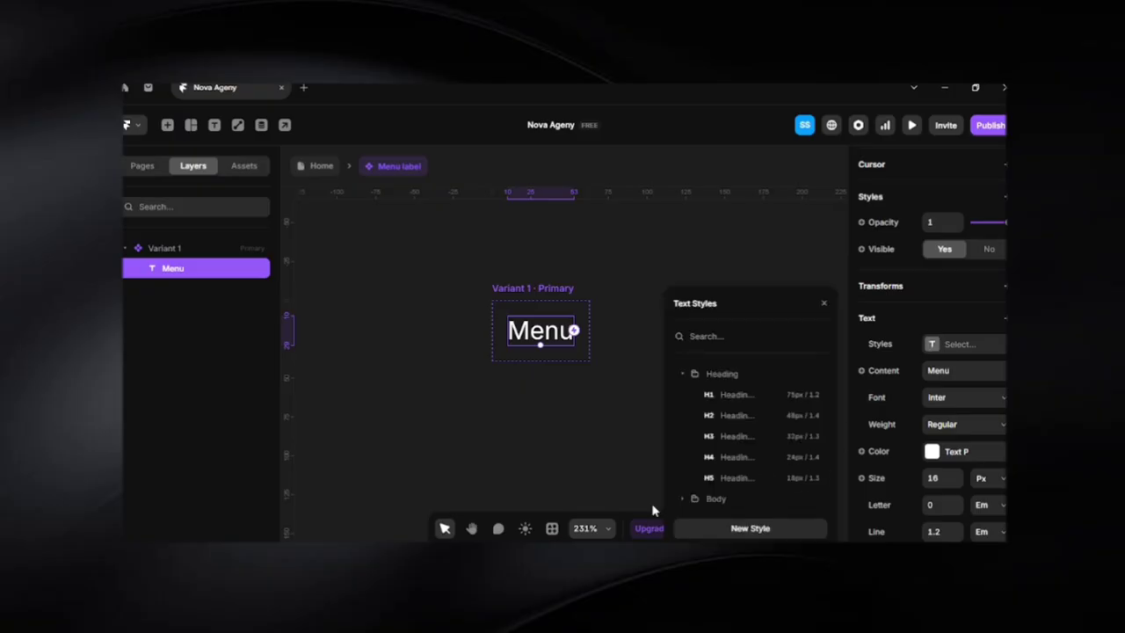
click(684, 499)
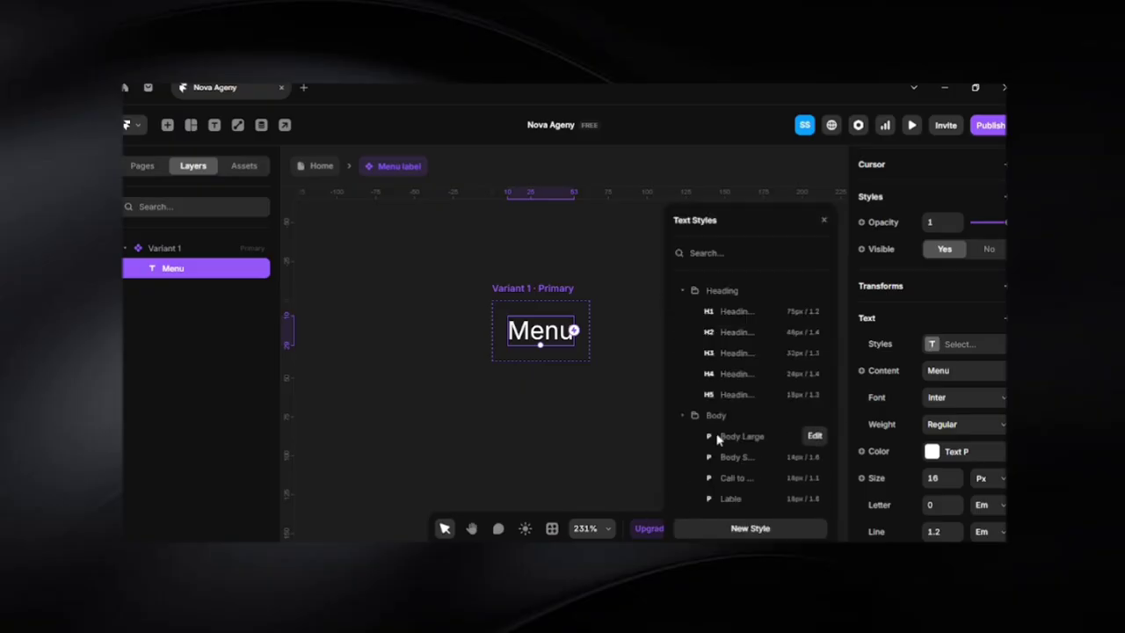
click(739, 499)
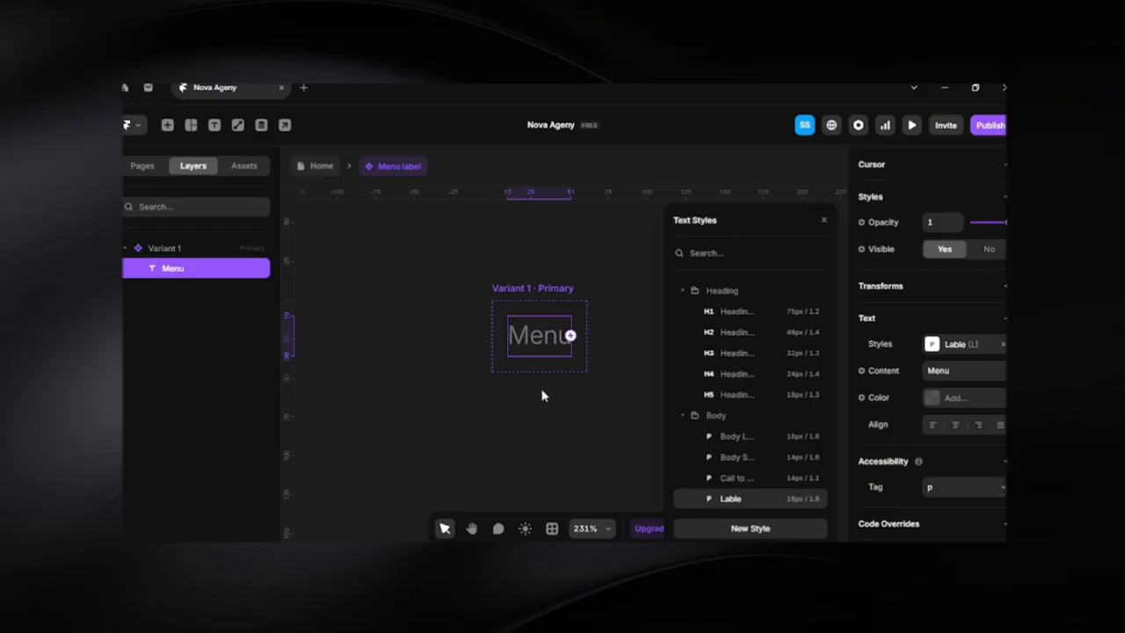
Edit the Lable style's large breakpoint: set line height to 1.1, paragraph spacing to 5 and size to 18 px
click(819, 501)
scroll(758, 479, down, 5)
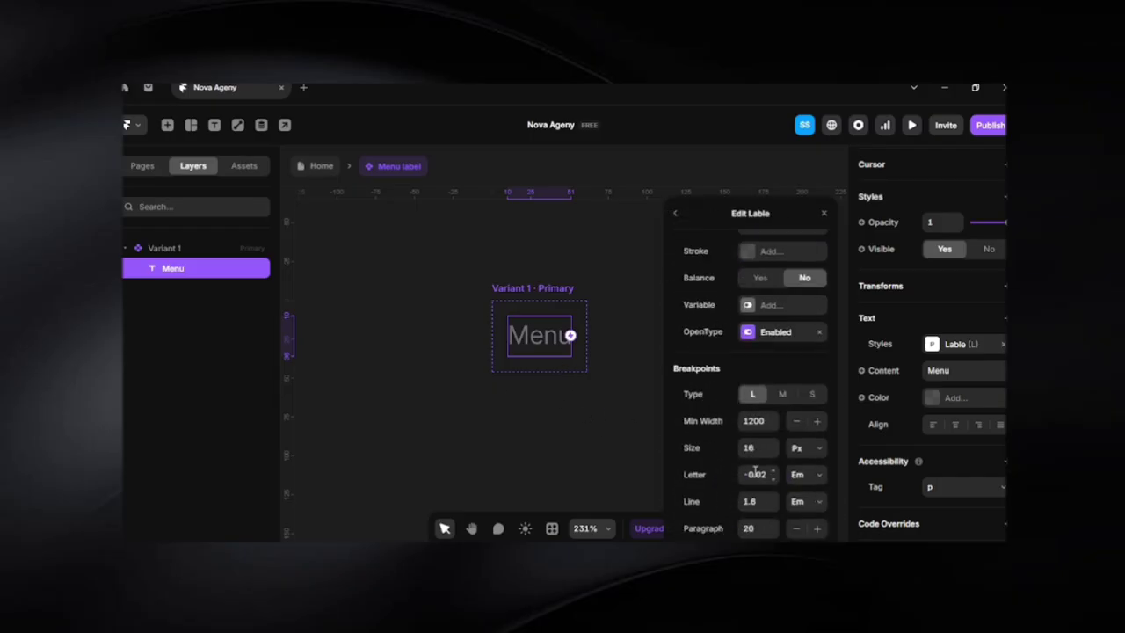
click(758, 500)
text(1.1)
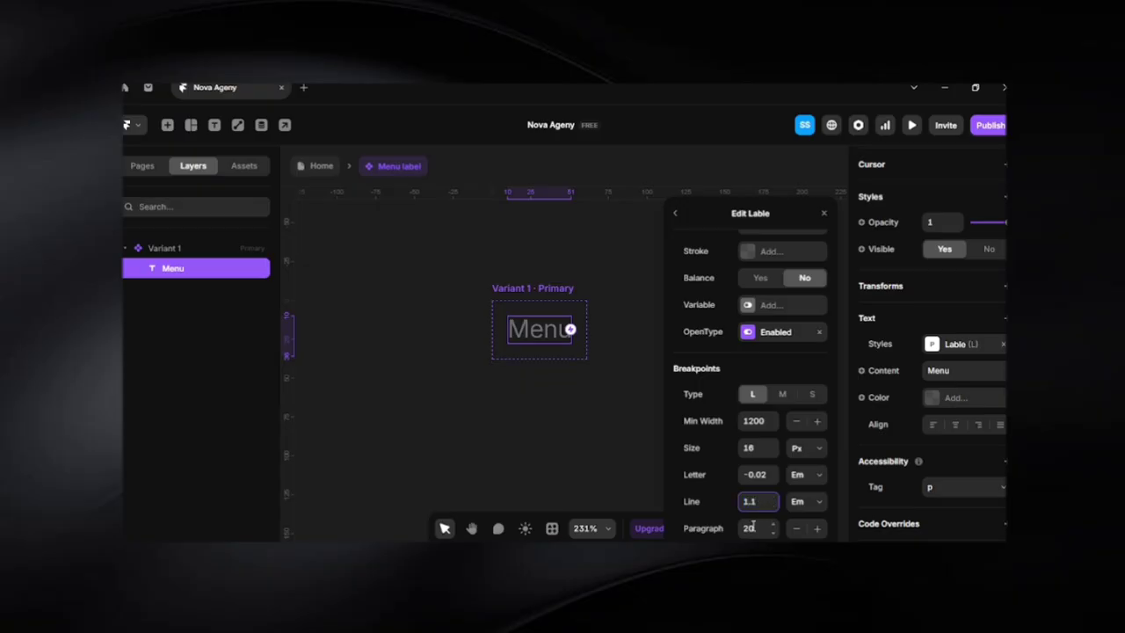
click(752, 527)
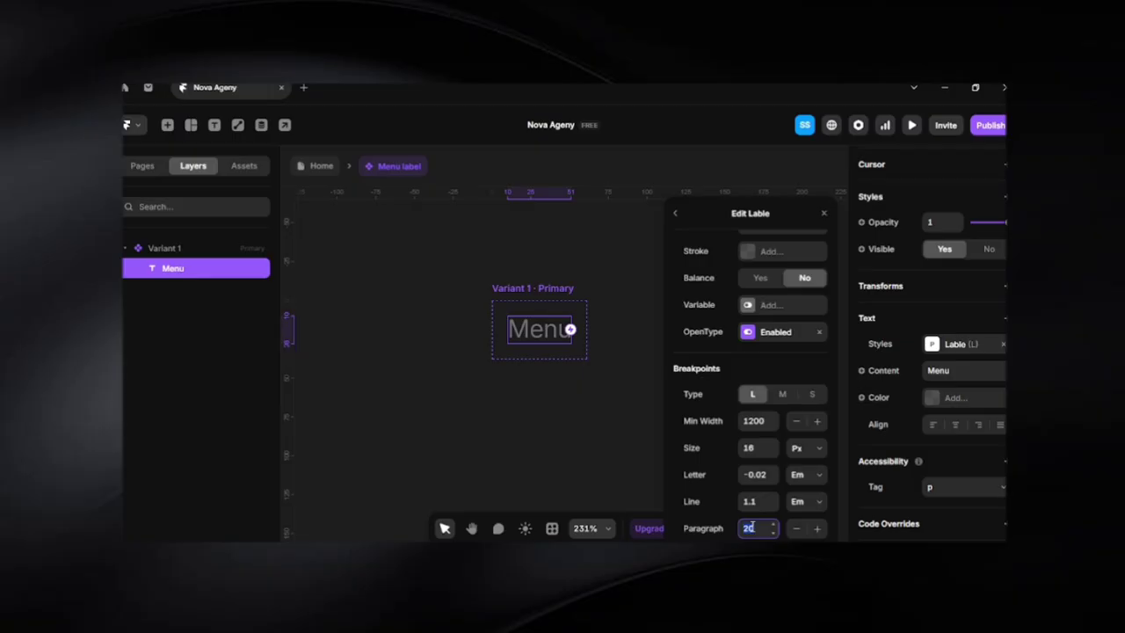
text(5)
click(752, 443)
key(Up)
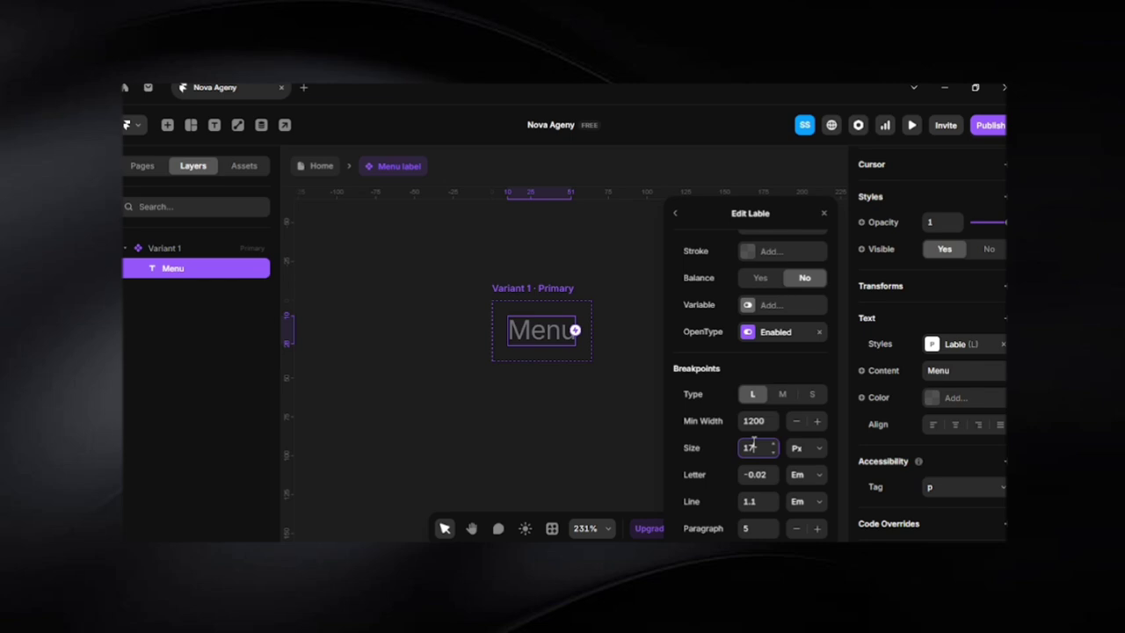
key(Up)
Set the Lable text style's size to 16 px for the small breakpoint and finish editing the style
click(782, 395)
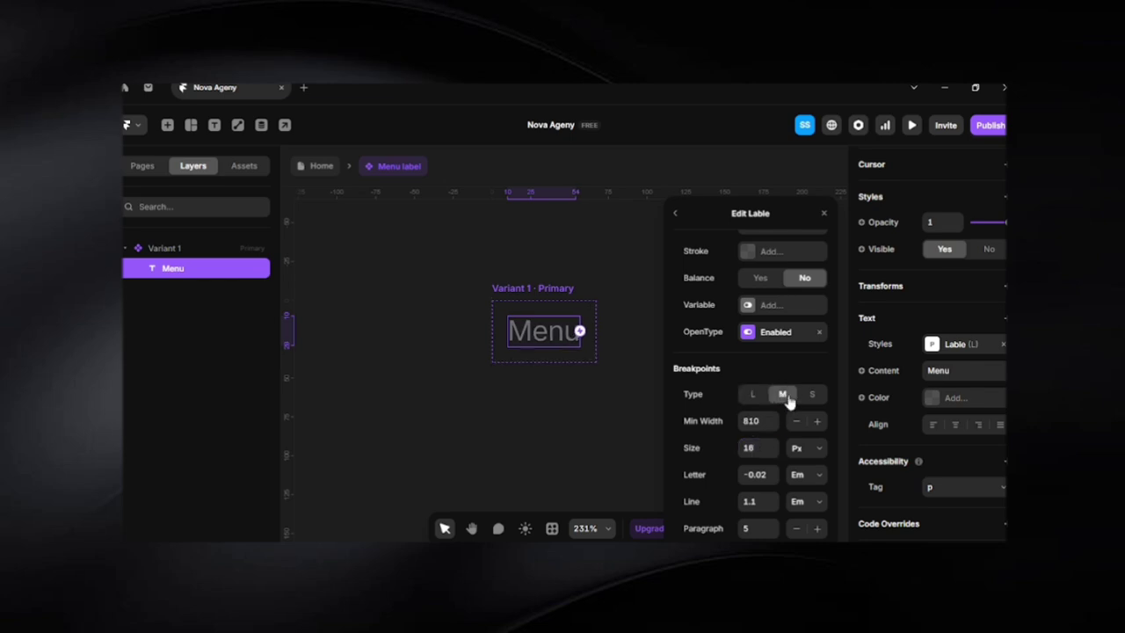
click(812, 395)
click(760, 446)
key(Up)
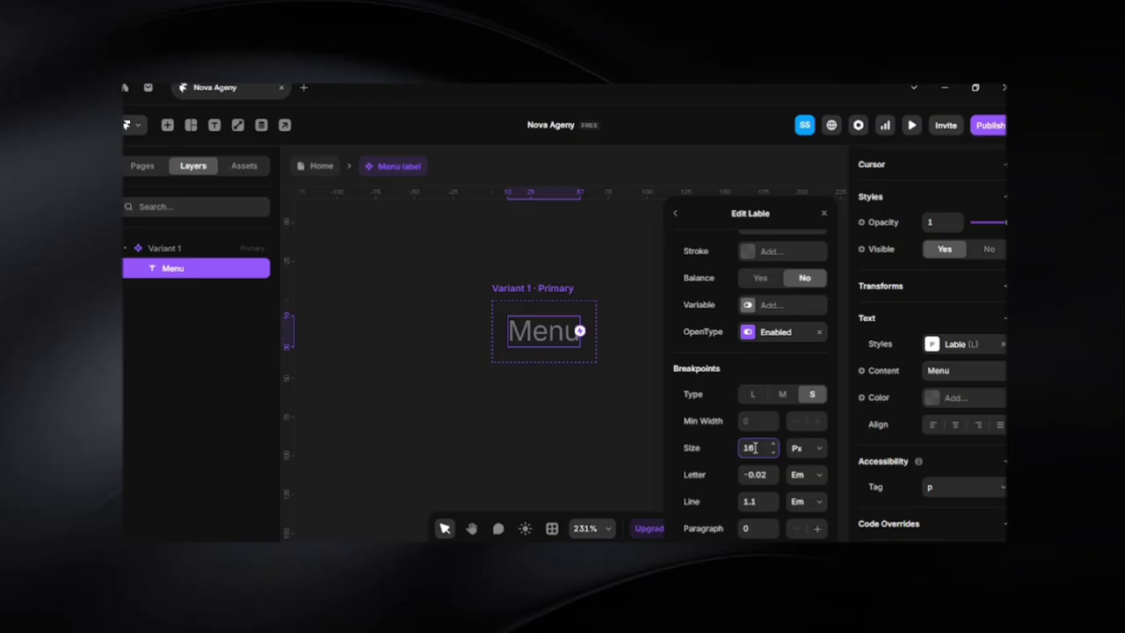
click(558, 445)
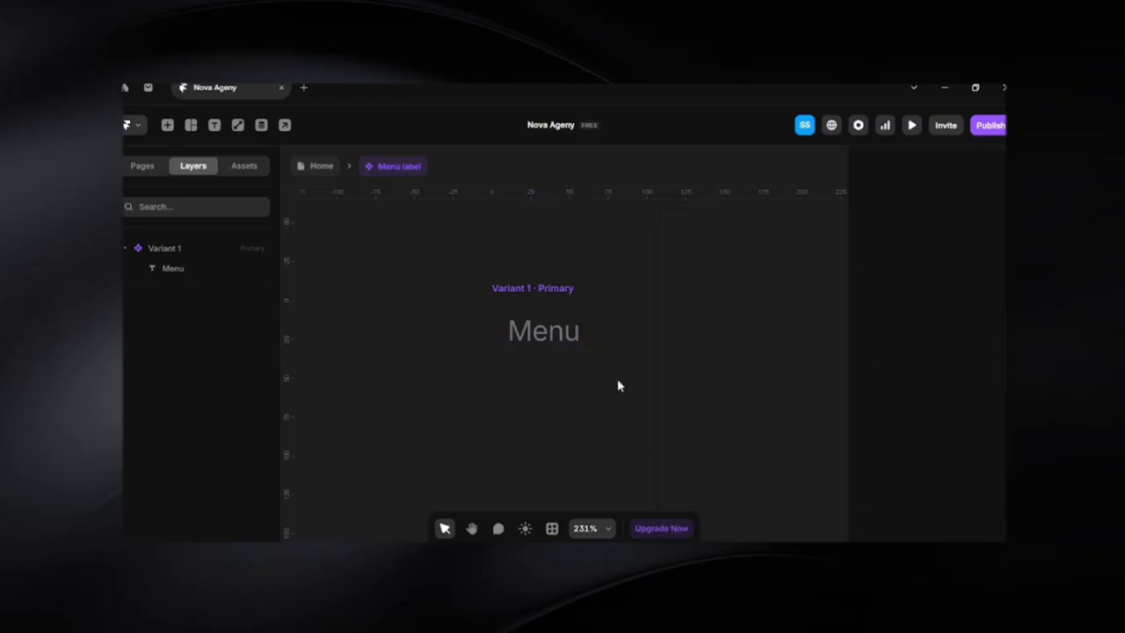
Change the Menu text's color to the Text Secondary color style
click(542, 342)
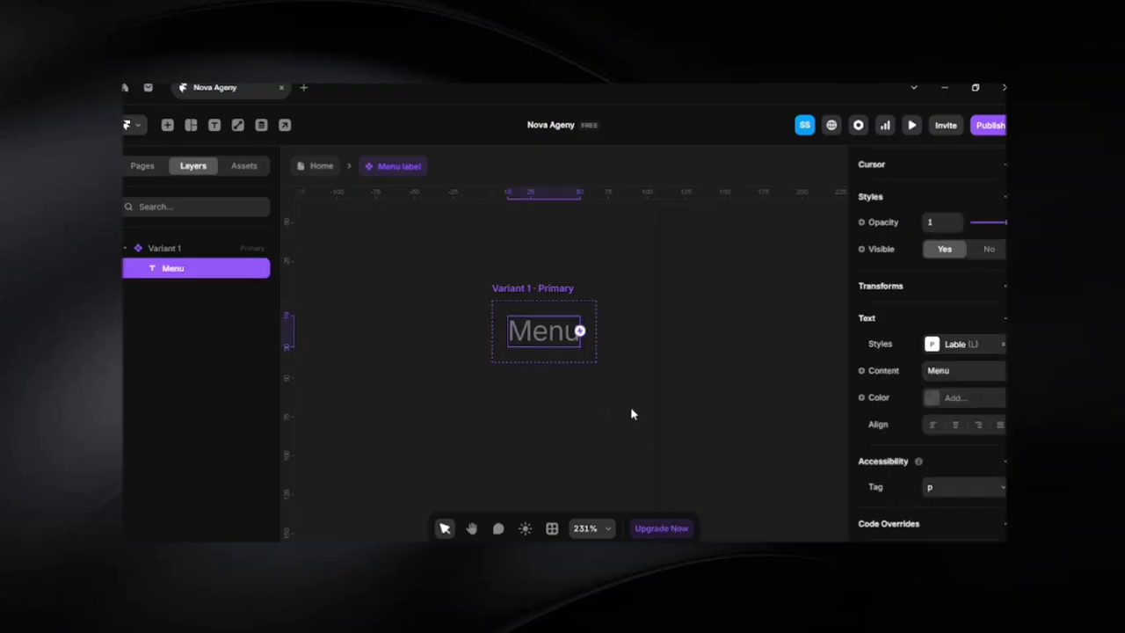
click(933, 397)
scroll(742, 449, down, 3)
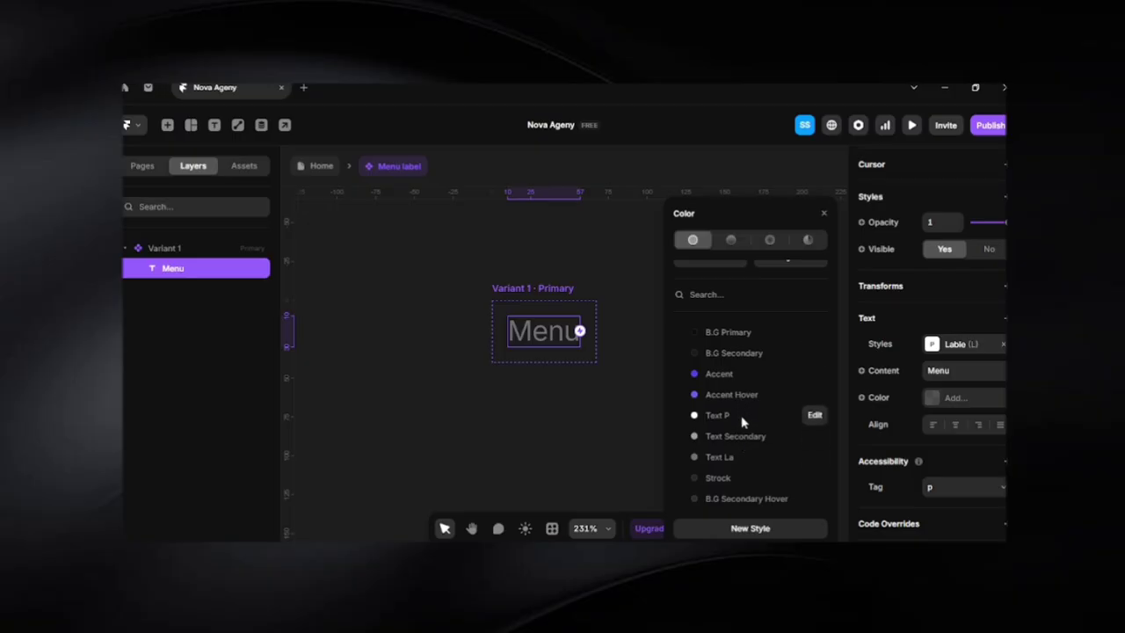
click(744, 436)
click(524, 403)
click(505, 290)
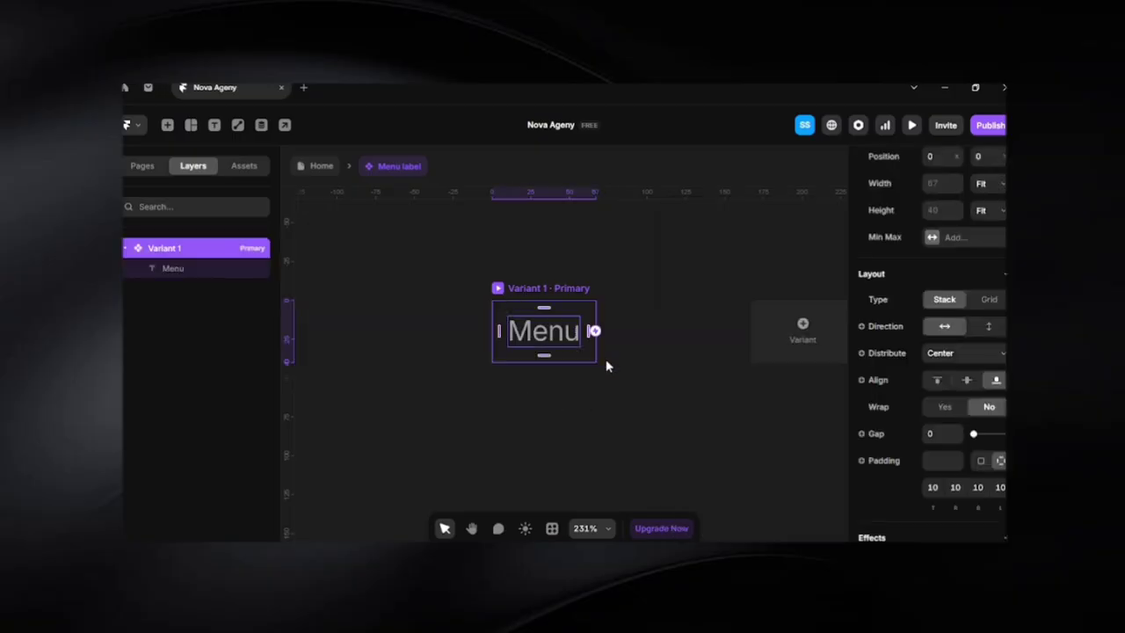
click(560, 406)
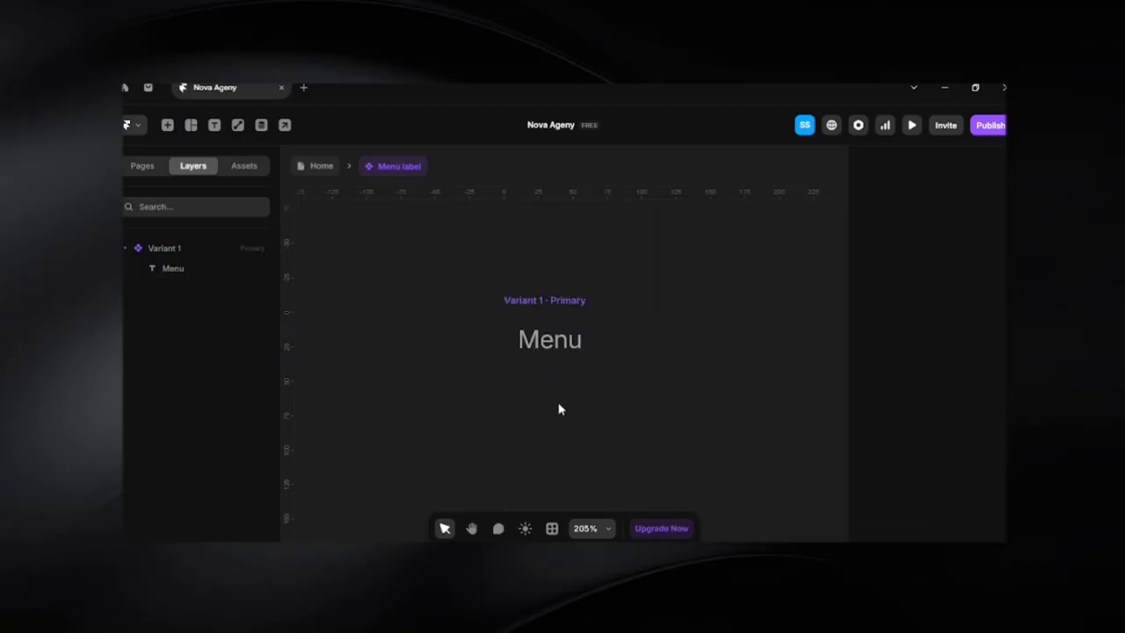
drag(559, 407, 567, 349)
scroll(542, 322, up, 3)
scroll(542, 322, up, 3)
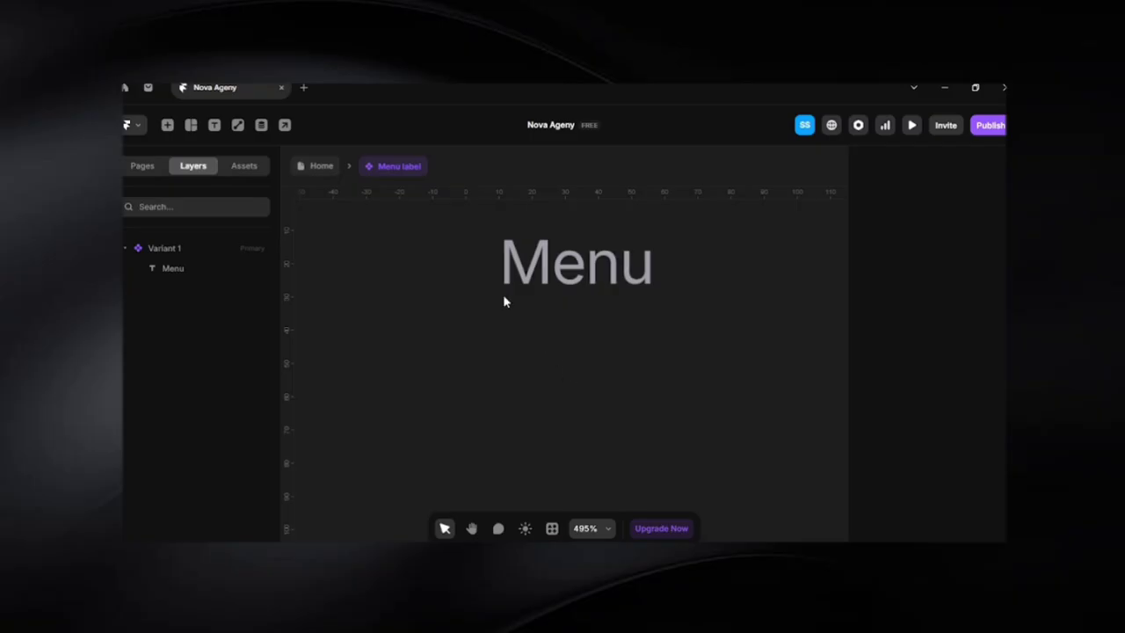
click(482, 256)
scroll(565, 406, up, 3)
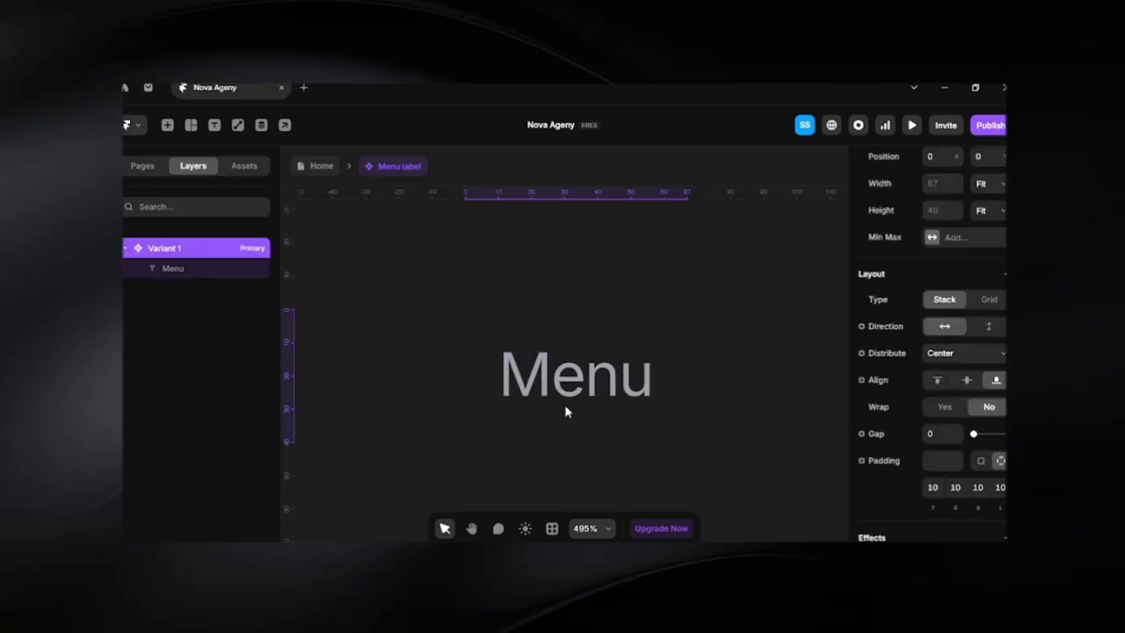
click(725, 413)
scroll(725, 414, down, 3)
drag(725, 414, 663, 308)
scroll(528, 338, down, 3)
scroll(531, 338, down, 2)
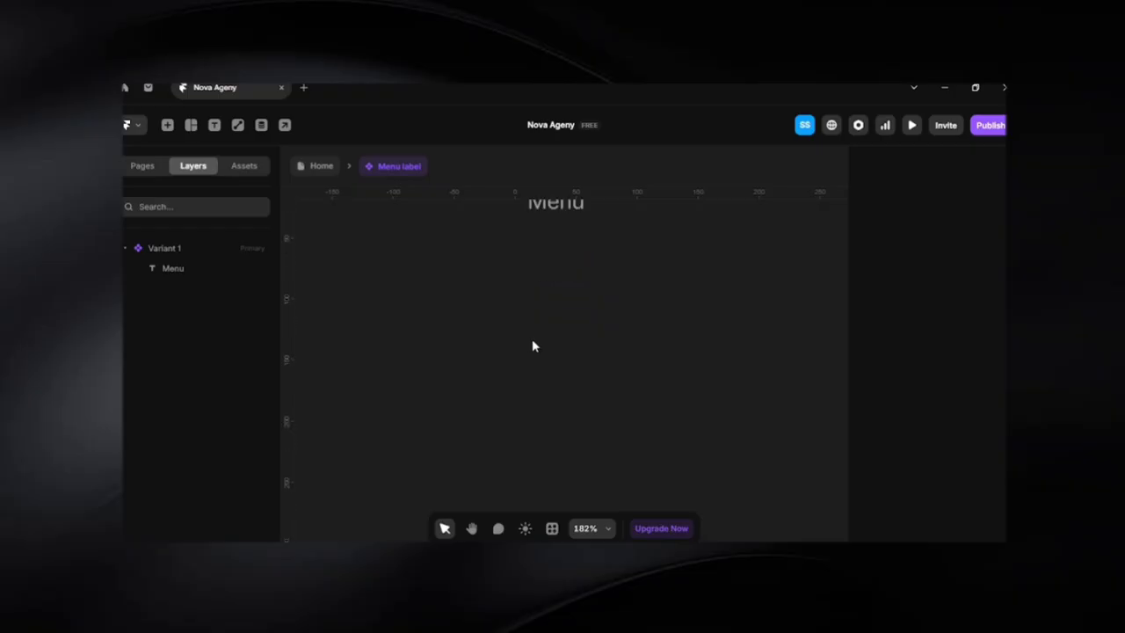
scroll(572, 452, down, 2)
click(554, 251)
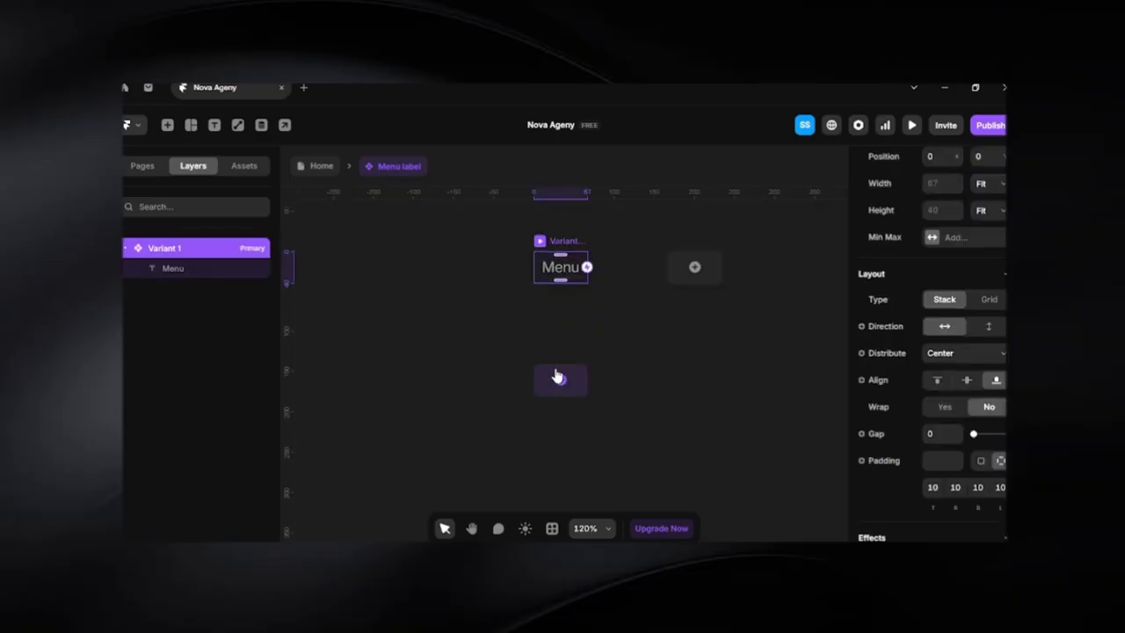
click(580, 307)
scroll(553, 261, up, 7)
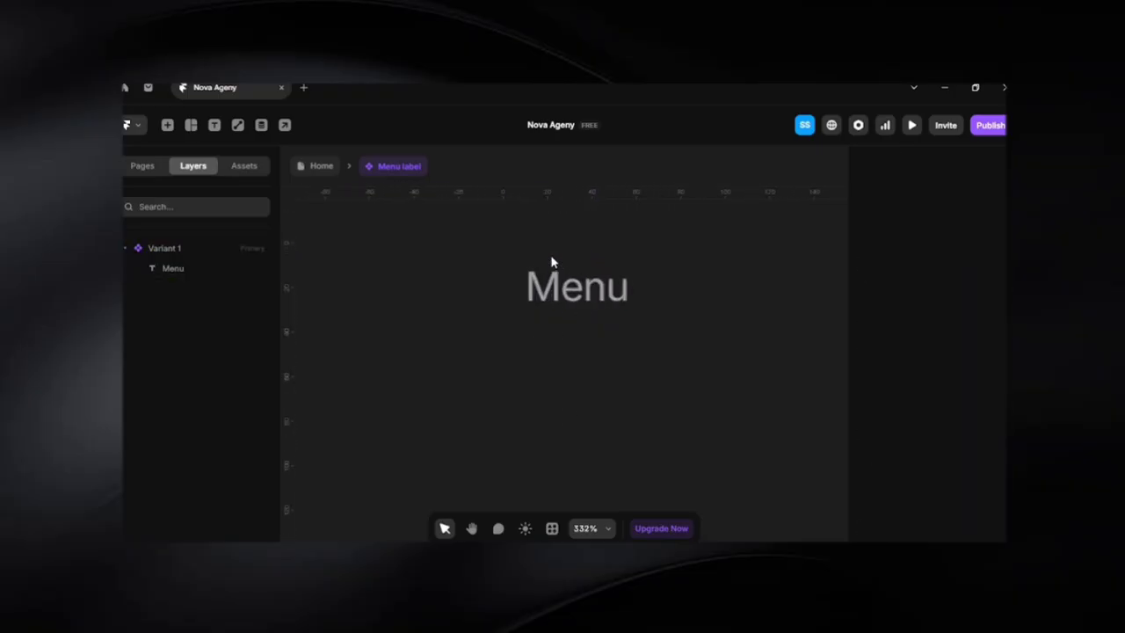
scroll(645, 283, up, 3)
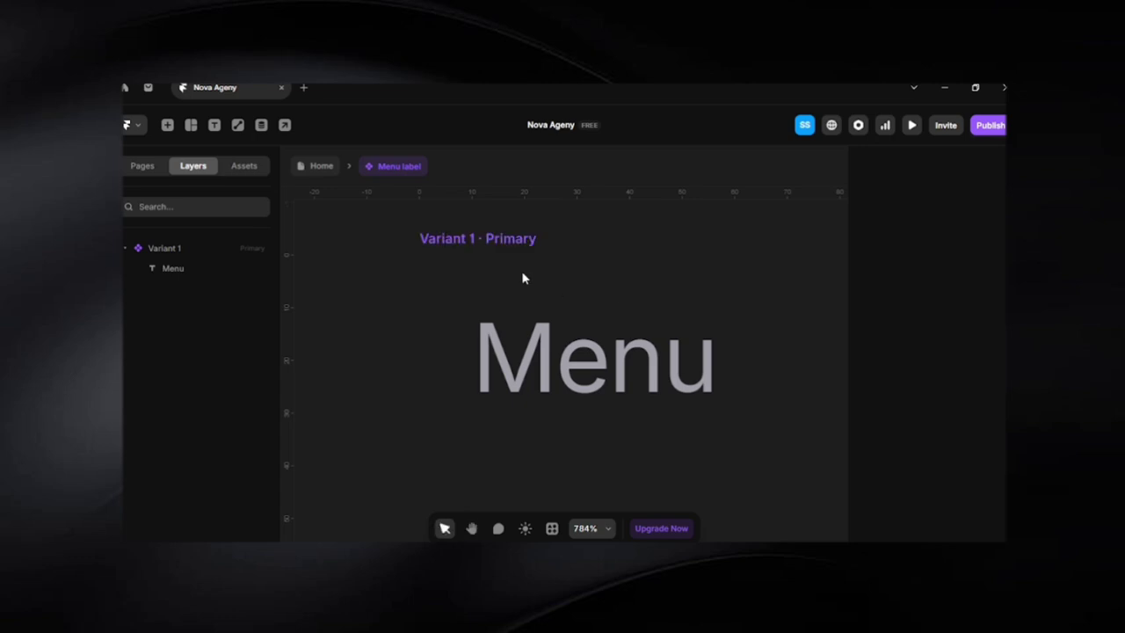
Draw a thin horizontal frame about 47 wide and 1 high under the Menu text inside Variant 1
click(522, 276)
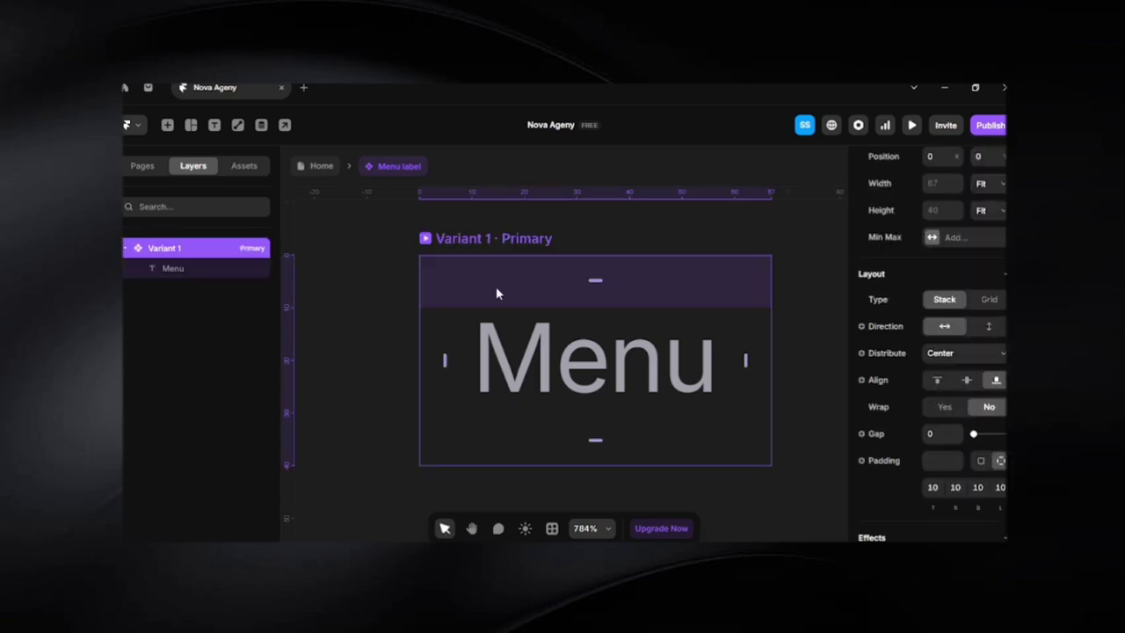
key(f)
drag(471, 409, 719, 411)
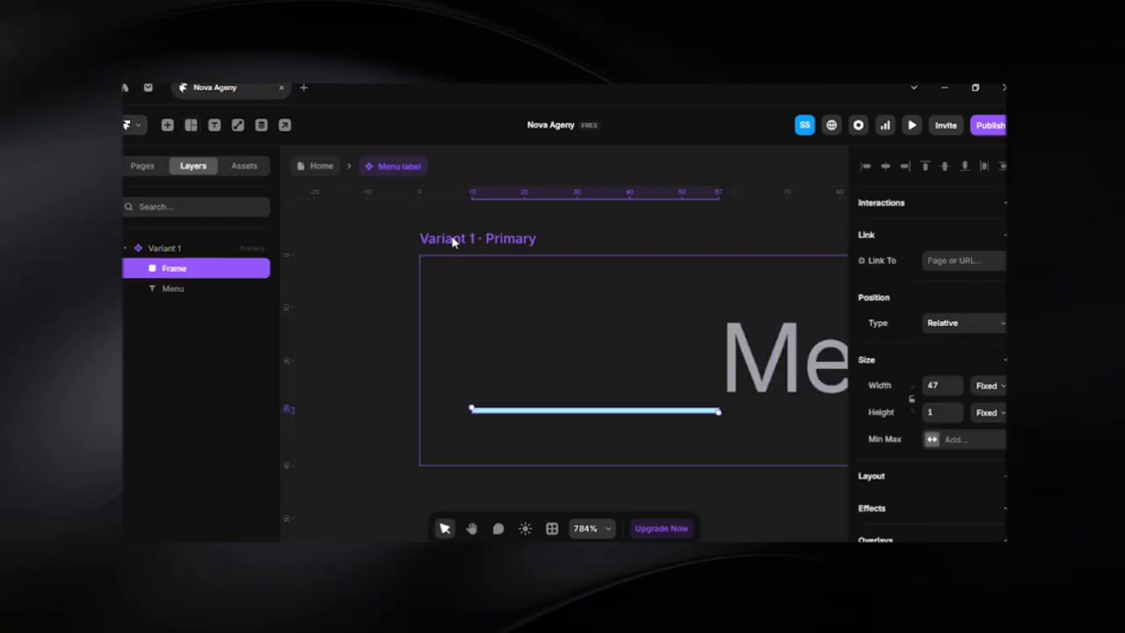
scroll(453, 242, down, 5)
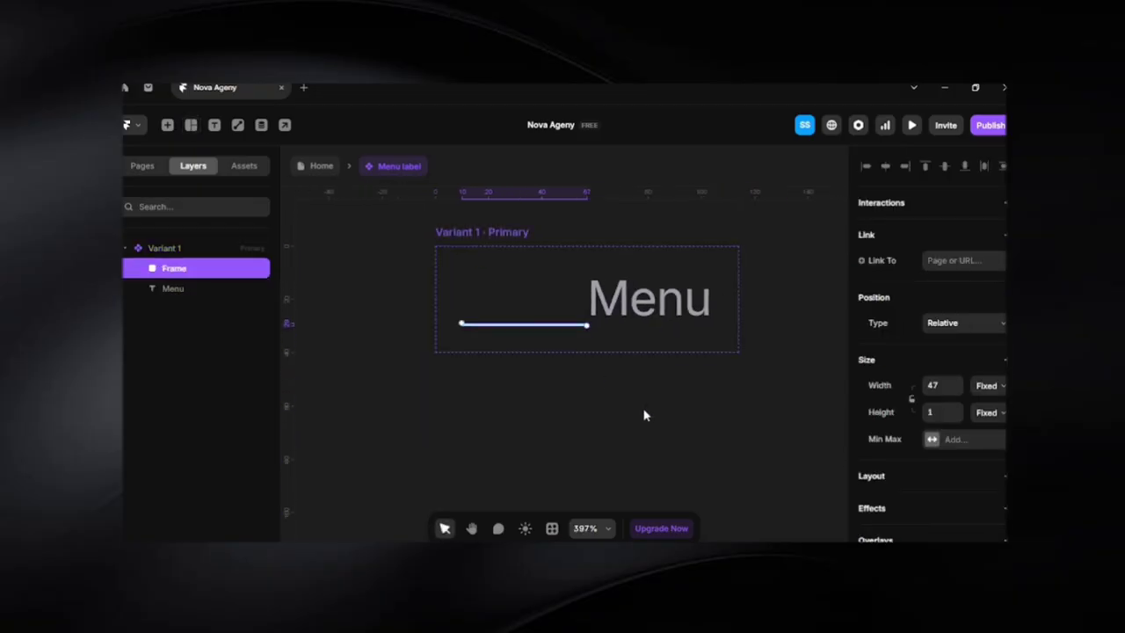
Switch Variant 1's stack direction to vertical and reorder the thin frame so it sits below the Menu text
click(644, 414)
click(488, 236)
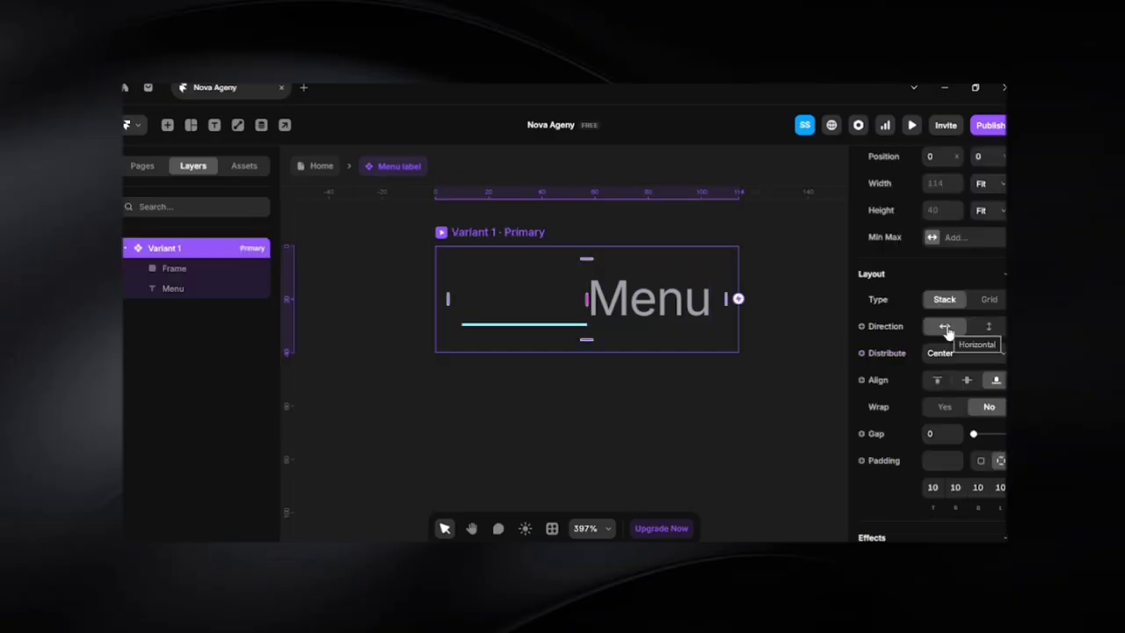
click(997, 328)
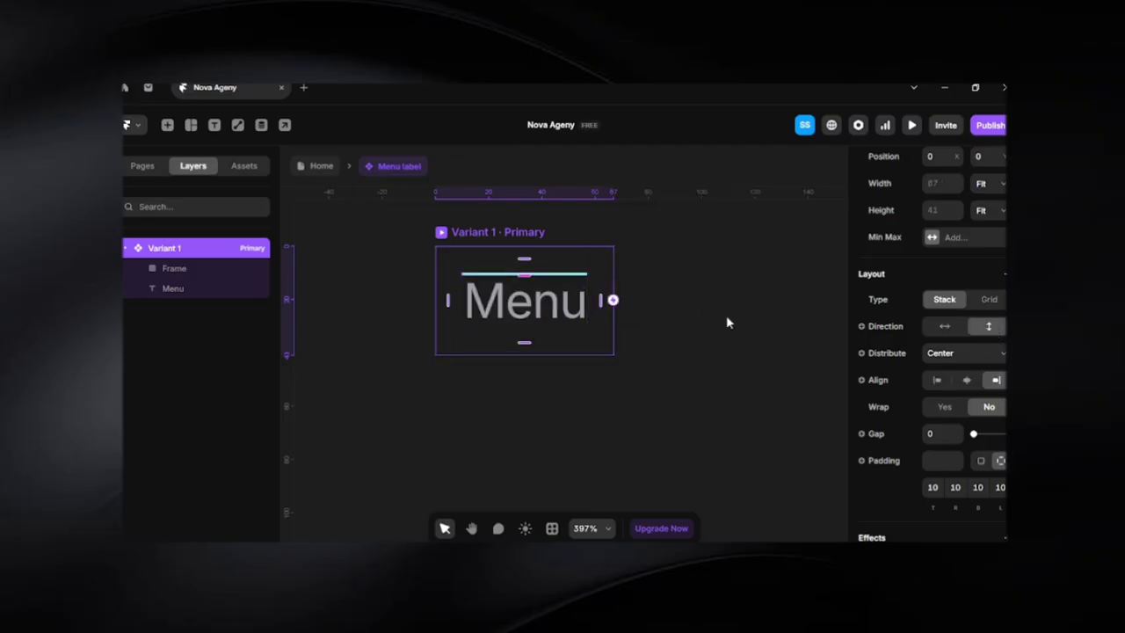
click(584, 274)
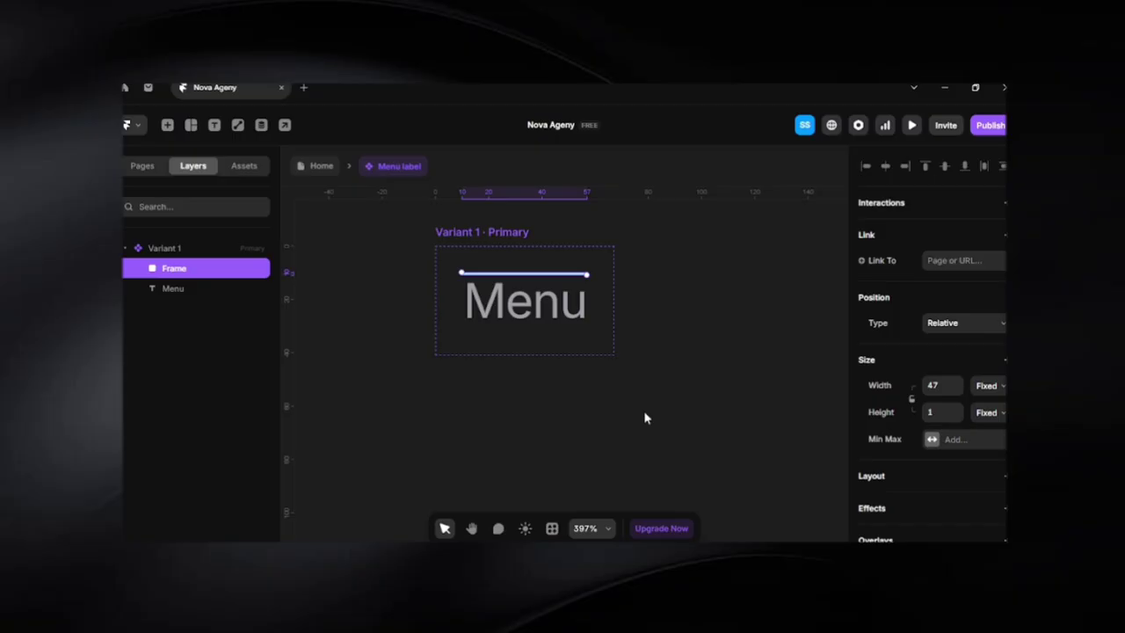
key(ctrl+bracketleft)
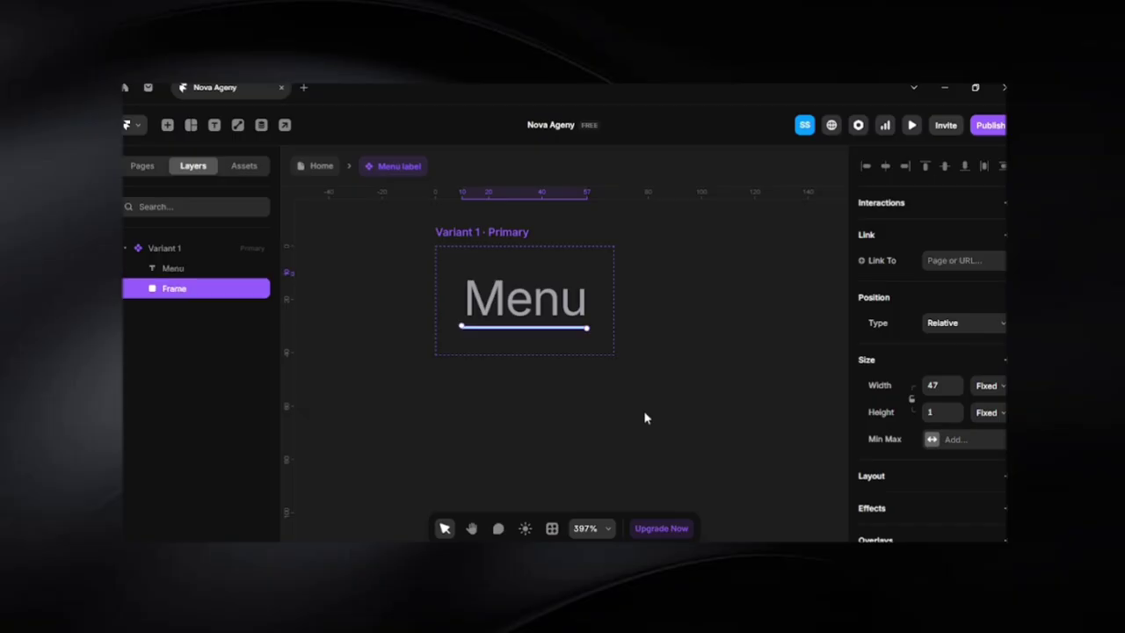
Round the underline frame's corners with a radius of 179
click(939, 413)
scroll(936, 417, down, 5)
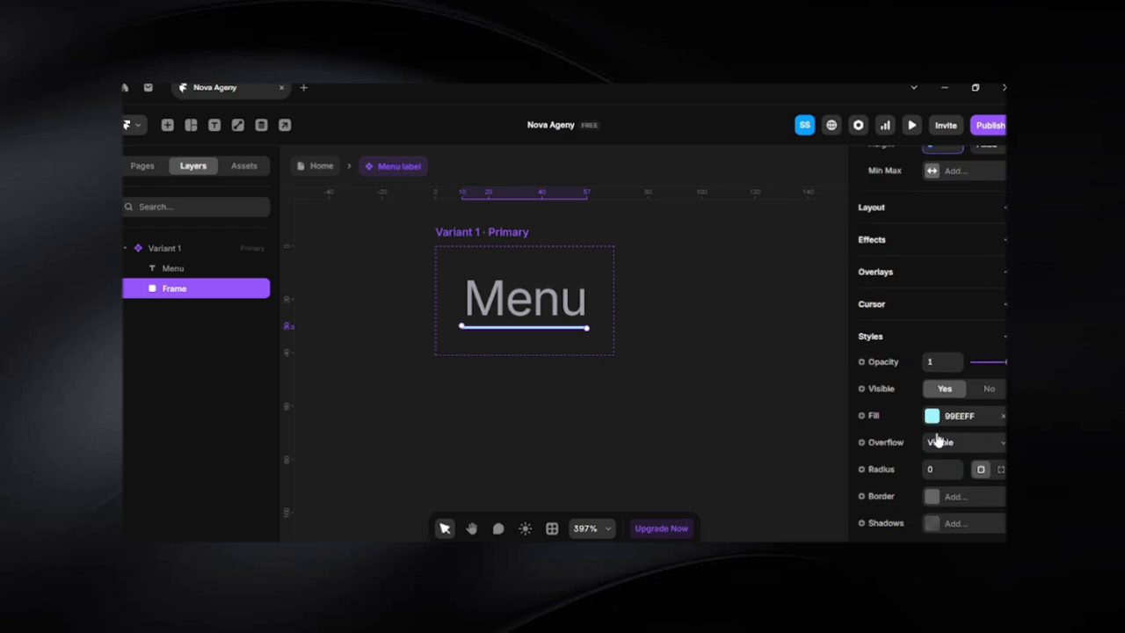
scroll(938, 435, down, 1)
drag(958, 400, 943, 288)
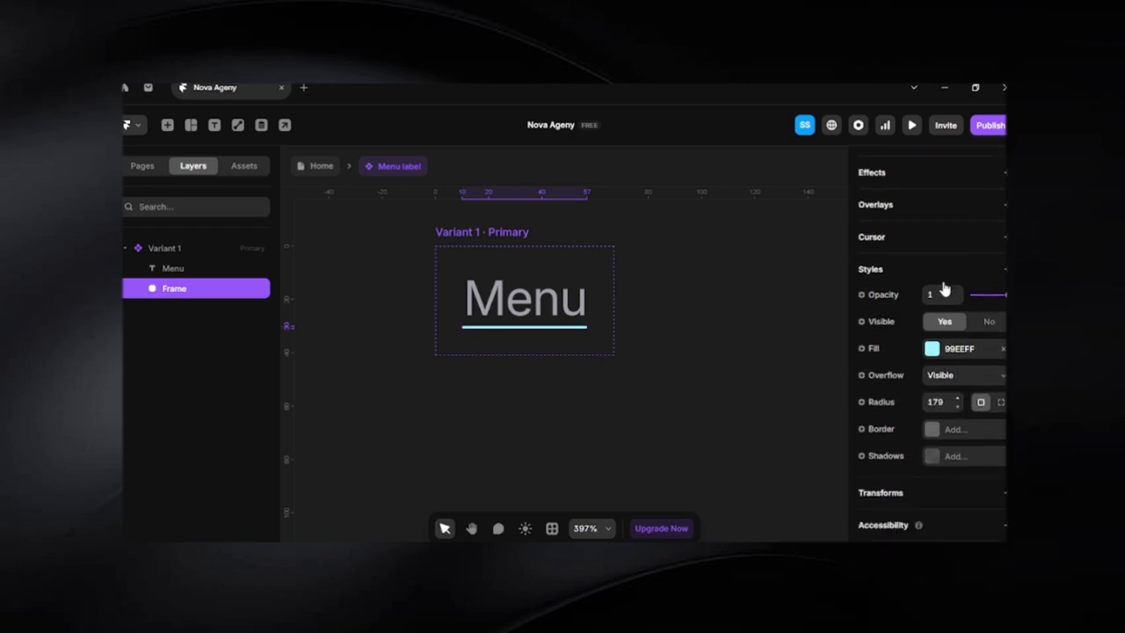
Fill the underline frame with the Strock color style and set its opacity to 0
click(933, 350)
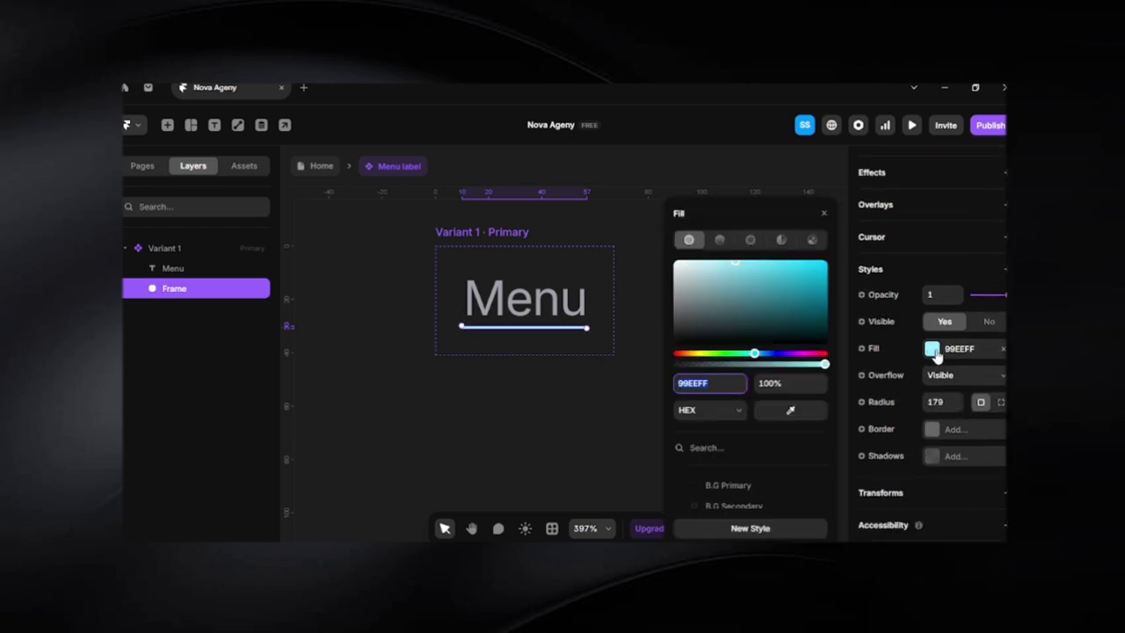
scroll(712, 440, down, 3)
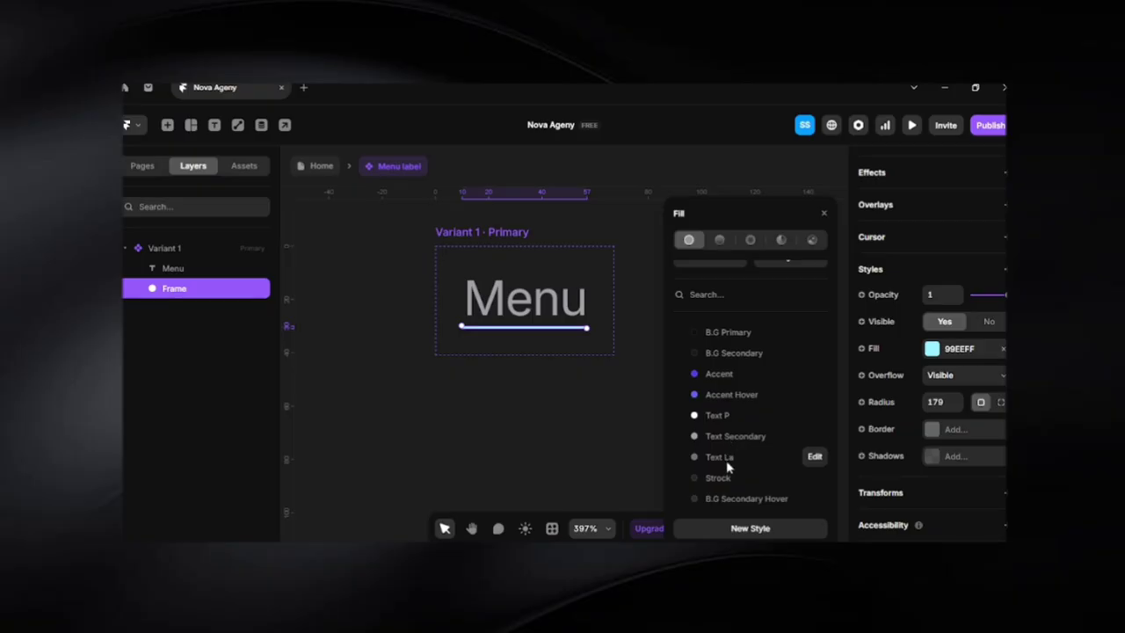
click(721, 479)
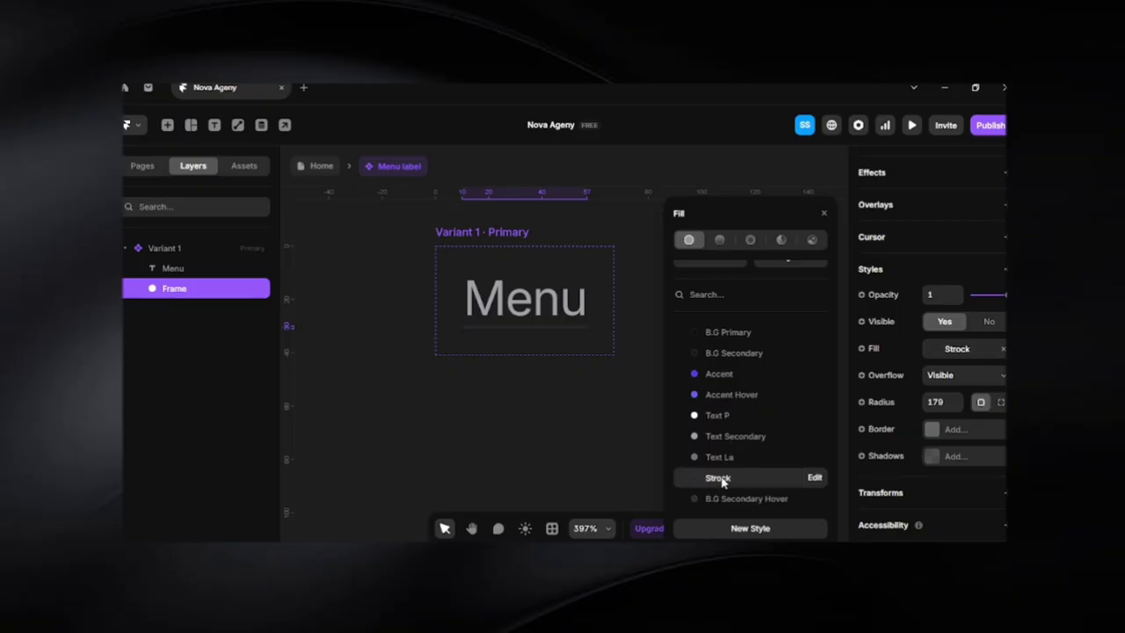
click(823, 213)
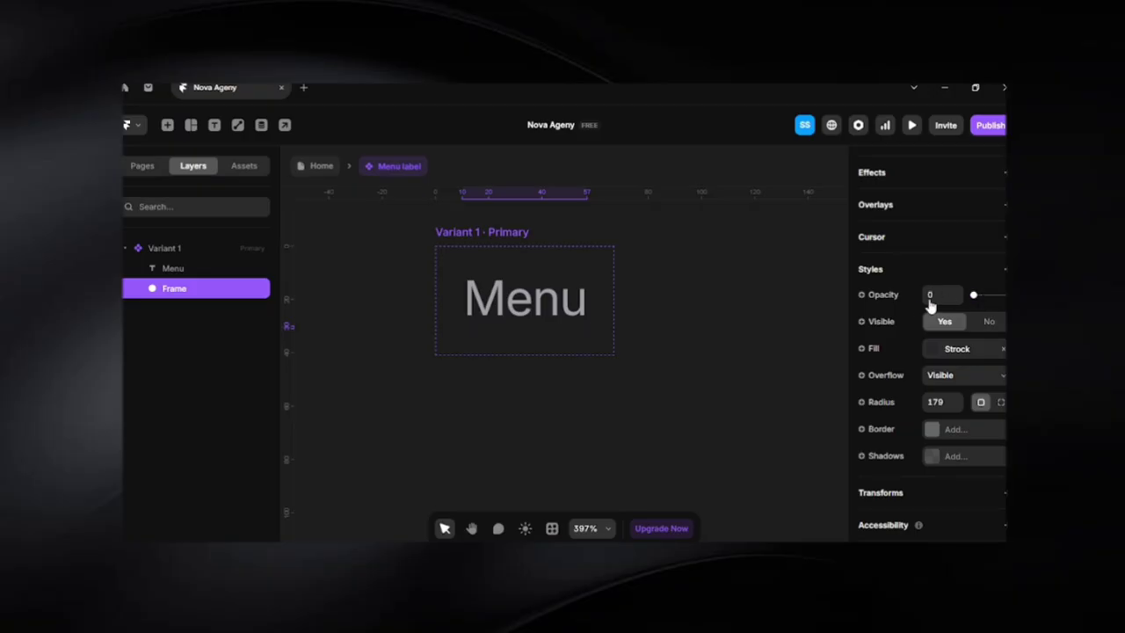
click(488, 239)
scroll(566, 475, down, 2)
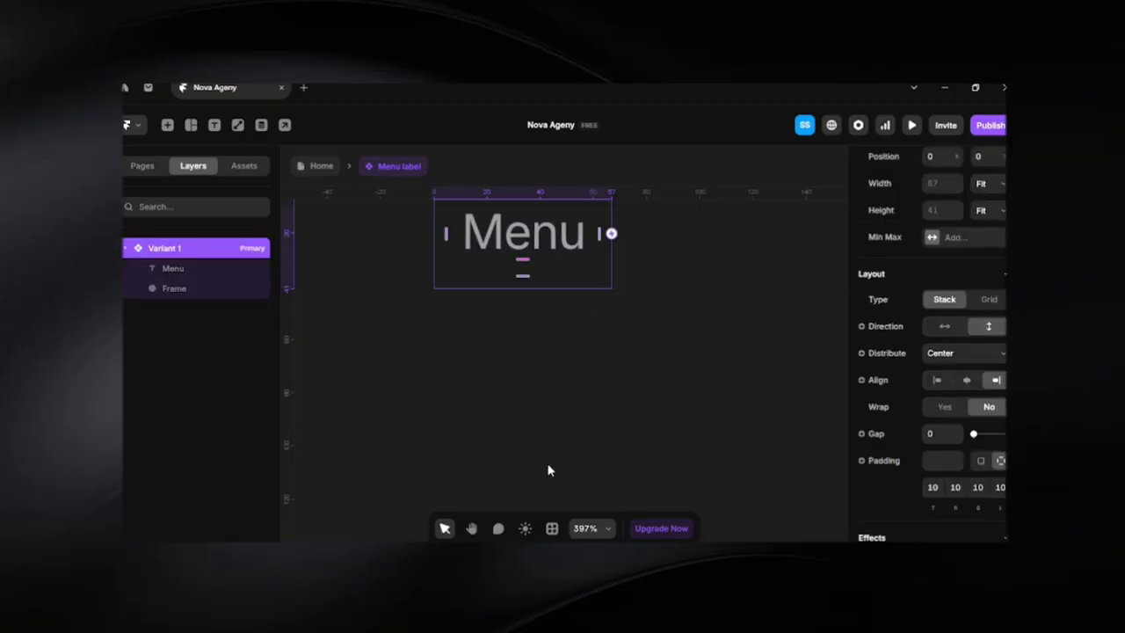
scroll(538, 467, down, 2)
click(526, 486)
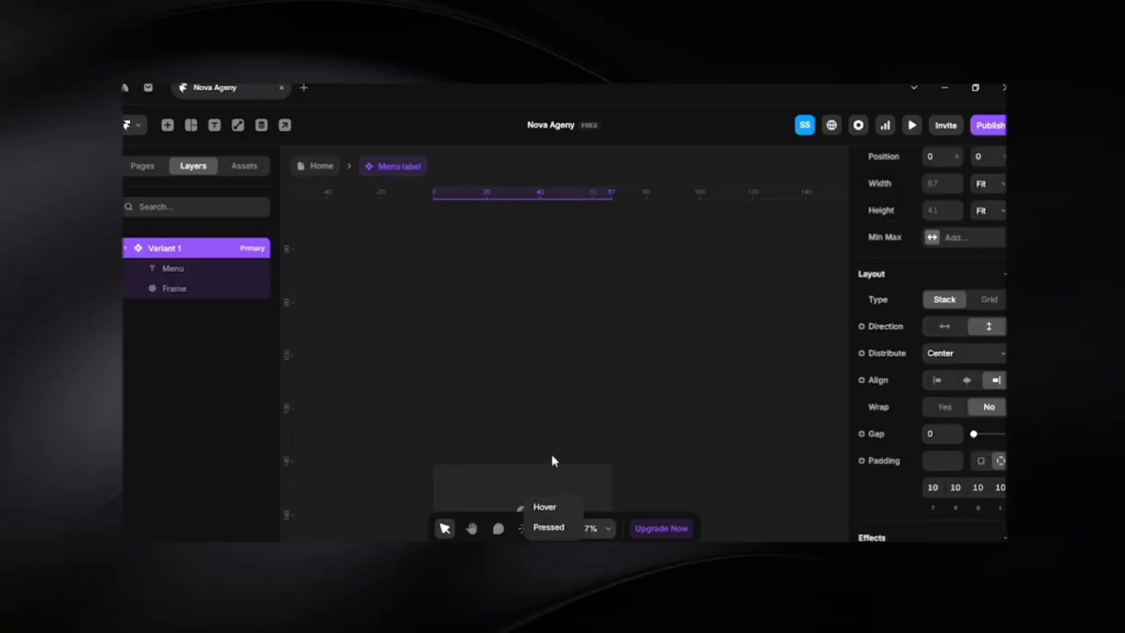
click(548, 507)
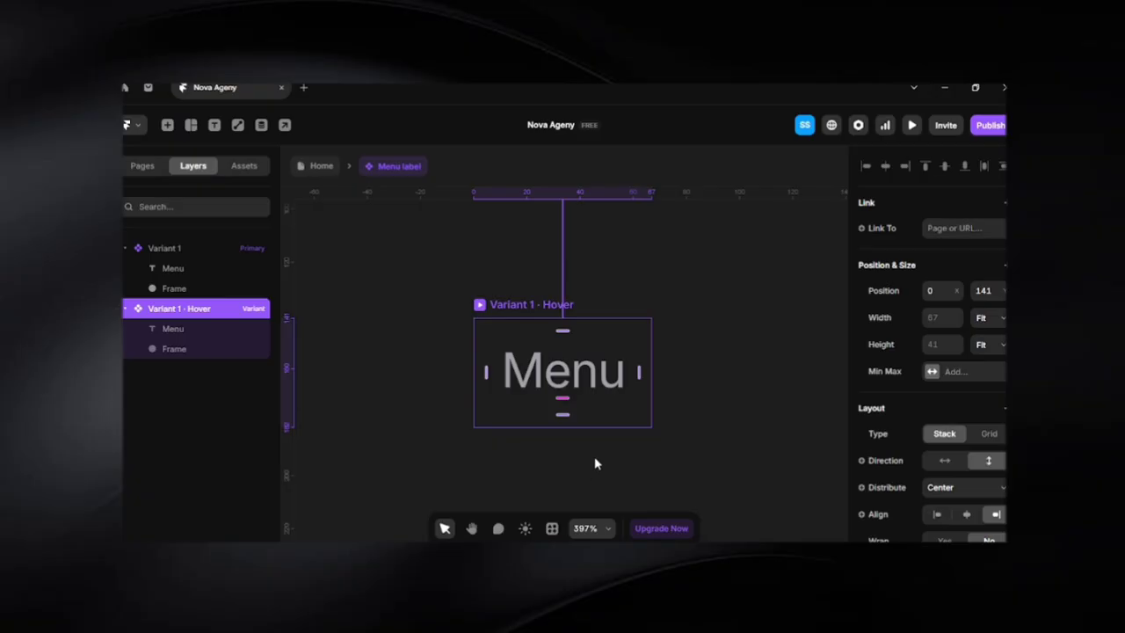
key(ctrl+z)
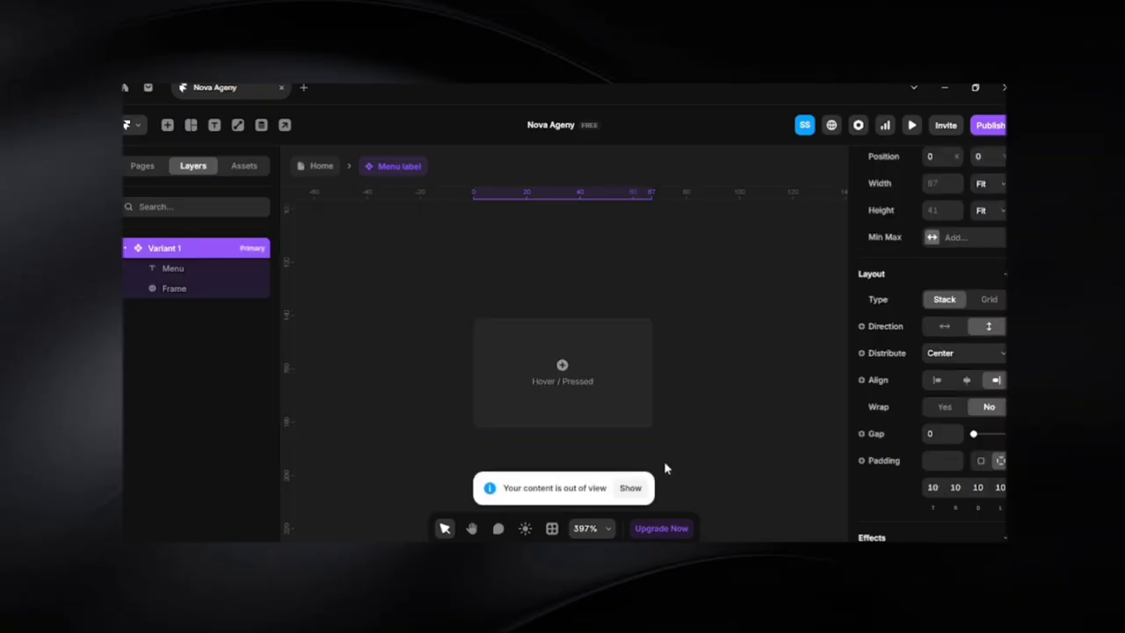
Add a Hover state variant below Variant 1 of the Menu label component
scroll(669, 461, down, 2)
scroll(669, 466, up, 3)
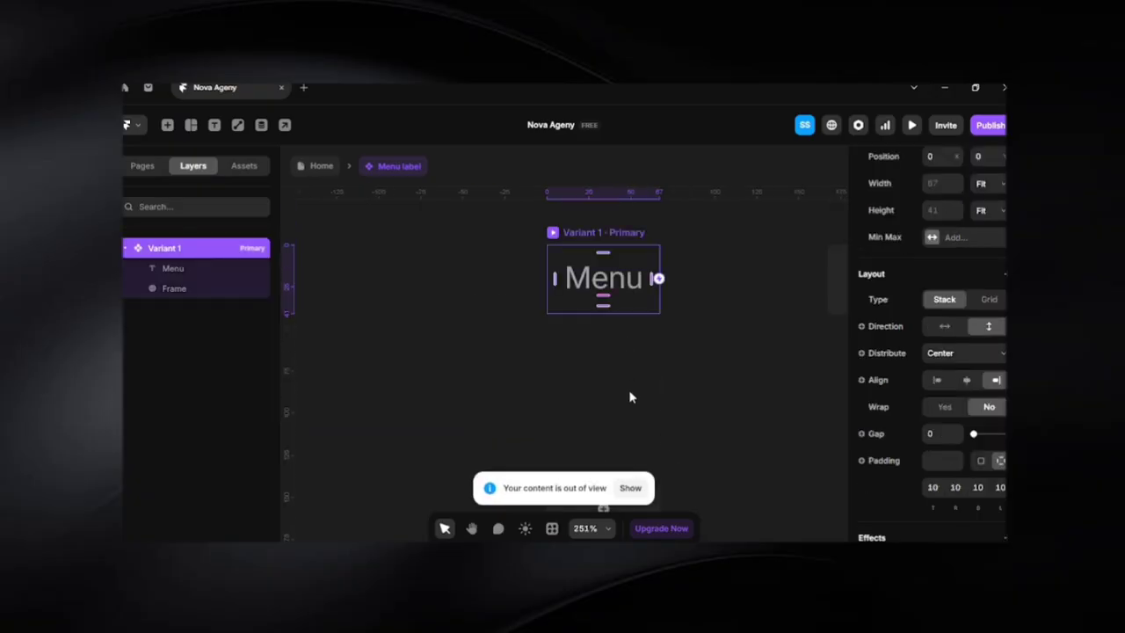
scroll(629, 392, down, 2)
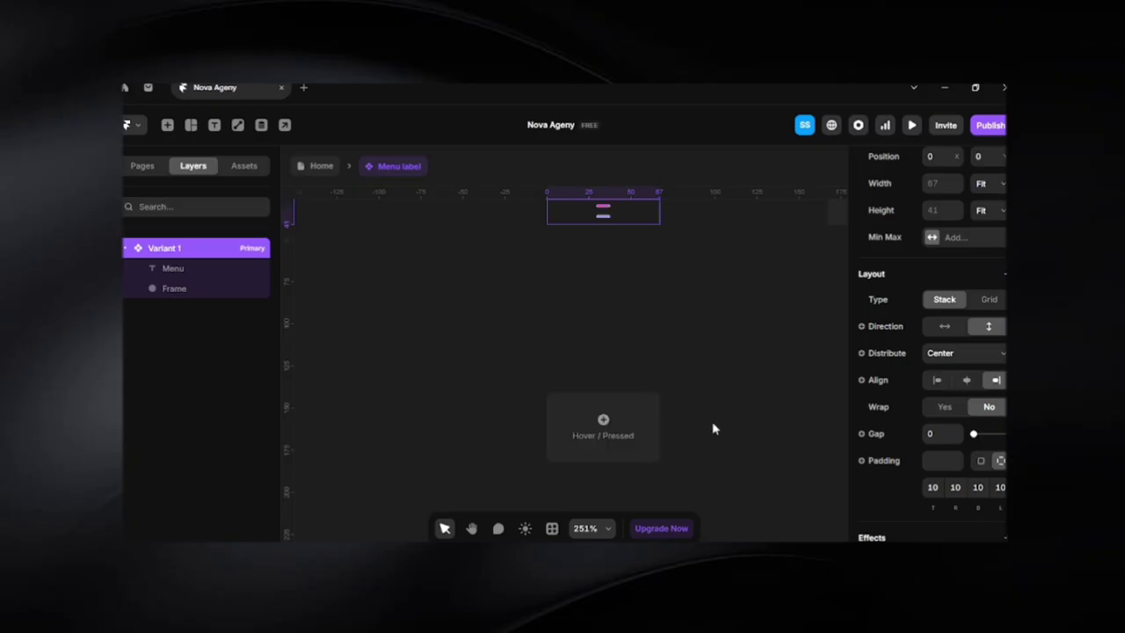
click(603, 423)
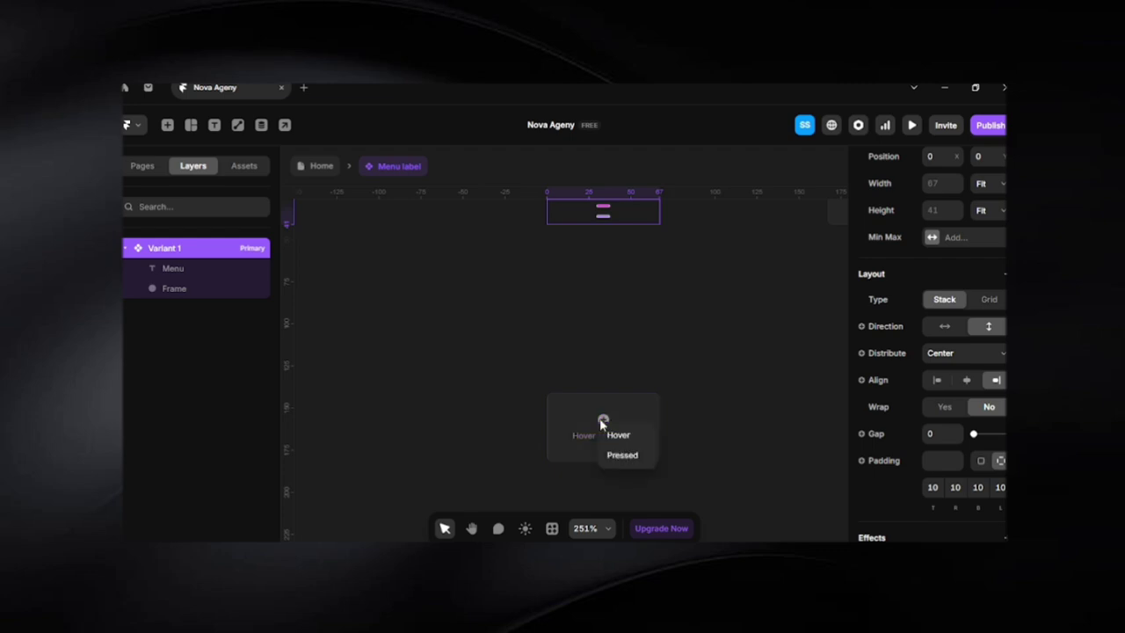
click(645, 446)
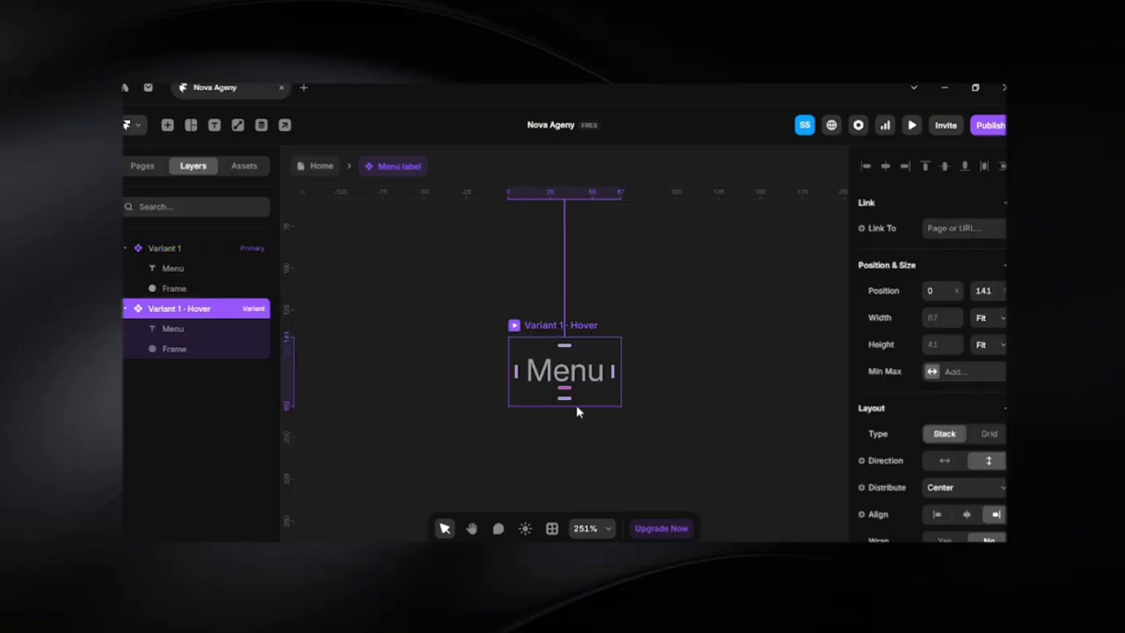
Apply the Text P color style to the Menu text in the Hover variant
click(572, 373)
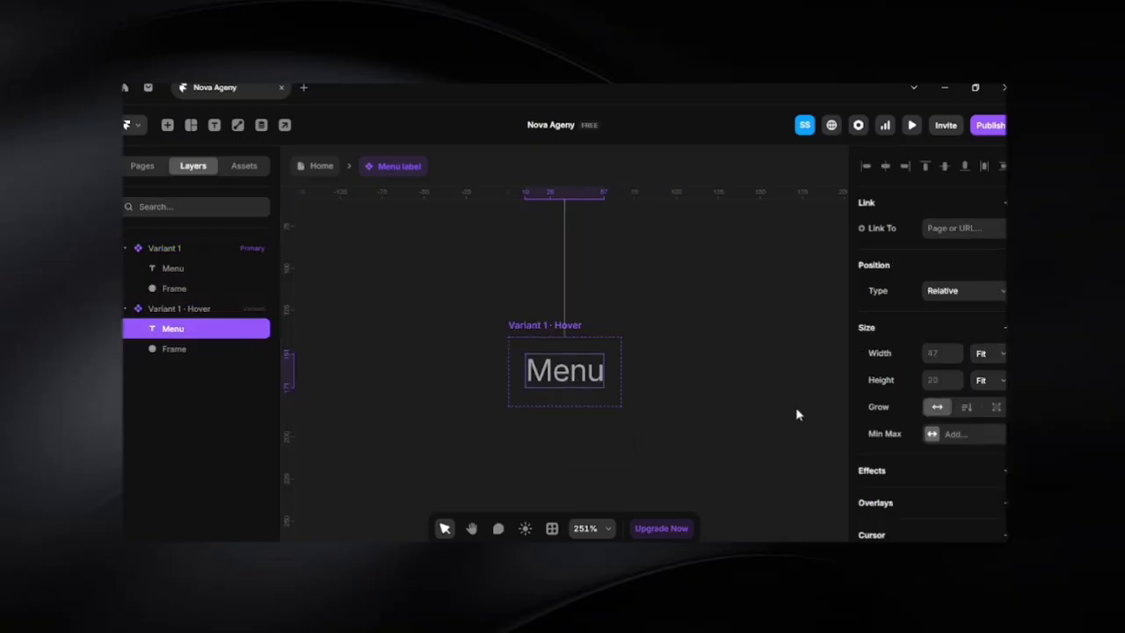
scroll(912, 447, down, 5)
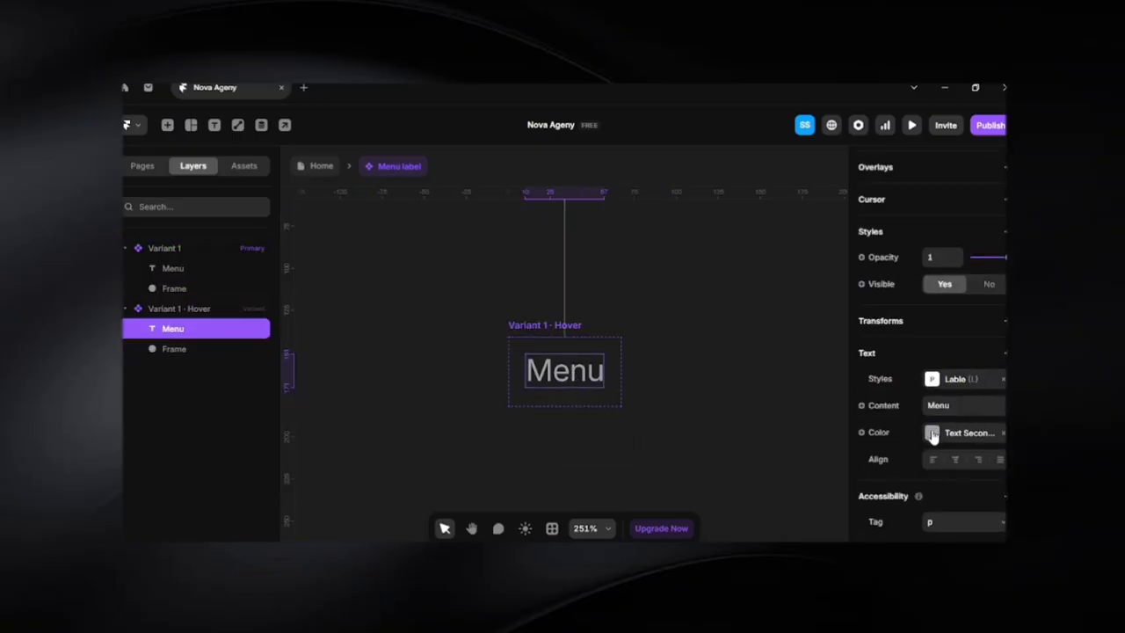
click(931, 432)
scroll(753, 466, down, 3)
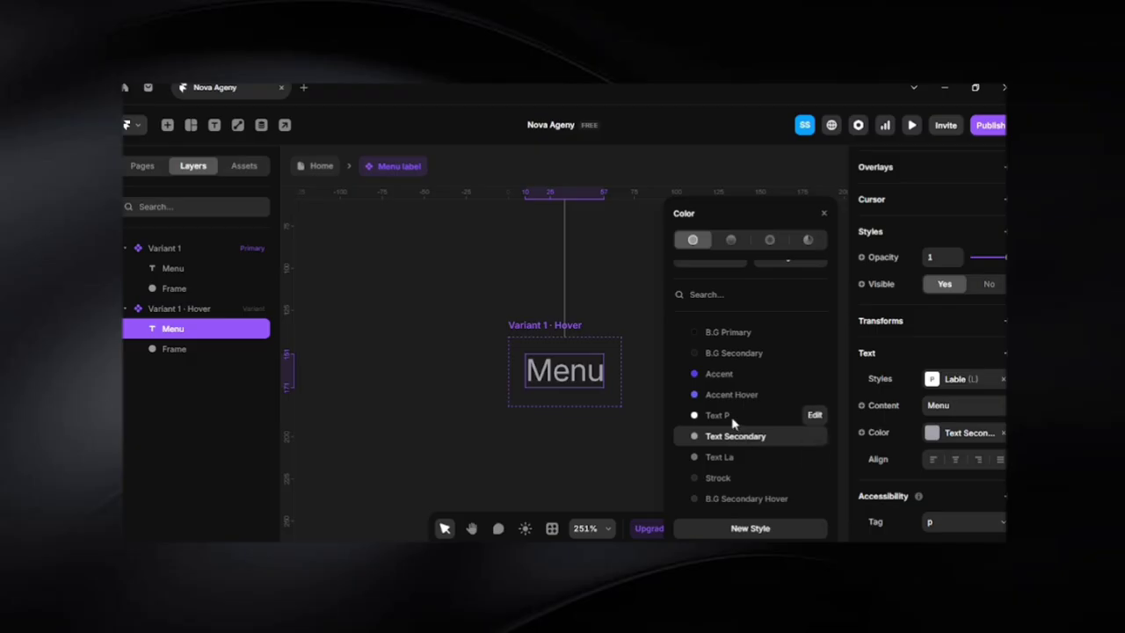
click(734, 422)
click(523, 428)
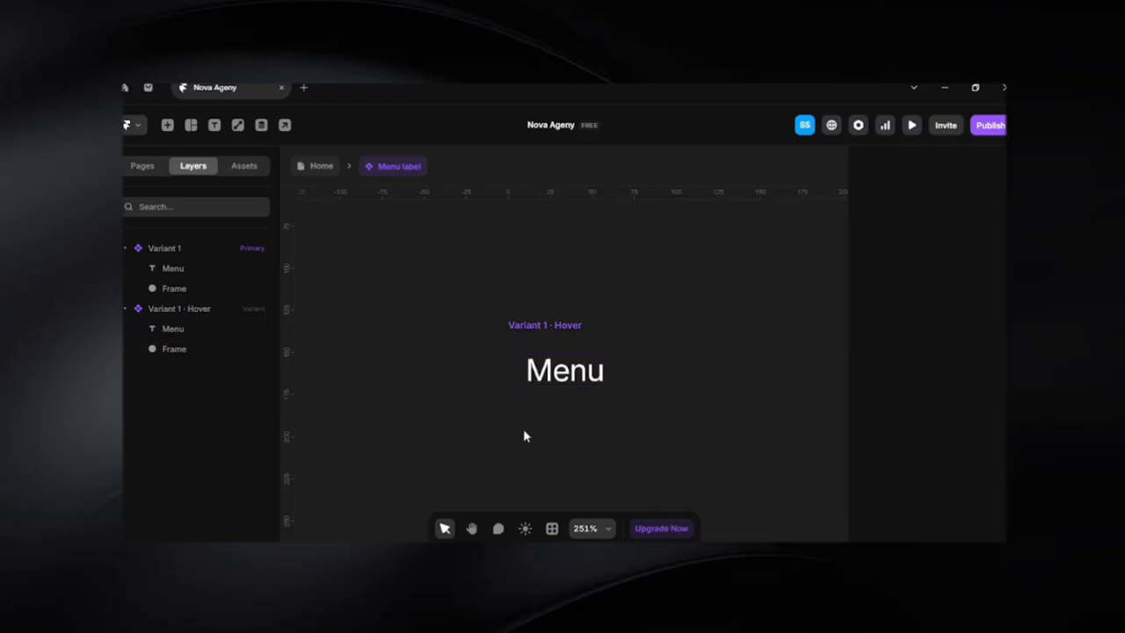
Apply the Text La color style to the Menu text in the primary Variant 1
scroll(597, 441, up, 3)
scroll(602, 446, down, 3)
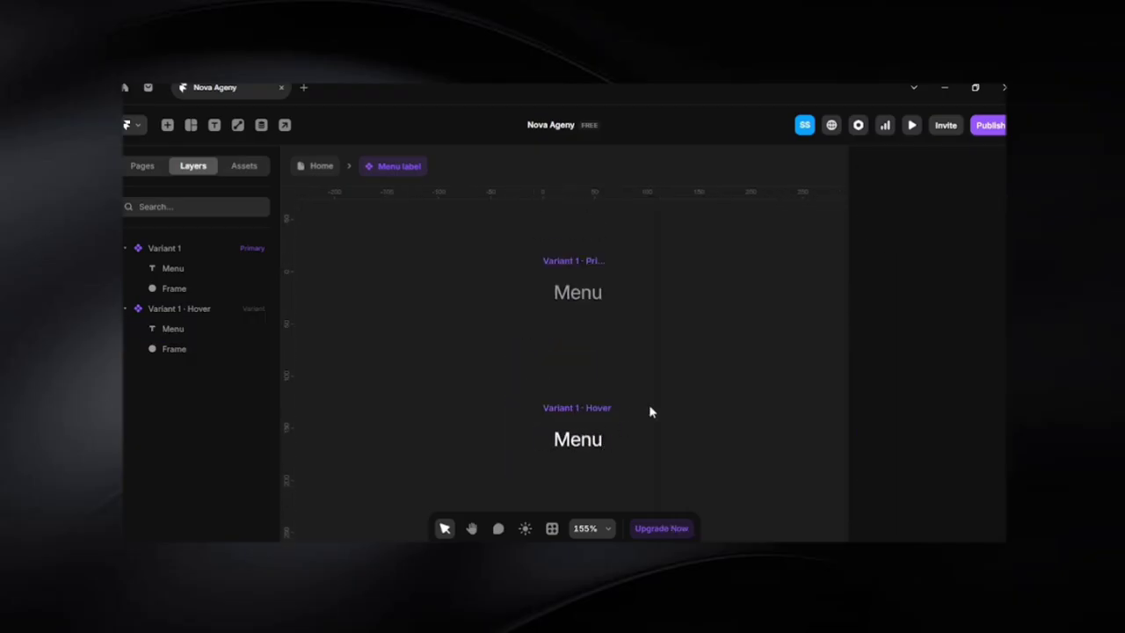
click(570, 267)
click(576, 293)
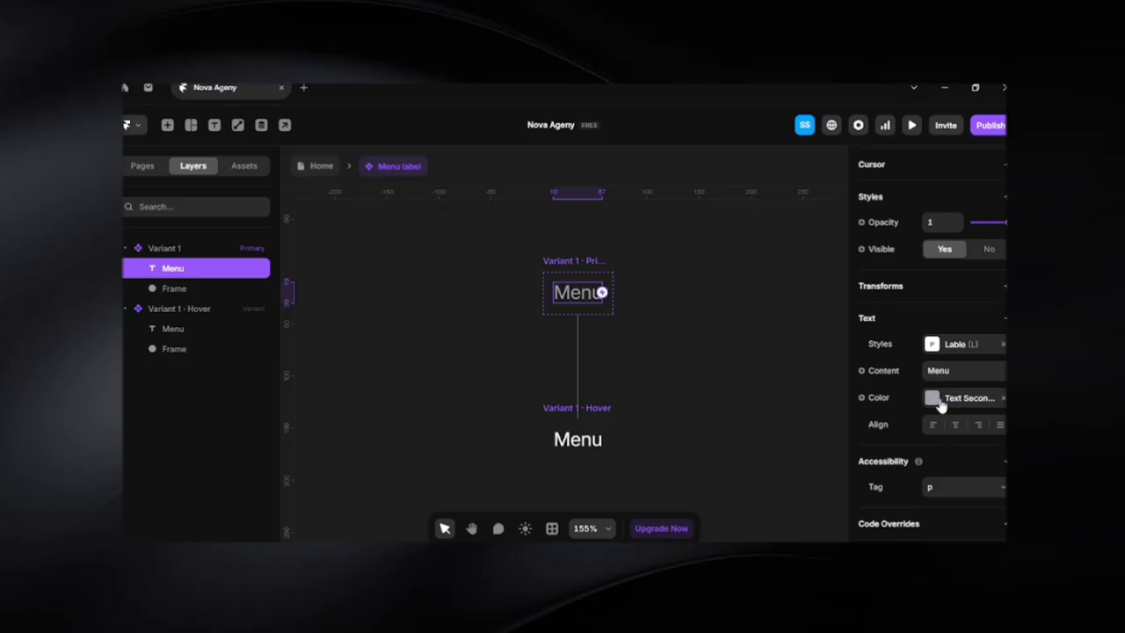
click(933, 399)
scroll(730, 432, down, 3)
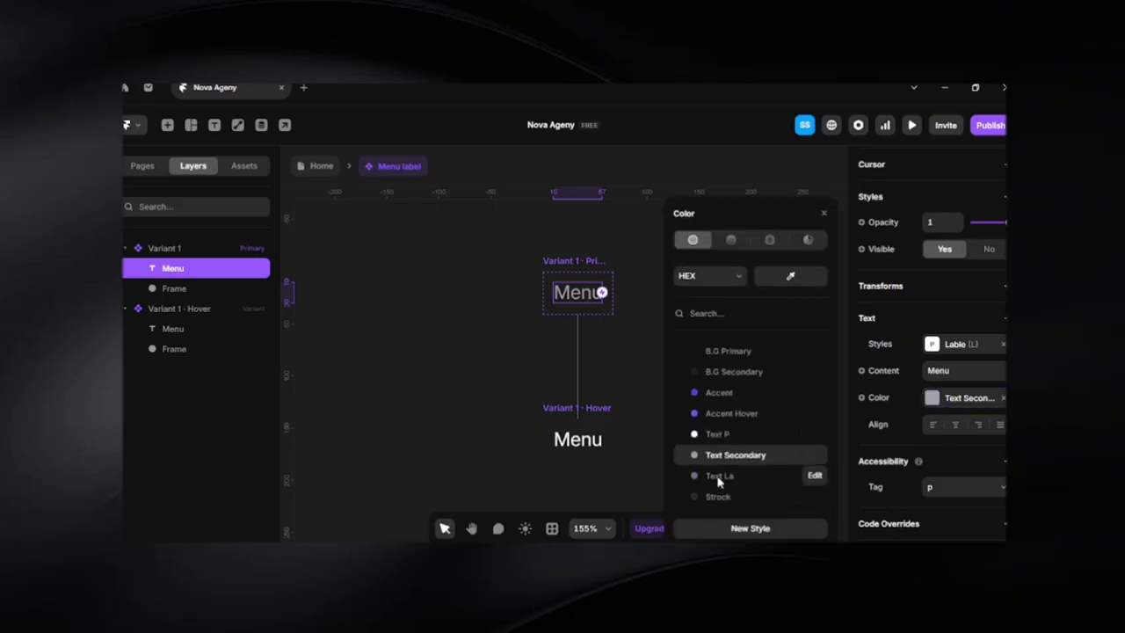
click(720, 478)
click(622, 369)
Add a new variant of the Menu label component beside the primary Variant 1
click(550, 304)
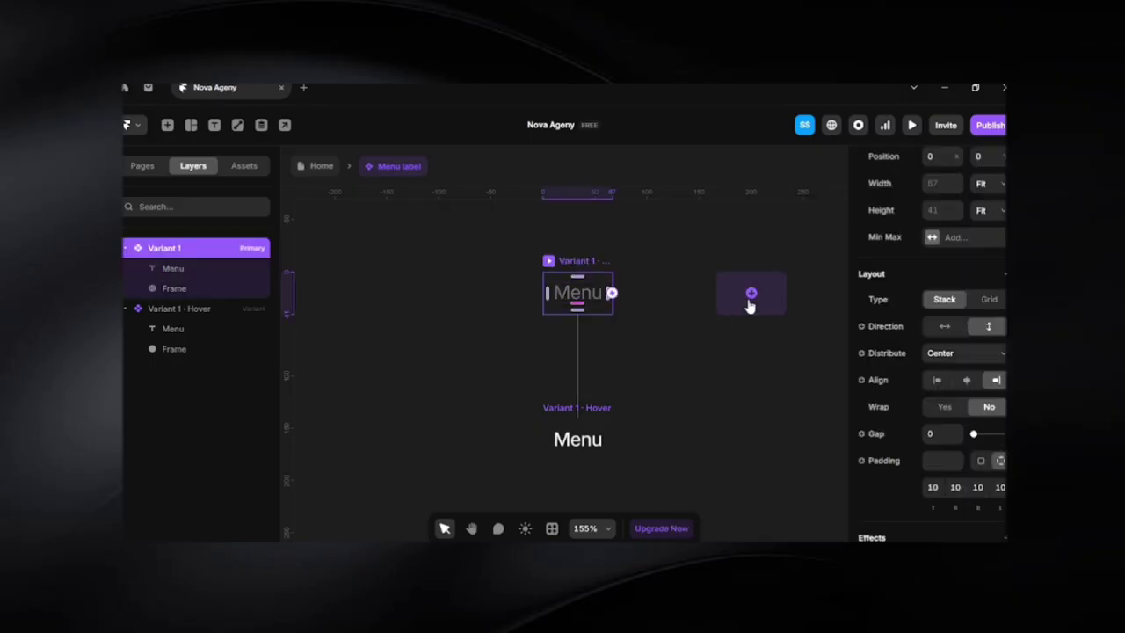
click(743, 362)
key(space)
drag(741, 356, 677, 373)
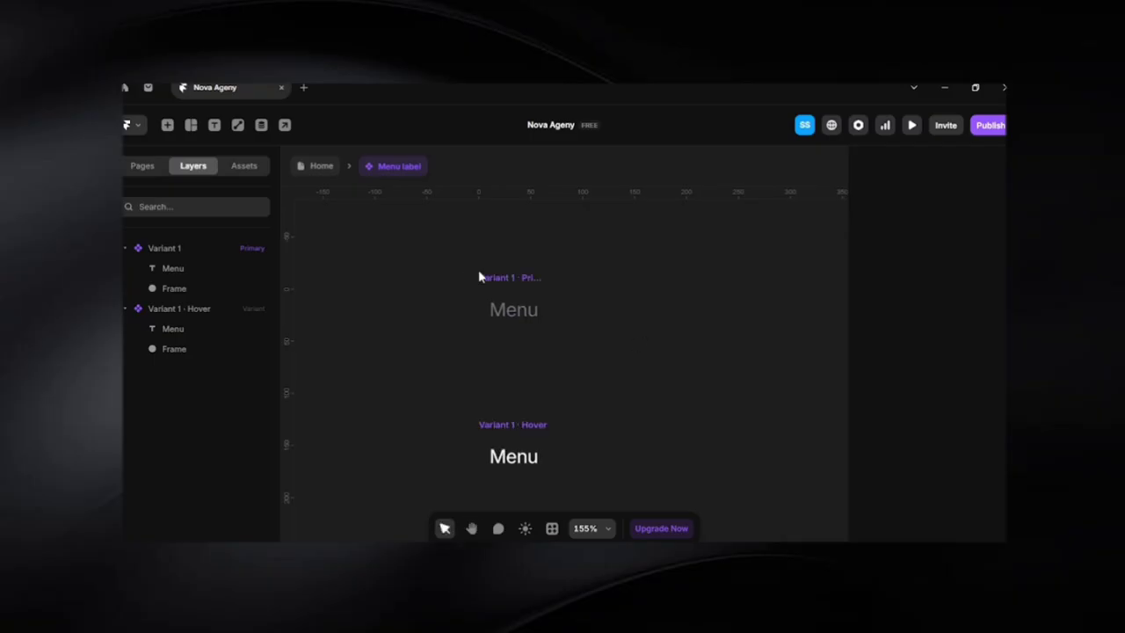
click(516, 299)
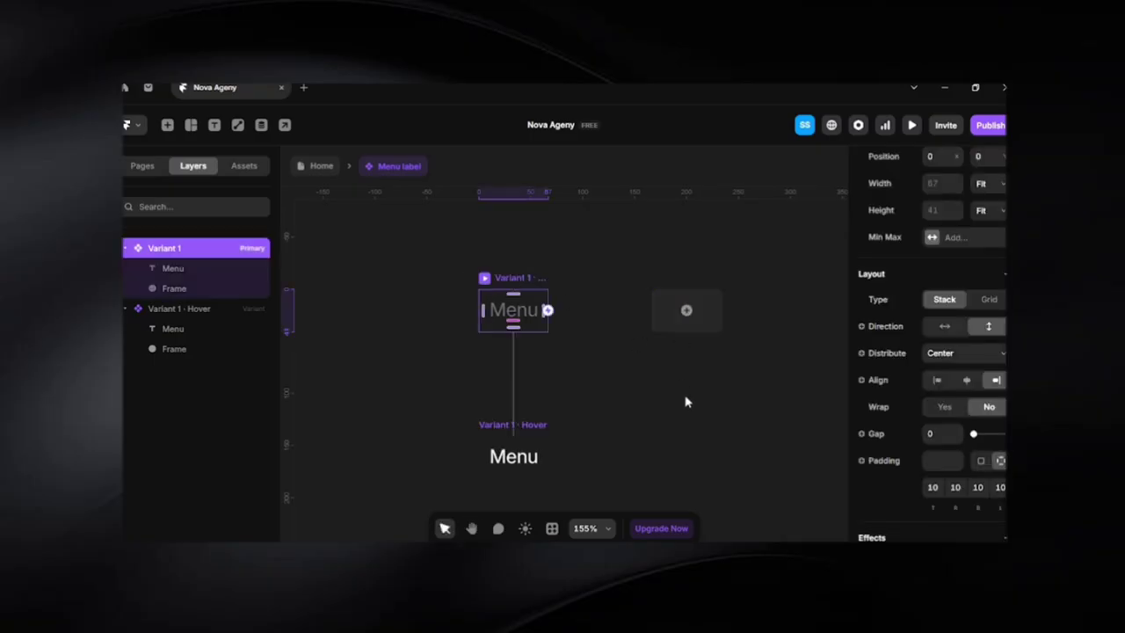
click(689, 312)
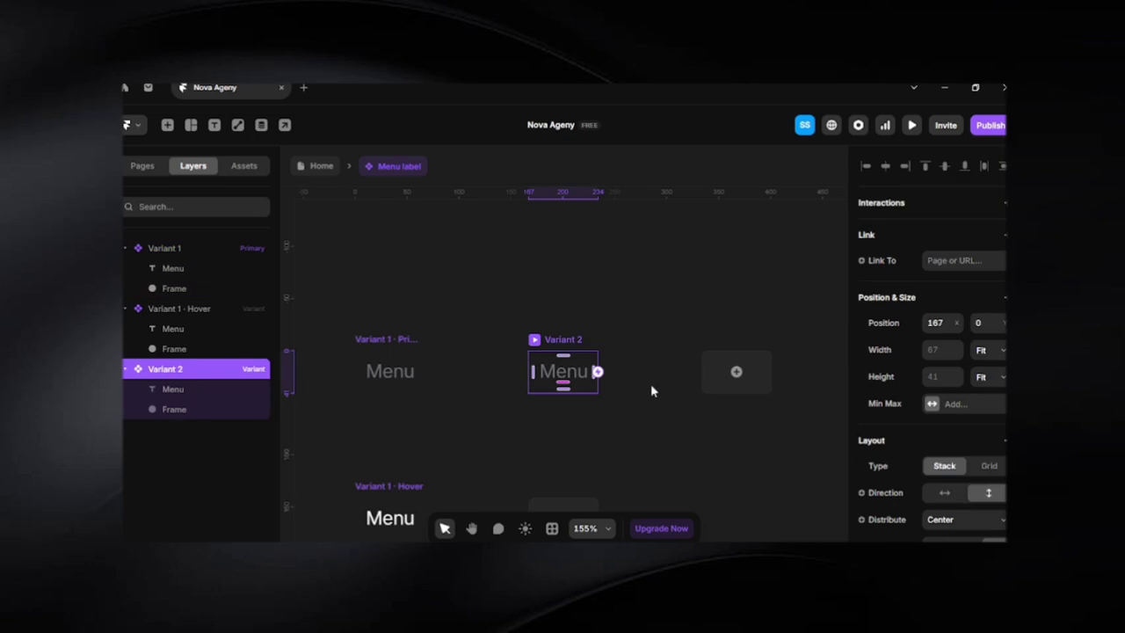
Apply the Accent Hover color style to the Menu text in Variant 2
click(584, 400)
double_click(572, 376)
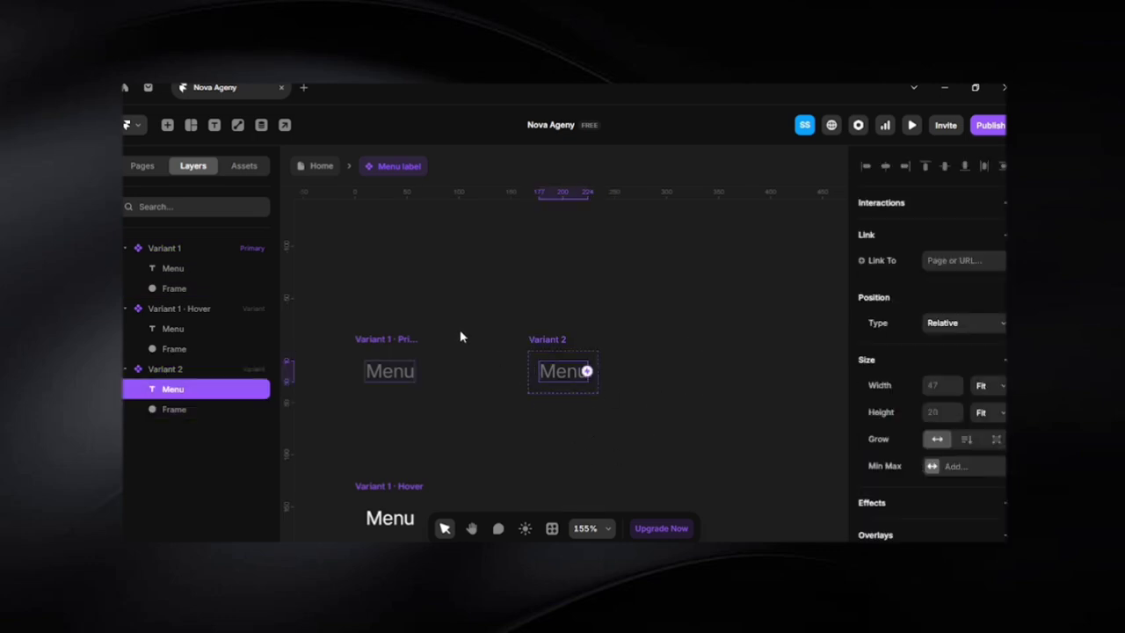
scroll(926, 427, down, 4)
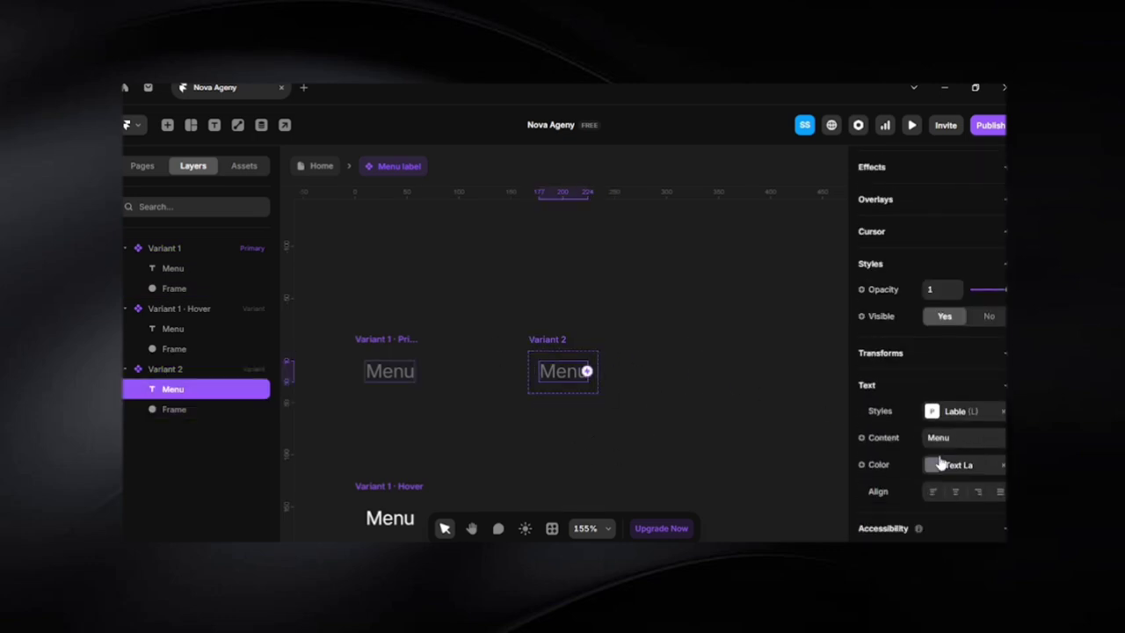
click(931, 465)
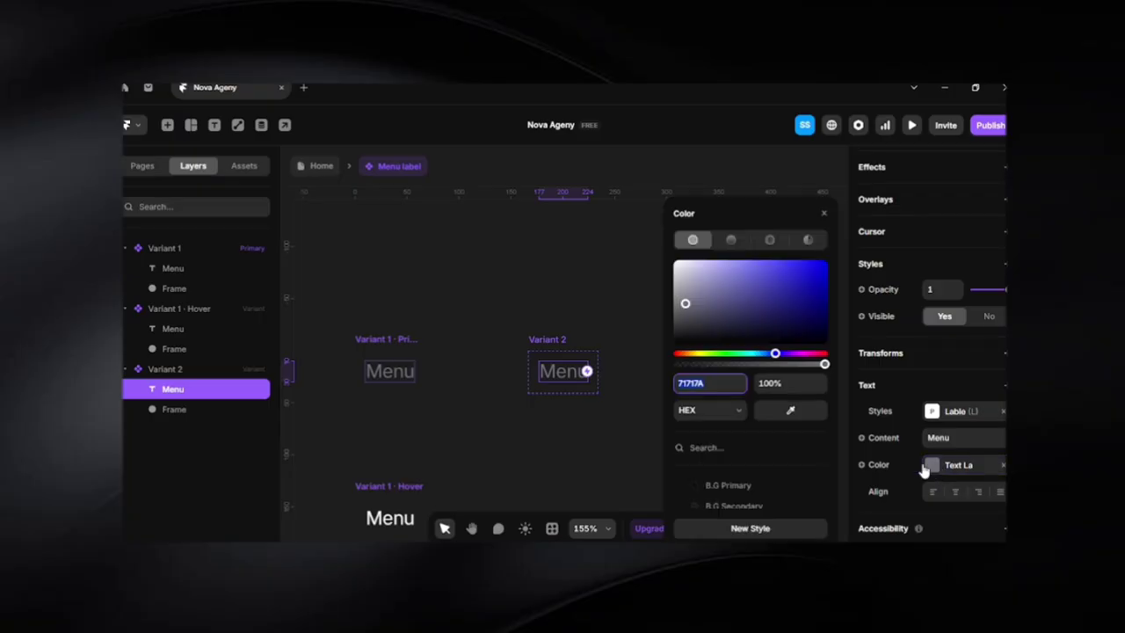
scroll(756, 422, down, 3)
click(719, 435)
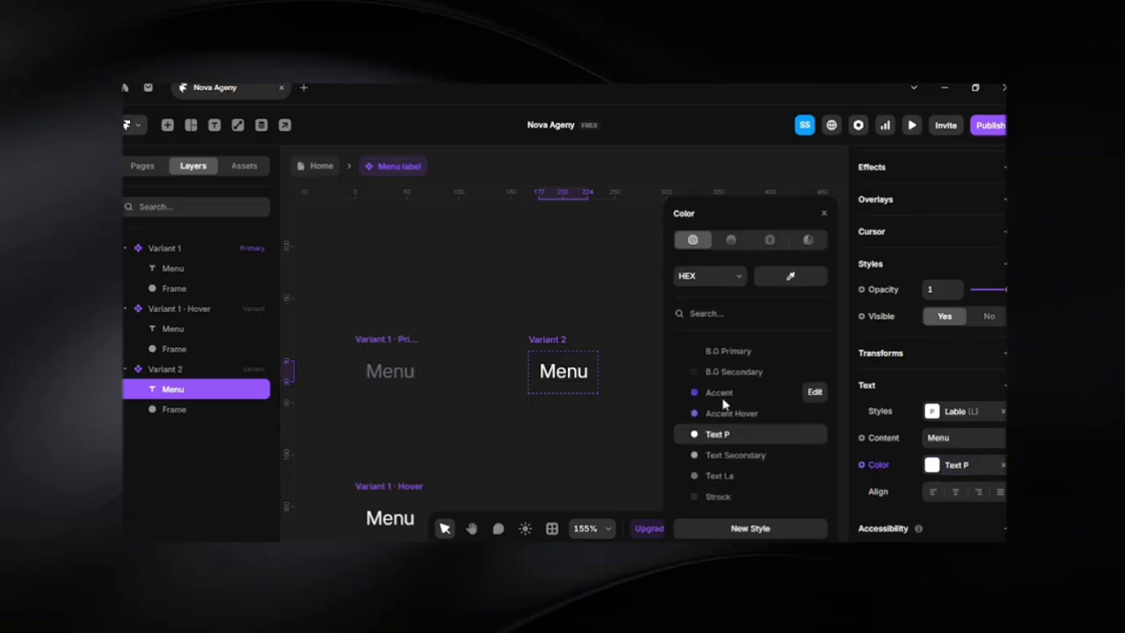
click(722, 393)
click(729, 413)
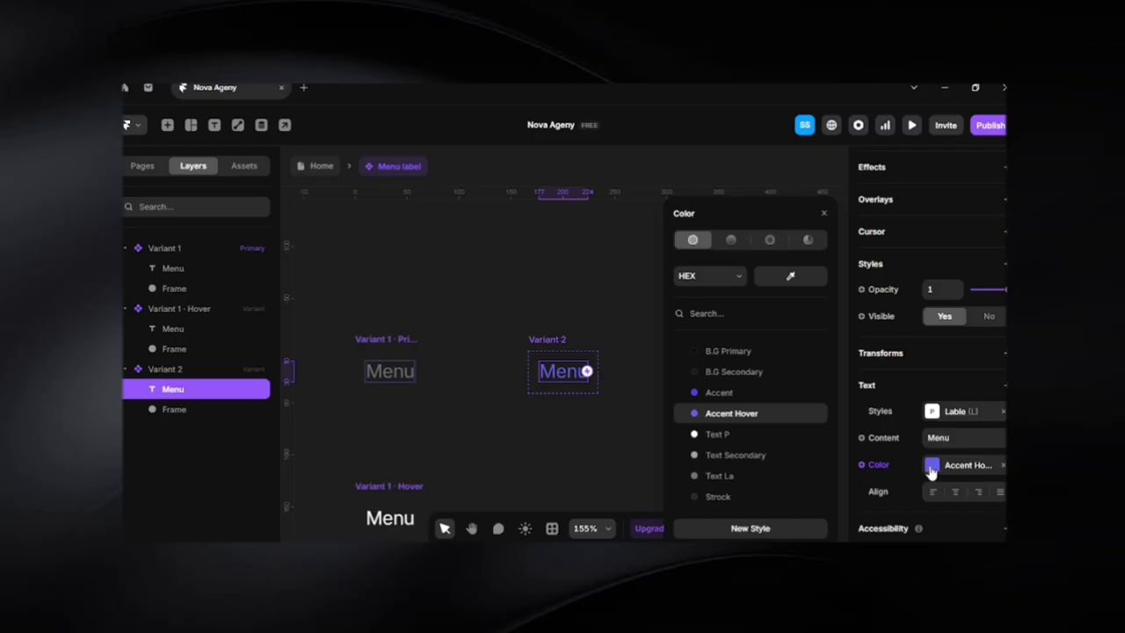
click(605, 406)
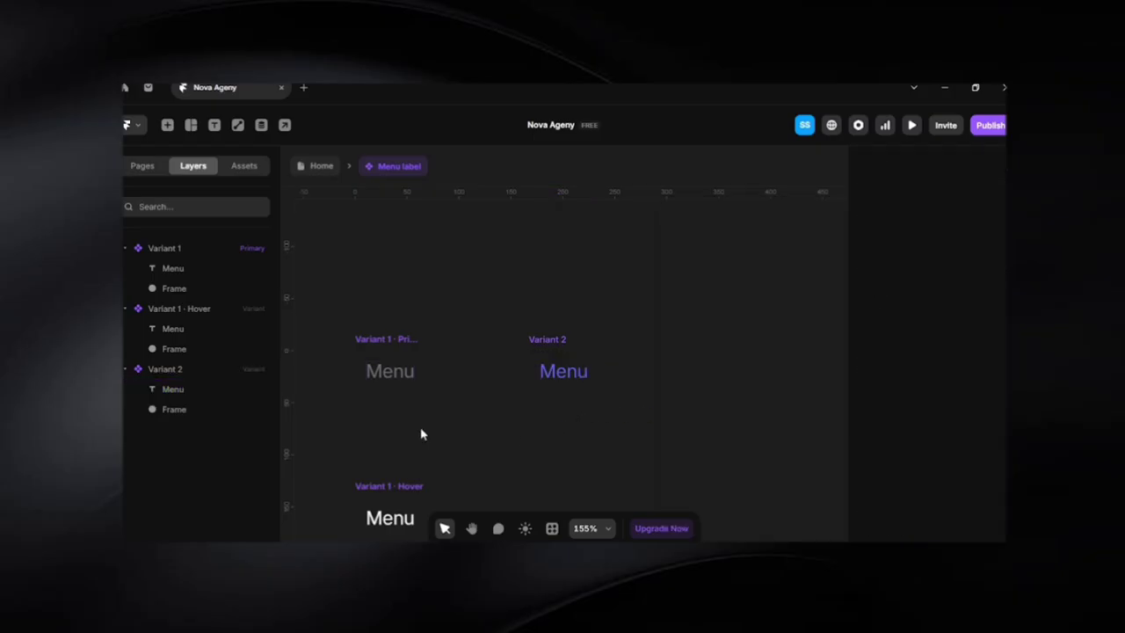
Set the opacity of Variant 2's underline frame to 1 and fill it with the Accent Hover color style
click(184, 410)
scroll(937, 413, down, 5)
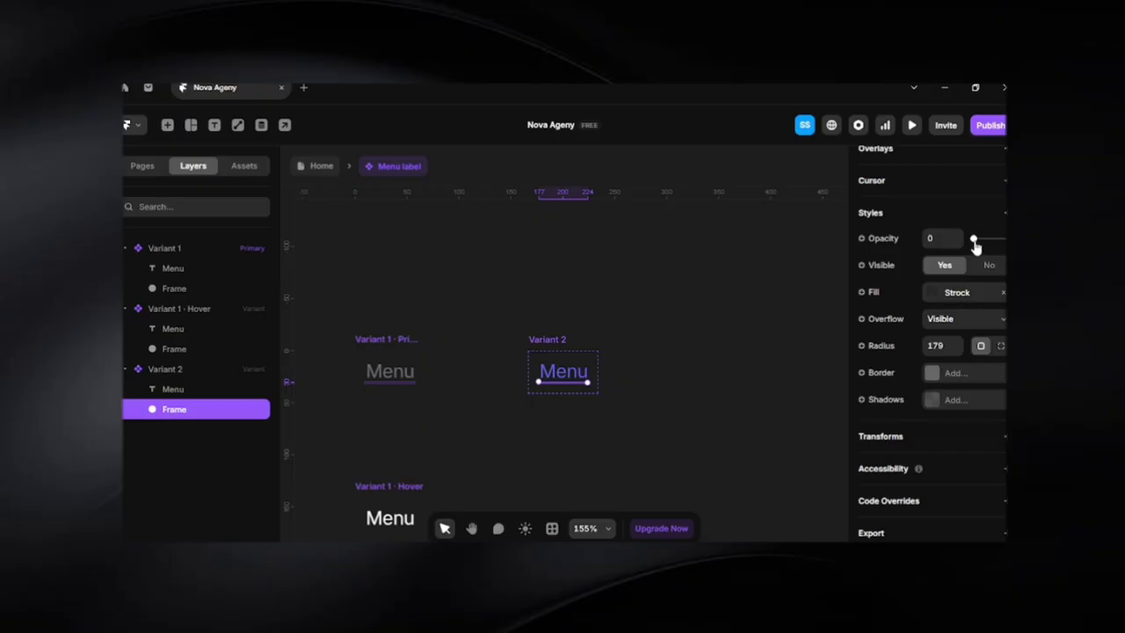
drag(973, 239, 1006, 239)
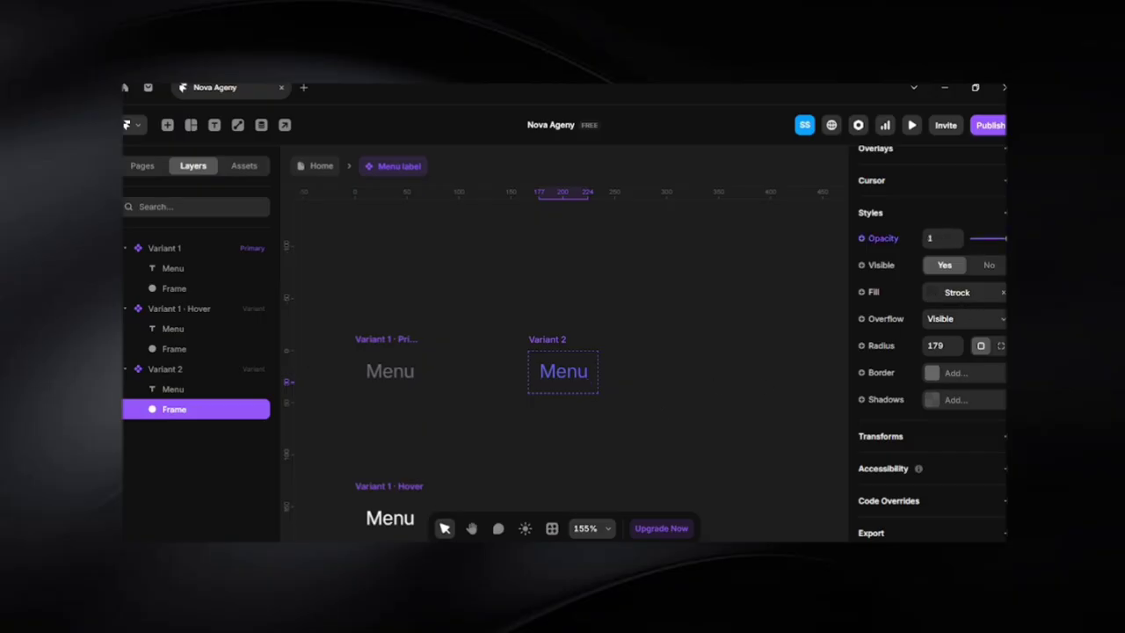
click(934, 297)
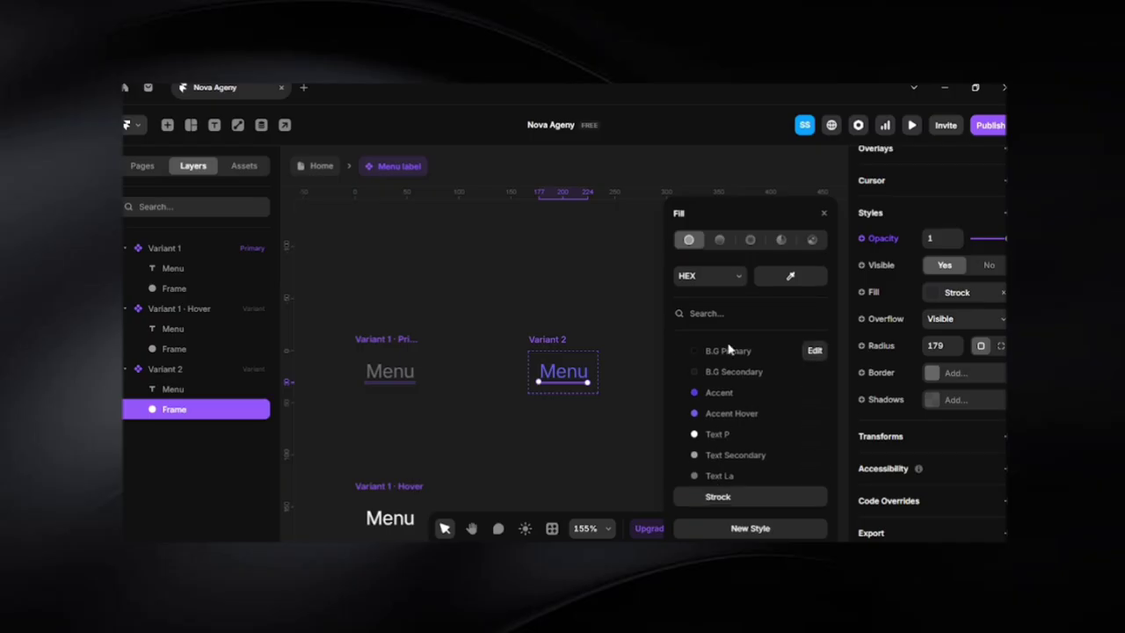
click(725, 413)
click(480, 442)
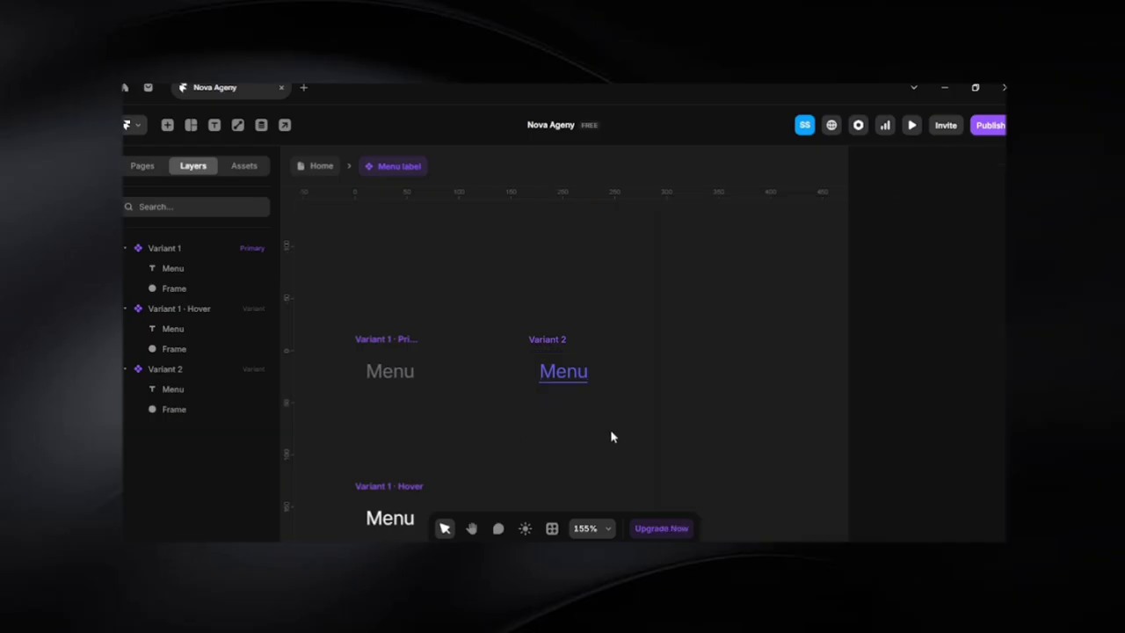
Rename Variant 2 as active
scroll(534, 367, up, 5)
click(554, 333)
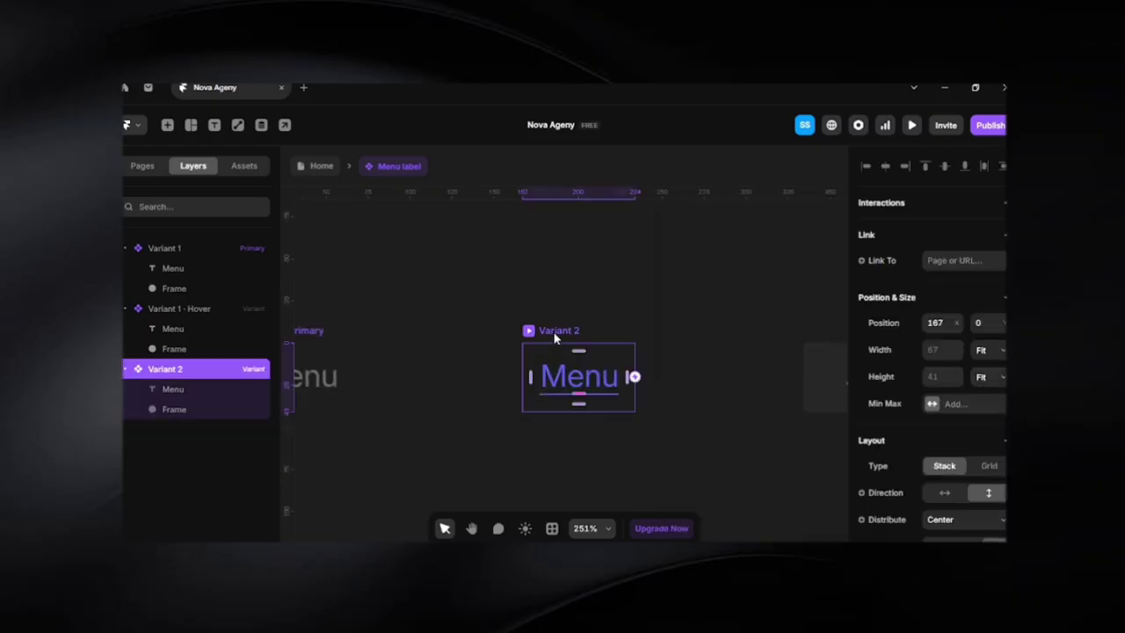
key(ctrl+r)
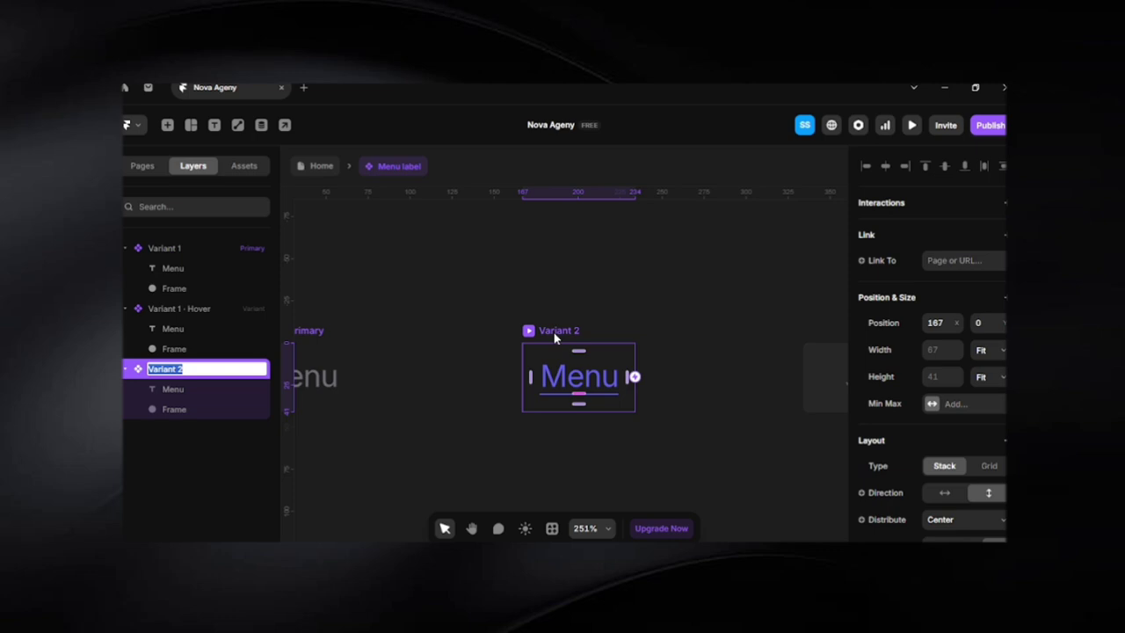
text(active)
key(Return)
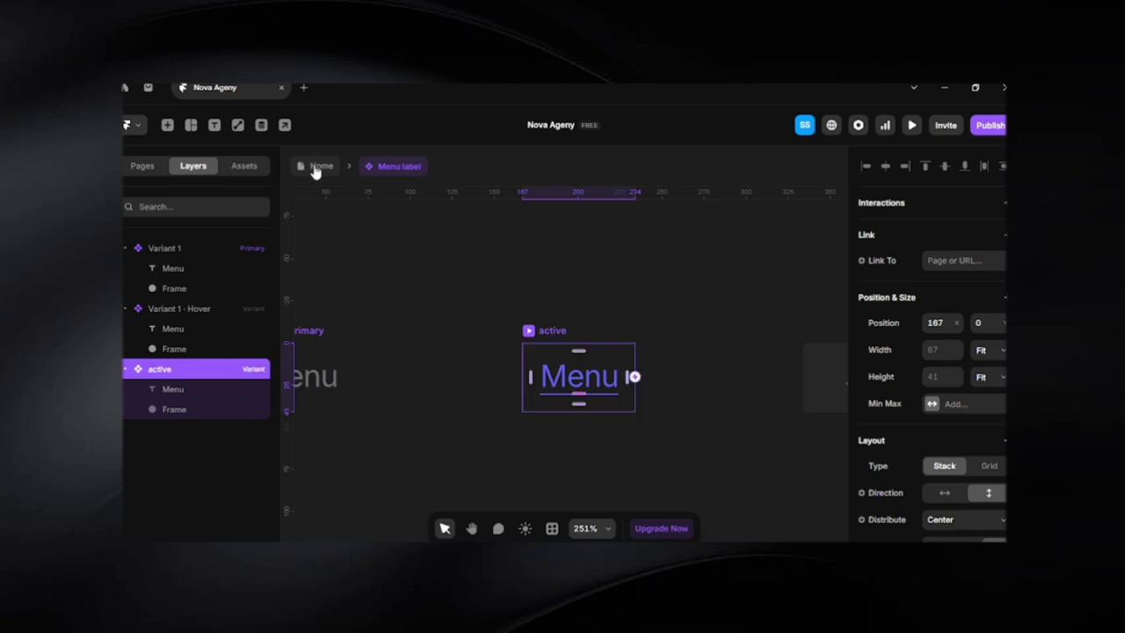
Return to the Home page and select the Menu label instance beside the NoVa Agency text
click(314, 168)
click(705, 404)
scroll(605, 403, down, 3)
scroll(615, 396, down, 3)
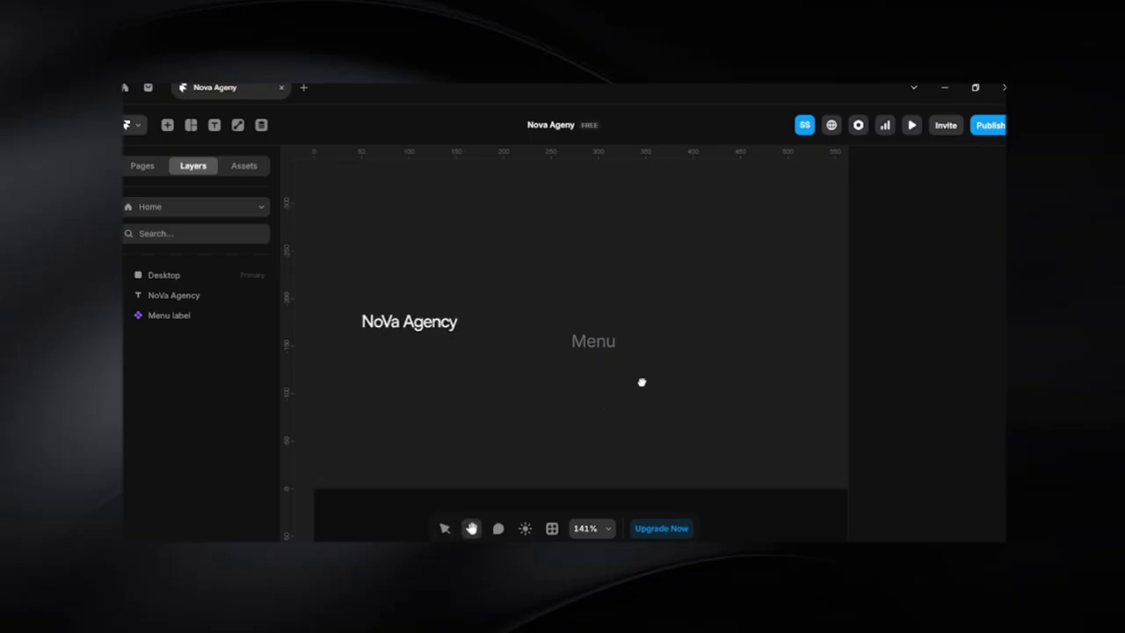
click(448, 340)
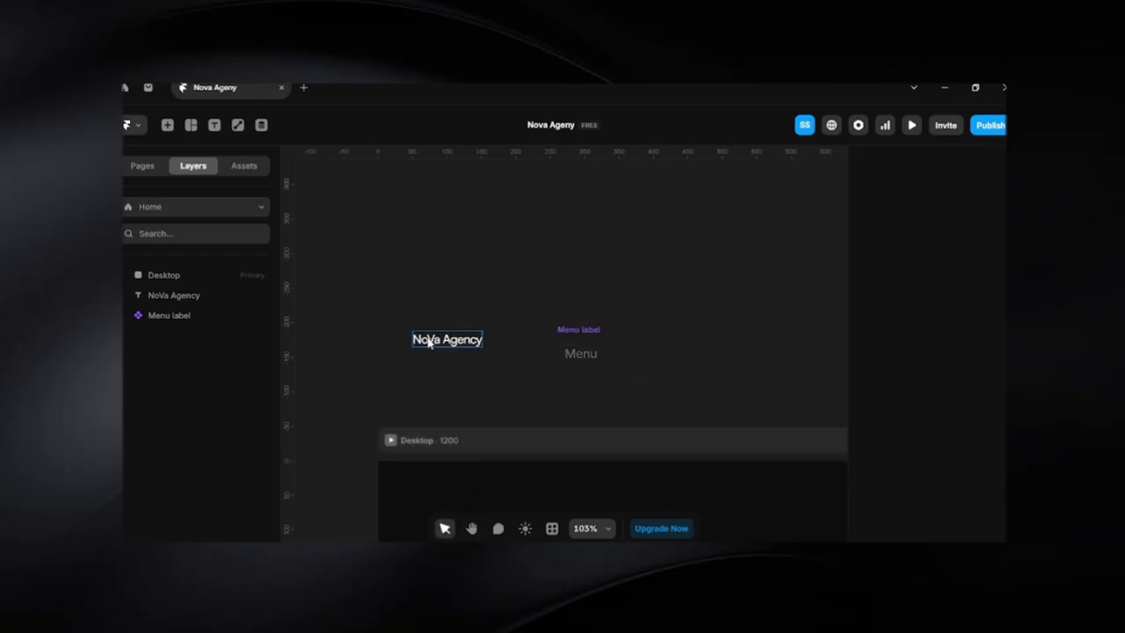
click(580, 336)
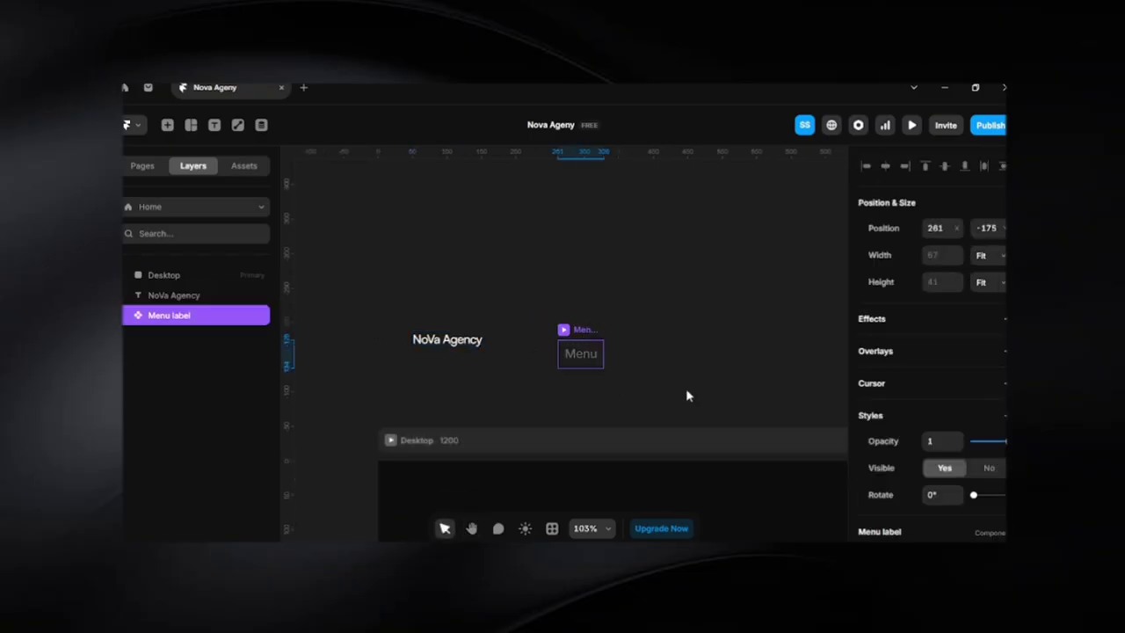
Open the Menu label component for editing from its instance on the Home page
scroll(971, 483, down, 2)
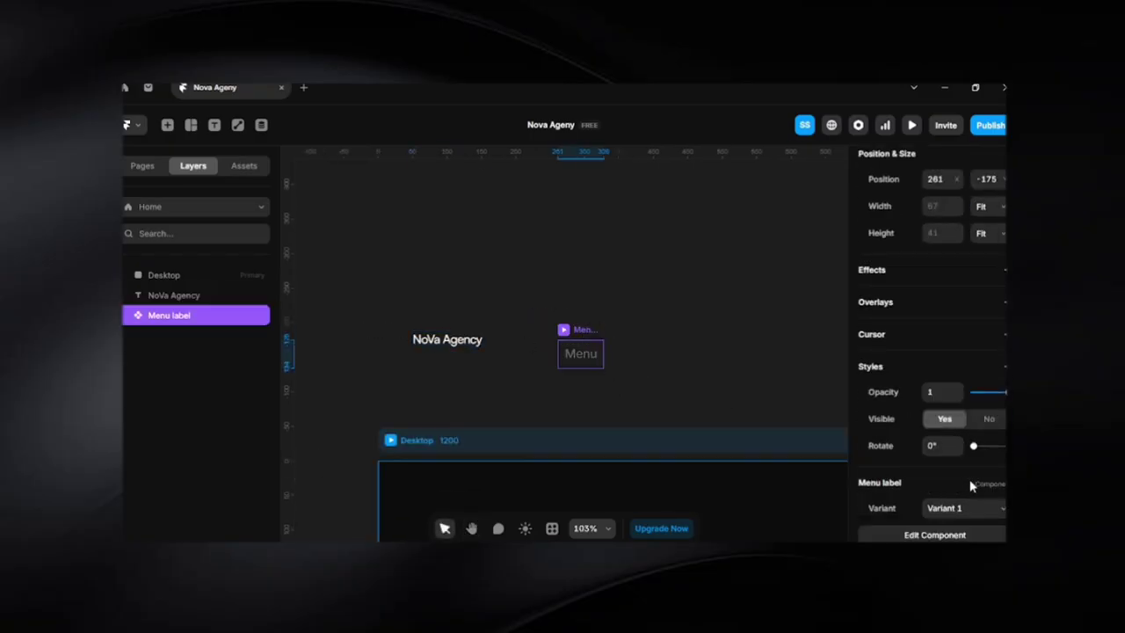
double_click(576, 360)
click(571, 352)
click(430, 268)
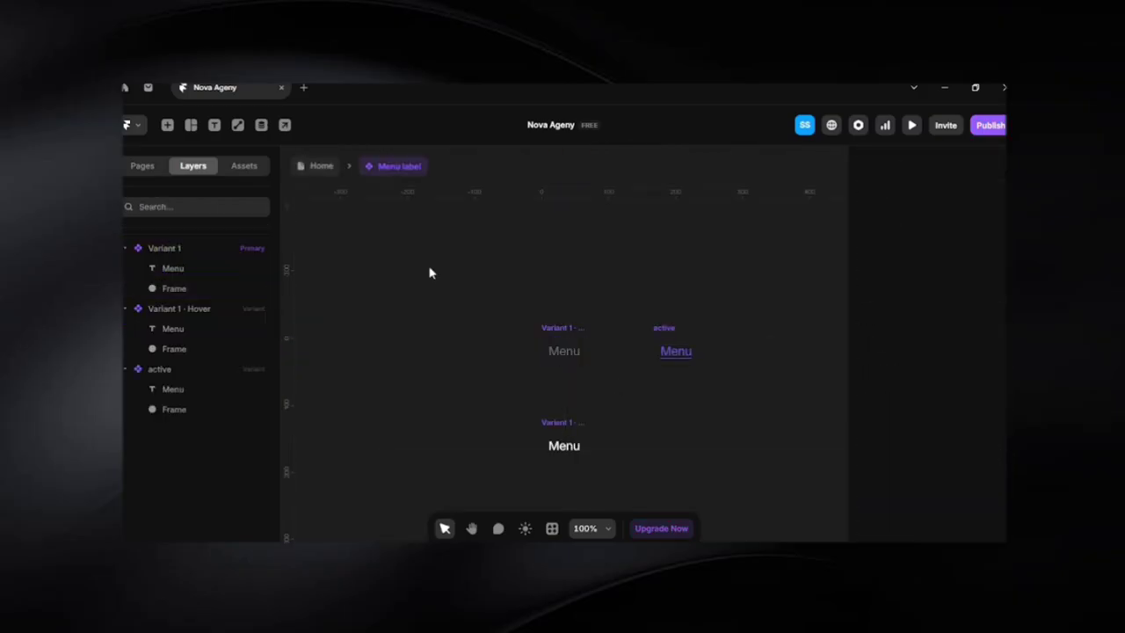
click(319, 175)
double_click(588, 358)
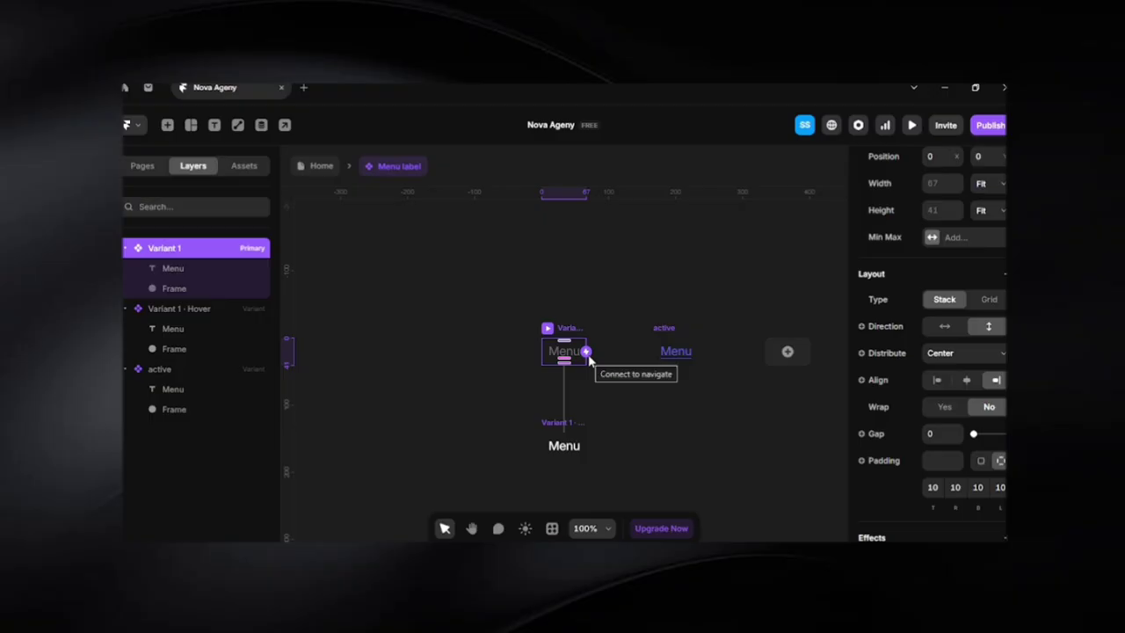
click(503, 290)
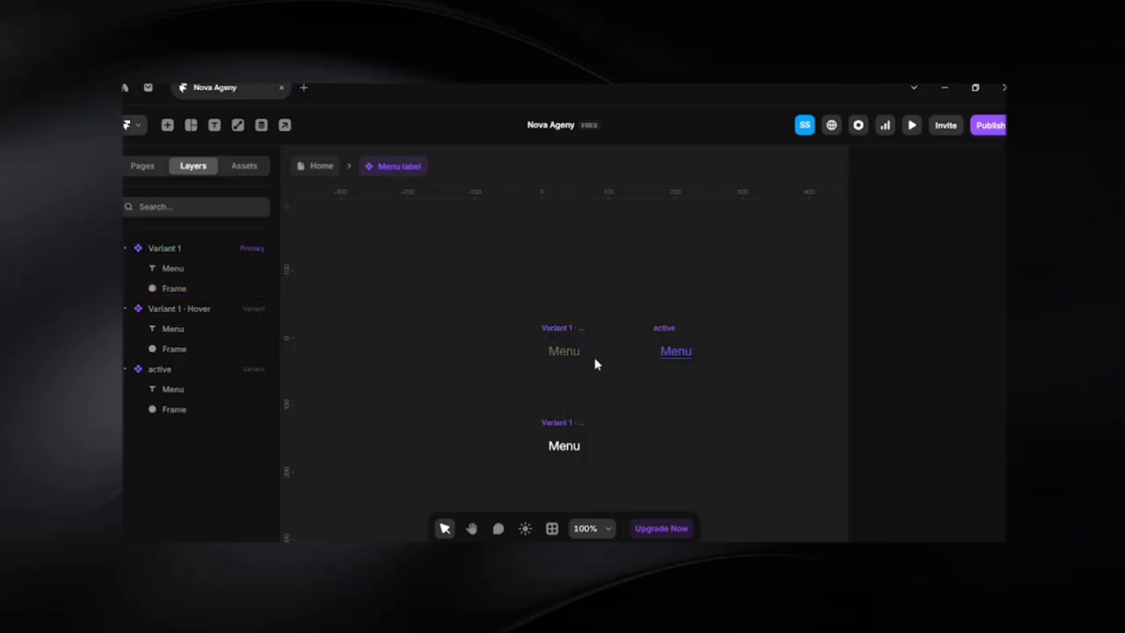
scroll(583, 363, up, 5)
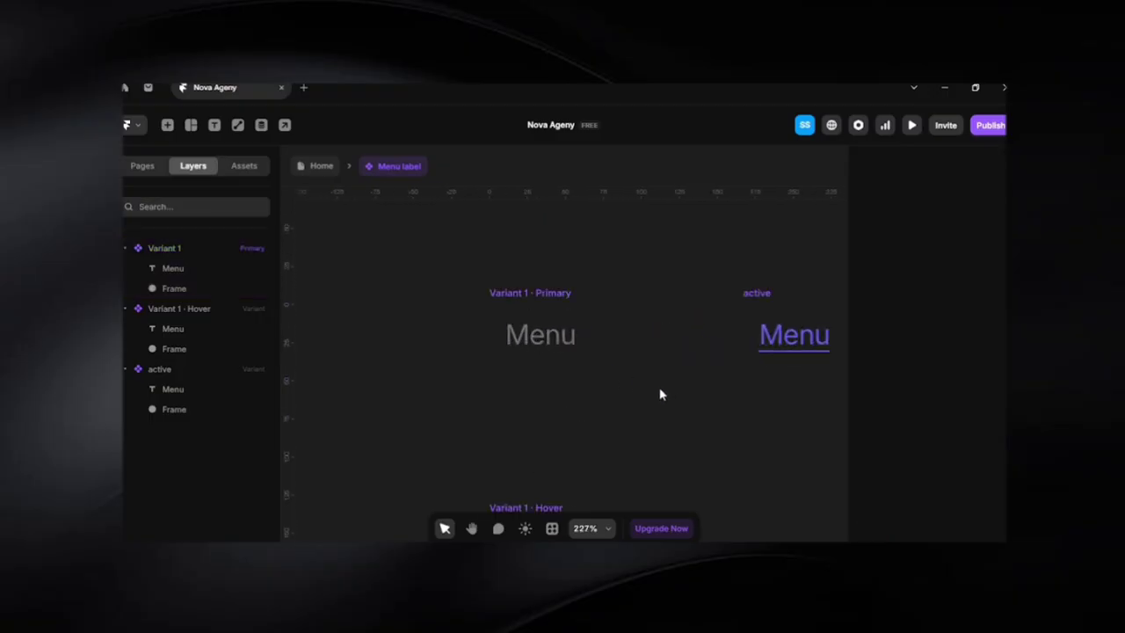
Create a plain text variable named Menu for the content of the primary variant's Menu text
click(544, 343)
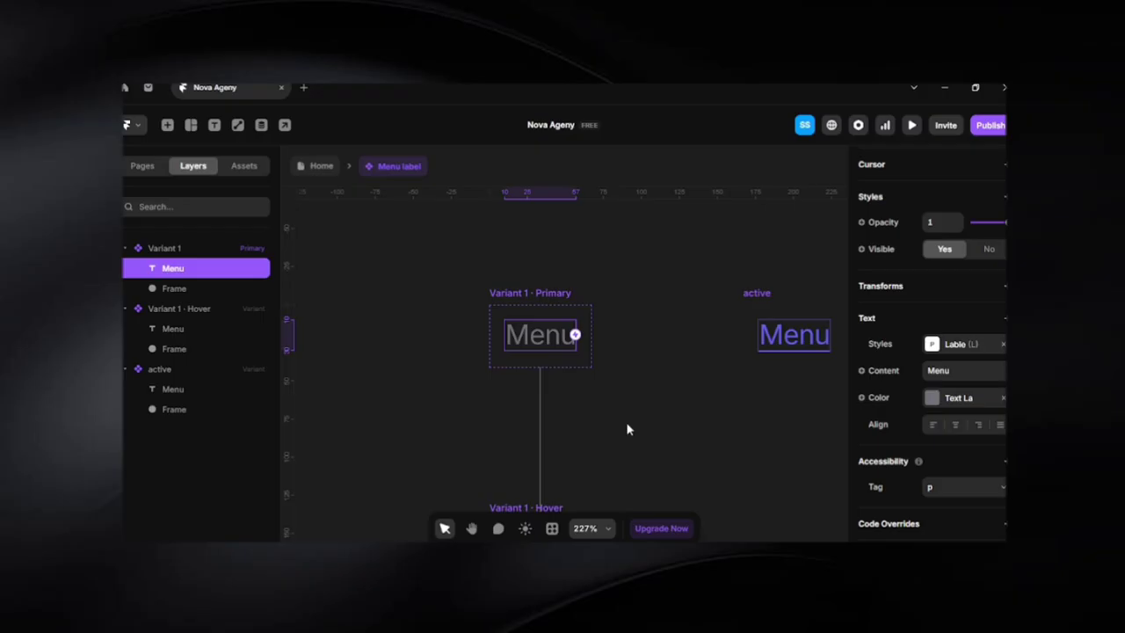
click(417, 302)
click(545, 336)
click(955, 371)
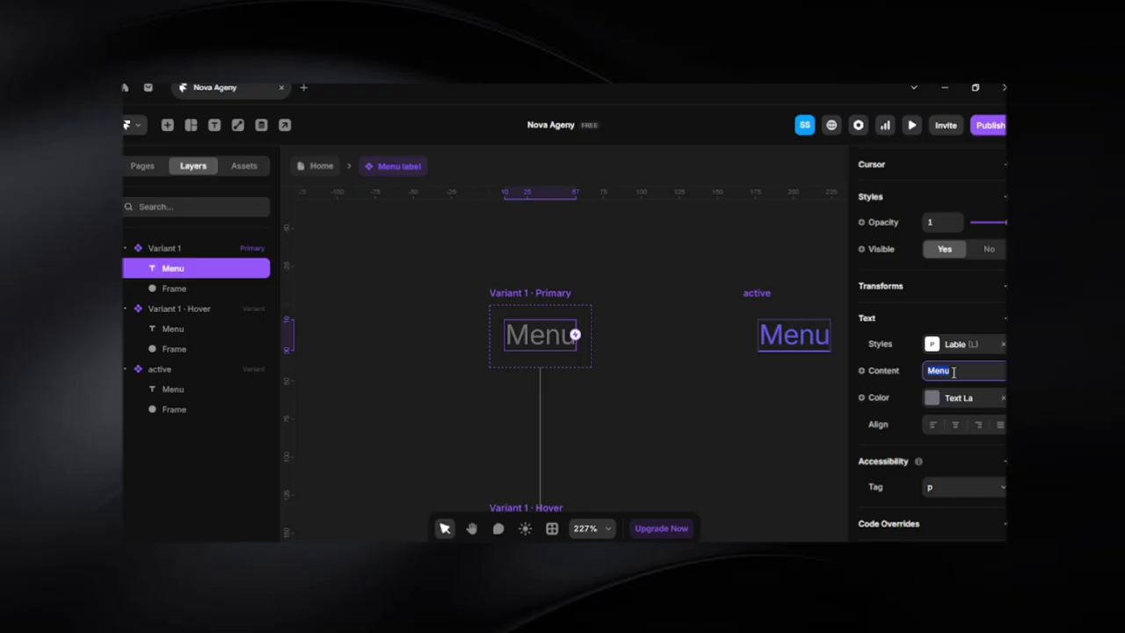
click(876, 373)
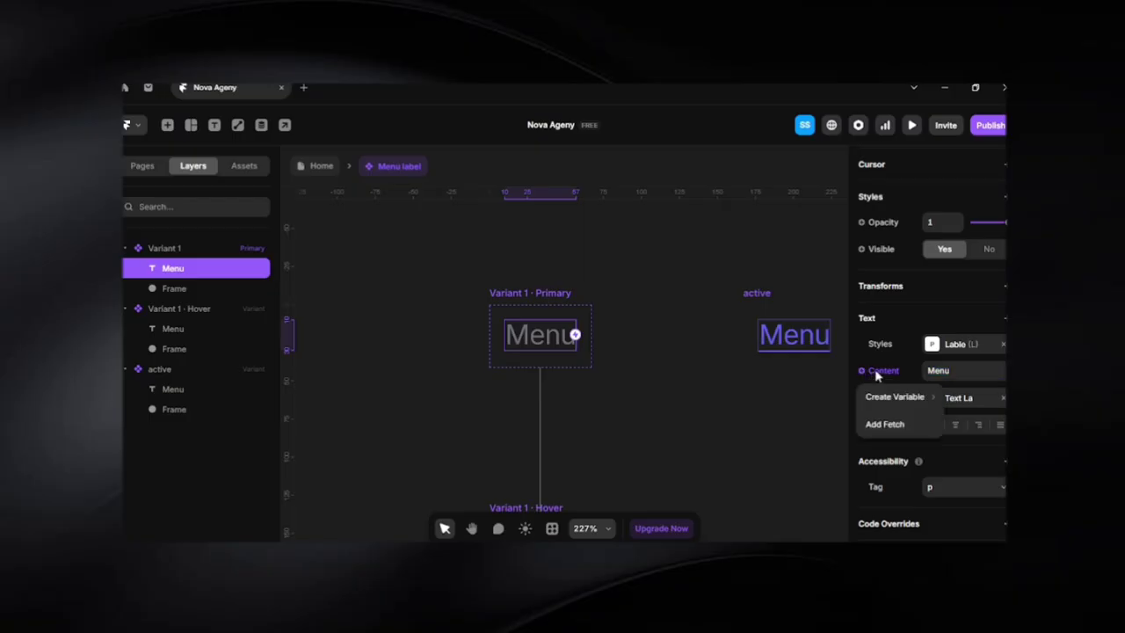
mouse_move(884, 400)
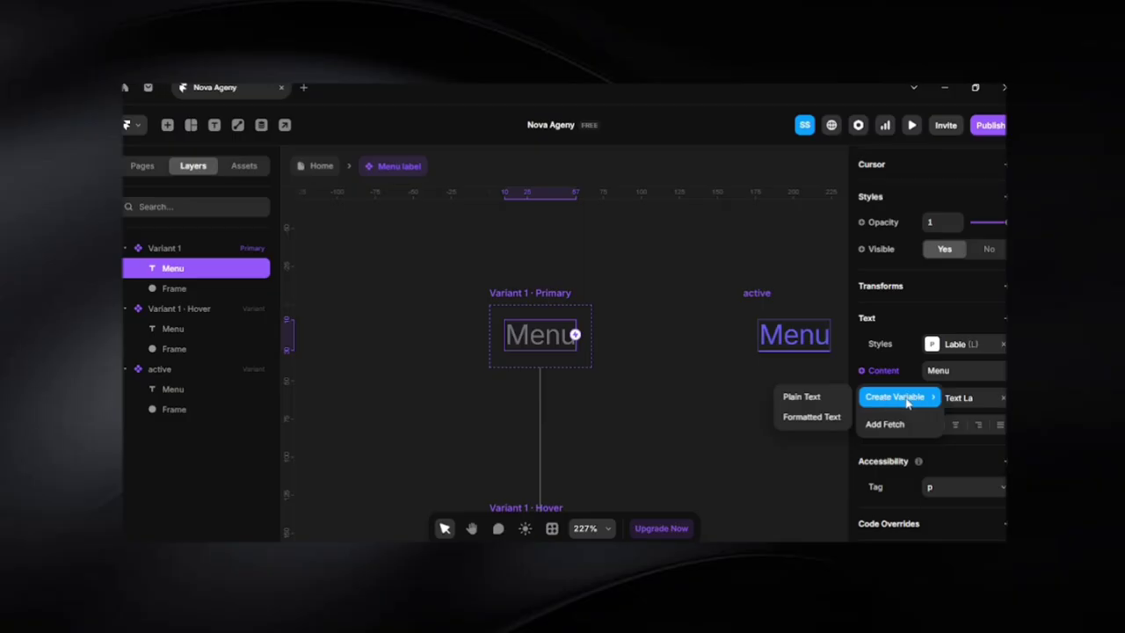
click(803, 396)
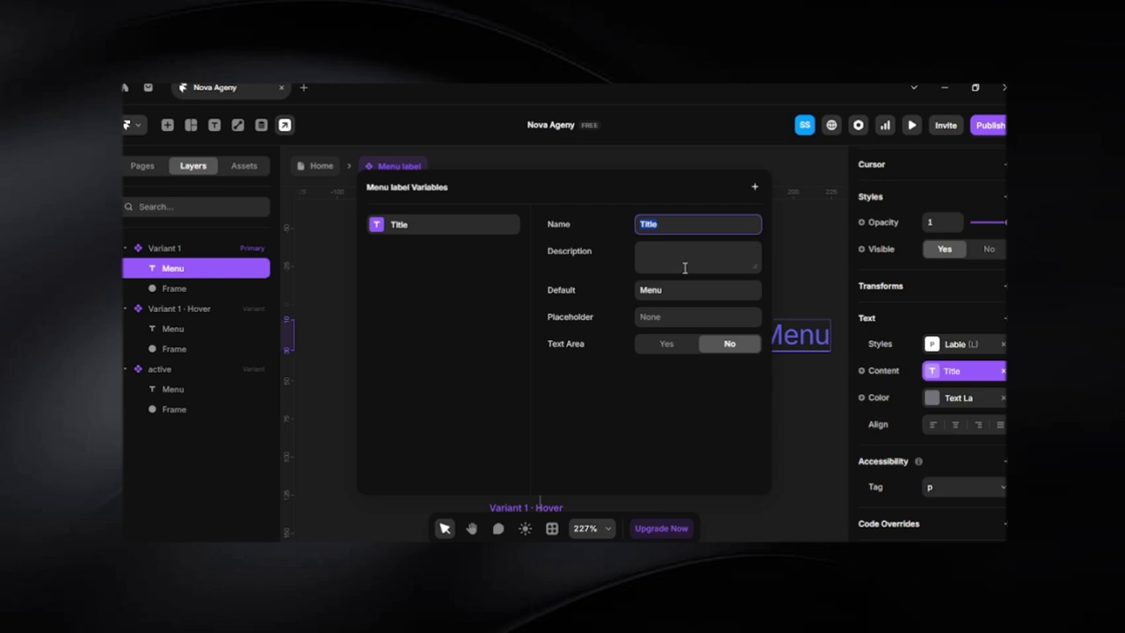
key(BackSpace)
text(Menu)
click(661, 315)
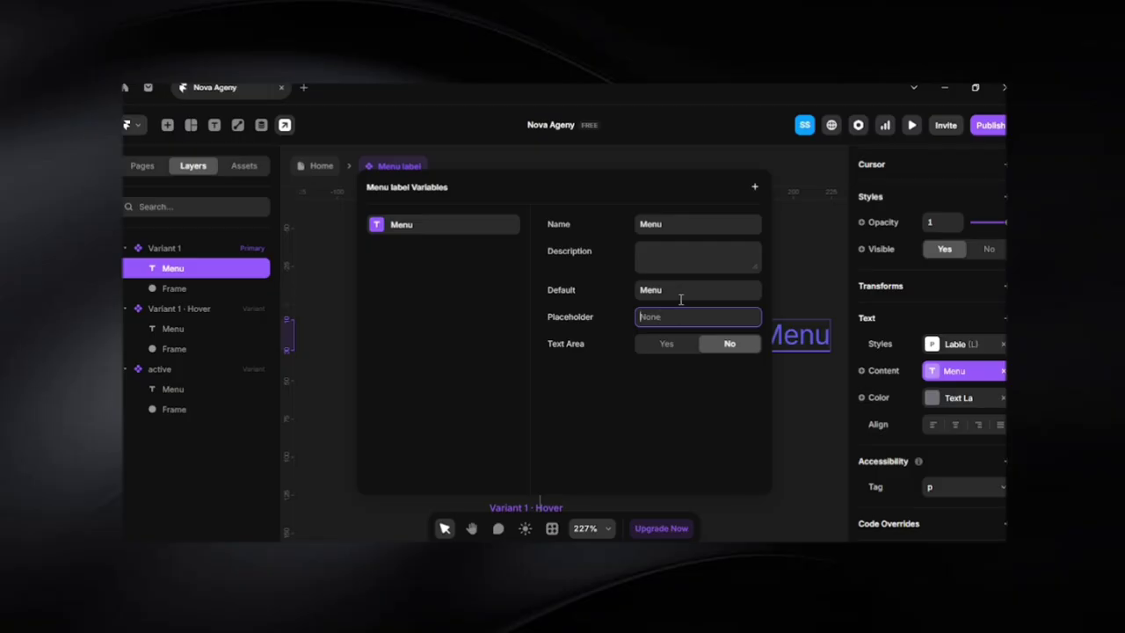
click(670, 252)
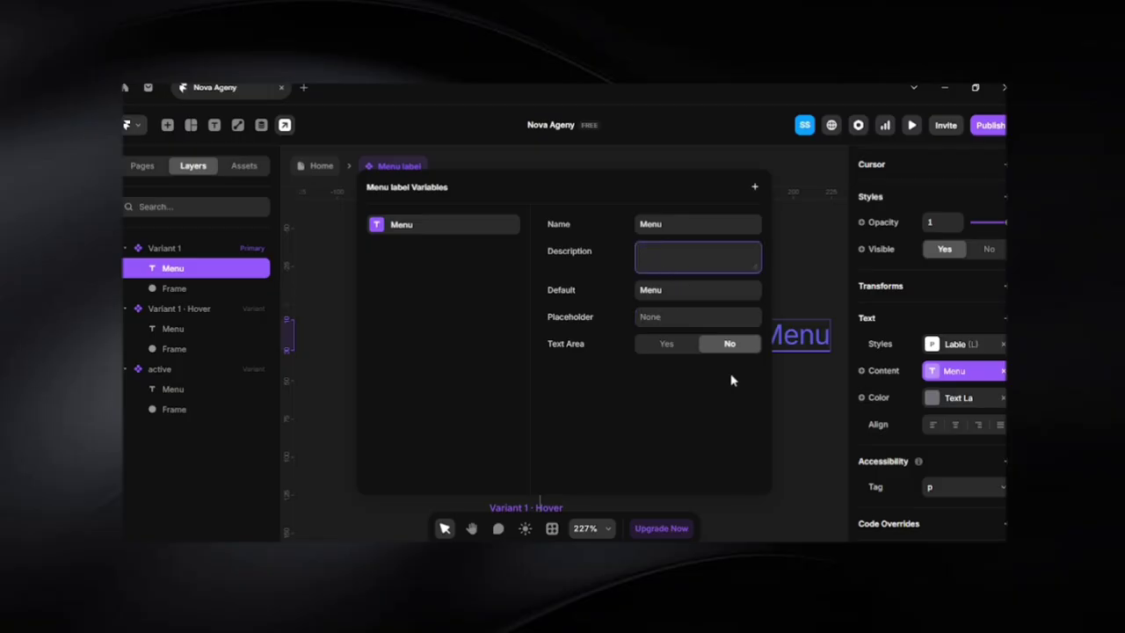
click(664, 349)
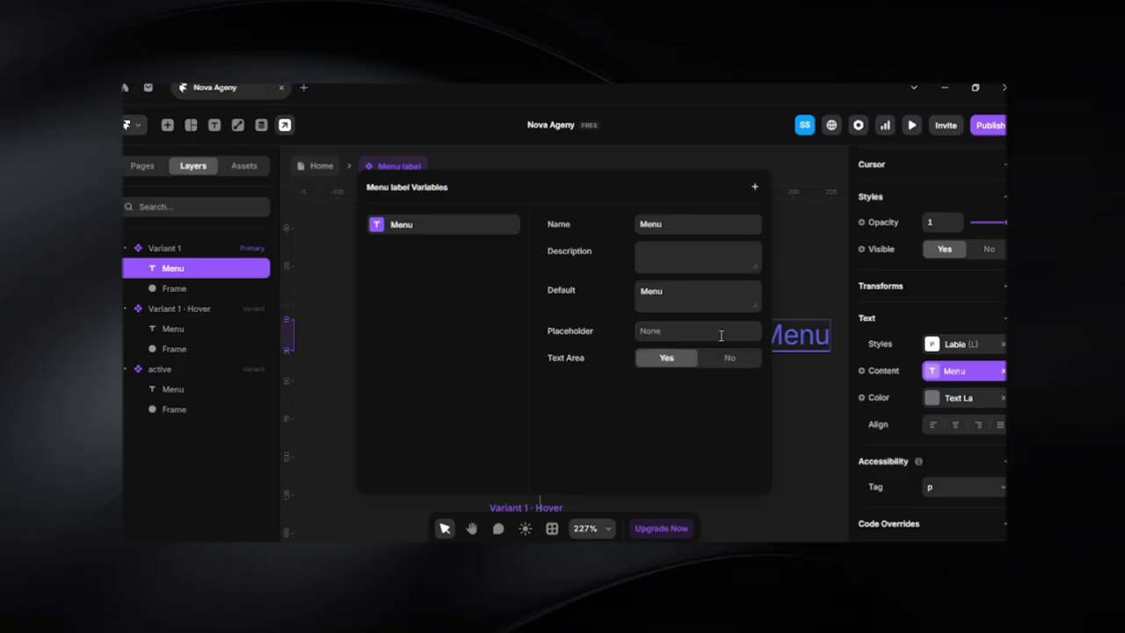
click(723, 356)
click(666, 348)
click(724, 357)
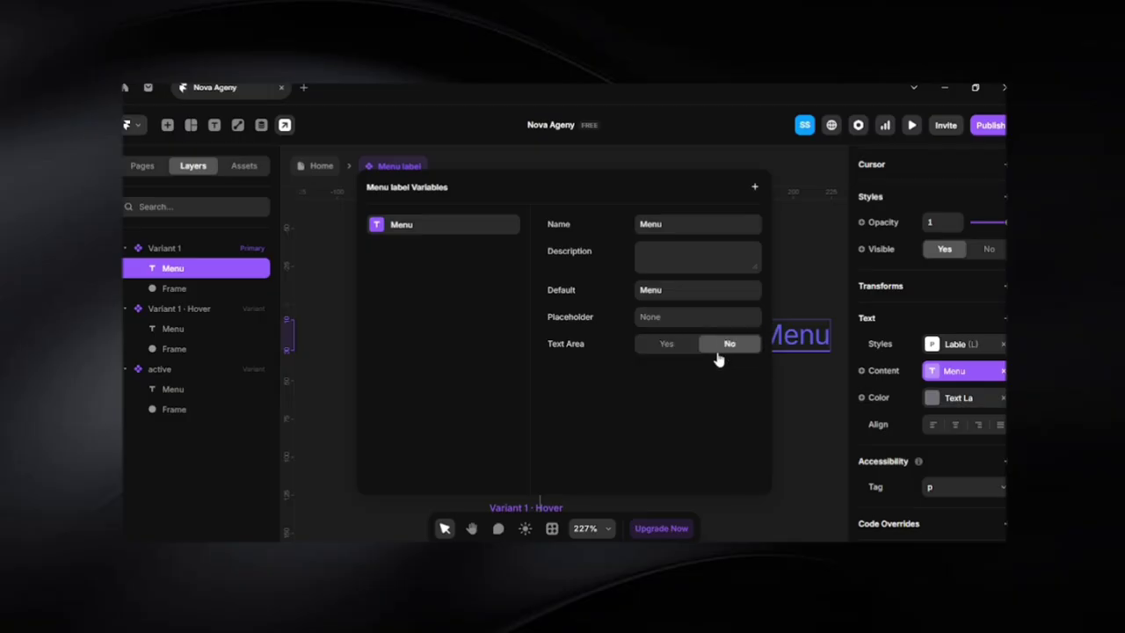
Close the component's variable settings and return to the Home page
click(787, 238)
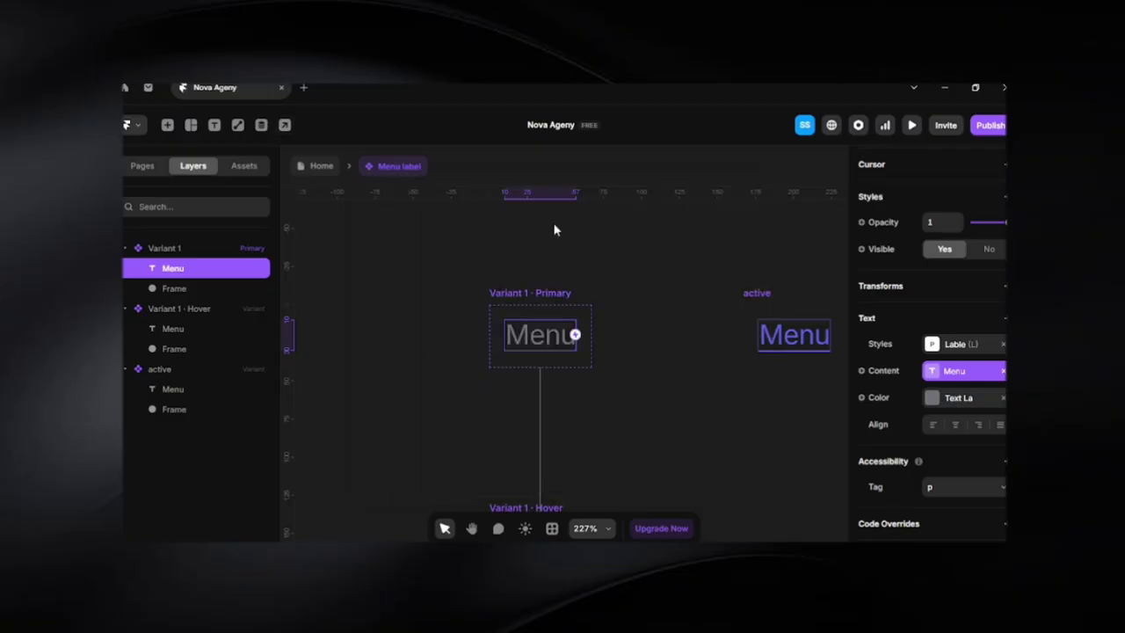
click(322, 167)
click(639, 379)
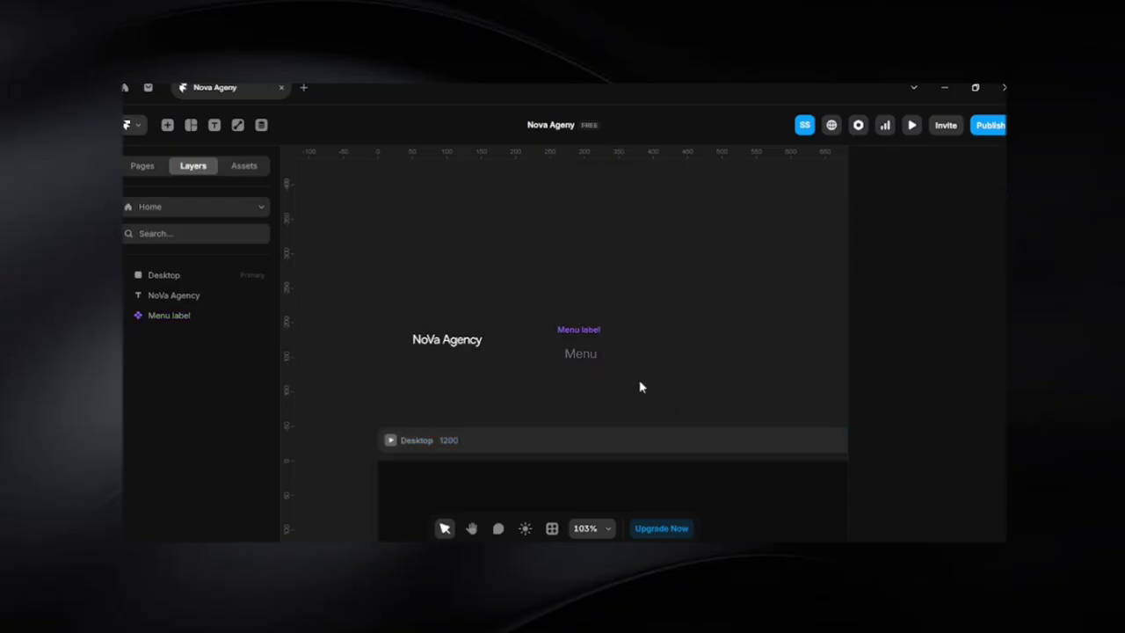
scroll(641, 378, up, 3)
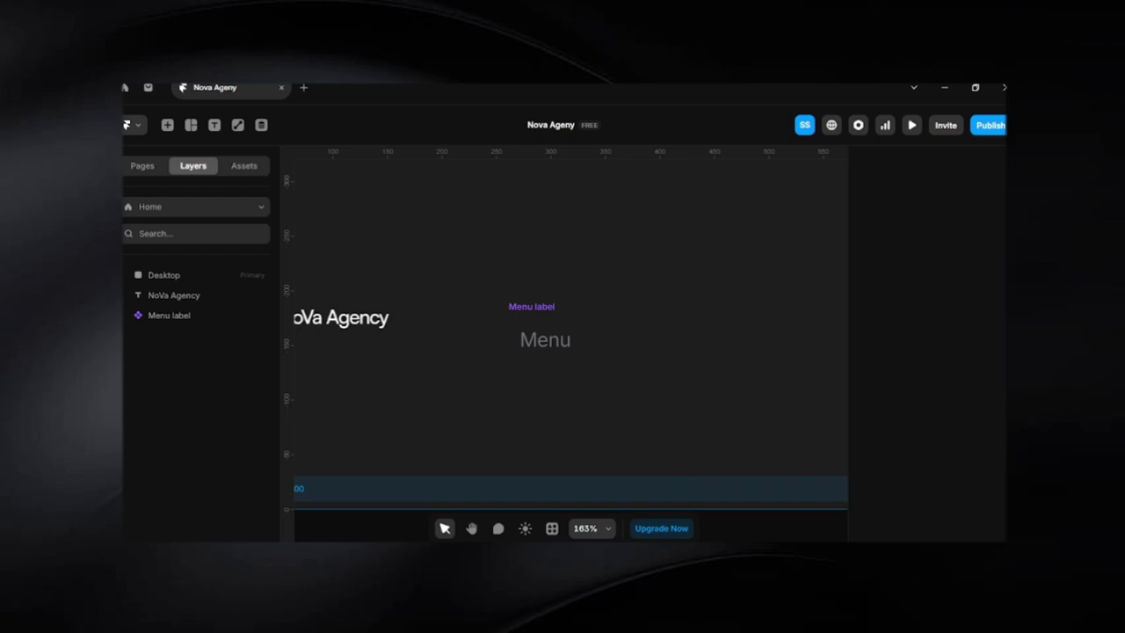
Switch to Notion and look through the NOVA Agency project brief down to its linked subpages
click(615, 556)
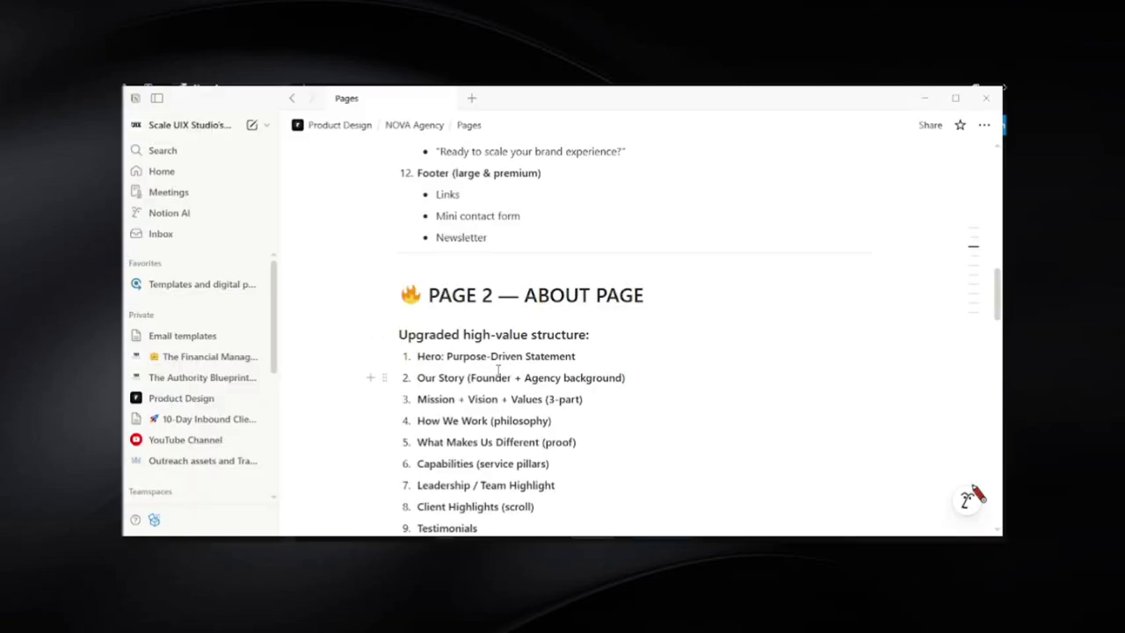
scroll(498, 369, up, 10)
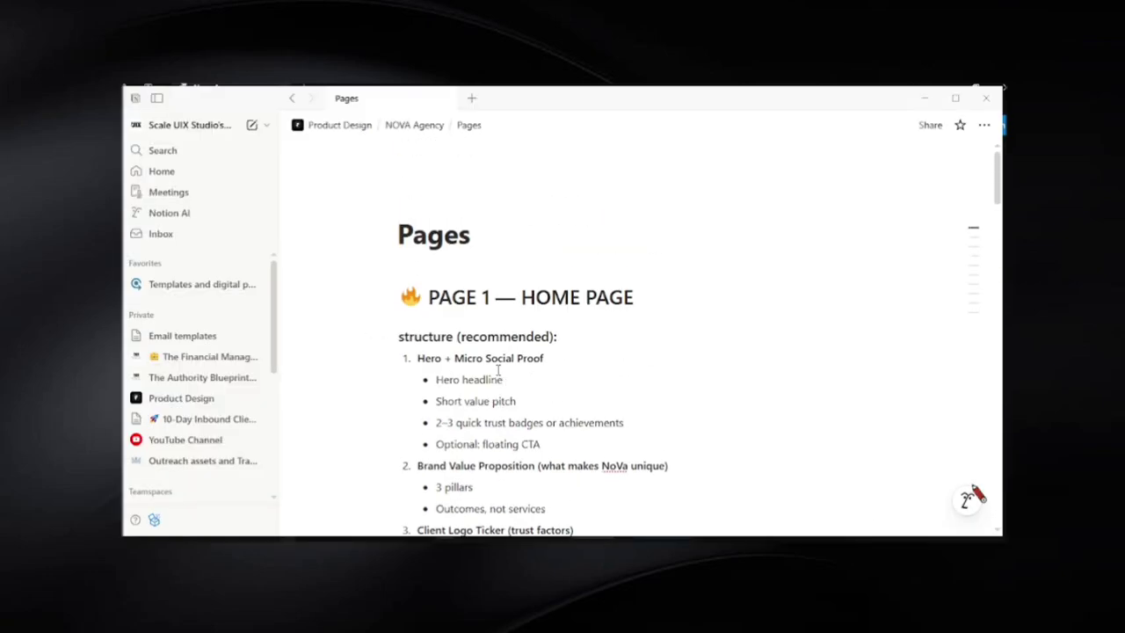
click(402, 130)
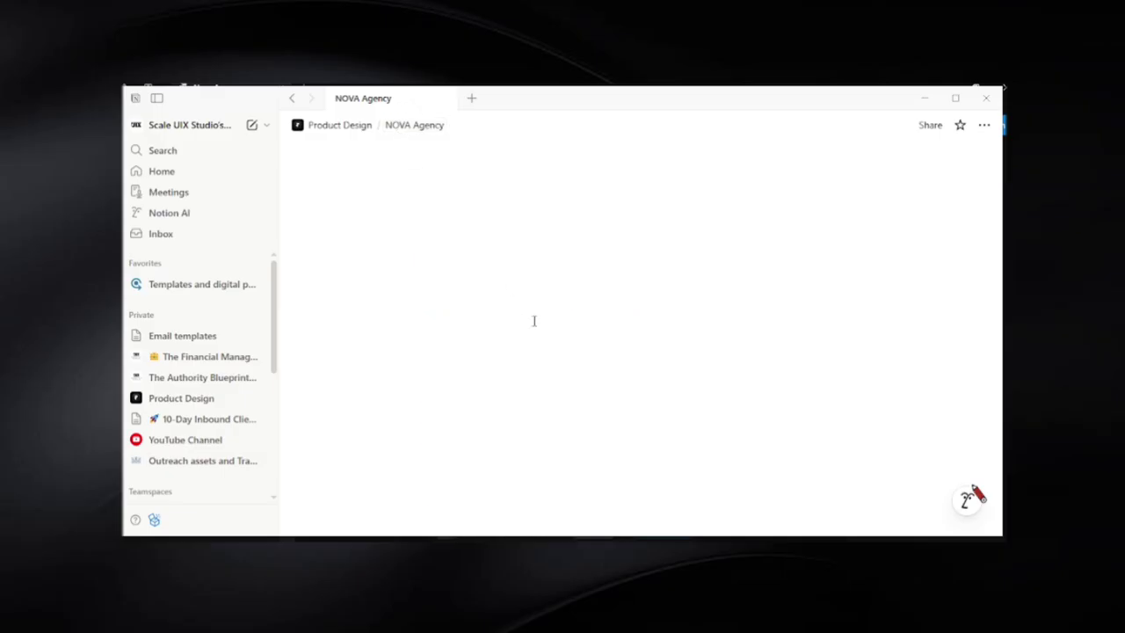
scroll(515, 392, down, 10)
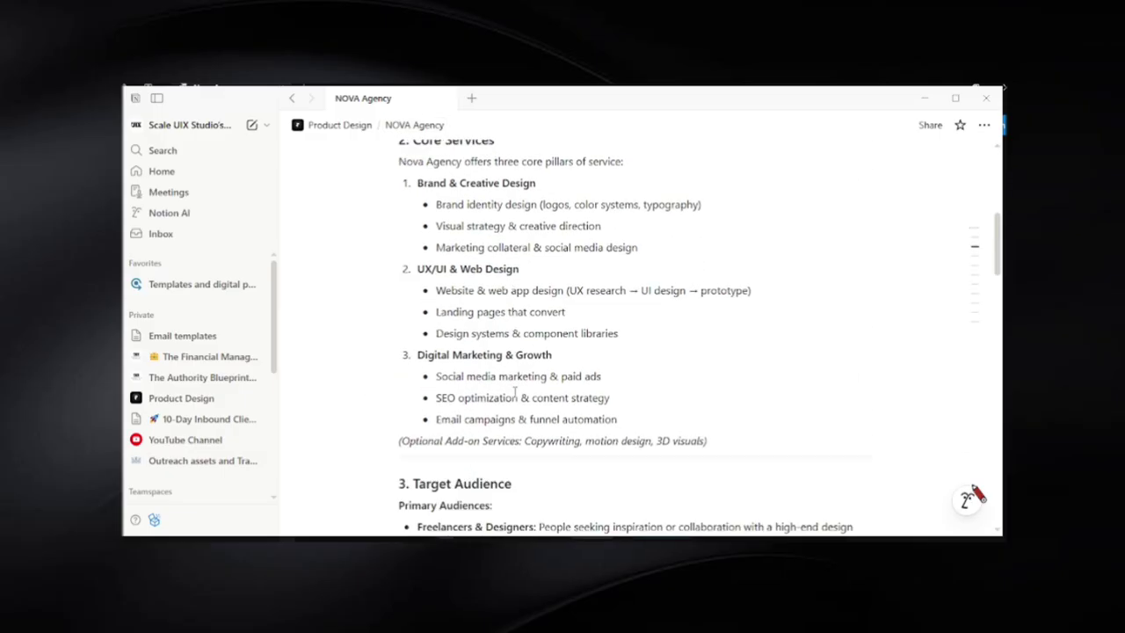
scroll(514, 392, down, 10)
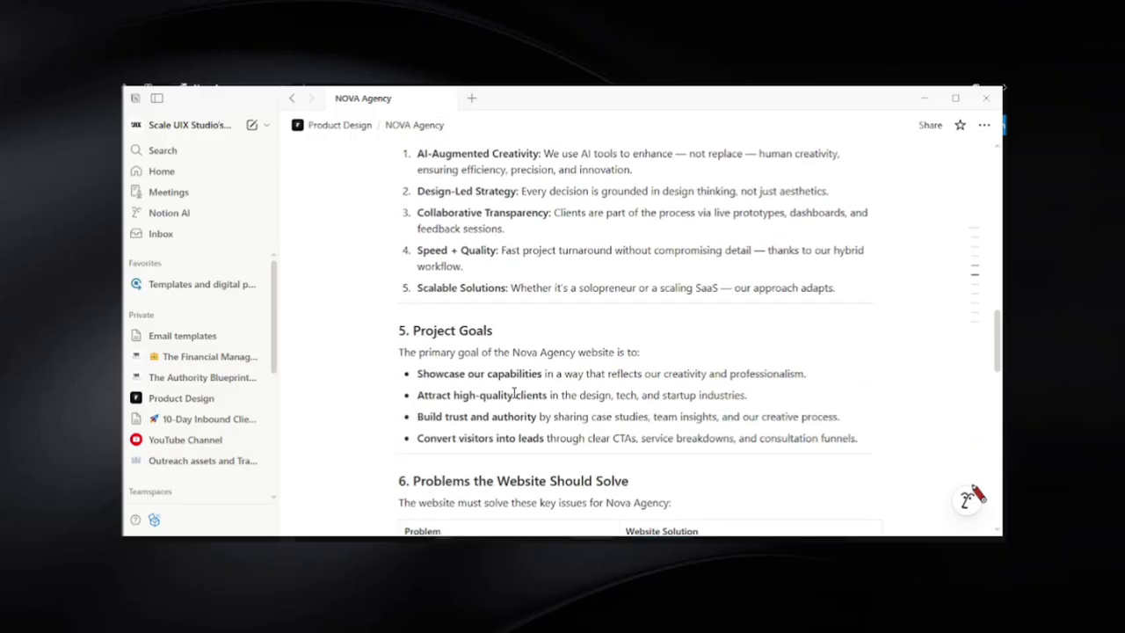
scroll(514, 393, down, 3)
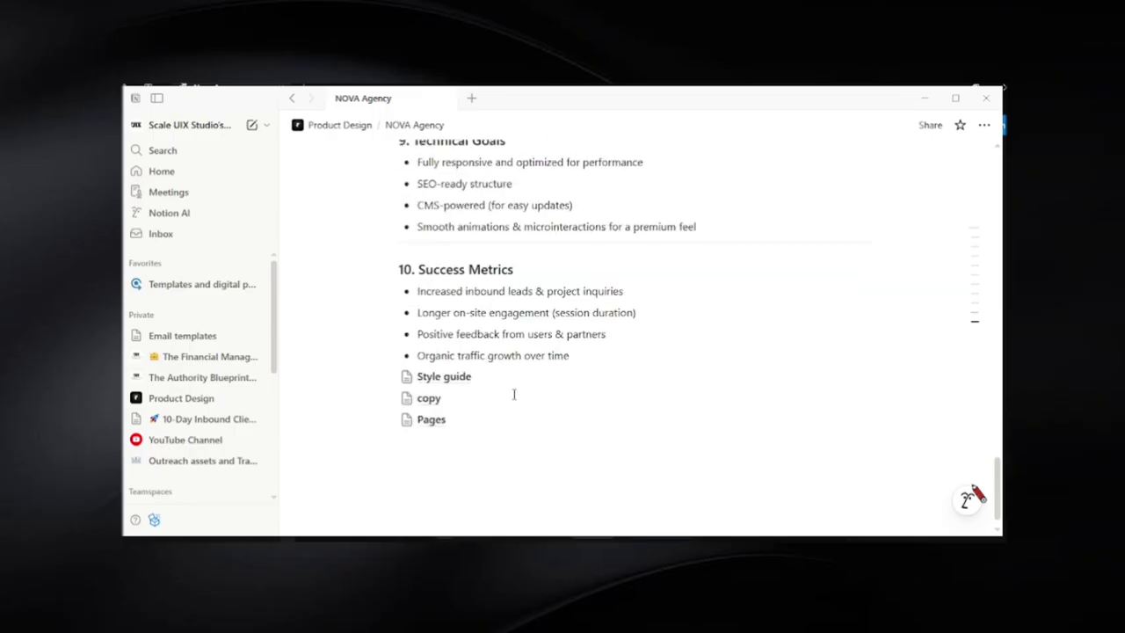
Review the recommended home page structure in the Pages document and return to Framer
mouse_move(472, 431)
click(428, 419)
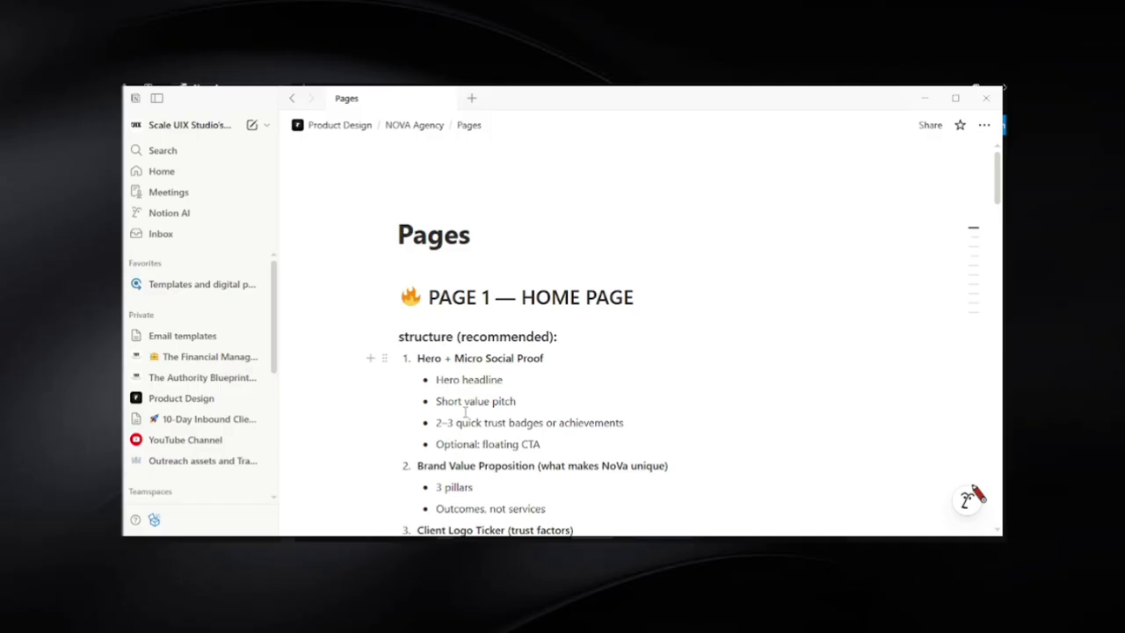
scroll(466, 412, down, 3)
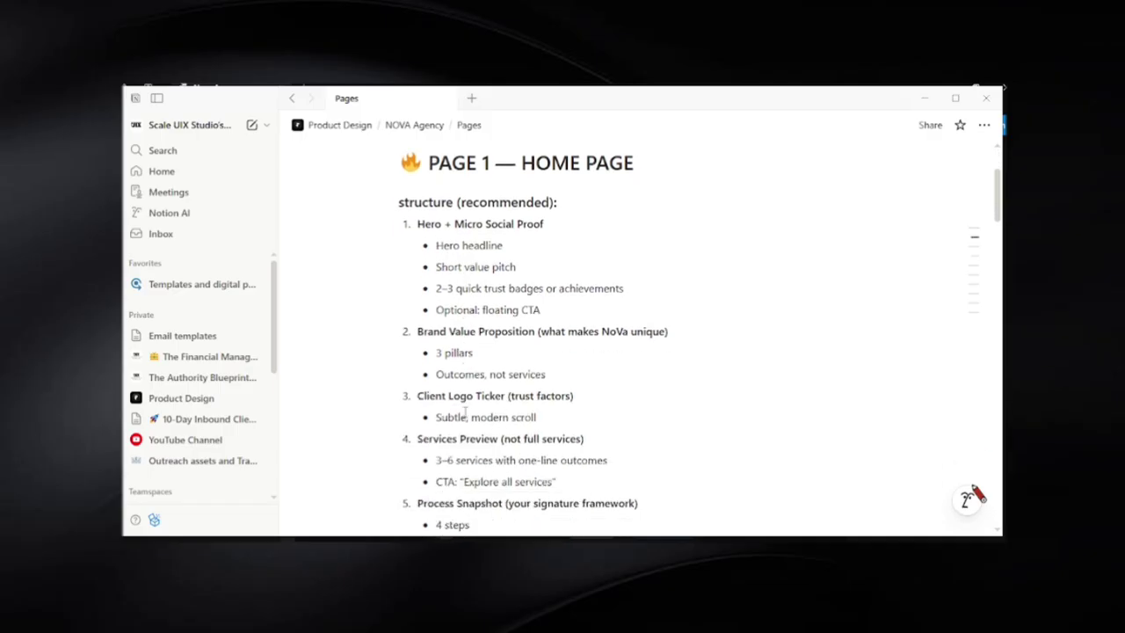
click(923, 101)
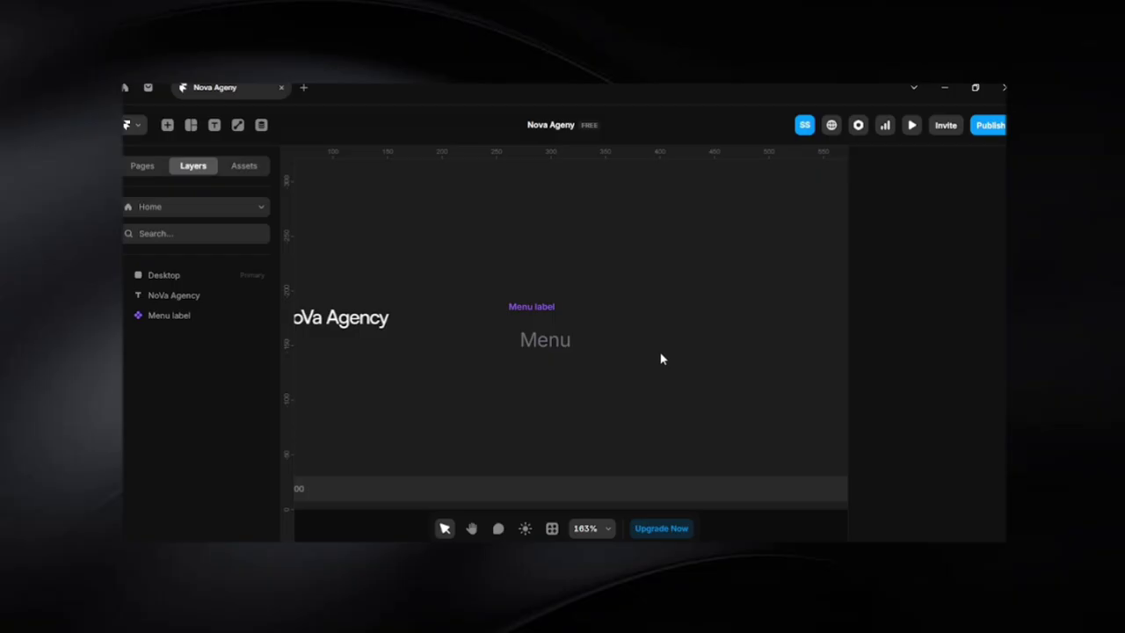
Duplicate the Menu label instance beside the original and wrap both in a stack
click(538, 323)
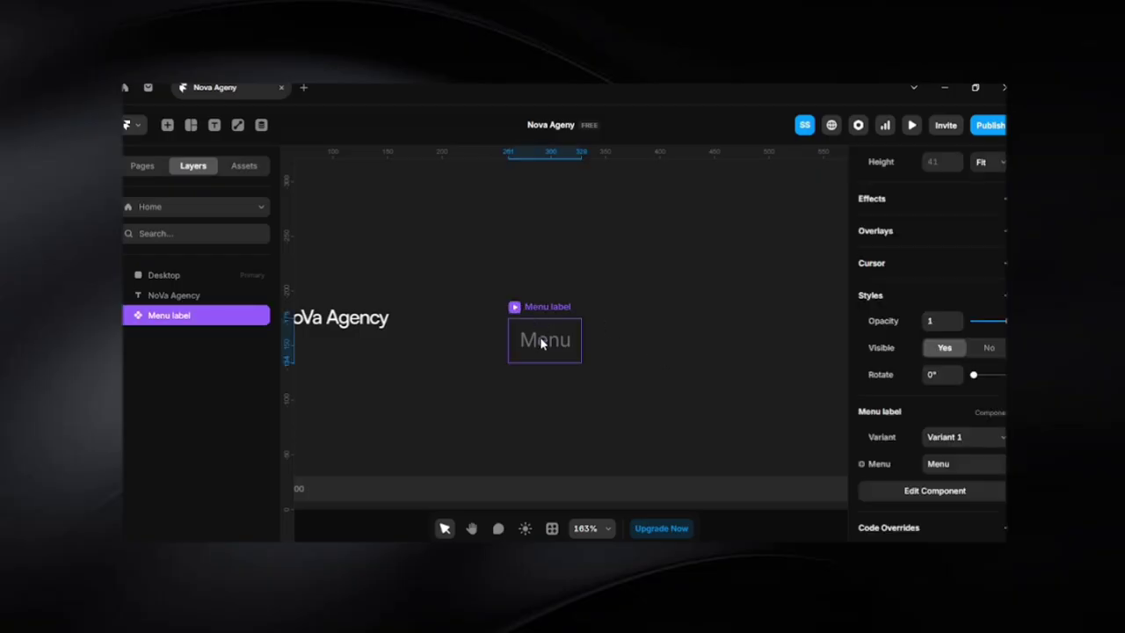
alt+drag(539, 337, 617, 343)
shift+click(537, 308)
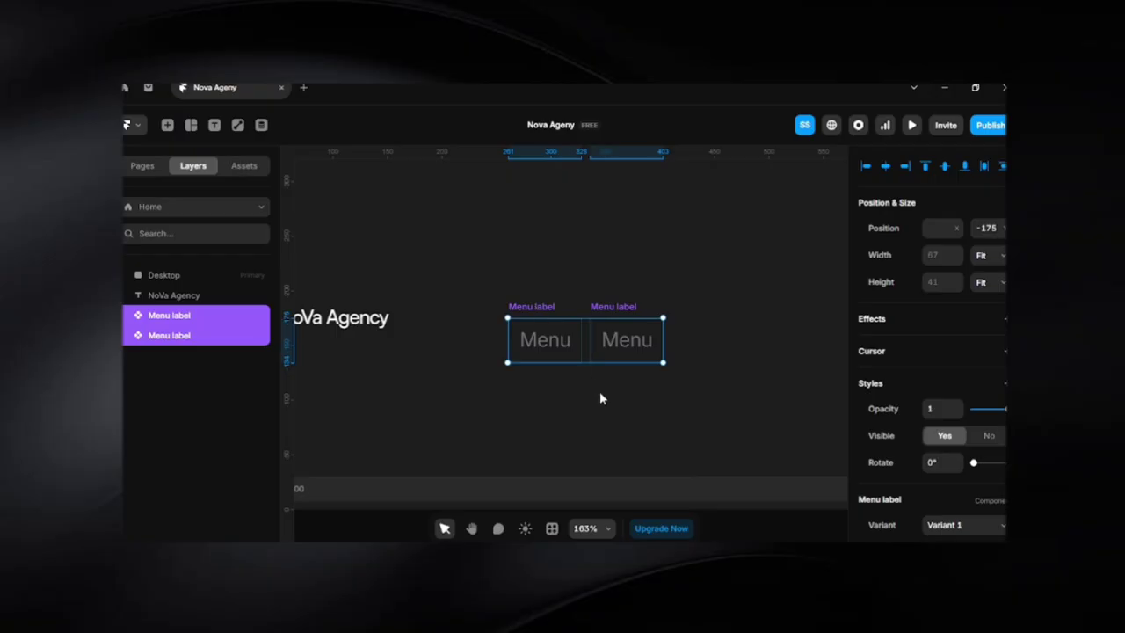
key(ctrl+Return)
Set the gap of the stack holding the two Menu labels to 0
scroll(931, 504, down, 3)
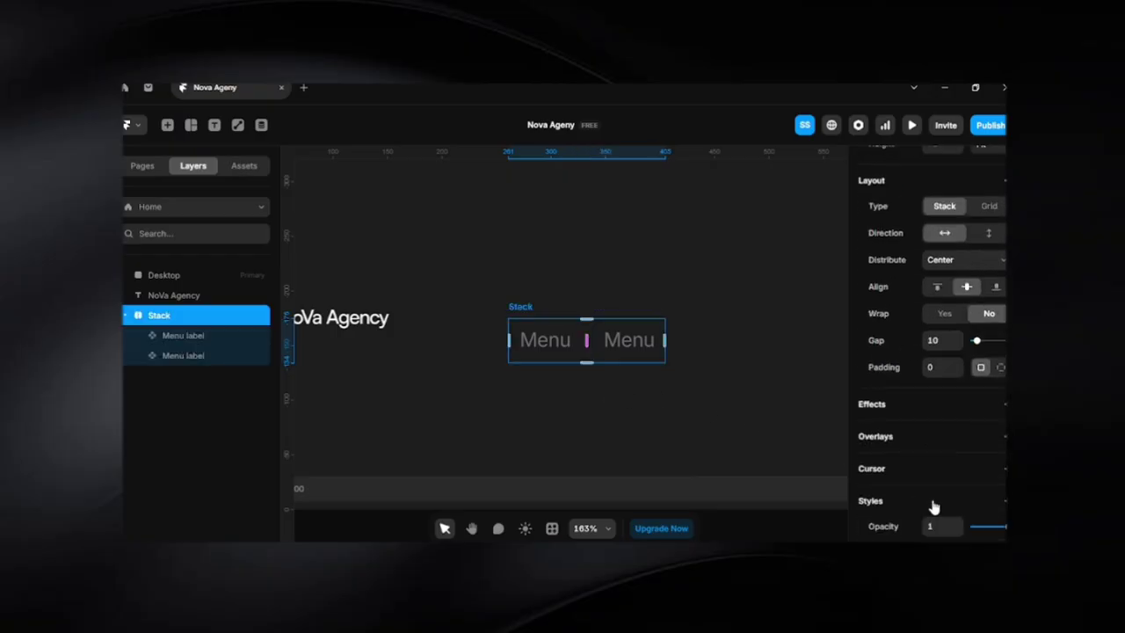
click(938, 344)
text(0)
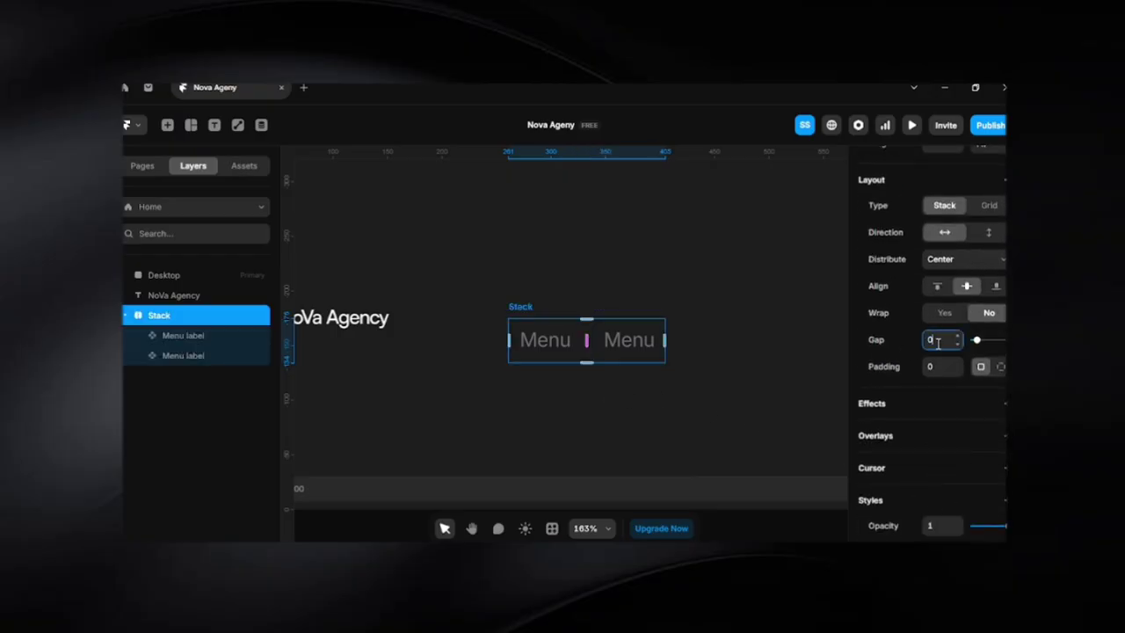
key(Return)
click(660, 389)
Set the Menu text of the first Menu label in the stack to About
click(565, 347)
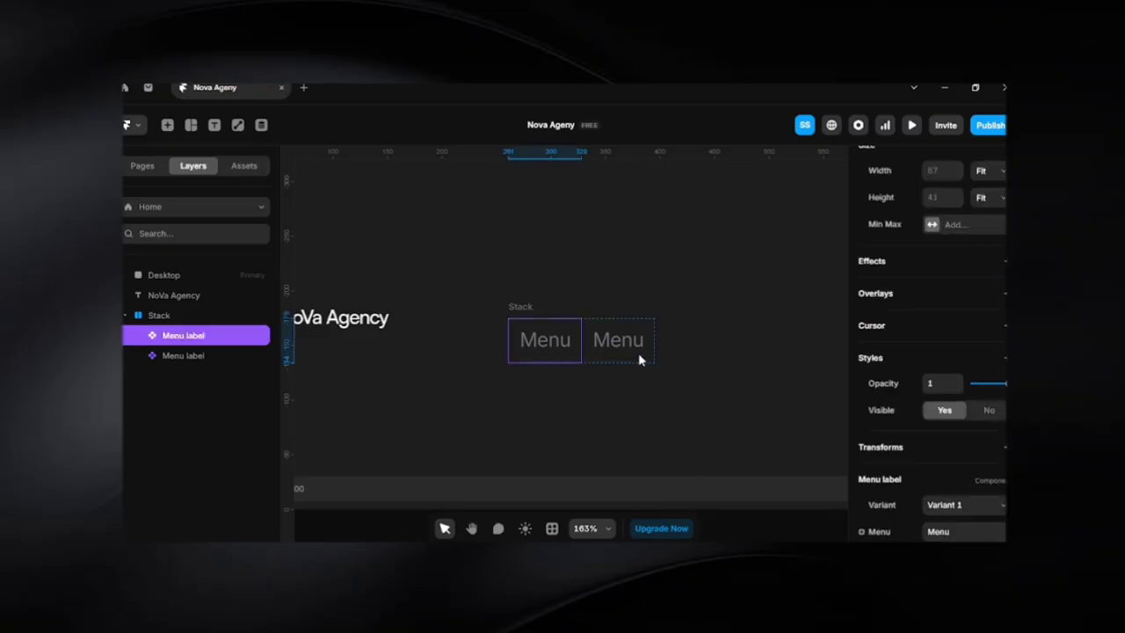
scroll(999, 471, down, 3)
click(964, 405)
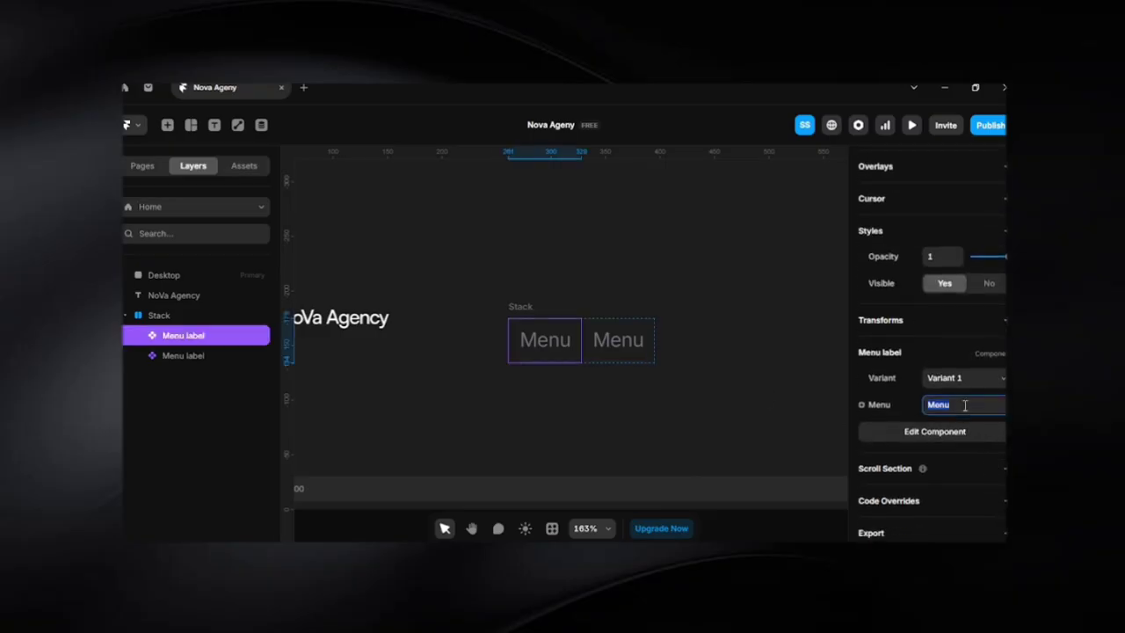
text(About)
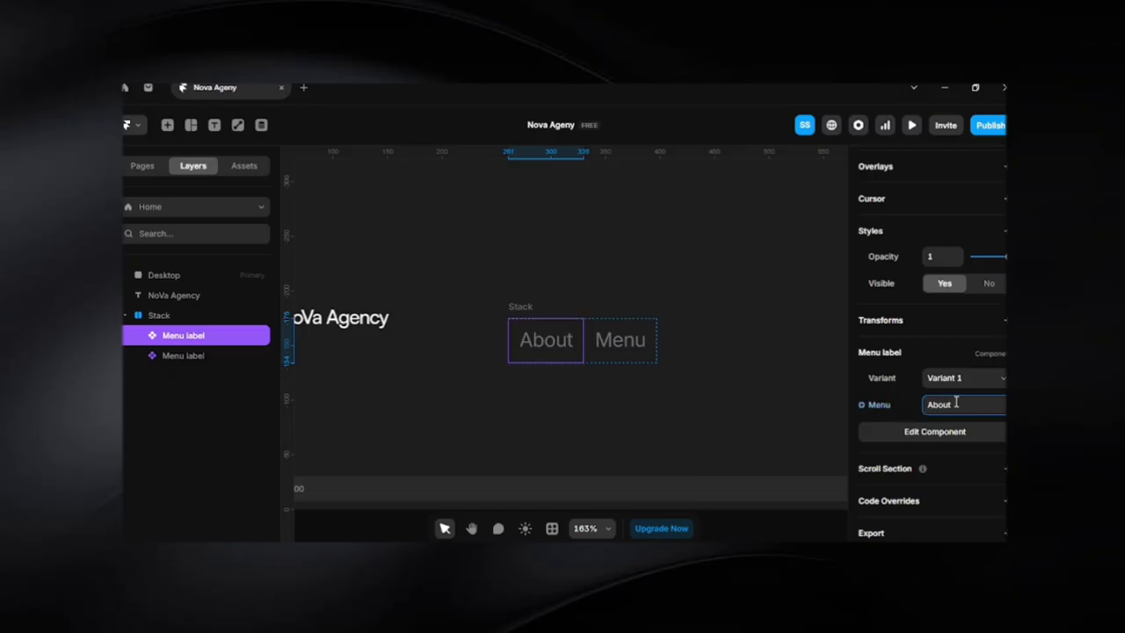
Set the Menu text of the second Menu label in the stack to Services
click(630, 347)
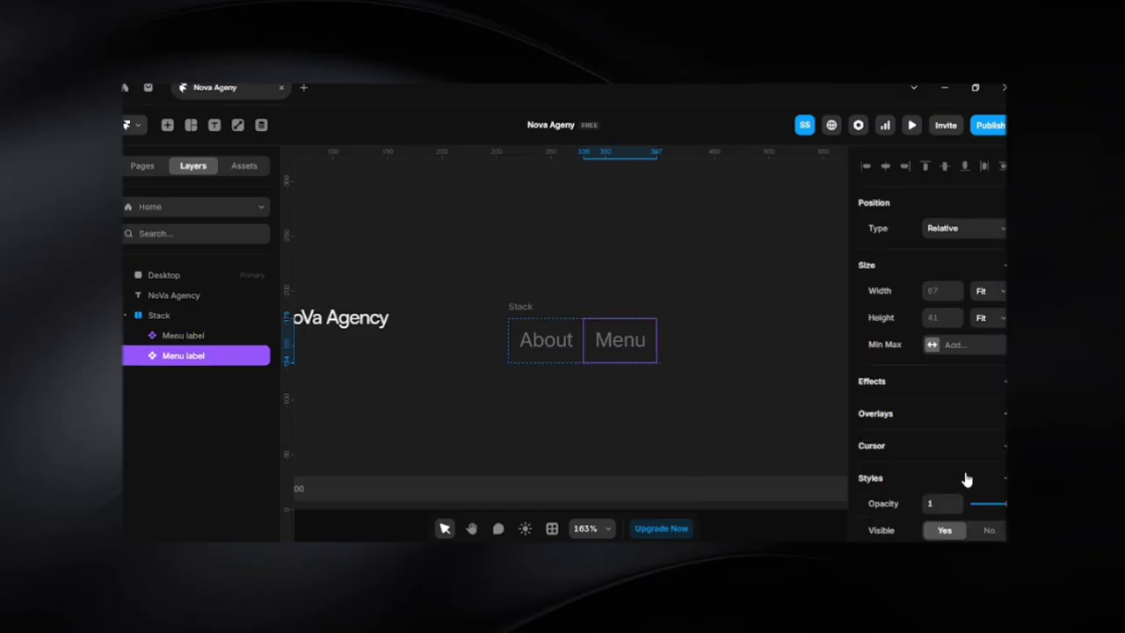
scroll(967, 477, down, 5)
click(961, 406)
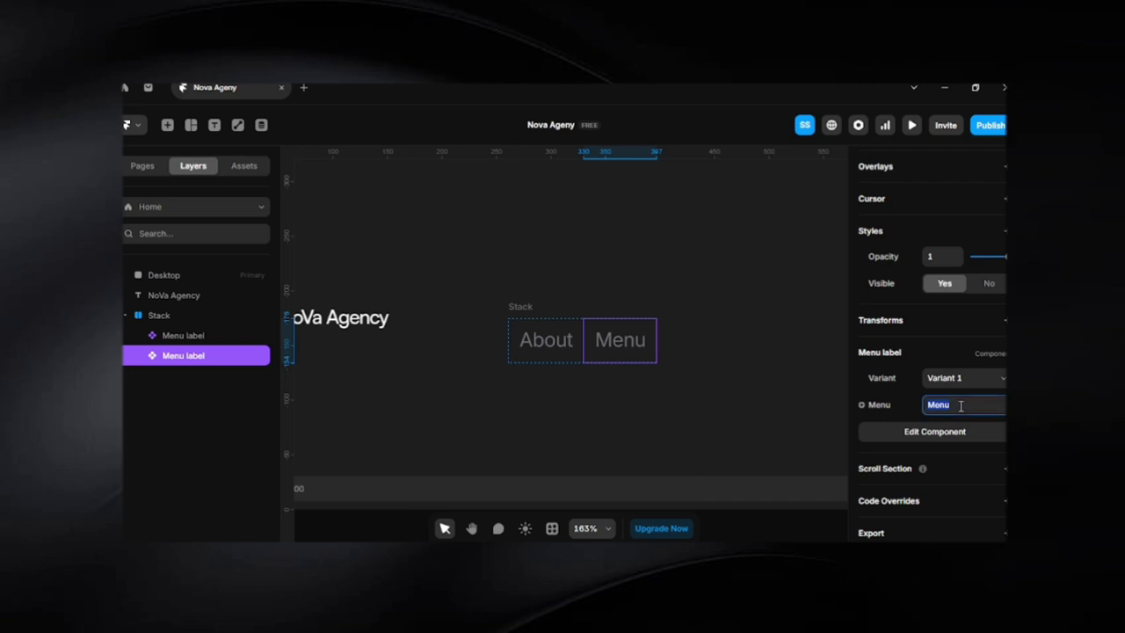
text(Services)
key(Return)
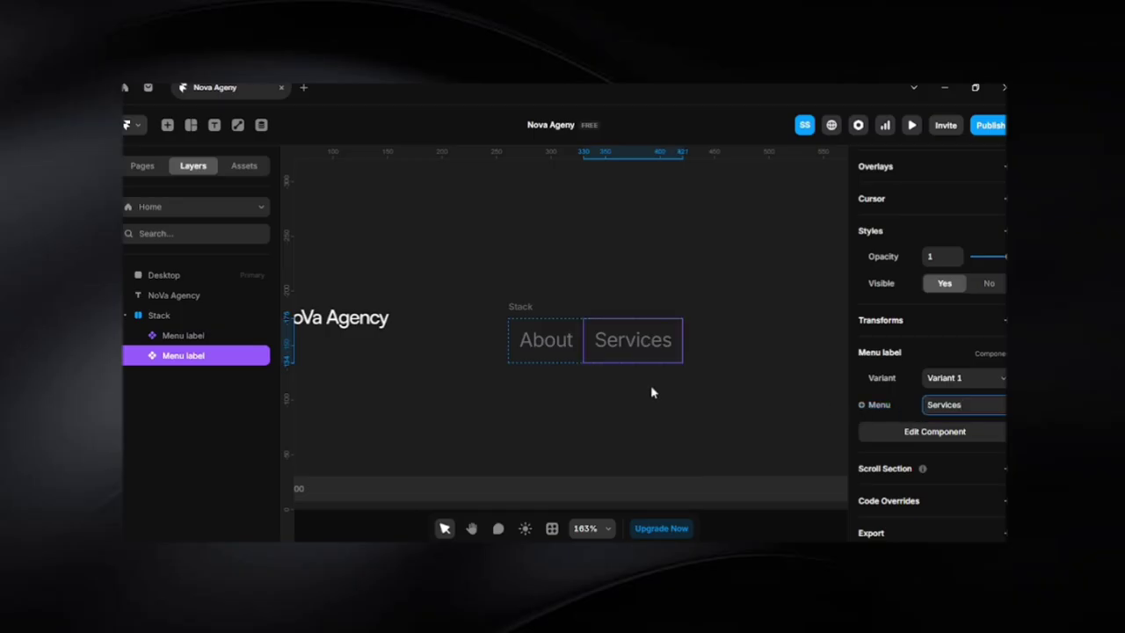
Duplicate the Services label within the stack and set the copy's Menu text to Testimonials
key(ctrl+d)
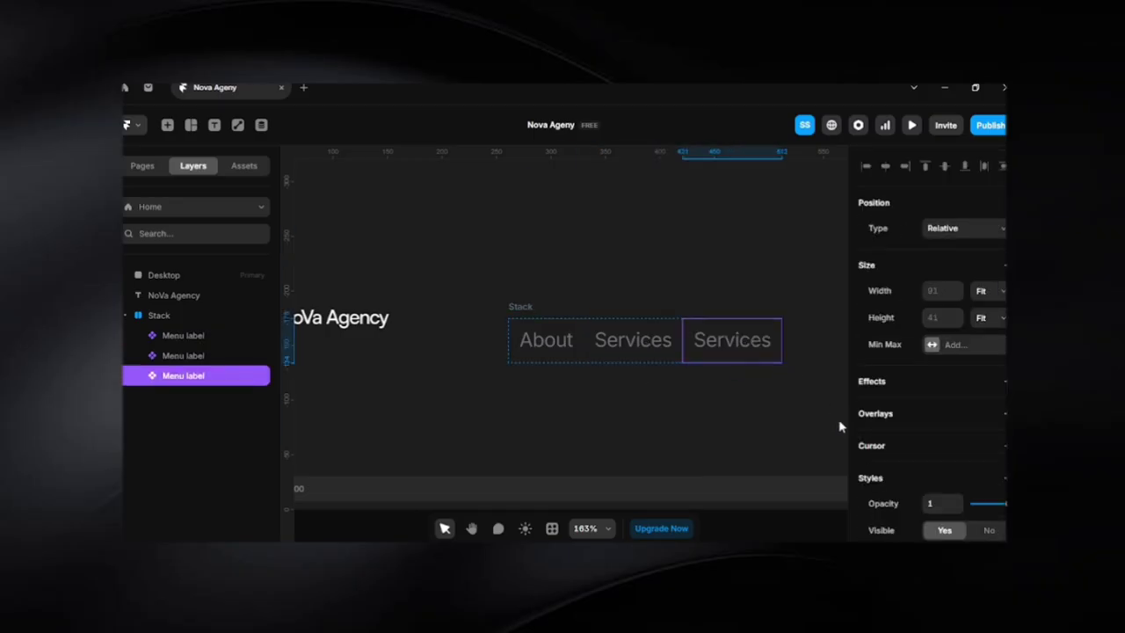
click(956, 405)
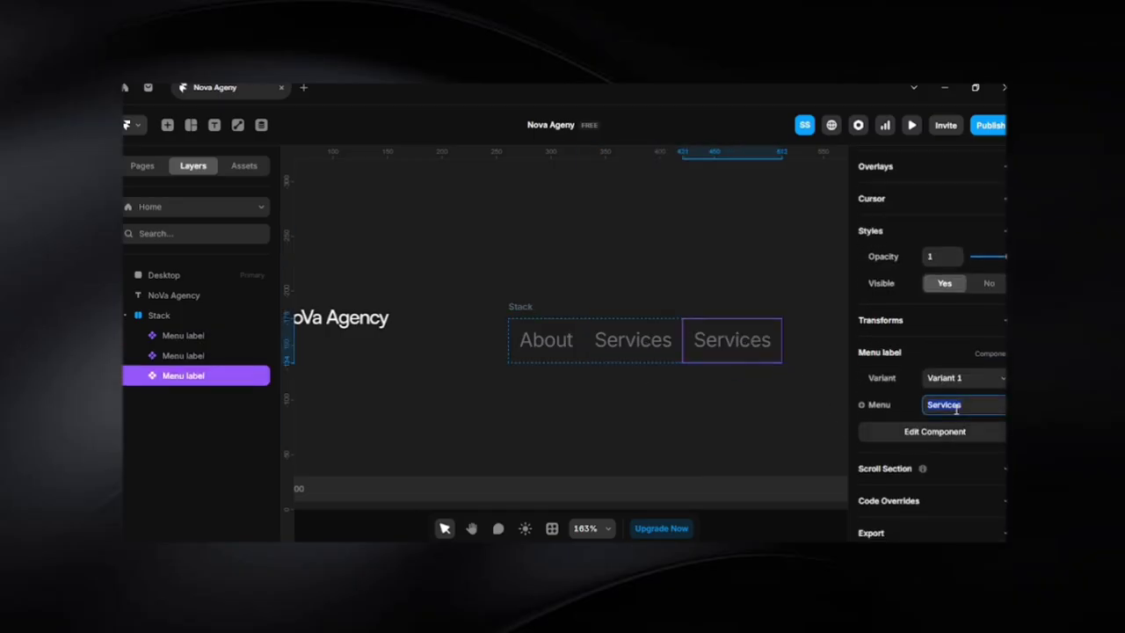
text(Testimonials)
click(758, 414)
Duplicate the Testimonials label within the stack and set the copy's Menu text to Pricing
scroll(758, 414, down, 4)
key(space)
drag(768, 396, 638, 394)
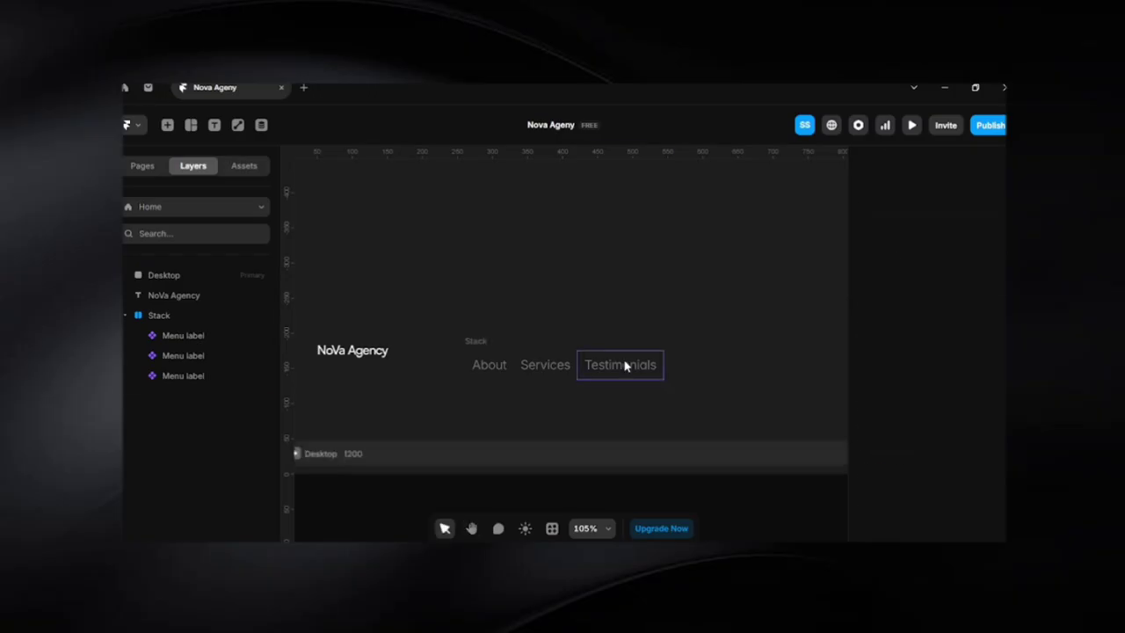
click(633, 365)
key(ctrl+d)
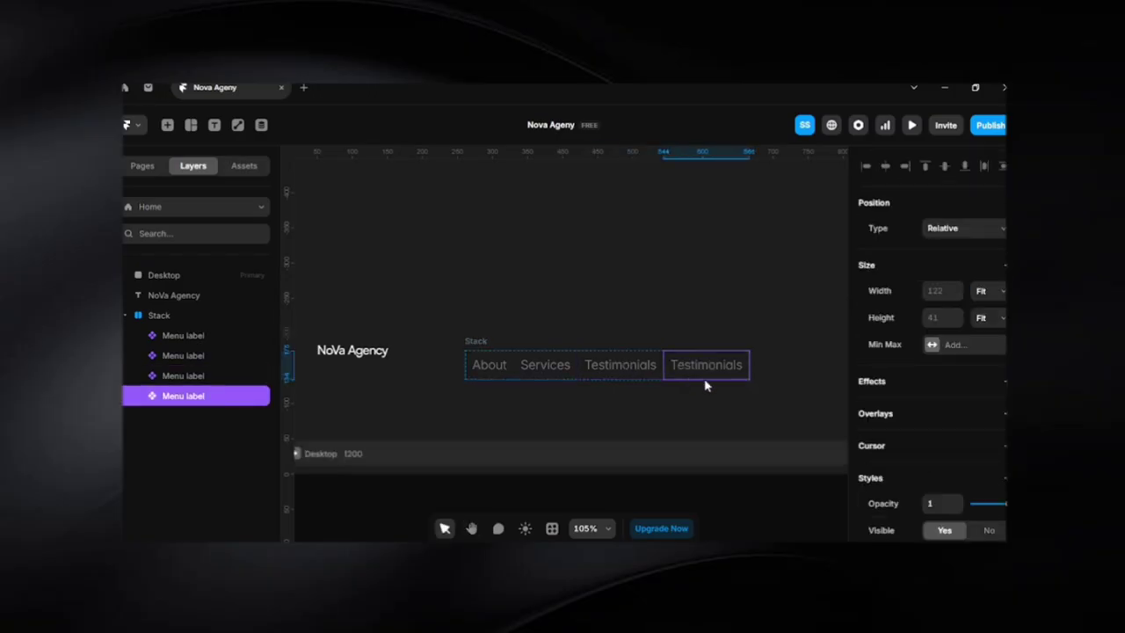
scroll(967, 439, down, 4)
click(959, 446)
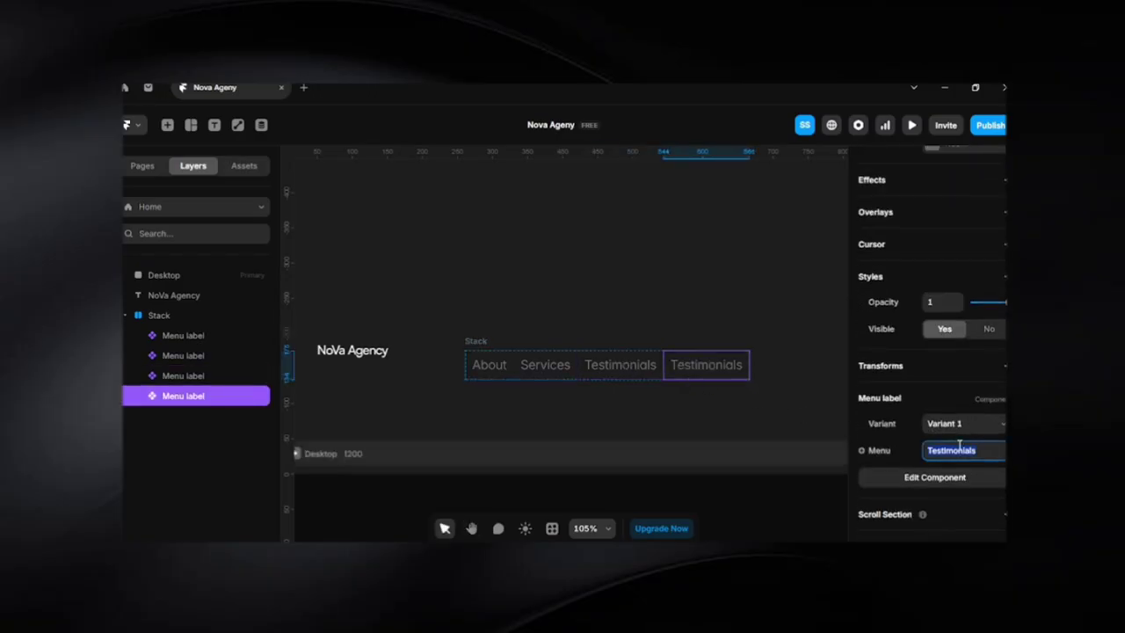
text(Pricing)
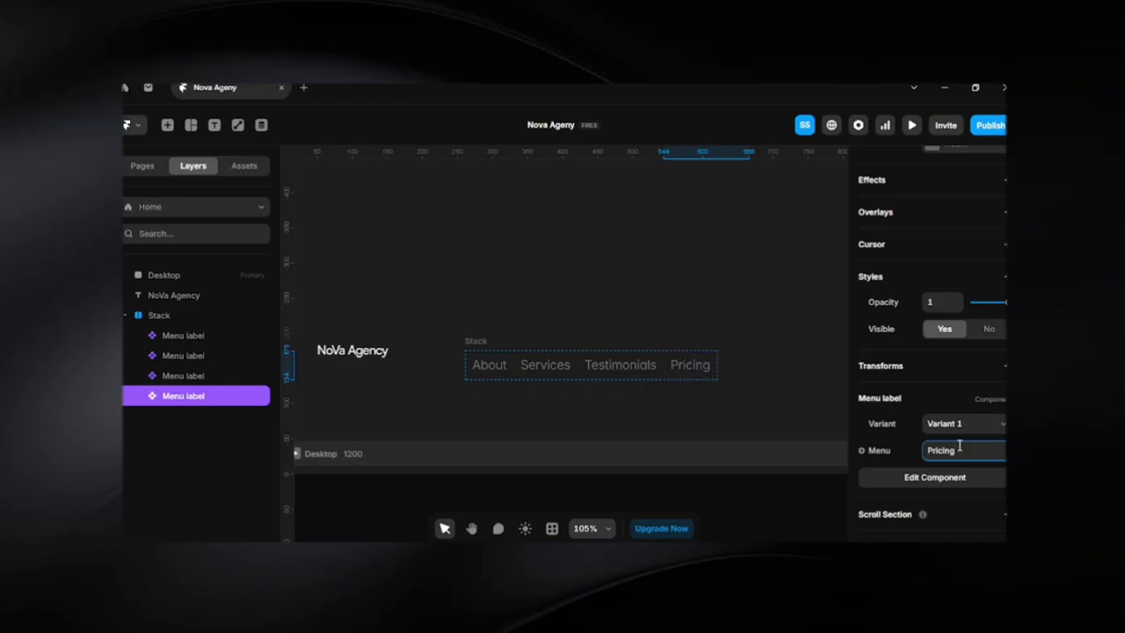
click(733, 403)
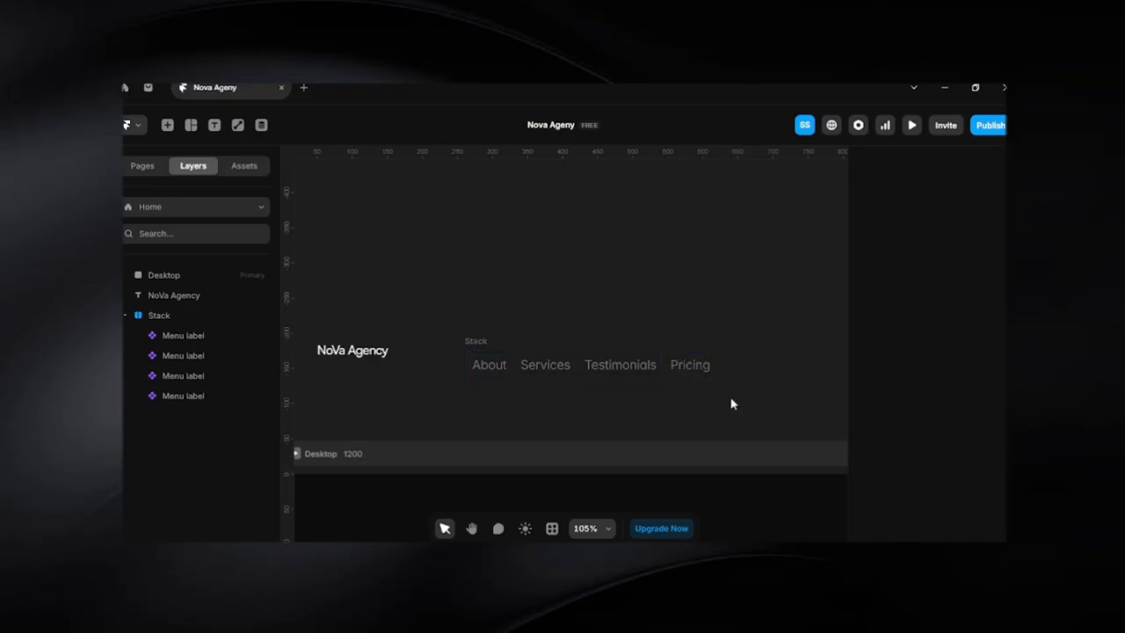
Reposition the navigation stack on the canvas, placing it above and to the right of the NoVa Agency text
scroll(731, 401, down, 3)
drag(716, 387, 698, 389)
key(v)
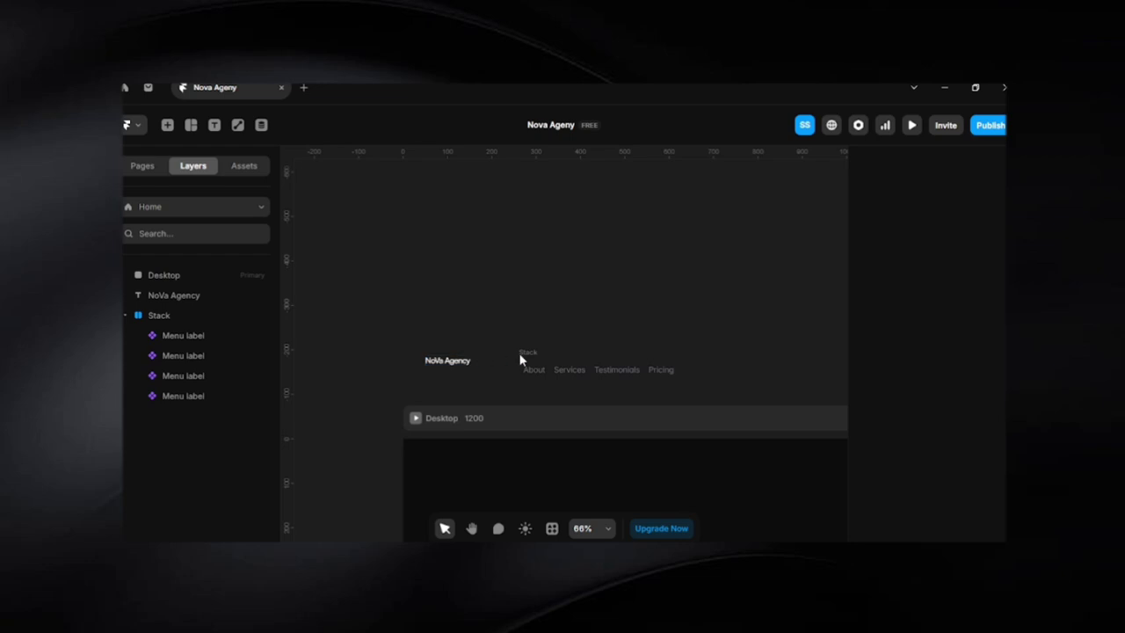
drag(557, 354, 624, 343)
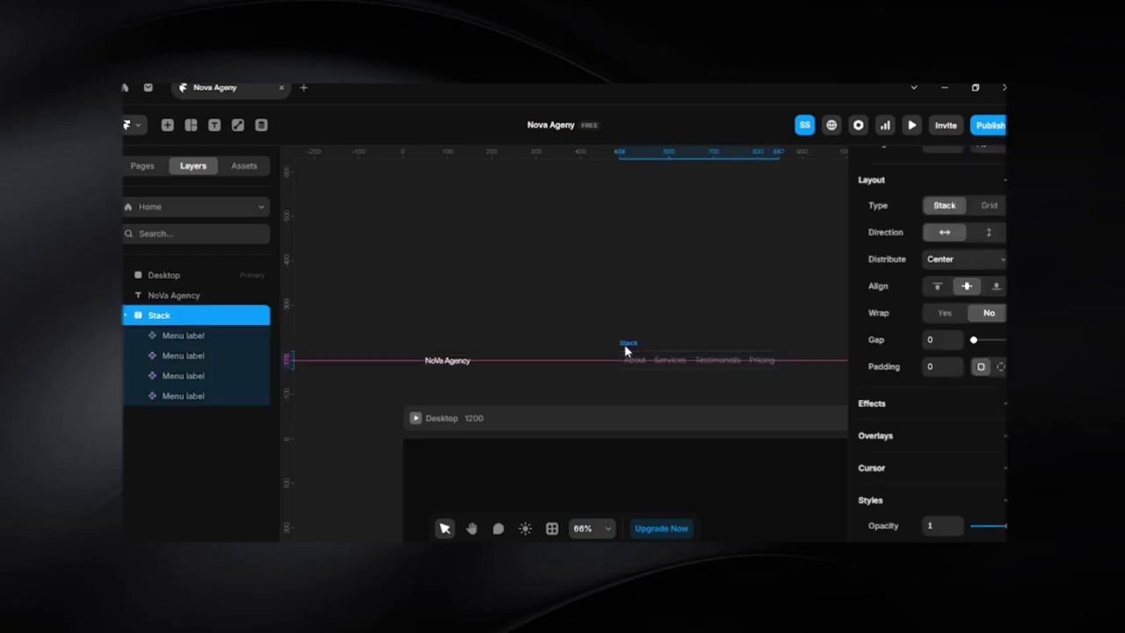
click(529, 359)
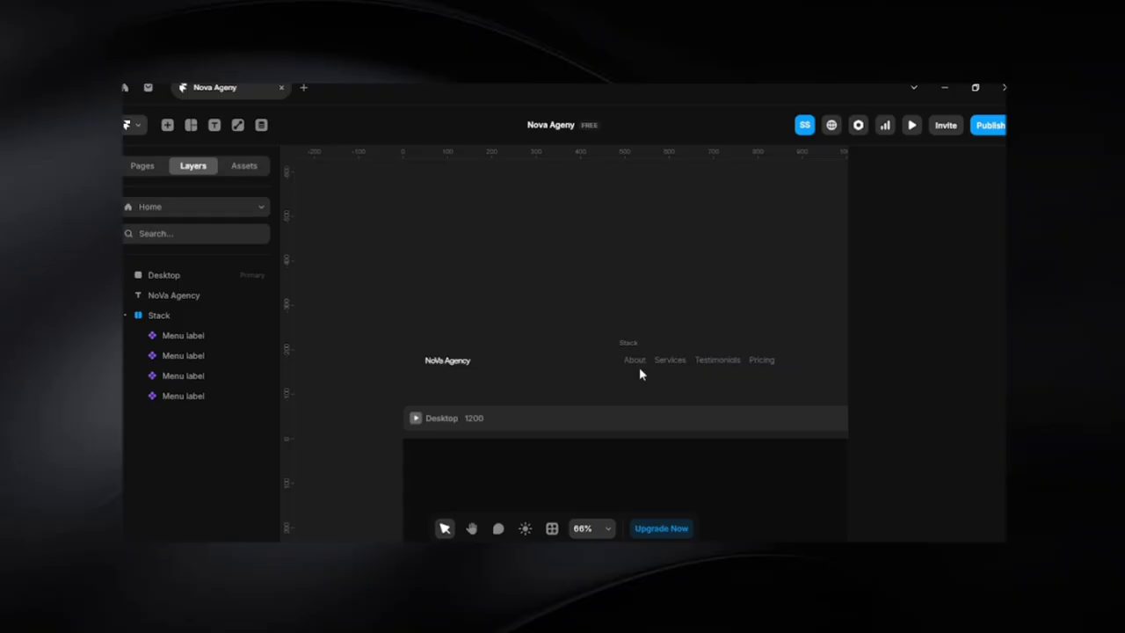
drag(629, 346, 543, 304)
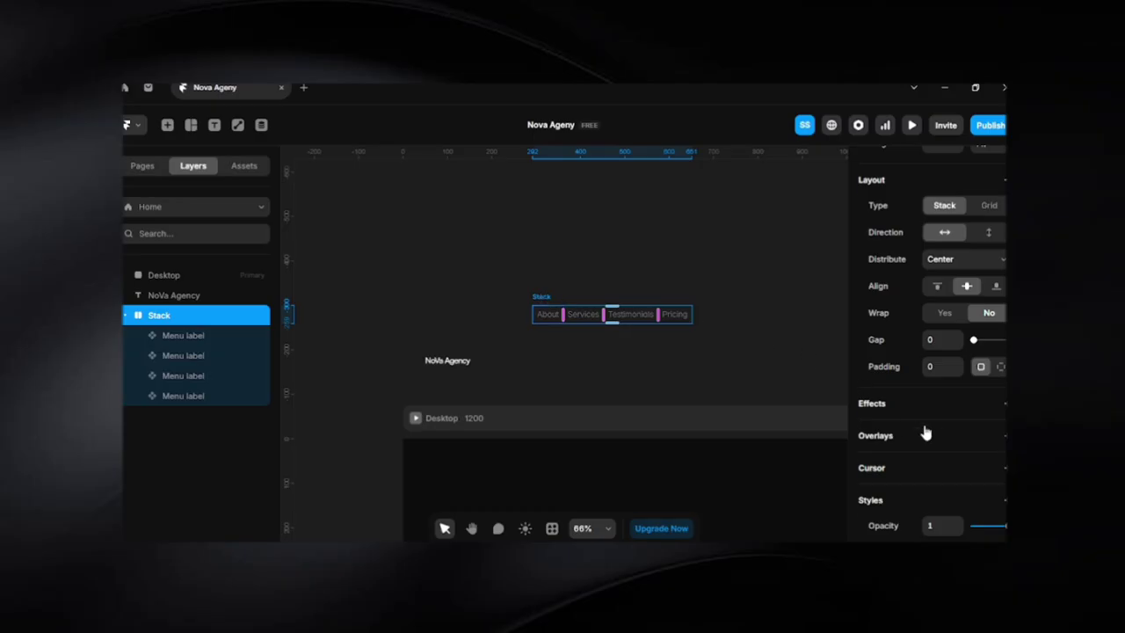
Rename the stack holding the four navigation labels as "menu items"
scroll(923, 431, up, 3)
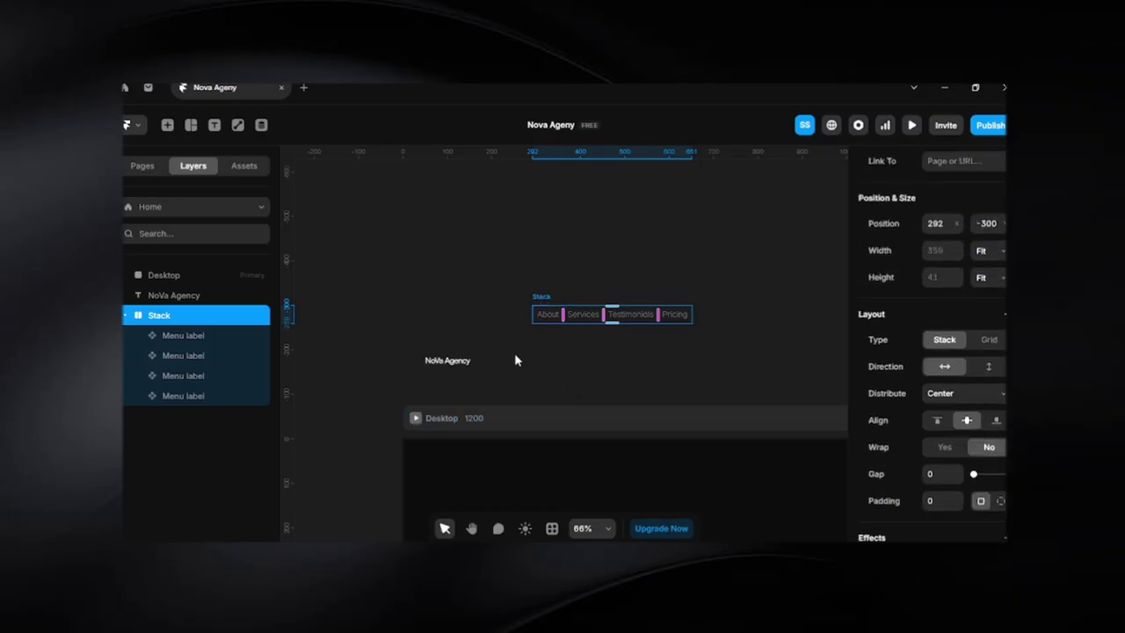
click(190, 339)
click(547, 311)
click(495, 316)
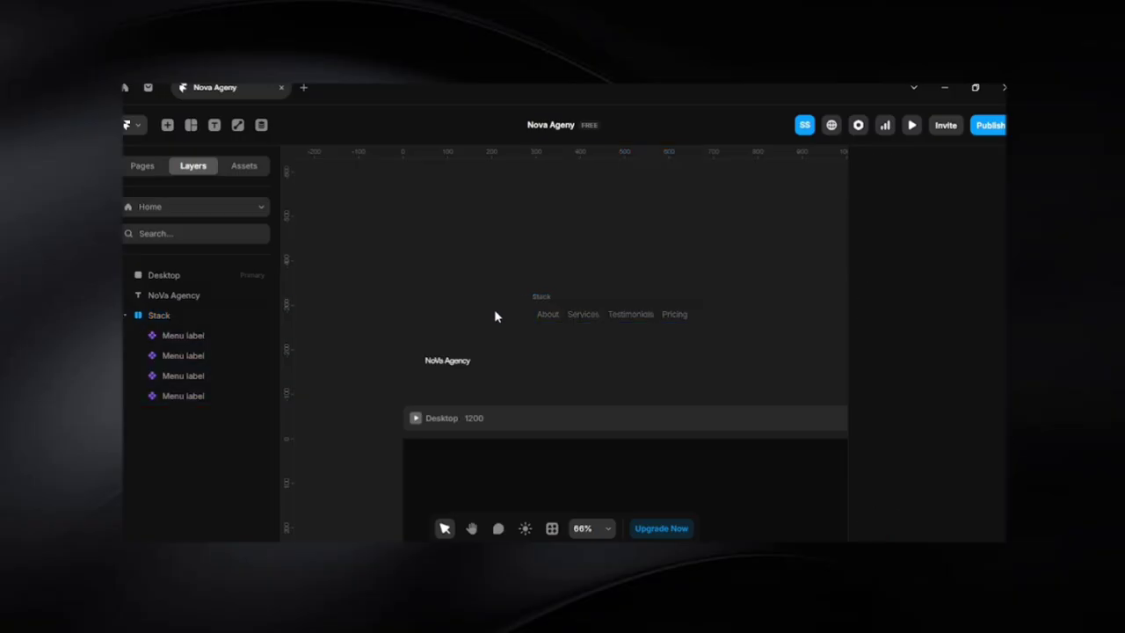
click(542, 299)
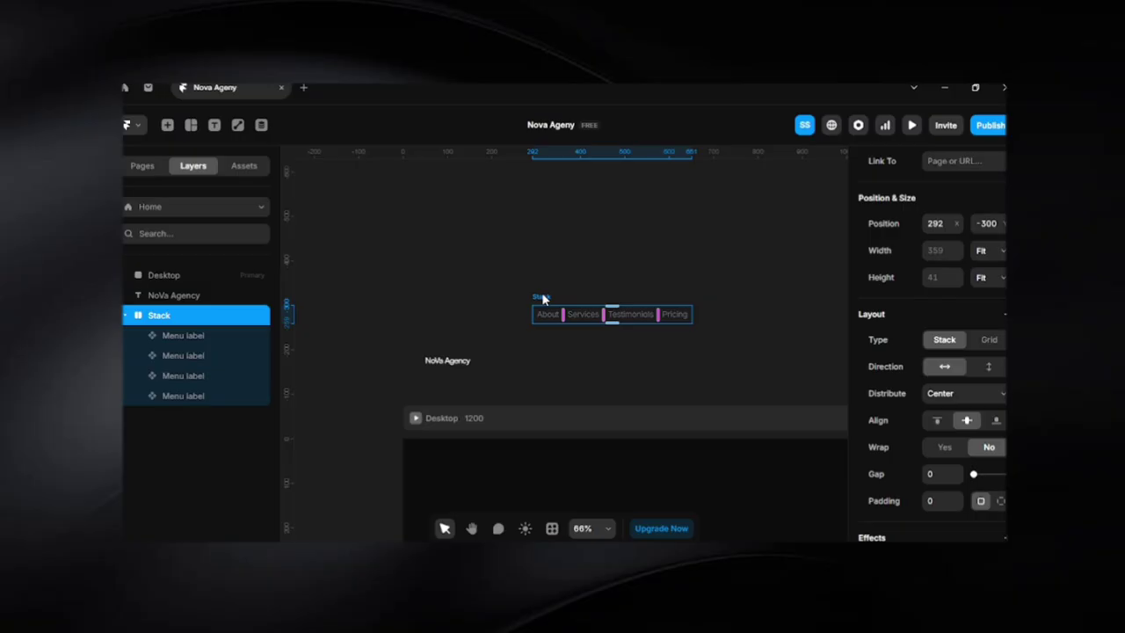
key(ctrl+r)
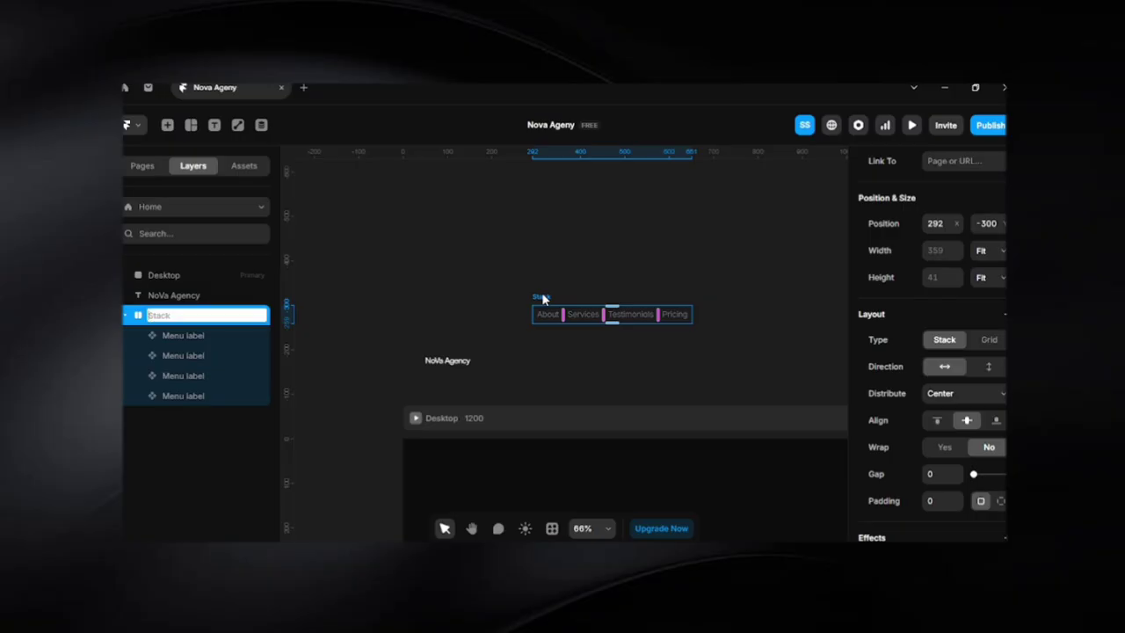
text(menu items)
key(Return)
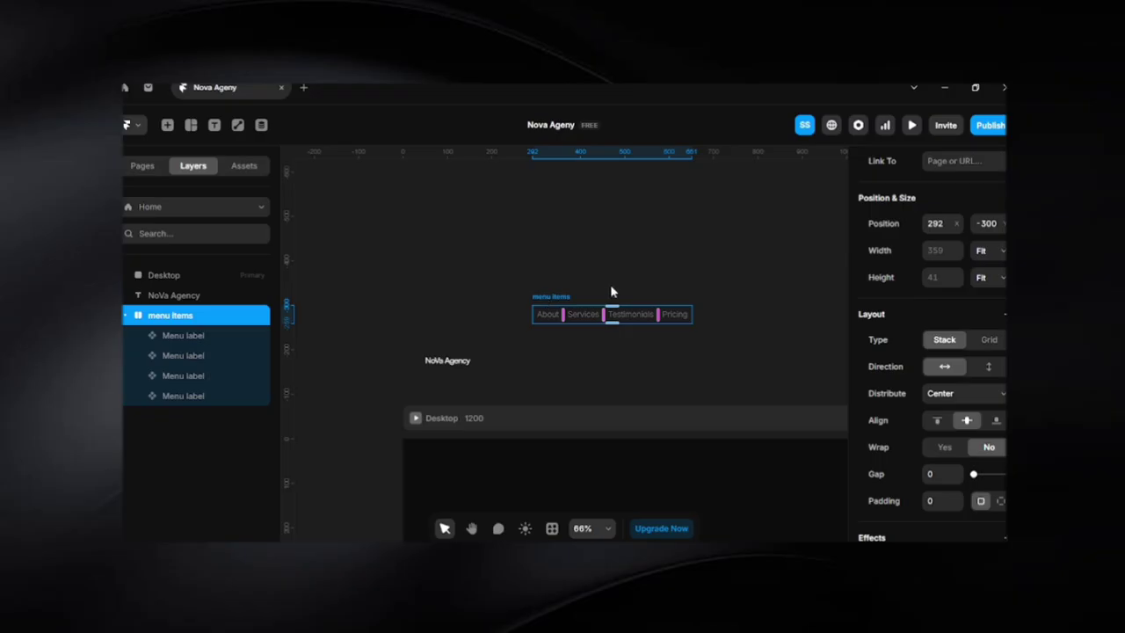
Rename the first two menu label layers in the menu items stack as "About" and "services"
click(180, 338)
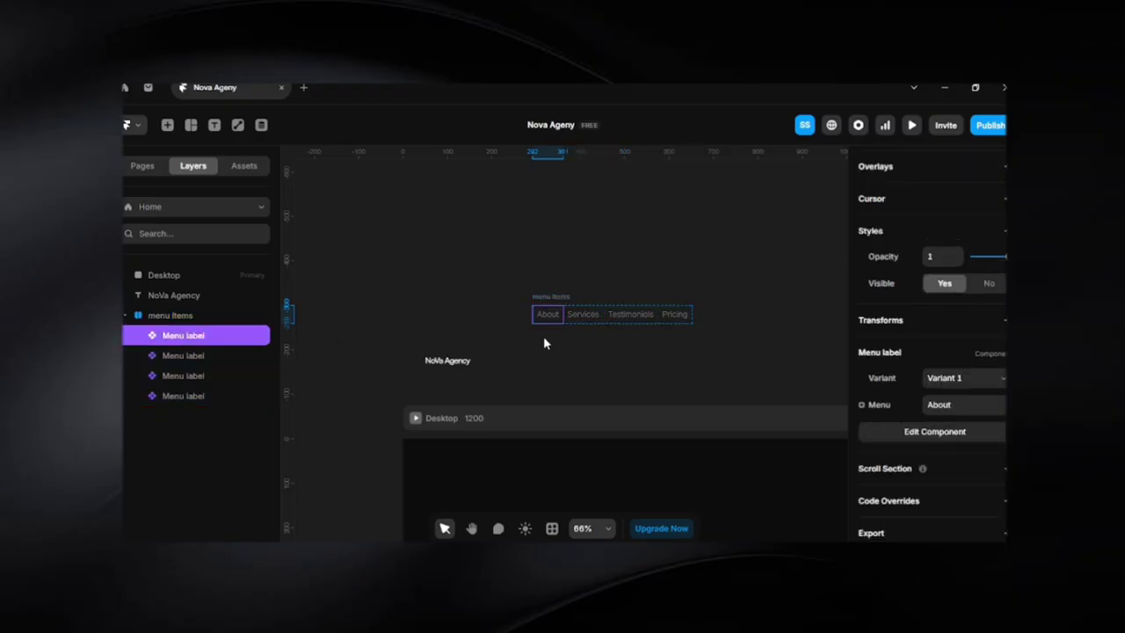
key(ctrl+r)
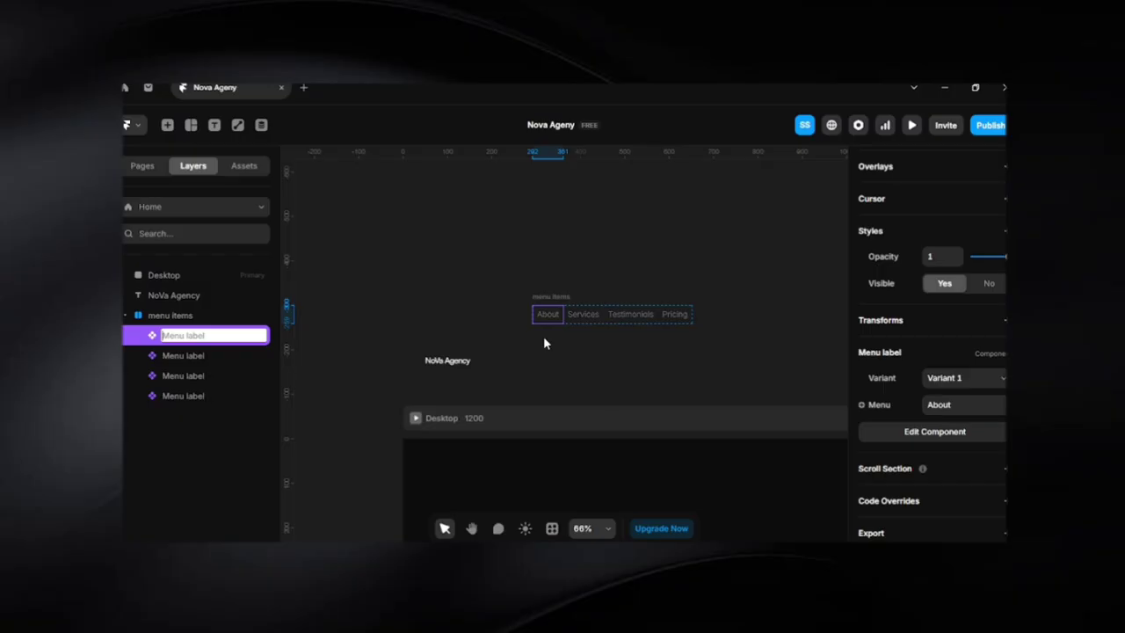
text(About)
key(Return)
key(Tab)
key(ctrl+r)
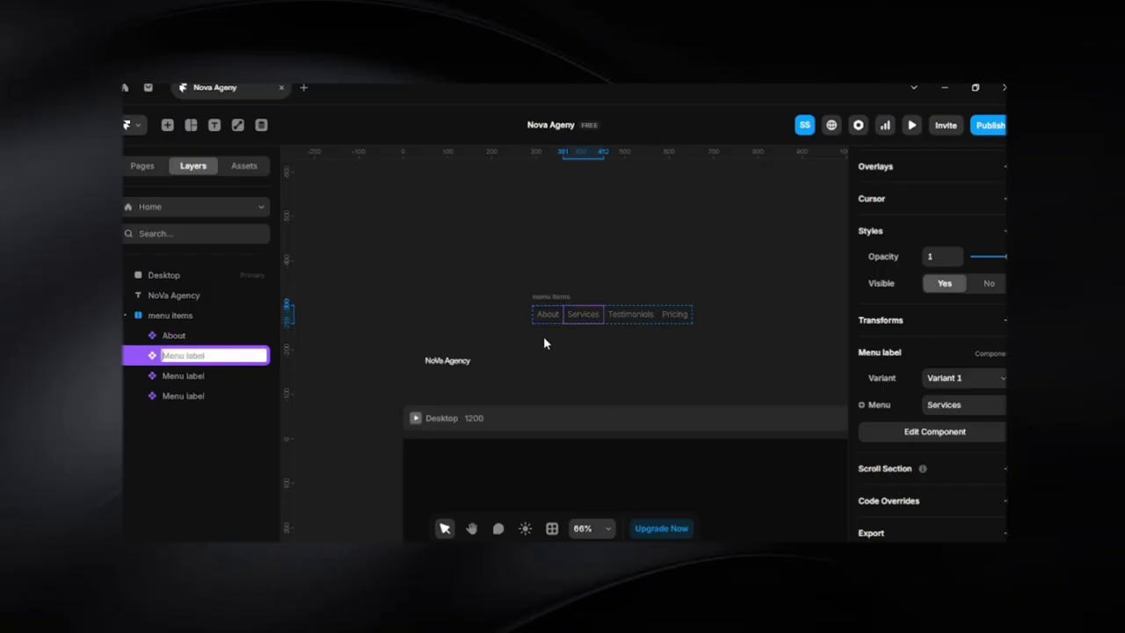
text(services)
key(Return)
key(Tab)
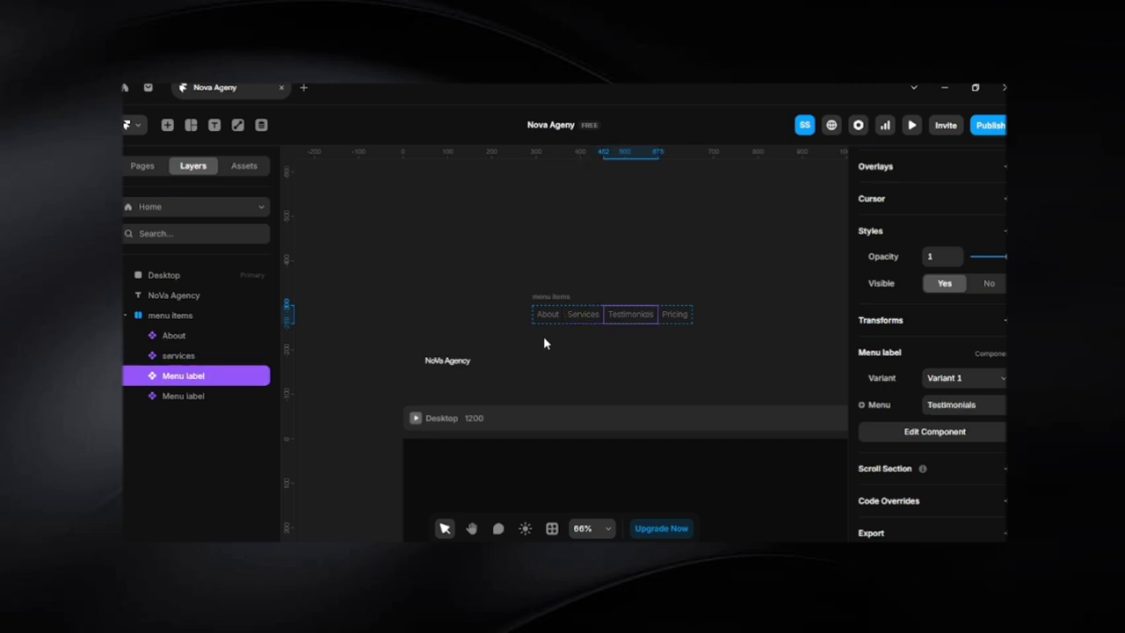
Rename the third and fourth menu label layers as "Testimonials" and "Pricing"
key(ctrl+r)
text(Test)
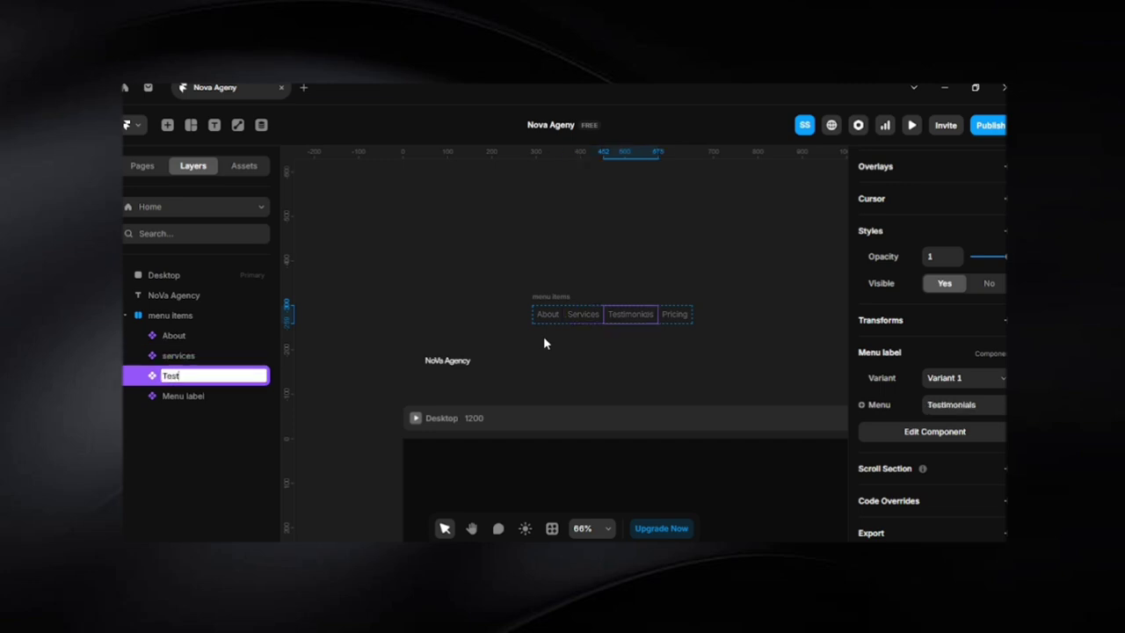
text(imonials)
key(Return)
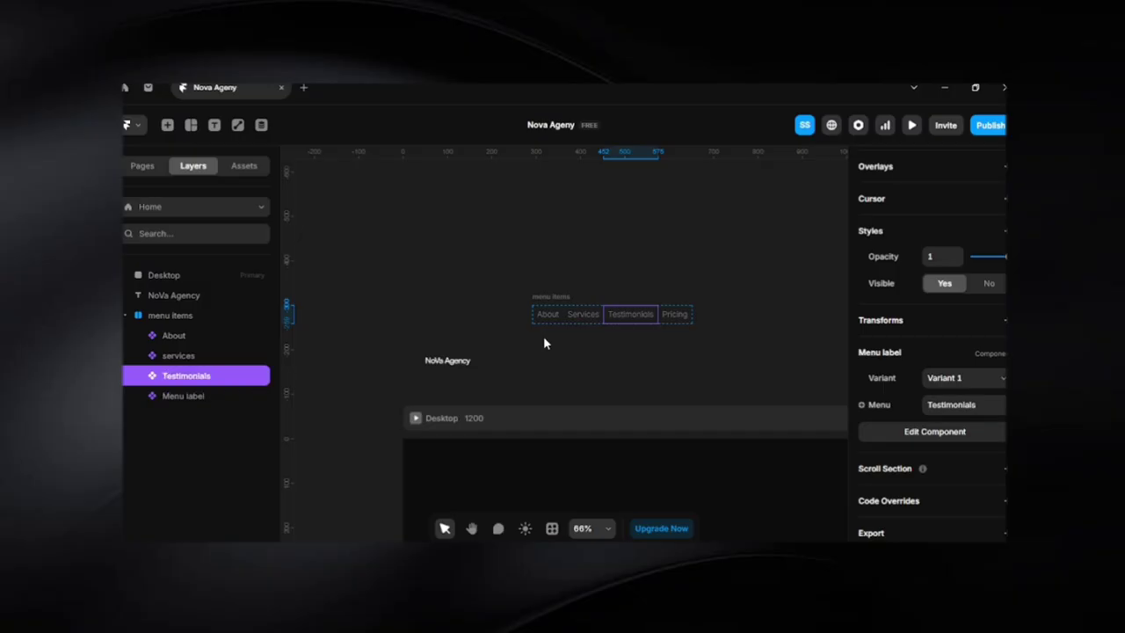
key(Tab)
key(ctrl+r)
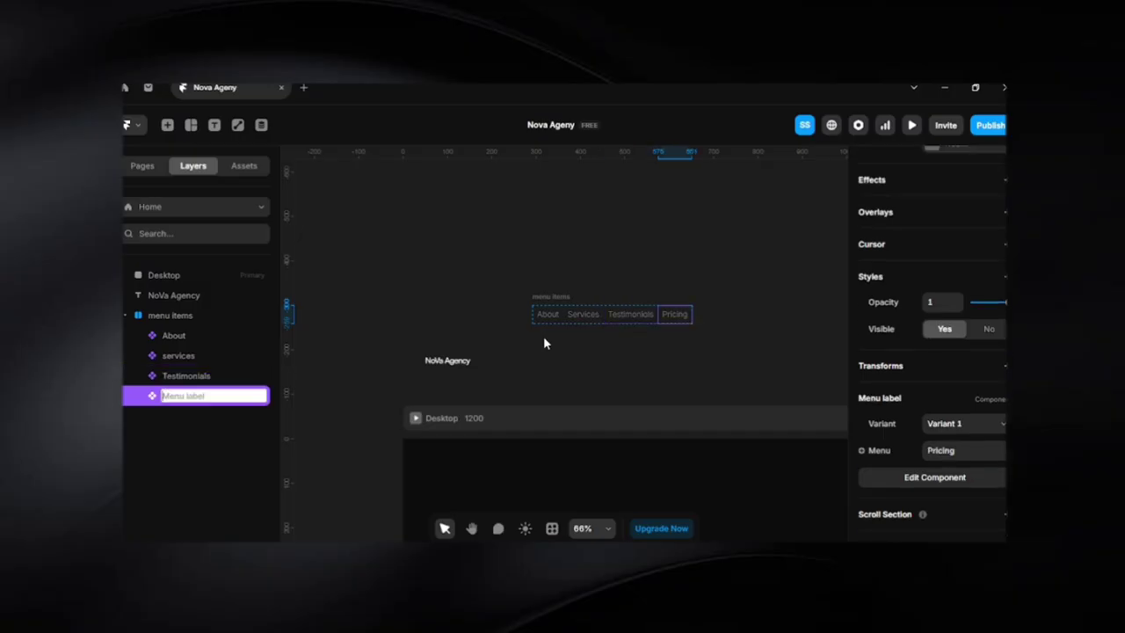
text(Pricing)
key(Return)
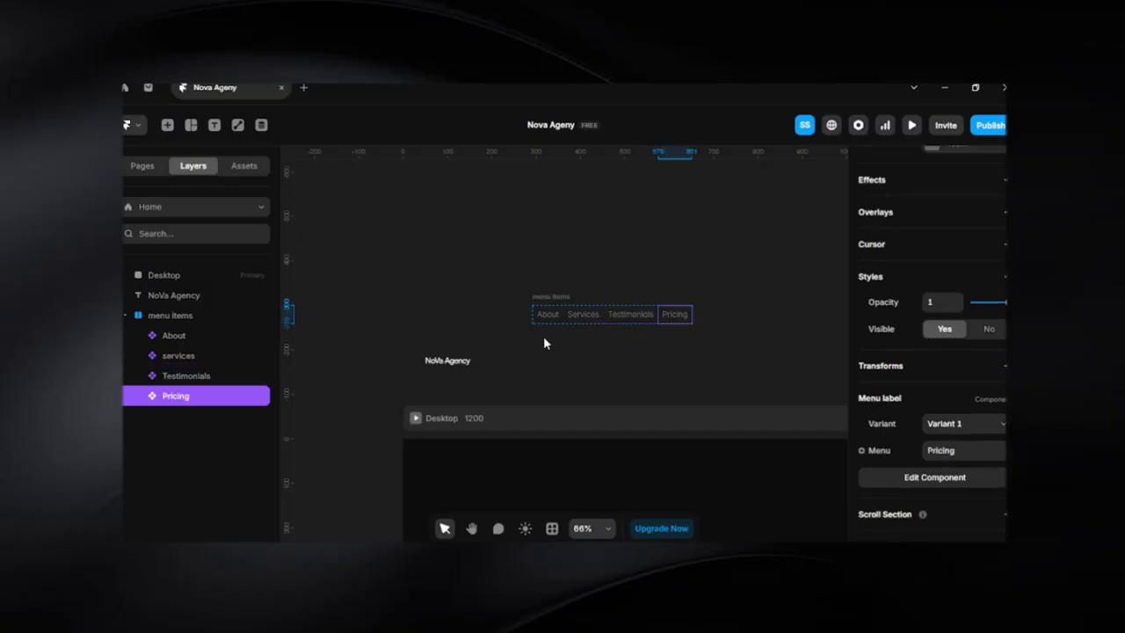
click(567, 343)
key(space)
drag(620, 363, 539, 351)
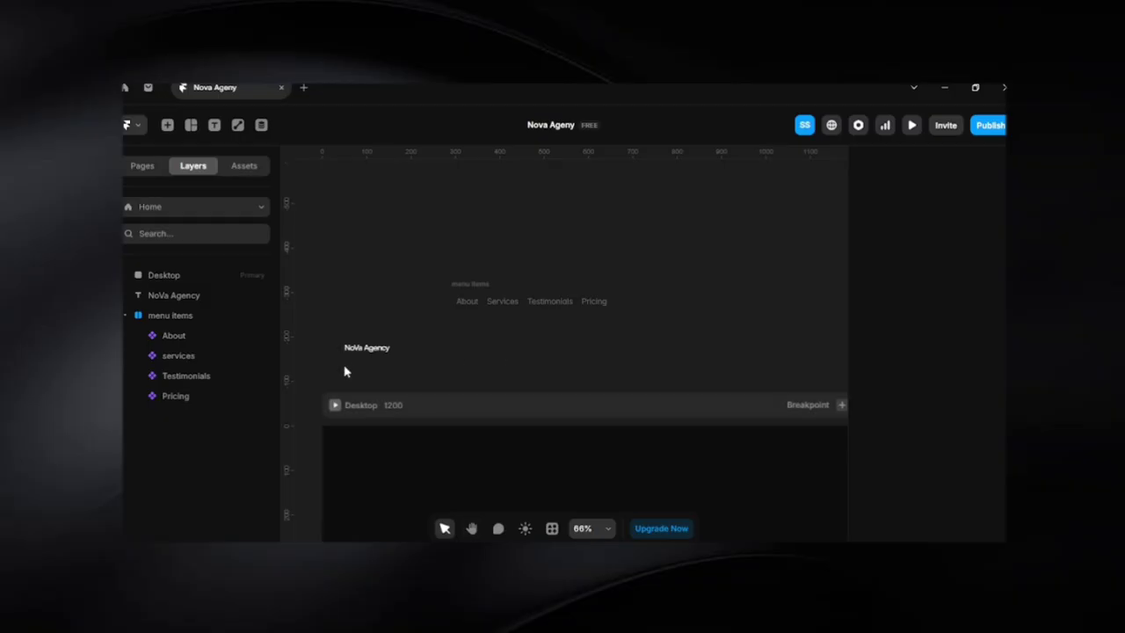
scroll(345, 371, up, 5)
click(395, 301)
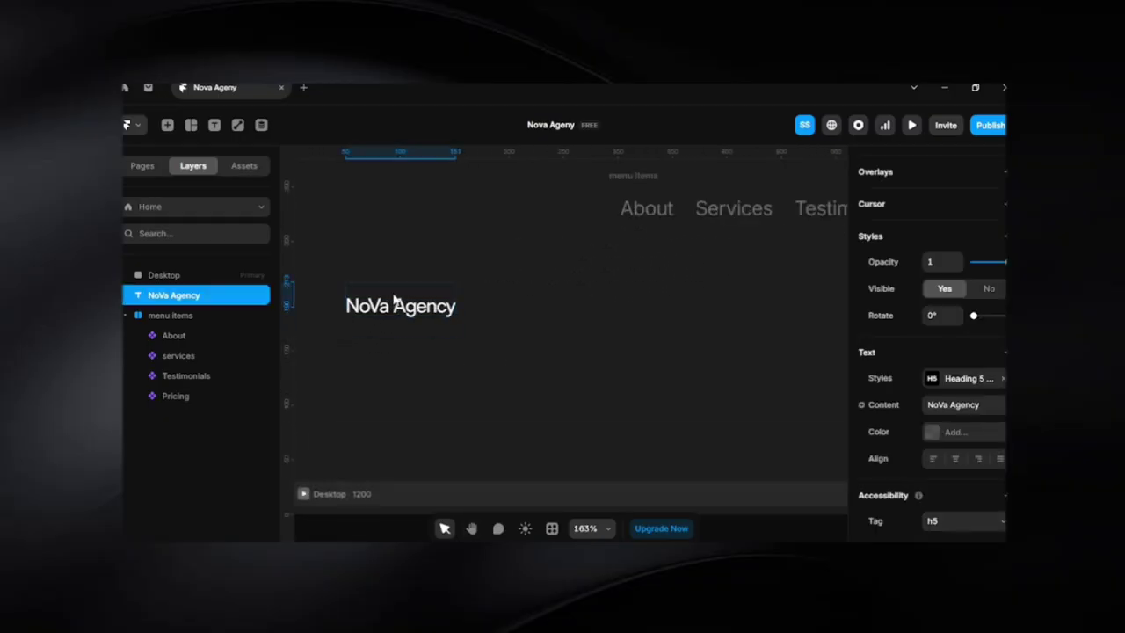
click(505, 401)
scroll(512, 393, down, 4)
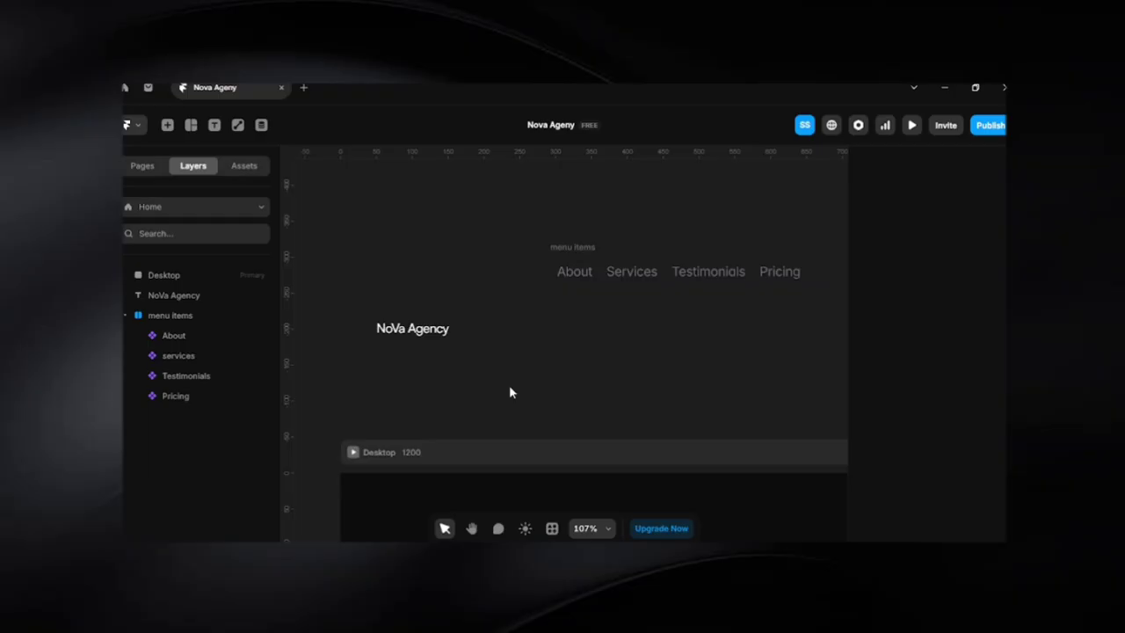
Add Tablet and Phone breakpoints beside the Desktop frame
scroll(541, 389, down, 5)
key(space)
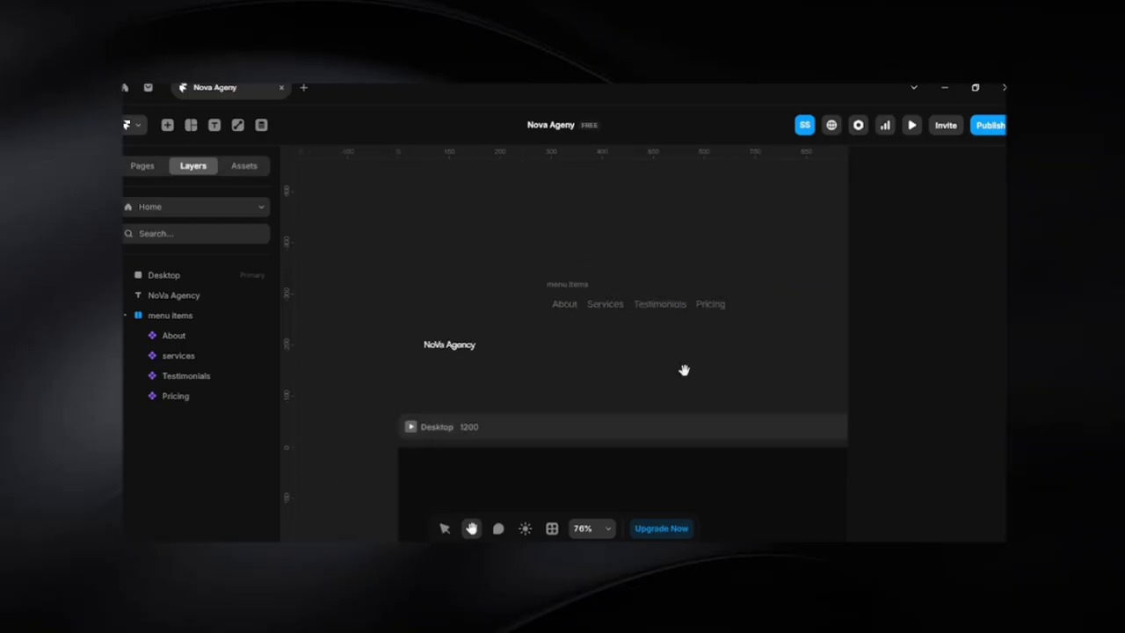
drag(683, 369, 517, 376)
scroll(517, 376, down, 4)
drag(728, 375, 617, 343)
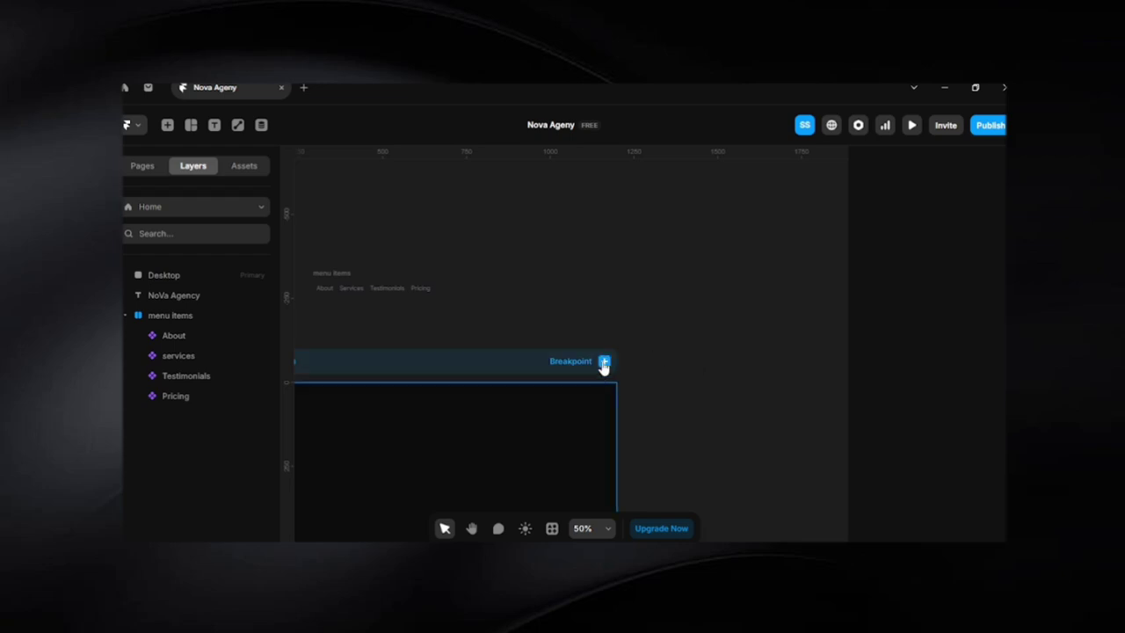
click(605, 362)
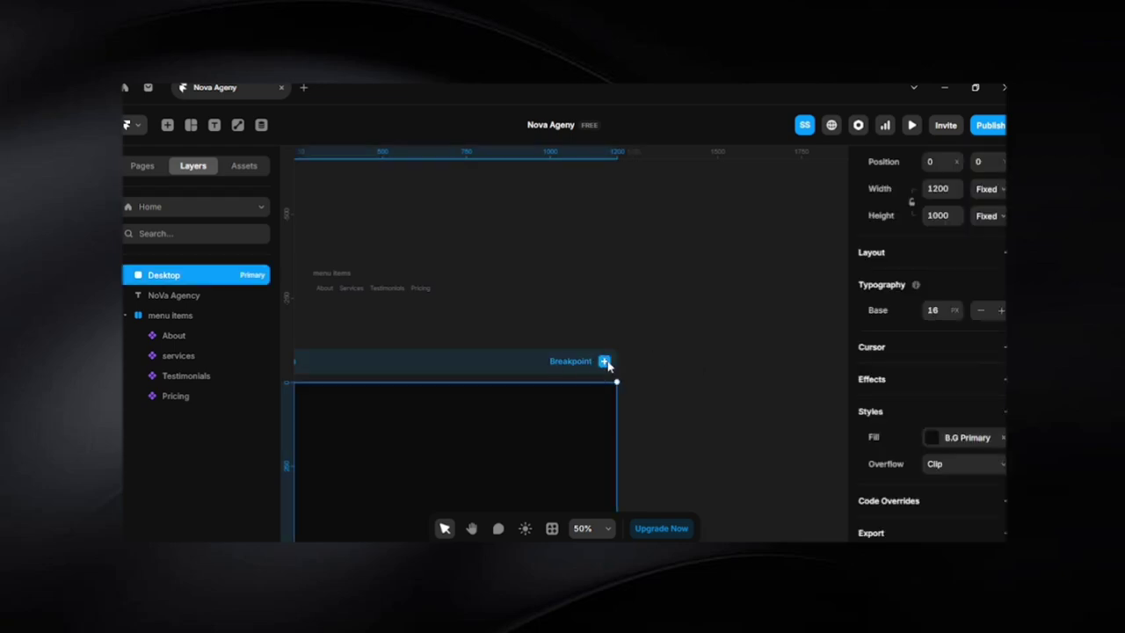
click(620, 389)
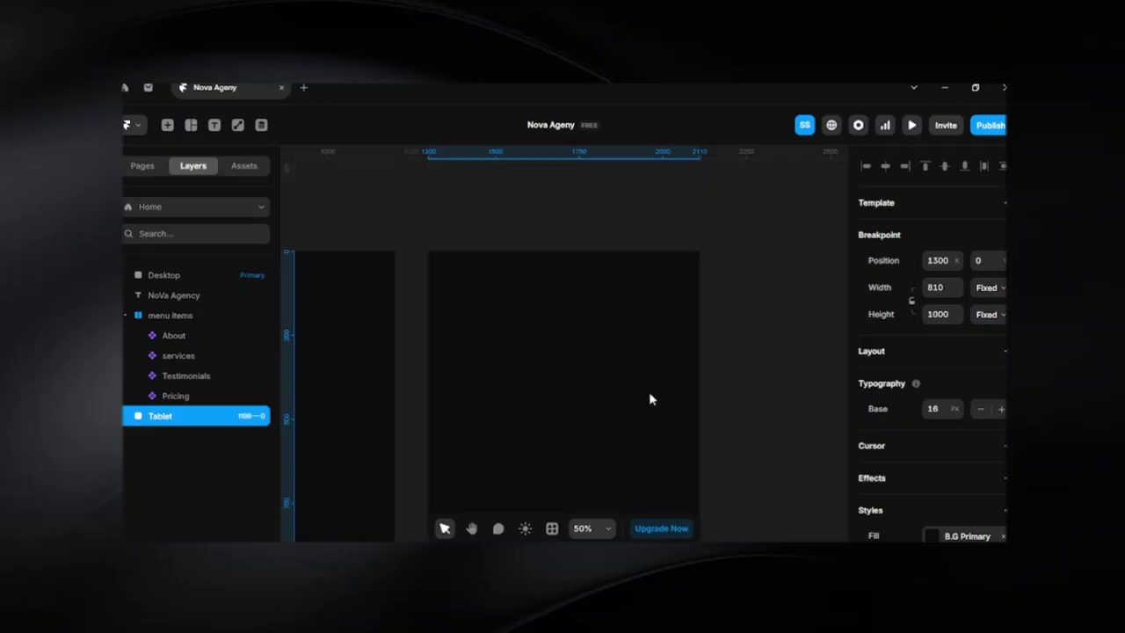
click(686, 254)
click(706, 283)
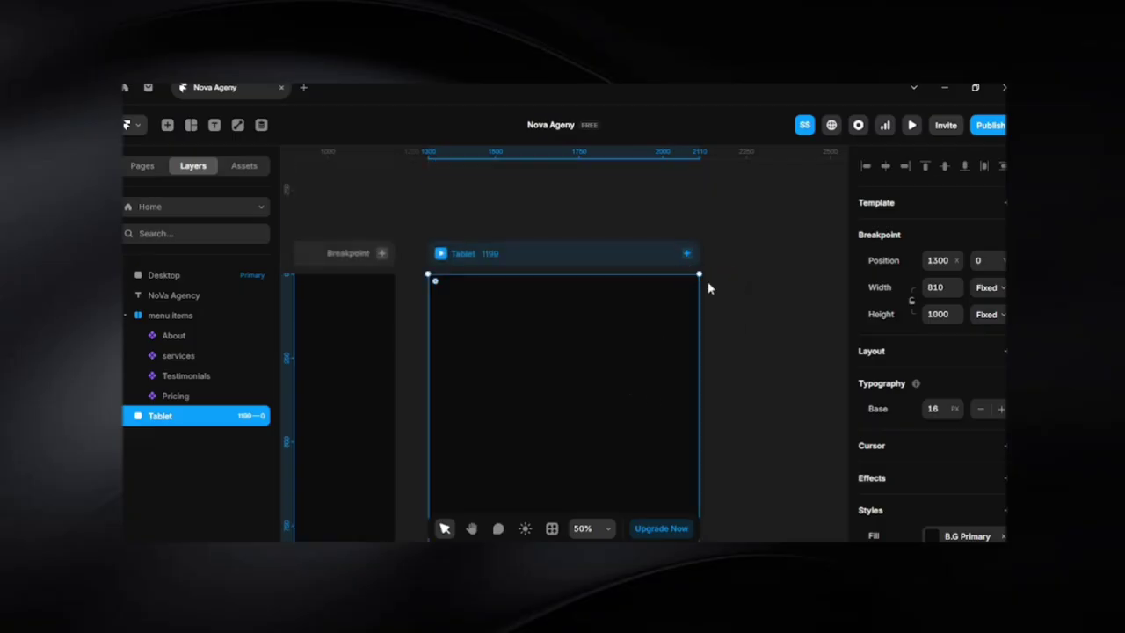
Move the NoVa Agency text further up and left above the Desktop frame, to about X 22
scroll(731, 347, down, 1)
drag(565, 309, 709, 329)
scroll(709, 329, down, 1)
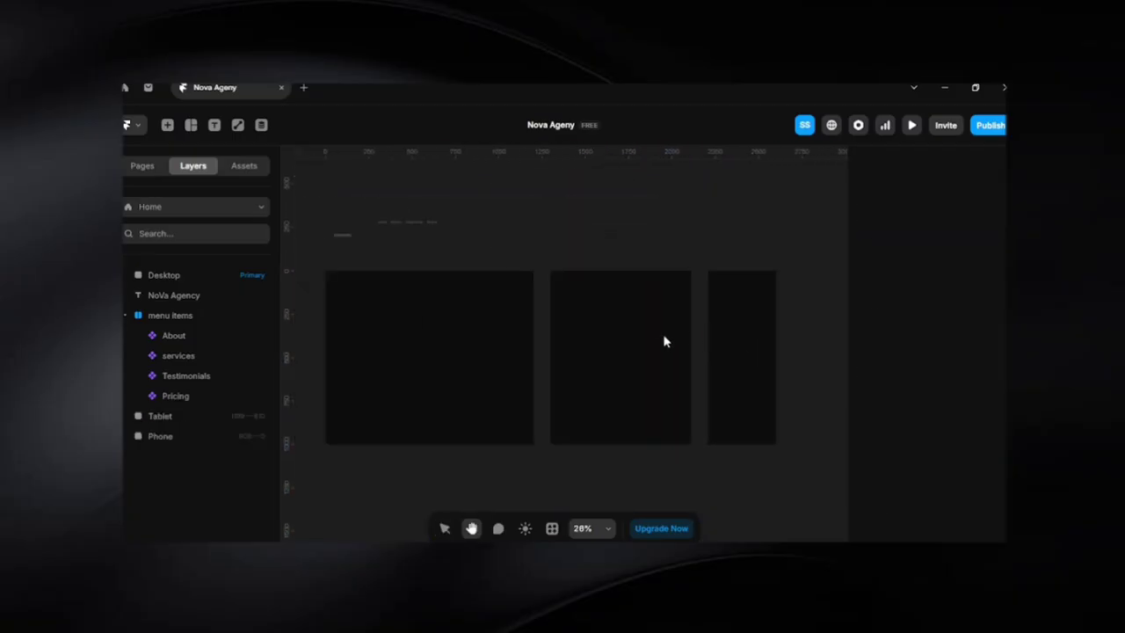
drag(550, 338, 566, 333)
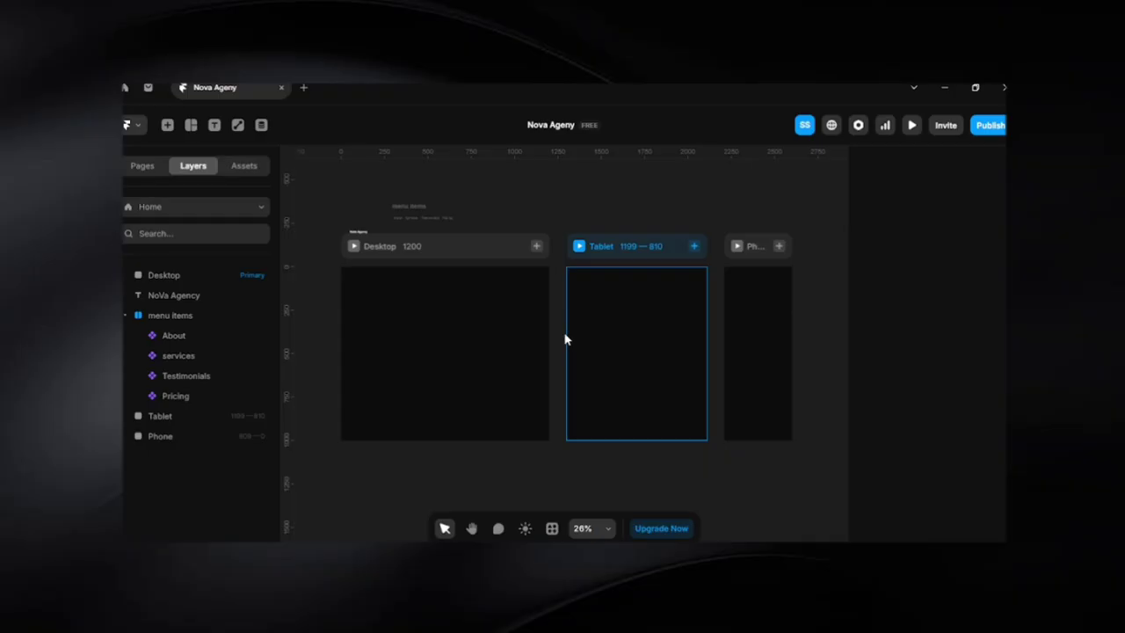
scroll(333, 228, up, 5)
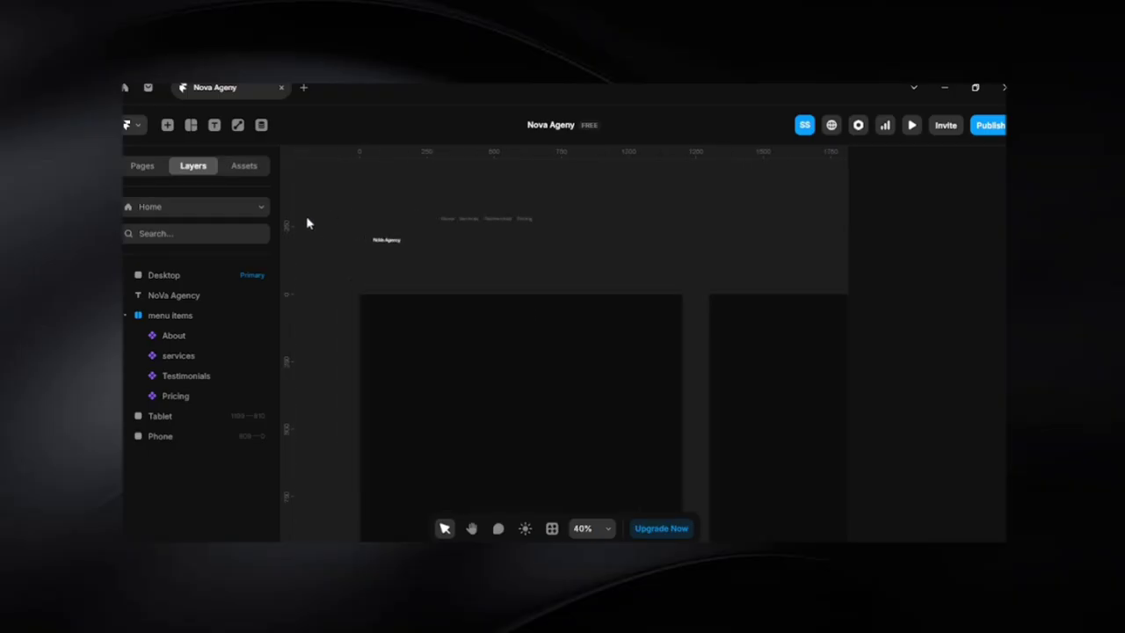
click(446, 253)
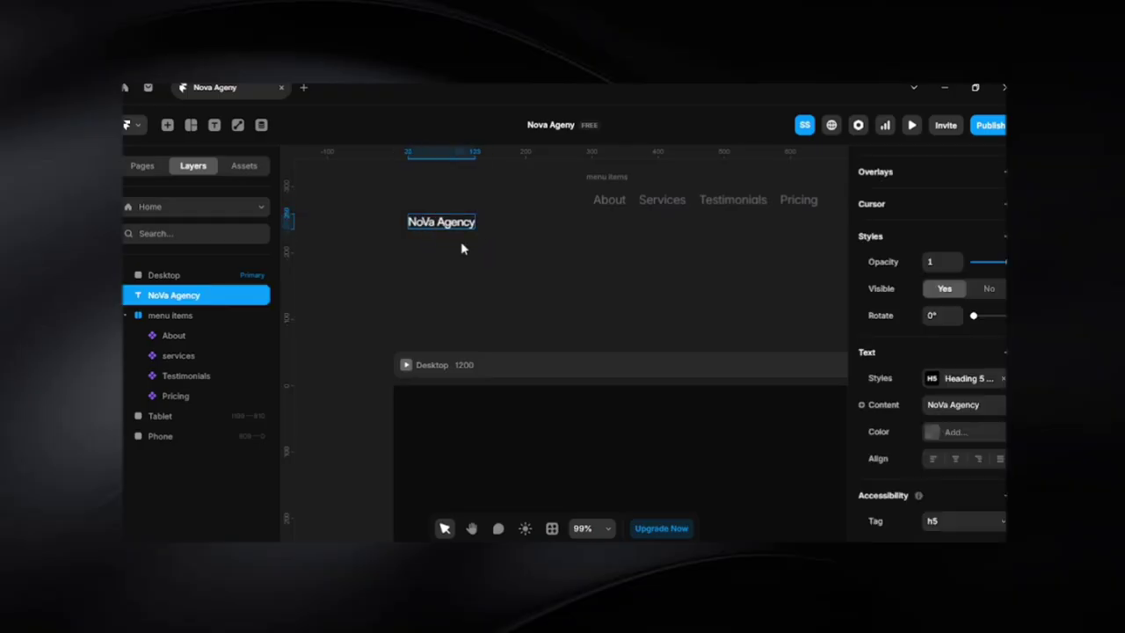
click(482, 259)
Draw a square frame of 20 by 20 above the NoVa Agency text
scroll(465, 255, up, 2)
drag(492, 219, 525, 291)
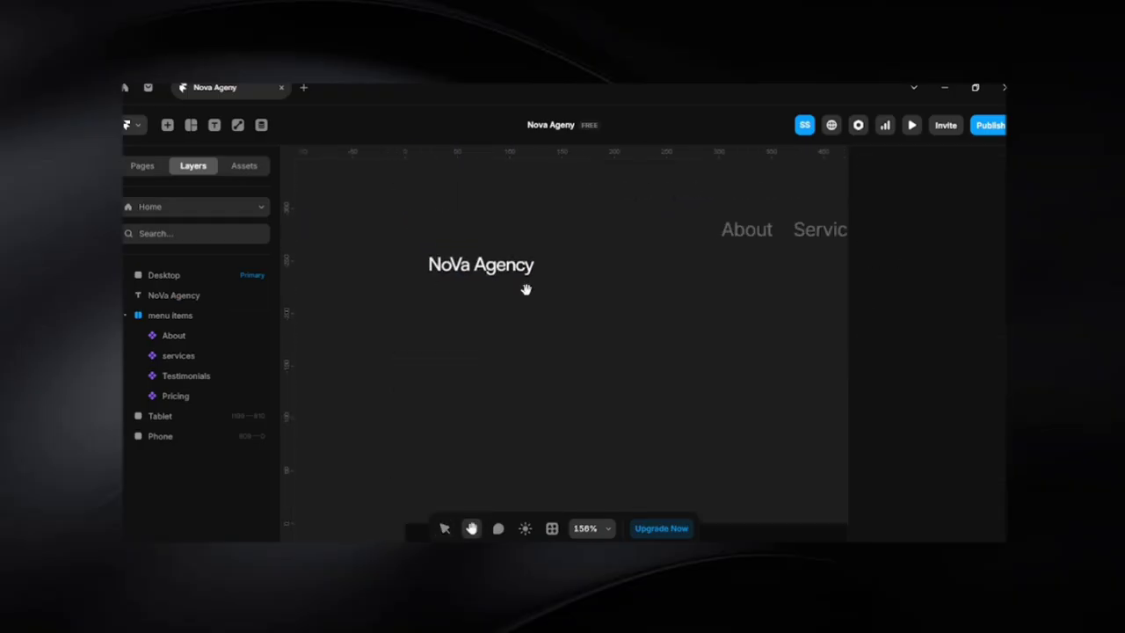
scroll(573, 323, up, 2)
scroll(515, 341, up, 2)
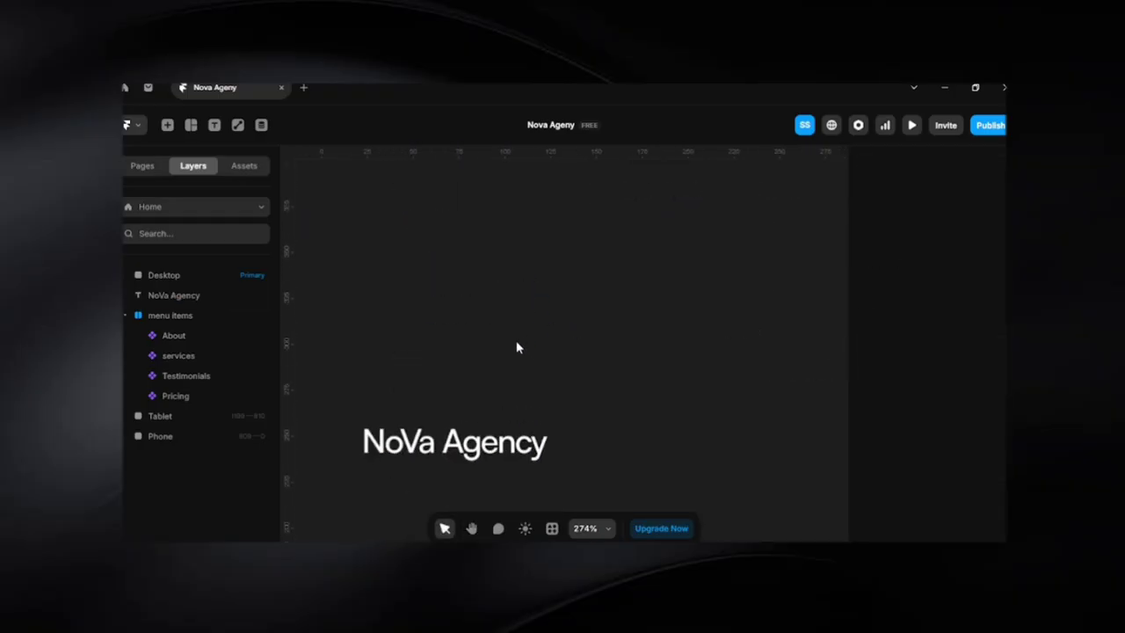
key(f)
drag(512, 293, 527, 309)
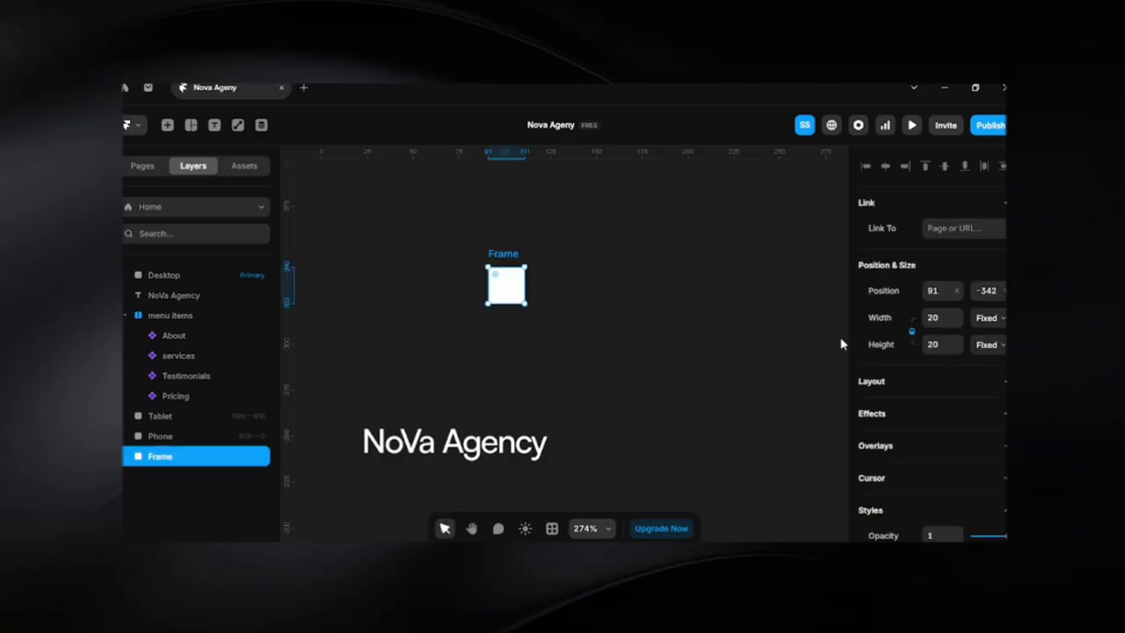
click(586, 334)
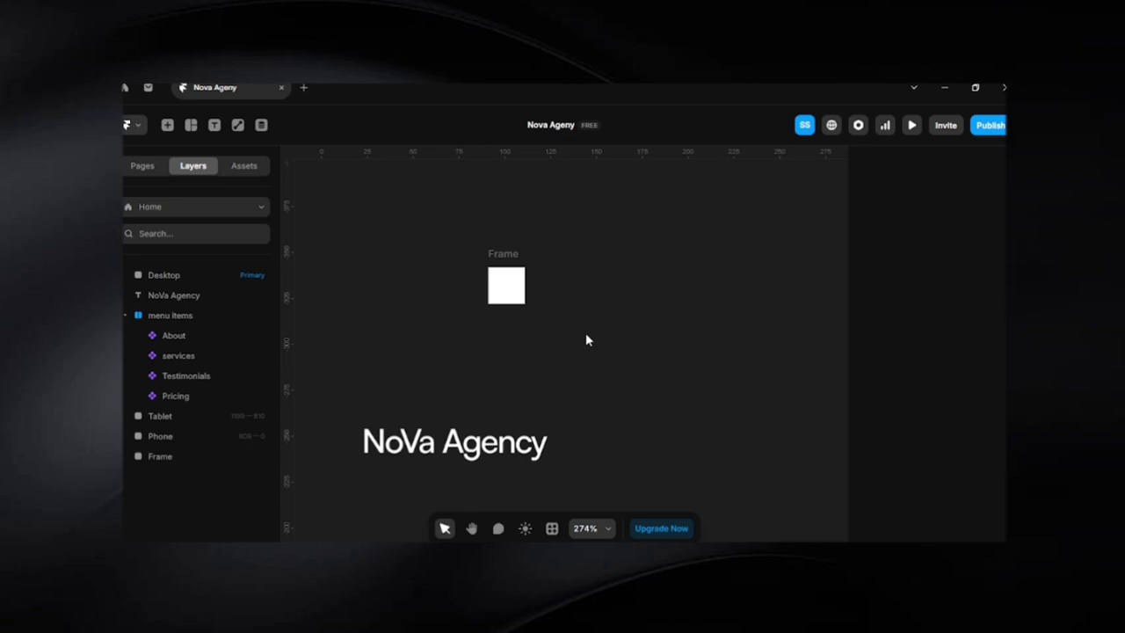
Round the square frame's corners to a radius of 4 and remove its white fill
scroll(490, 292, up, 5)
click(503, 274)
drag(488, 243, 498, 255)
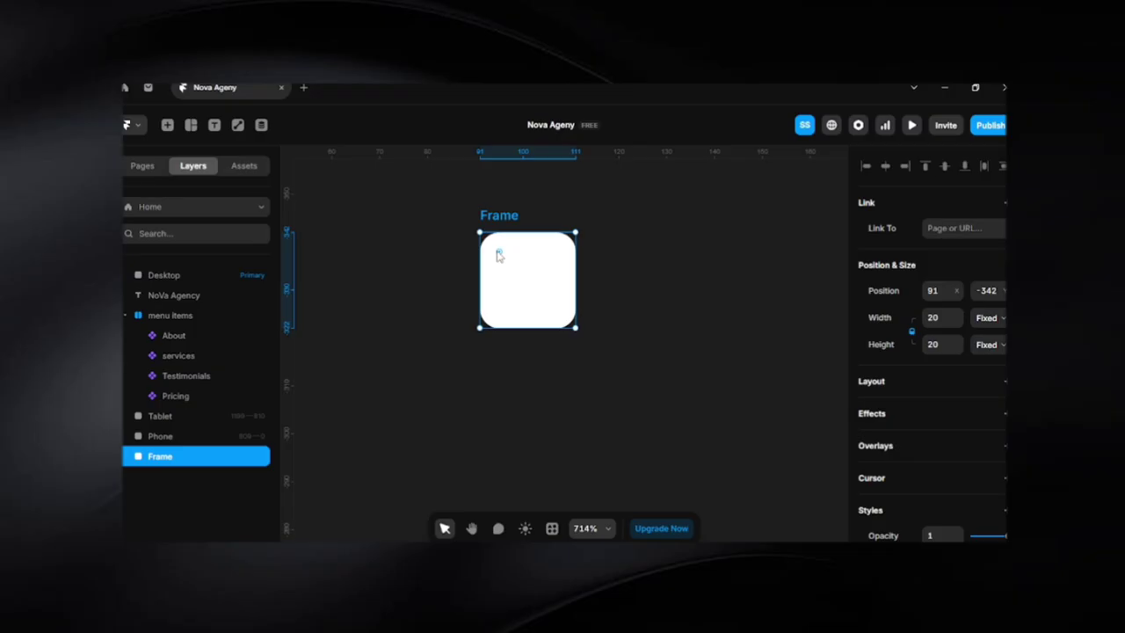
scroll(933, 420, down, 5)
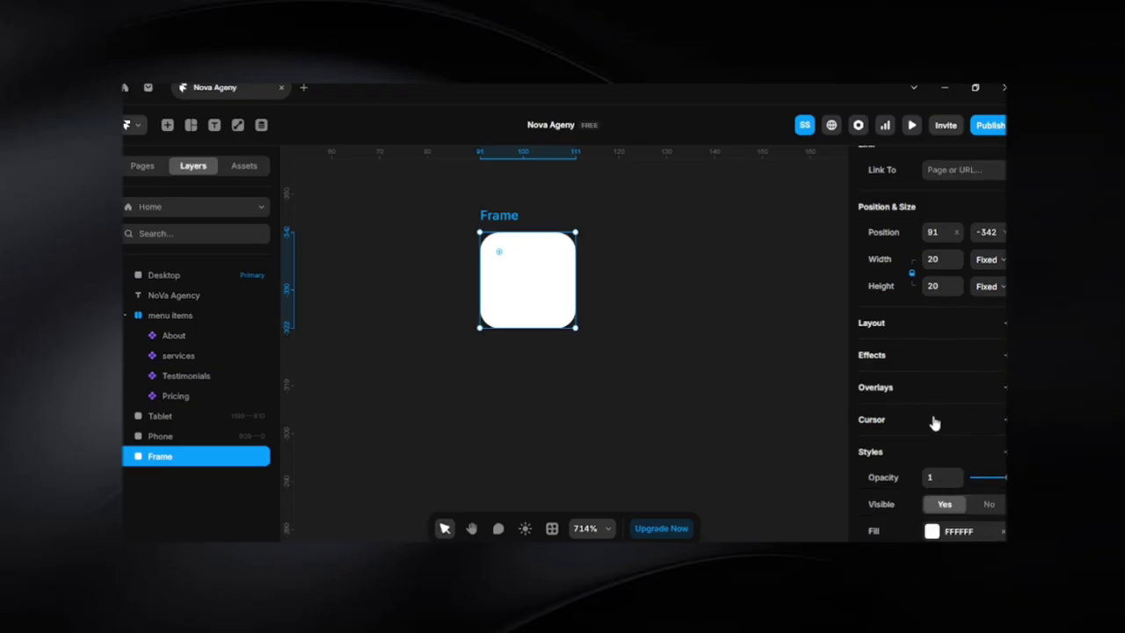
click(1002, 297)
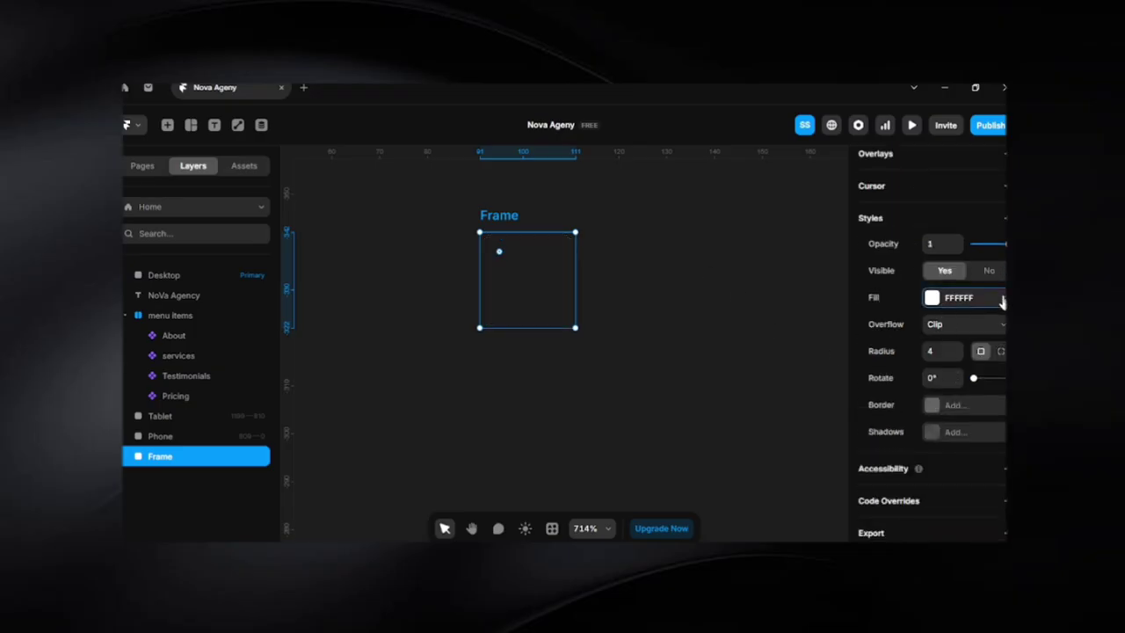
click(933, 413)
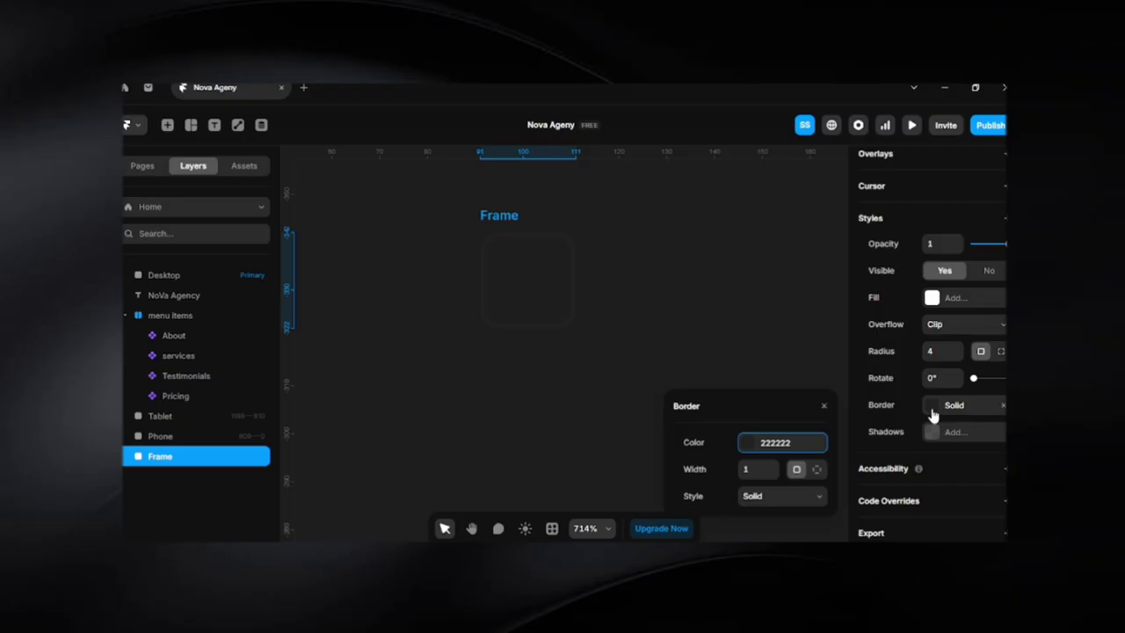
click(759, 443)
click(728, 421)
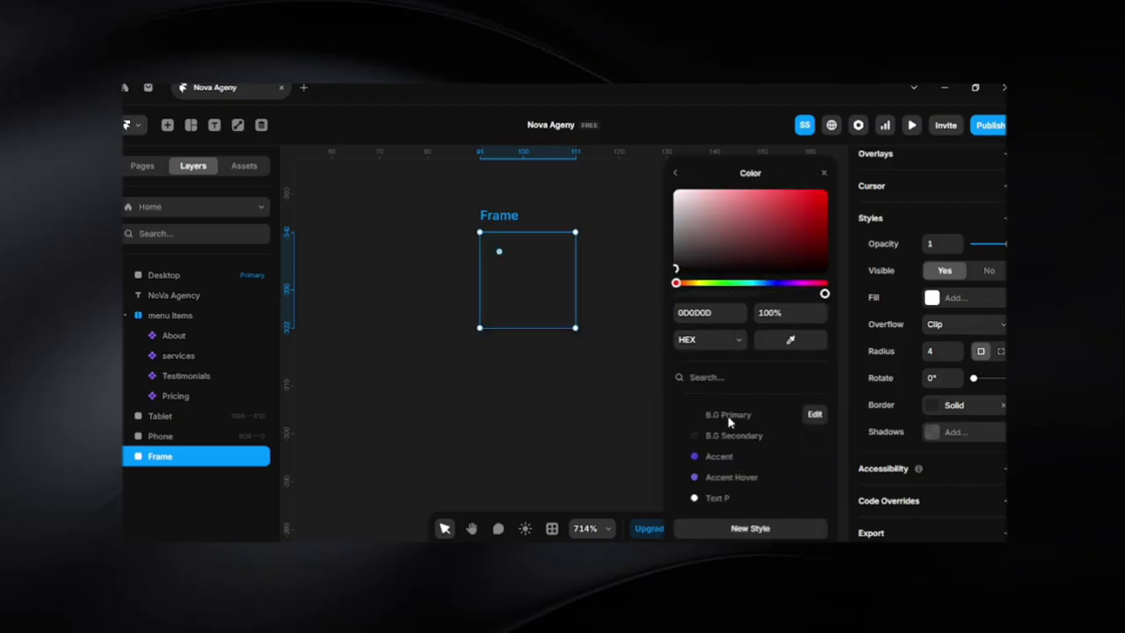
click(1002, 405)
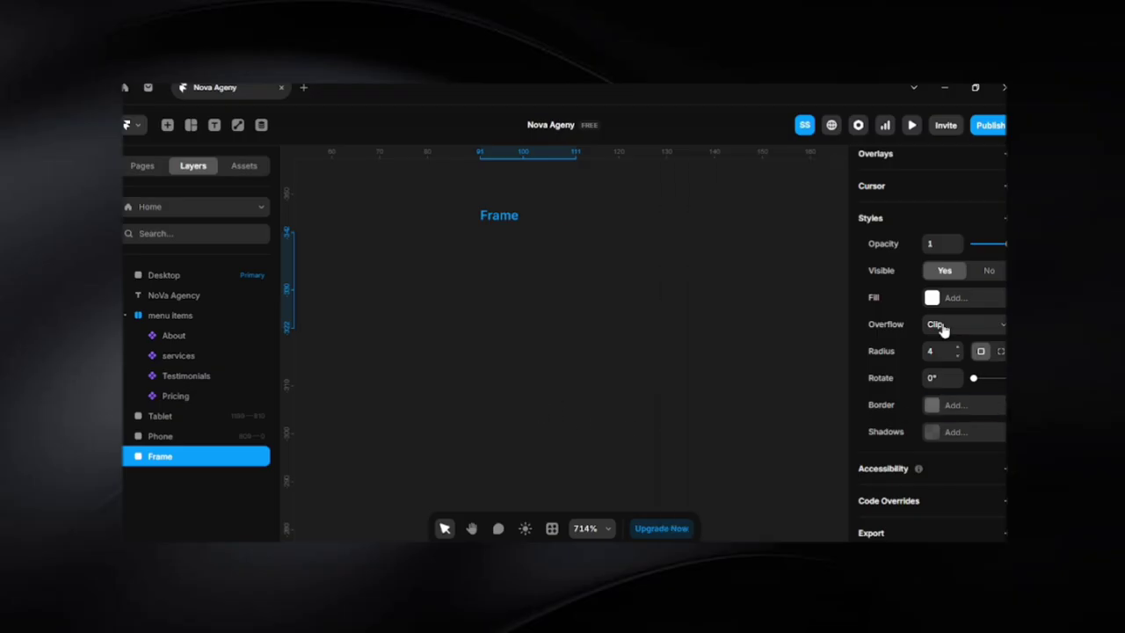
Fill the rounded square frame with the B.G Primary colour style
click(932, 297)
click(726, 449)
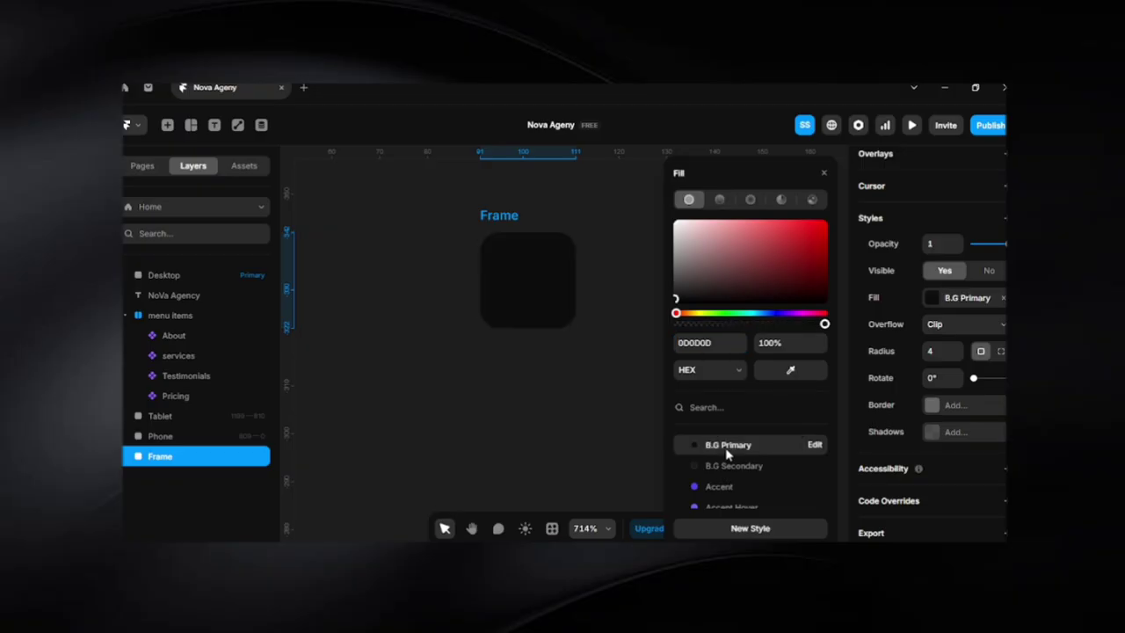
click(479, 404)
Draw a thin horizontal bar frame of 15 by 1 inside the upper half of the dark square
scroll(474, 261, up, 5)
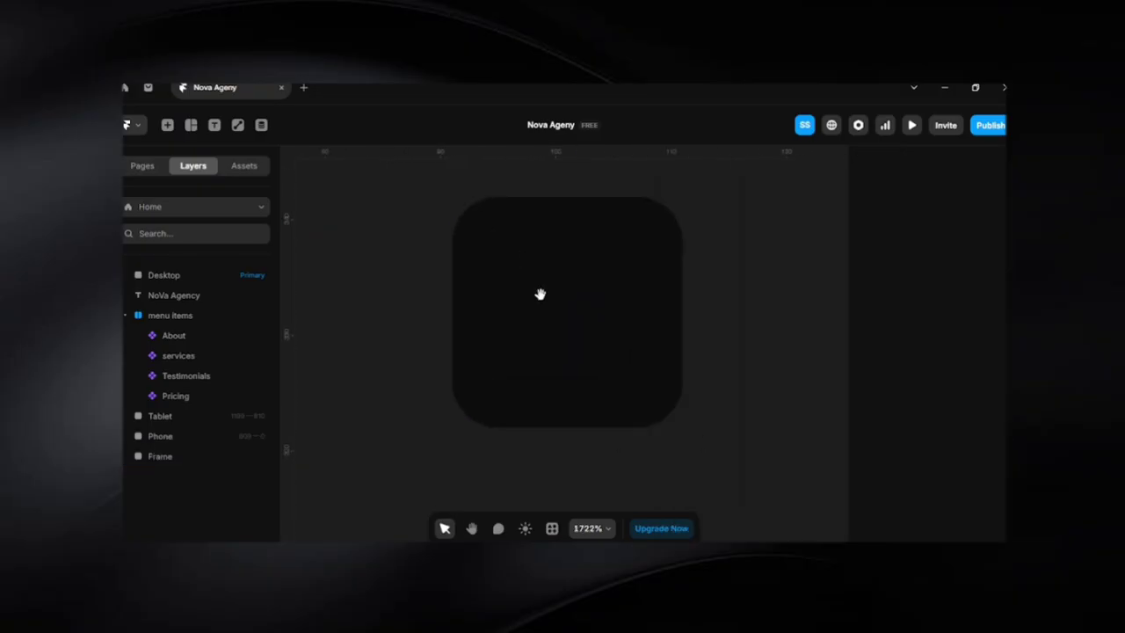
drag(539, 294, 488, 339)
click(487, 336)
scroll(487, 337, up, 3)
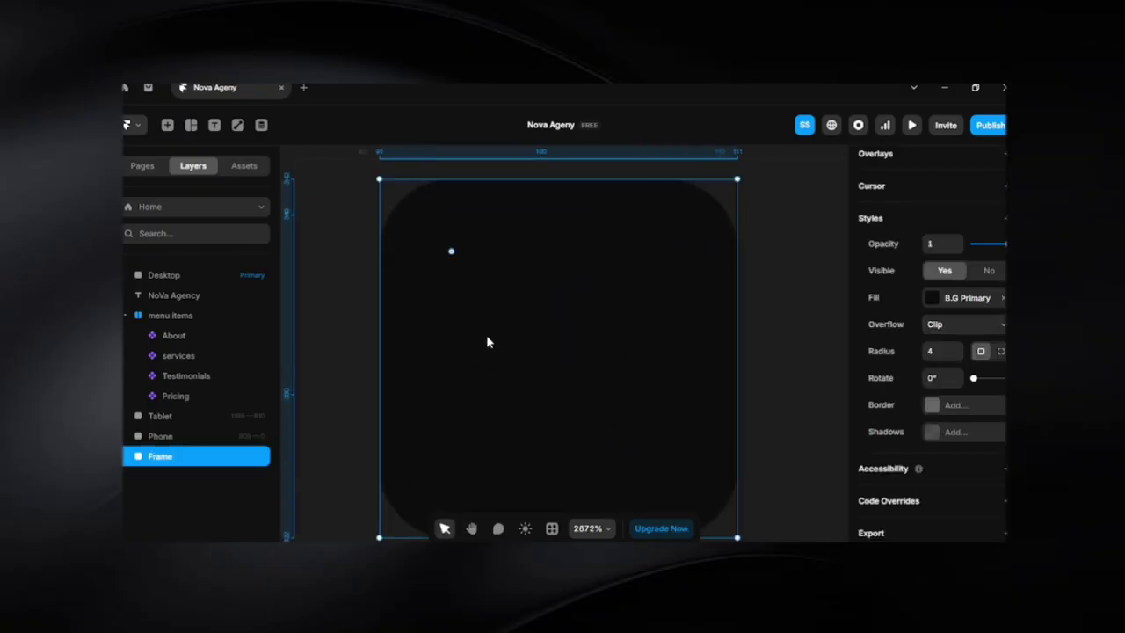
key(f)
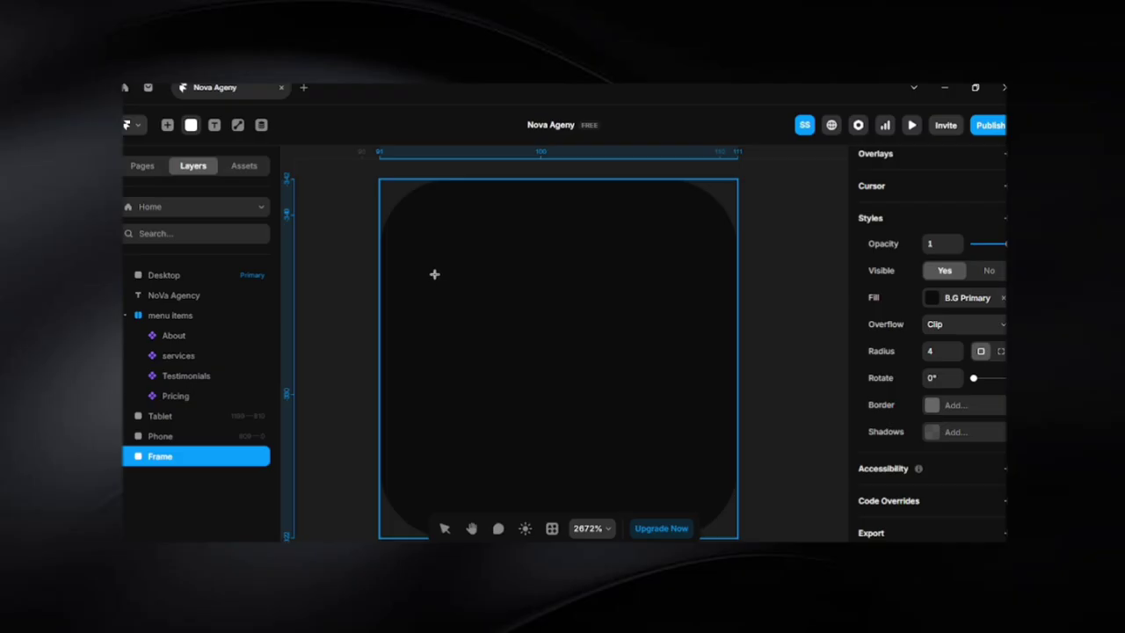
drag(433, 288, 694, 297)
Duplicate the bar twice below the original to make three evenly spaced horizontal lines
key(alt)
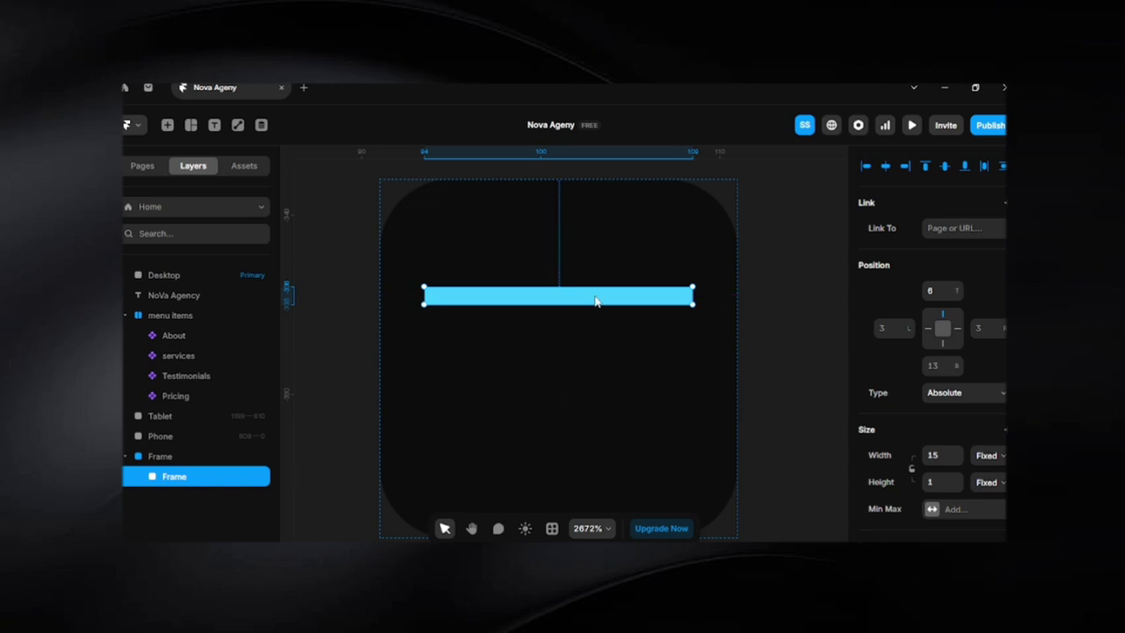
key(alt)
drag(597, 303, 601, 373)
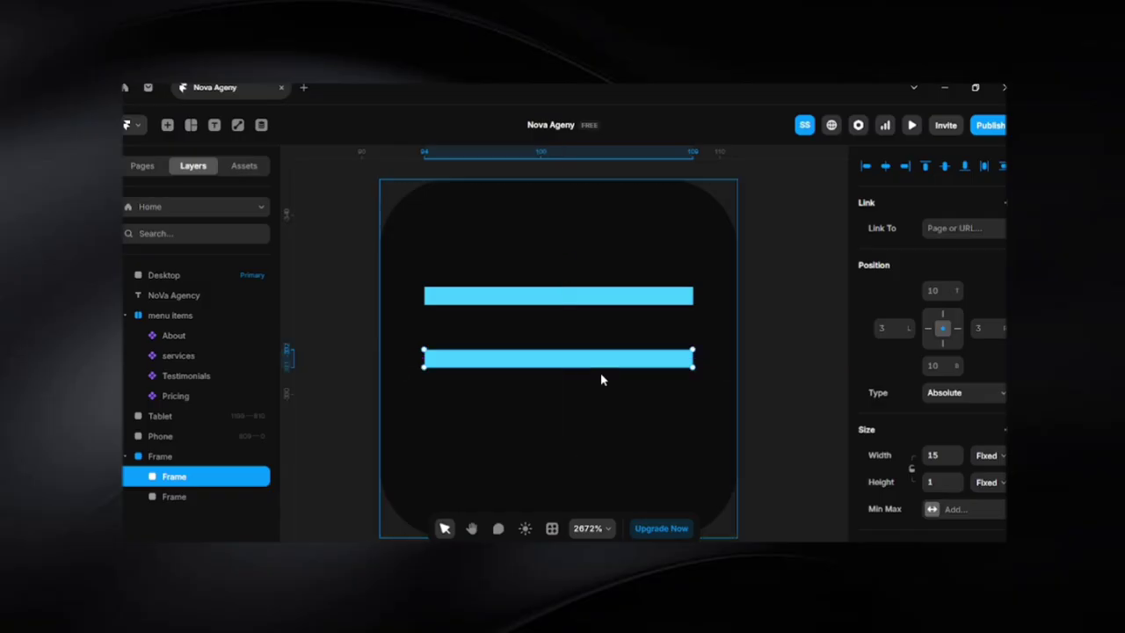
key(ctrl+d)
Fill all three bars with the Text P colour style and round their corners to a radius of 216
shift+click(597, 364)
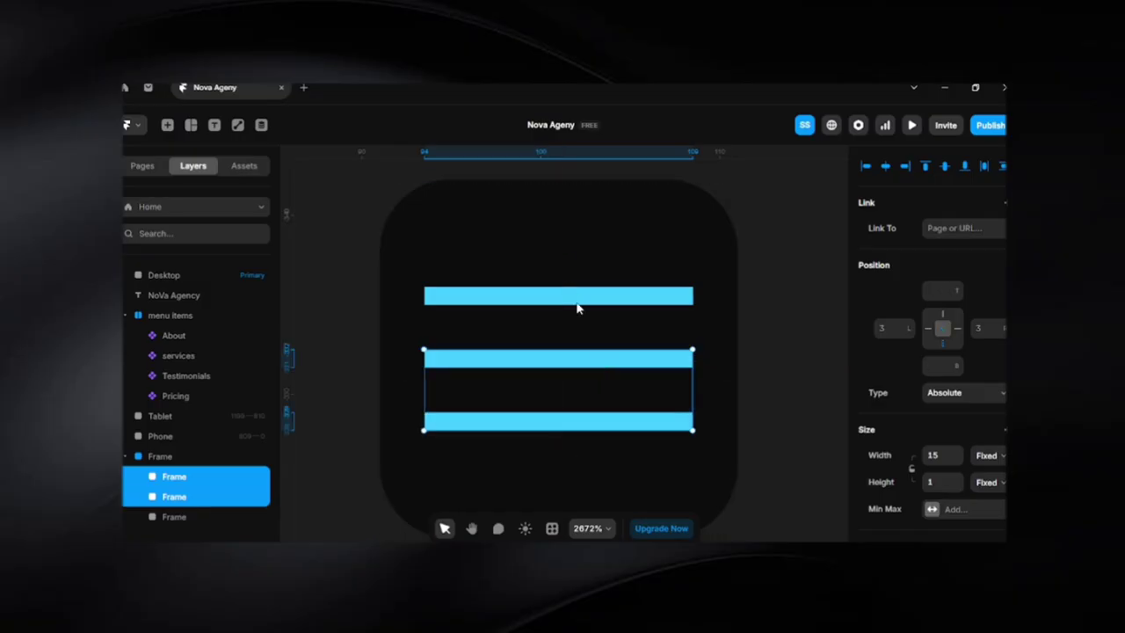
shift+click(575, 296)
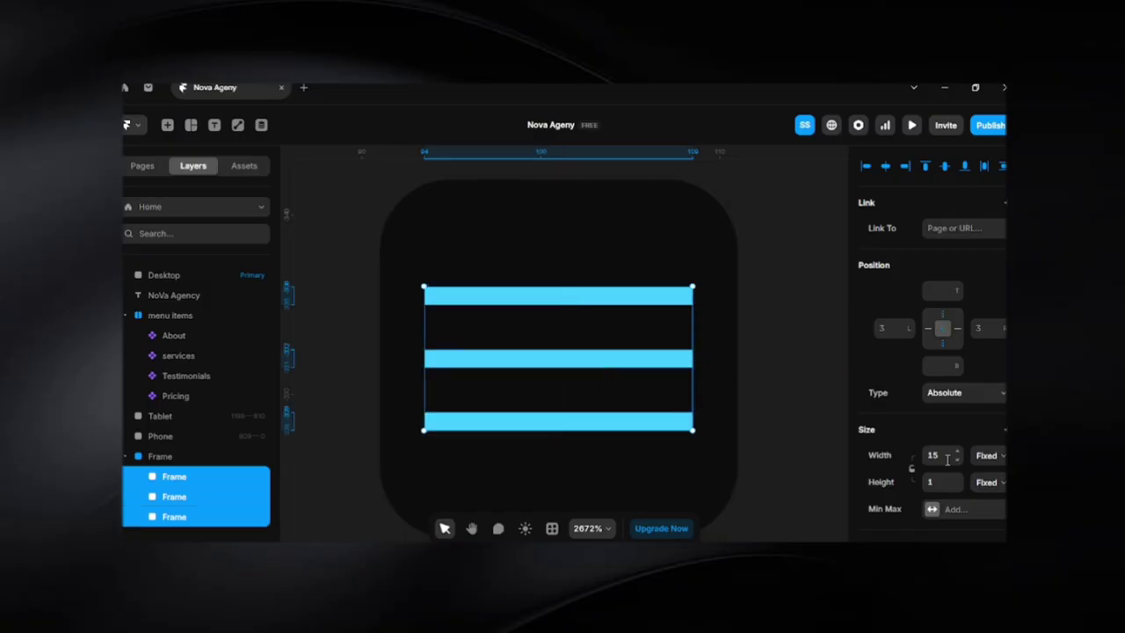
scroll(947, 457, down, 5)
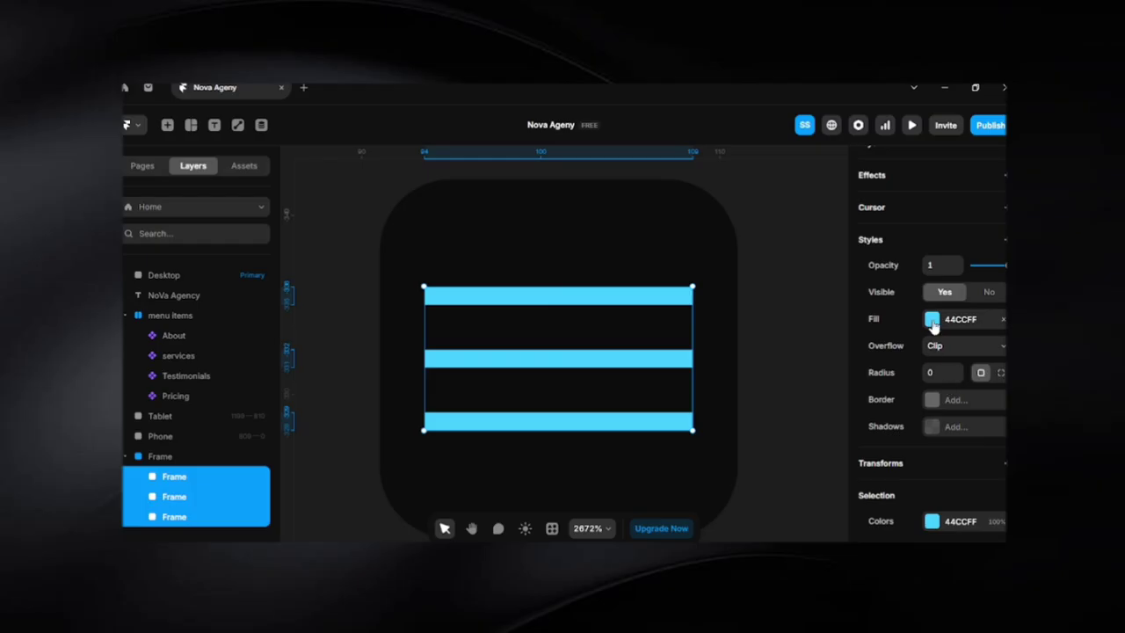
click(932, 322)
scroll(755, 448, down, 3)
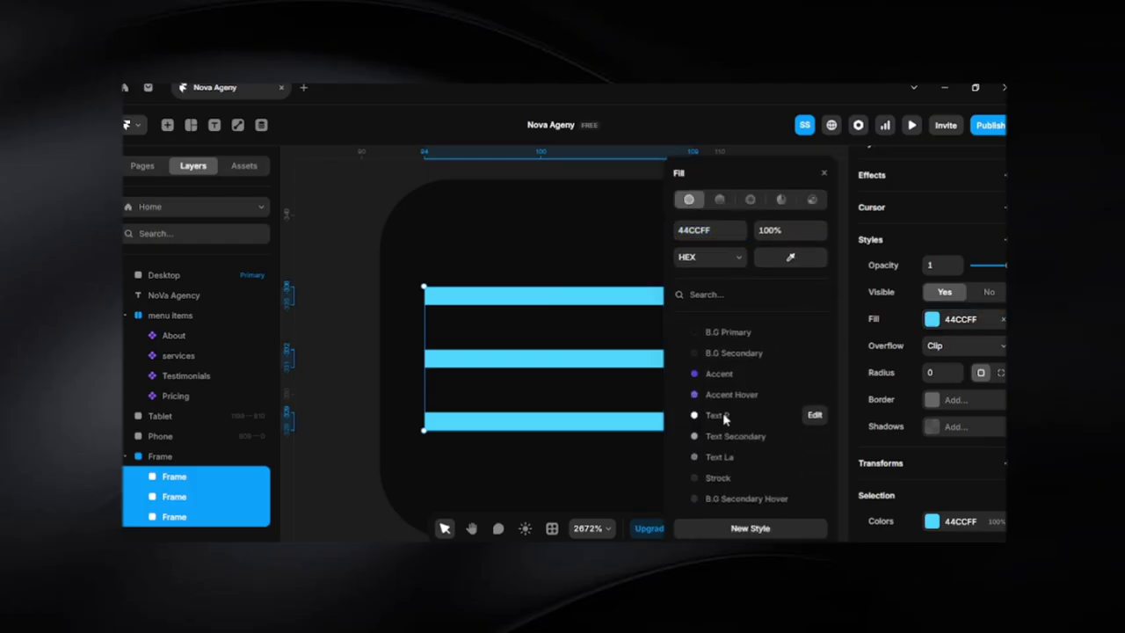
click(719, 416)
click(726, 436)
click(719, 416)
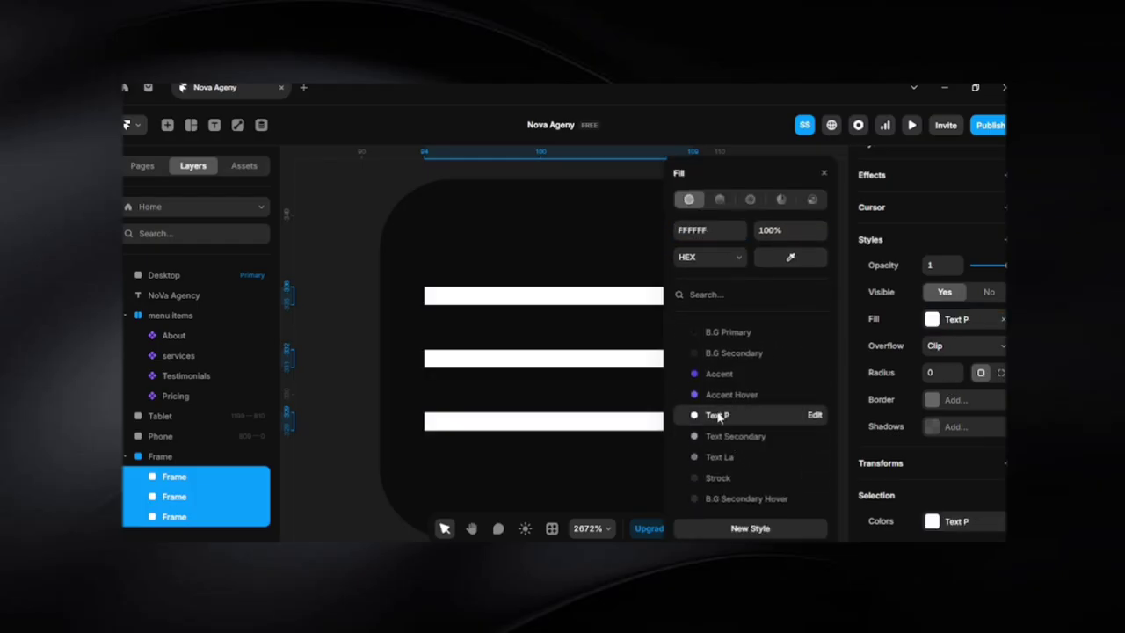
click(823, 173)
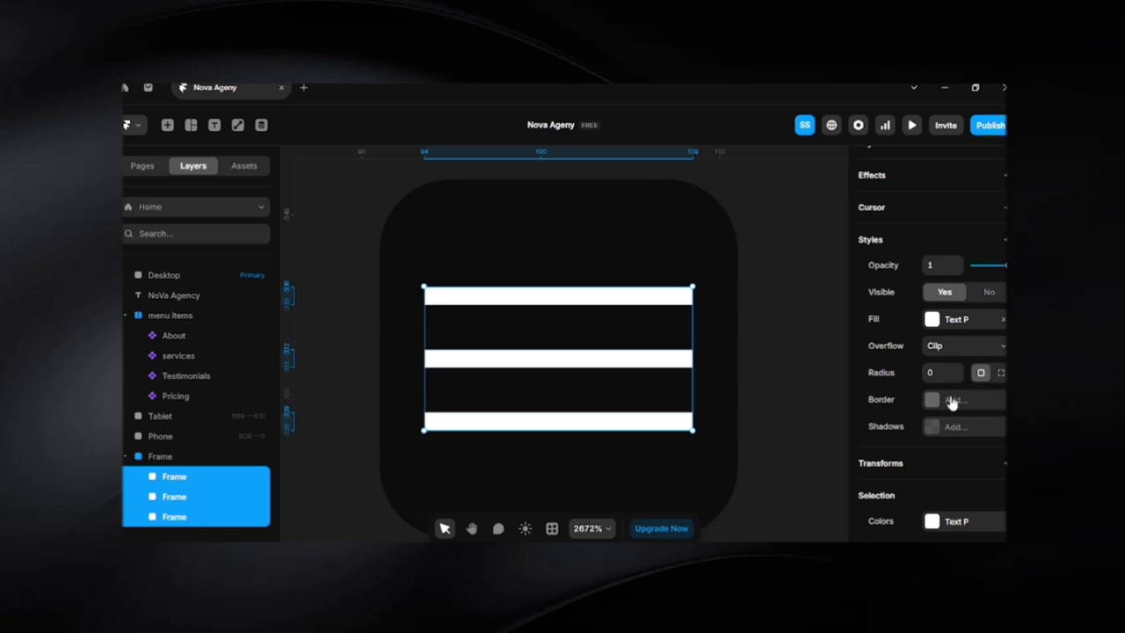
drag(957, 371, 951, 223)
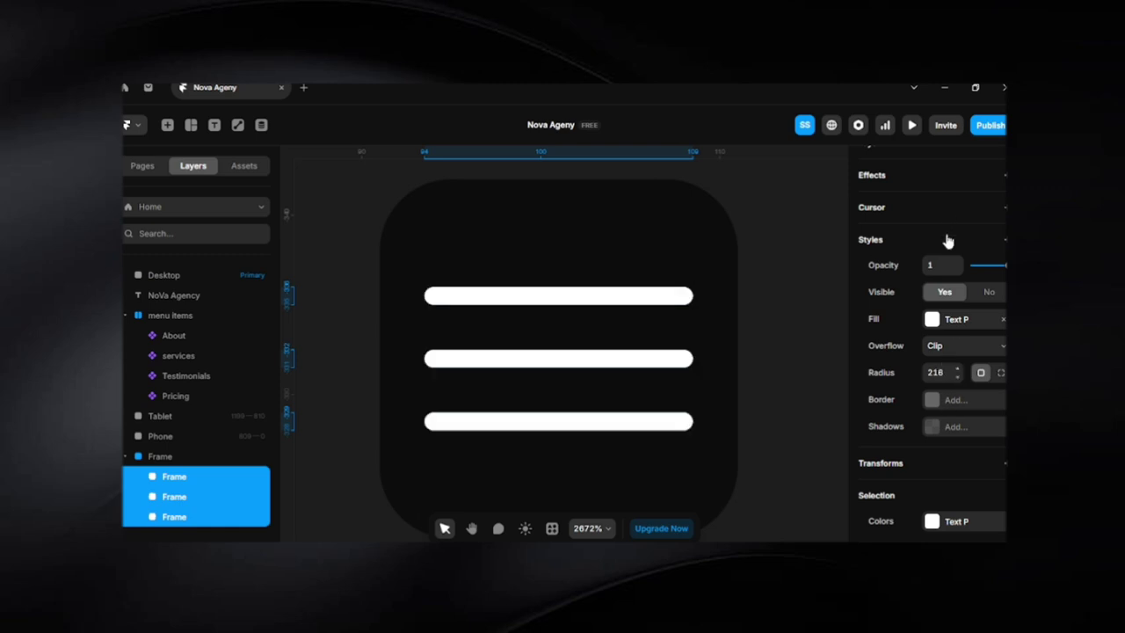
click(786, 454)
Turn the square icon frame with its three bars into a new component named Menu
scroll(787, 454, down, 3)
drag(786, 454, 753, 401)
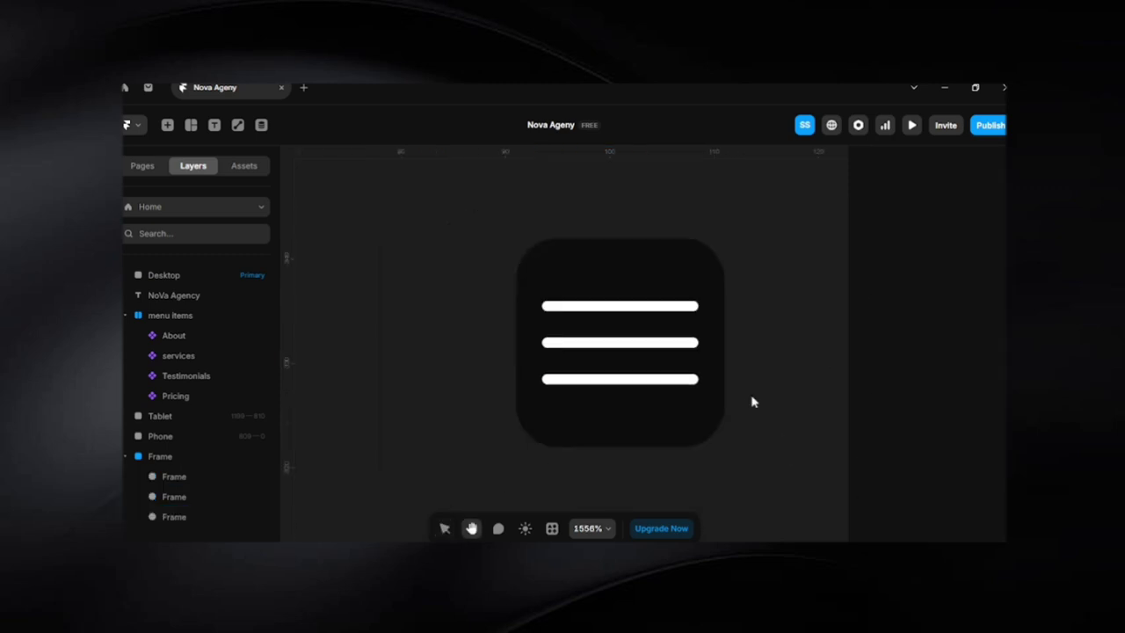
scroll(752, 402, down, 2)
key(v)
click(576, 330)
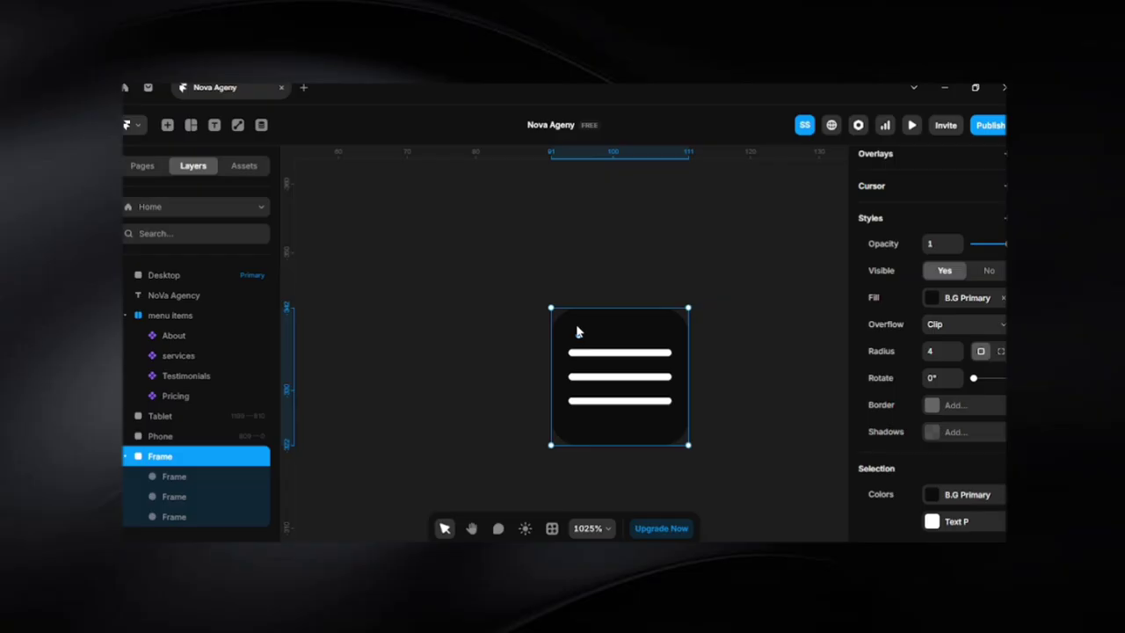
key(ctrl+k)
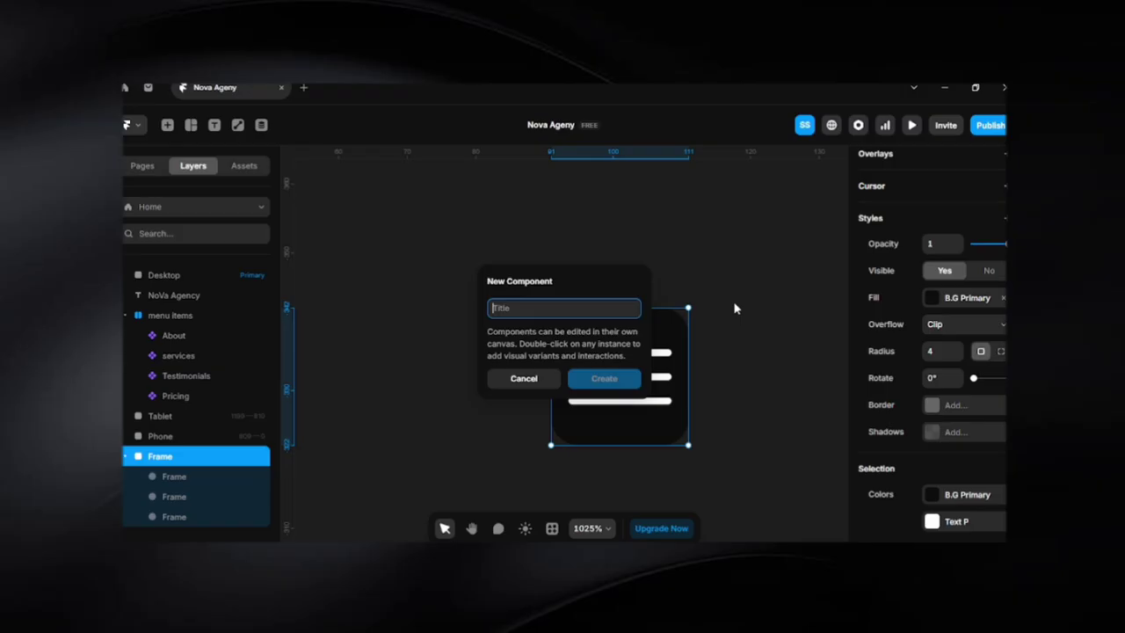
text(Men)
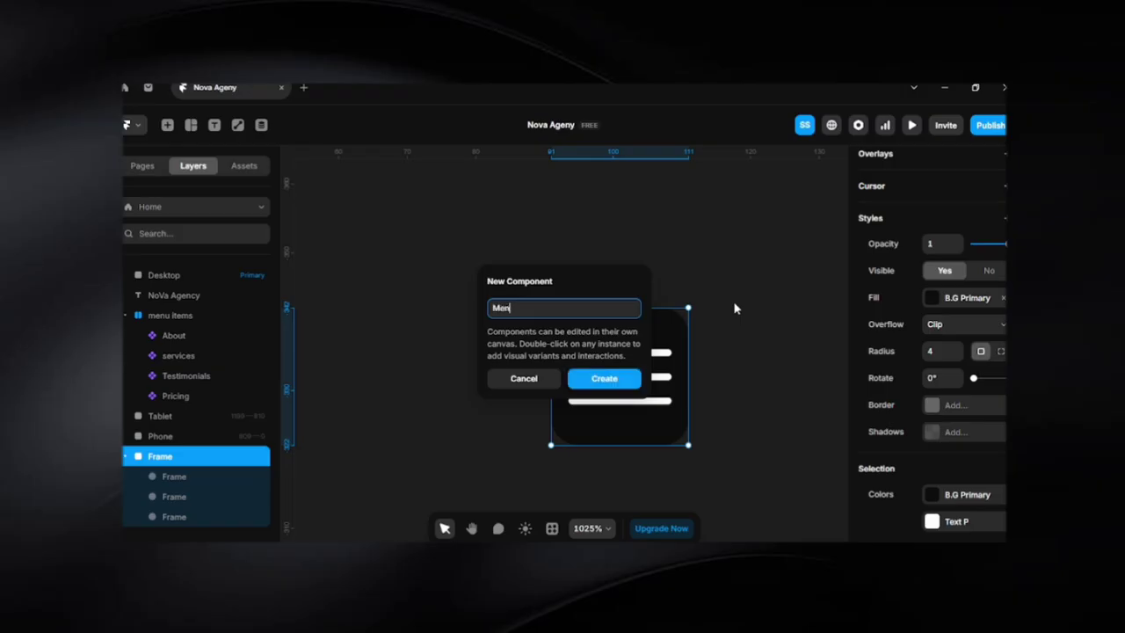
text(u)
key(Return)
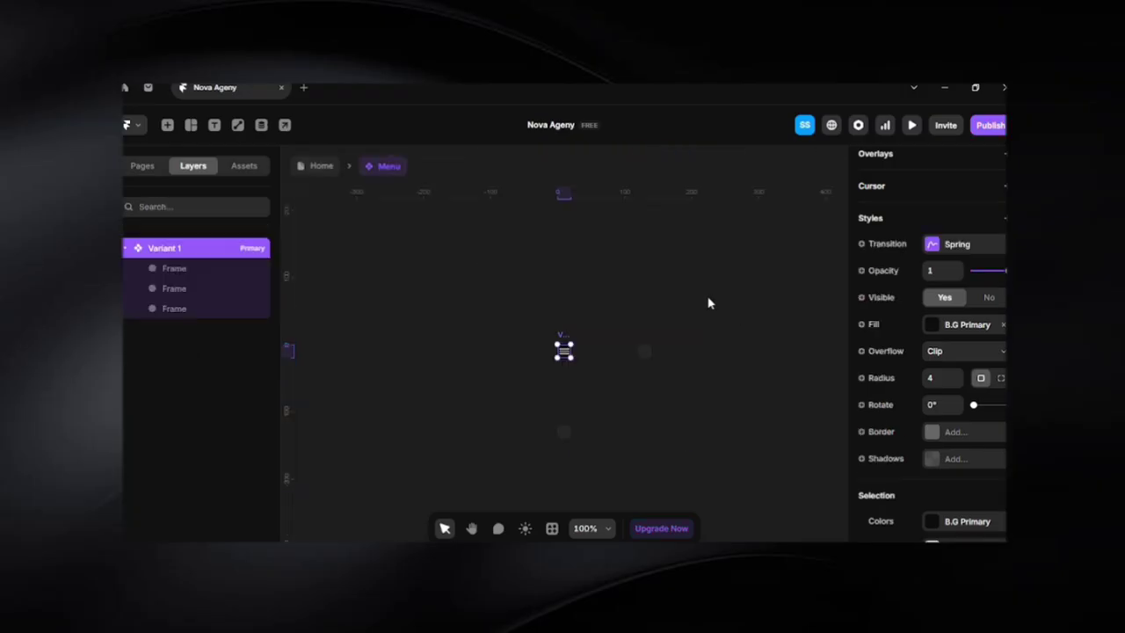
Rename the bottom bar's layer in the Menu component as L
click(594, 392)
scroll(589, 389, up, 5)
key(space)
drag(543, 297, 551, 394)
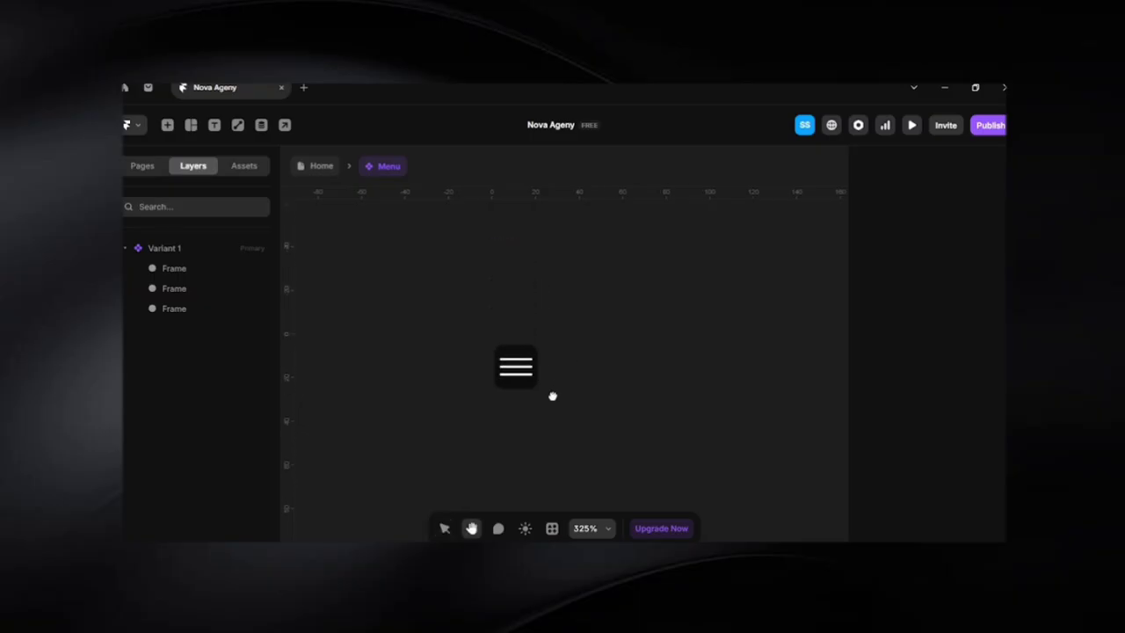
scroll(545, 392, up, 2)
click(191, 271)
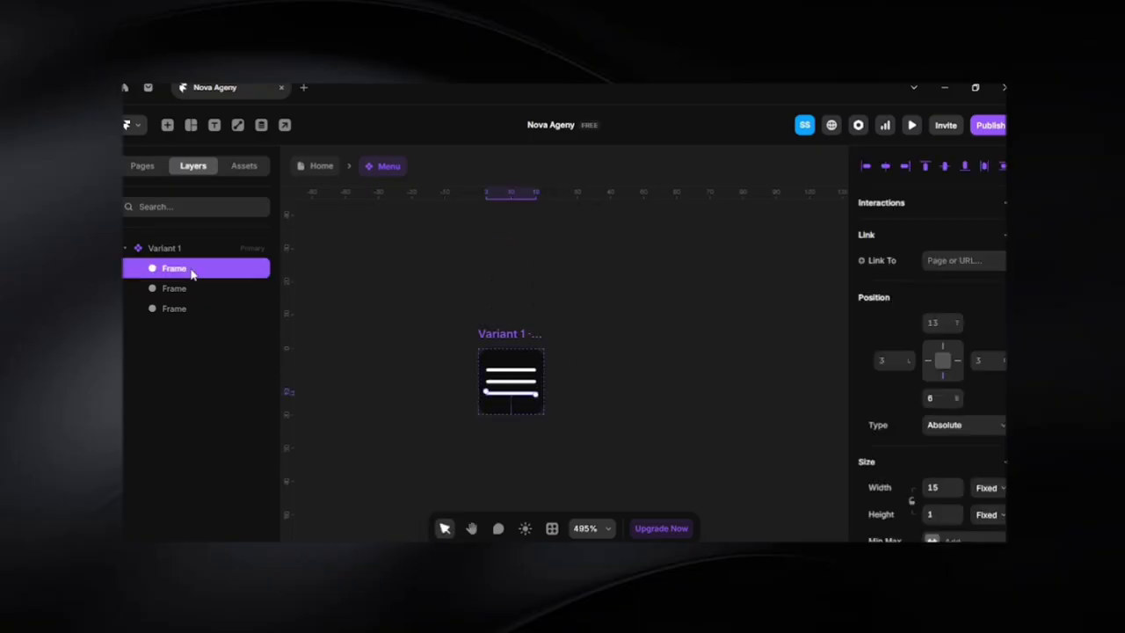
double_click(191, 272)
text(L)
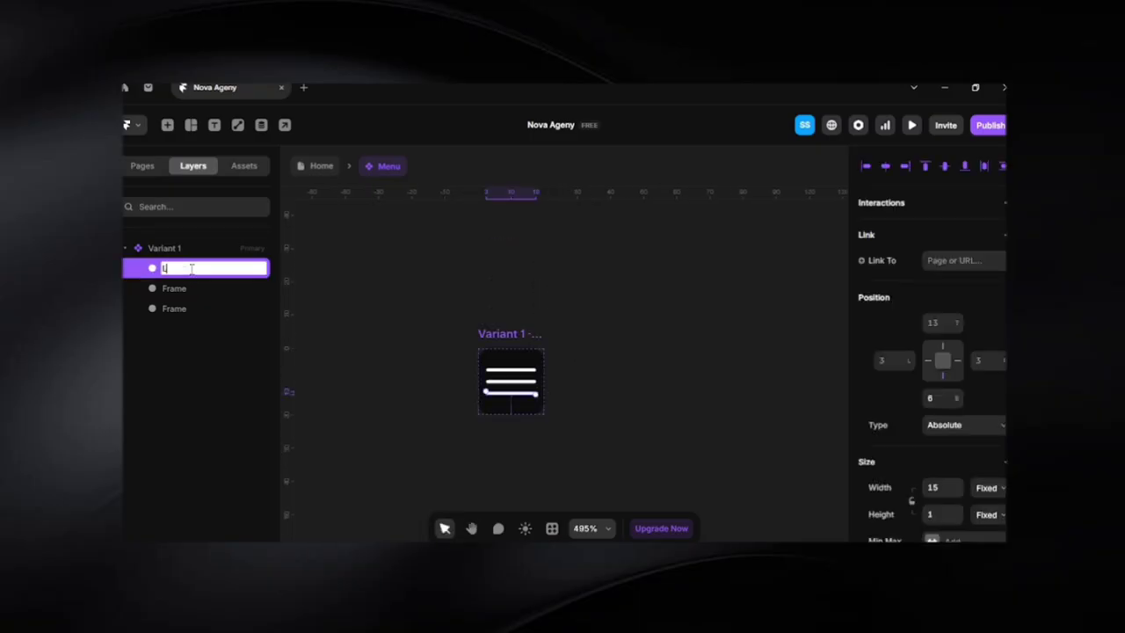
key(Return)
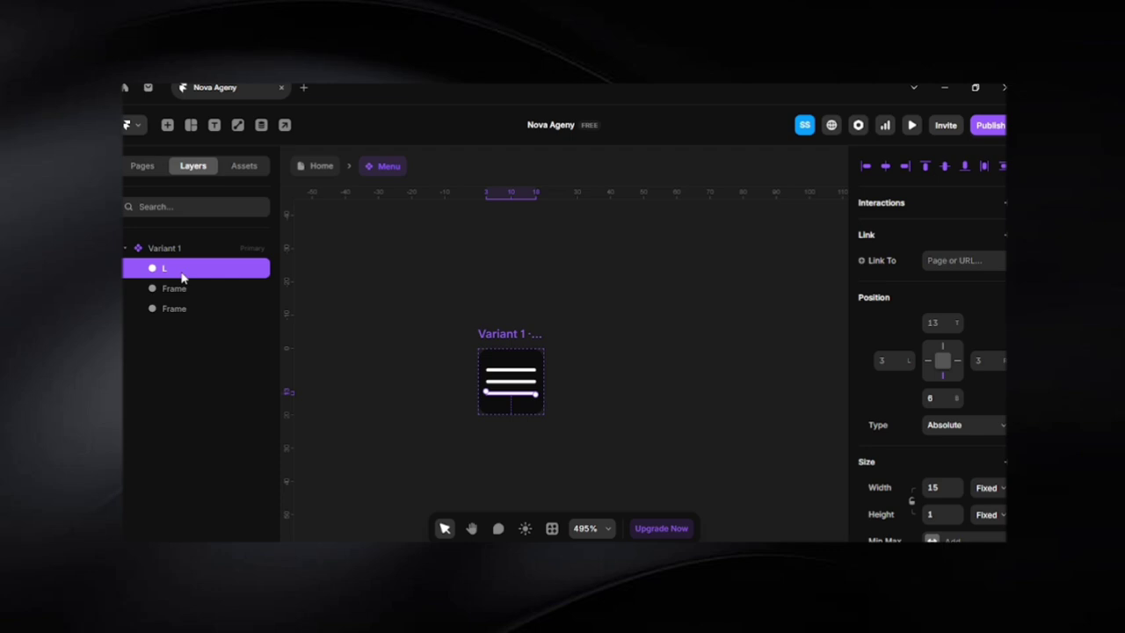
Rename the middle bar's layer as M and the top bar's layer as T
key(Tab)
key(ctrl+r)
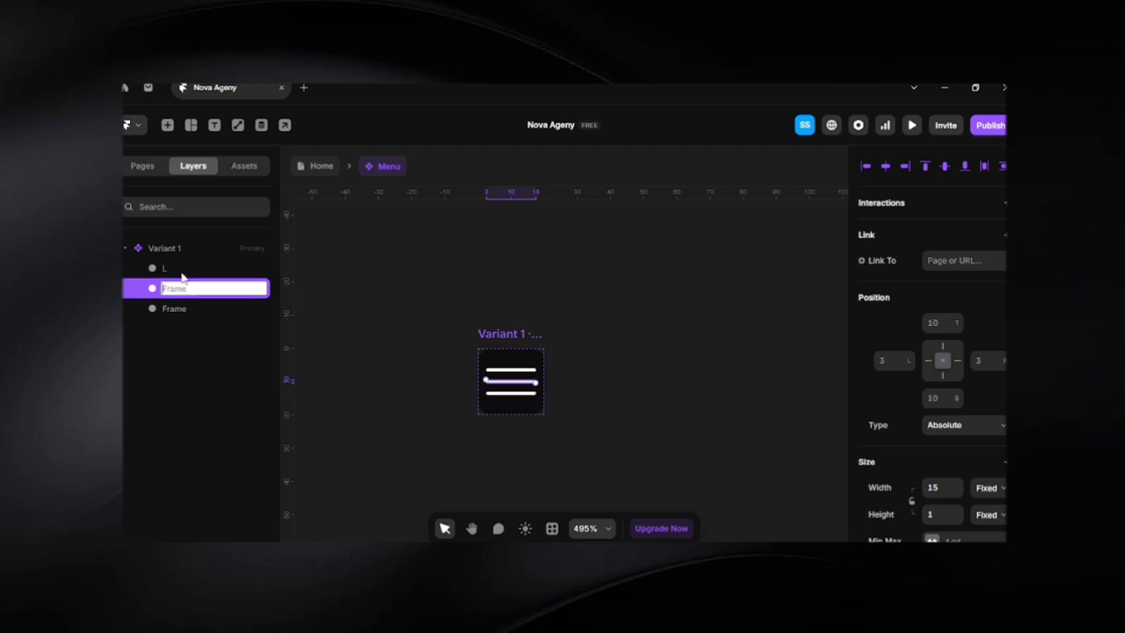
text(M)
key(Return)
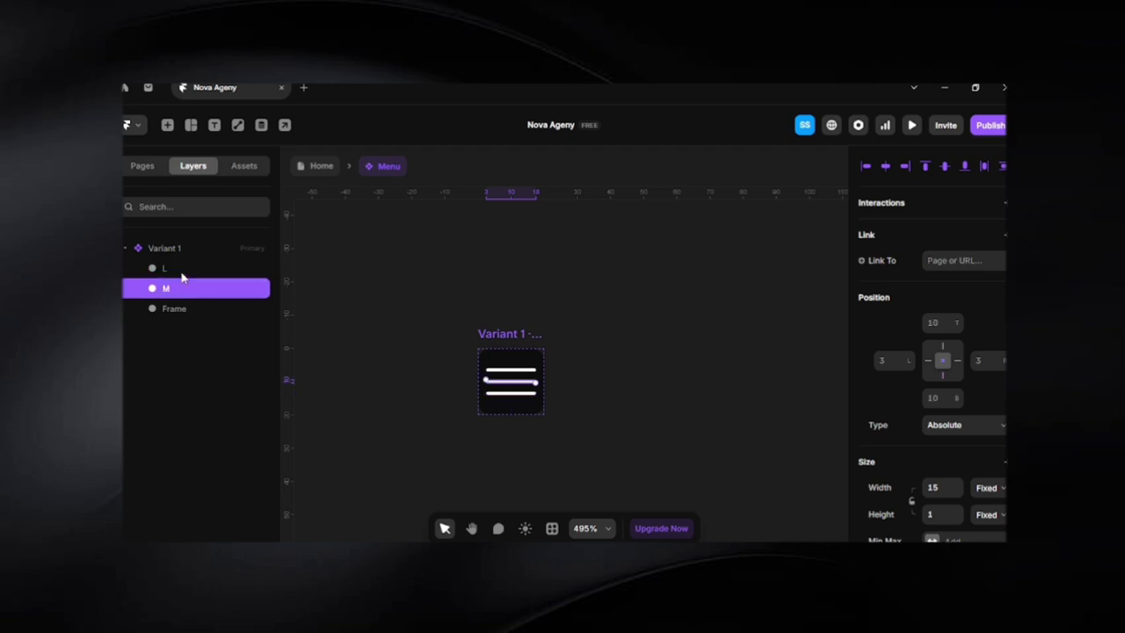
key(Tab)
key(ctrl+r)
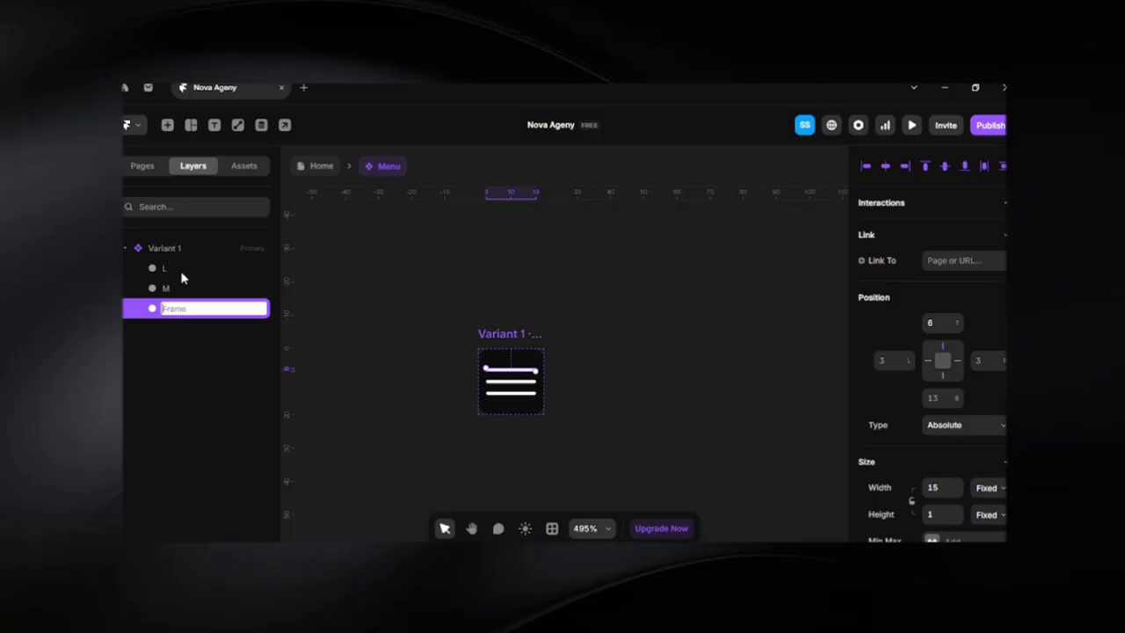
text(T)
key(Return)
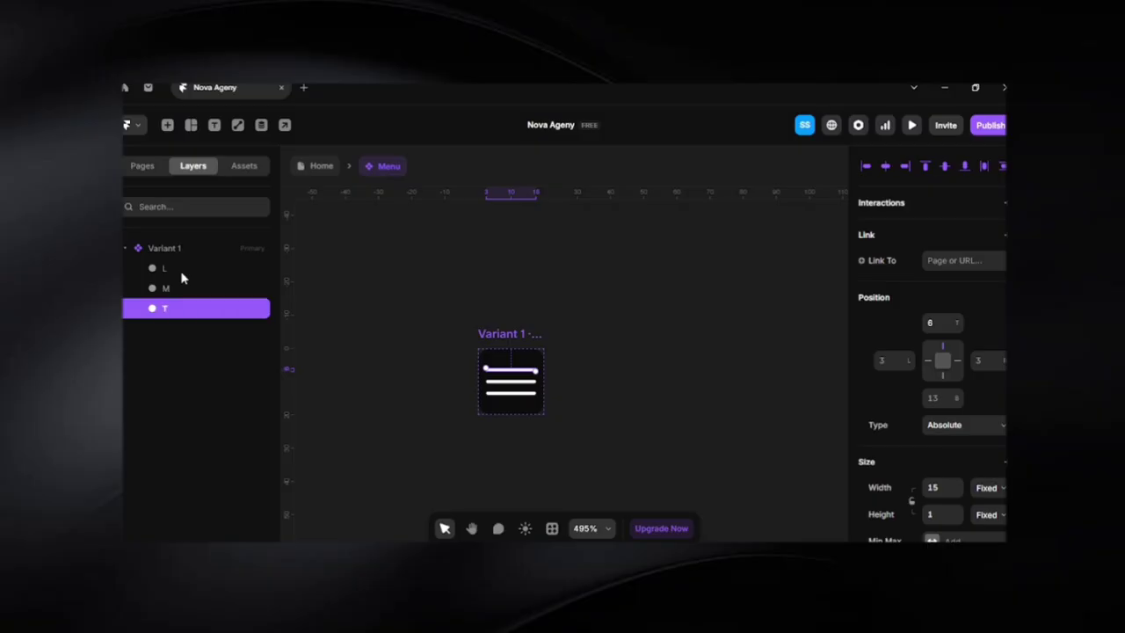
click(490, 304)
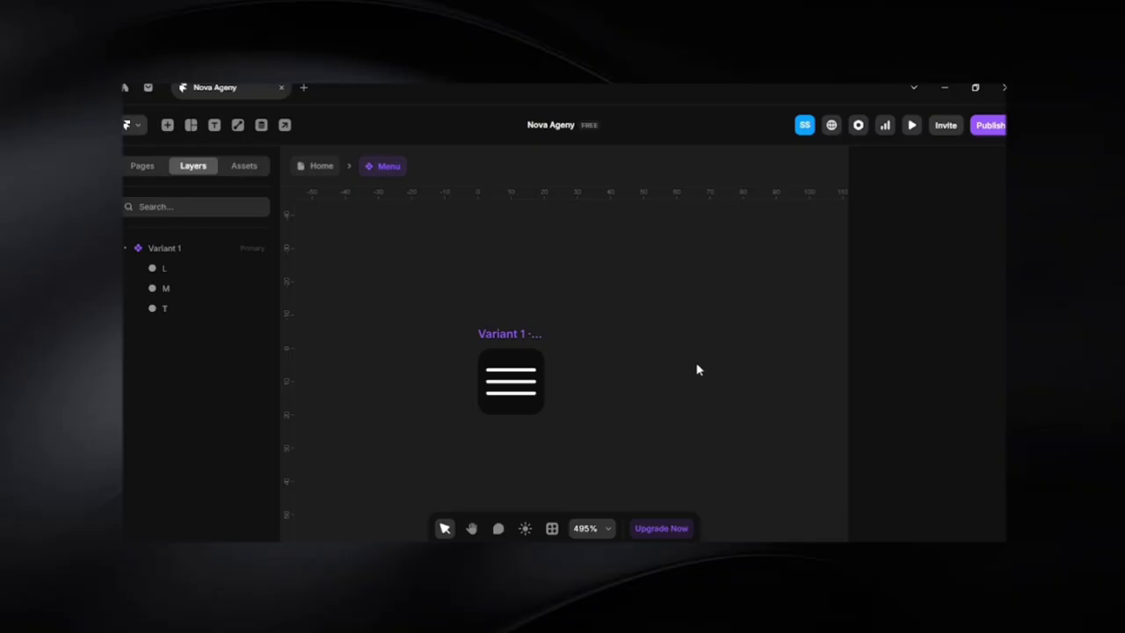
Add a second variant of the Menu component beside Variant 1
scroll(694, 367, down, 2)
key(space)
drag(692, 401, 597, 403)
scroll(597, 404, down, 2)
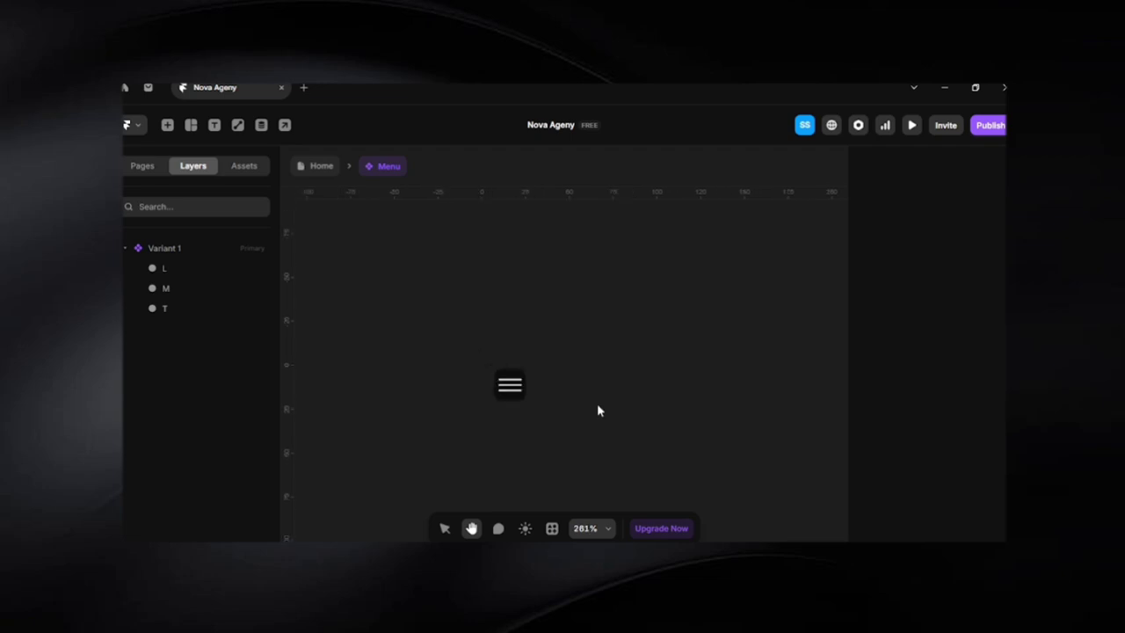
click(504, 366)
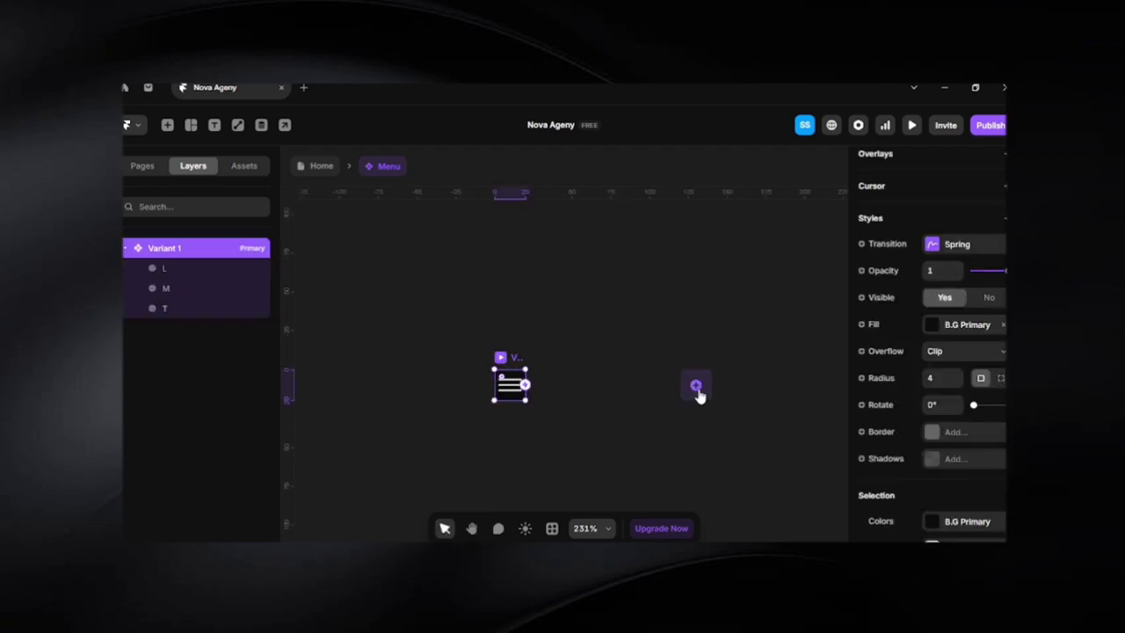
click(696, 388)
click(650, 395)
Make the middle bar M in Variant 2 fully transparent by lowering its opacity
scroll(567, 381, up, 3)
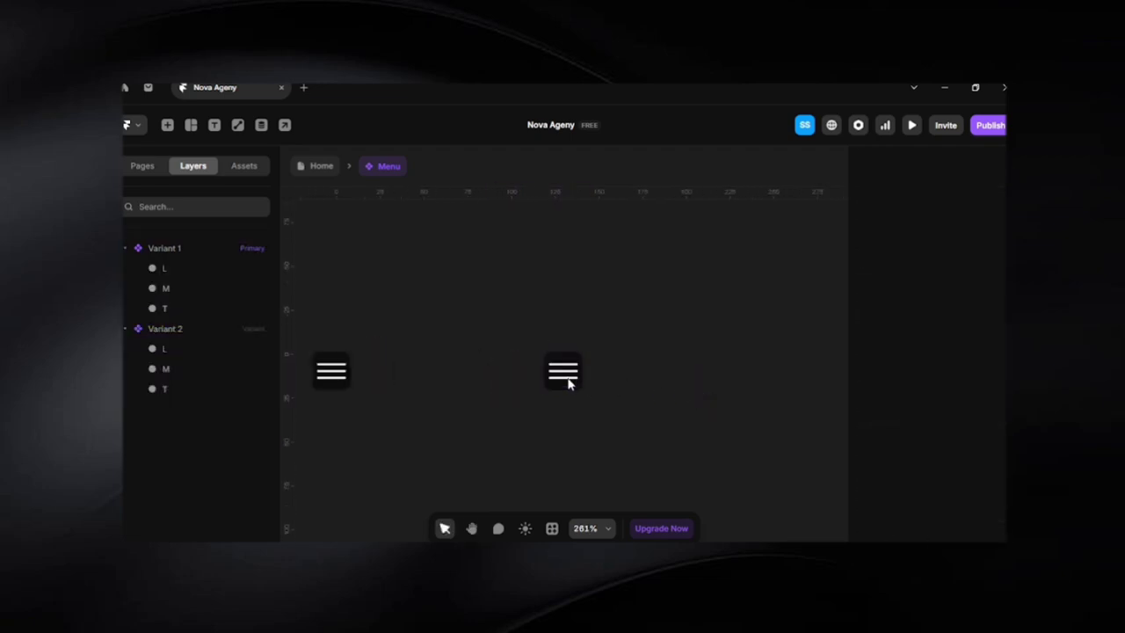
scroll(568, 383, down, 1)
scroll(566, 384, up, 3)
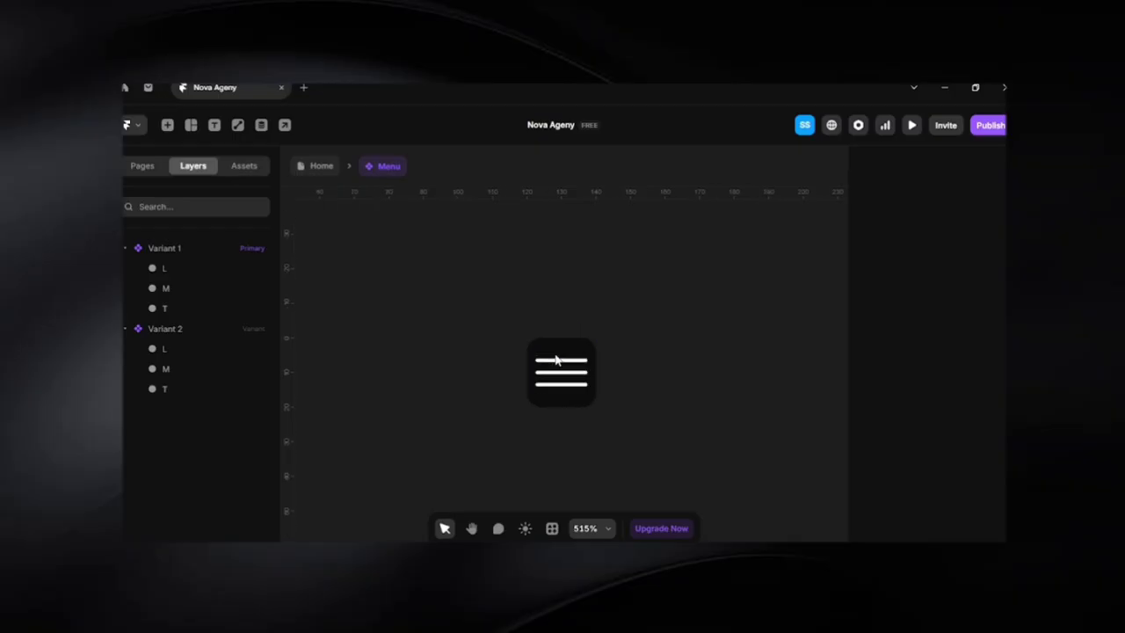
scroll(565, 384, up, 3)
click(575, 382)
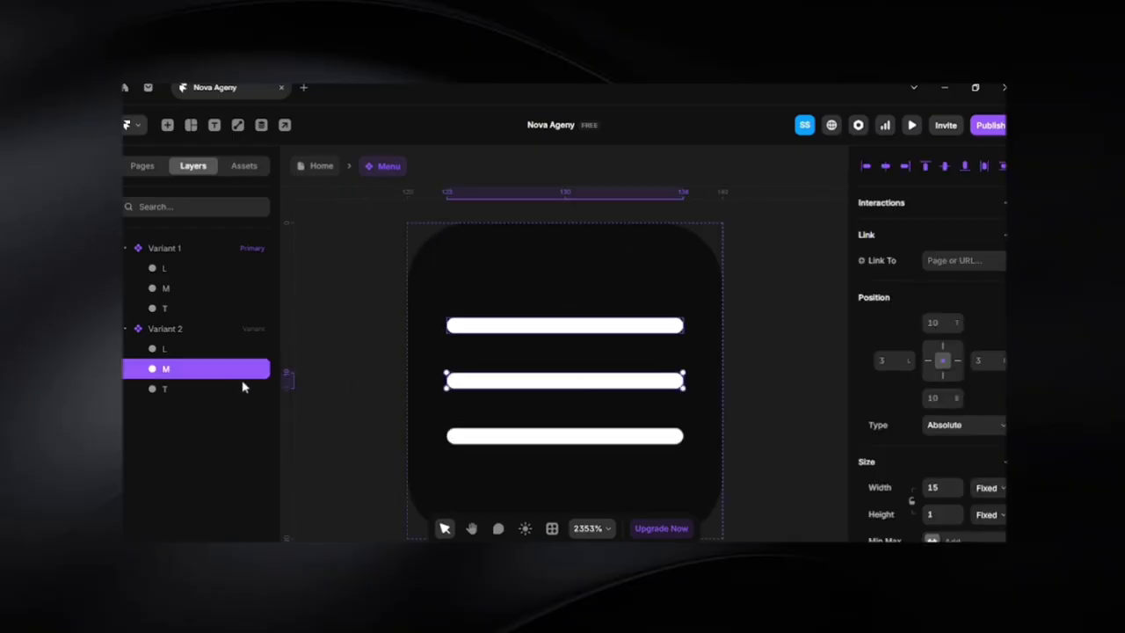
scroll(962, 482, down, 5)
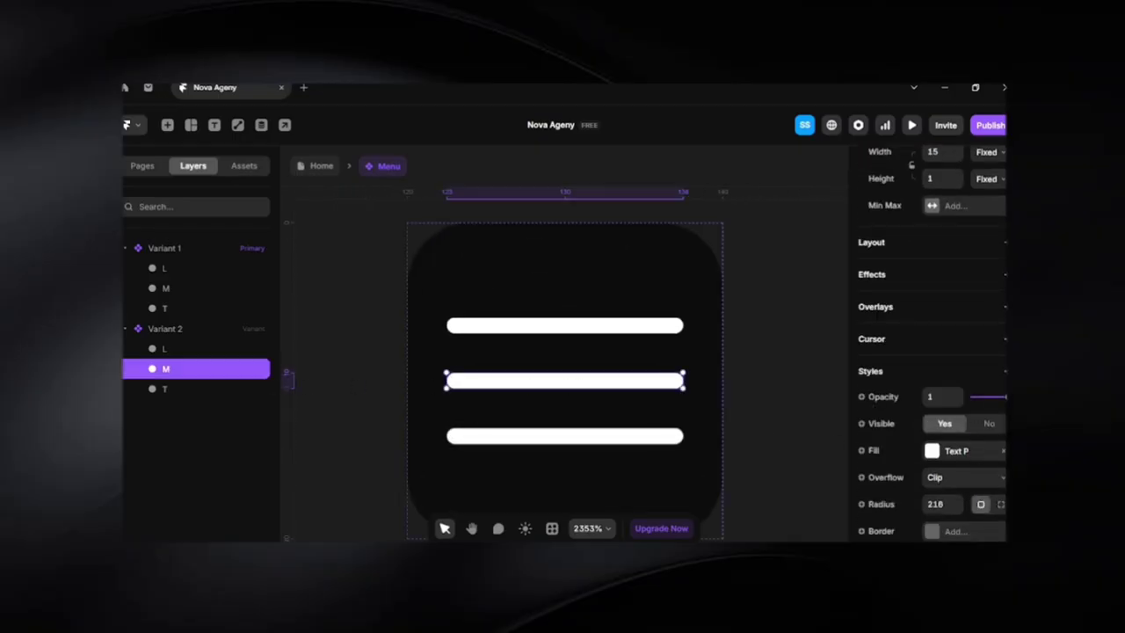
drag(1003, 396, 966, 398)
Rotate the bottom bar L in Variant 2 of the Menu component by 45° and centre it vertically in the frame
click(633, 436)
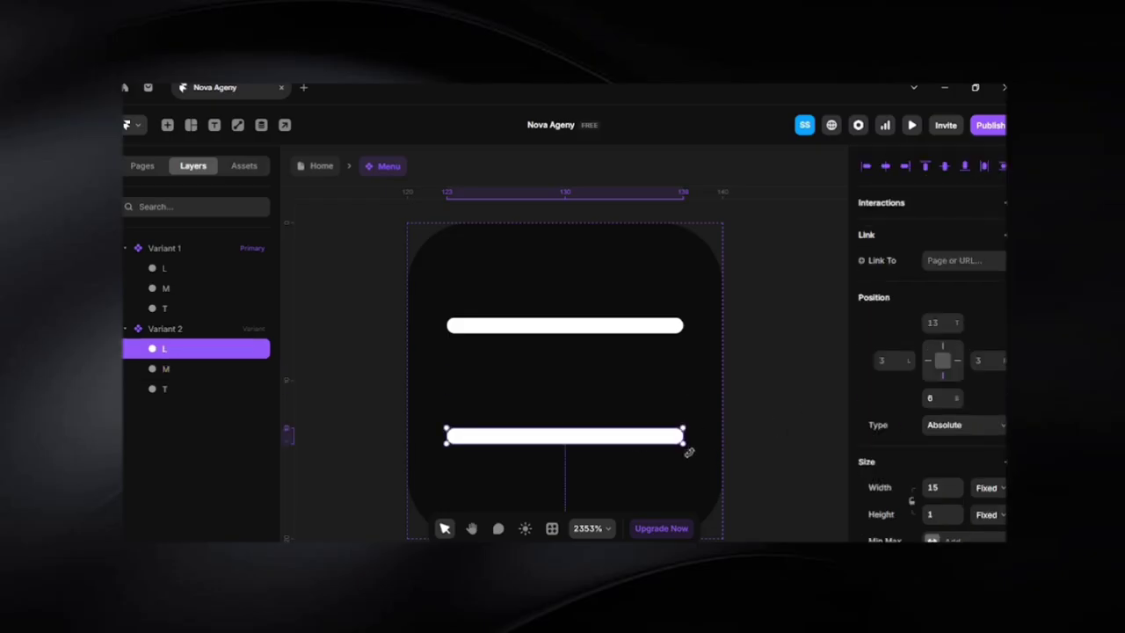
scroll(934, 502, down, 5)
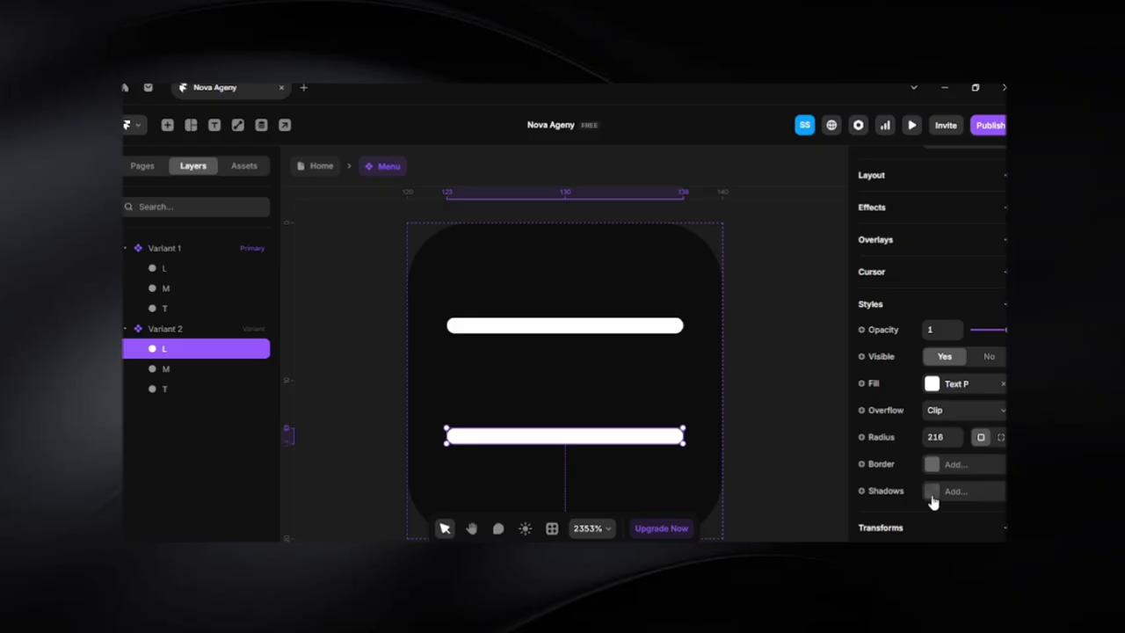
click(949, 302)
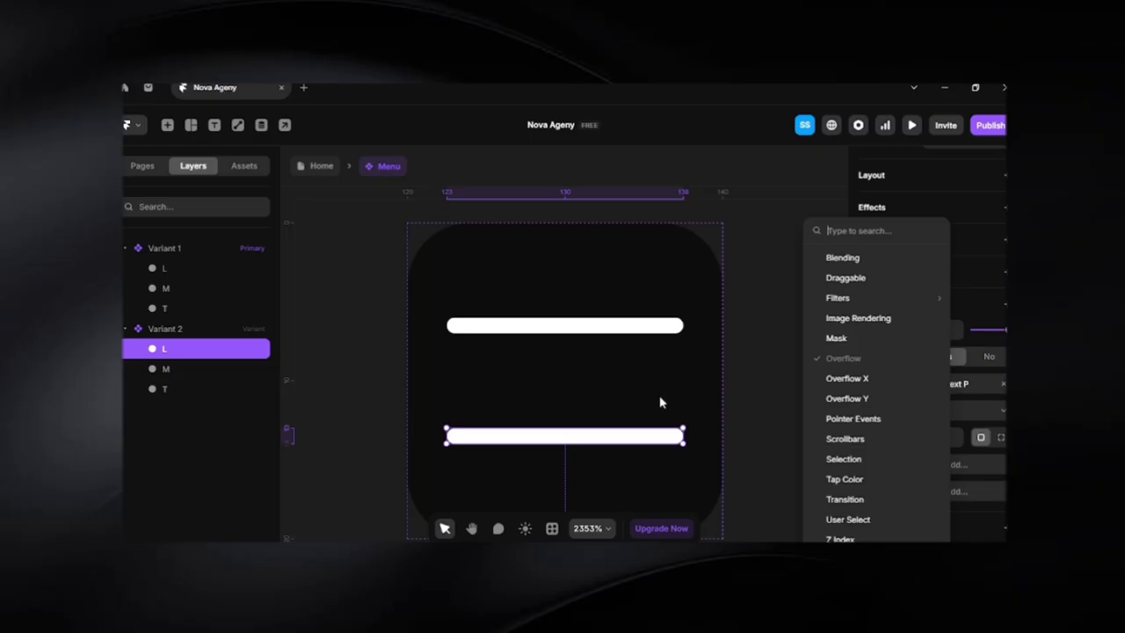
click(646, 440)
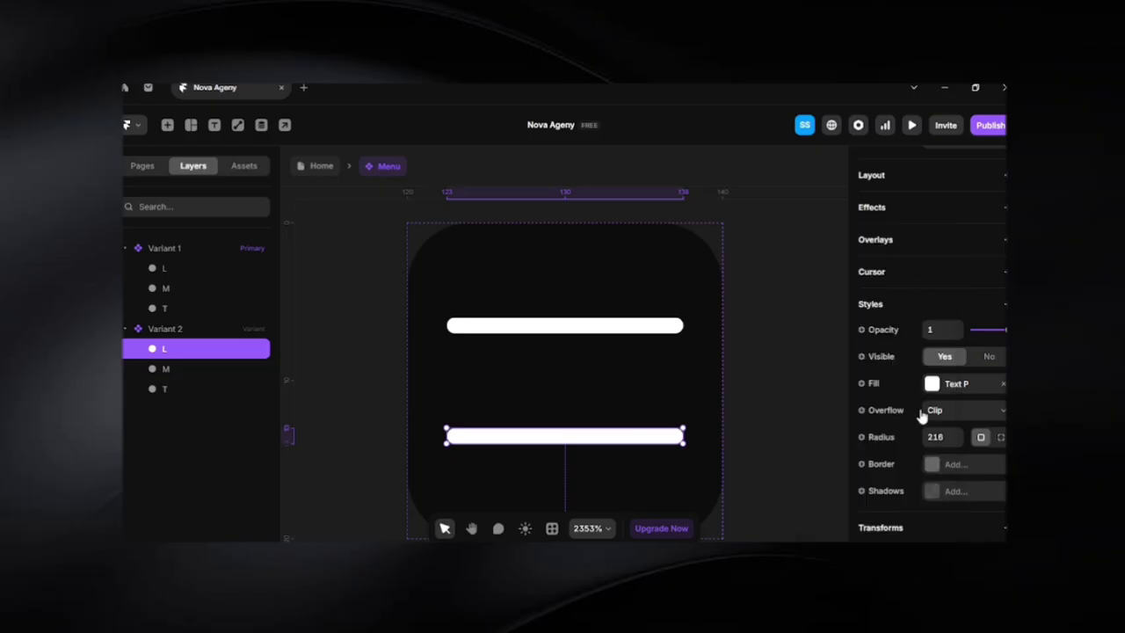
scroll(922, 415, down, 3)
click(960, 443)
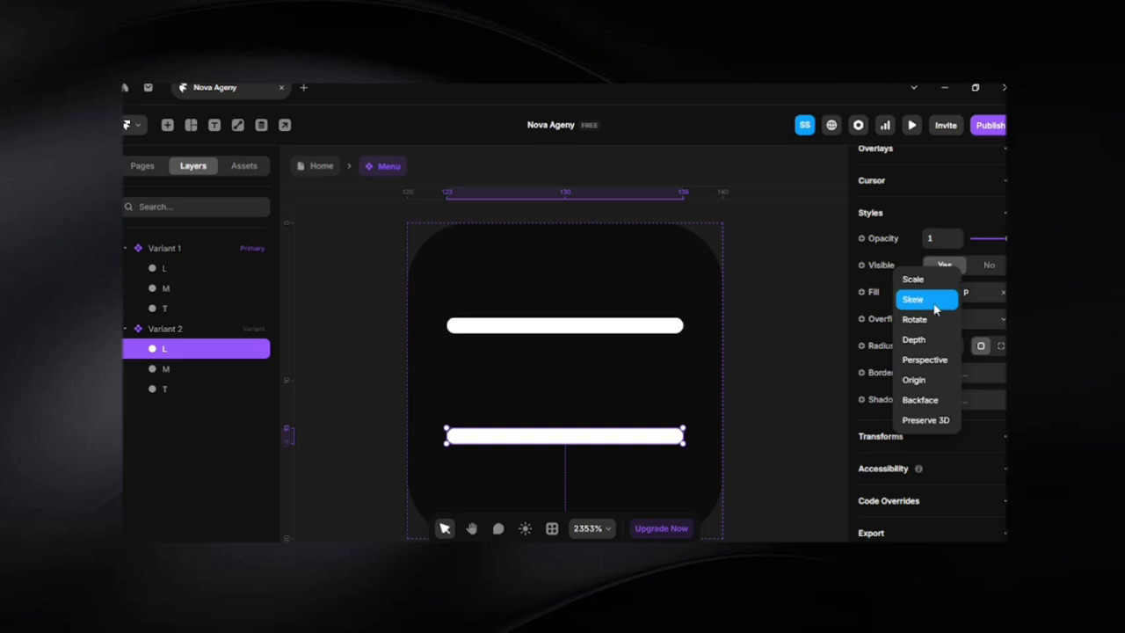
click(934, 319)
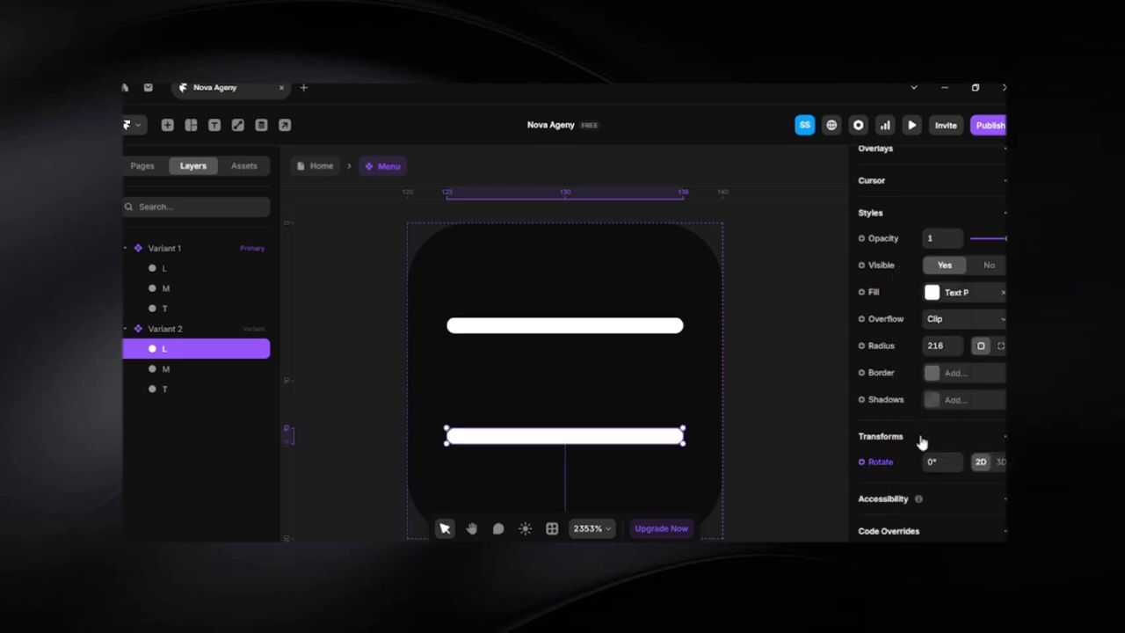
click(936, 461)
key(Return)
scroll(957, 405, up, 5)
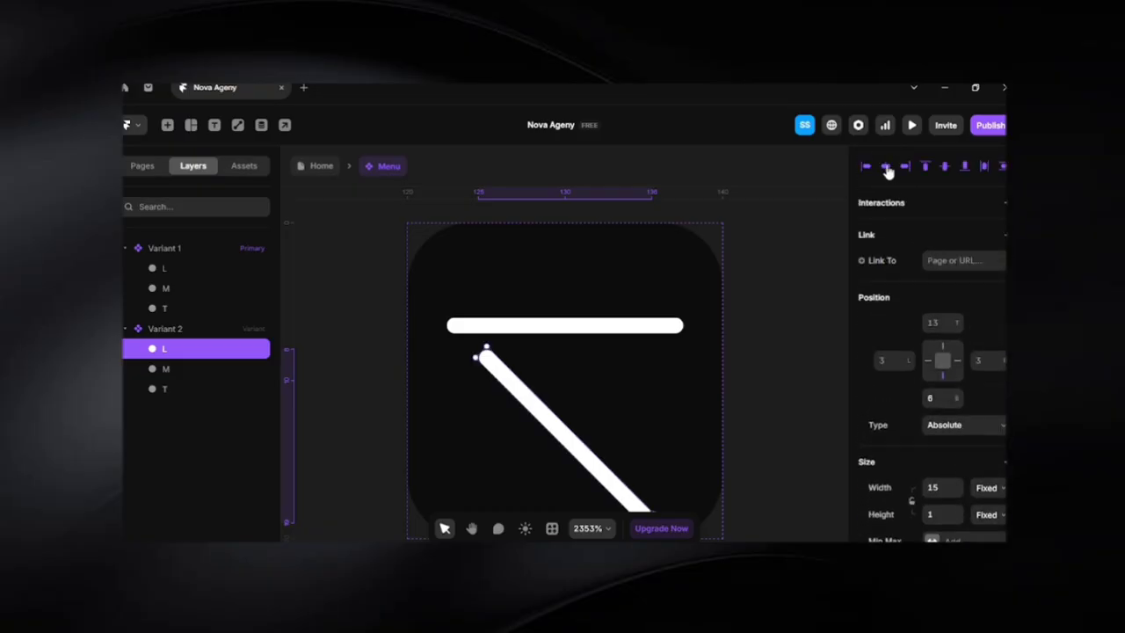
click(946, 168)
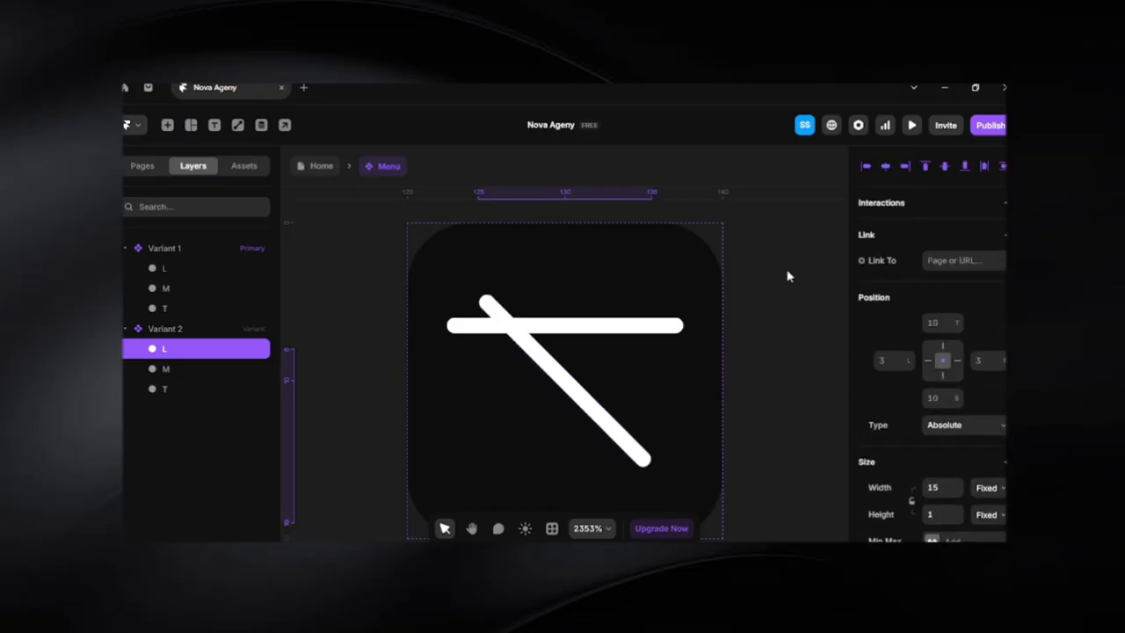
Rotate the top bar T in Variant 2 by -45° and centre it vertically so it crosses bar L as an X
click(668, 331)
scroll(971, 435, down, 3)
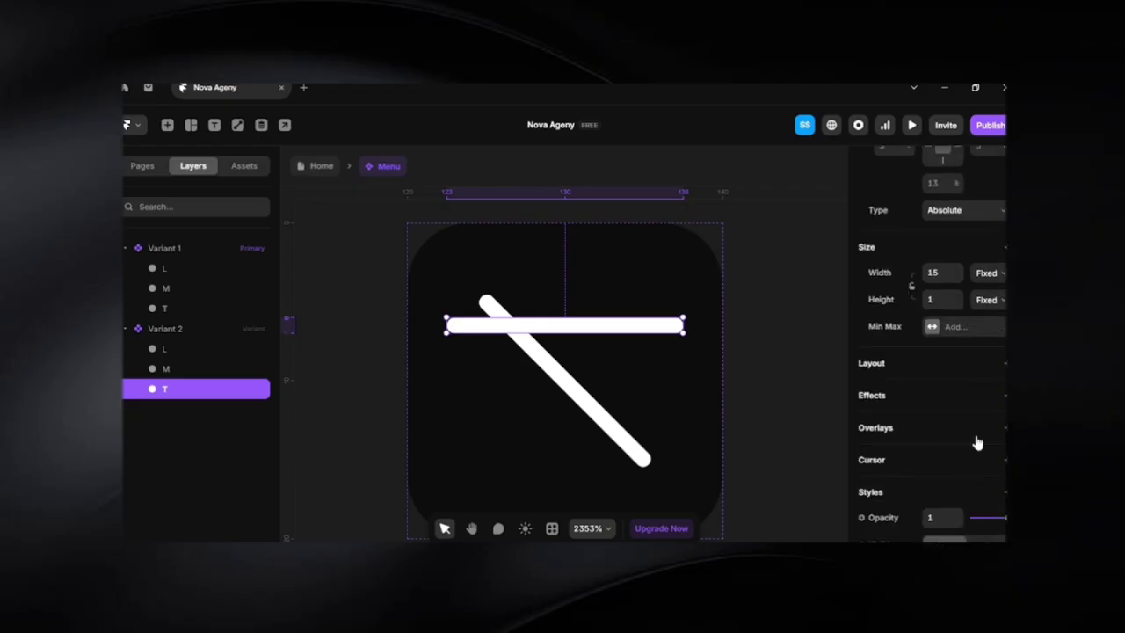
scroll(964, 437, down, 3)
click(1003, 436)
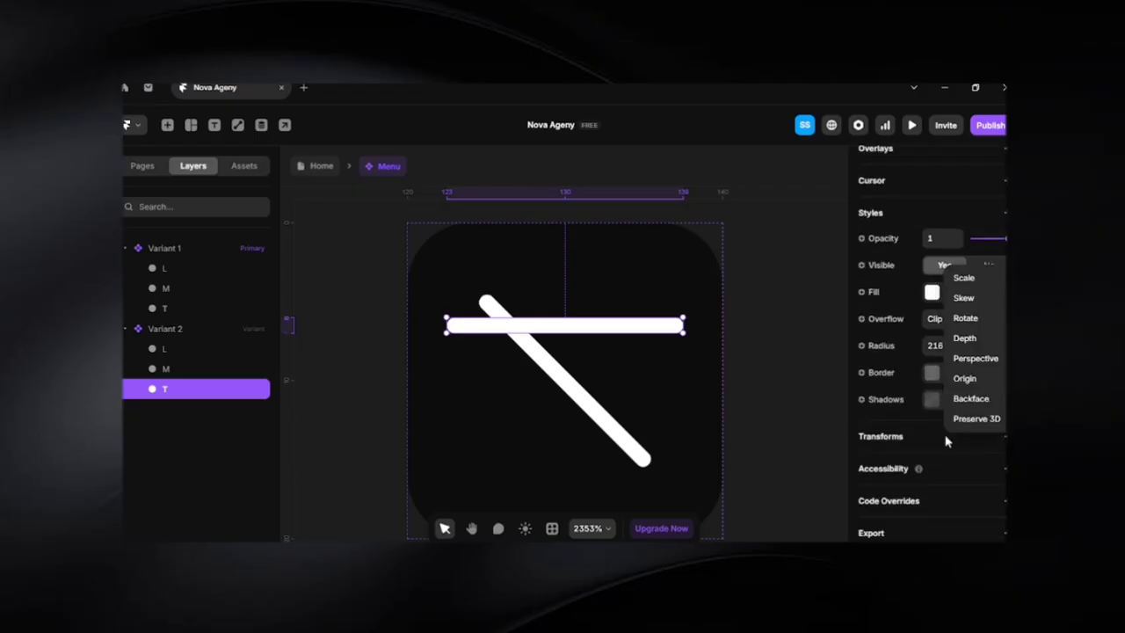
click(965, 318)
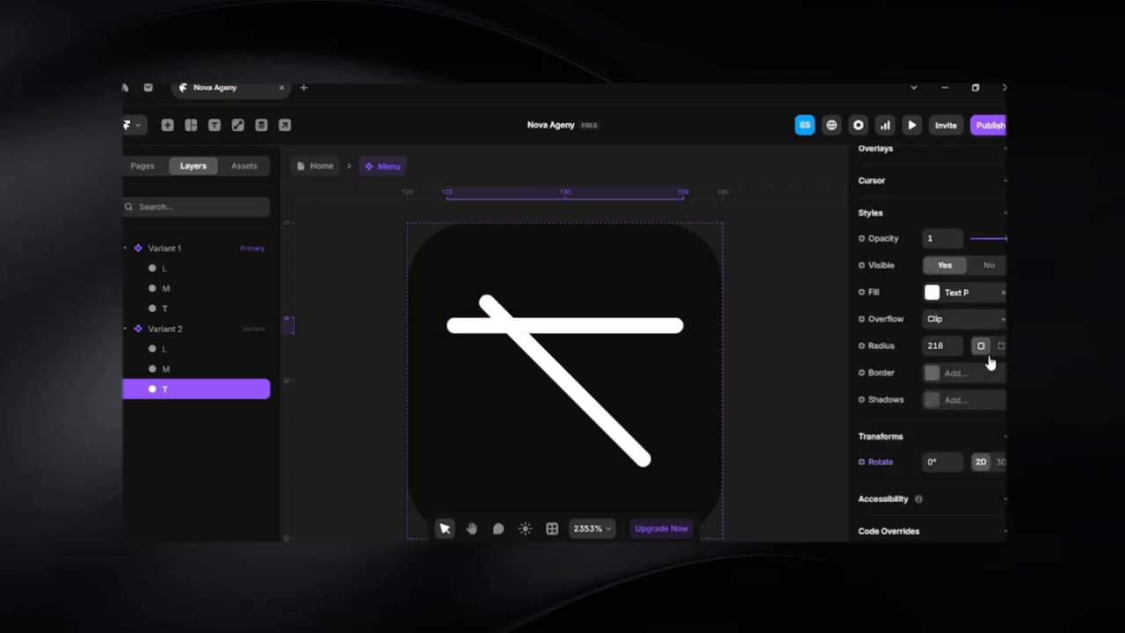
click(937, 461)
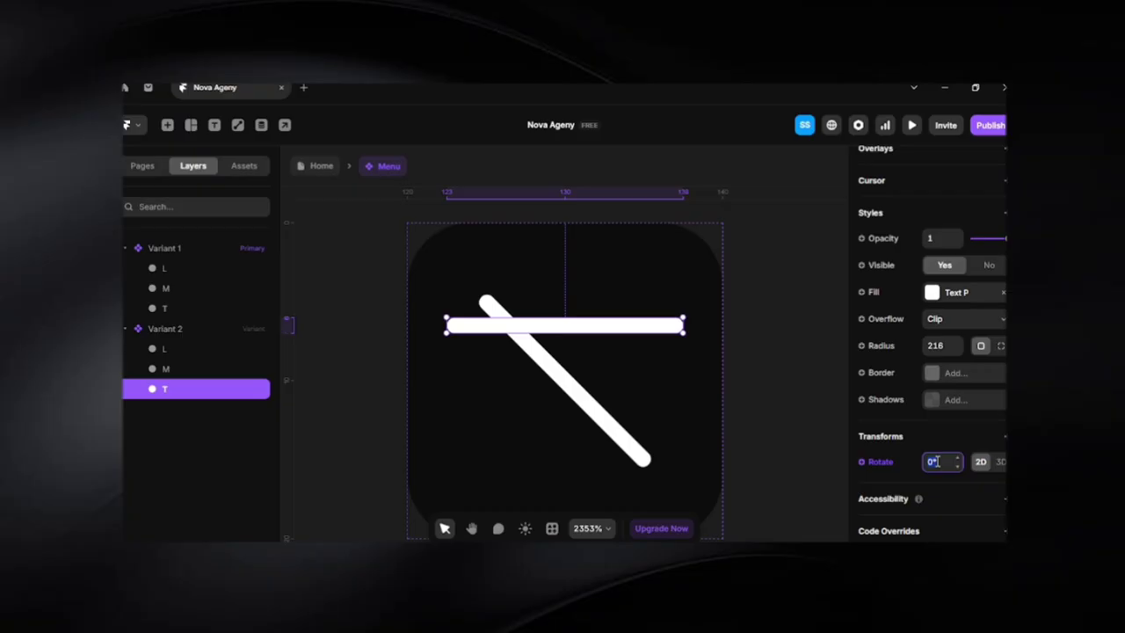
text(-45)
key(Return)
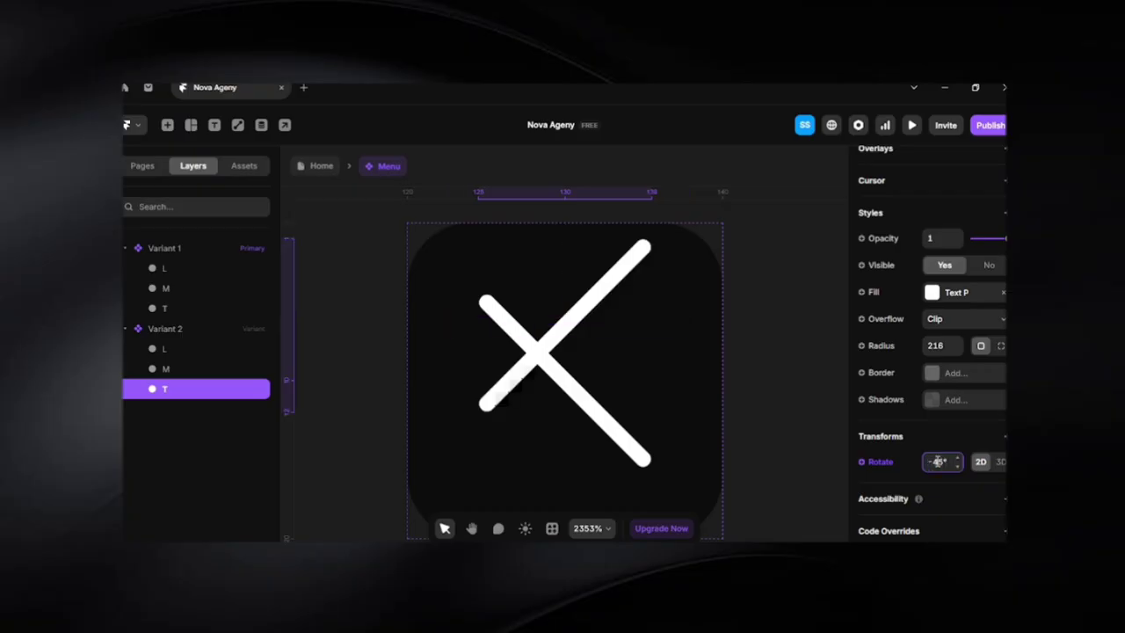
scroll(944, 399, up, 10)
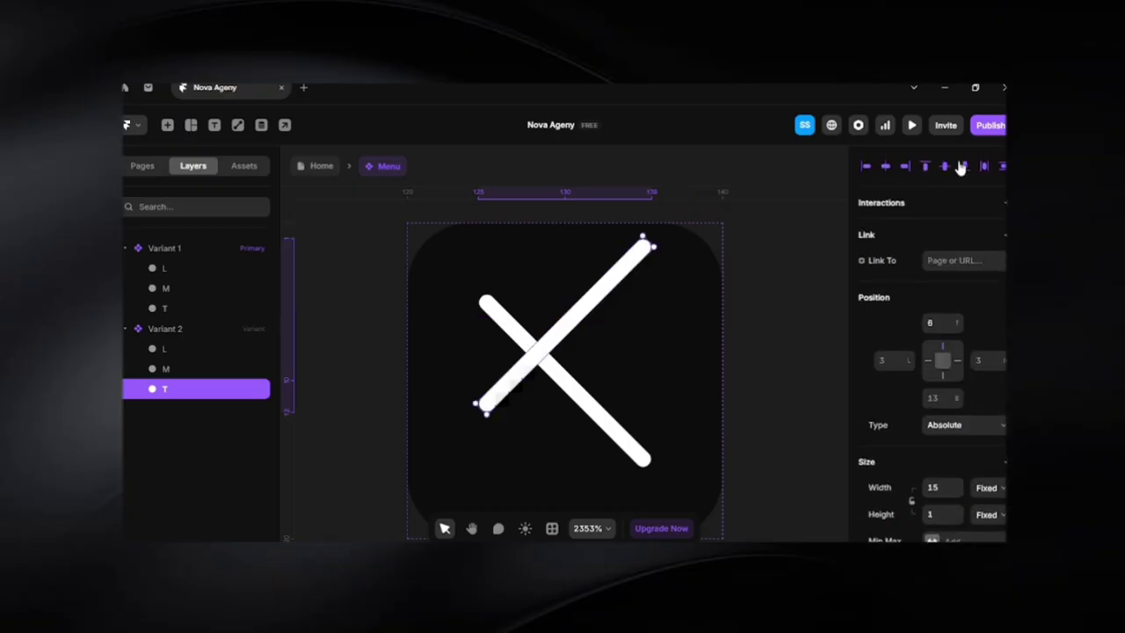
click(962, 167)
click(783, 349)
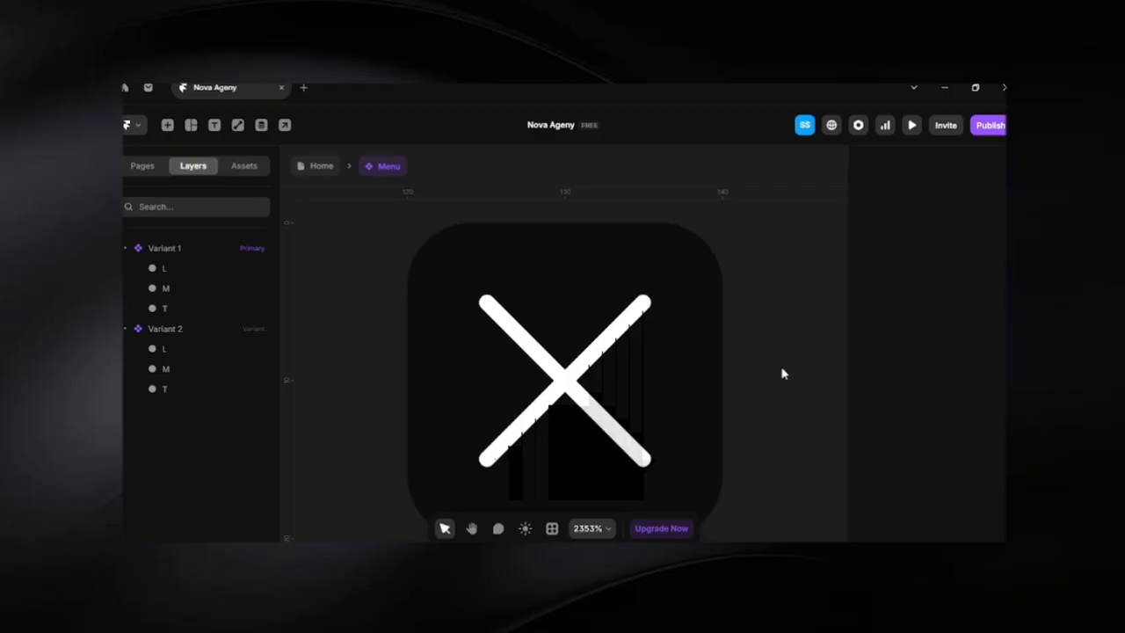
Return to the Home page, delete the Menu instance from the canvas and show the project's assets
scroll(782, 373, down, 10)
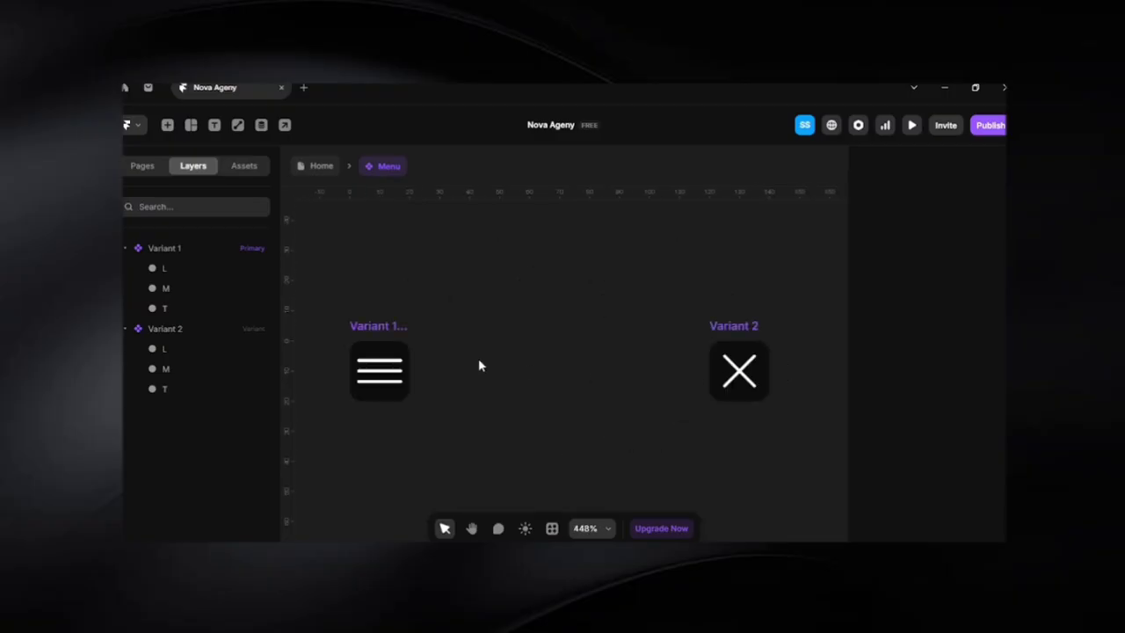
click(315, 166)
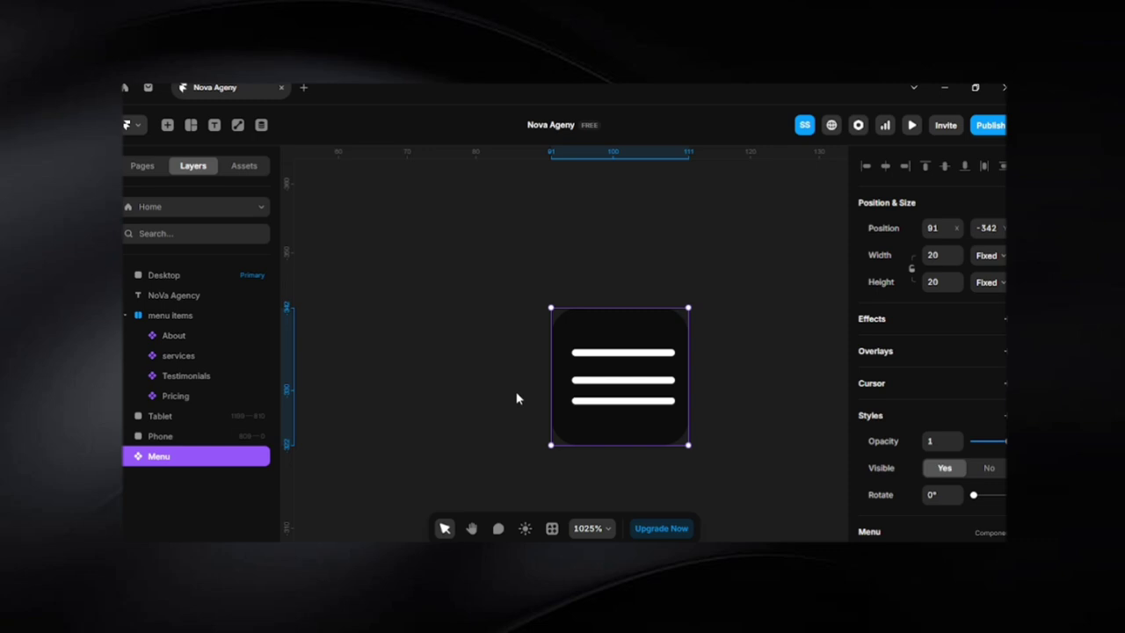
key(Delete)
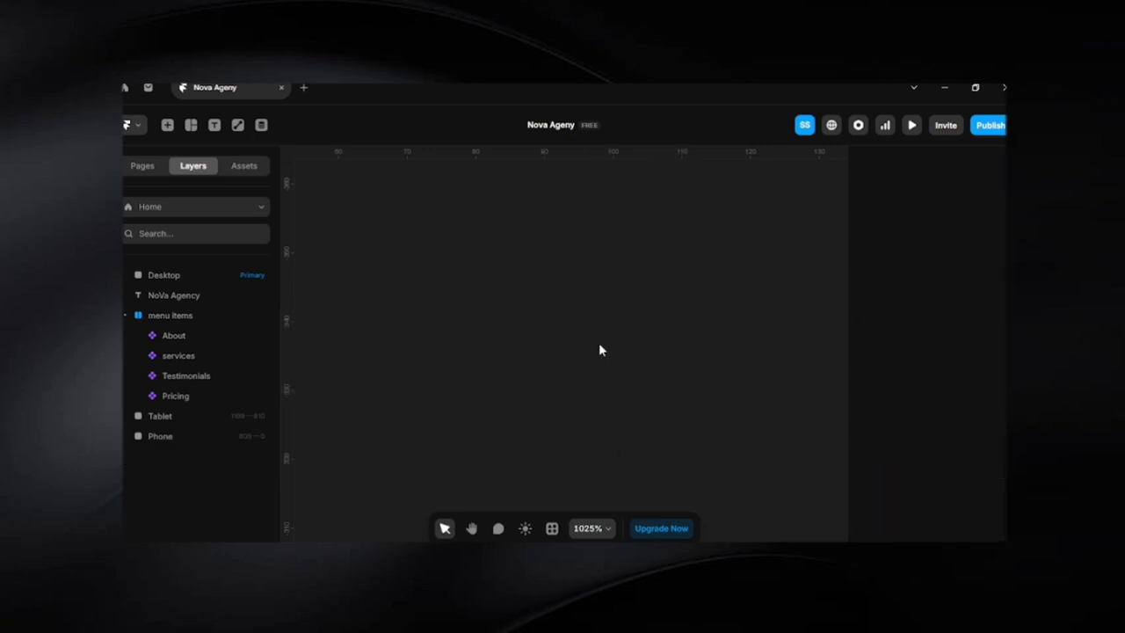
click(243, 168)
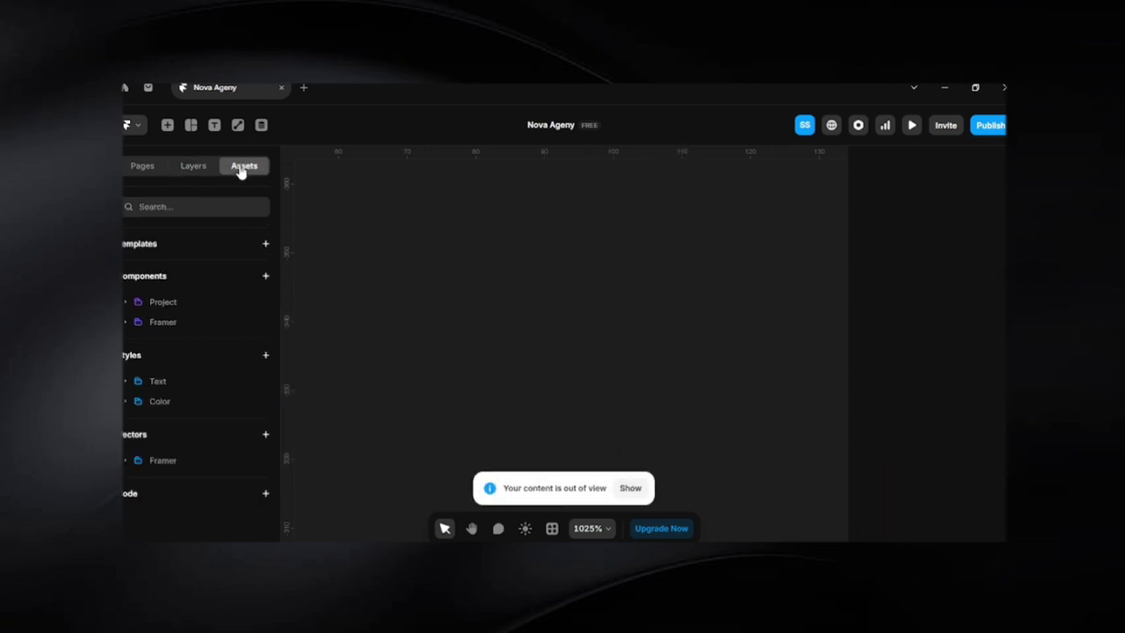
click(127, 323)
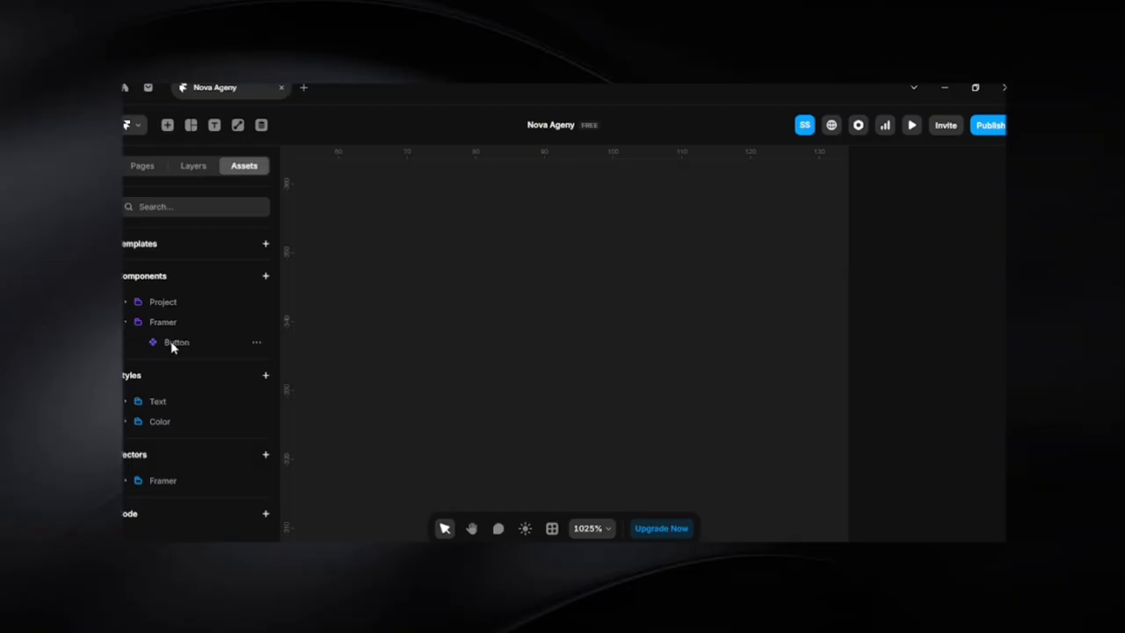
drag(171, 345, 543, 400)
scroll(542, 398, down, 9)
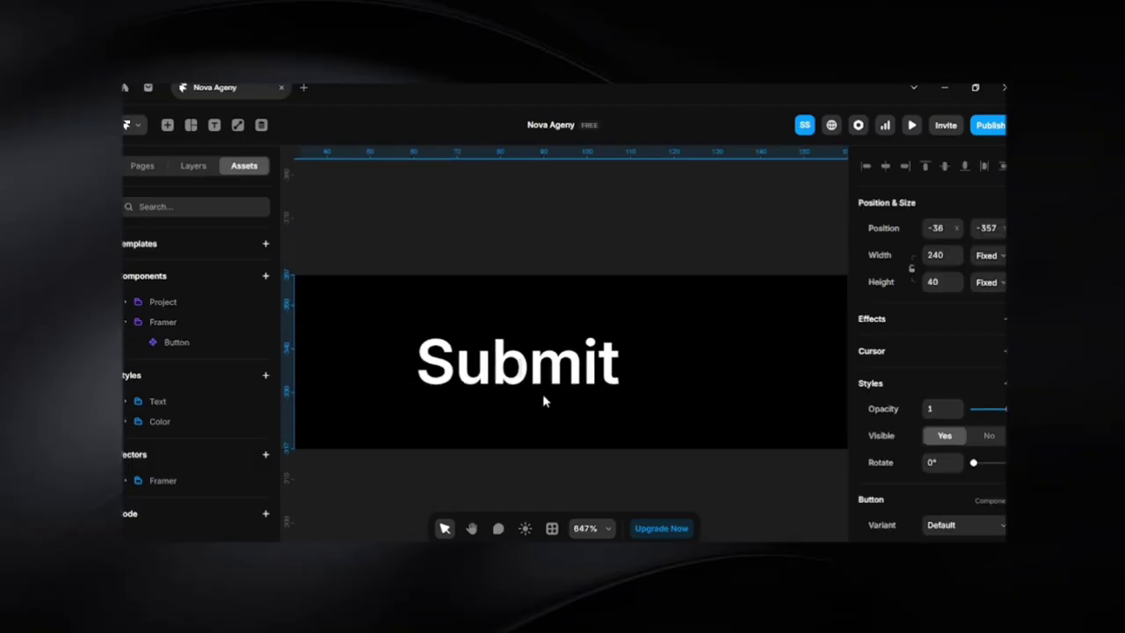
scroll(546, 417, down, 10)
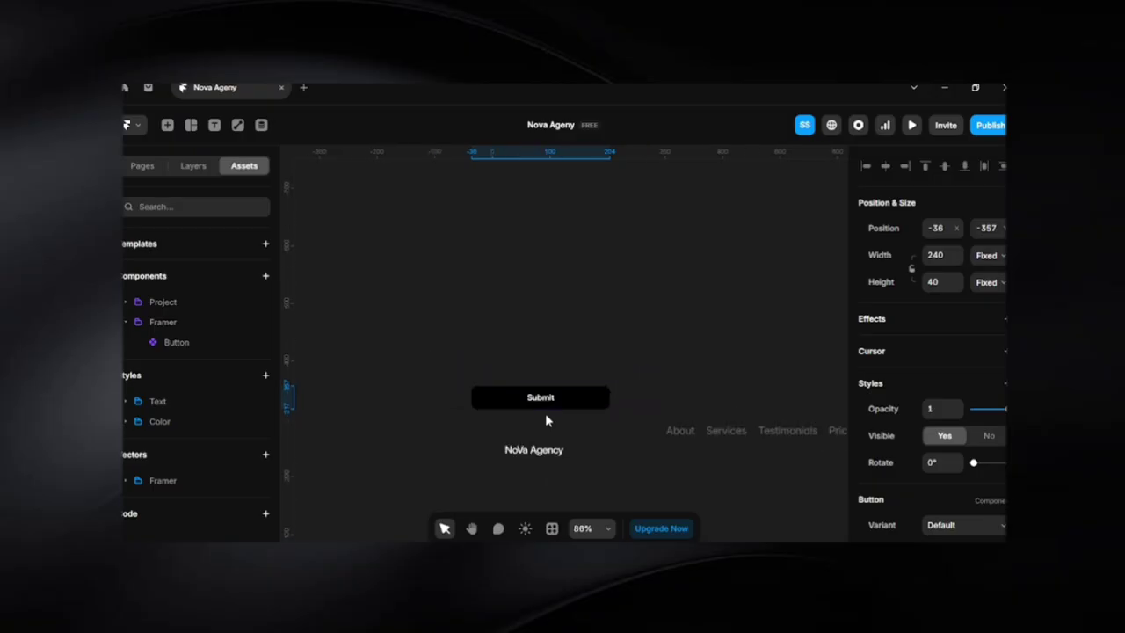
scroll(544, 420, up, 7)
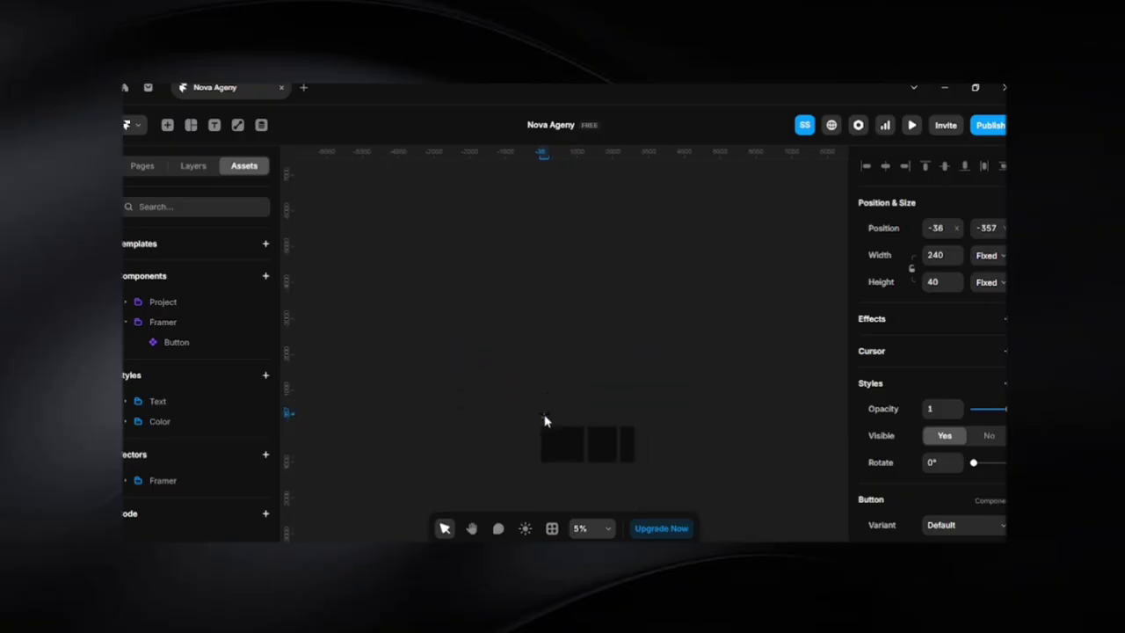
scroll(544, 420, up, 3)
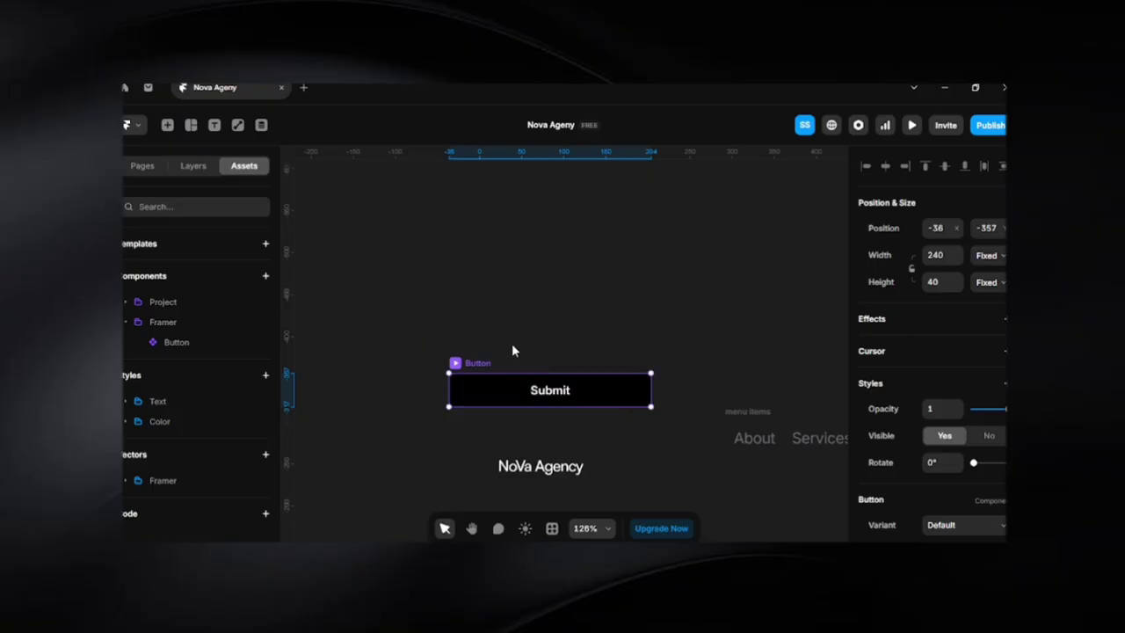
key(Delete)
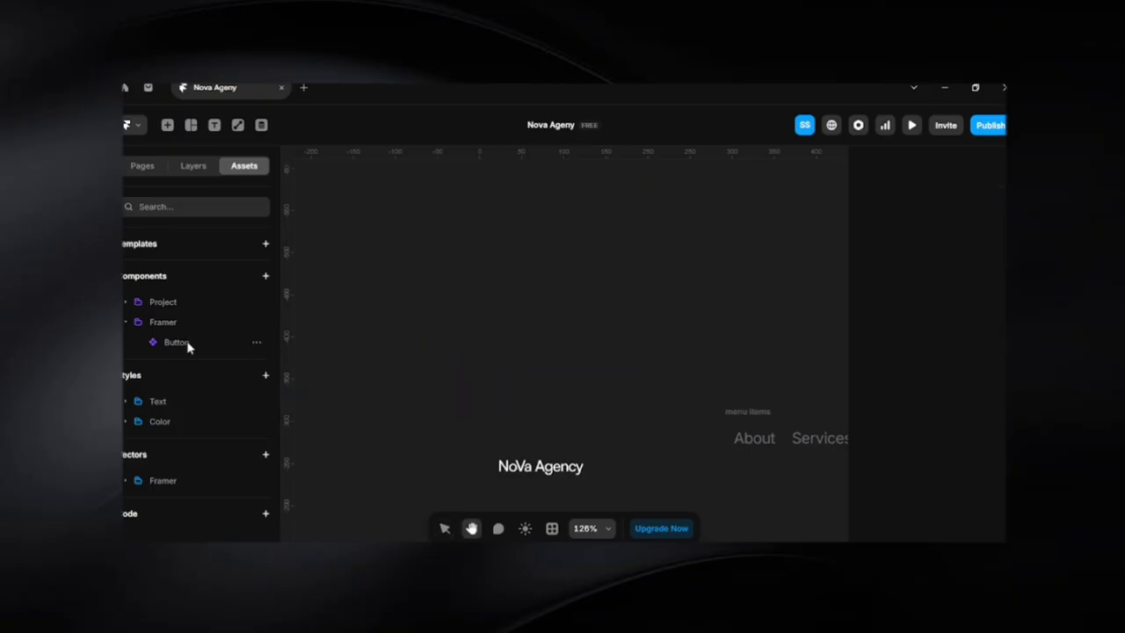
Place an instance of the project's Menu component on the Home canvas, just to the right of the NoVa Agency text
drag(376, 326, 504, 372)
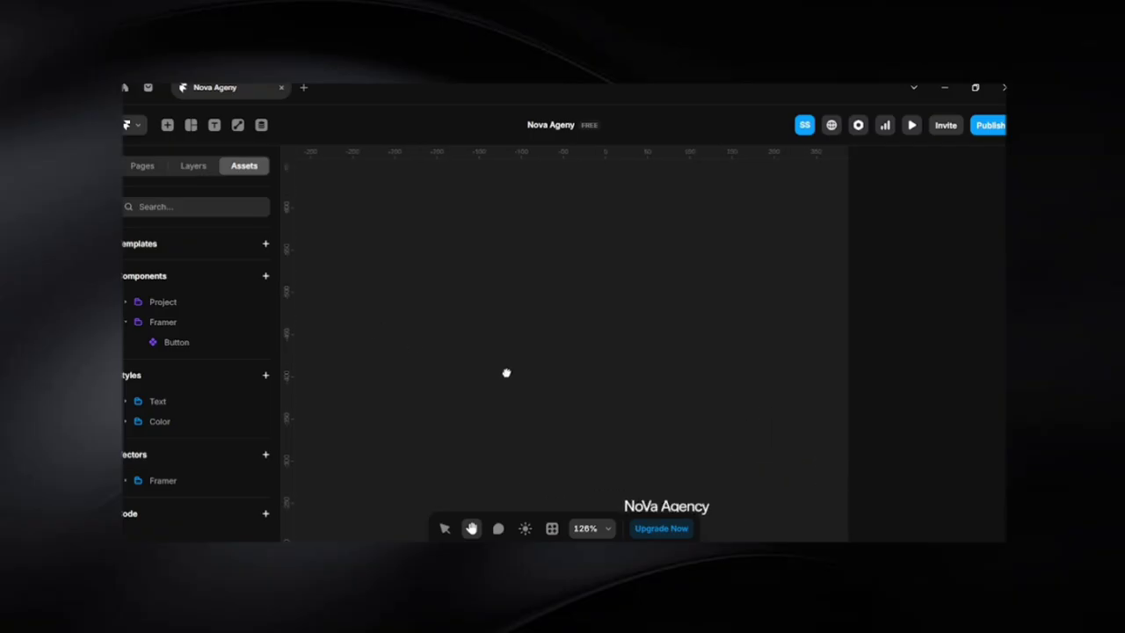
key(v)
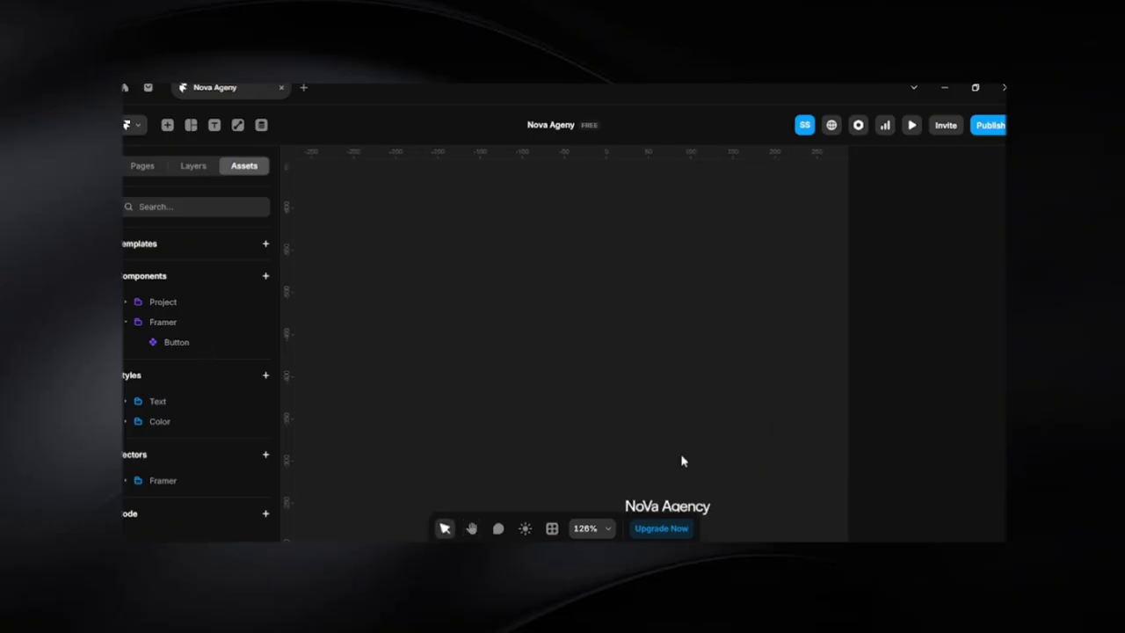
key(h)
drag(683, 459, 635, 366)
key(v)
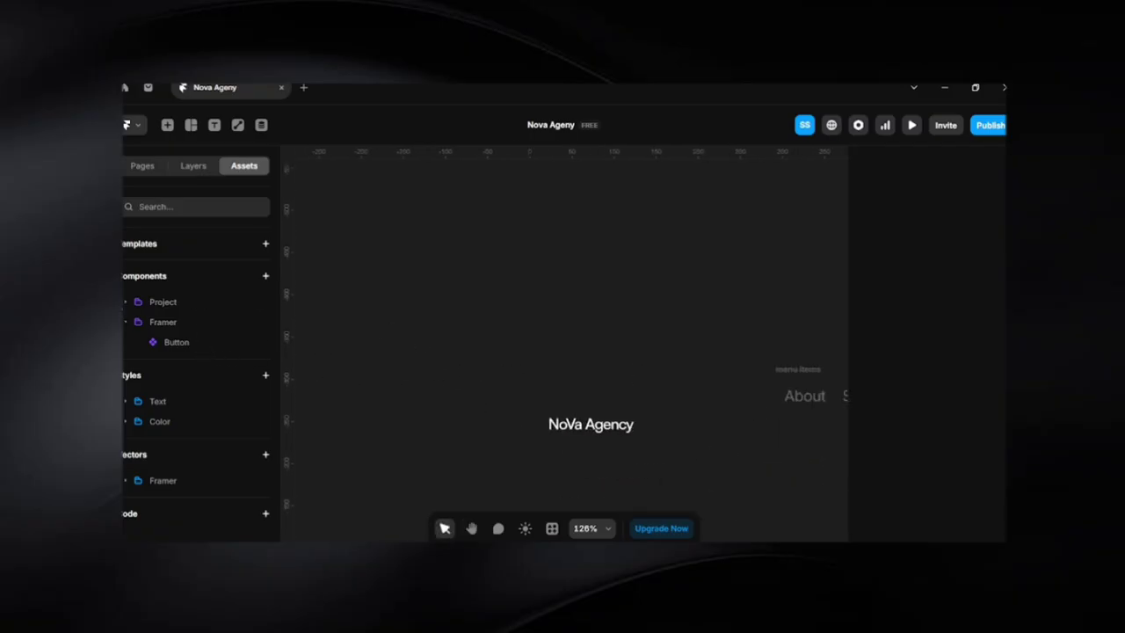
click(127, 302)
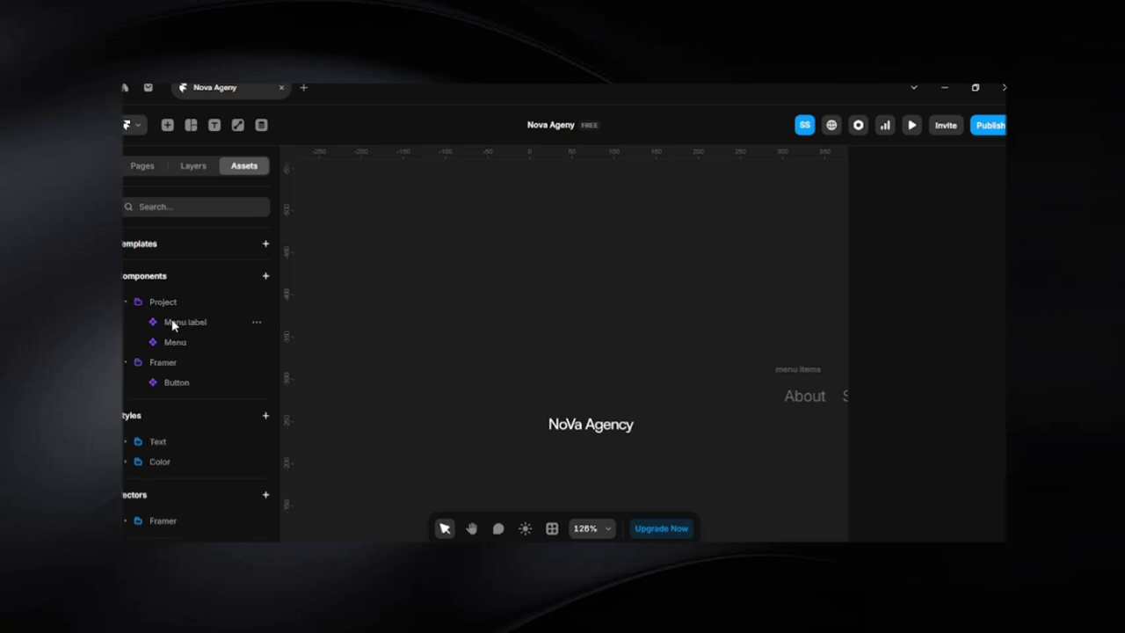
drag(176, 342, 675, 428)
click(696, 463)
scroll(694, 461, up, 5)
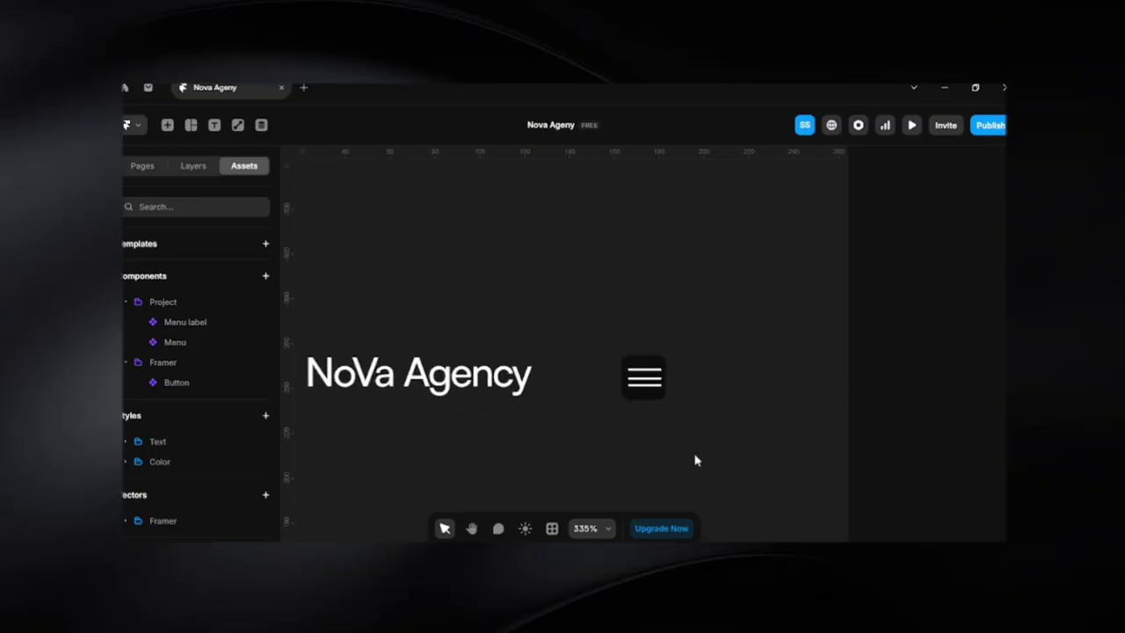
click(631, 338)
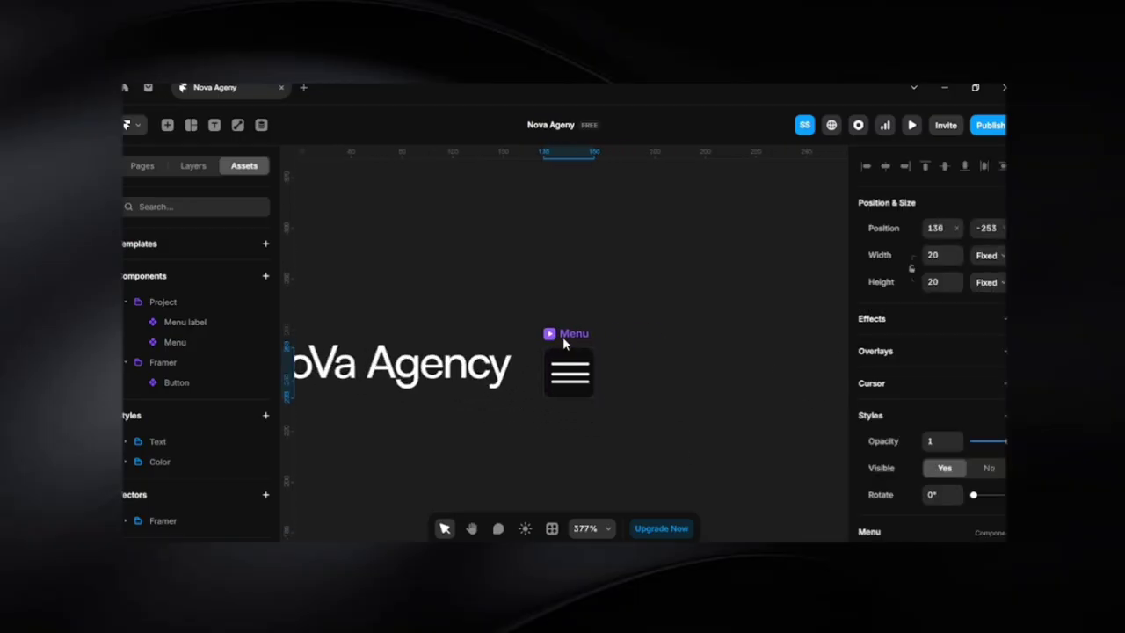
Open the placed Menu component to examine the spacing of the three bars in Variant 1, and return to the Home page
scroll(565, 380, up, 5)
scroll(565, 381, up, 2)
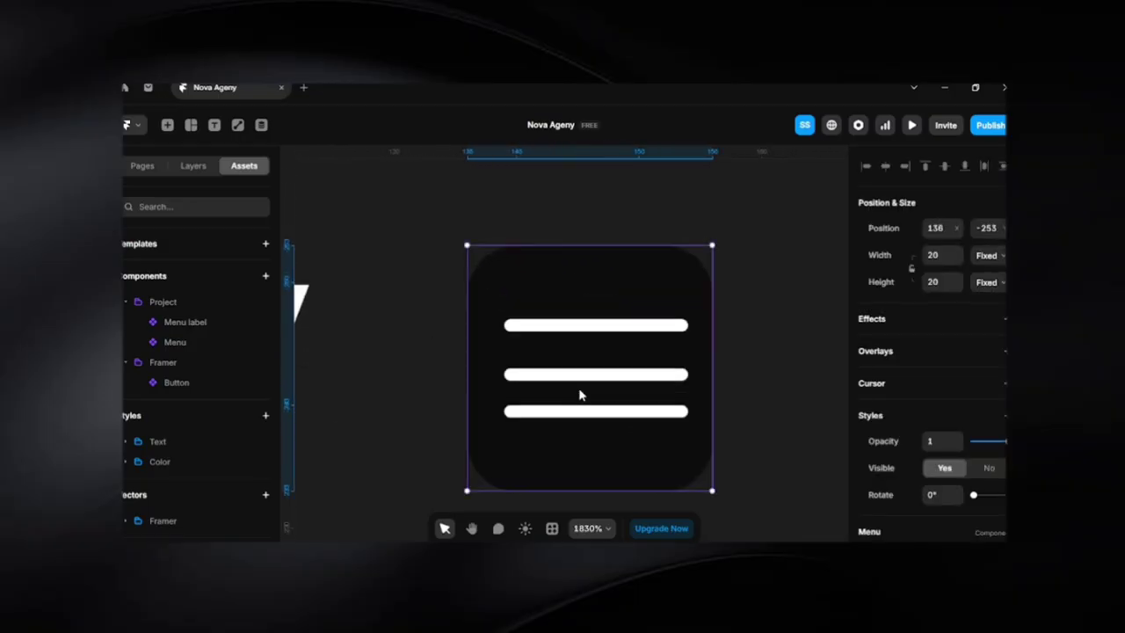
double_click(579, 395)
scroll(567, 359, up, 3)
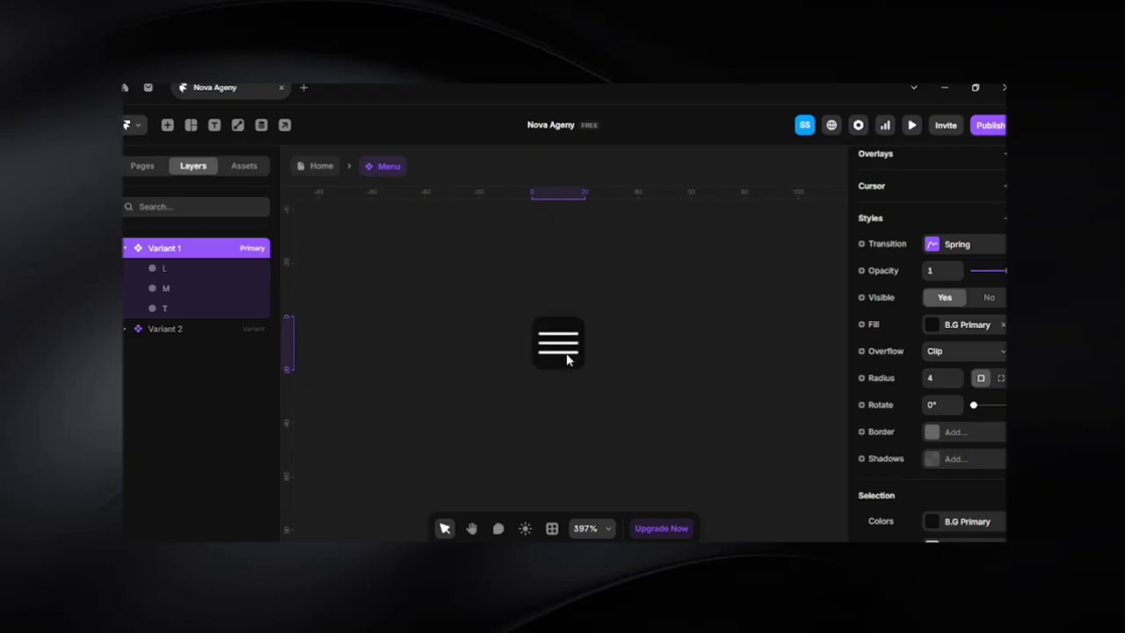
scroll(567, 358, up, 5)
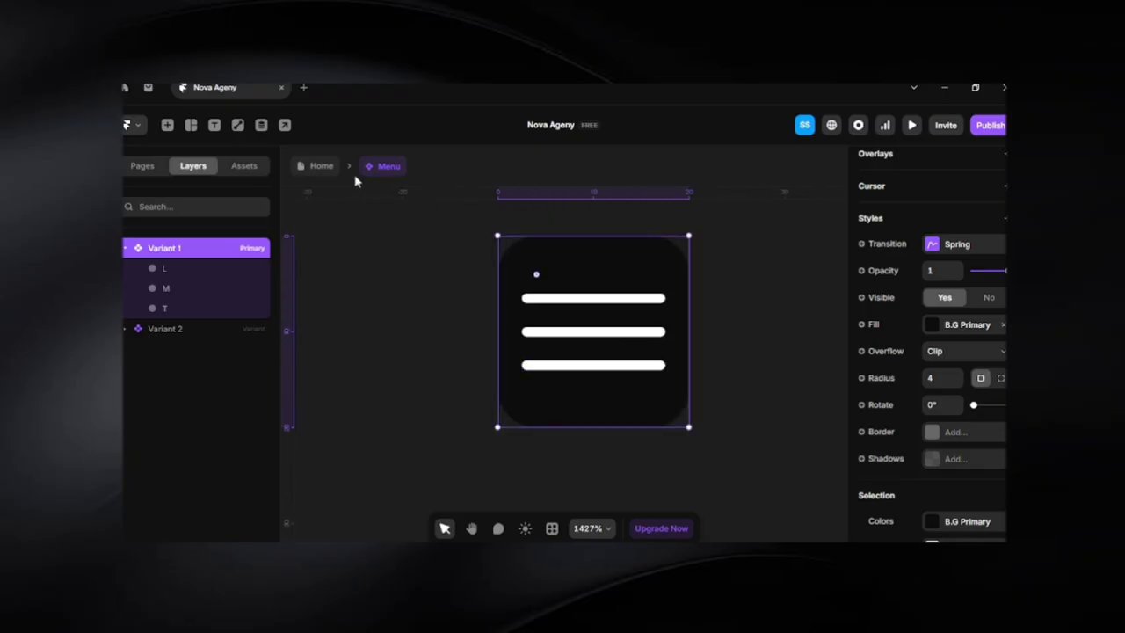
click(320, 165)
scroll(484, 396, down, 4)
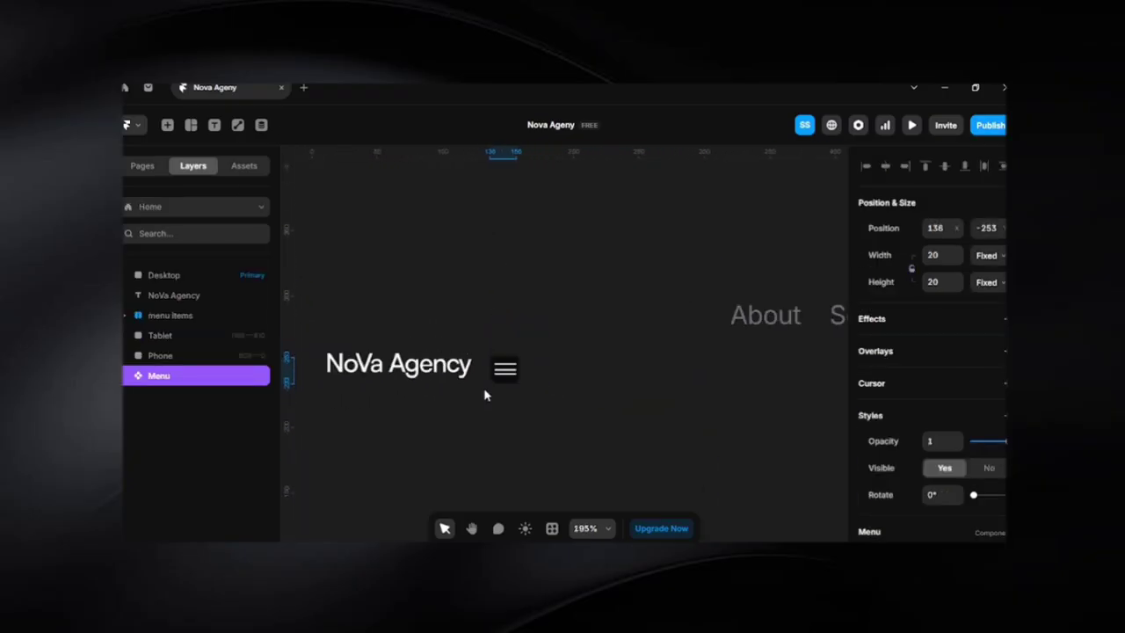
Align the NoVa Agency text and the Menu instance on their vertical centres and wrap both in a Stack
scroll(575, 419, down, 2)
shift+click(545, 383)
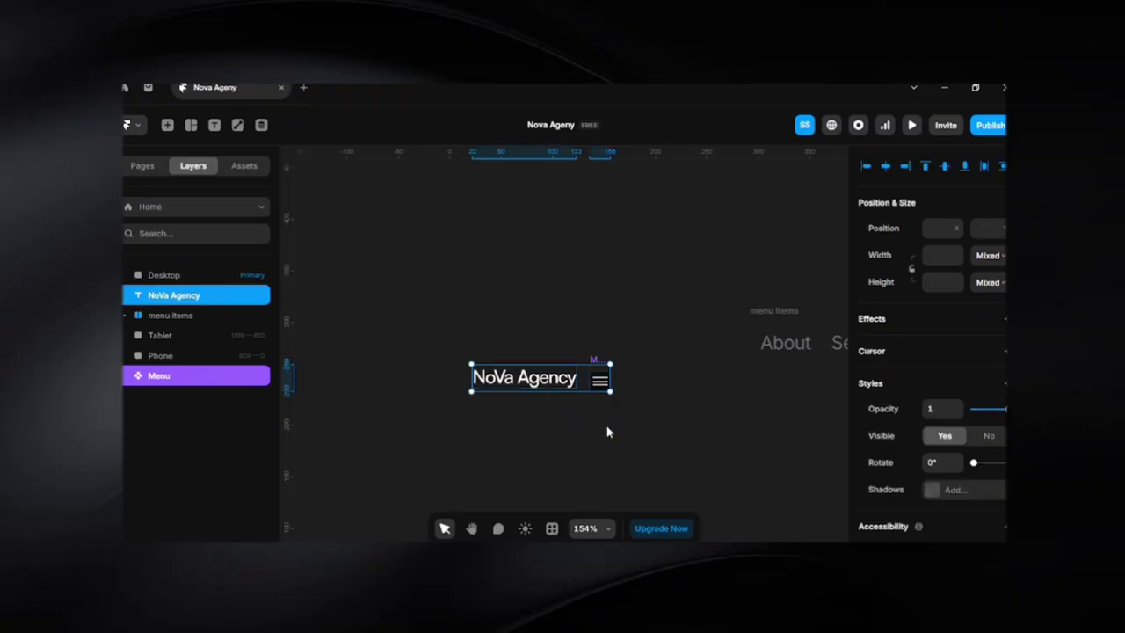
key(alt+v)
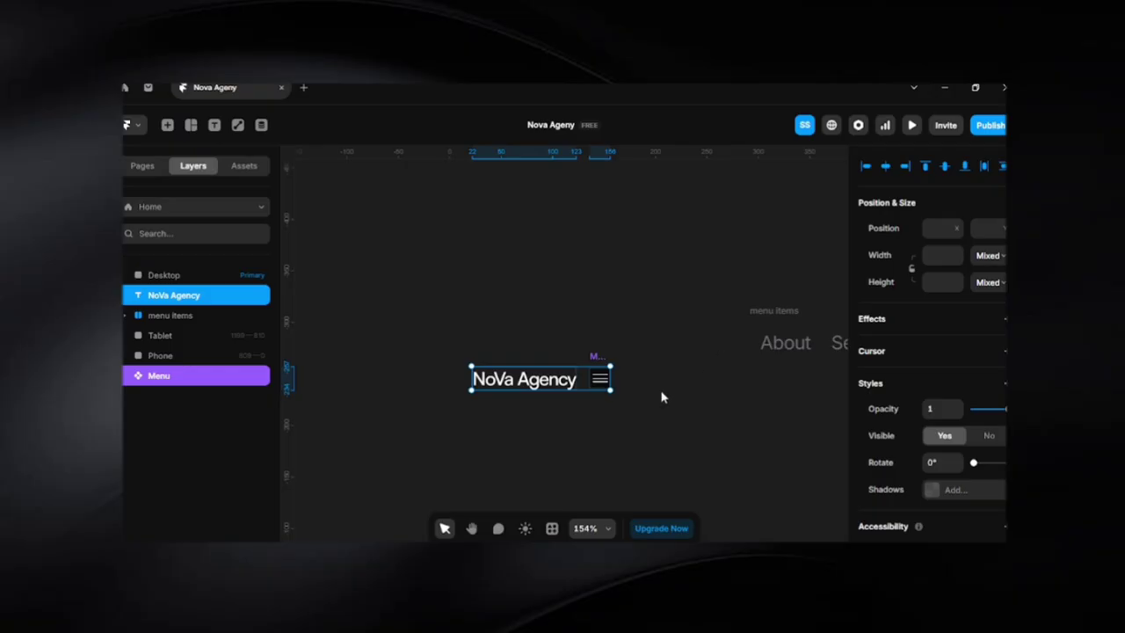
key(shift+a)
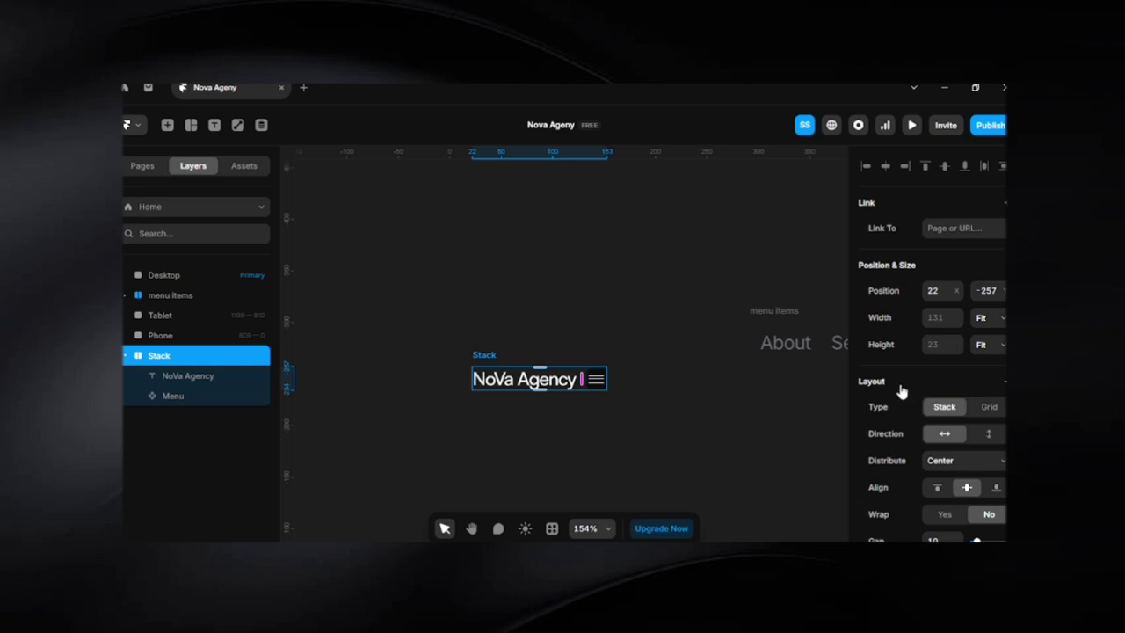
Make the Menu instance inside the new Stack fully transparent by reducing its opacity to the minimum
click(603, 383)
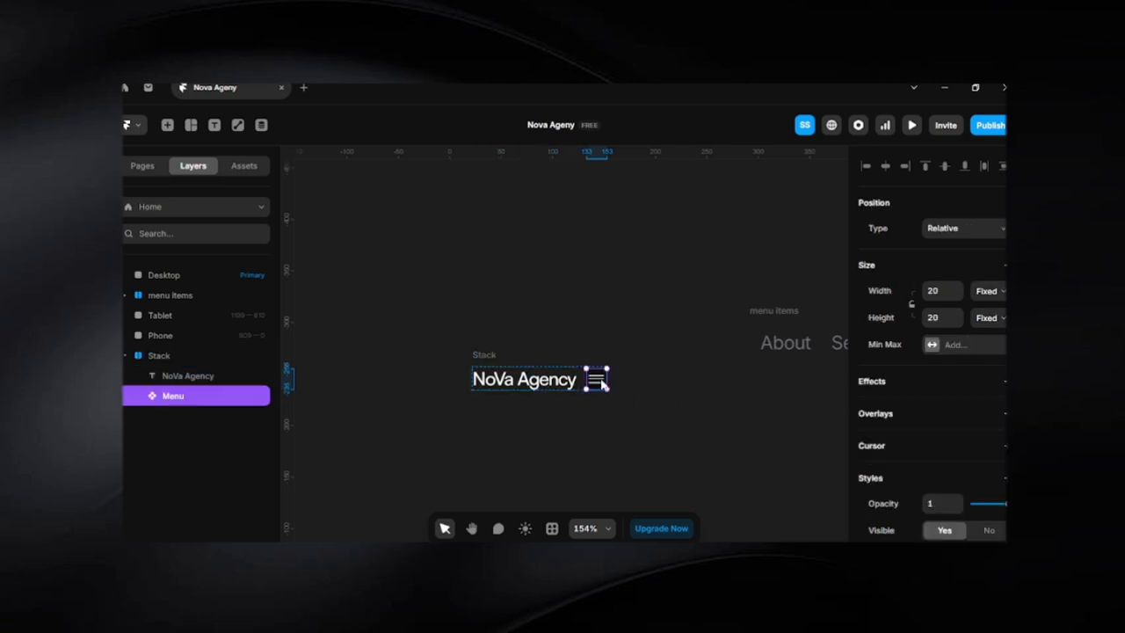
click(486, 356)
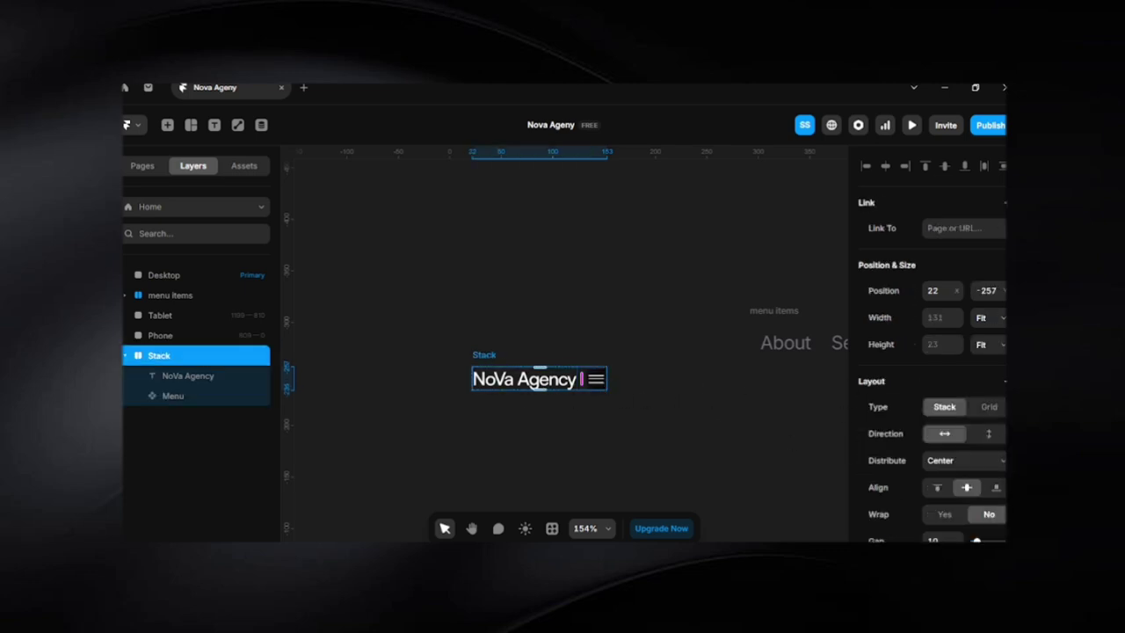
click(593, 380)
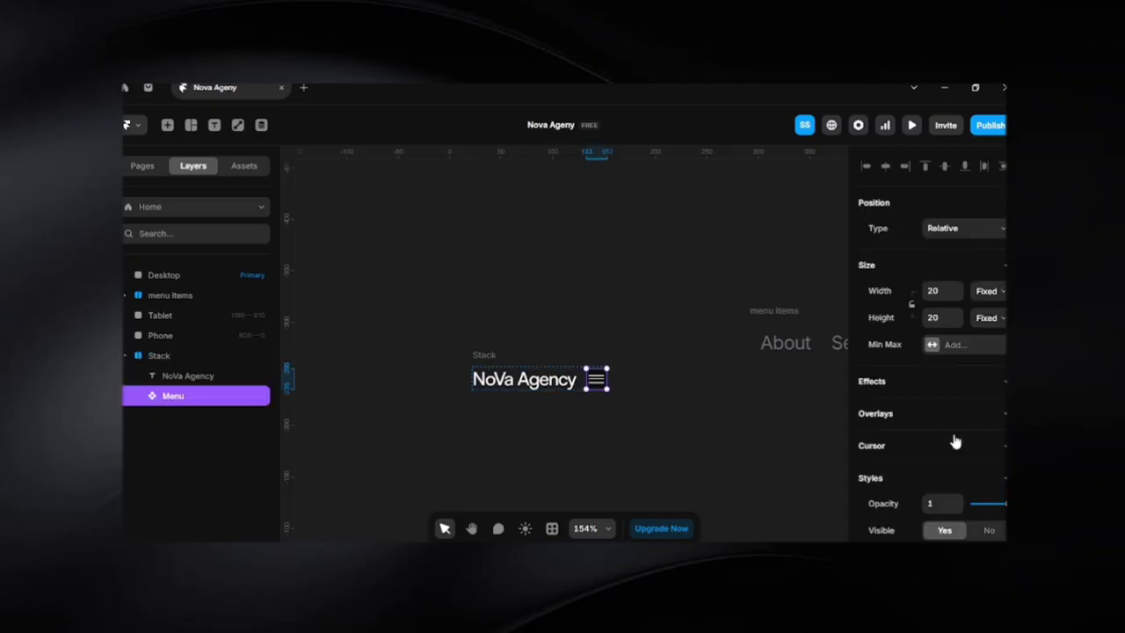
scroll(955, 439, down, 1)
drag(1006, 436, 903, 439)
click(675, 412)
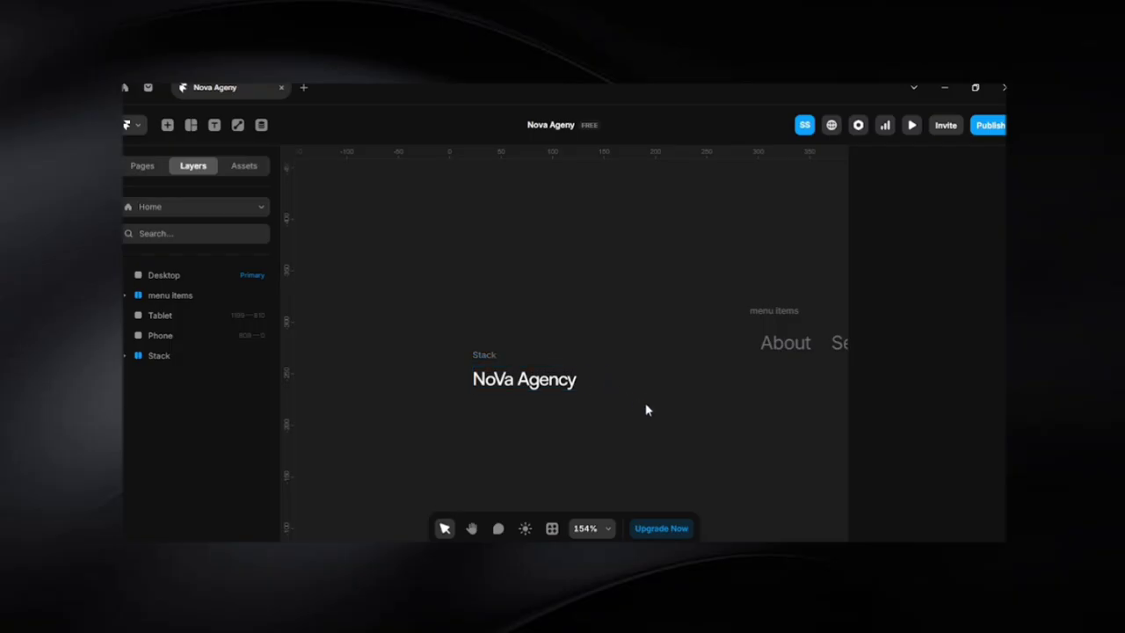
Rename the Stack holding the NoVa Agency text and the Menu instance as "Logo and Menu"
scroll(623, 387, up, 10)
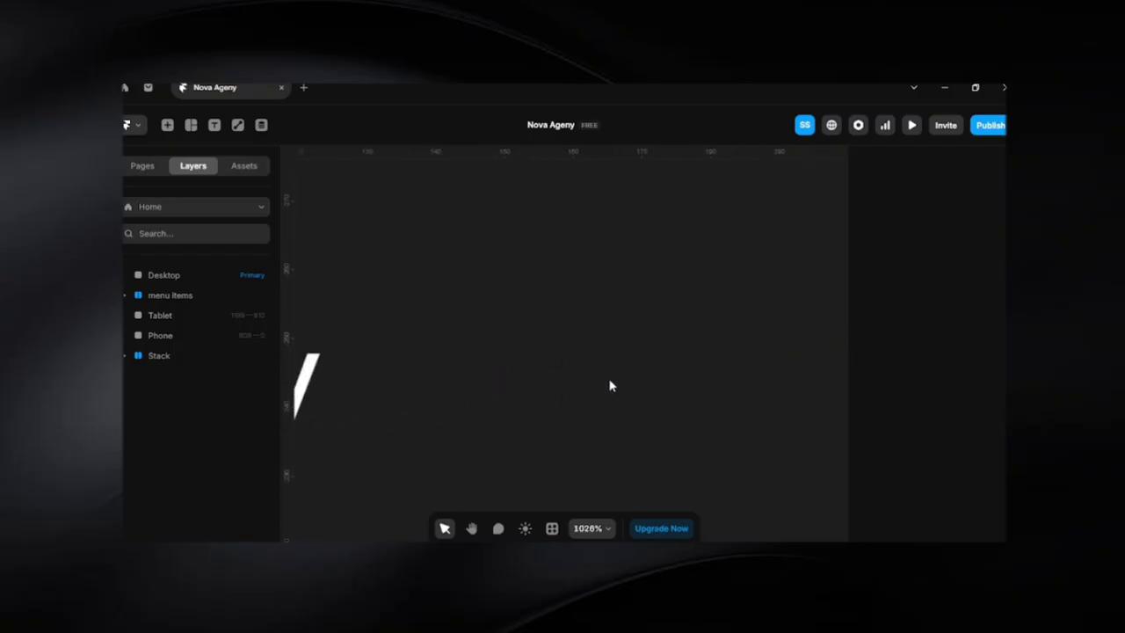
scroll(538, 387, down, 6)
scroll(538, 387, down, 4)
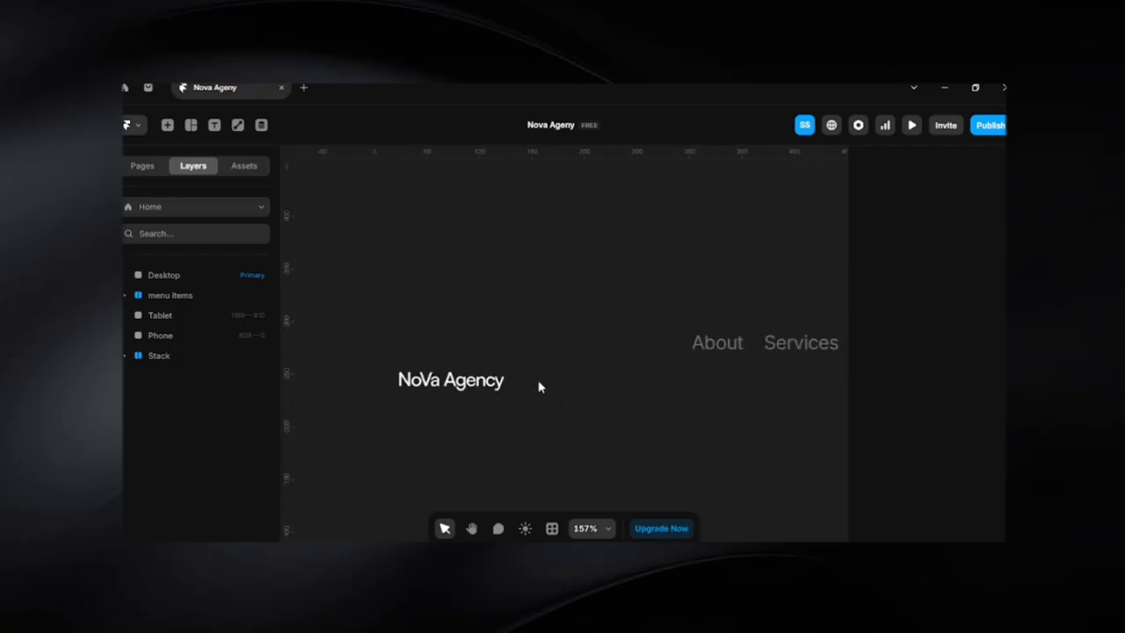
click(405, 356)
key(ctrl+r)
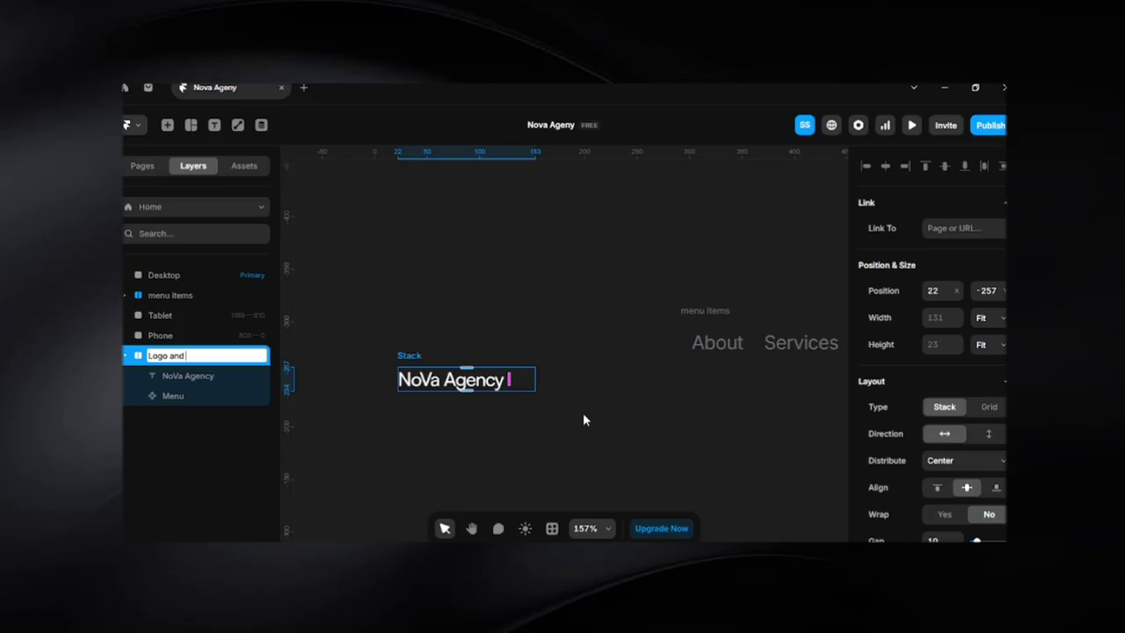
text(Logo and Menu)
key(Return)
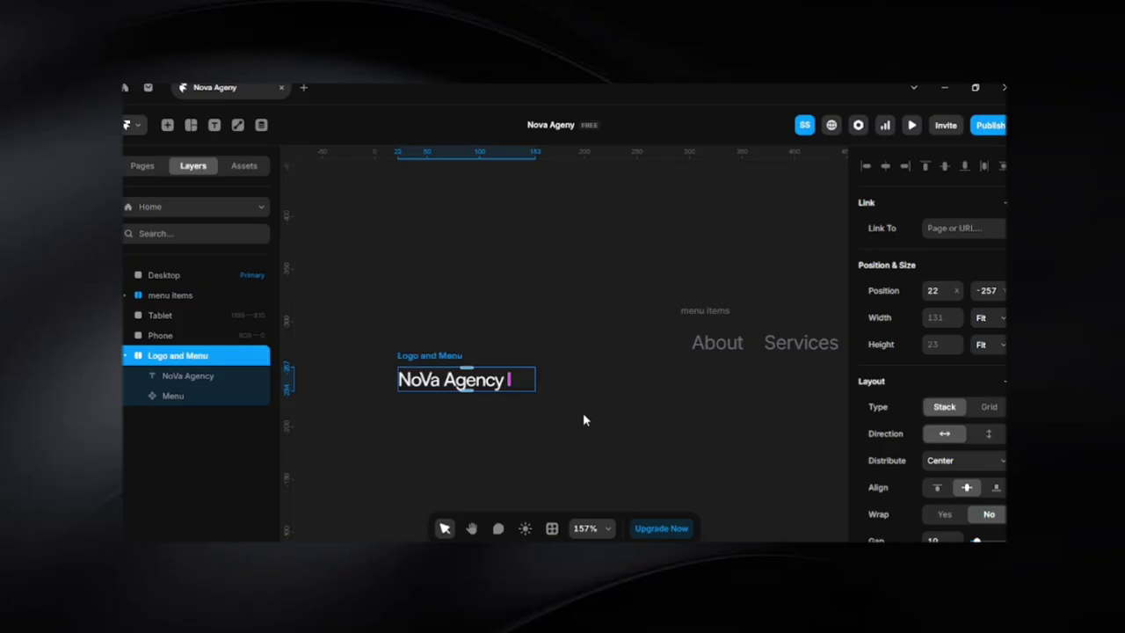
Draw a frame about 485 px wide and 89 px high near the upper-left corner of the Desktop breakpoint
click(624, 420)
scroll(631, 421, down, 2)
scroll(632, 420, down, 2)
scroll(677, 437, down, 2)
drag(677, 436, 585, 284)
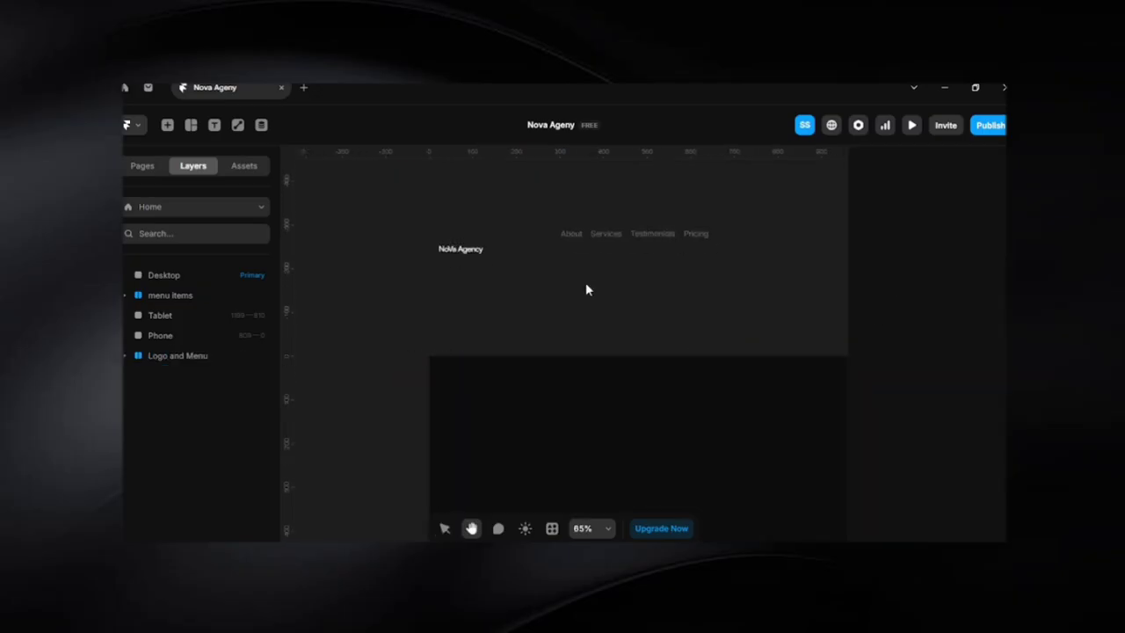
scroll(586, 284, down, 2)
drag(657, 339, 556, 364)
click(544, 388)
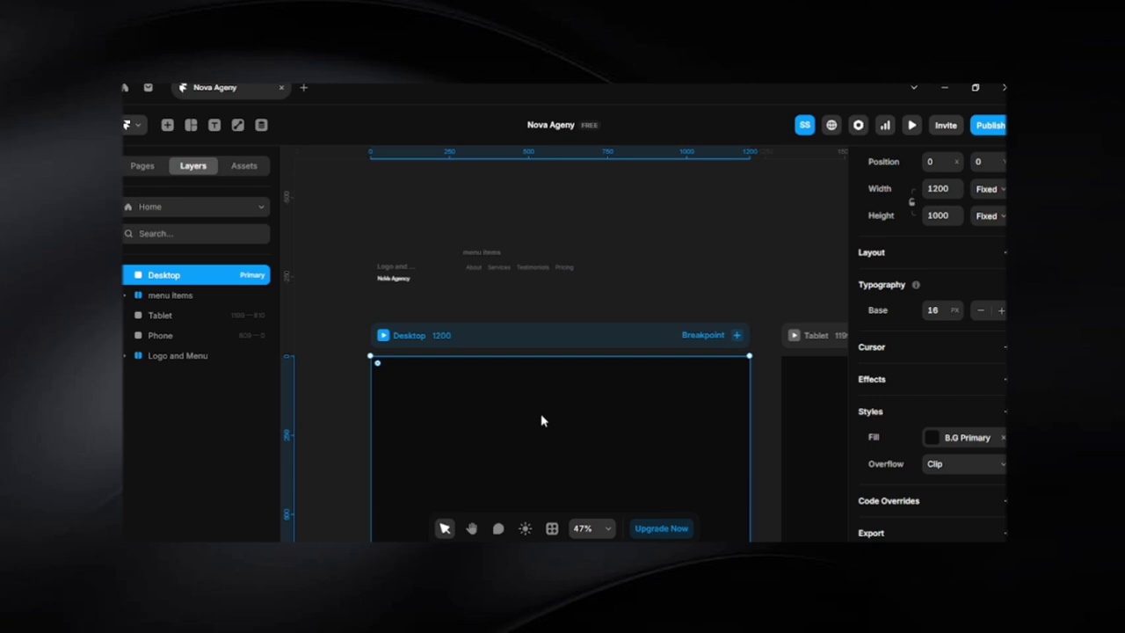
key(f)
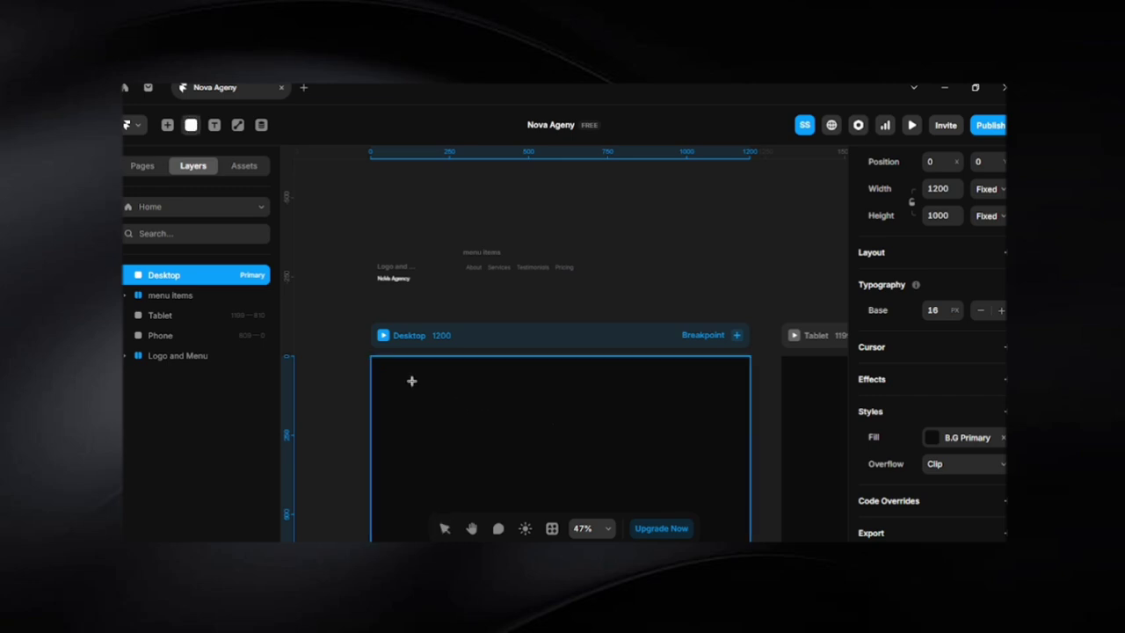
drag(379, 363, 534, 393)
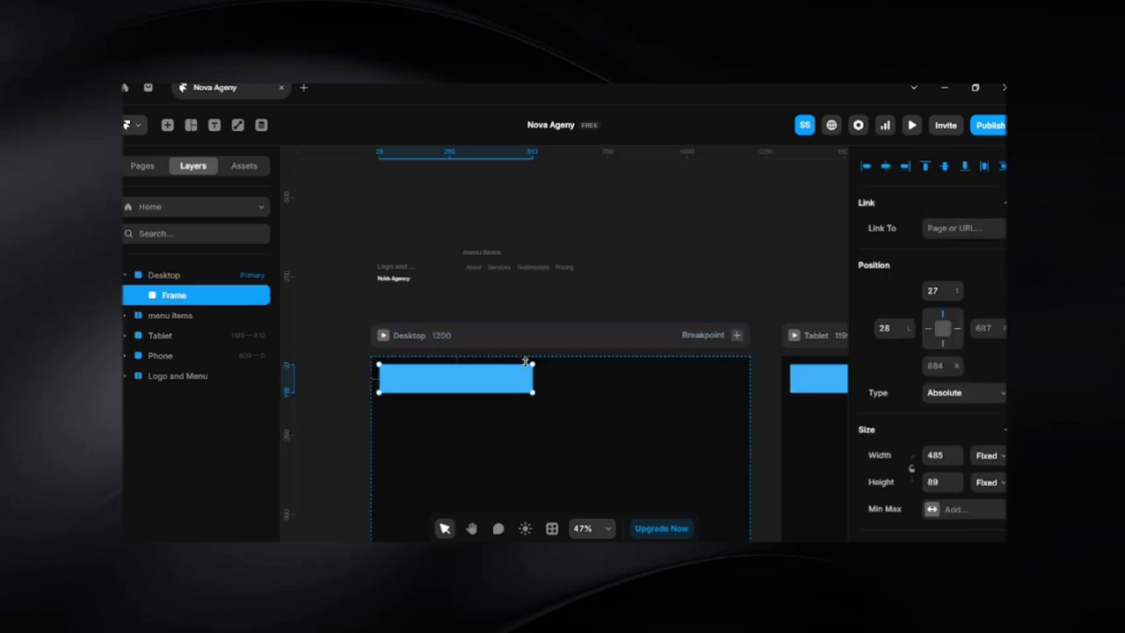
Add a vertical Stack layout to the Desktop breakpoint and expose its padding values per side
click(523, 340)
scroll(931, 374, up, 1)
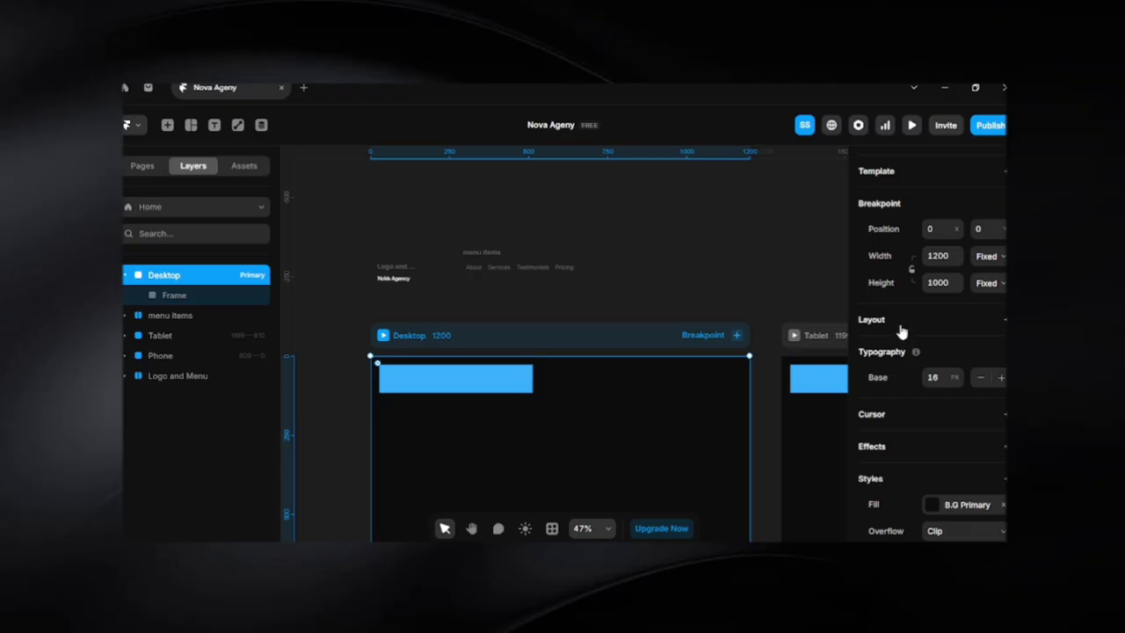
click(901, 331)
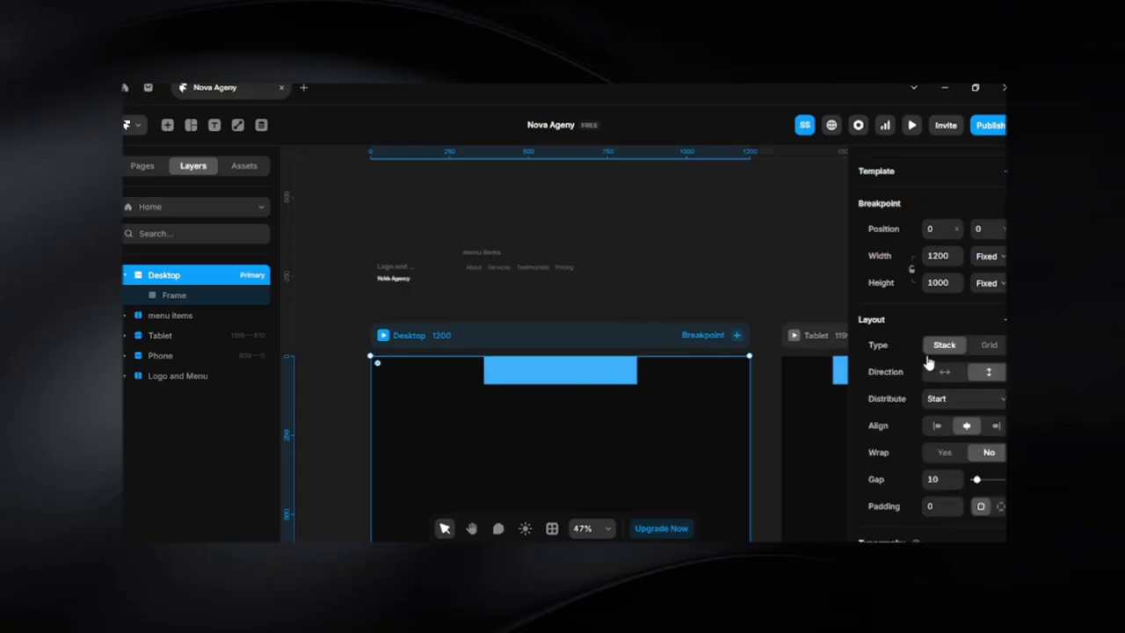
click(1000, 507)
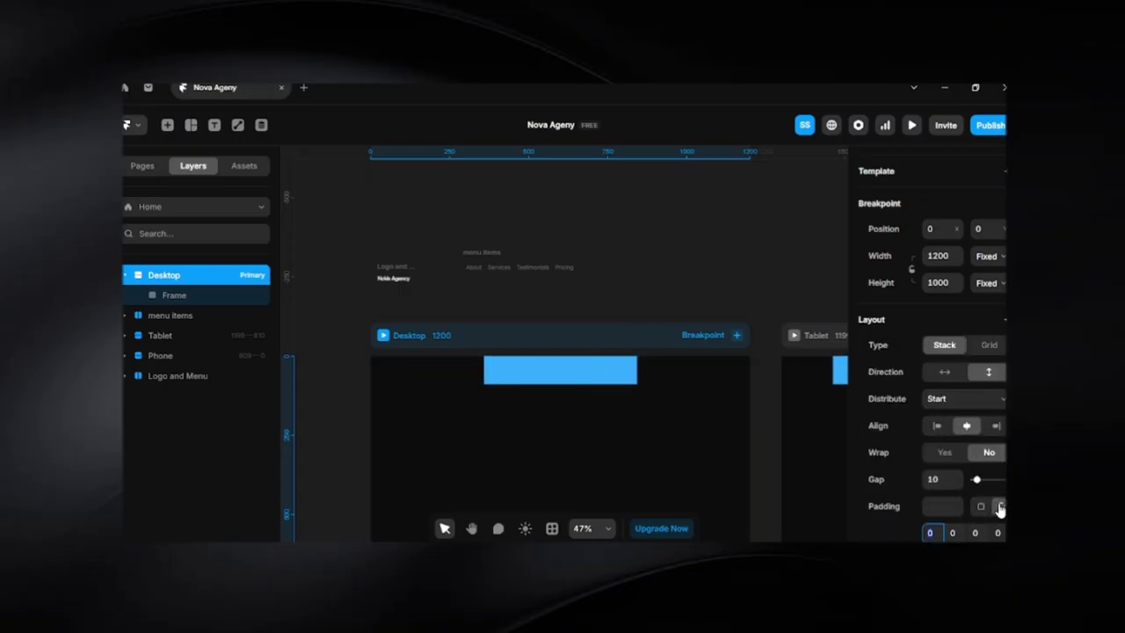
scroll(949, 522, down, 3)
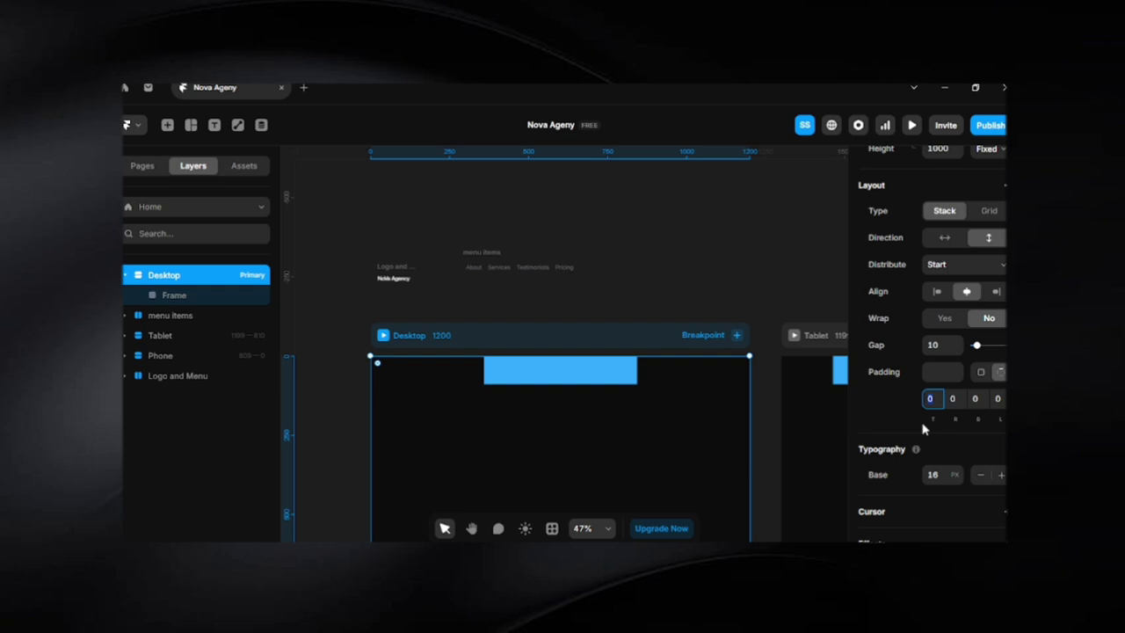
click(621, 257)
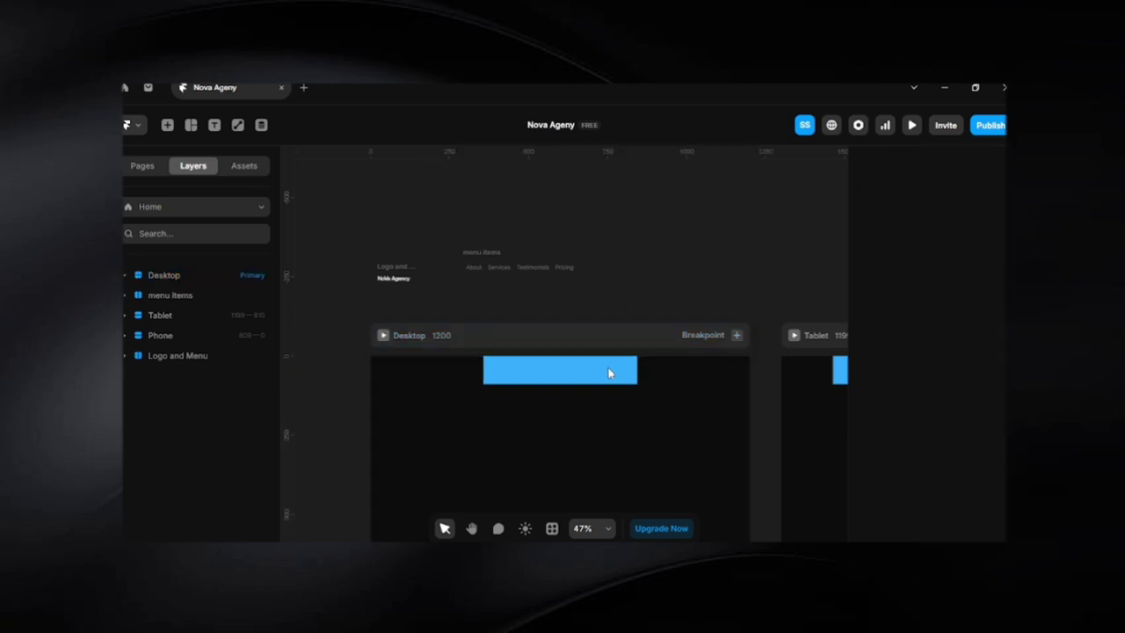
Set the new frame's width to Fill and its height to 68 px
click(608, 367)
click(990, 353)
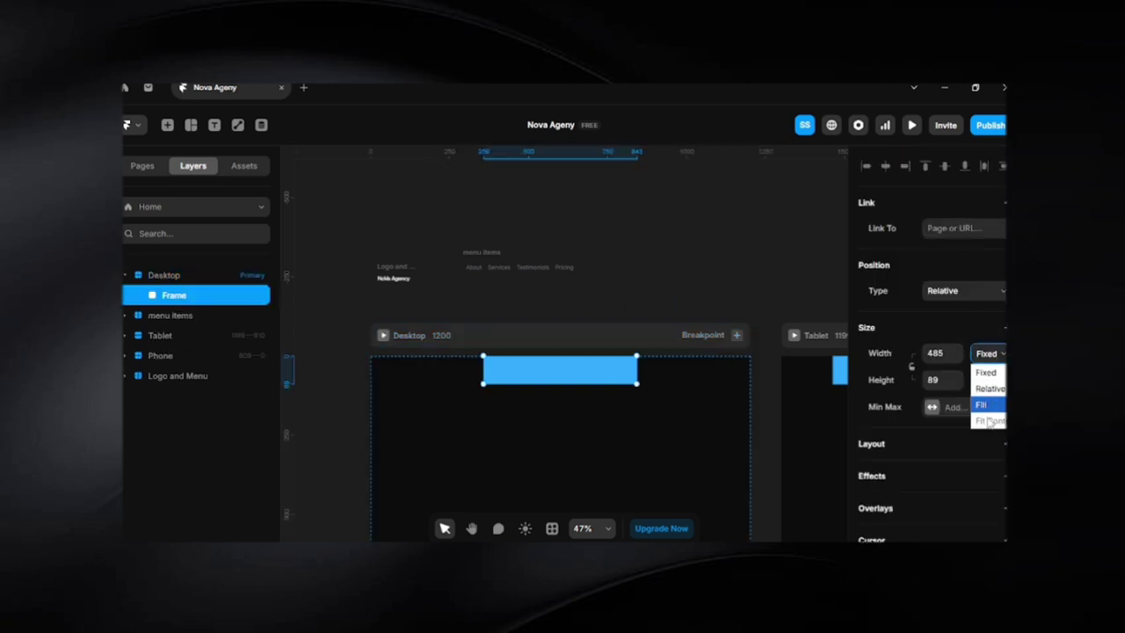
click(988, 404)
scroll(980, 395, down, 3)
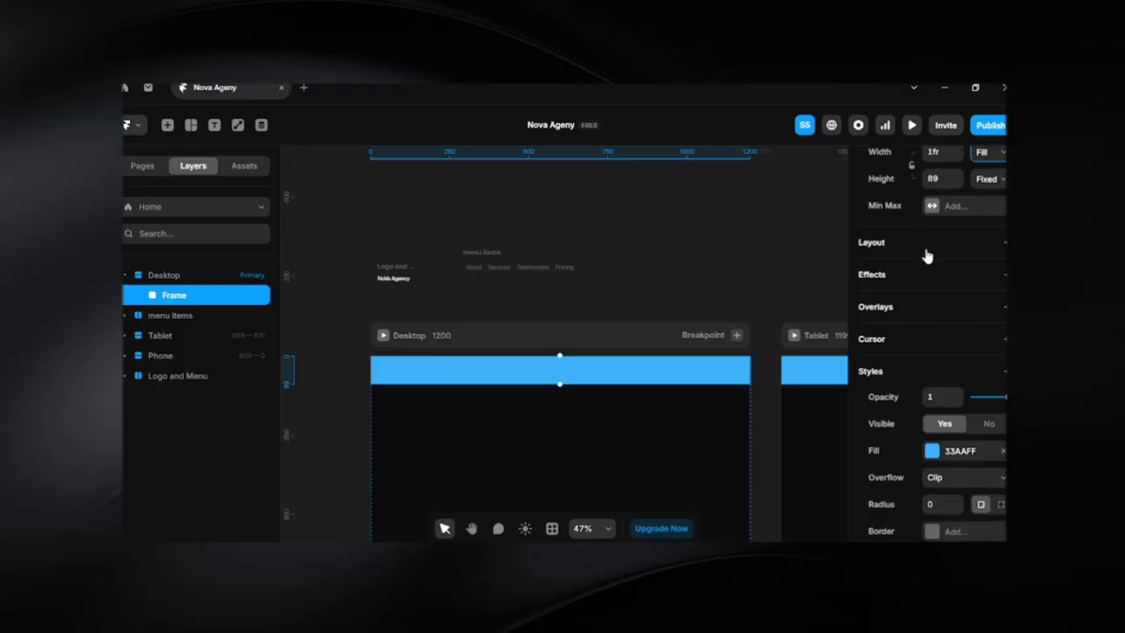
scroll(923, 254, up, 3)
click(938, 313)
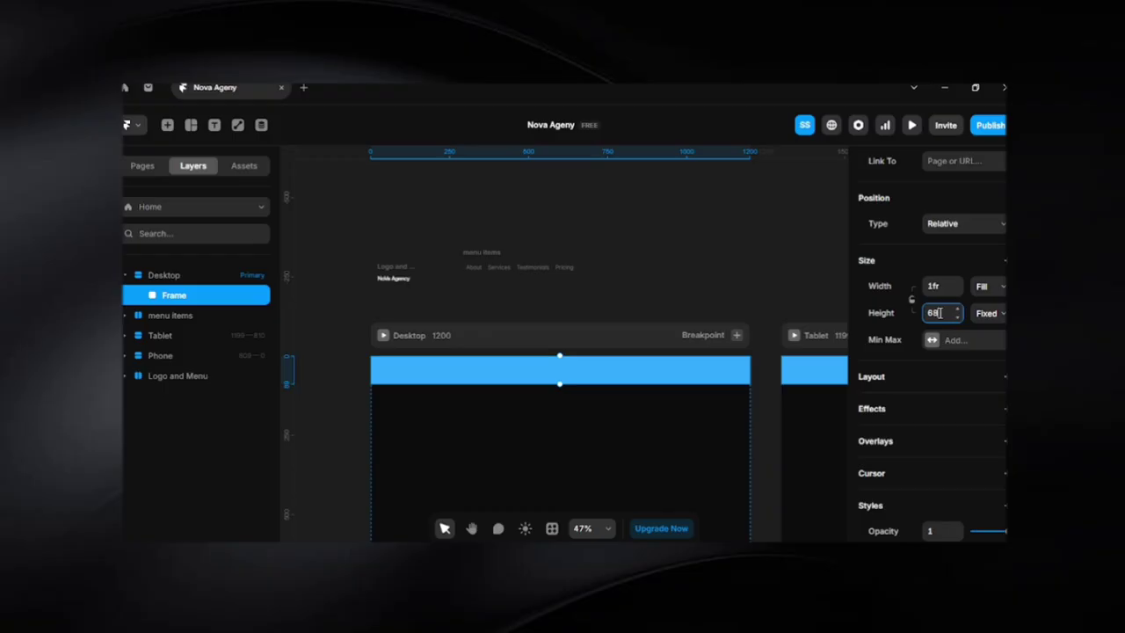
key(Return)
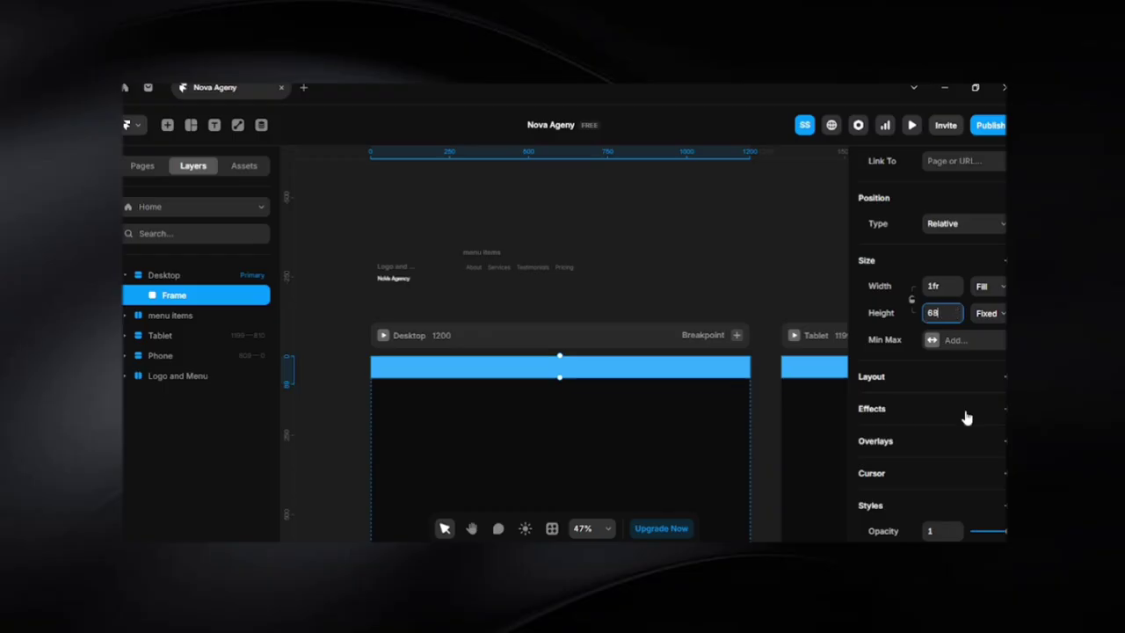
Apply the B.G Primary colour style to the frame's fill
scroll(998, 386, down, 4)
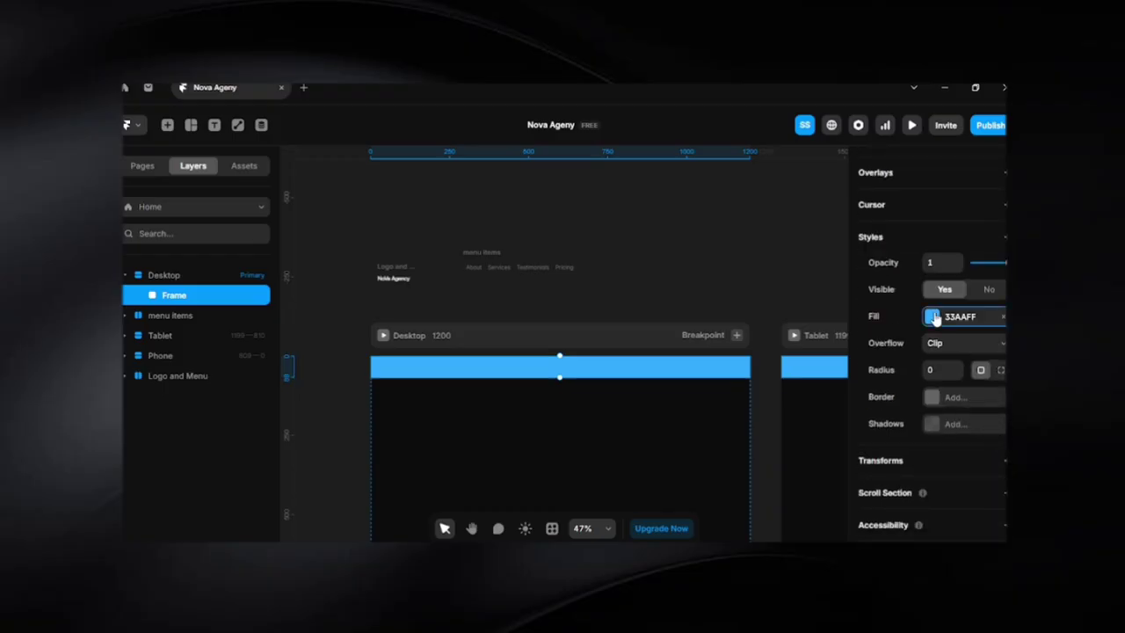
click(933, 318)
click(736, 466)
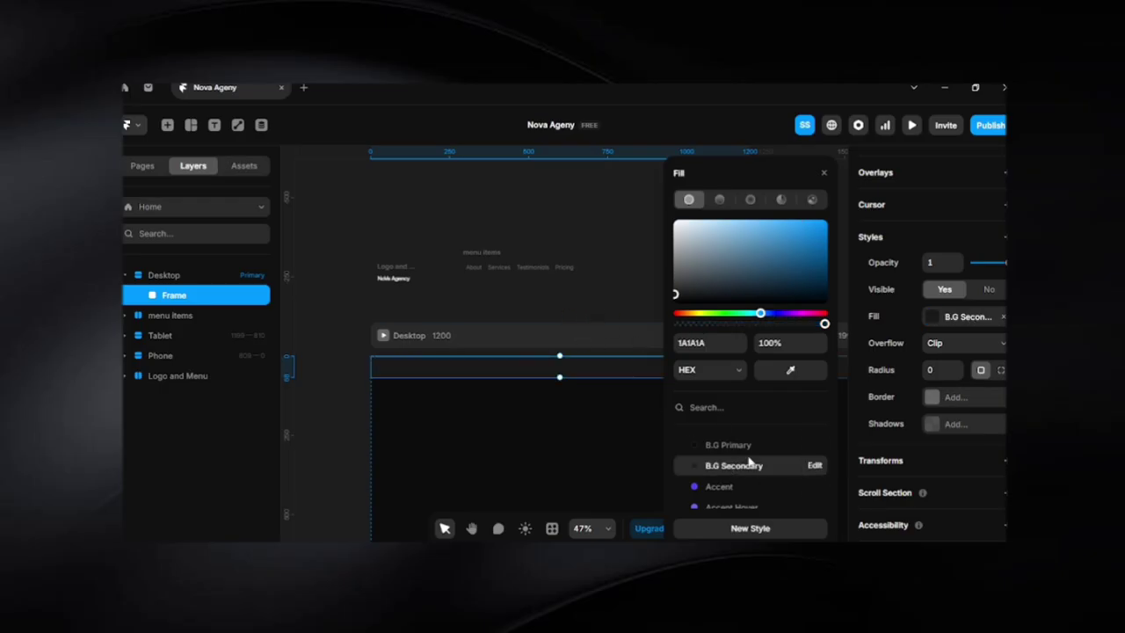
click(746, 444)
Add a solid border to the frame using the Strock colour style
click(936, 401)
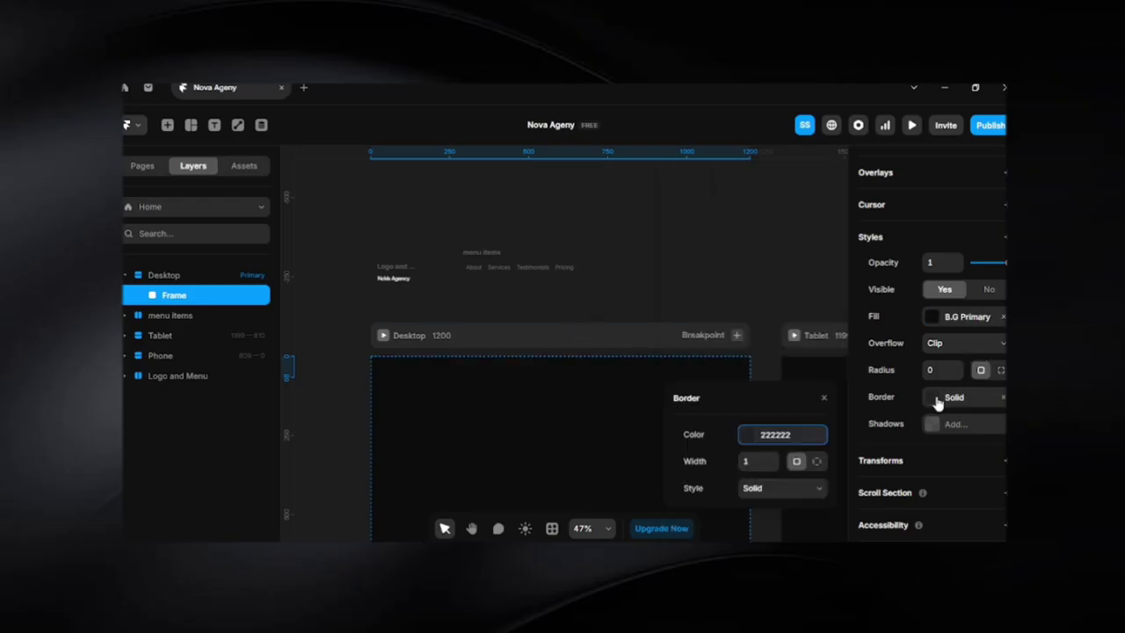
click(756, 438)
scroll(751, 448, down, 1)
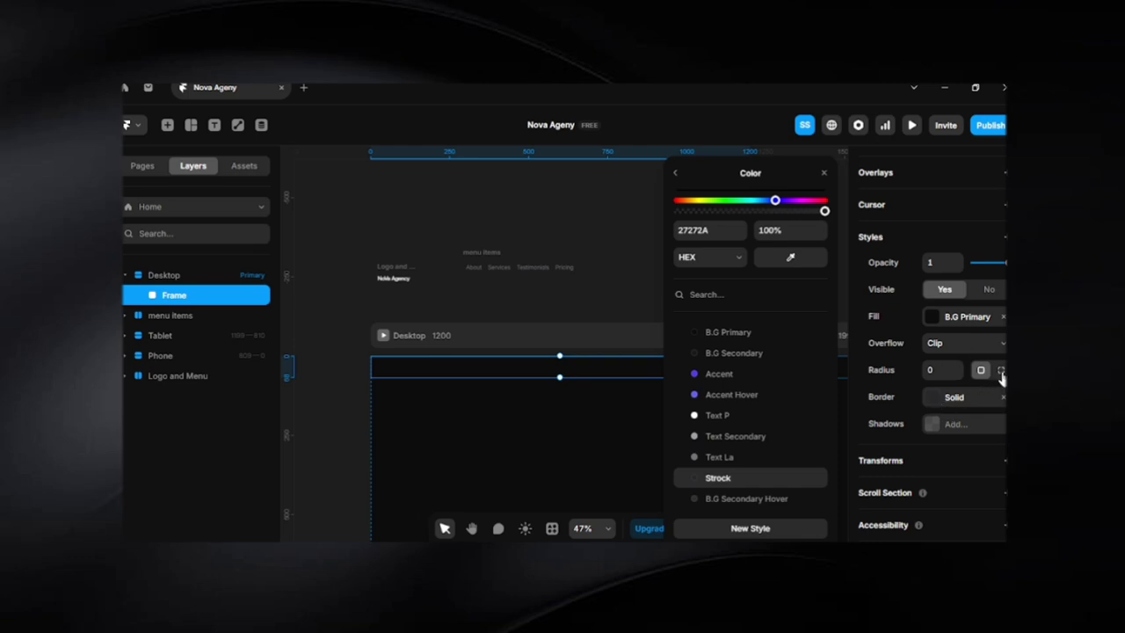
click(934, 398)
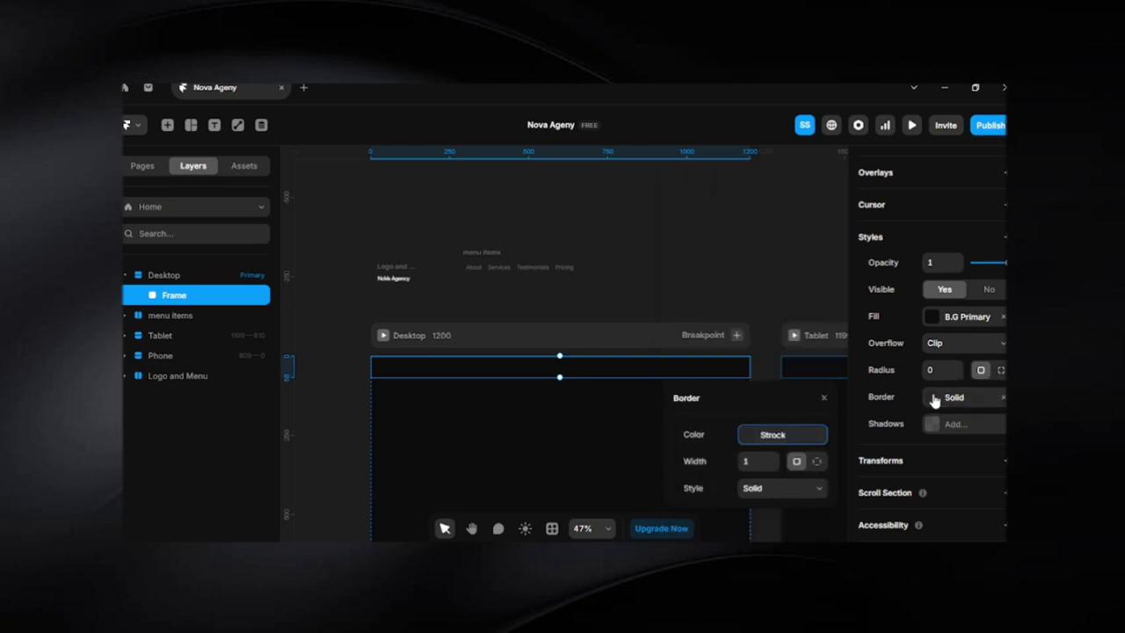
Switch the frame's border to individual side widths and set the top and right widths to 0
click(817, 462)
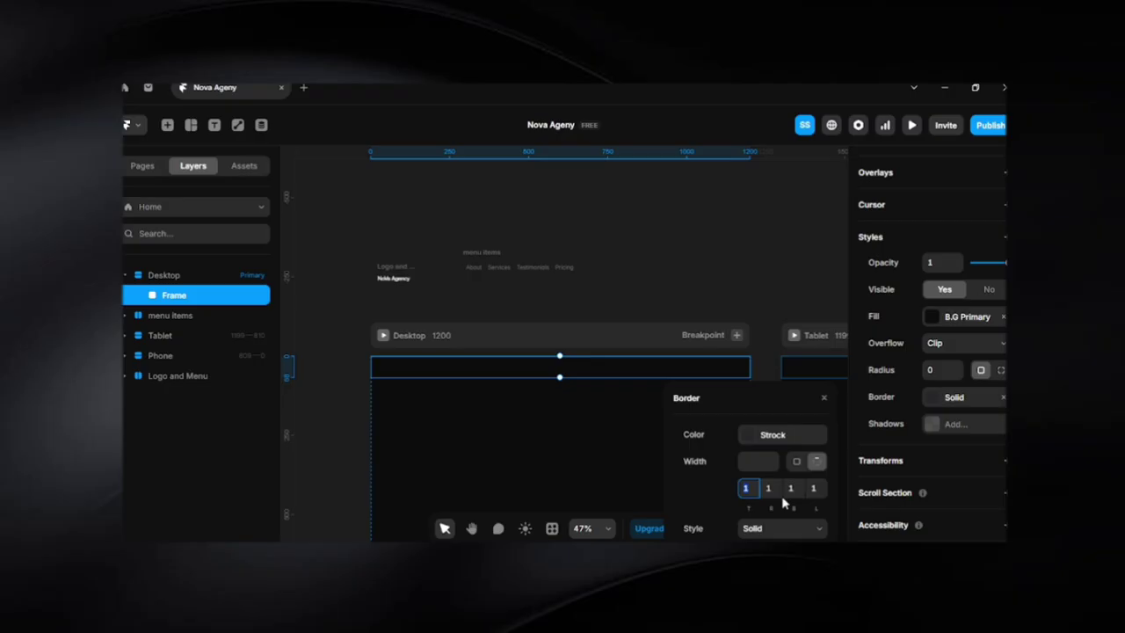
text(0)
key(Tab)
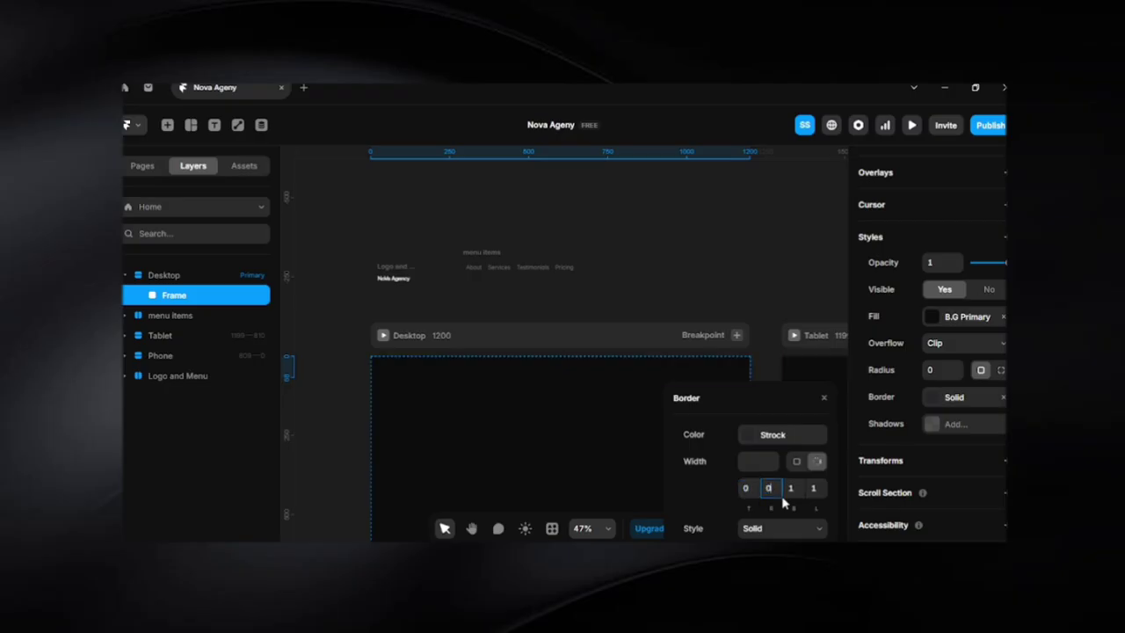
text(0)
key(Tab)
key(Tab)
click(646, 276)
Place the Logo and Menu stack inside the Desktop frame near its left end, vertically centred
scroll(430, 303, up, 3)
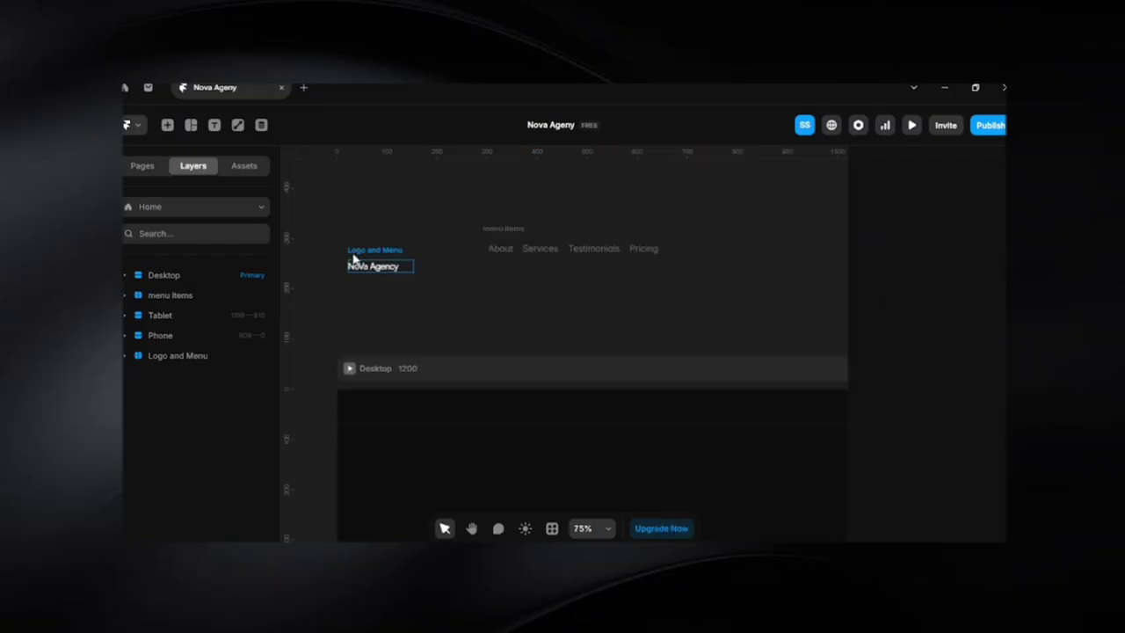
drag(354, 257, 378, 399)
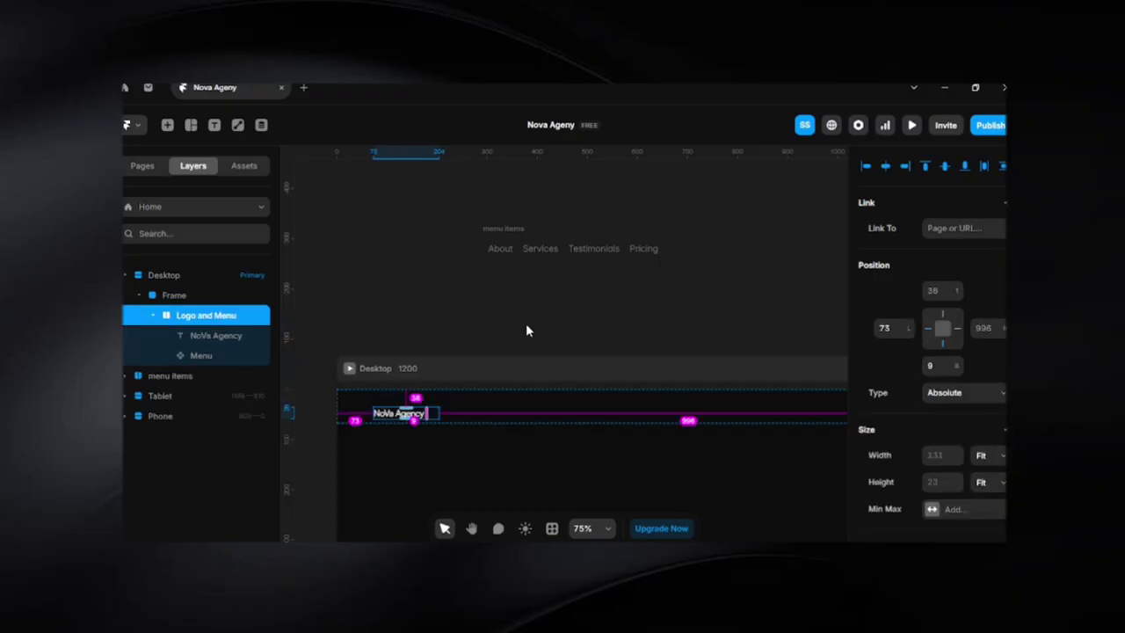
click(507, 338)
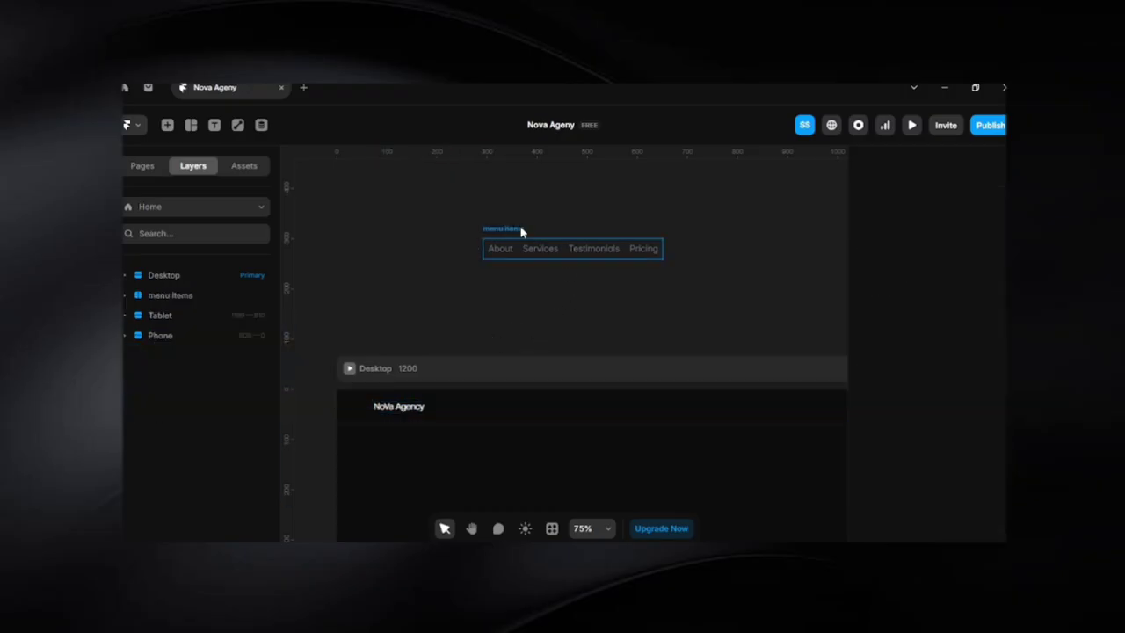
Move the nav frame out above Desktop and place the menu items stack inside it toward its right end, vertically centred
drag(505, 234, 624, 279)
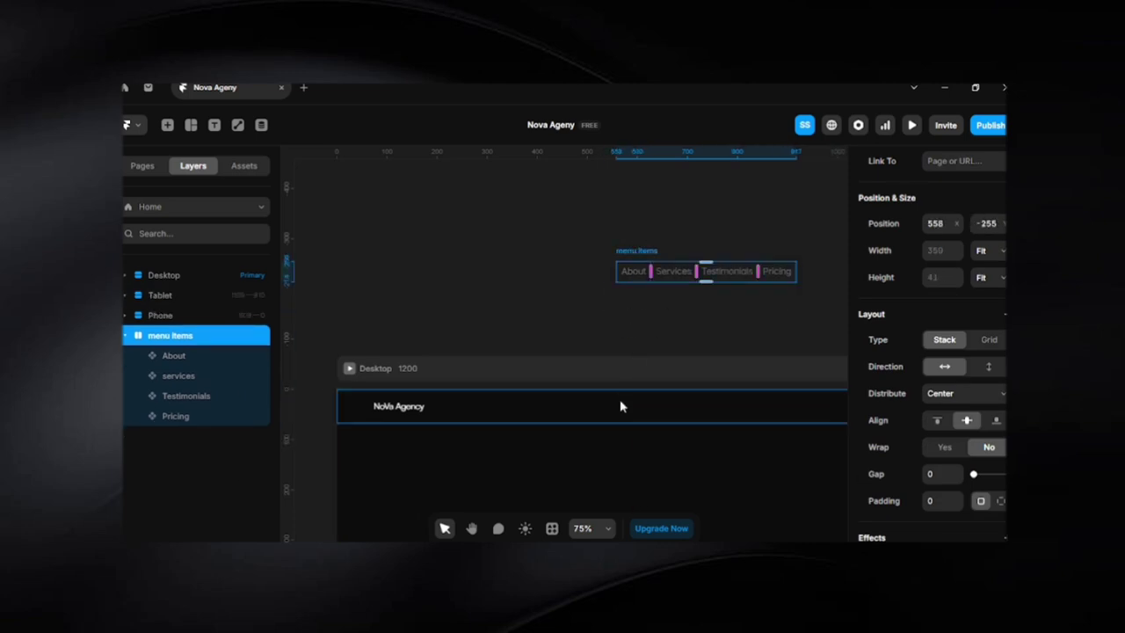
drag(619, 399, 615, 311)
drag(629, 251, 660, 294)
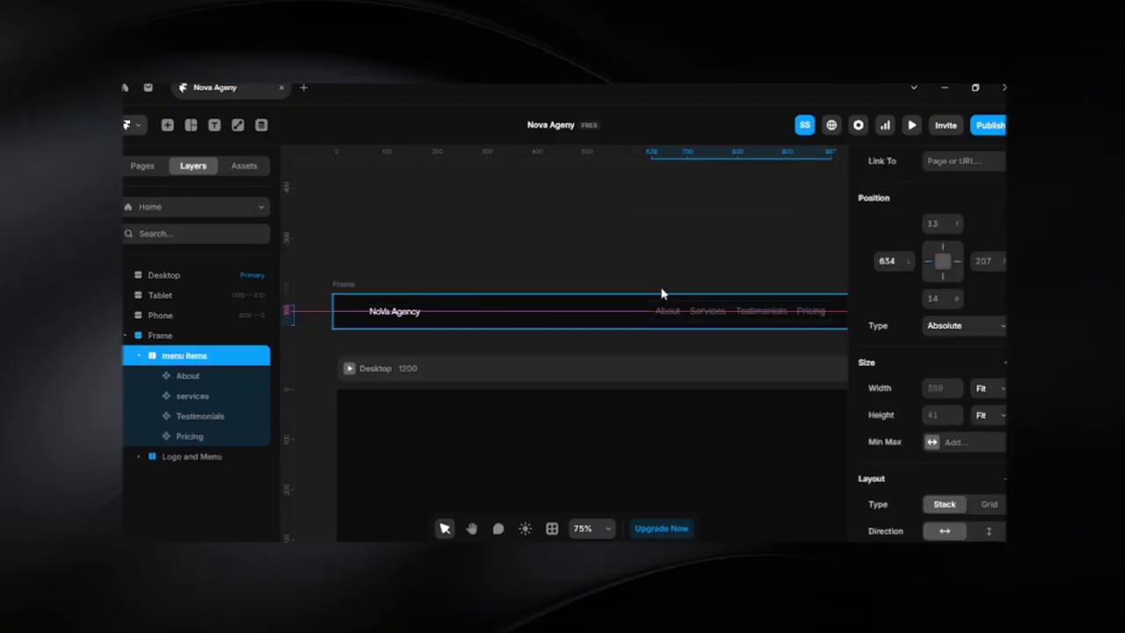
click(630, 220)
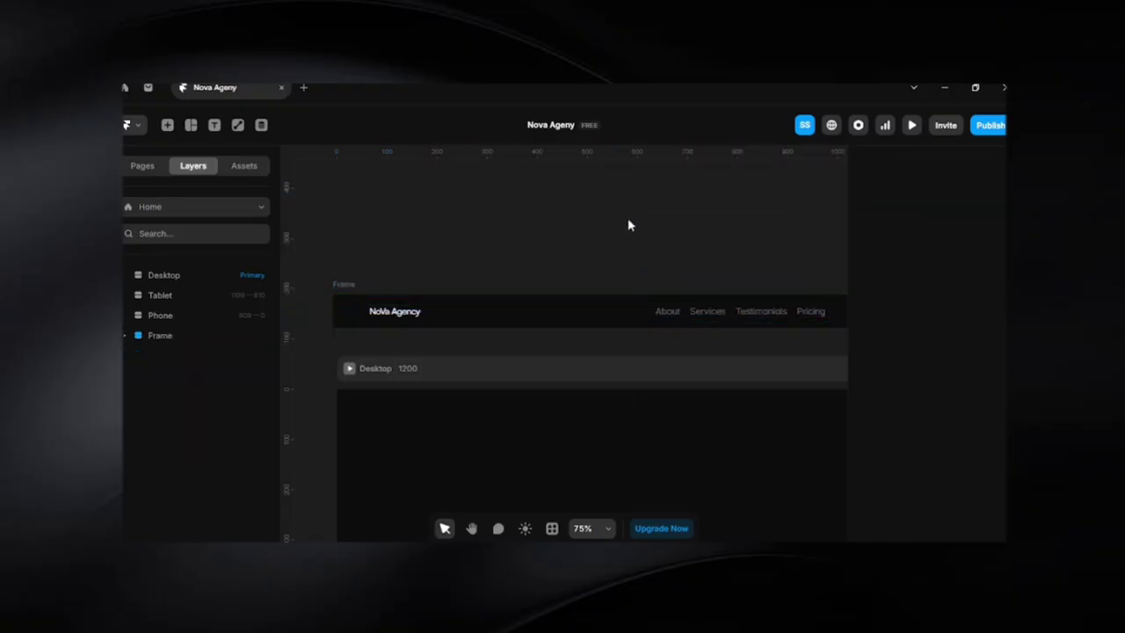
Add a stack layout to the nav frame, set its width to Fit Content and reposition it above Desktop
scroll(630, 219, down, 3)
key(space)
drag(654, 233, 581, 247)
click(326, 285)
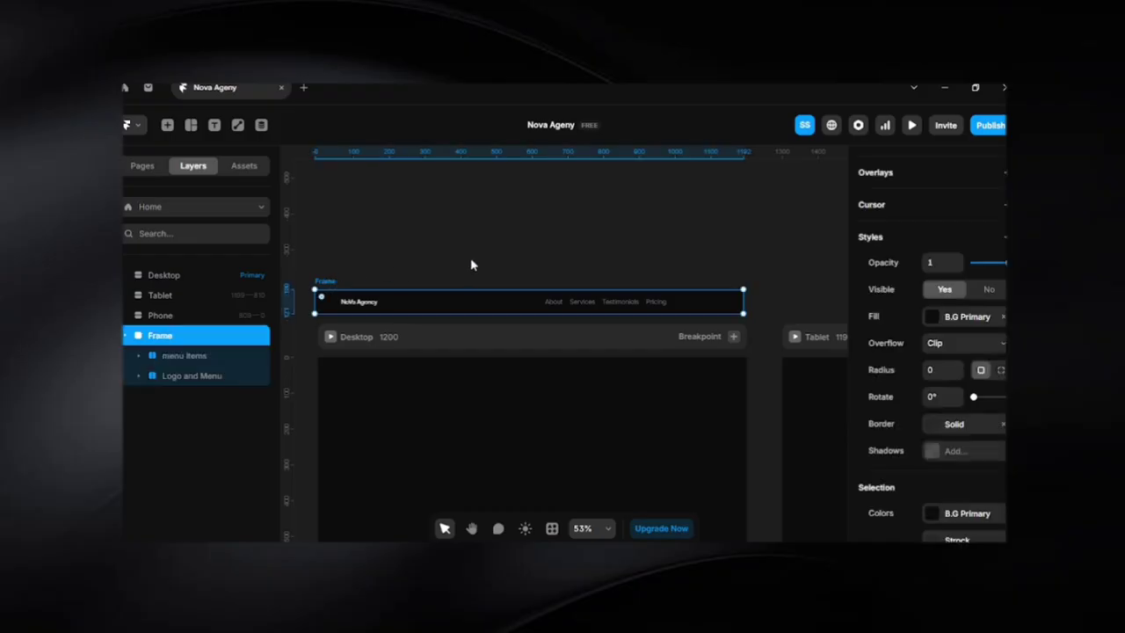
scroll(922, 414, up, 3)
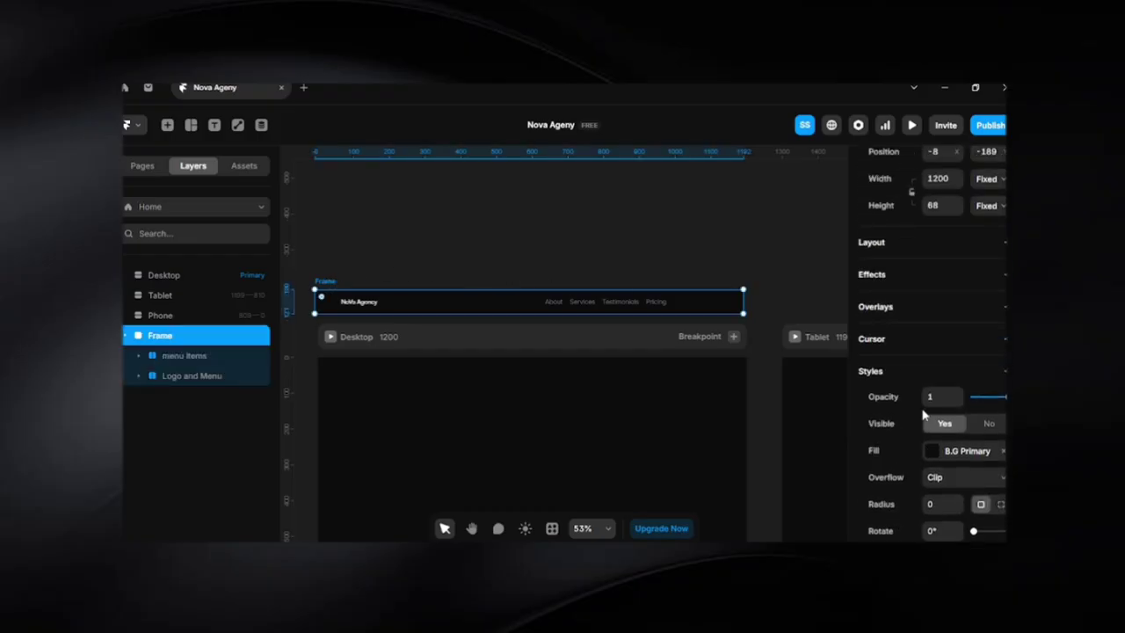
click(953, 244)
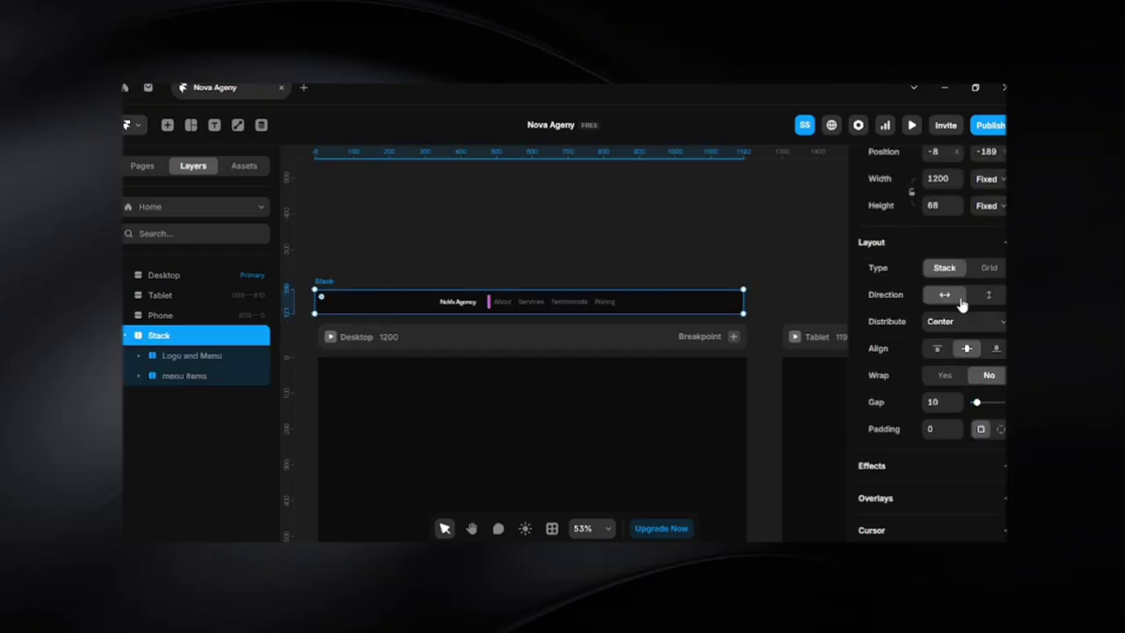
click(995, 180)
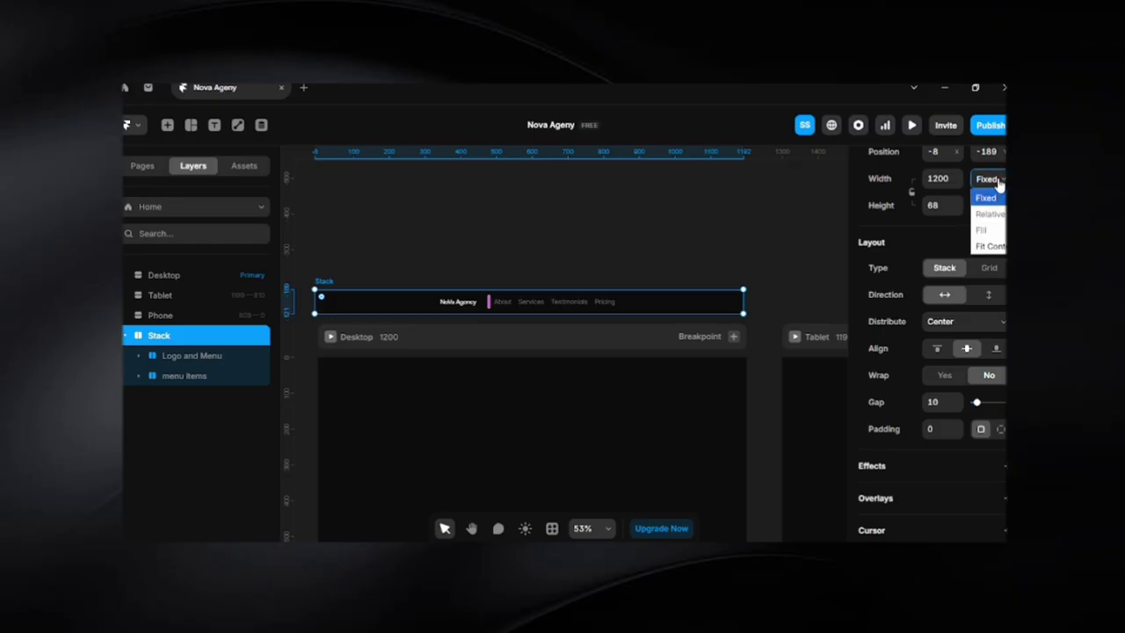
click(991, 246)
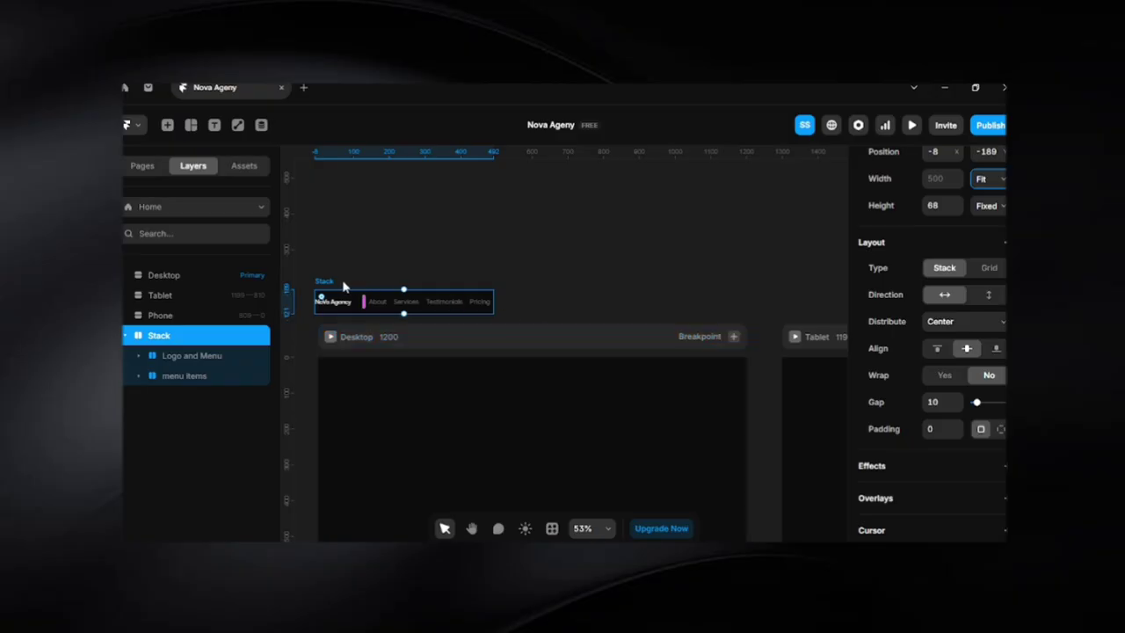
drag(327, 283, 416, 272)
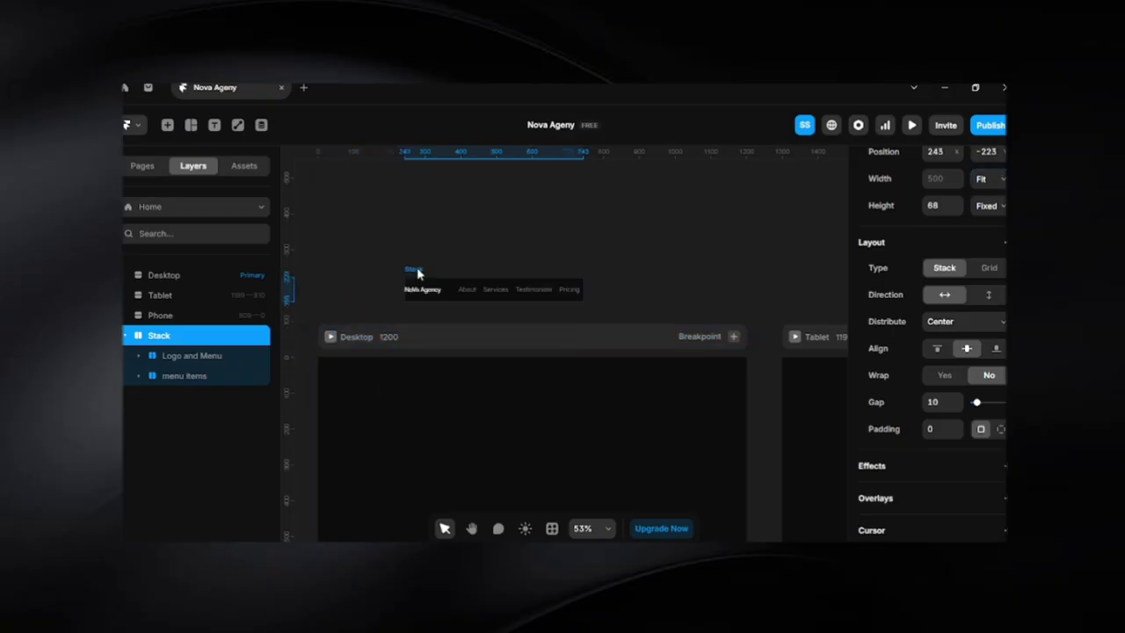
Set the stack's padding to 20 on all sides
click(999, 429)
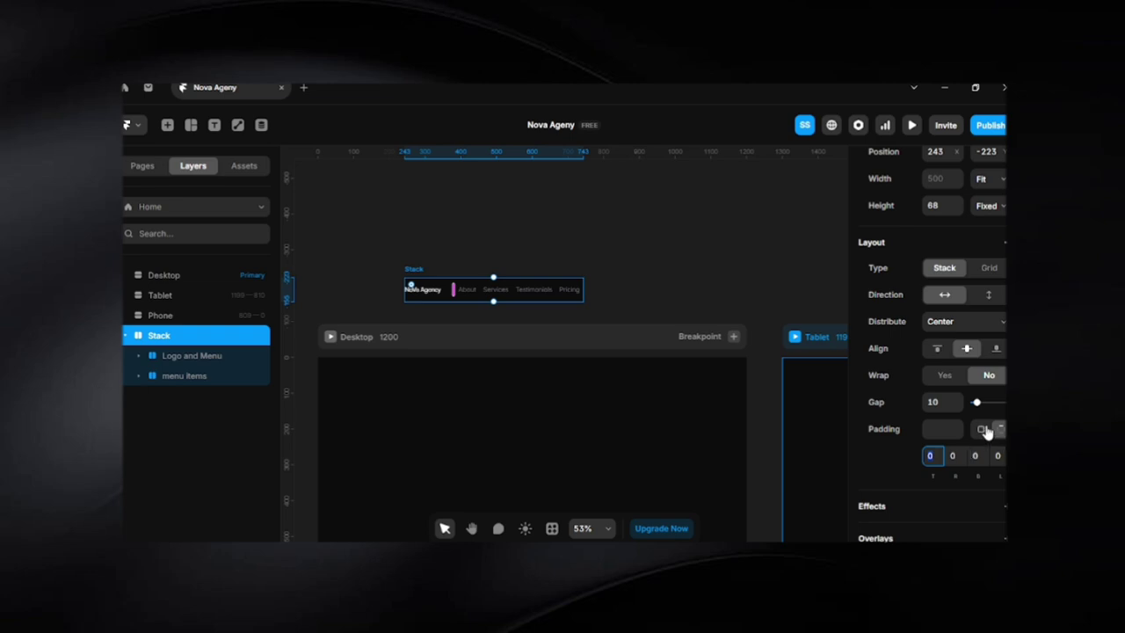
click(982, 429)
click(931, 430)
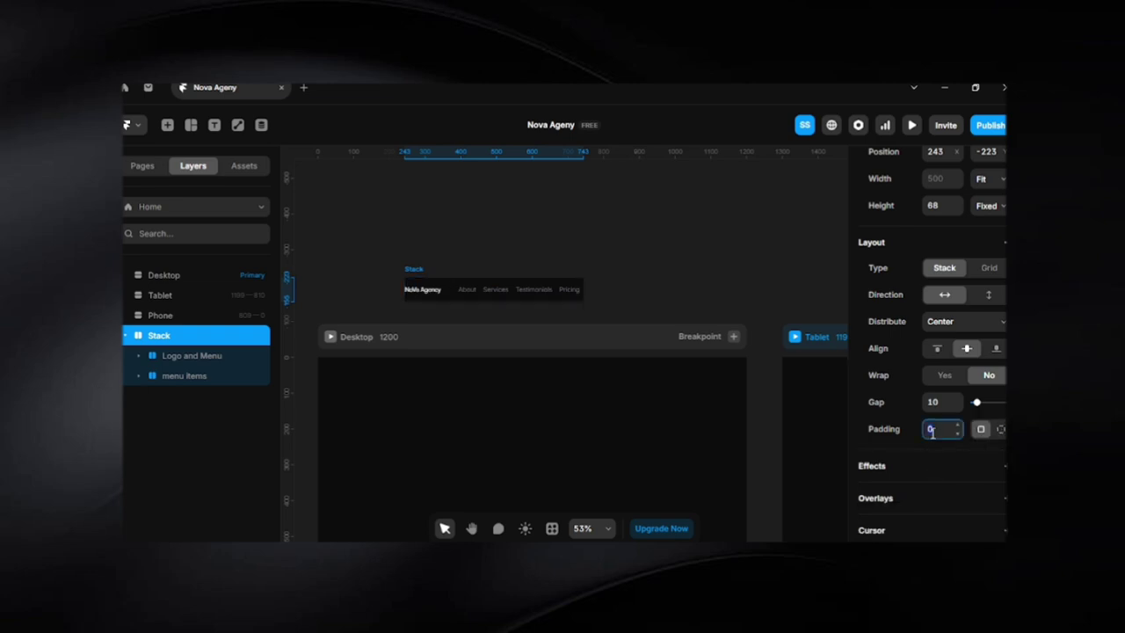
text(10)
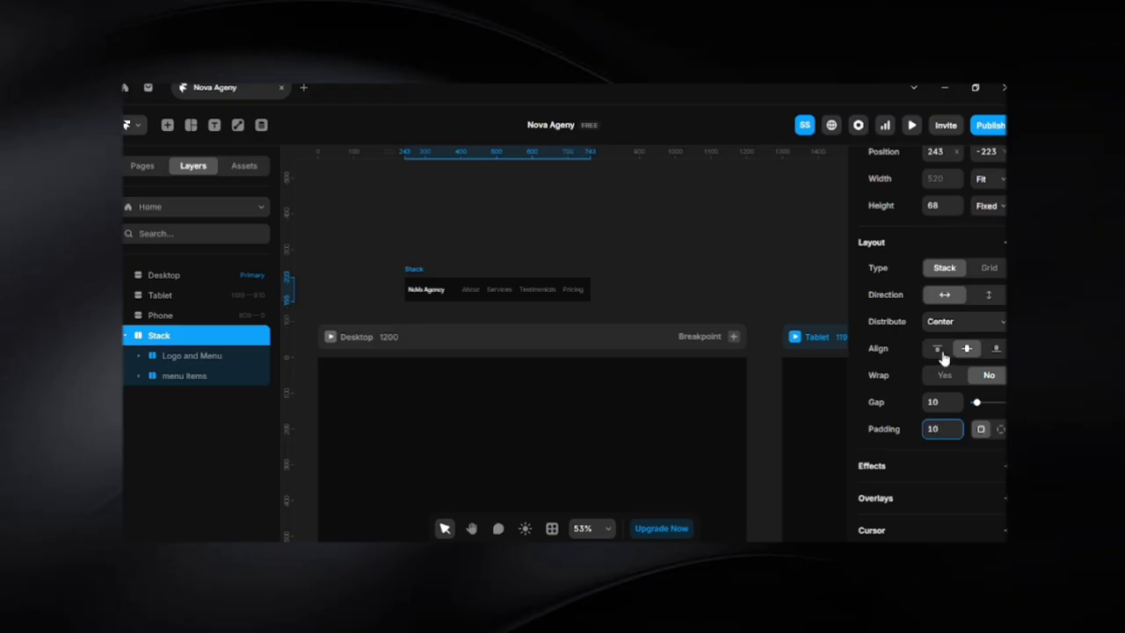
key(BackSpace)
key(BackSpace)
text(20)
click(468, 225)
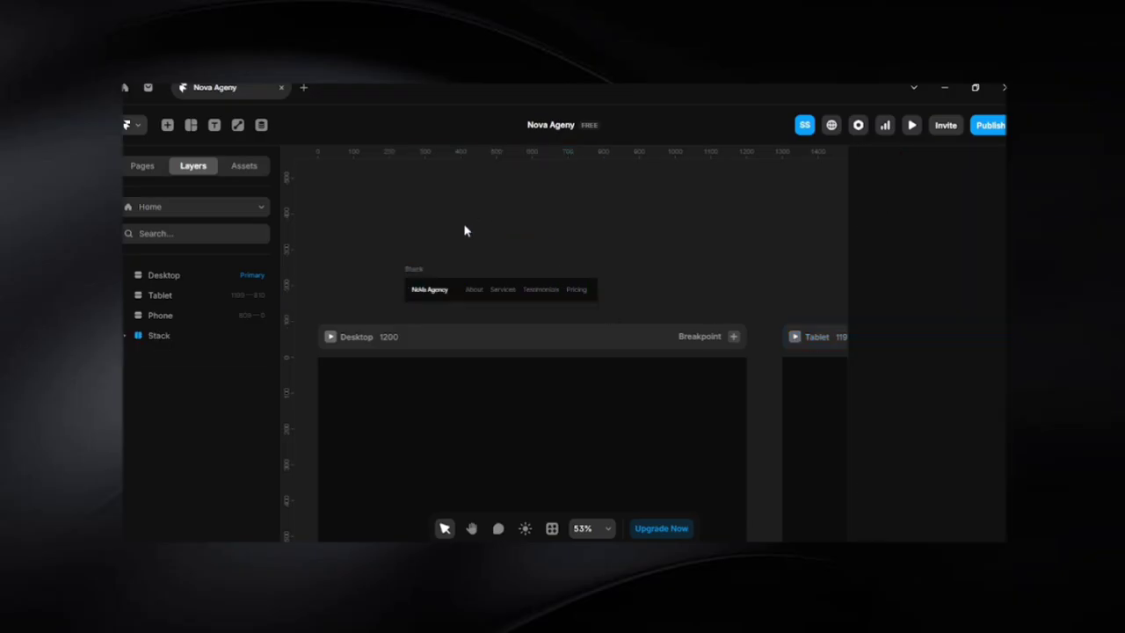
Rename the stack as Nav
click(422, 268)
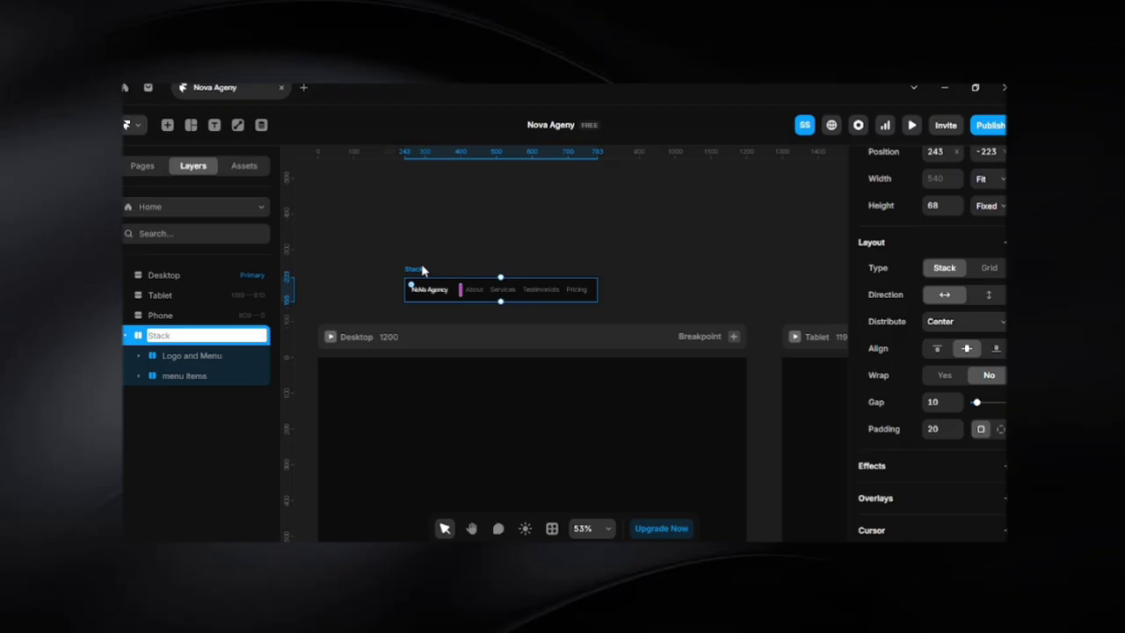
text(Nam)
key(BackSpace)
text(v)
key(Return)
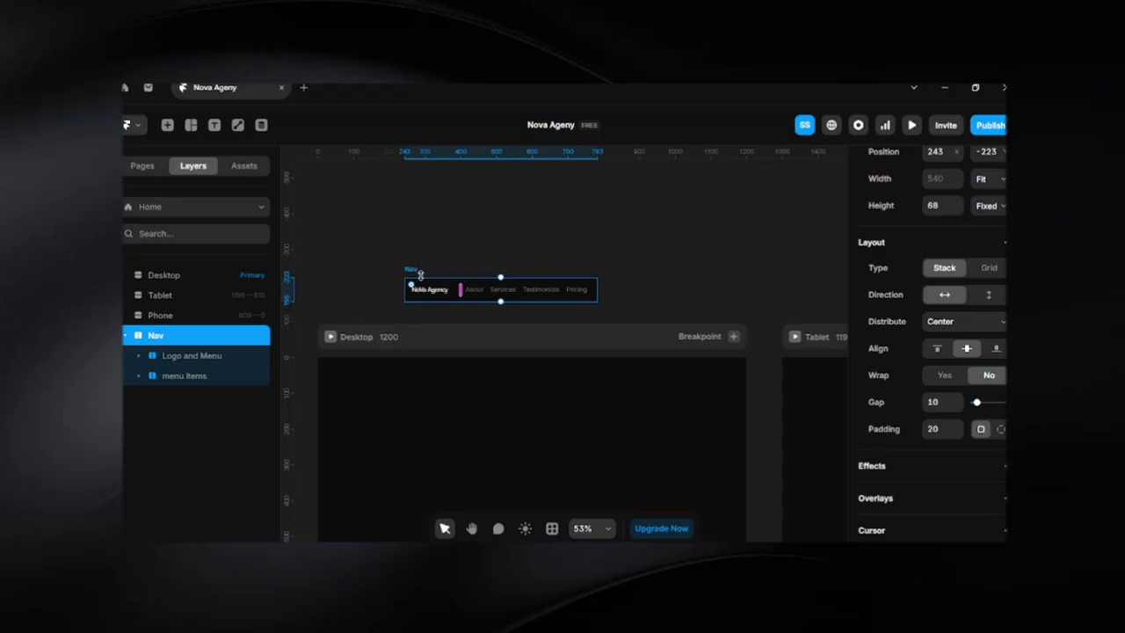
Place the Nav stack at the top of the Desktop frame and set its width to Fill
drag(415, 274, 454, 380)
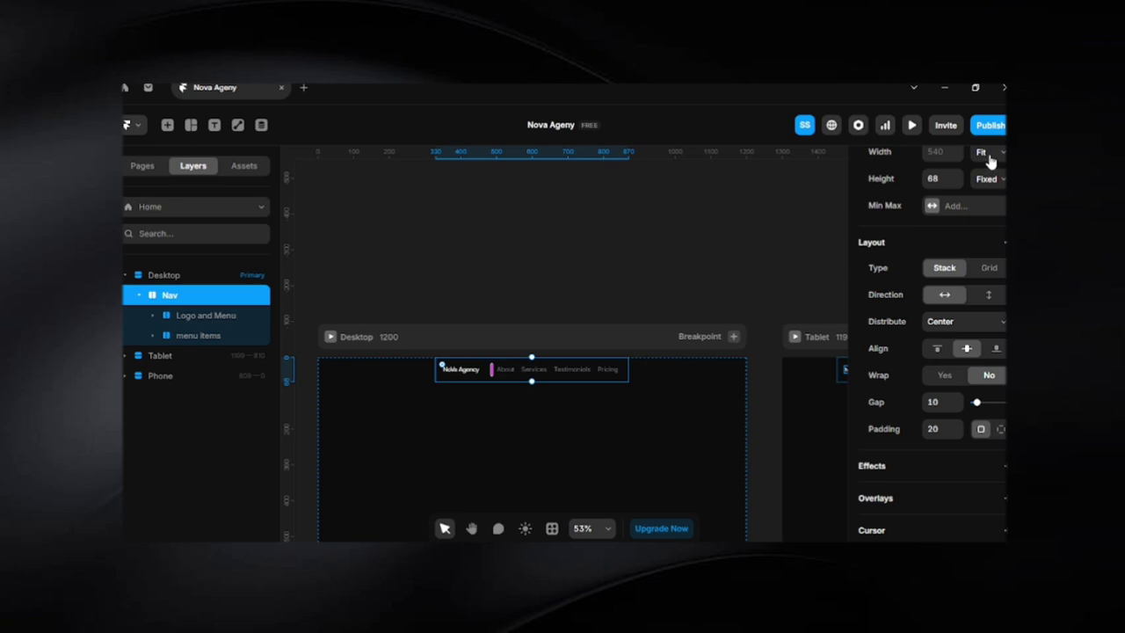
scroll(974, 192, up, 1)
click(991, 219)
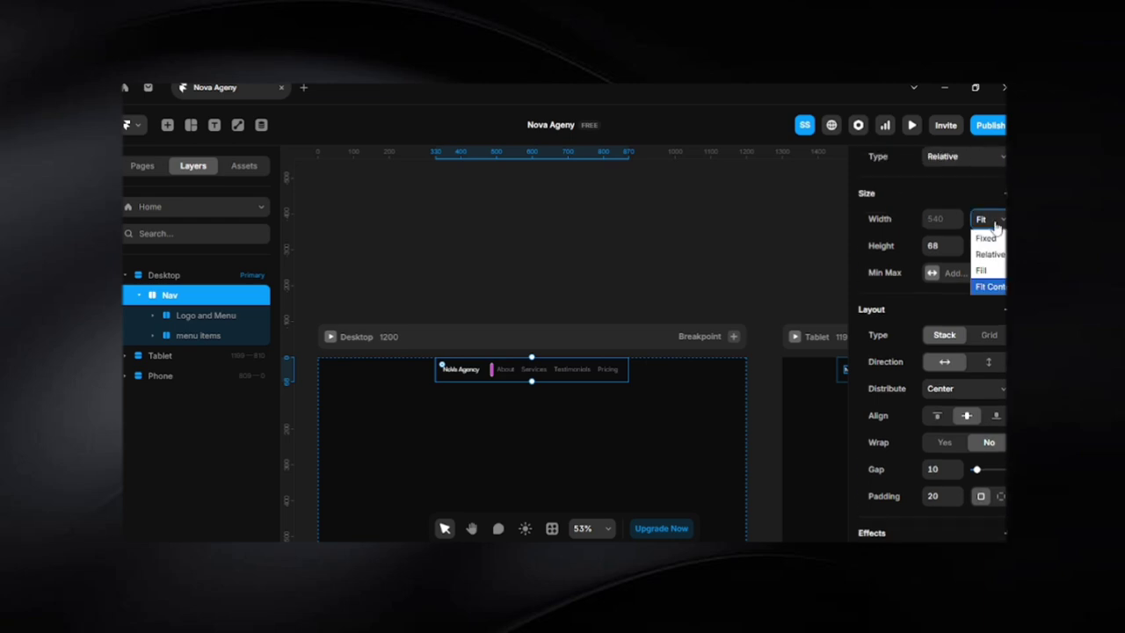
click(993, 270)
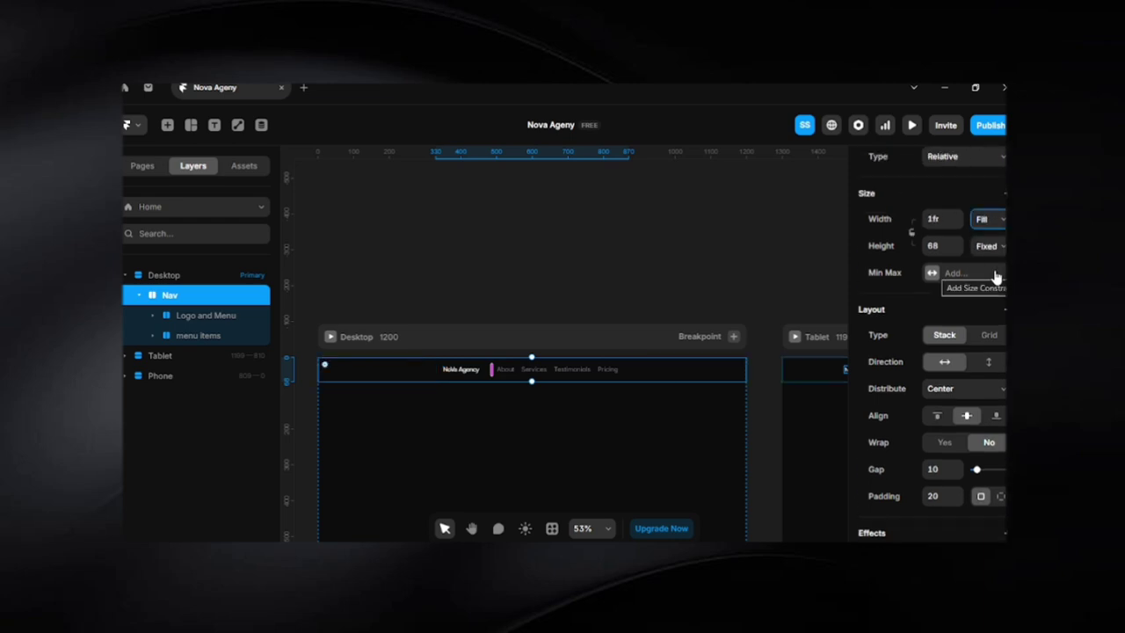
click(456, 276)
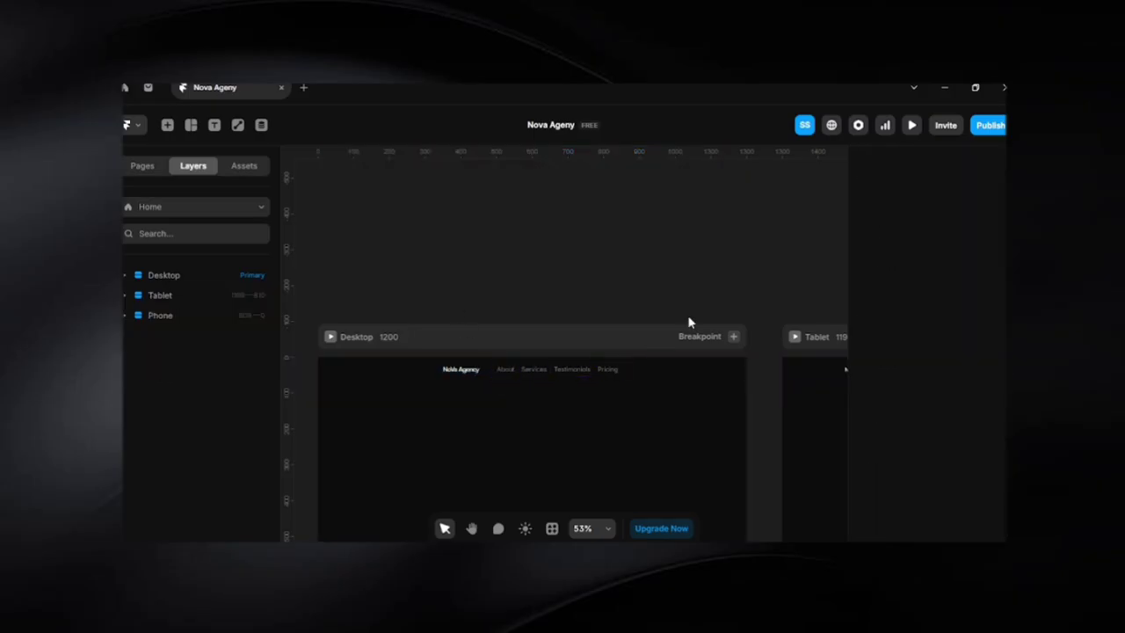
Set the Nav stack's distribution to Space Between
click(660, 373)
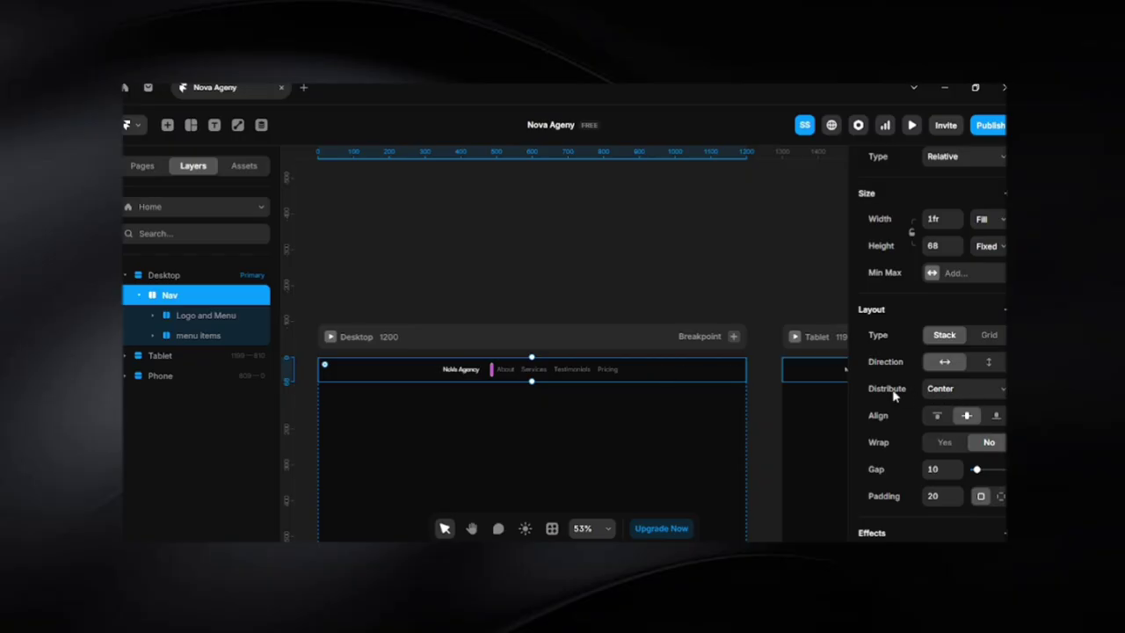
click(975, 393)
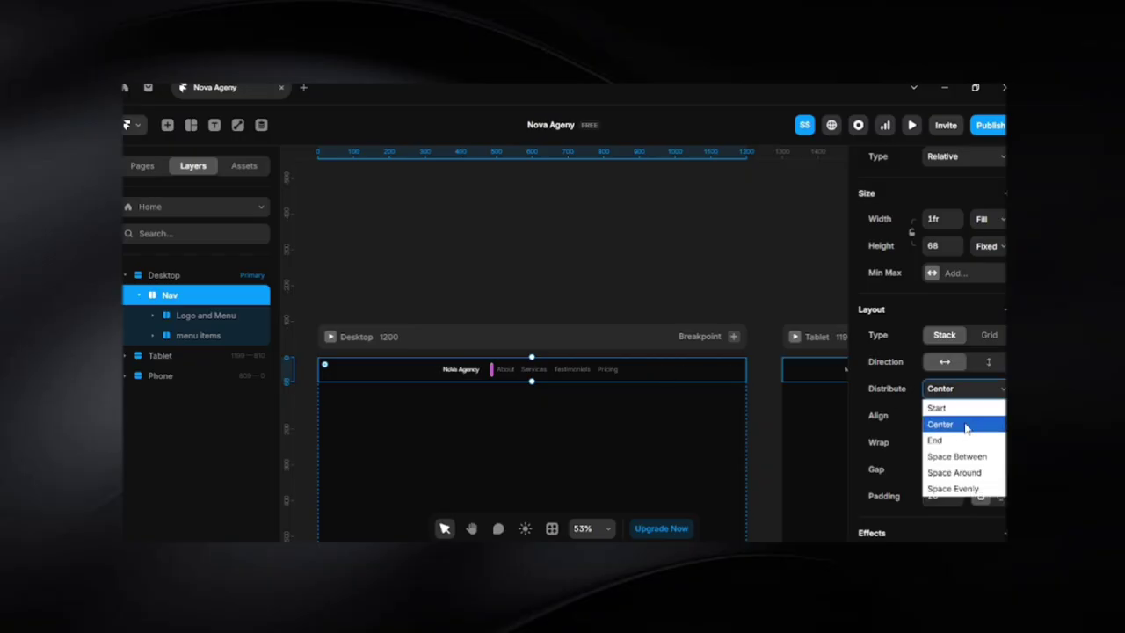
click(962, 456)
click(708, 290)
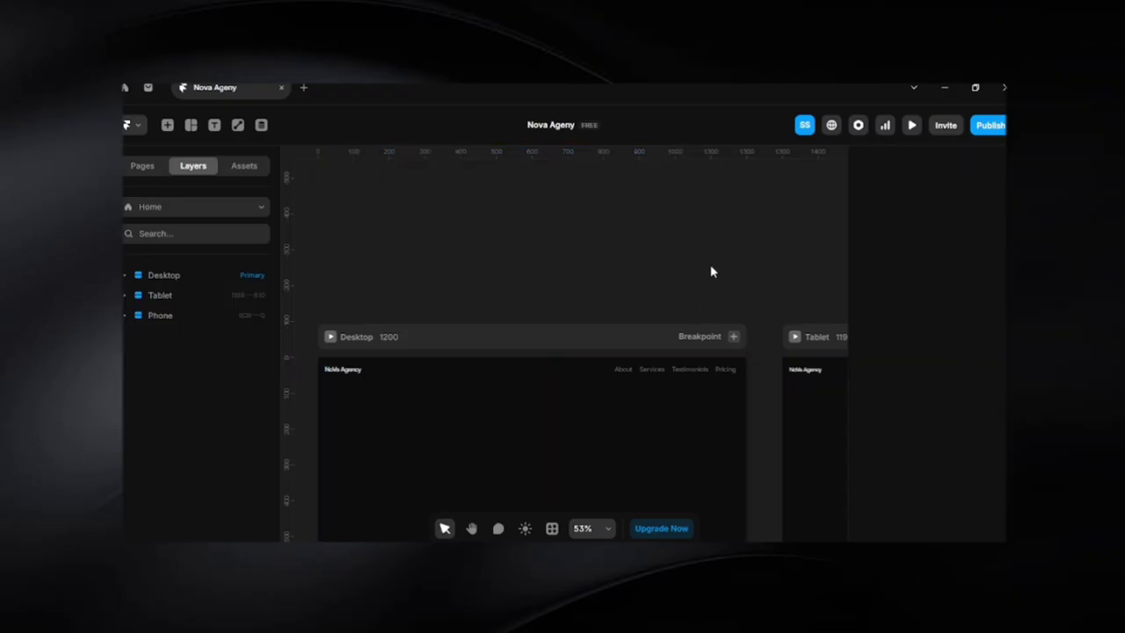
scroll(712, 272, down, 2)
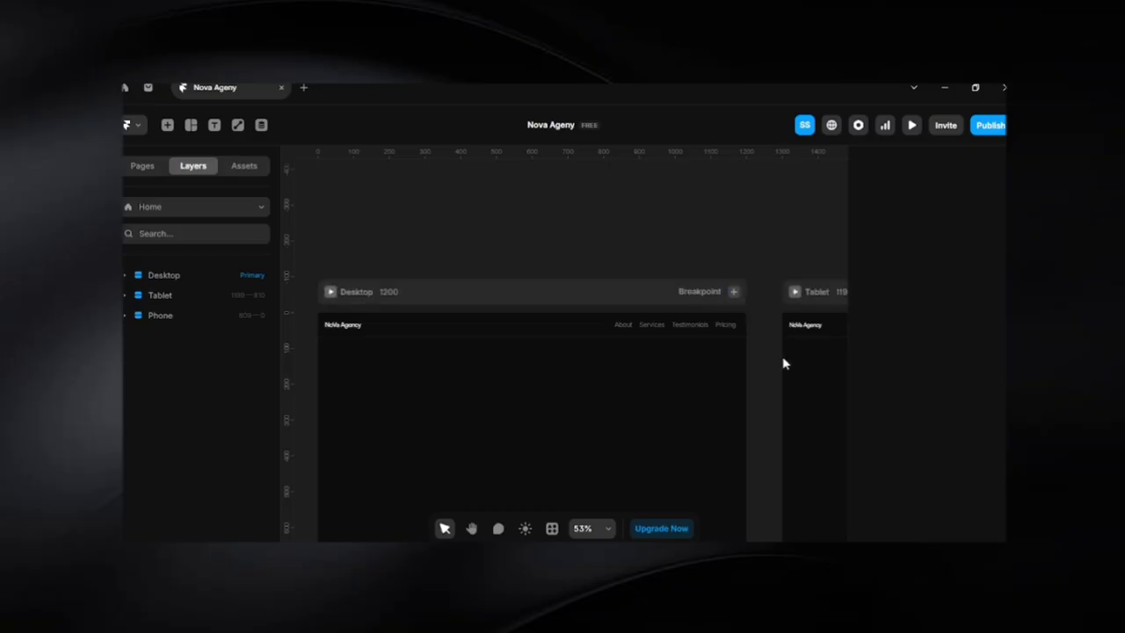
Preview the Desktop page and narrow the preview width to check how the navigation bar responds
click(742, 334)
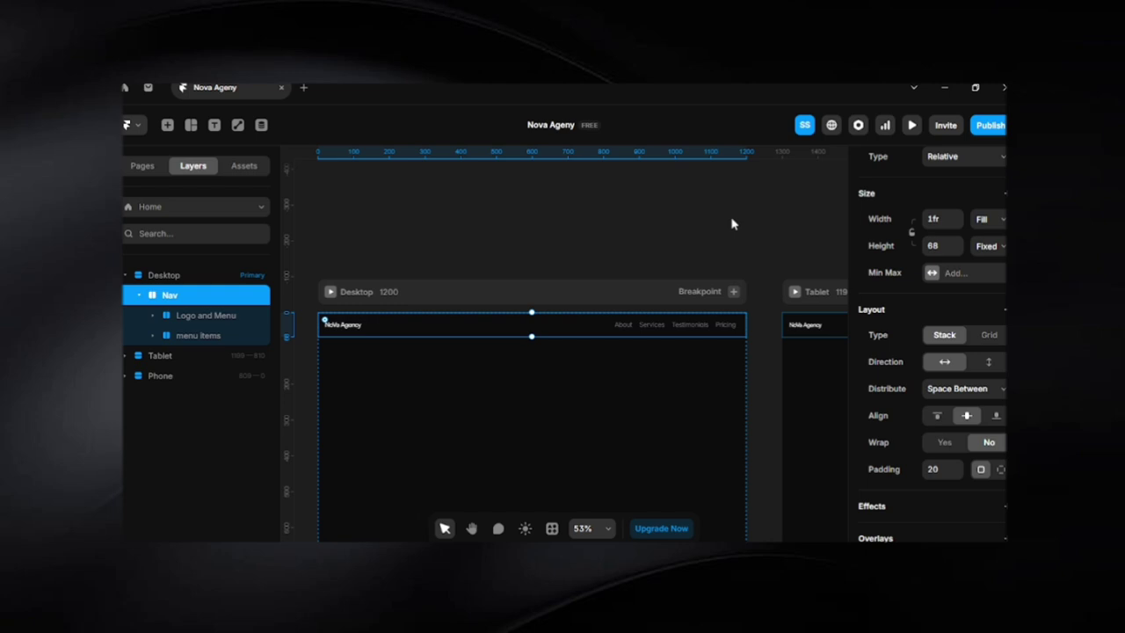
scroll(759, 304, down, 3)
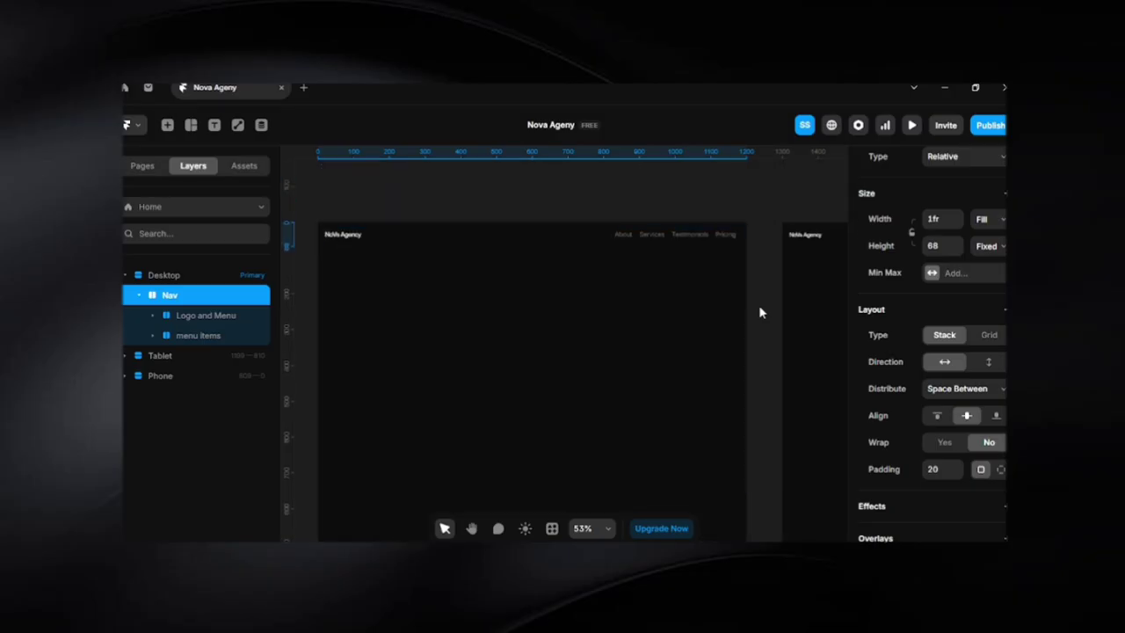
scroll(760, 312, up, 3)
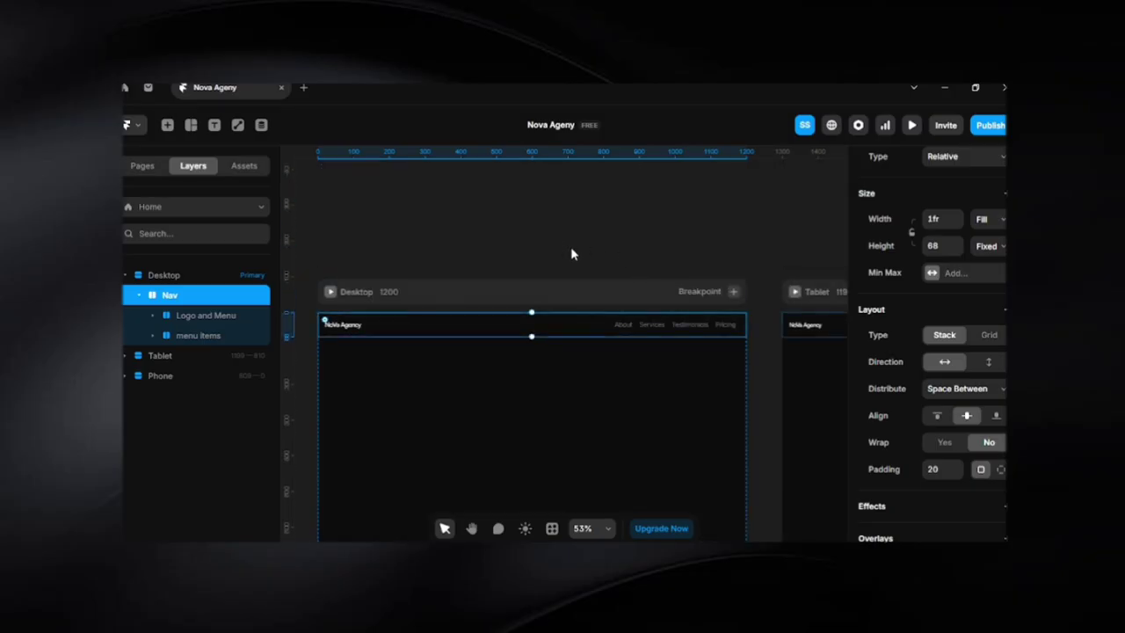
click(332, 293)
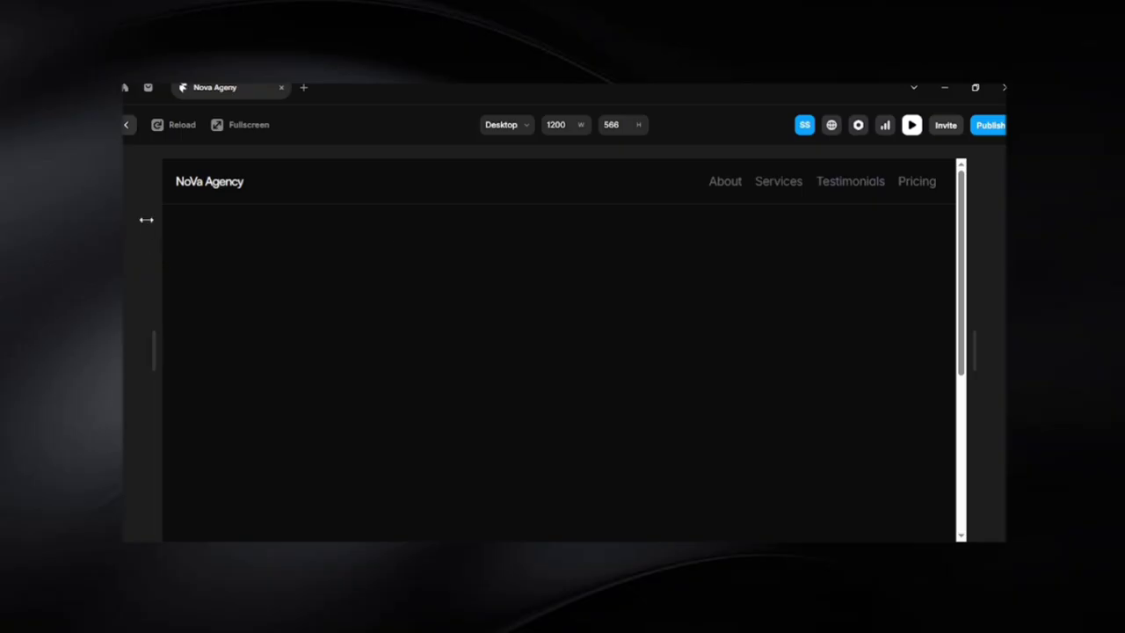
drag(975, 345, 603, 334)
key(Escape)
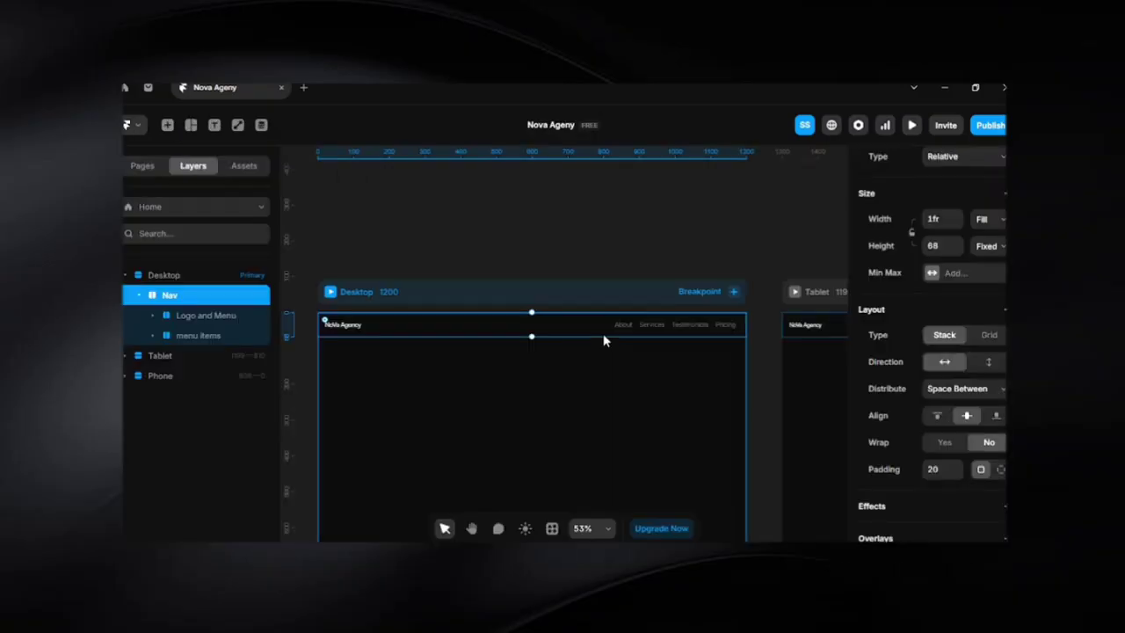
Examine how the navigation bar fits in the Tablet and Phone breakpoints
click(767, 258)
scroll(765, 258, down, 3)
drag(761, 257, 414, 281)
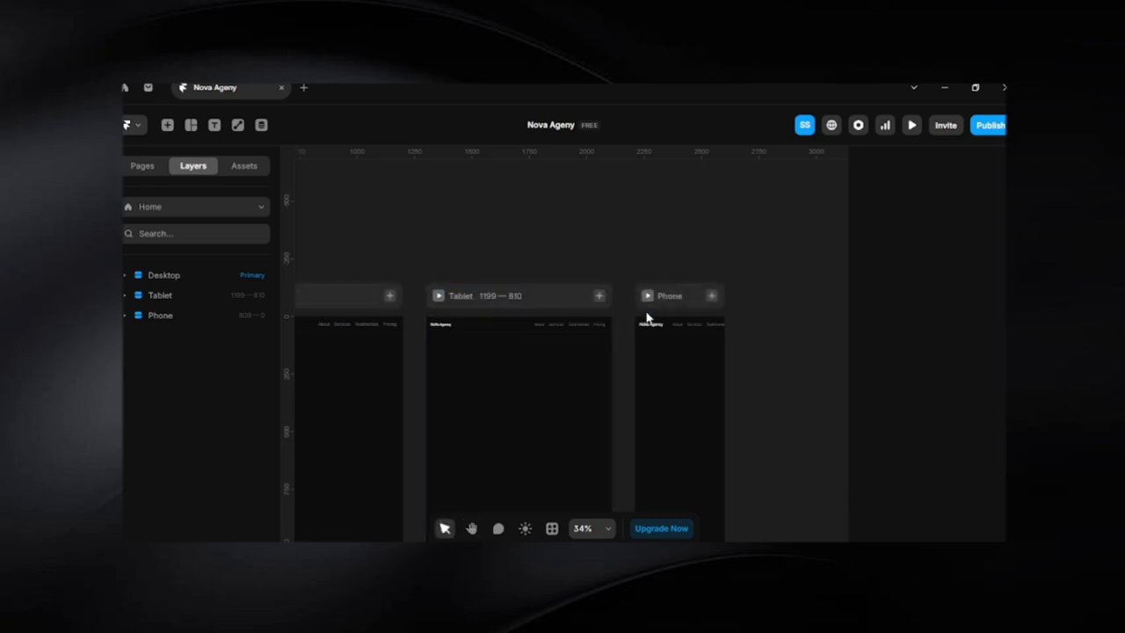
click(670, 324)
click(774, 355)
key(space)
drag(423, 348, 555, 341)
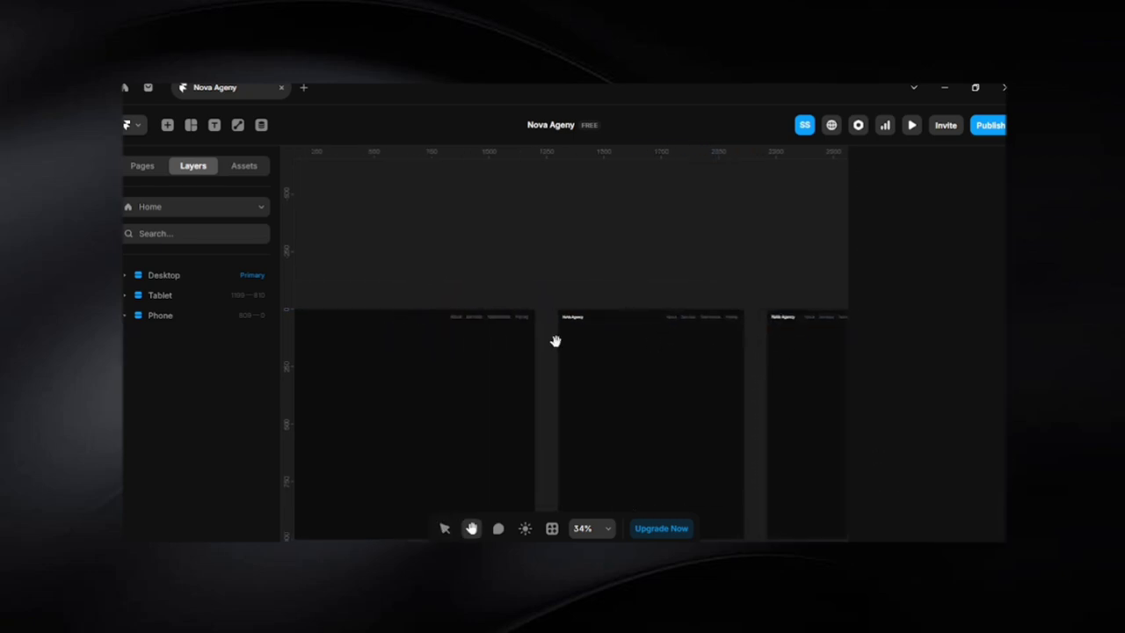
drag(381, 333, 607, 330)
Create a component named Navigation from the Nav stack on Desktop
click(592, 322)
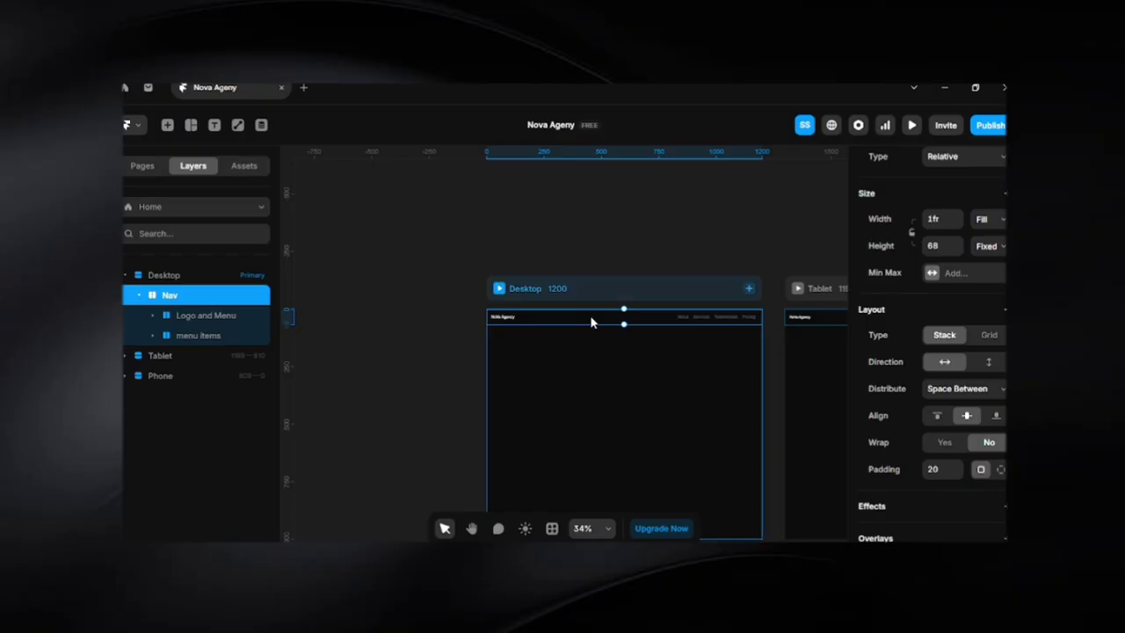
key(ctrl+alt+k)
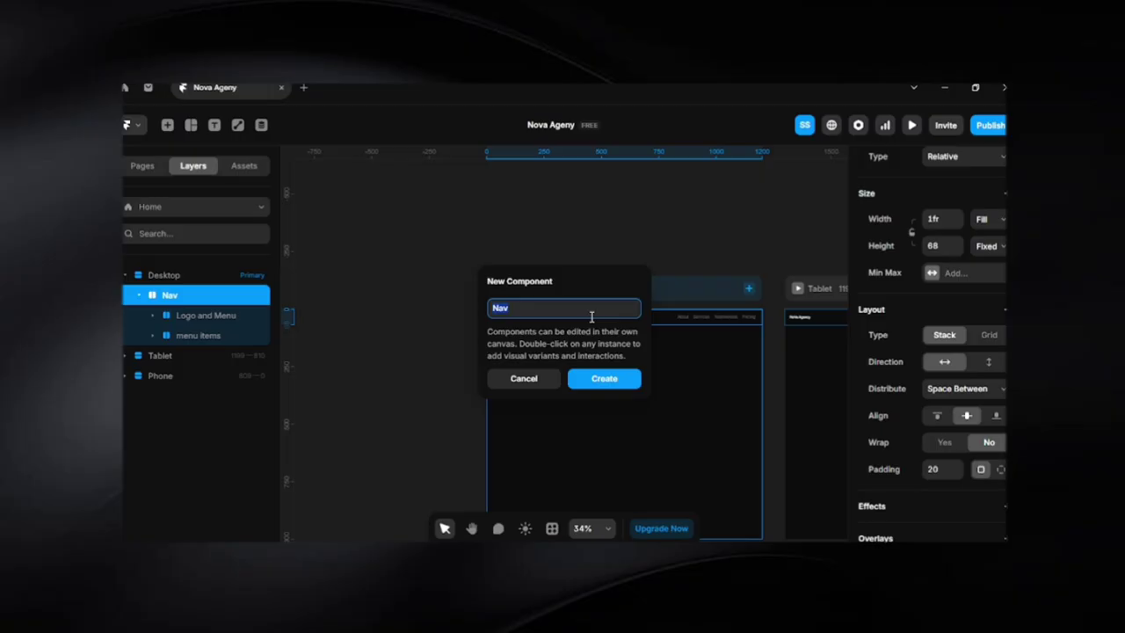
click(591, 316)
text(igation)
key(Return)
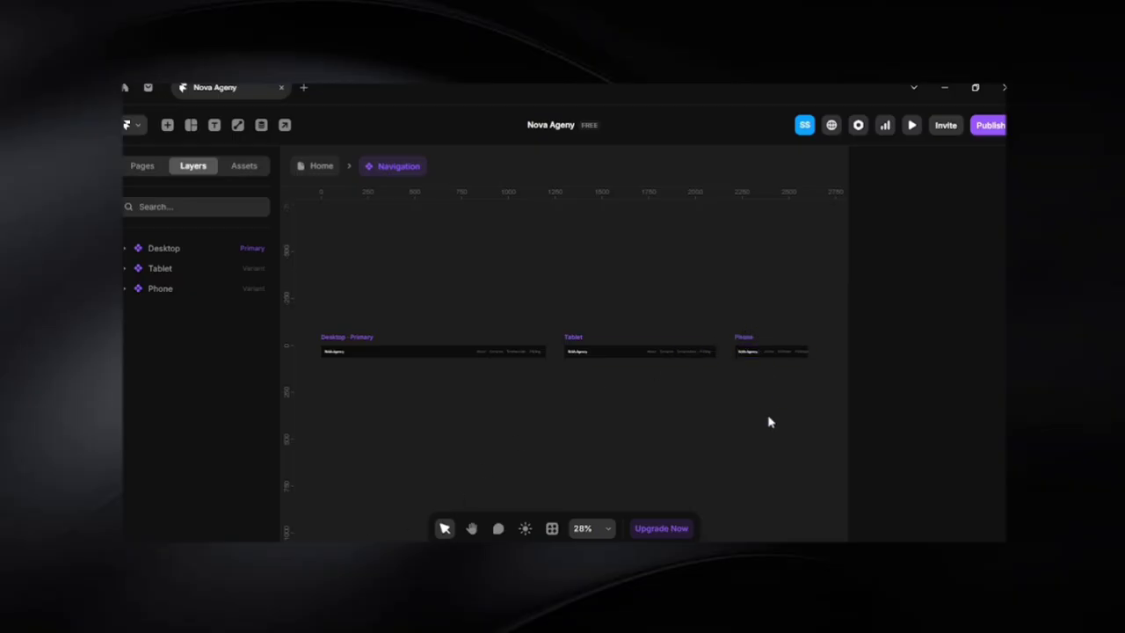
Set the Phone variant's stack direction to vertical in the Navigation component
key(space)
drag(777, 405, 766, 407)
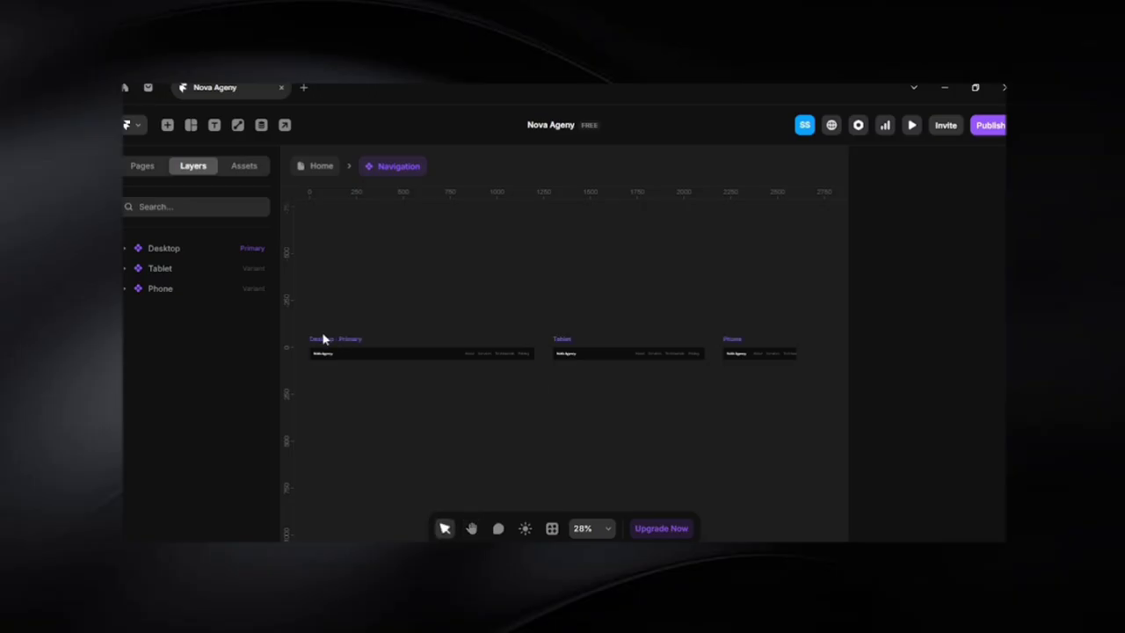
click(322, 339)
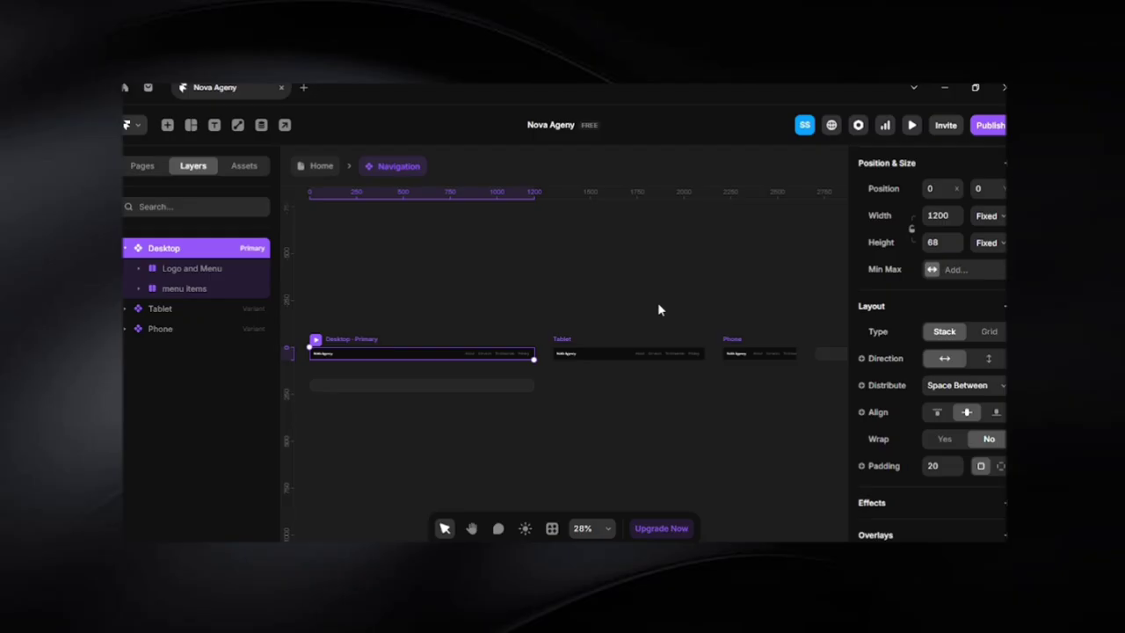
click(694, 408)
key(h)
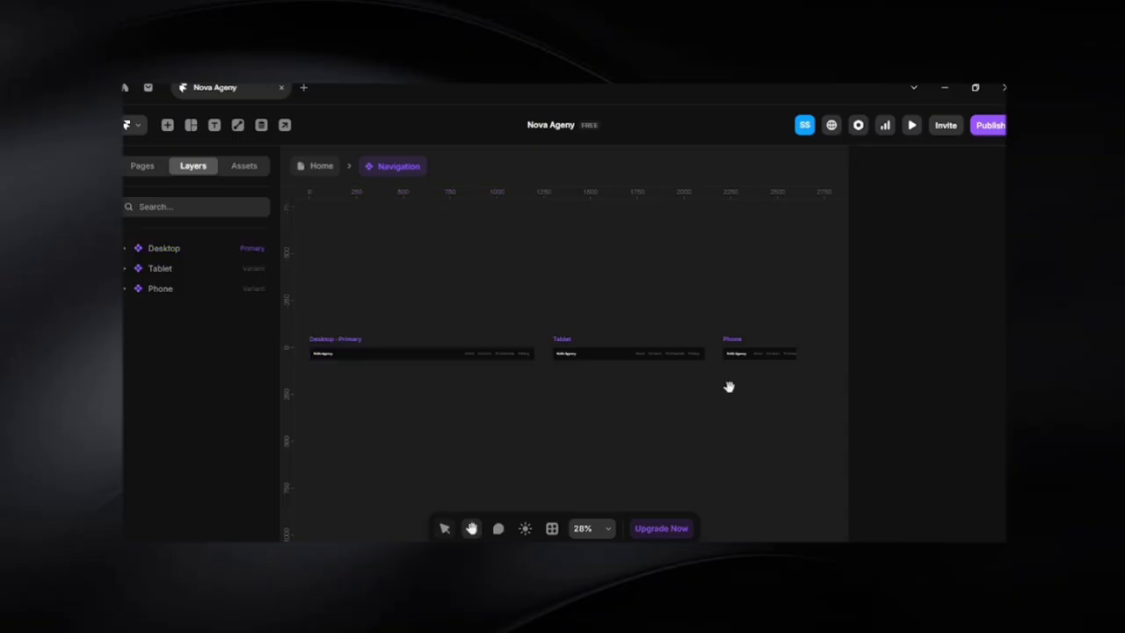
drag(729, 384, 613, 423)
scroll(629, 411, up, 5)
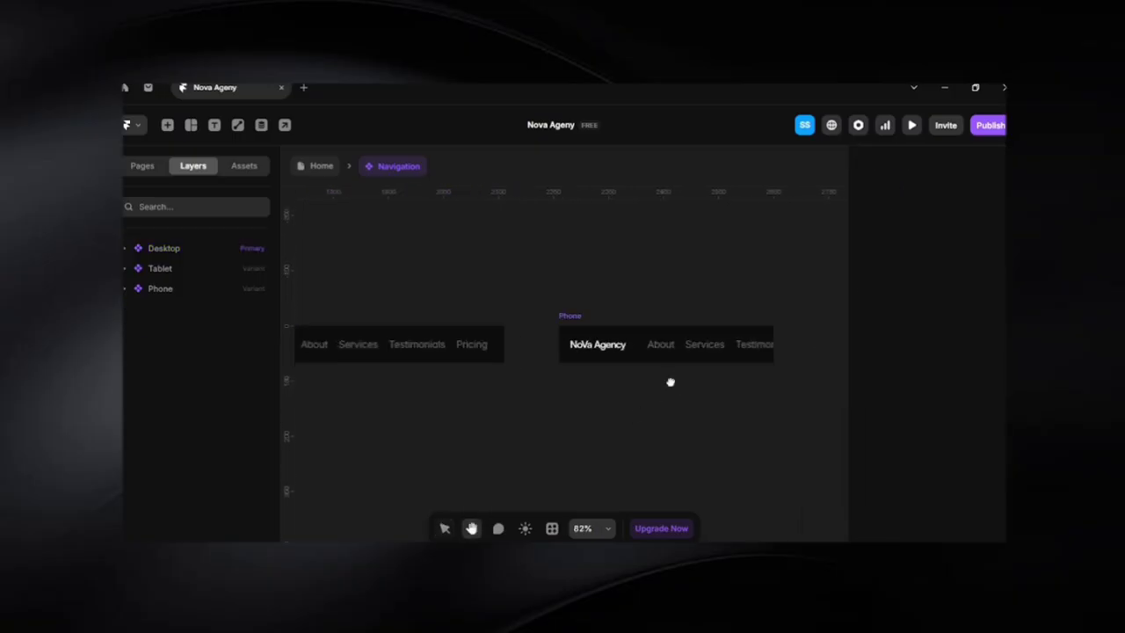
drag(670, 381, 589, 427)
scroll(589, 427, up, 2)
key(v)
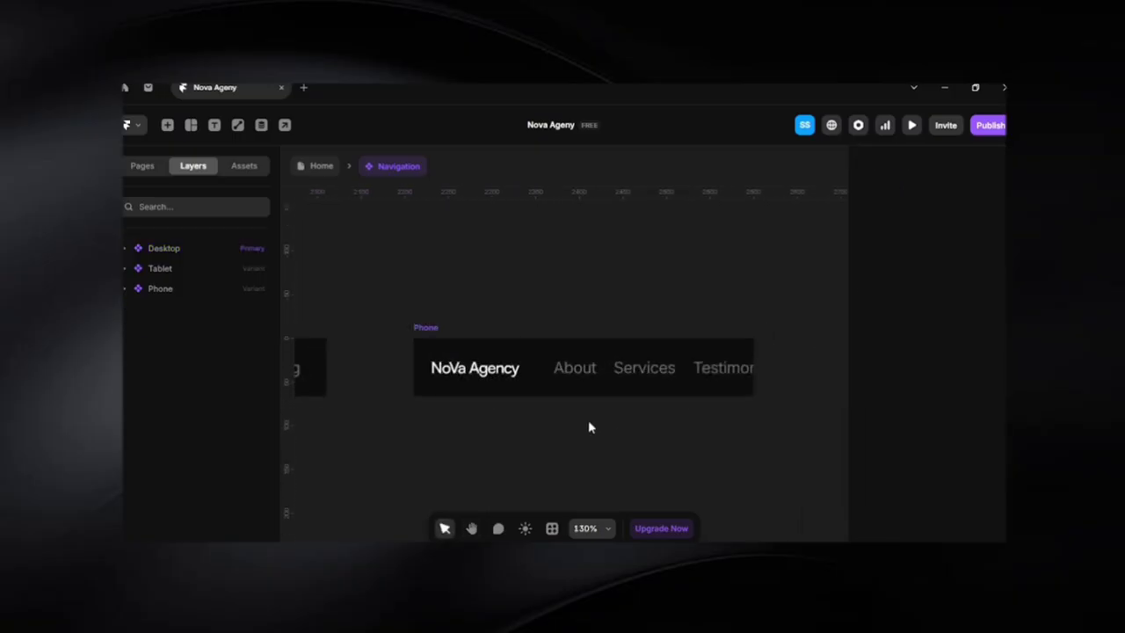
click(439, 329)
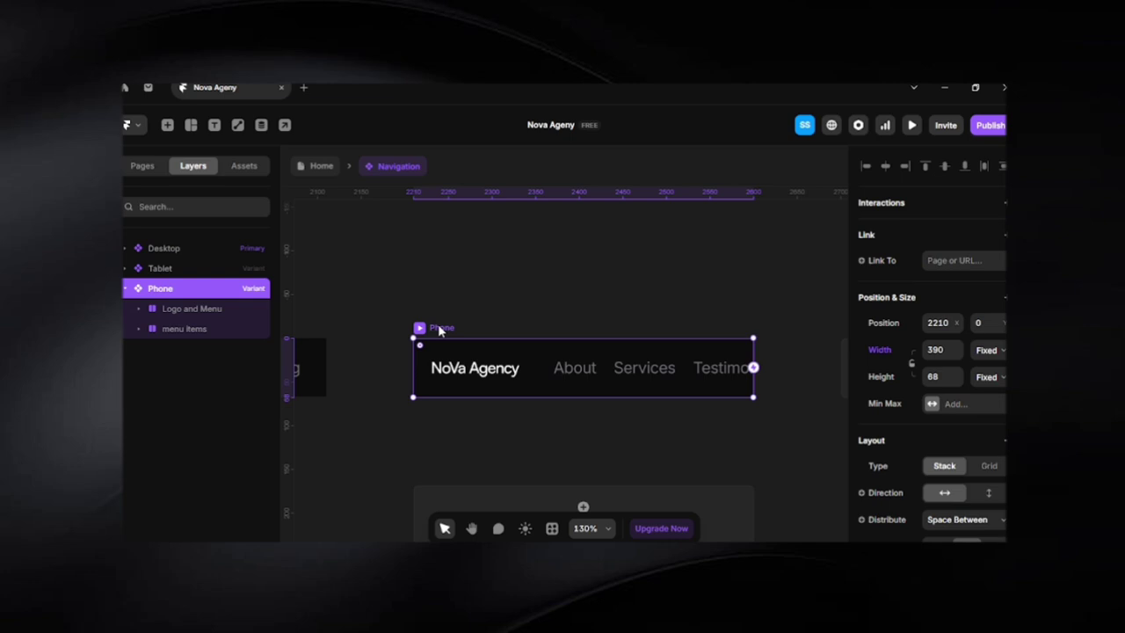
click(994, 496)
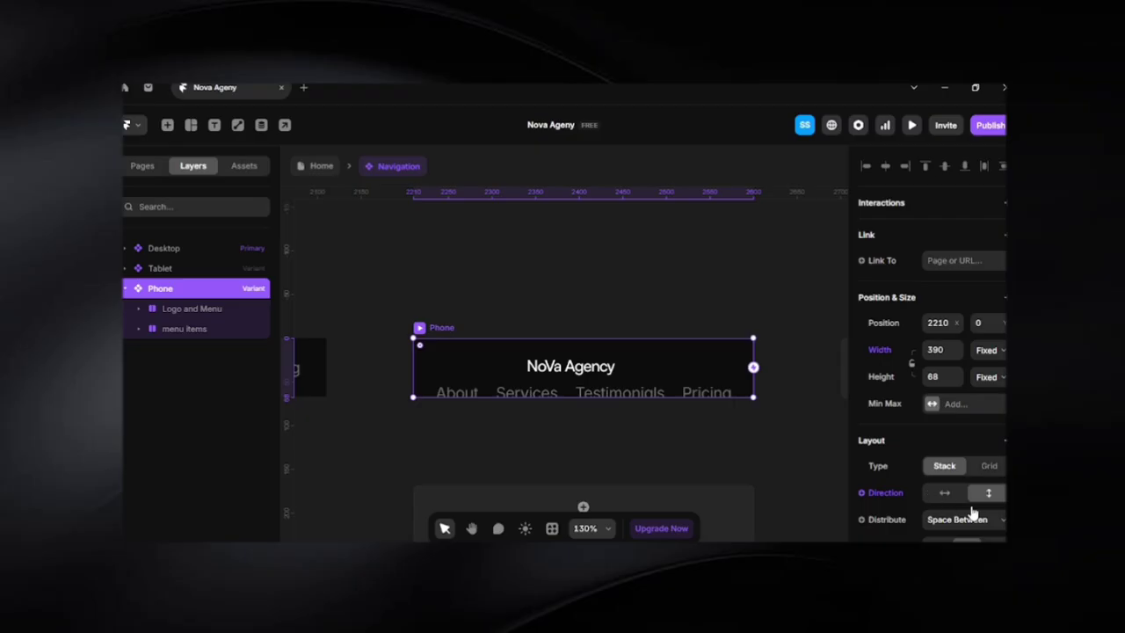
Set the padding of the Phone variant's Logo and Menu stack to 10
click(625, 368)
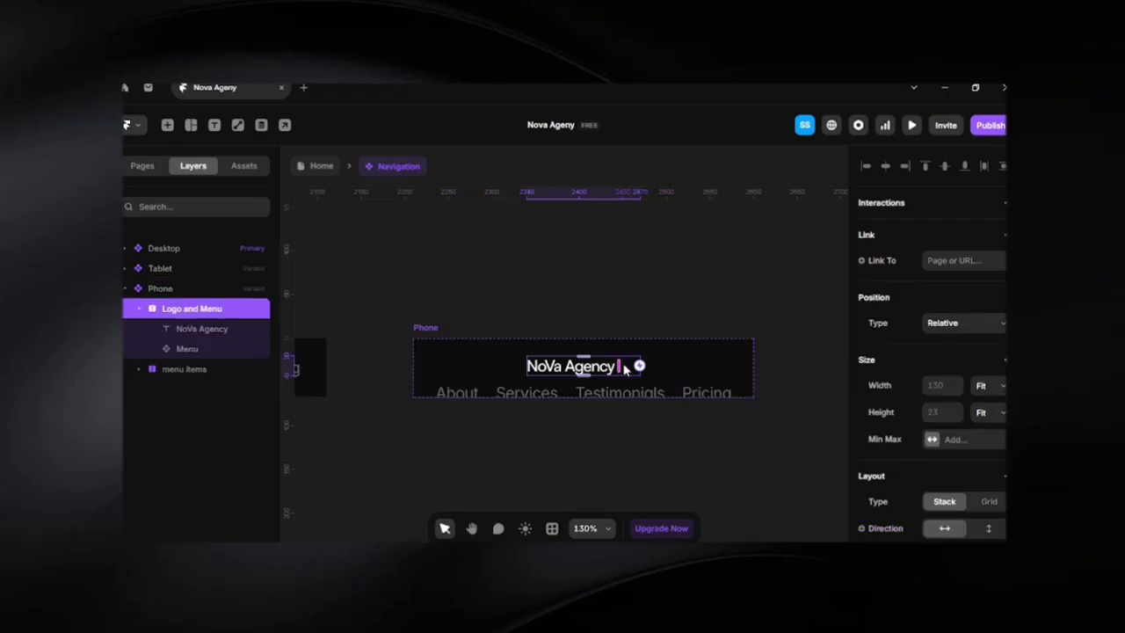
scroll(937, 518, down, 2)
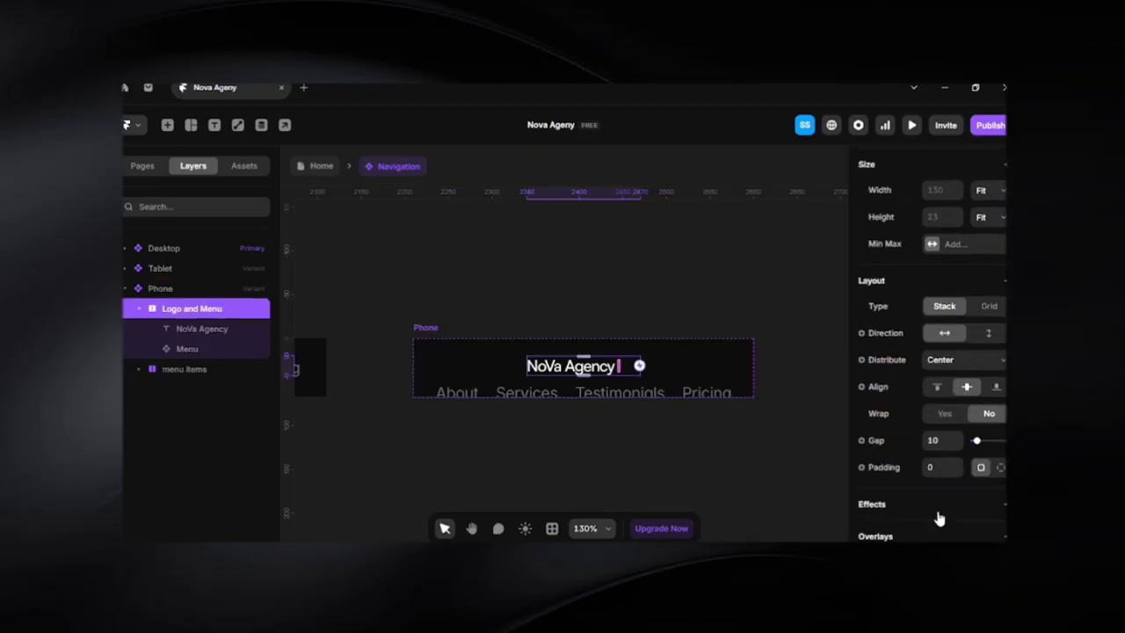
click(941, 458)
text(10)
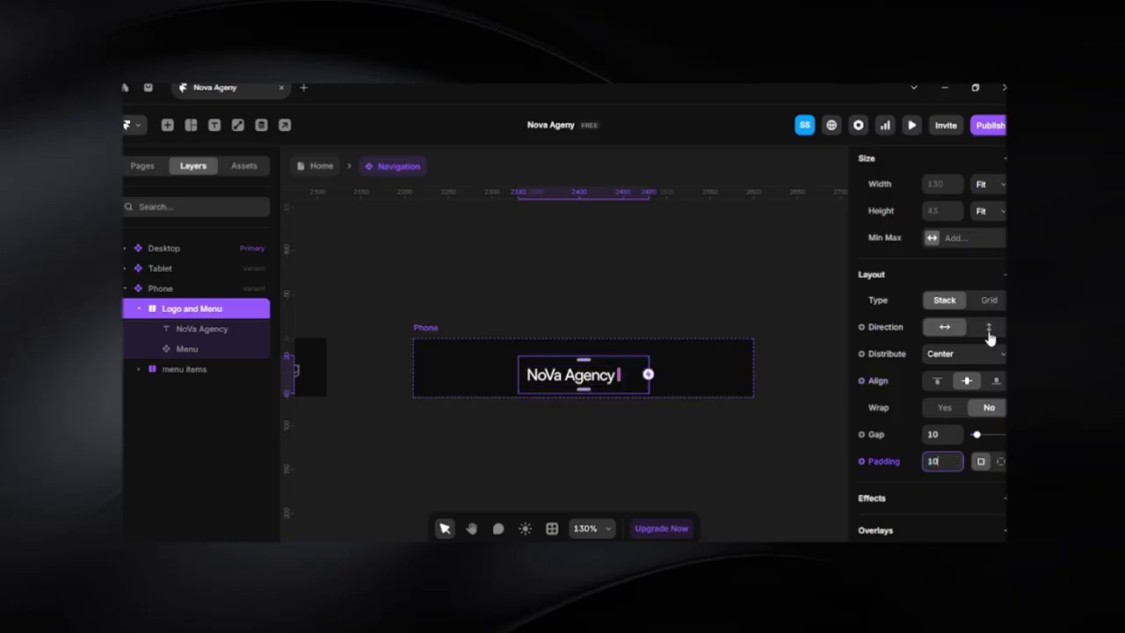
Set the Logo and Menu stack's width to Fill and its distribution to Space Between
scroll(988, 325, up, 2)
click(989, 251)
click(988, 300)
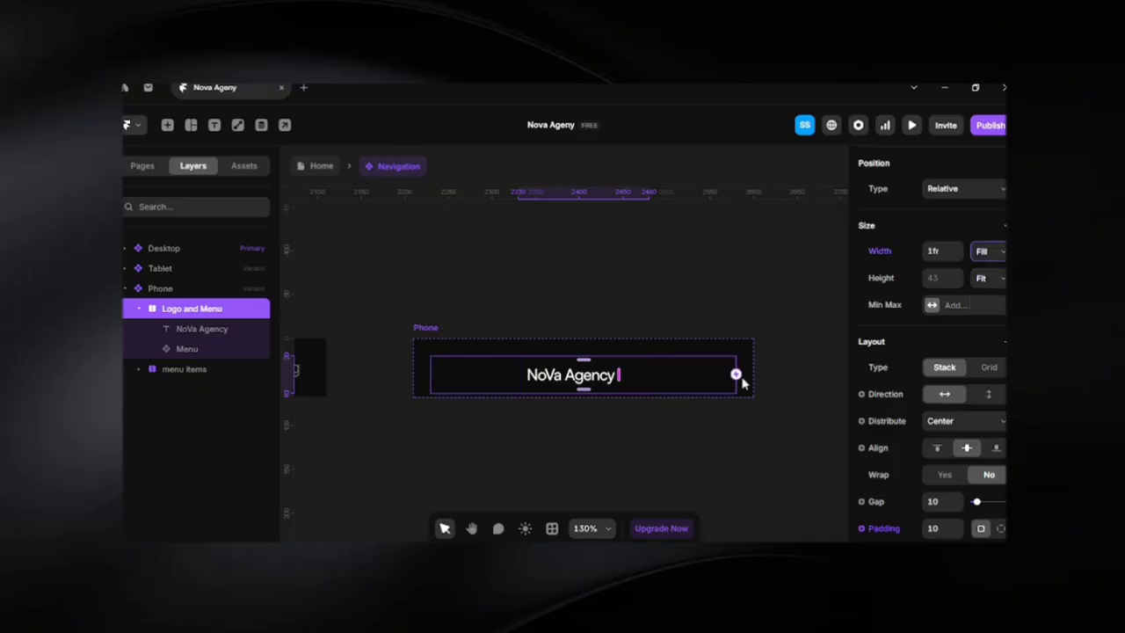
click(968, 423)
click(975, 487)
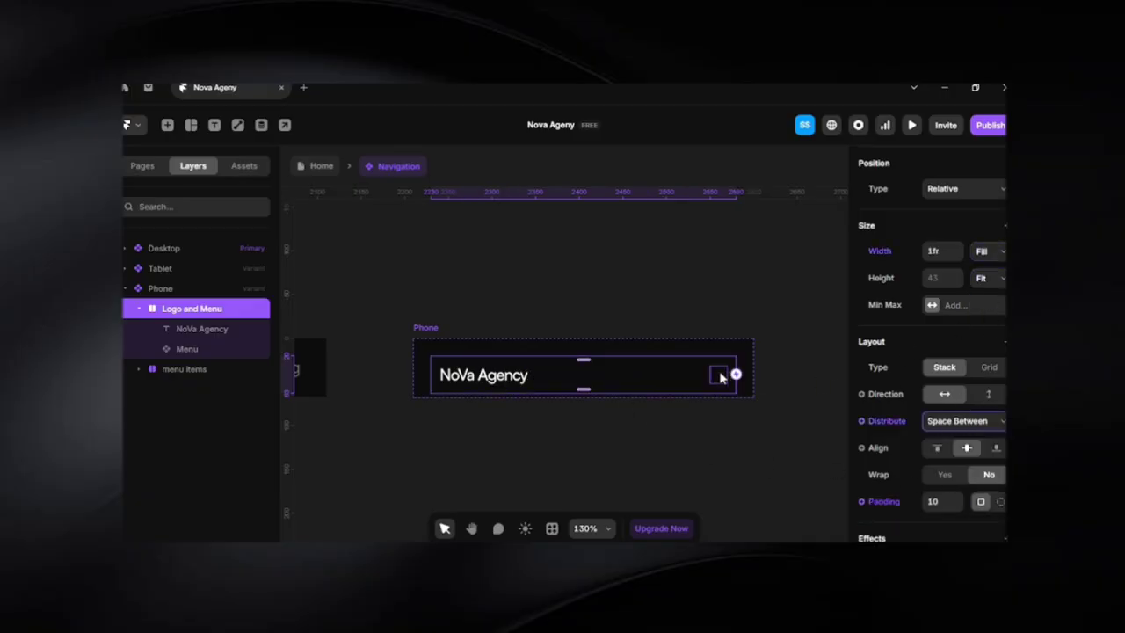
Set the opacity of the Menu icon in the Phone variant to 1
click(720, 378)
scroll(986, 441, down, 3)
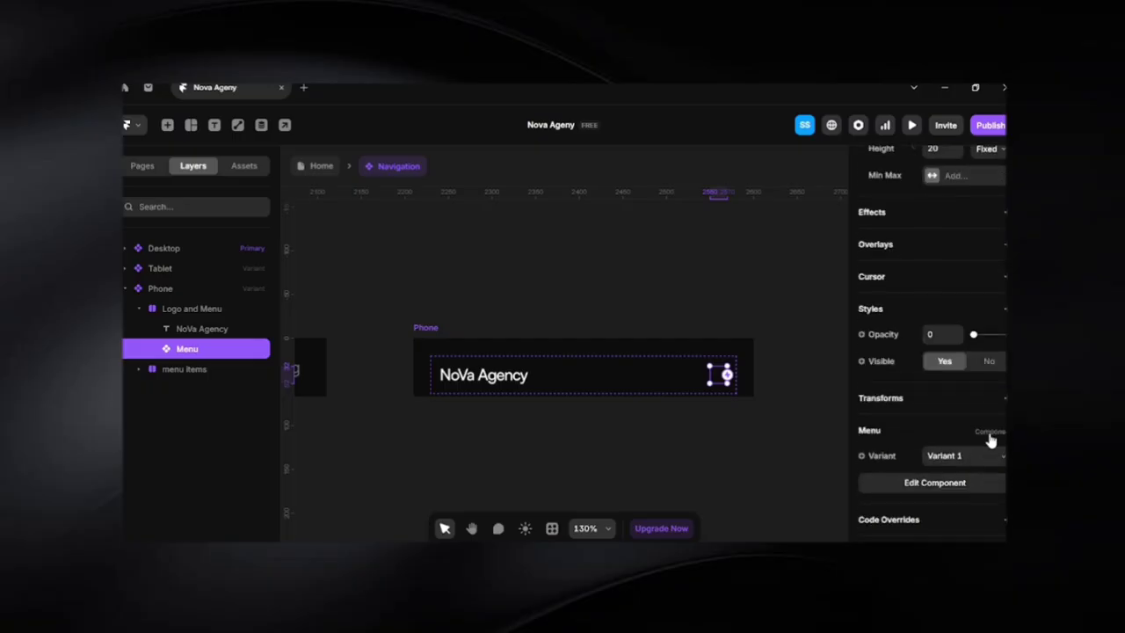
drag(973, 336, 1006, 337)
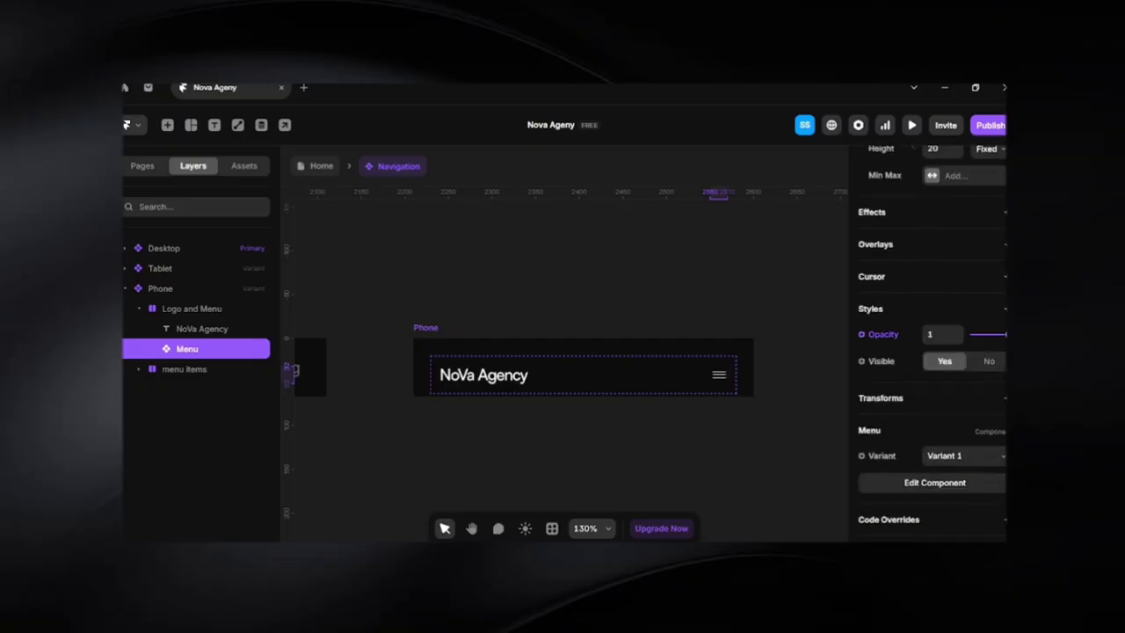
click(735, 449)
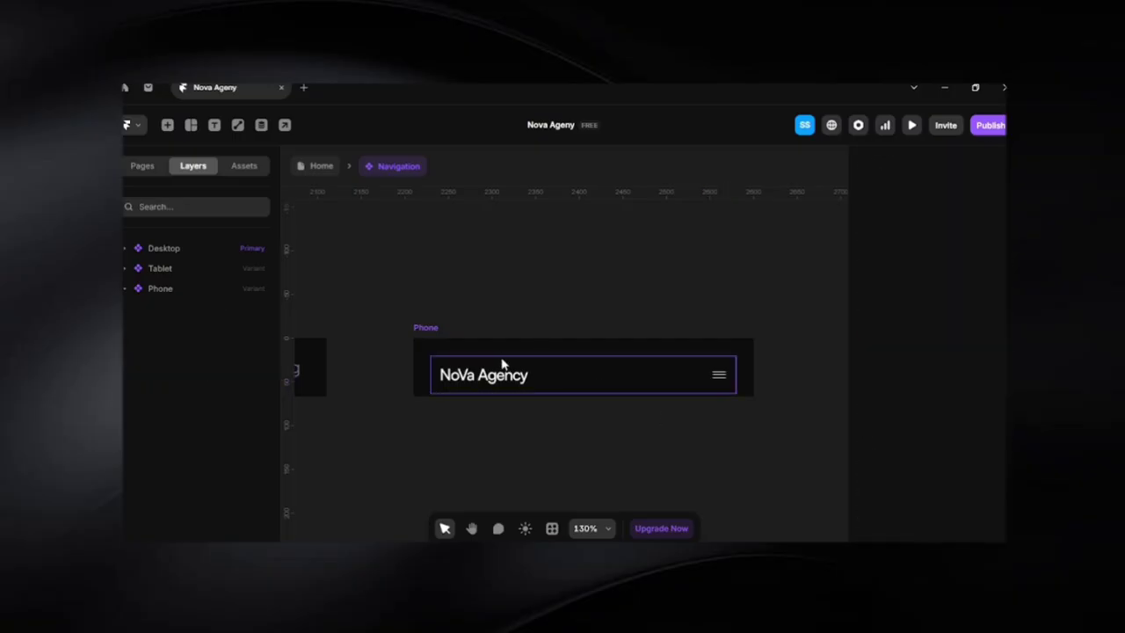
Switch the Phone variant to individual padding per side and set its top padding to 0
click(424, 332)
scroll(976, 457, down, 3)
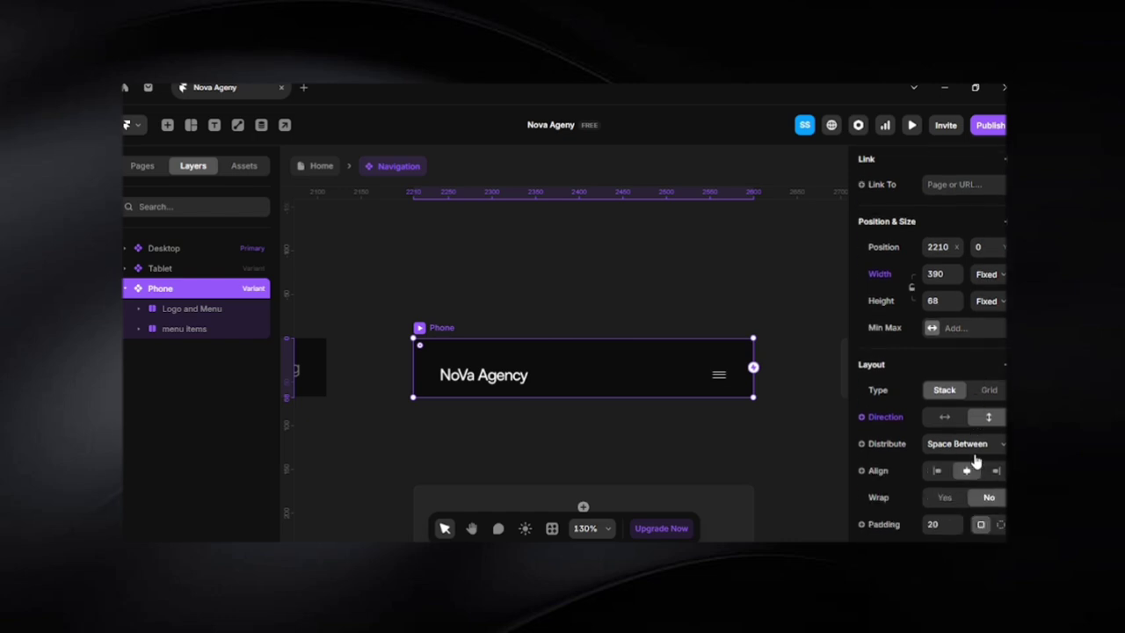
click(1000, 466)
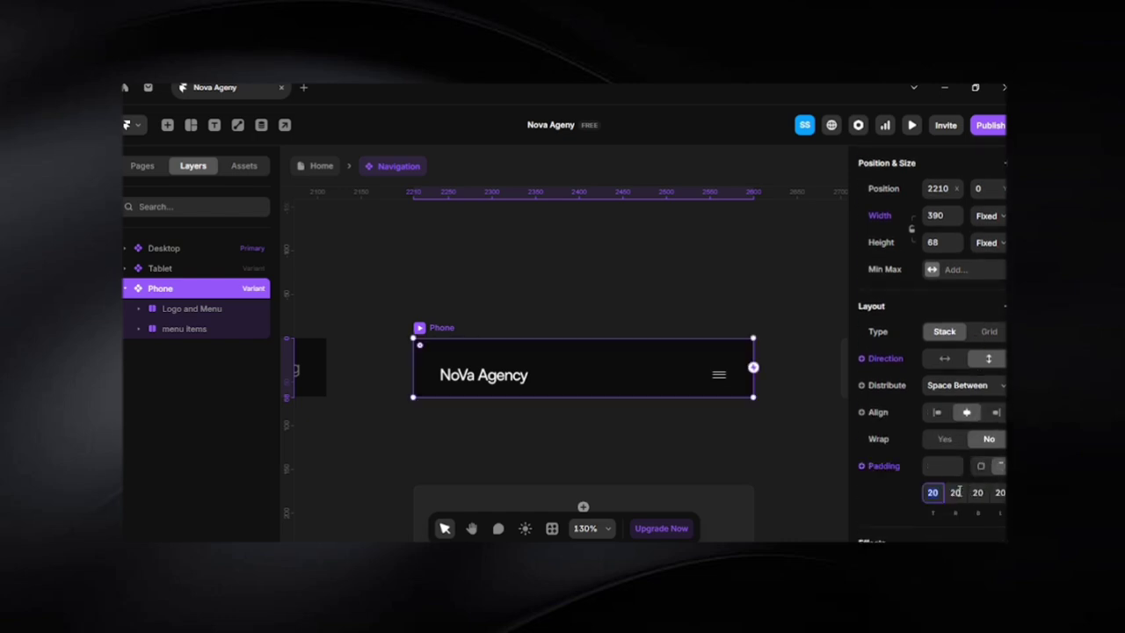
text(0)
key(Return)
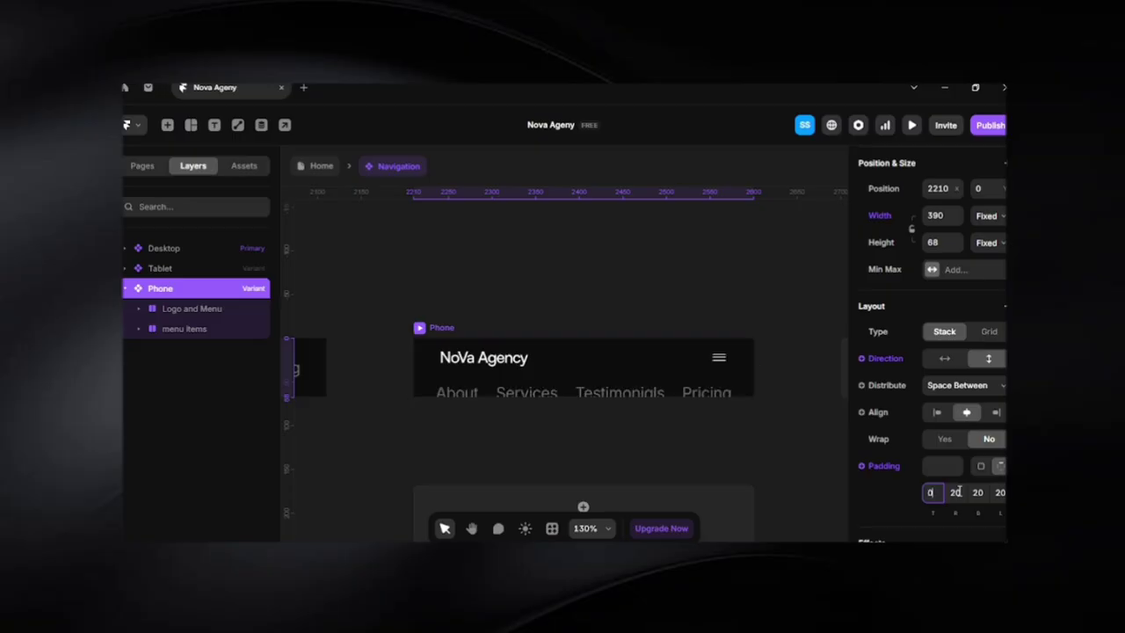
click(758, 458)
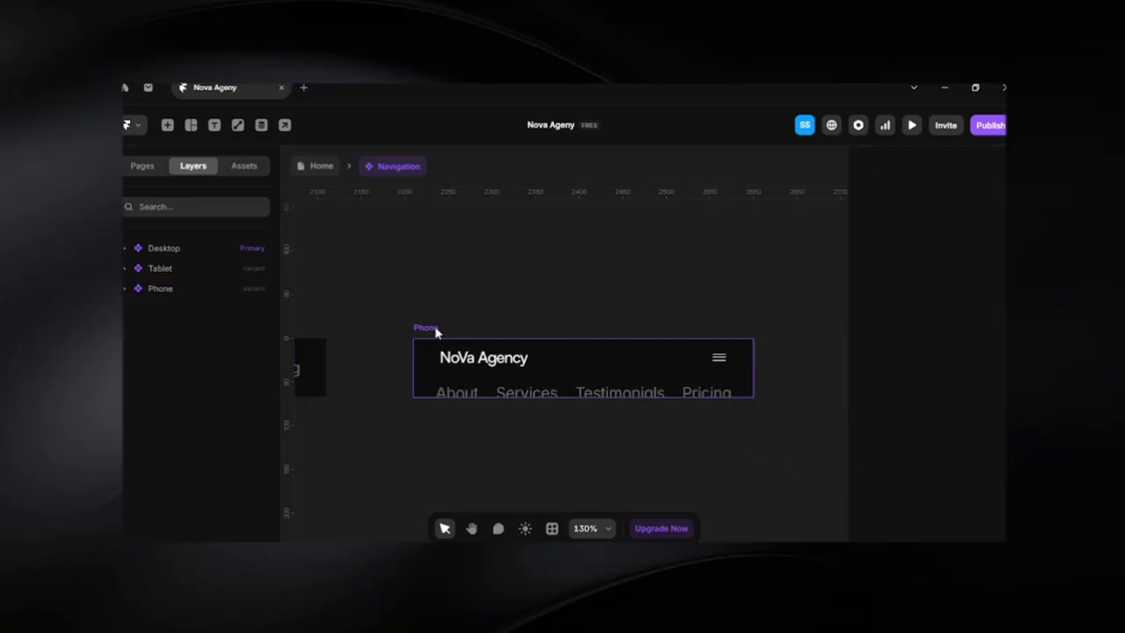
click(435, 331)
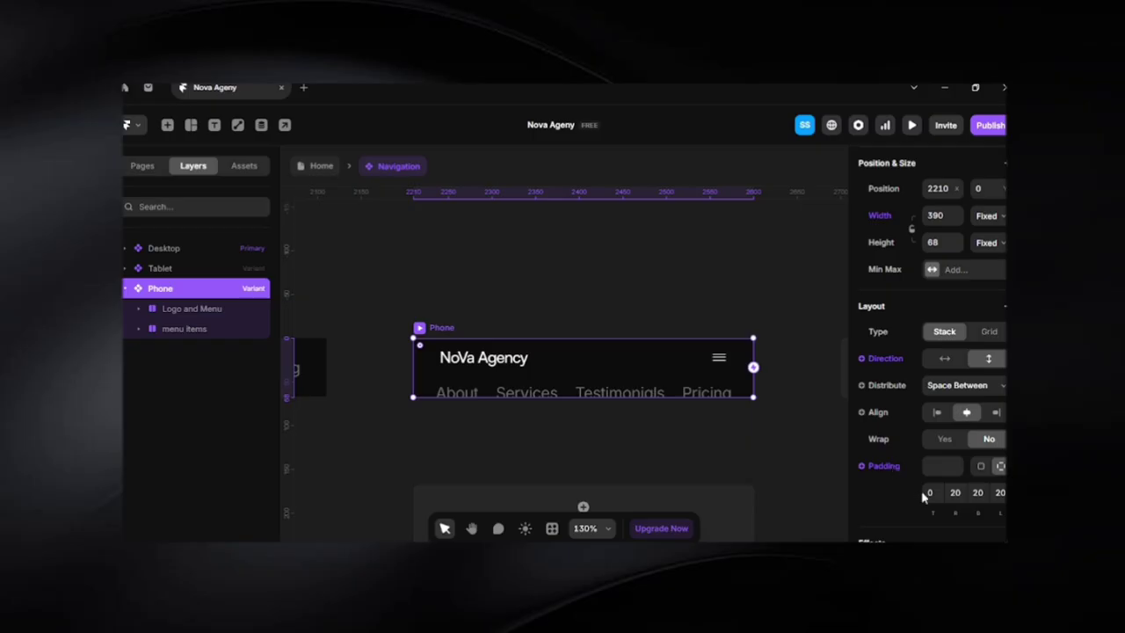
click(634, 363)
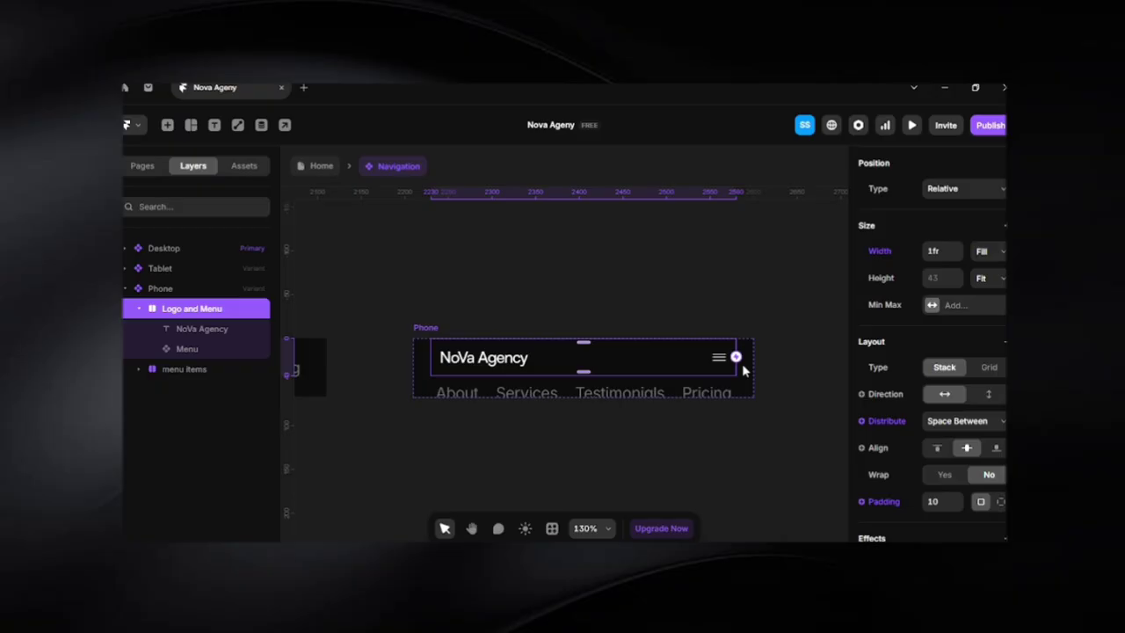
click(763, 383)
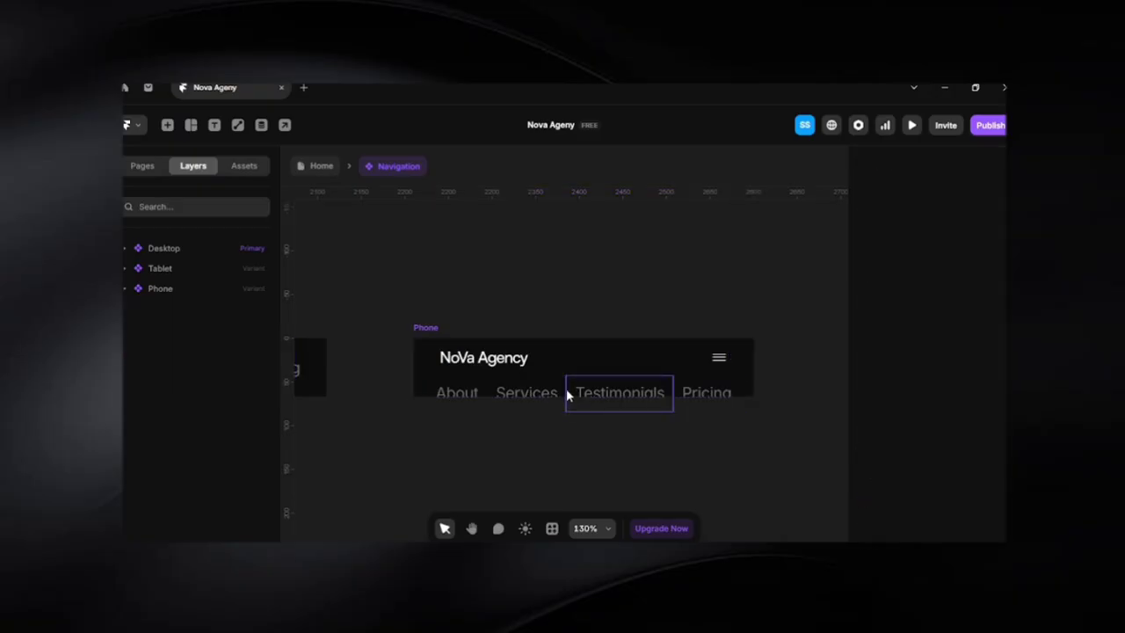
Set the Phone variant's menu items stack to vertical and the variant's height to Fit Content
click(566, 394)
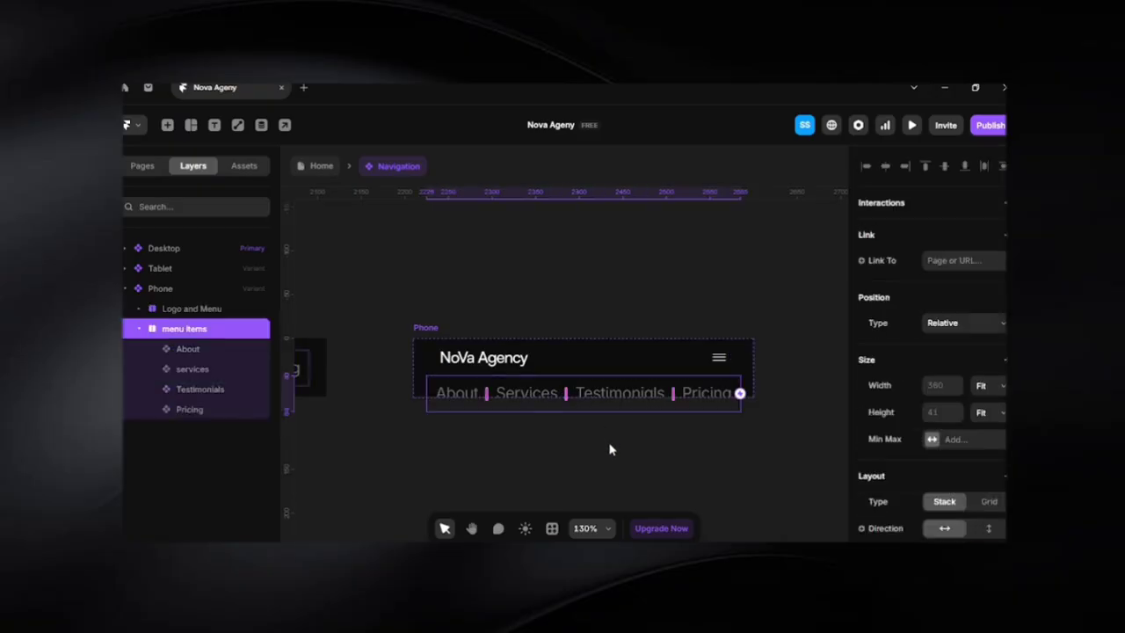
click(988, 527)
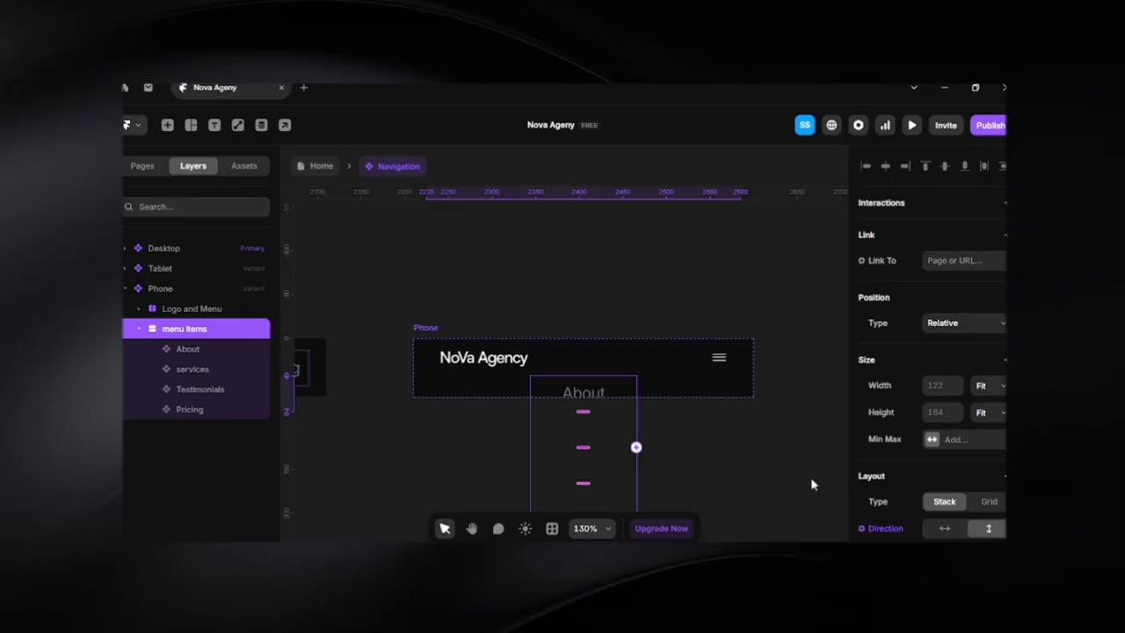
scroll(756, 486, down, 1)
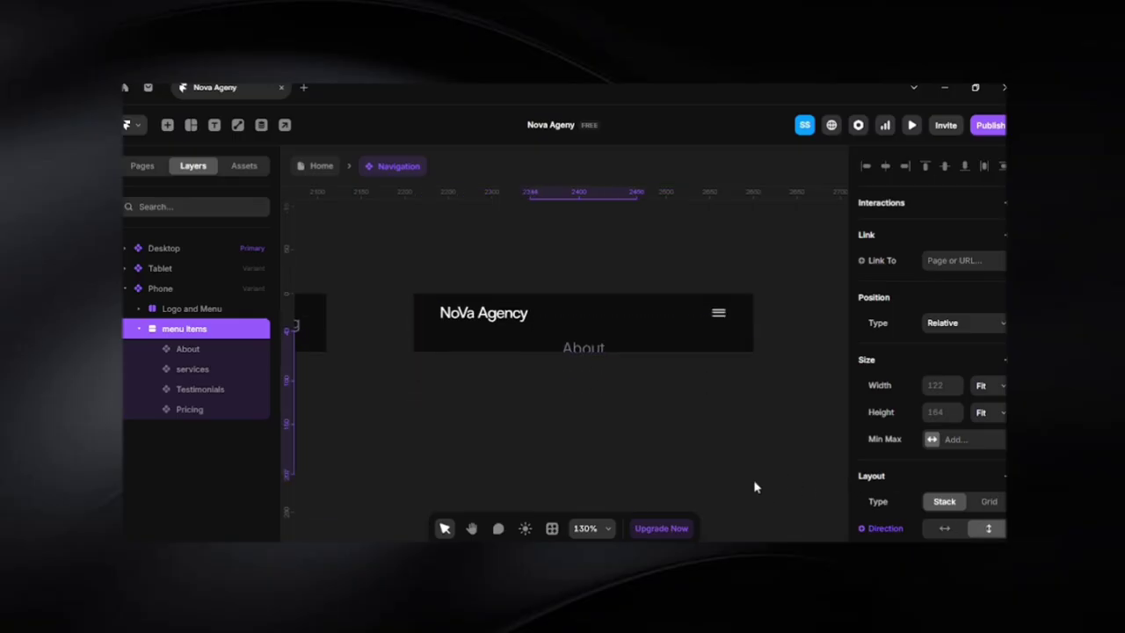
click(426, 284)
click(987, 244)
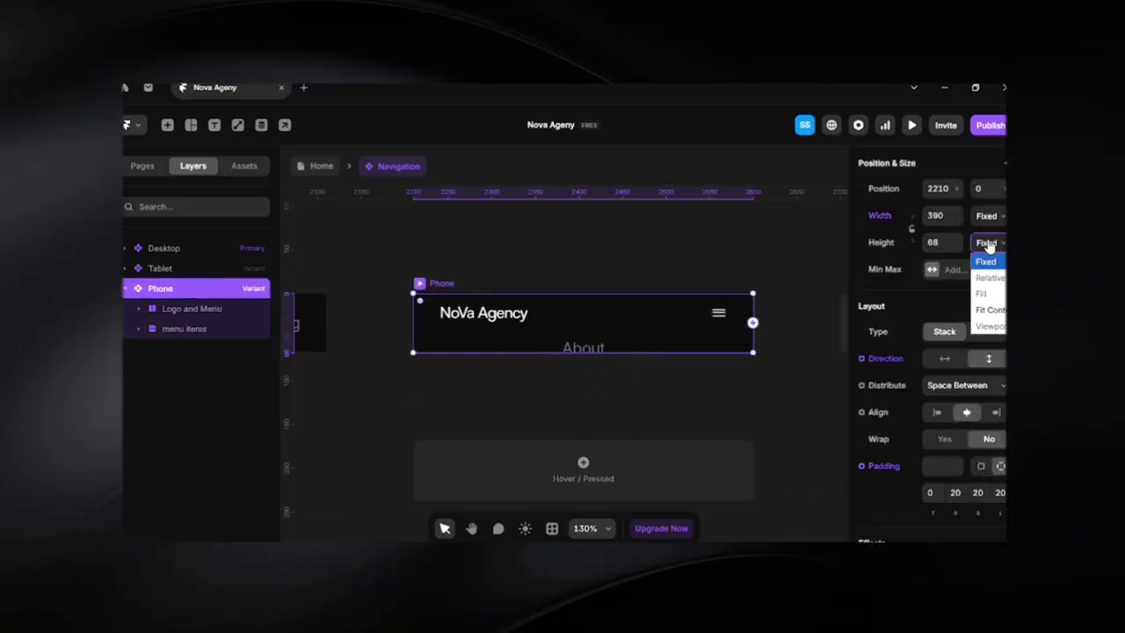
click(990, 309)
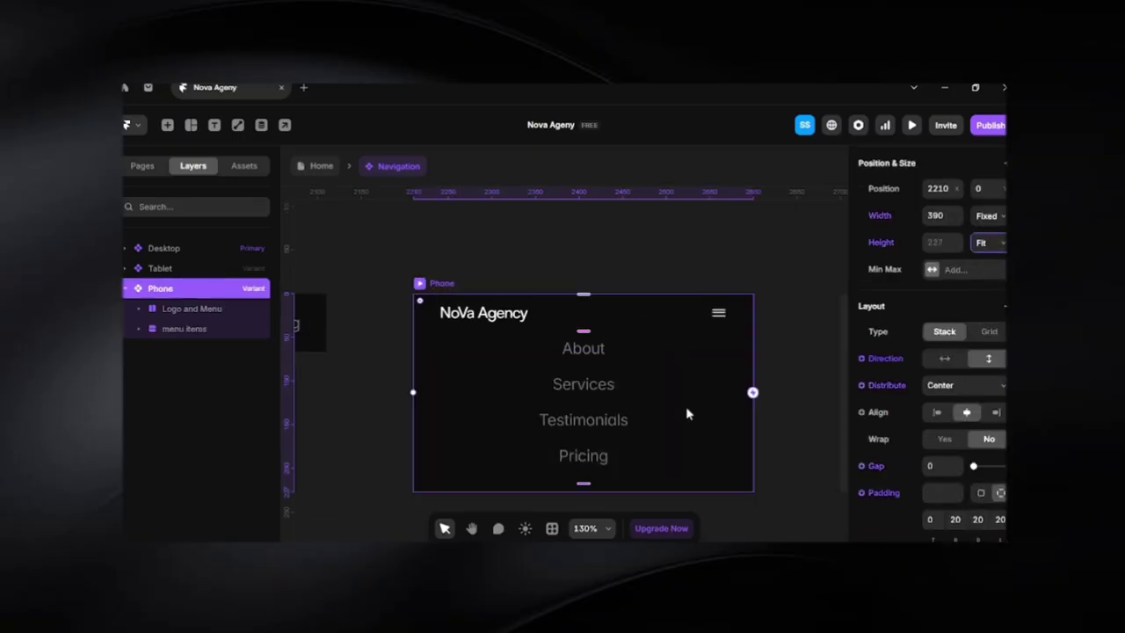
Set the menu items stack's width to Fill and align its links to the left
click(615, 367)
click(988, 385)
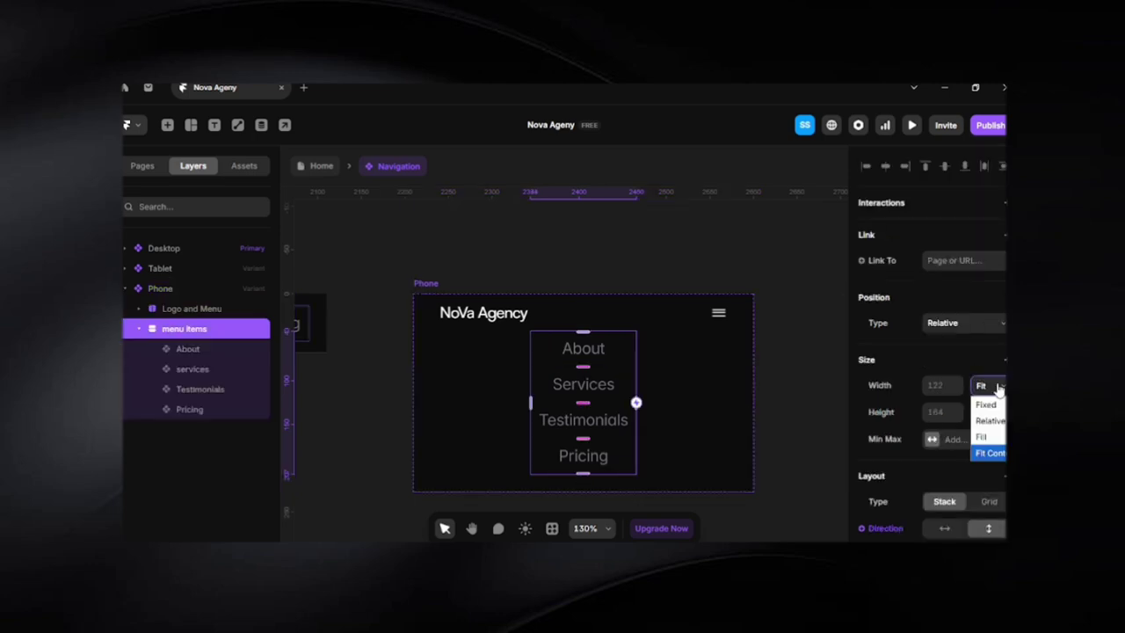
click(981, 437)
scroll(942, 510, down, 3)
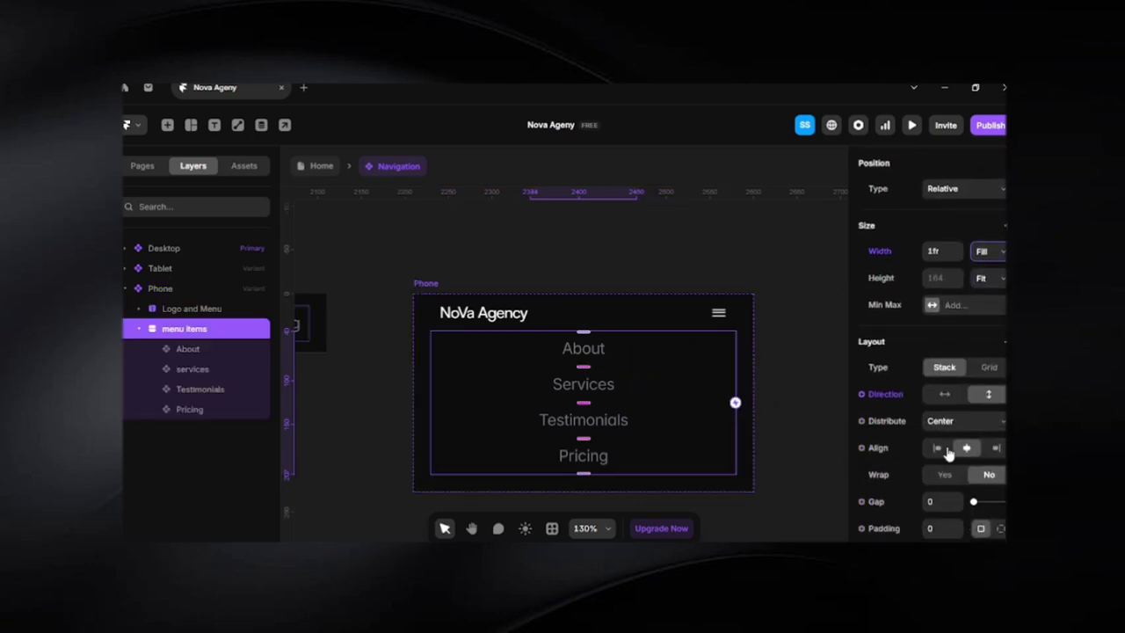
click(937, 447)
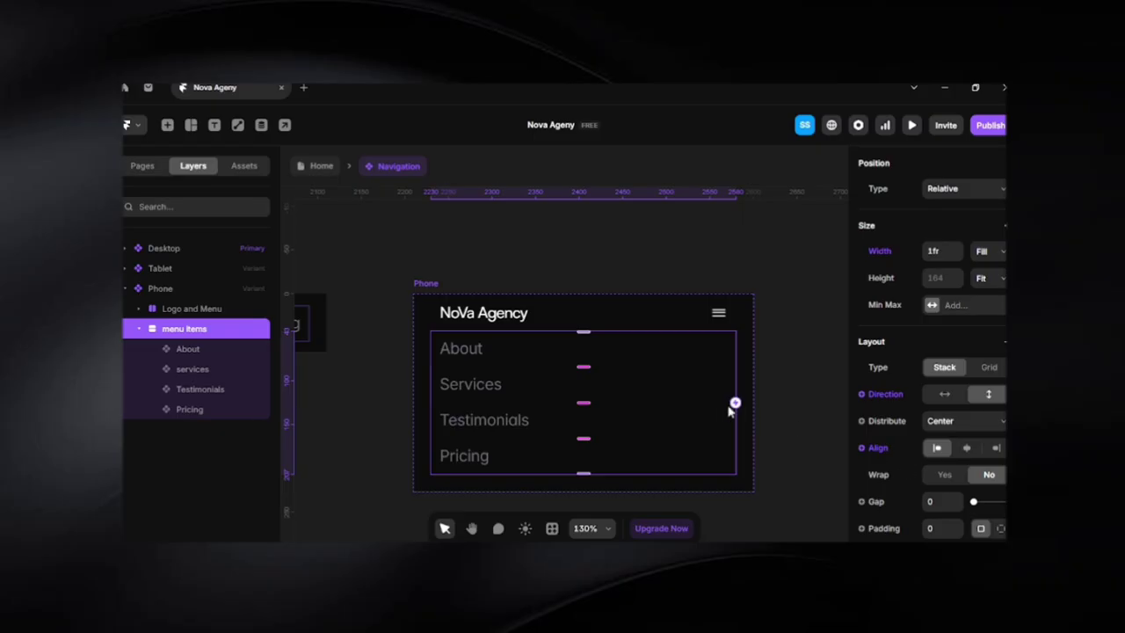
click(782, 397)
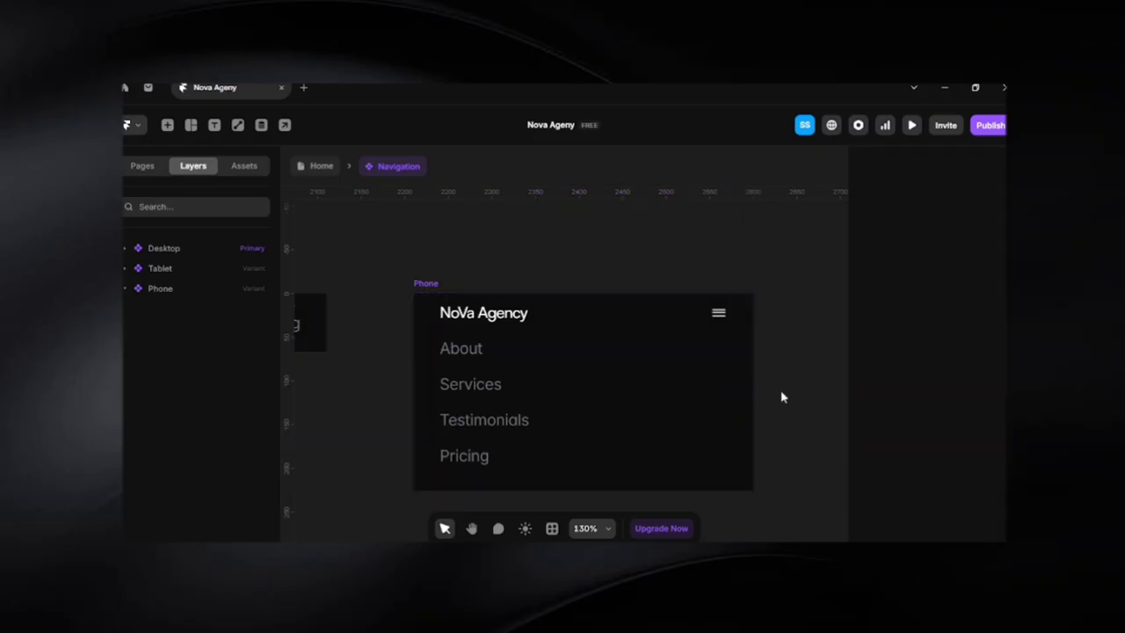
Add a new variant based on the Phone variant and rename it "open"
click(436, 284)
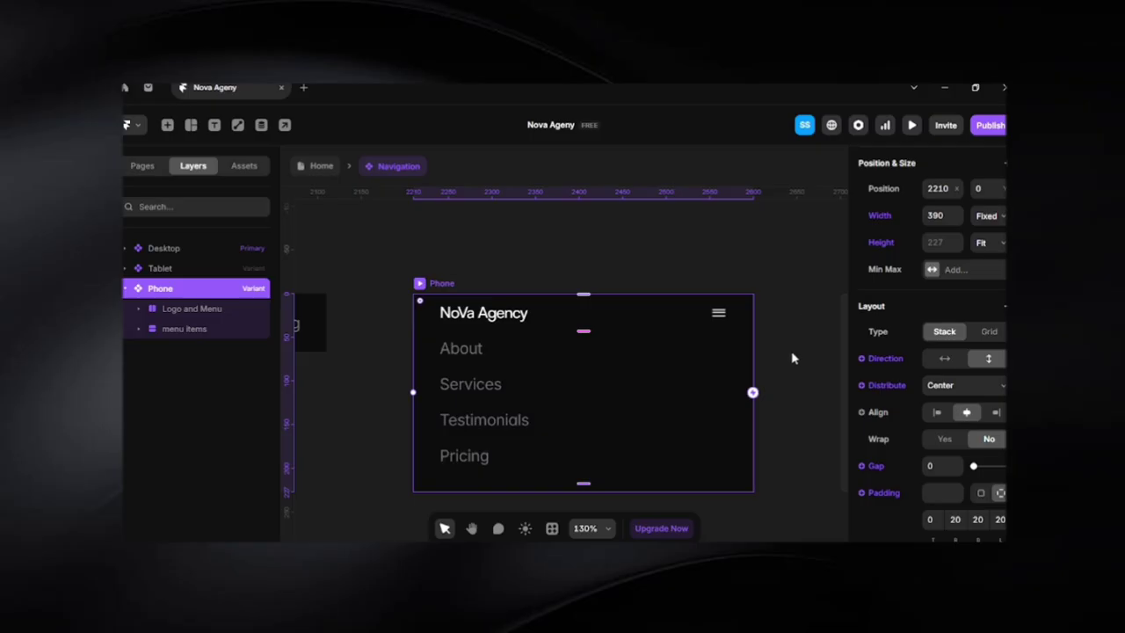
scroll(793, 359, down, 1)
drag(794, 352, 642, 369)
scroll(642, 369, down, 1)
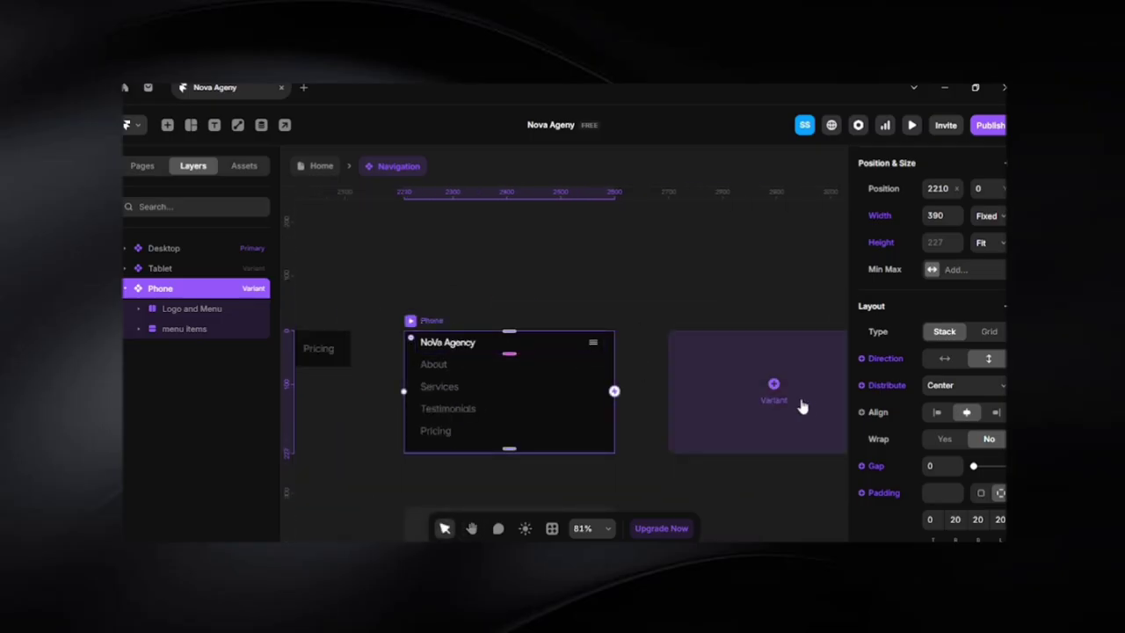
click(773, 389)
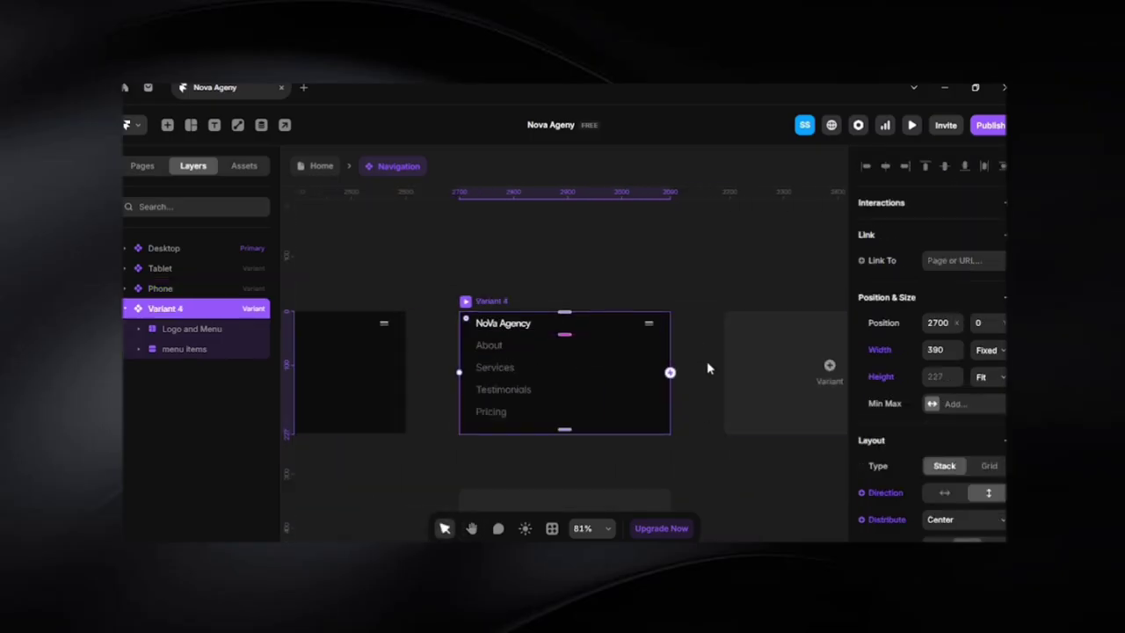
double_click(509, 300)
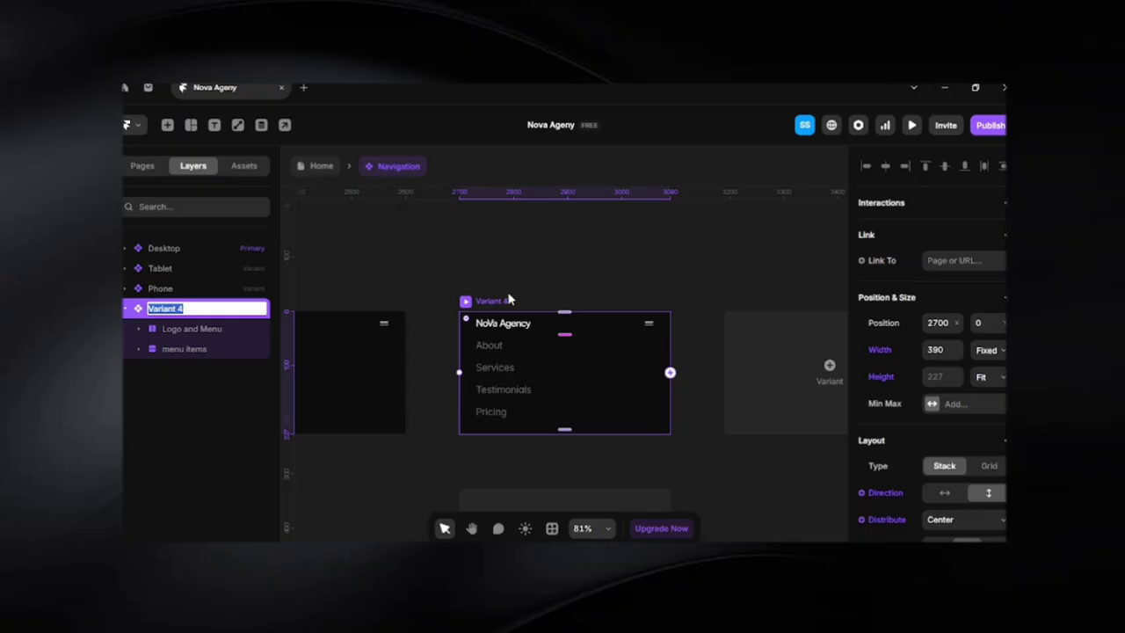
text(open)
key(Return)
click(421, 276)
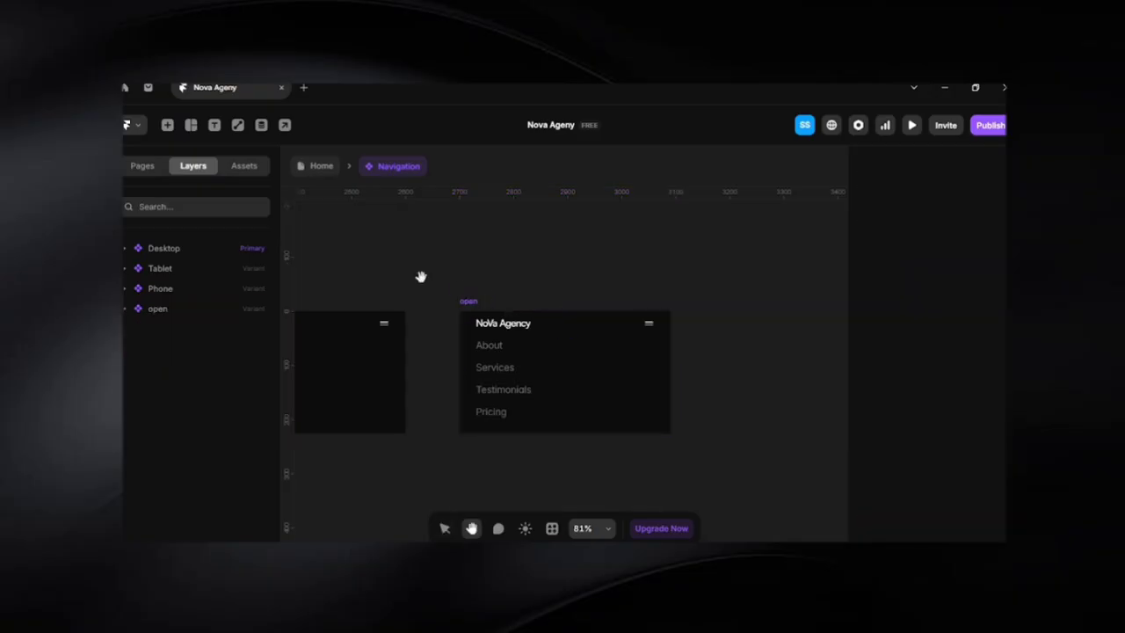
Switch the Phone variant's height sizing to Fixed
scroll(535, 287, left, 5)
click(427, 301)
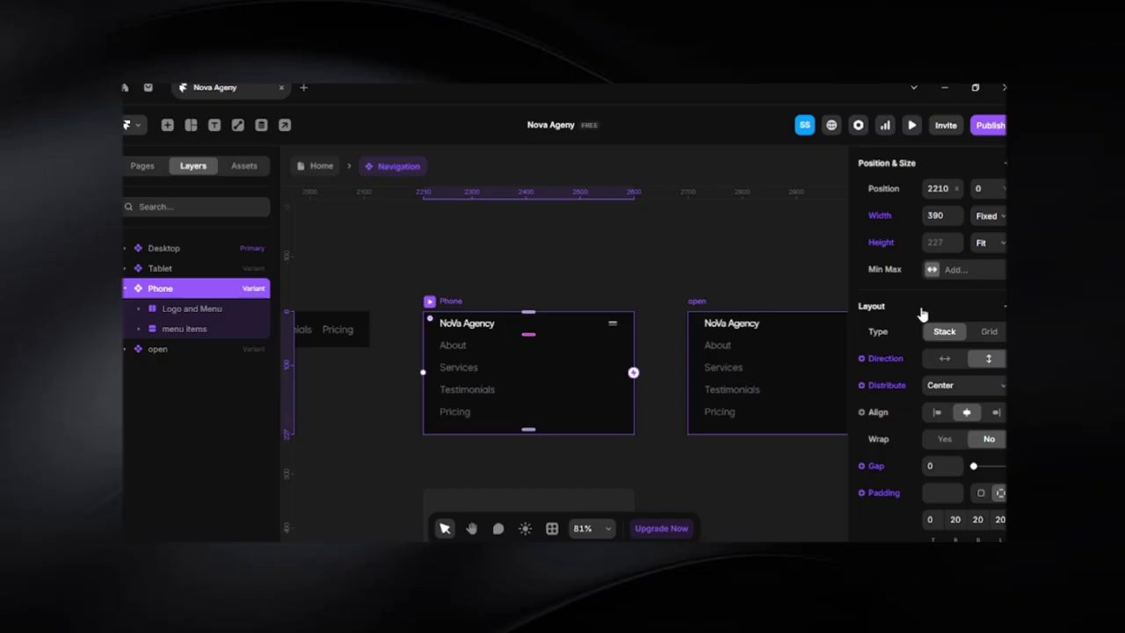
click(991, 241)
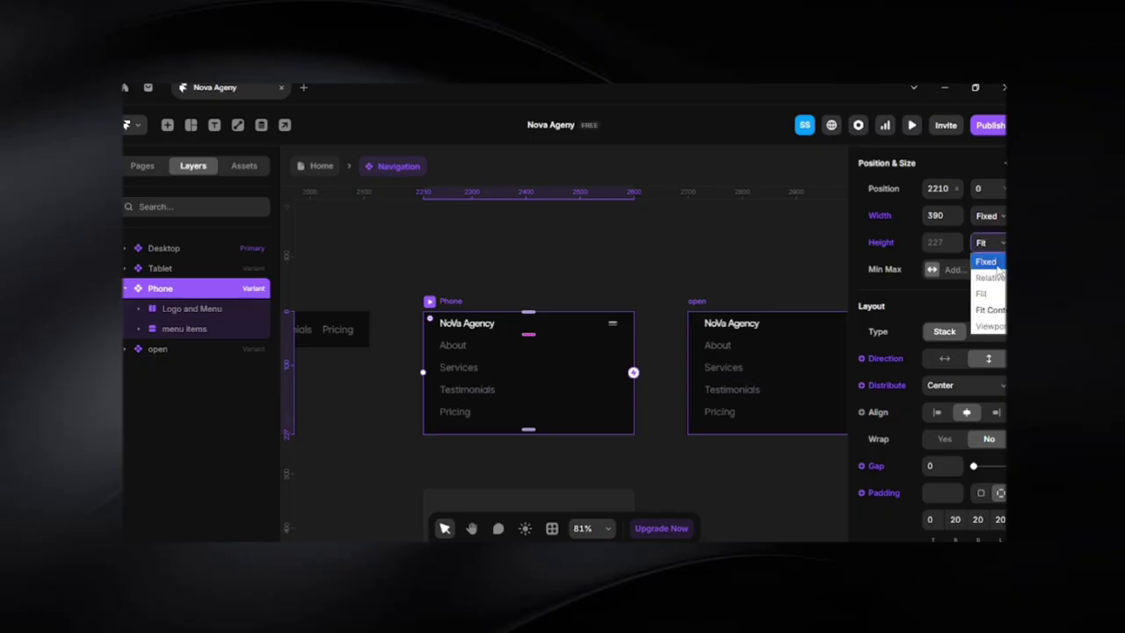
click(993, 263)
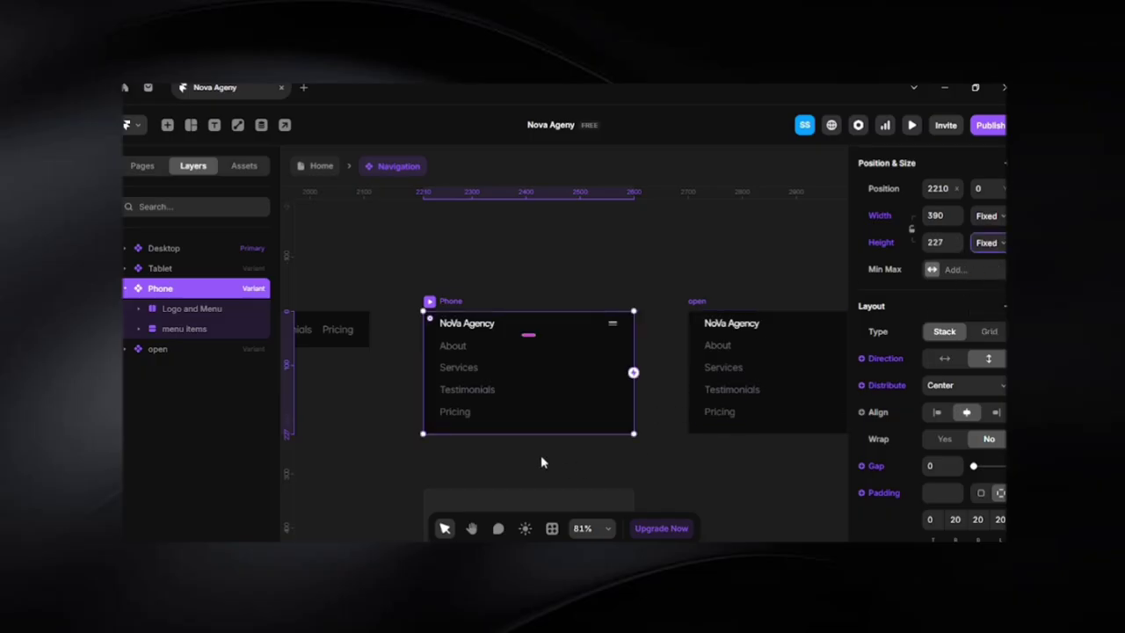
drag(529, 432, 530, 346)
key(ctrl+z)
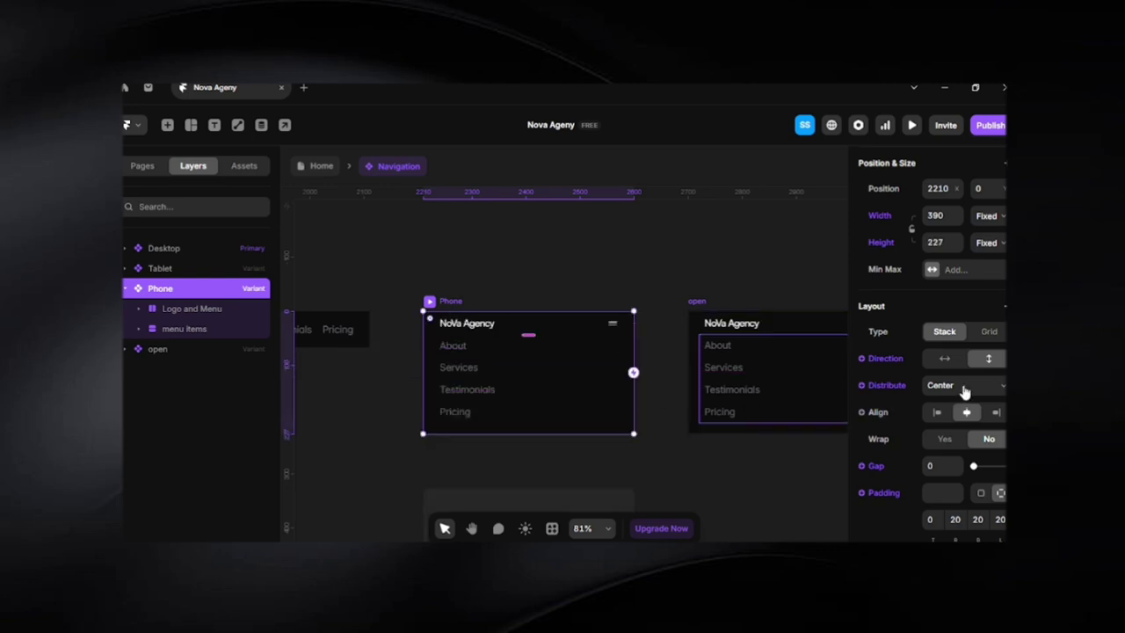
Set the Phone variant's distribution to Start and shorten its height to about 49, leaving only the logo and menu icon row
click(964, 389)
click(939, 402)
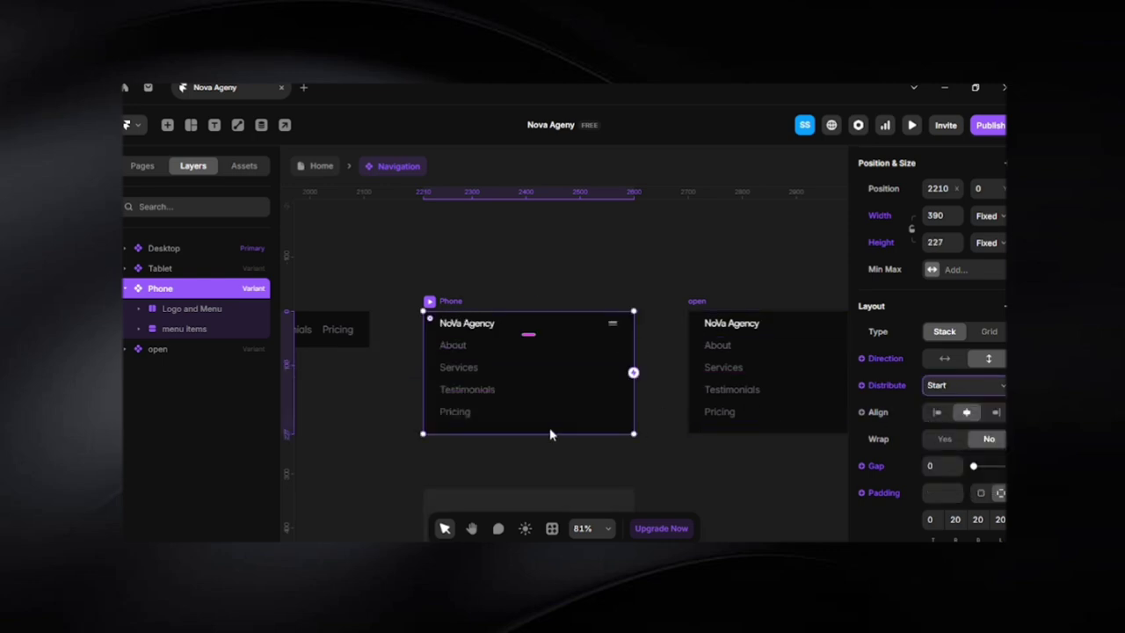
drag(546, 431, 548, 335)
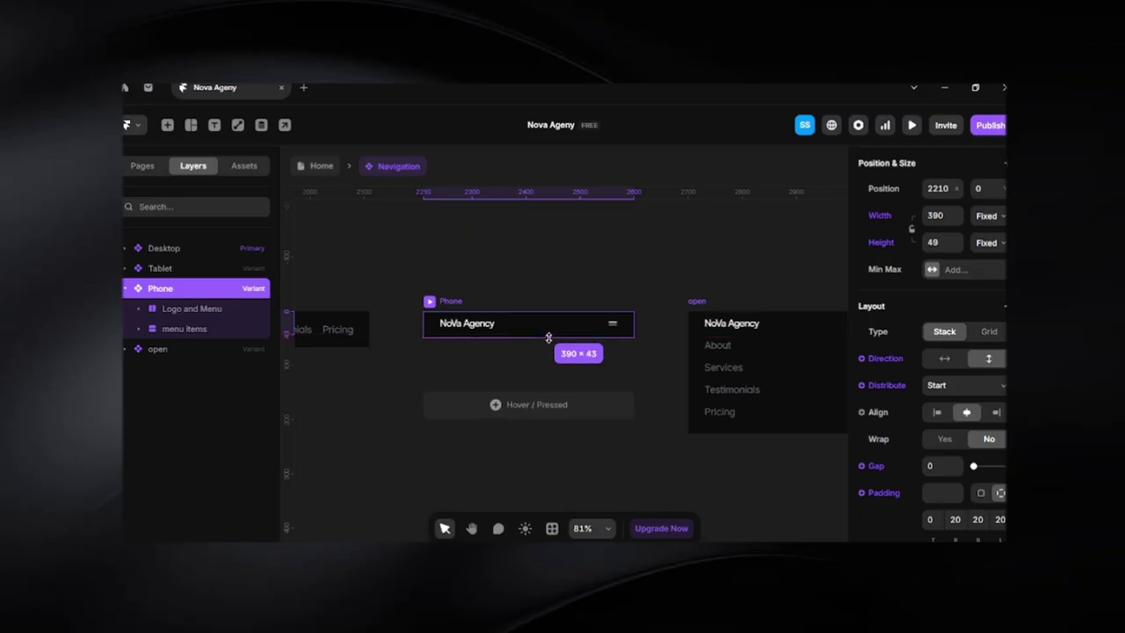
click(652, 363)
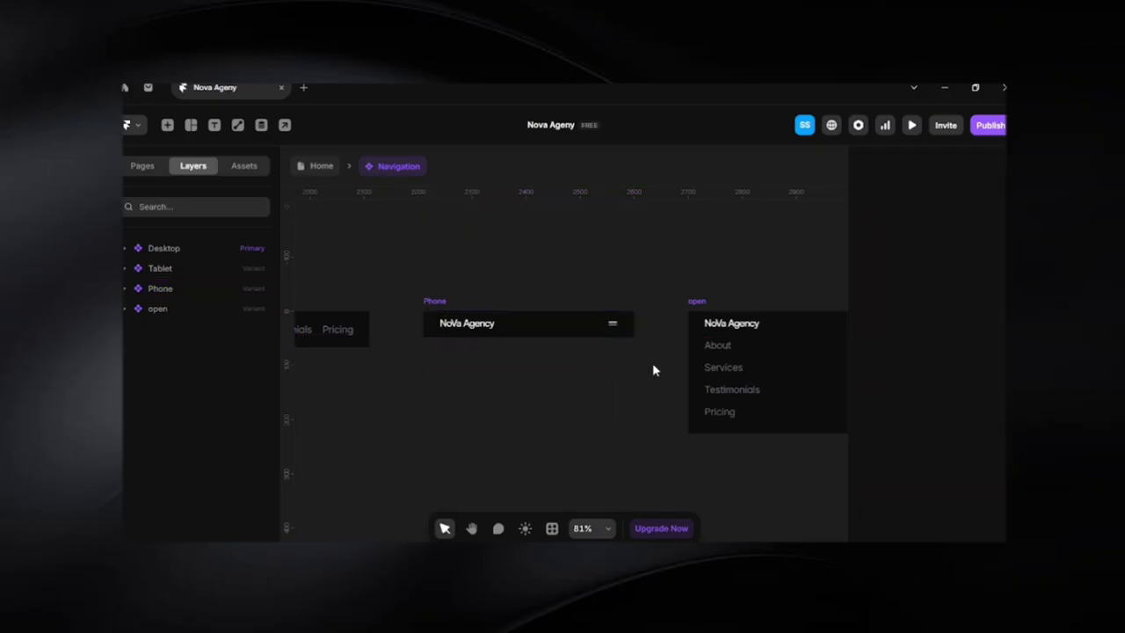
Switch the Menu icon in the open variant to Variant 2
click(615, 324)
scroll(627, 355, up, 8)
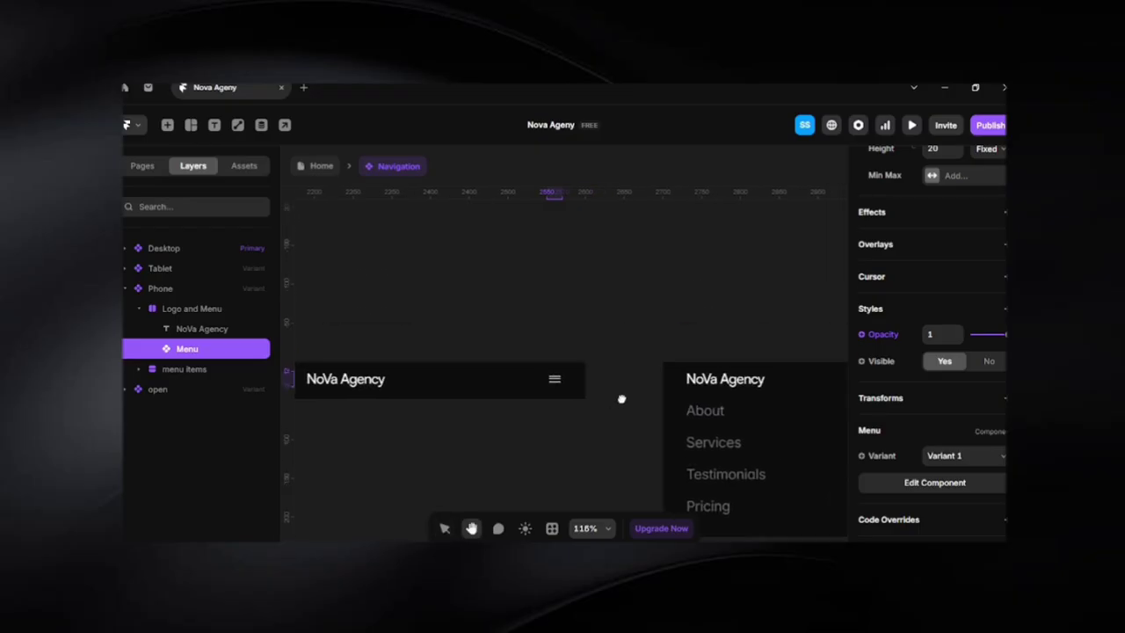
drag(512, 403, 416, 390)
drag(786, 387, 575, 396)
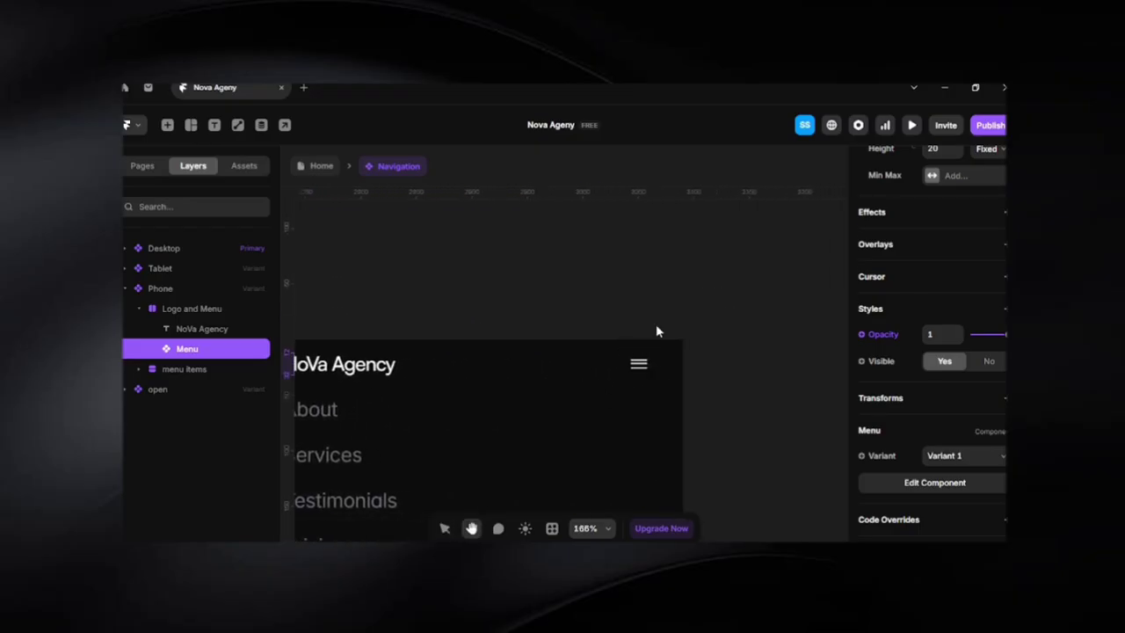
click(656, 325)
double_click(645, 370)
scroll(954, 466, down, 5)
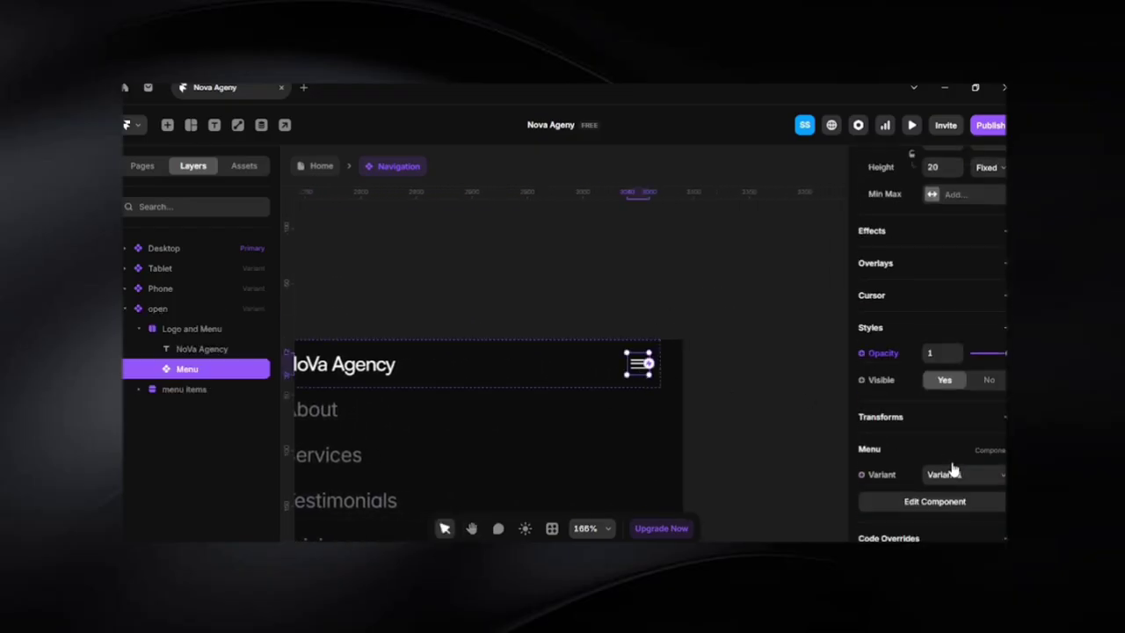
click(960, 438)
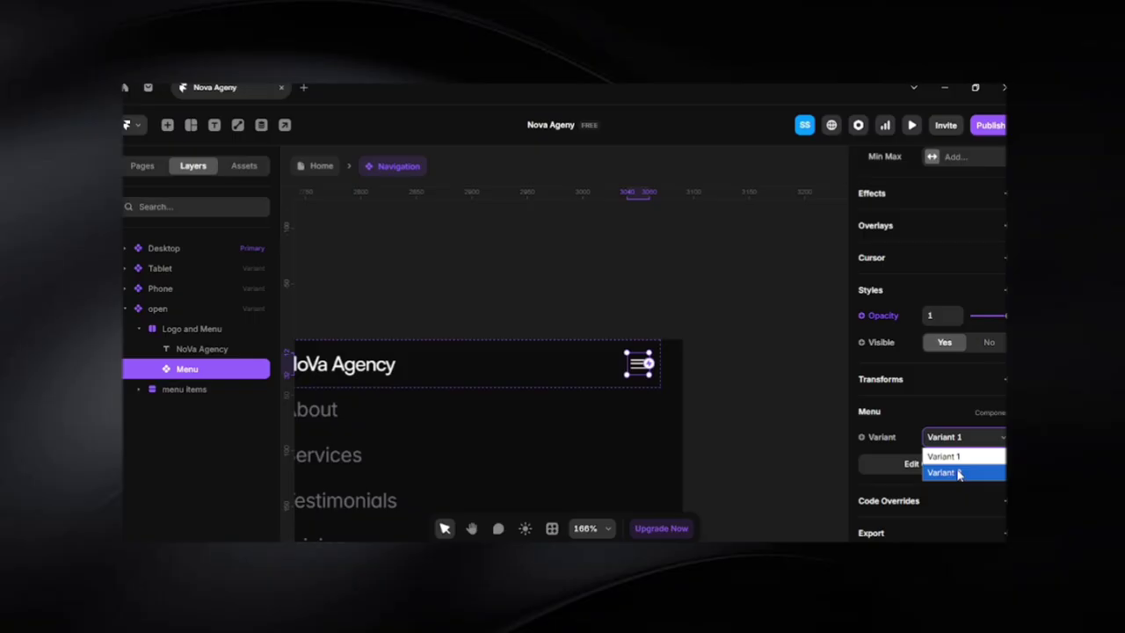
click(957, 474)
click(713, 371)
scroll(694, 369, down, 3)
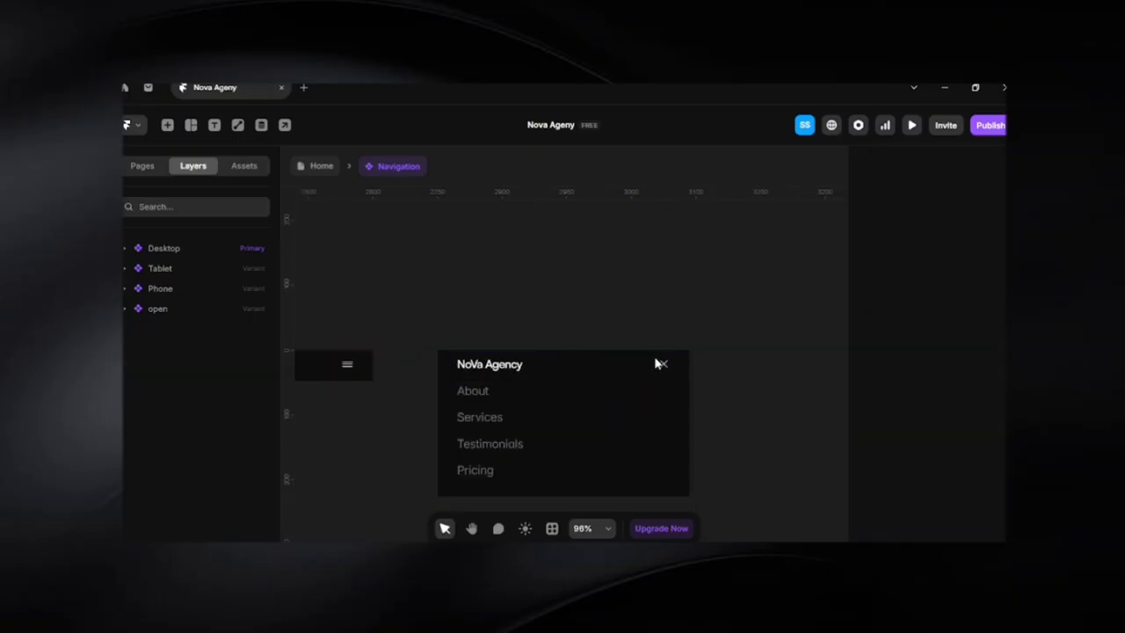
Connect the Phone variant's Menu icon to the open variant with a Click interaction
scroll(659, 352, left, 4)
click(498, 363)
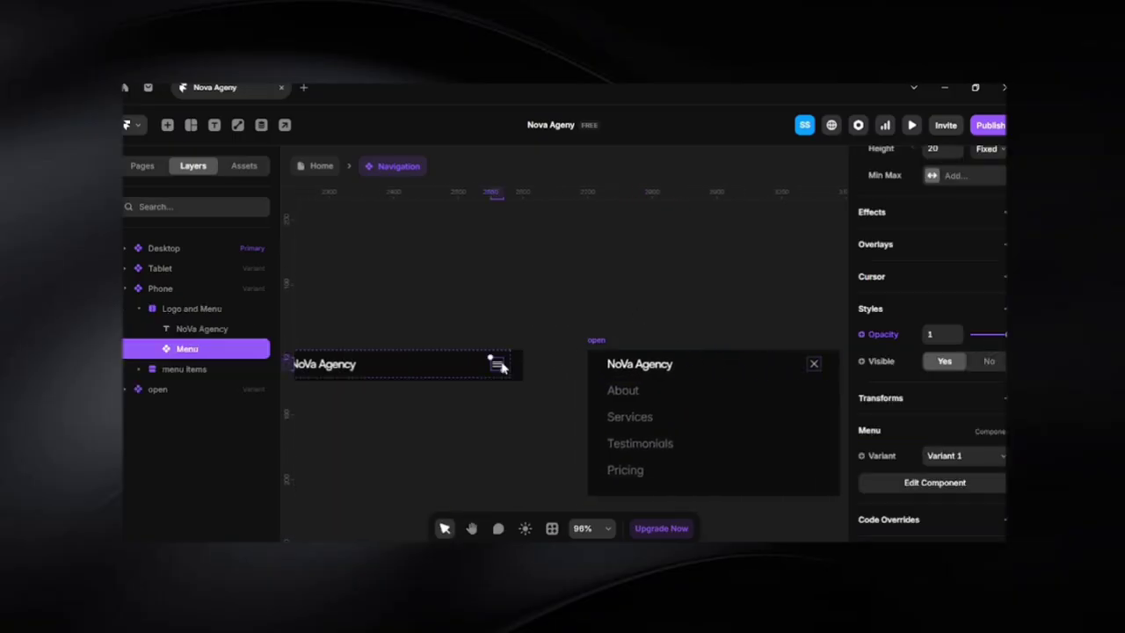
mouse_move(490, 359)
mouse_down()
mouse_move(702, 396)
mouse_move(492, 326)
mouse_move(496, 365)
mouse_up()
drag(498, 368, 655, 402)
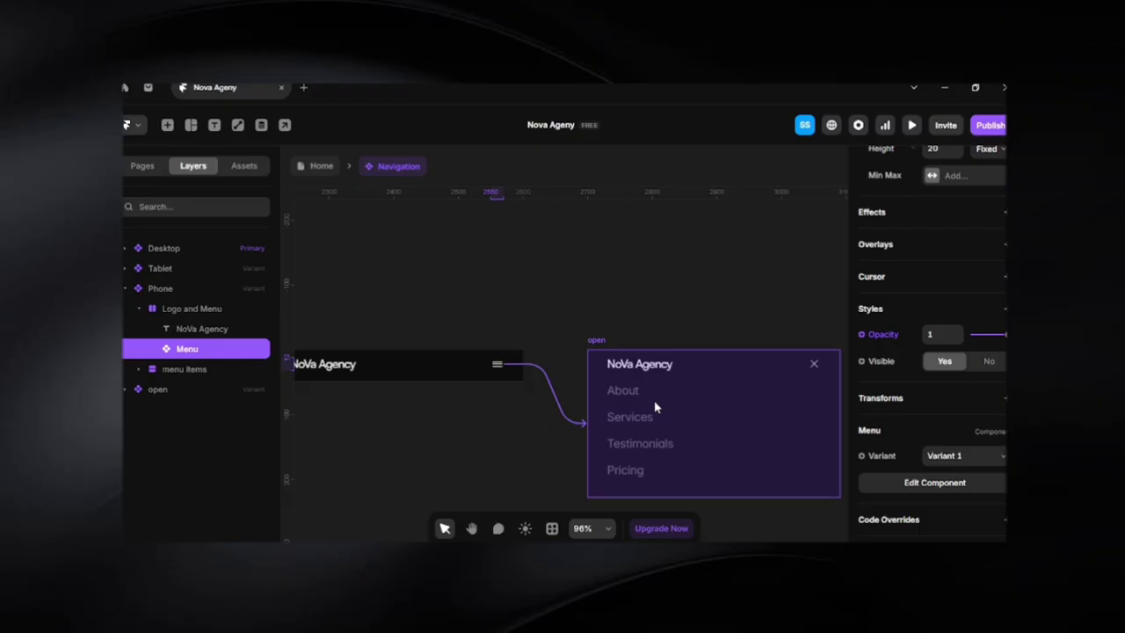
drag(654, 402, 656, 402)
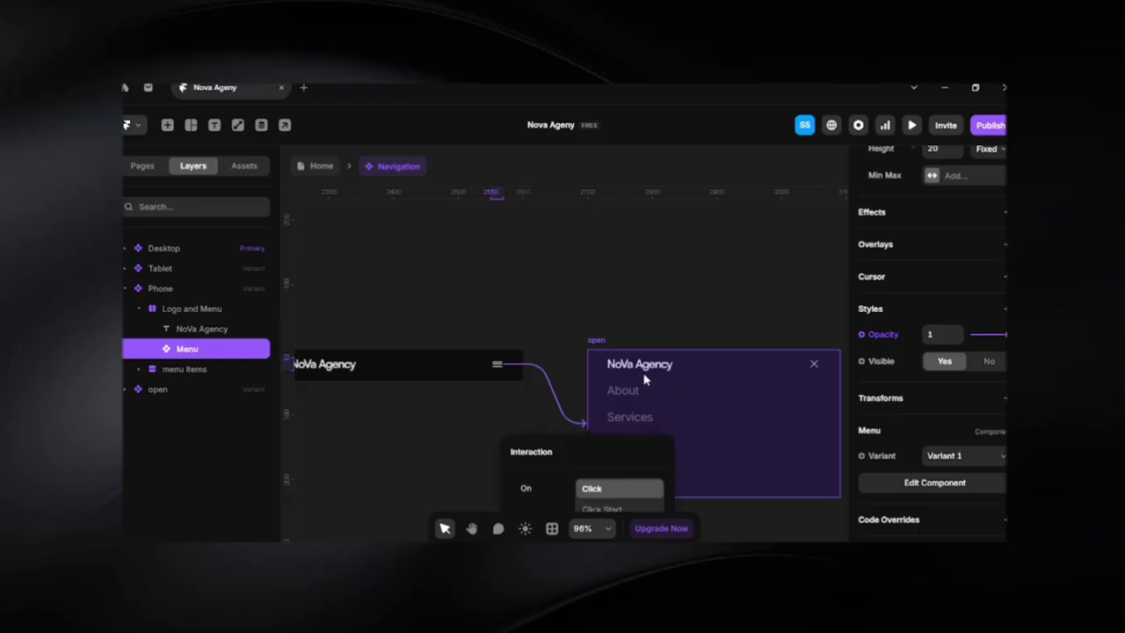
scroll(650, 378, down, 2)
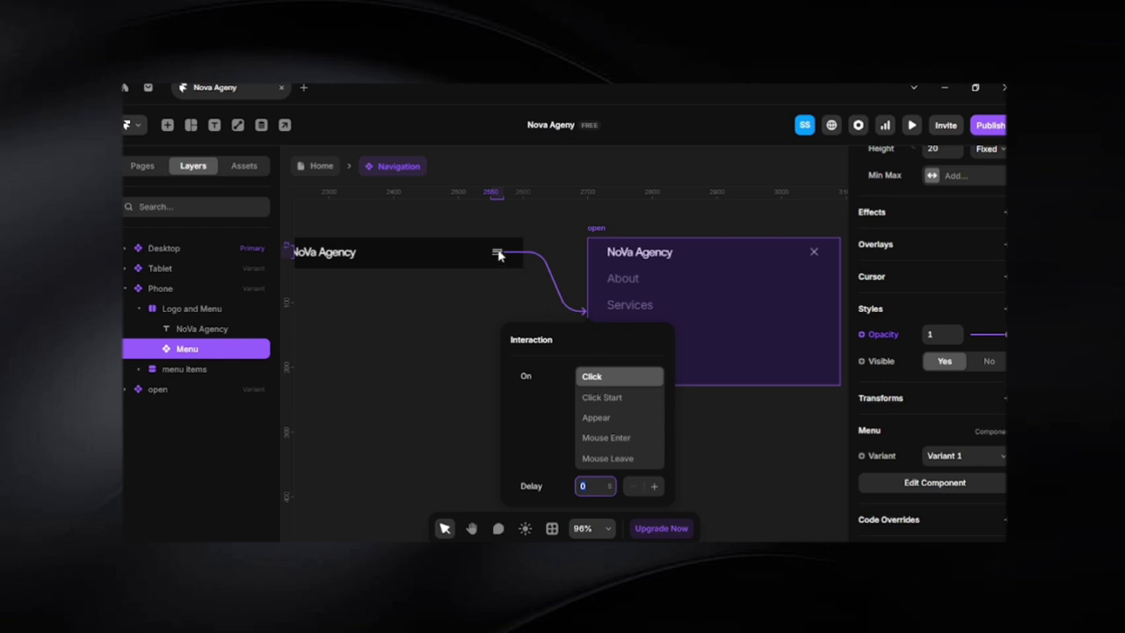
Try the Click Start, Appear, Mouse Enter and Mouse Leave triggers on the Menu icon's interaction and return it to Click
click(607, 402)
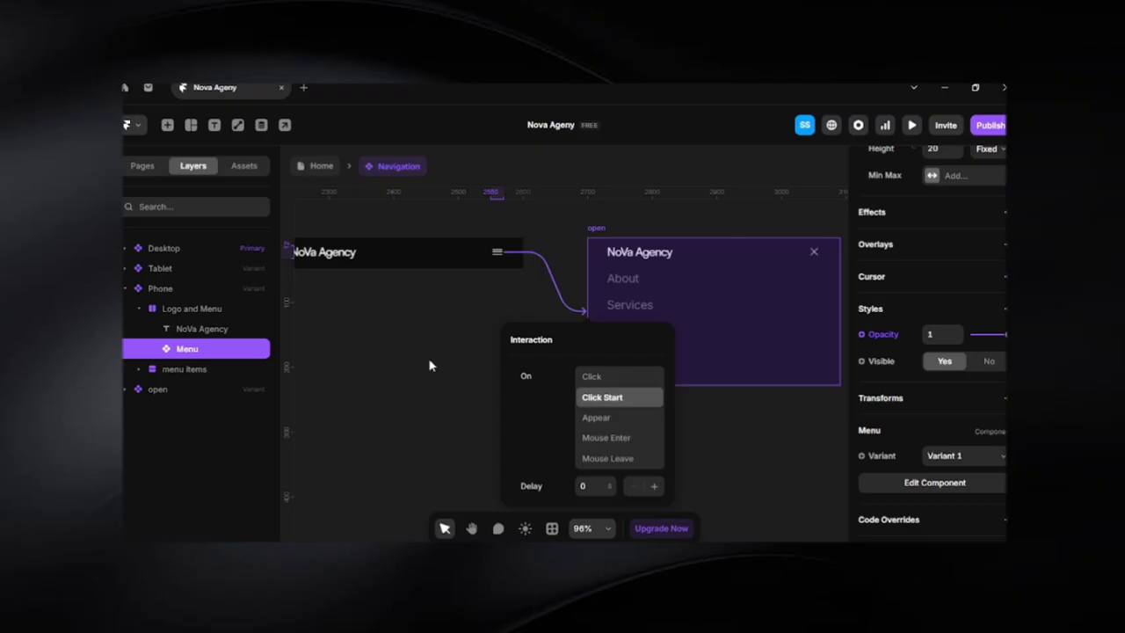
click(594, 421)
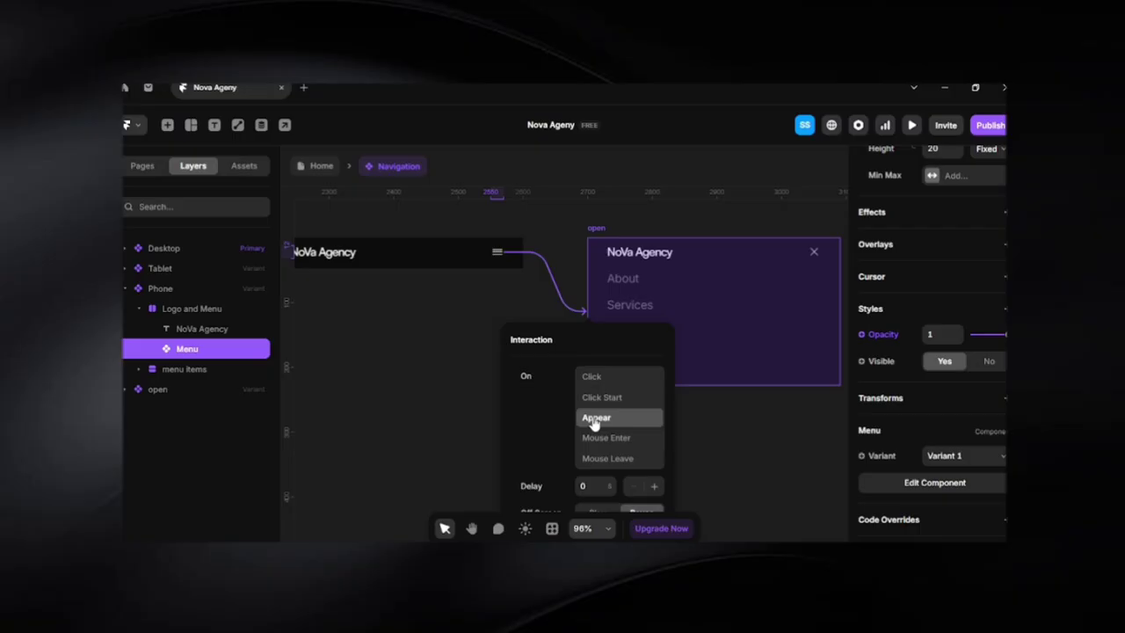
click(615, 439)
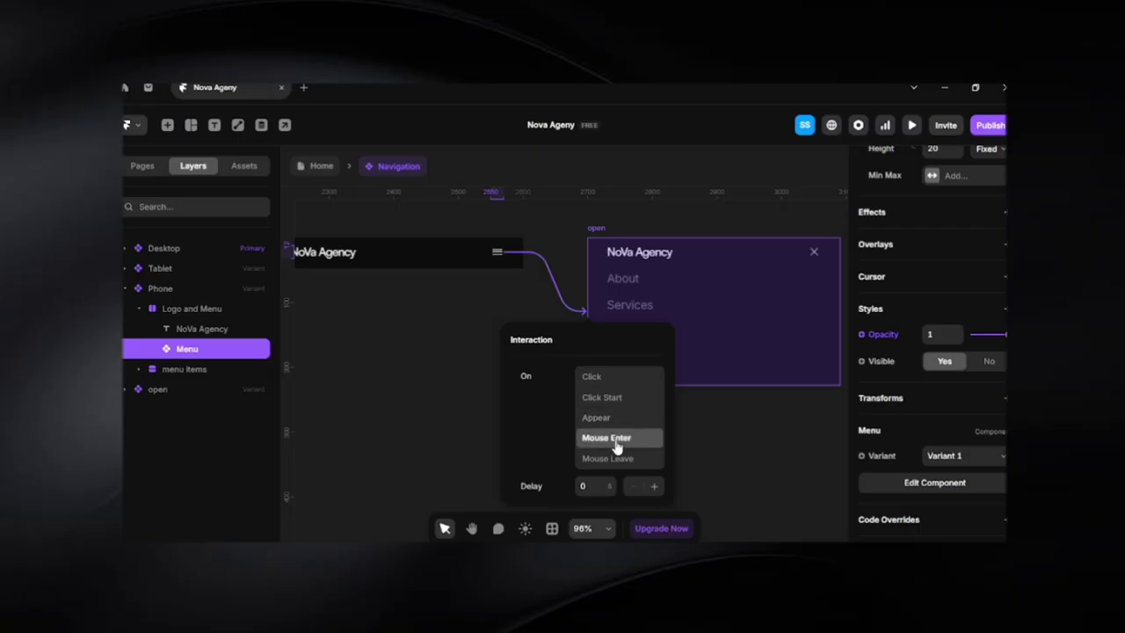
click(613, 458)
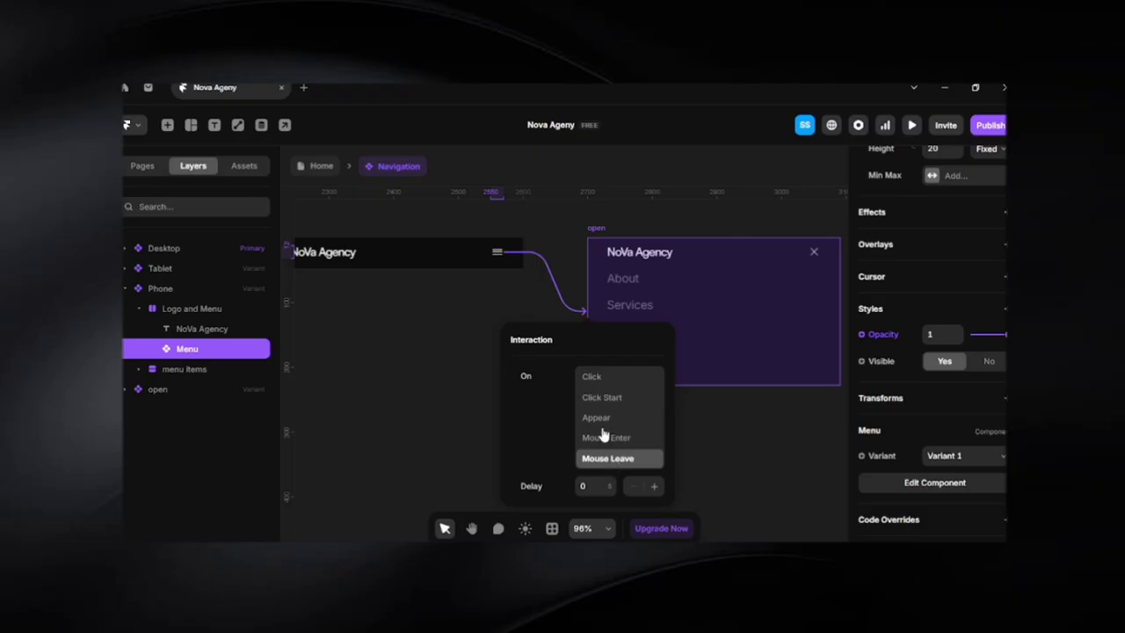
click(592, 380)
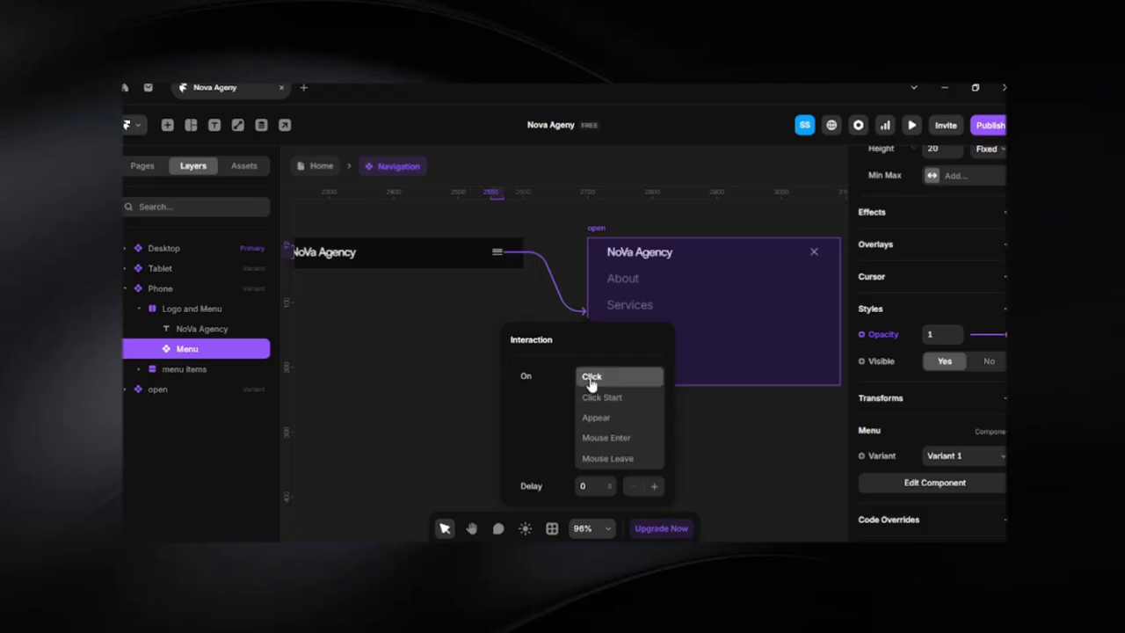
click(736, 455)
Connect the close icon in the open variant back to the Phone variant
click(814, 254)
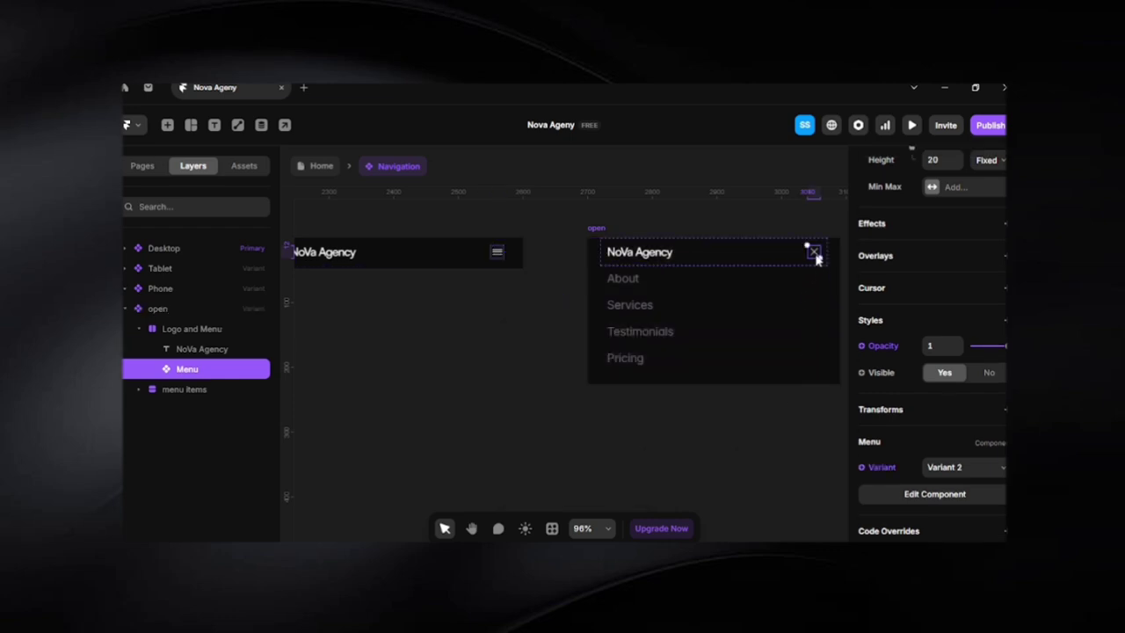
drag(816, 256, 461, 248)
click(528, 400)
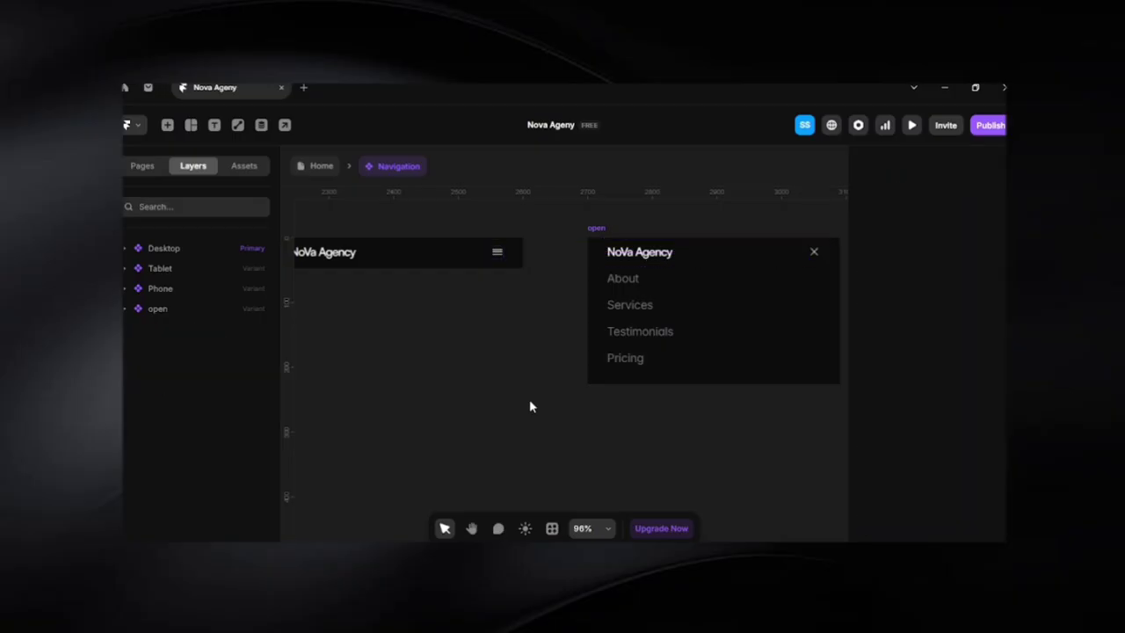
Preview the Phone variant, test opening and closing its menu with the icon, and return to the component canvas
scroll(529, 401, down, 3)
drag(486, 380, 567, 390)
click(460, 294)
key(ctrl+p)
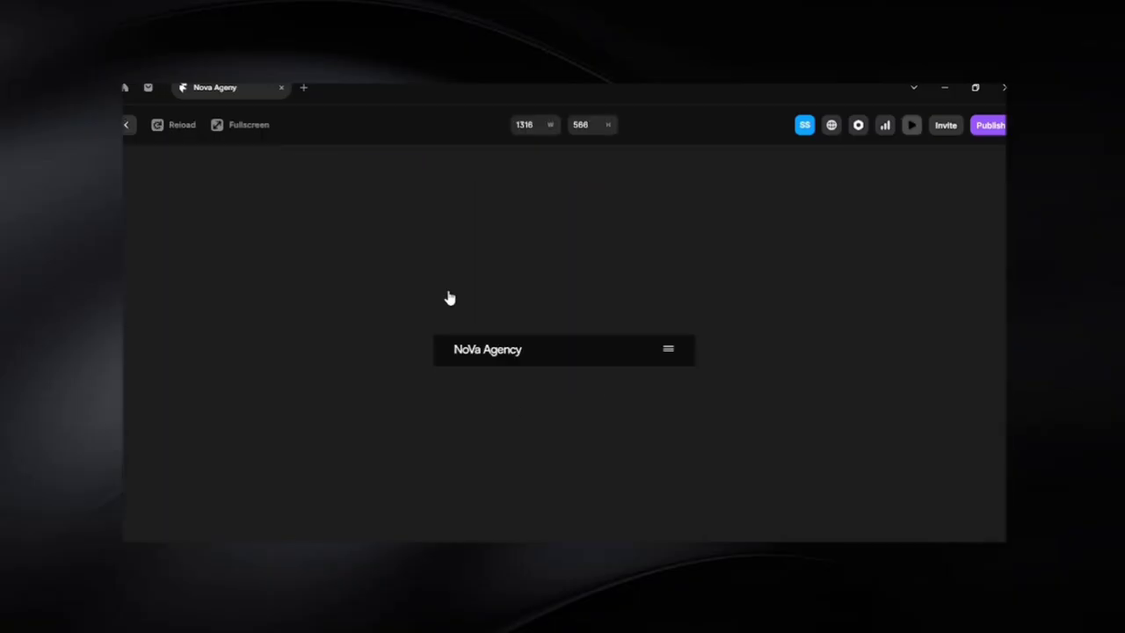
click(669, 354)
click(670, 356)
click(669, 354)
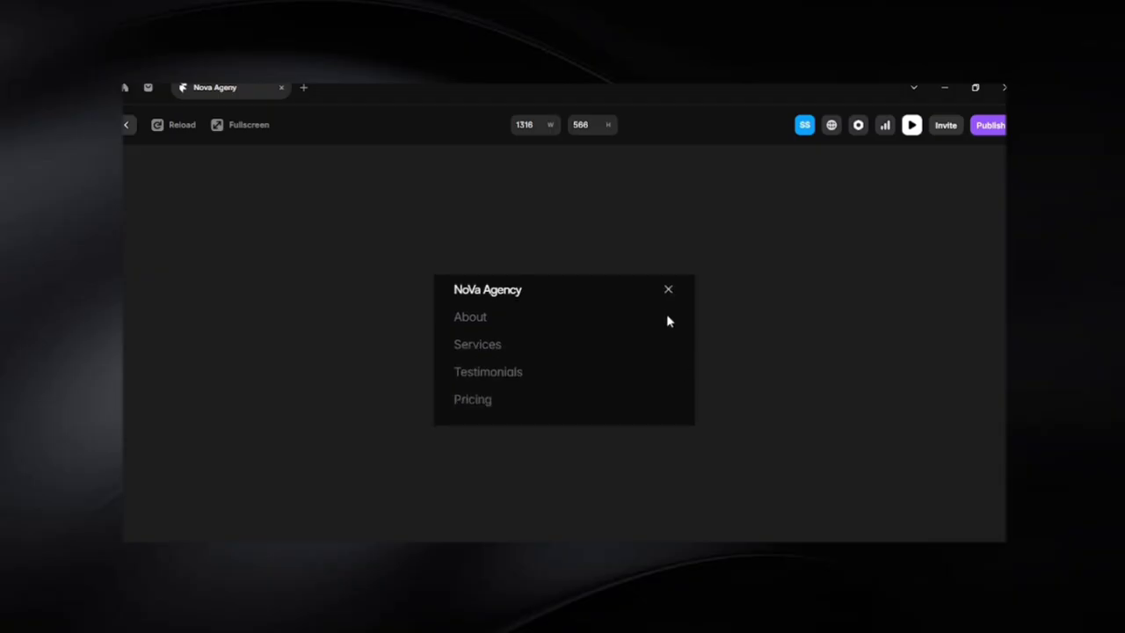
click(669, 293)
click(666, 355)
click(669, 292)
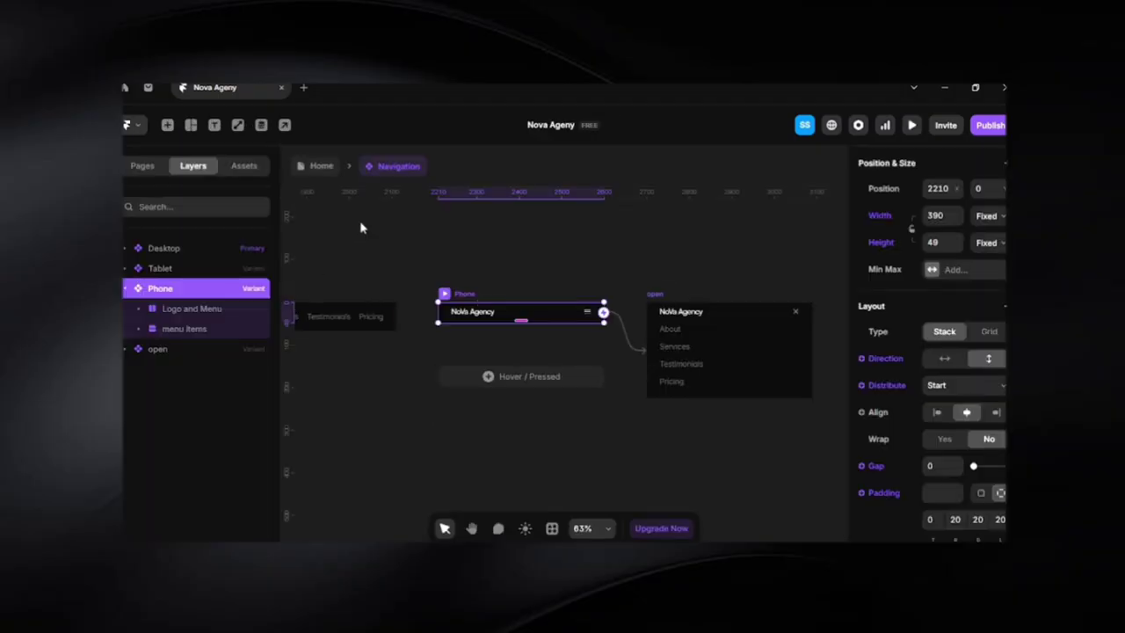
Return to the Home page and shorten the Phone breakpoint's Navigation to fit just its logo and menu icon row
click(360, 223)
click(318, 173)
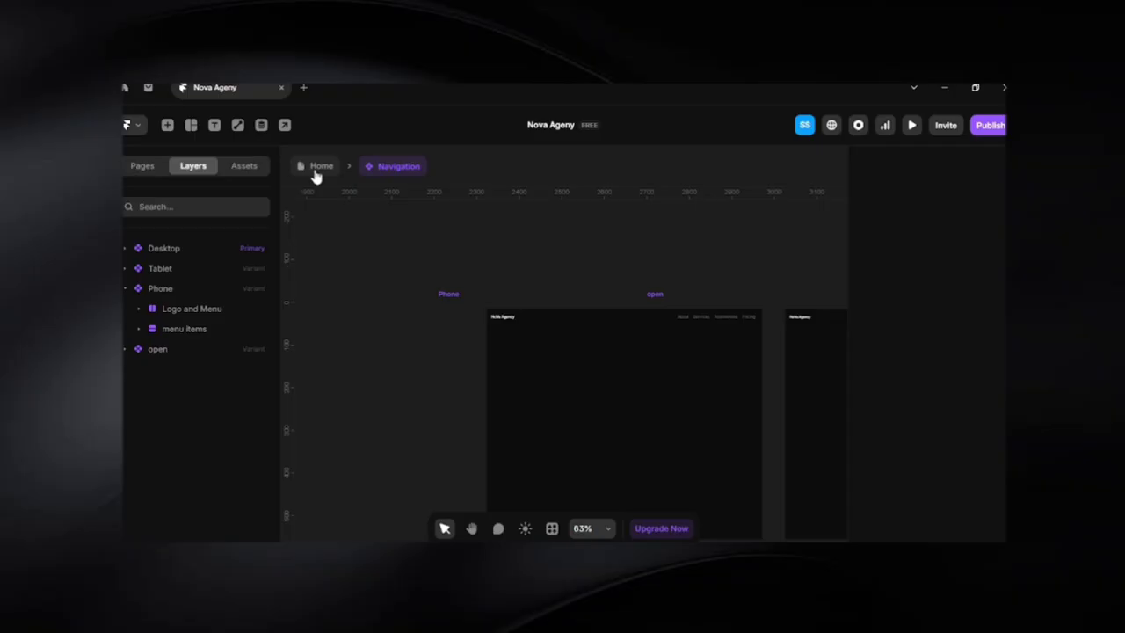
click(385, 389)
drag(716, 365, 449, 392)
drag(701, 391, 612, 392)
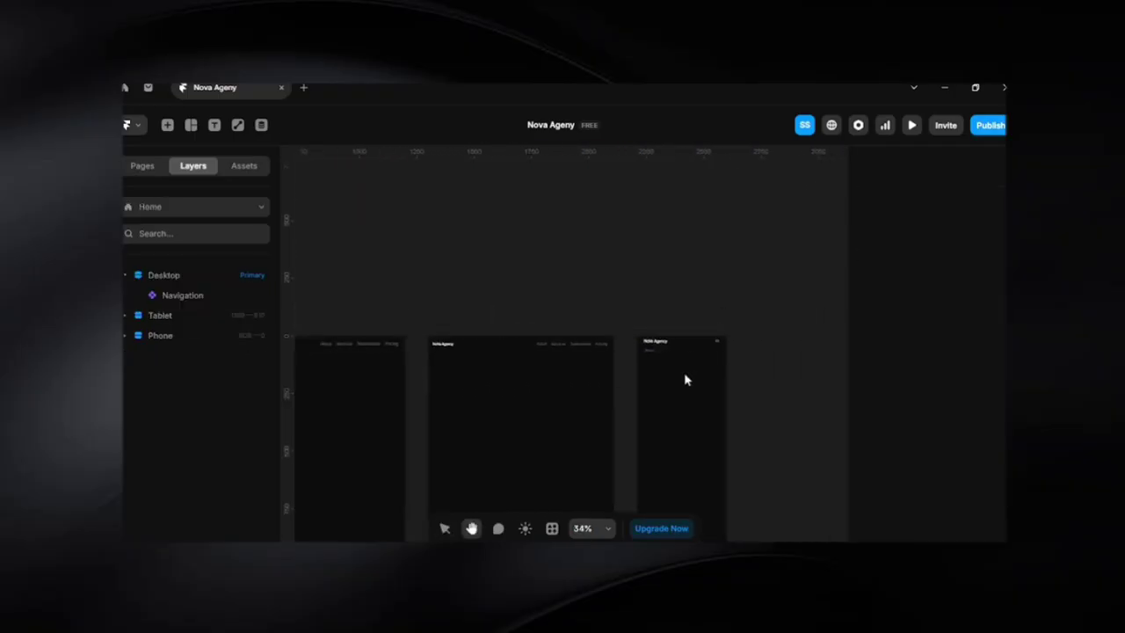
click(687, 349)
scroll(703, 349, up, 5)
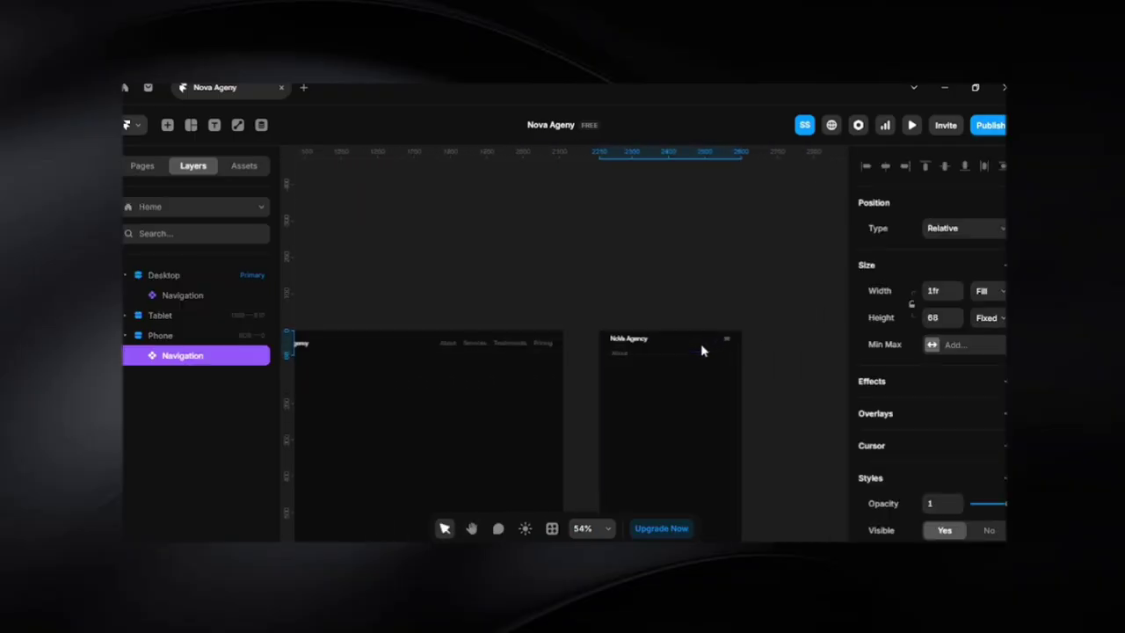
drag(658, 360, 658, 348)
click(792, 361)
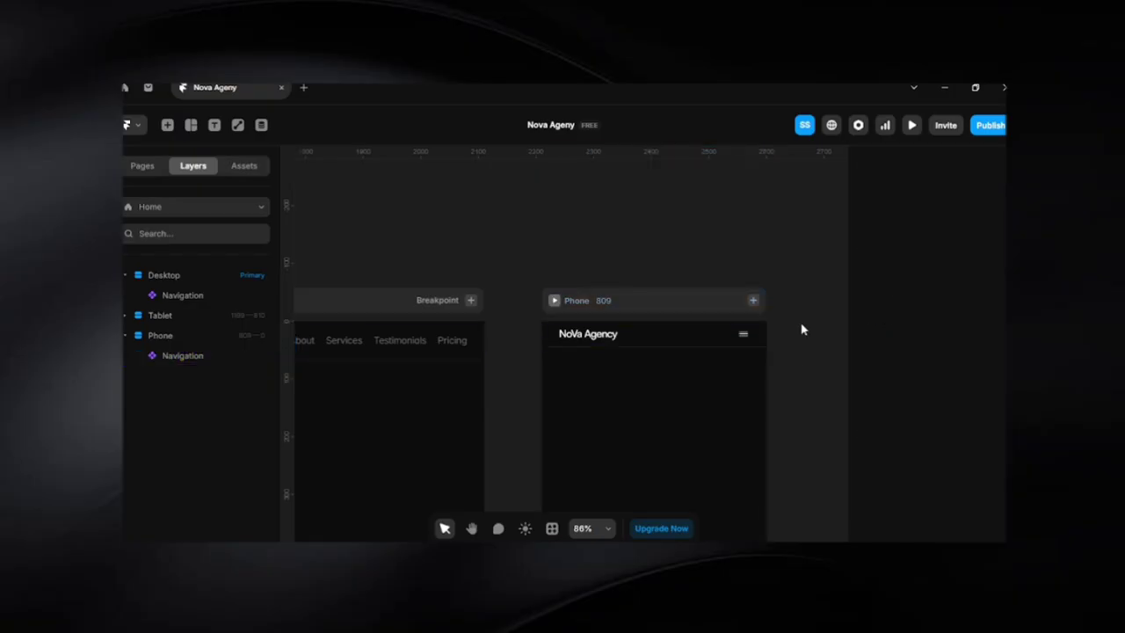
Review the Navigation across the Home page's Phone, Tablet and Desktop breakpoints
scroll(505, 350, down, 3)
key(space)
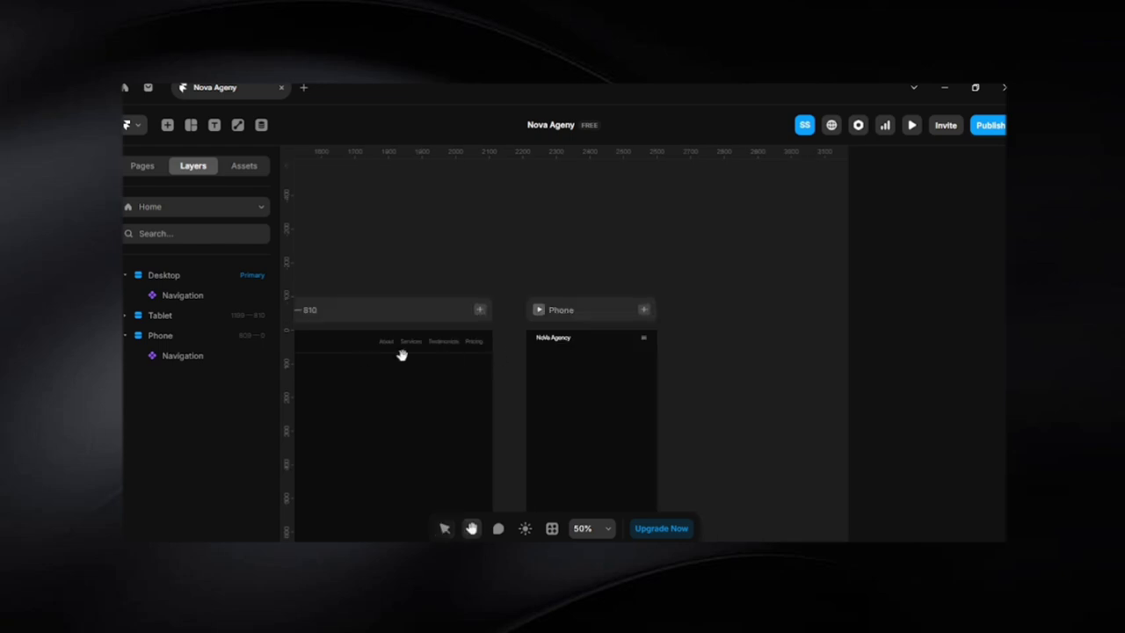
drag(362, 357, 734, 362)
drag(485, 366, 749, 319)
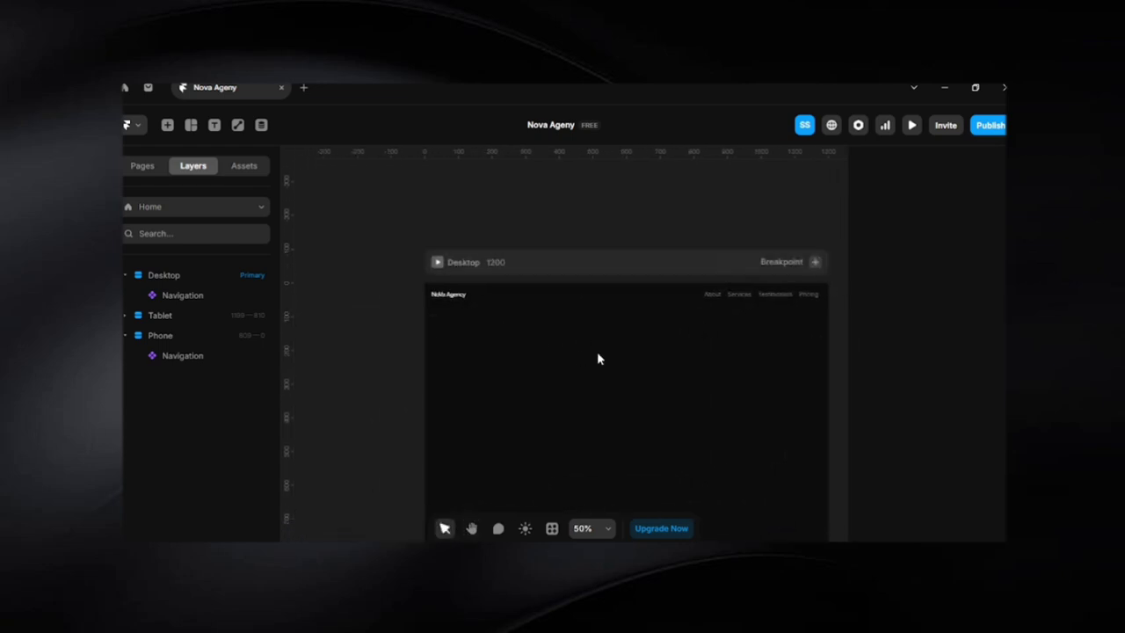
key(space)
drag(598, 359, 504, 304)
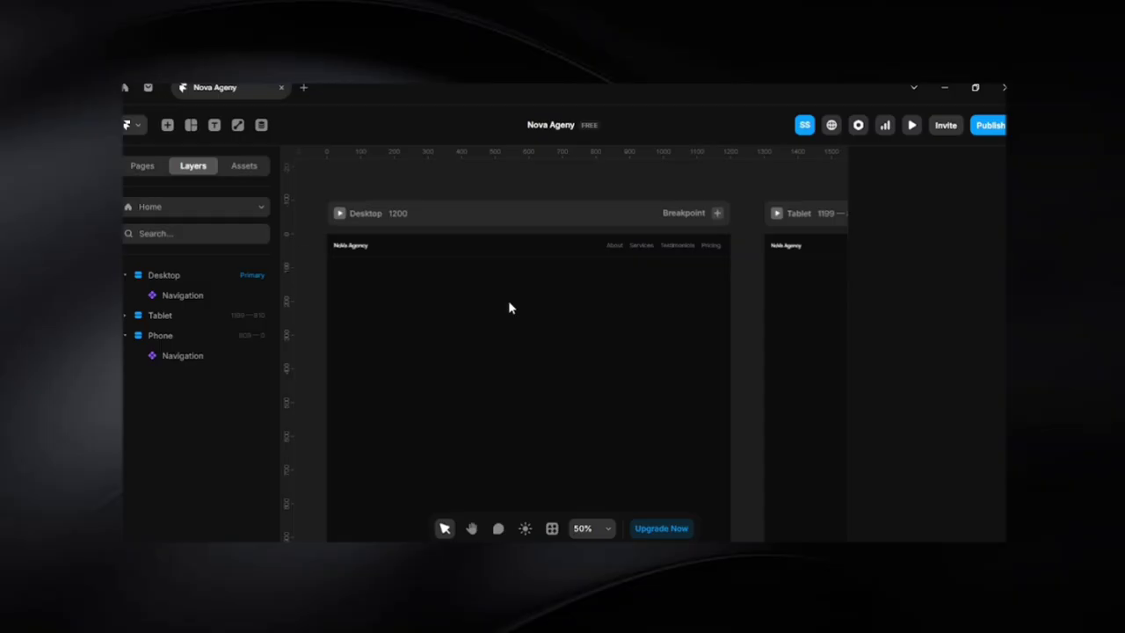
scroll(509, 307, up, 2)
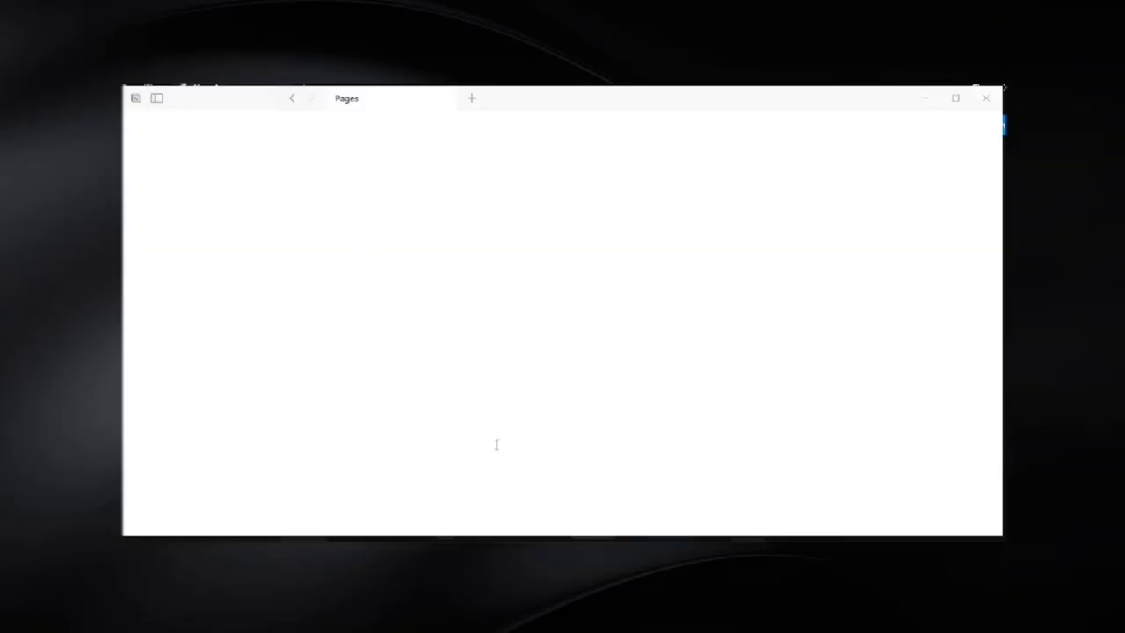
Switch to Notion, open the NOVA Agency project's copy page and copy the hero headline "Design That Moves Brands Forward."
click(411, 127)
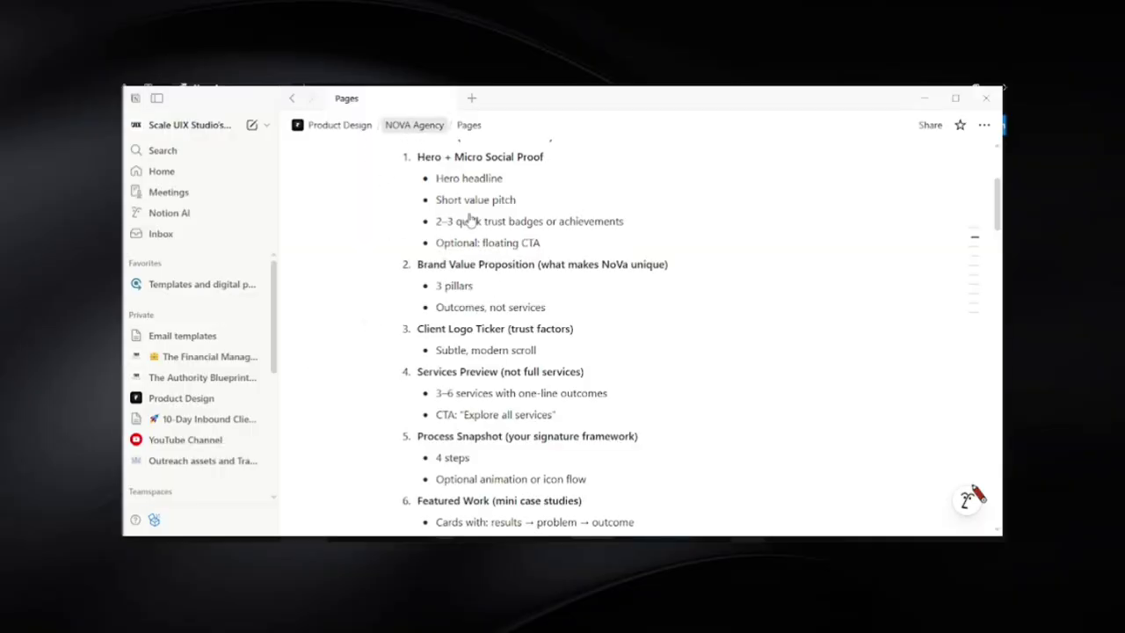
scroll(473, 393, down, 20)
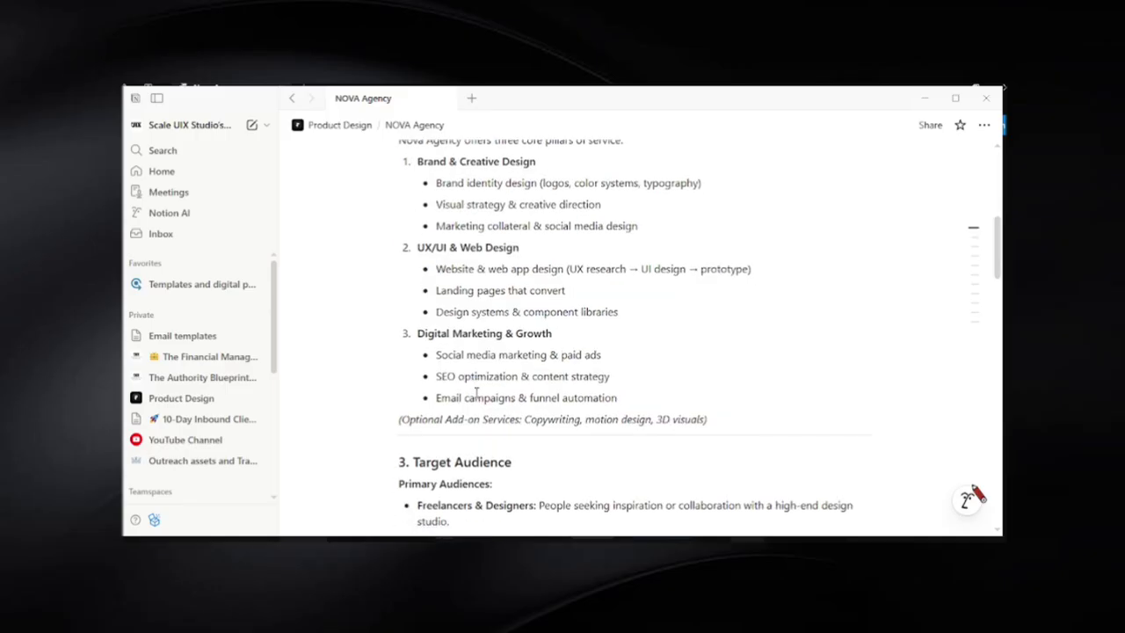
scroll(477, 390, down, 1)
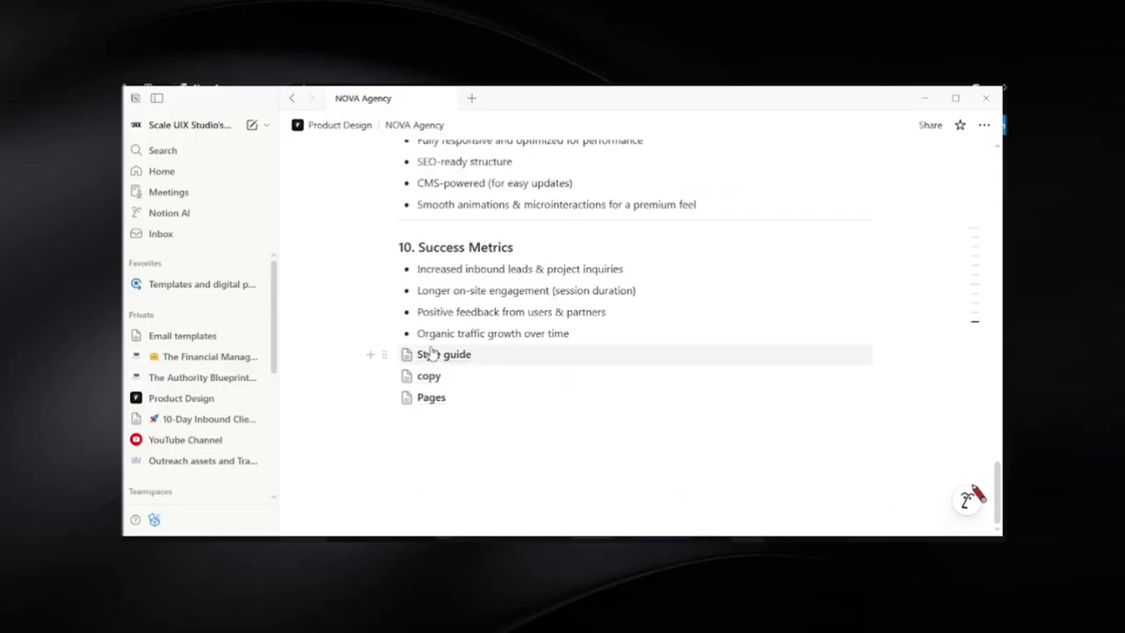
click(430, 378)
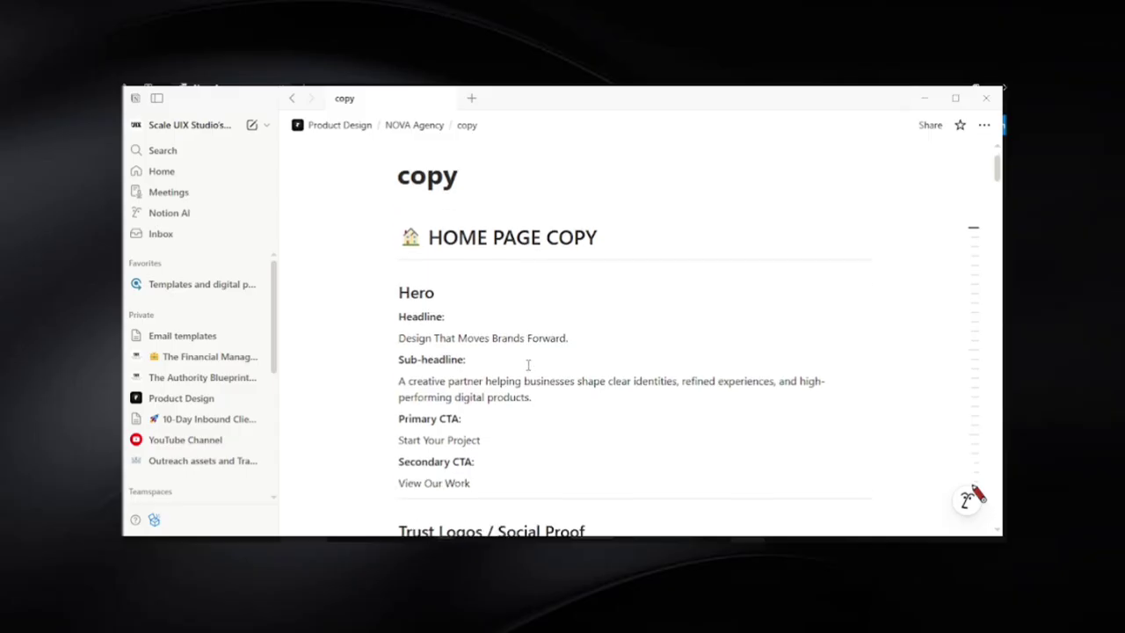
drag(398, 330, 588, 331)
key(ctrl+c)
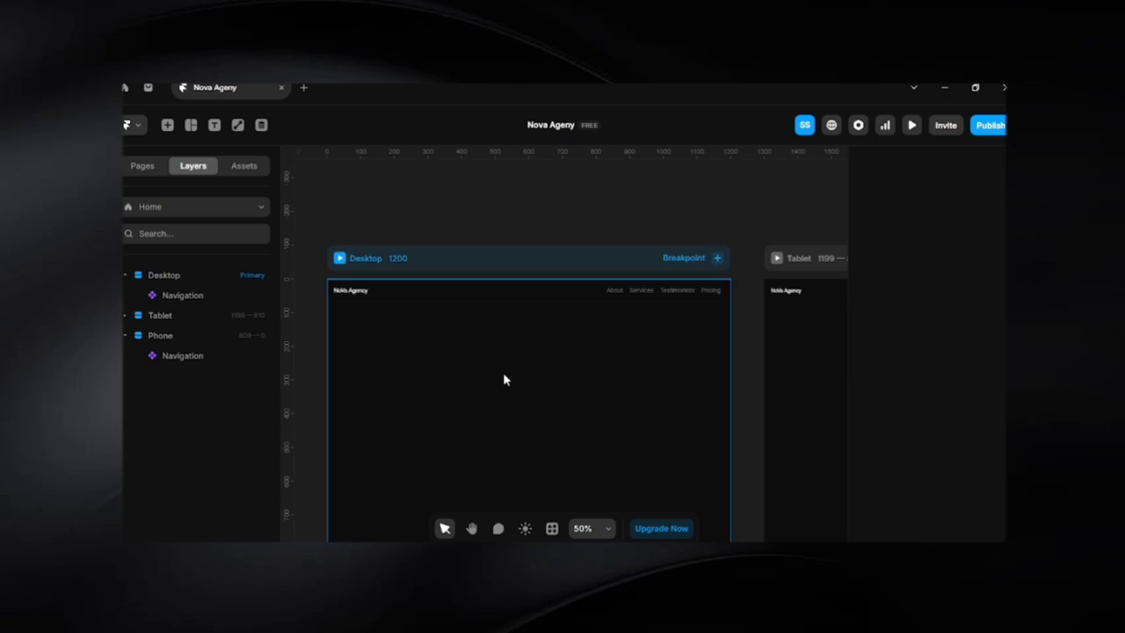
Return to Framer and add a text layer with the copied headline inside the Desktop breakpoint
click(503, 375)
key(t)
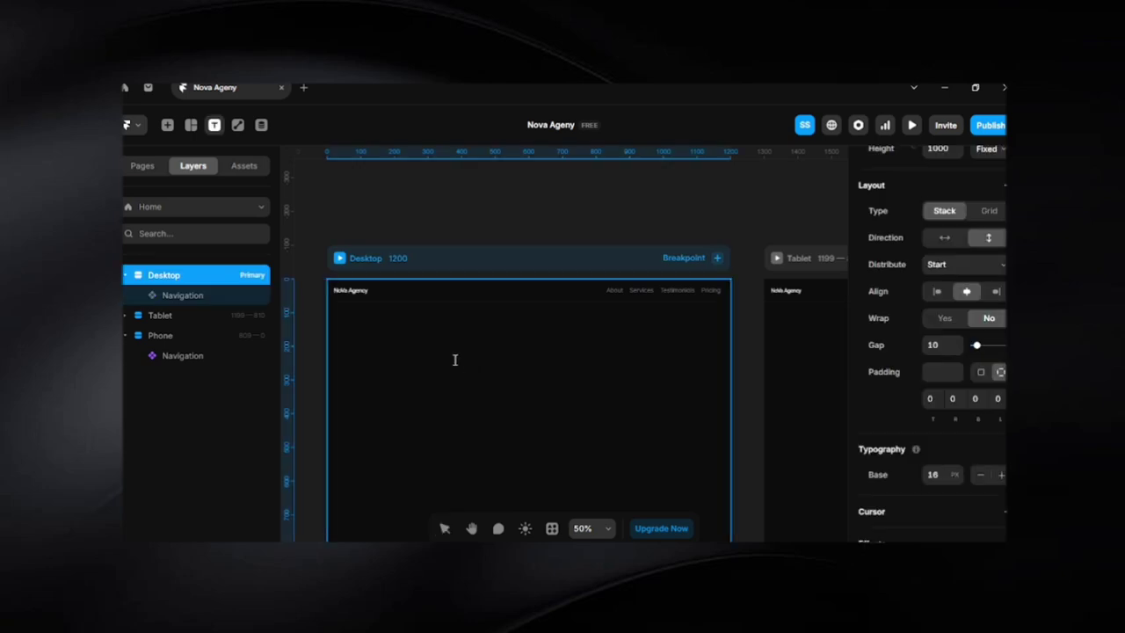
click(455, 359)
key(ctrl+v)
key(Escape)
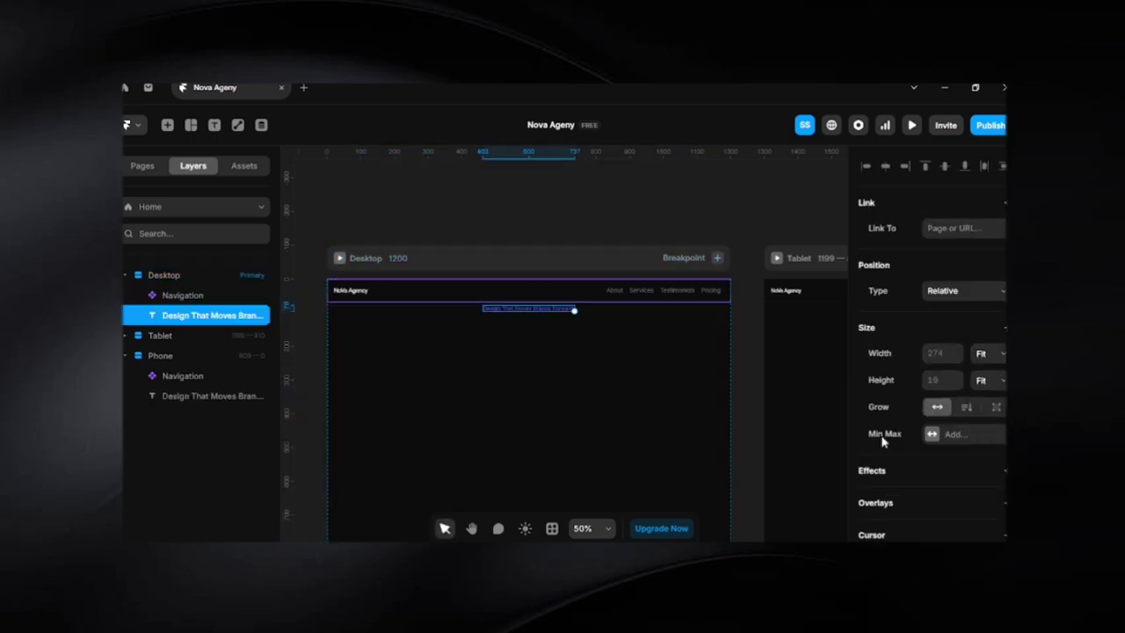
Give the headline the Text P colour style and the Heading 1 text style
scroll(919, 431, down, 3)
click(938, 553)
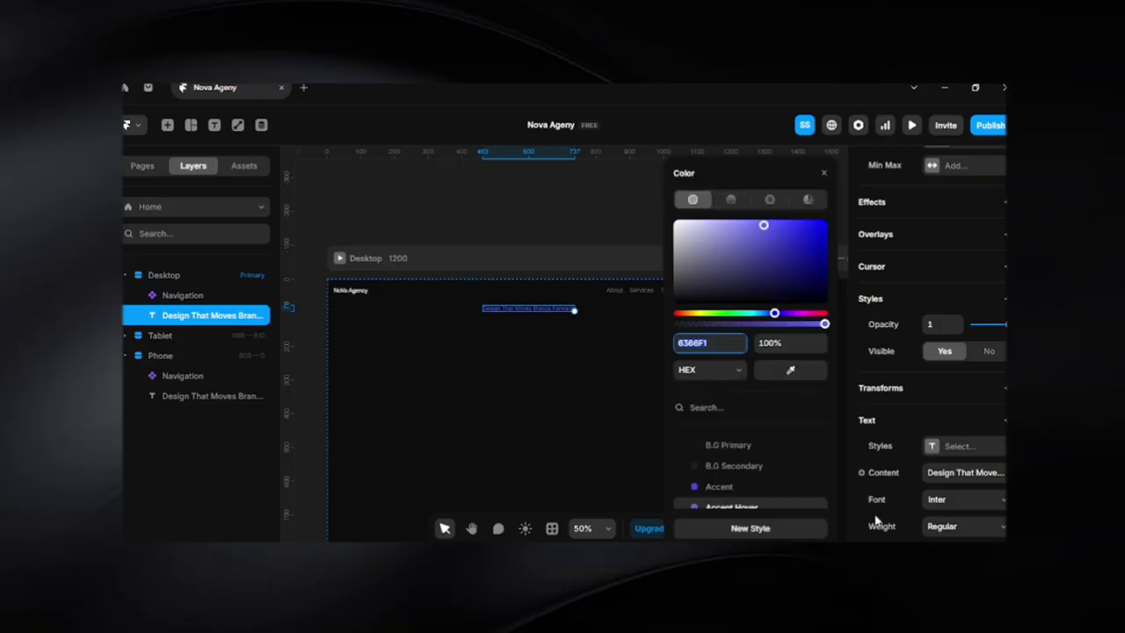
scroll(799, 490, down, 2)
click(716, 416)
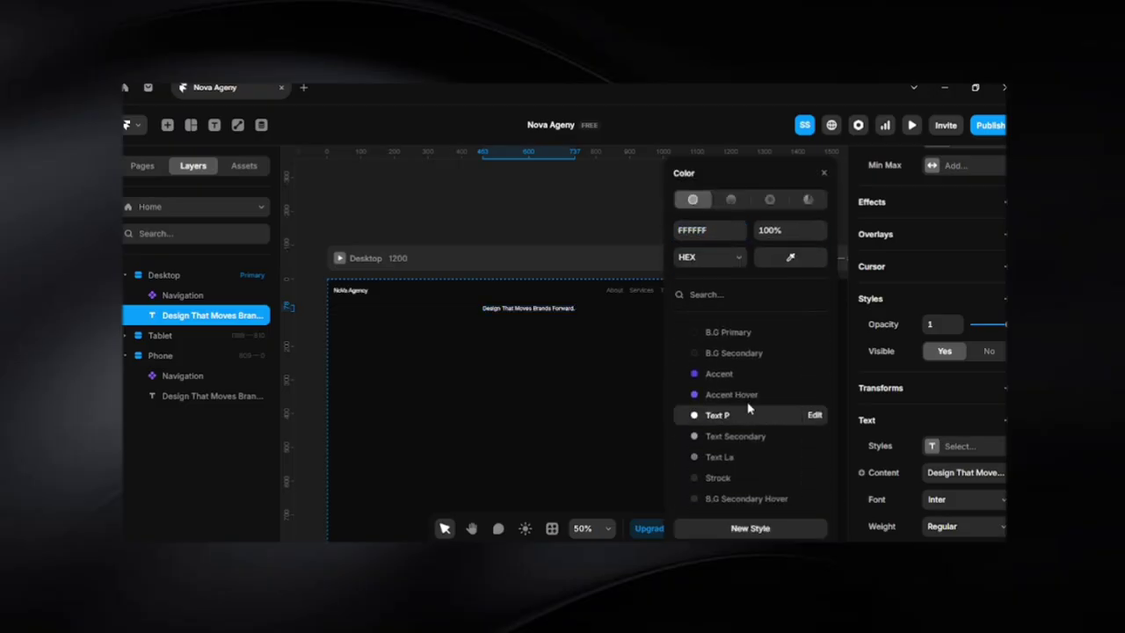
click(823, 173)
click(930, 447)
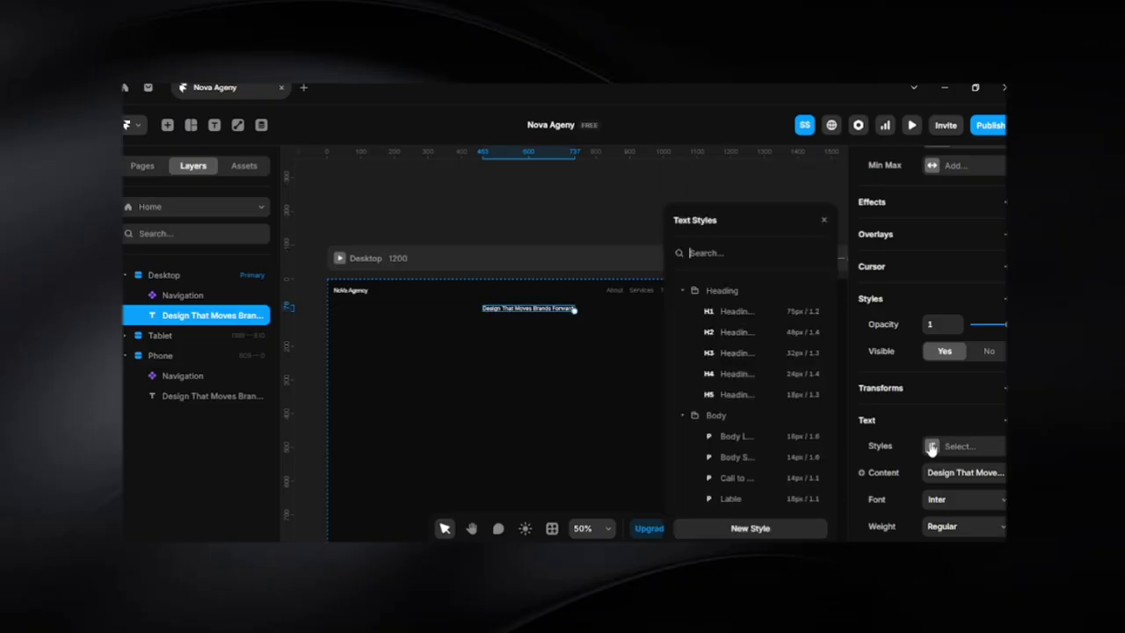
click(727, 313)
click(482, 216)
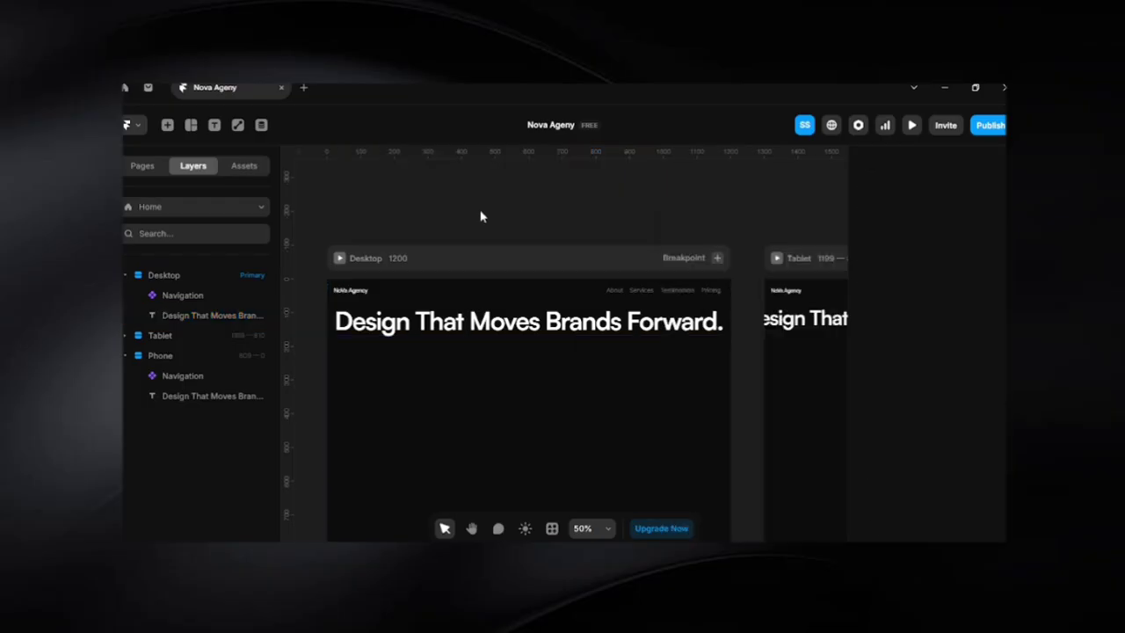
Duplicate the headline and replace the duplicate's text with the hero sub-headline from the Notion copy page
click(620, 326)
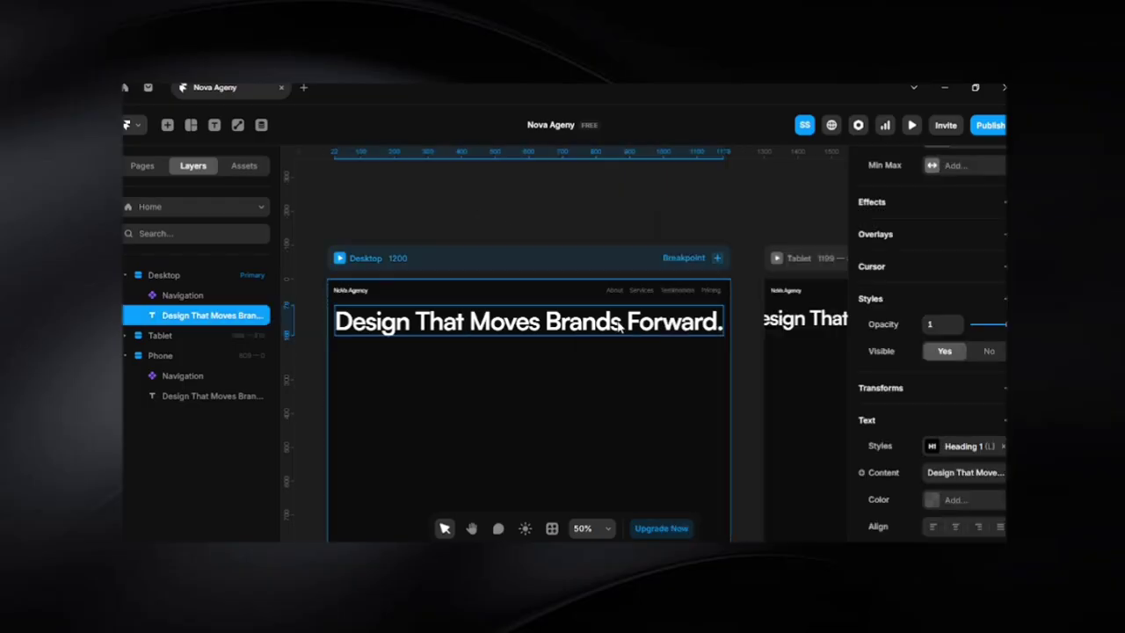
key(ctrl+d)
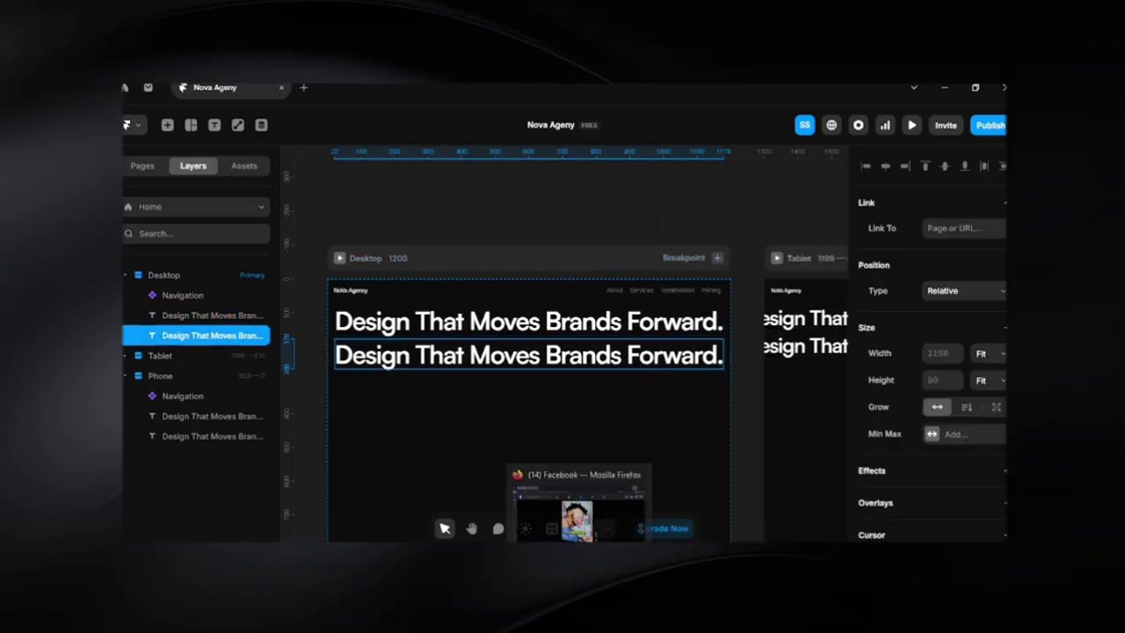
click(542, 519)
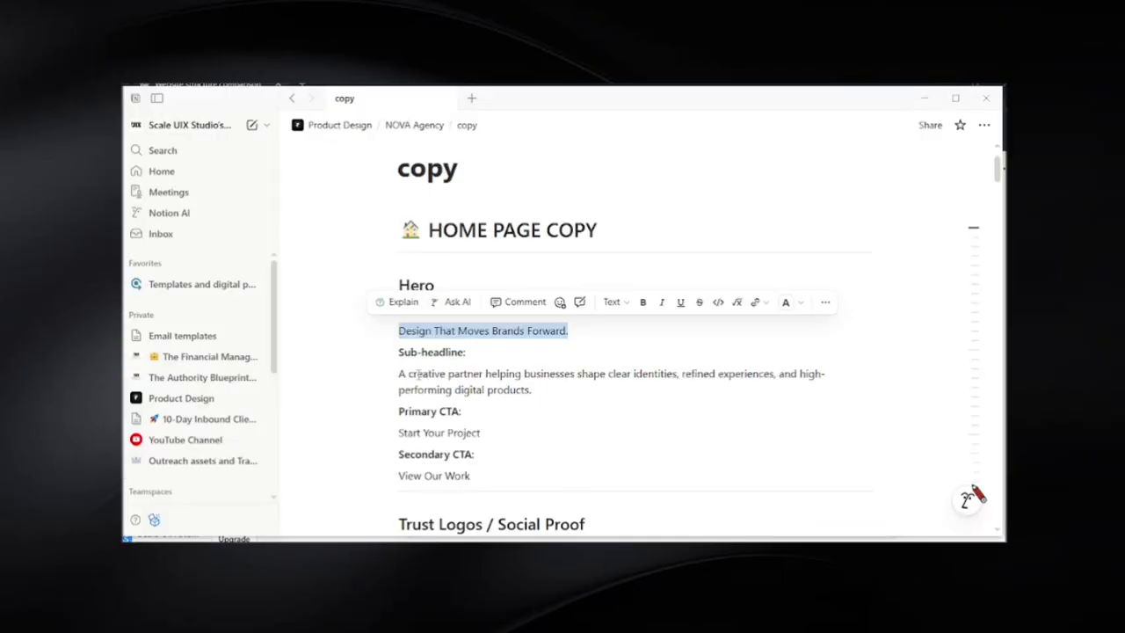
drag(395, 374, 523, 399)
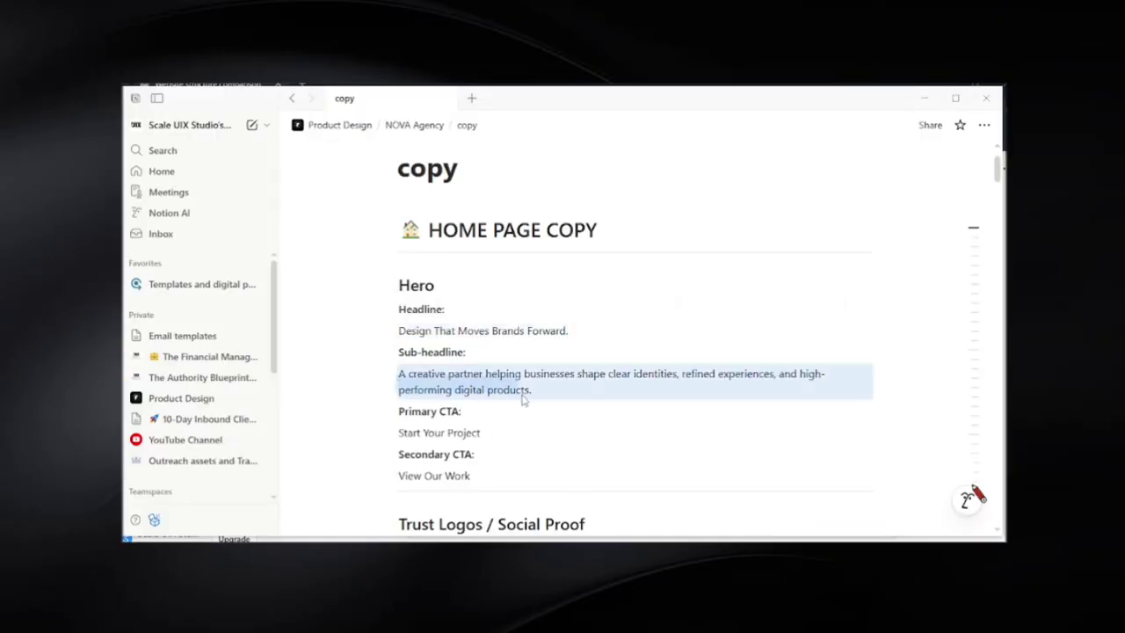
click(398, 374)
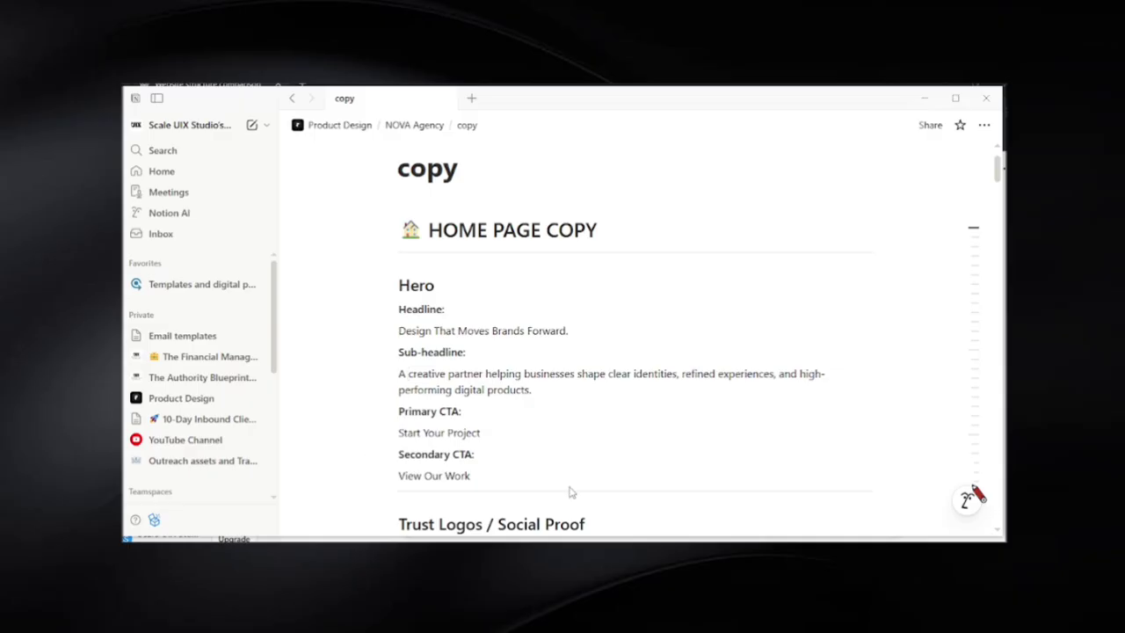
drag(400, 376, 536, 391)
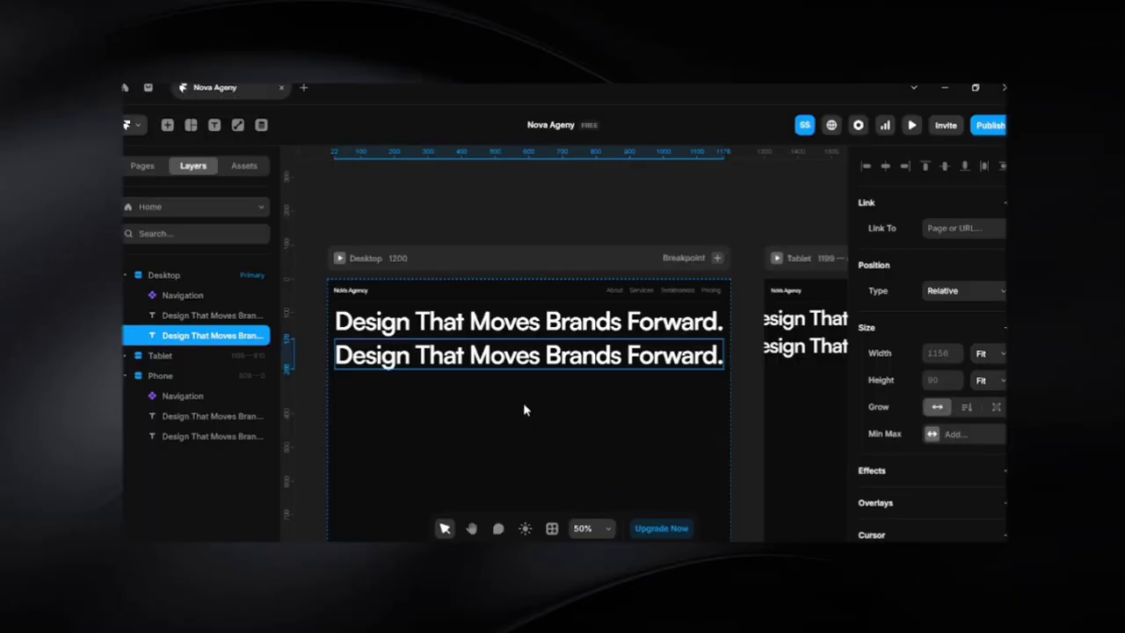
key(Return)
key(ctrl+v)
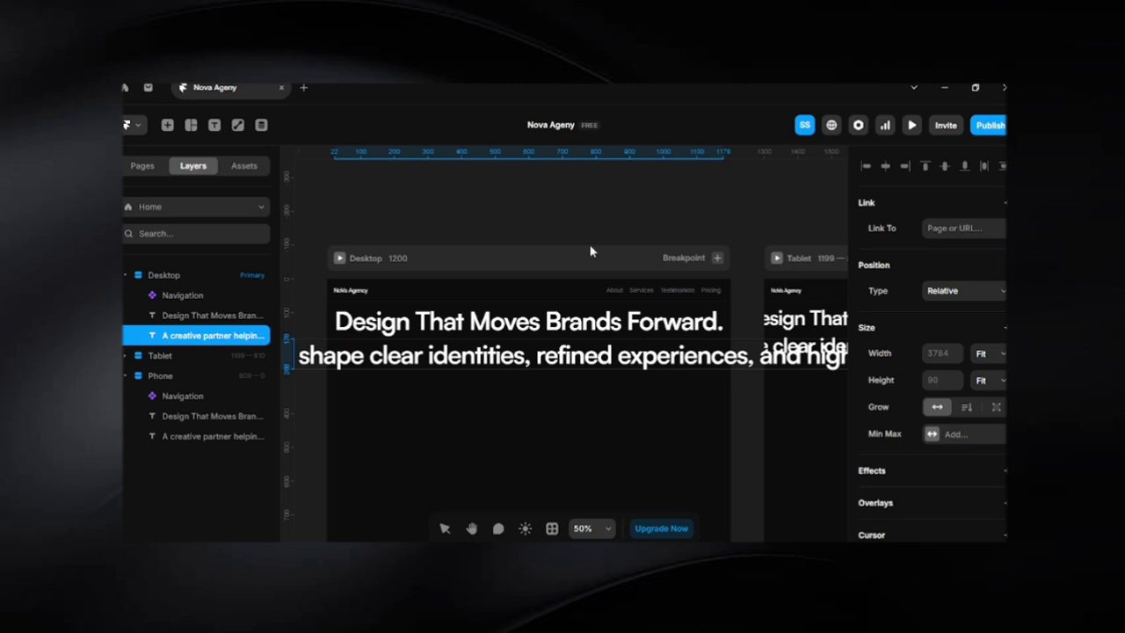
key(Escape)
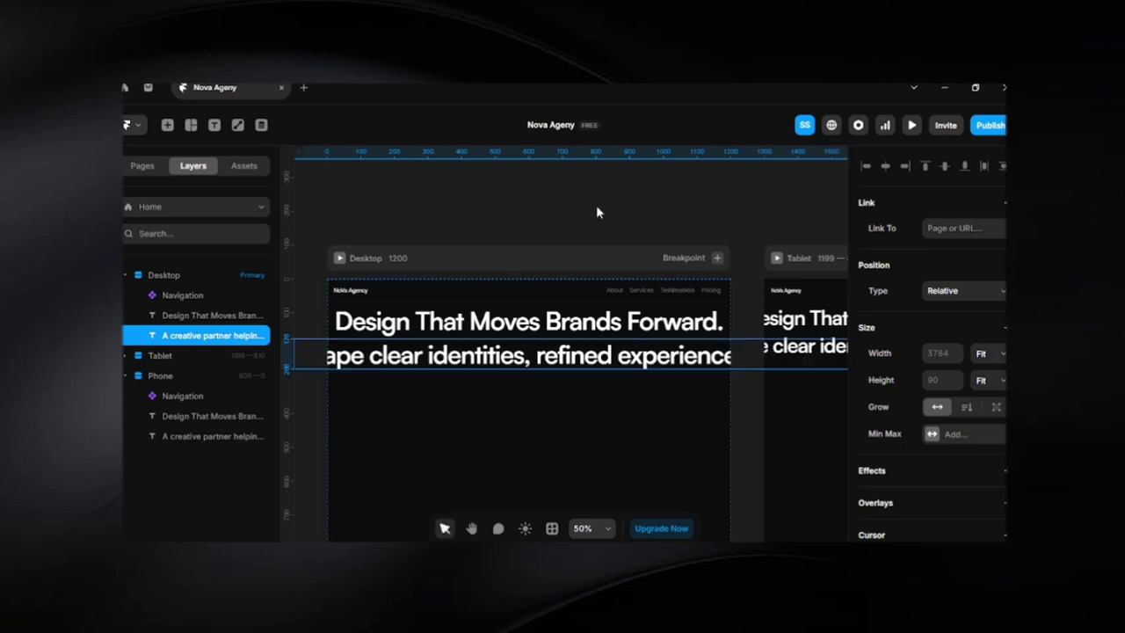
Set the sub-headline's width to Fill and centre-align its text
click(995, 356)
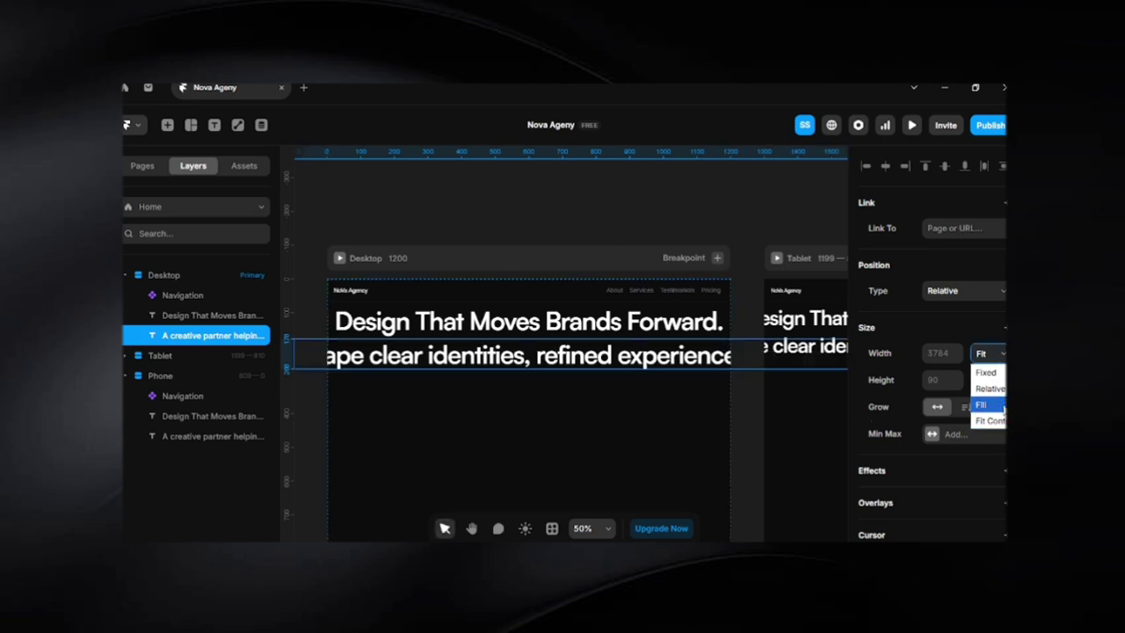
click(1002, 407)
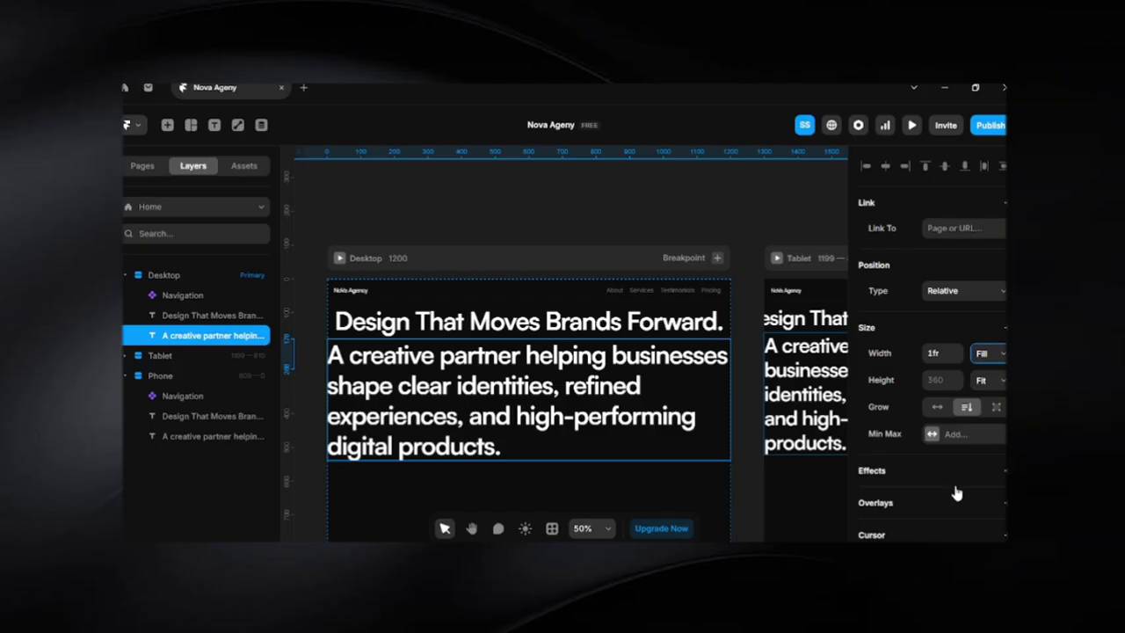
scroll(956, 492, down, 3)
scroll(956, 494, down, 2)
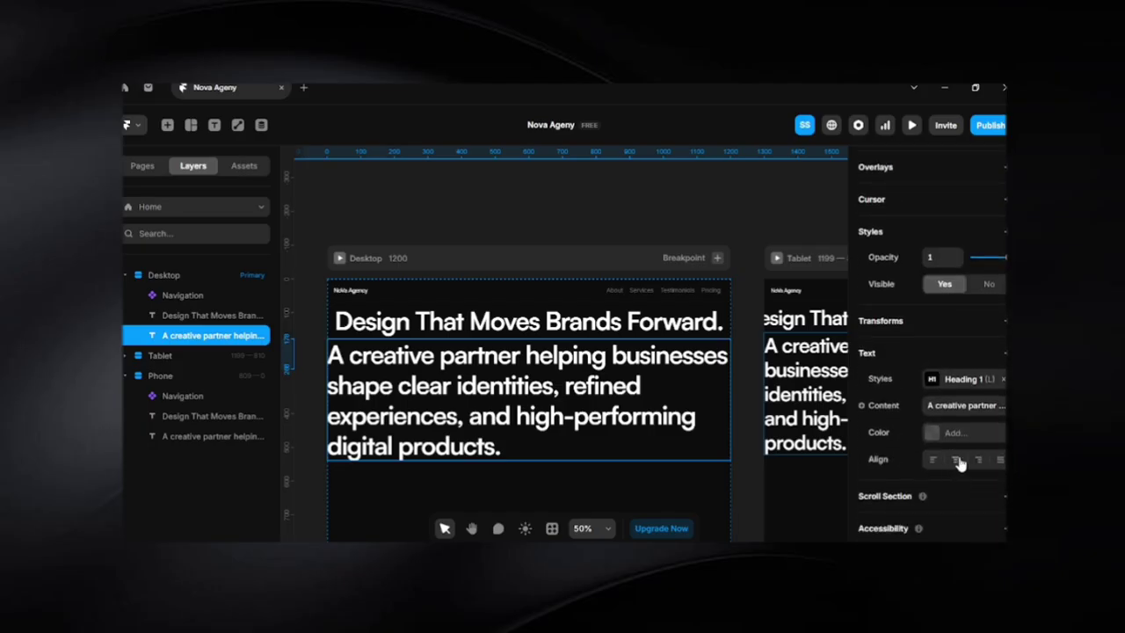
click(955, 459)
Apply the Body Large text style to the sub-headline
click(936, 381)
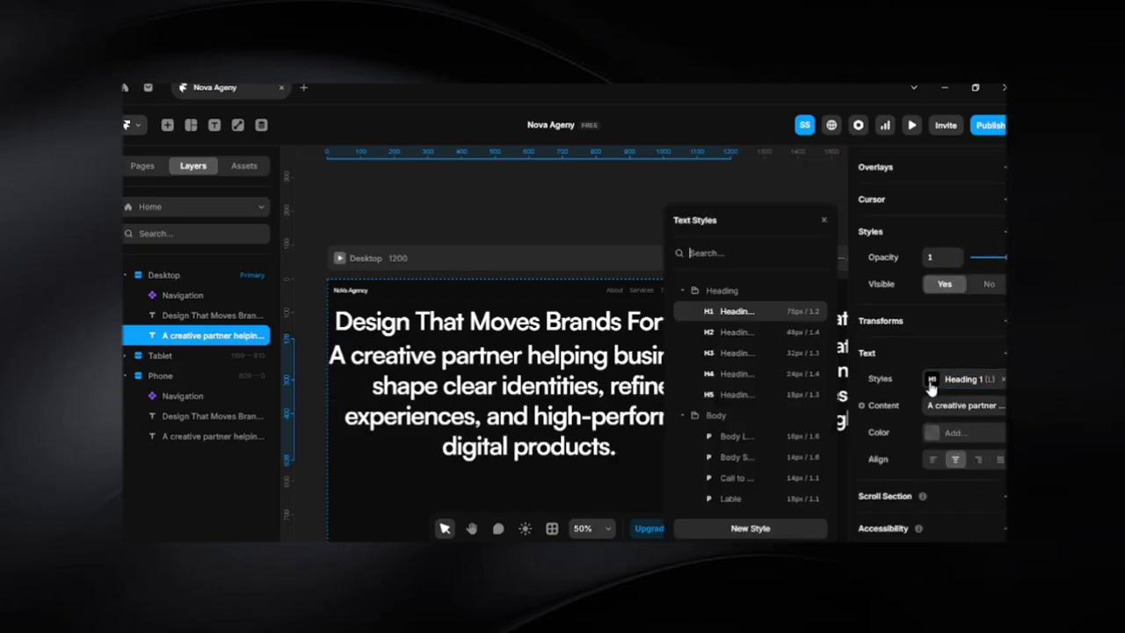
click(737, 437)
click(823, 221)
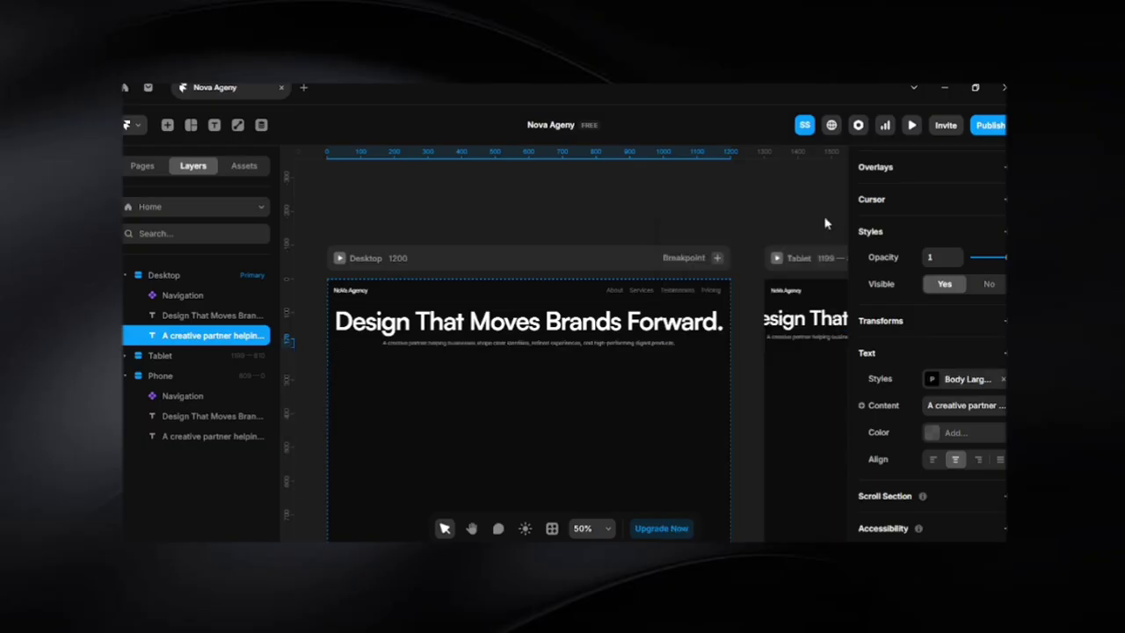
Edit the Body Large text style and set its font size to 24 px for the L breakpoint
click(933, 379)
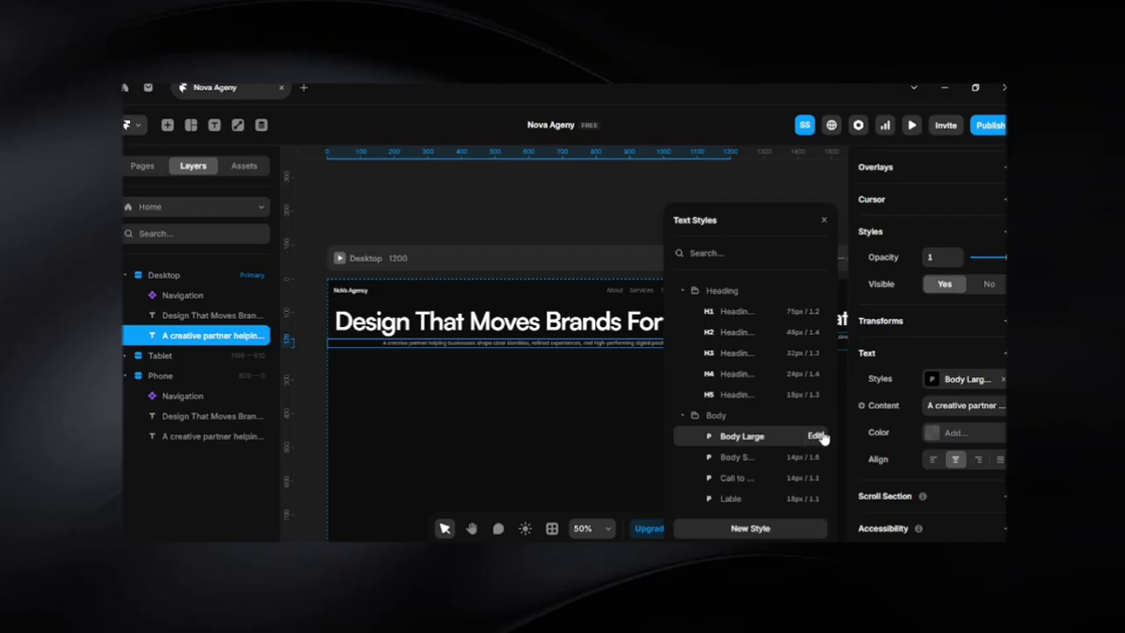
click(816, 435)
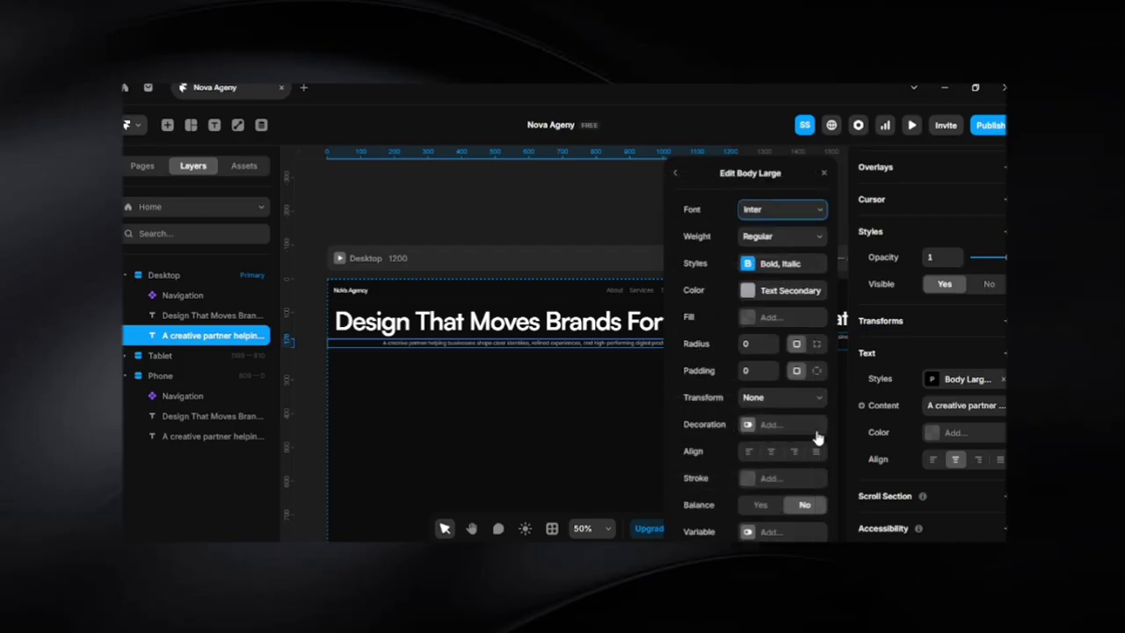
scroll(763, 419, down, 1)
scroll(763, 418, down, 2)
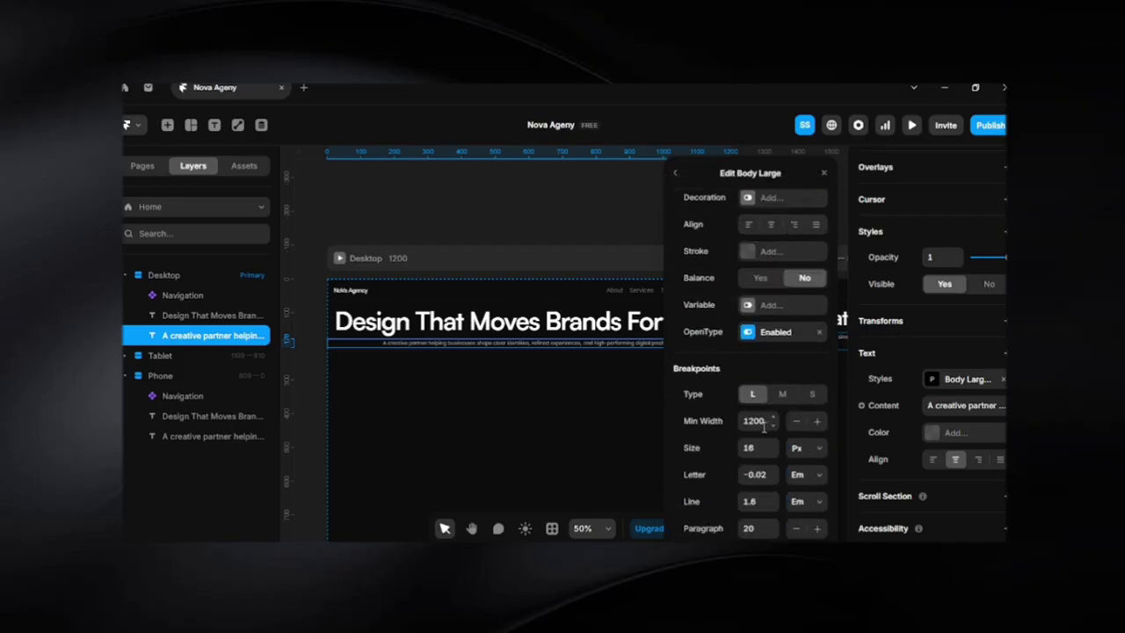
click(756, 445)
text(20)
key(Return)
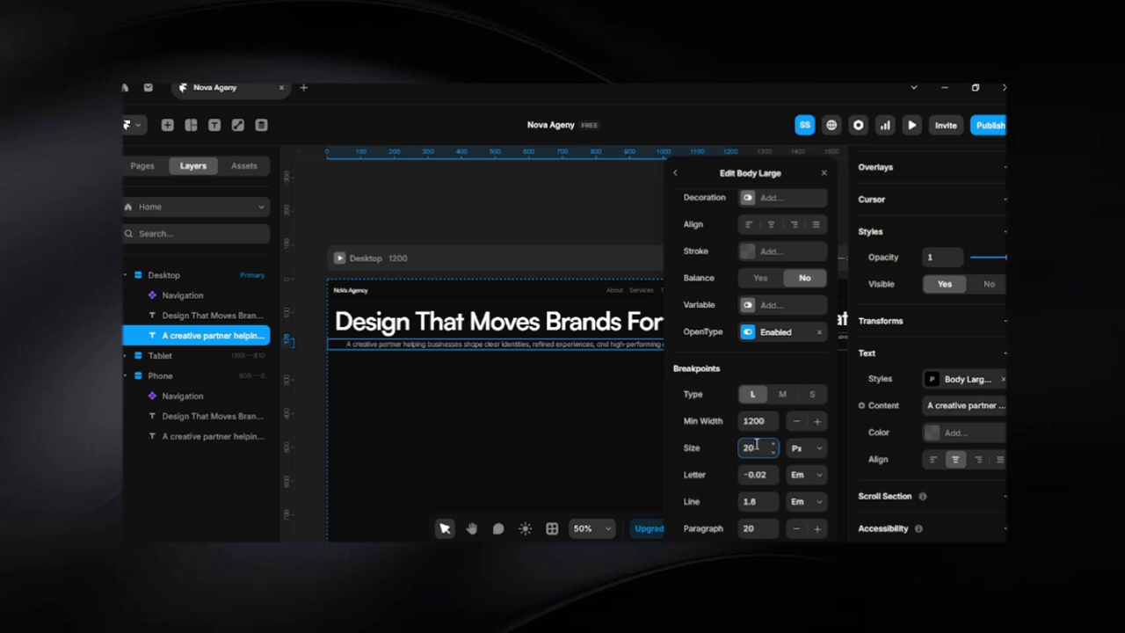
key(Up)
key(Up)
key(Up)
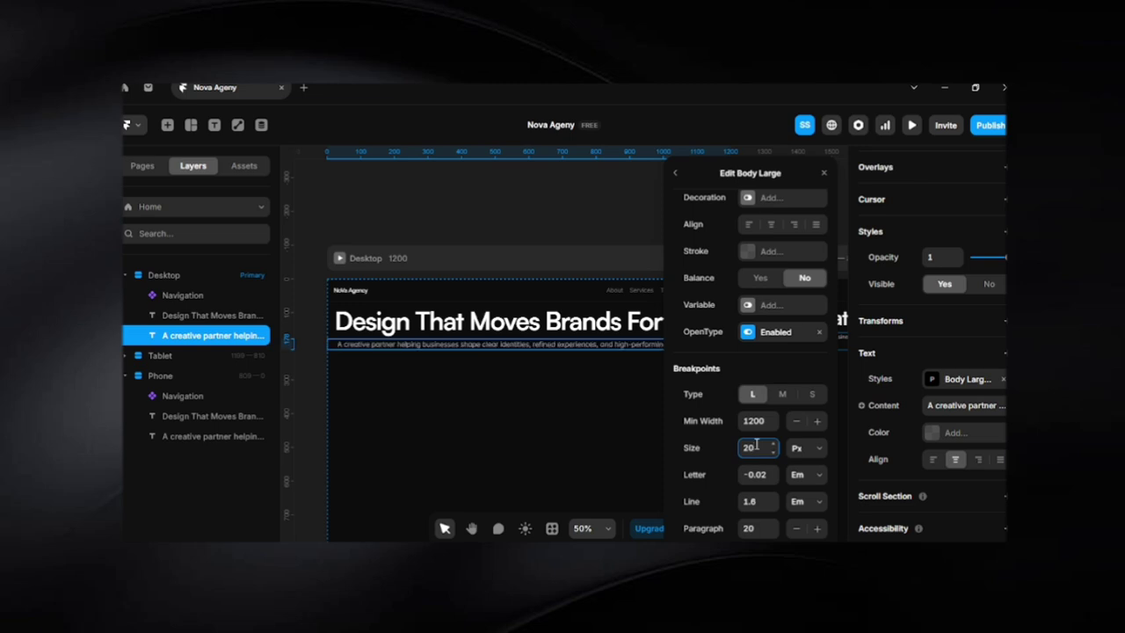
key(Up)
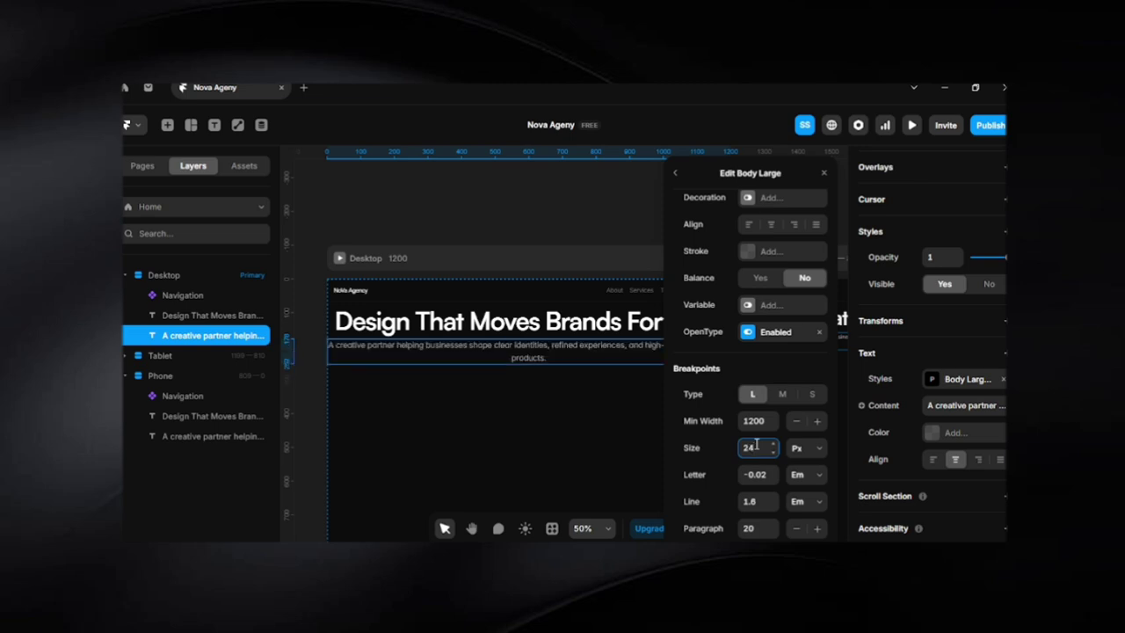
Check the Body Large style's font size at the M and S breakpoints, and close the style editor
click(781, 394)
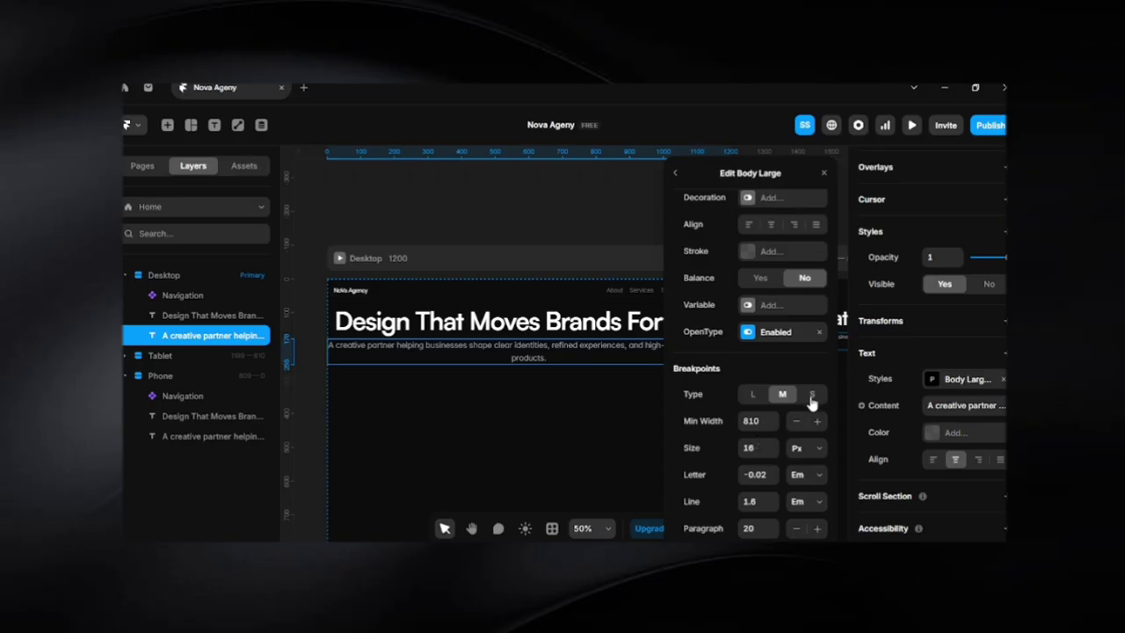
click(812, 395)
click(762, 447)
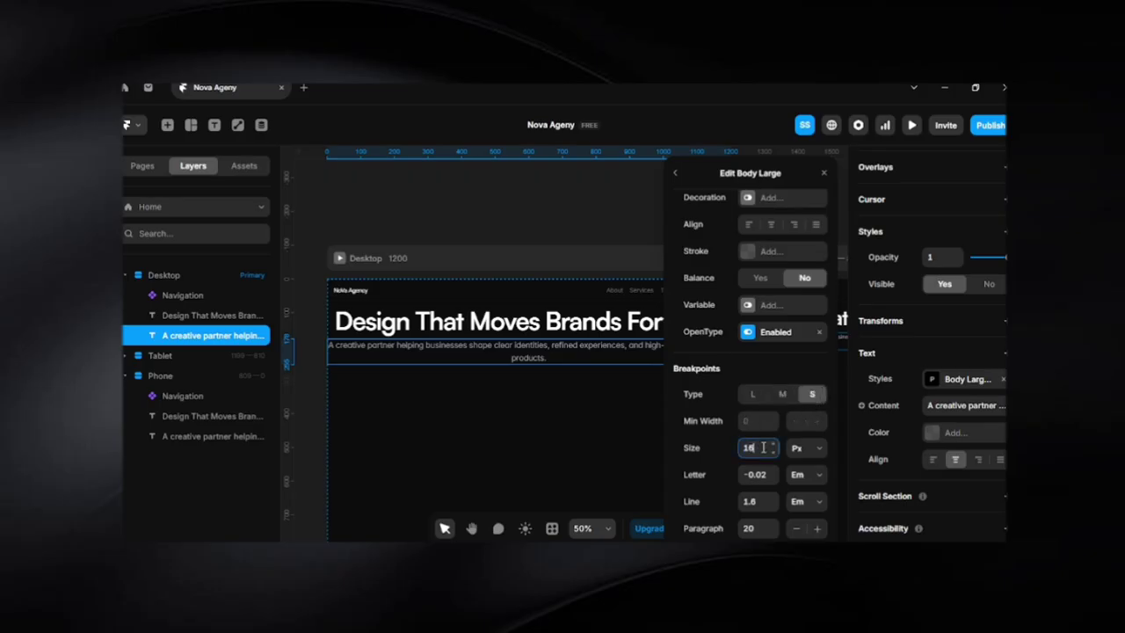
click(823, 172)
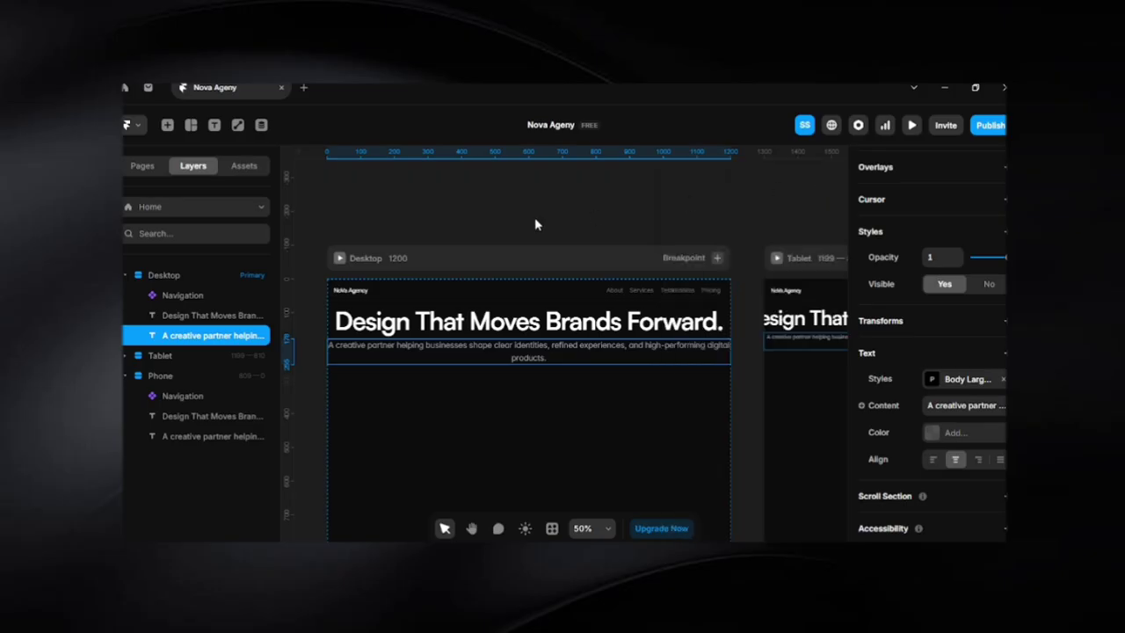
click(534, 220)
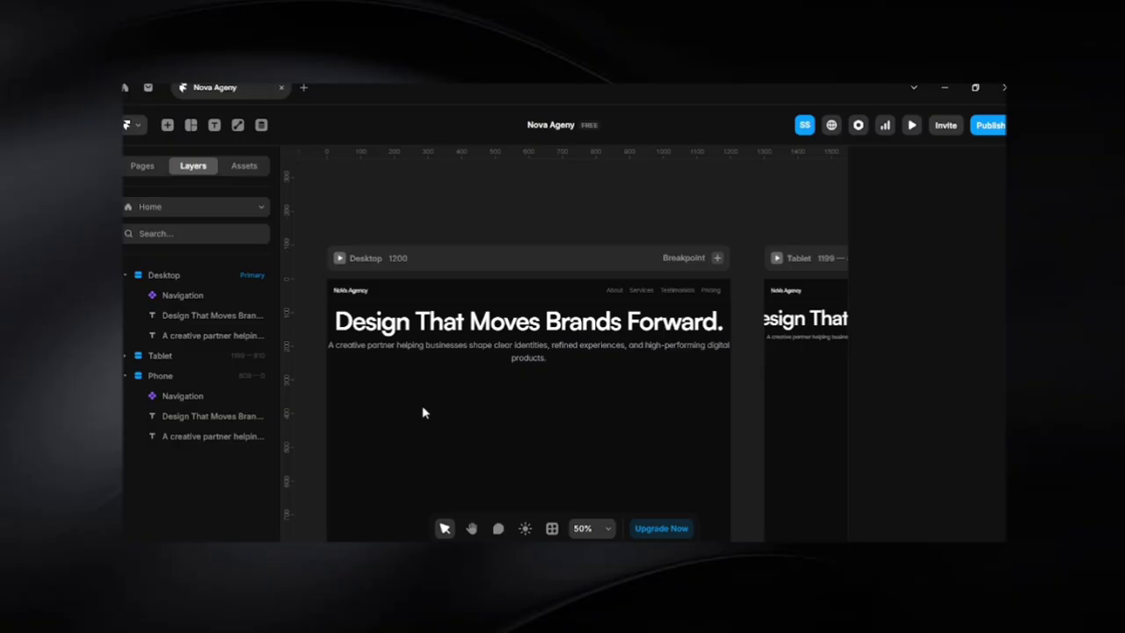
Wrap the Desktop headline and sub-headline together in a vertical stack
drag(422, 412, 496, 324)
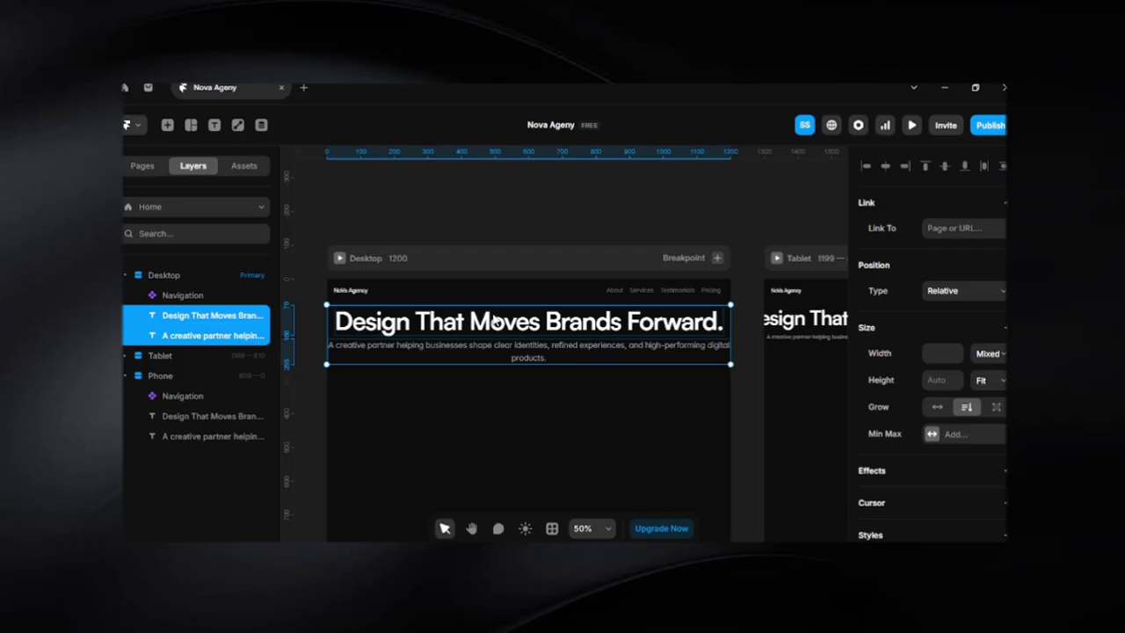
key(ctrl+Return)
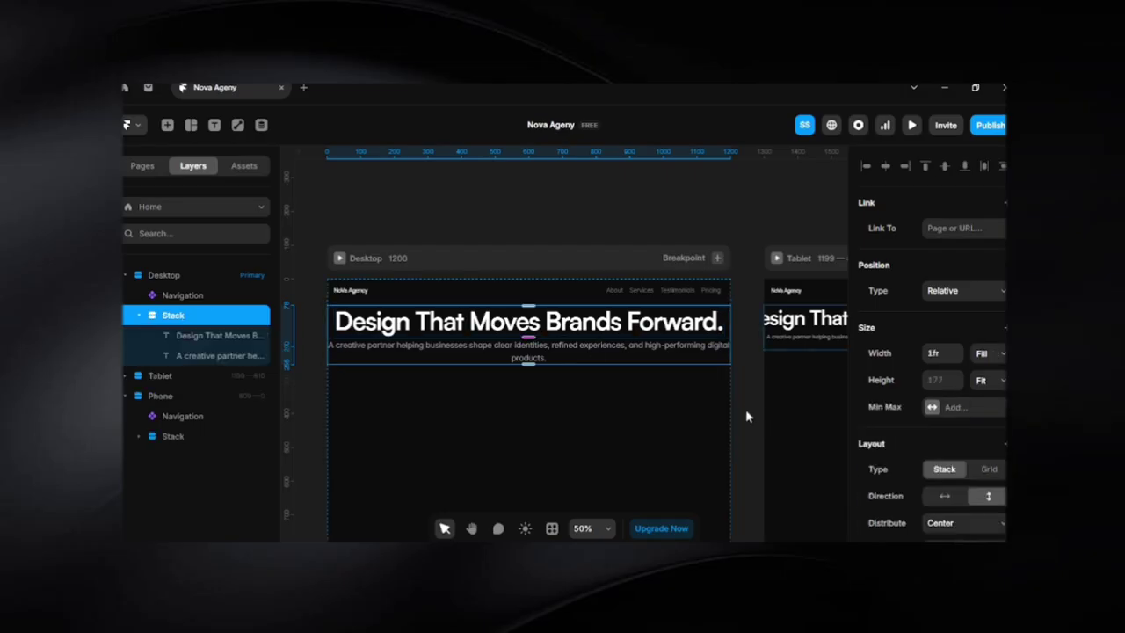
Try a top padding of 64 on the hero stack, raise it to 114, and reset it to 0
scroll(1000, 497, down, 3)
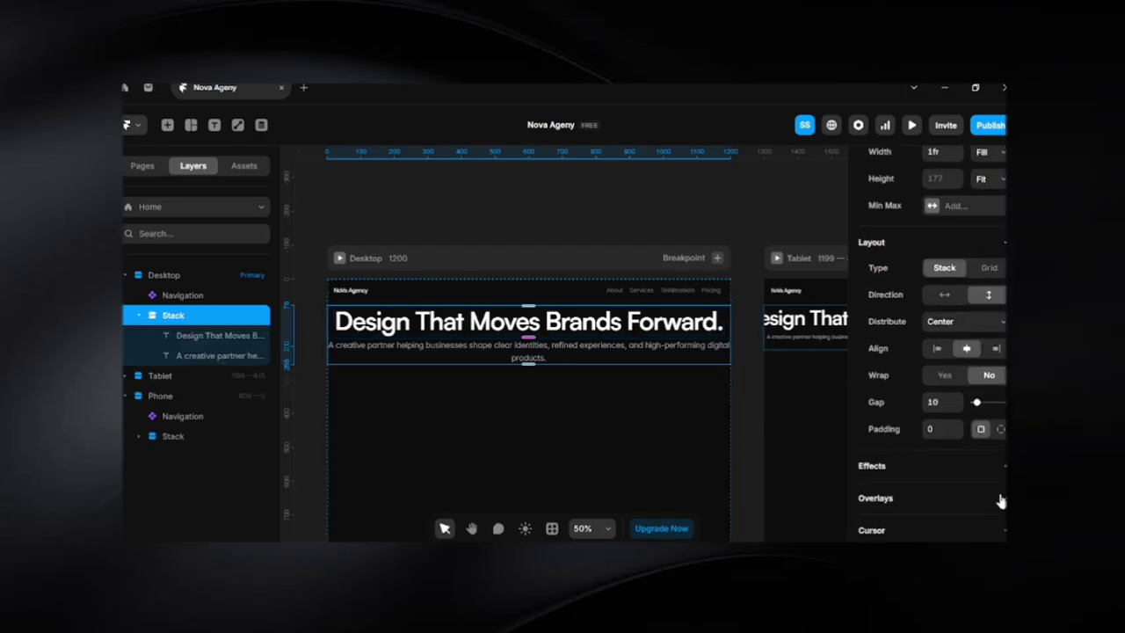
click(1000, 430)
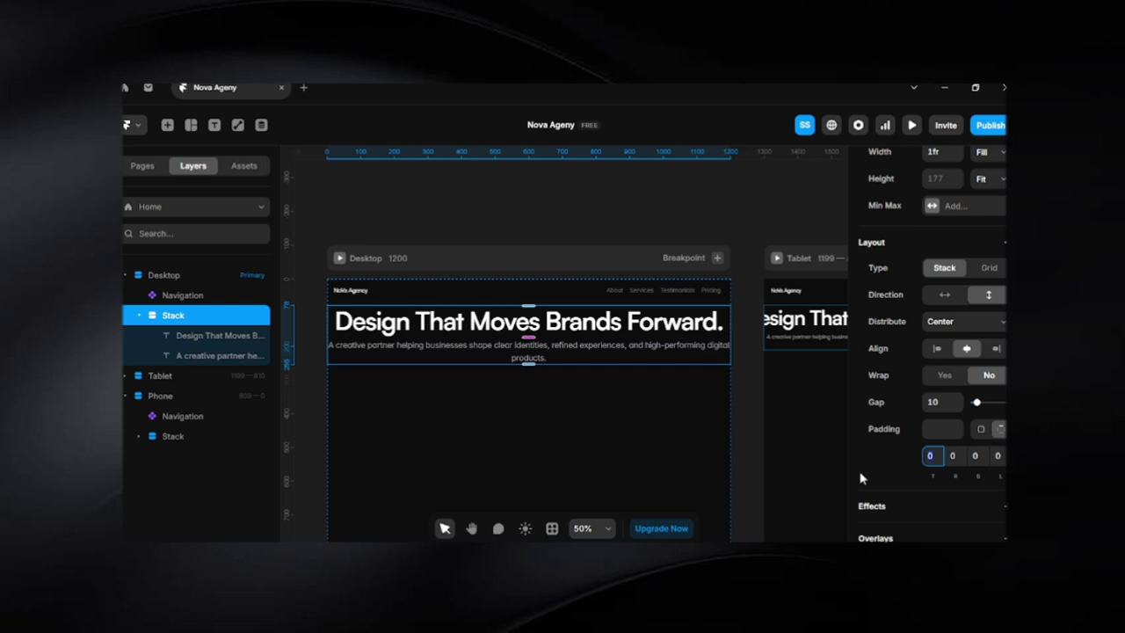
key(Return)
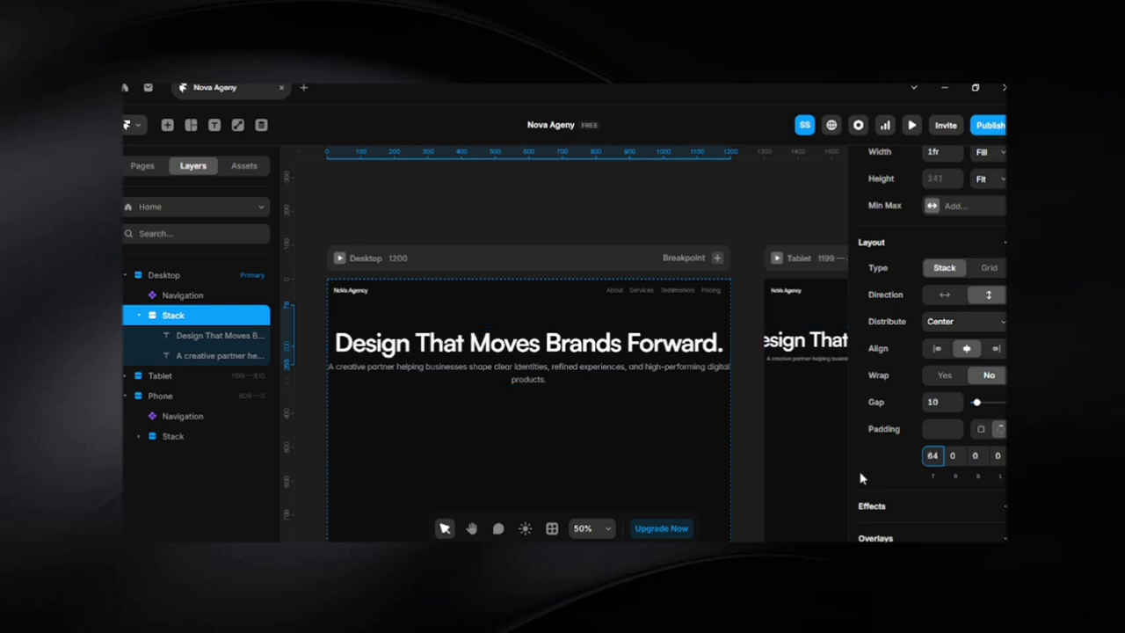
key(shift+Up)
key(shift+Up)
key(shift+Up)
key(shift+Up)
key(shift+Up)
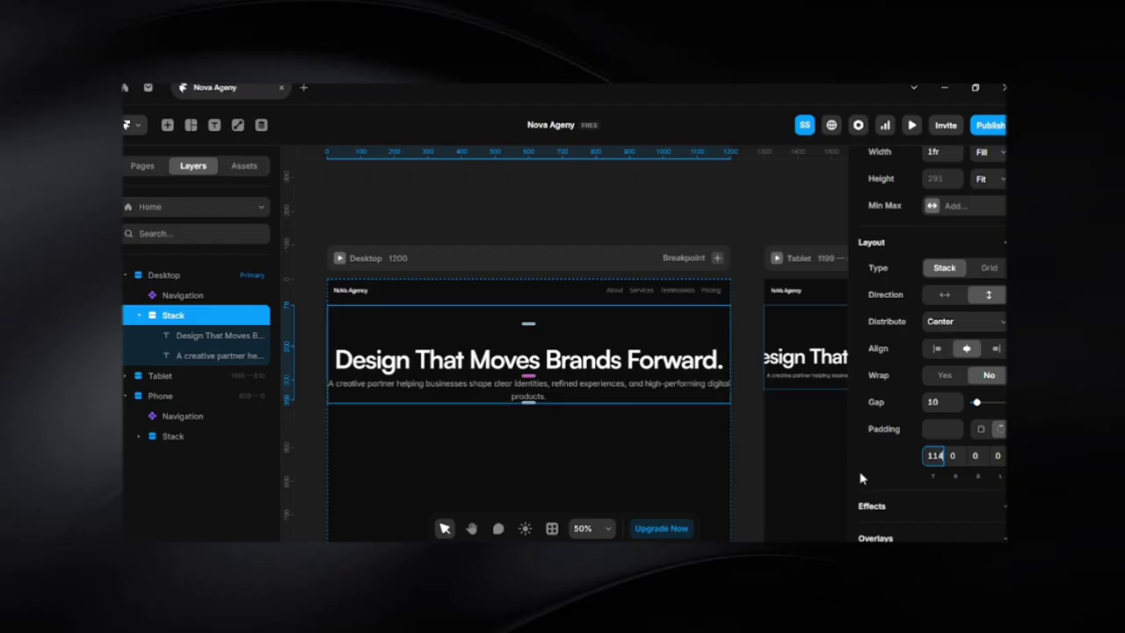
key(Up)
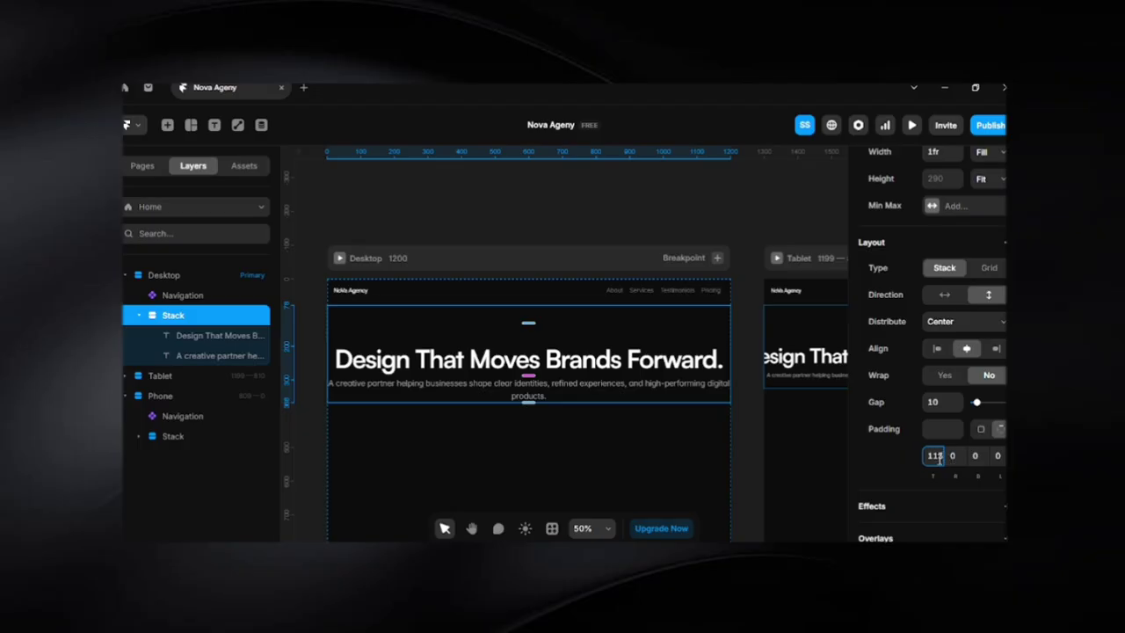
text(0)
key(Return)
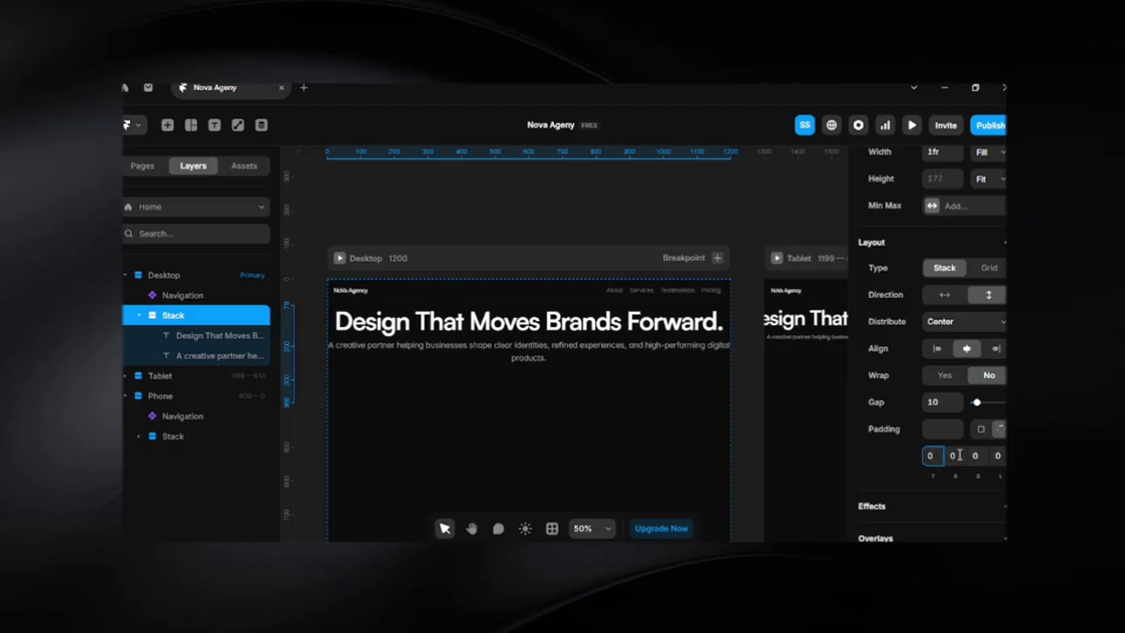
Set the hero stack's height to Viewport at 100vh
scroll(965, 454, up, 3)
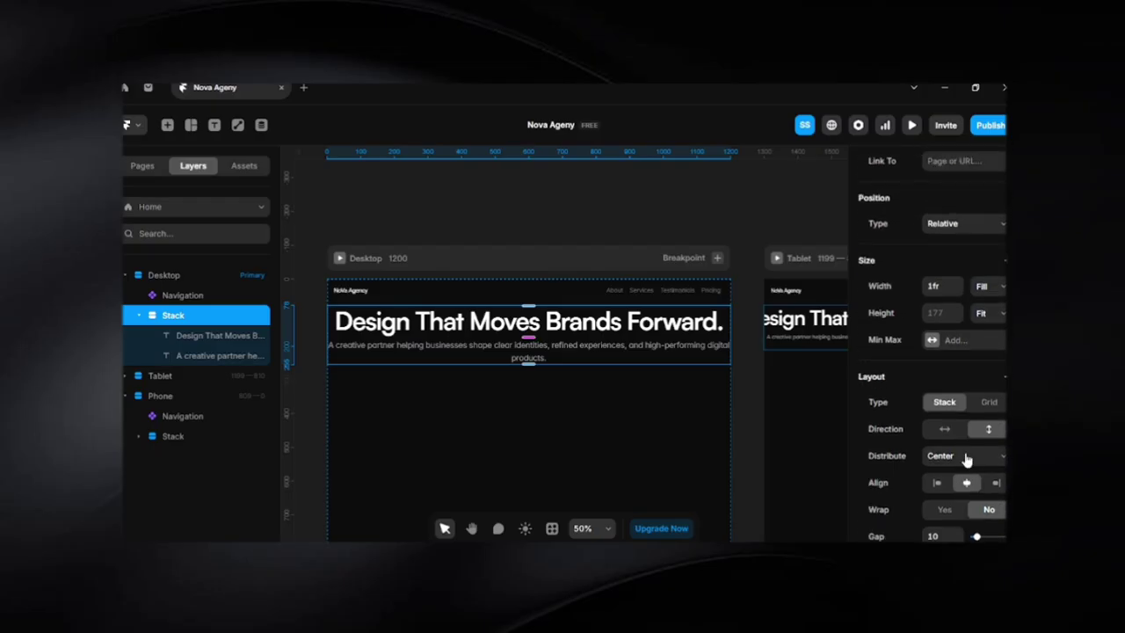
click(999, 314)
click(988, 396)
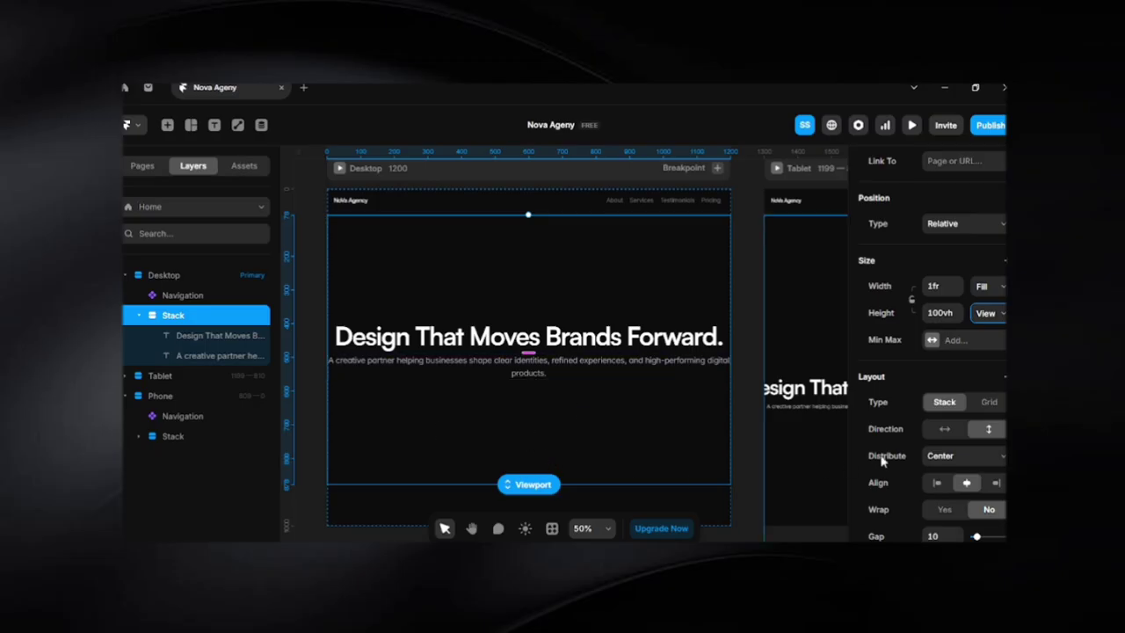
Try the Start, End and Space Between distributions on the hero stack
click(949, 463)
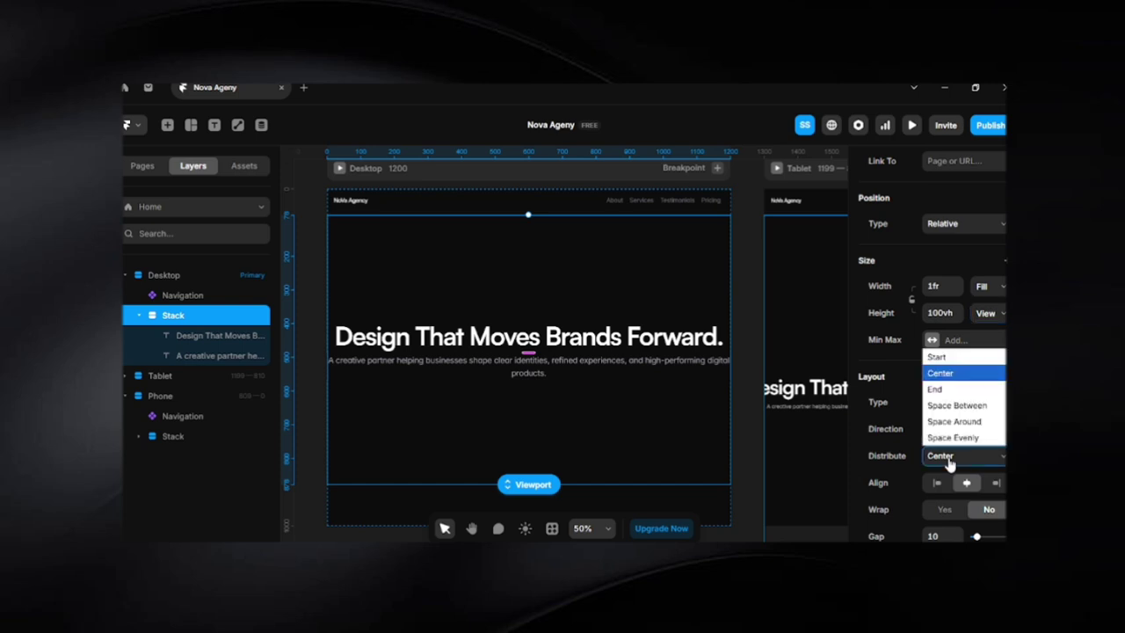
click(960, 360)
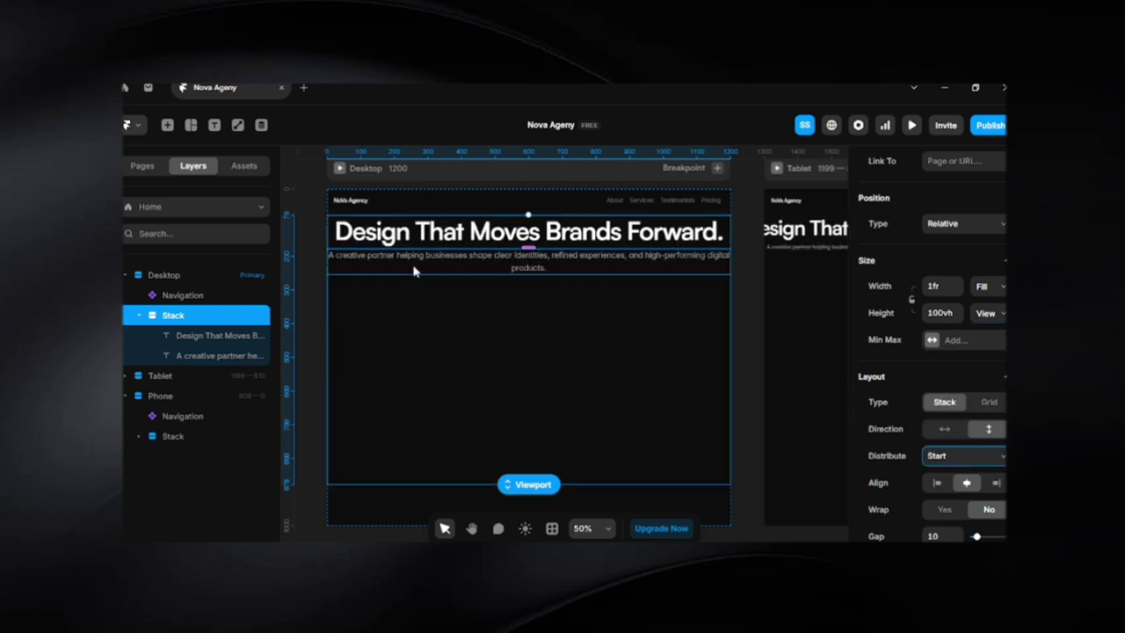
click(958, 456)
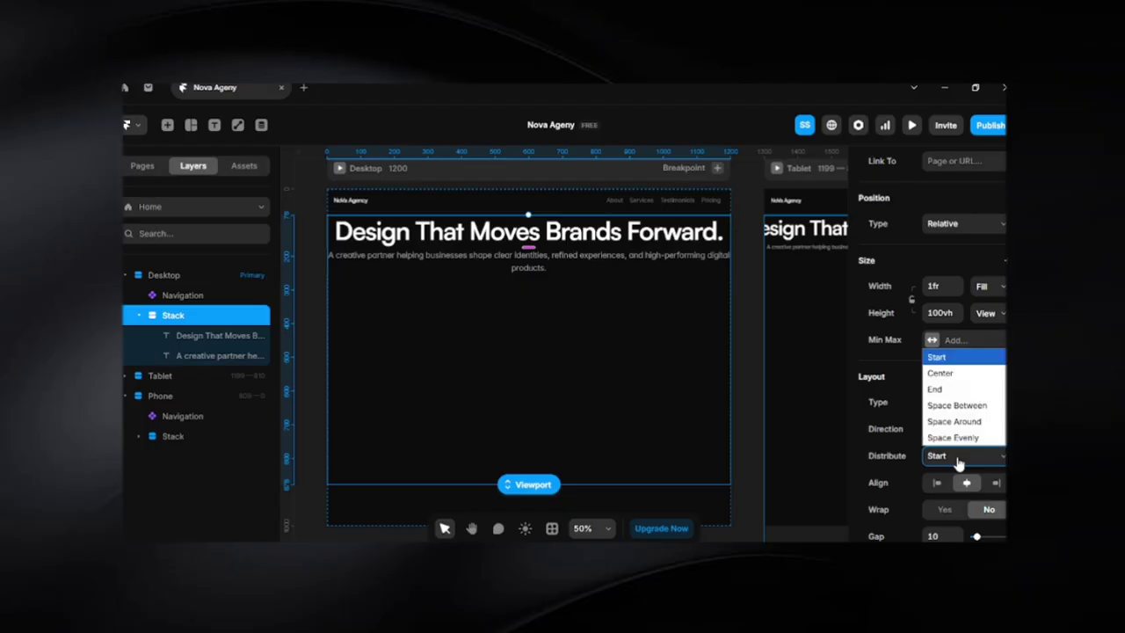
click(957, 392)
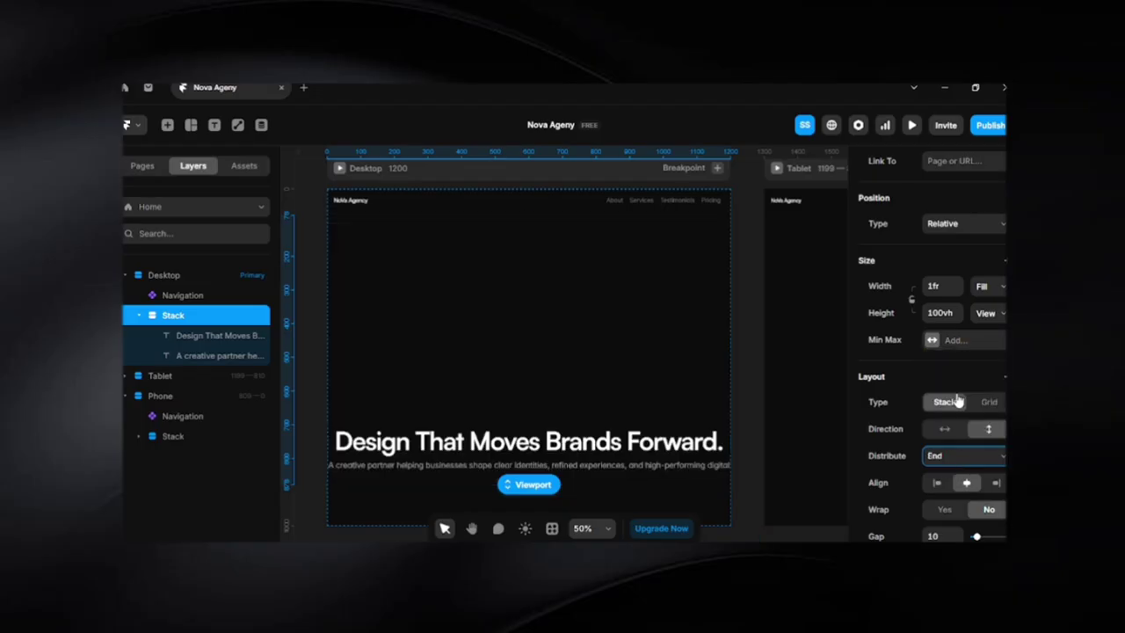
click(966, 464)
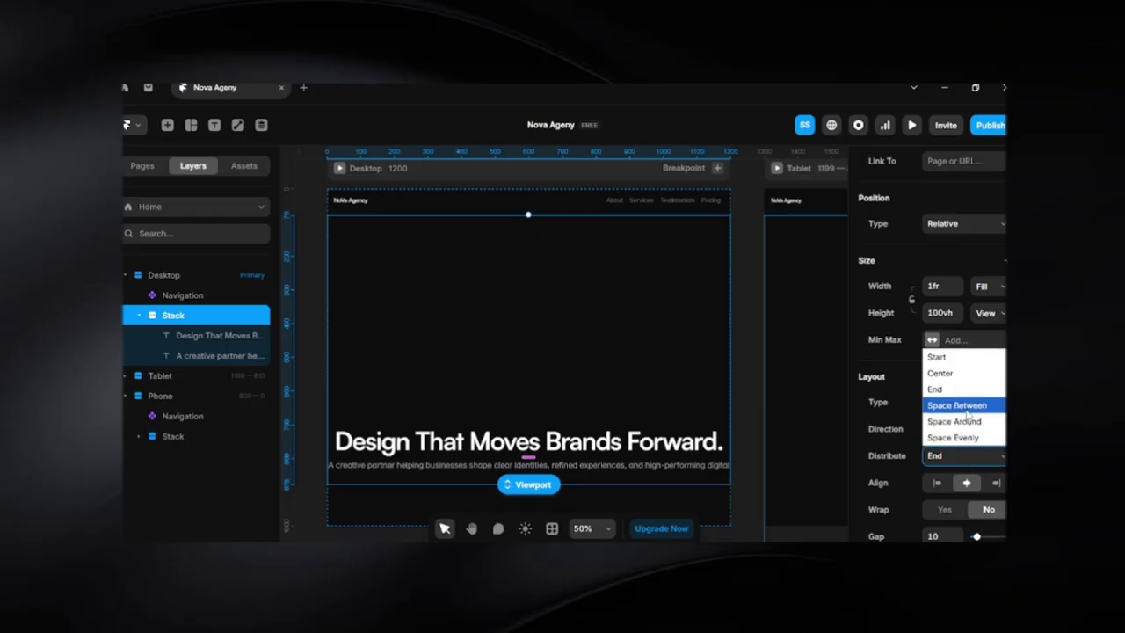
click(967, 410)
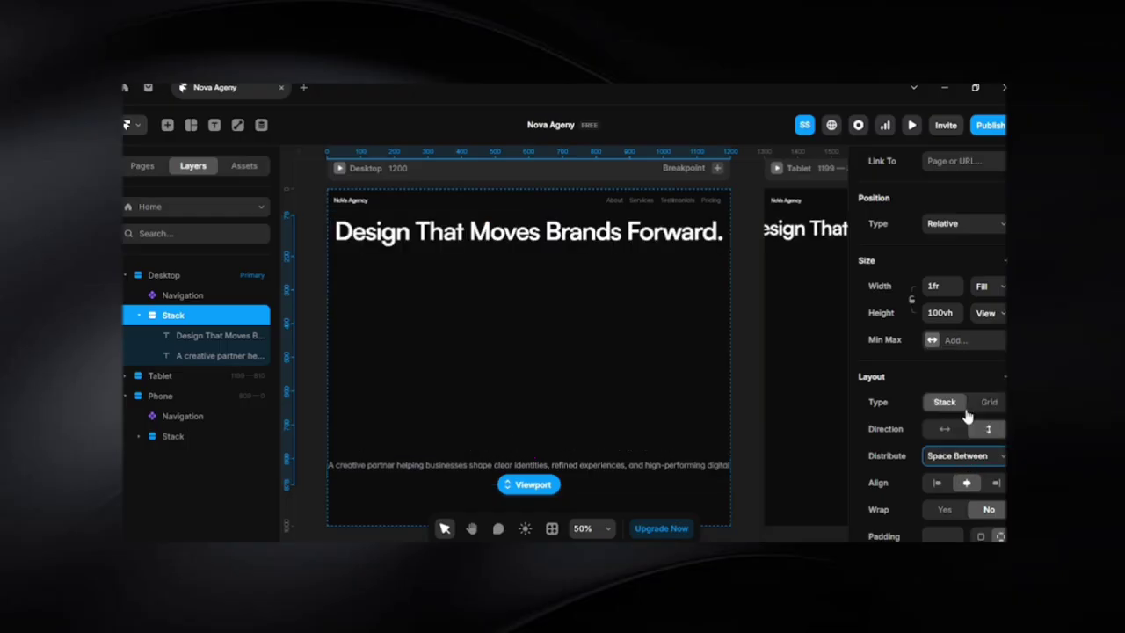
Try the Space Around and Space Evenly distributions on the hero stack, and restore Center
click(634, 470)
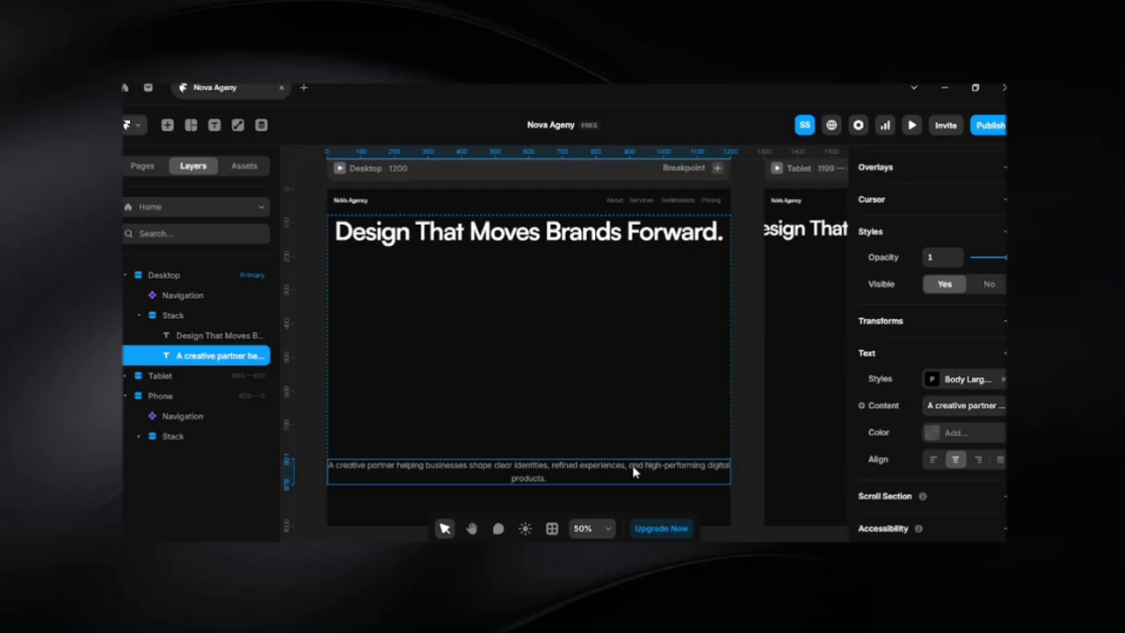
click(515, 296)
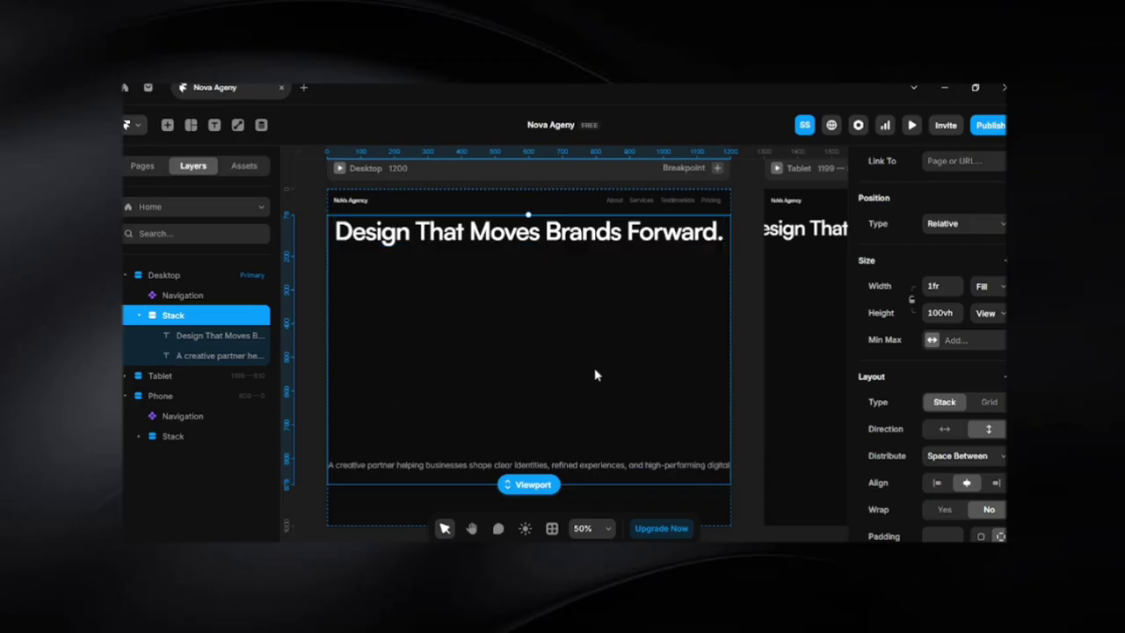
click(978, 464)
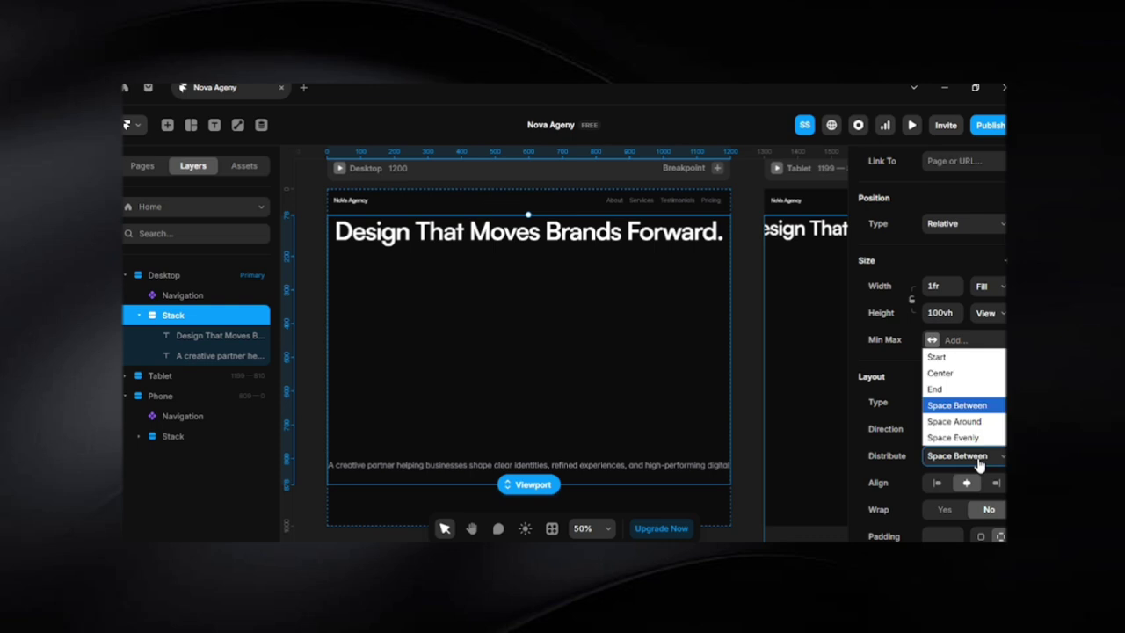
click(968, 423)
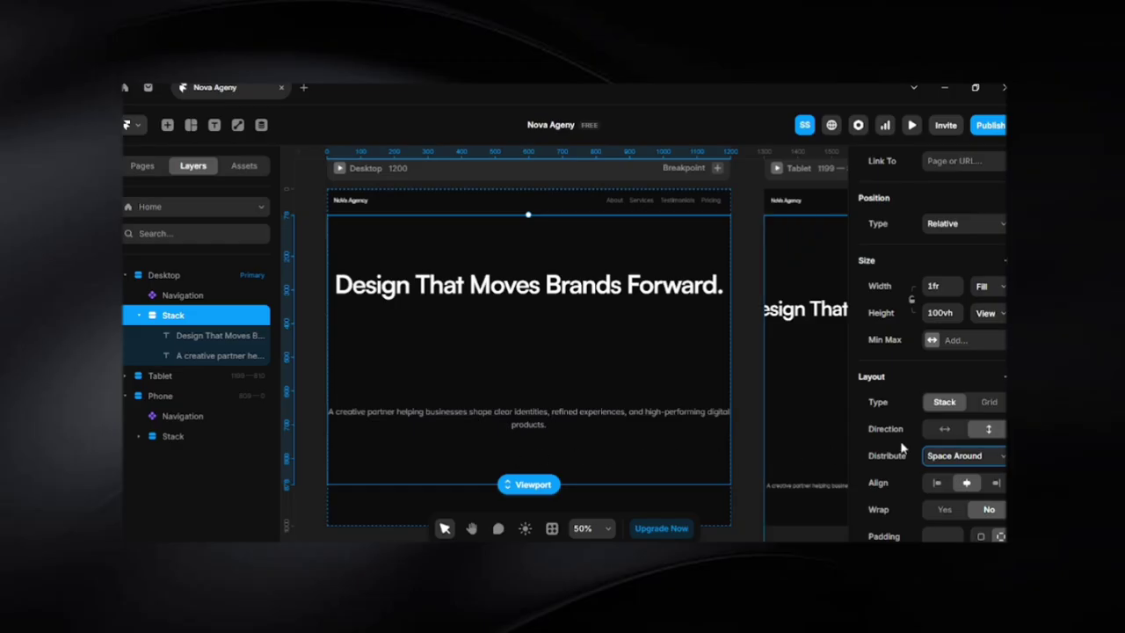
click(961, 462)
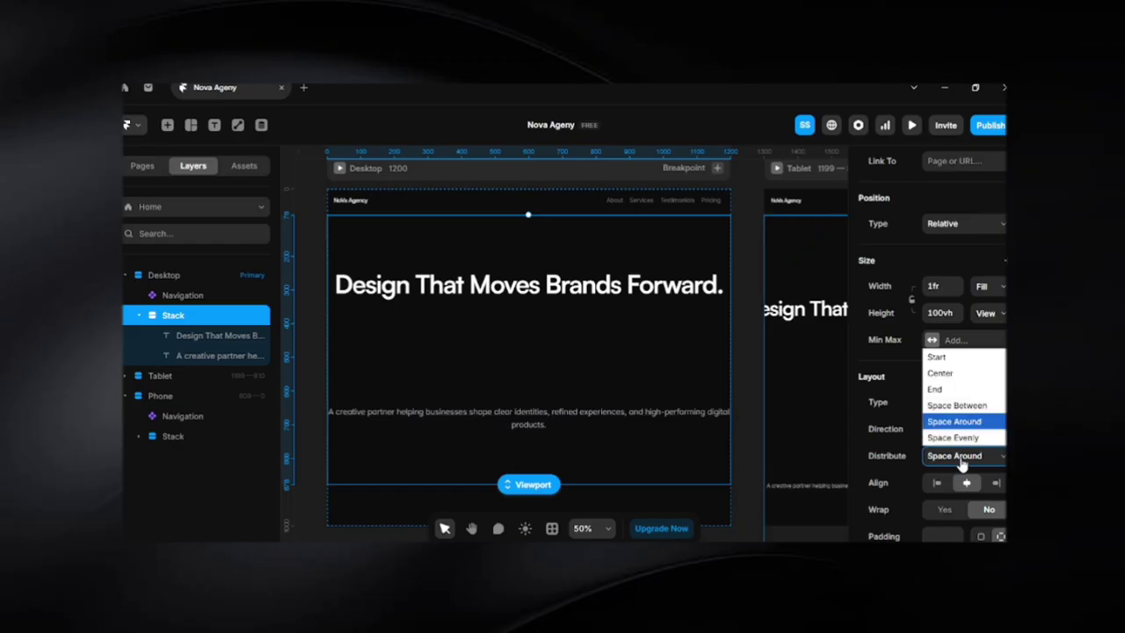
click(967, 437)
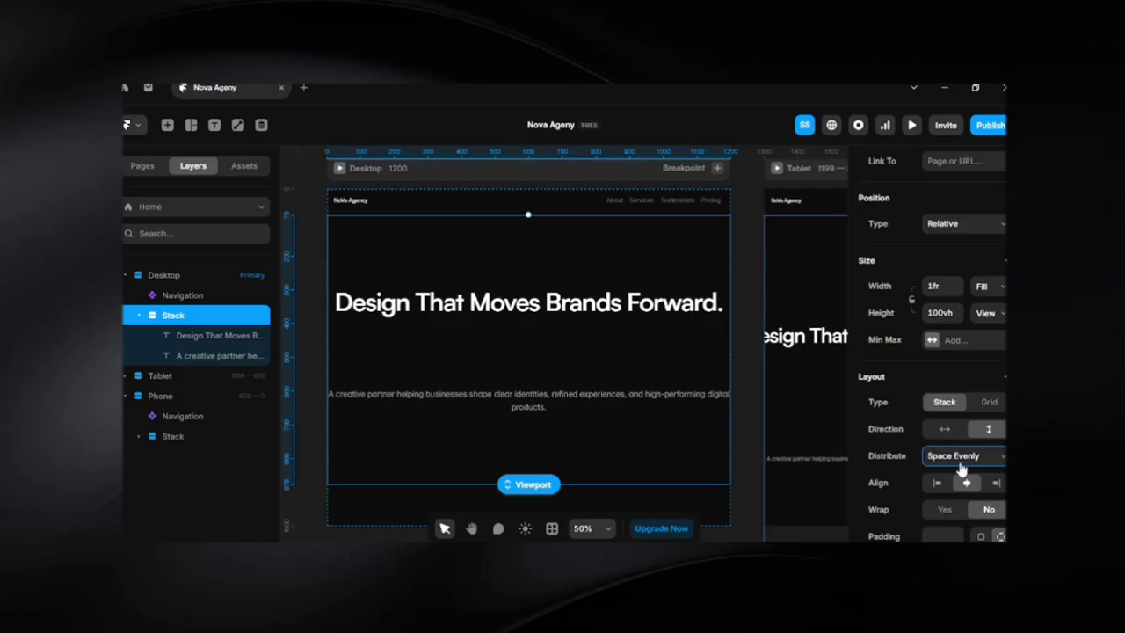
click(961, 457)
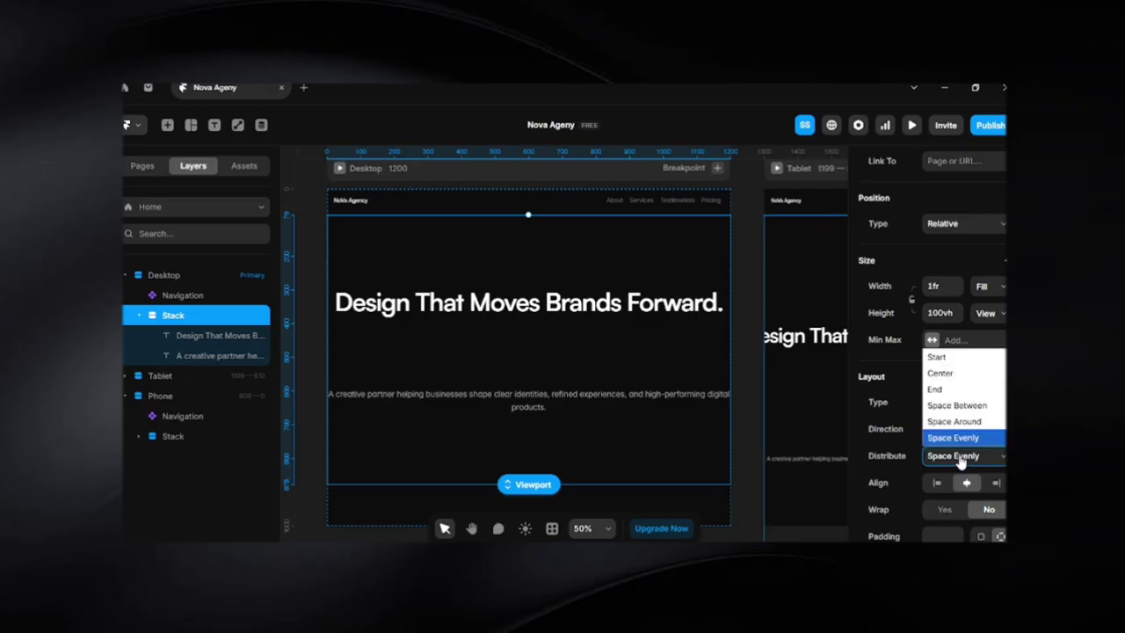
click(942, 373)
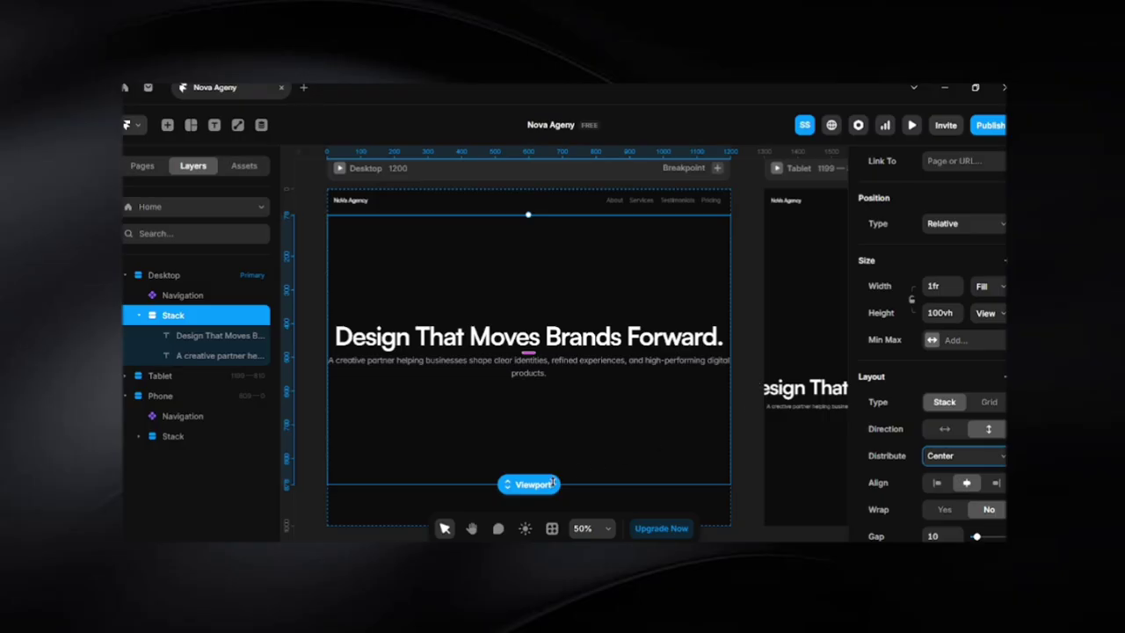
Shorten the Desktop breakpoint's viewport preview height and give the hero stack a uniform padding of 20
drag(552, 482, 544, 376)
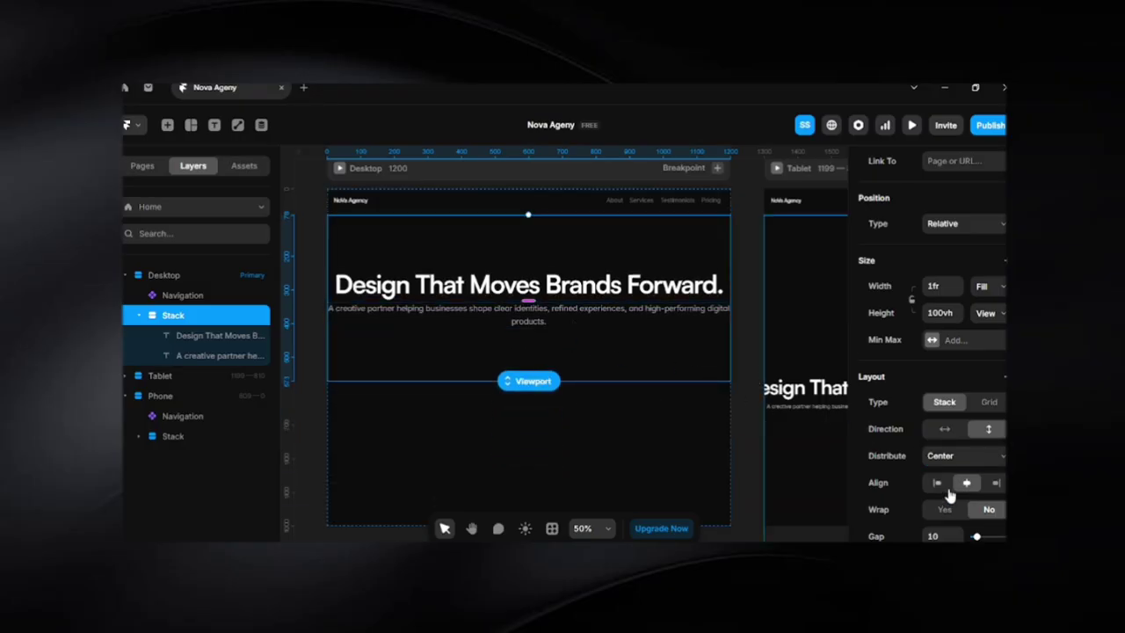
scroll(947, 488, down, 1)
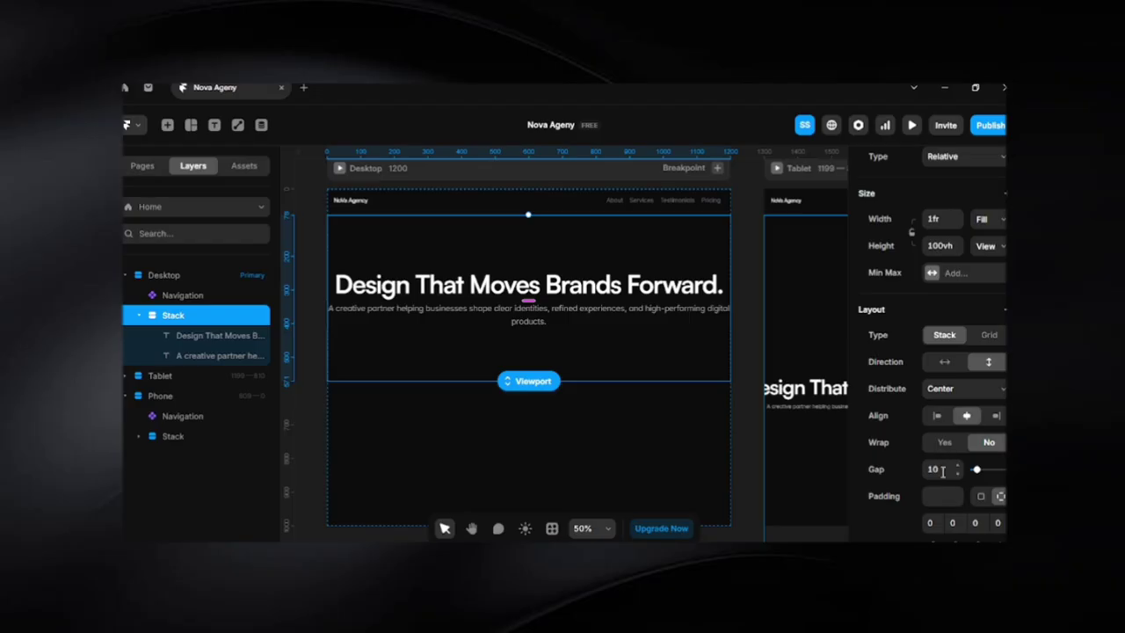
click(982, 495)
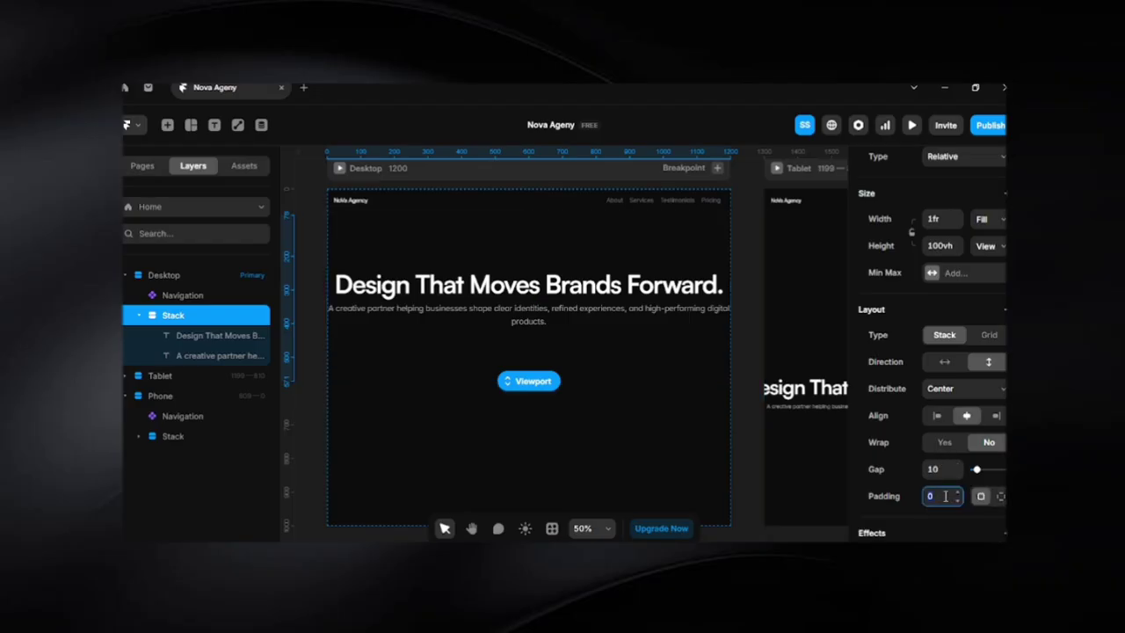
text(20)
key(Return)
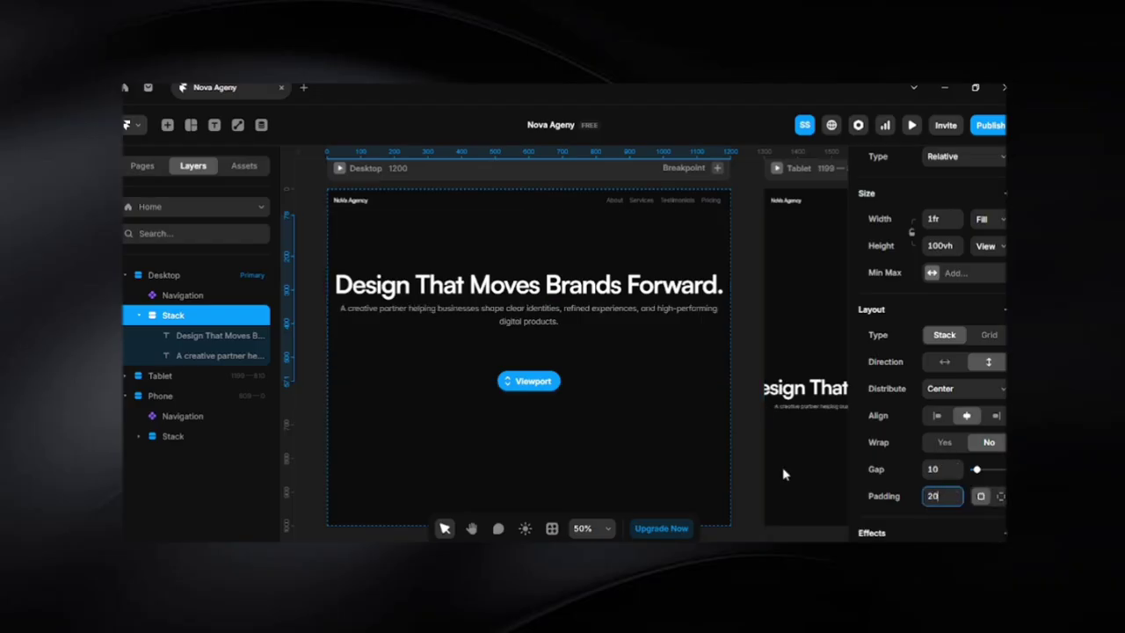
click(565, 320)
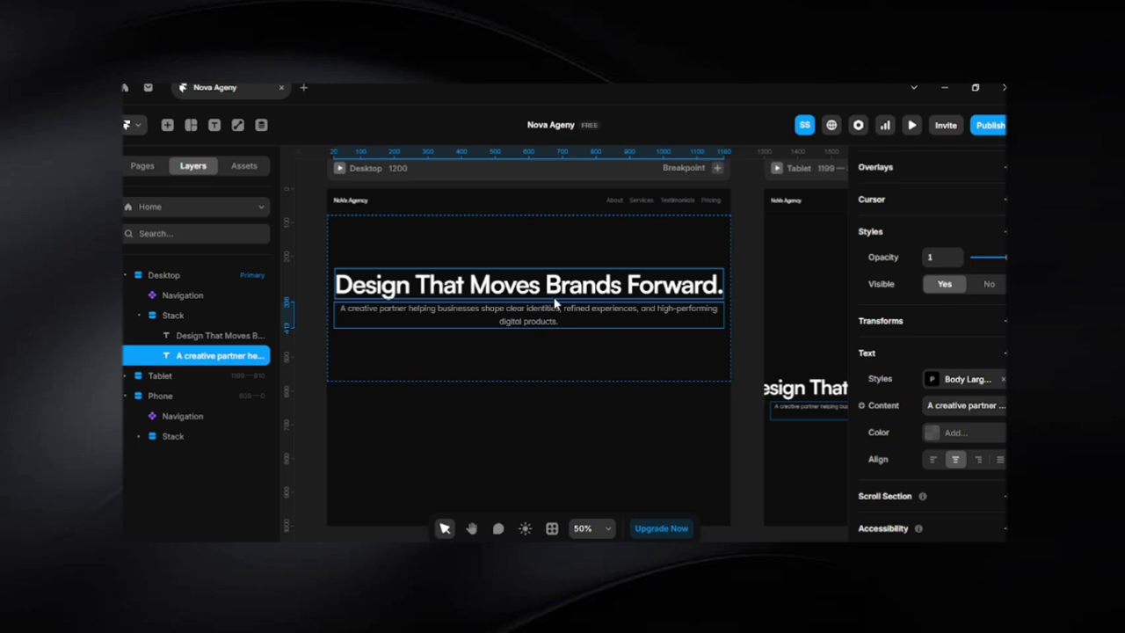
click(555, 300)
click(554, 302)
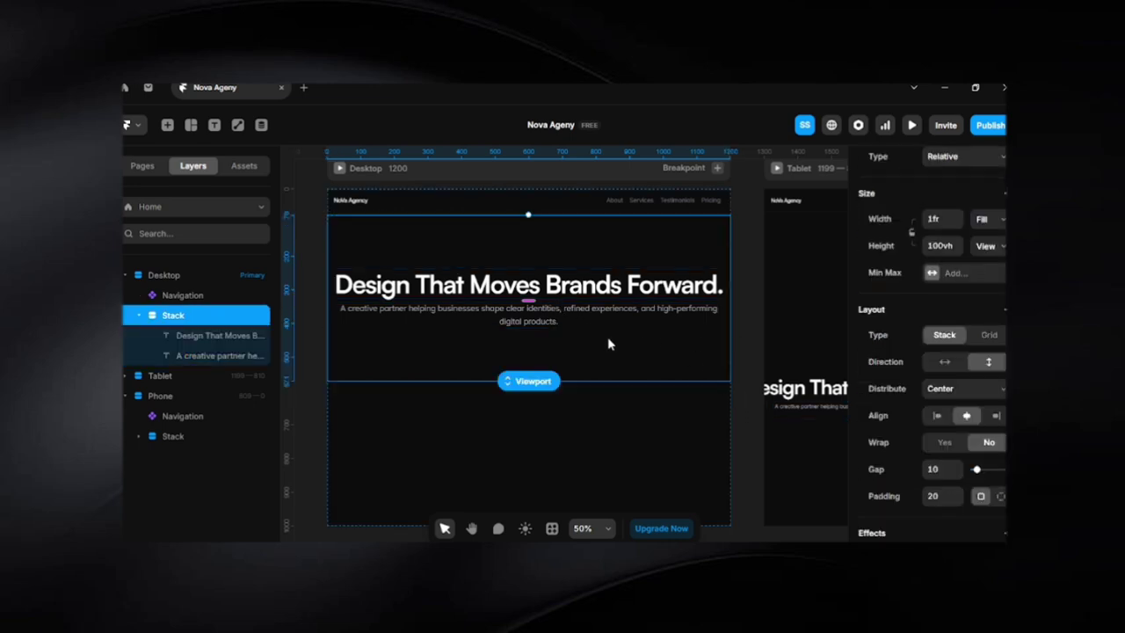
double_click(551, 323)
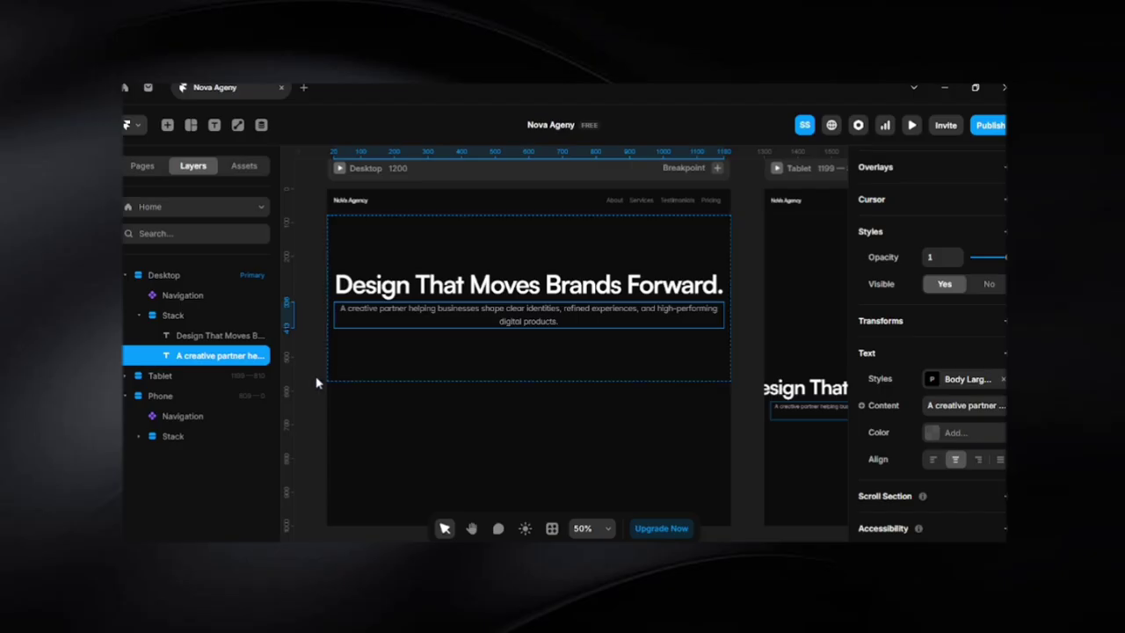
Delete the Framer Button component from the project's components
click(316, 380)
key(space)
drag(316, 376, 412, 366)
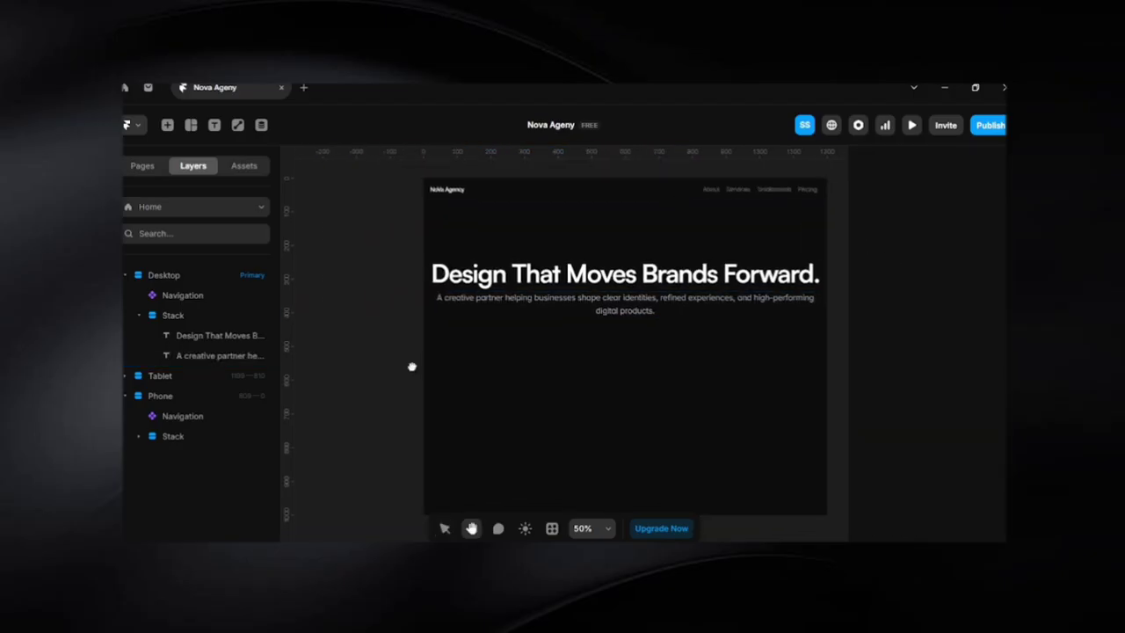
click(245, 169)
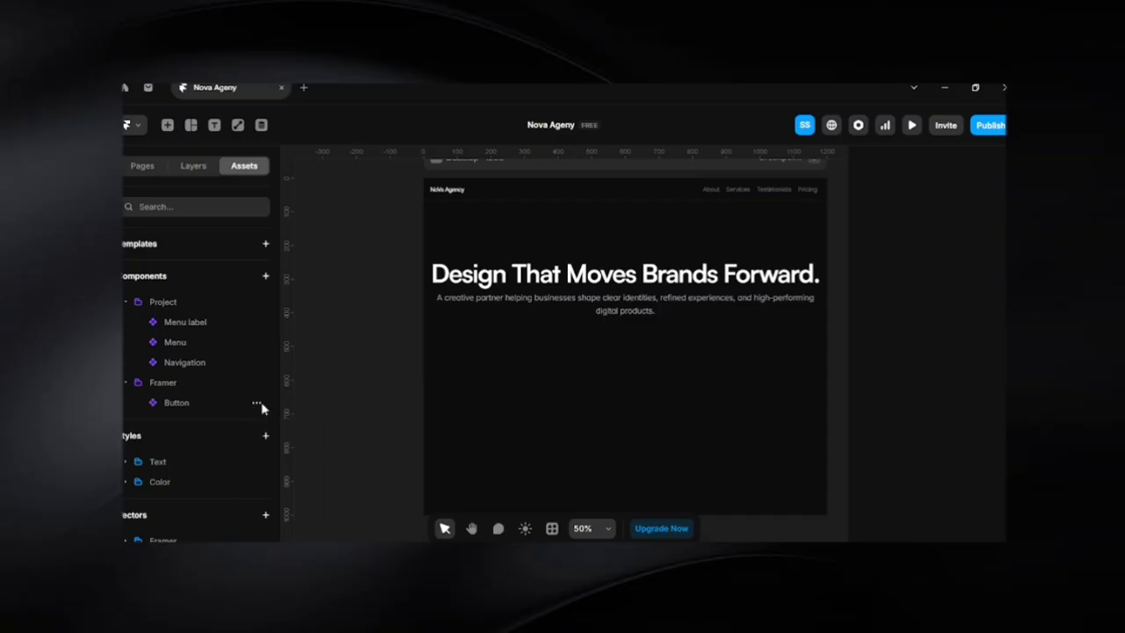
click(257, 402)
click(268, 484)
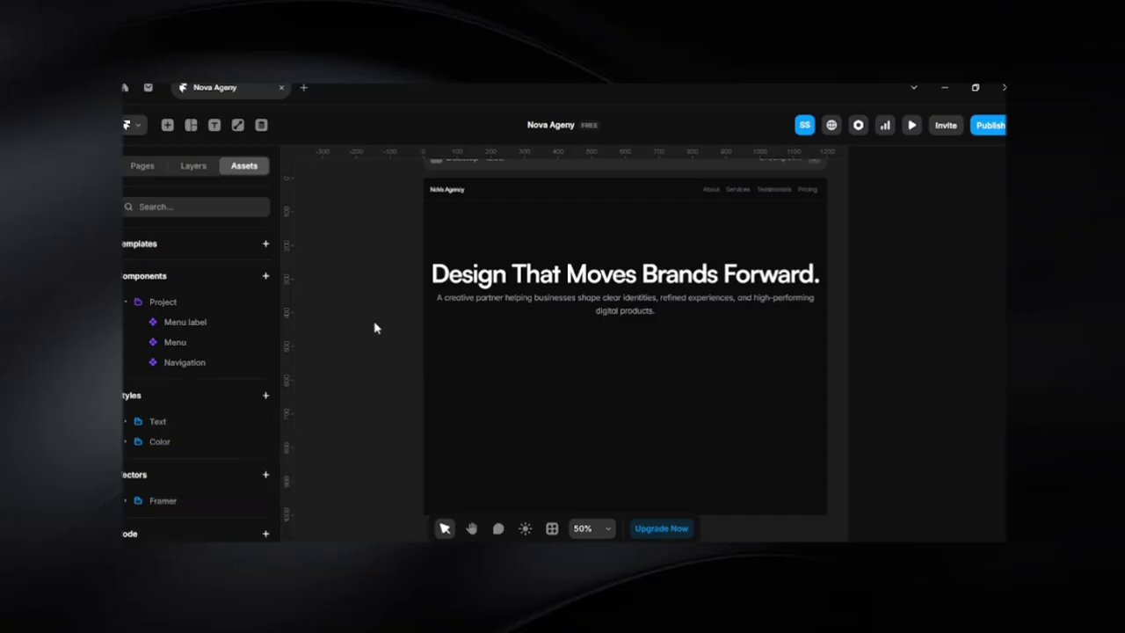
Add a text layer reading "Button" on the empty canvas above the Desktop breakpoint
key(h)
scroll(542, 298, up, 5)
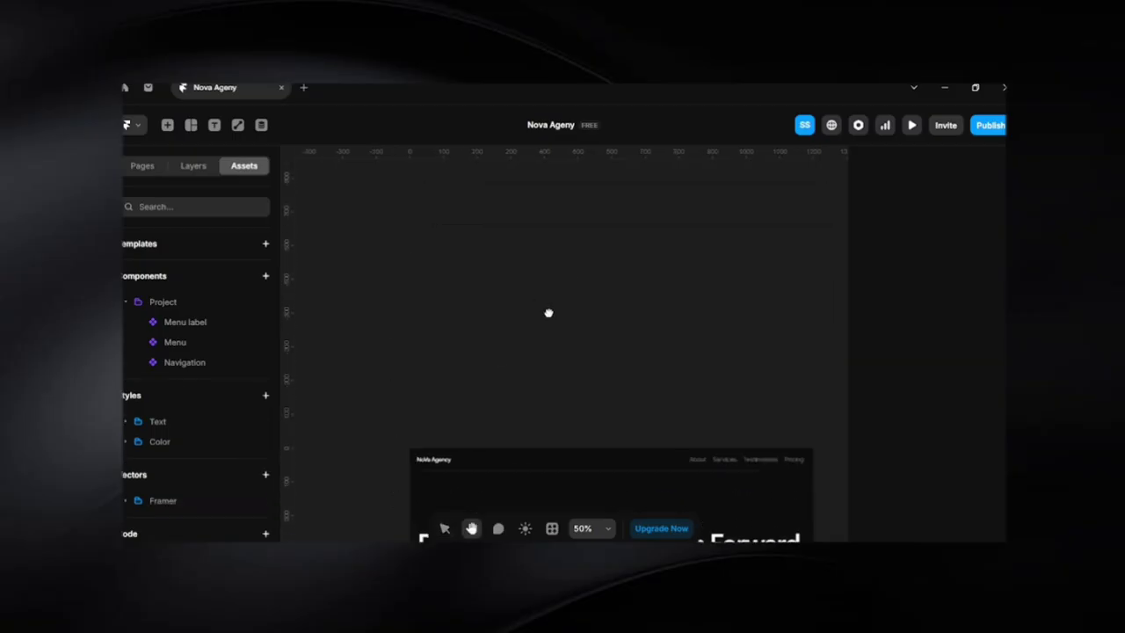
scroll(551, 371, up, 5)
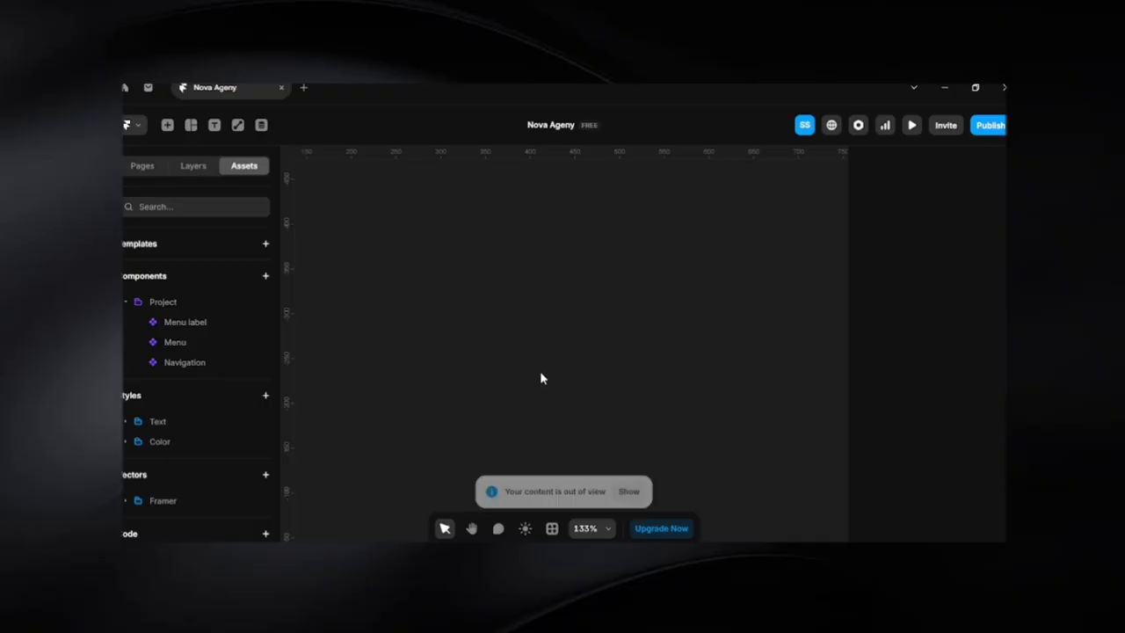
key(t)
click(503, 362)
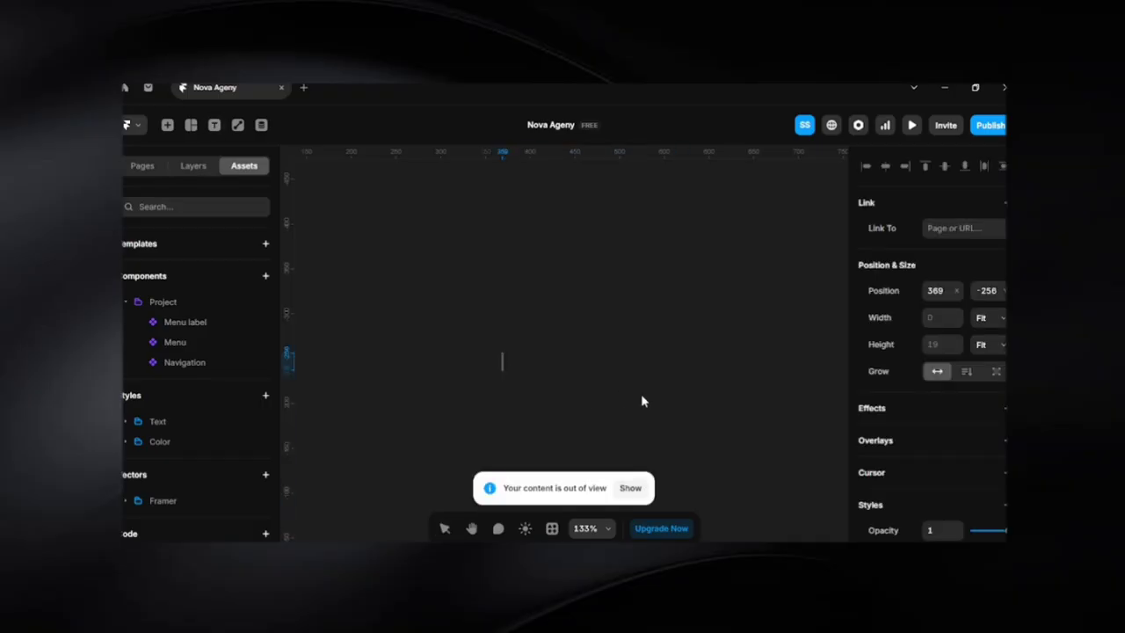
text(But)
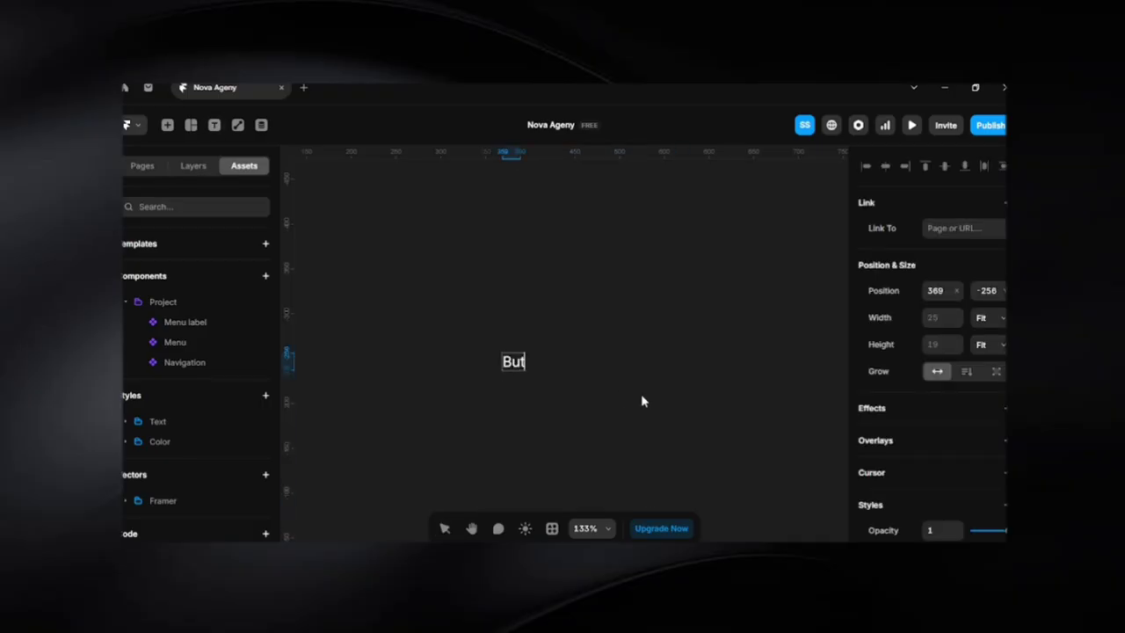
text(ton)
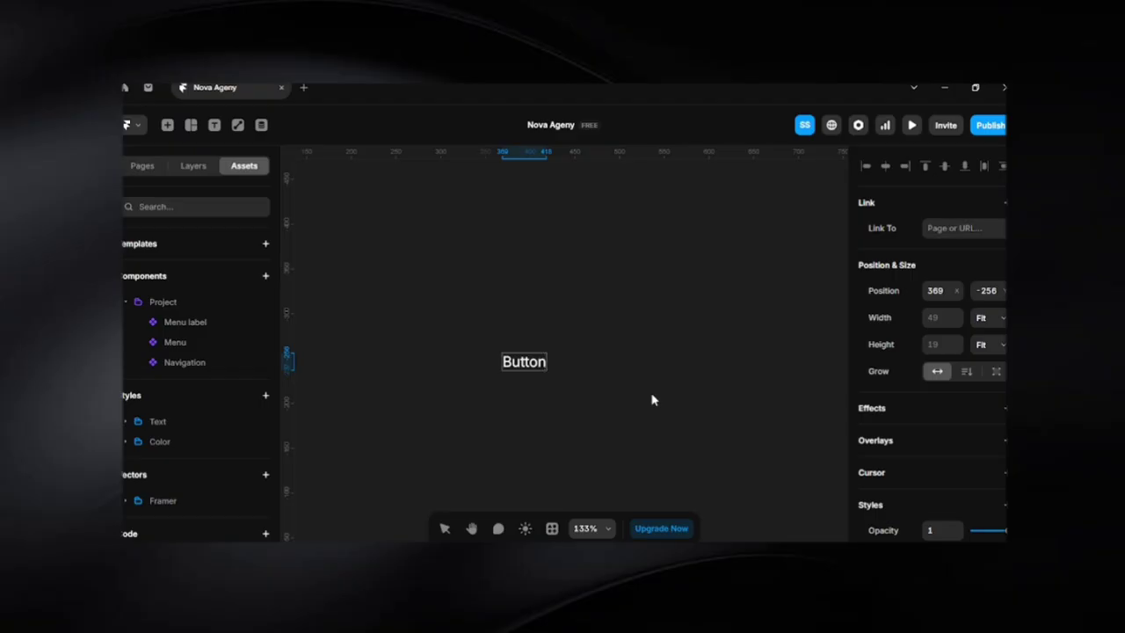
key(Escape)
Wrap the "Button" text in a stack and show it in the layer list
scroll(934, 454, down, 3)
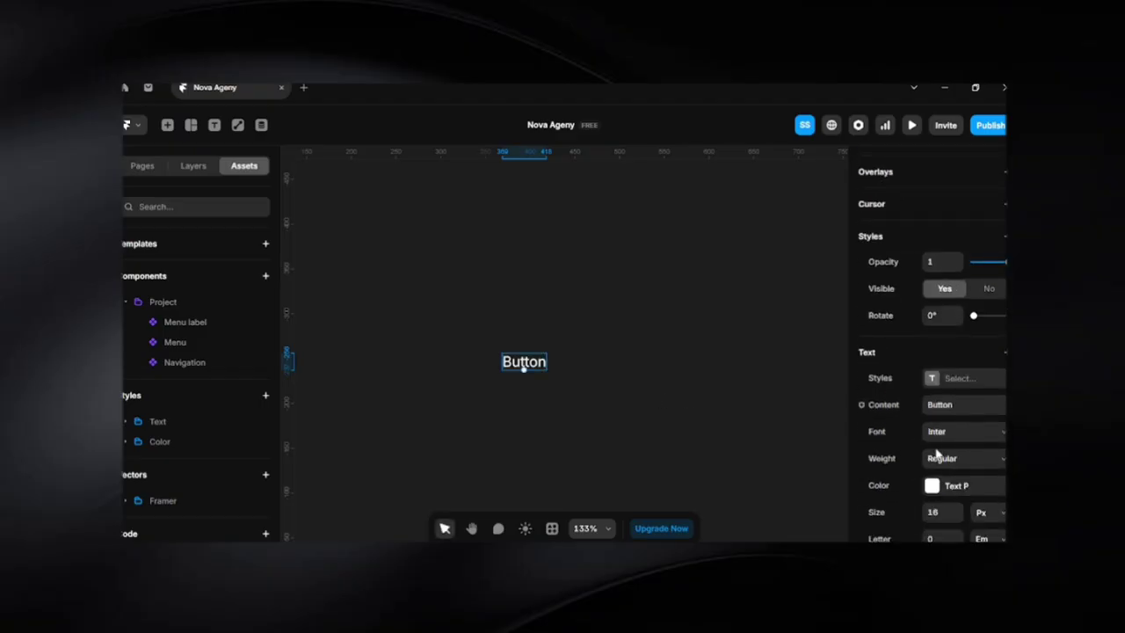
scroll(879, 396, up, 4)
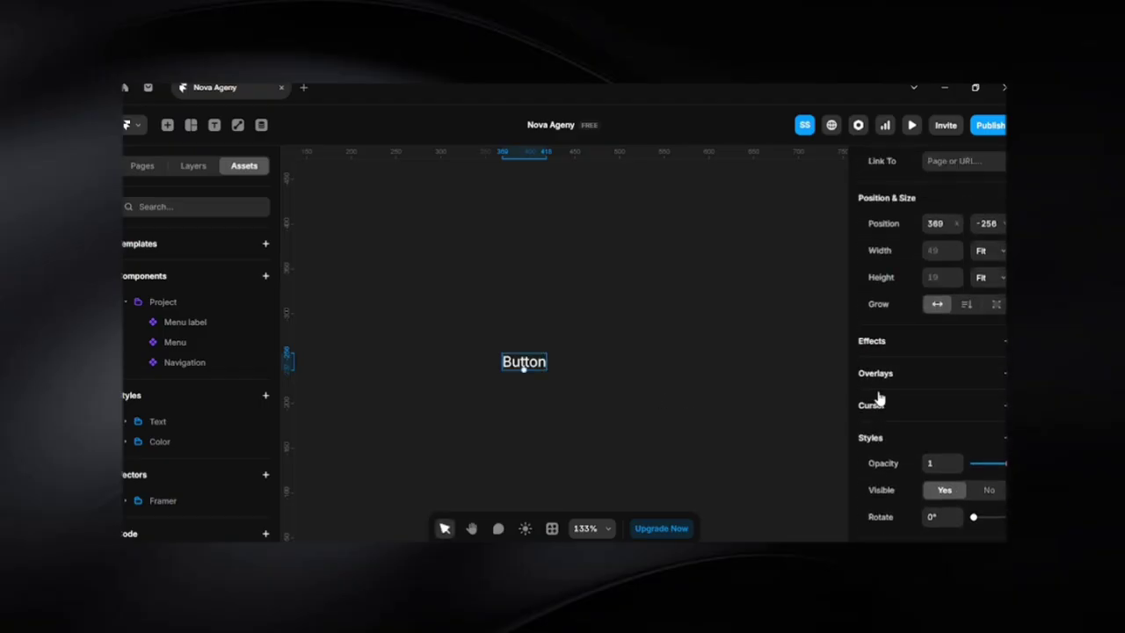
key(shift+a)
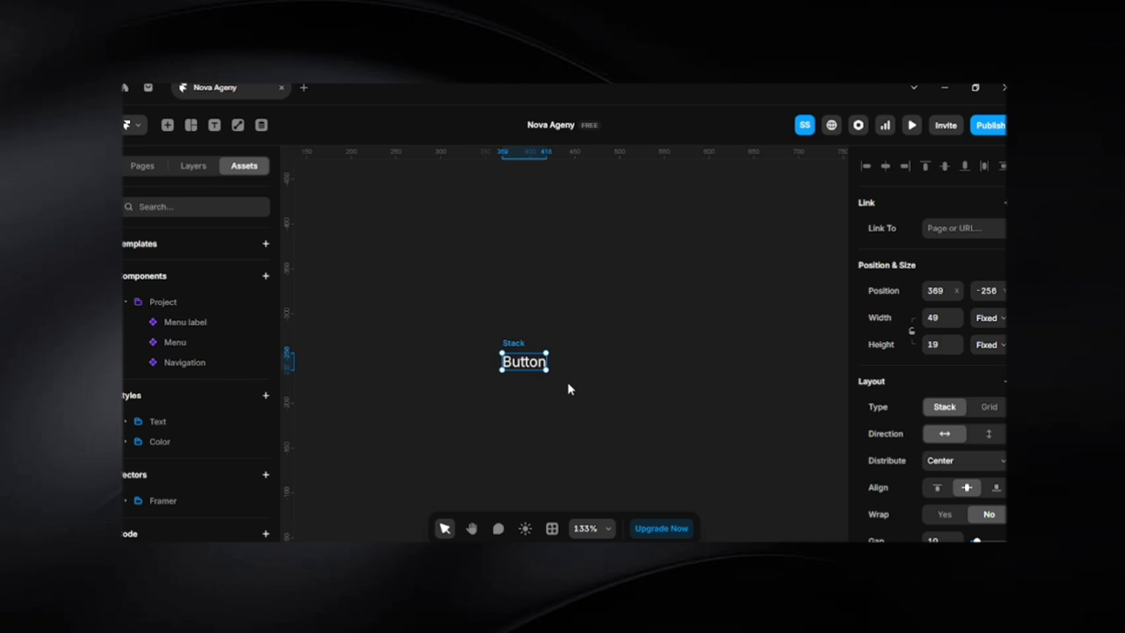
click(186, 167)
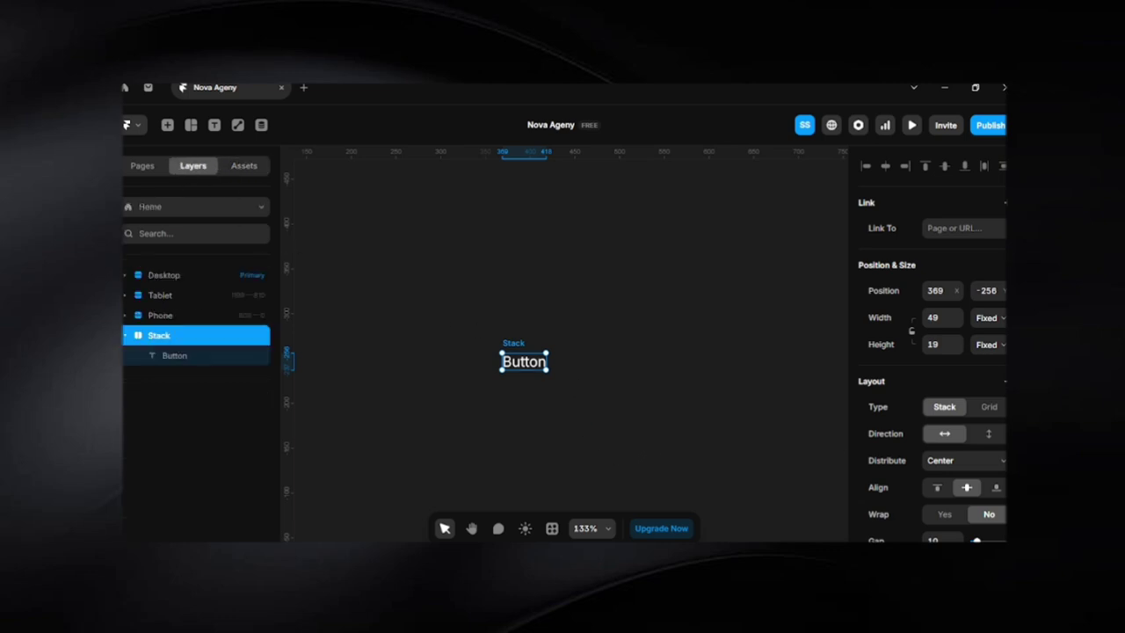
Set both the width and height of the "Button" text's stack to Fit Content
click(987, 318)
click(993, 383)
click(988, 345)
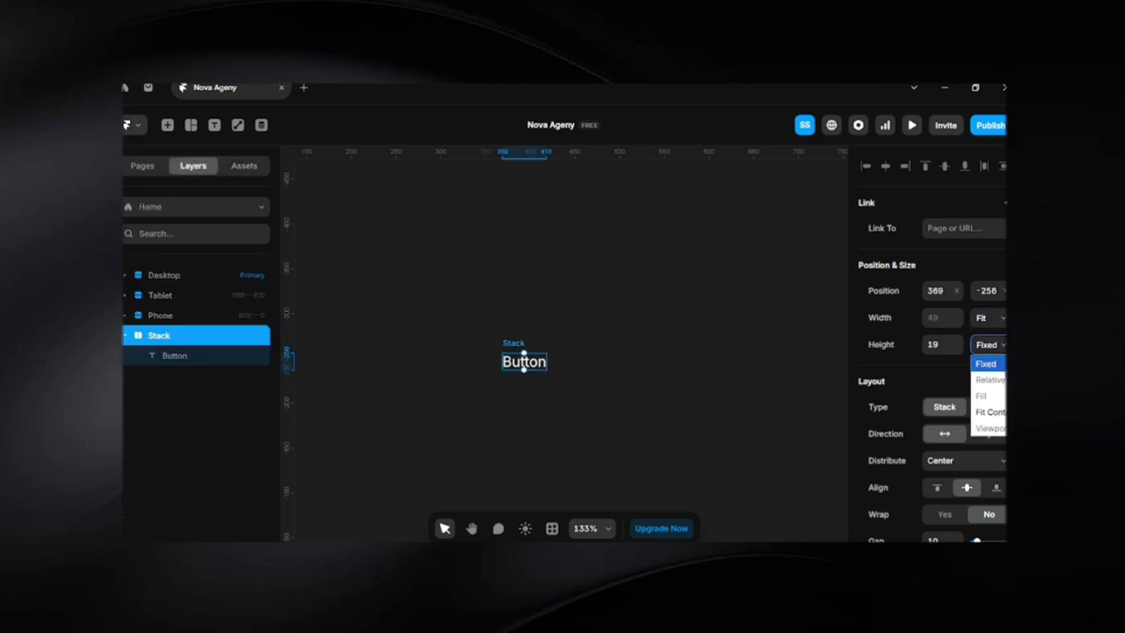
click(990, 412)
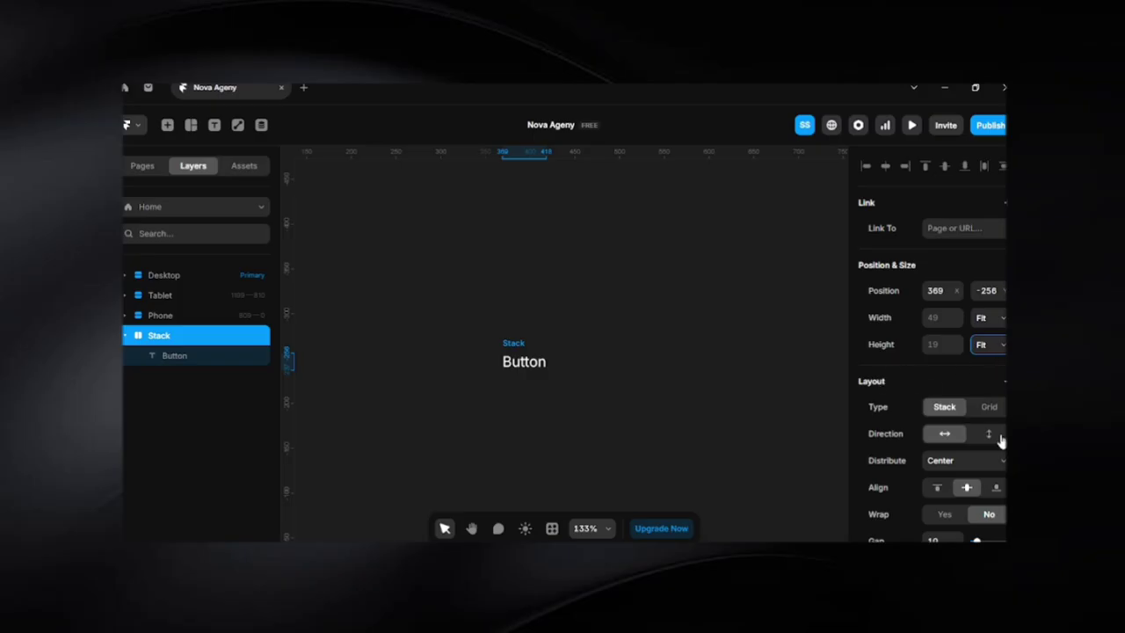
scroll(947, 457, down, 3)
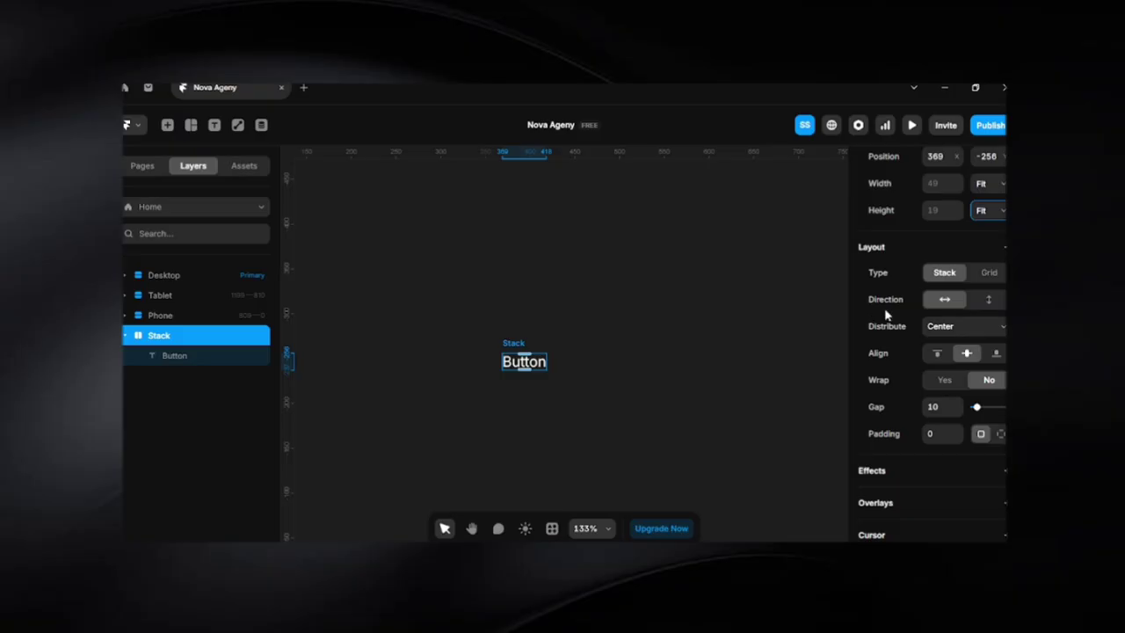
Set the stack's padding to 20 on all sides and split it into individual side values
click(939, 433)
text(10)
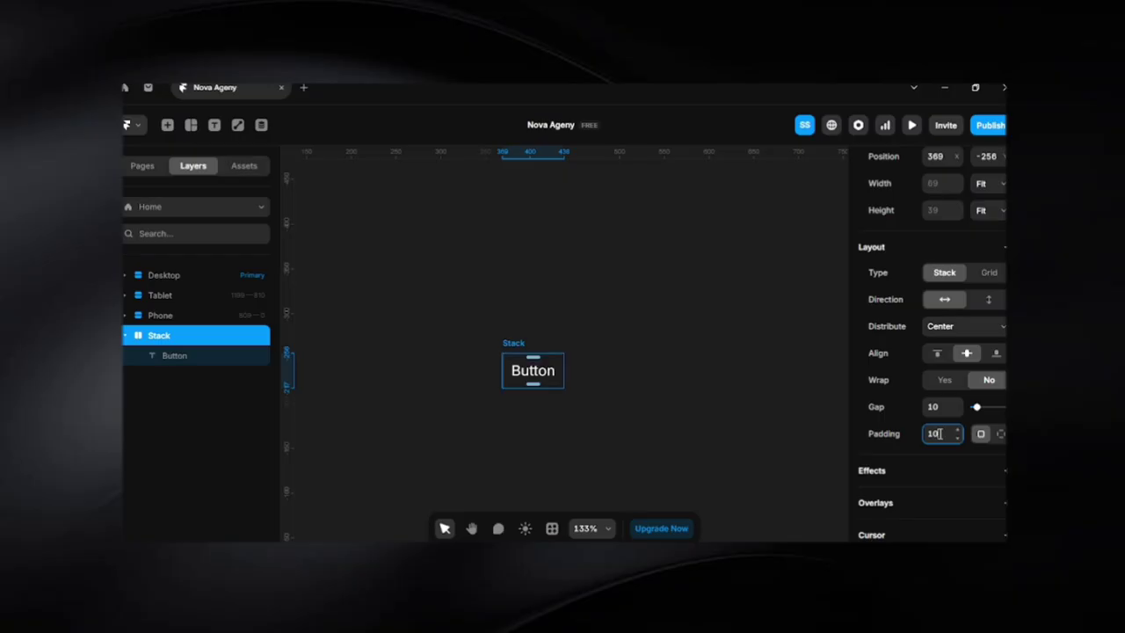
key(shift+Up)
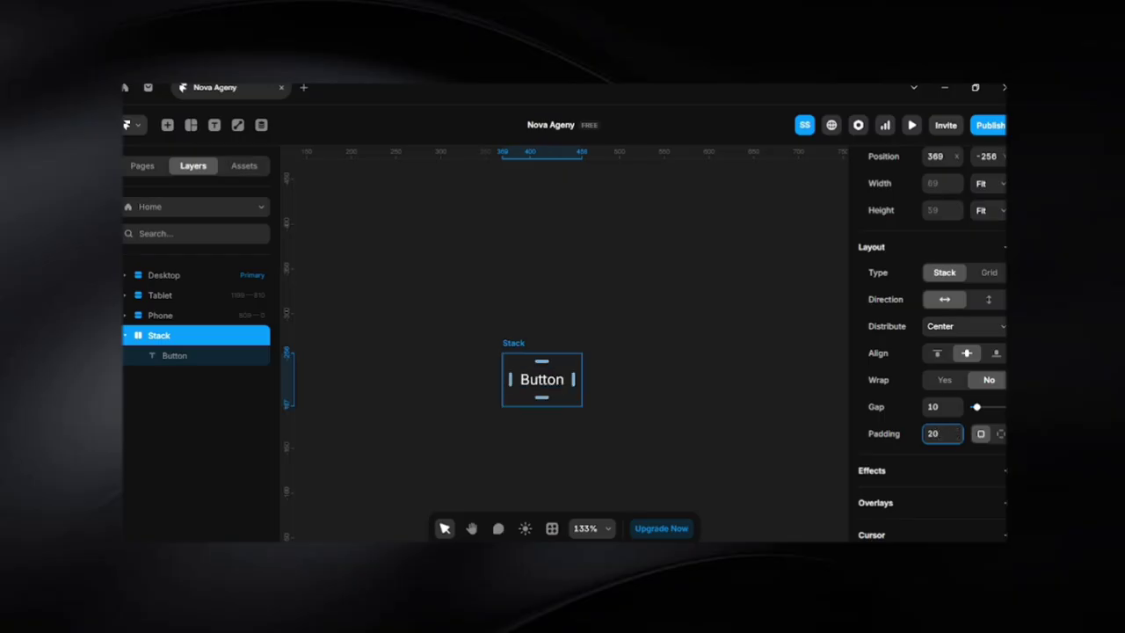
click(999, 435)
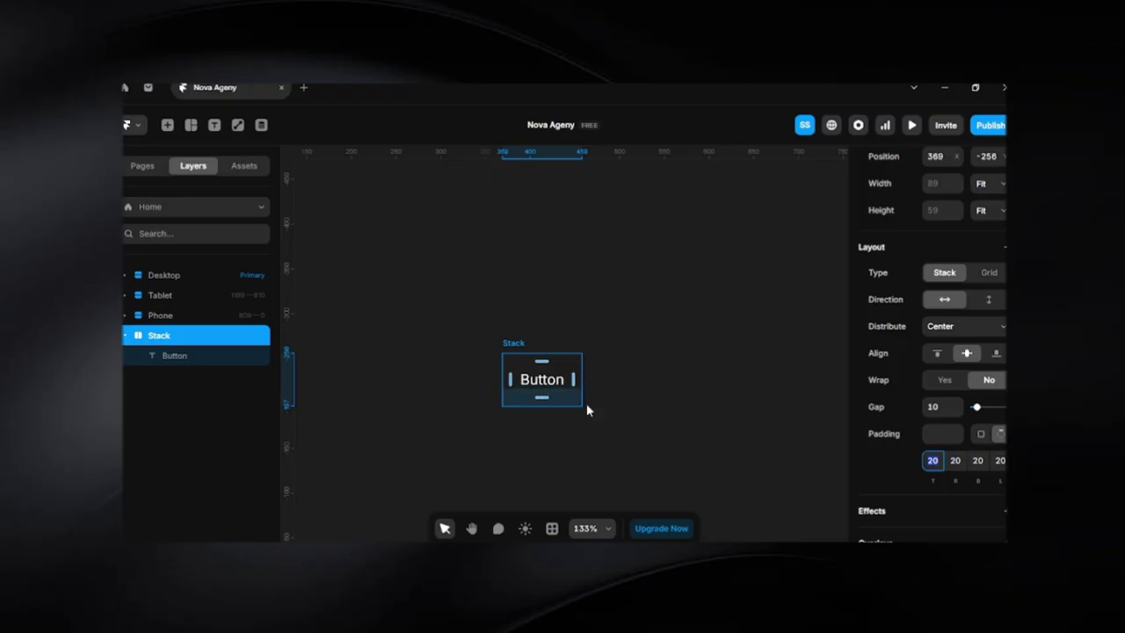
Set the stack's right and left padding to 10
click(954, 460)
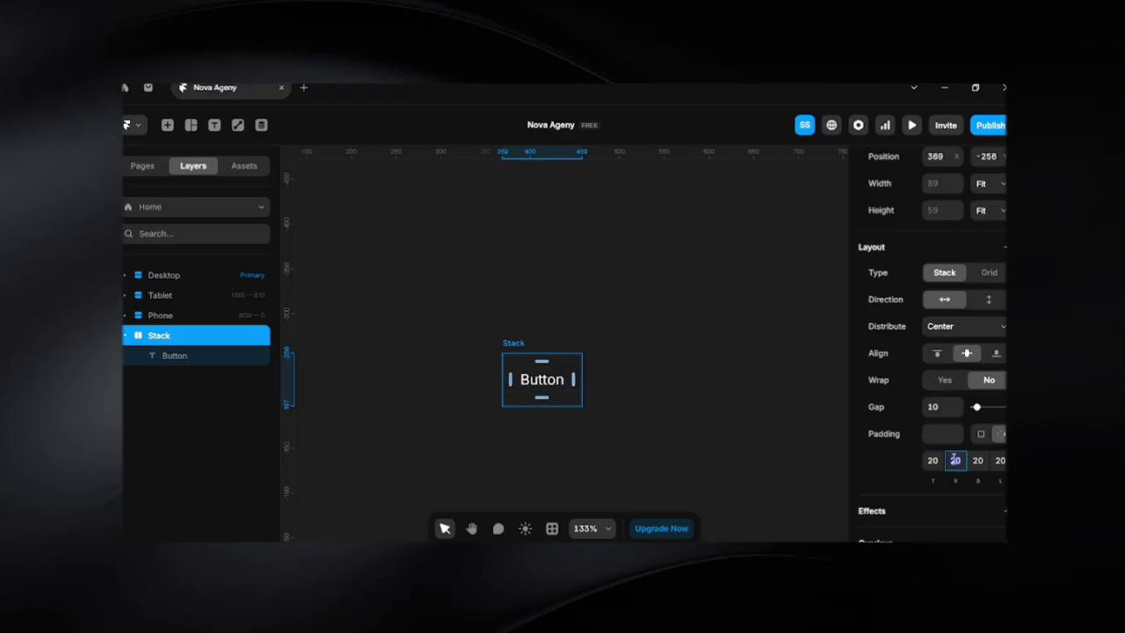
text(10)
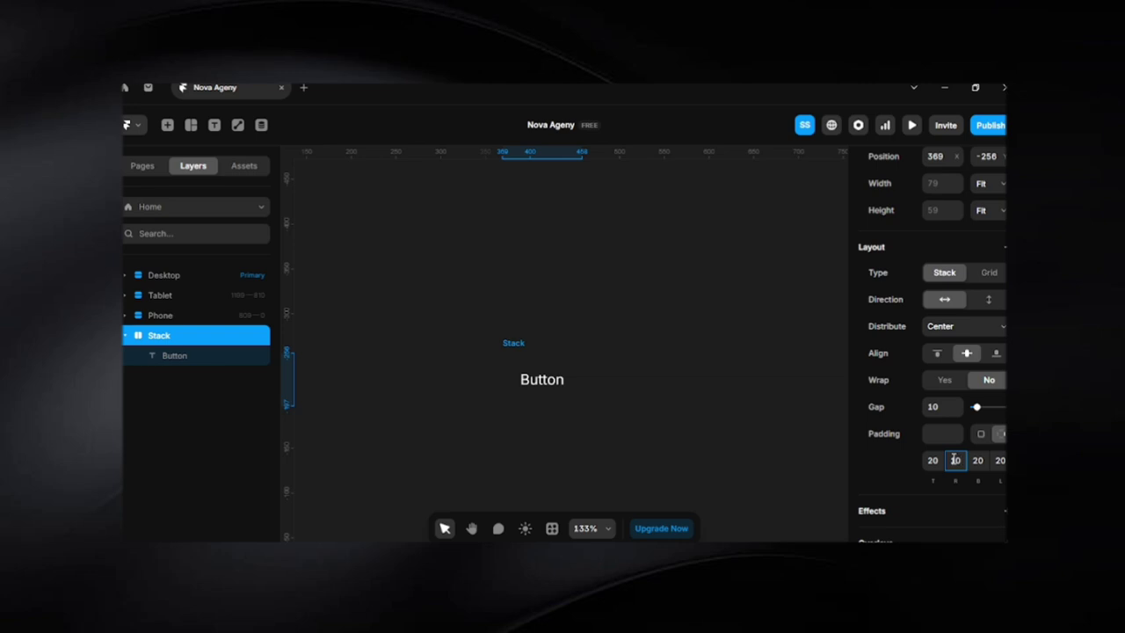
key(Tab)
key(Tab)
text(10)
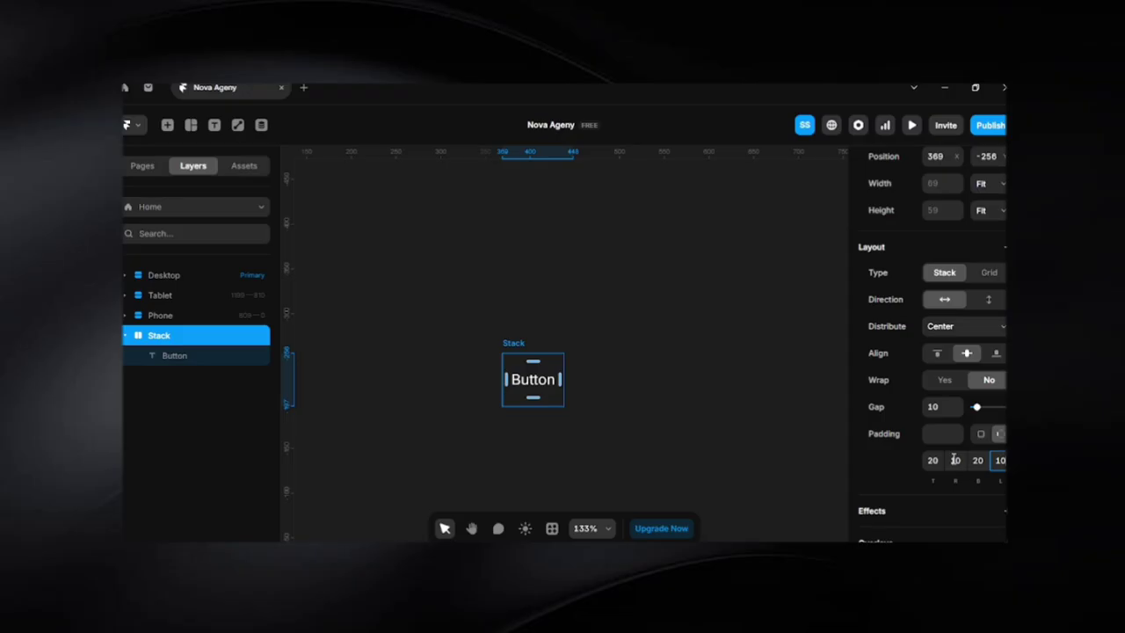
Restore the stack's left and right padding to 20
text(20)
scroll(953, 459, down, 5)
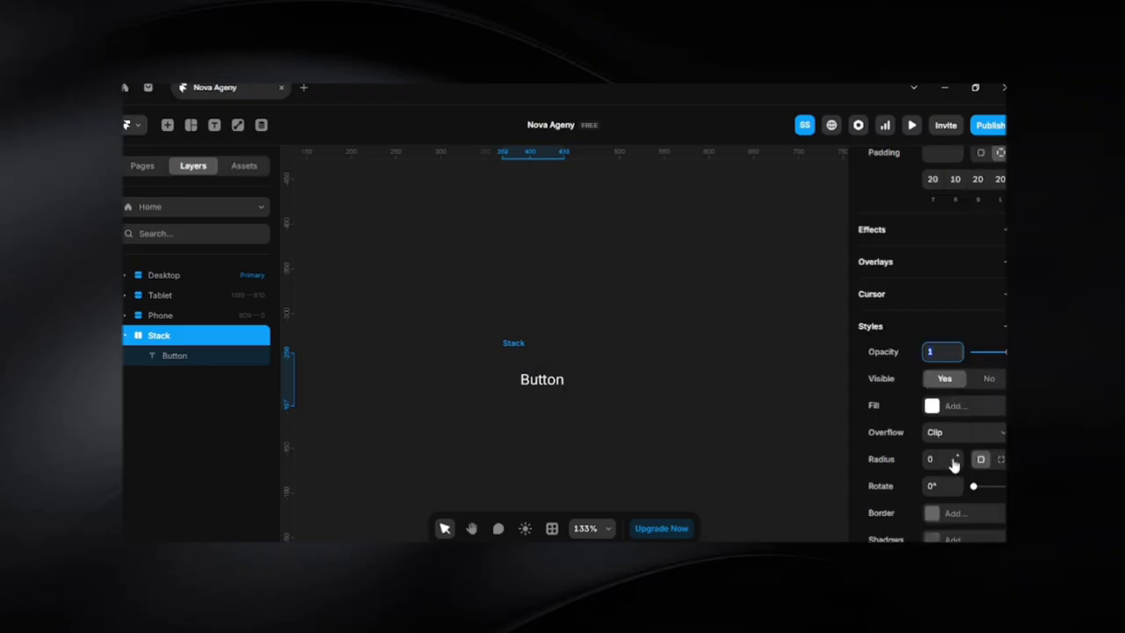
click(955, 179)
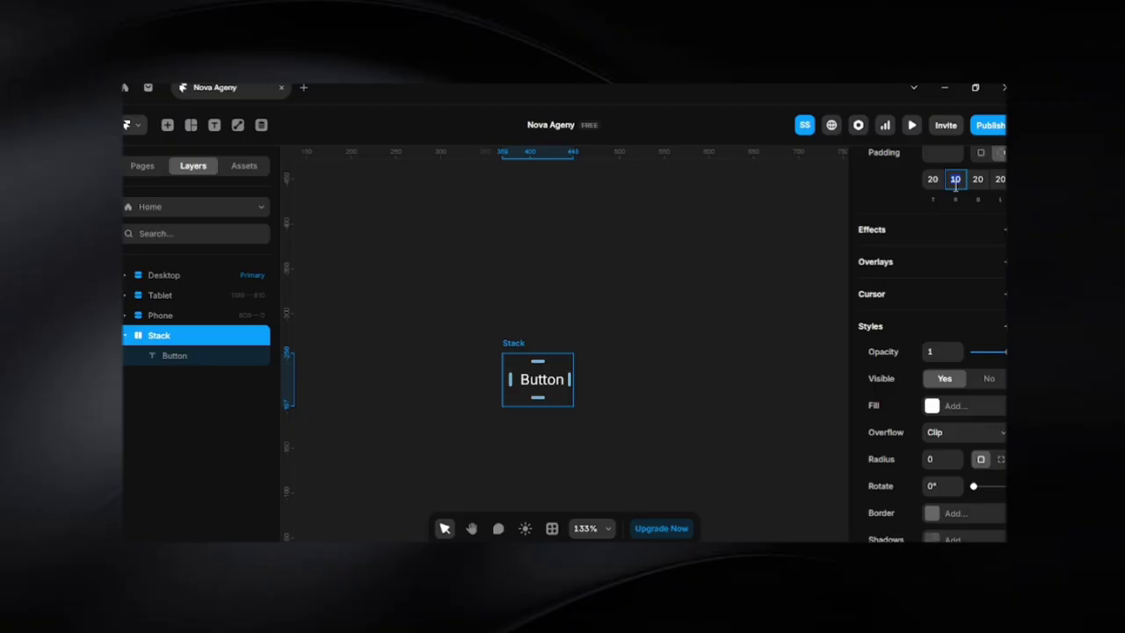
text(20)
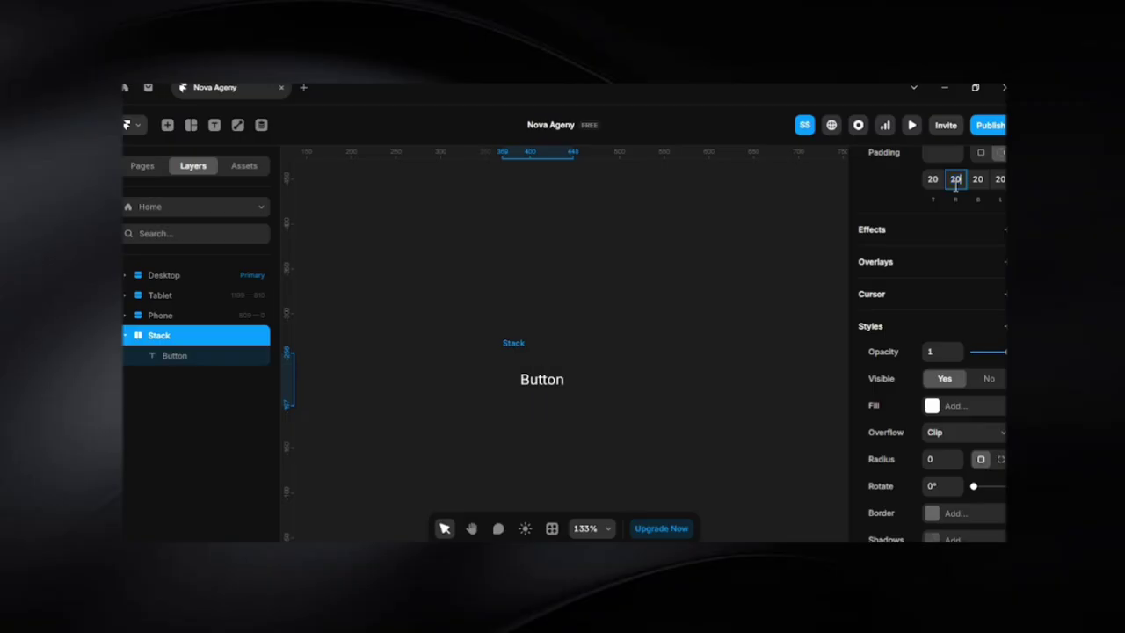
key(Return)
Set the stack's top and bottom padding to 10
click(933, 180)
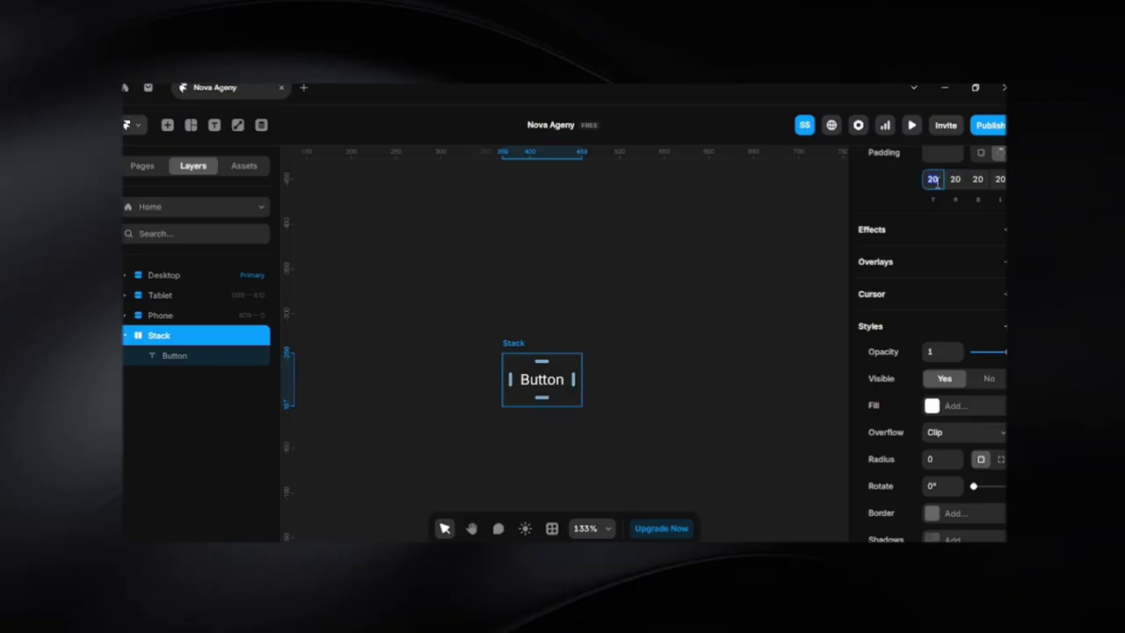
text(10)
click(977, 179)
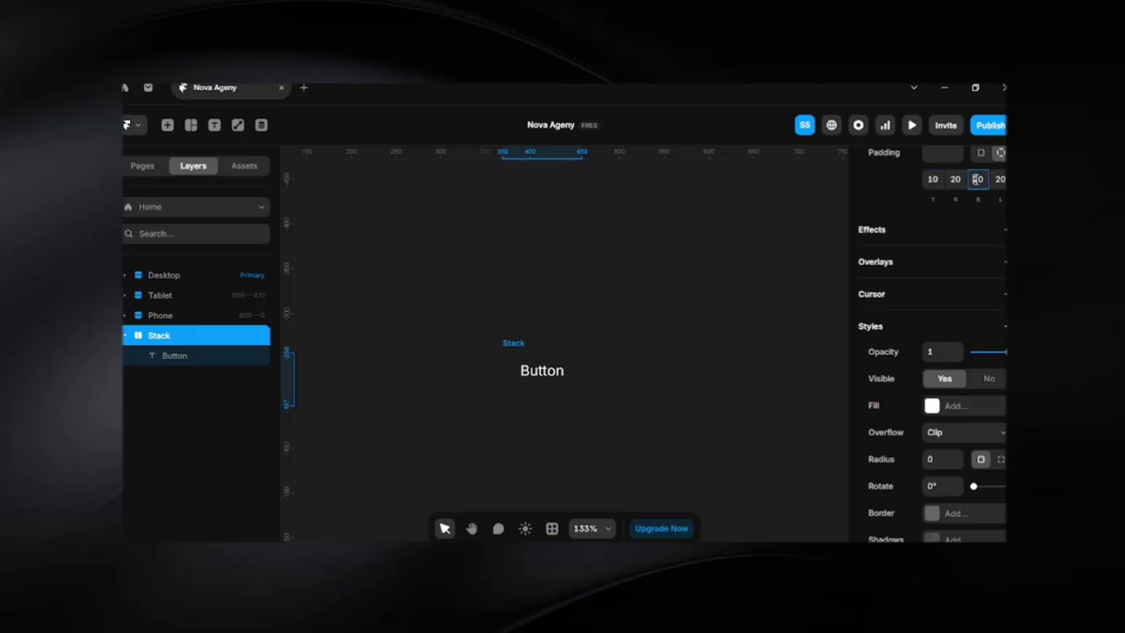
text(10)
Change the stack's height sizing from Fit to Fixed and set the height to 42
scroll(951, 343, up, 5)
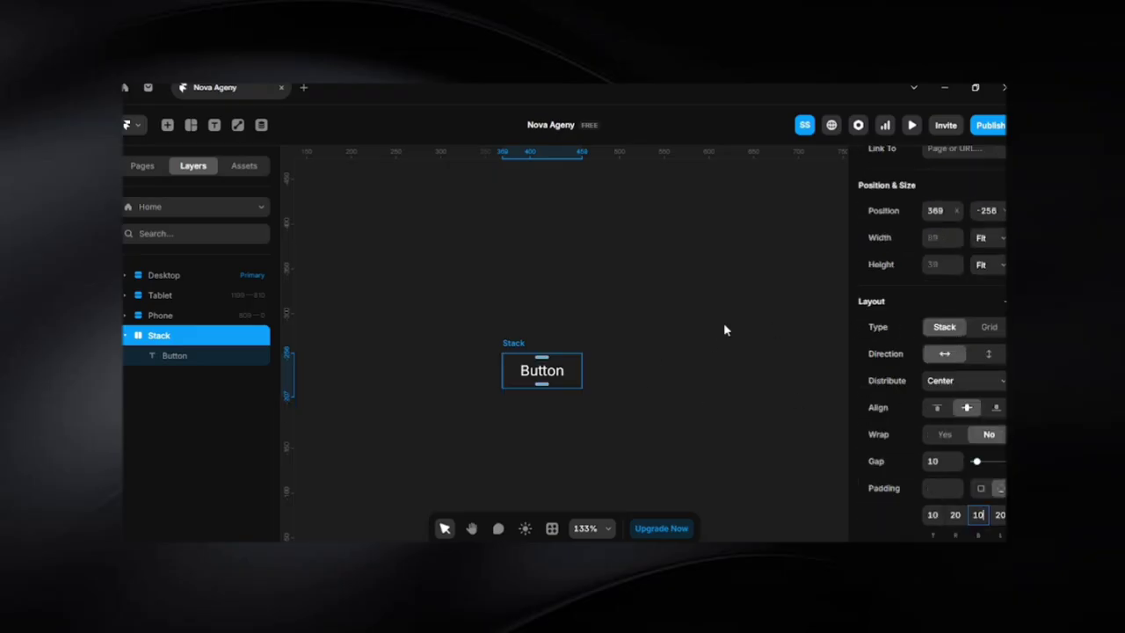
scroll(930, 346, down, 3)
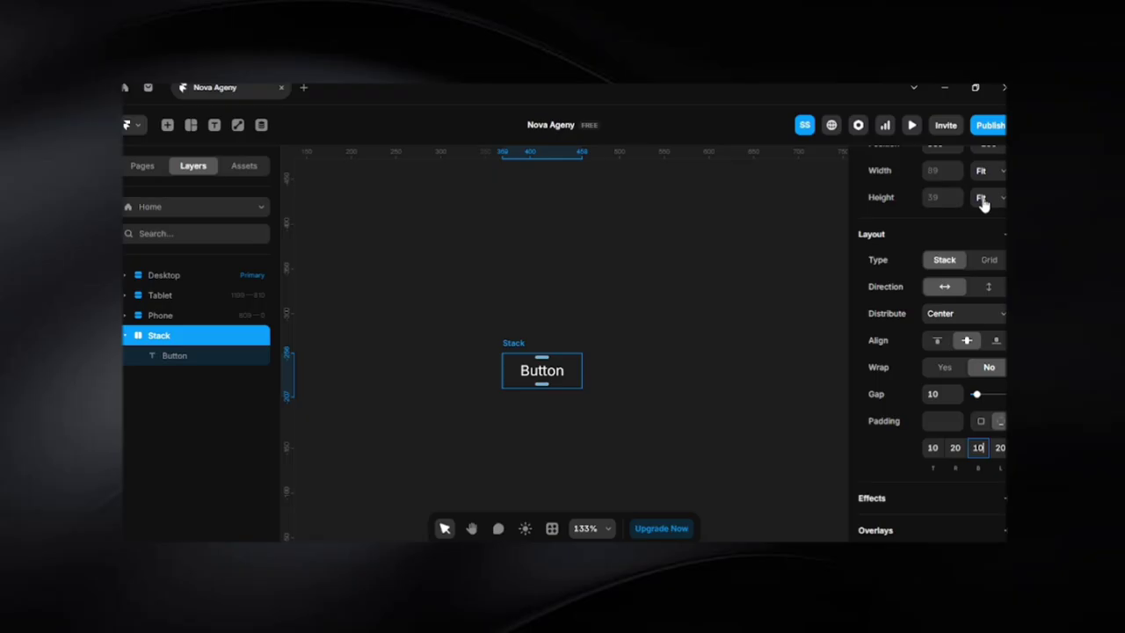
click(983, 199)
click(982, 215)
click(933, 198)
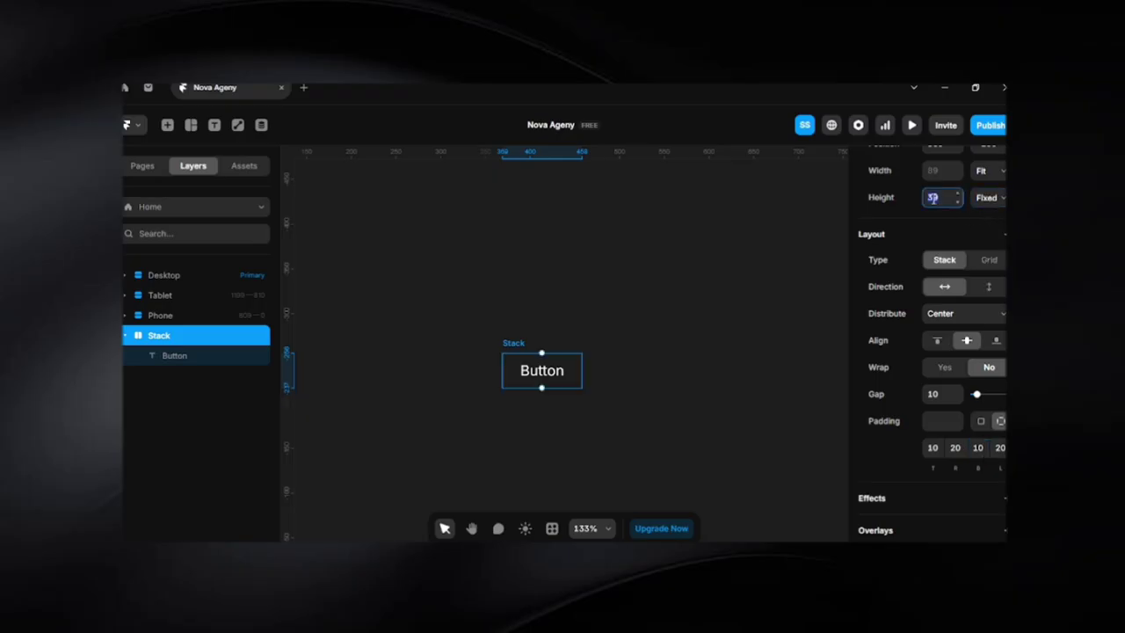
text(42)
key(Return)
click(615, 432)
Rename the Stack layer to Button
click(515, 348)
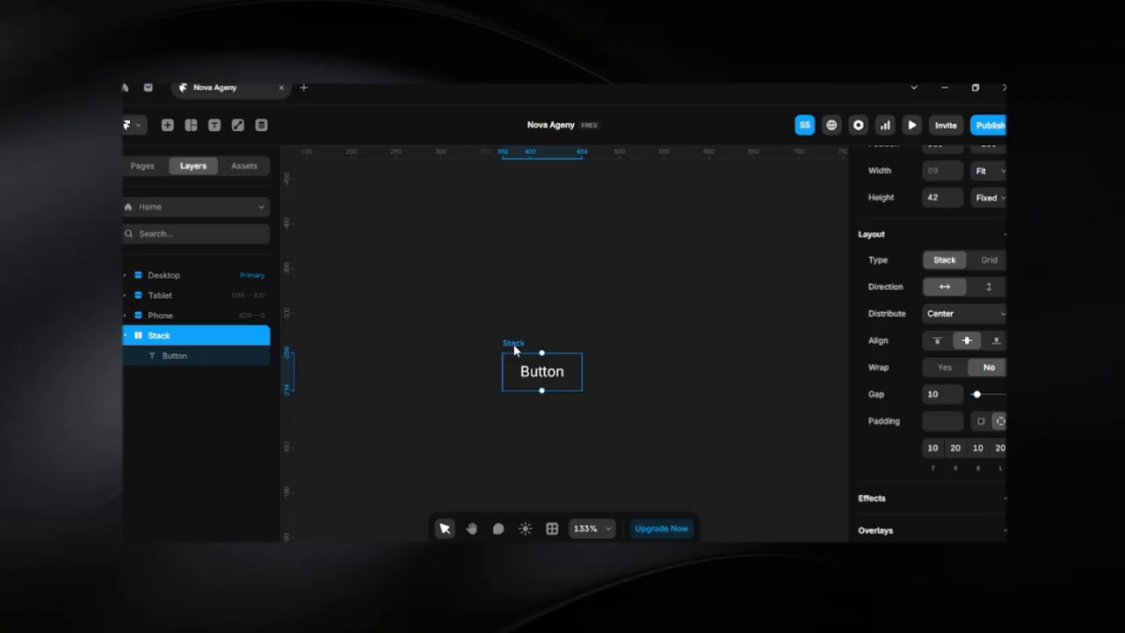
click(519, 318)
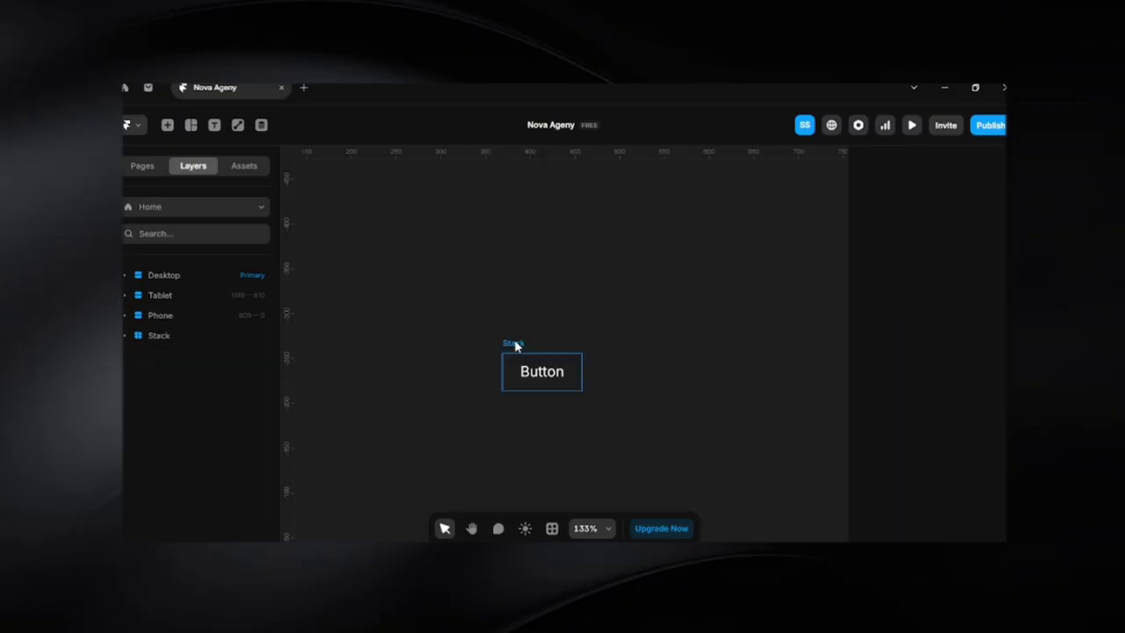
double_click(515, 343)
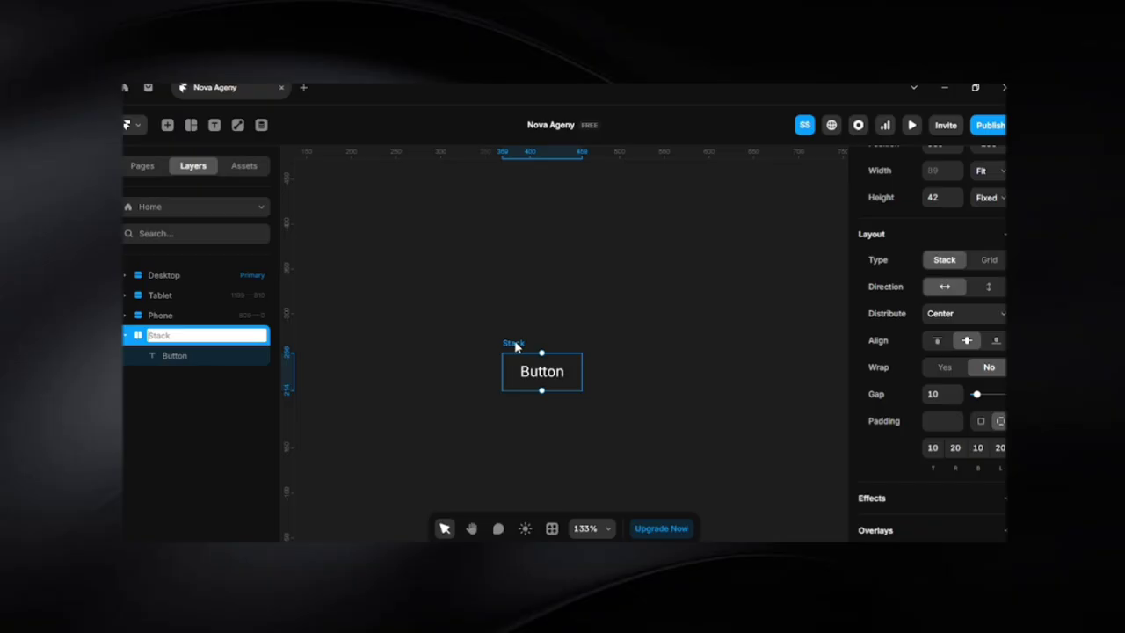
text(Button)
key(Return)
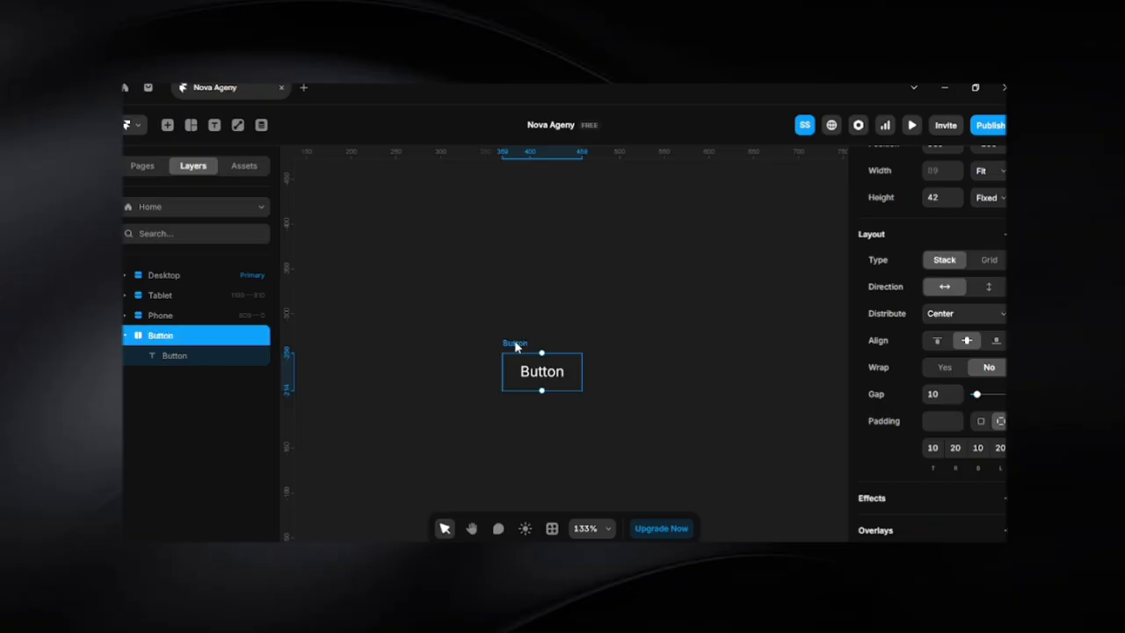
Convert the Button stack into a component named Button and select its primary variant
key(ctrl+alt+k)
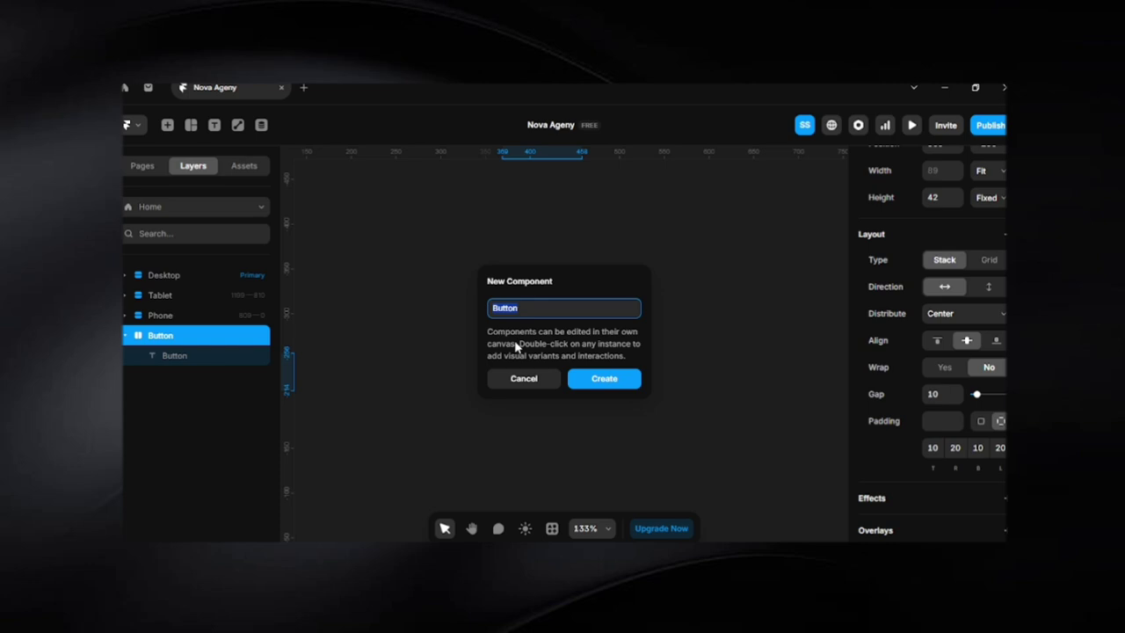
key(Return)
click(563, 351)
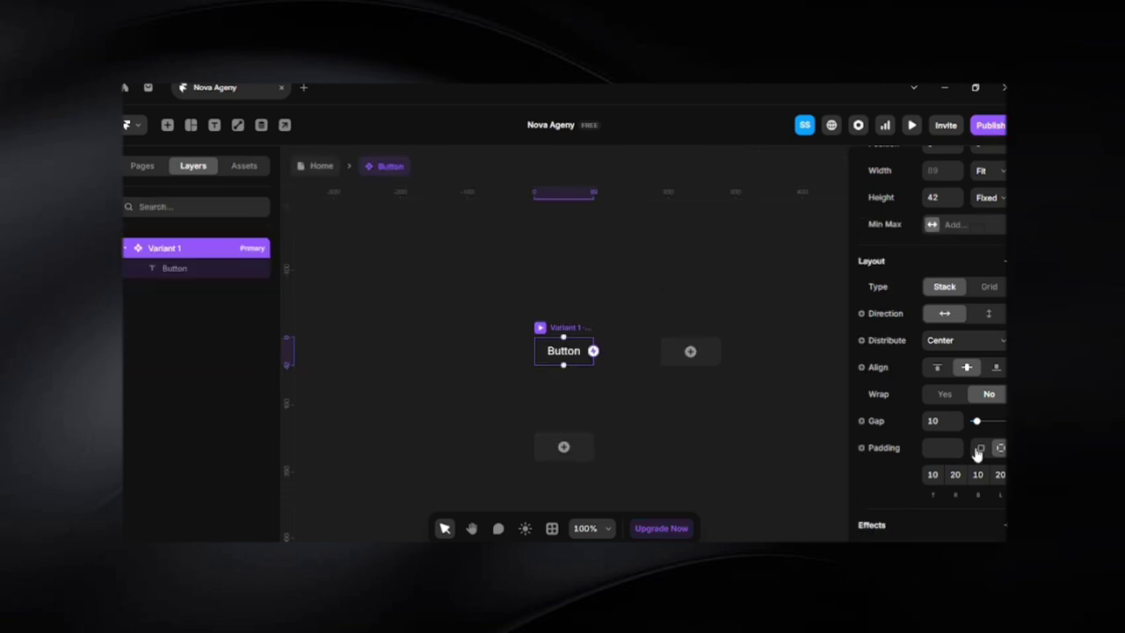
Add a fill to the button's primary variant using the Accent color style
scroll(971, 430, down, 3)
scroll(925, 507, down, 3)
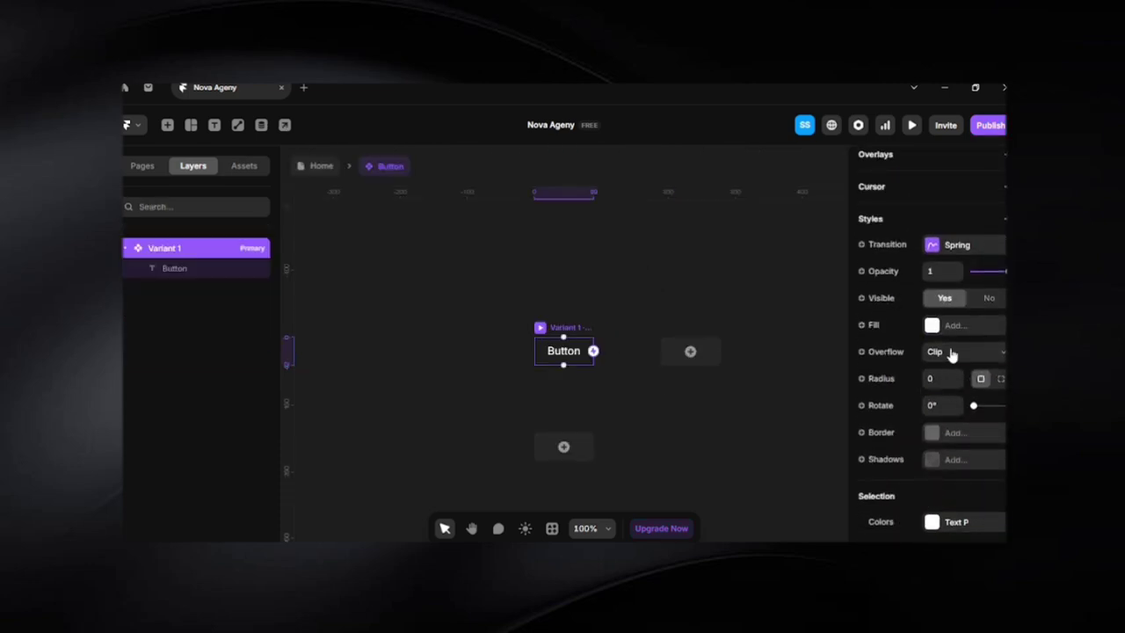
click(932, 326)
click(932, 326)
scroll(708, 483, down, 3)
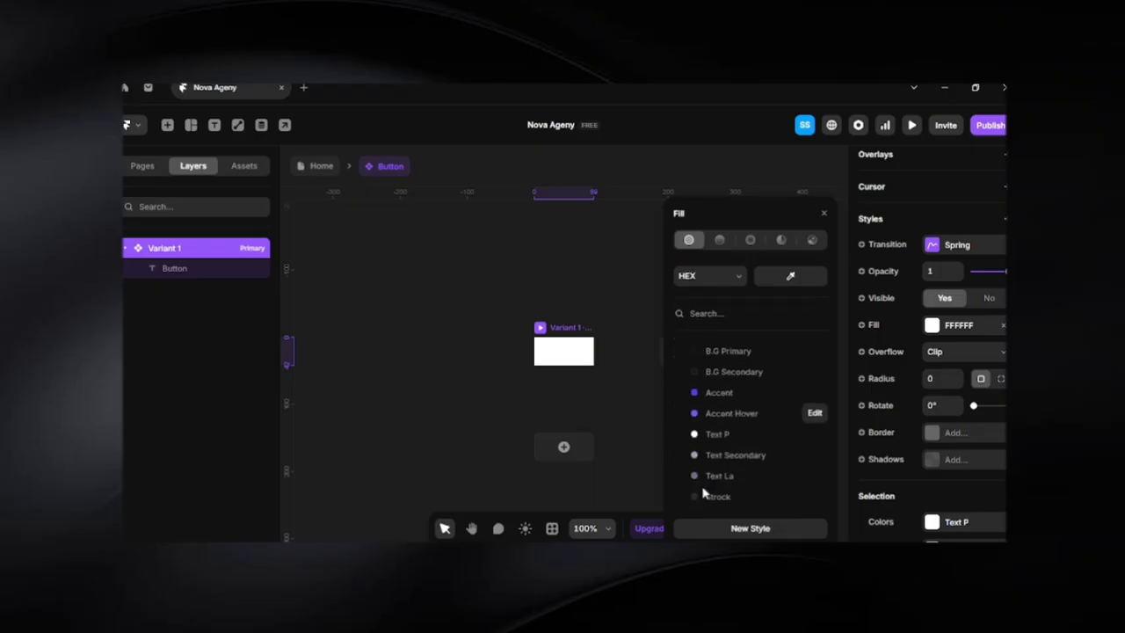
click(729, 393)
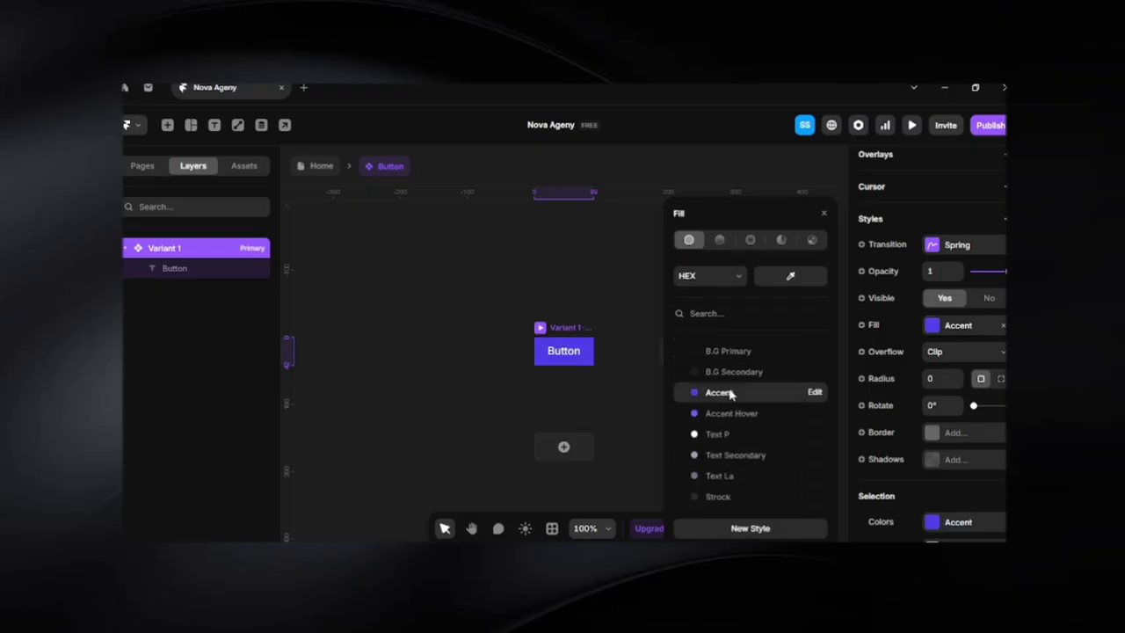
Round the primary variant's corners with a radius of 48
click(944, 379)
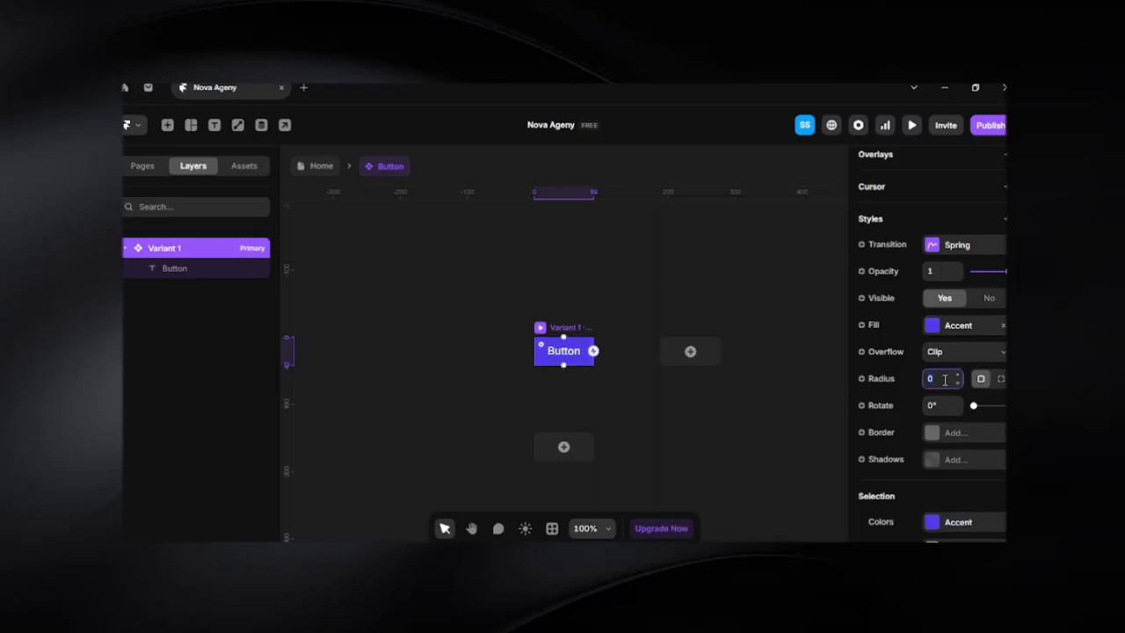
scroll(944, 379, up, 4)
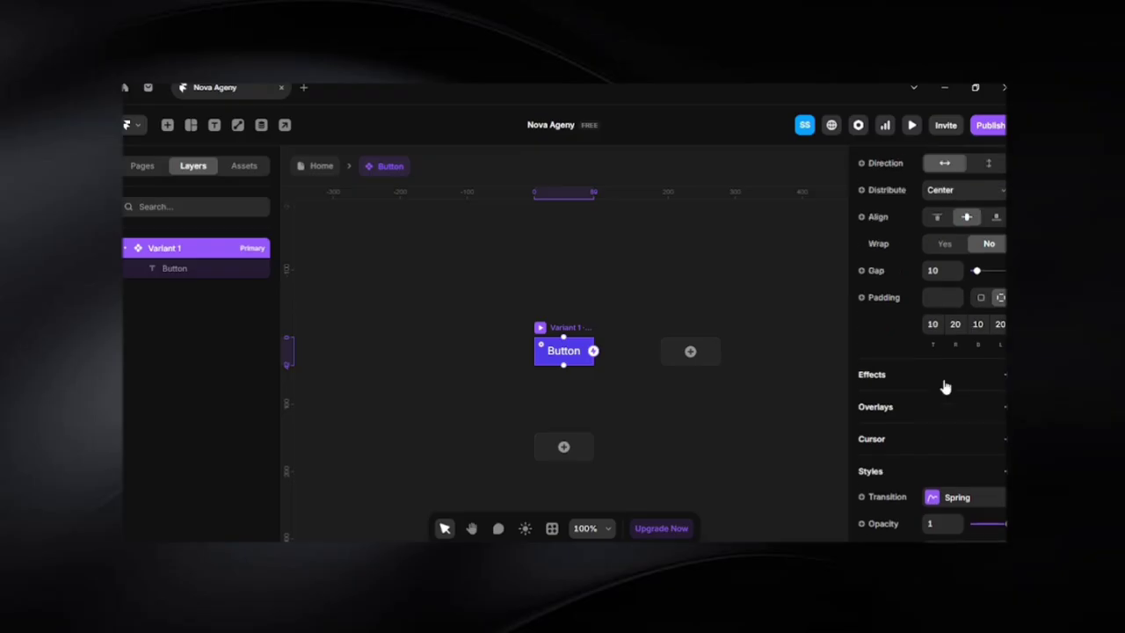
scroll(945, 387, down, 2)
text(30)
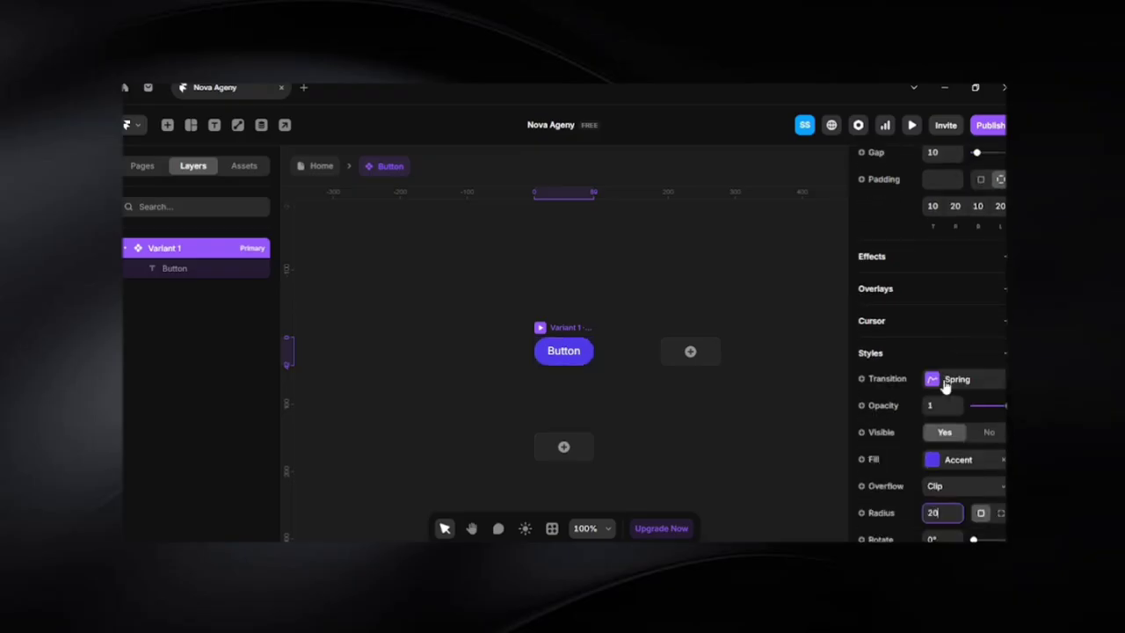
key(BackSpace)
key(BackSpace)
text(10)
key(BackSpace)
key(BackSpace)
text(8)
key(BackSpace)
text(28)
Apply the Call to action text style to the button's label text
click(567, 351)
scroll(943, 413, down, 10)
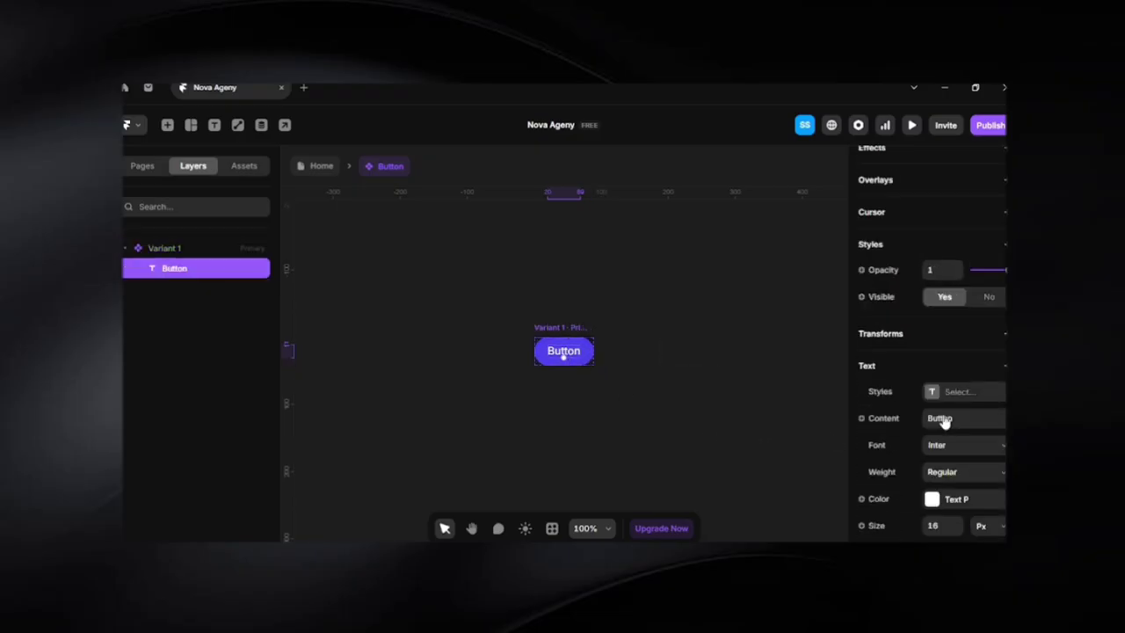
click(931, 211)
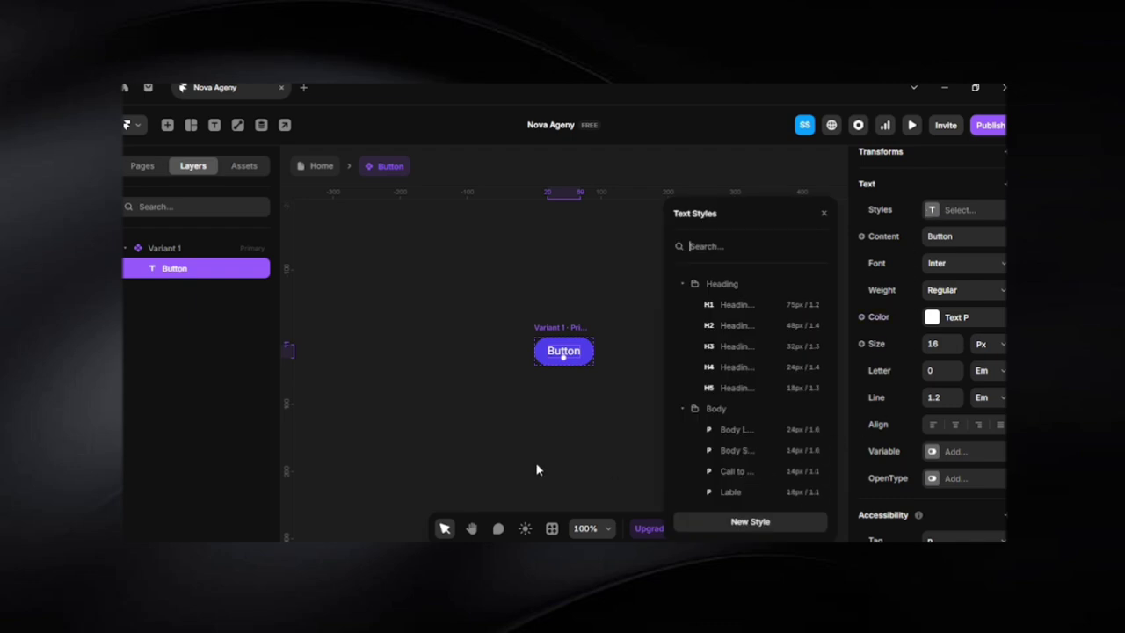
click(731, 471)
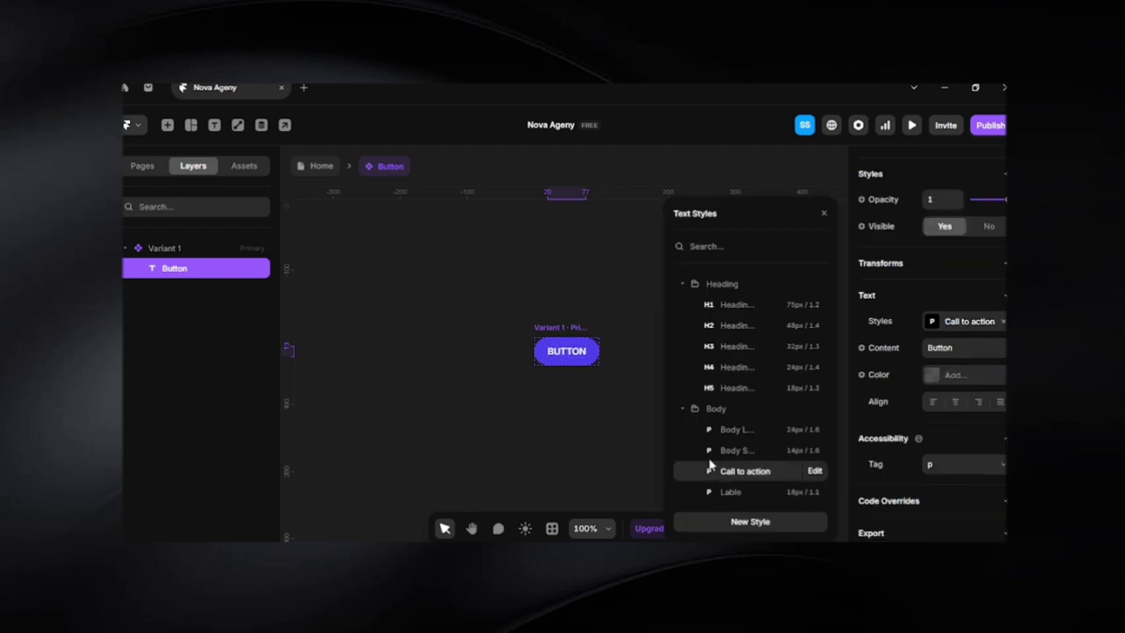
click(586, 406)
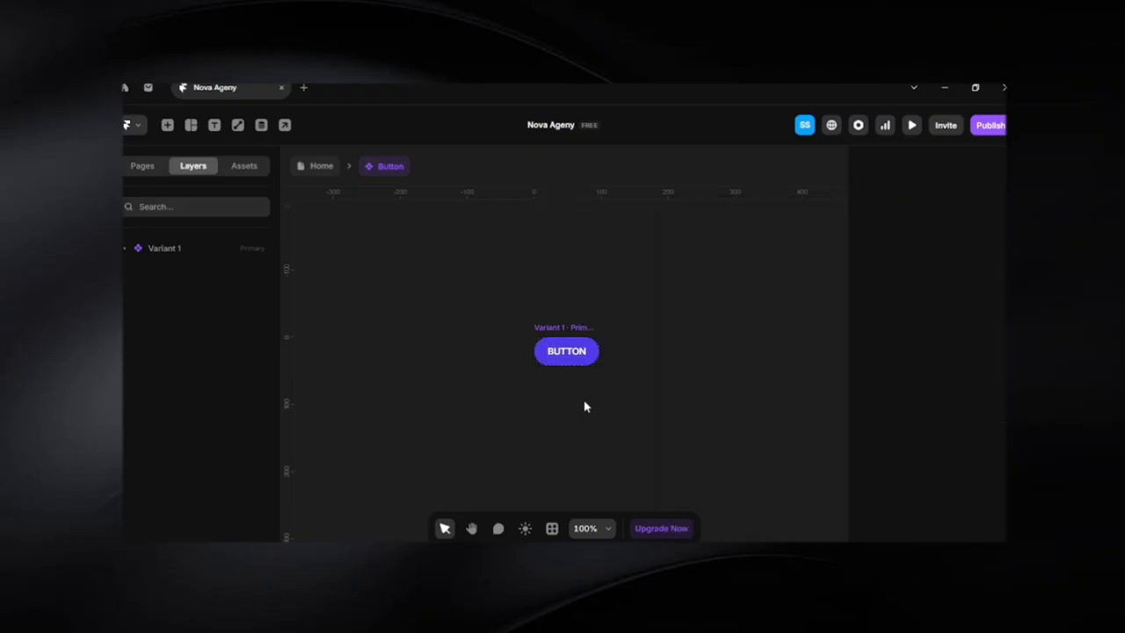
Edit the Call to action text style used by the button label and set its size to 18 px
click(554, 341)
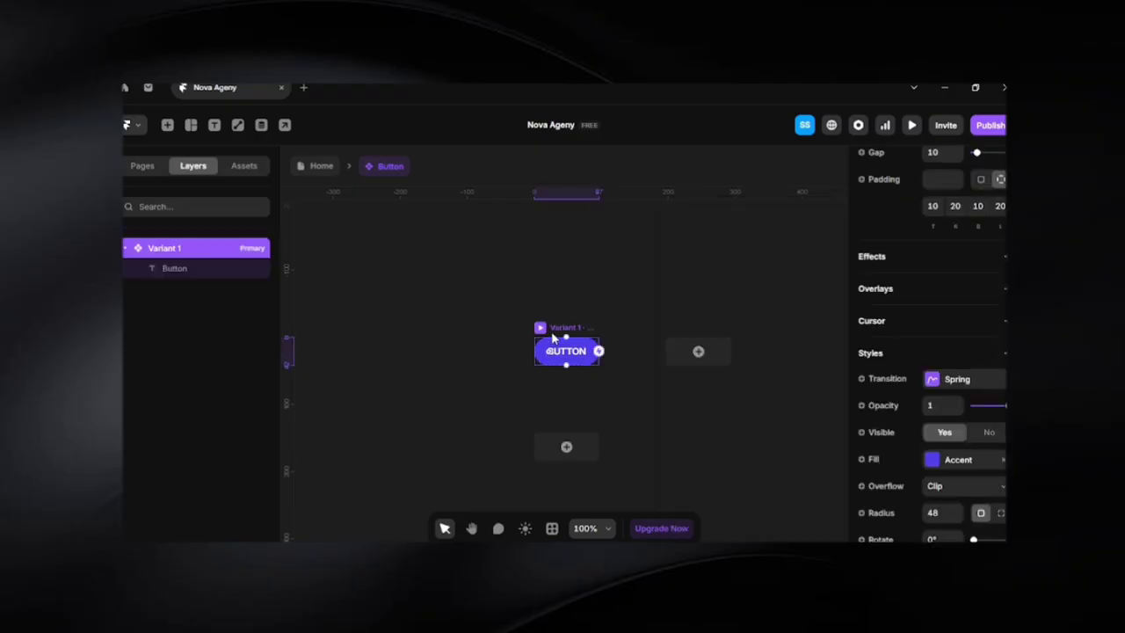
click(589, 394)
scroll(566, 378, up, 5)
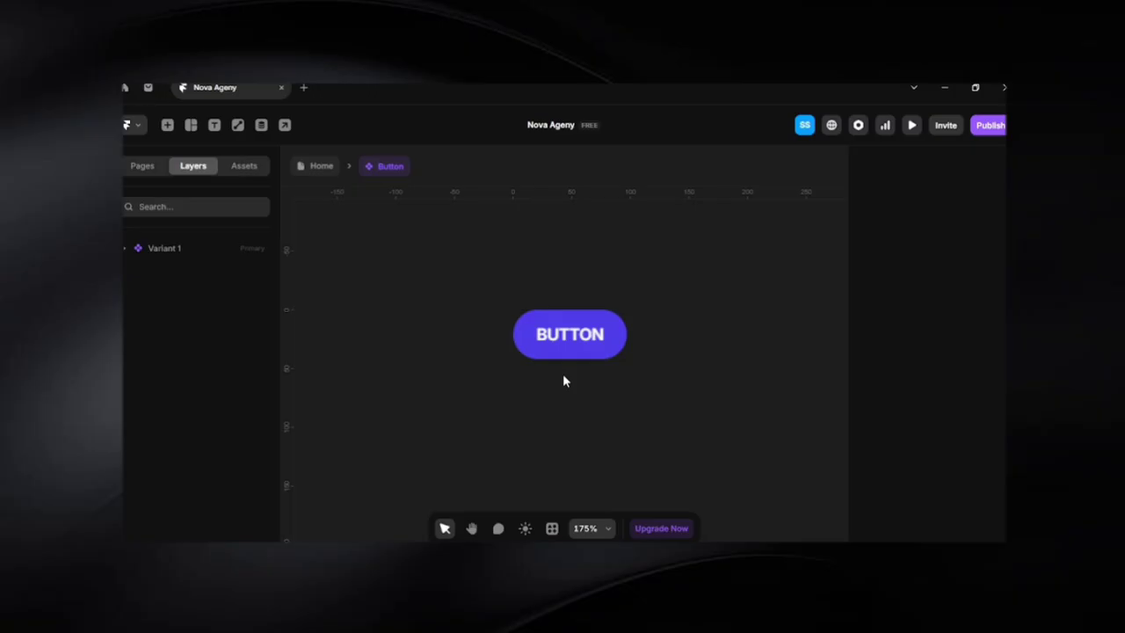
double_click(575, 309)
click(931, 322)
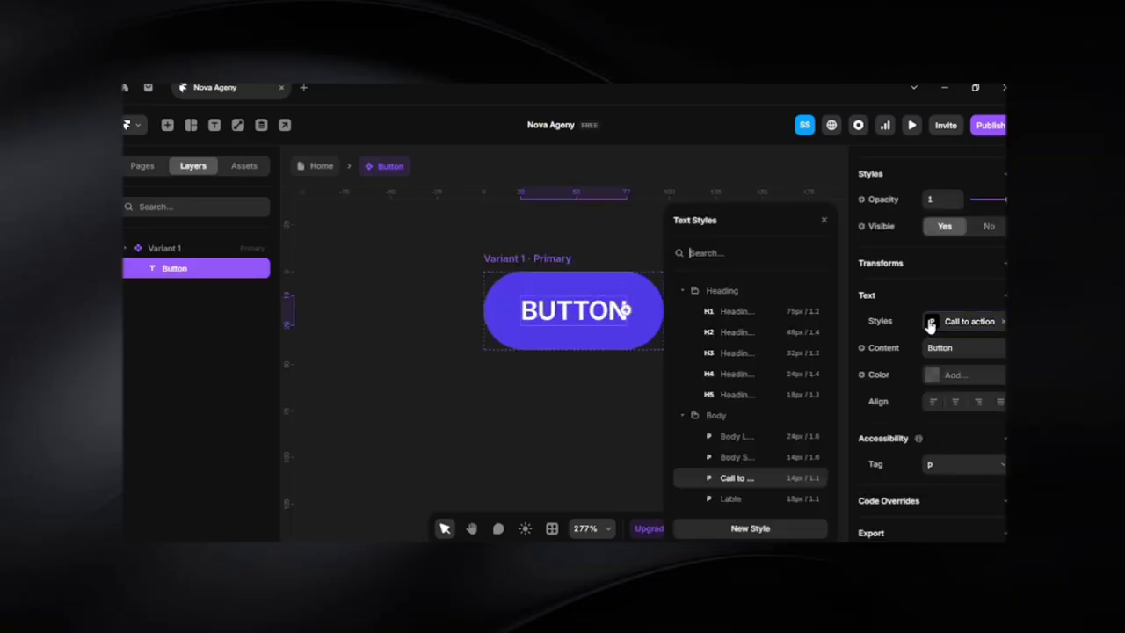
click(816, 479)
scroll(738, 470, down, 5)
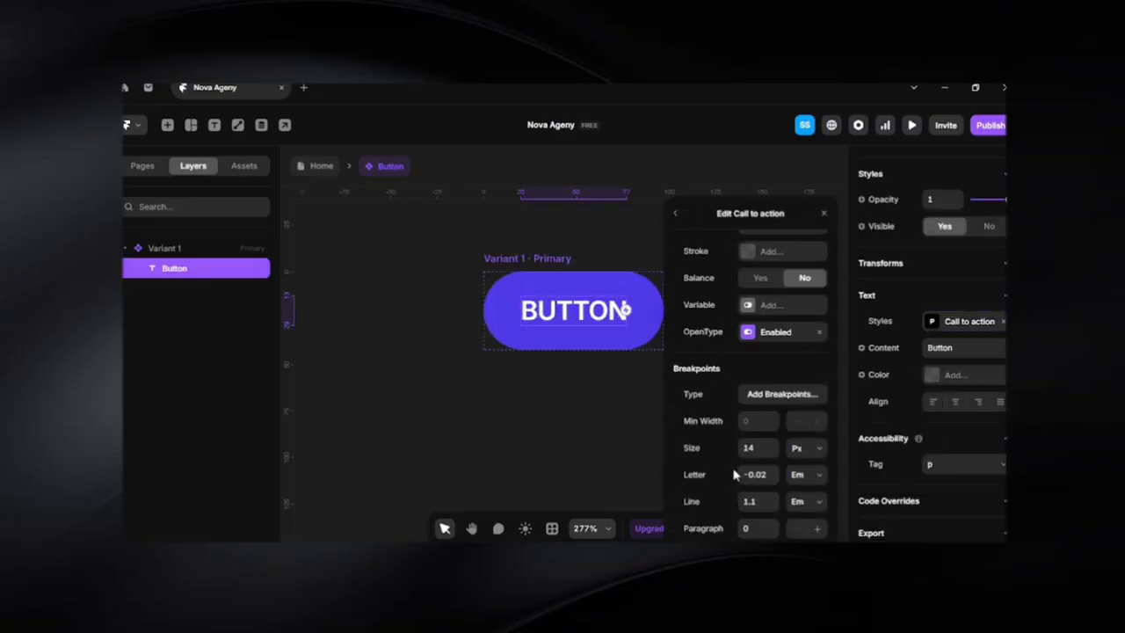
click(757, 448)
text(18)
key(Return)
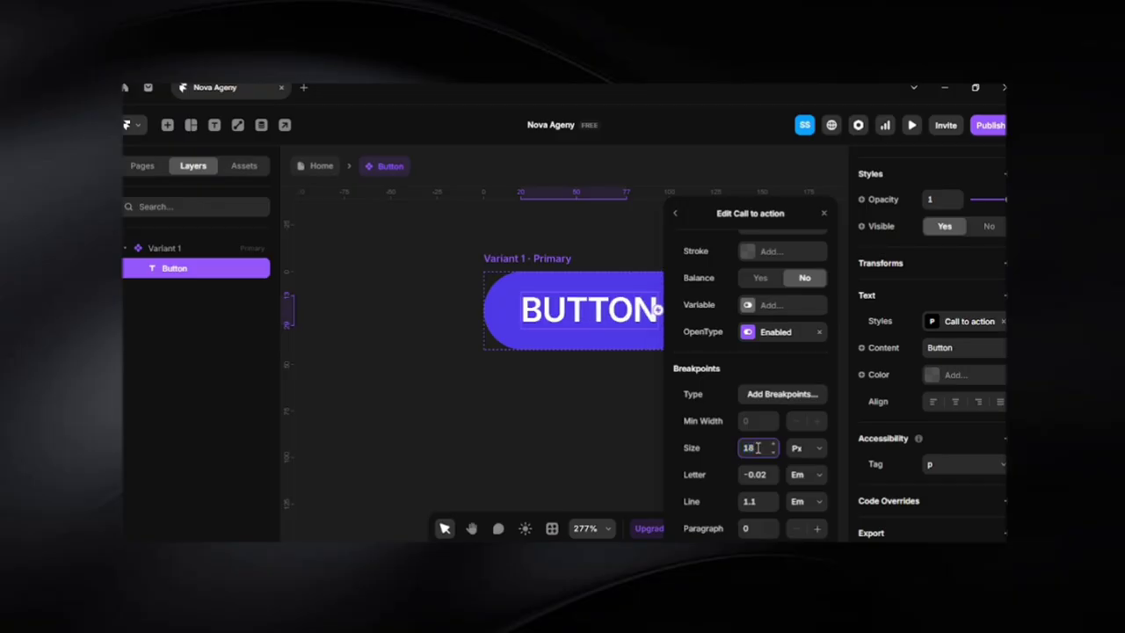
Insert a Feather icon into the button's primary variant, placed after the label text
click(563, 435)
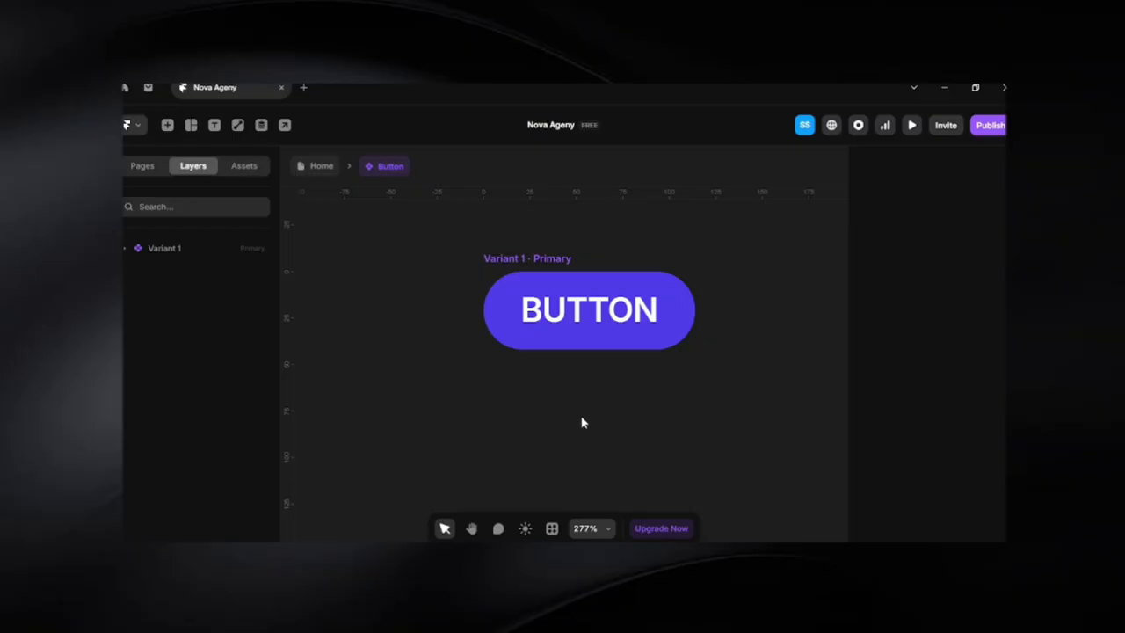
key(i)
mouse_move(213, 446)
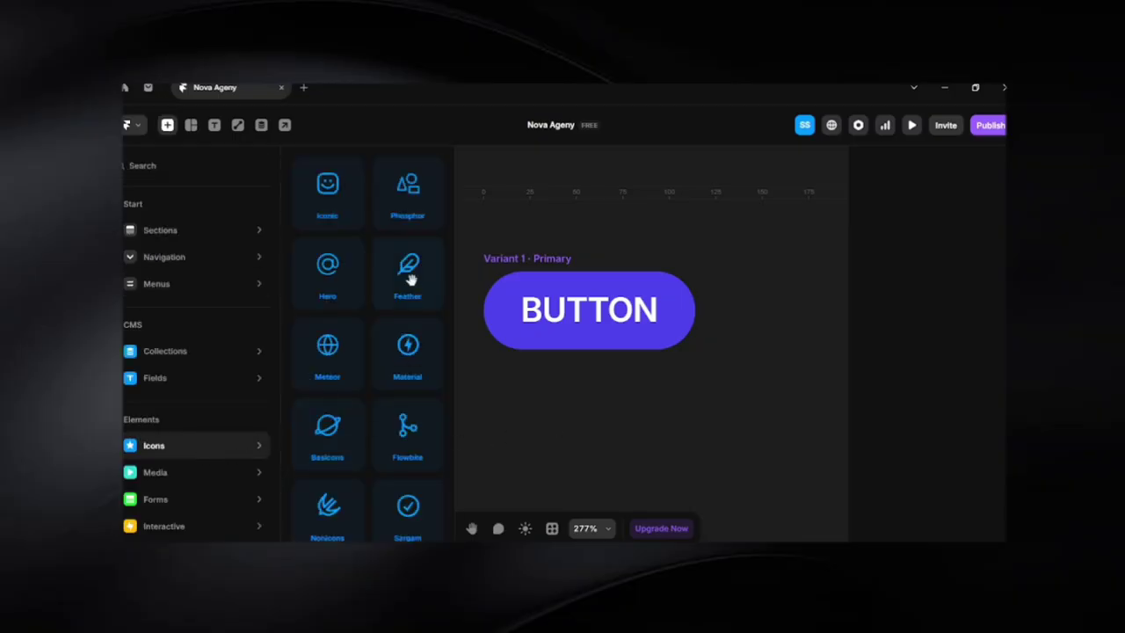
click(647, 308)
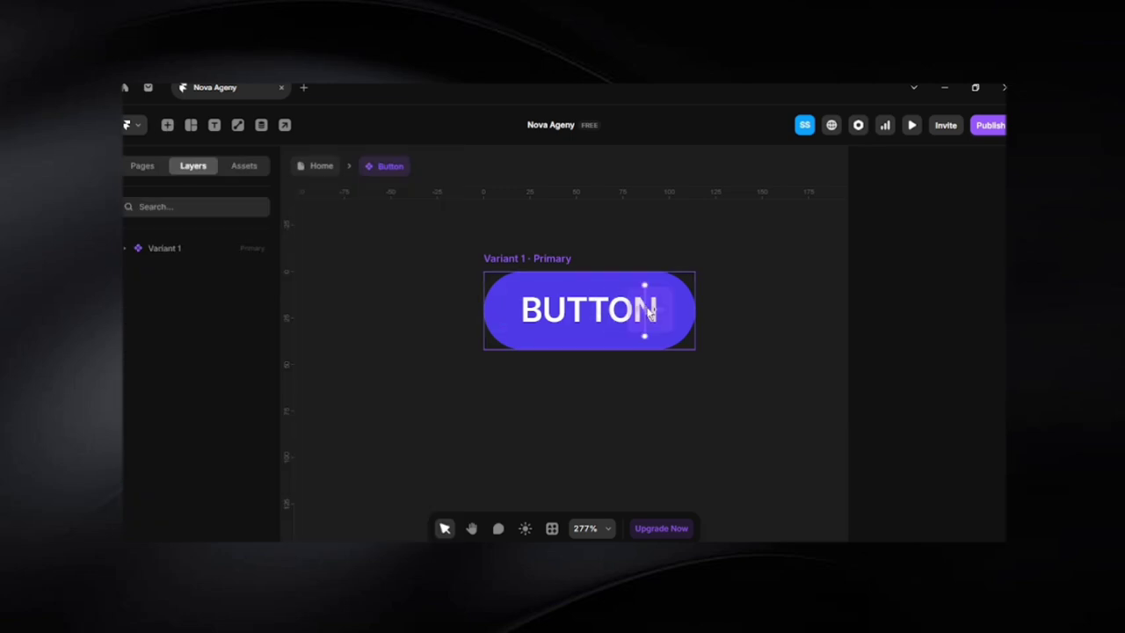
drag(663, 313, 663, 316)
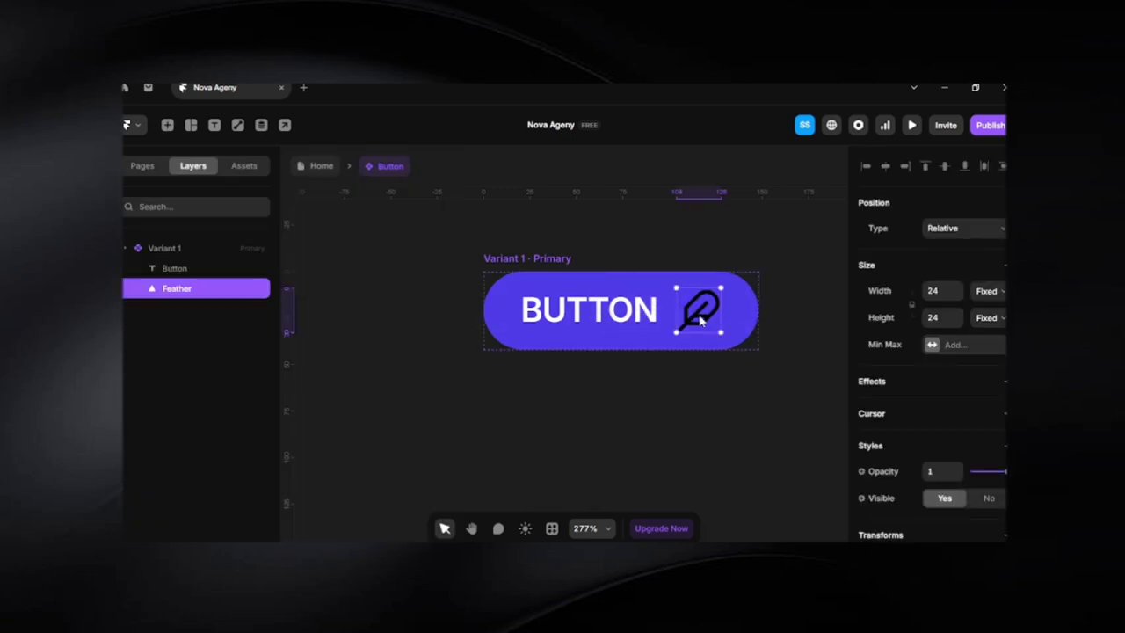
Set the Feather icon's stroke to the Text P color style
scroll(949, 474, down, 3)
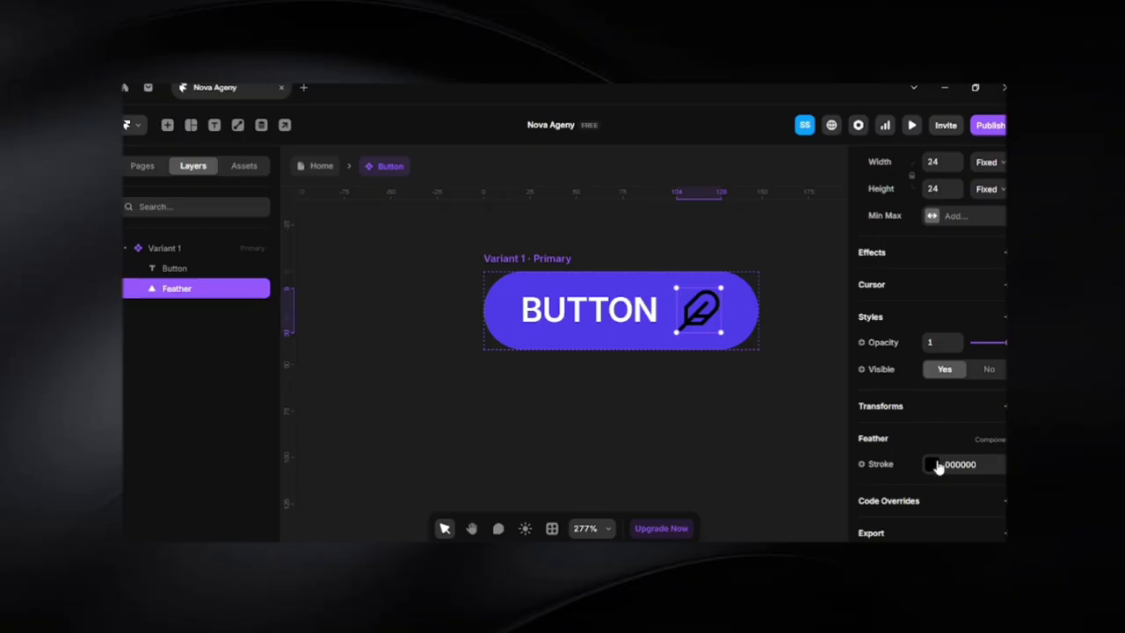
click(938, 464)
scroll(746, 466, down, 3)
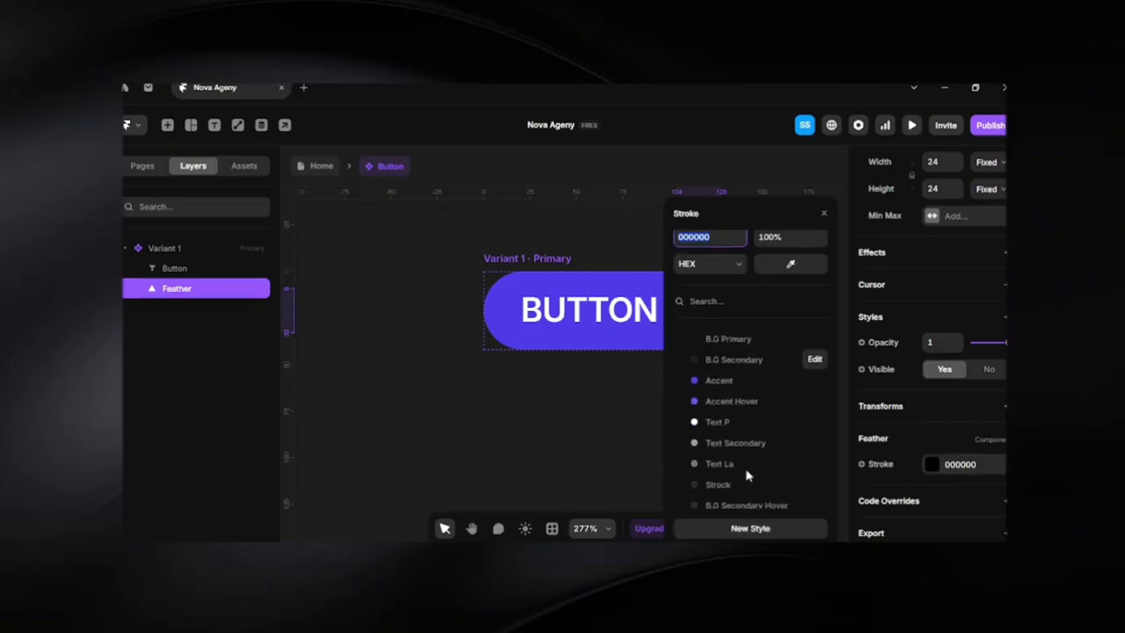
click(728, 418)
click(497, 427)
Duplicate the Feather icon and move the copy in front of the button's label text
click(712, 313)
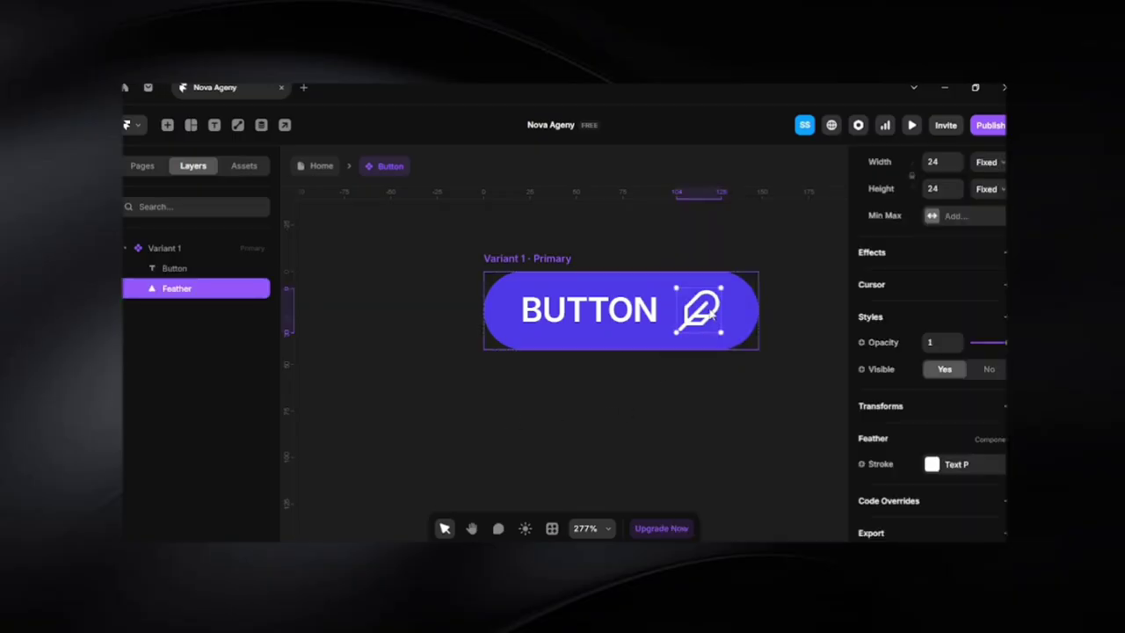
key(ctrl+d)
key(Left)
key(Left)
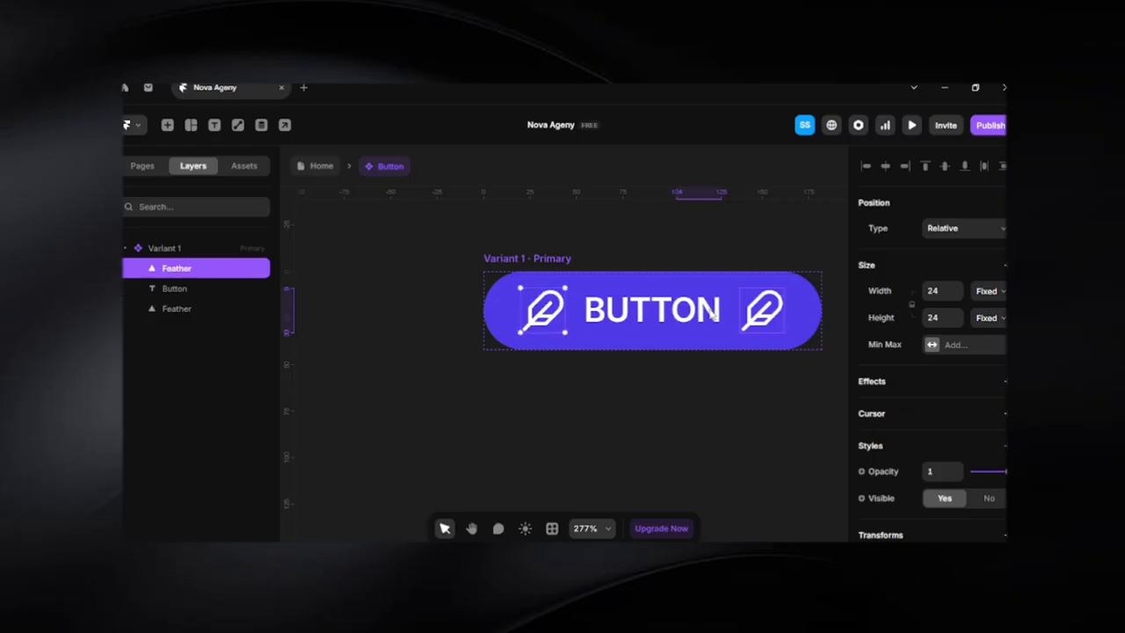
click(643, 390)
scroll(592, 407, down, 3)
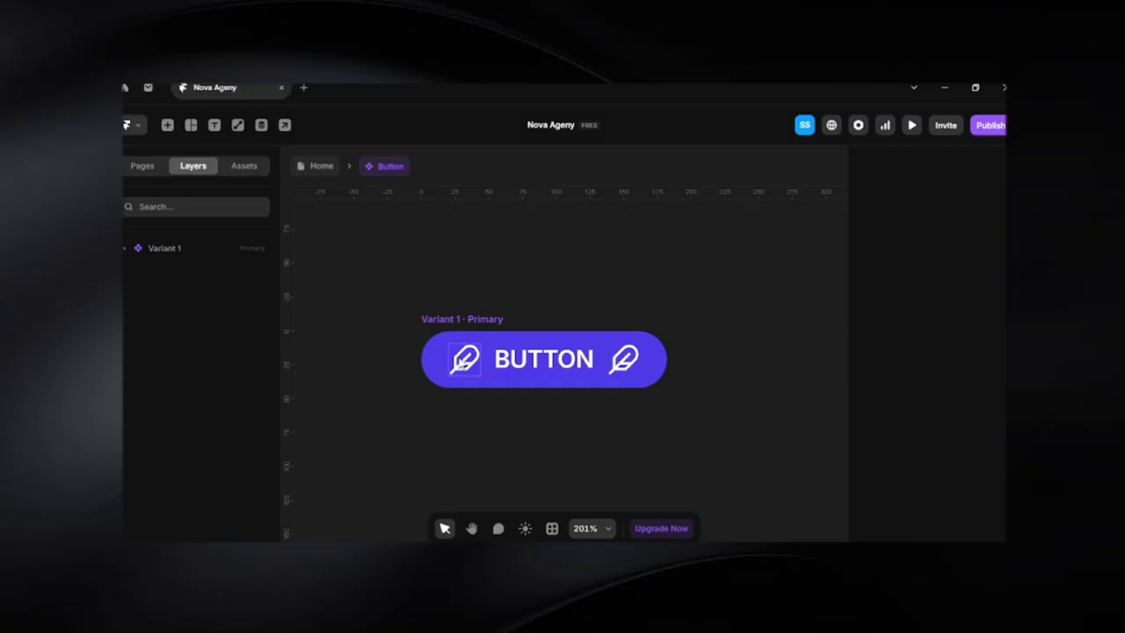
Set the gap between the primary variant's icons and label to 8
click(459, 362)
key(Escape)
scroll(940, 431, down, 5)
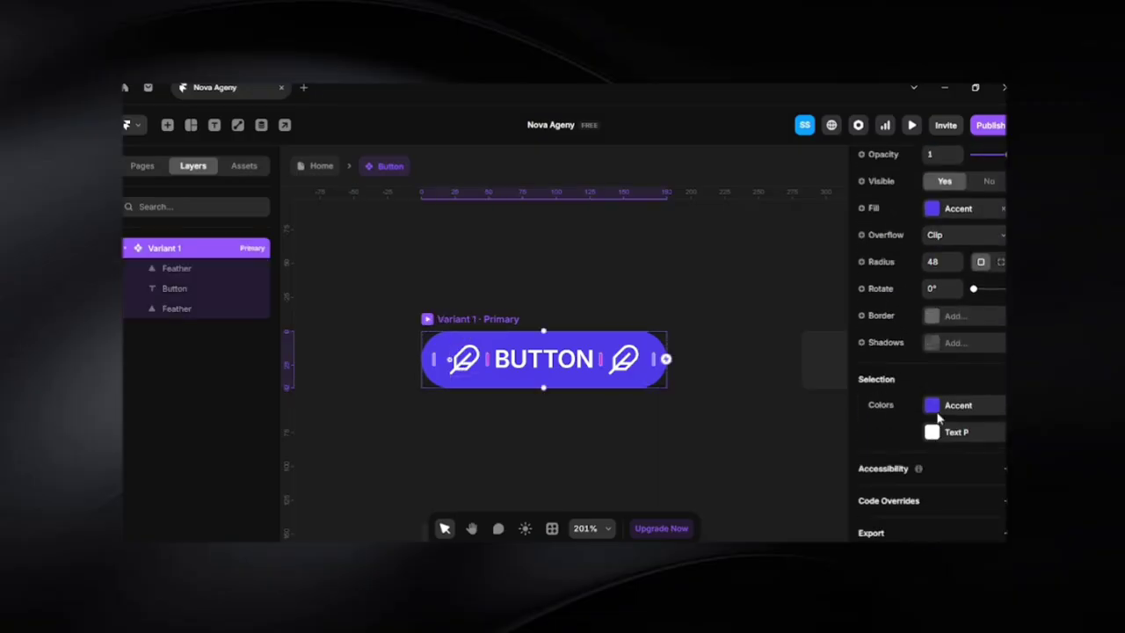
scroll(947, 447, up, 5)
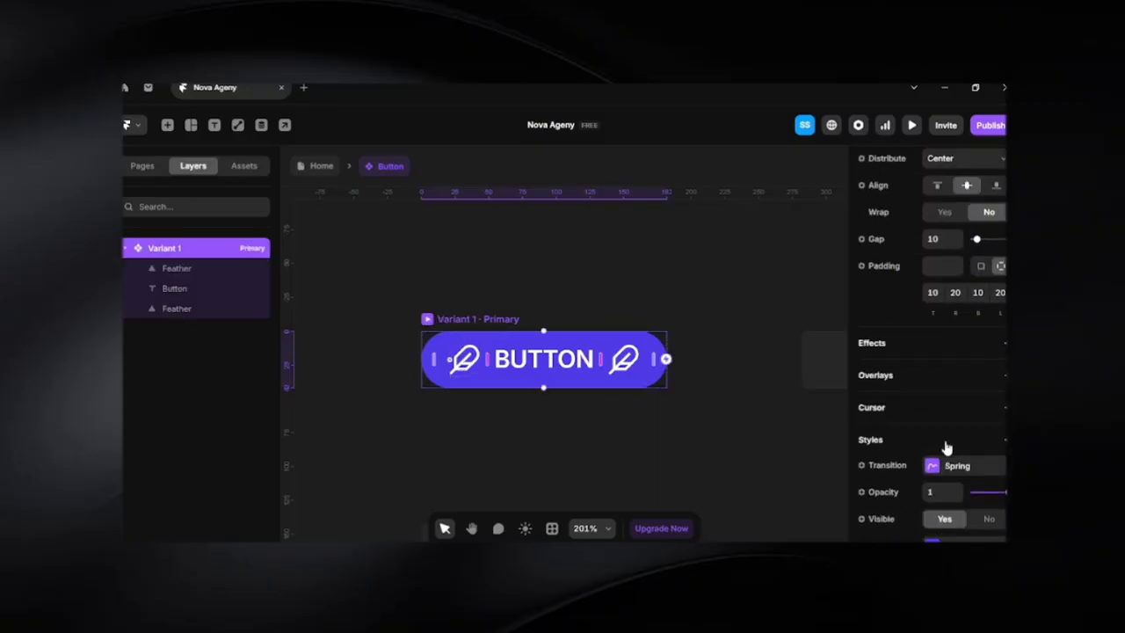
scroll(946, 446, up, 2)
click(943, 305)
text(8)
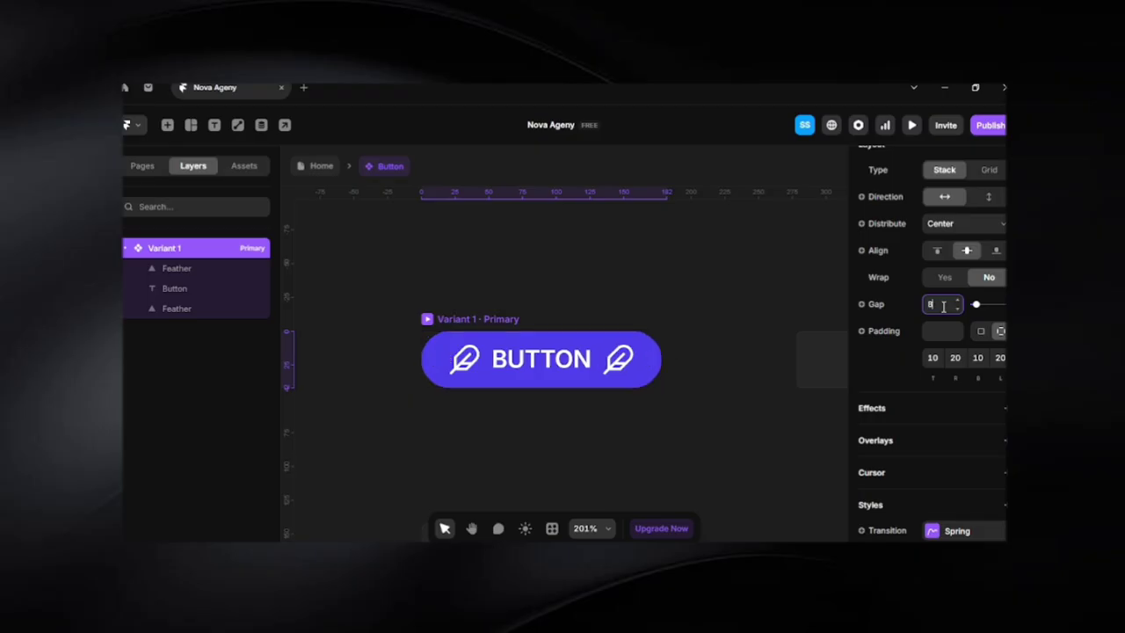
scroll(612, 430, down, 2)
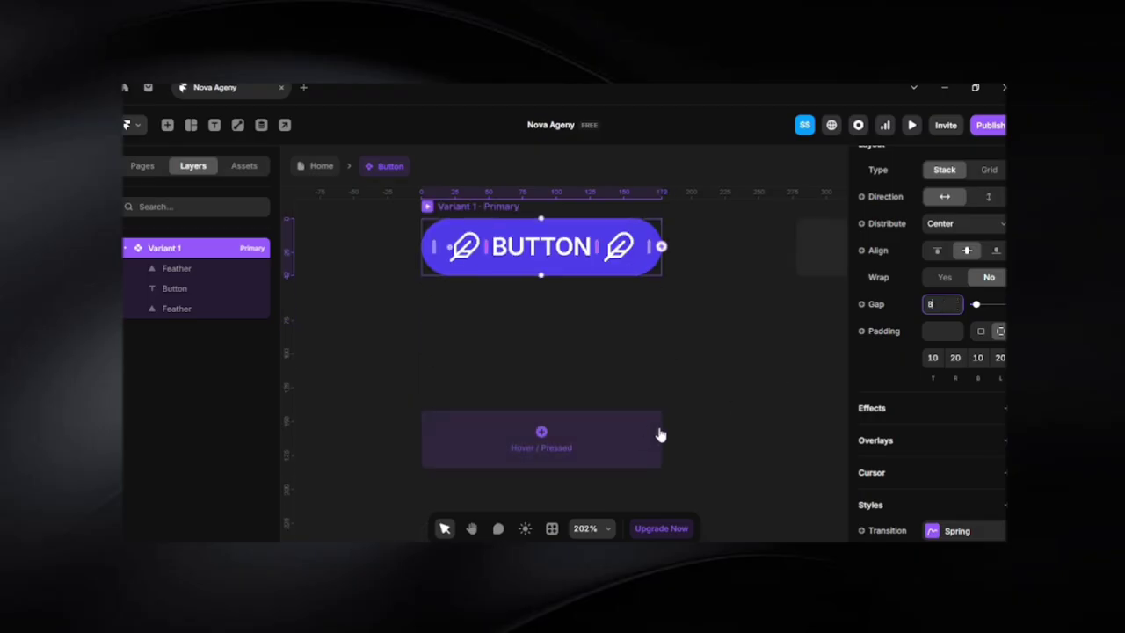
Create a component variable named Icon Left for the icon property of the feather before the label
click(463, 247)
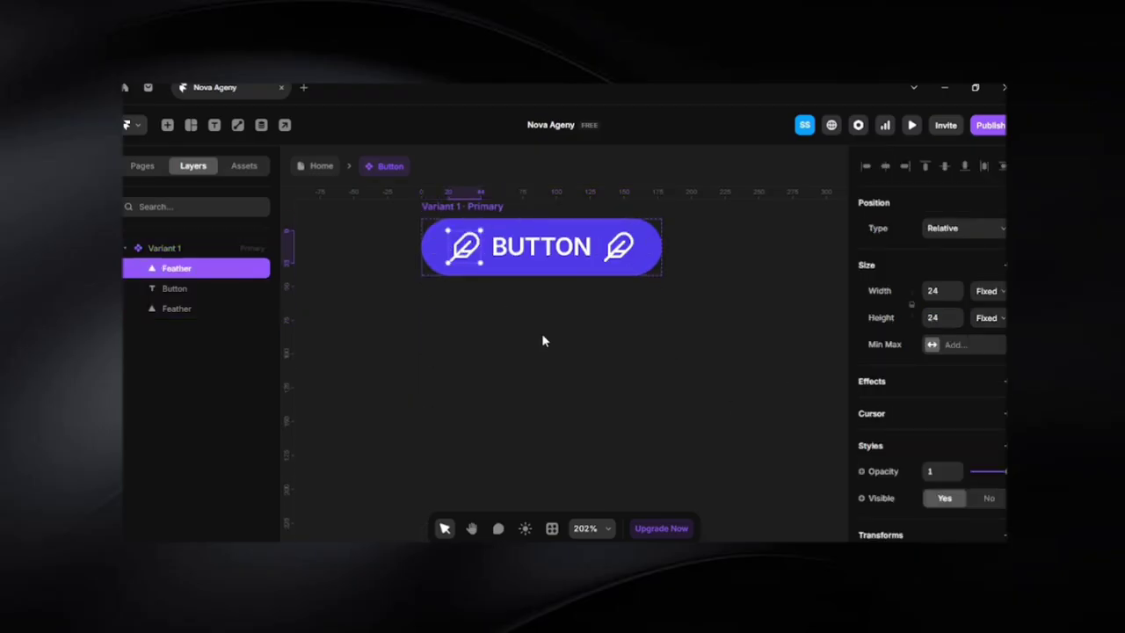
scroll(542, 340, up, 1)
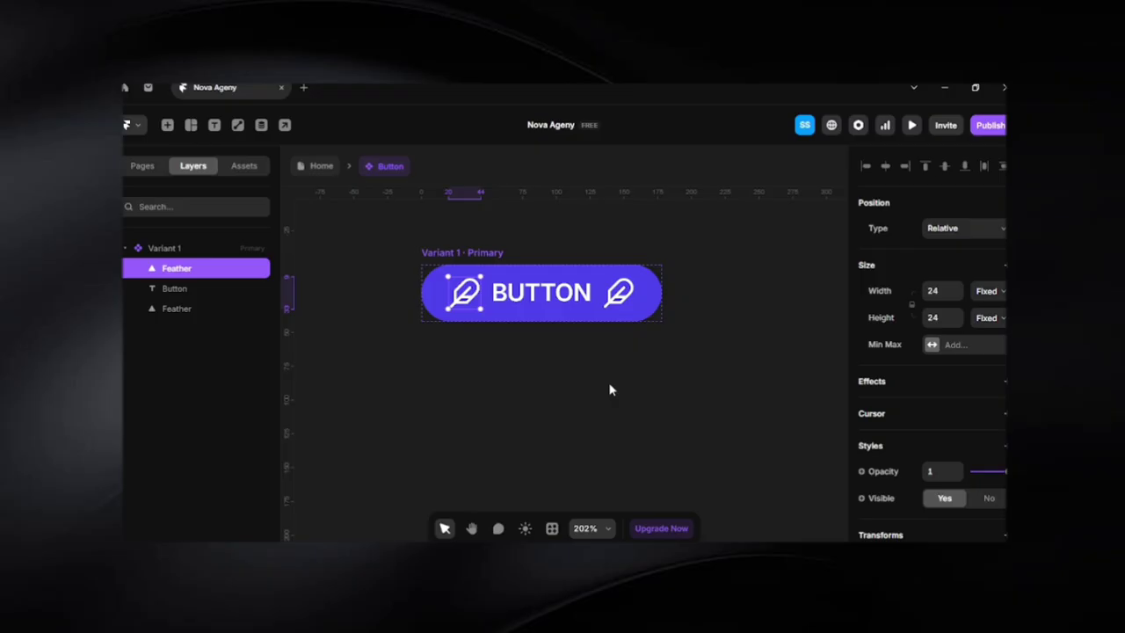
click(467, 251)
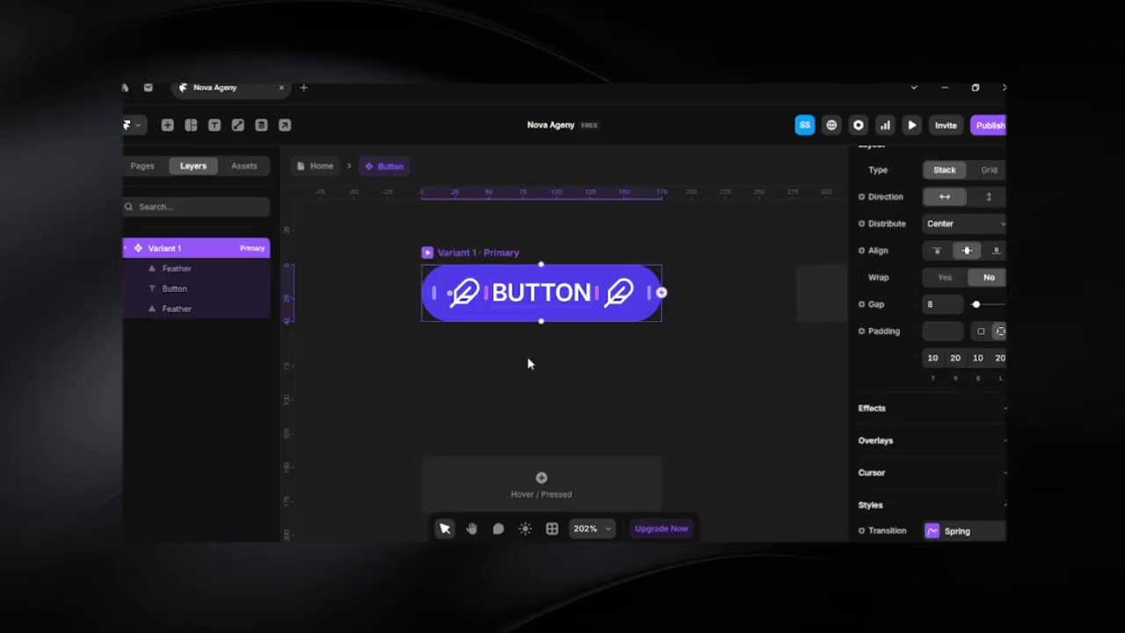
click(466, 300)
scroll(913, 470, down, 3)
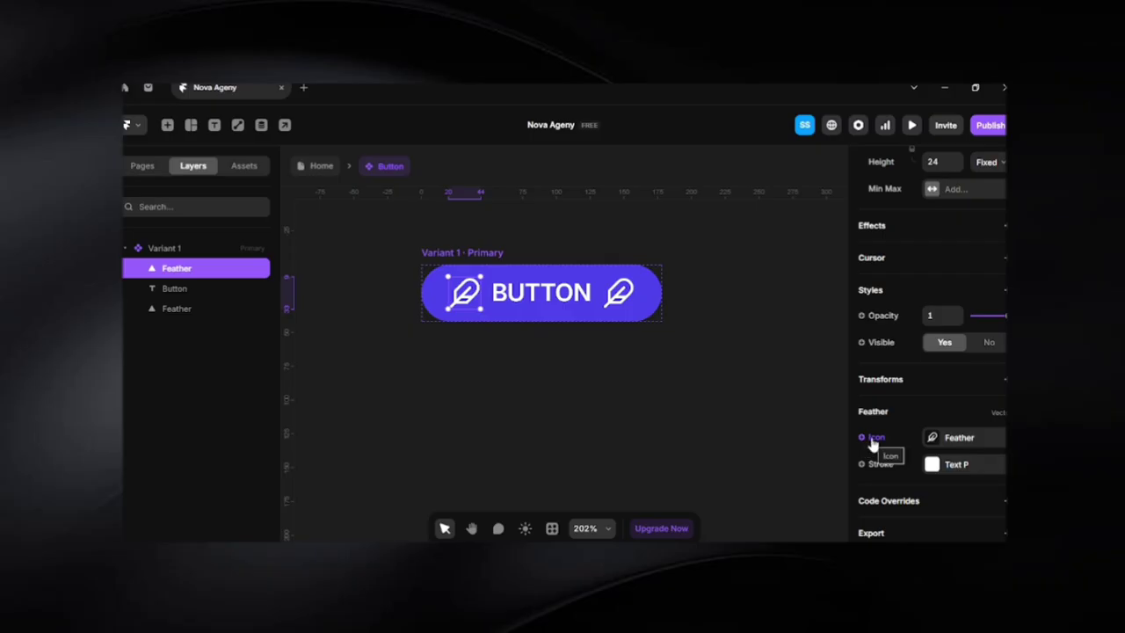
click(873, 439)
click(890, 460)
key(Left)
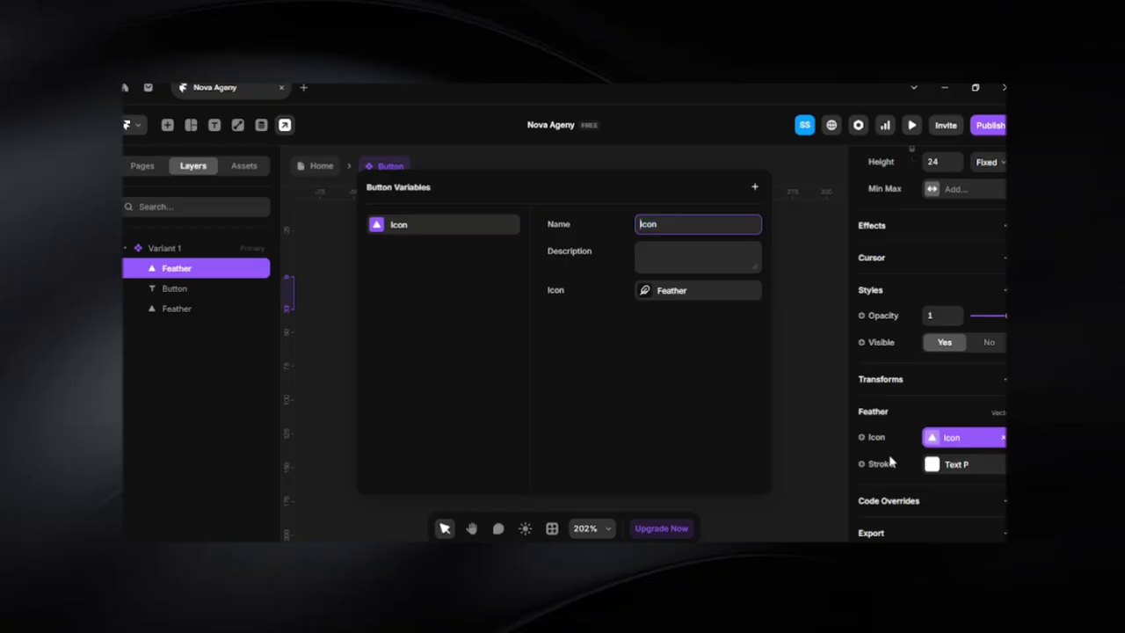
key(End)
text(Left)
click(799, 350)
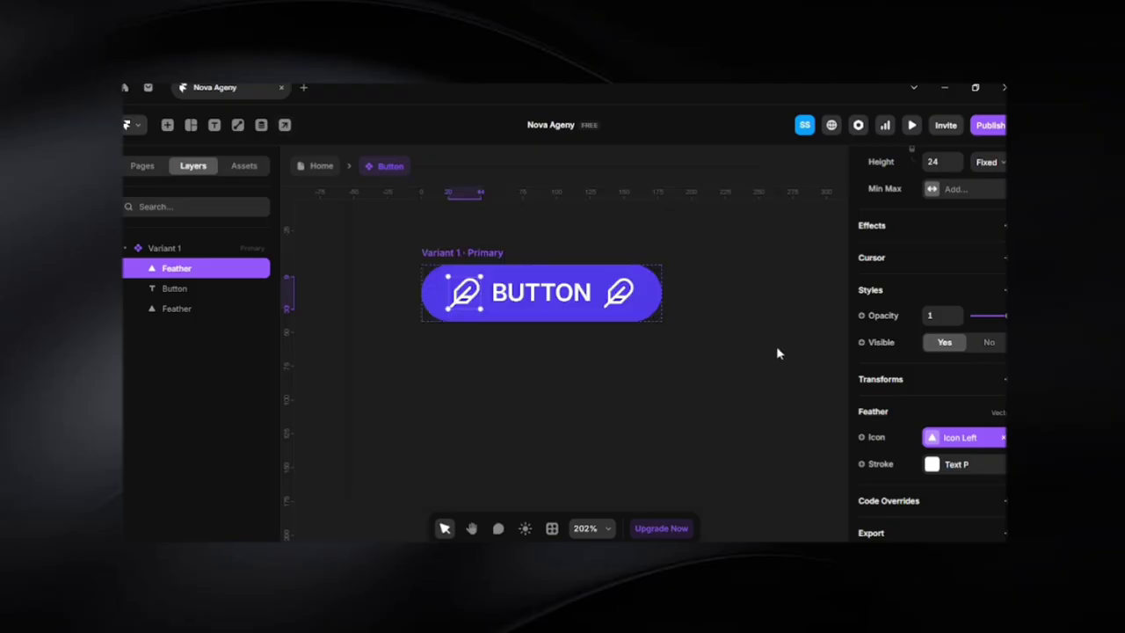
Create a component variable named Icon Right for the icon property of the feather after the label
click(625, 297)
click(875, 463)
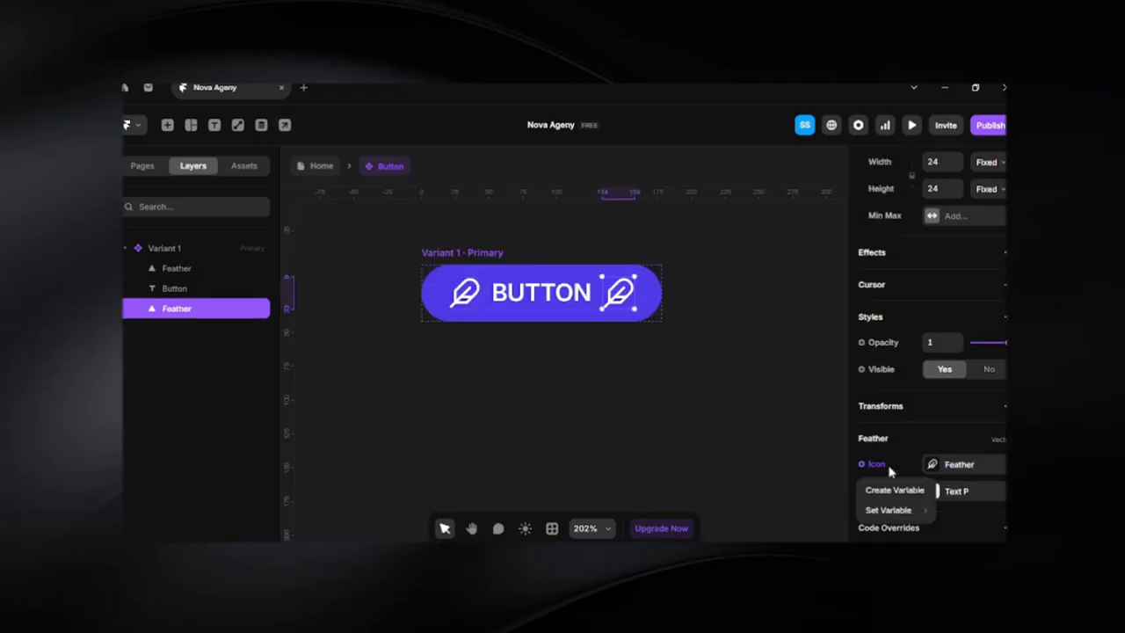
click(898, 490)
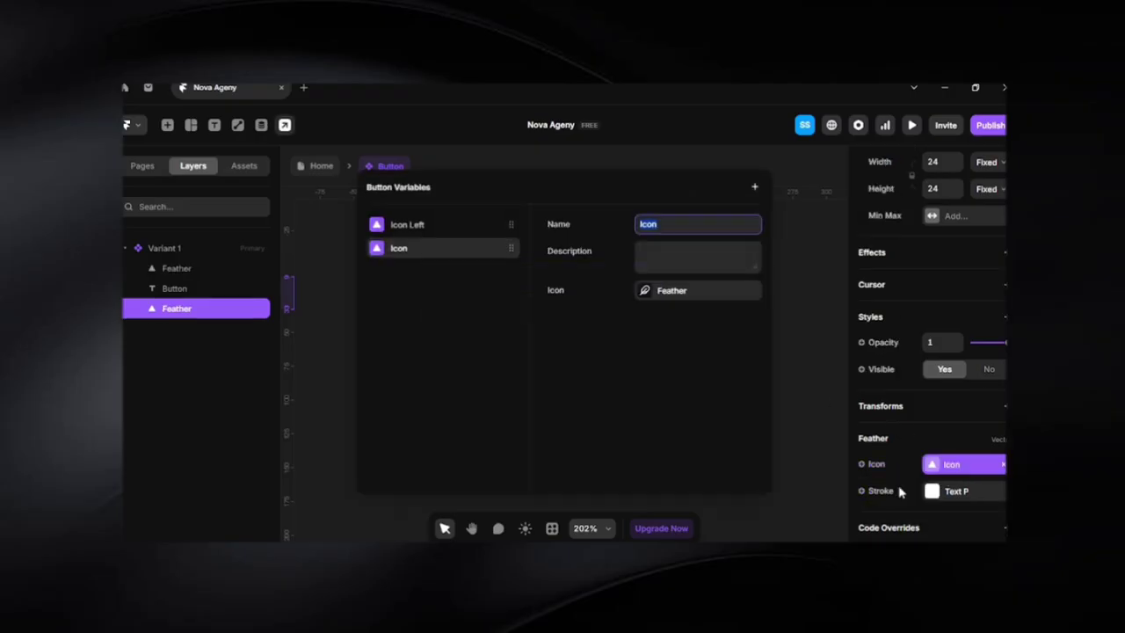
text(Icon Right)
click(806, 429)
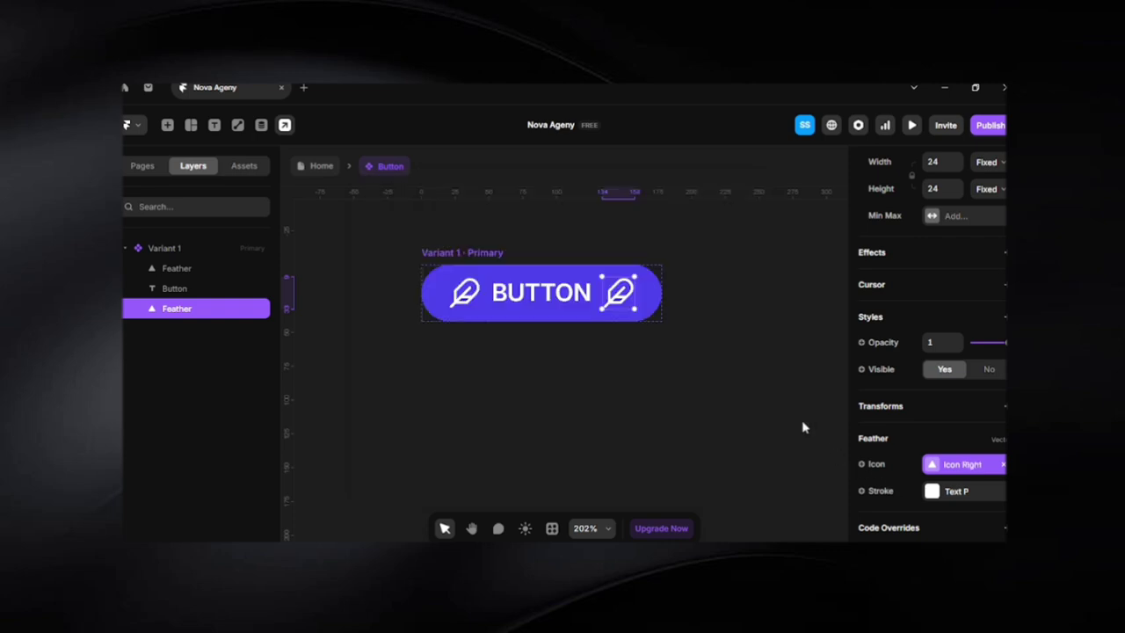
Create a visibility variable named Left for the icon before the label, with its default kept at Yes
click(445, 257)
click(464, 293)
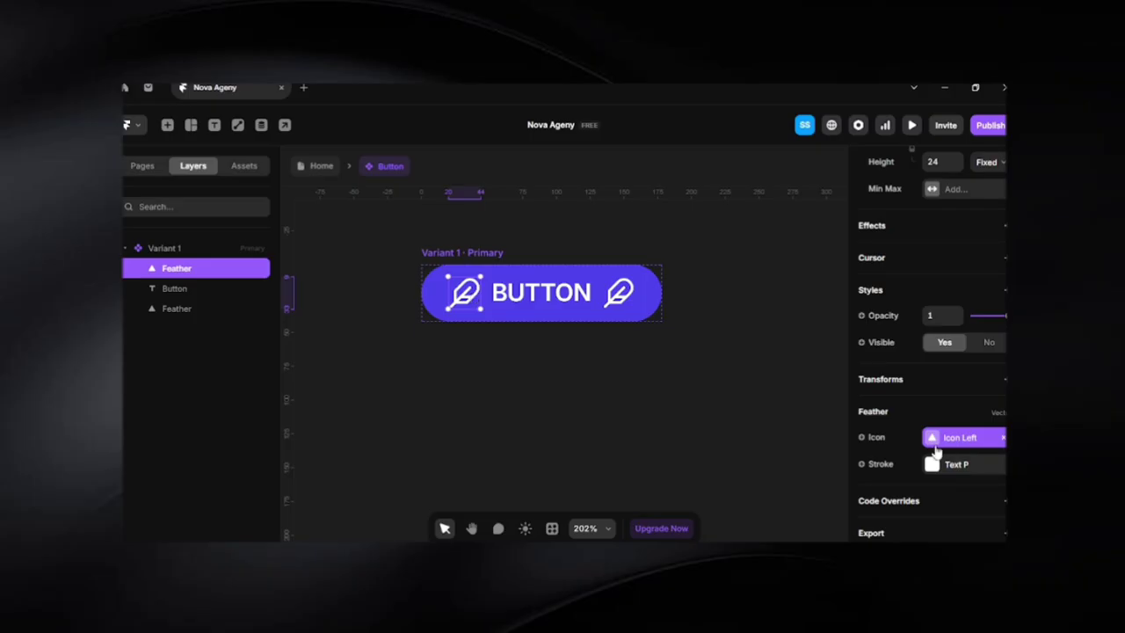
click(890, 342)
click(896, 367)
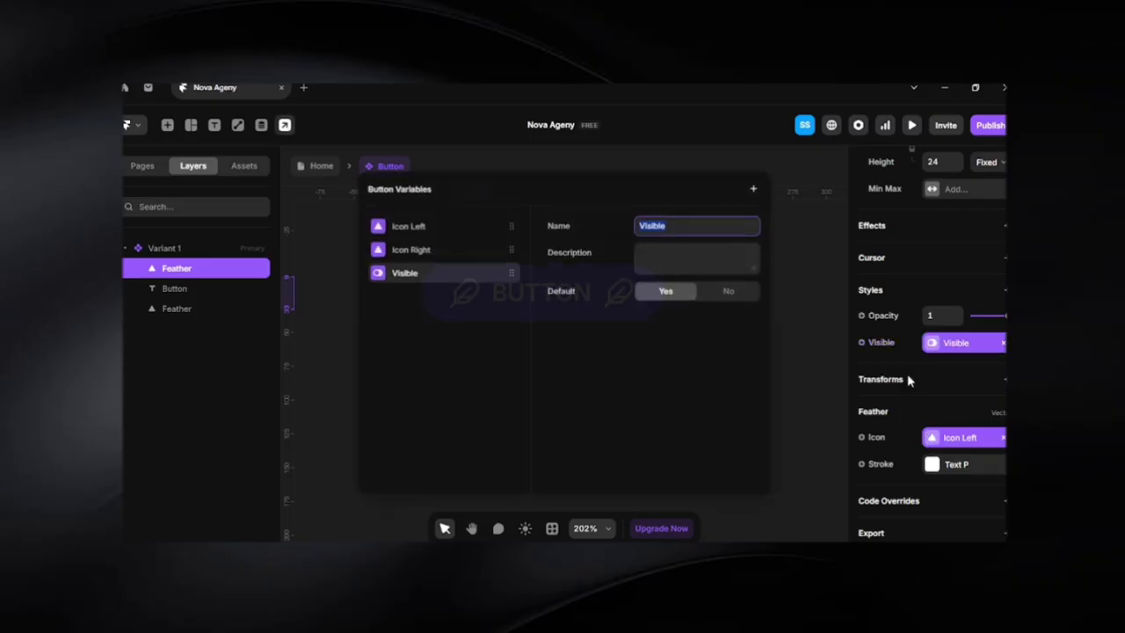
text(Left)
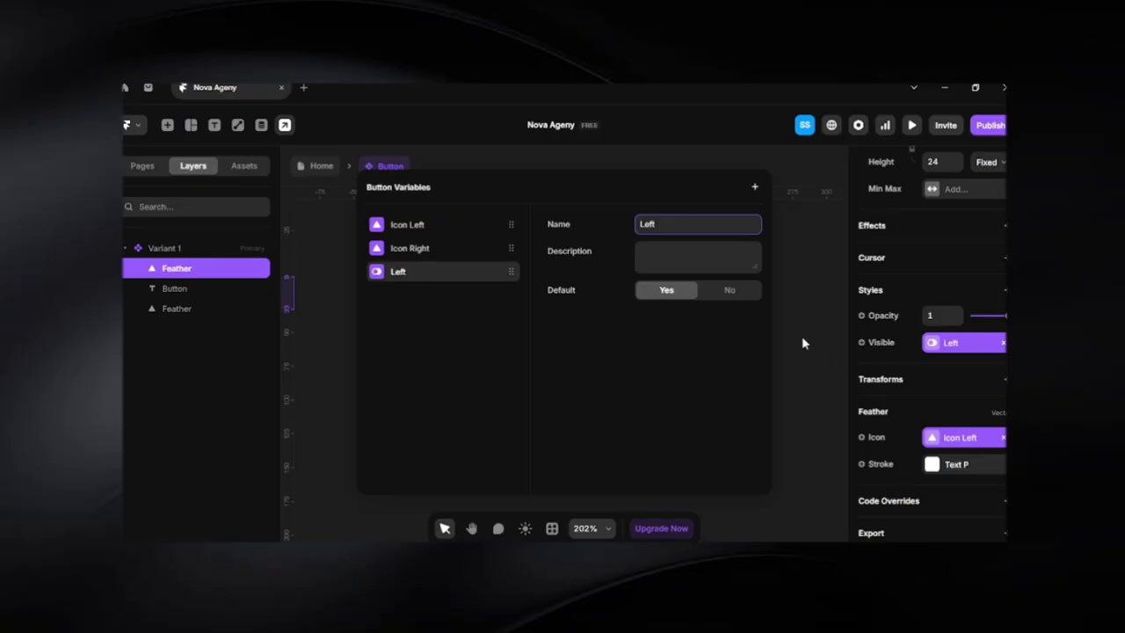
click(802, 339)
Create a visibility variable named Right for the icon after the label, with its default kept at Yes
click(632, 304)
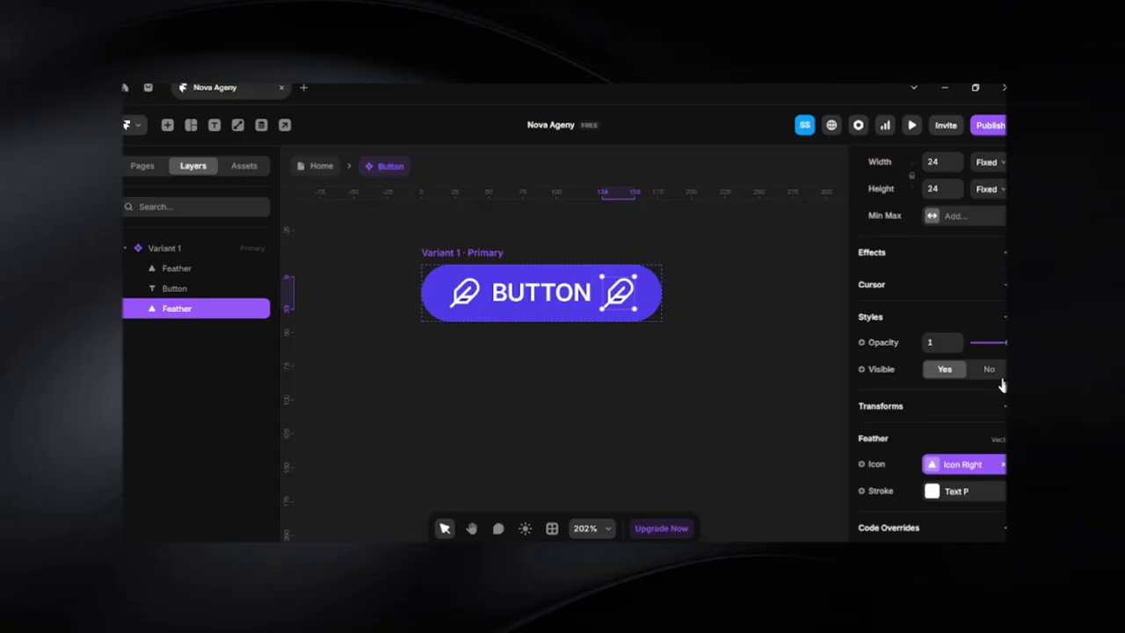
click(862, 369)
click(895, 397)
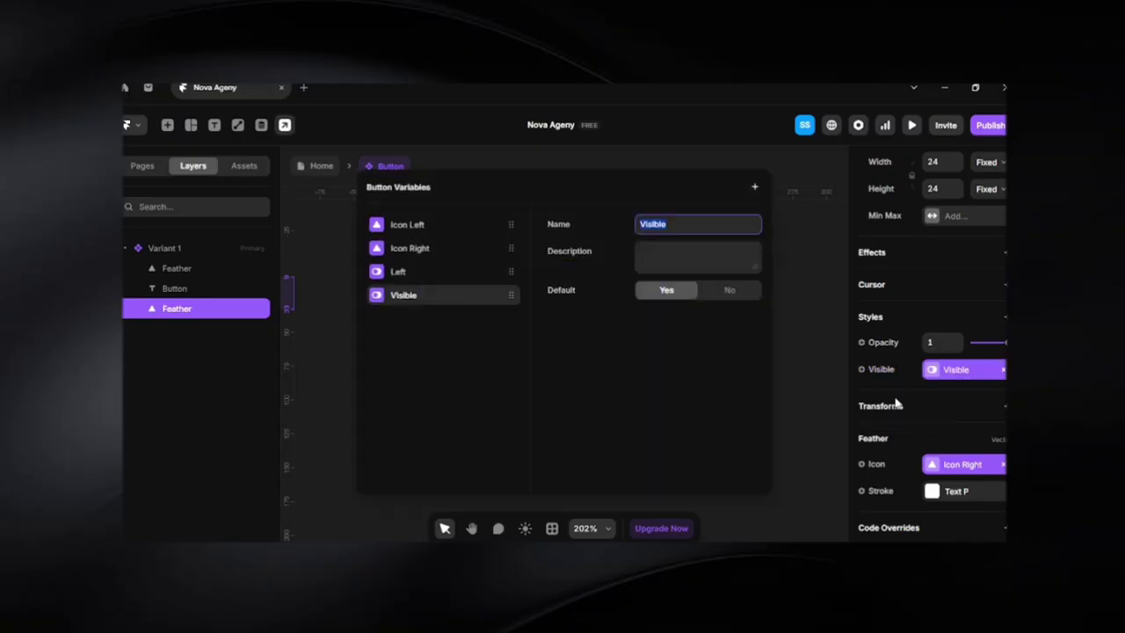
text(Right)
click(795, 382)
Create a plain text variable for the content of the button's label, keeping the suggested variable name
click(557, 312)
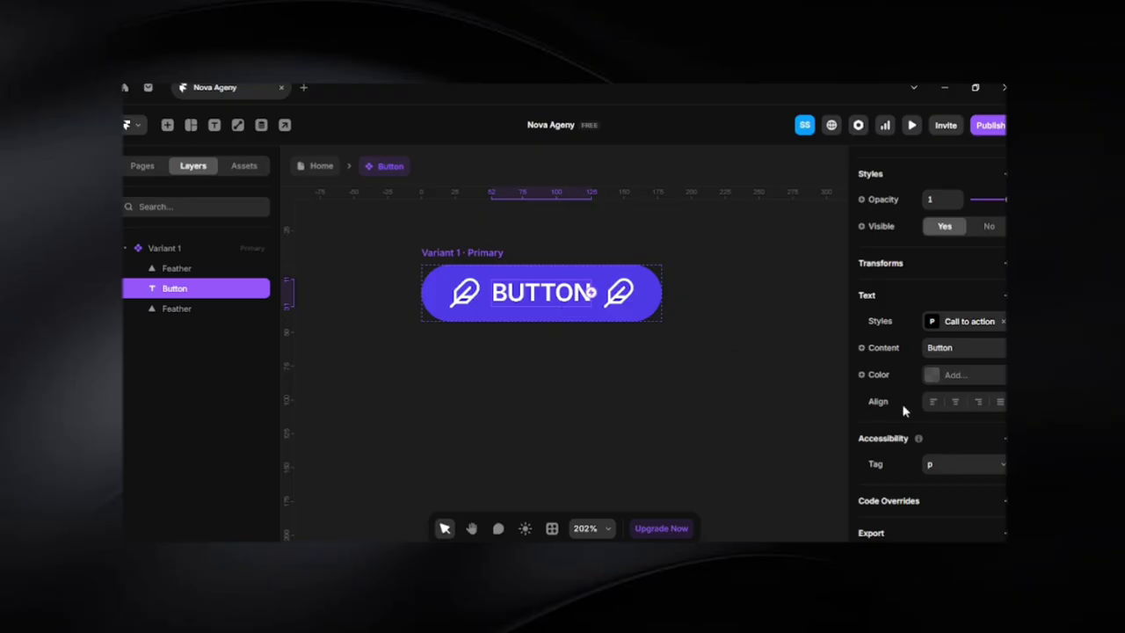
click(874, 351)
mouse_move(903, 402)
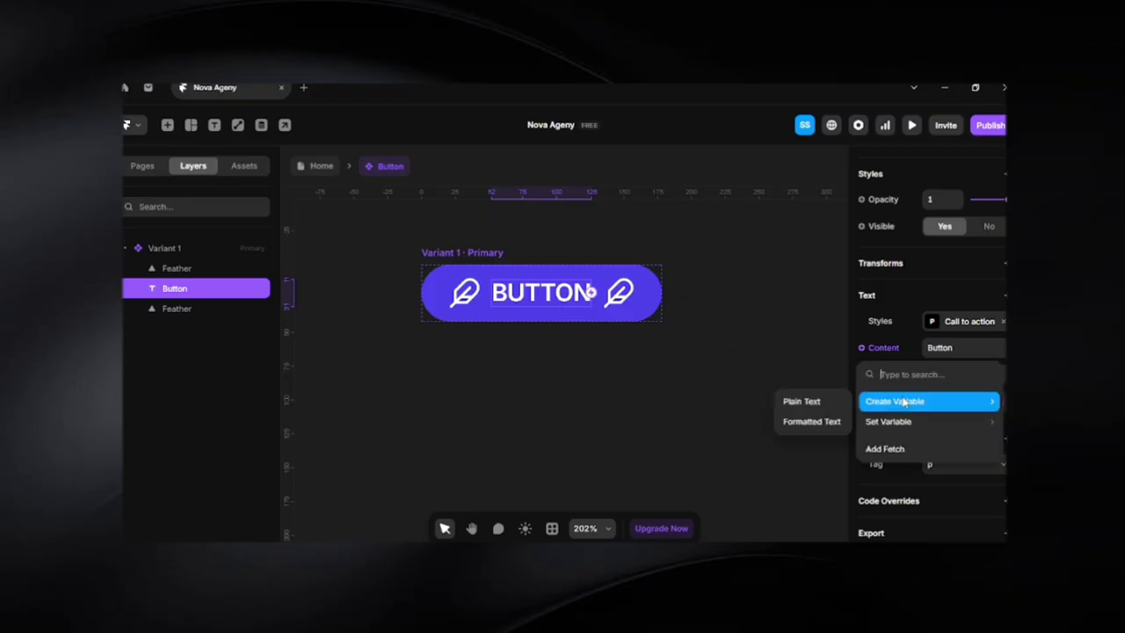
click(821, 401)
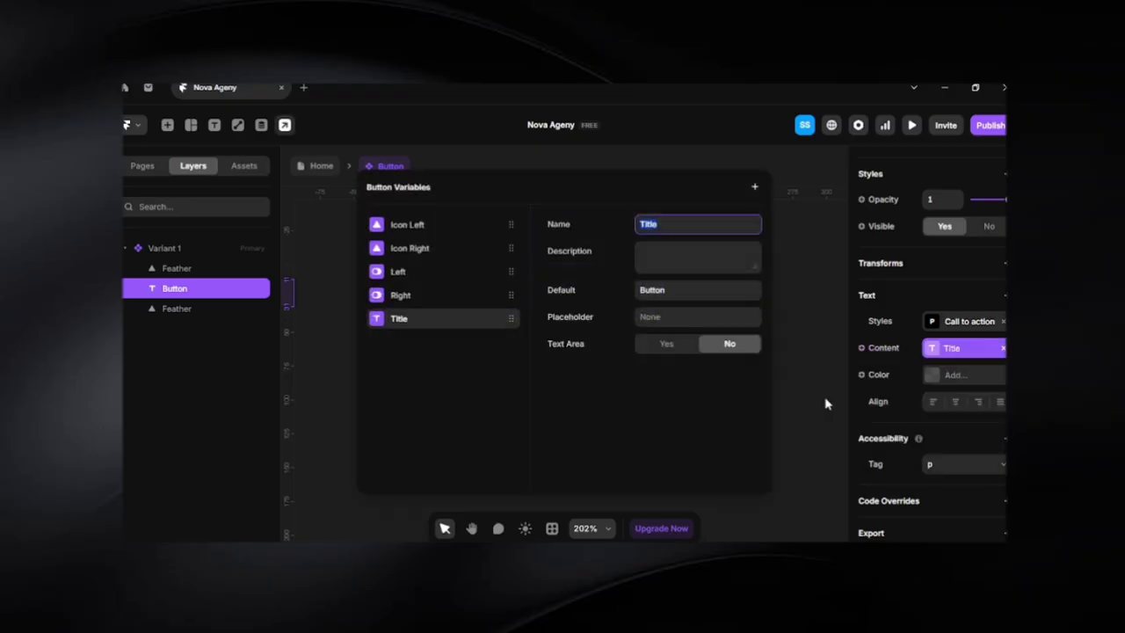
click(782, 384)
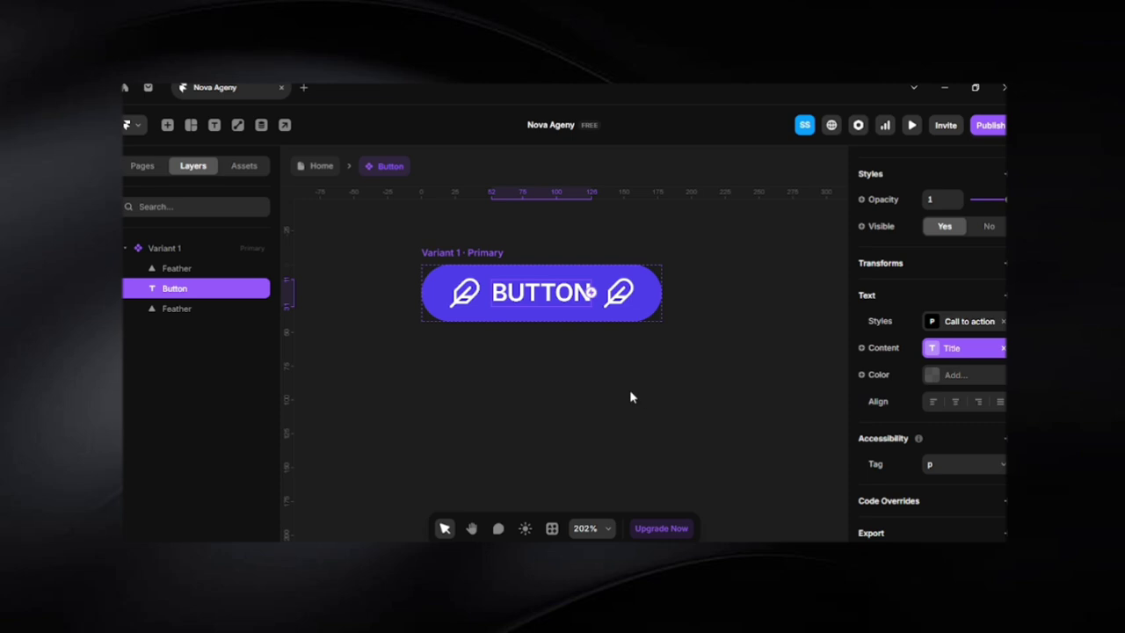
Add a Hover variant to the button's primary variant
scroll(629, 389, down, 5)
click(589, 343)
scroll(656, 384, down, 1)
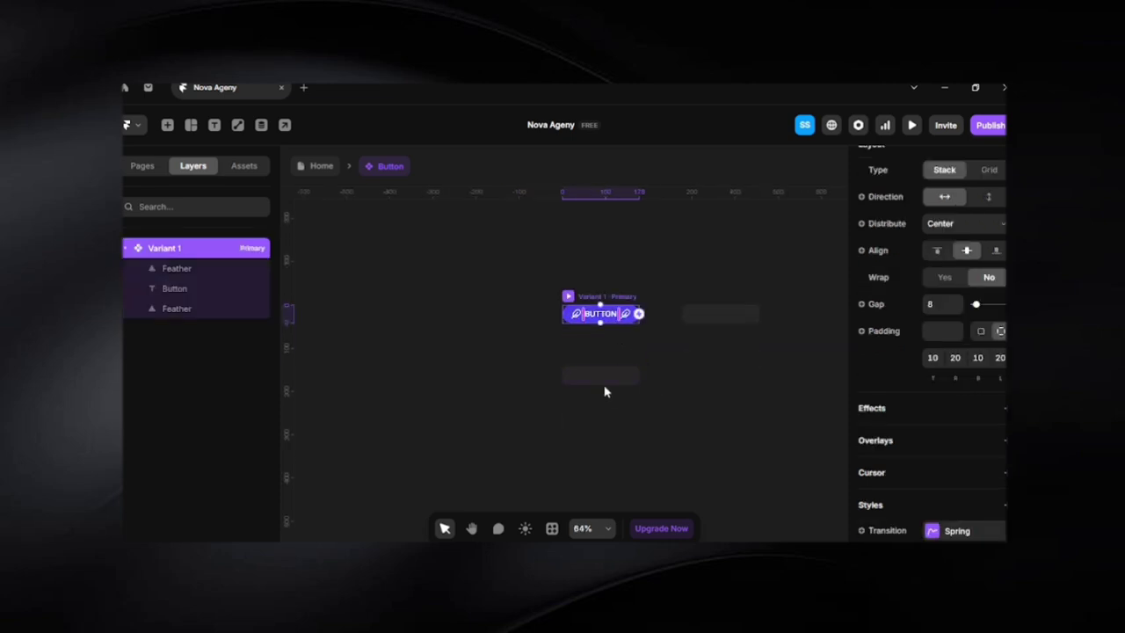
click(598, 378)
click(610, 387)
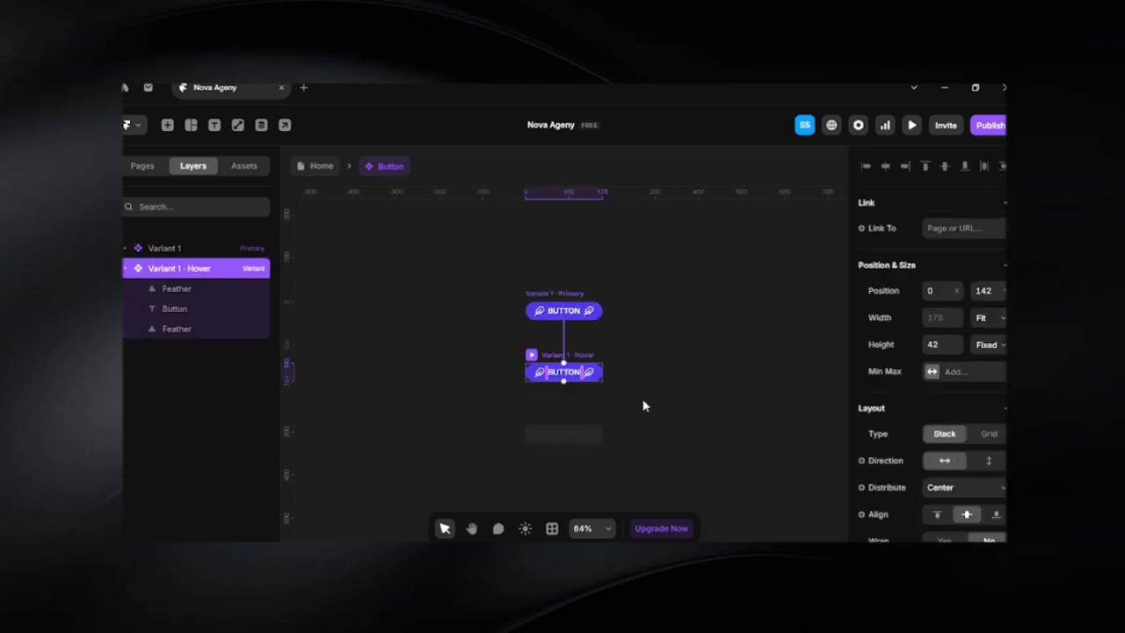
Set the fill of the primary button's hover variant to the Accent Hover color style
scroll(939, 399, down, 3)
scroll(939, 399, down, 4)
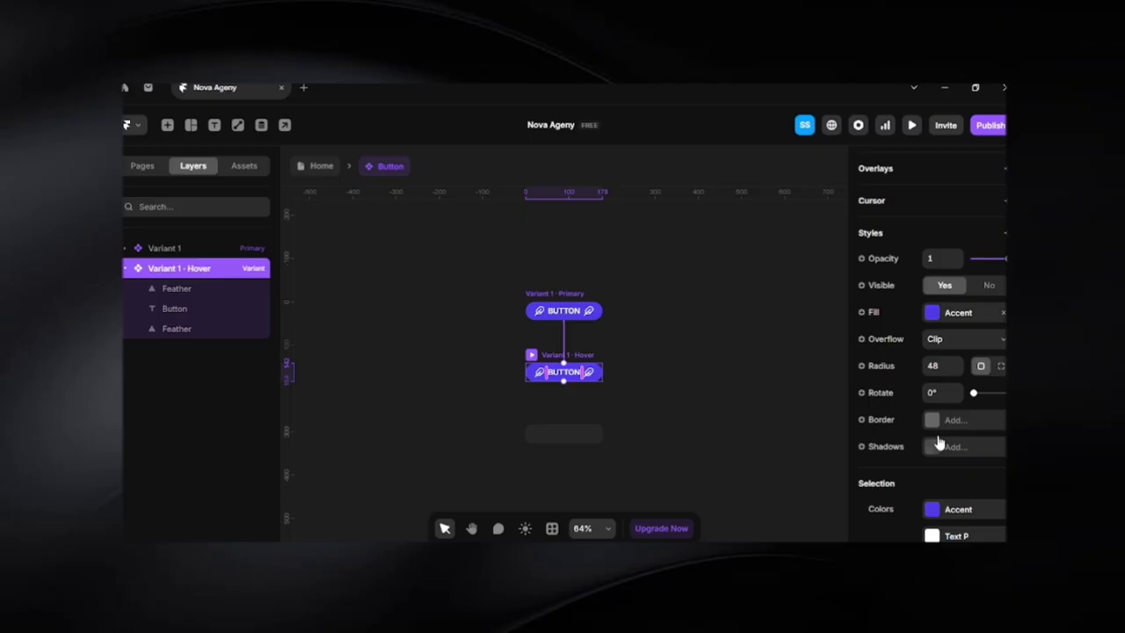
click(931, 311)
scroll(792, 448, down, 3)
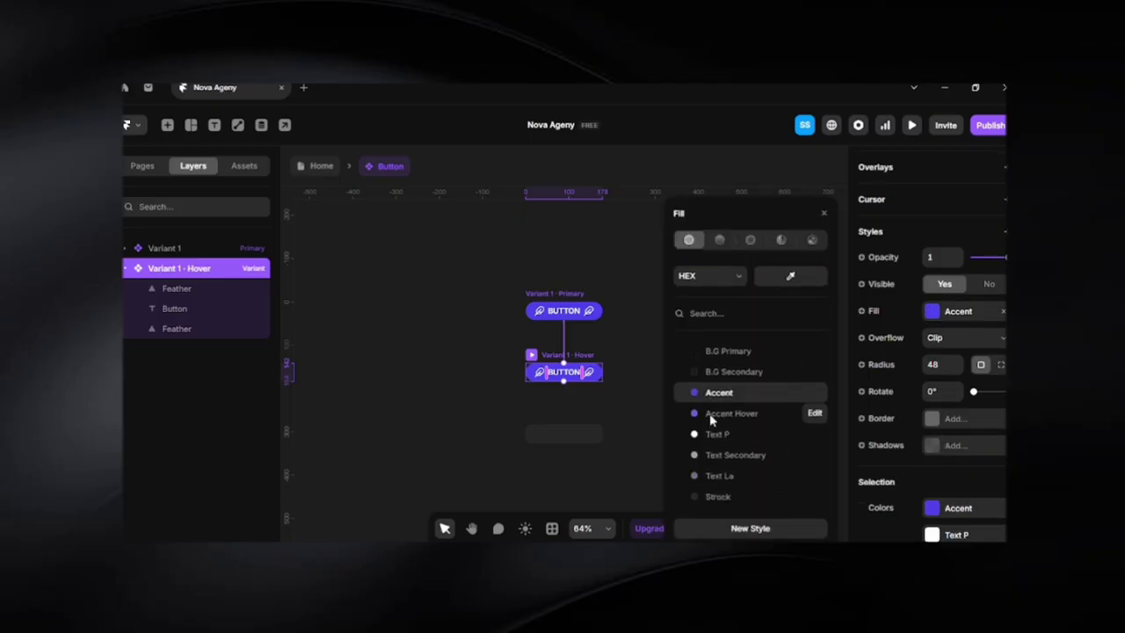
click(725, 414)
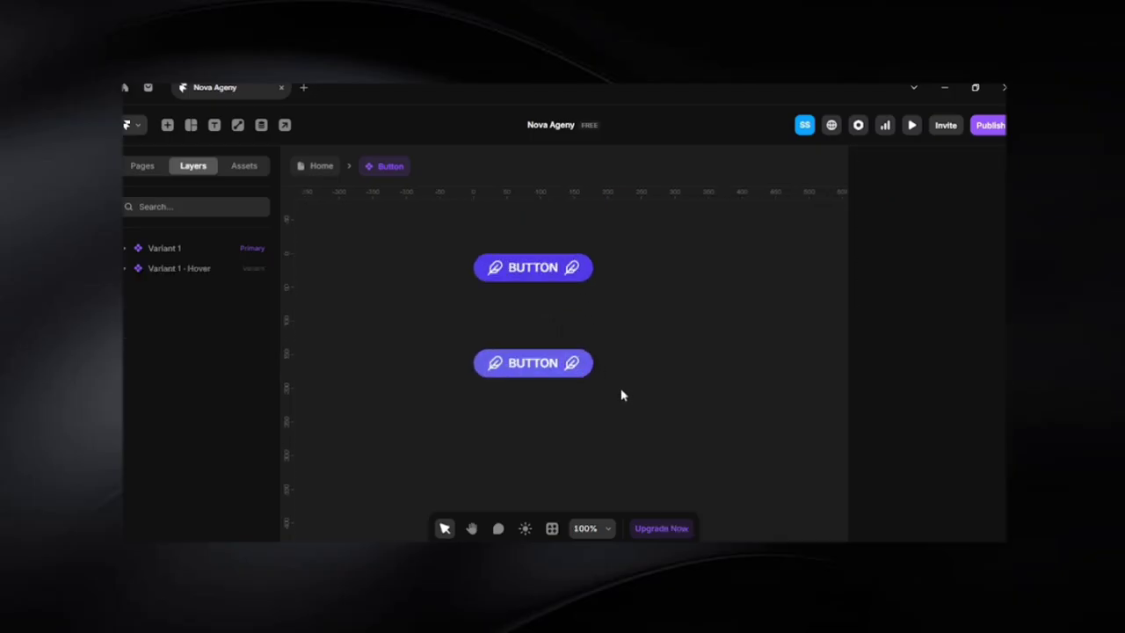
Add a second variant beside the primary variant of the Button component
click(472, 297)
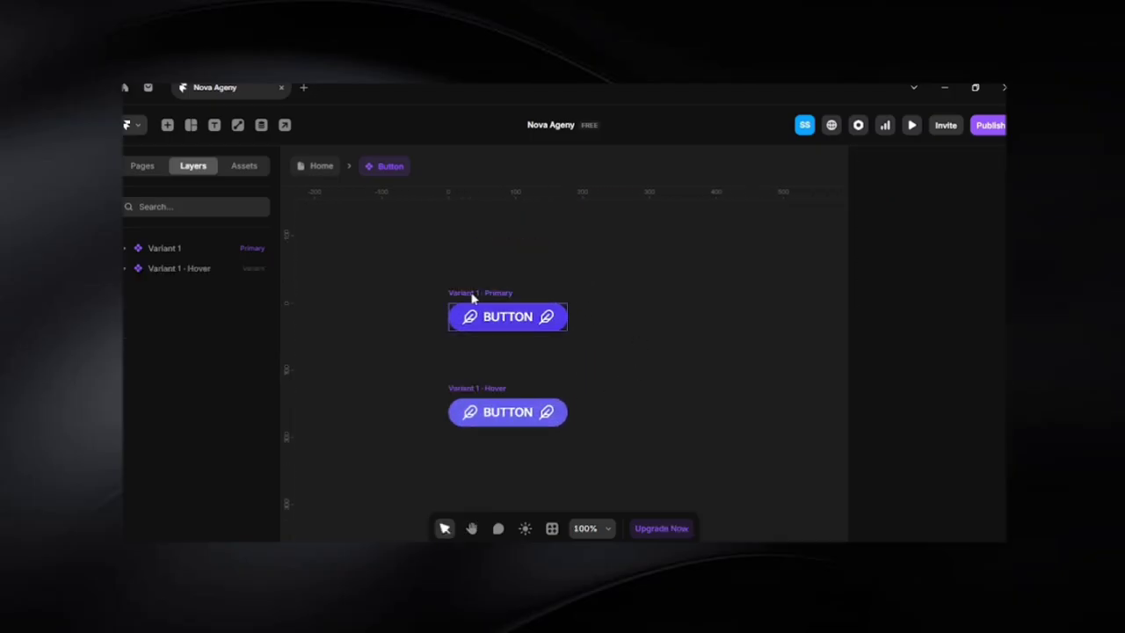
click(693, 317)
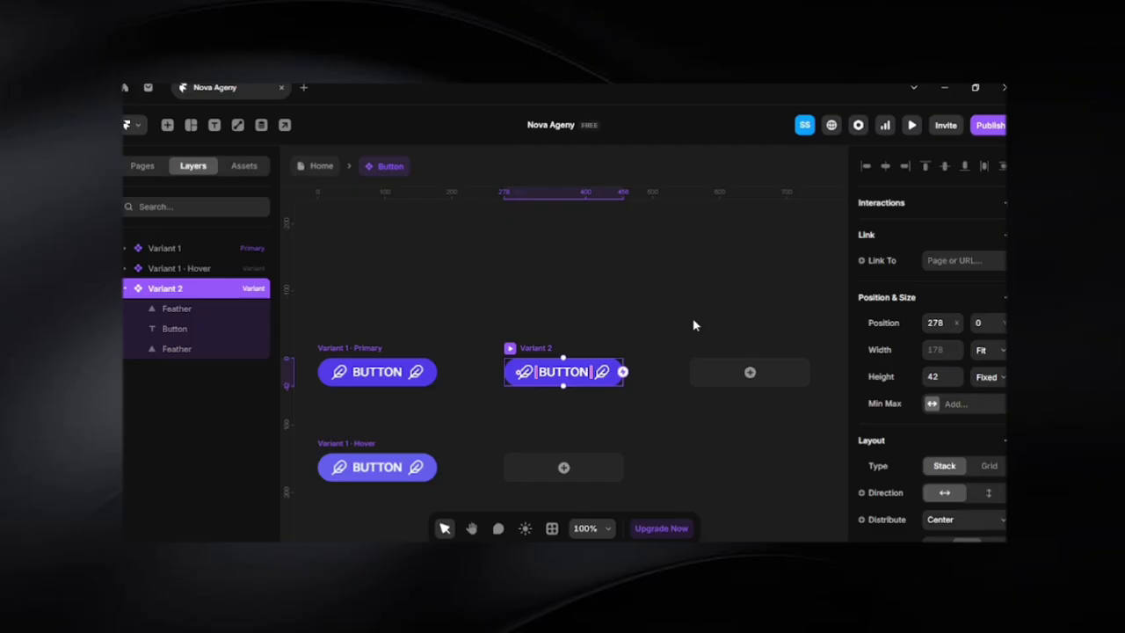
click(543, 420)
Set the fill of Variant 2 to the B.G Secondary color style
scroll(543, 420, up, 3)
click(508, 323)
scroll(934, 444, down, 1)
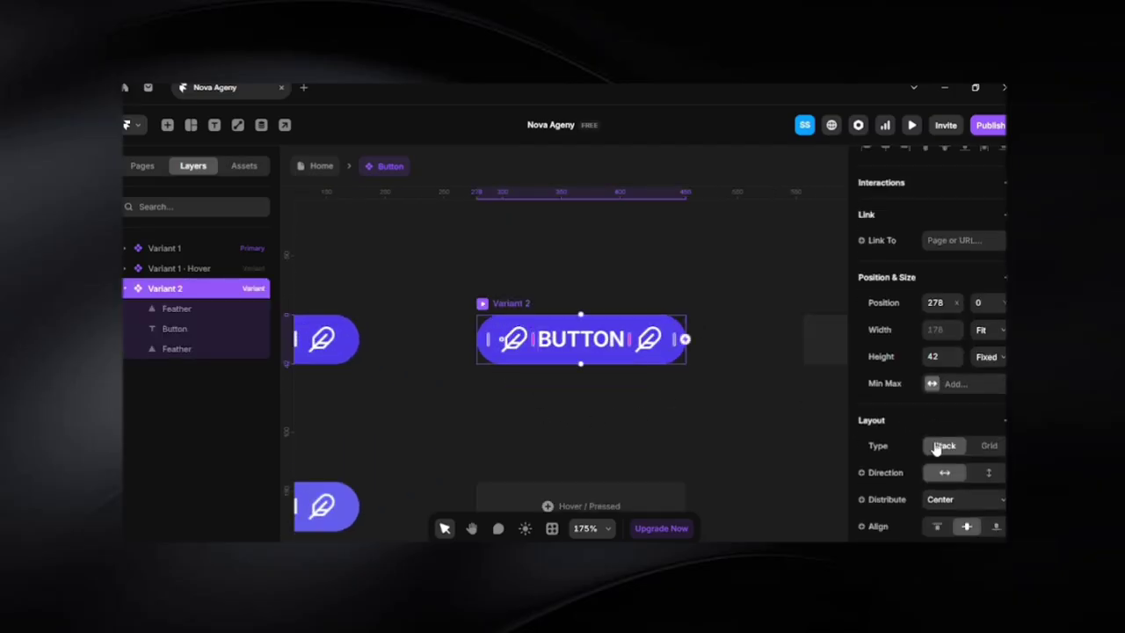
scroll(934, 448, down, 8)
click(931, 371)
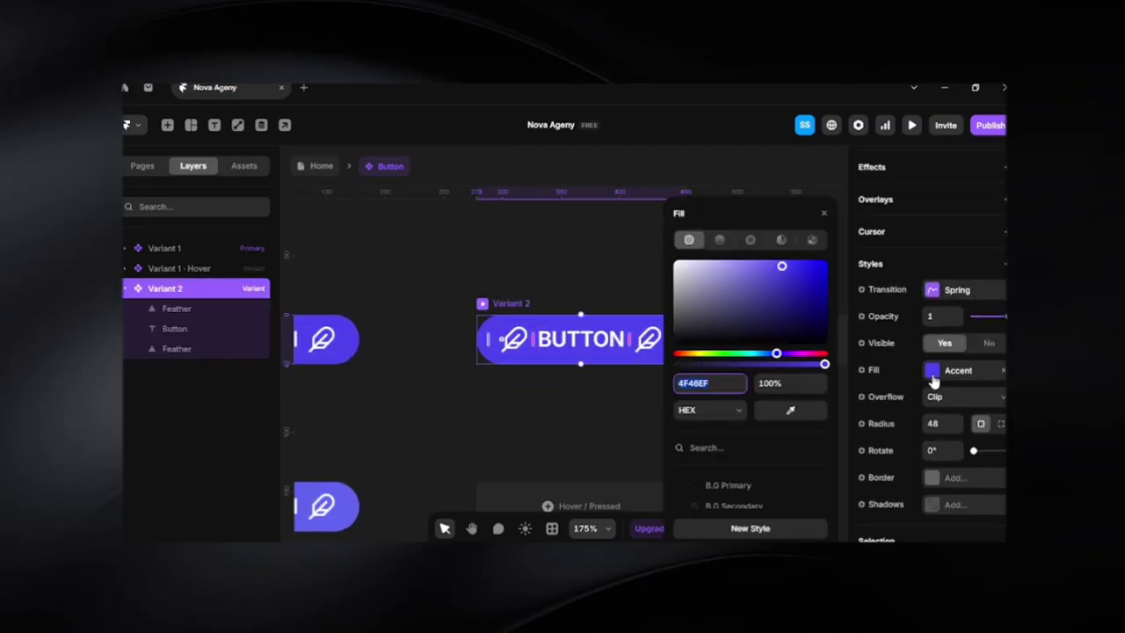
scroll(778, 484, down, 2)
click(746, 436)
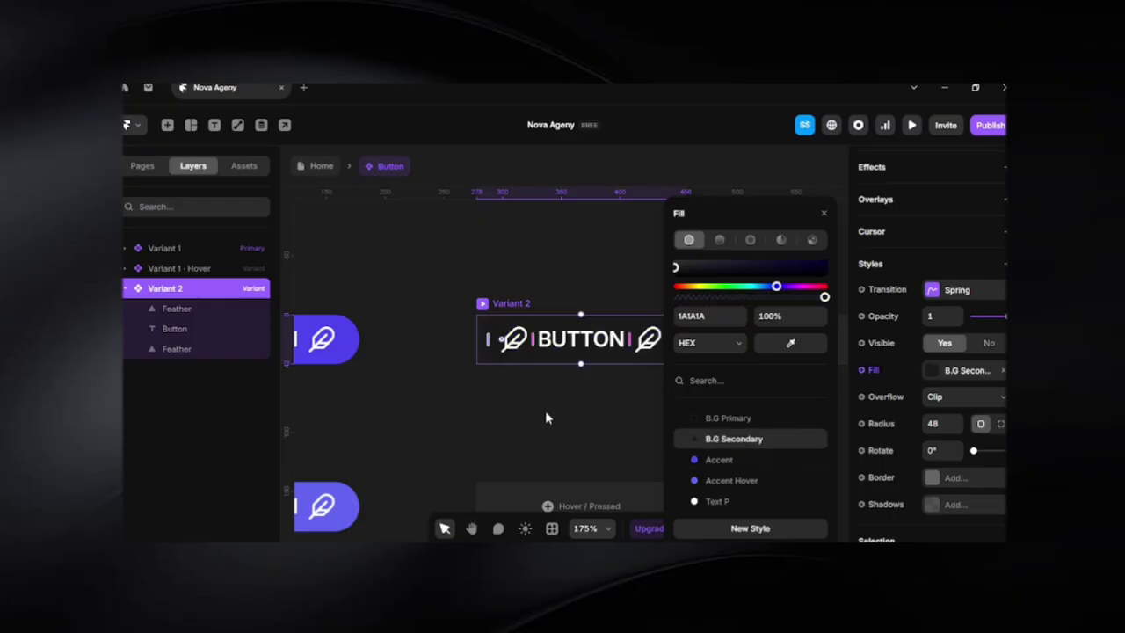
click(544, 418)
Add a Hover variant to Variant 2
click(535, 339)
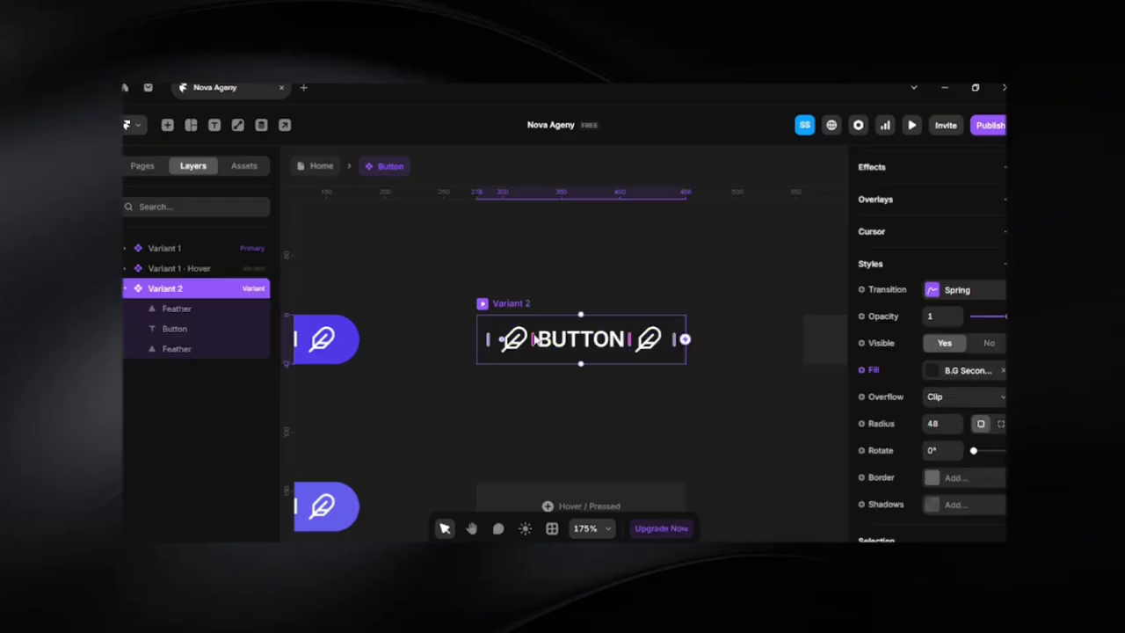
scroll(618, 396, down, 2)
click(611, 411)
click(632, 422)
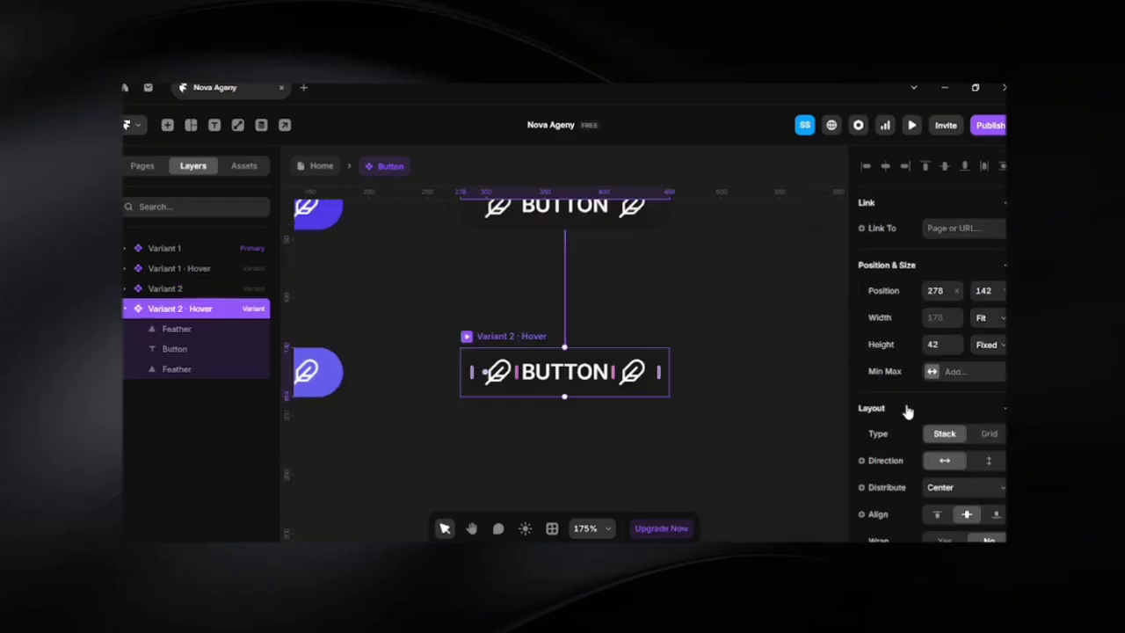
Set the fill of Variant 2's hover variant to the Accent Hover color style
scroll(931, 440, down, 5)
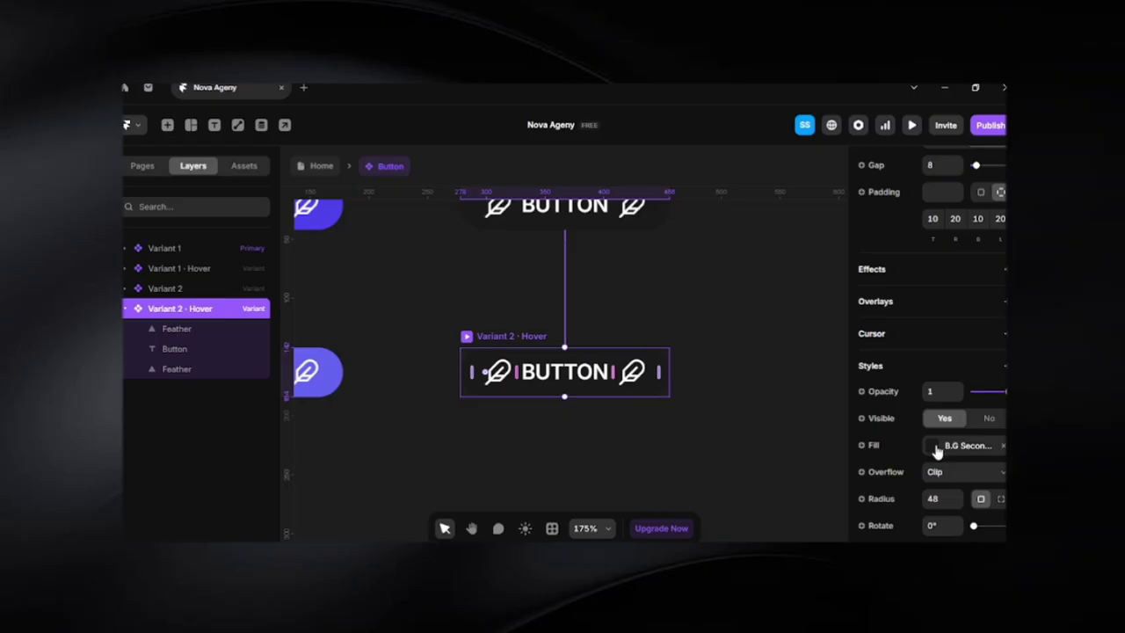
click(936, 449)
scroll(766, 432, down, 2)
click(714, 415)
click(529, 439)
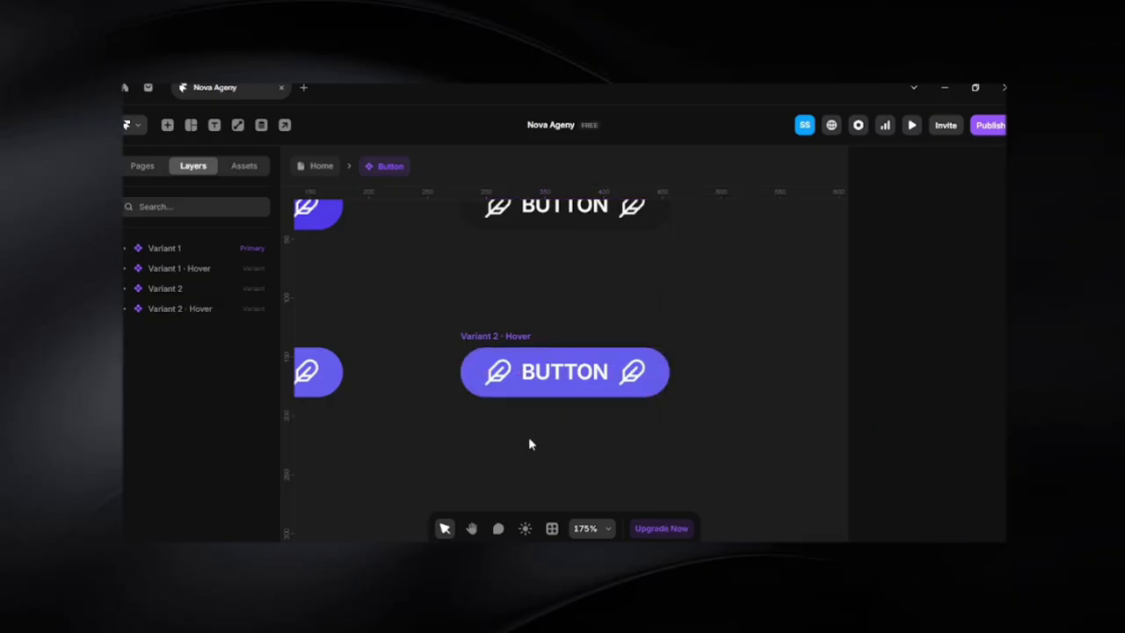
Add a third variant beside Variant 2, based on its style
scroll(528, 443, down, 3)
scroll(454, 301, up, 2)
scroll(454, 301, right, 1)
click(517, 331)
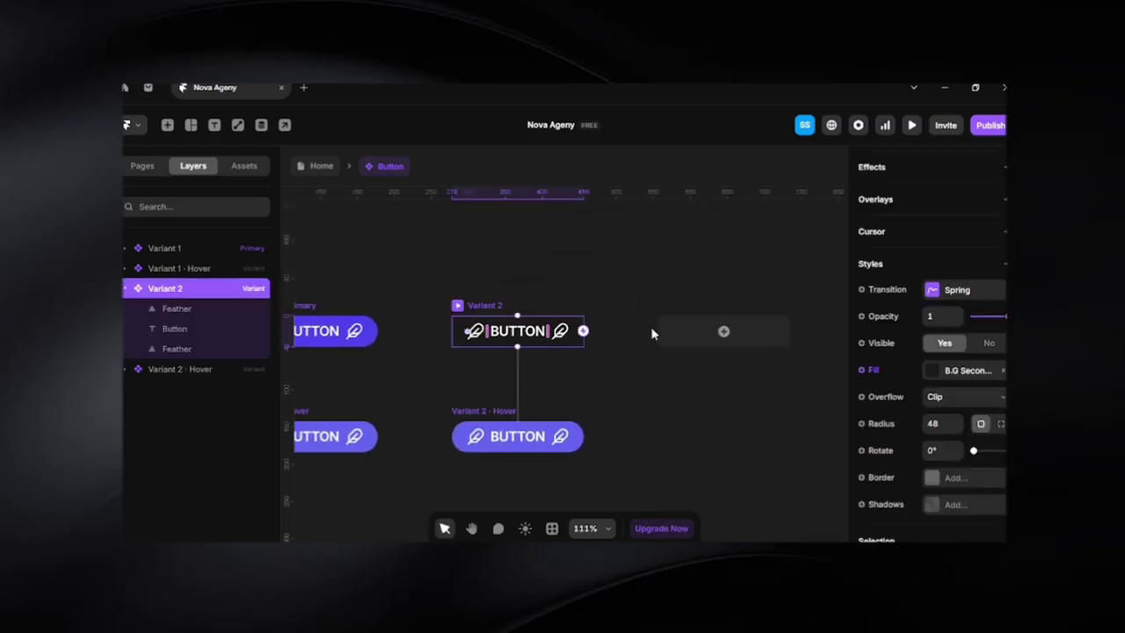
click(723, 330)
click(646, 415)
Remove the fill from Variant 3 so that only its label and icons remain
scroll(555, 414, up, 5)
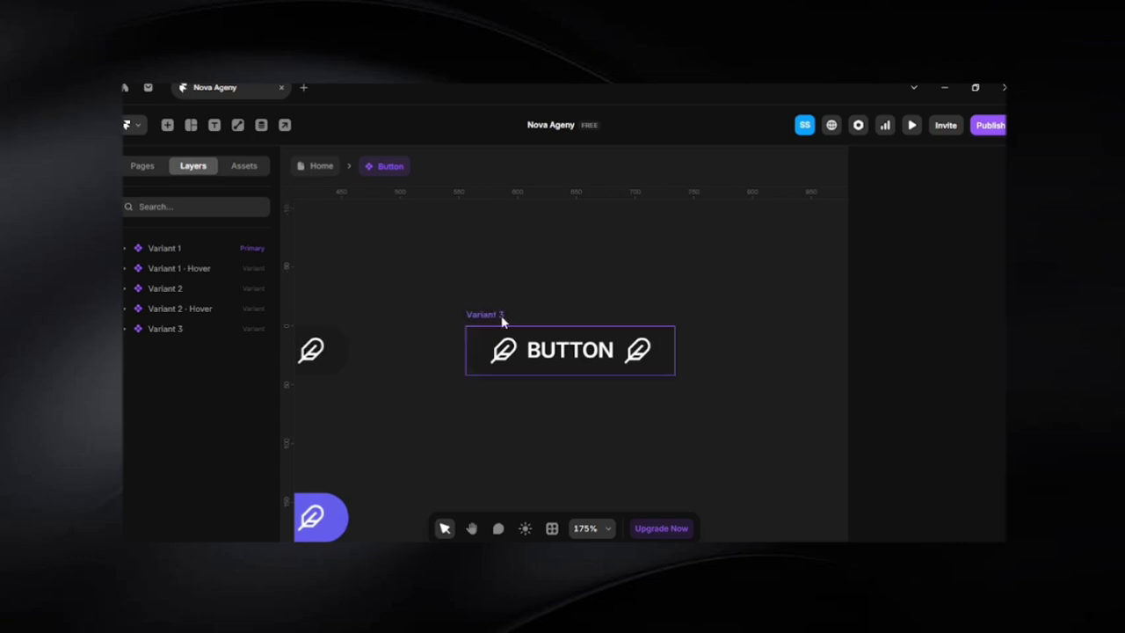
click(502, 319)
scroll(958, 442, down, 3)
scroll(958, 442, down, 5)
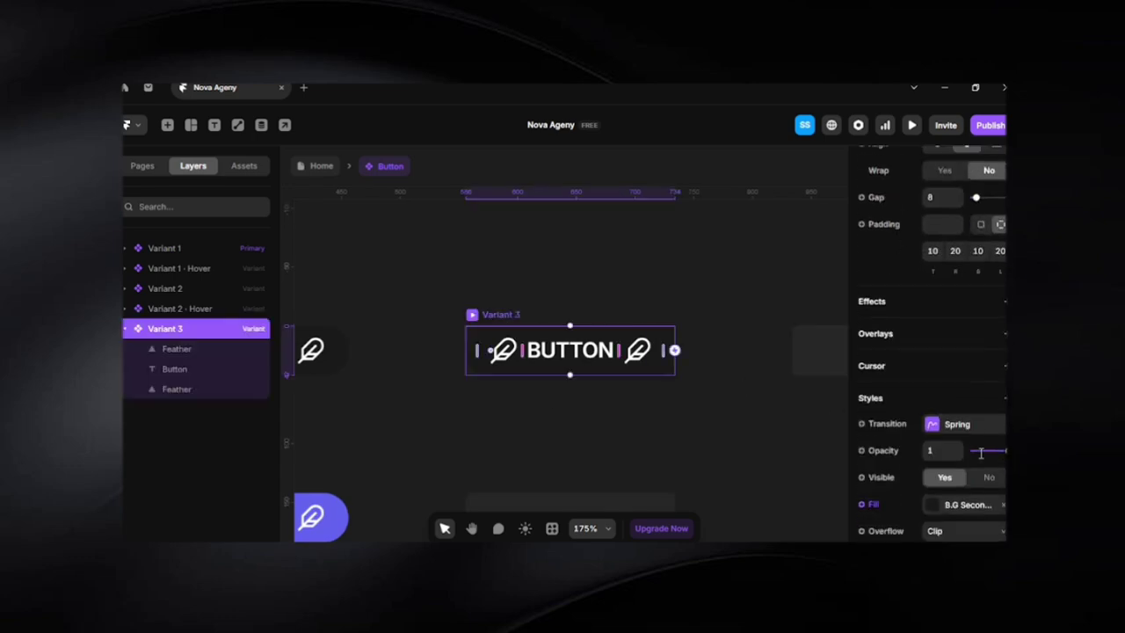
scroll(982, 466, down, 2)
click(1001, 437)
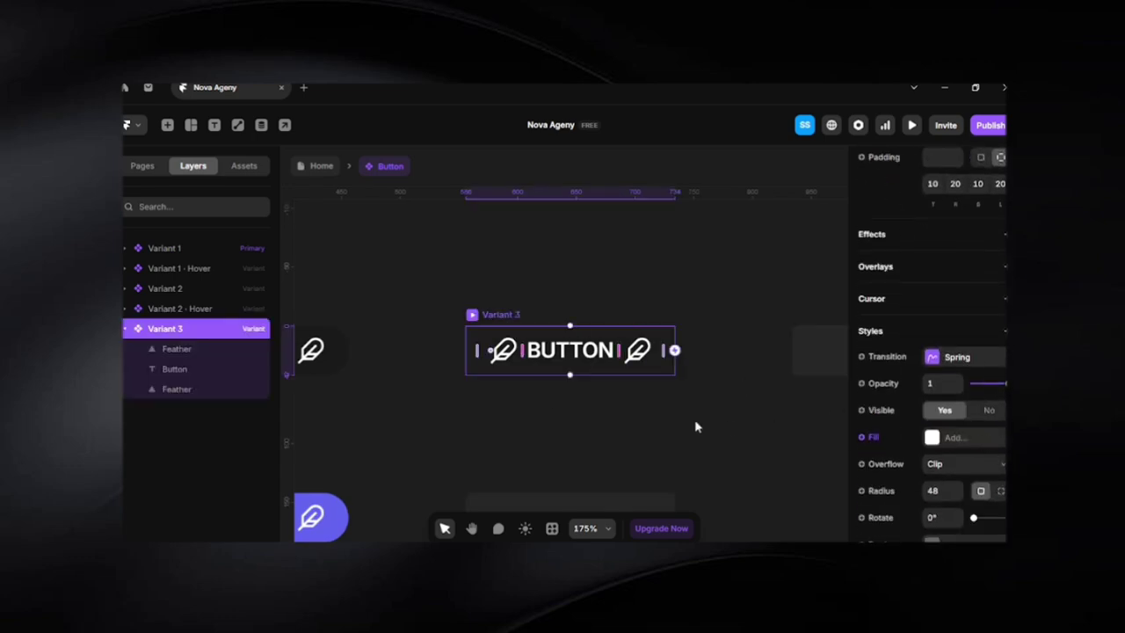
scroll(975, 464, down, 5)
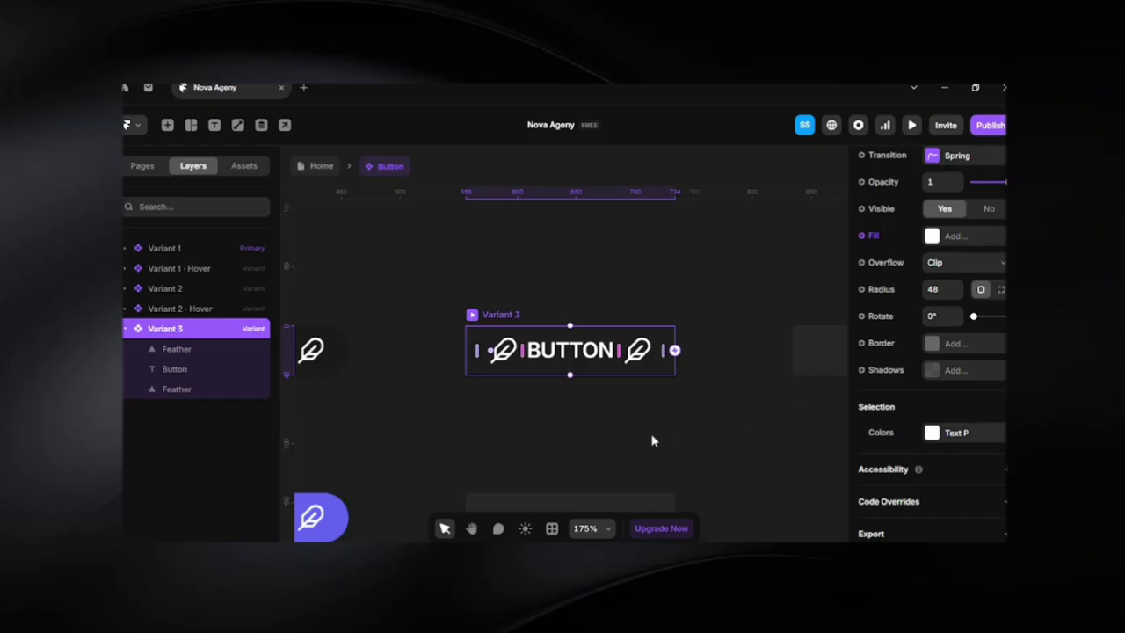
Add a Hover variant to Variant 3
click(641, 435)
scroll(585, 421, down, 3)
drag(585, 422, 583, 389)
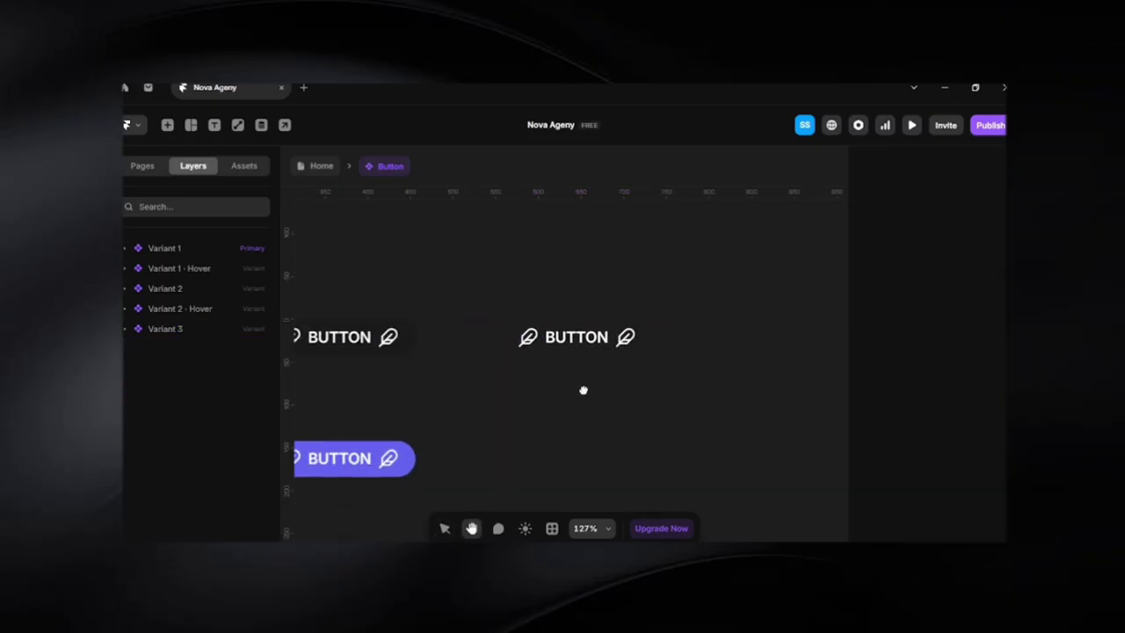
click(529, 325)
click(591, 464)
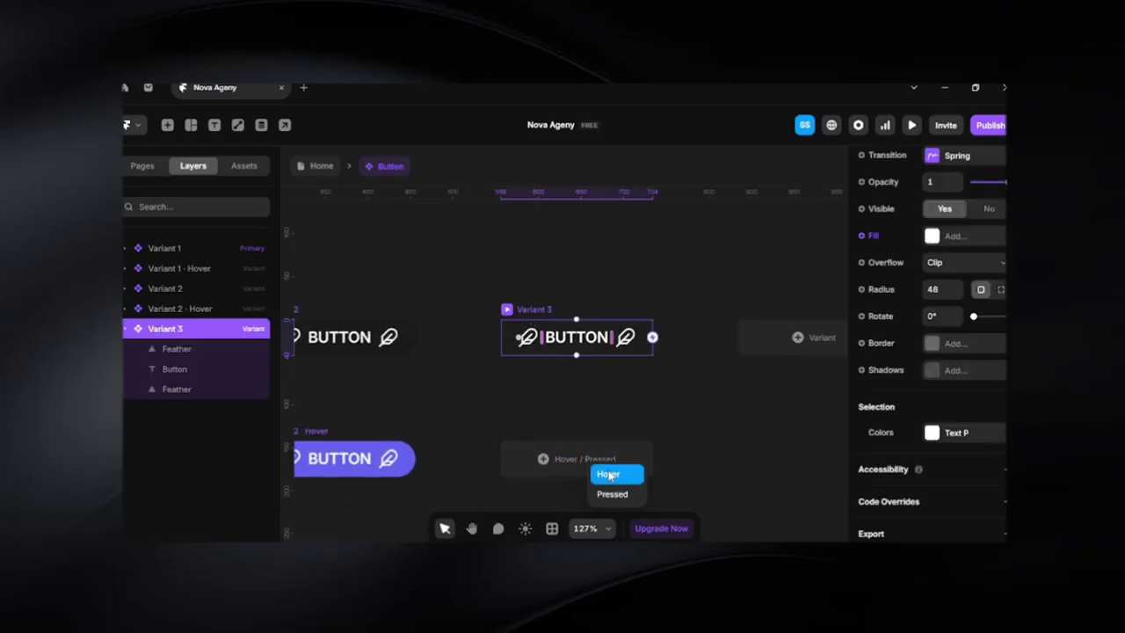
click(608, 476)
click(641, 428)
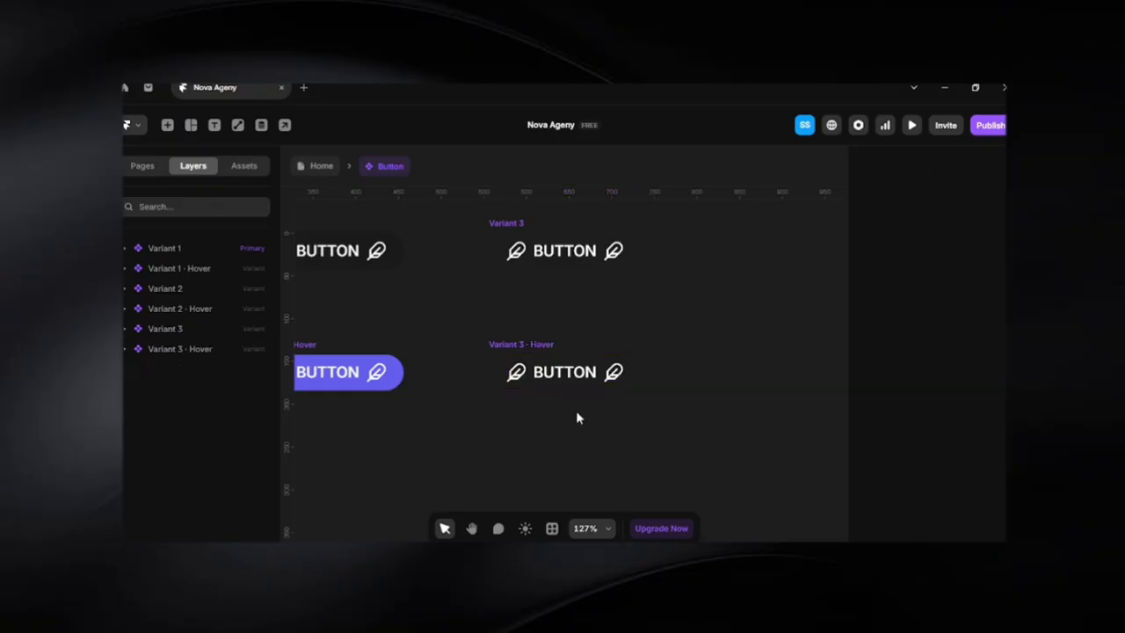
Inspect the text settings and the Title content variable of the label in Variant 3's hover variant
scroll(573, 416, up, 5)
click(562, 343)
scroll(982, 485, down, 5)
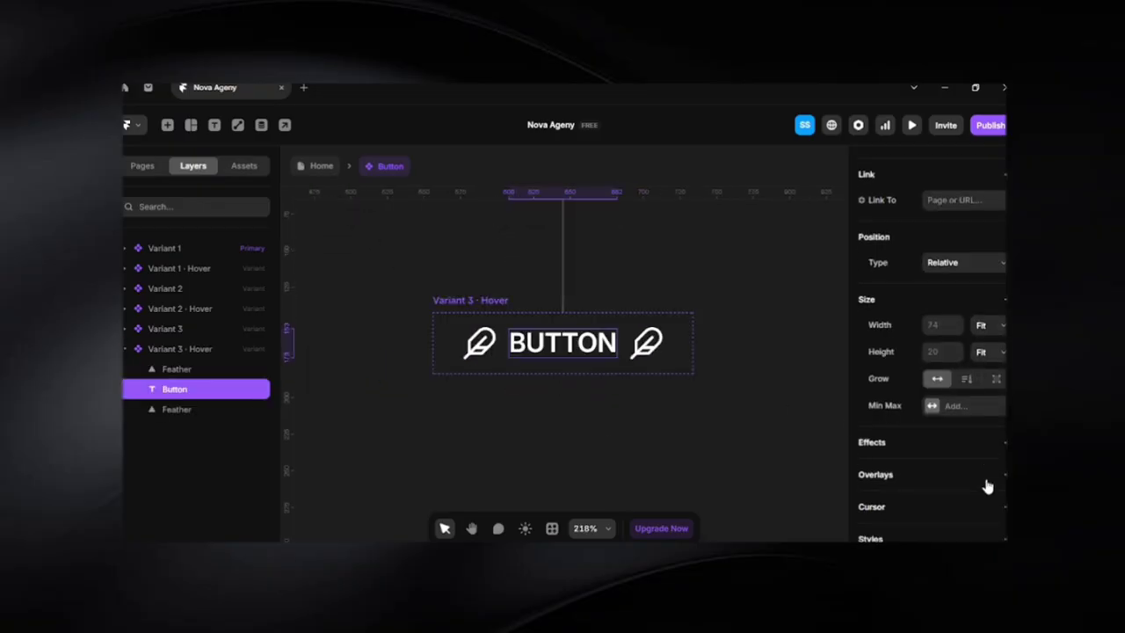
scroll(978, 486, down, 3)
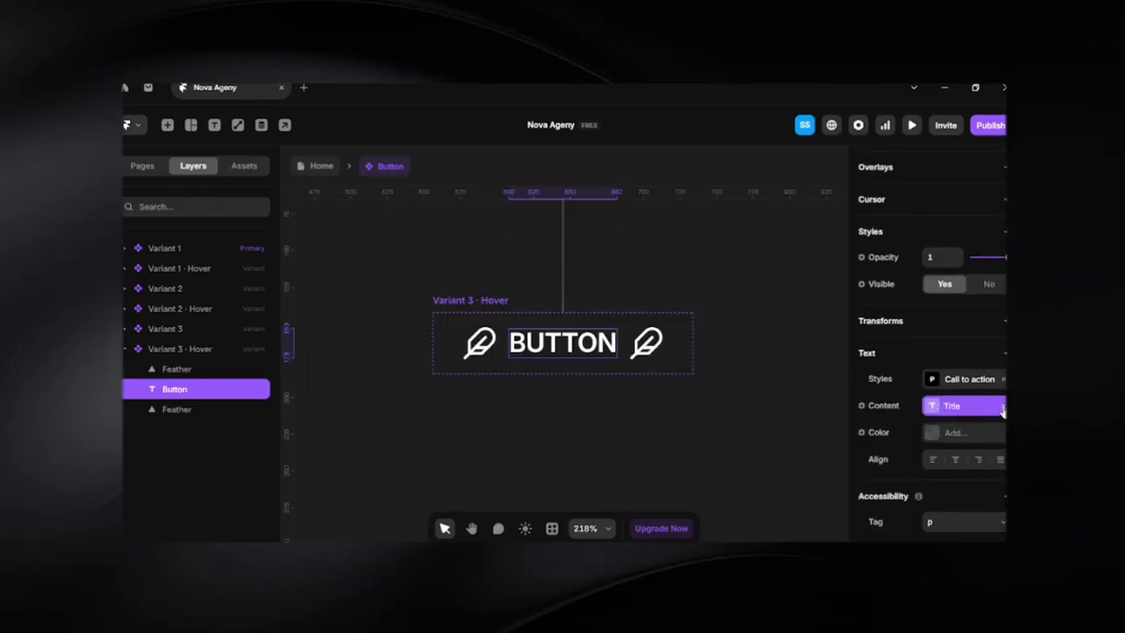
click(933, 407)
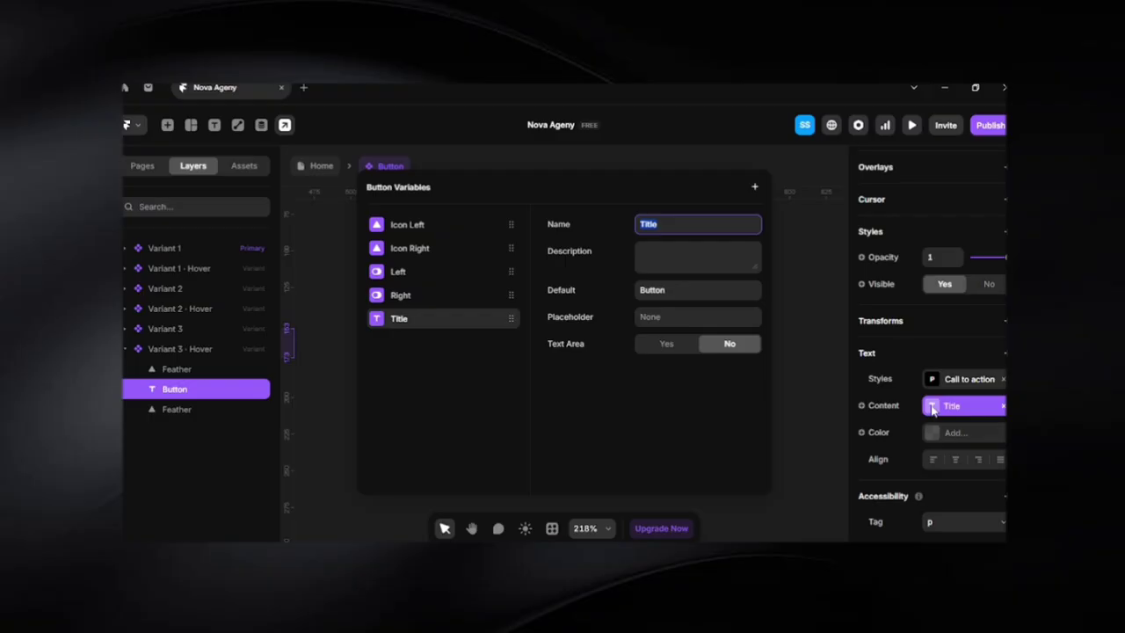
click(789, 332)
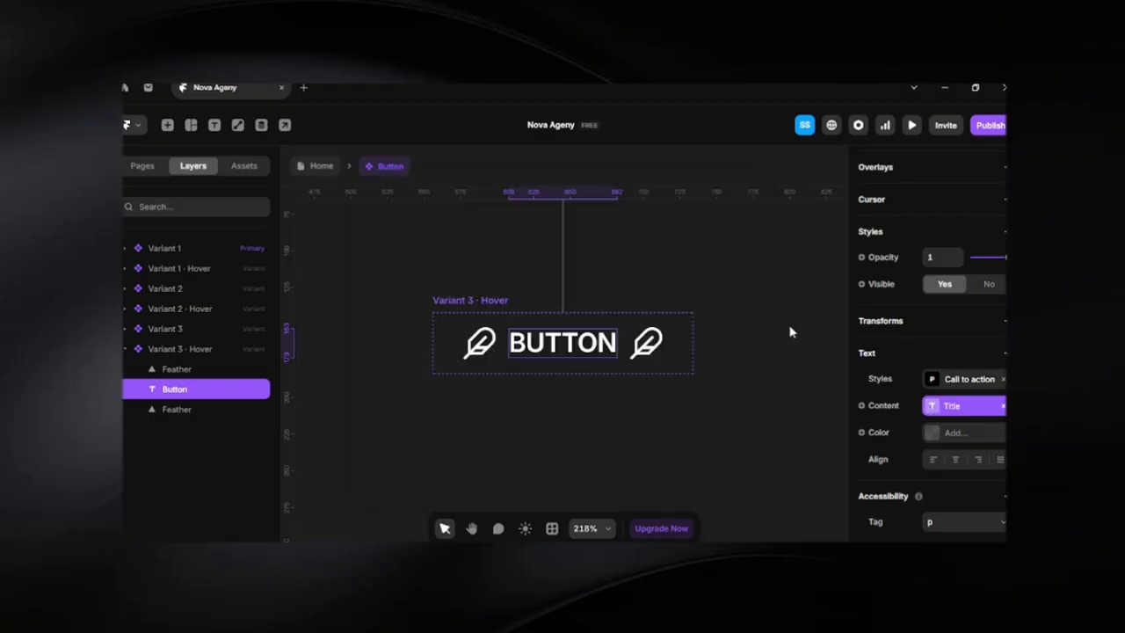
click(712, 411)
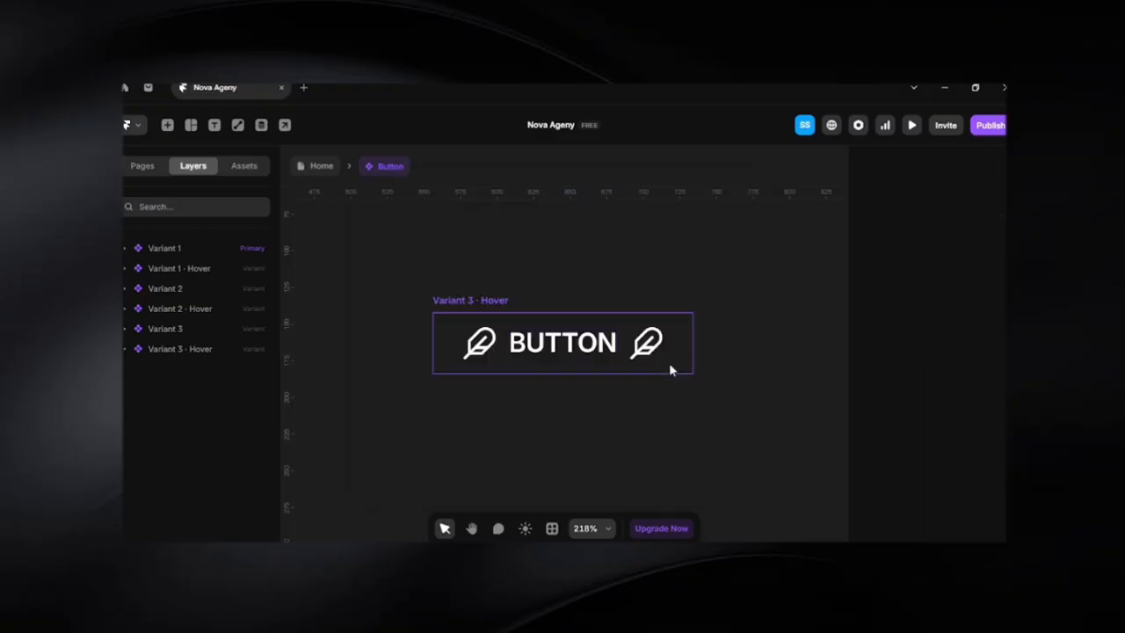
Add a solid border of width 1 in the Strock color style to Variant 3's hover variant
click(484, 300)
scroll(950, 460, down, 10)
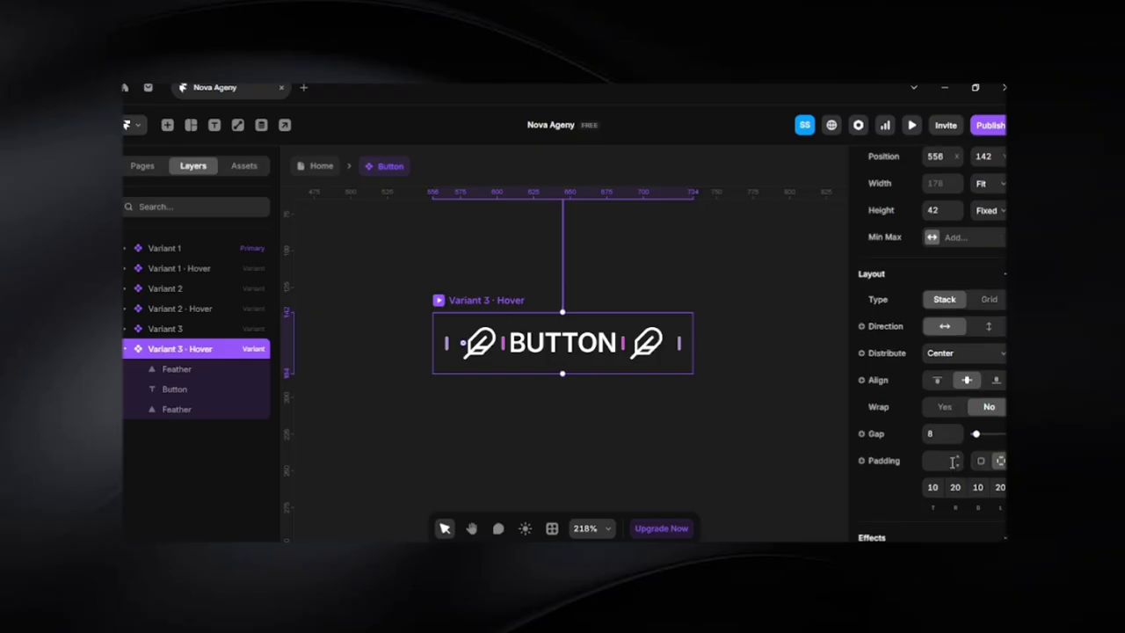
scroll(951, 461, down, 4)
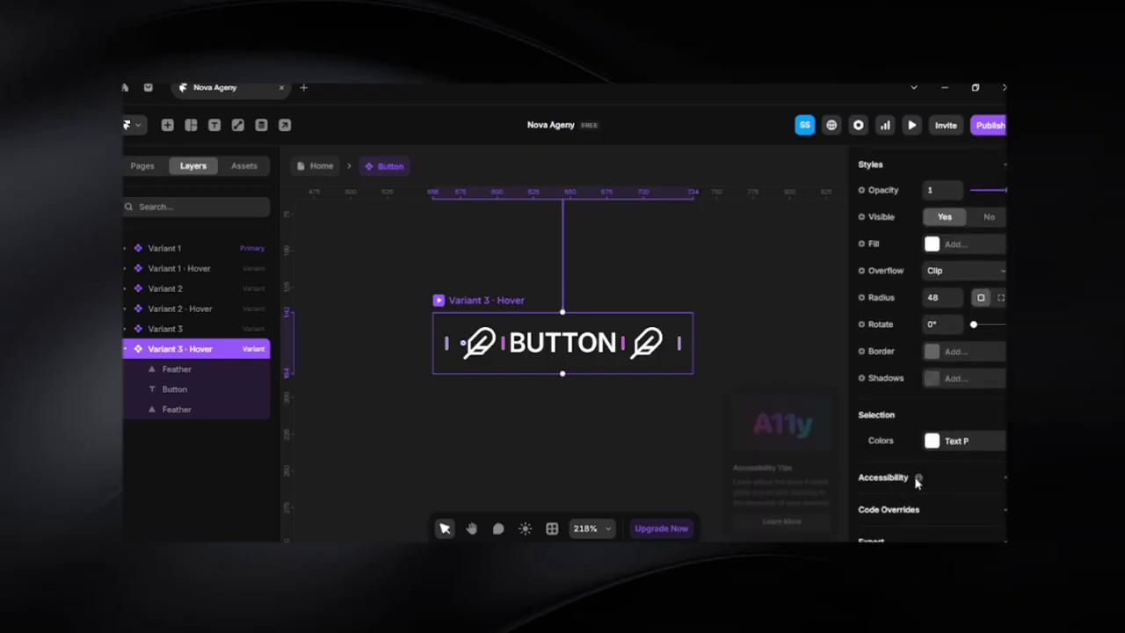
click(933, 354)
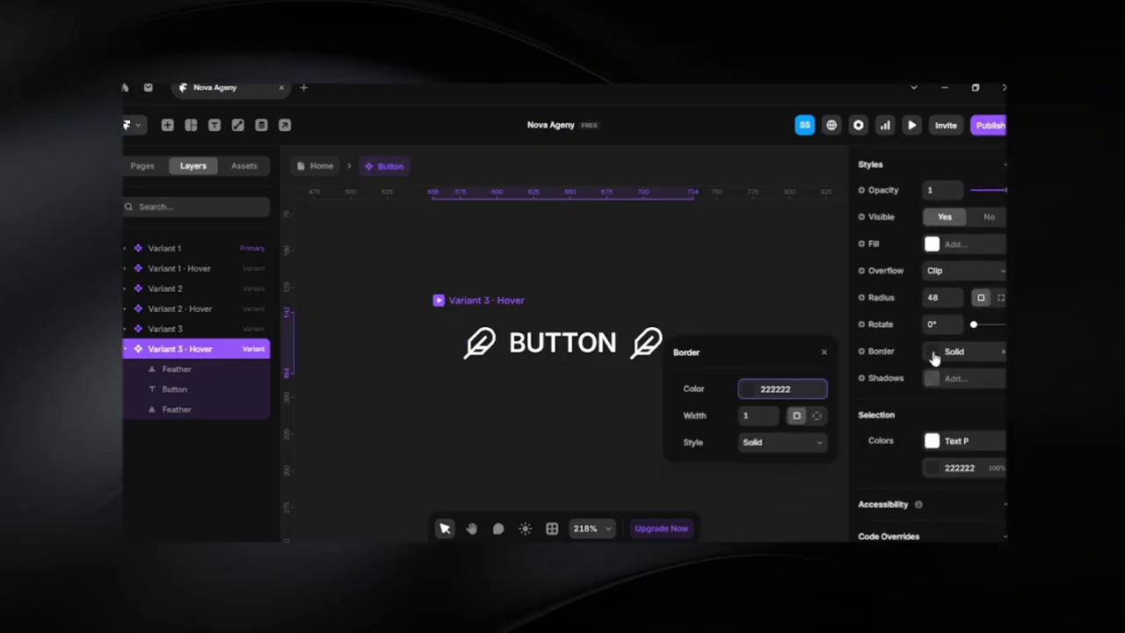
click(757, 393)
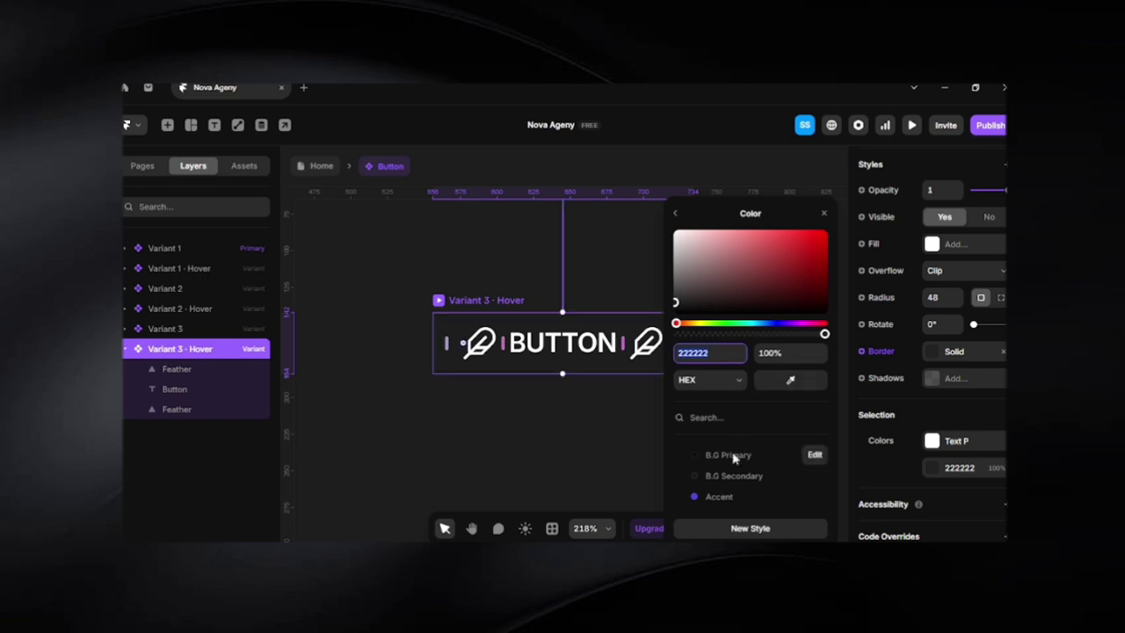
scroll(734, 413, down, 3)
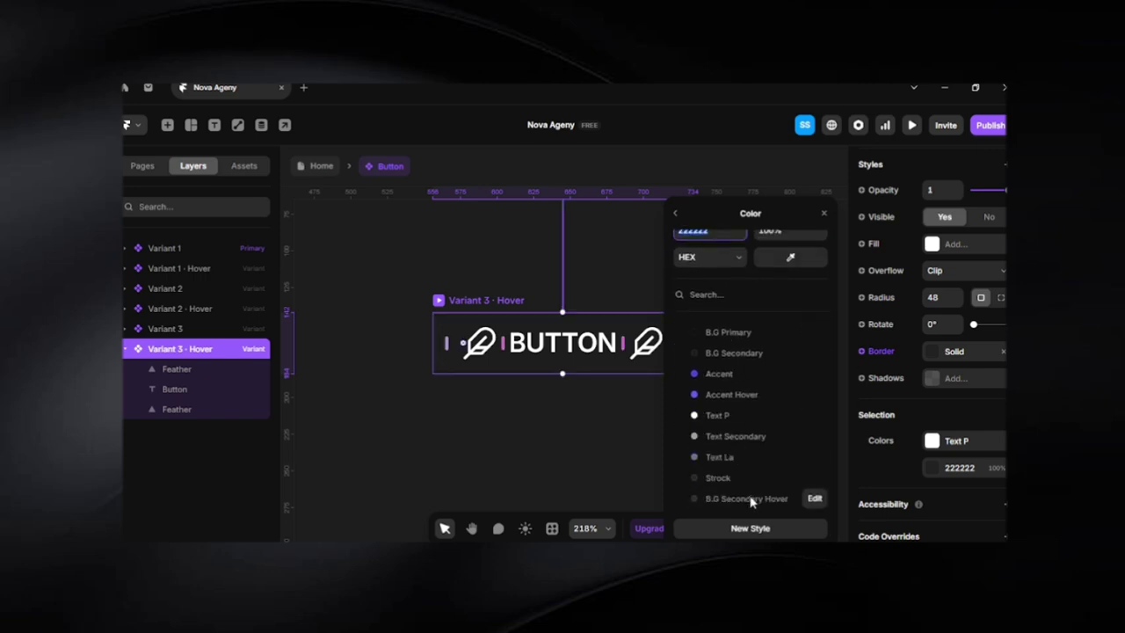
click(723, 482)
click(575, 451)
Look over all the button variants together and return to the Home page
scroll(575, 451, down, 3)
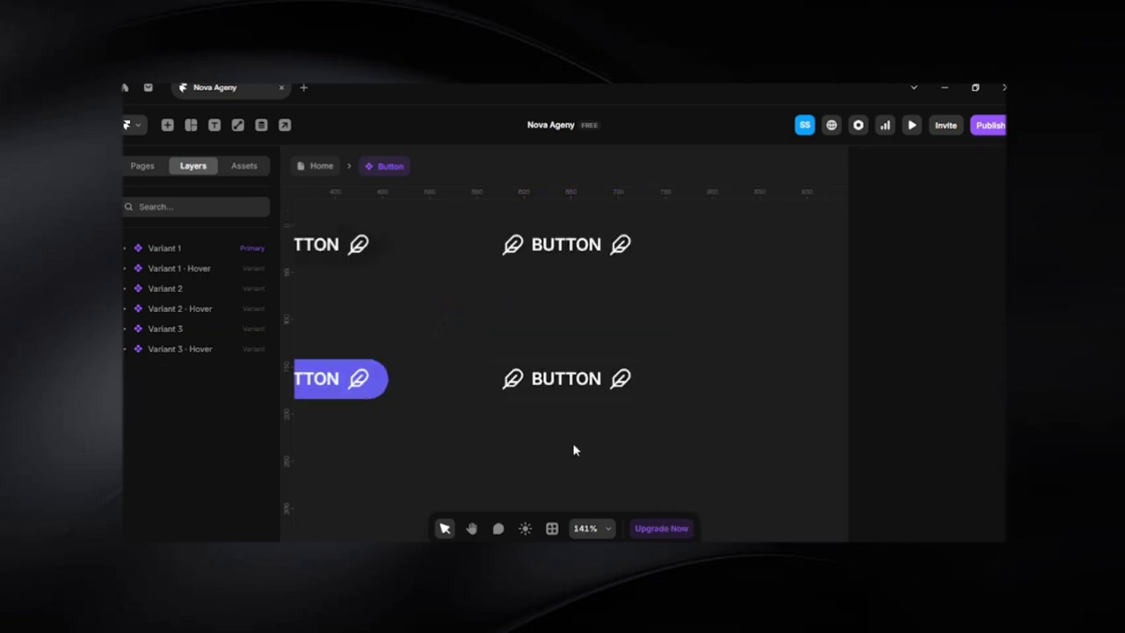
key(space)
drag(516, 431, 585, 384)
scroll(625, 432, down, 3)
scroll(629, 432, down, 4)
key(space)
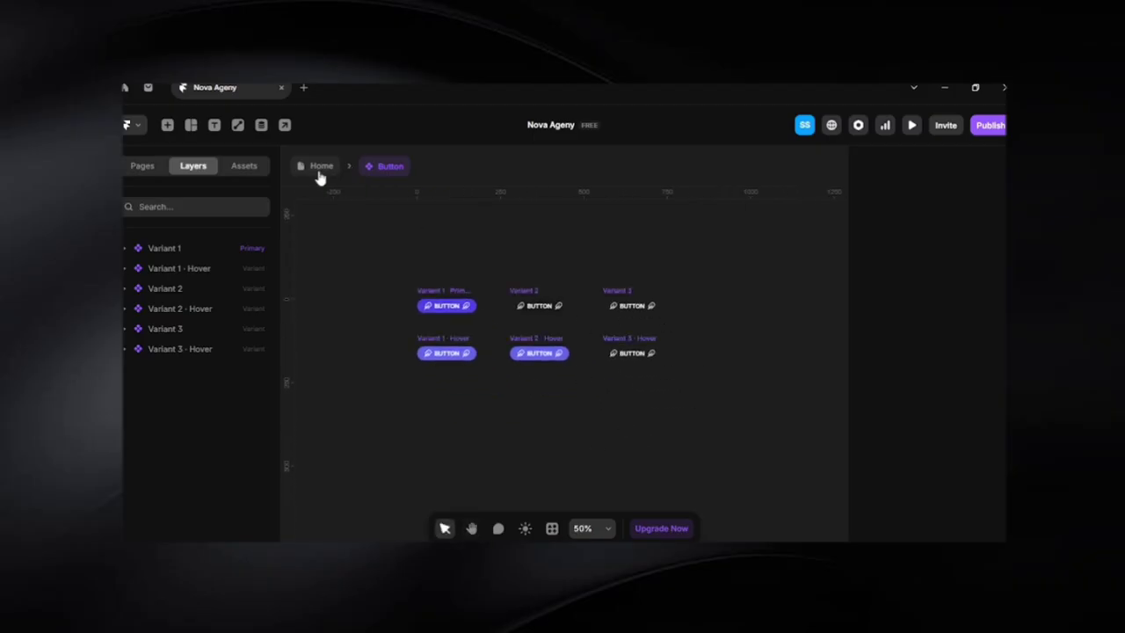
click(320, 171)
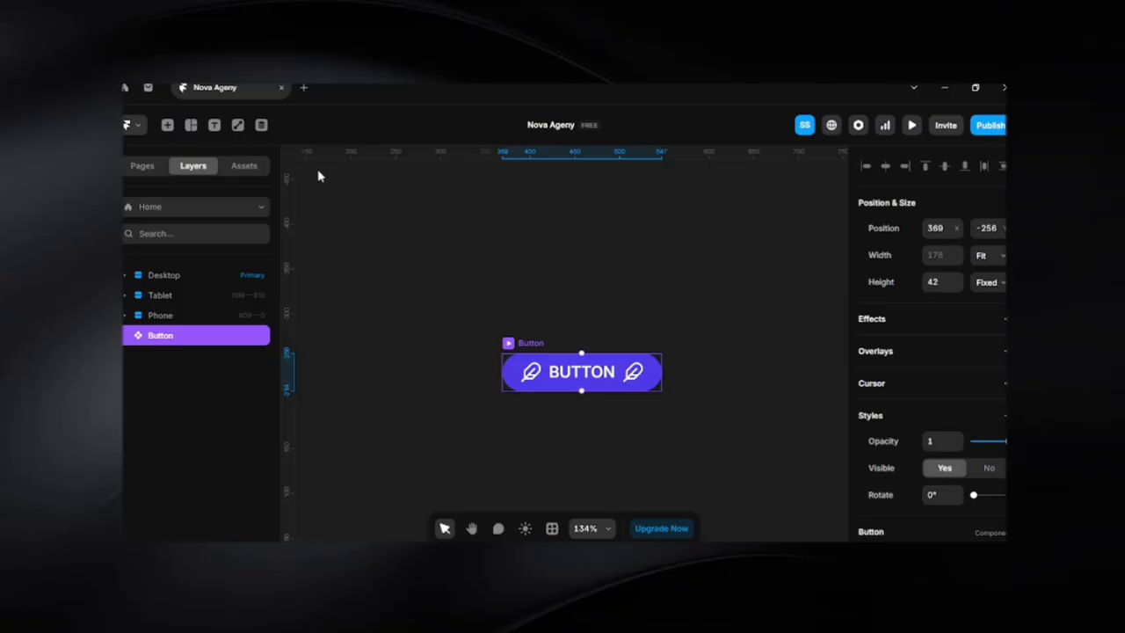
Return to the Button component and select Variant 1's hover variant
key(ctrl+z)
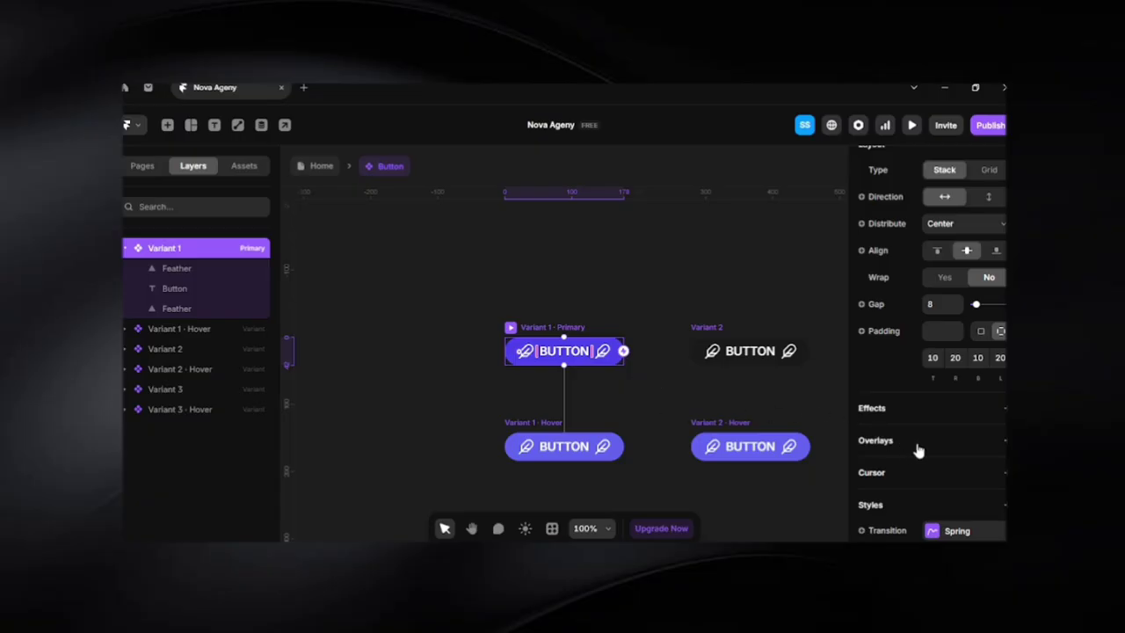
scroll(918, 451, down, 8)
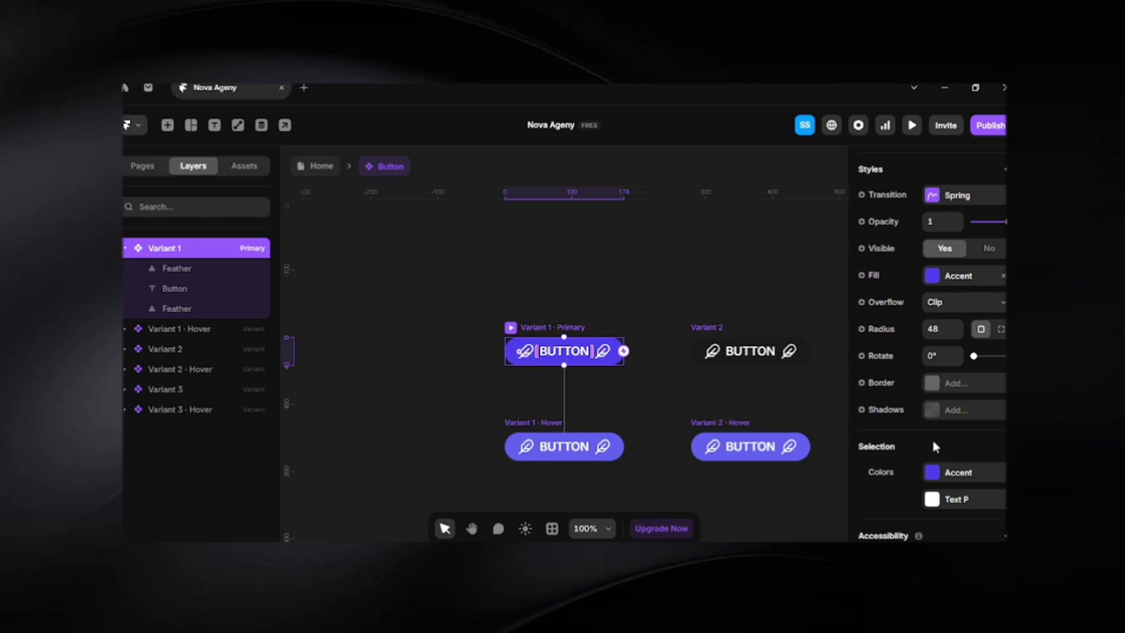
click(621, 403)
click(518, 432)
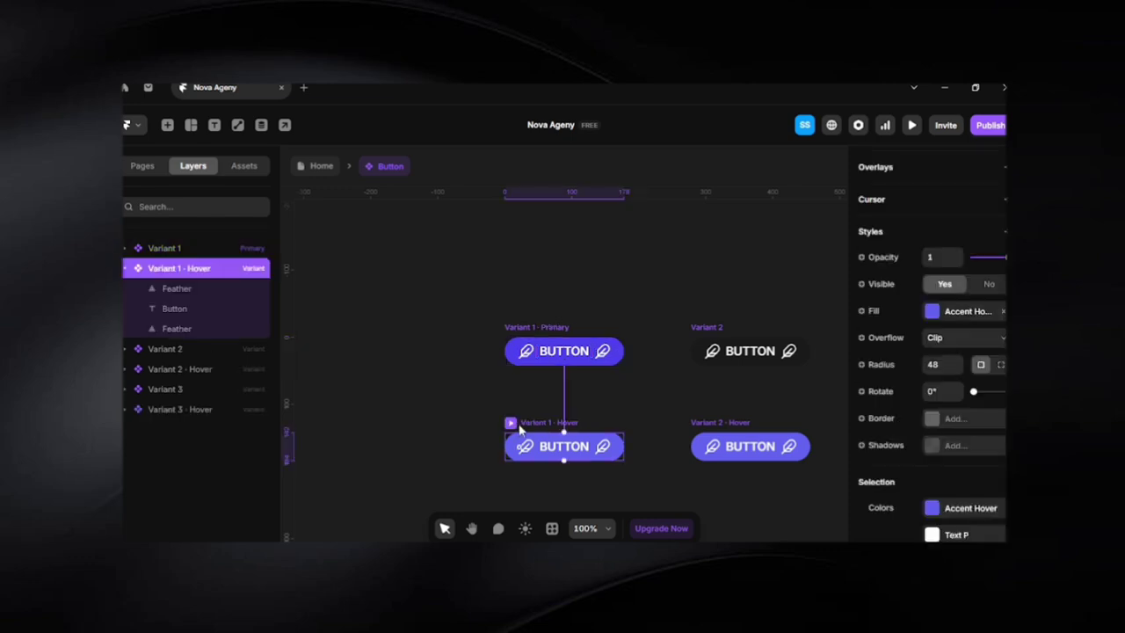
Change the fill of Variant 1's hover variant to the Accent color style
click(933, 312)
scroll(826, 490, down, 2)
click(804, 375)
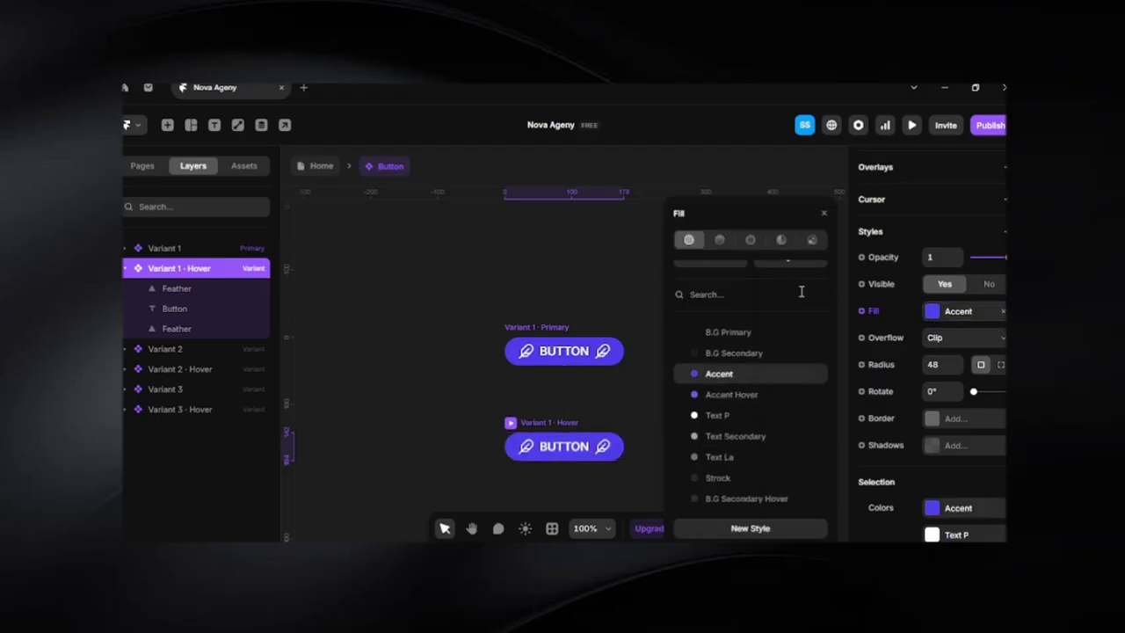
click(824, 214)
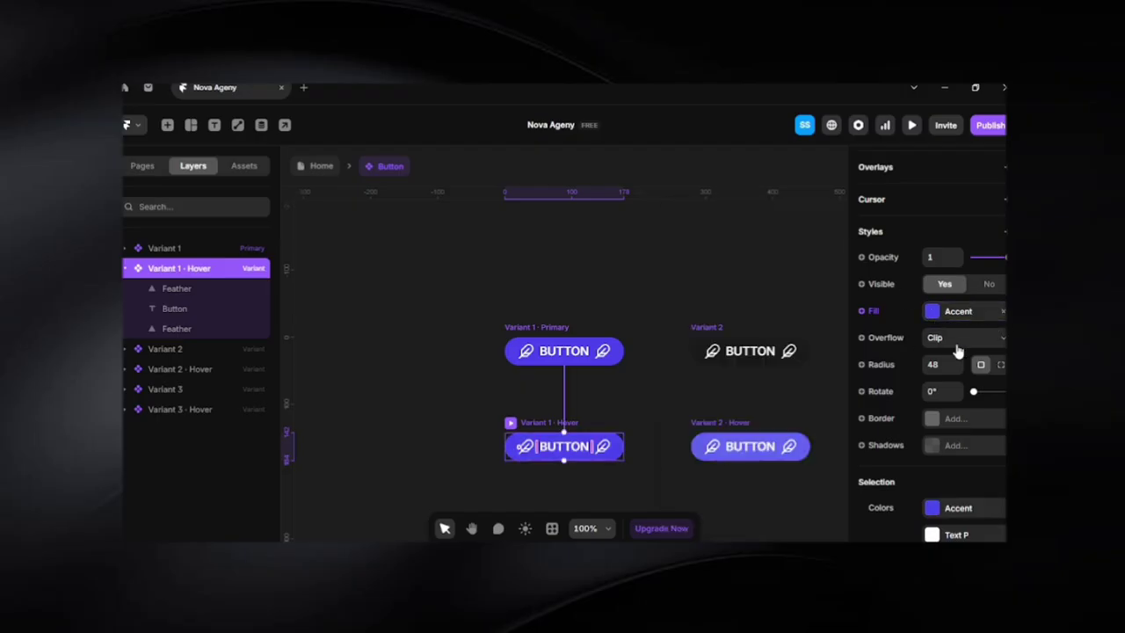
click(884, 444)
click(896, 472)
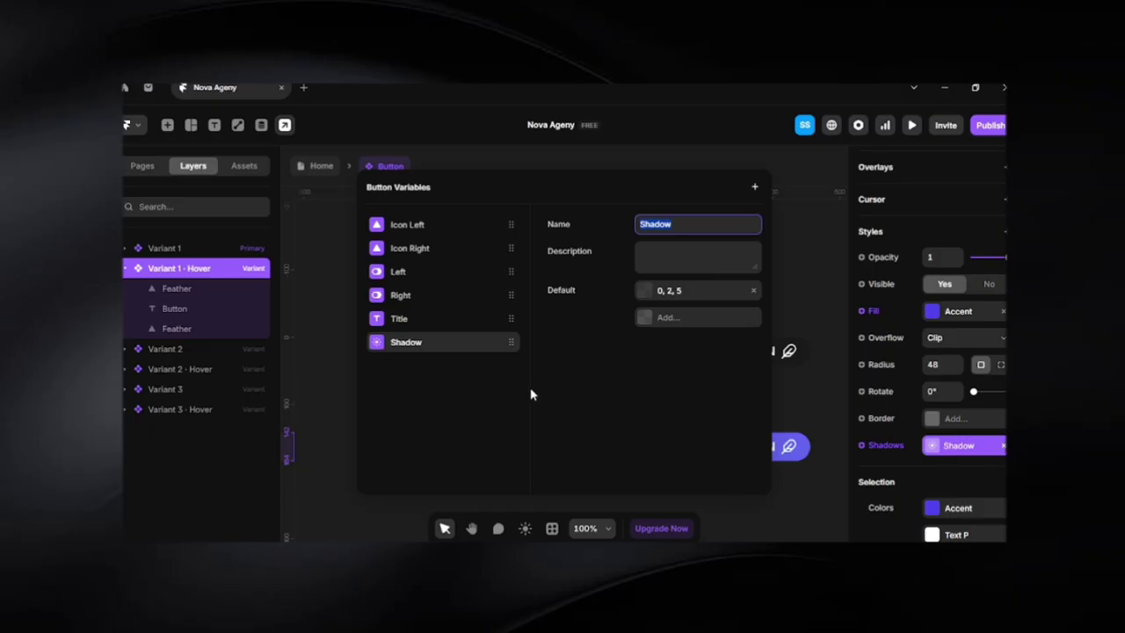
click(508, 341)
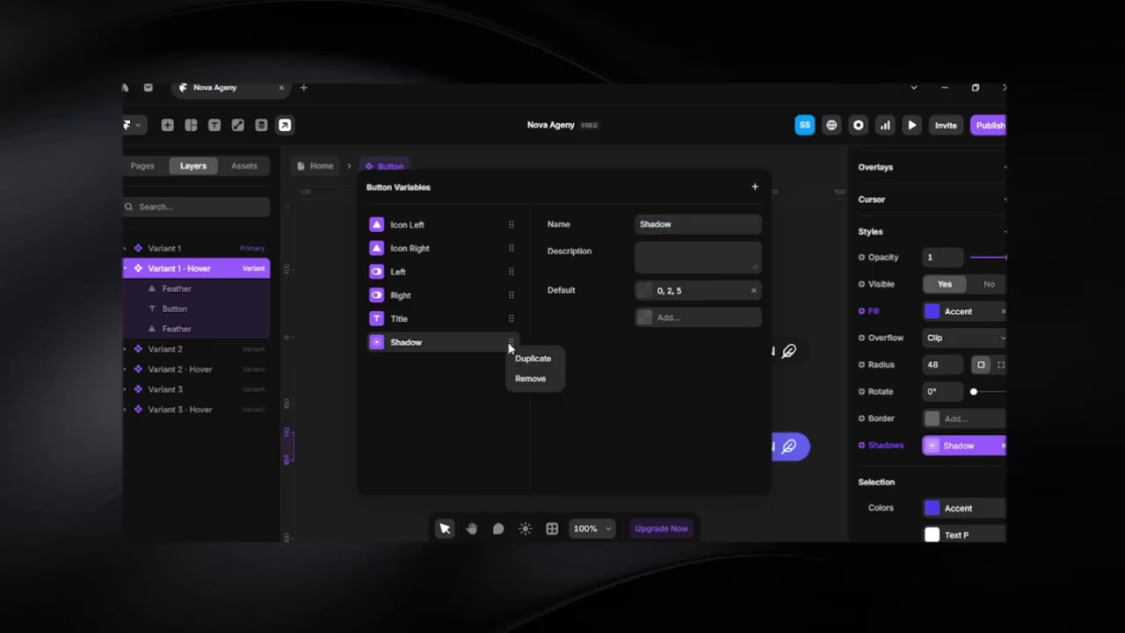
click(780, 204)
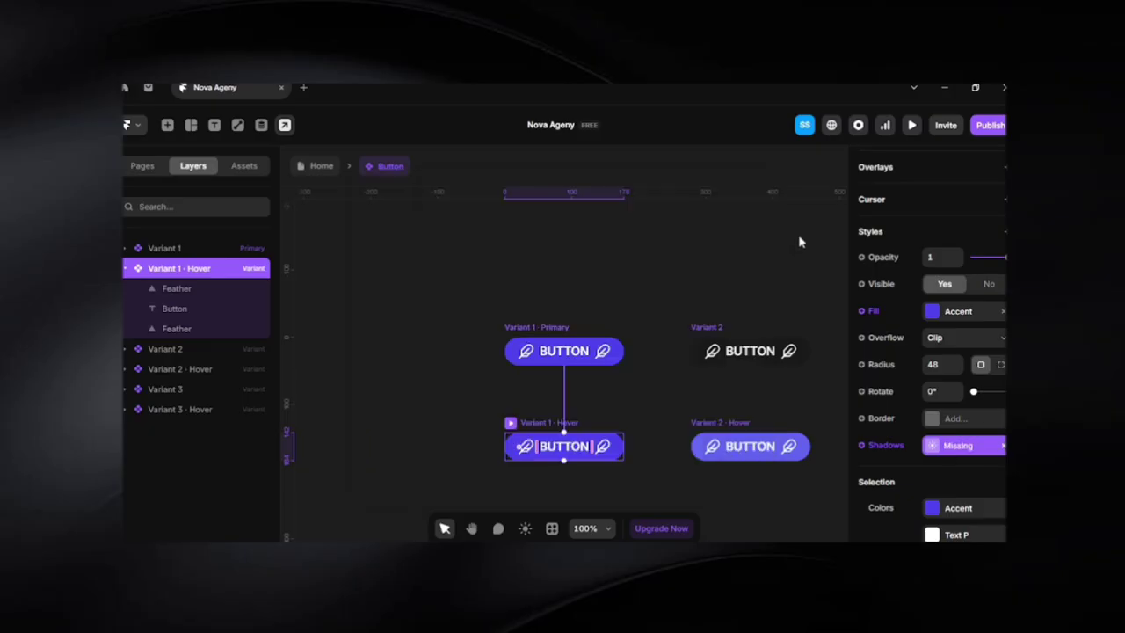
click(1002, 447)
Add an outside box shadow to Variant 1's hover variant and darken its color from the Accent style to 1A165C
click(930, 446)
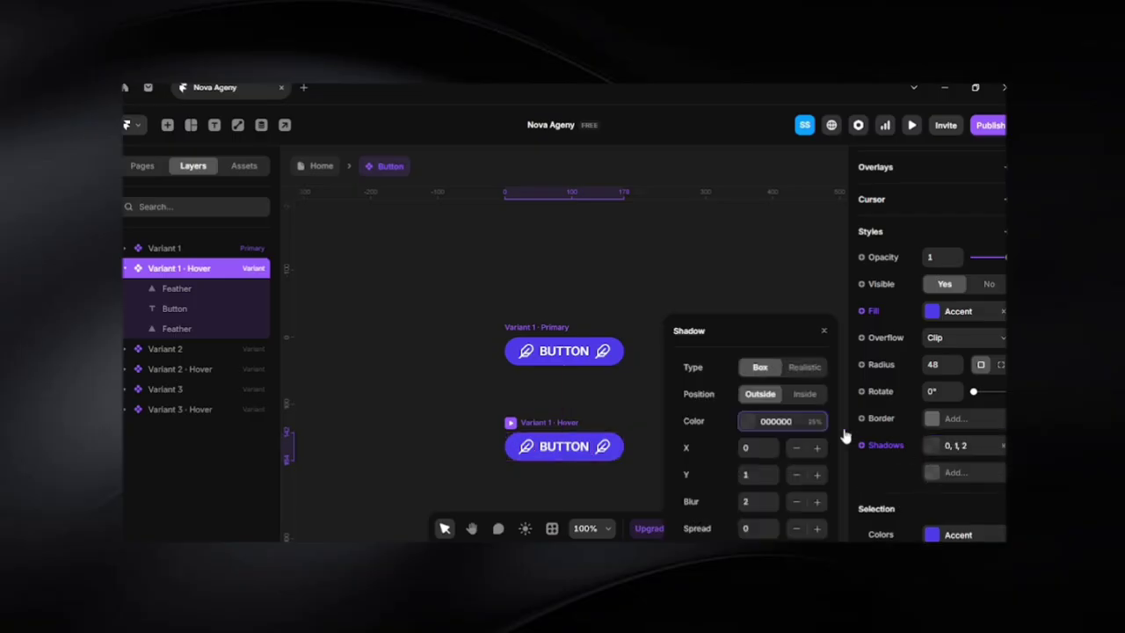
click(759, 421)
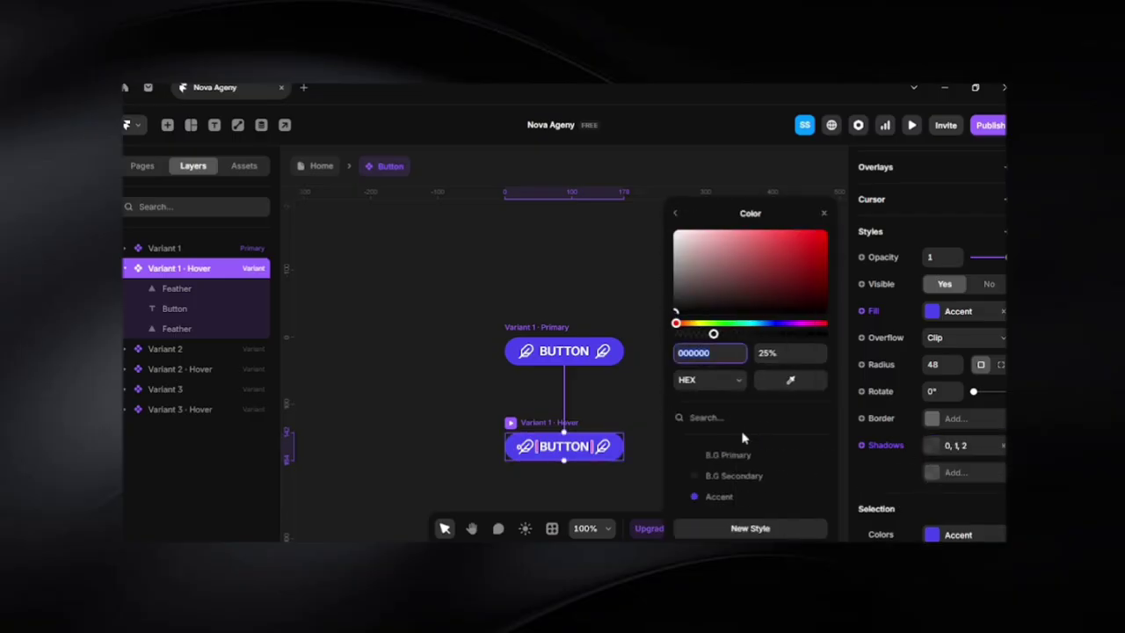
scroll(742, 438, down, 1)
click(730, 431)
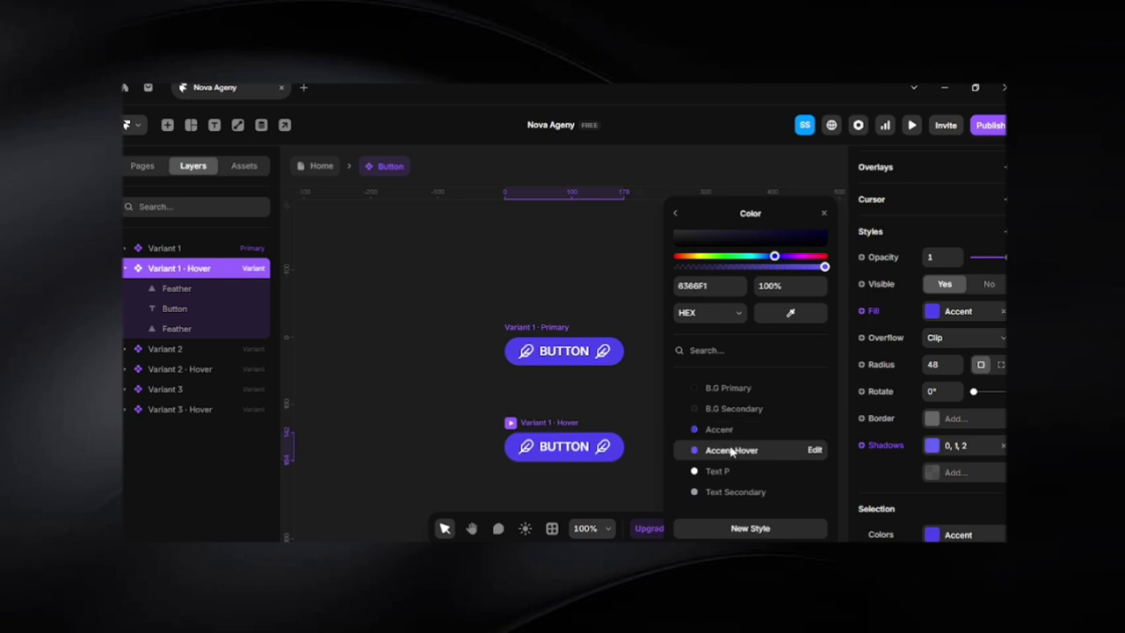
click(731, 451)
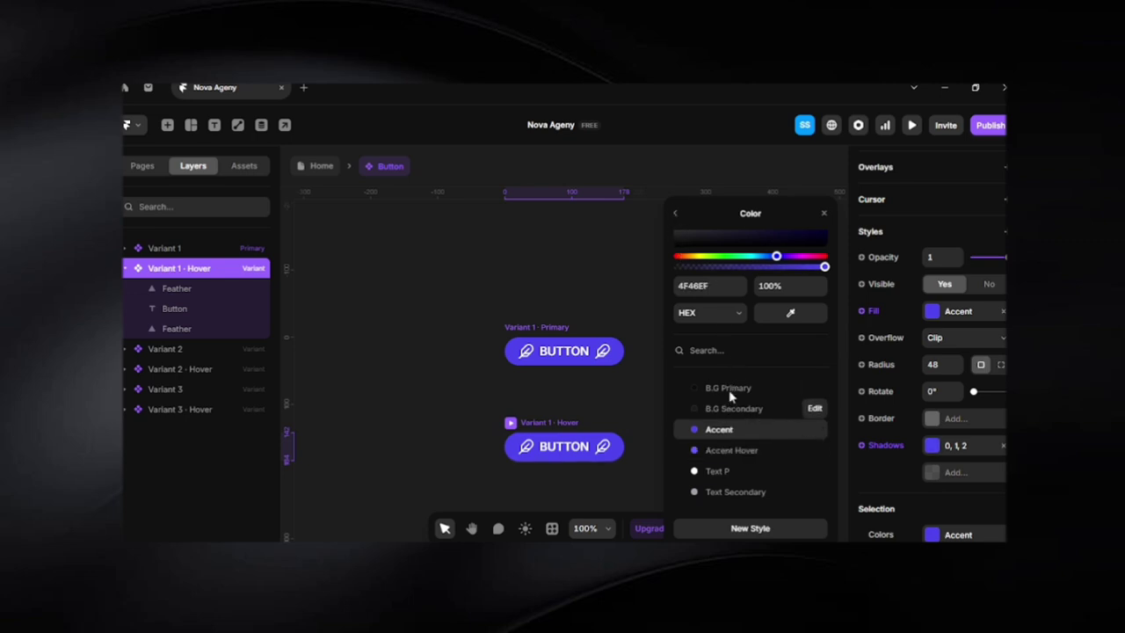
scroll(745, 360, up, 1)
drag(787, 249, 789, 283)
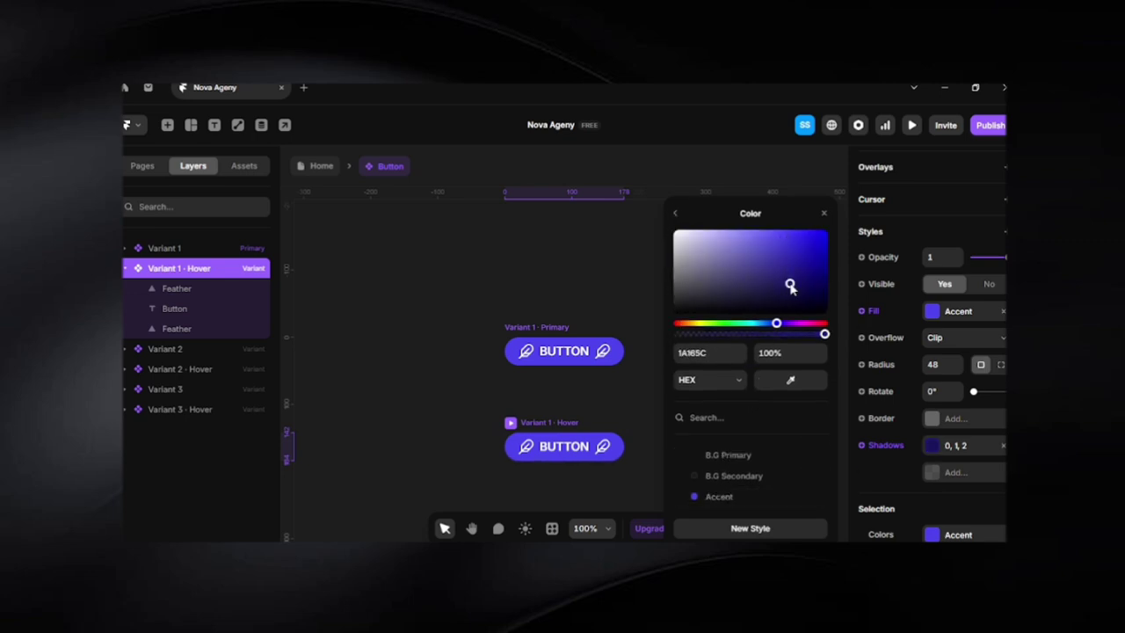
click(672, 216)
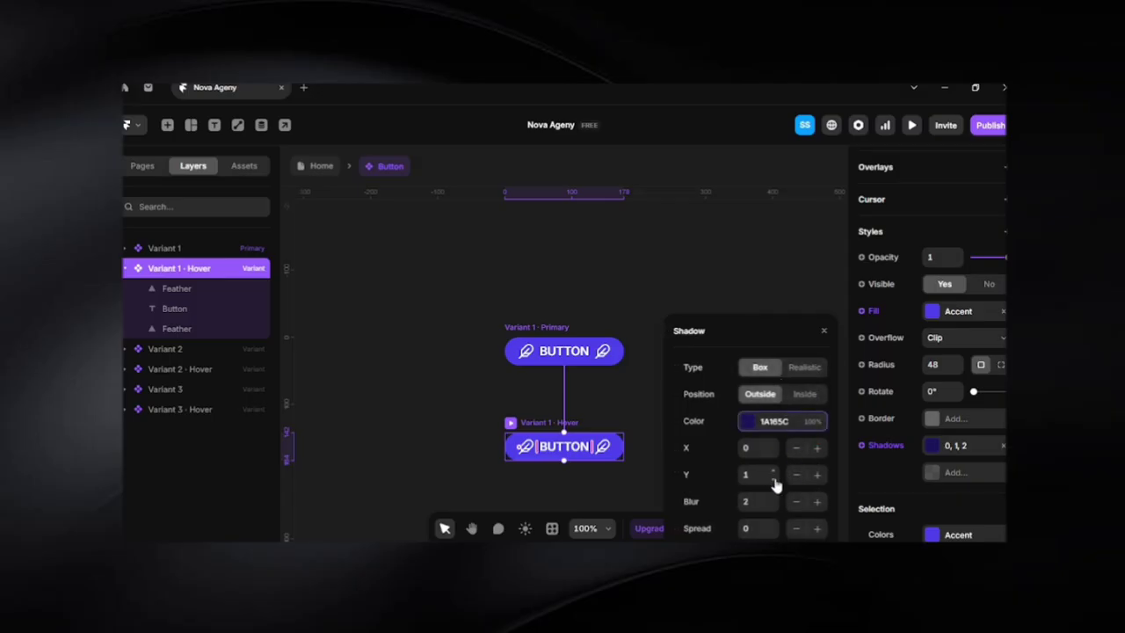
Switch the hover variant's shadow to the Realistic type and set its color to 3B34BA
click(801, 366)
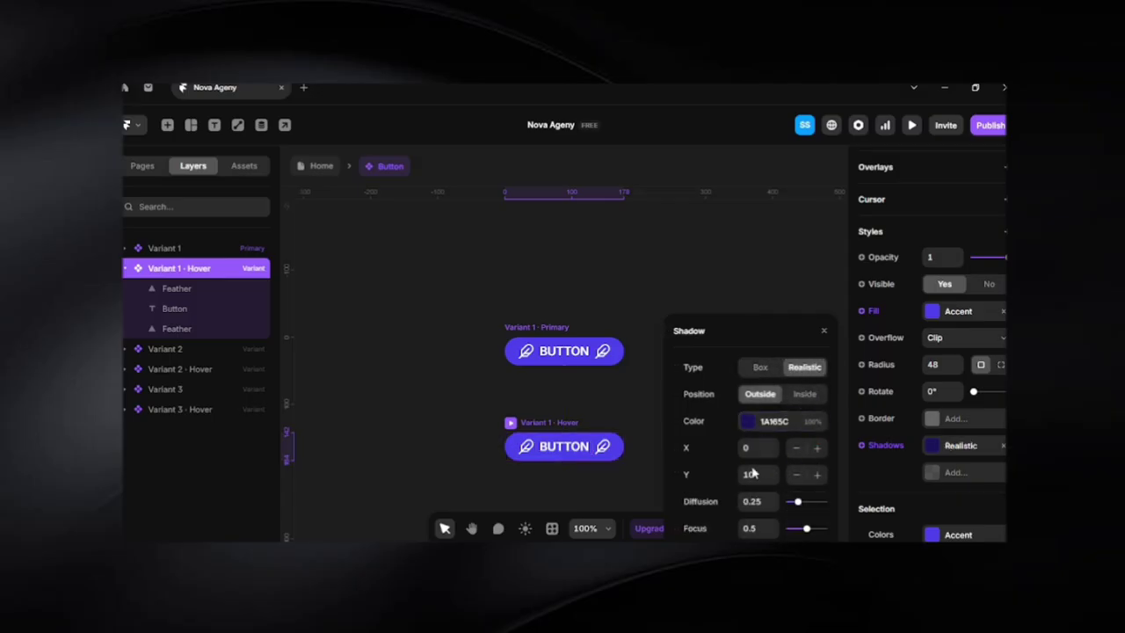
click(746, 421)
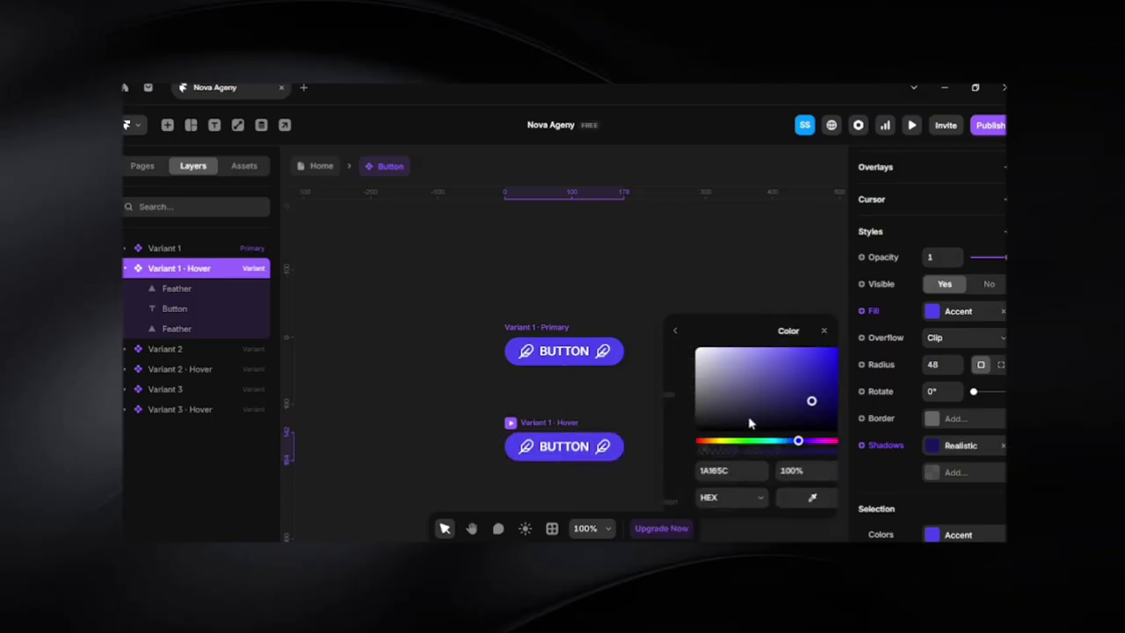
click(753, 355)
drag(753, 355, 784, 369)
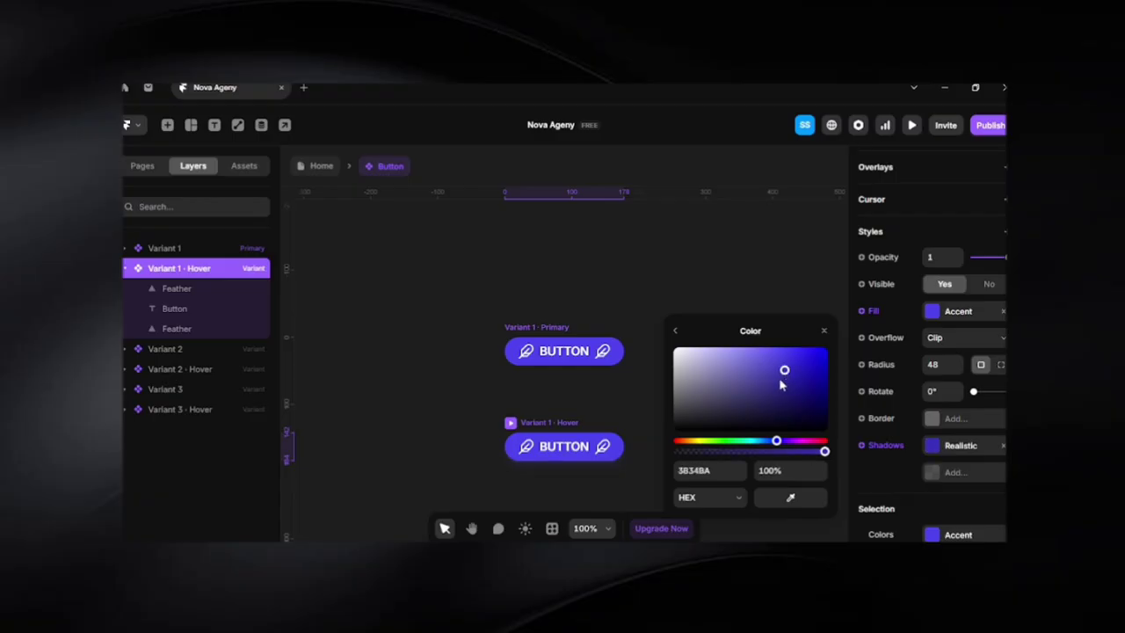
click(675, 331)
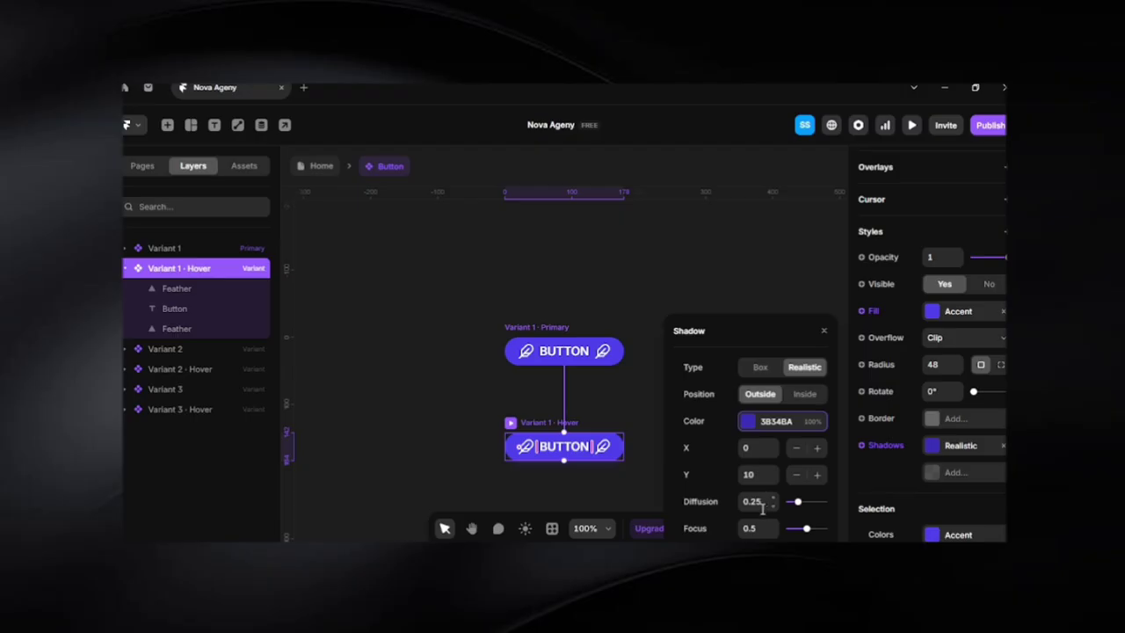
Set the Realistic shadow's X offset to 10 and slightly increase its diffusion
click(761, 502)
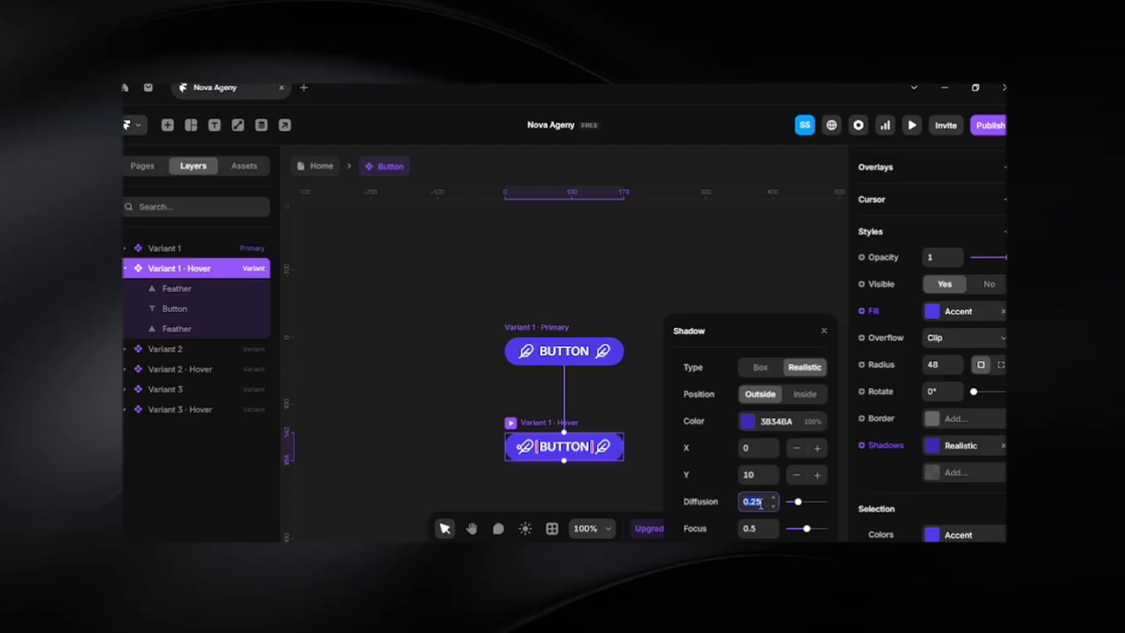
click(763, 450)
text(10)
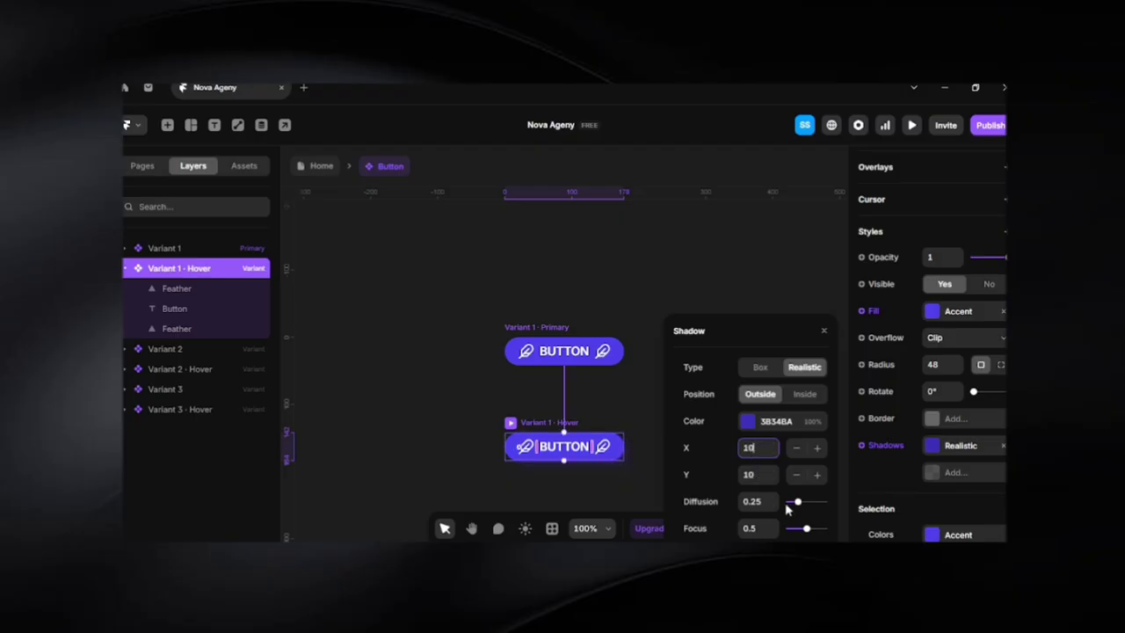
mouse_move(797, 507)
mouse_down()
mouse_move(812, 504)
mouse_move(825, 532)
mouse_move(785, 530)
mouse_move(808, 528)
mouse_move(802, 503)
mouse_up()
click(823, 330)
Set the fill of Variant 1's hover variant to the Accent Hover color style
click(691, 291)
scroll(687, 288, down, 5)
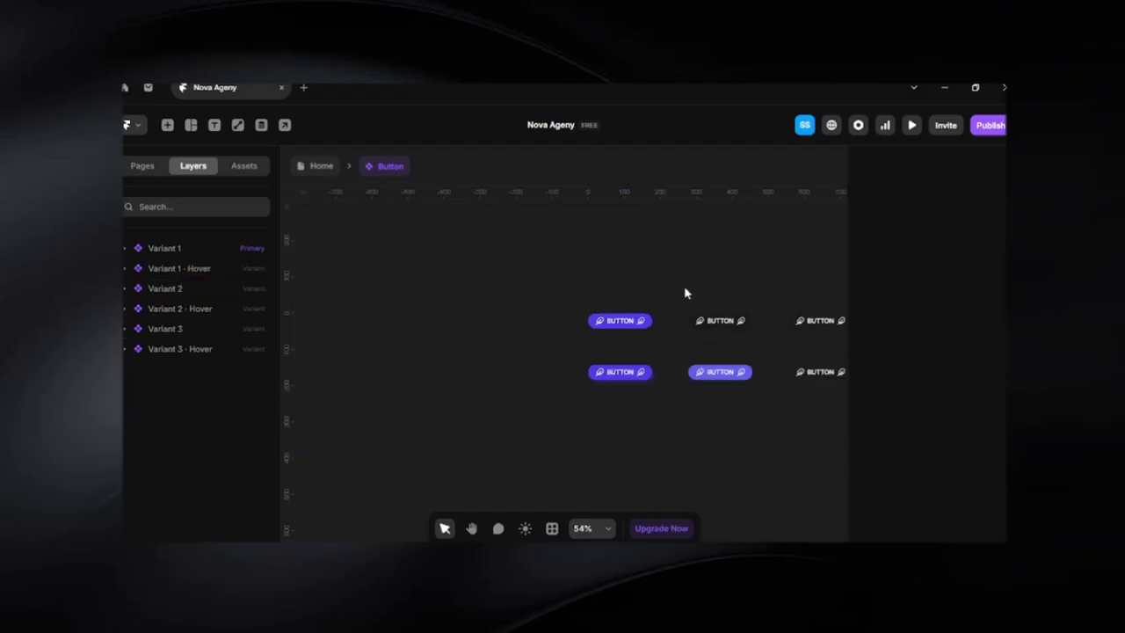
drag(692, 269, 649, 309)
scroll(512, 475, up, 5)
click(608, 340)
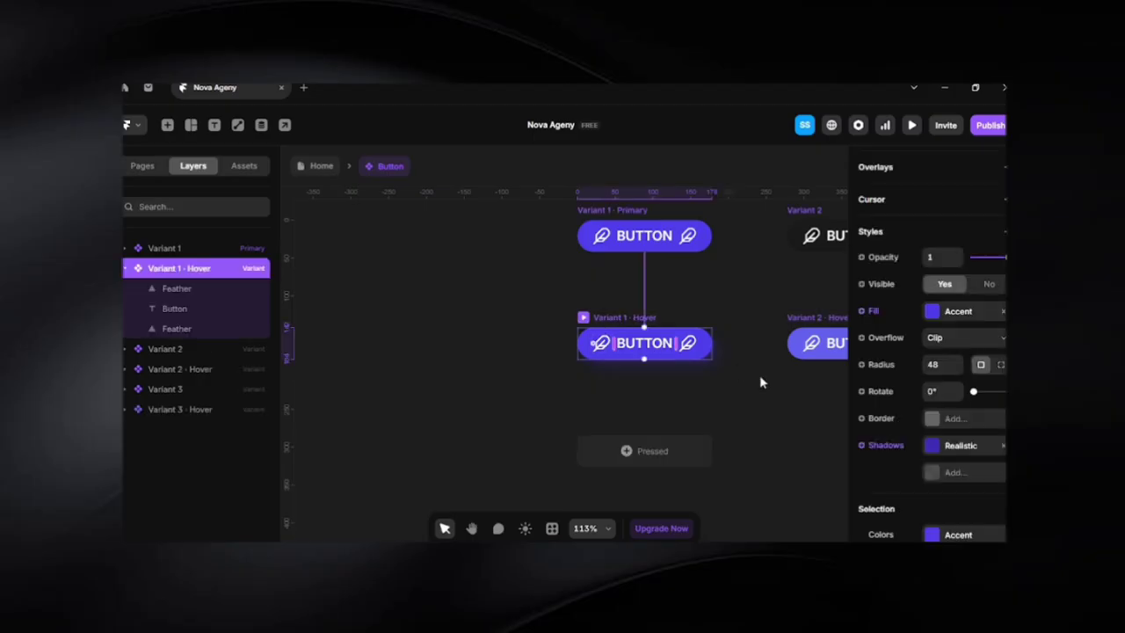
click(931, 311)
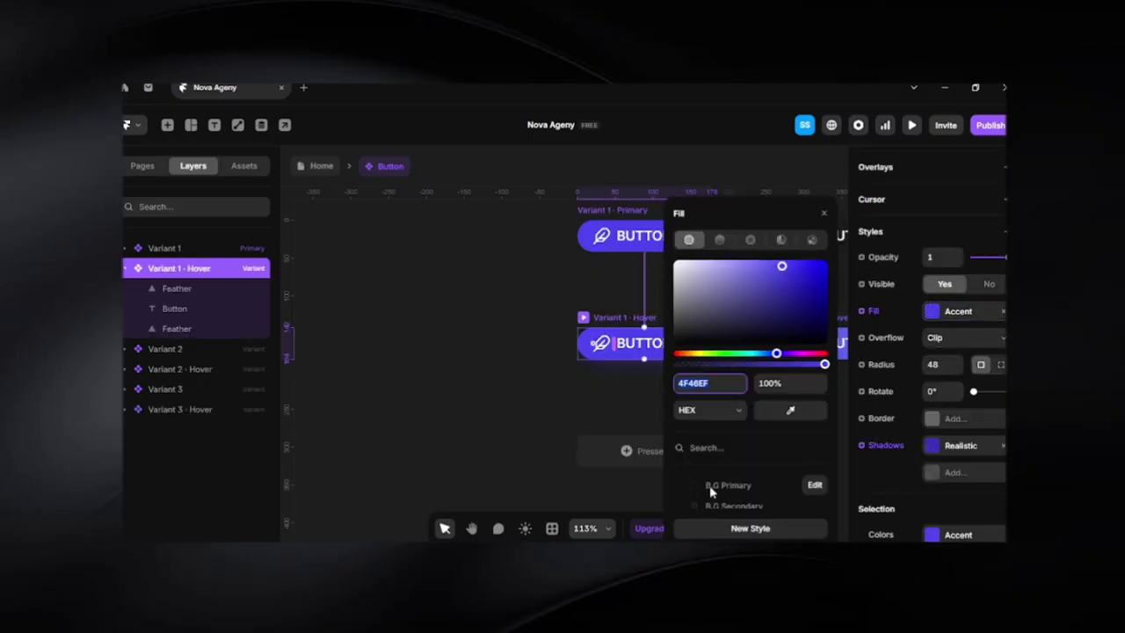
scroll(712, 492, down, 2)
click(424, 362)
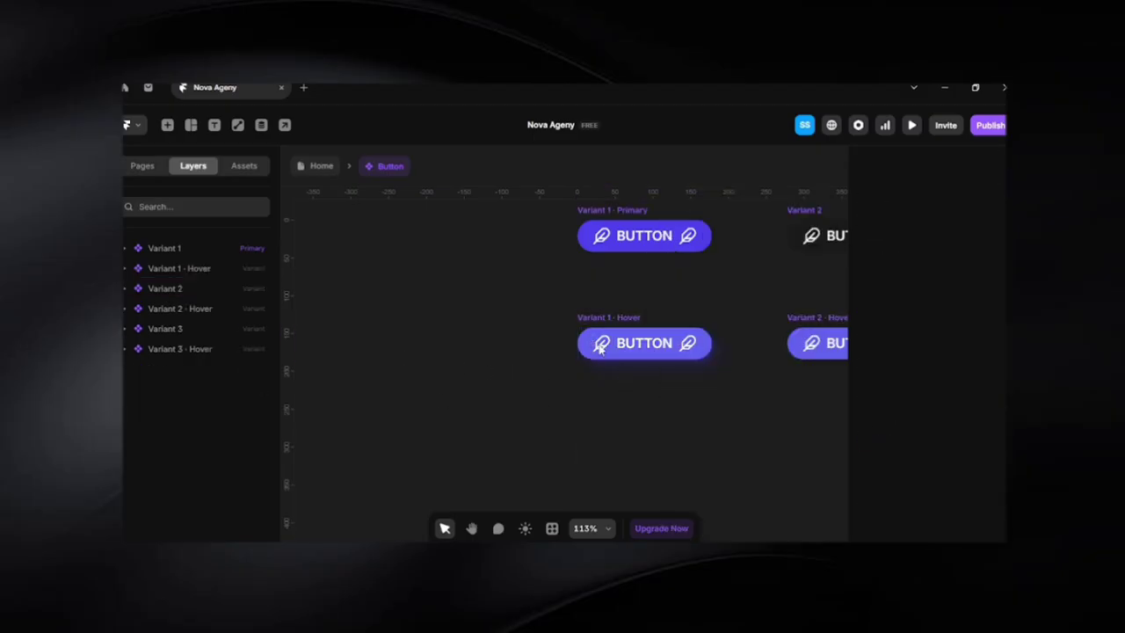
Return to the Home page and preview the Button instance to check its hover state
click(325, 167)
click(731, 392)
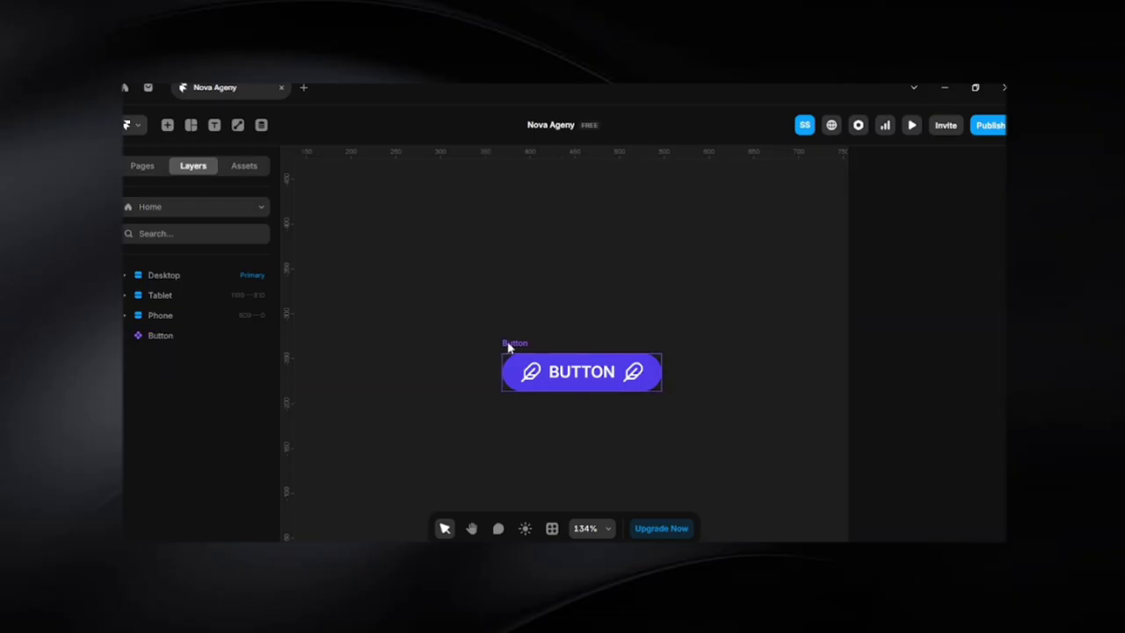
click(506, 345)
click(509, 344)
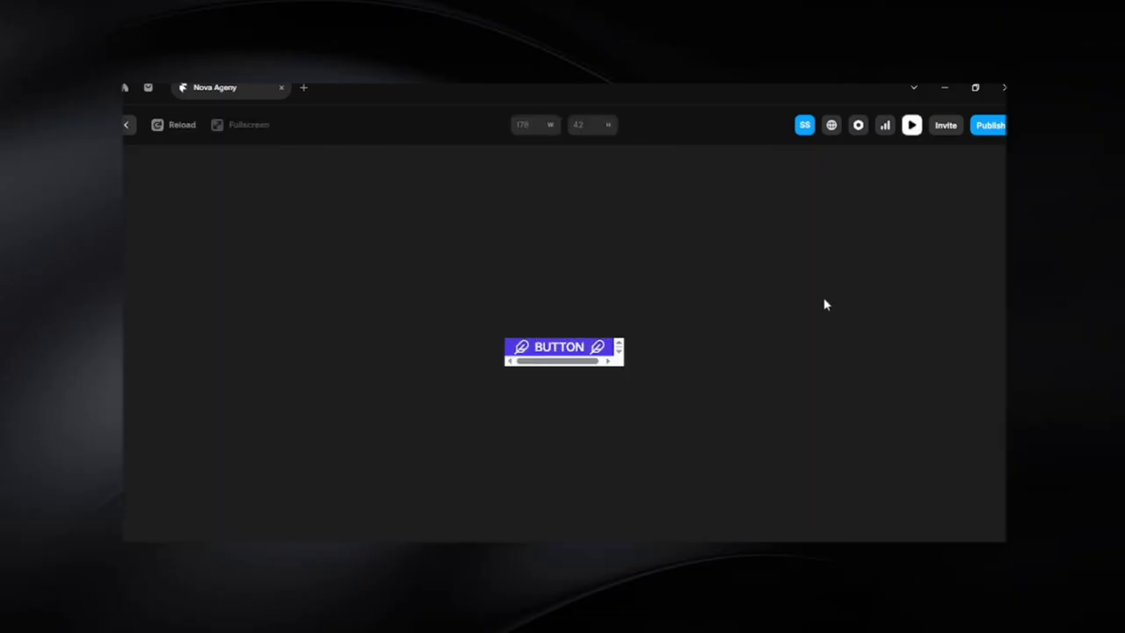
click(626, 447)
Select the Button instance above the Desktop frame, switch to Notion and copy the hero's primary CTA text "Start Your Project"
scroll(625, 448, down, 5)
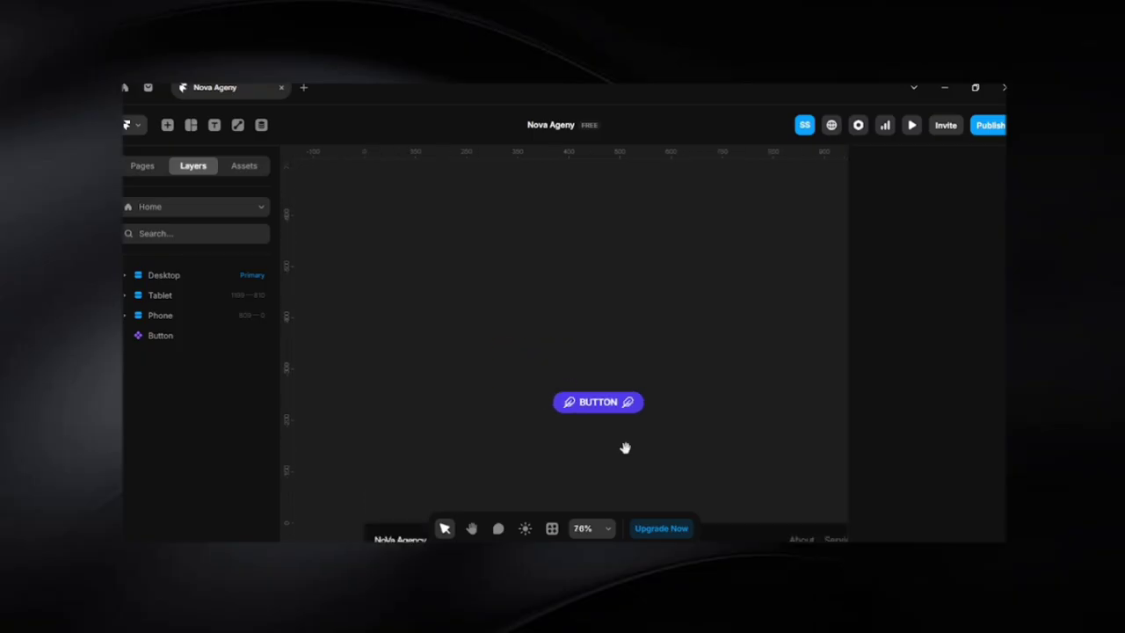
drag(624, 448, 600, 286)
click(538, 234)
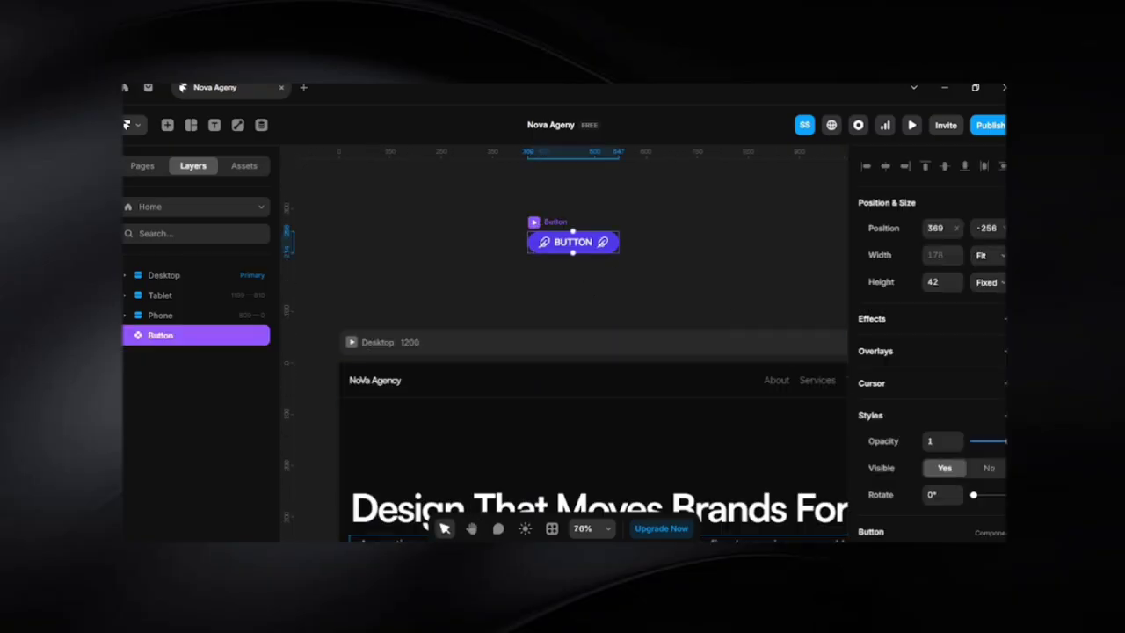
click(584, 486)
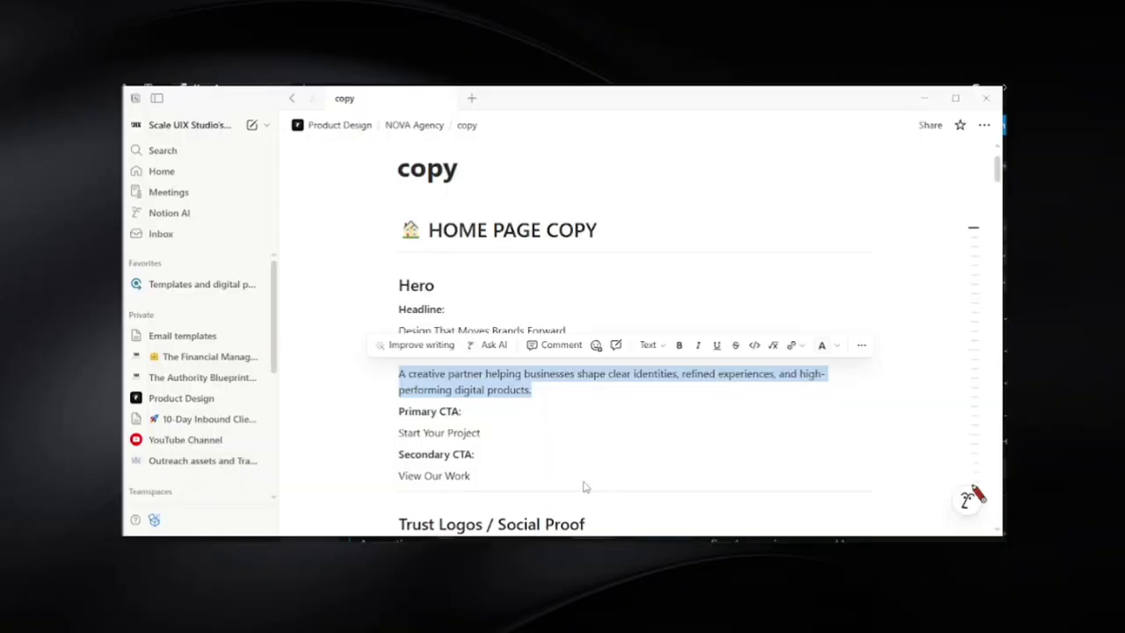
drag(399, 434, 516, 446)
key(ctrl+c)
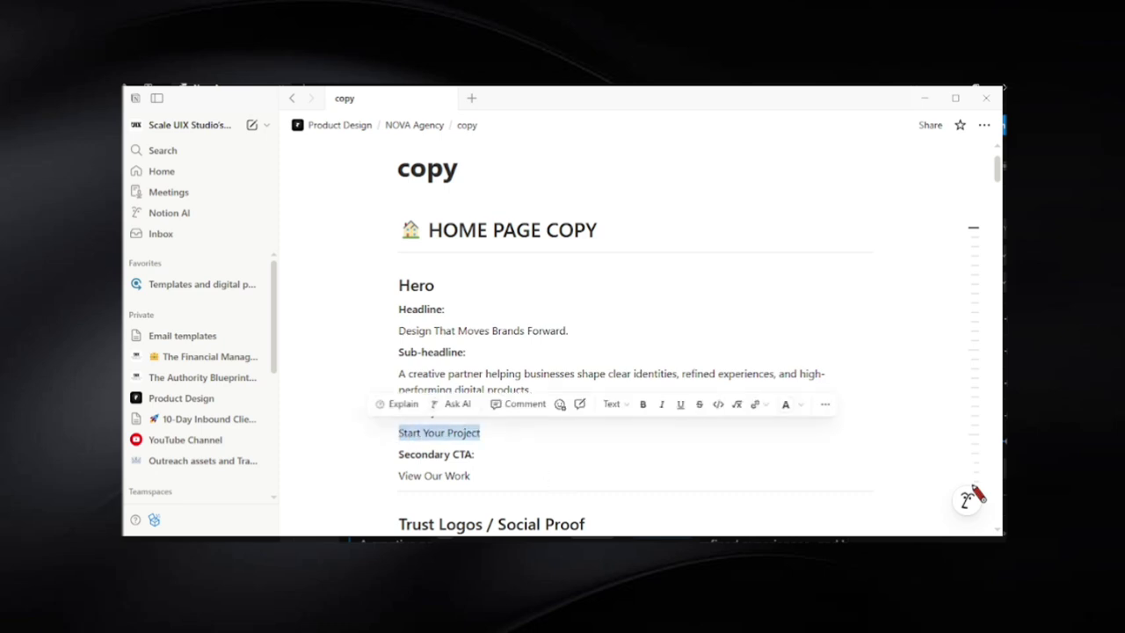
Switch back to Framer and set the Button instance's Title to "Start Your Project"
click(747, 503)
scroll(957, 338, down, 5)
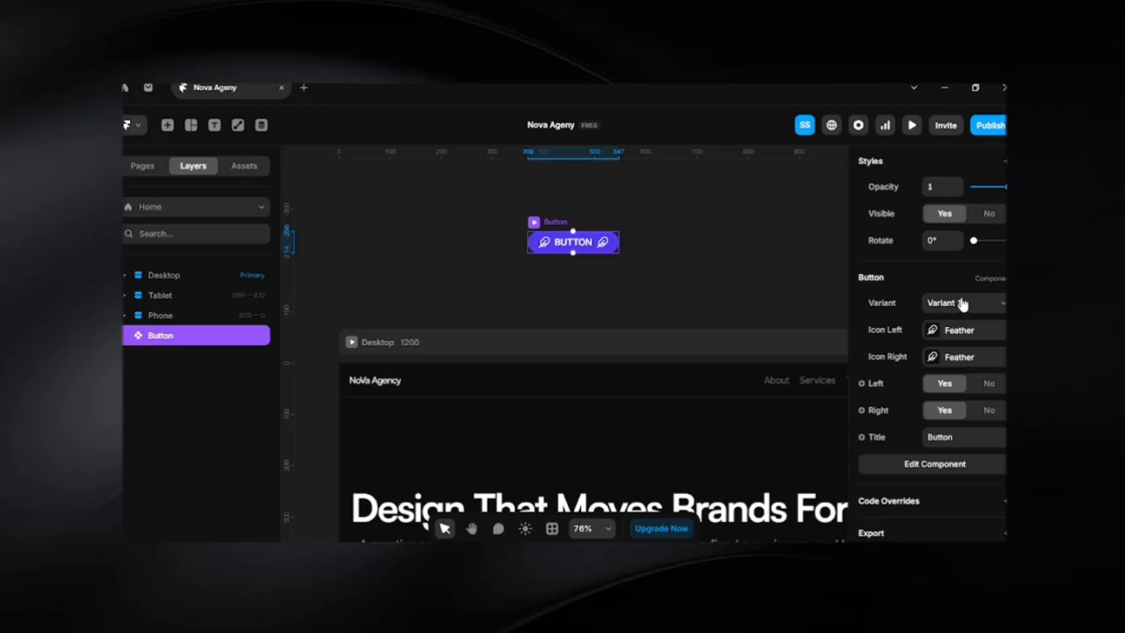
double_click(952, 437)
key(ctrl+v)
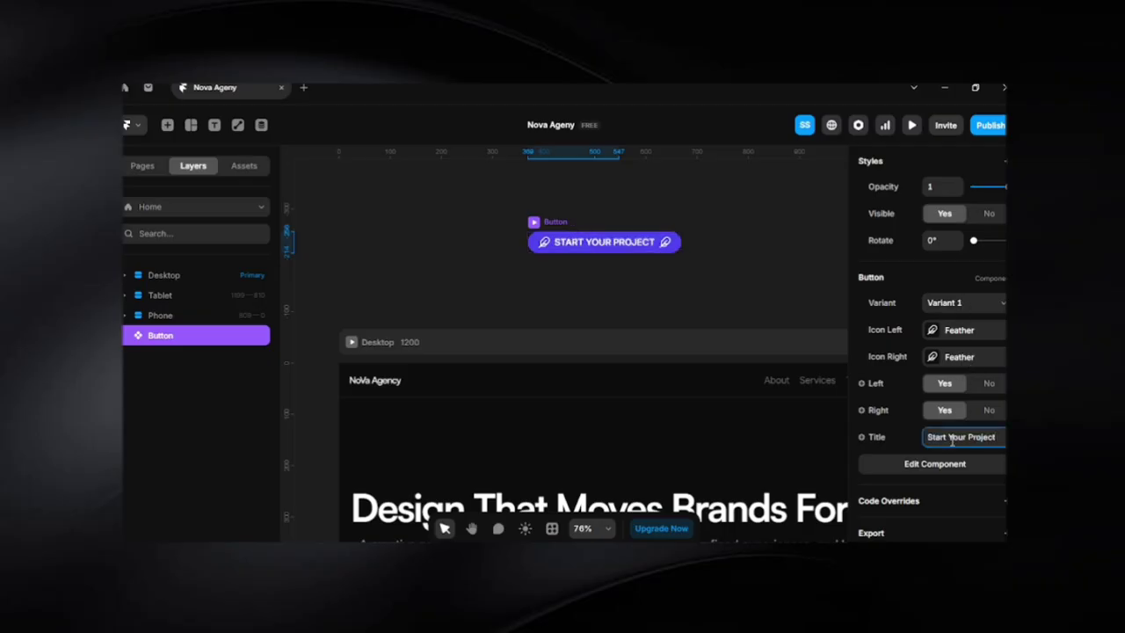
Hide the left icon of the "Start Your Project" Button instance and set its right icon to Arrow Right Circle
click(988, 410)
click(987, 387)
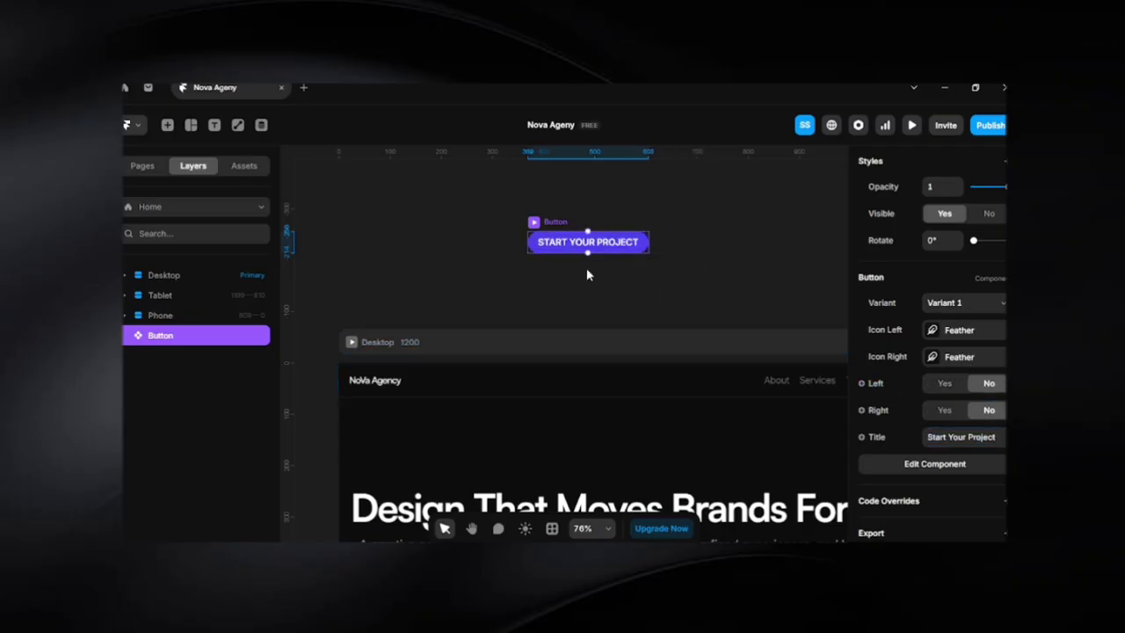
click(947, 411)
click(935, 357)
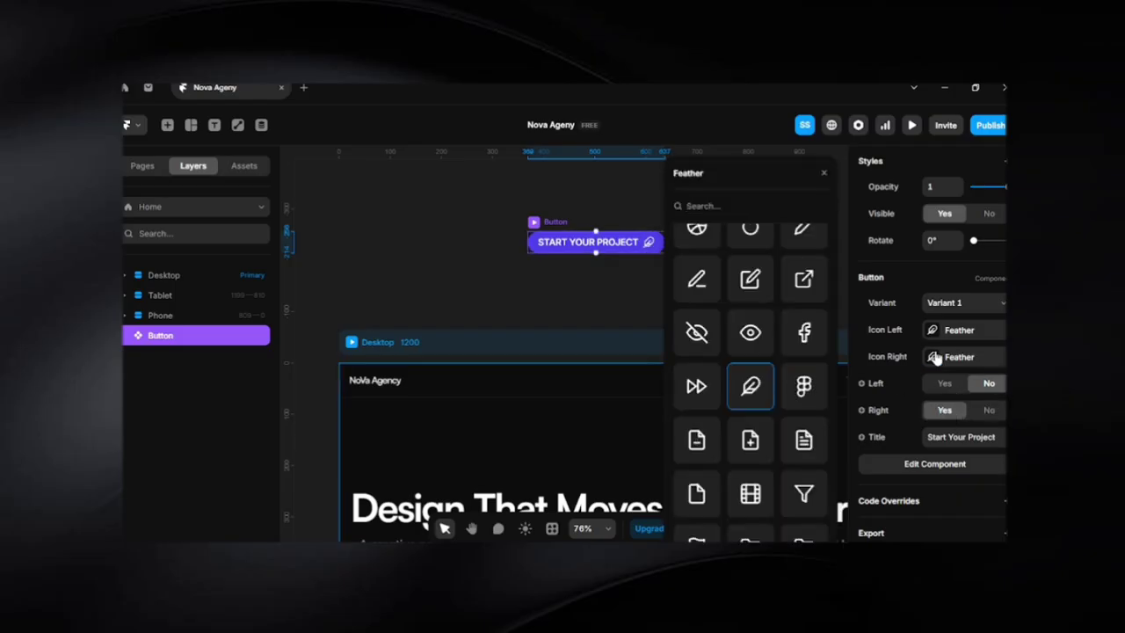
text(arrow)
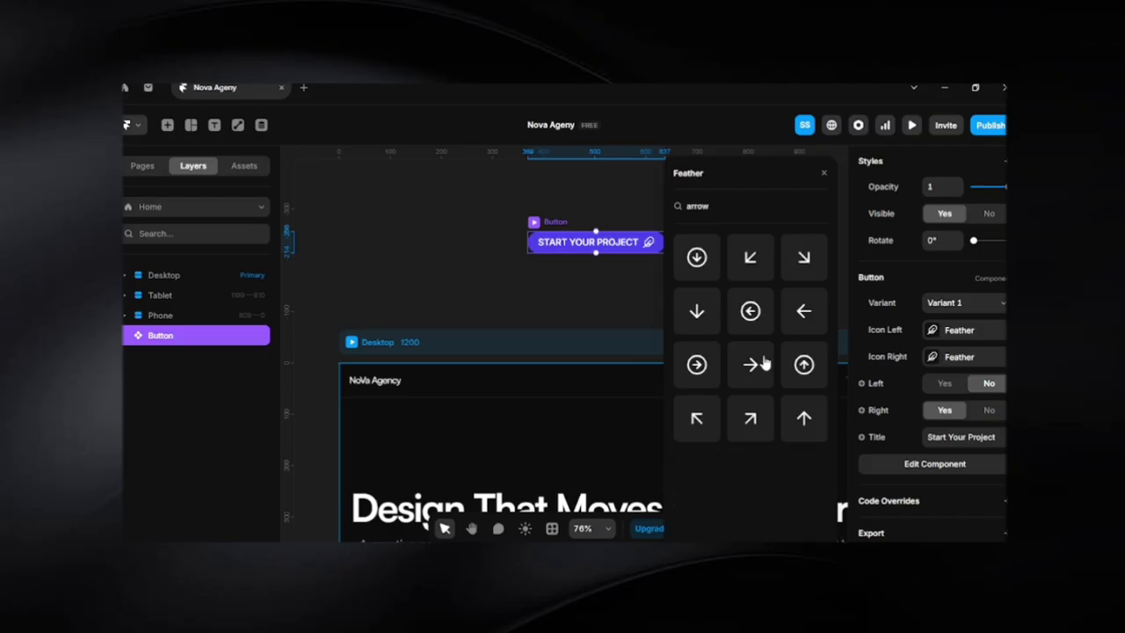
click(702, 366)
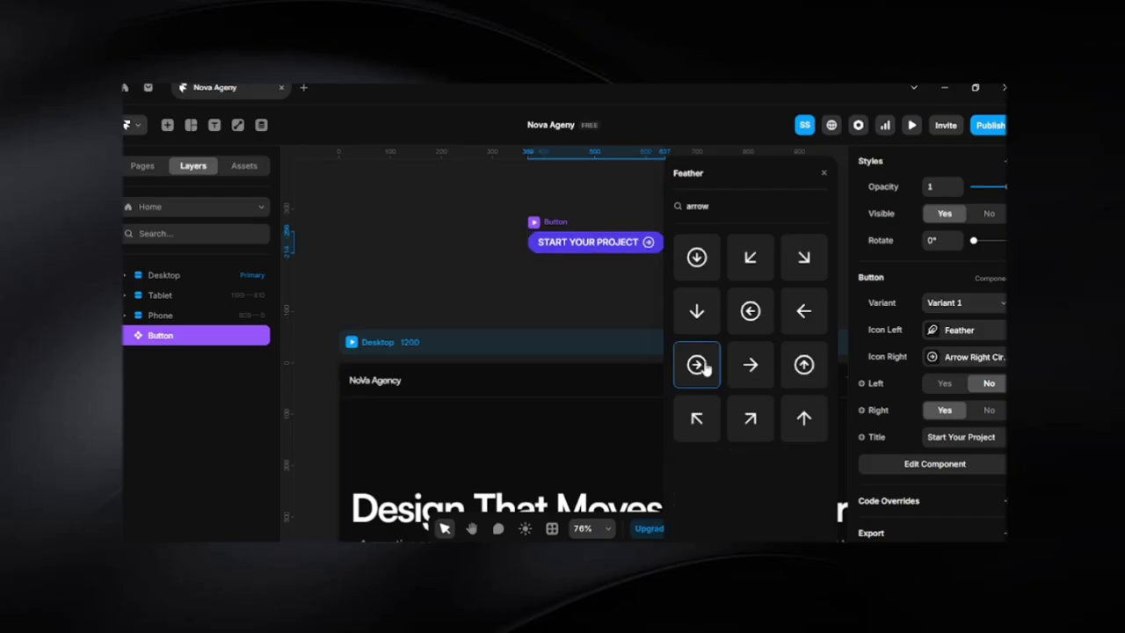
click(591, 288)
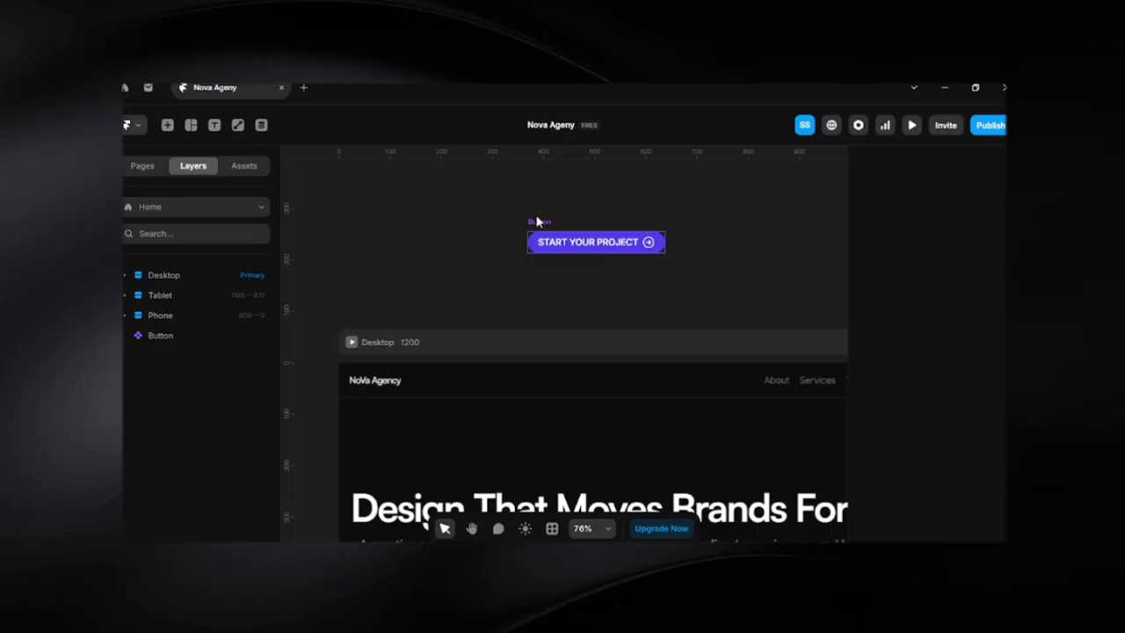
Duplicate the "Start Your Project" Button instance and place the copy directly beside the original above the Desktop frame
scroll(537, 221, down, 2)
scroll(536, 221, down, 3)
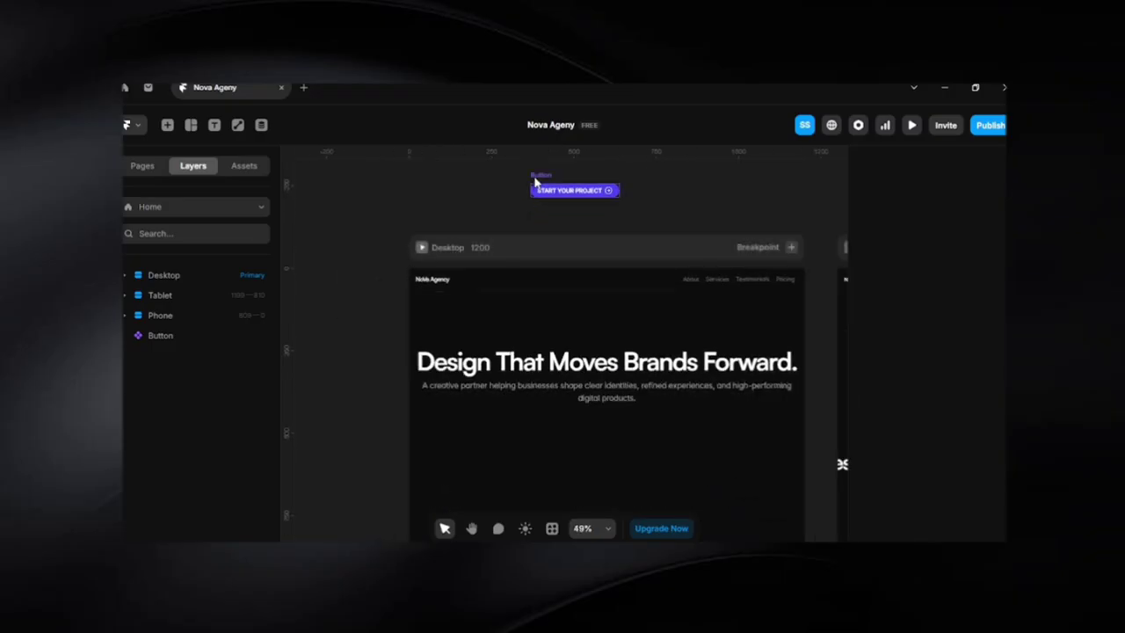
drag(537, 188, 631, 188)
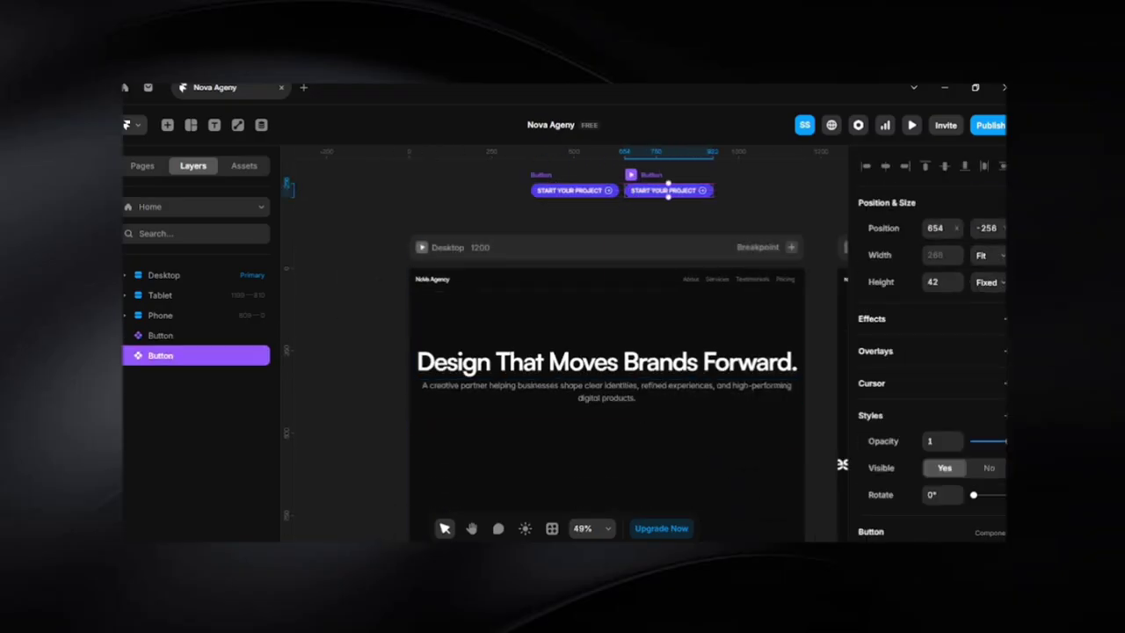
Switch to Notion and copy the hero's secondary CTA text "View Our Work"
key(alt+Tab)
click(502, 348)
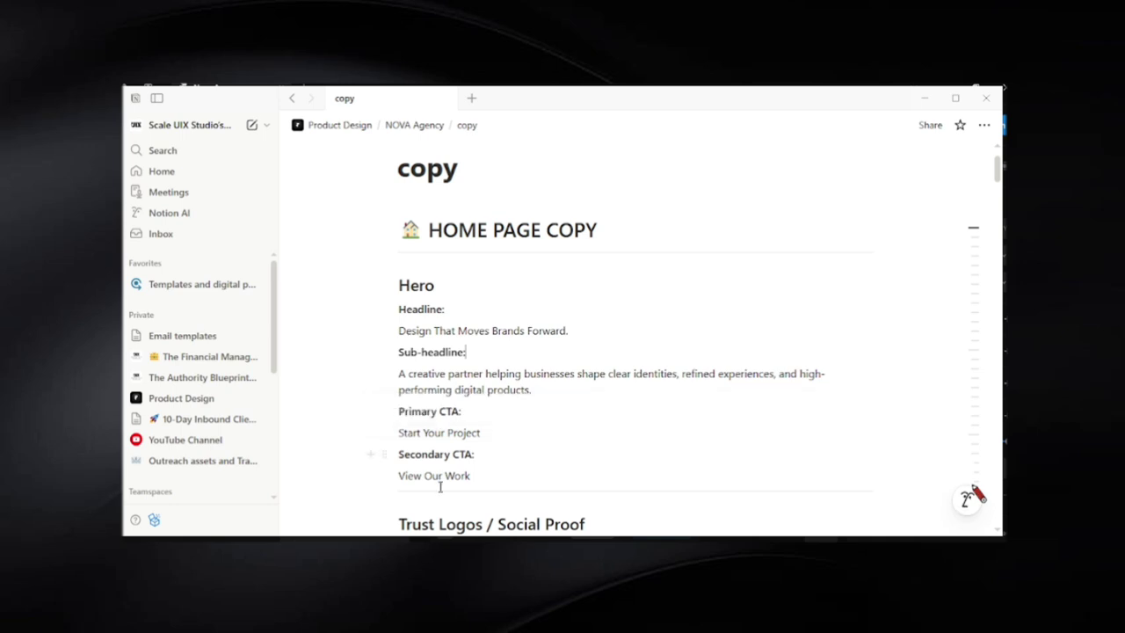
drag(400, 475, 520, 474)
key(ctrl+c)
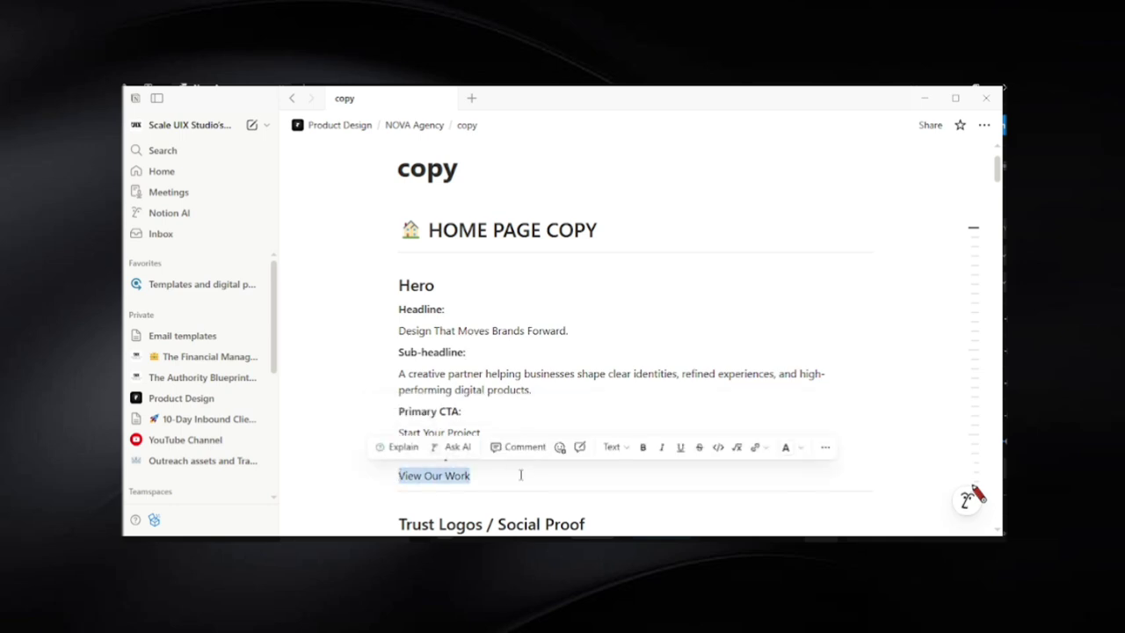
Switch back to Framer and set the duplicated button's Title to "View Our Work" and its variant to Variant 2
key(alt+Tab)
scroll(939, 406, down, 3)
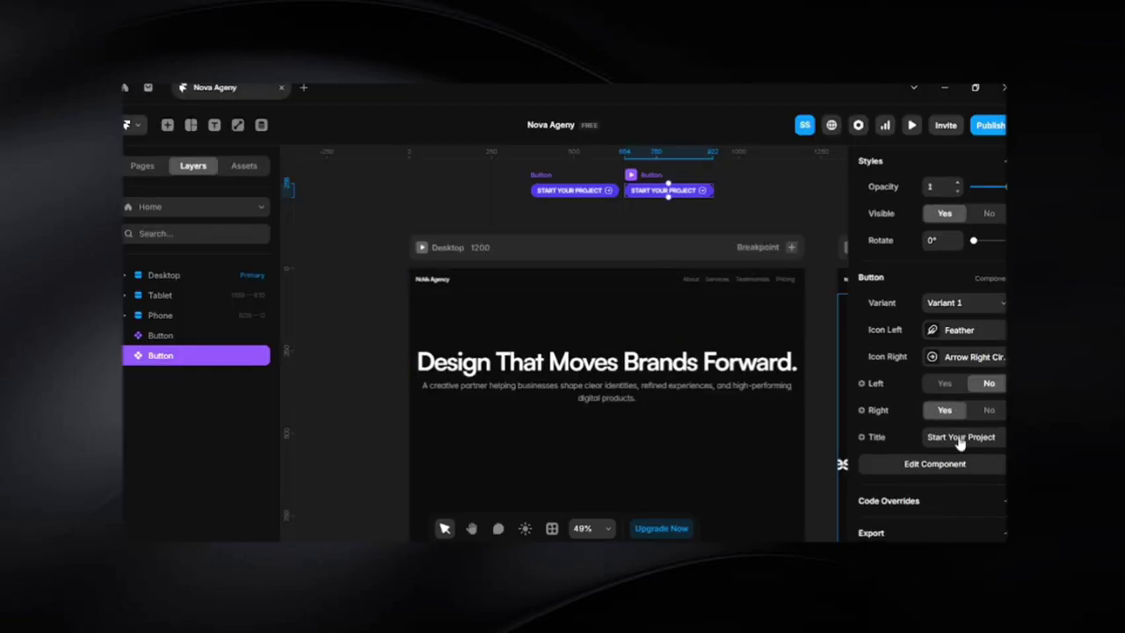
click(957, 439)
key(ctrl+v)
click(955, 303)
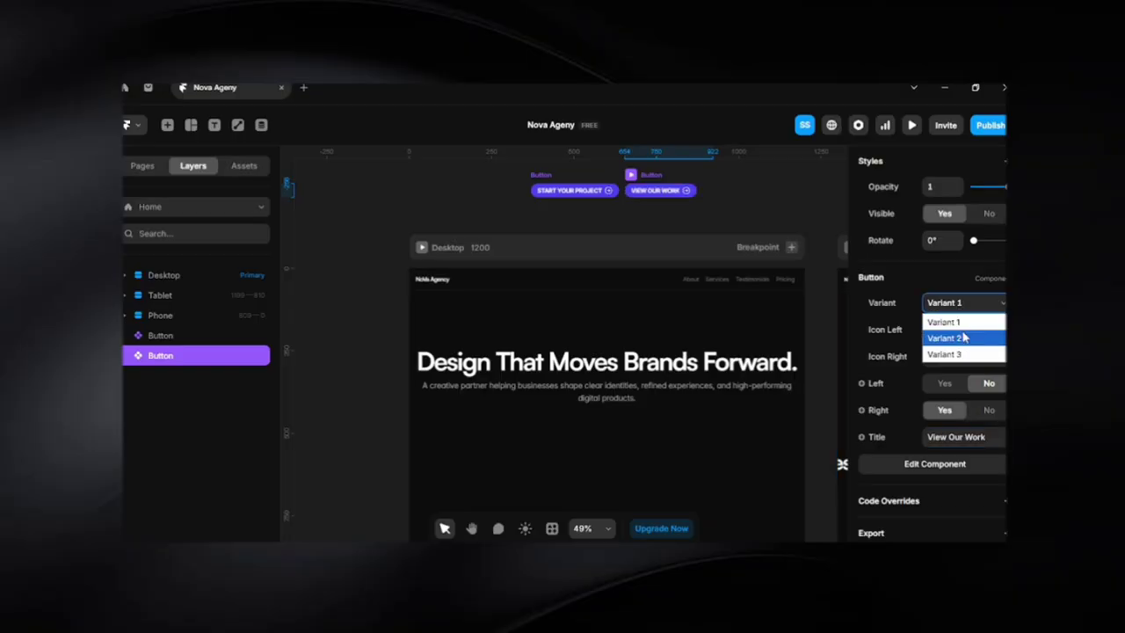
click(949, 337)
click(714, 204)
Set the right icon of the "View Our Work" button to Arrow Right
scroll(669, 202, up, 2)
drag(669, 205, 658, 343)
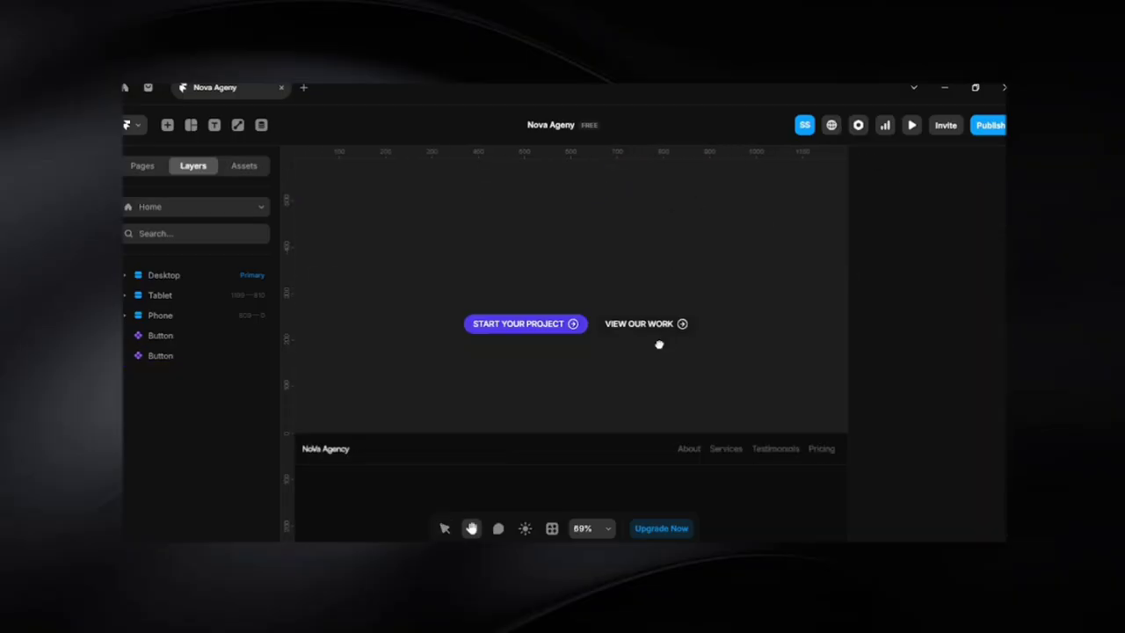
scroll(622, 334, up, 4)
scroll(622, 331, up, 3)
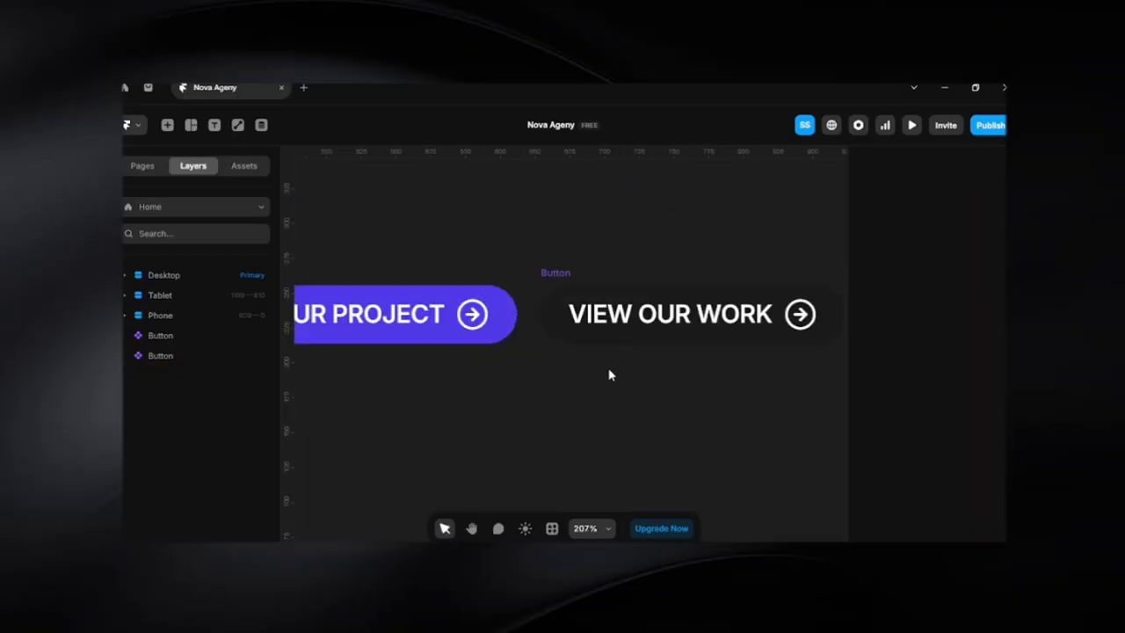
click(546, 275)
scroll(723, 422, down, 3)
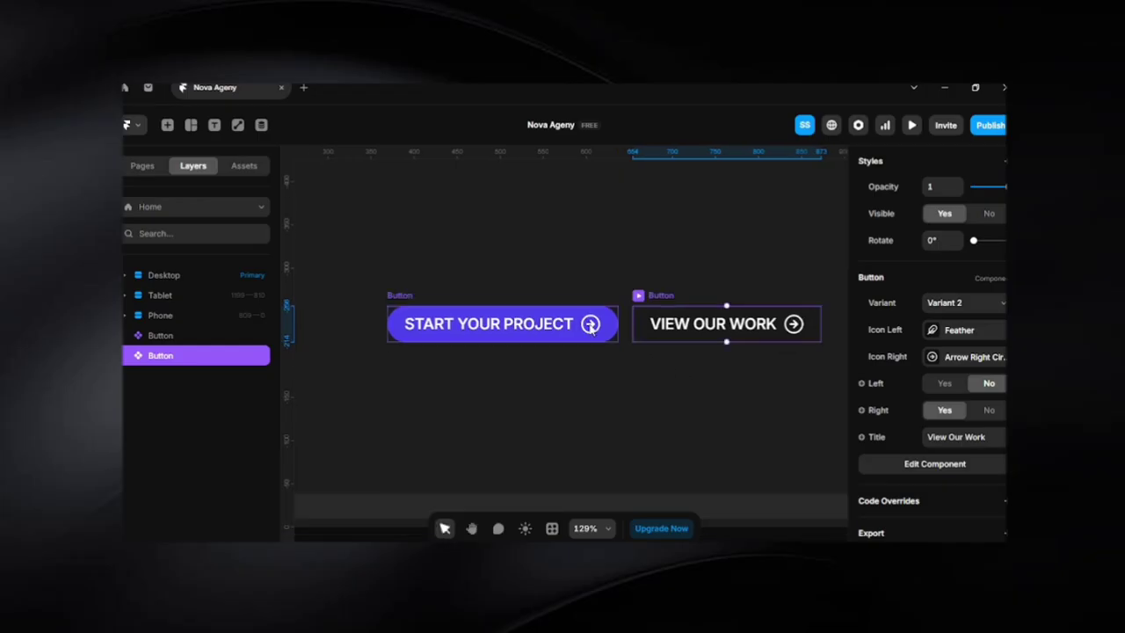
click(940, 361)
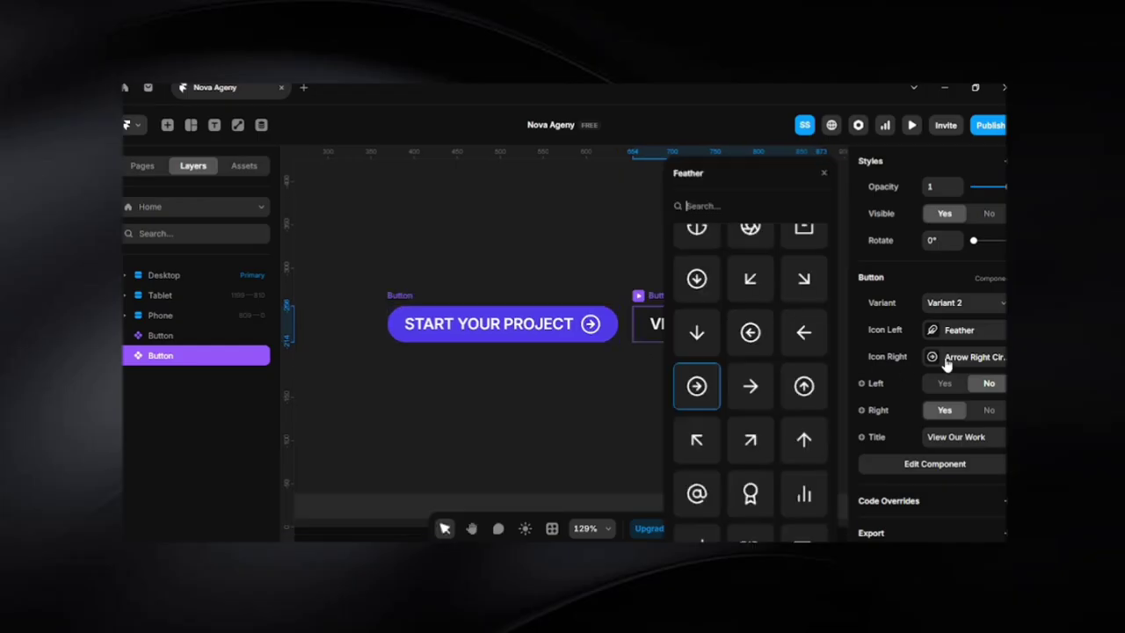
click(750, 391)
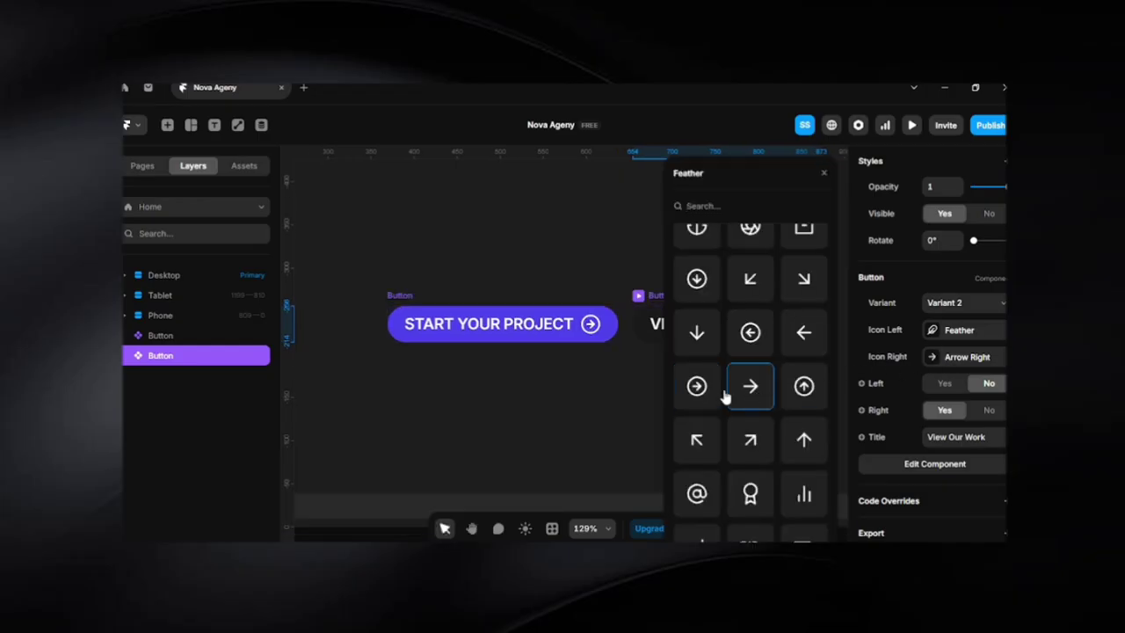
click(556, 396)
scroll(559, 396, down, 4)
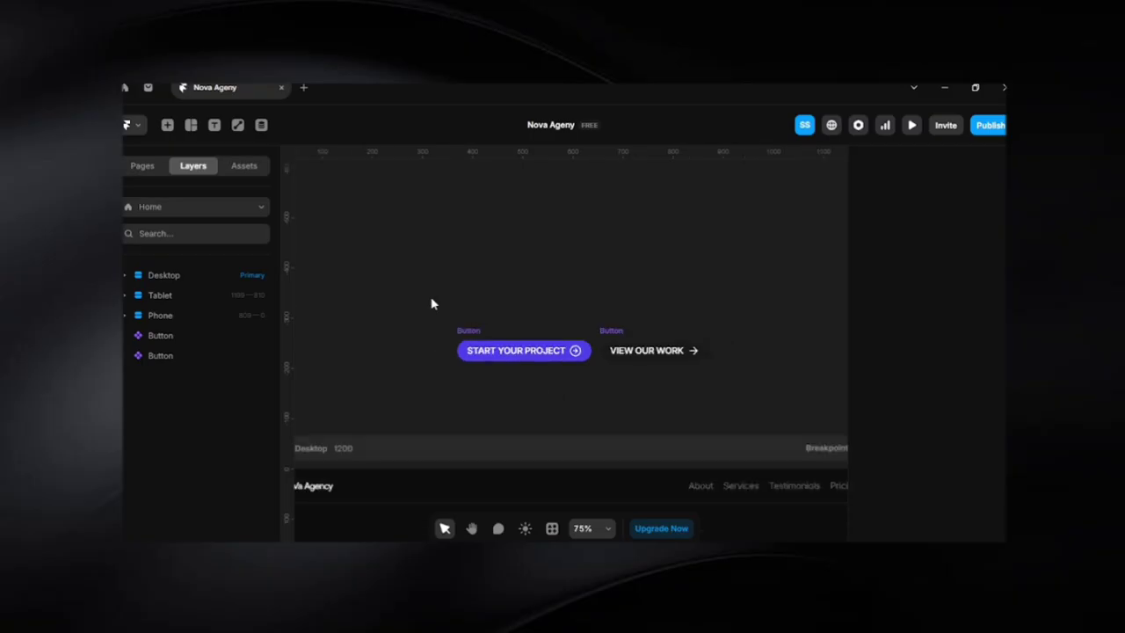
Search the Feather icons for "right" and set the "View Our Work" button's right icon to Chevron Right
click(655, 350)
click(941, 362)
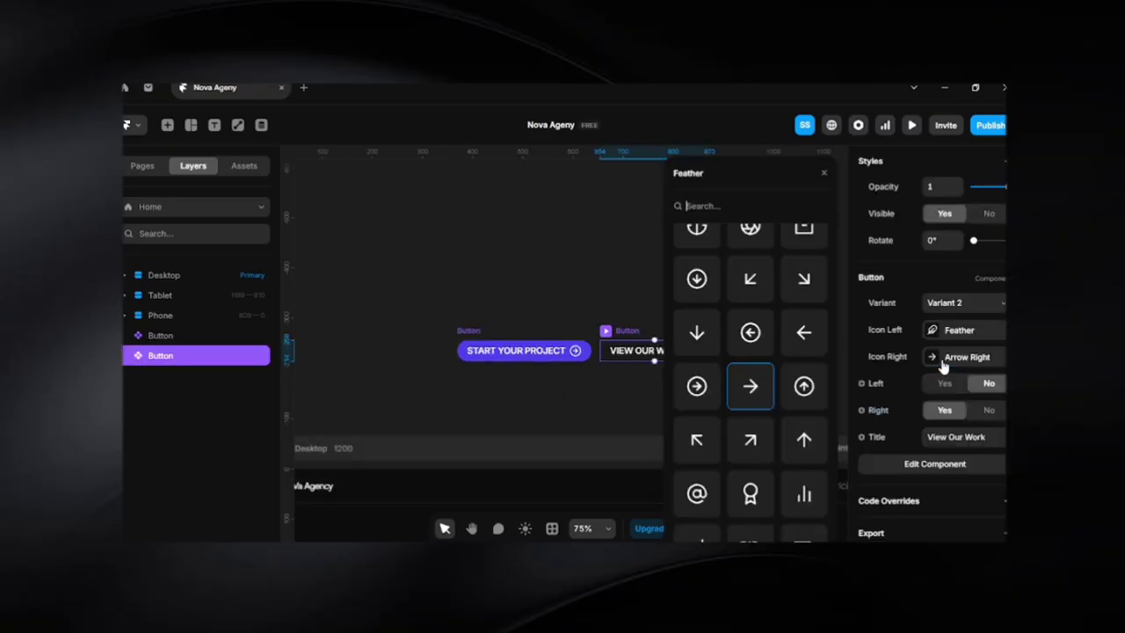
text(right)
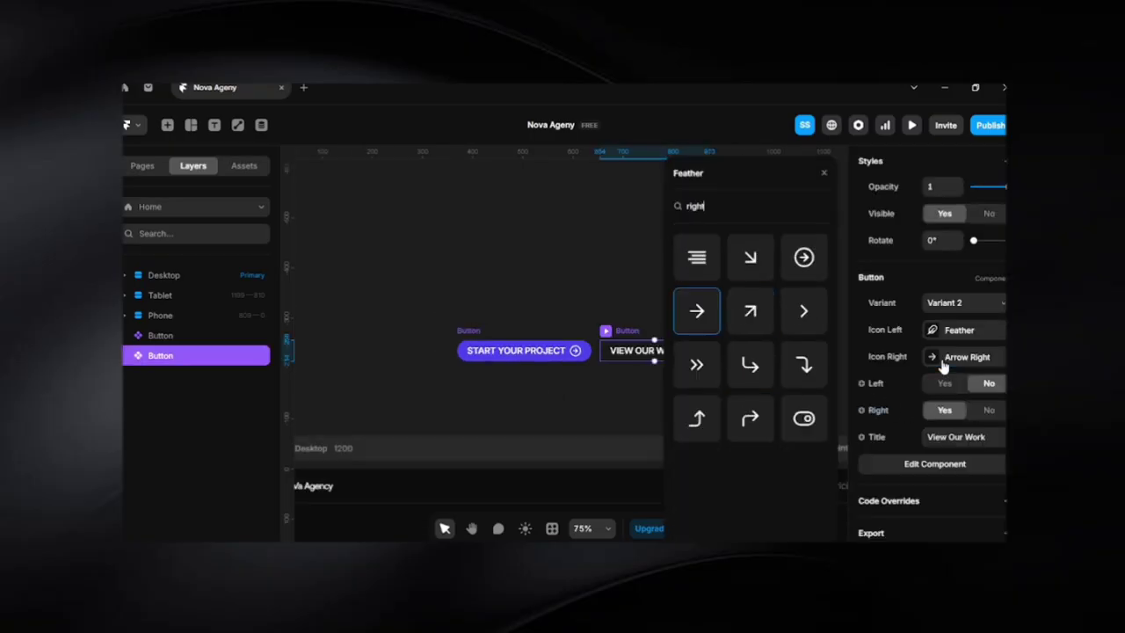
click(804, 314)
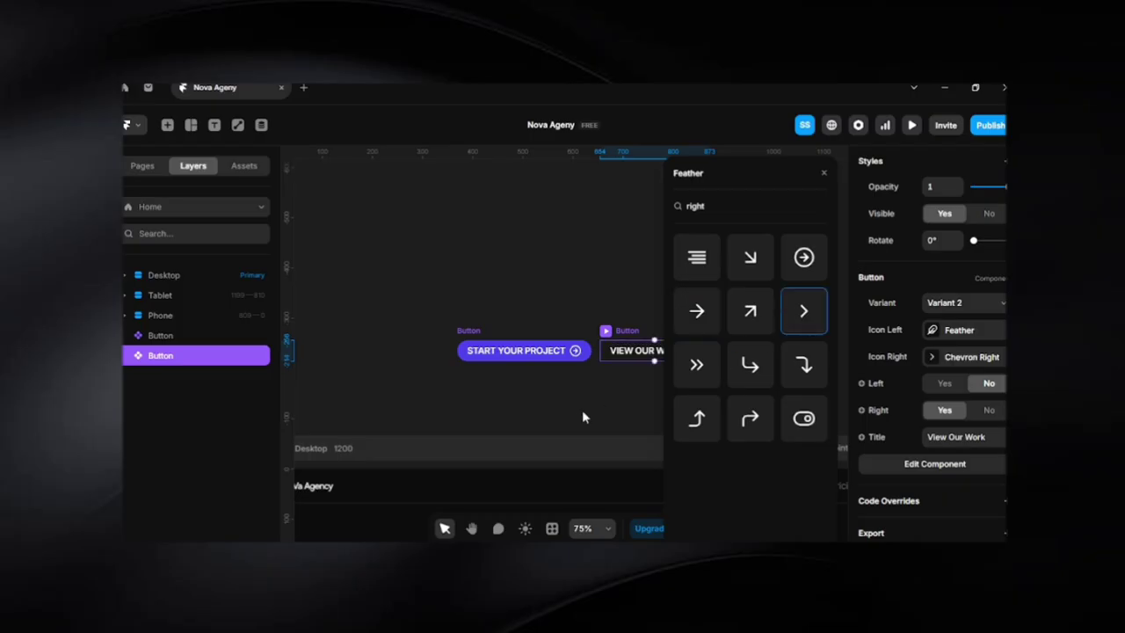
click(579, 405)
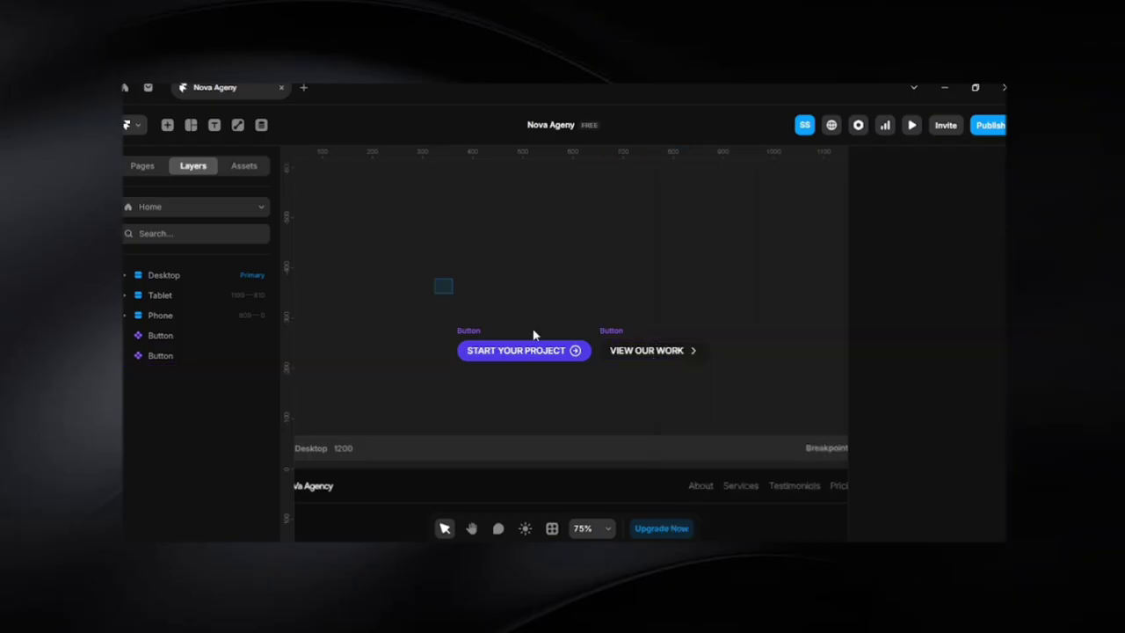
drag(434, 277, 771, 407)
click(679, 408)
Rename the "Start Your Project" button layer to P and the "View Our Work" button layer to S
click(489, 332)
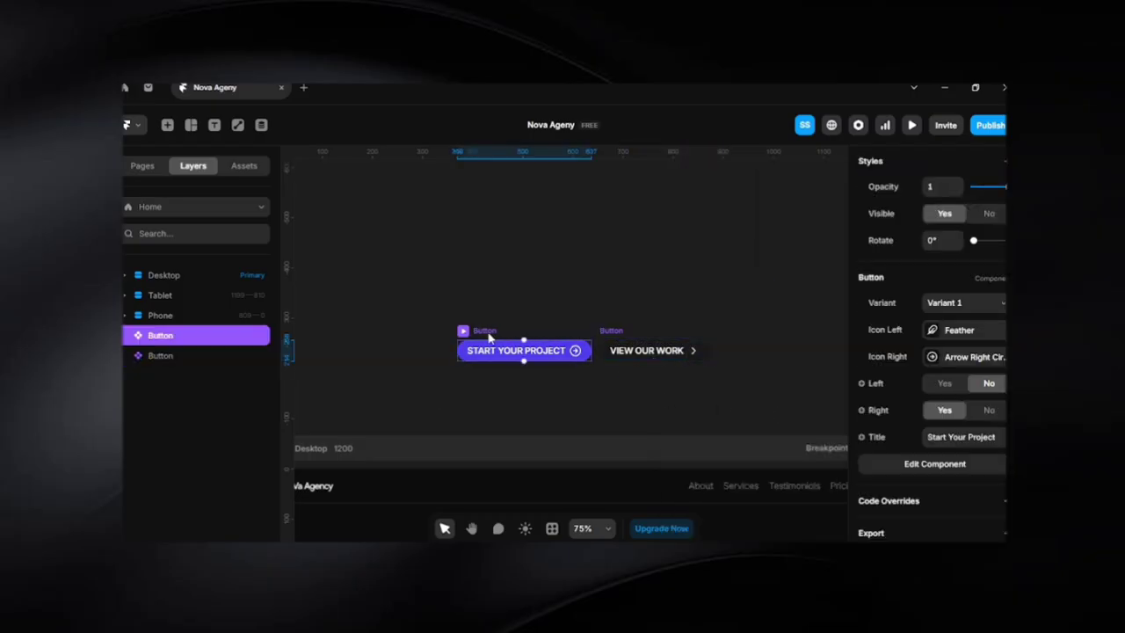
double_click(490, 334)
text(P)
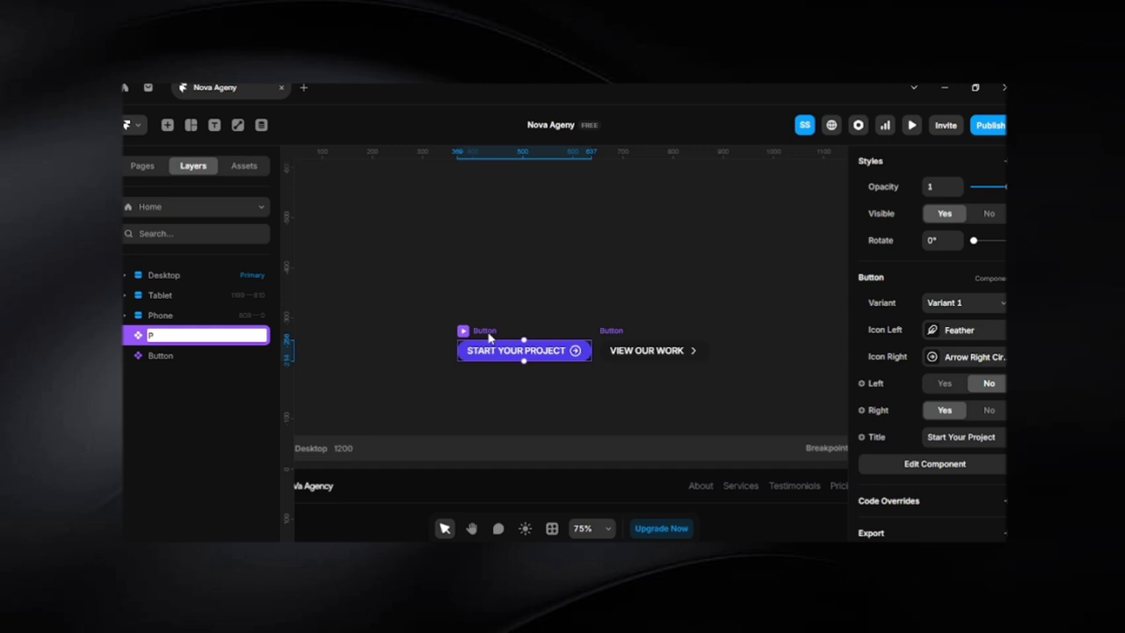
key(Return)
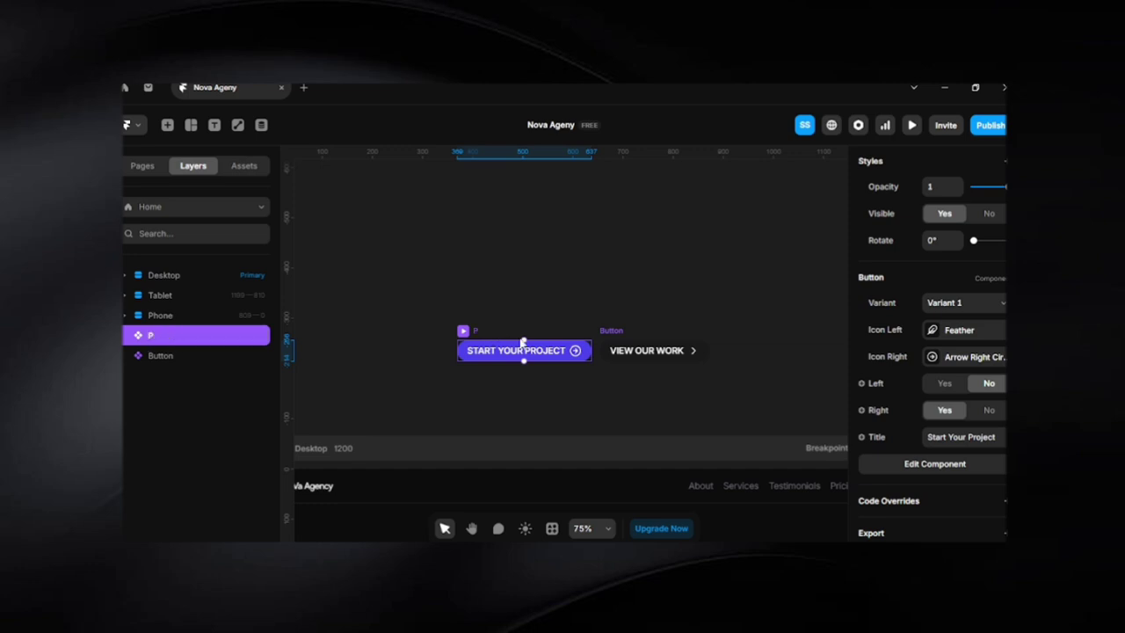
click(610, 343)
double_click(611, 342)
text(S)
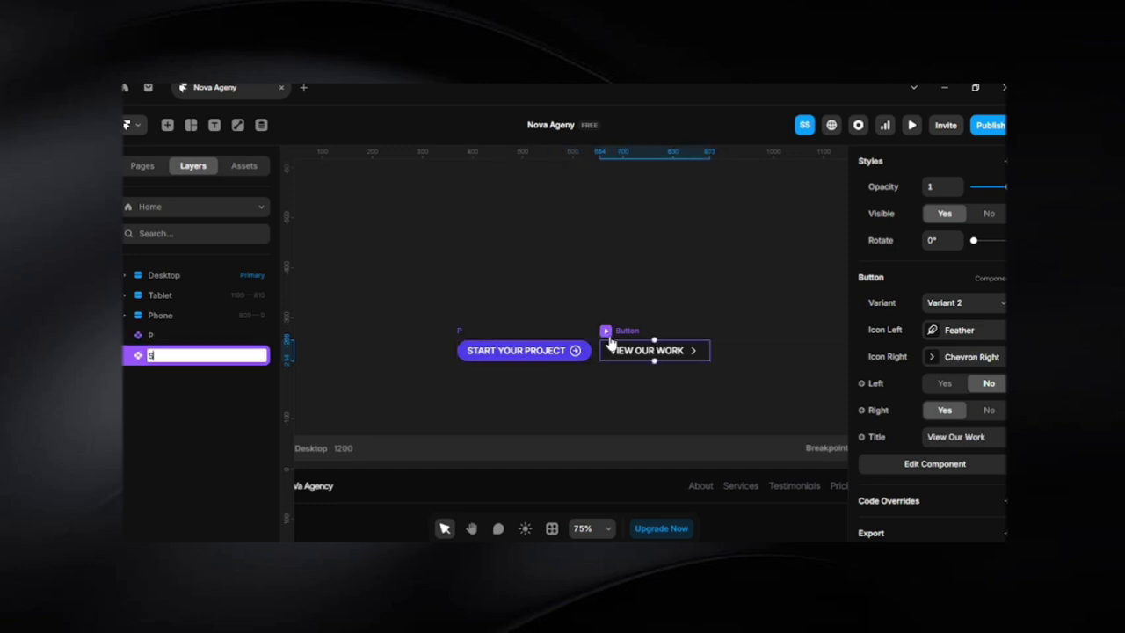
key(Return)
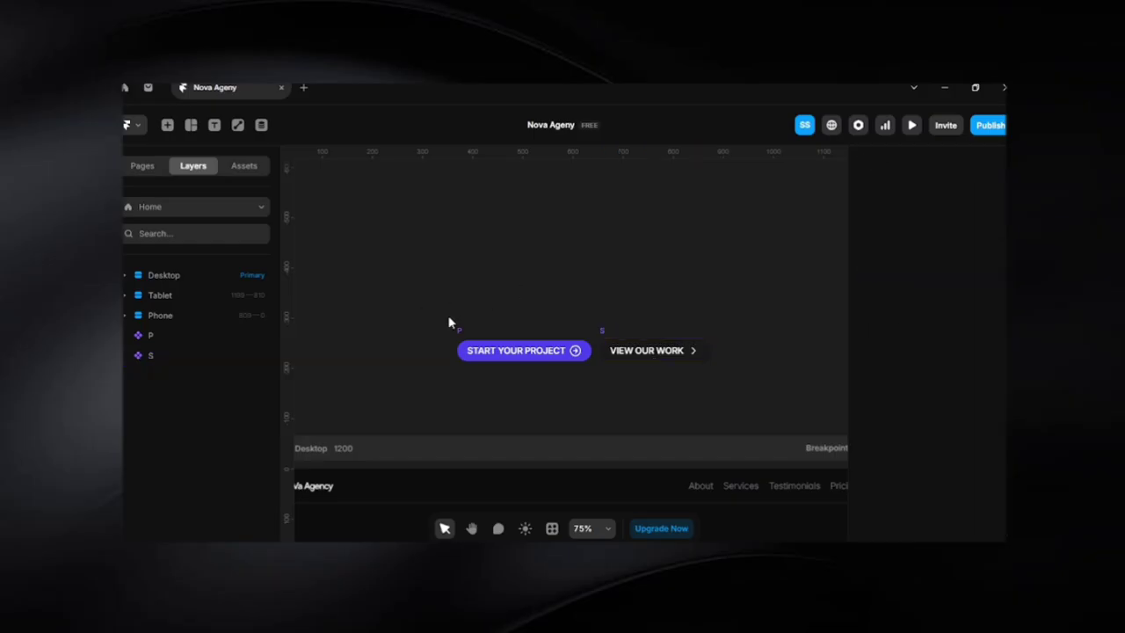
Group the P and S buttons into a stack and rename the stack "Buttns"
drag(429, 306, 755, 396)
key(shift+a)
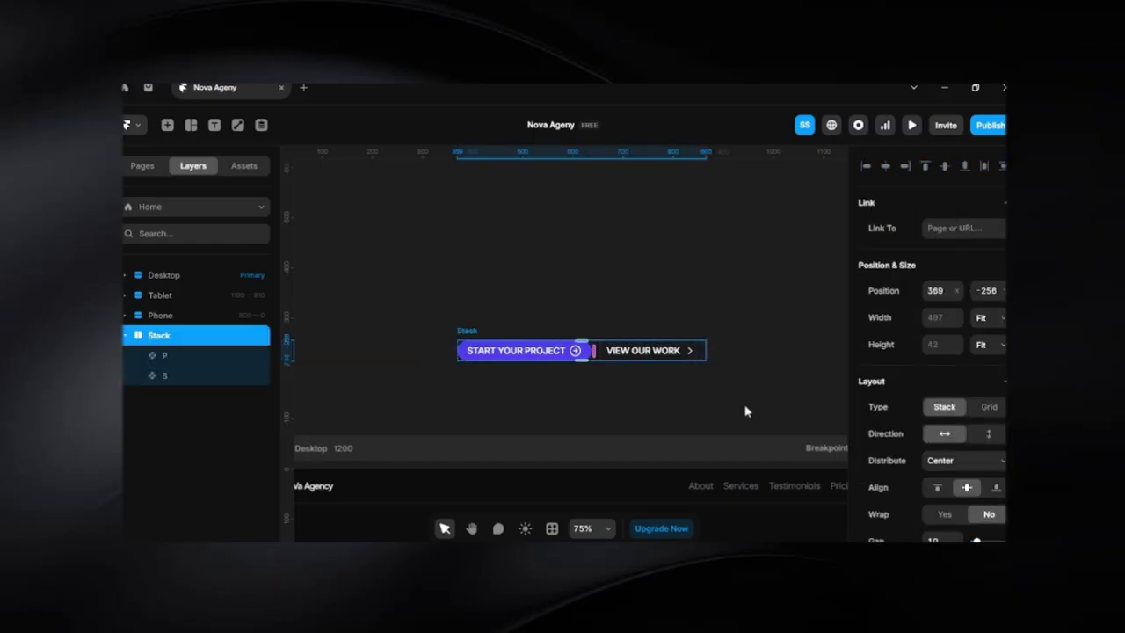
scroll(646, 406, down, 5)
scroll(638, 343, down, 3)
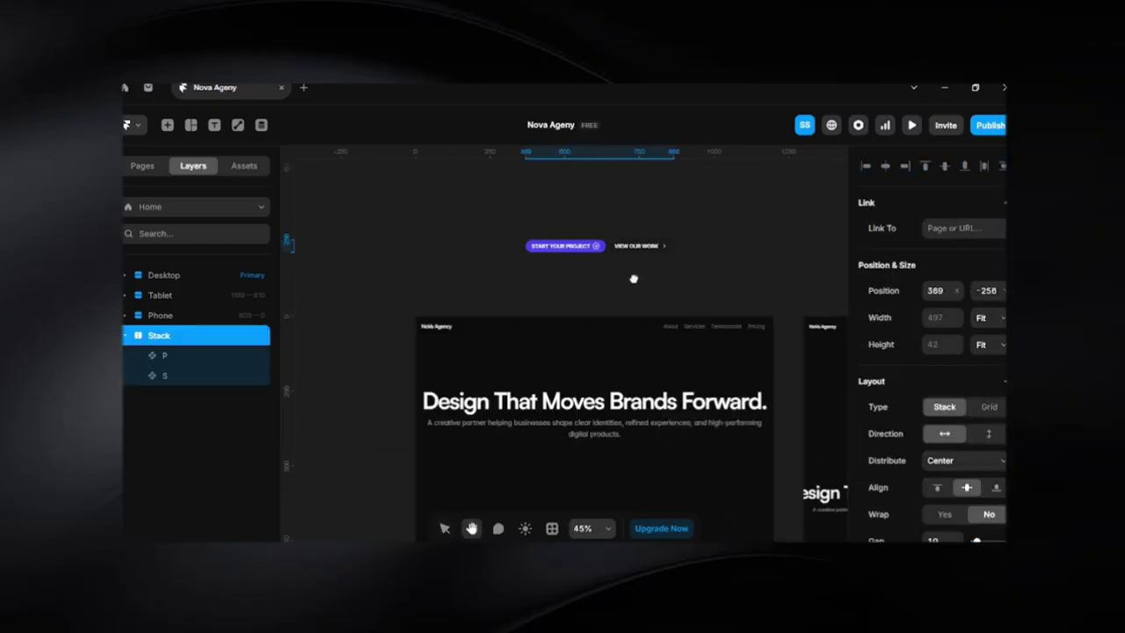
drag(536, 234, 556, 241)
double_click(555, 239)
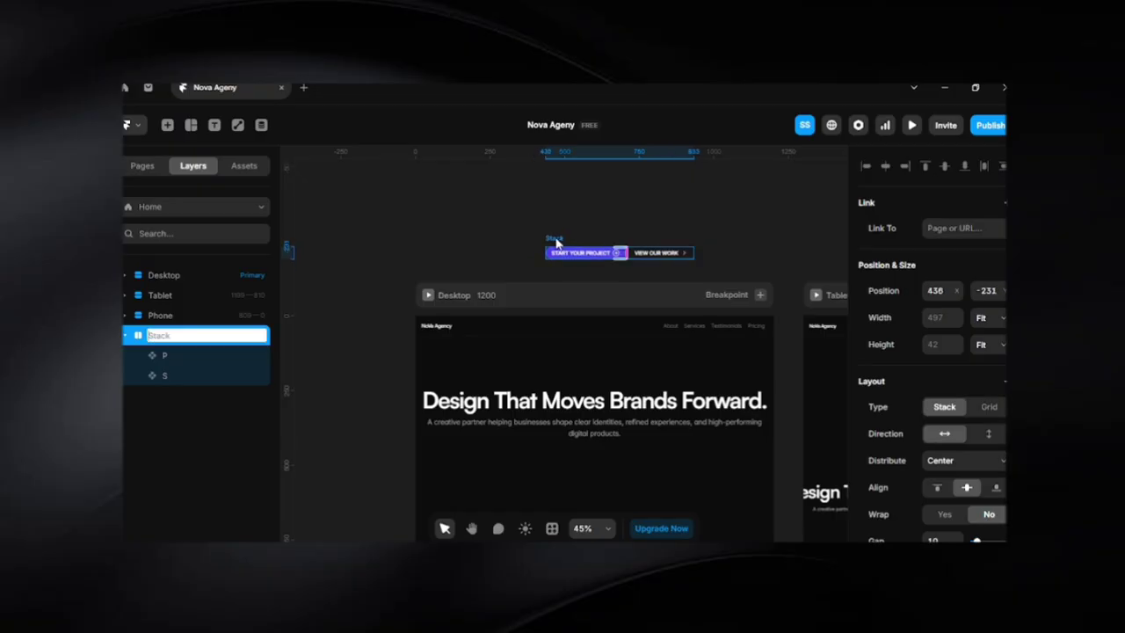
text(Buttns)
key(Return)
Place the button stack below the hero's sub-headline in the Desktop frame and preview the Desktop layout
drag(563, 240, 579, 439)
click(665, 235)
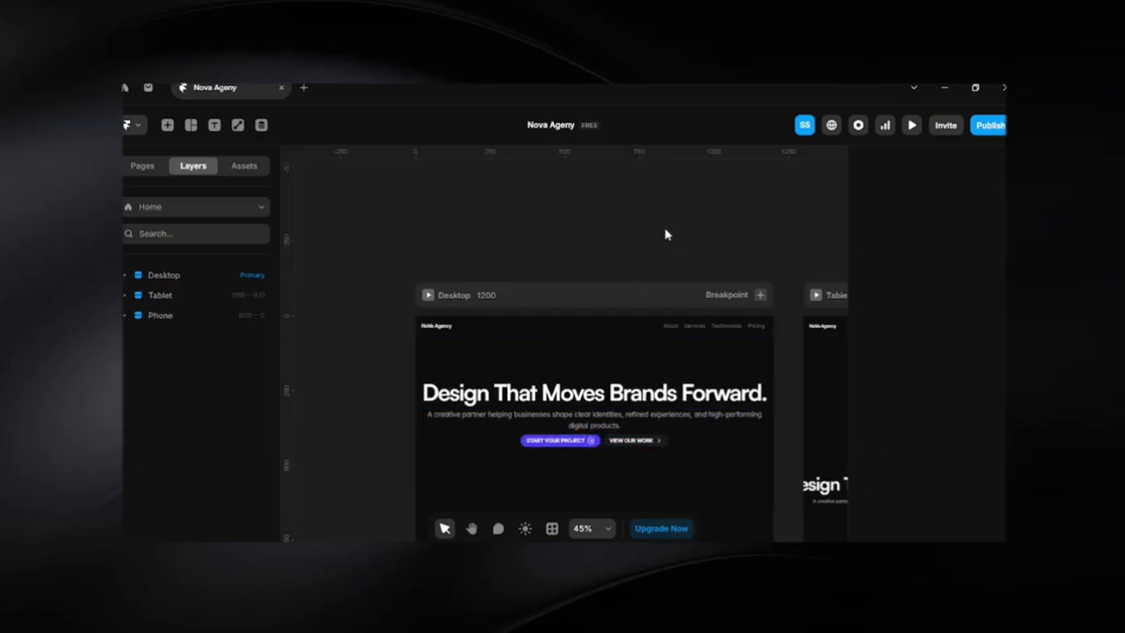
scroll(654, 290, down, 3)
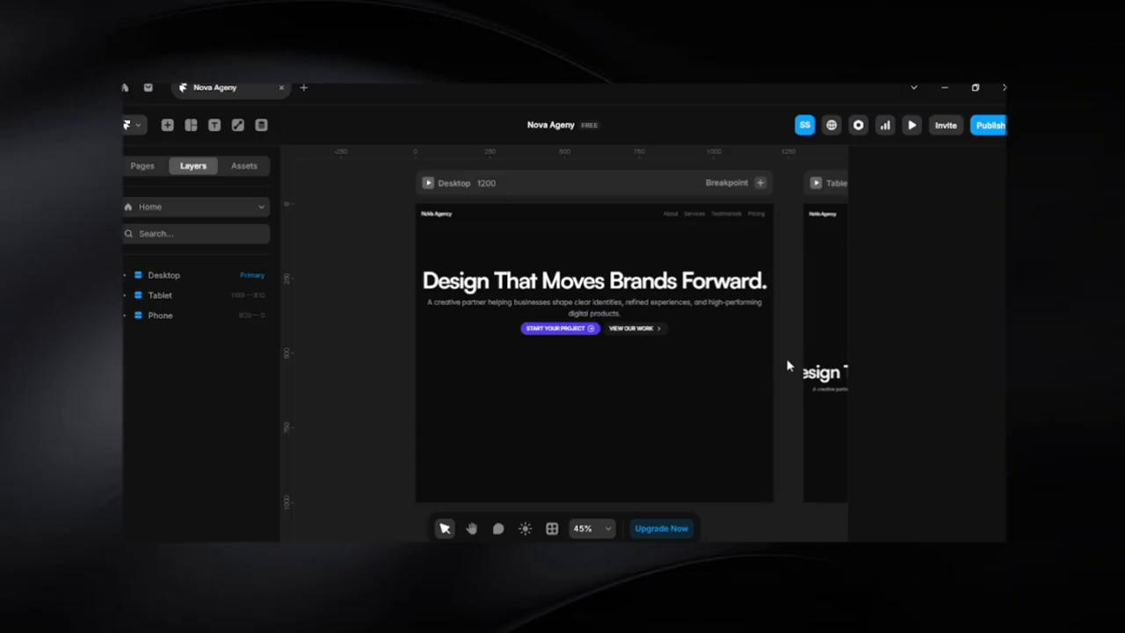
click(427, 184)
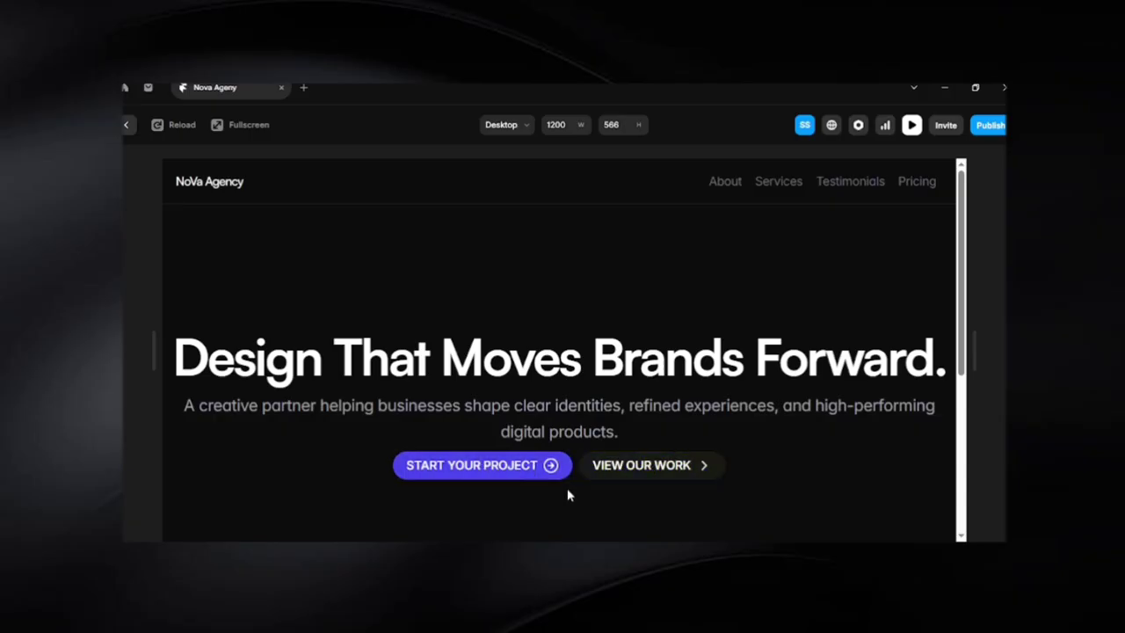
key(Escape)
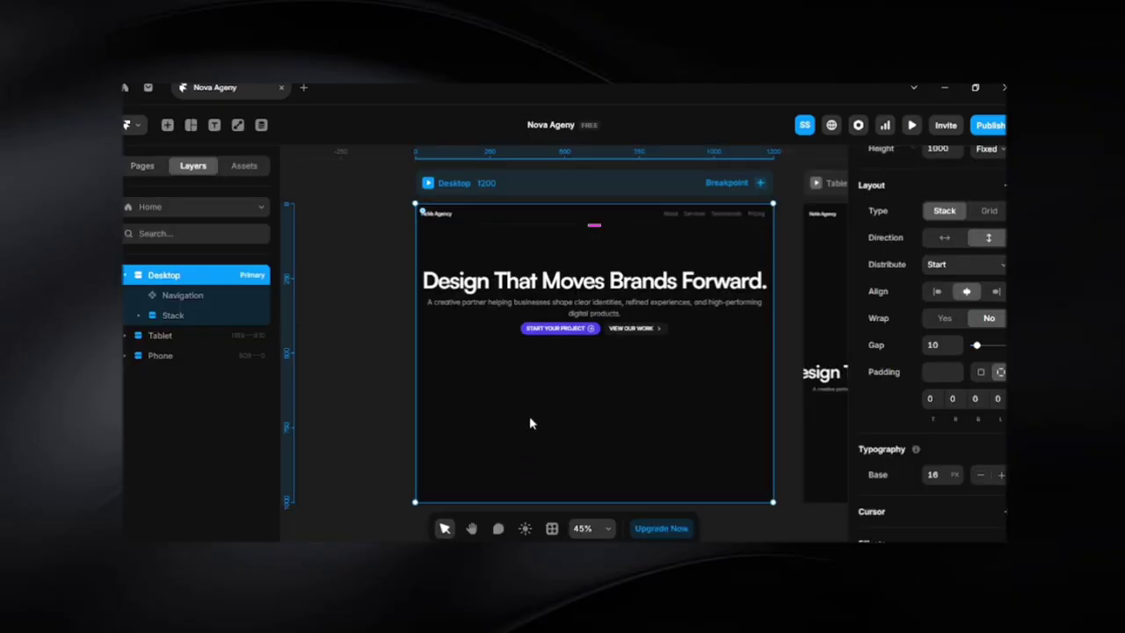
Set the overflow of the Button component's Variant 1 Hover state to Visible and return to the Home page
double_click(537, 334)
double_click(537, 335)
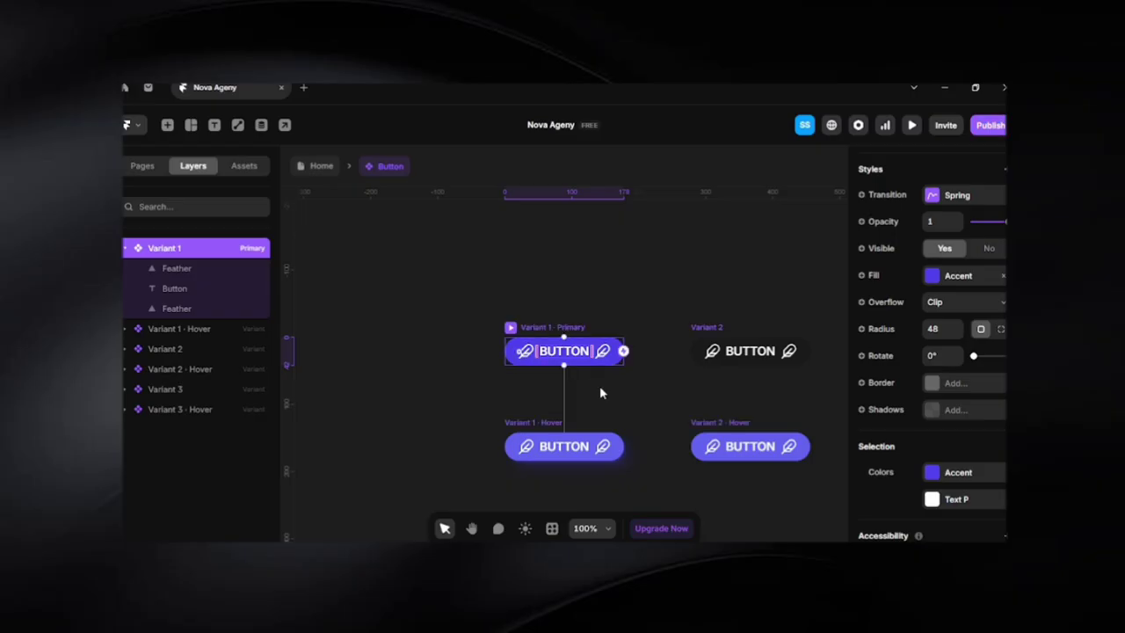
click(572, 483)
scroll(556, 482, up, 5)
click(455, 356)
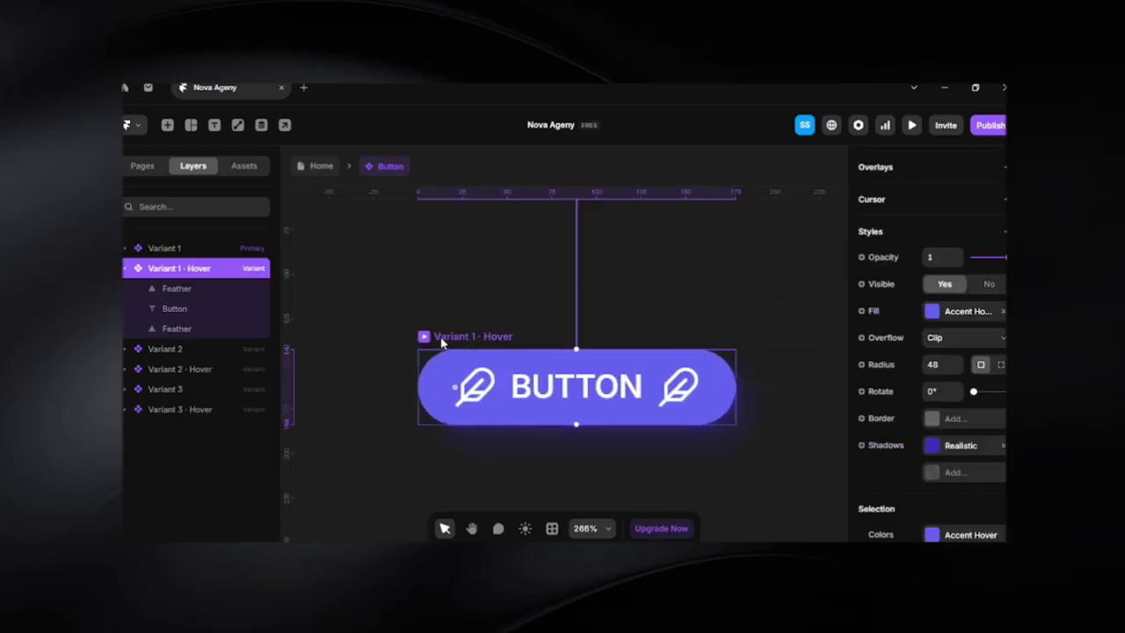
click(960, 338)
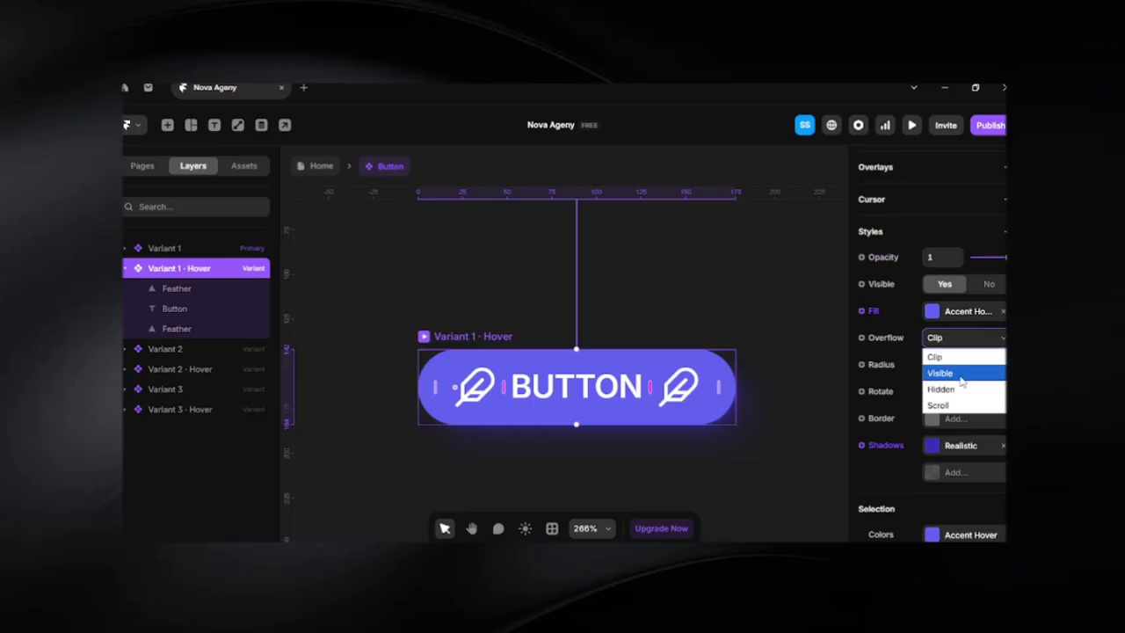
click(961, 382)
click(318, 167)
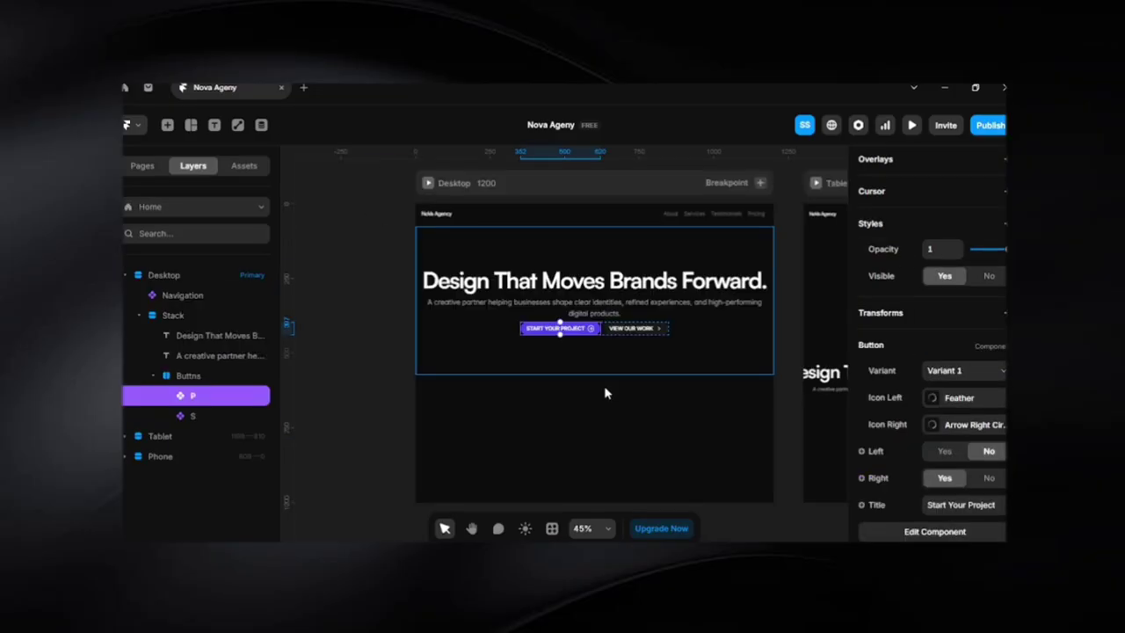
Set the Buttns stack's overflow to Visible and preview the hover shadow on the "Start Your Project" button
scroll(603, 347, up, 3)
key(Escape)
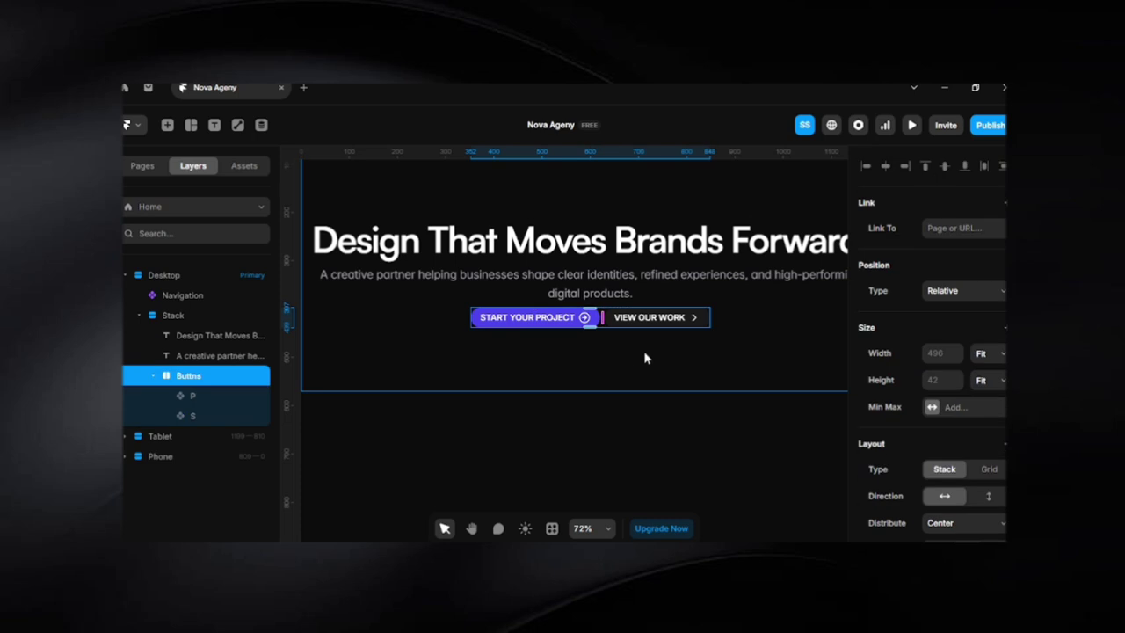
scroll(923, 451, down, 3)
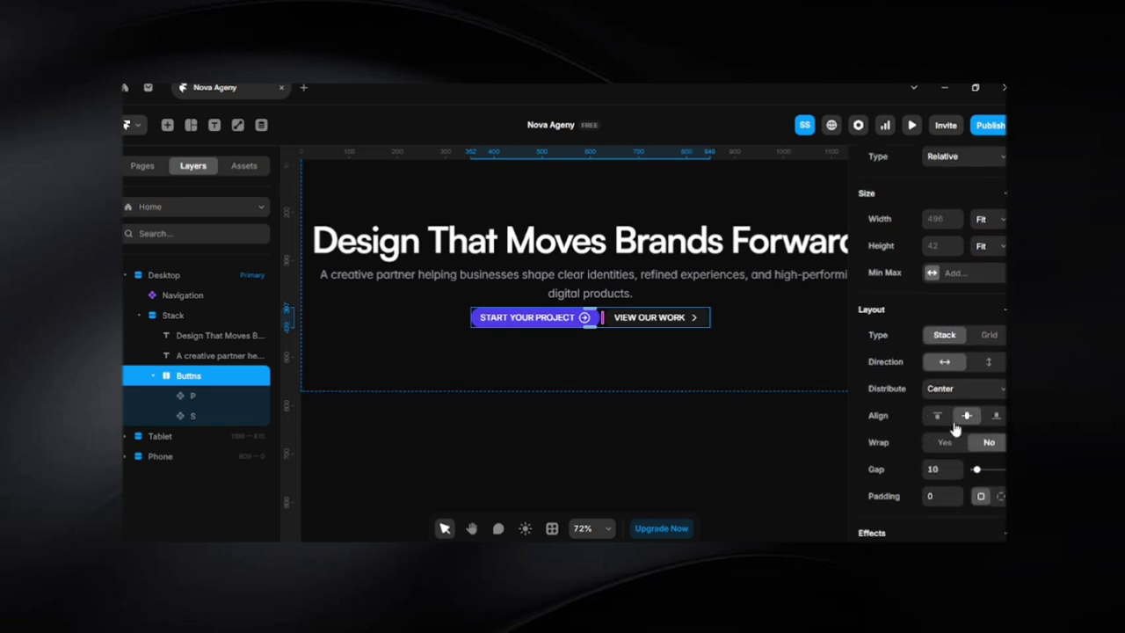
scroll(956, 427, down, 5)
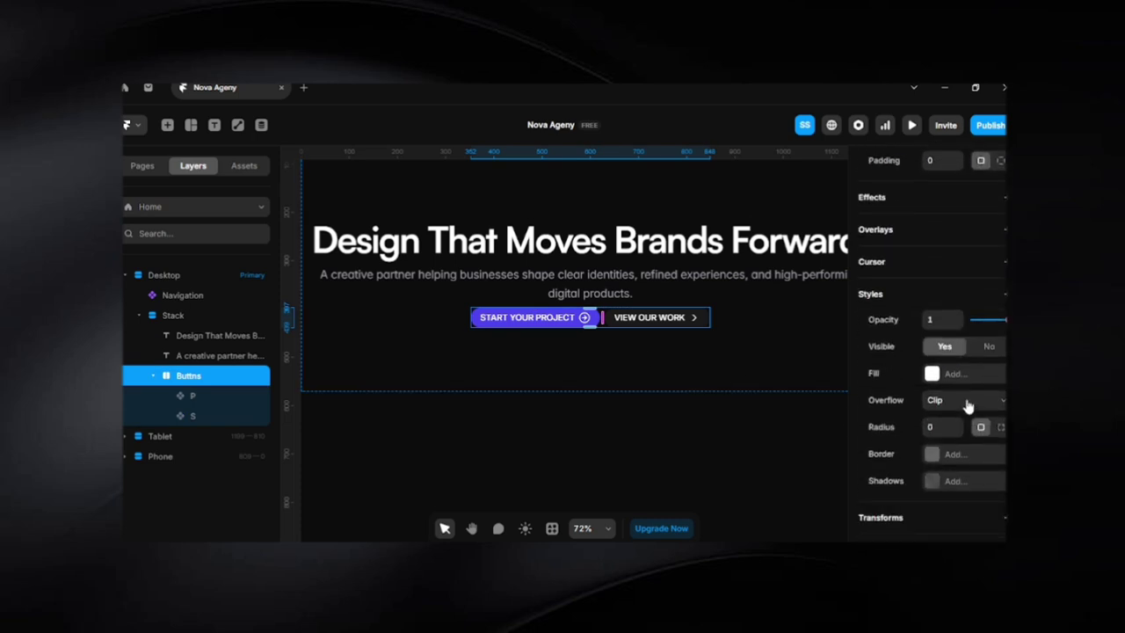
click(966, 402)
click(949, 435)
key(Escape)
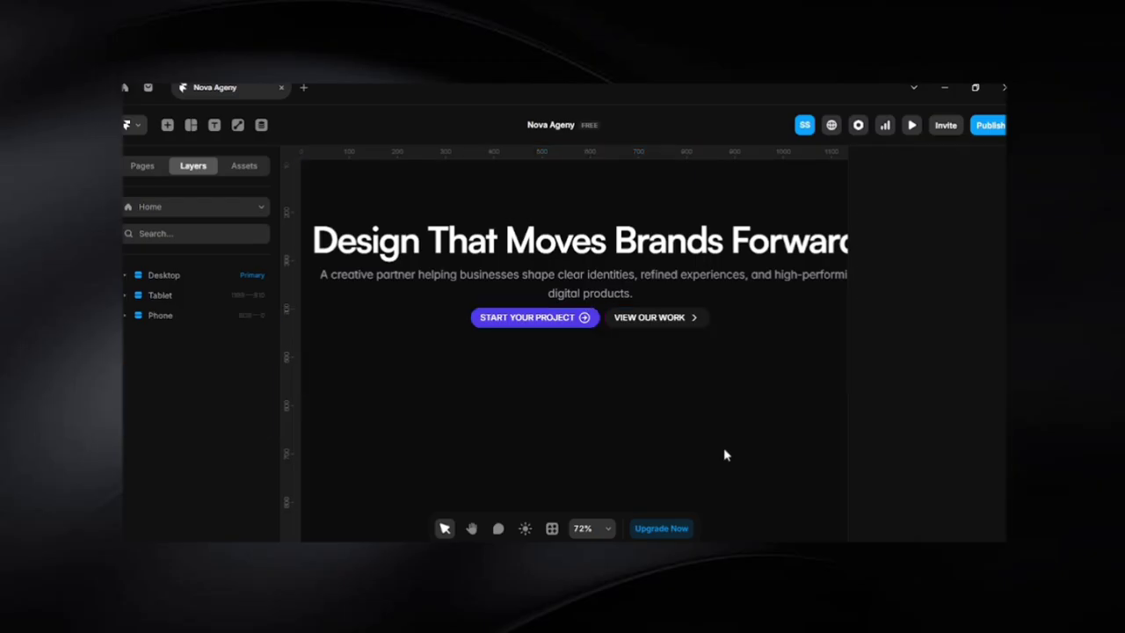
key(ctrl+p)
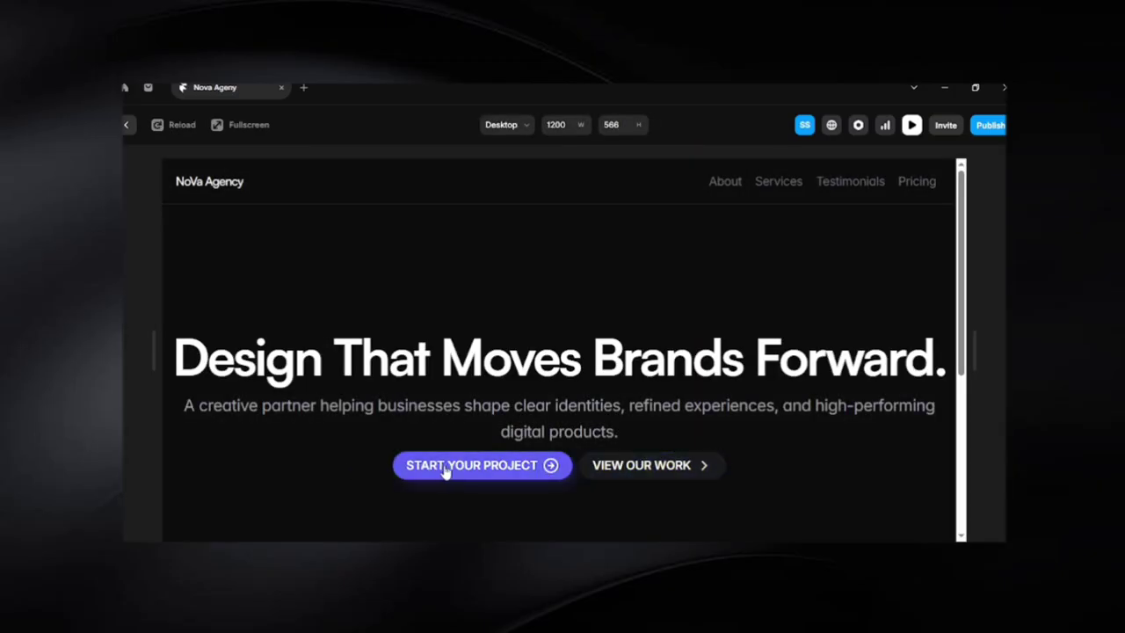
key(Escape)
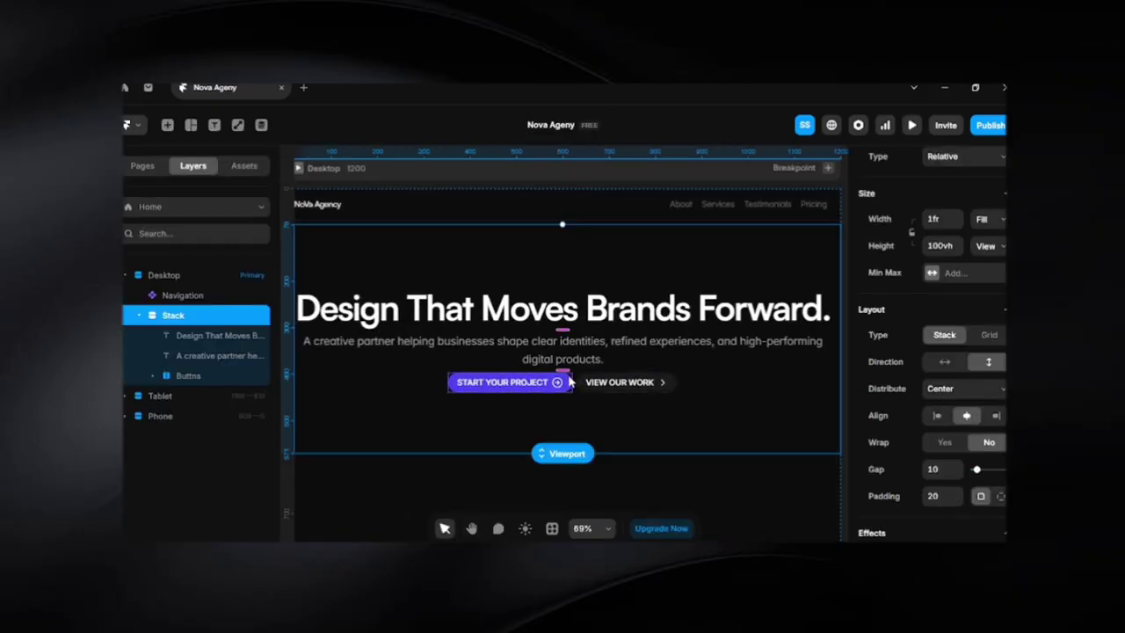
Set the Buttns stack's width to Fill
click(575, 383)
scroll(933, 384, up, 5)
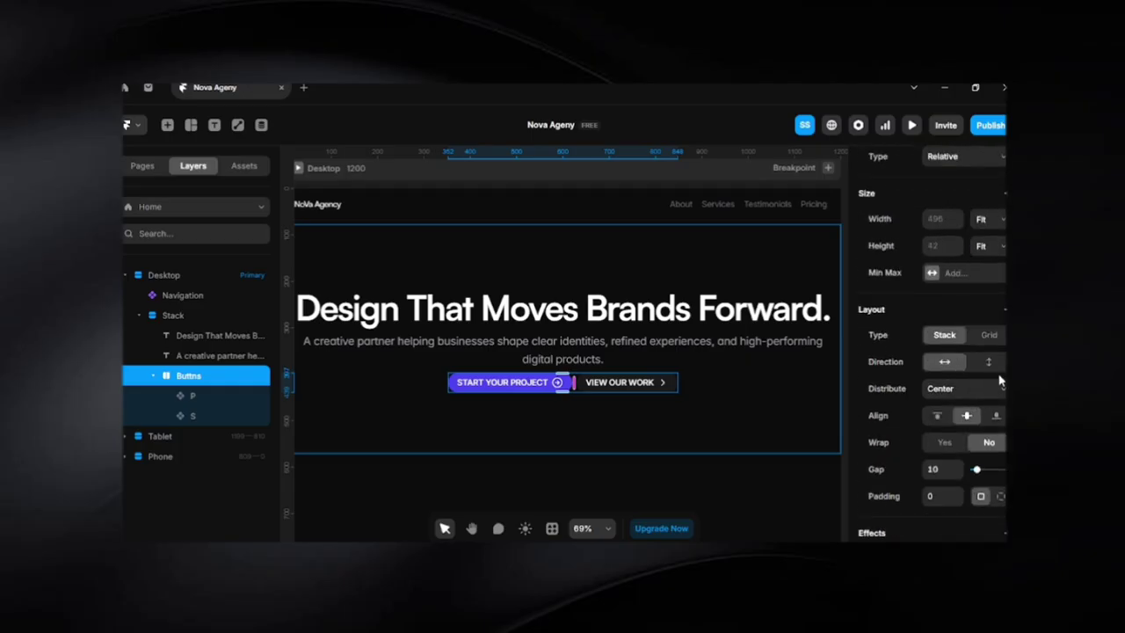
click(991, 223)
click(982, 271)
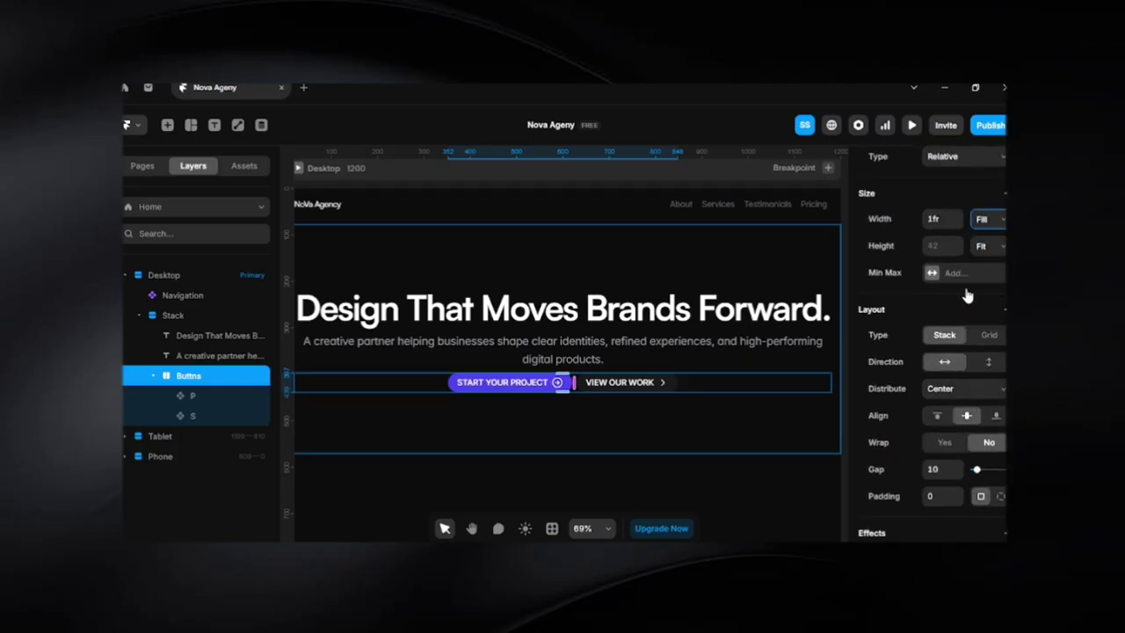
Group the hero's headline and sub-headline into a stack and rename that stack "context"
click(638, 360)
shift+click(585, 309)
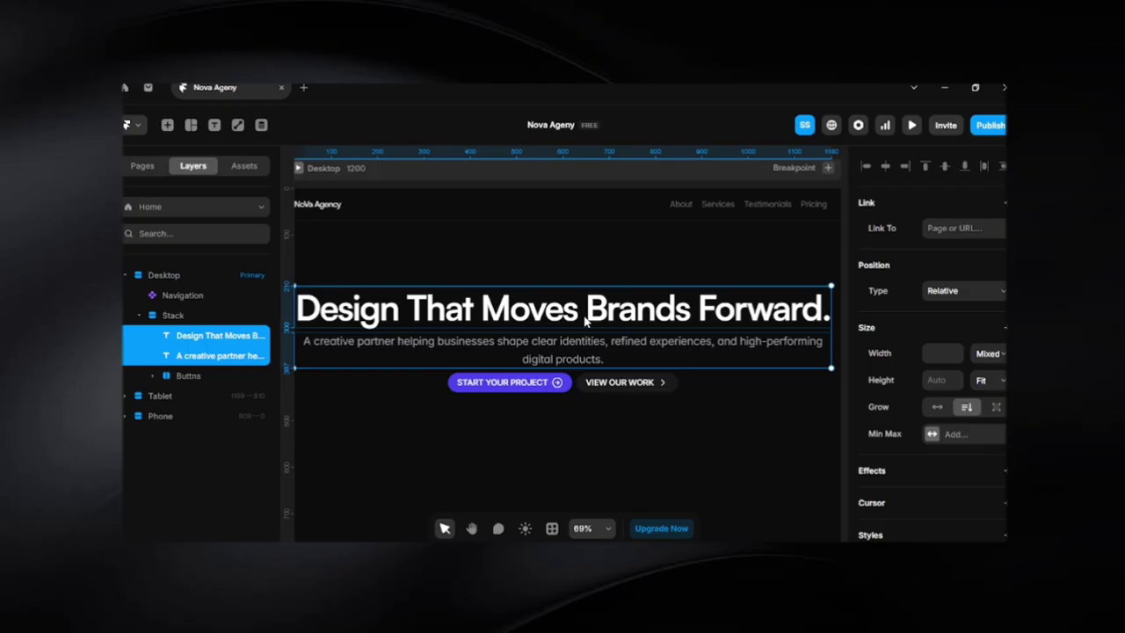
key(shift+a)
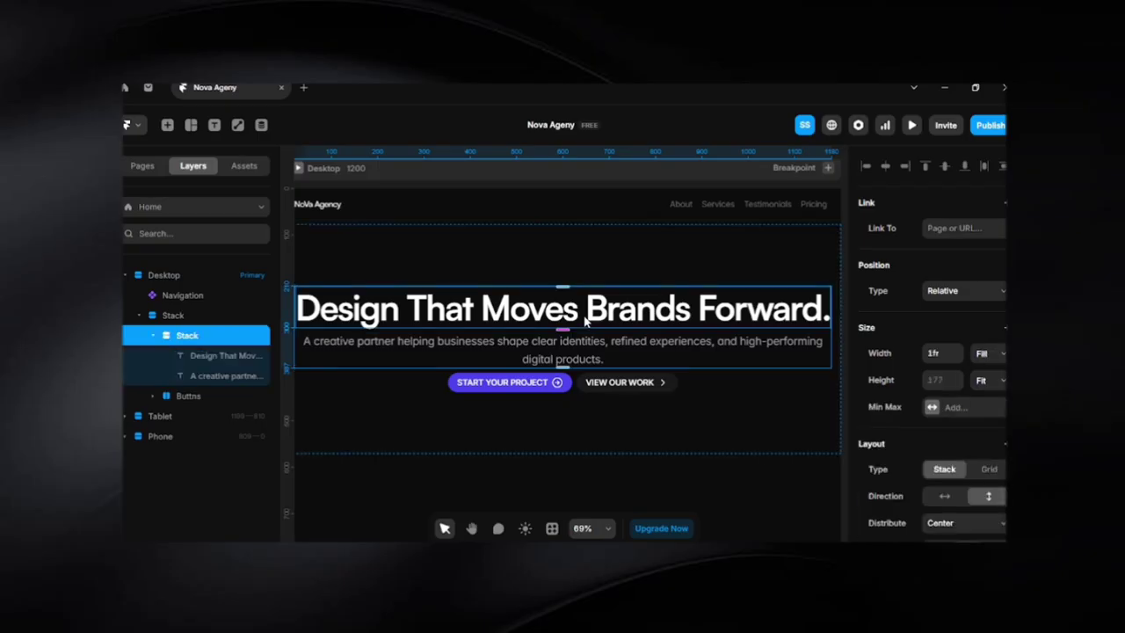
key(ctrl+r)
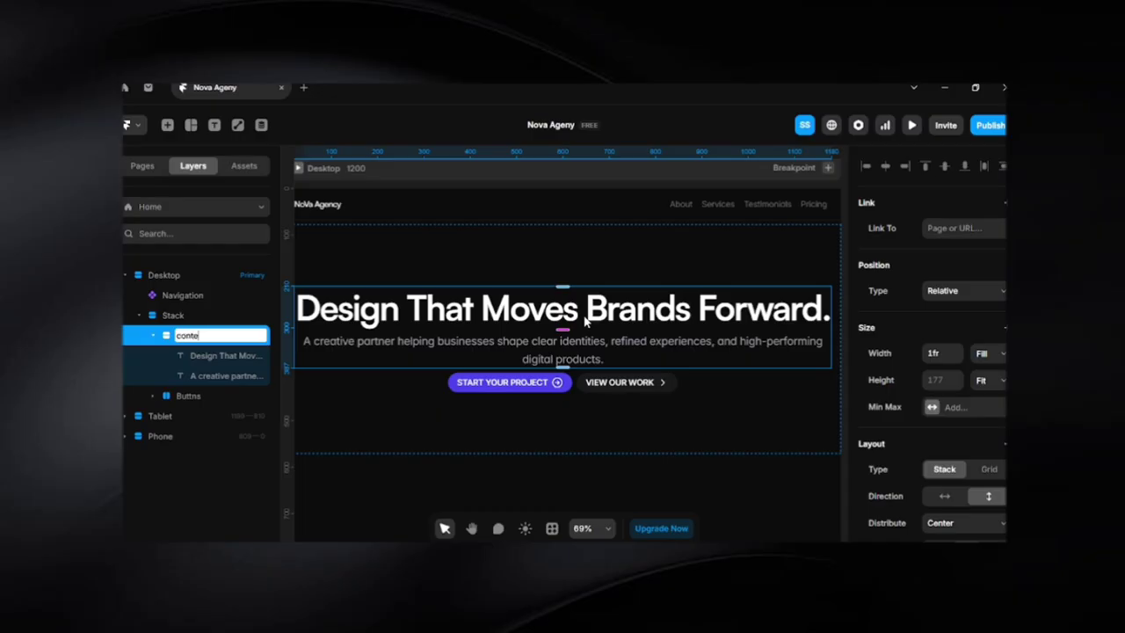
key(Return)
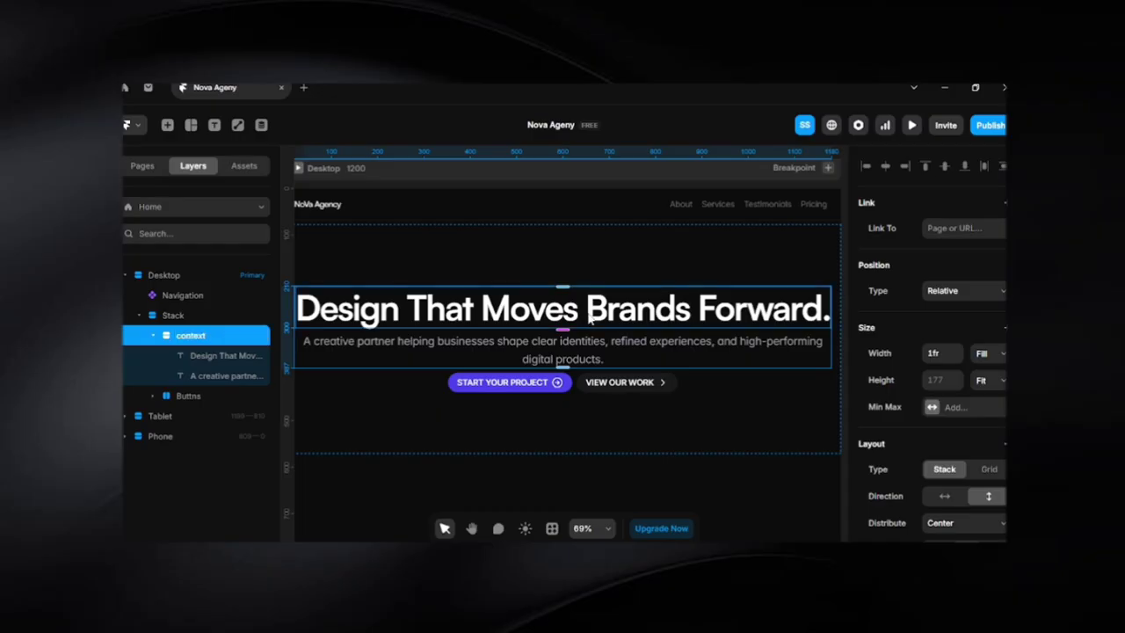
click(573, 380)
key(ctrl+r)
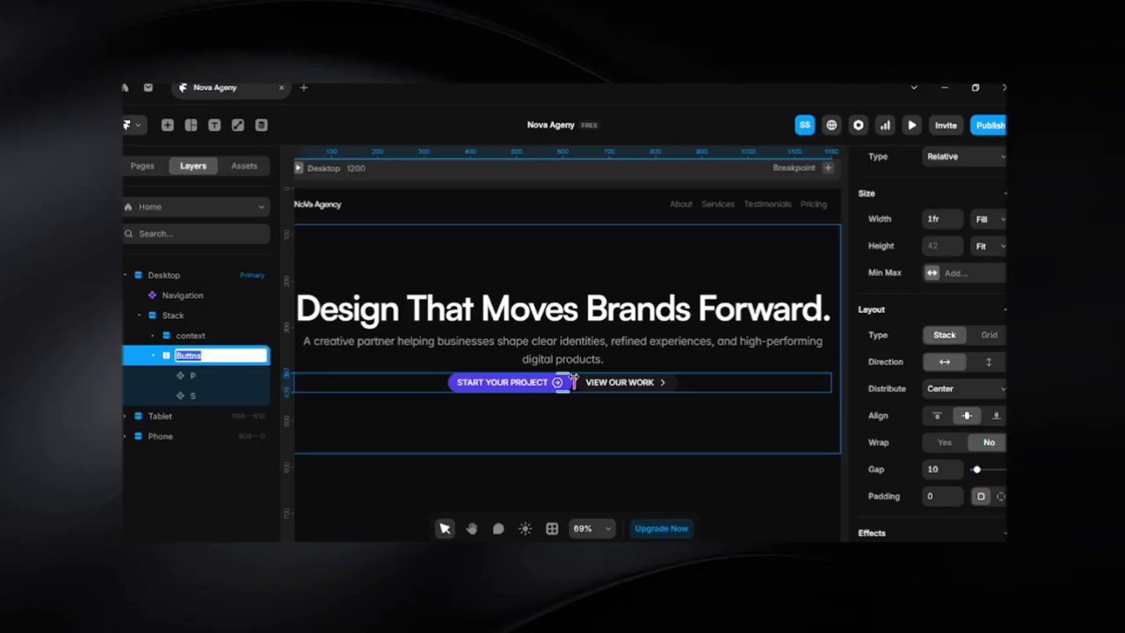
key(Return)
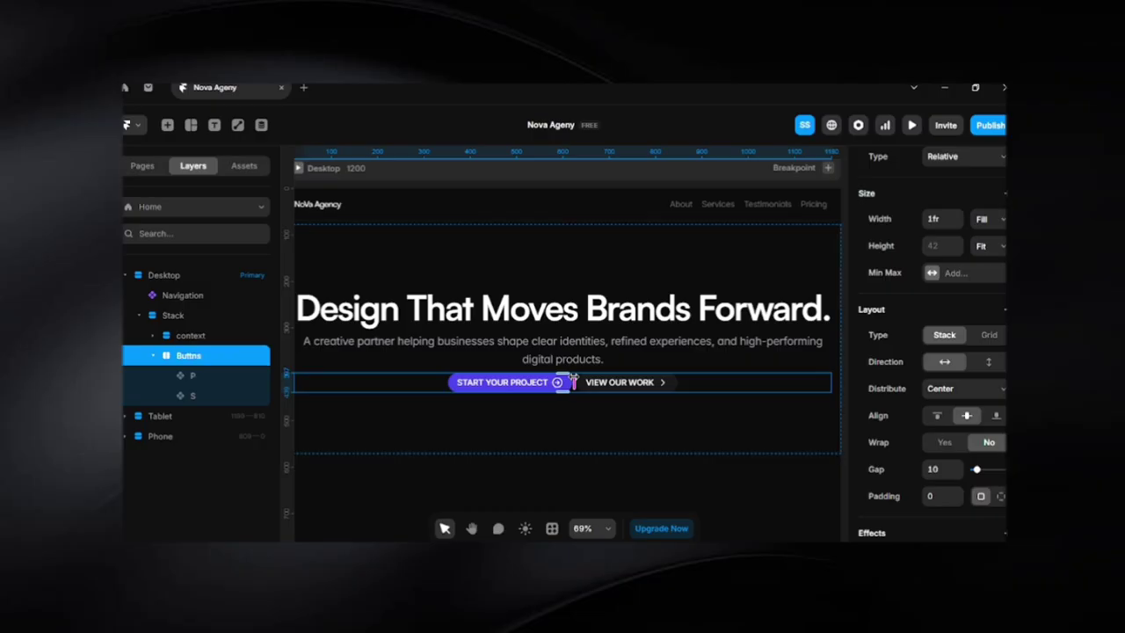
Set the gap of the hero stack to 24 and preview the Desktop layout
click(519, 448)
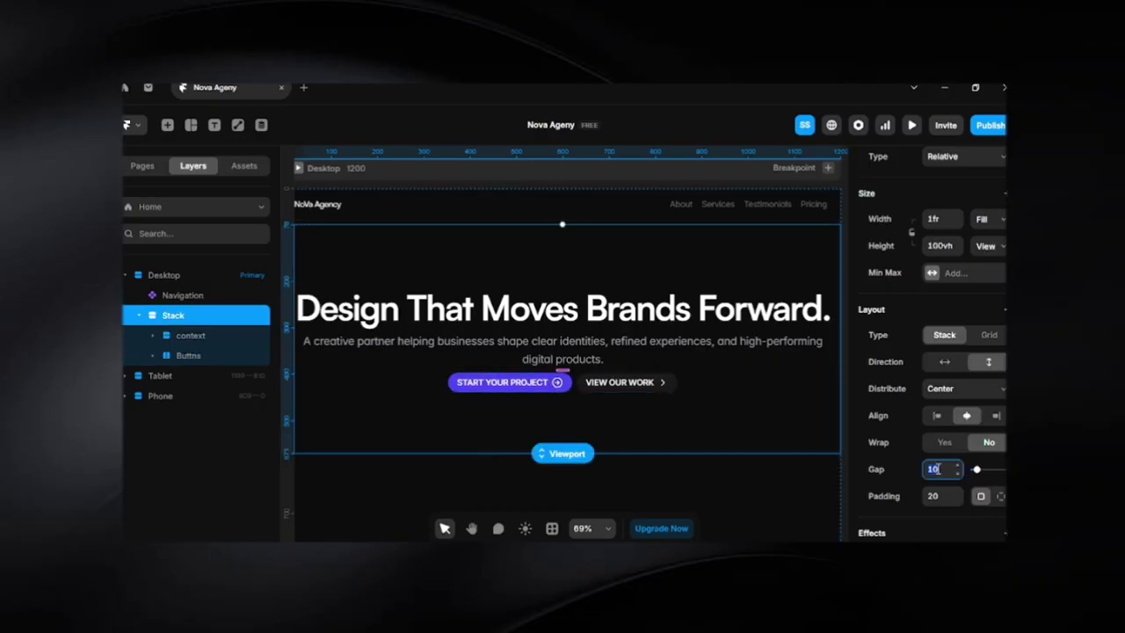
key(Return)
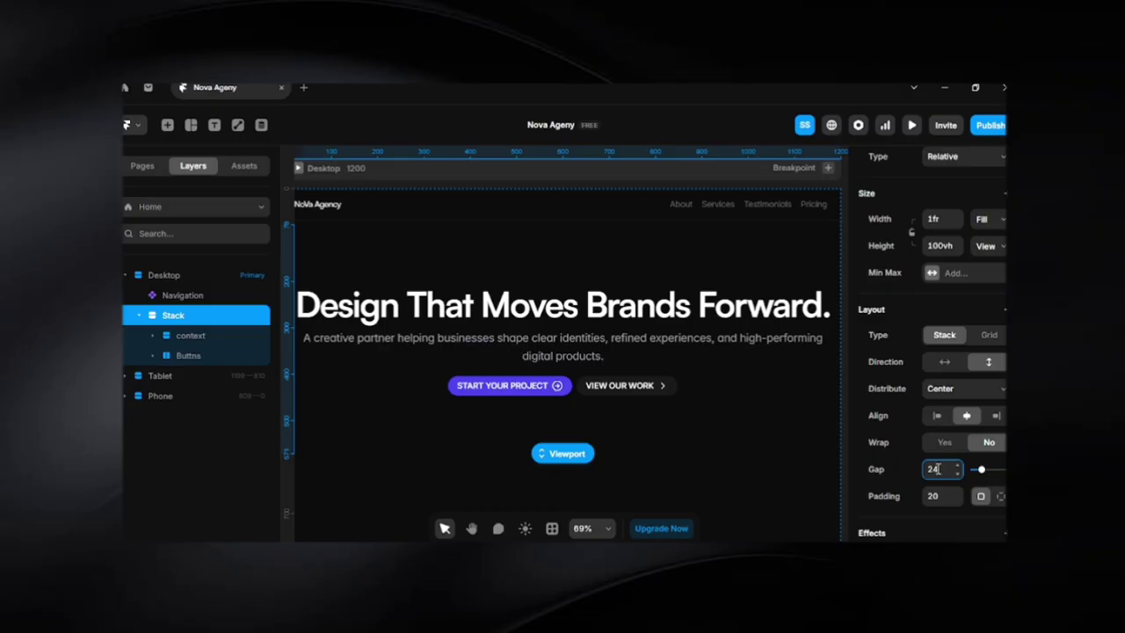
scroll(707, 439, down, 5)
click(564, 401)
key(space)
drag(698, 461, 669, 458)
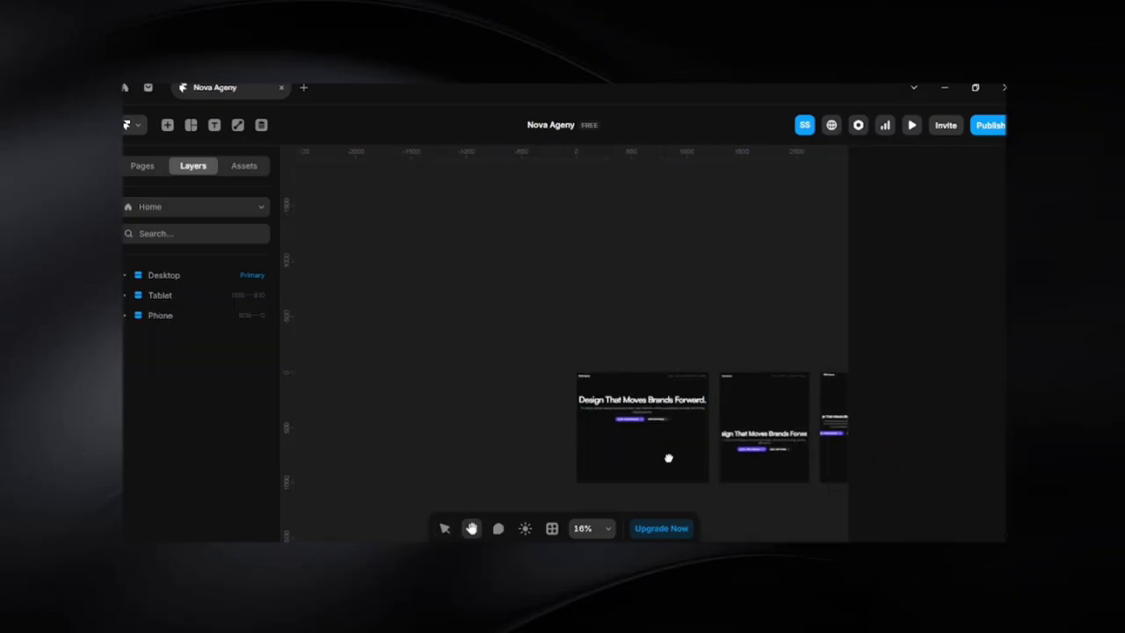
scroll(667, 457, up, 2)
click(539, 337)
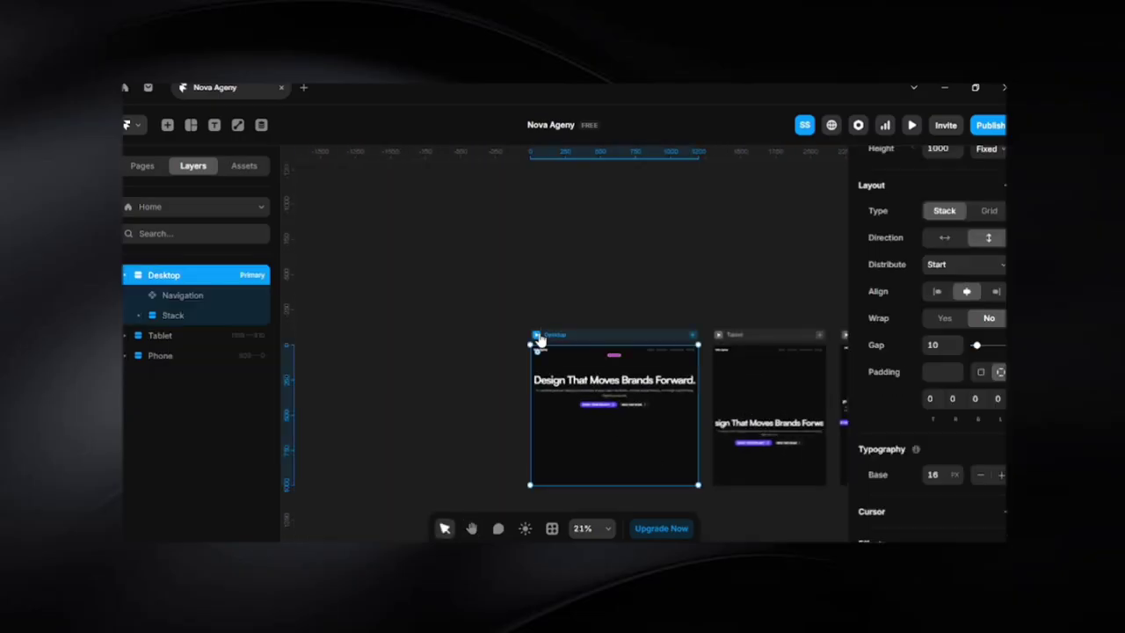
click(537, 335)
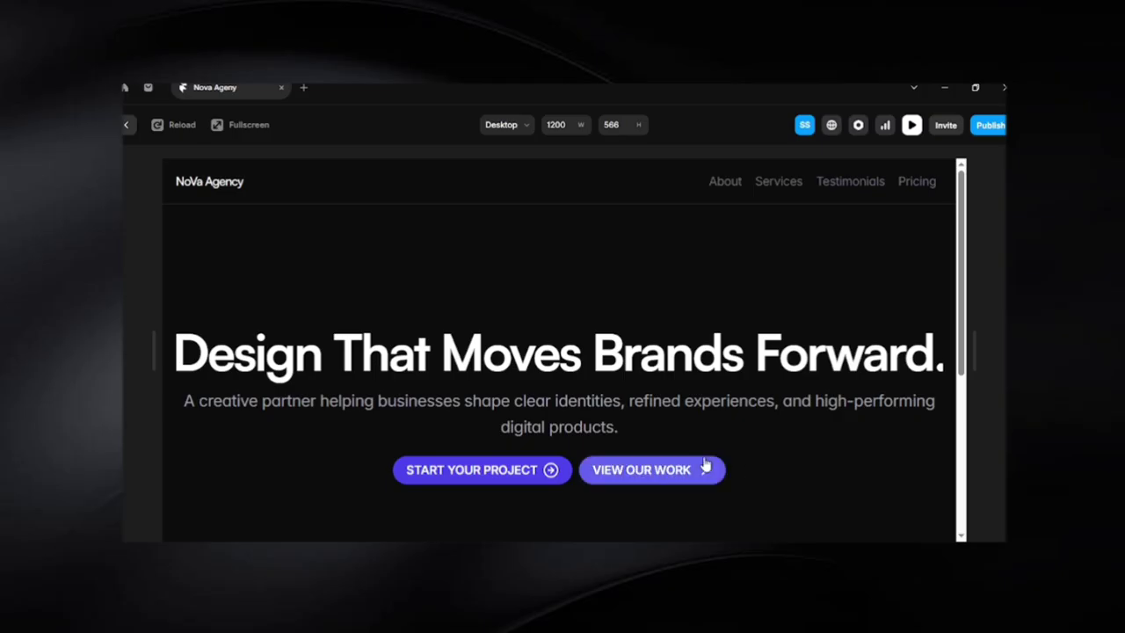
scroll(714, 475, down, 2)
scroll(713, 479, up, 2)
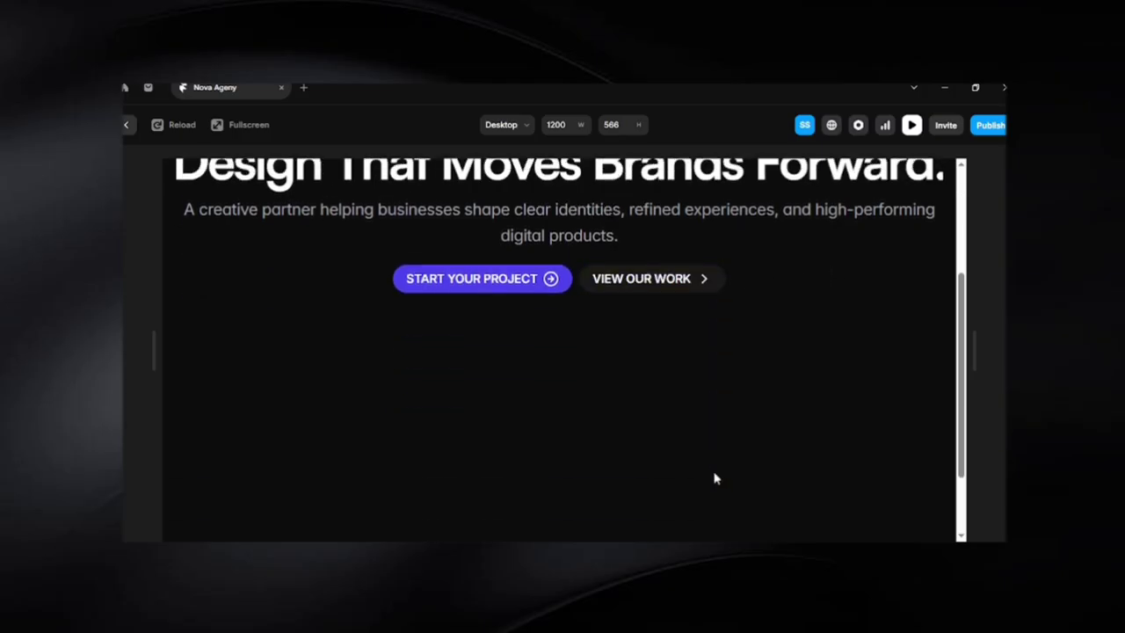
key(Escape)
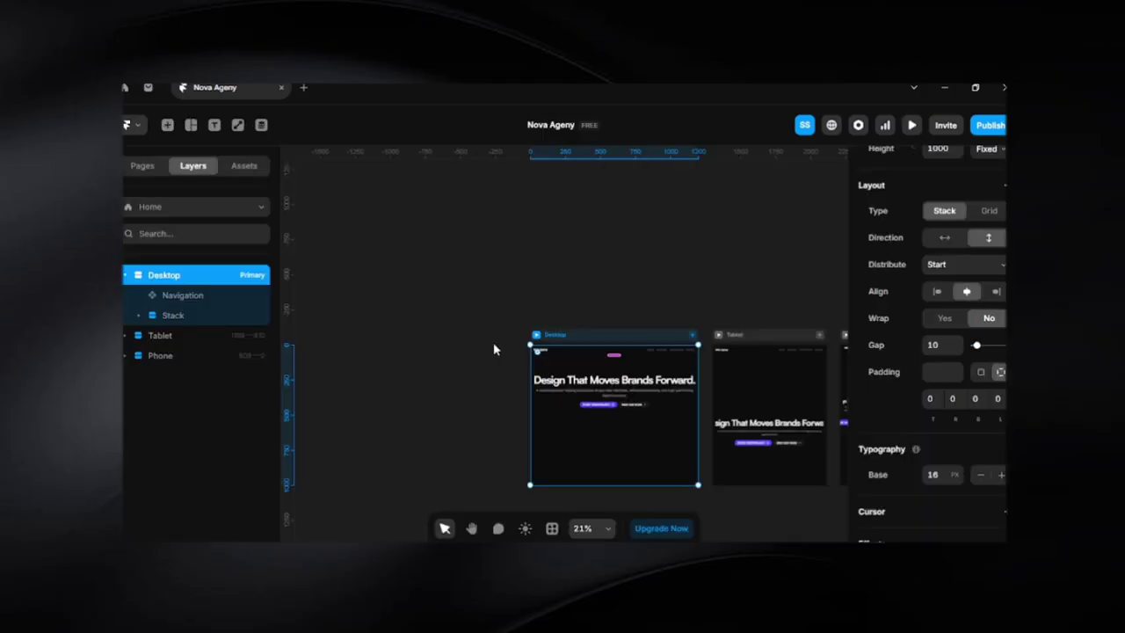
Add a fixed maximum width of 1100 to the Desktop hero stack
click(665, 414)
scroll(664, 408, up, 3)
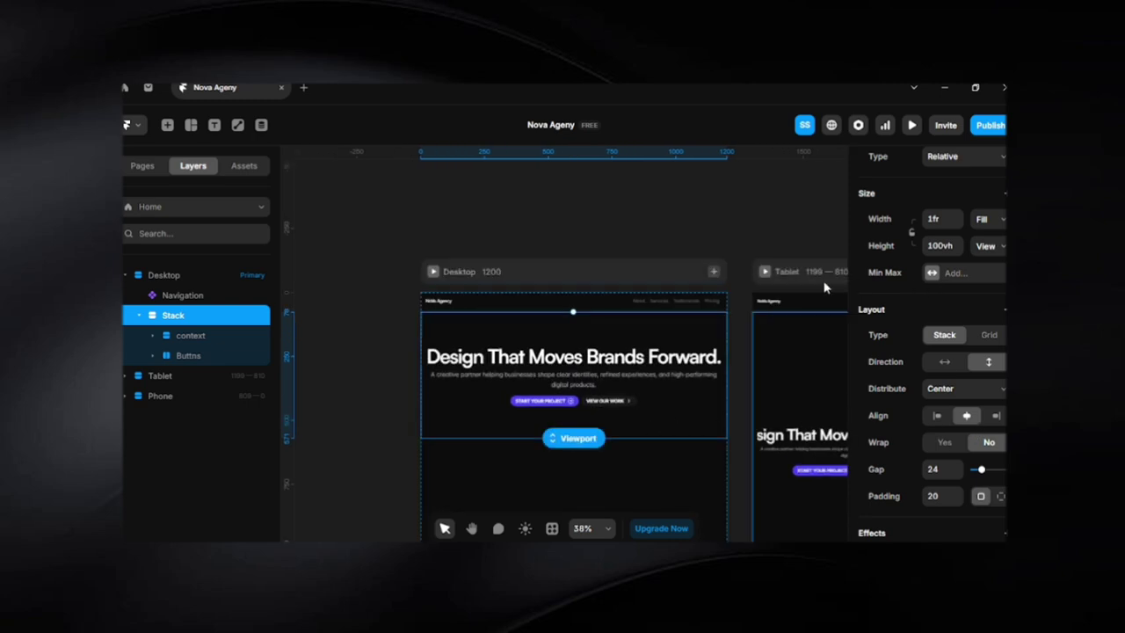
click(932, 275)
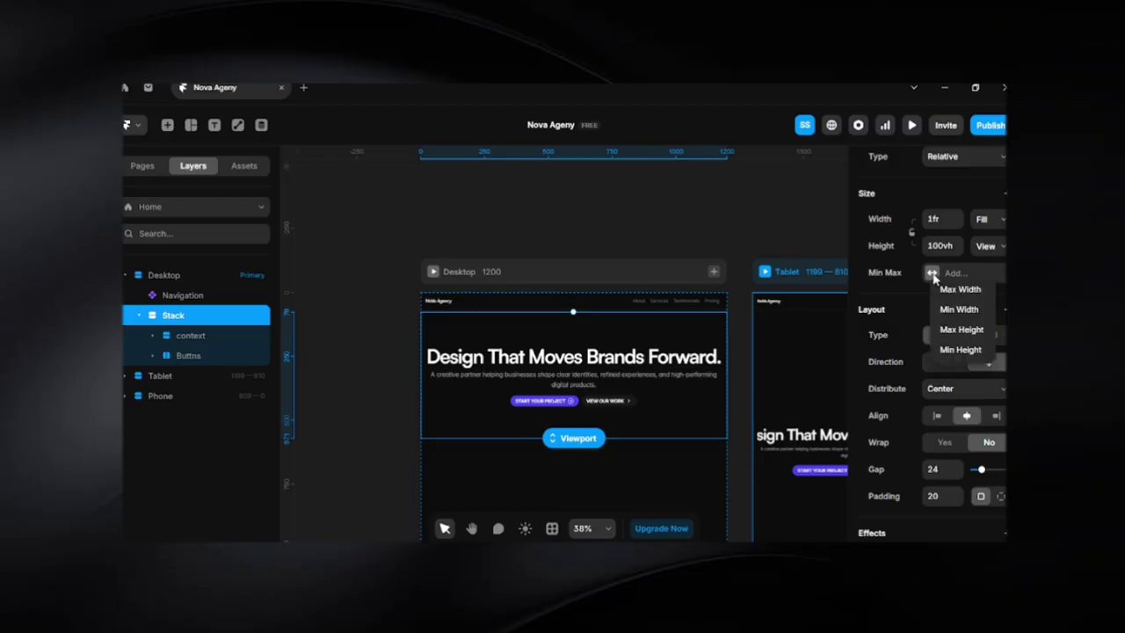
click(959, 289)
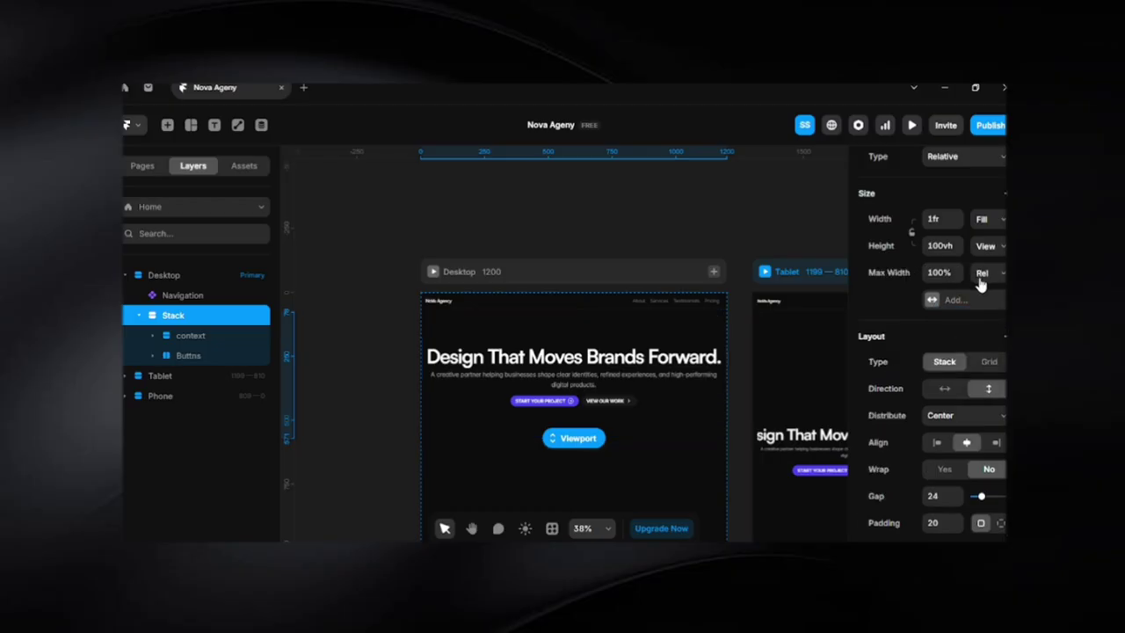
click(935, 274)
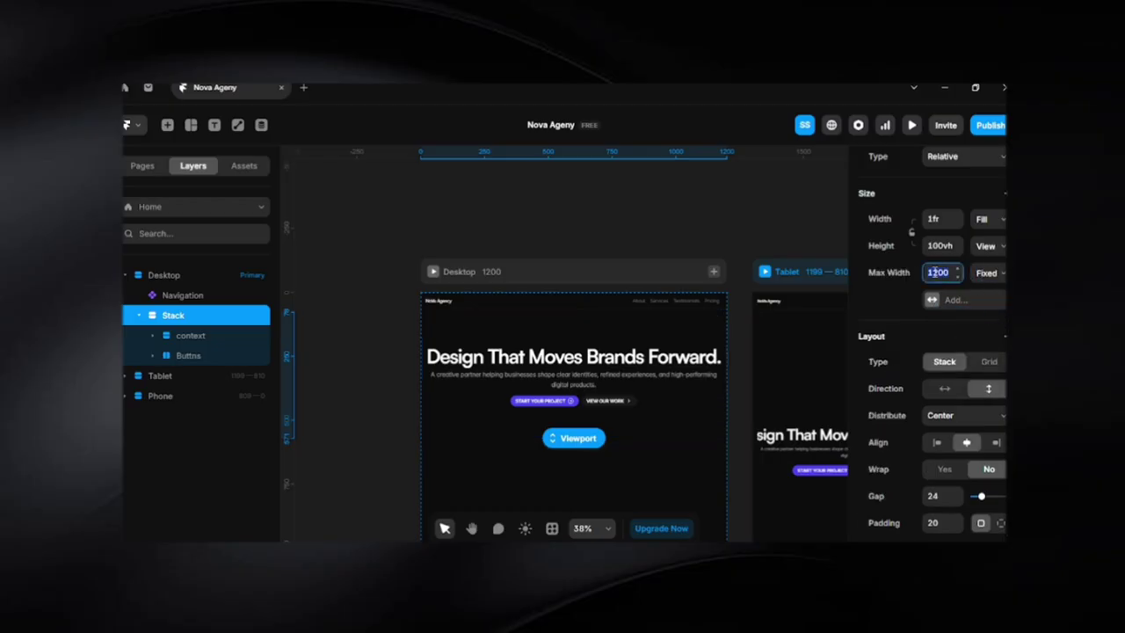
text(1)
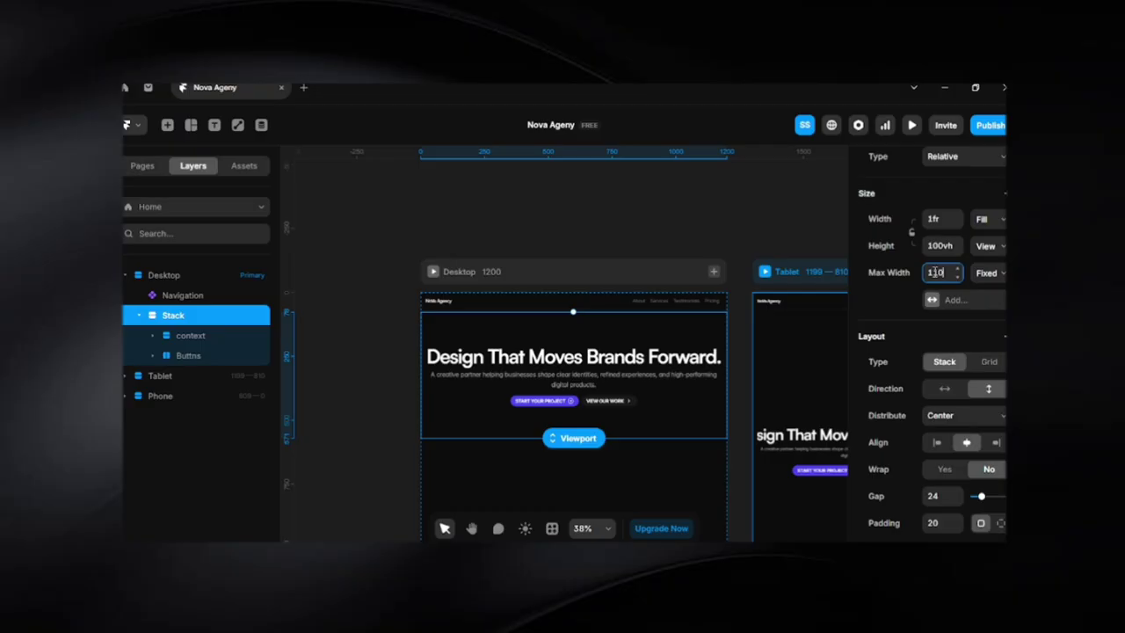
key(Return)
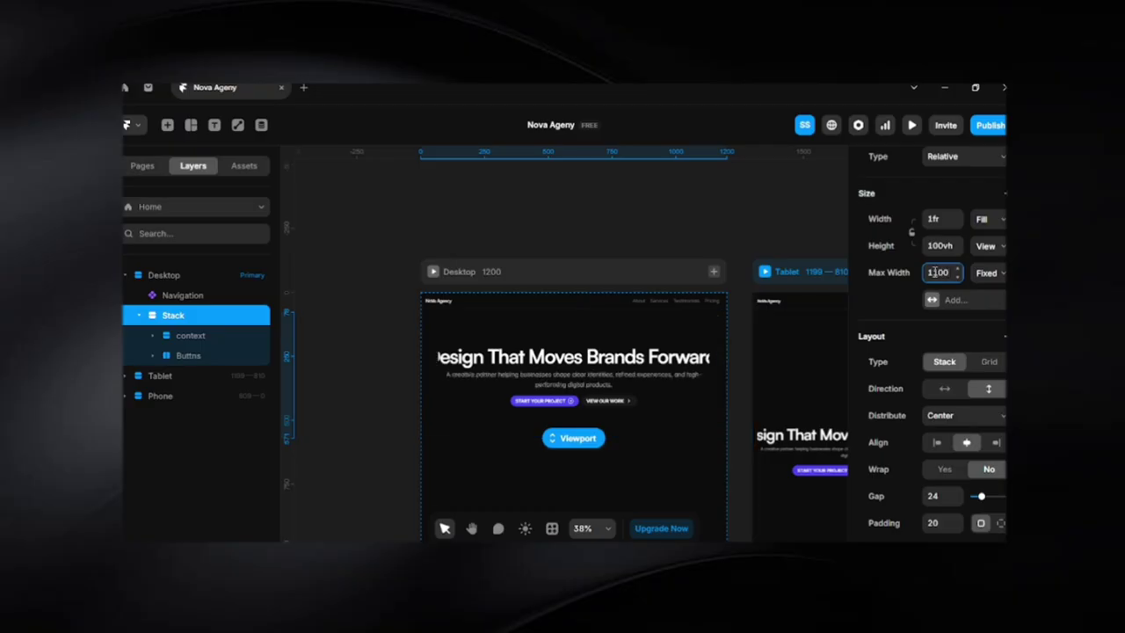
Set the hero headline's width to Fill and center-align its text
click(640, 363)
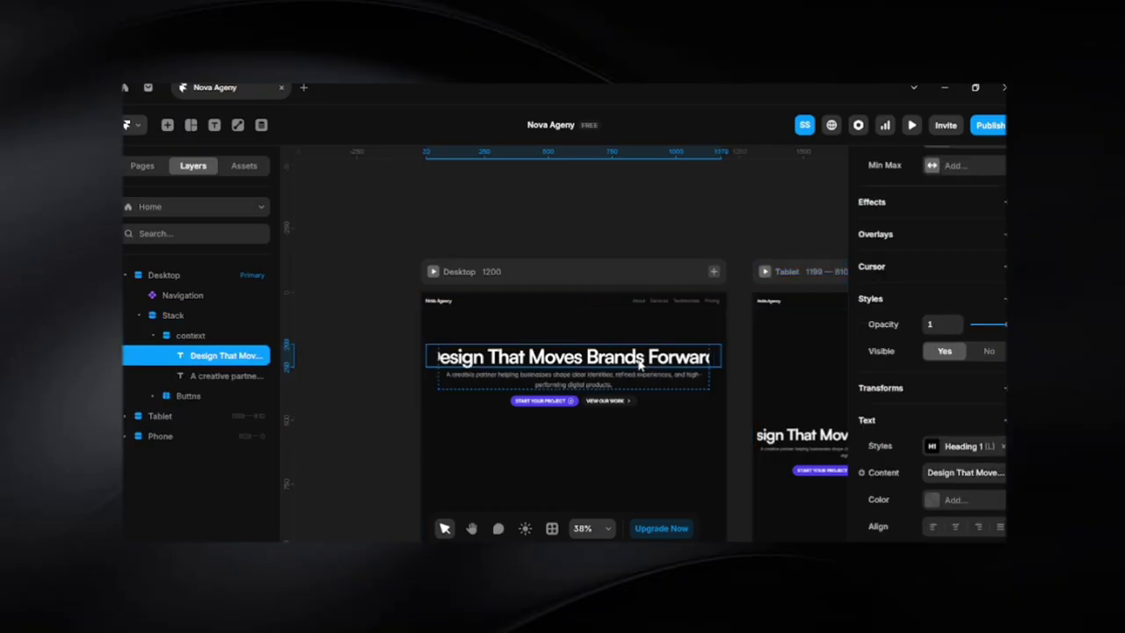
scroll(998, 412, up, 3)
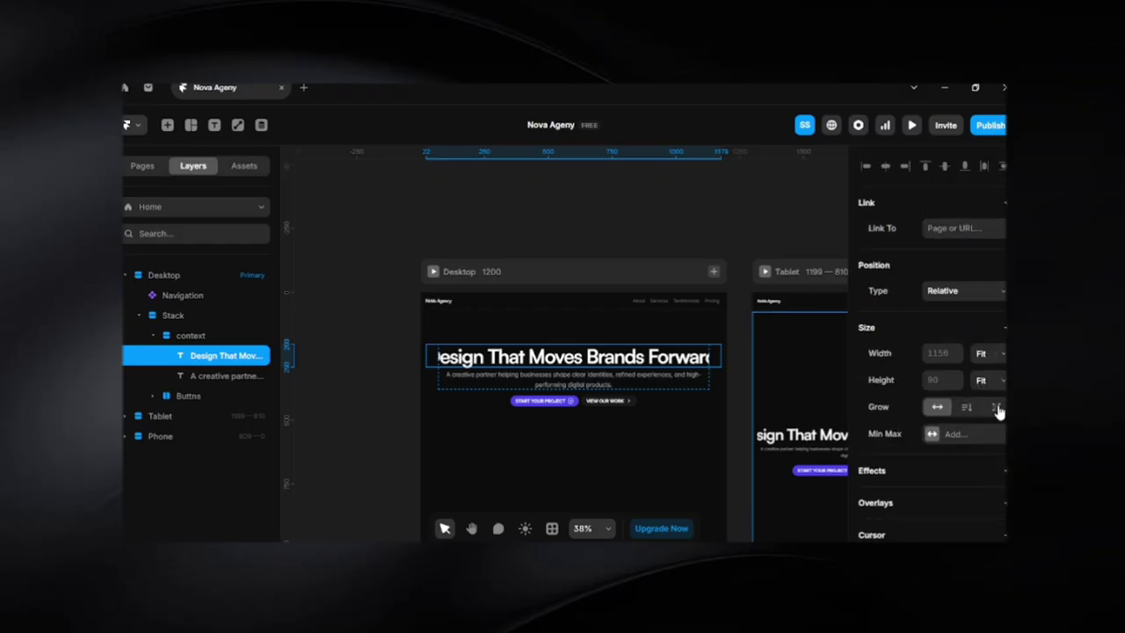
click(1002, 353)
click(996, 410)
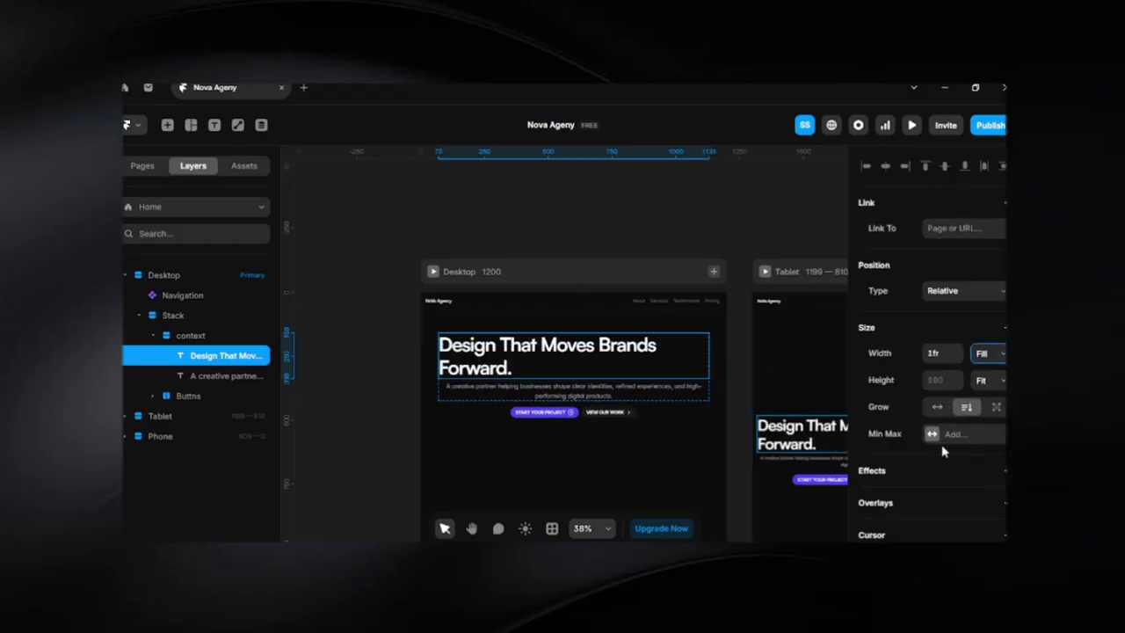
scroll(980, 456, down, 3)
scroll(970, 500, down, 3)
click(958, 395)
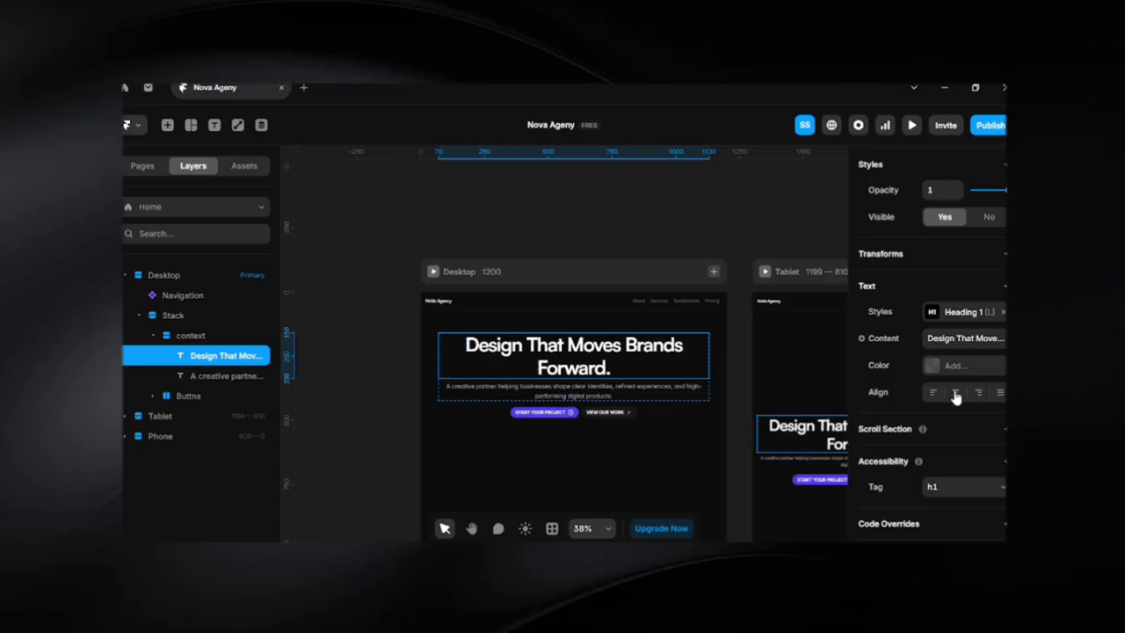
Preview the Desktop layout, check the centered hero headline and return to the canvas
click(485, 225)
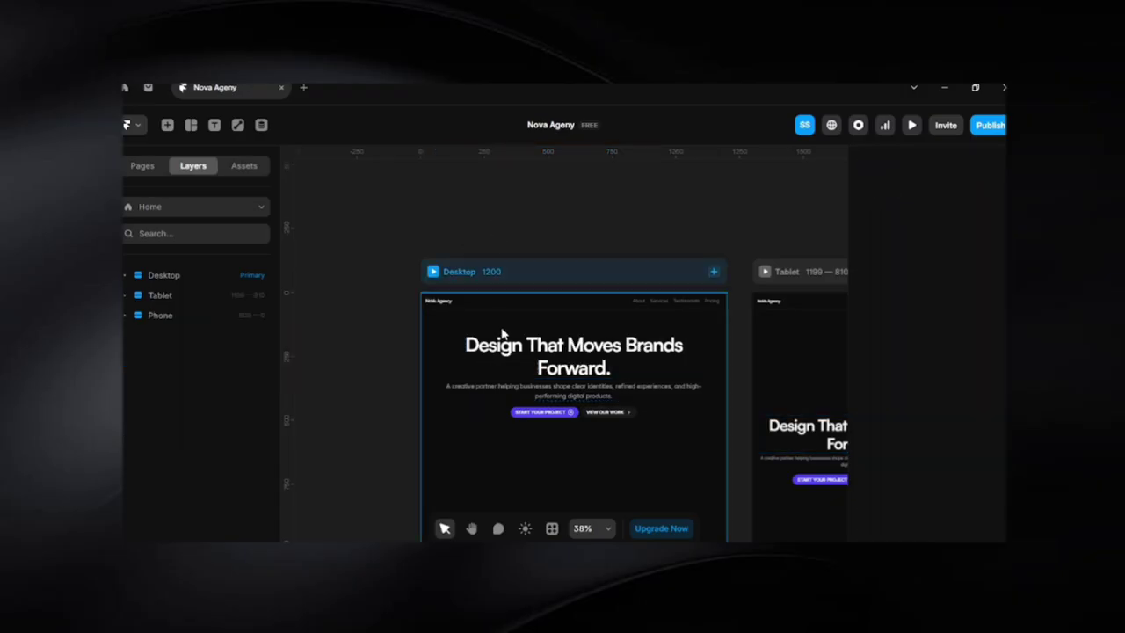
click(432, 272)
scroll(351, 421, down, 2)
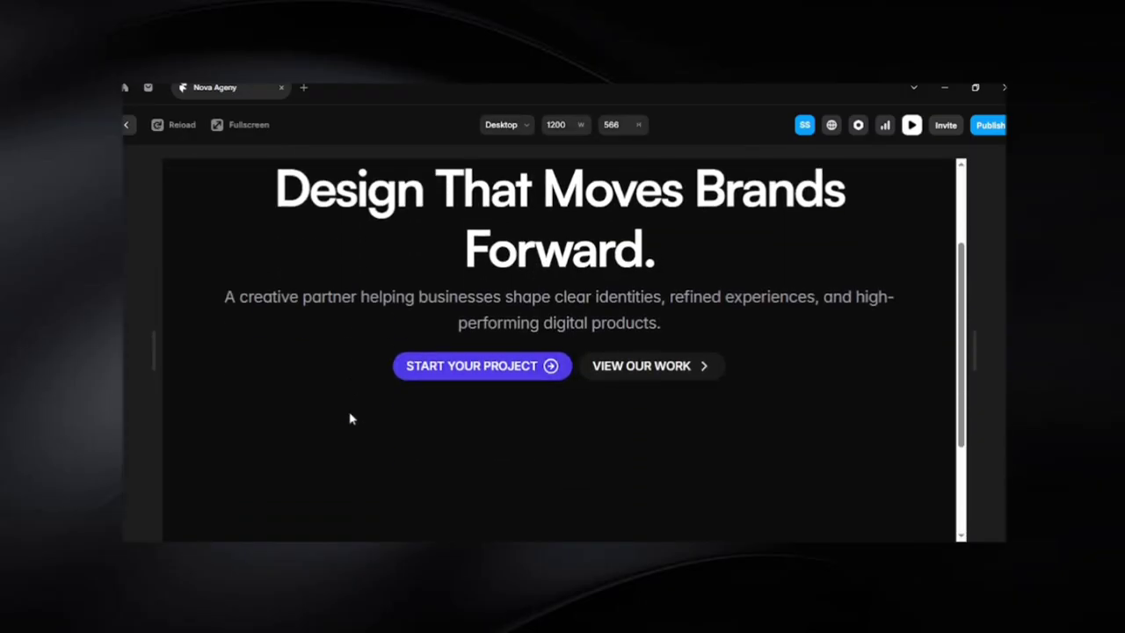
scroll(349, 416, up, 2)
key(Escape)
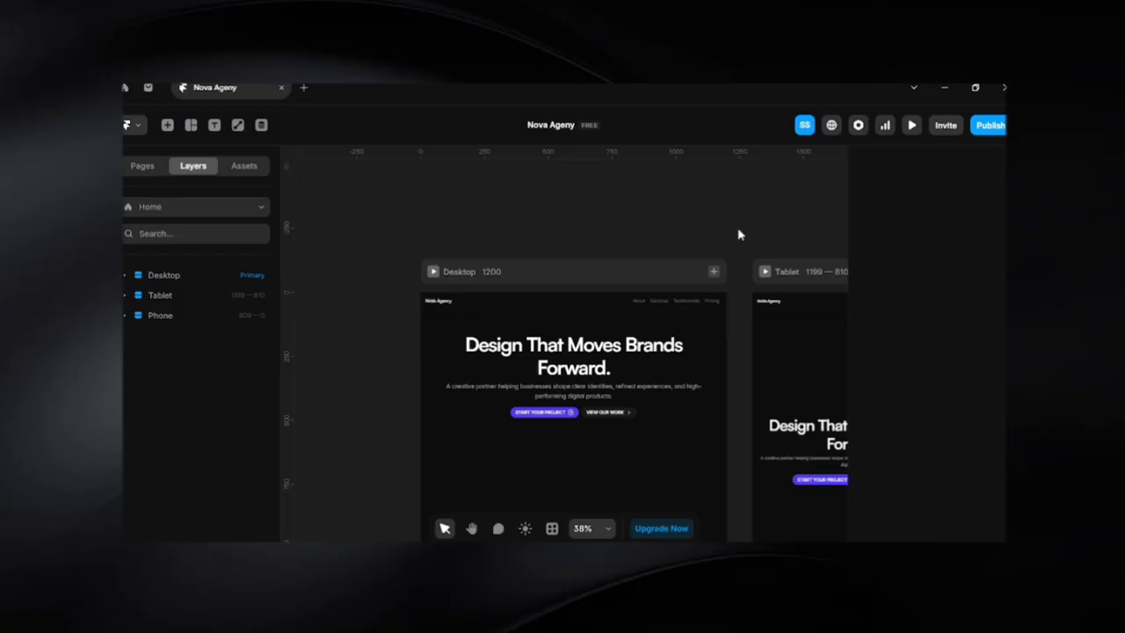
Reduce the Tablet hero stack's height to about 484 px
key(space)
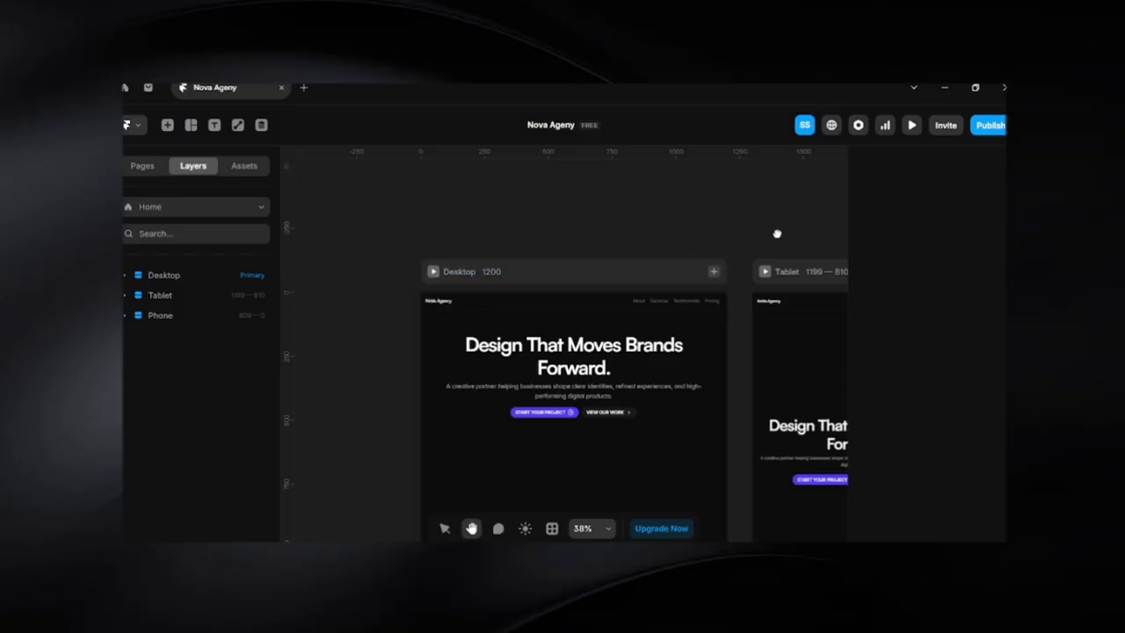
drag(776, 232, 694, 171)
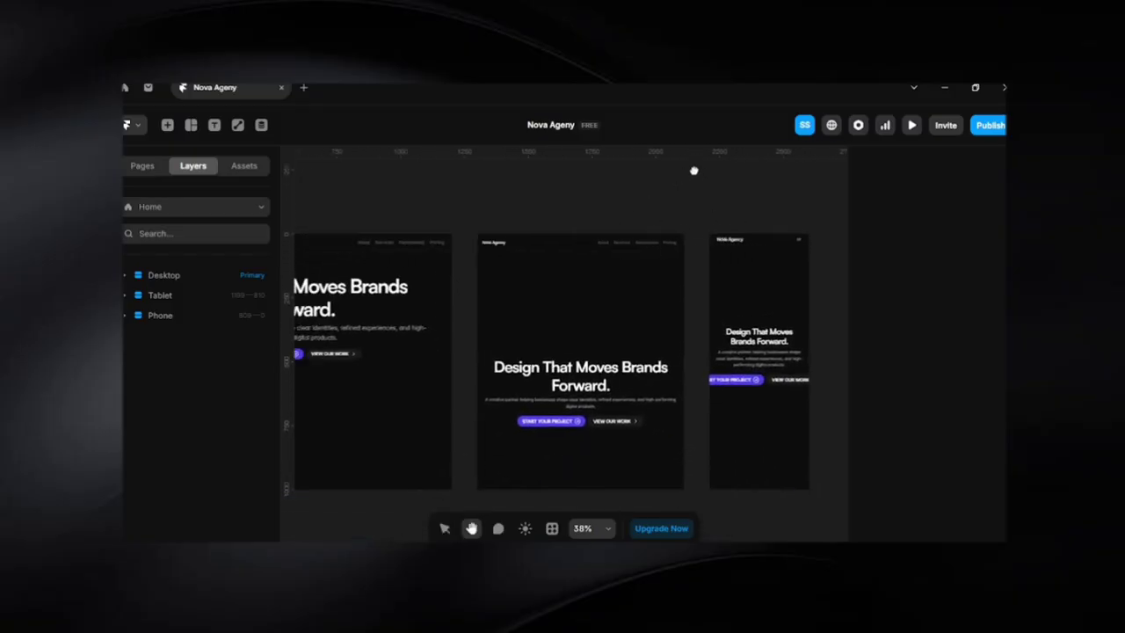
click(581, 291)
scroll(583, 294, down, 3)
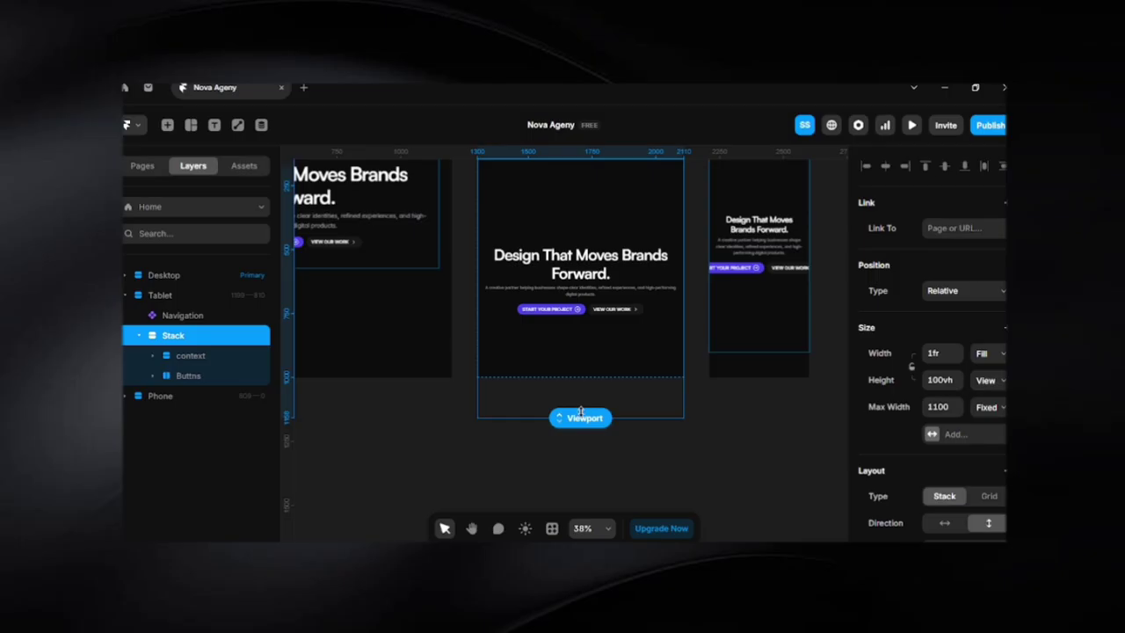
drag(580, 412, 588, 293)
scroll(588, 295, up, 2)
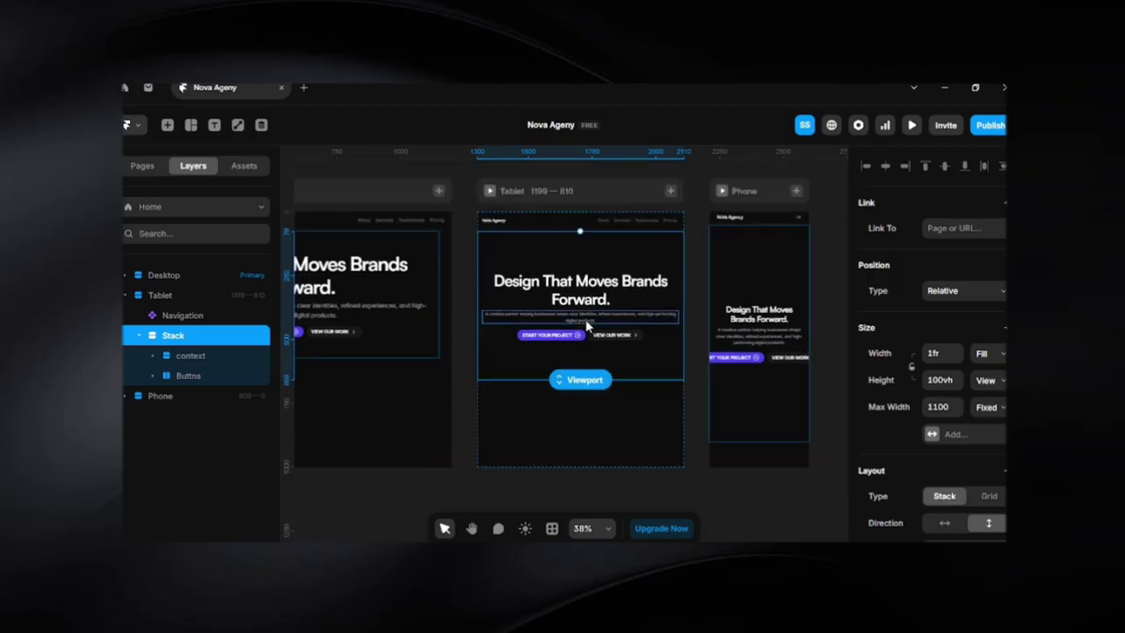
drag(586, 373, 586, 348)
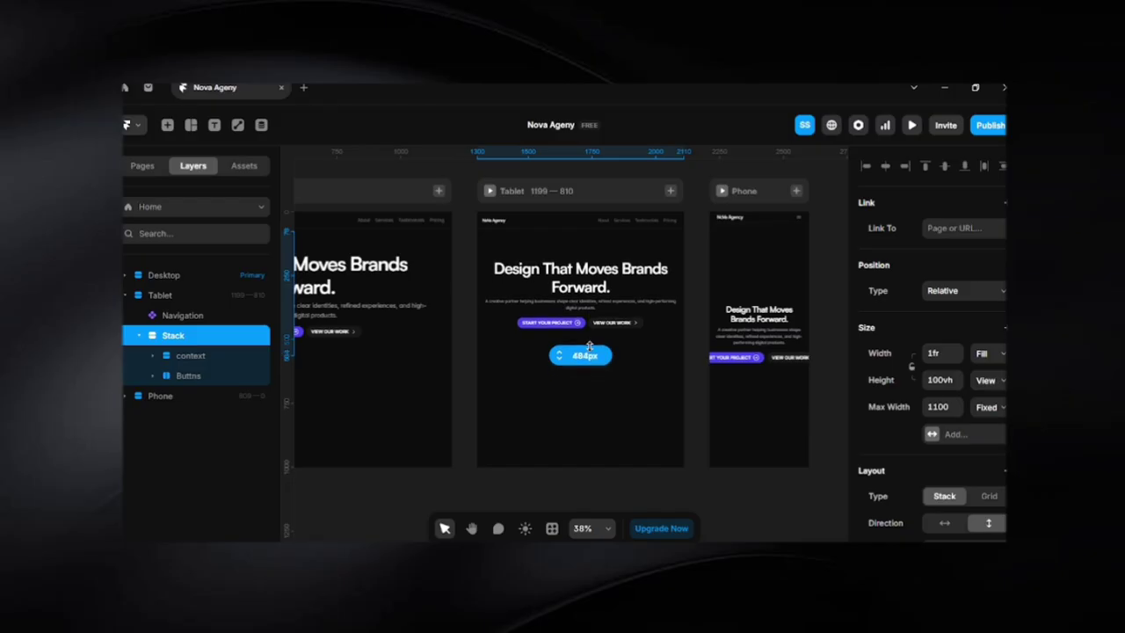
Extend the Phone hero stack almost to the frame's lower edge and set its button stack's direction to vertical
click(758, 396)
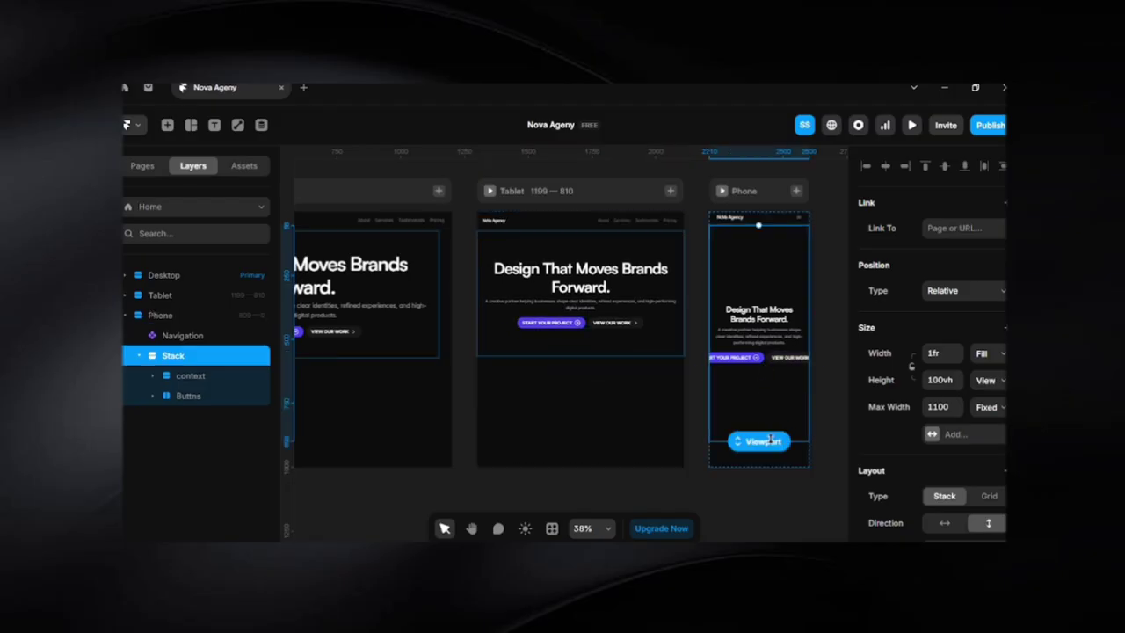
drag(769, 430, 778, 465)
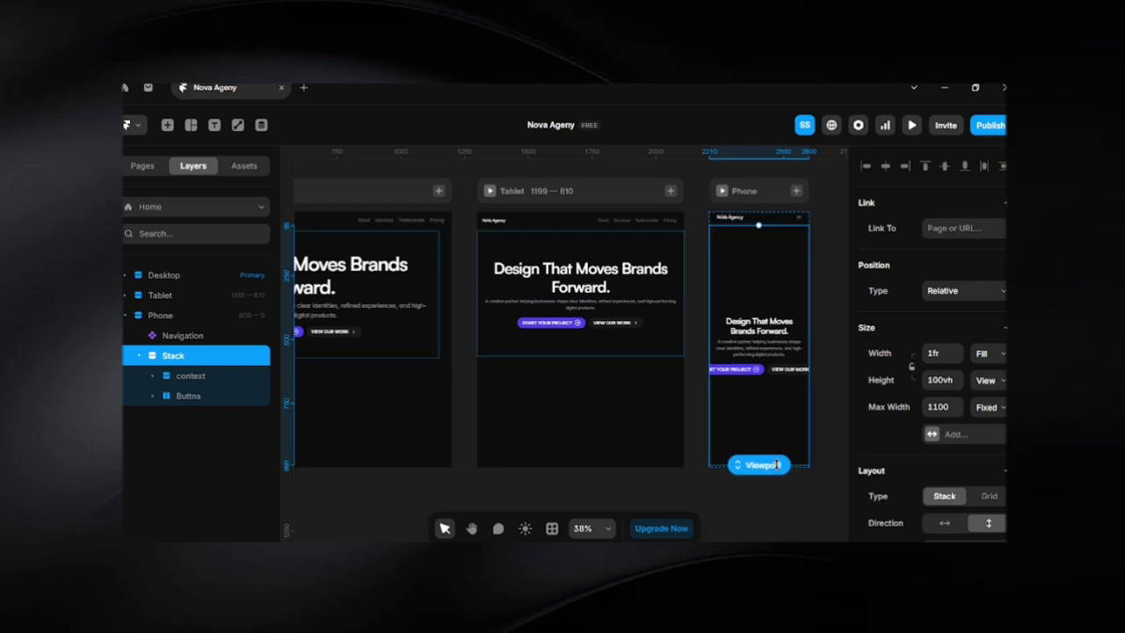
click(769, 375)
click(984, 498)
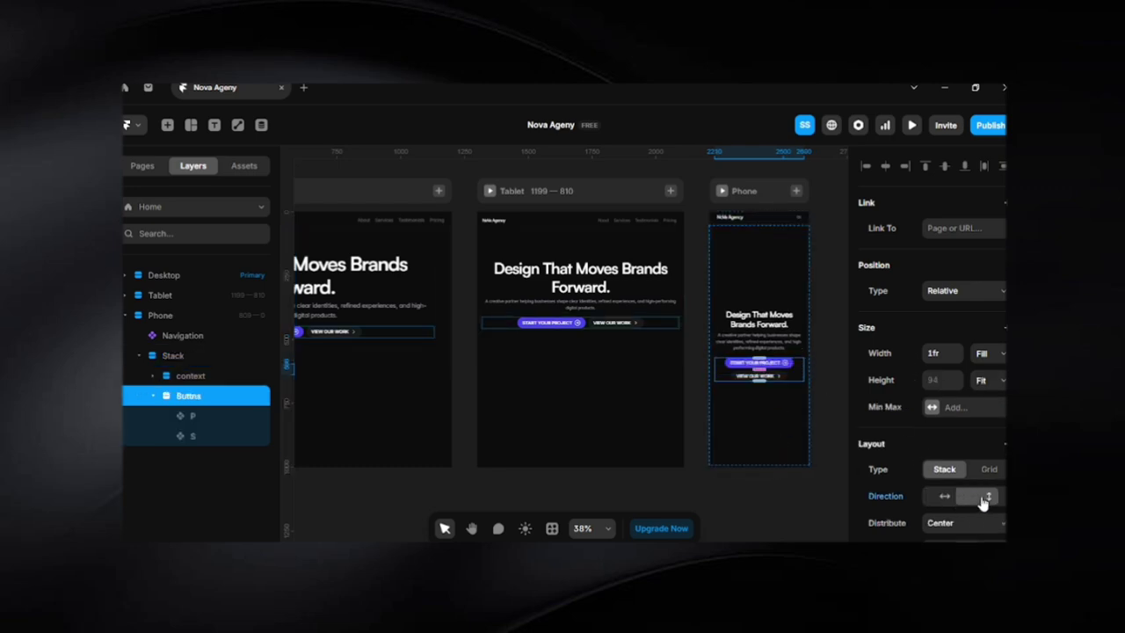
click(828, 397)
Set the width of both call-to-action buttons in the Phone hero to Fill
click(779, 371)
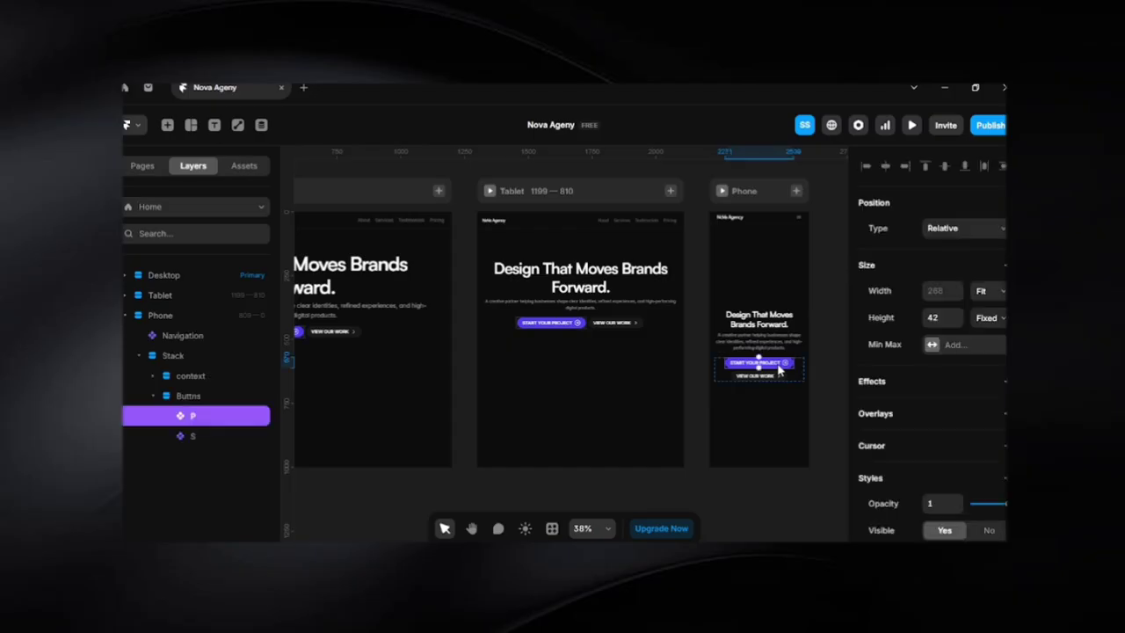
shift+click(757, 376)
click(984, 291)
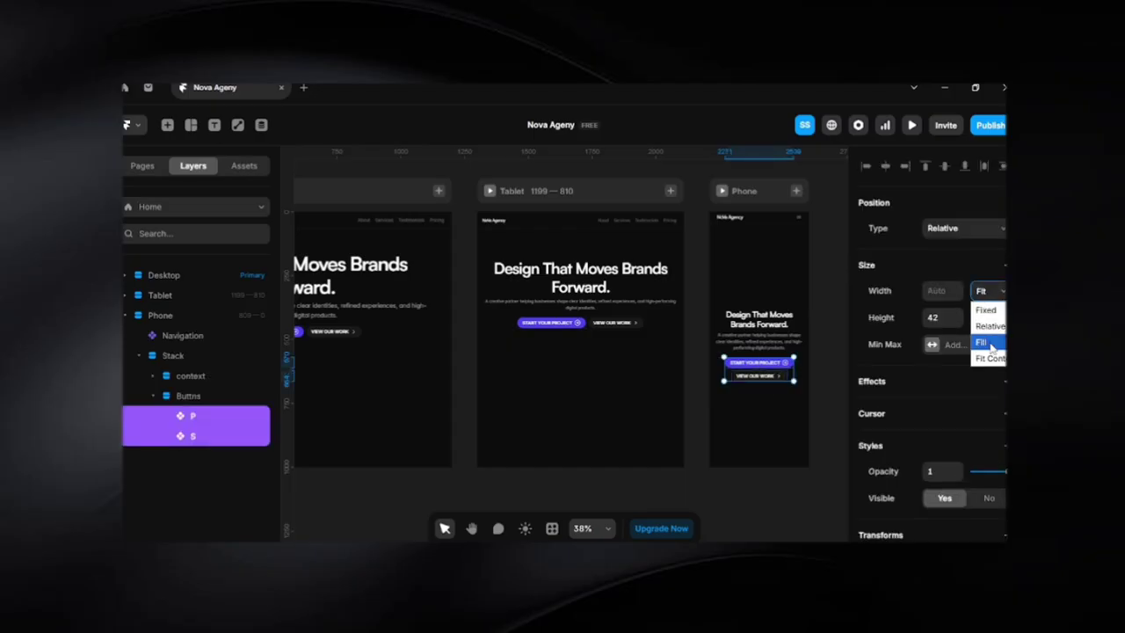
click(990, 343)
click(833, 394)
Shorten the Phone hero stack so its content sits higher in the frame
click(779, 423)
drag(771, 463, 774, 340)
click(695, 345)
Preview the Desktop home page again, look through the hero section and return to the canvas
key(space)
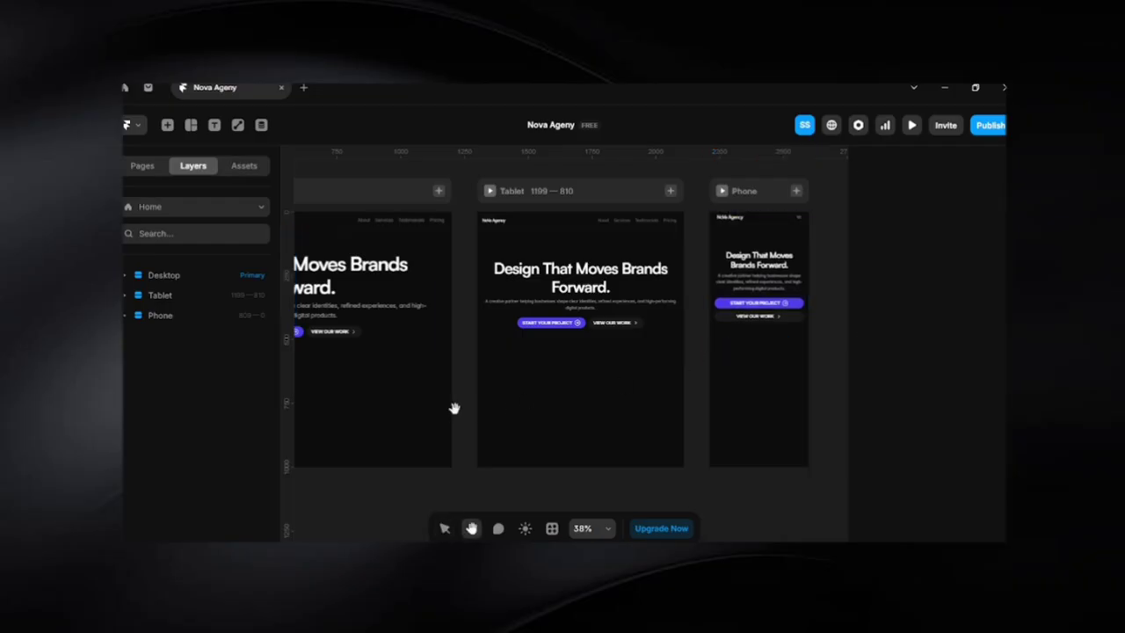
drag(454, 409, 655, 441)
click(361, 225)
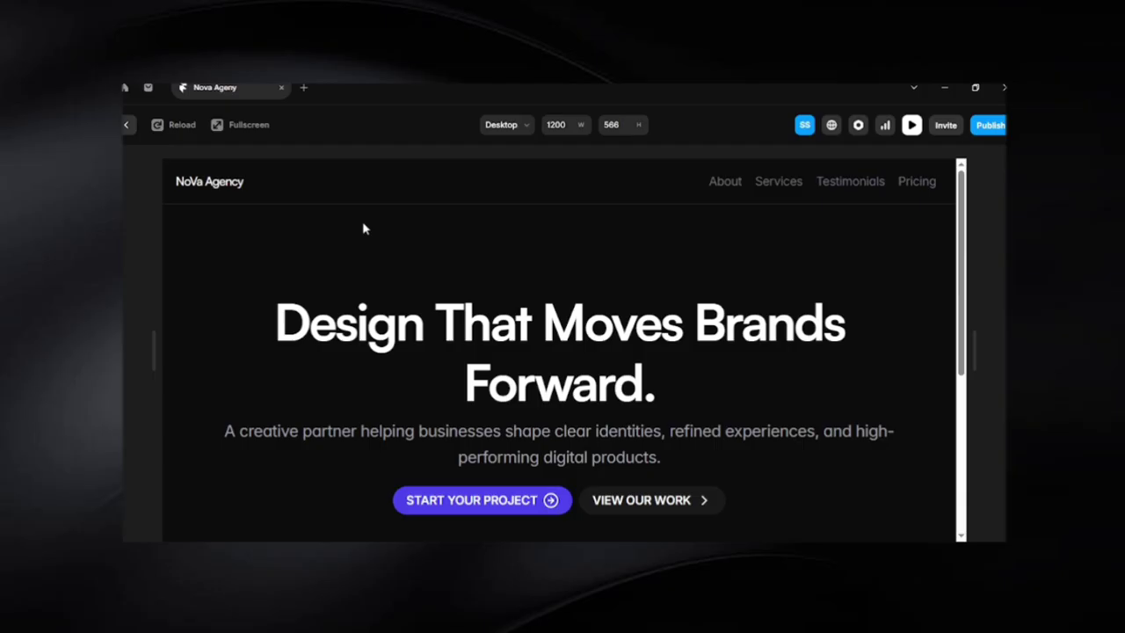
scroll(606, 390, down, 2)
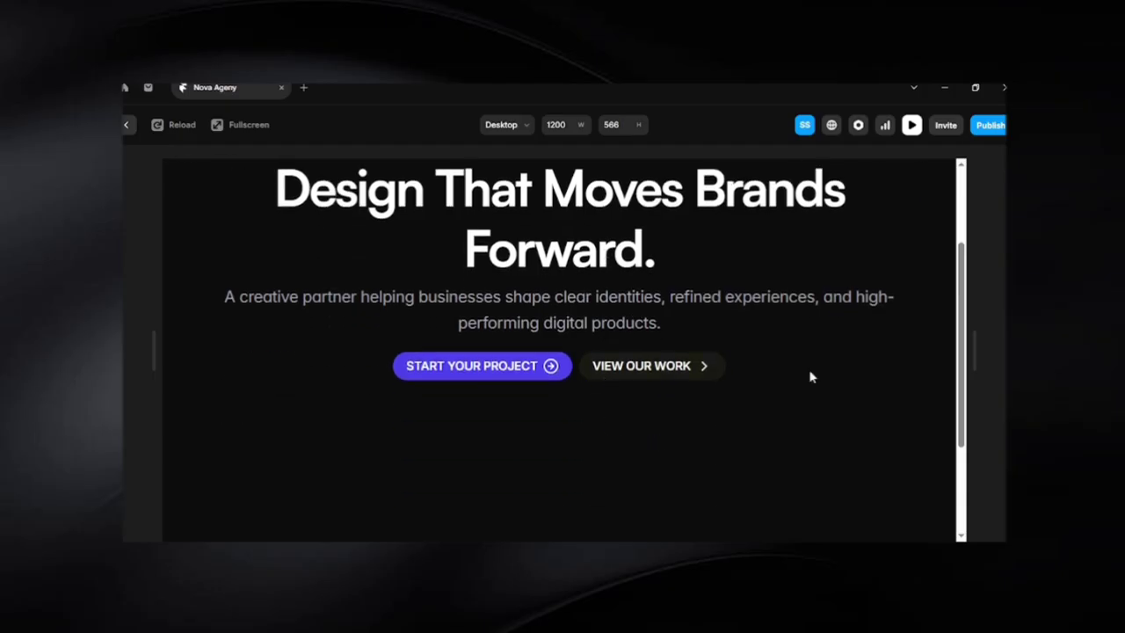
scroll(820, 400, up, 2)
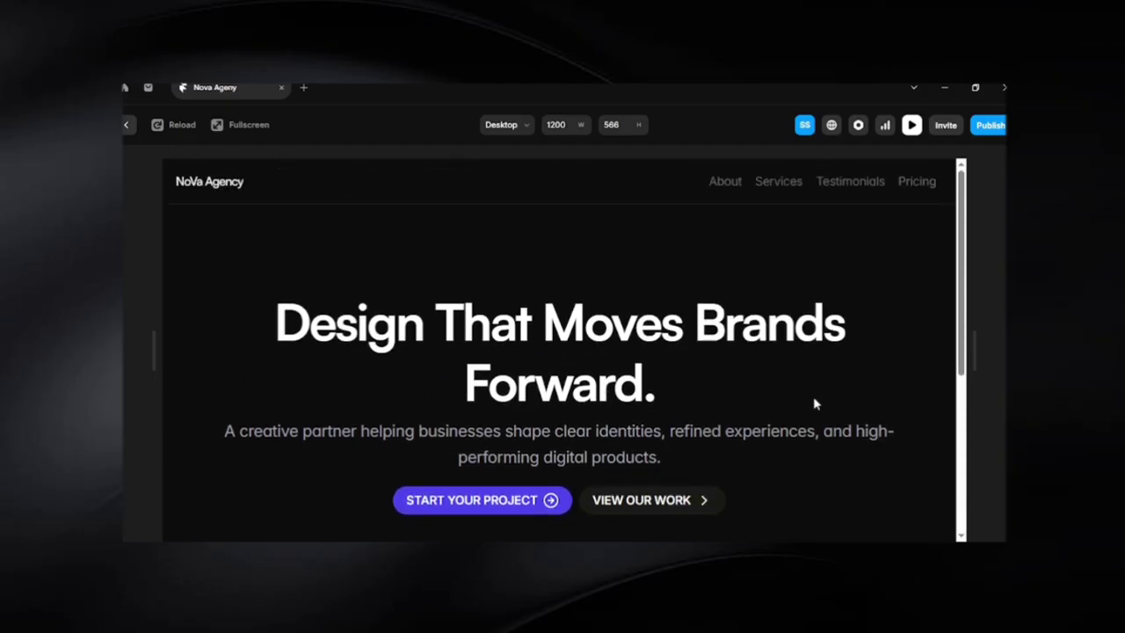
click(126, 126)
click(339, 277)
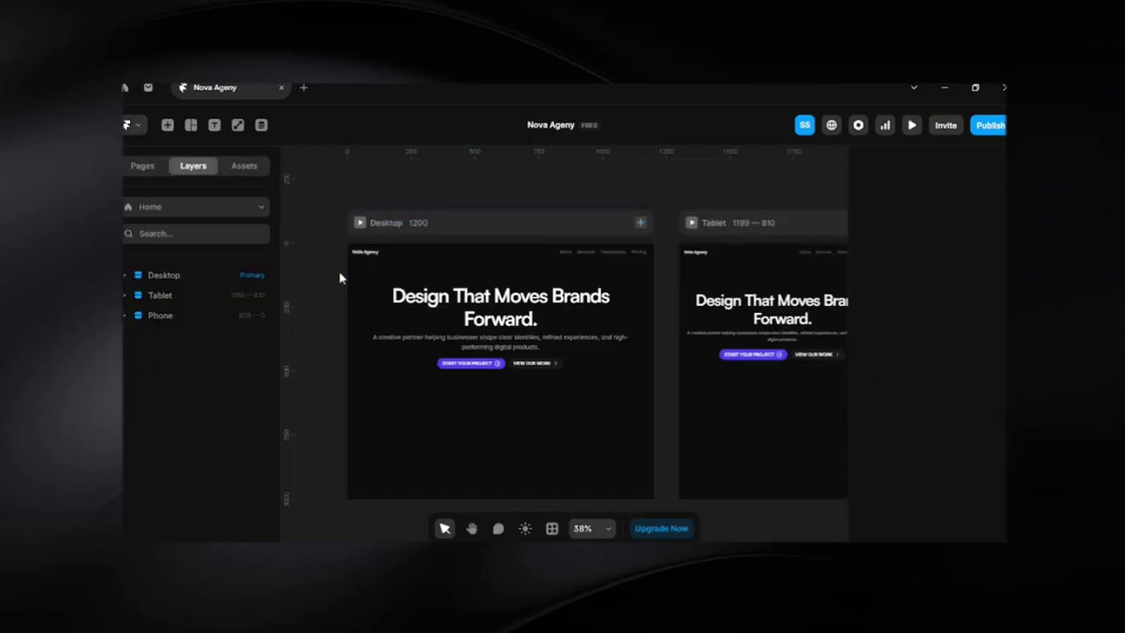
Switch to Notion, review the Trust Logos / Social Proof copy below the Hero section, and return to Framer
key(alt+Tab)
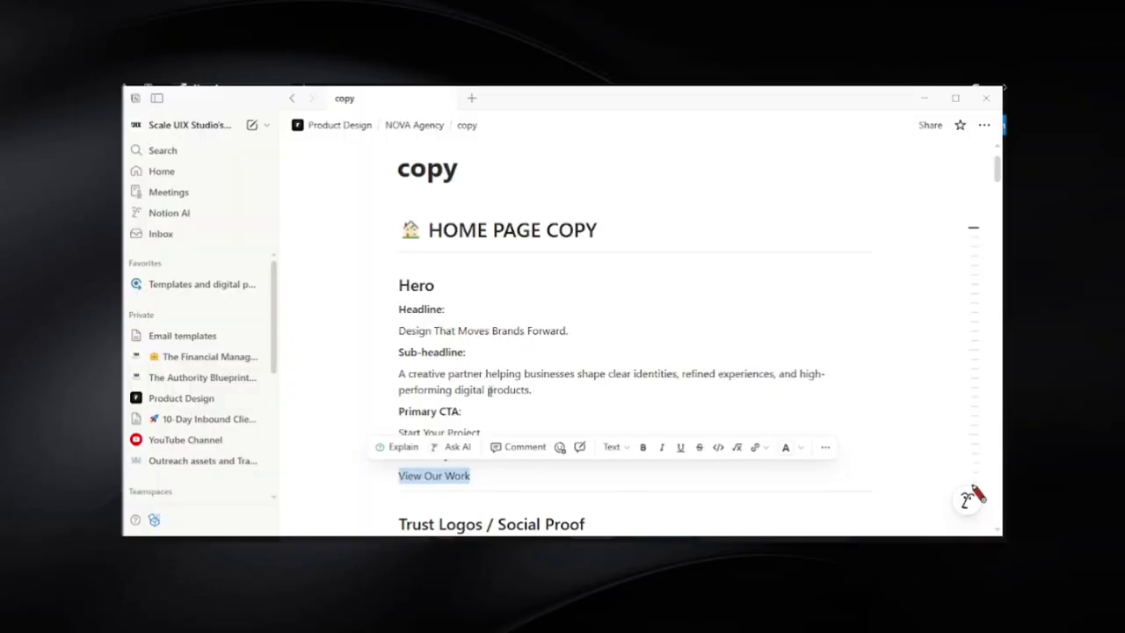
scroll(492, 392, down, 2)
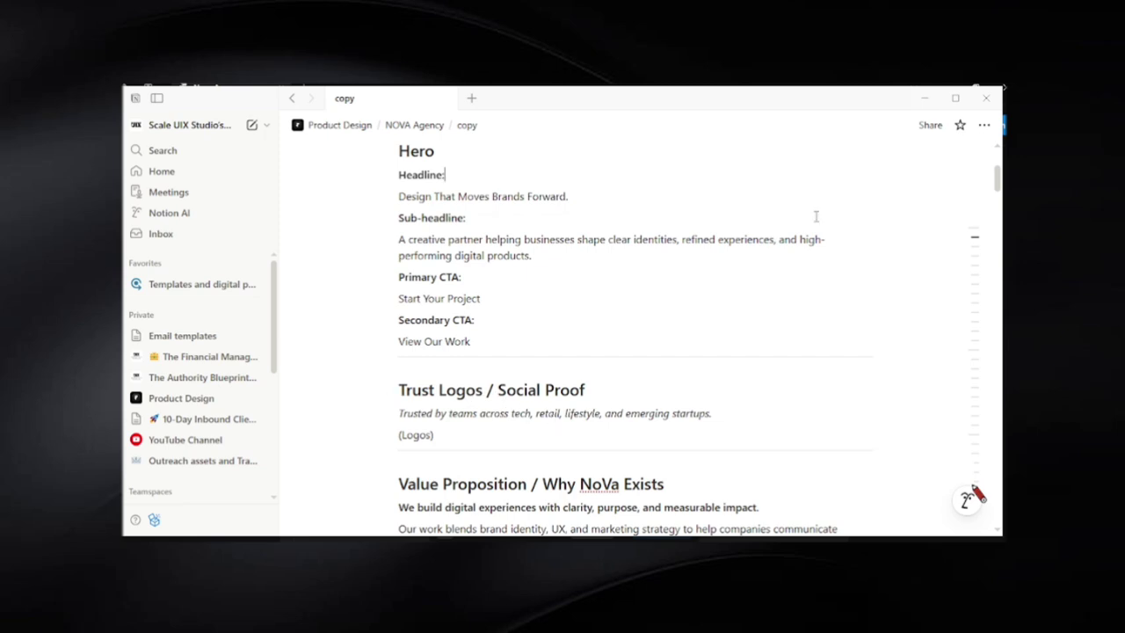
click(925, 99)
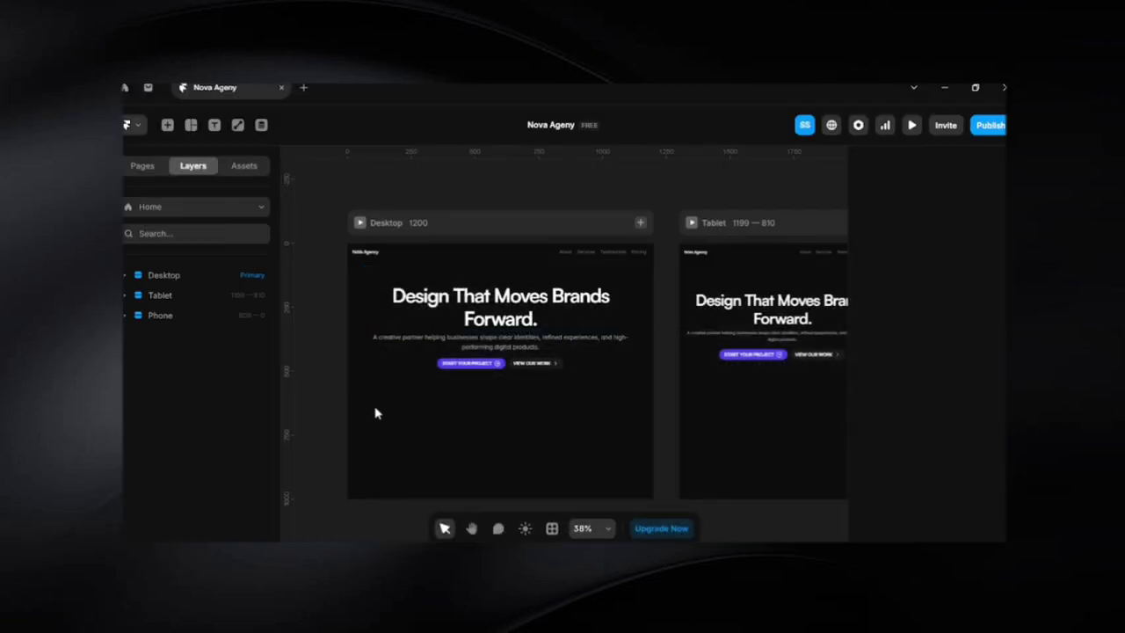
Clear some empty canvas beside the Desktop frame, then switch to Chrome and open logoipsum.com in a new tab
key(space)
drag(335, 411, 483, 370)
scroll(576, 371, up, 3)
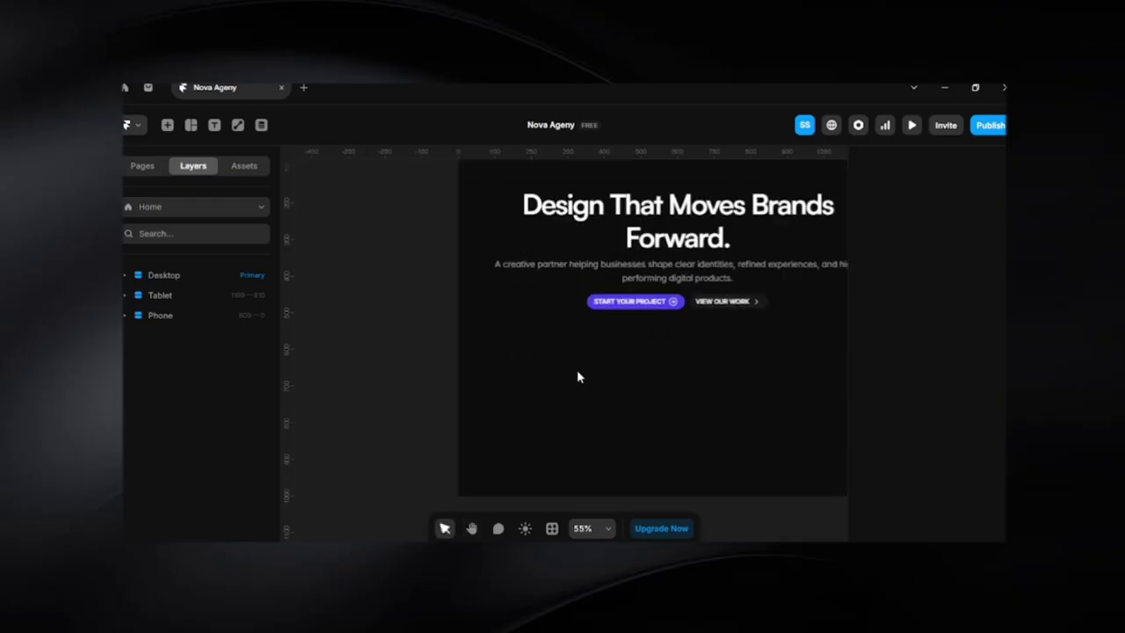
key(space)
drag(360, 378, 454, 377)
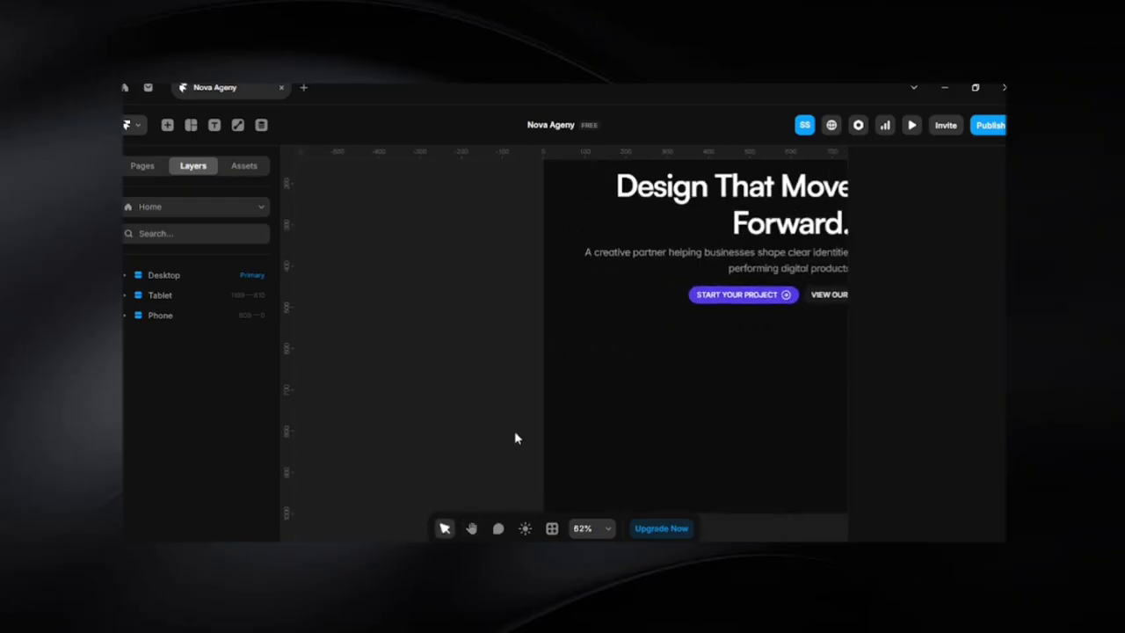
key(alt+Tab)
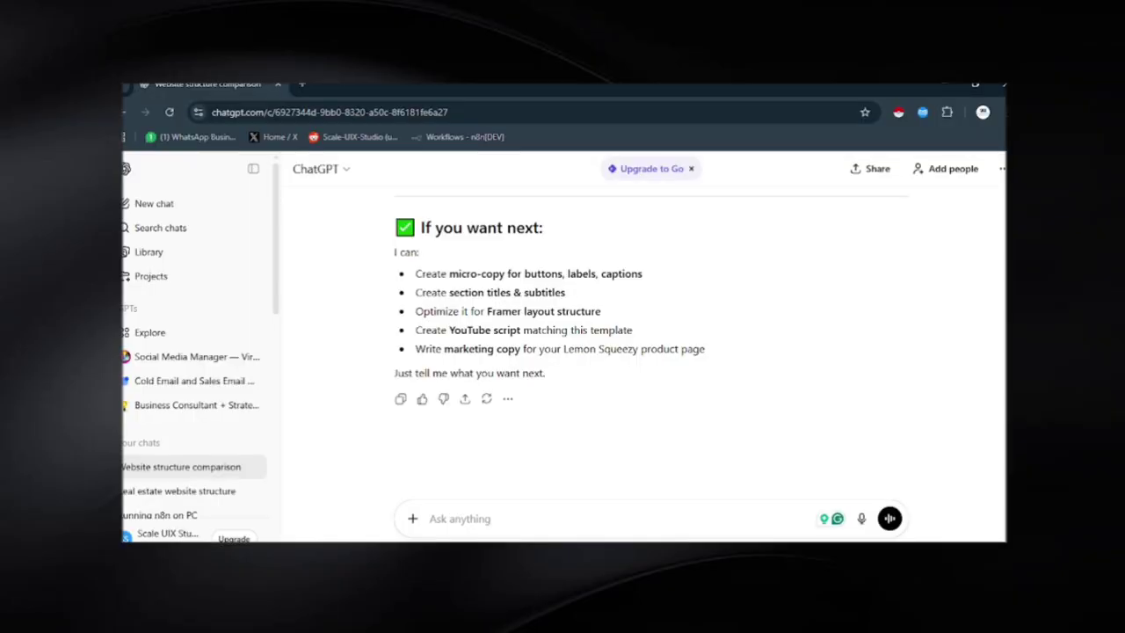
key(ctrl+t)
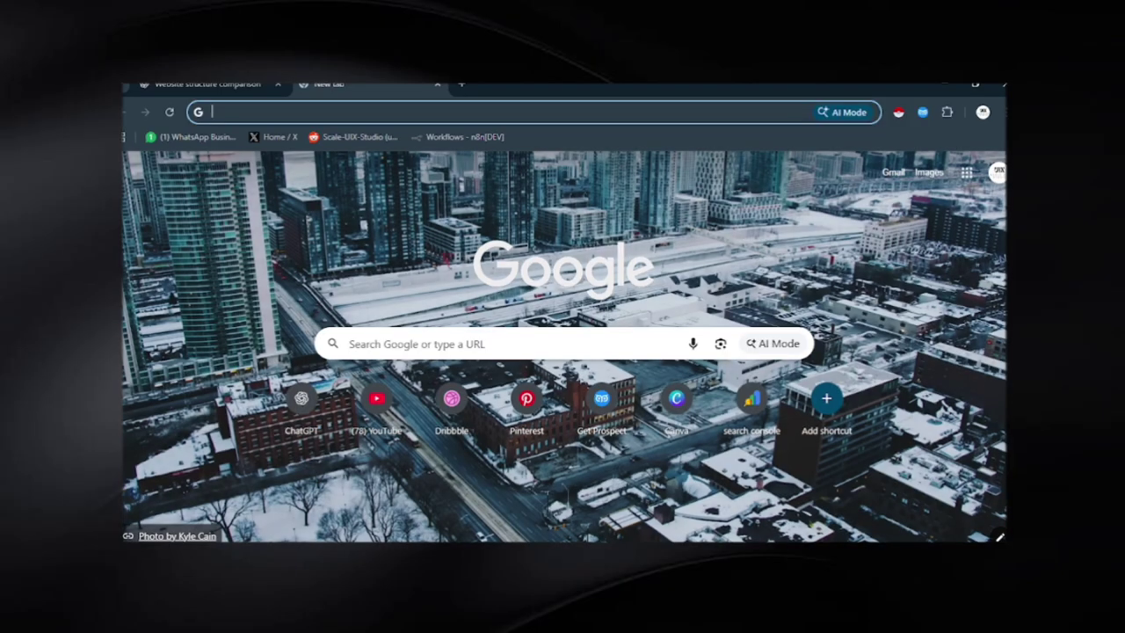
text(logoipsum.com)
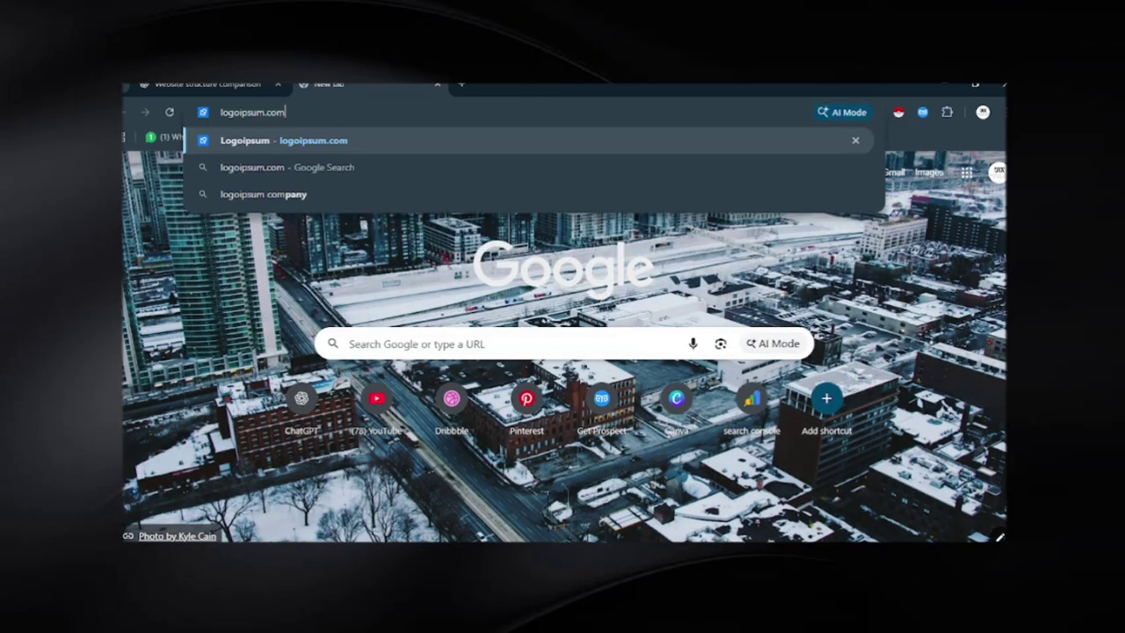
key(Return)
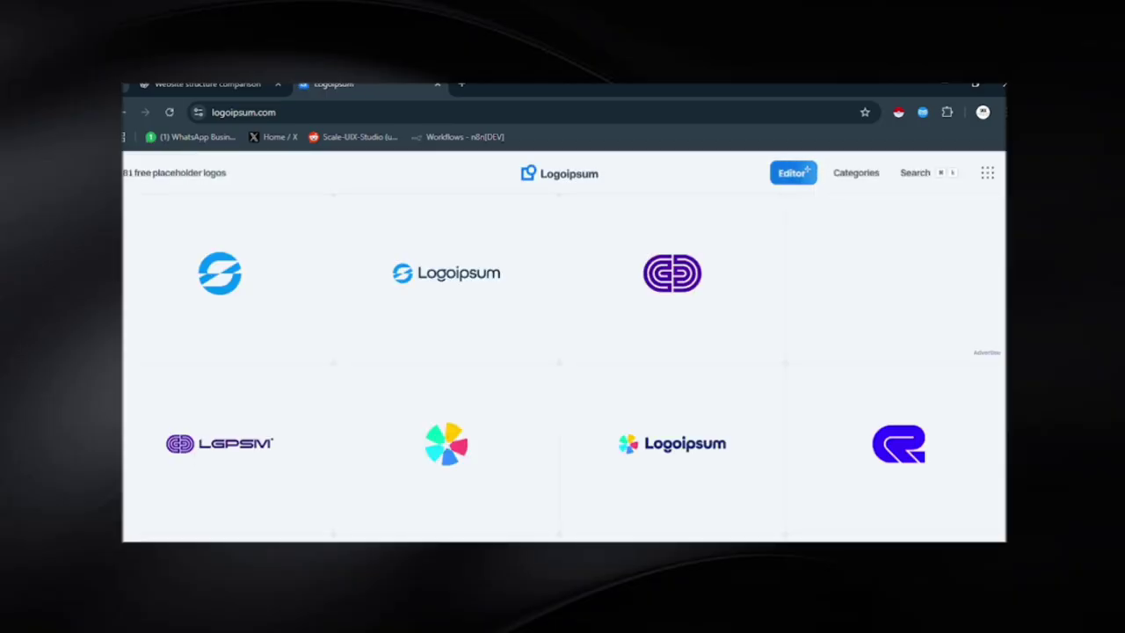
Copy the blue Logoipsum wordmark logo and paste it onto the empty canvas in Framer
click(425, 281)
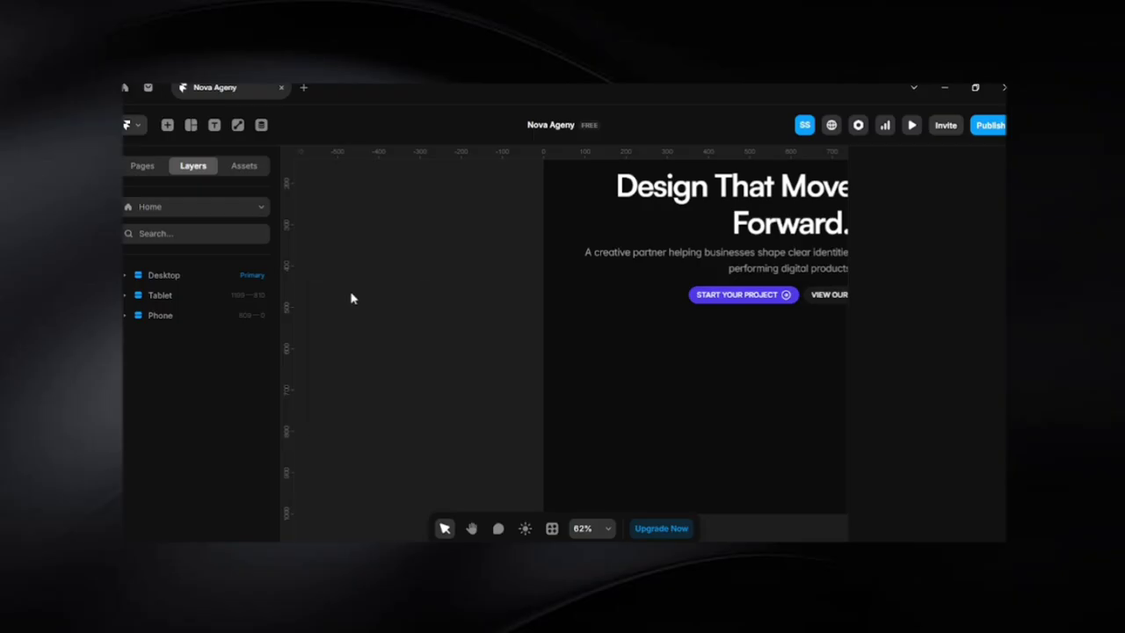
key(ctrl+v)
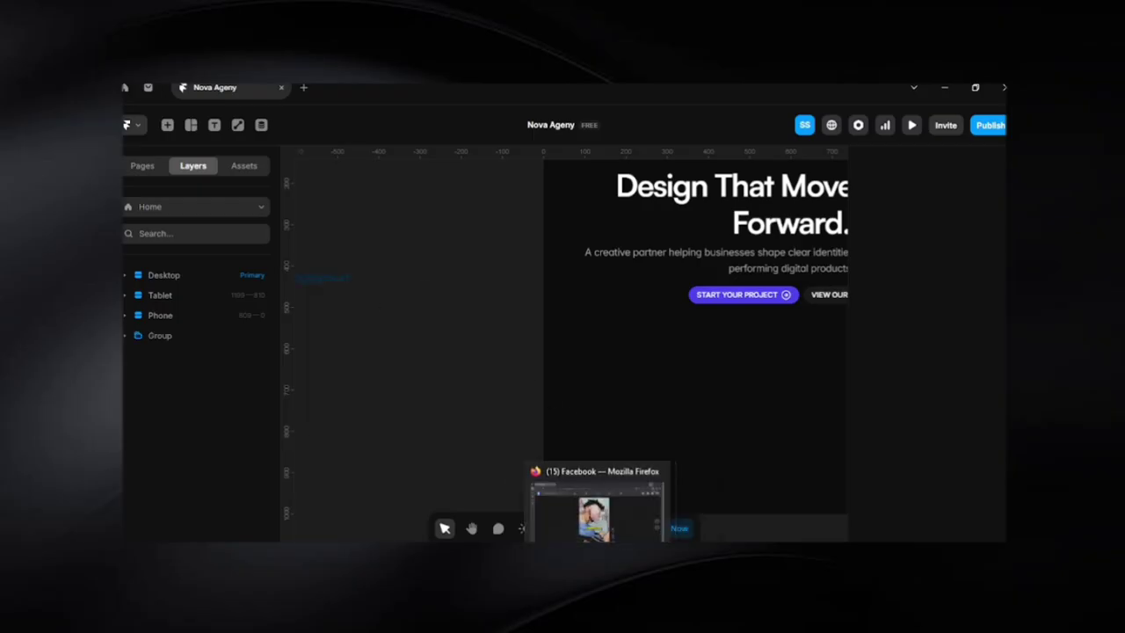
Copy the purple LGPSM logo from Logoipsum and paste it onto the empty Framer canvas beside the Desktop frame
click(545, 569)
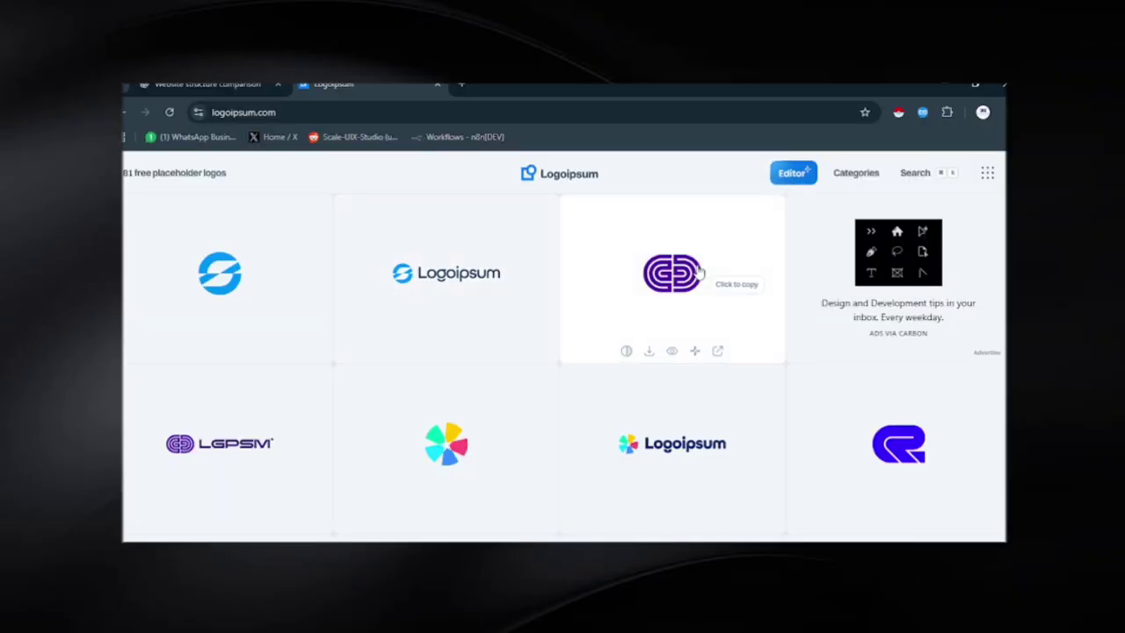
scroll(721, 413, down, 2)
mouse_move(580, 569)
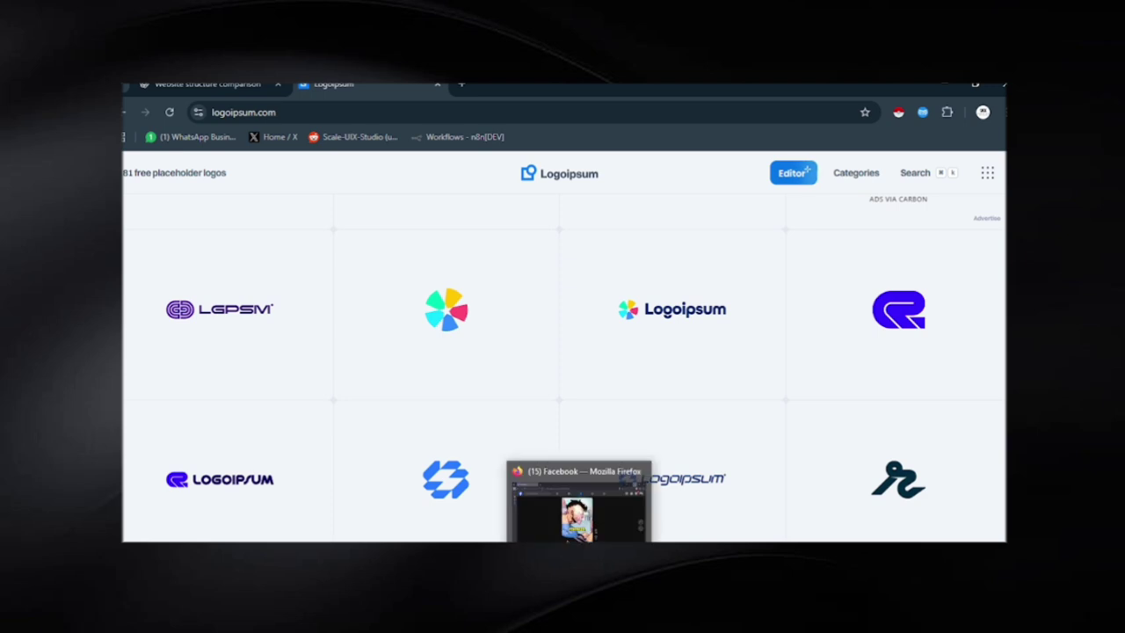
click(643, 473)
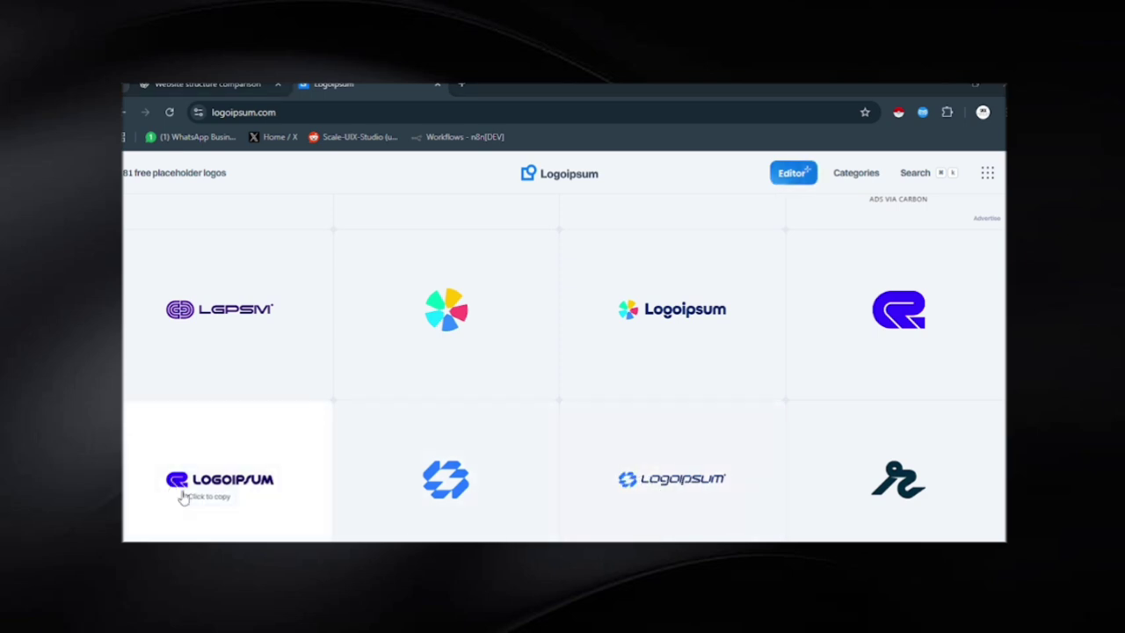
click(309, 383)
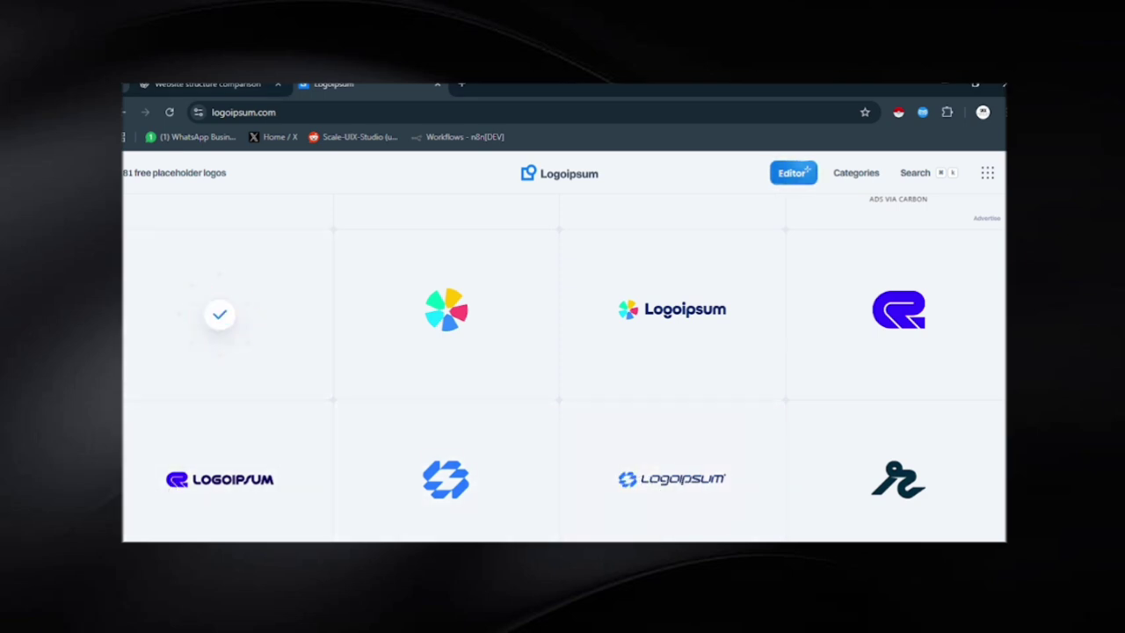
mouse_move(647, 563)
click(673, 528)
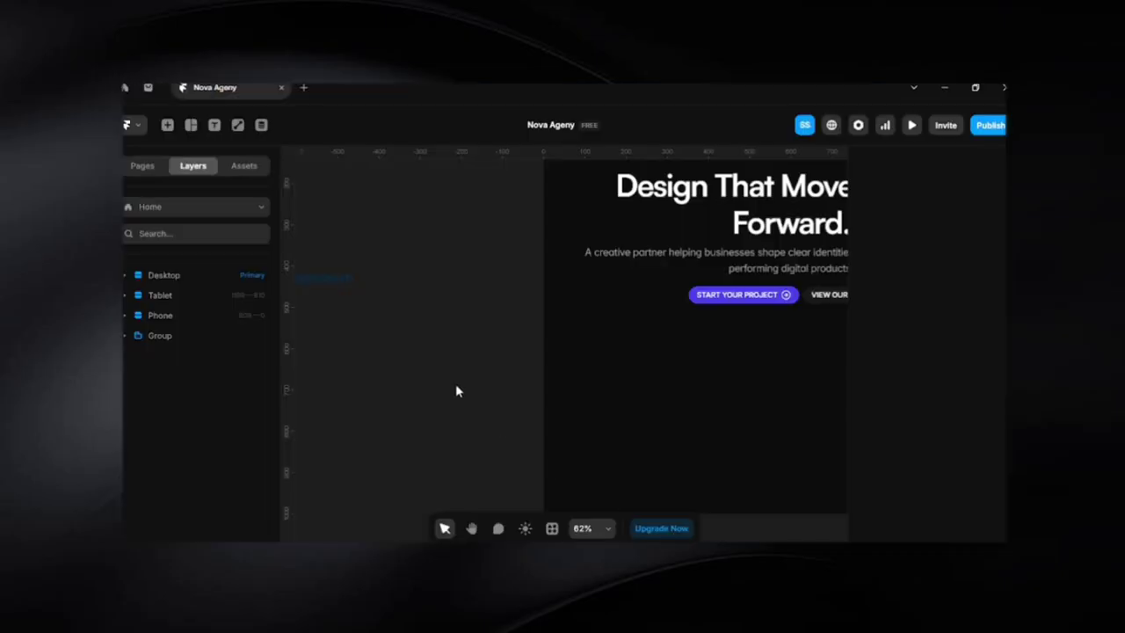
right_click(364, 357)
click(409, 367)
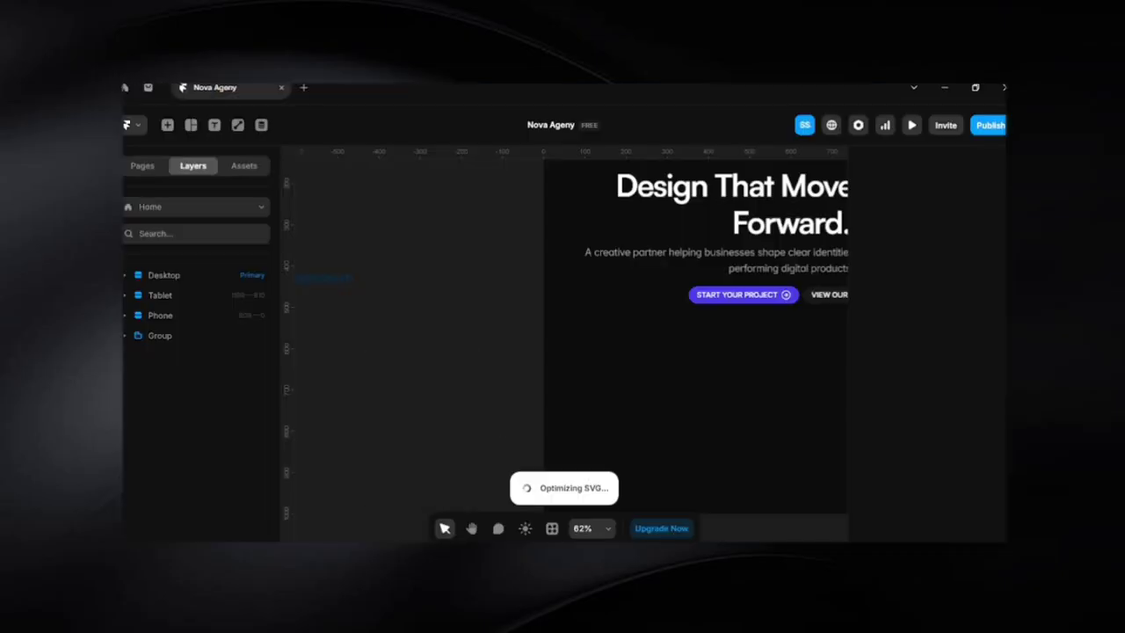
Copy the slanted Logoipsum logo with the blue hexagonal emblem from logoipsum.com and paste it onto the empty Framer canvas
key(alt+Tab)
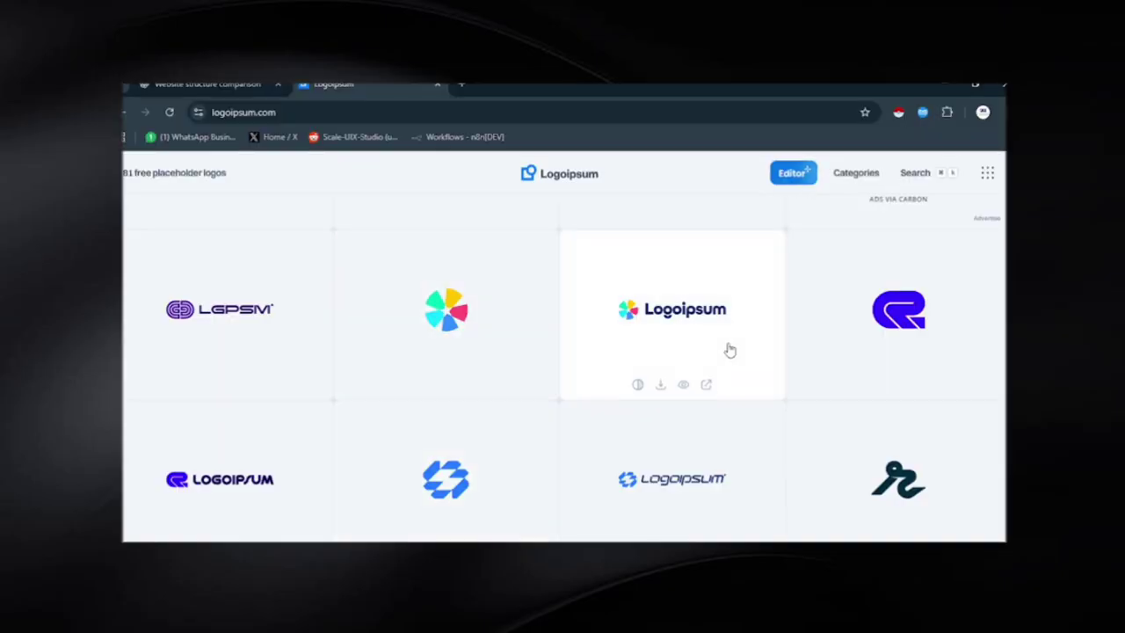
scroll(671, 479, down, 2)
click(661, 356)
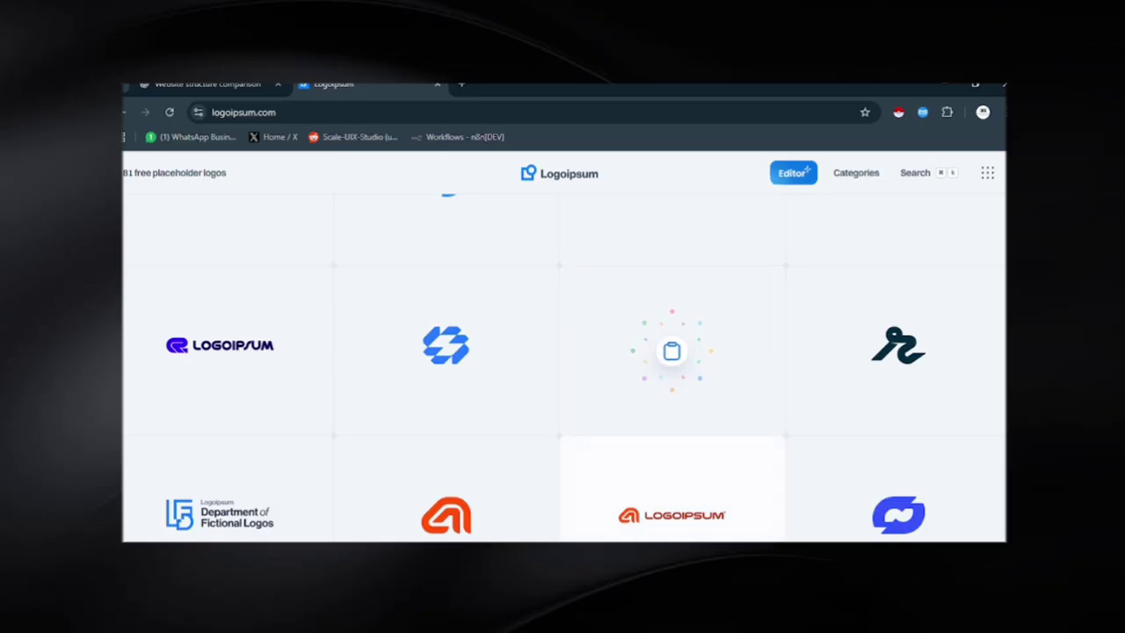
key(alt+Tab)
right_click(336, 431)
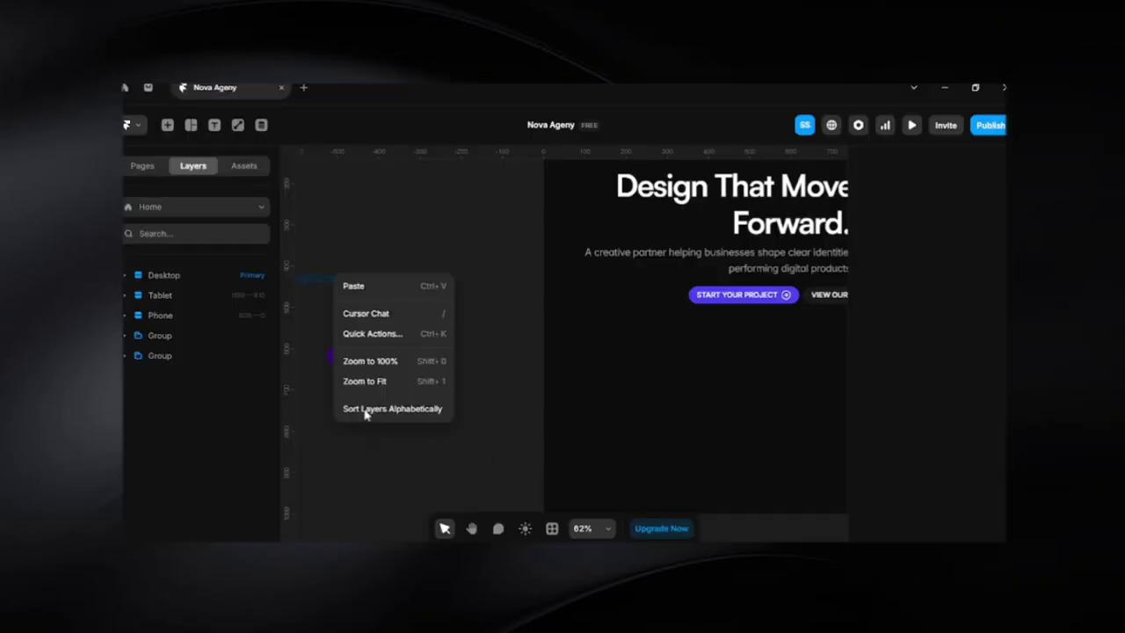
click(364, 284)
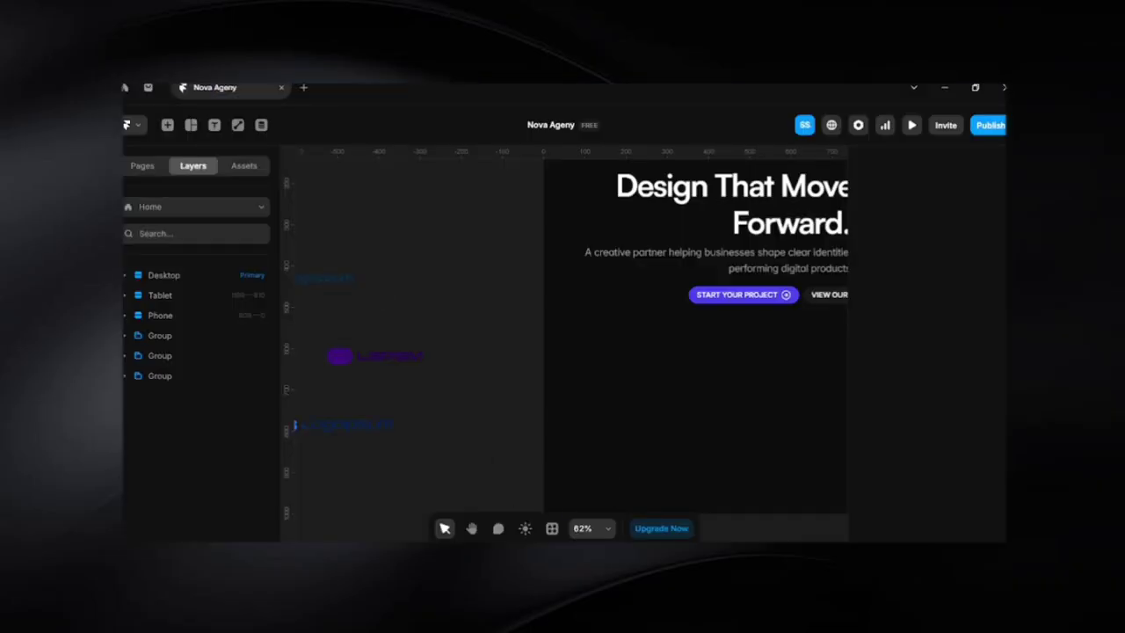
Copy the Department of Fictional Logos logo from logoipsum.com and paste it onto the Framer canvas above the other logos
key(alt+Tab)
scroll(213, 325, down, 2)
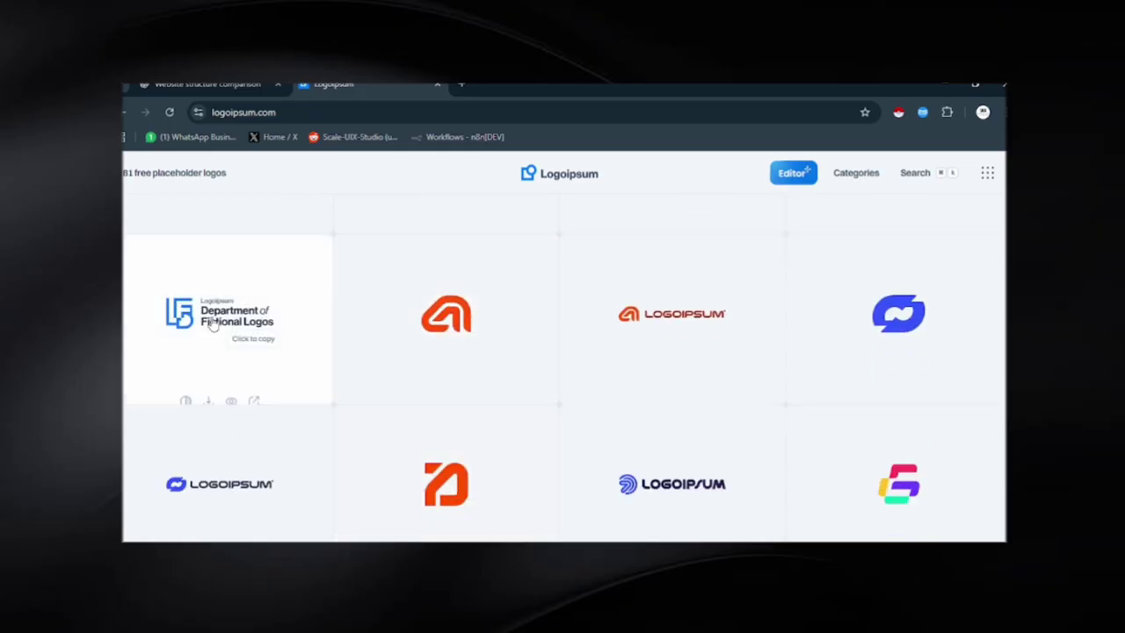
click(213, 325)
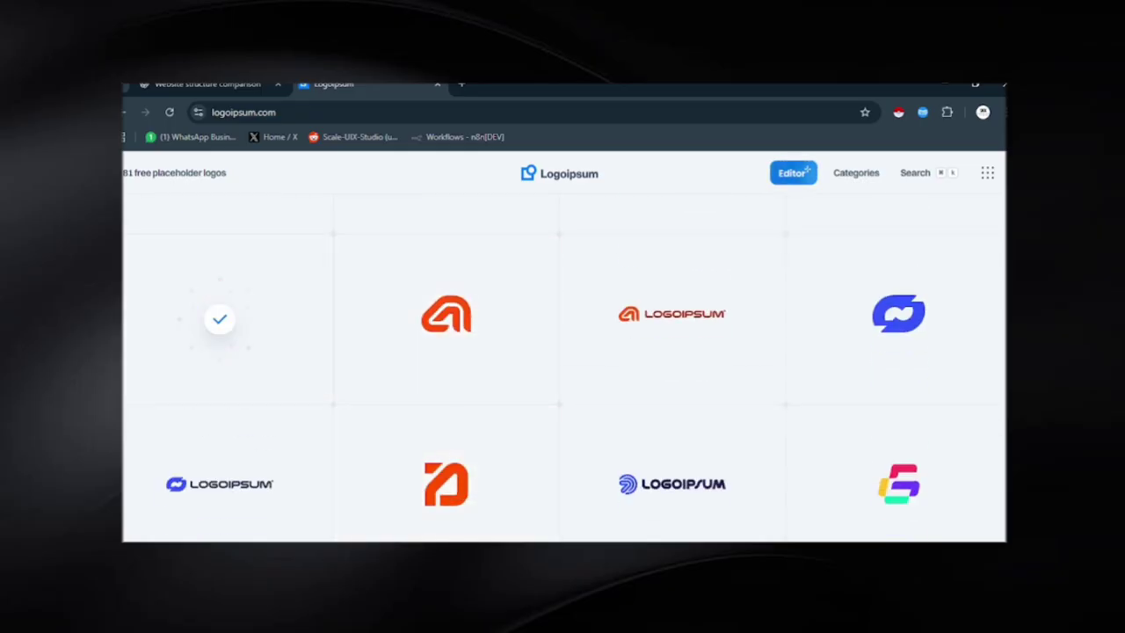
key(alt+Tab)
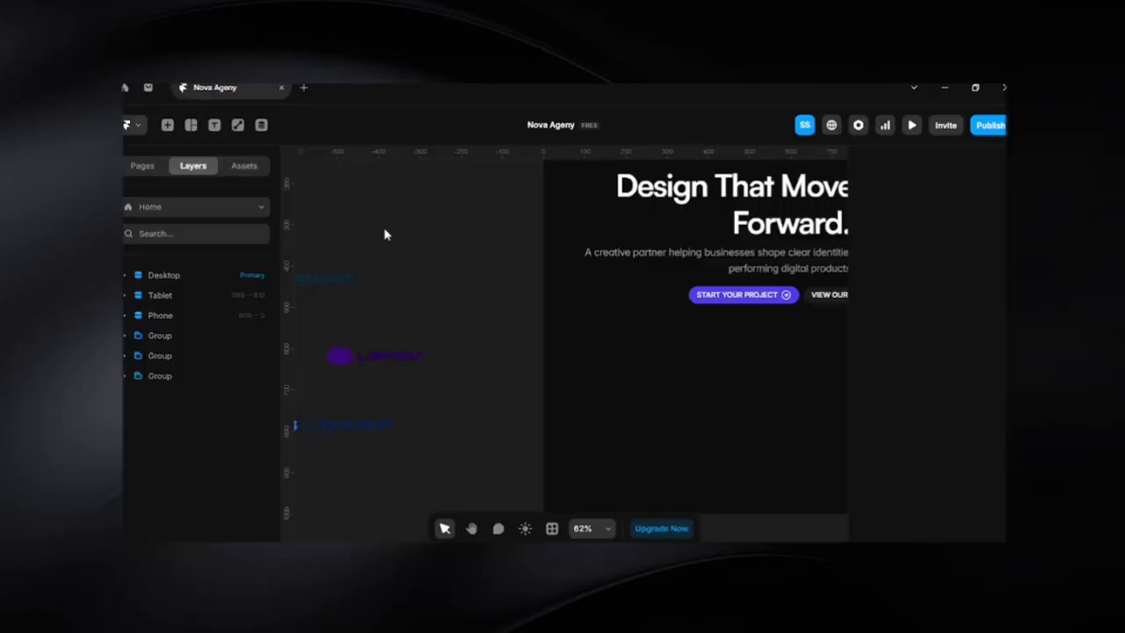
right_click(344, 202)
click(369, 215)
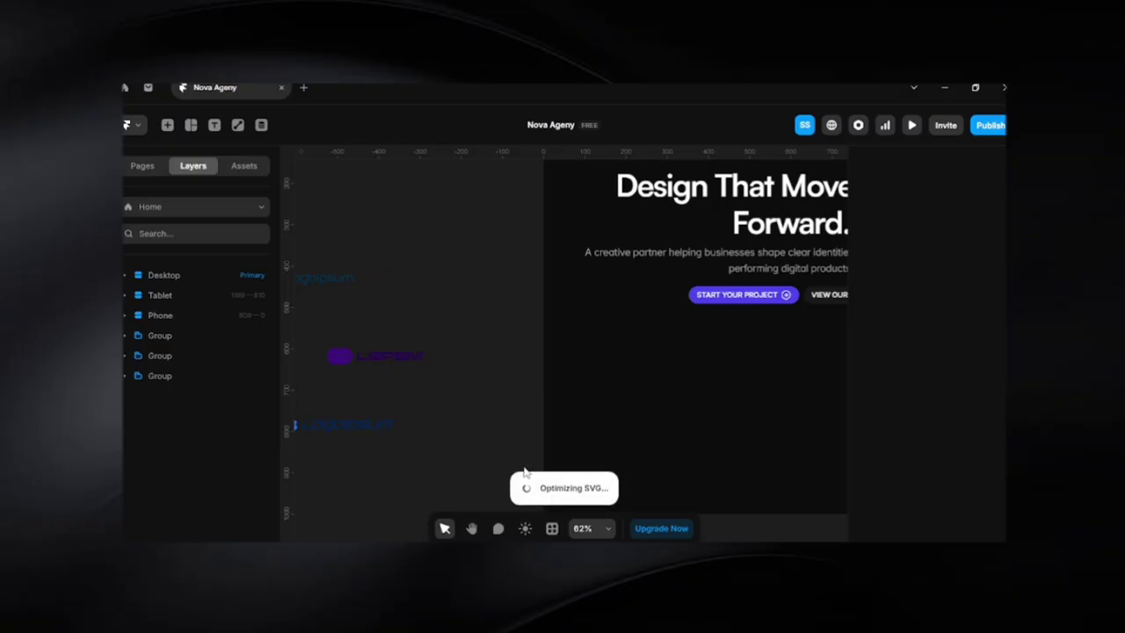
Copy the wide LOGOIPSUM logo with the blue oval emblem and paste it onto the Framer canvas beside the Desktop frame
key(alt+Tab)
scroll(536, 404, down, 2)
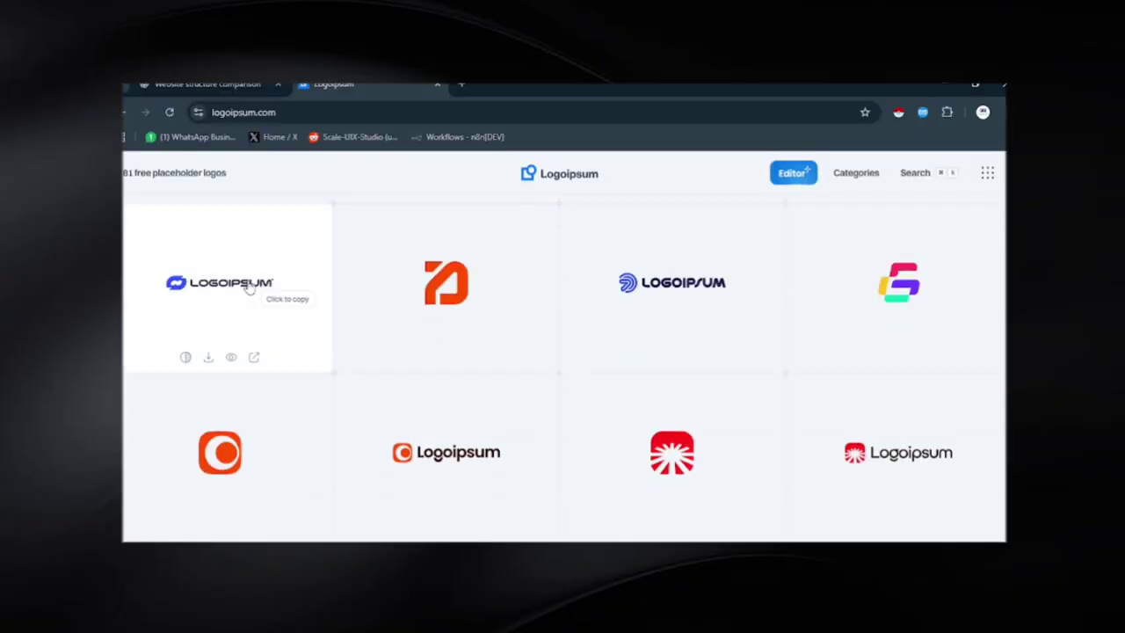
click(219, 282)
key(alt+Tab)
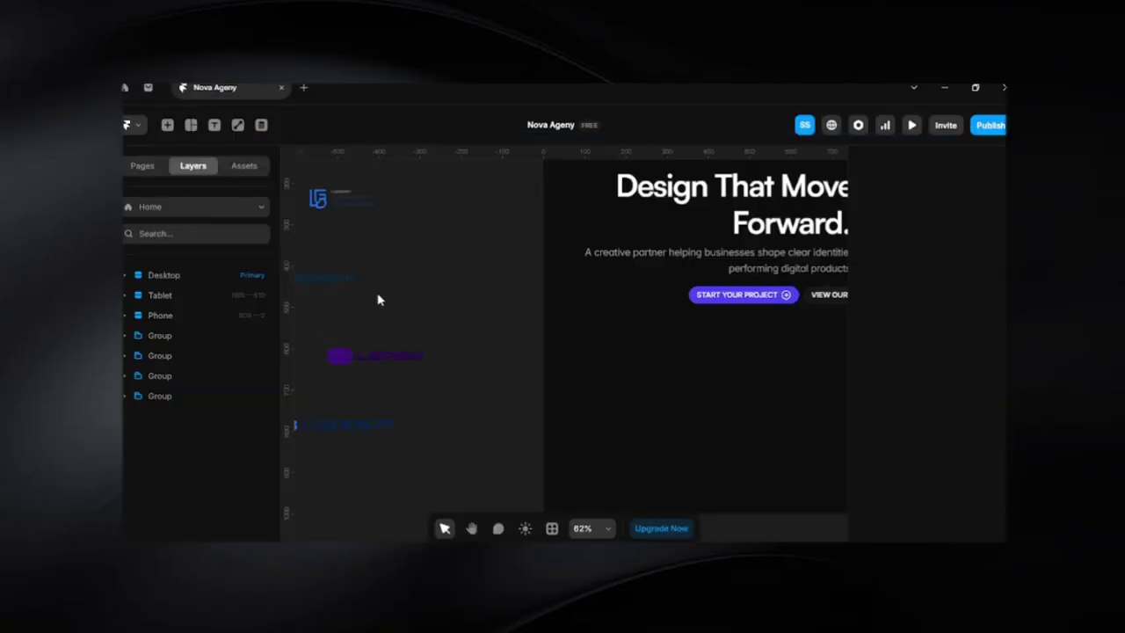
right_click(416, 235)
click(445, 247)
Select all five pasted logos and apply the Text P color style to their selection colors 0094F7 and 1E79F8
scroll(467, 305, down, 3)
drag(405, 286, 440, 286)
drag(337, 201, 515, 435)
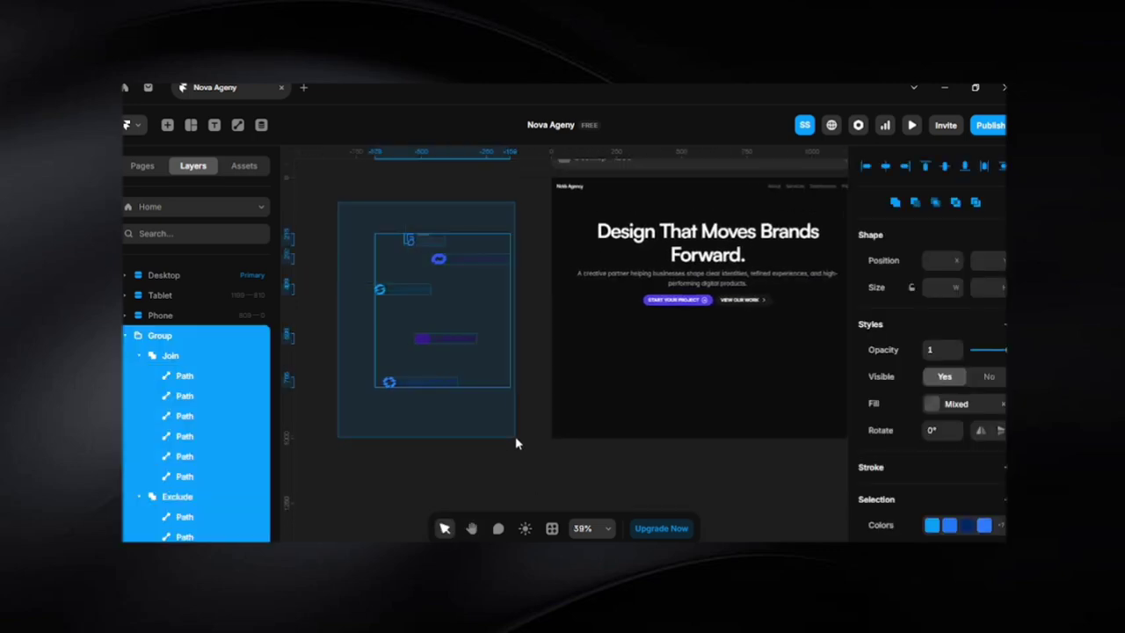
scroll(931, 505, down, 1)
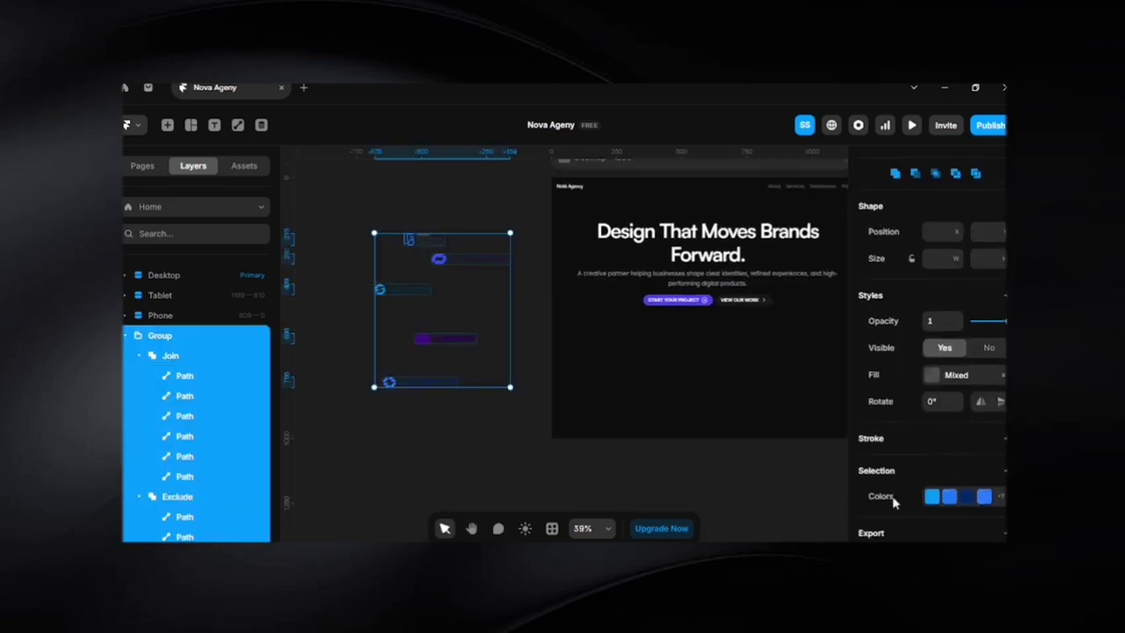
click(999, 500)
scroll(949, 396, down, 6)
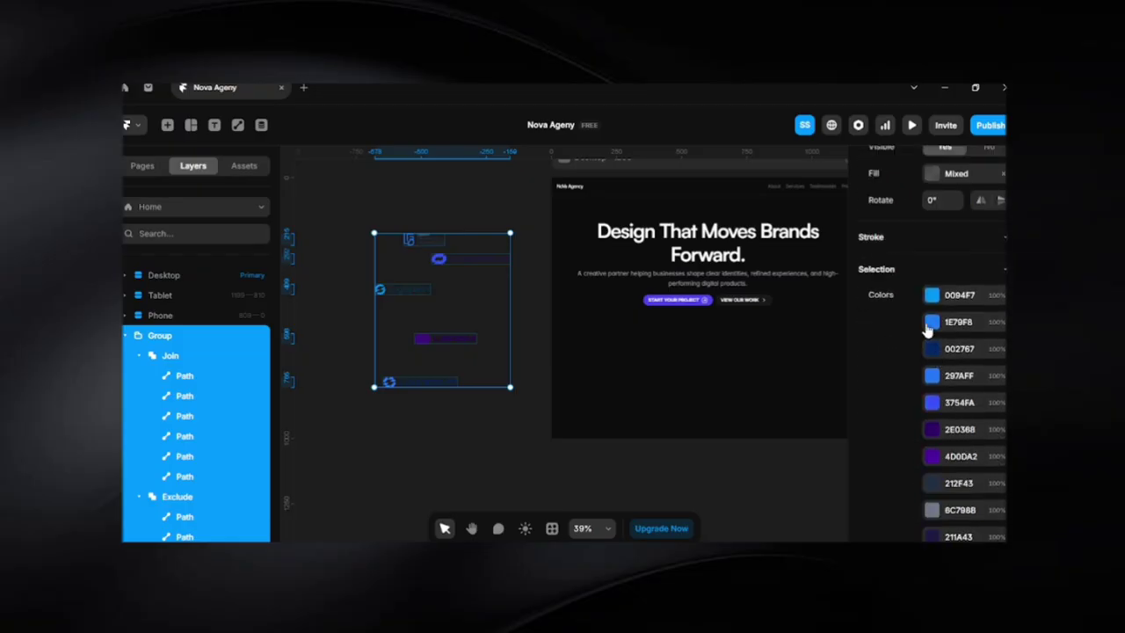
click(929, 296)
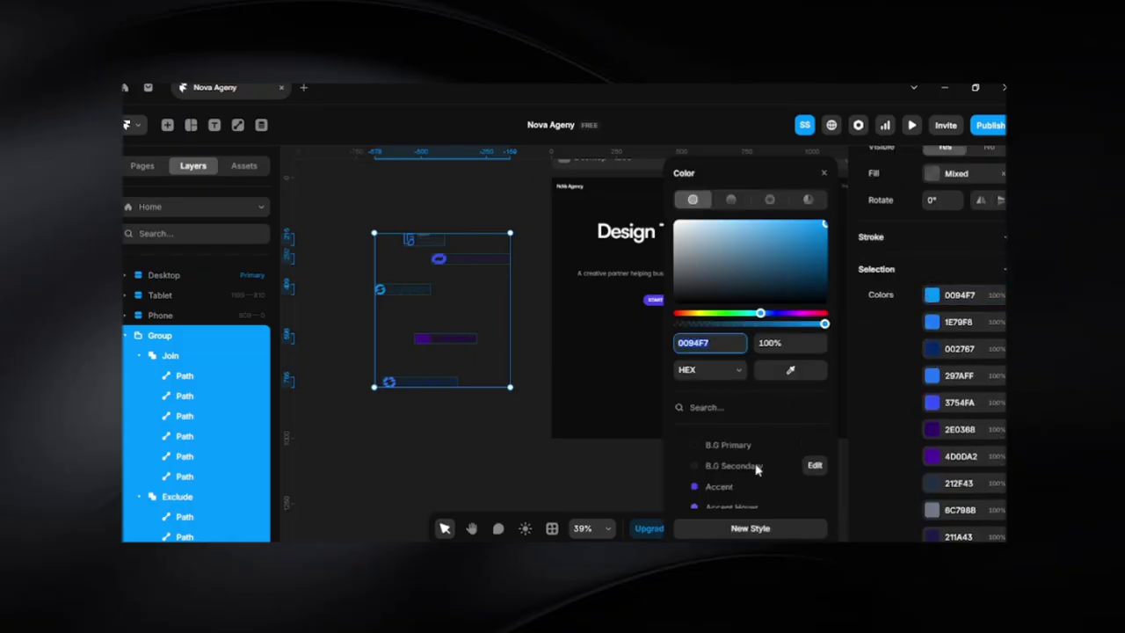
scroll(753, 466, down, 3)
click(743, 415)
click(933, 323)
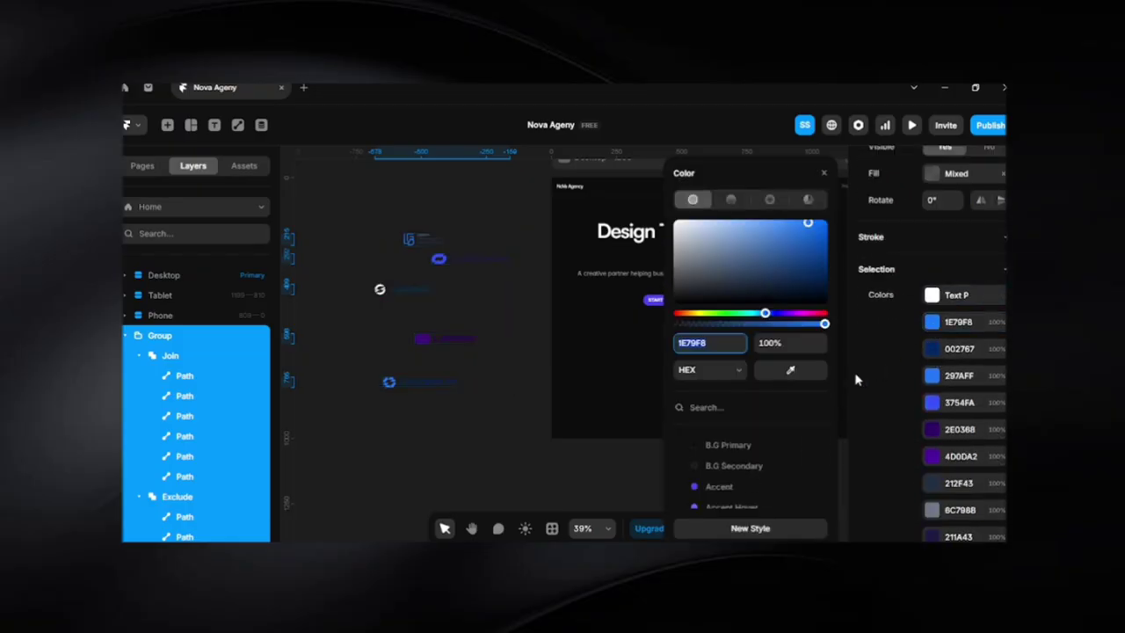
scroll(808, 377, down, 3)
click(736, 418)
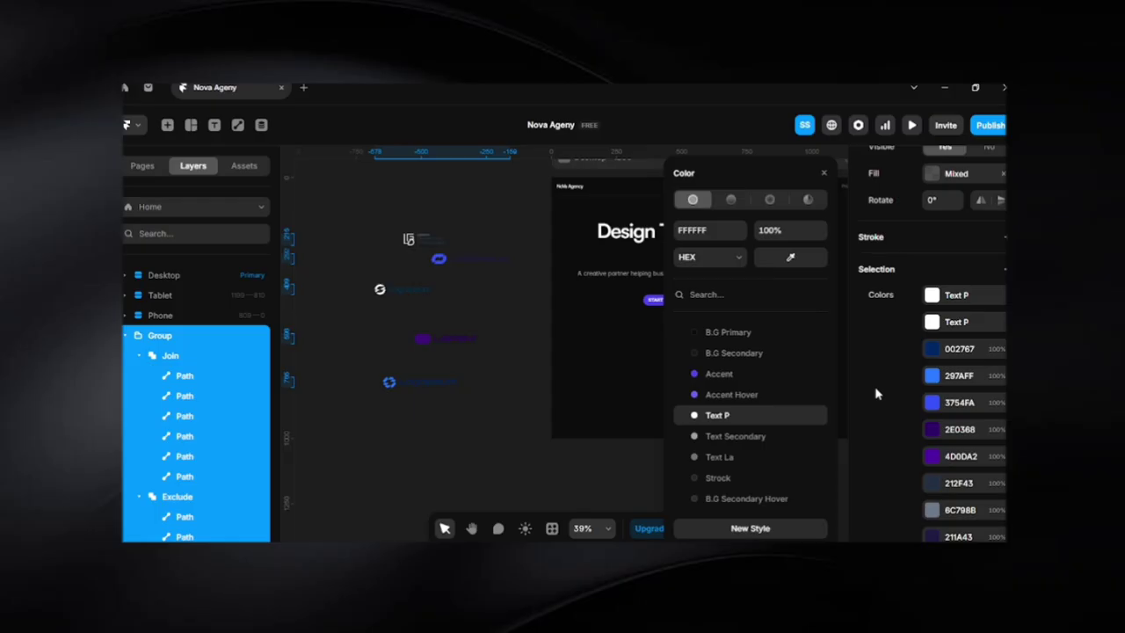
Apply the Text P style to the logos' selection colors 002767, 297AFF and 3754FA
click(933, 349)
scroll(747, 426, down, 3)
click(733, 416)
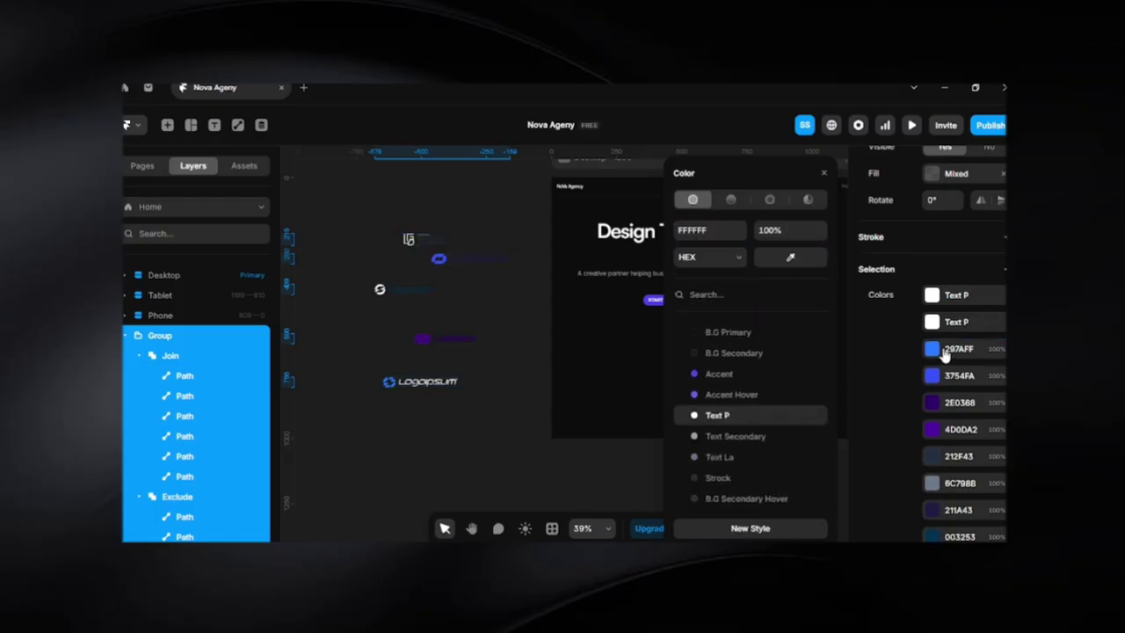
click(941, 351)
scroll(743, 435, down, 3)
click(733, 415)
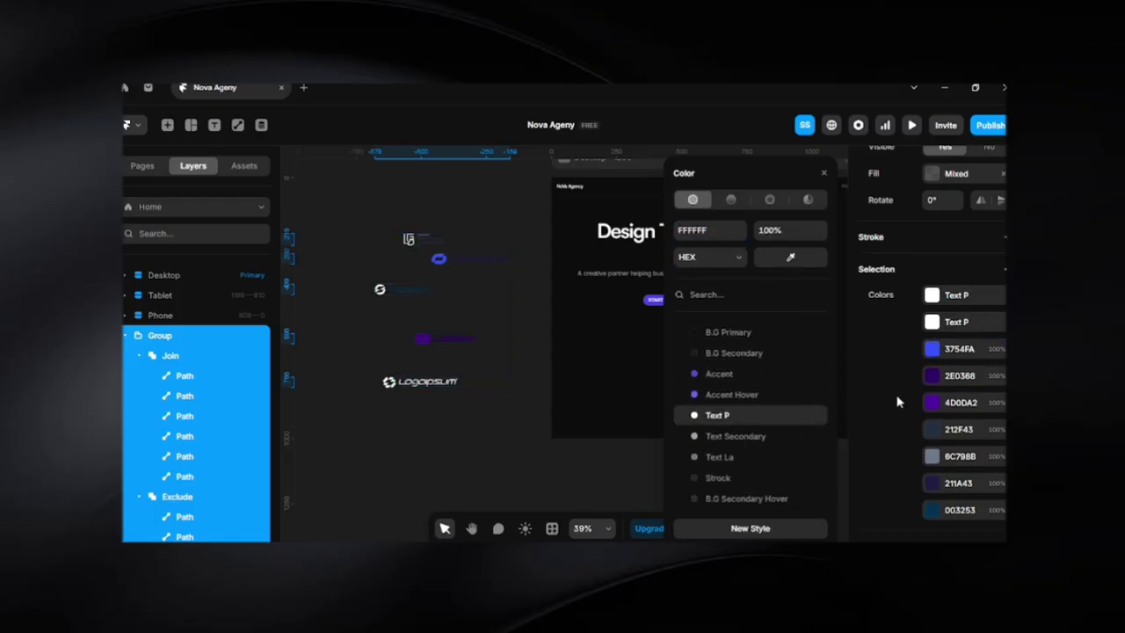
click(933, 349)
scroll(795, 439, down, 3)
click(735, 415)
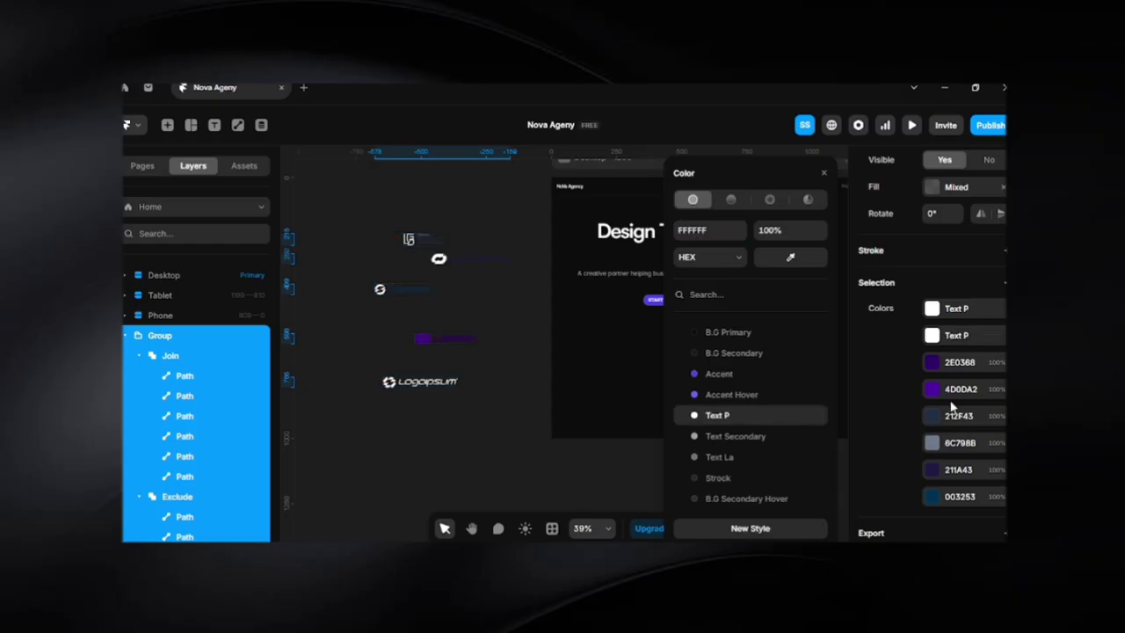
Apply the Text P style to the two purple selection colors of the LGPSM logo
click(933, 362)
scroll(765, 426, down, 3)
click(734, 414)
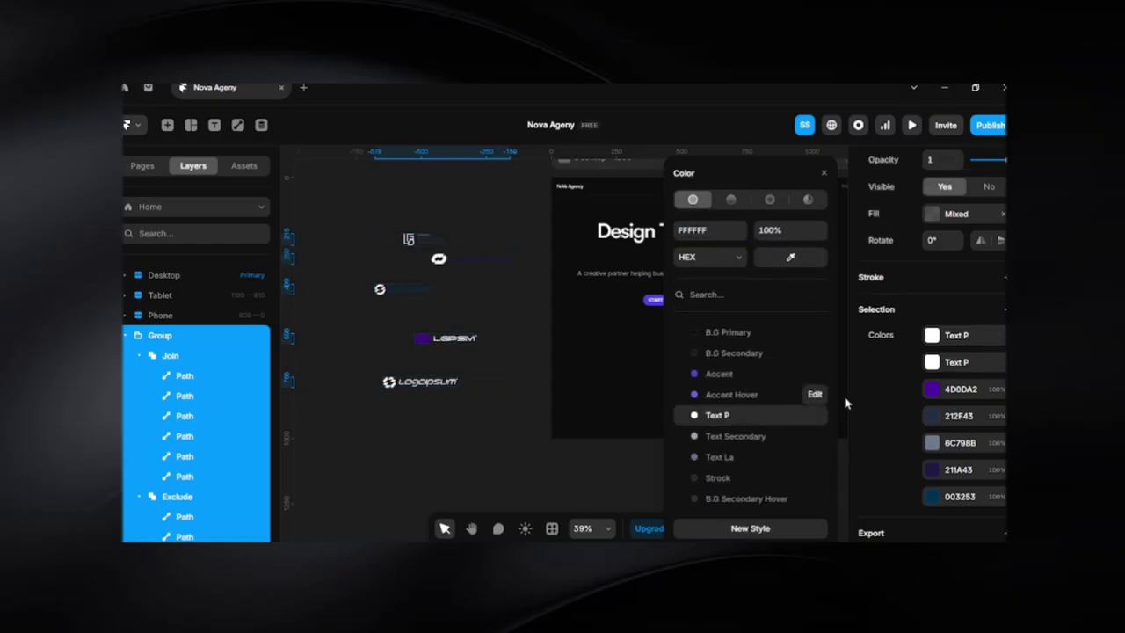
click(931, 395)
scroll(790, 369, down, 3)
click(735, 414)
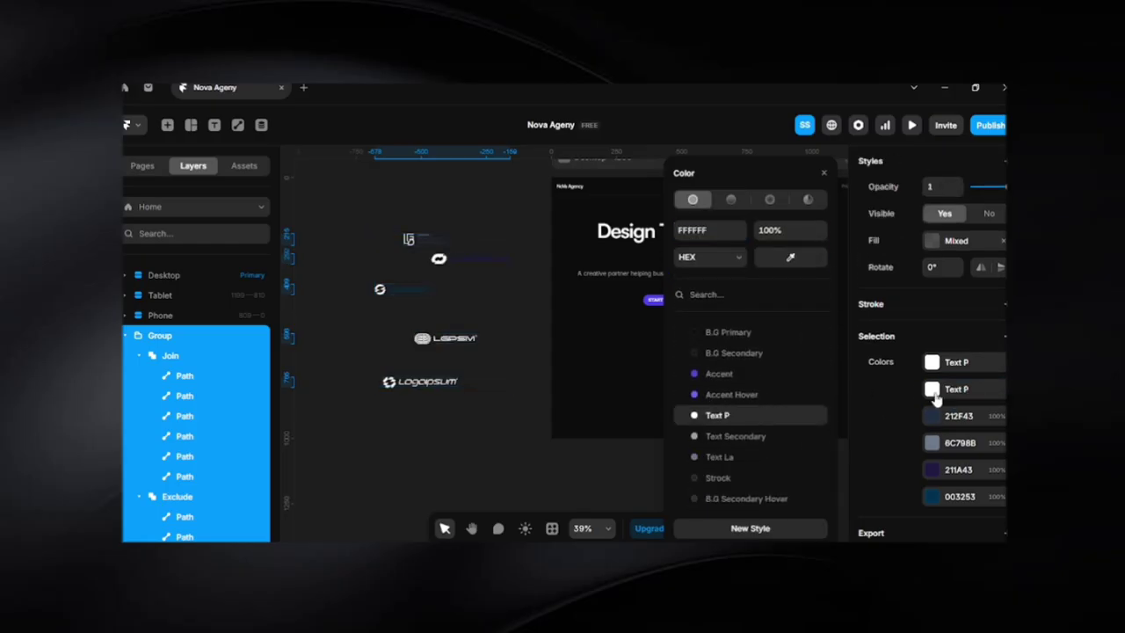
Apply the Text P style to selection colors 212F43 and 6C798B of the Department of Fictional Logos logo
click(930, 422)
scroll(779, 446, down, 3)
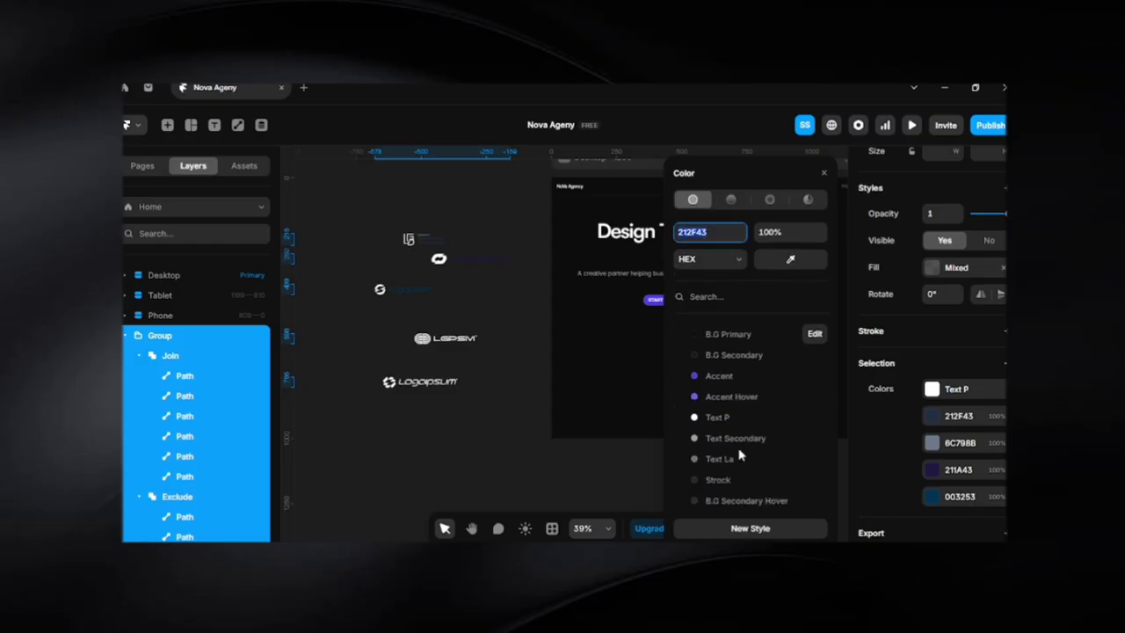
click(726, 414)
click(931, 443)
scroll(764, 431, down, 3)
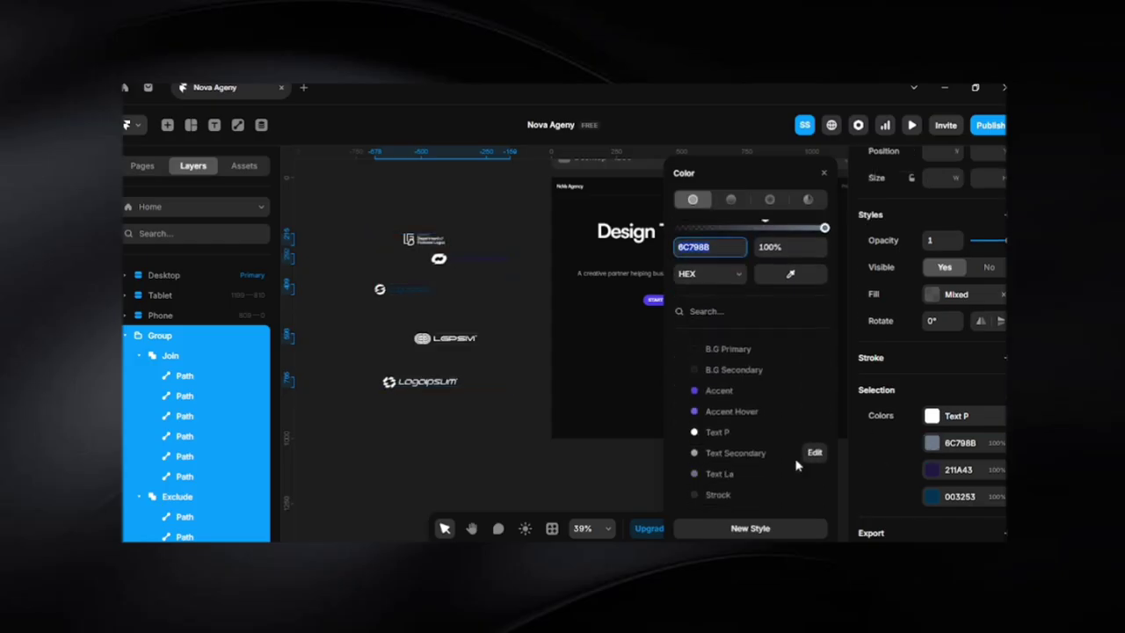
click(740, 420)
Apply the Text P style to the remaining selection colors 211A43 and 003253, and deselect the logos
click(932, 471)
scroll(773, 440, down, 3)
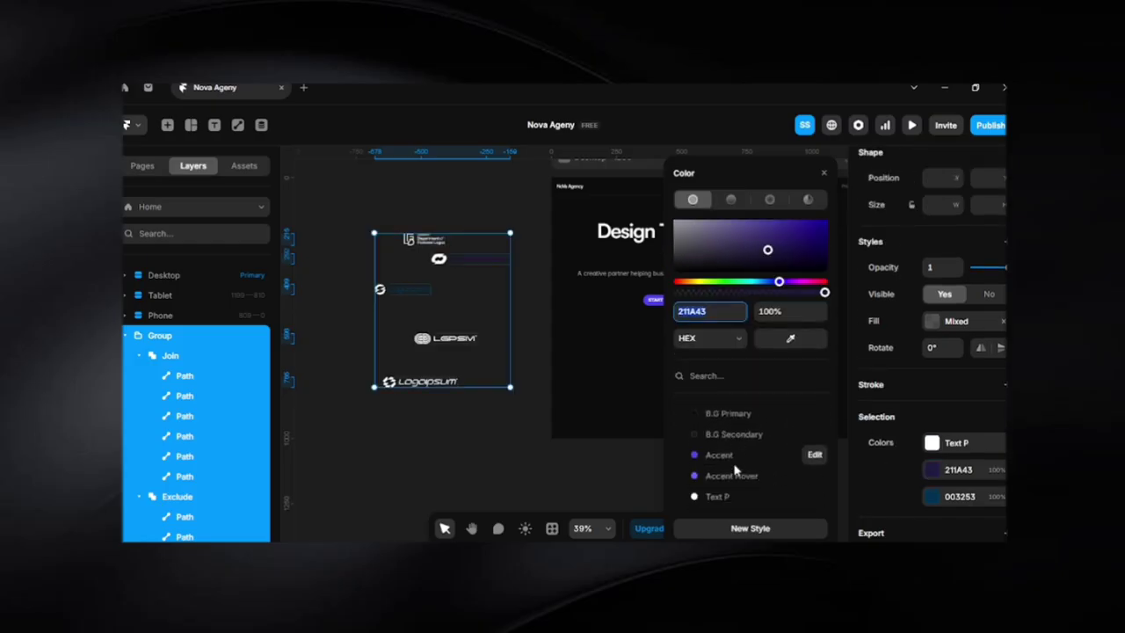
click(721, 414)
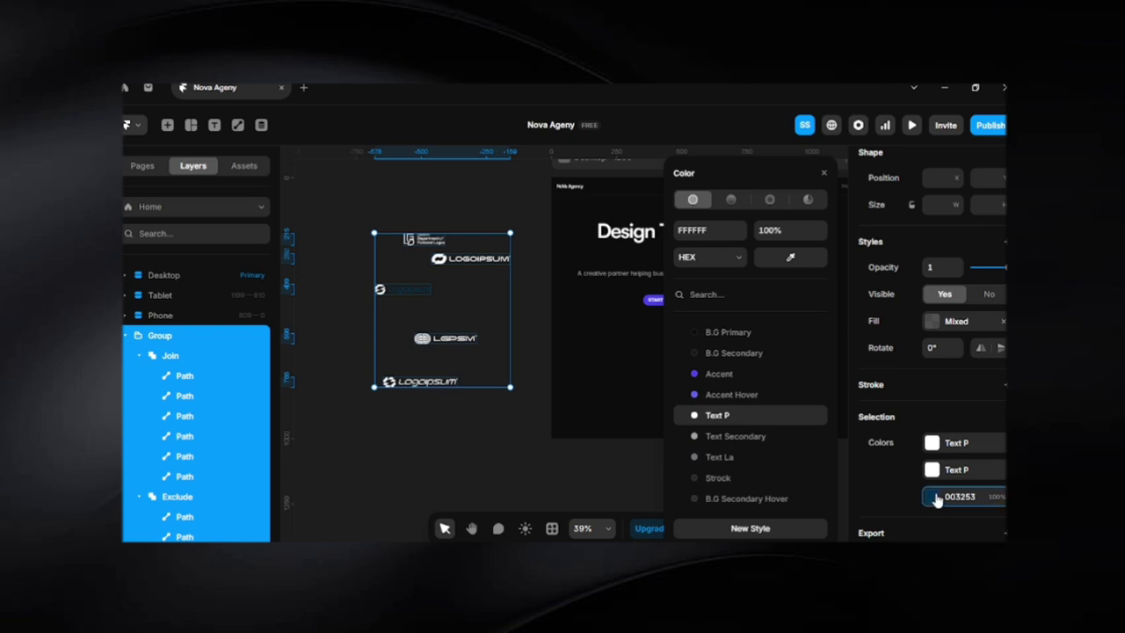
click(931, 497)
scroll(781, 452, down, 3)
click(725, 415)
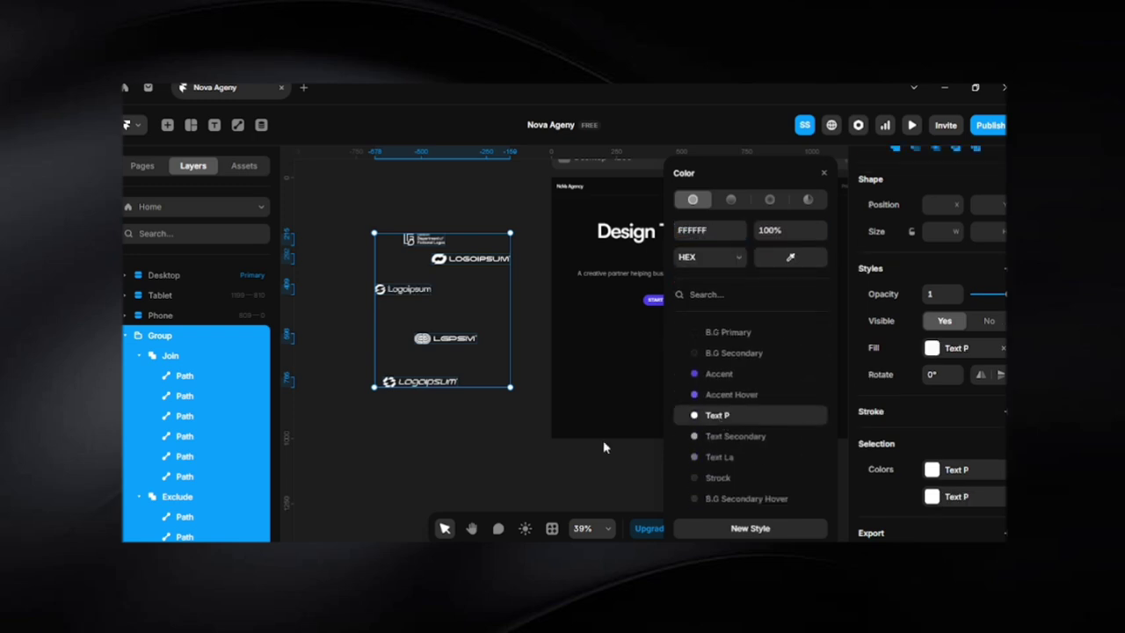
click(508, 457)
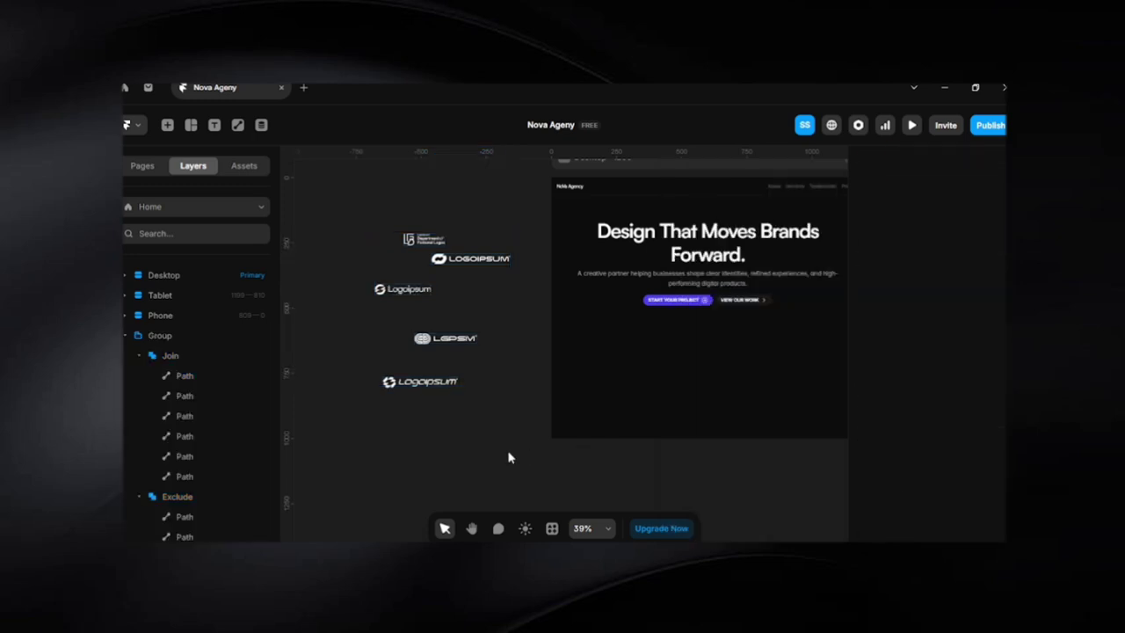
Wrap the five logos in a stack with a gap of 20 and a horizontal direction
click(393, 249)
key(shift+a)
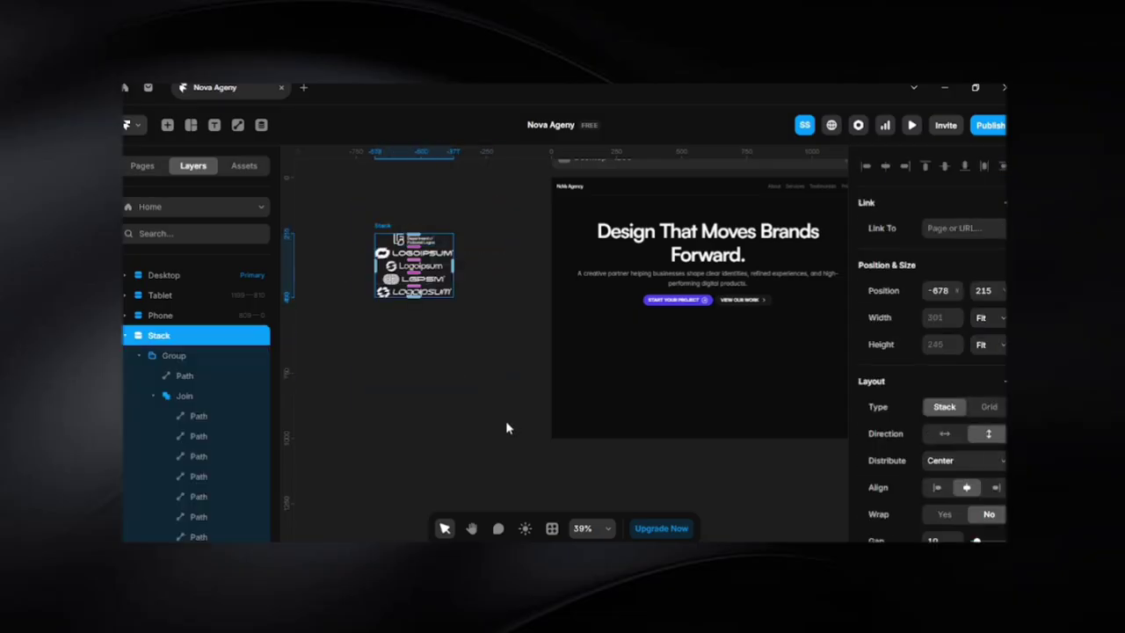
scroll(949, 499, down, 3)
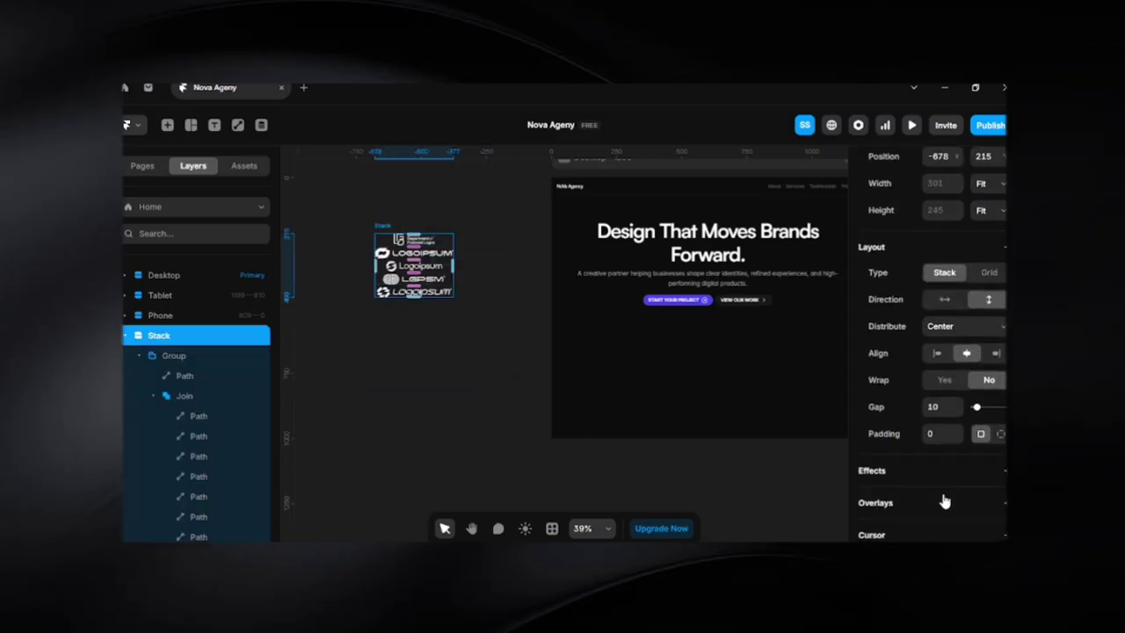
click(932, 406)
text(20)
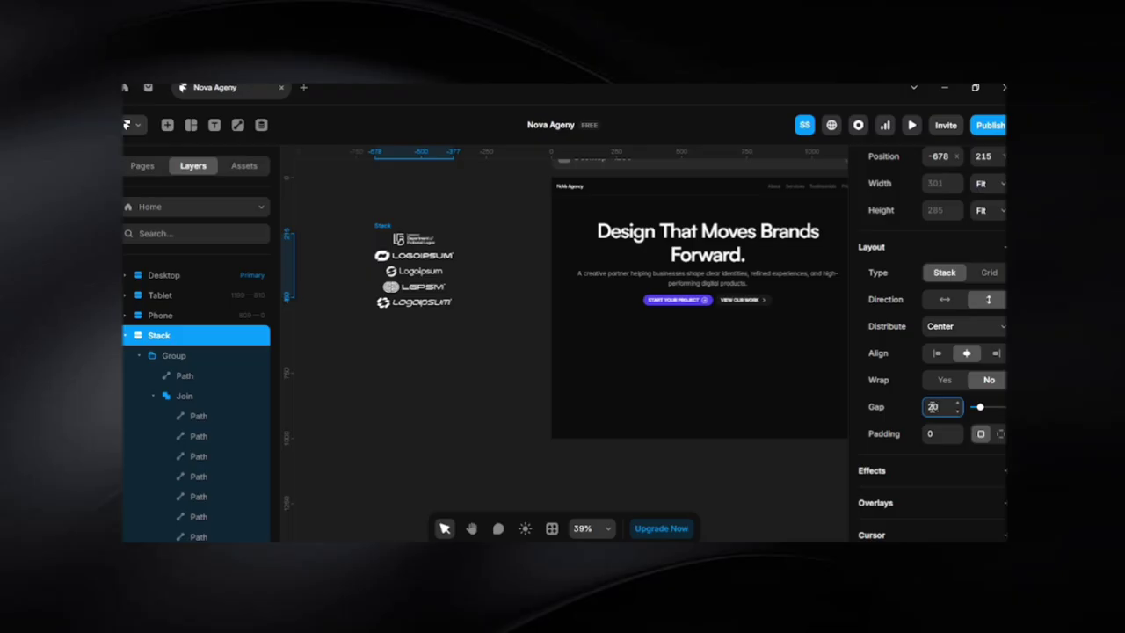
click(945, 301)
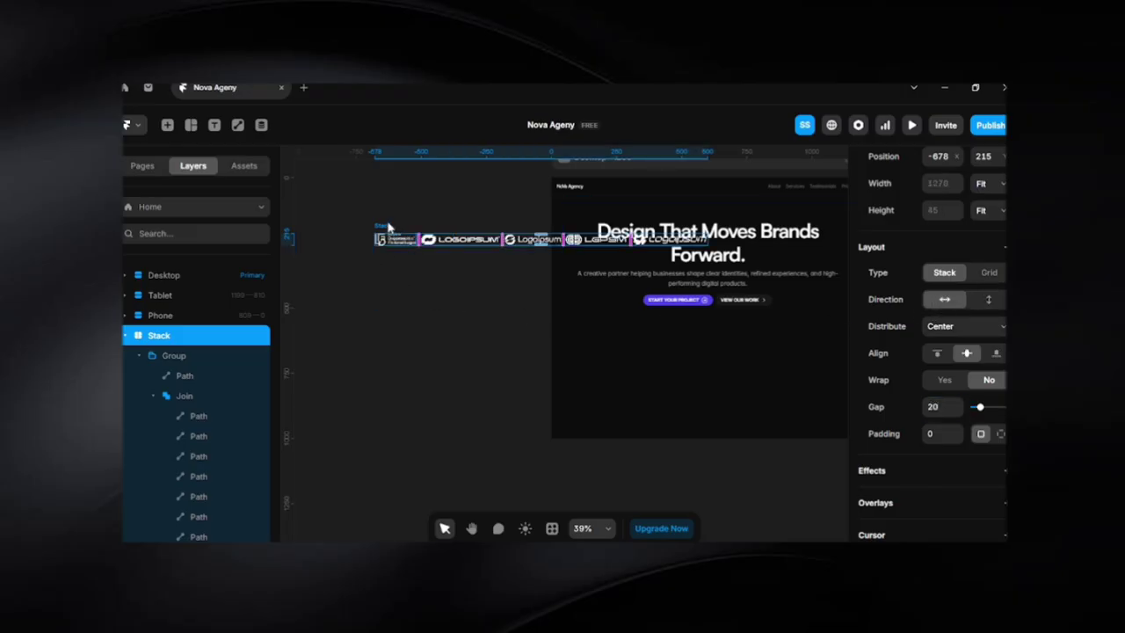
Move the logo stack into the Desktop frame, directly below the hero section's buttons
drag(388, 226, 578, 338)
click(460, 382)
key(space)
drag(737, 386, 640, 433)
scroll(566, 430, up, 1)
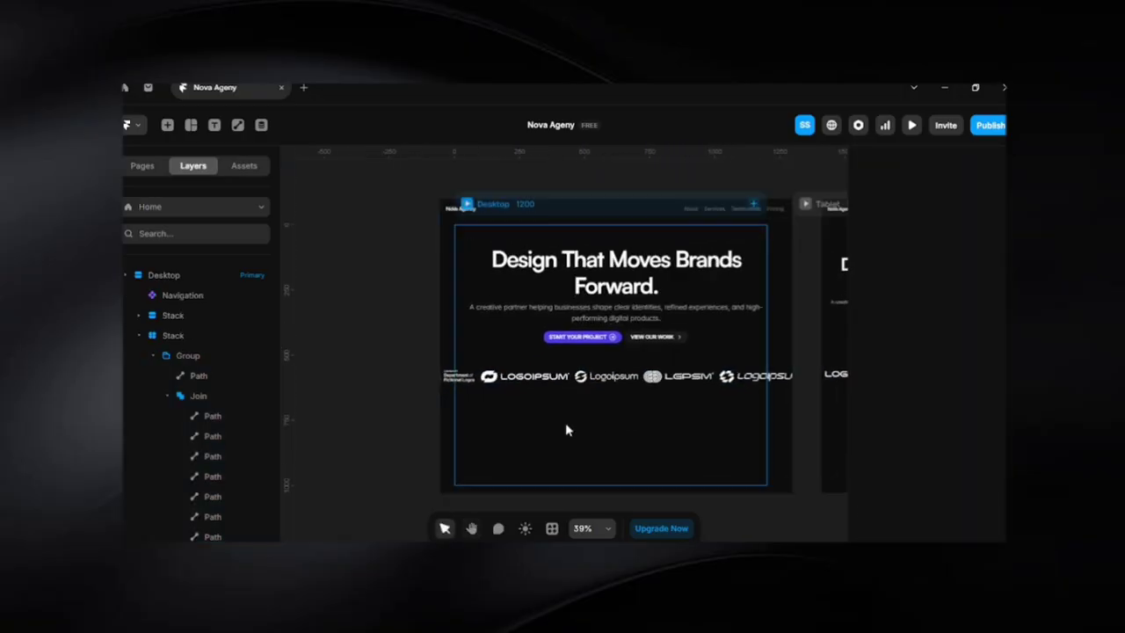
scroll(566, 430, up, 2)
Set the padding of the Desktop logo stack to 20
click(573, 376)
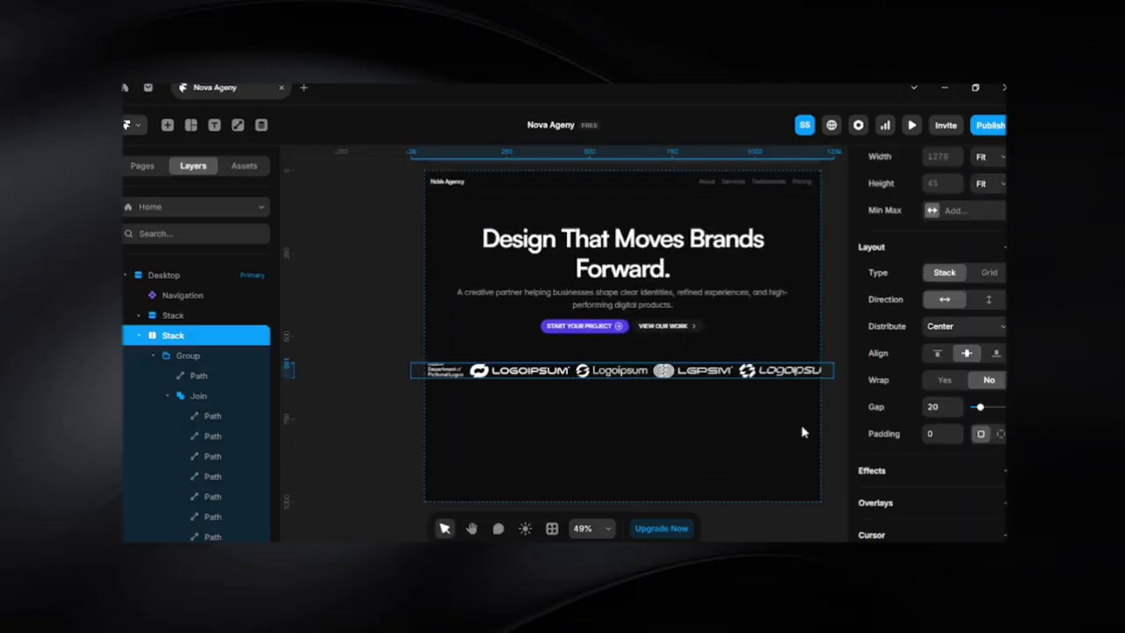
scroll(966, 443, down, 3)
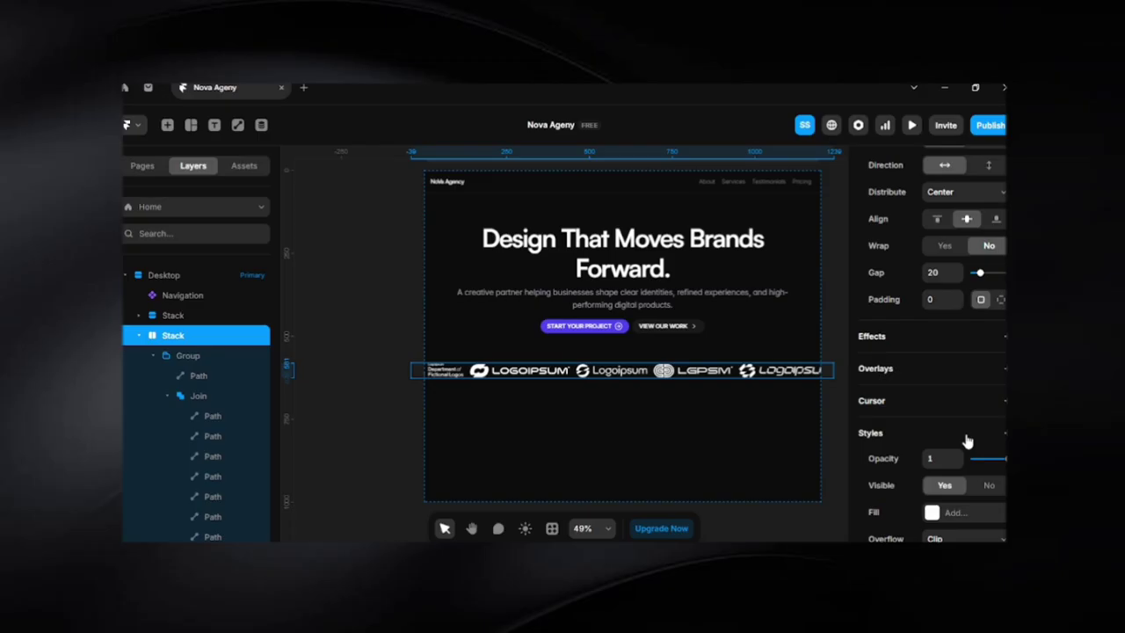
click(940, 299)
text(20)
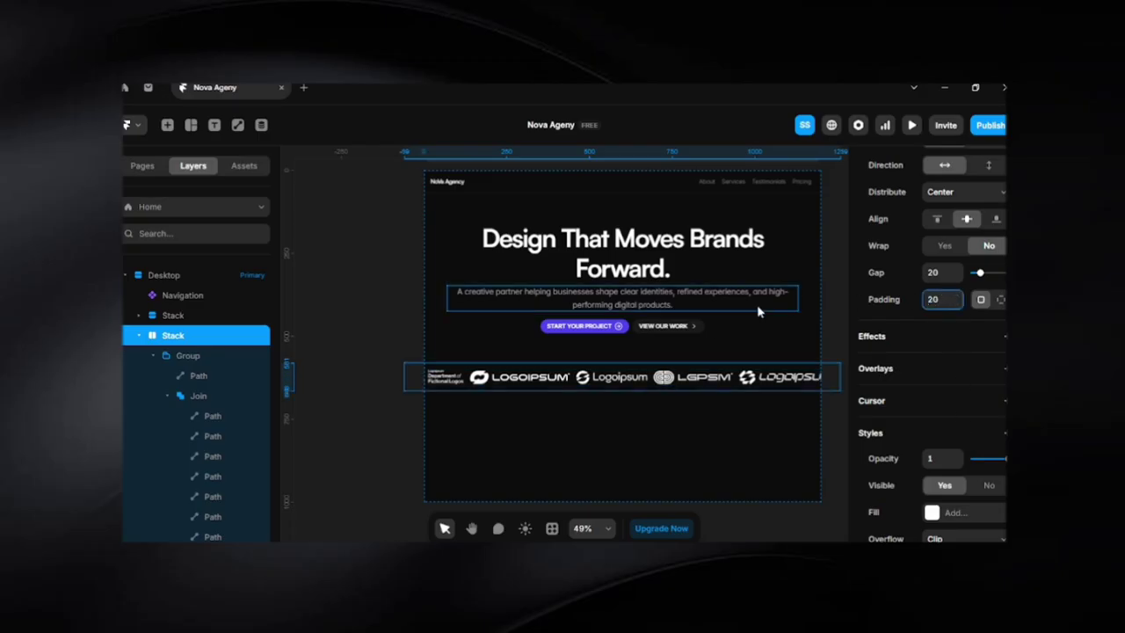
Set the logo stack's padding to 30 and its width to Fill
key(shift+Up)
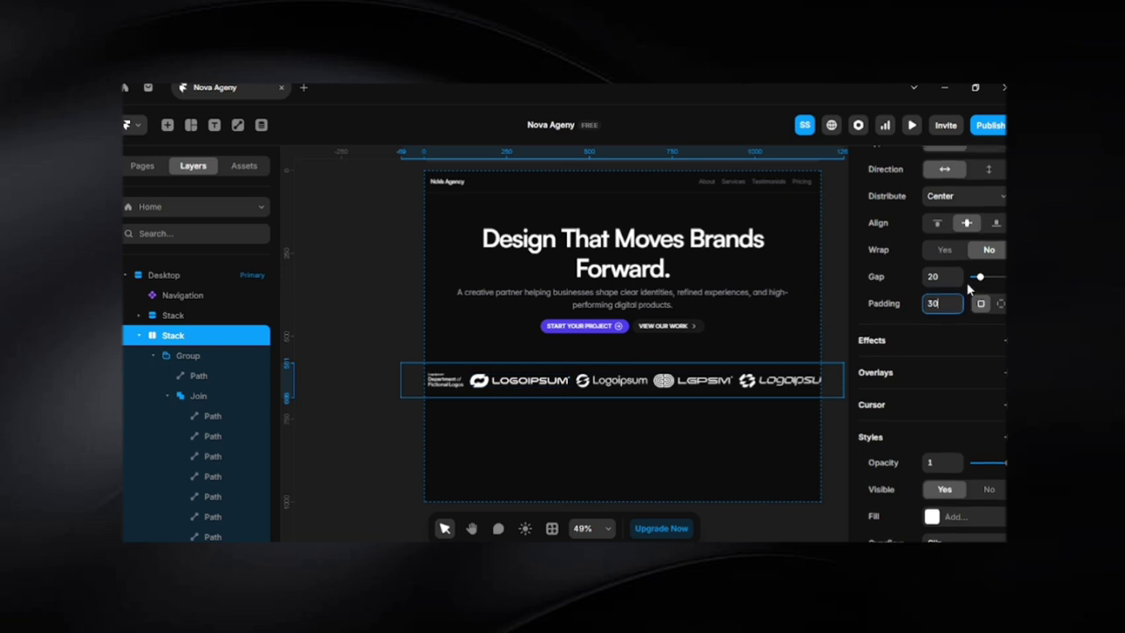
scroll(978, 278, up, 4)
click(1000, 297)
click(1000, 344)
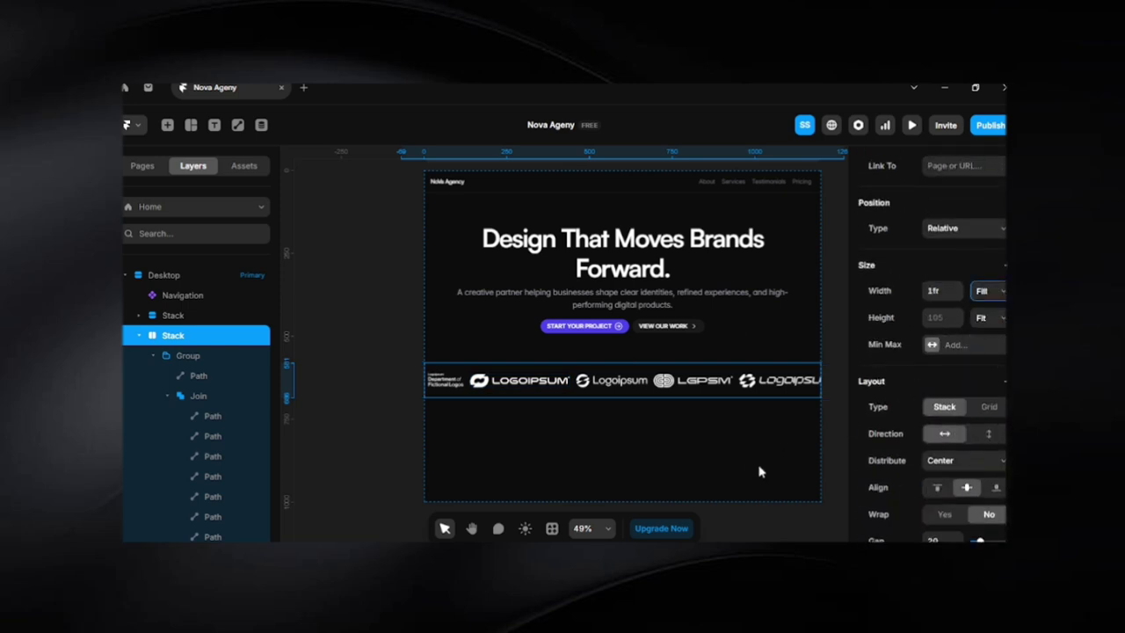
click(402, 397)
Apply a Ticker effect to the logo stack below the hero section
scroll(403, 400, up, 4)
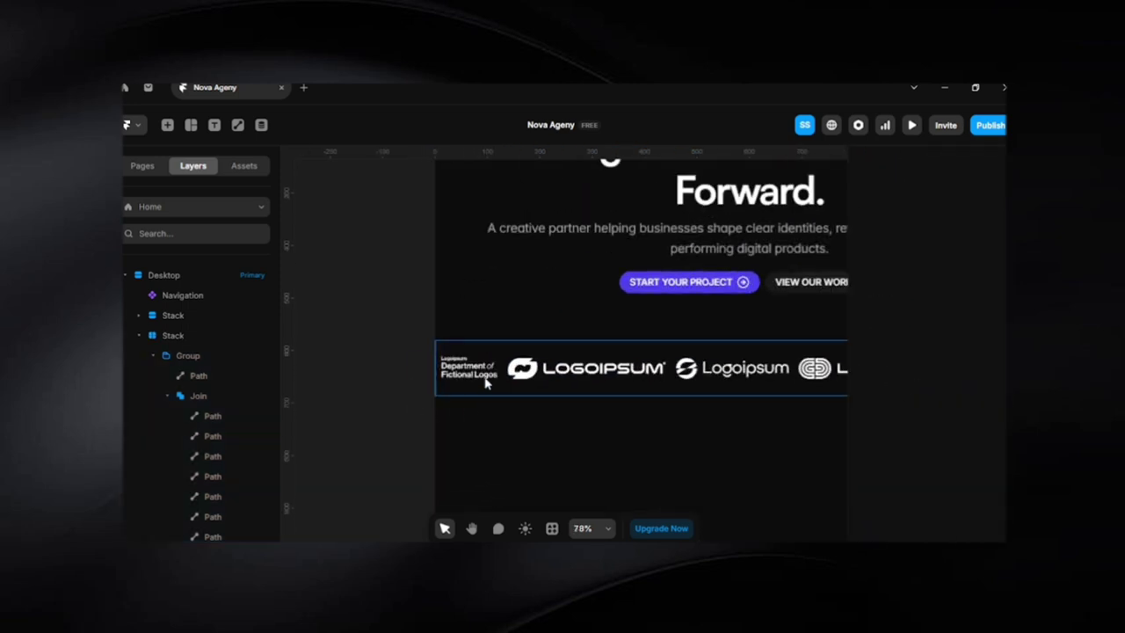
click(503, 372)
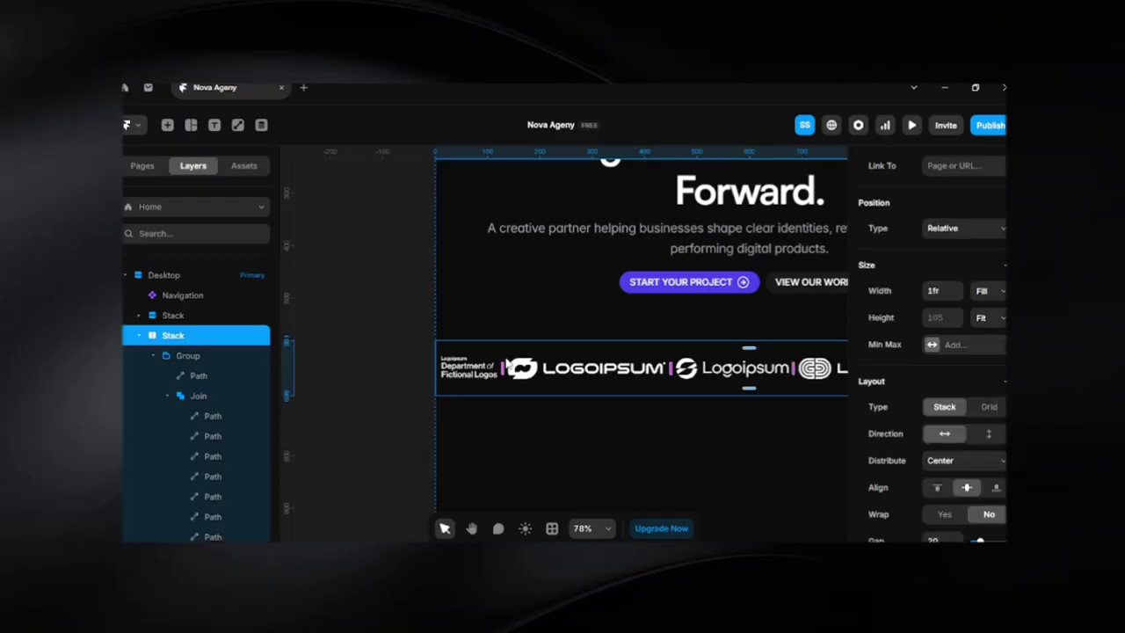
scroll(945, 382, down, 5)
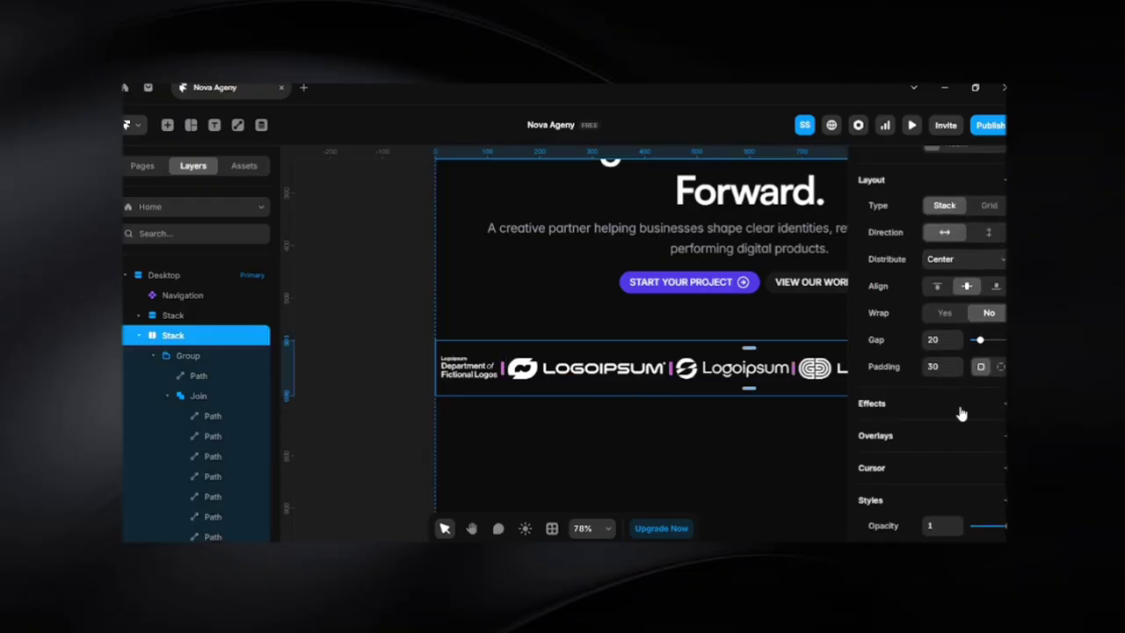
click(960, 411)
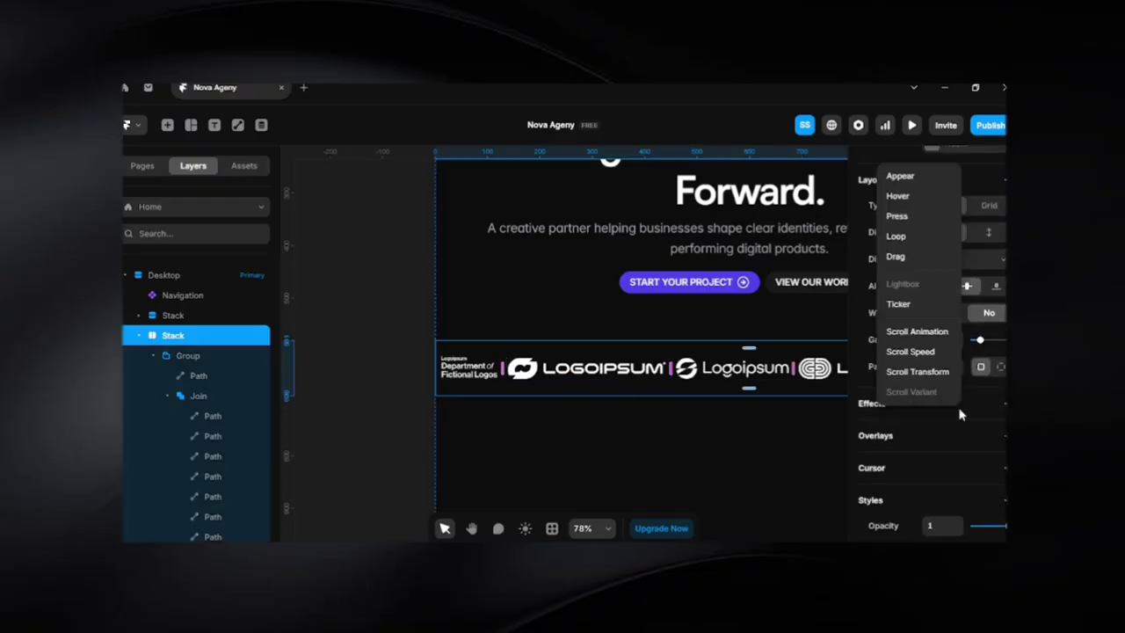
click(920, 307)
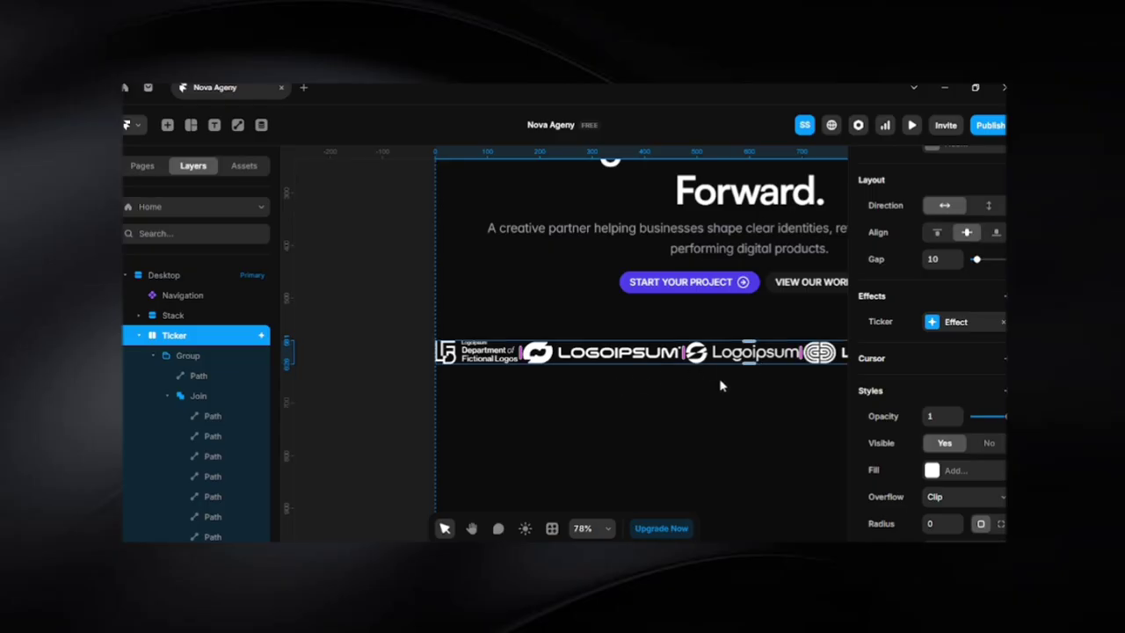
Add 16 of vertical padding above and below the logos in the ticker
scroll(937, 453, down, 2)
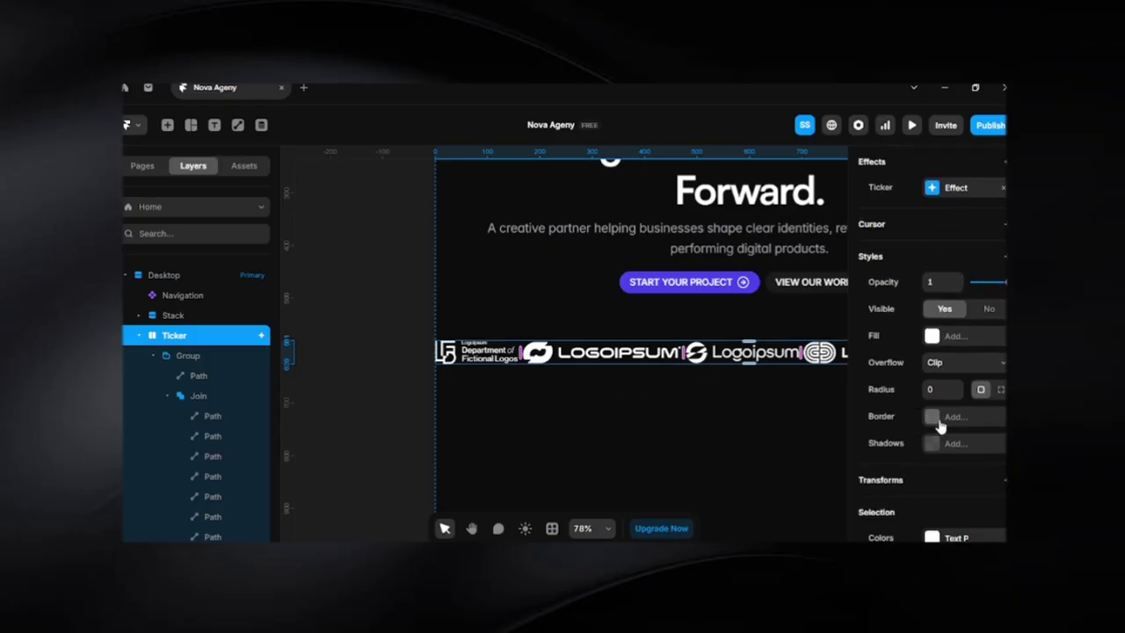
scroll(946, 462, down, 2)
scroll(946, 477, up, 5)
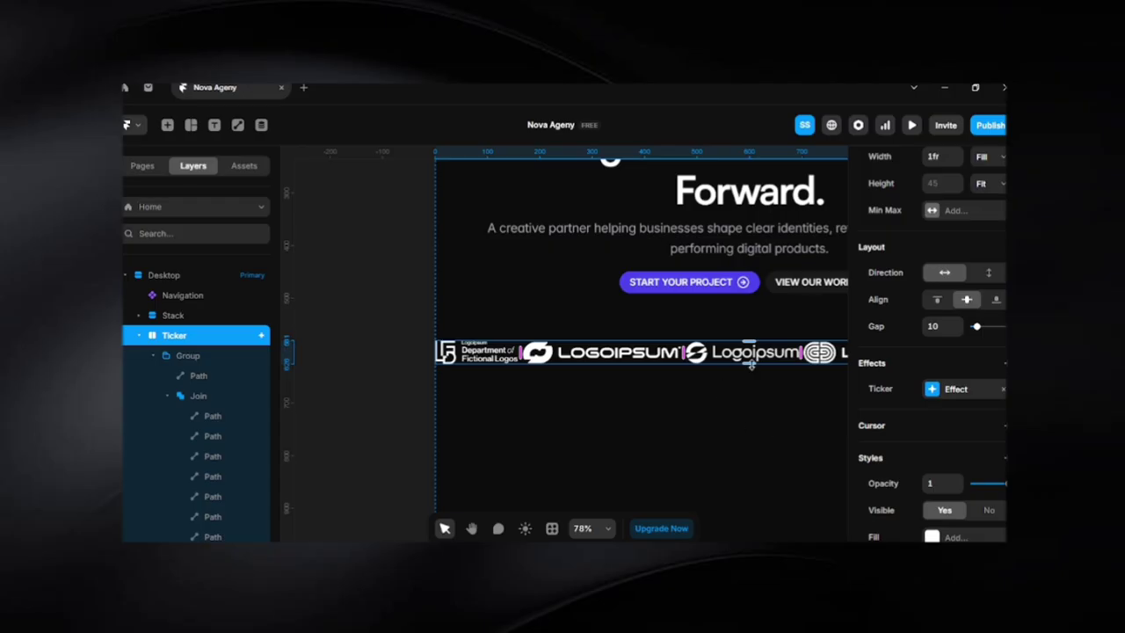
drag(750, 363, 748, 379)
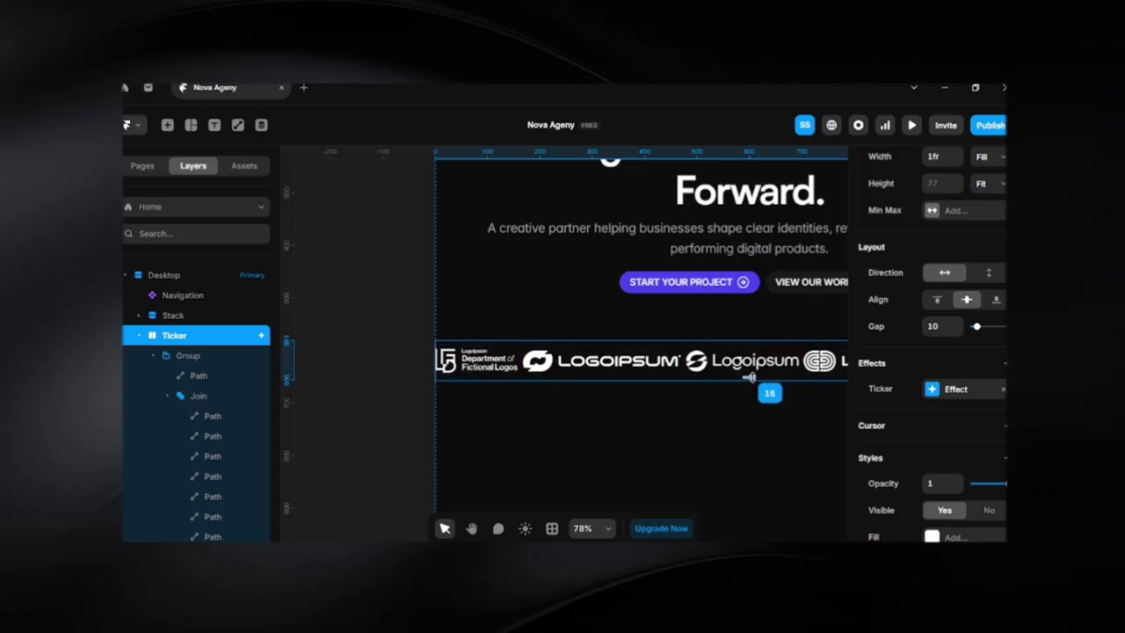
scroll(938, 470, up, 3)
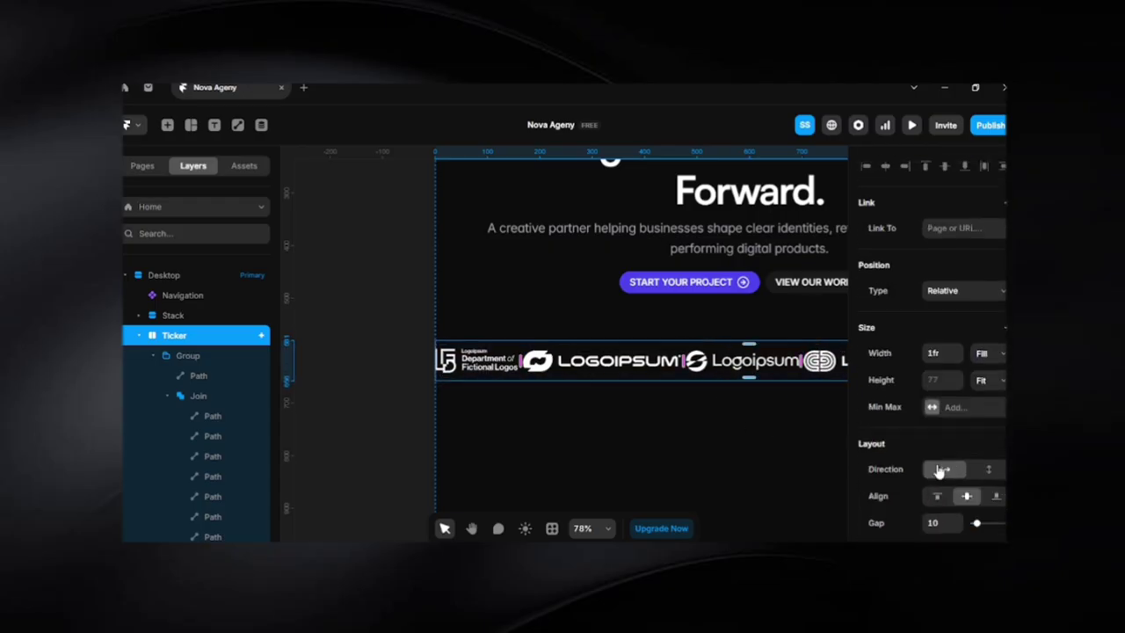
Widen the gap between the ticker's logos to 48
scroll(939, 471, down, 5)
scroll(938, 472, down, 3)
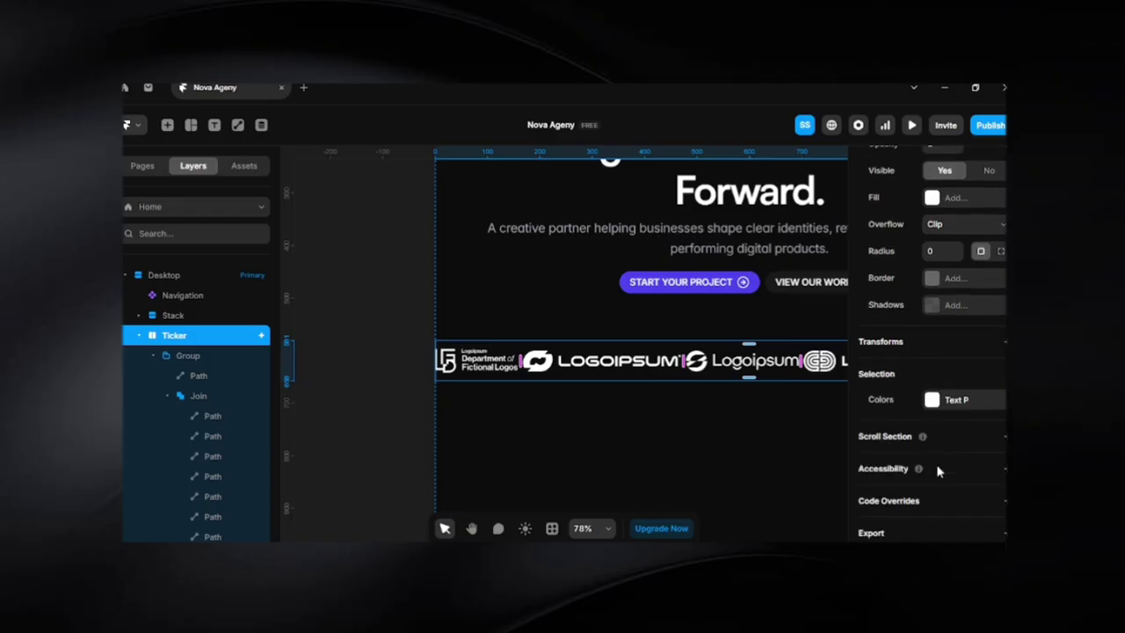
scroll(938, 472, up, 2)
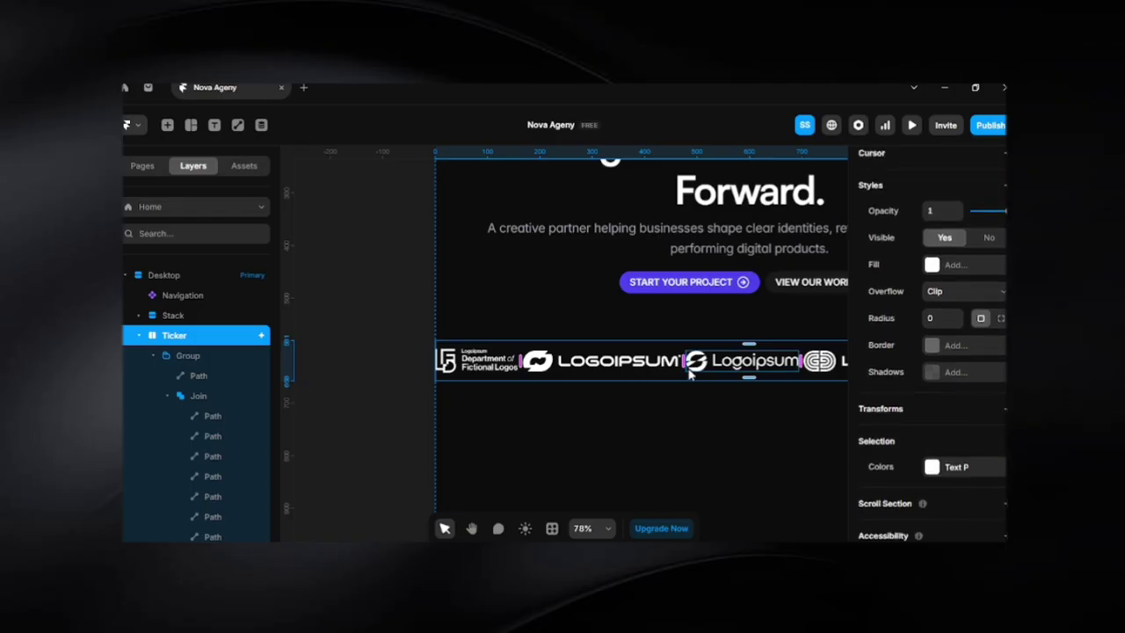
drag(682, 362, 687, 363)
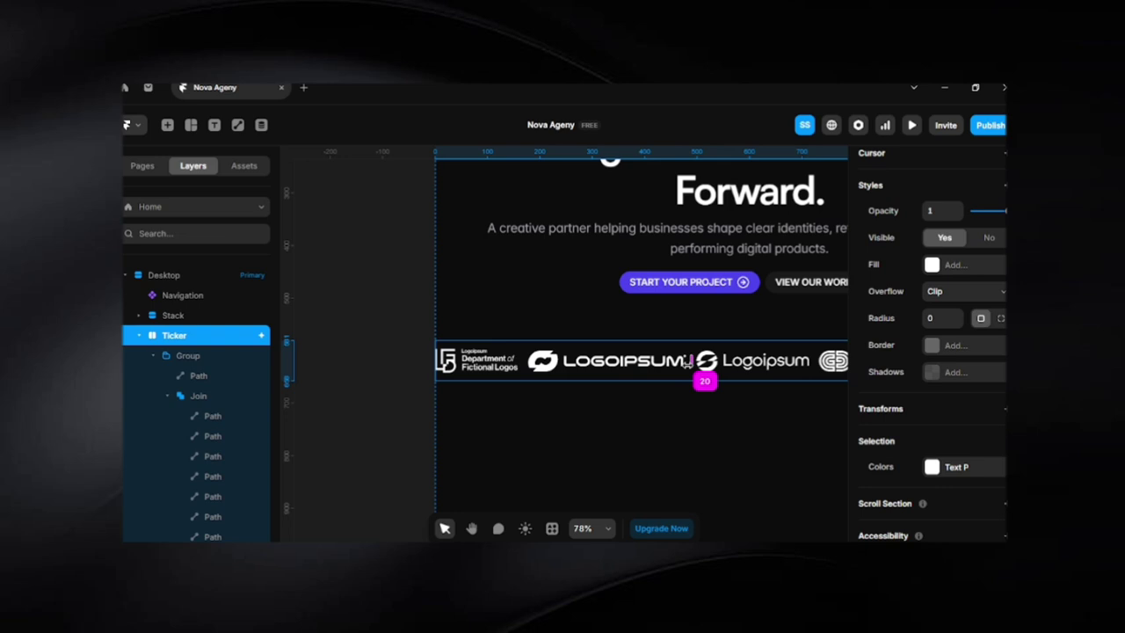
click(537, 364)
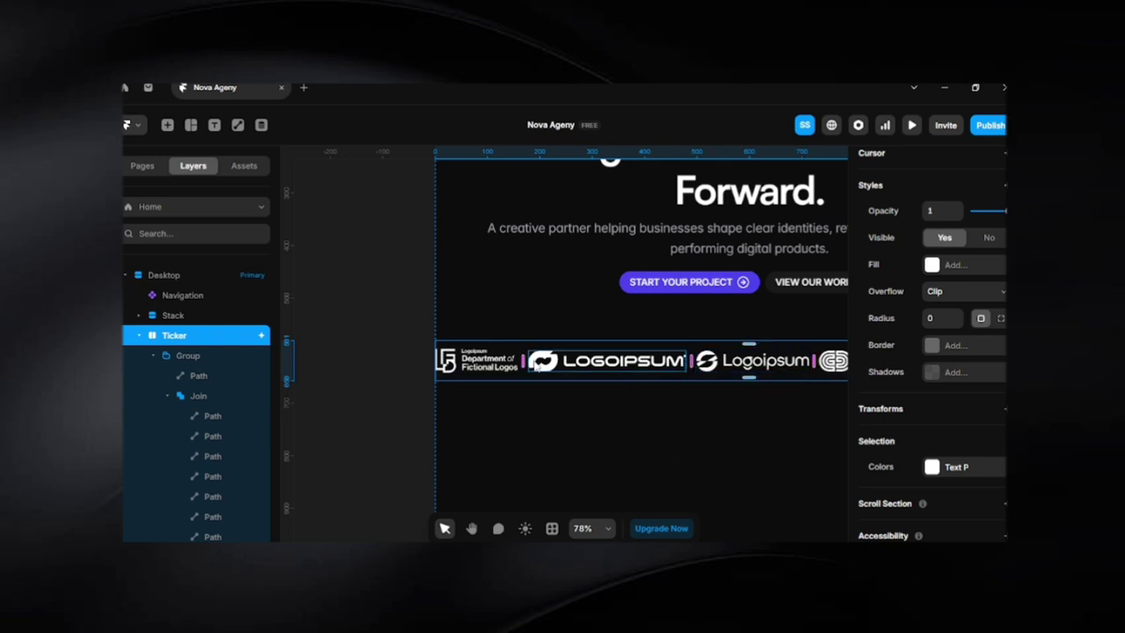
drag(537, 364, 534, 360)
scroll(983, 465, down, 1)
scroll(937, 466, up, 3)
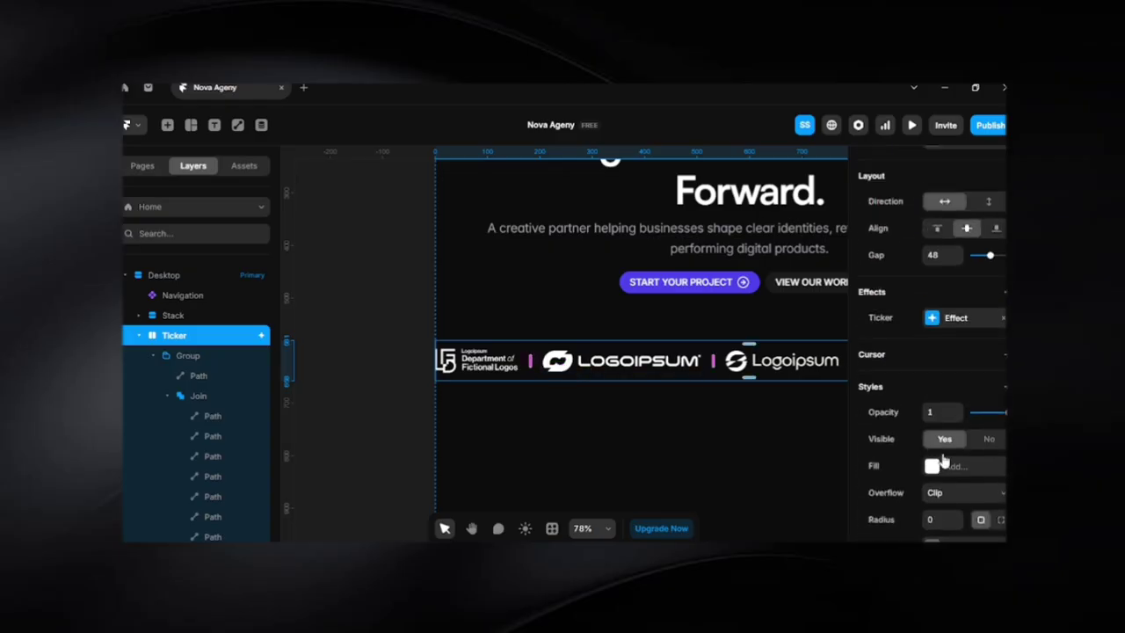
Set the logo ticker's Speed to 20% and its Hover speed to 15%
click(932, 318)
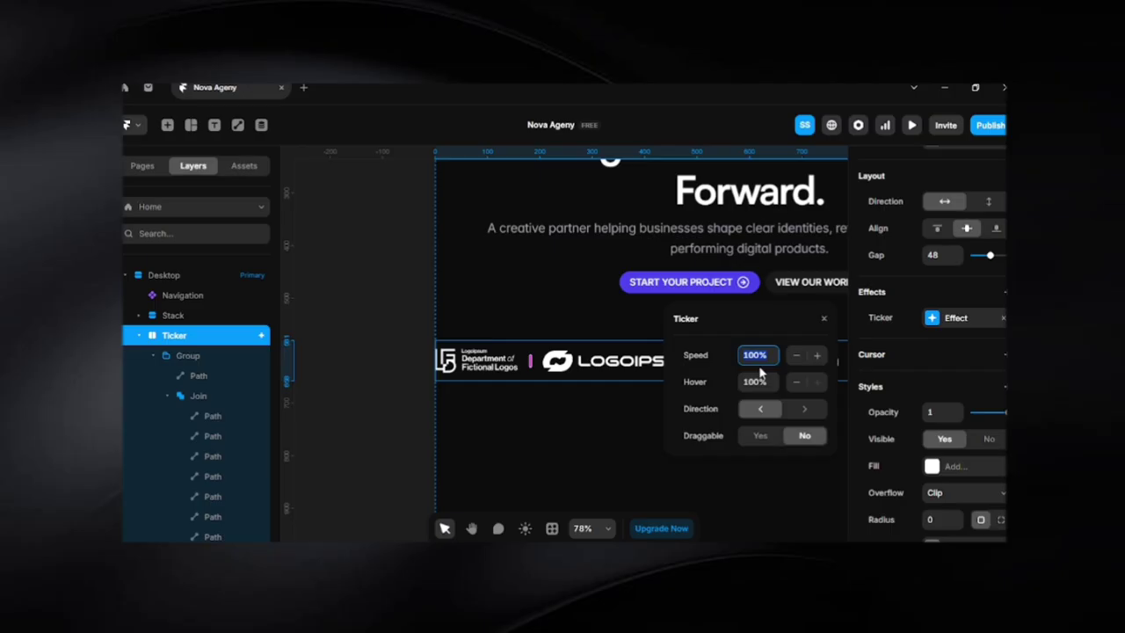
text(20)
key(Return)
click(754, 381)
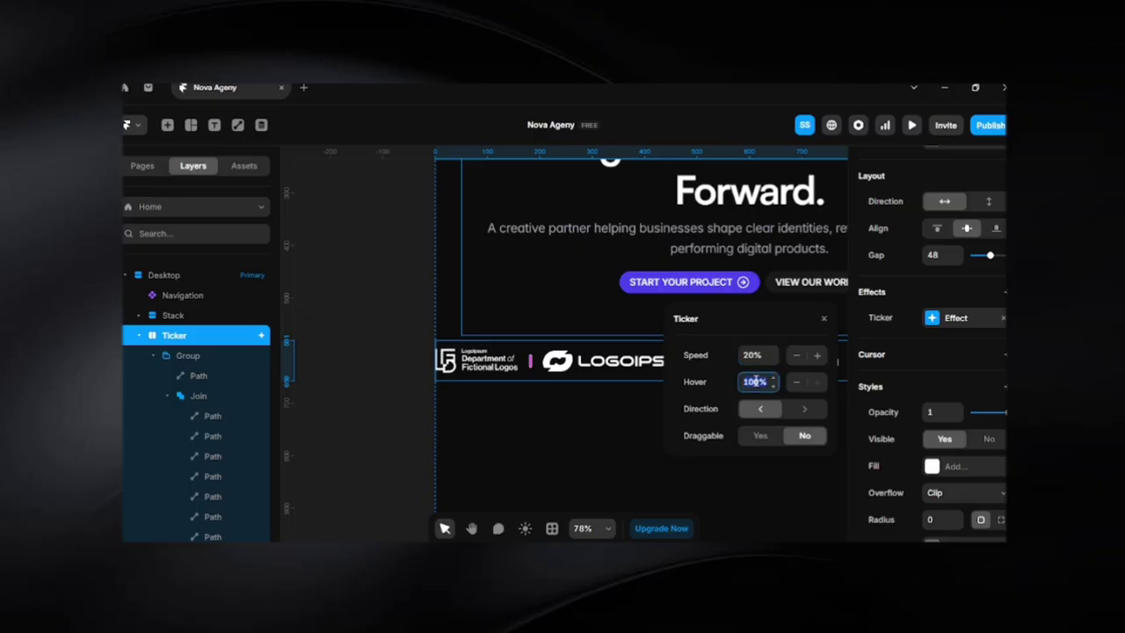
text(20)
text(%)
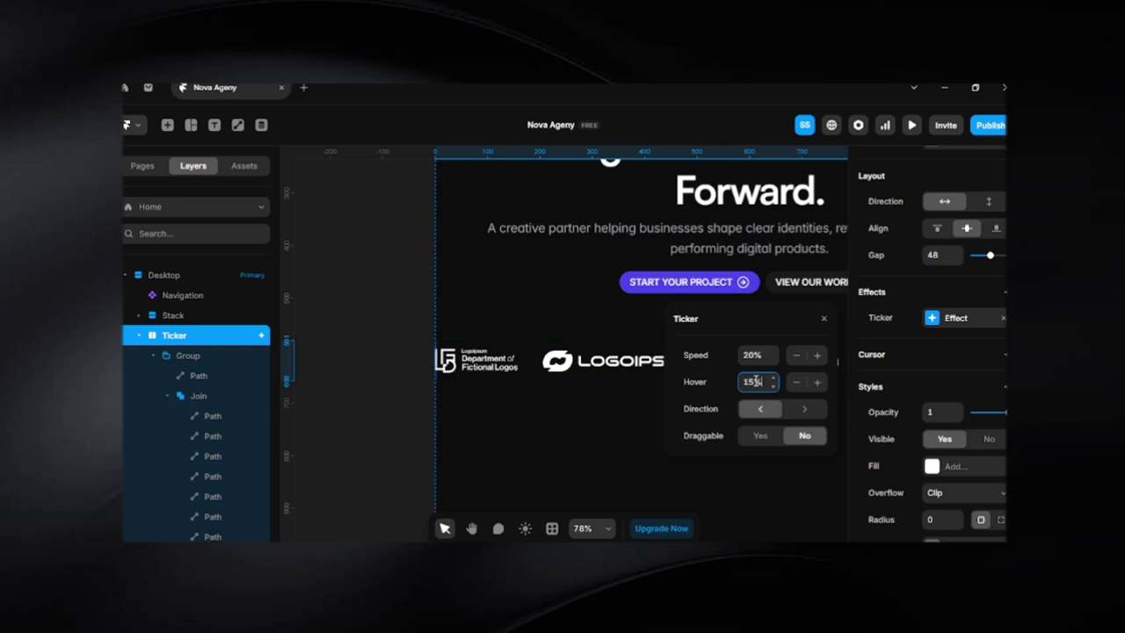
click(823, 320)
click(933, 255)
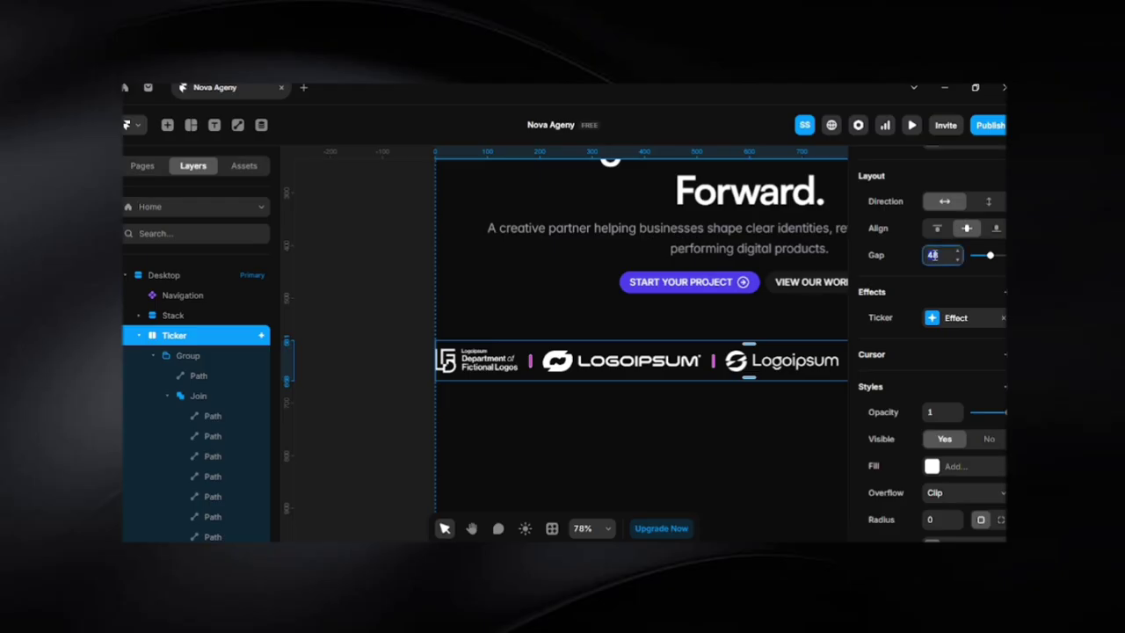
scroll(942, 268, up, 3)
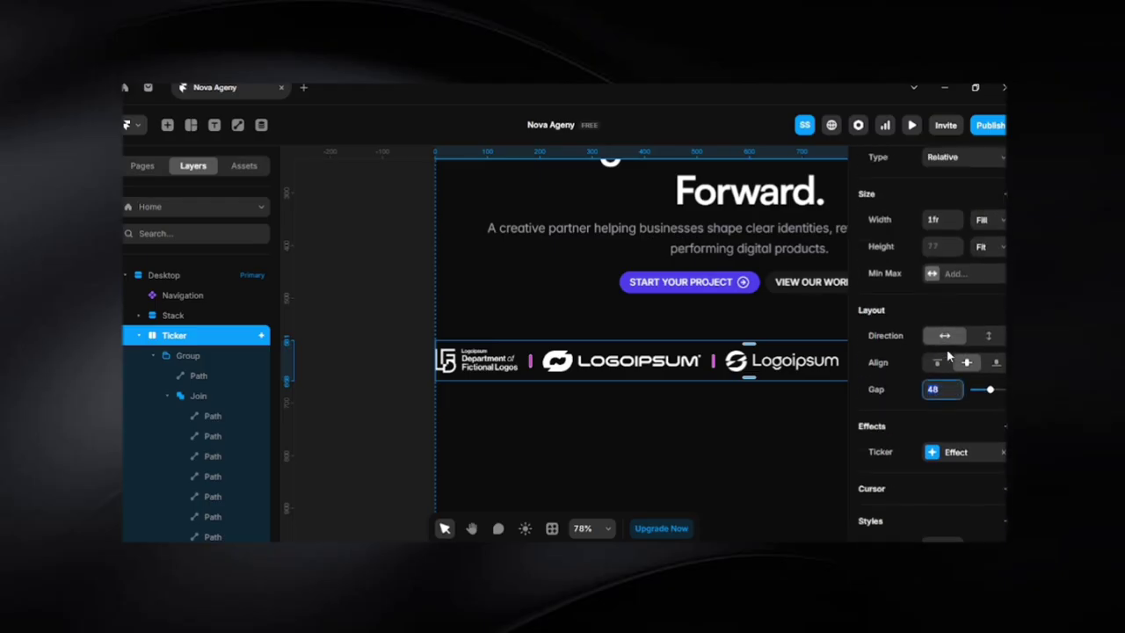
scroll(934, 465, down, 3)
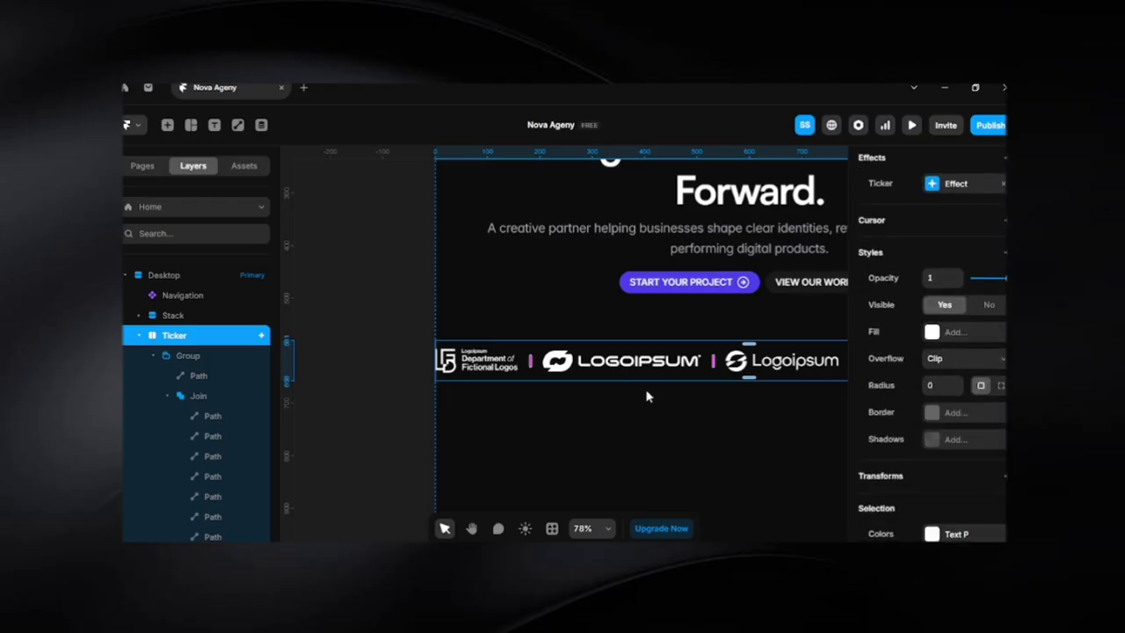
Preview the page to check the motion of the logo ticker below the hero, and return to the canvas
click(371, 381)
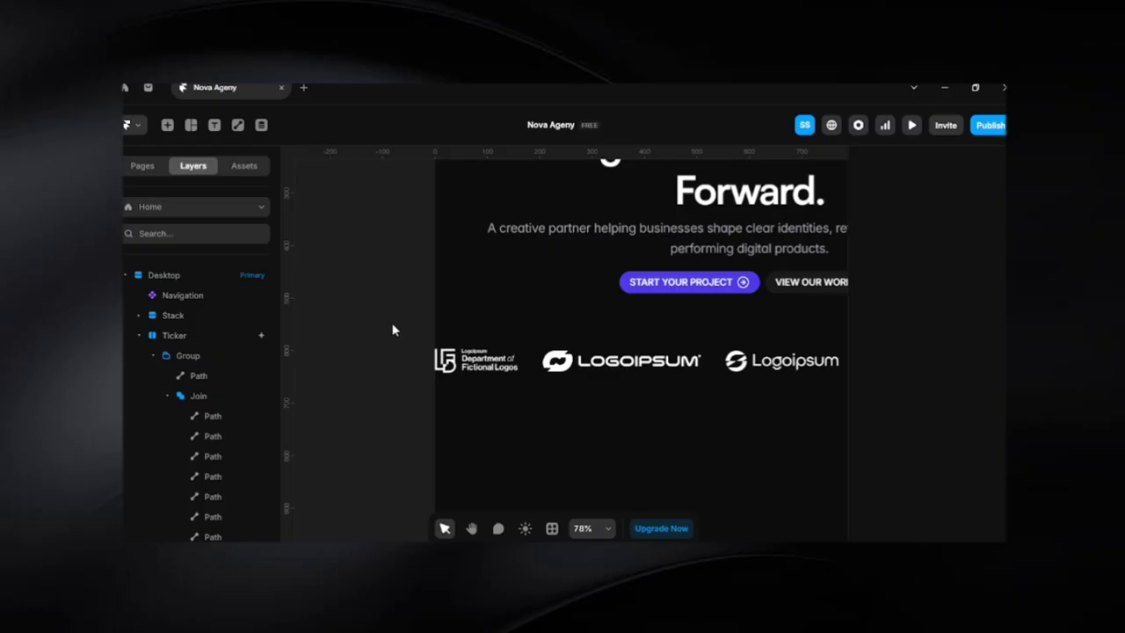
key(ctrl+p)
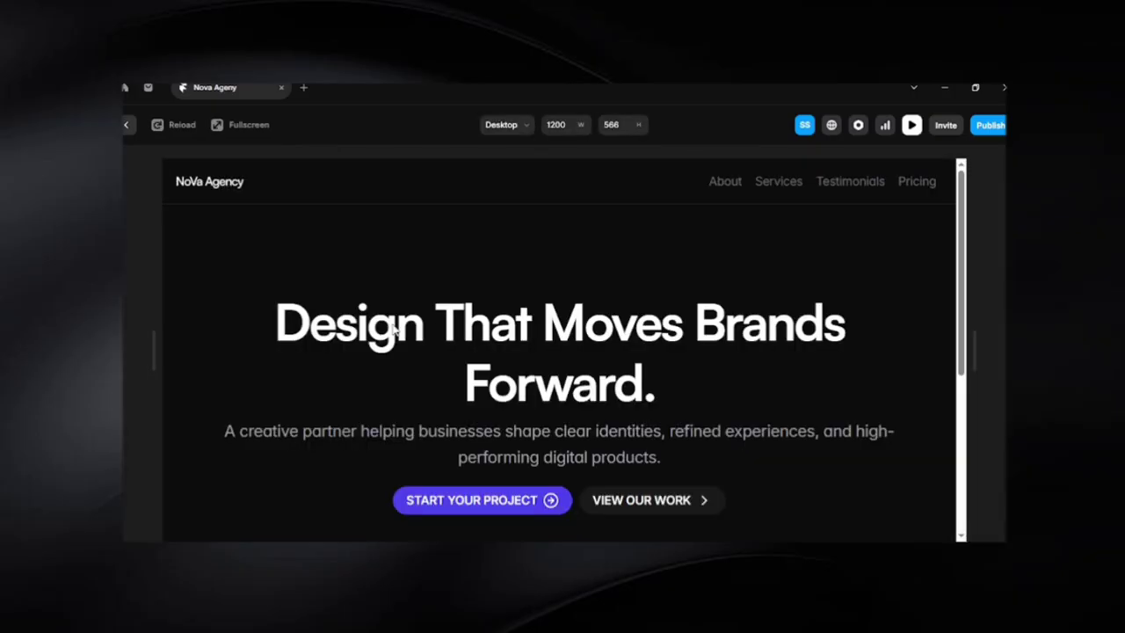
scroll(393, 329, down, 3)
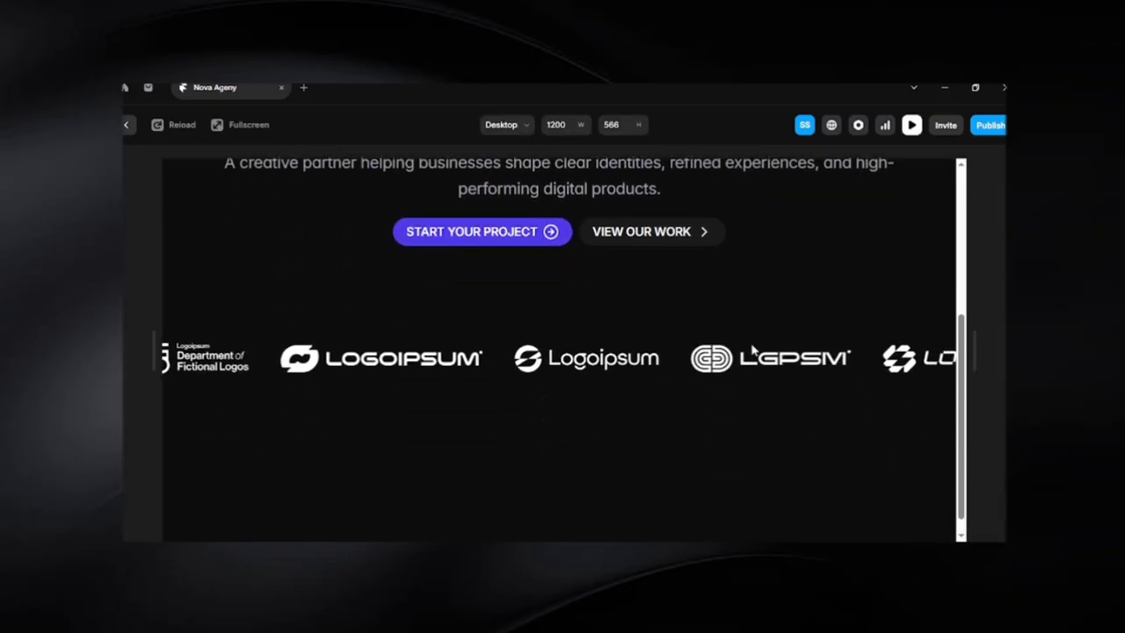
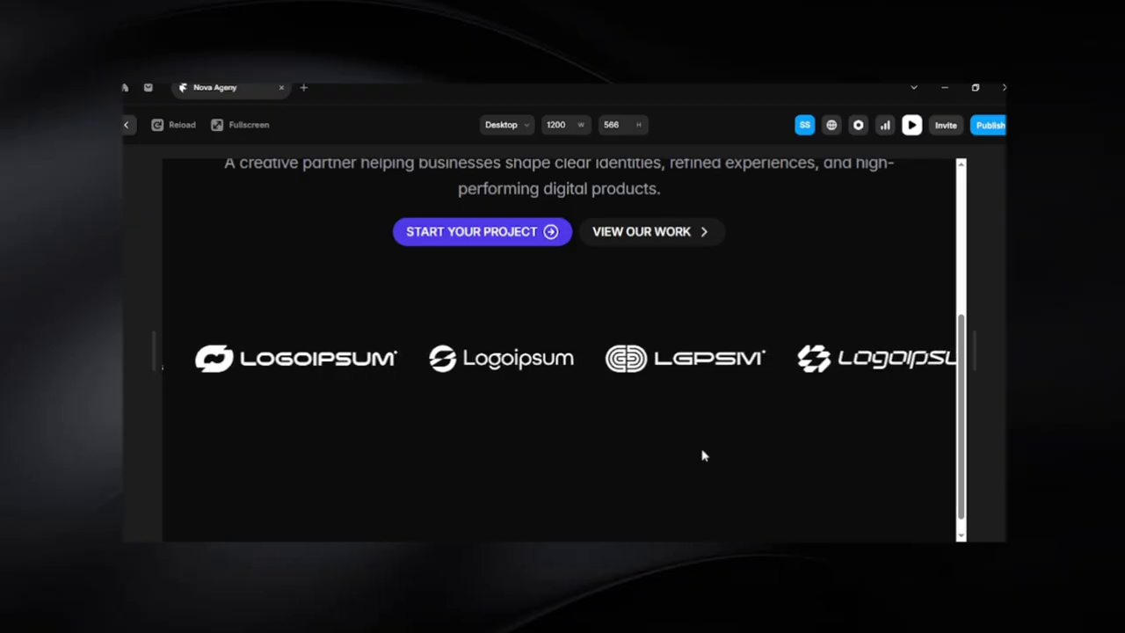
key(Escape)
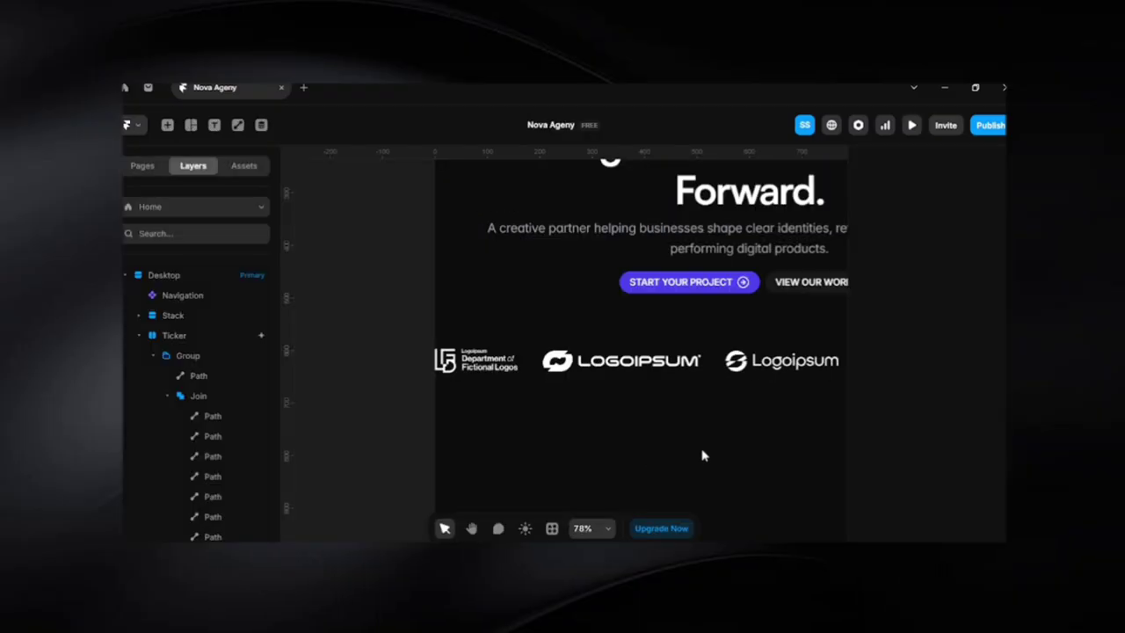
click(540, 364)
click(594, 441)
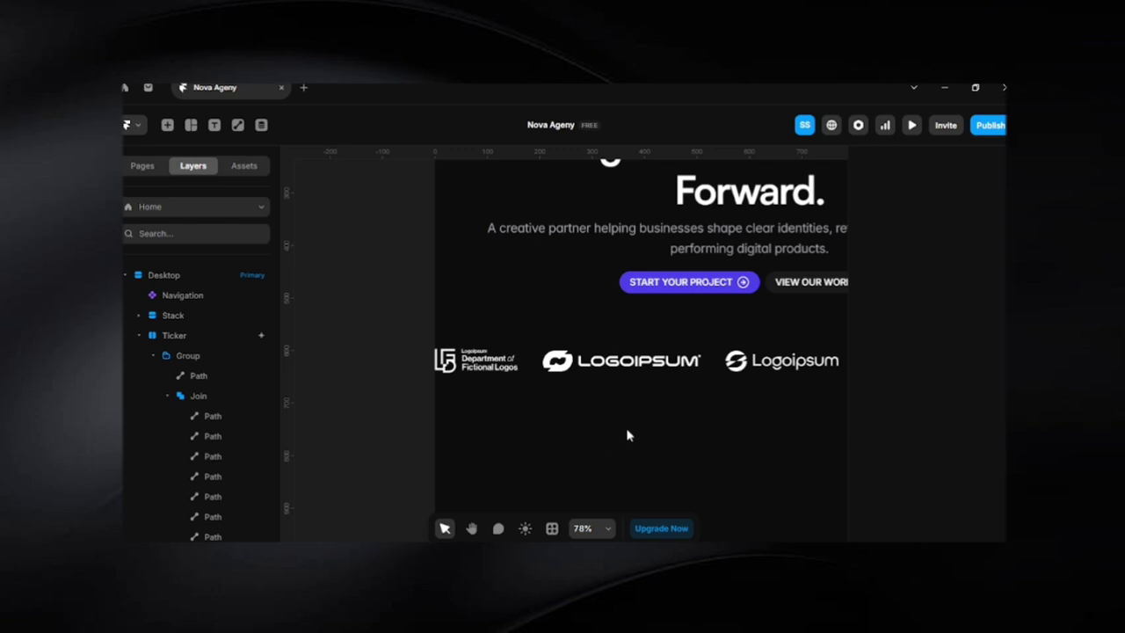
scroll(627, 435, down, 5)
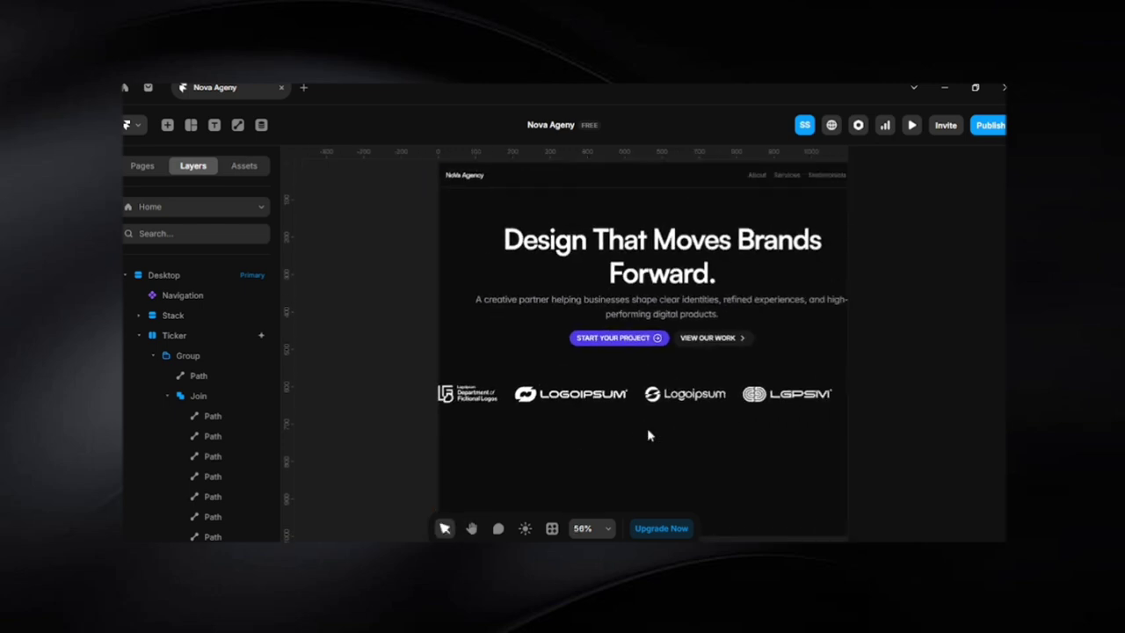
click(504, 398)
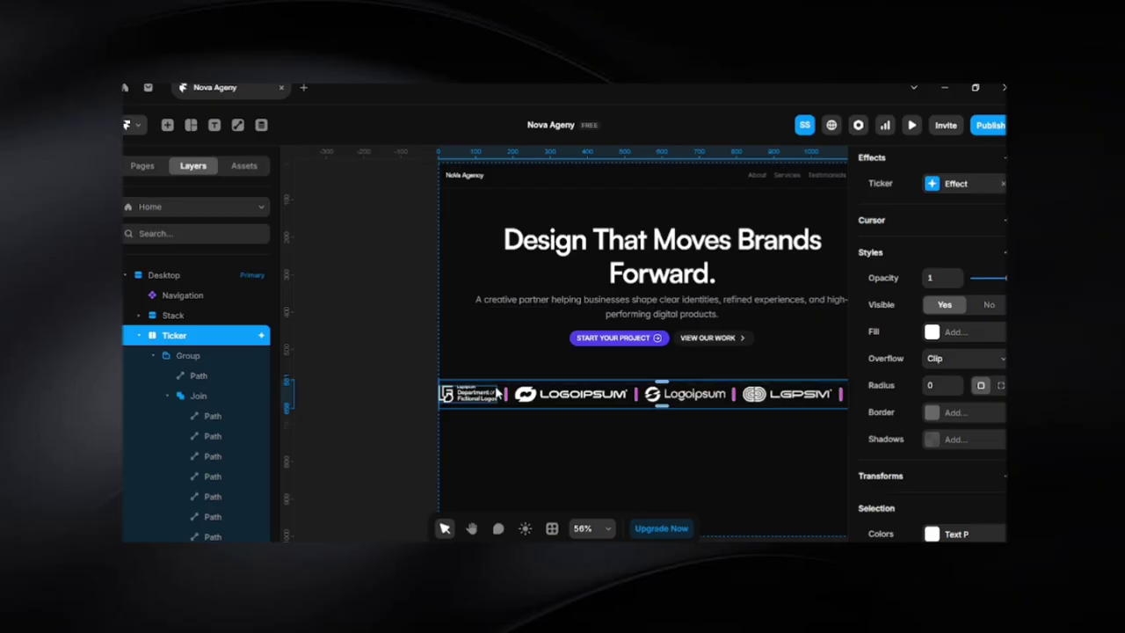
click(477, 426)
Add the text "Trusted by millions" to the Desktop frame below the logo ticker
scroll(473, 422, up, 4)
drag(422, 414, 653, 400)
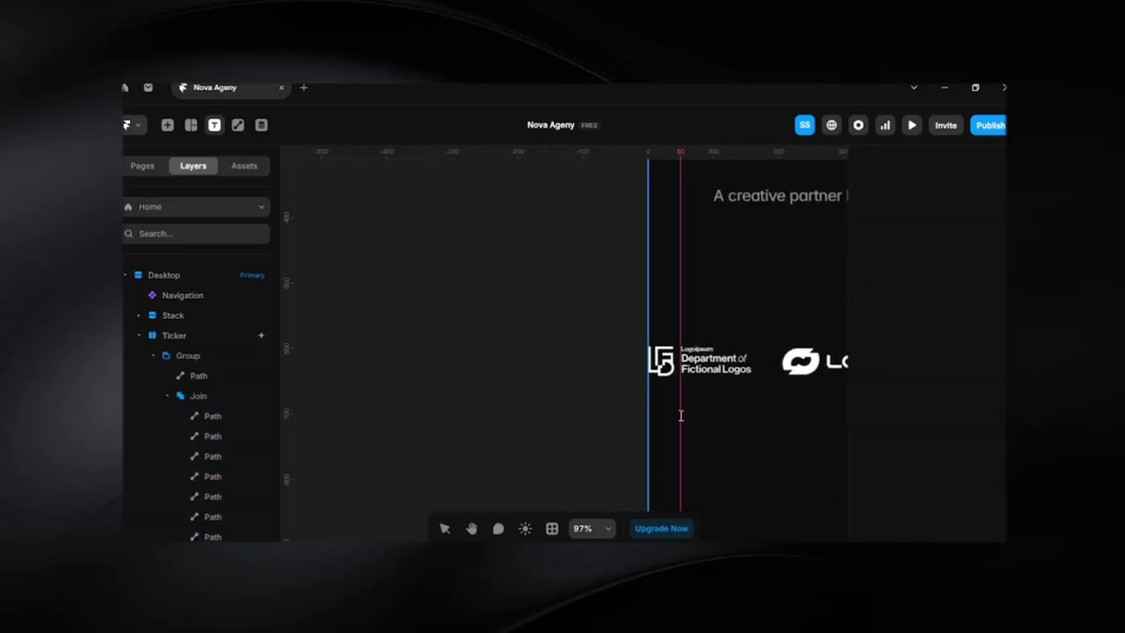
click(727, 449)
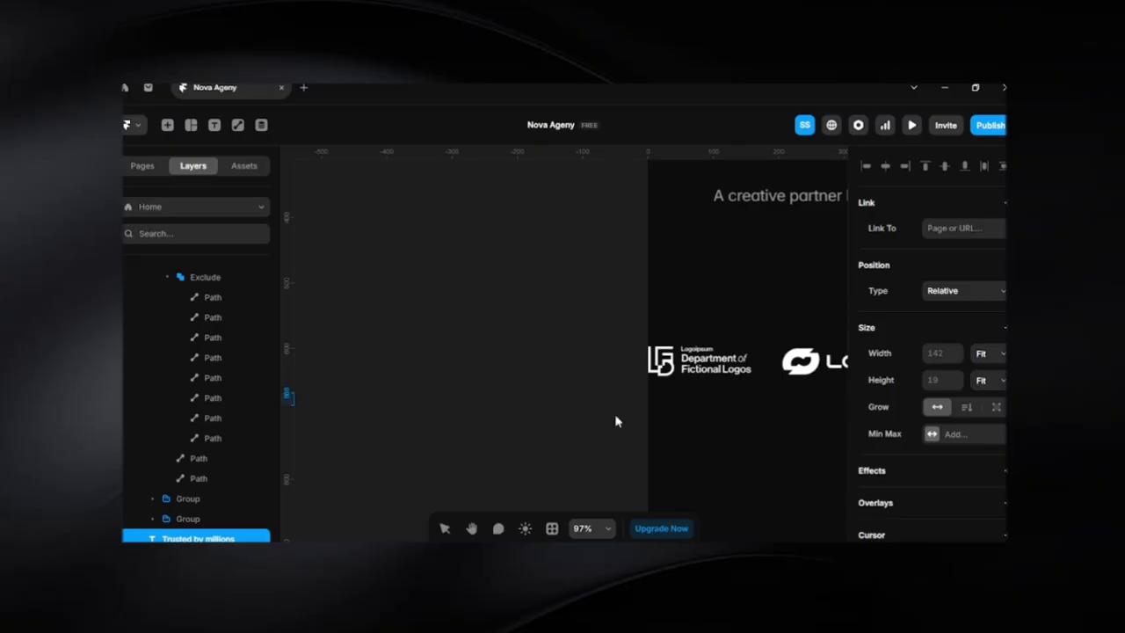
Duplicate the "Trusted by millions" text directly below the original in the Desktop frame
scroll(597, 413, down, 4)
drag(703, 413, 382, 354)
scroll(606, 341, up, 5)
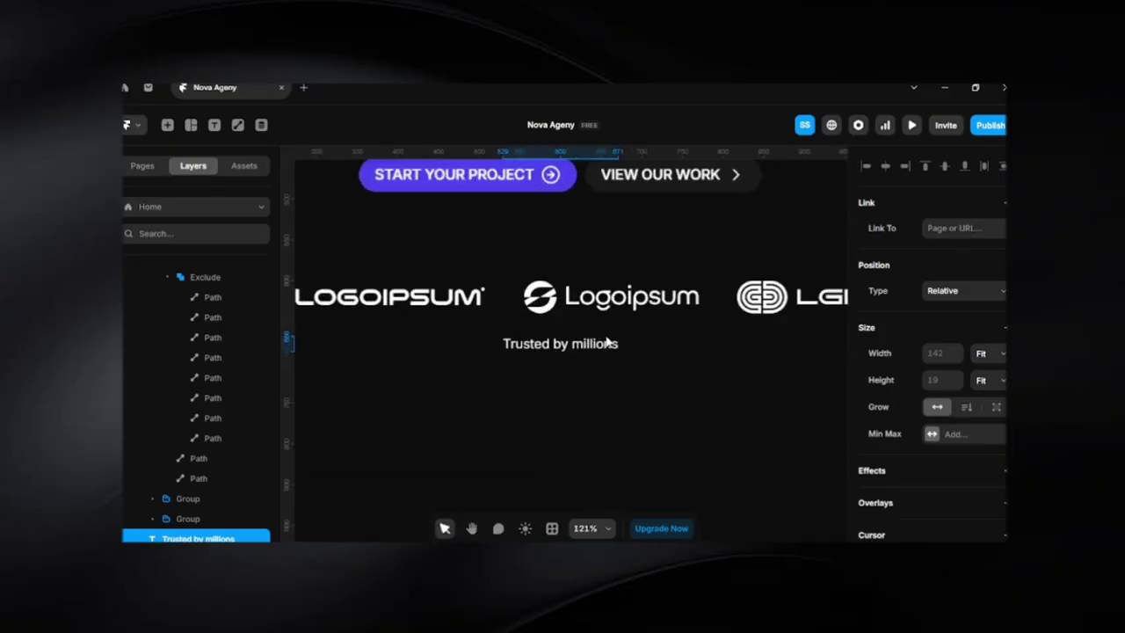
scroll(603, 344, up, 4)
drag(577, 364, 653, 392)
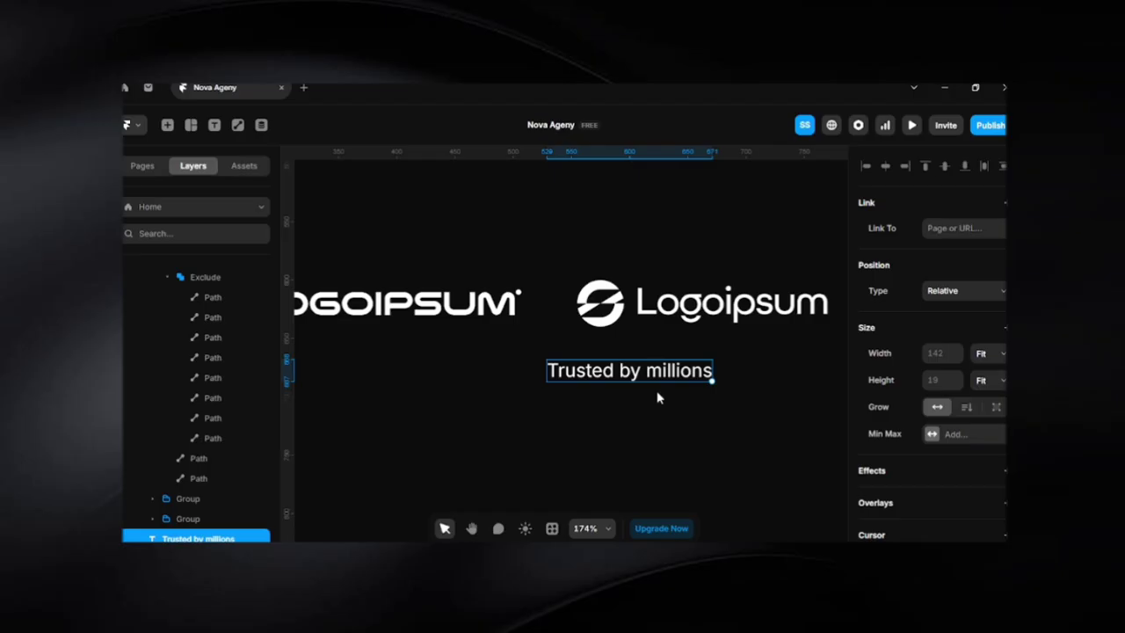
drag(653, 380, 655, 396)
Replace the wording of the duplicated lower text with "Of business all over the world"
double_click(654, 396)
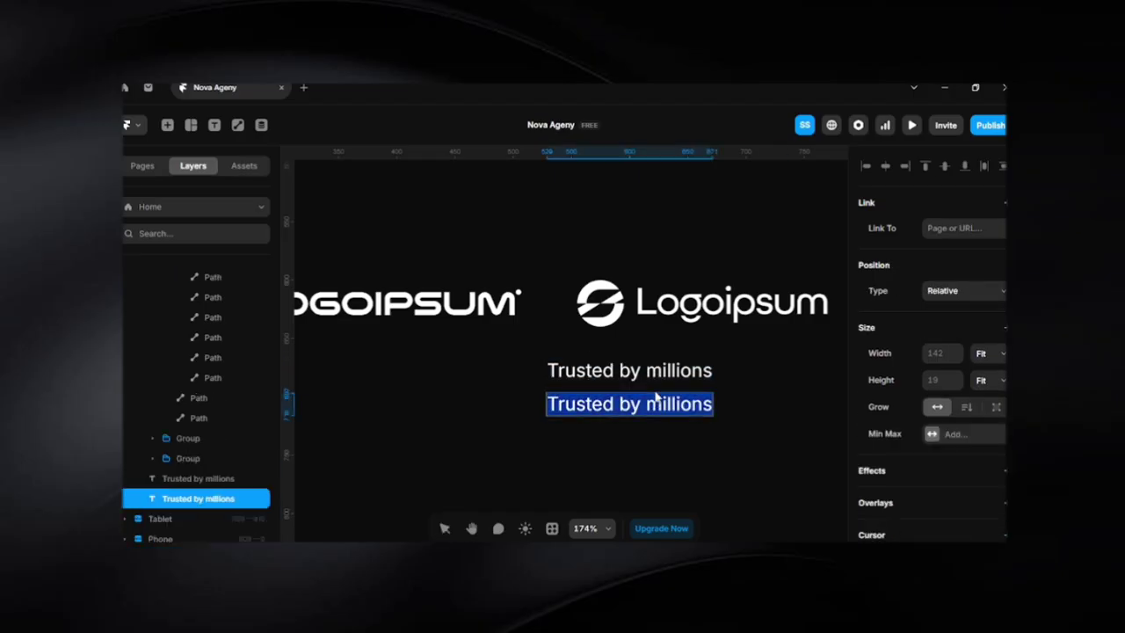
text(Of)
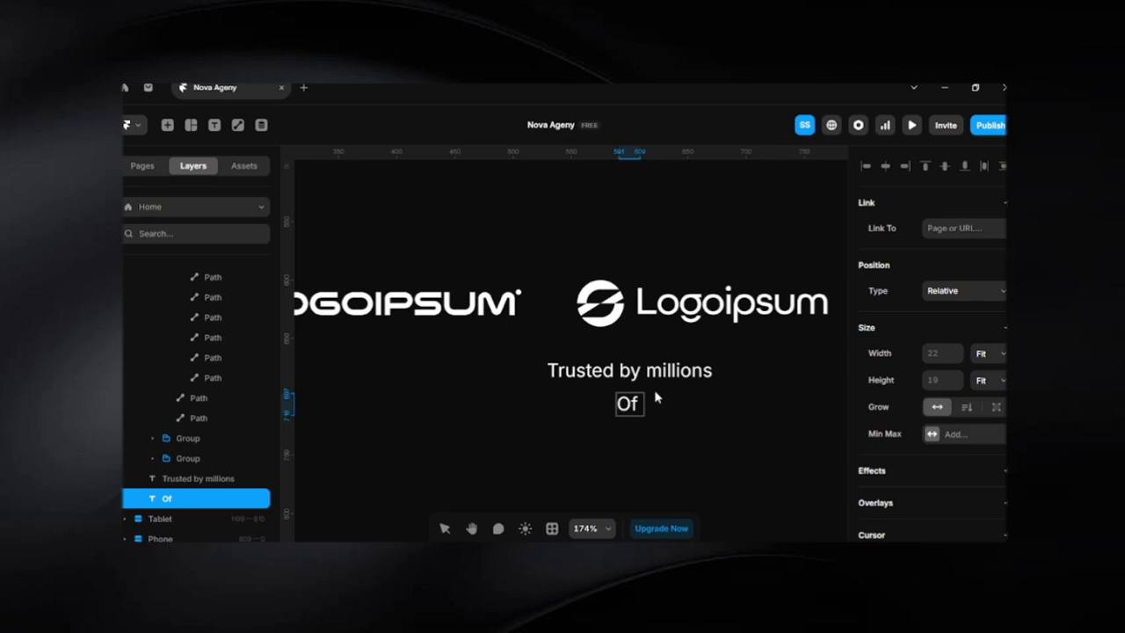
text( busienss)
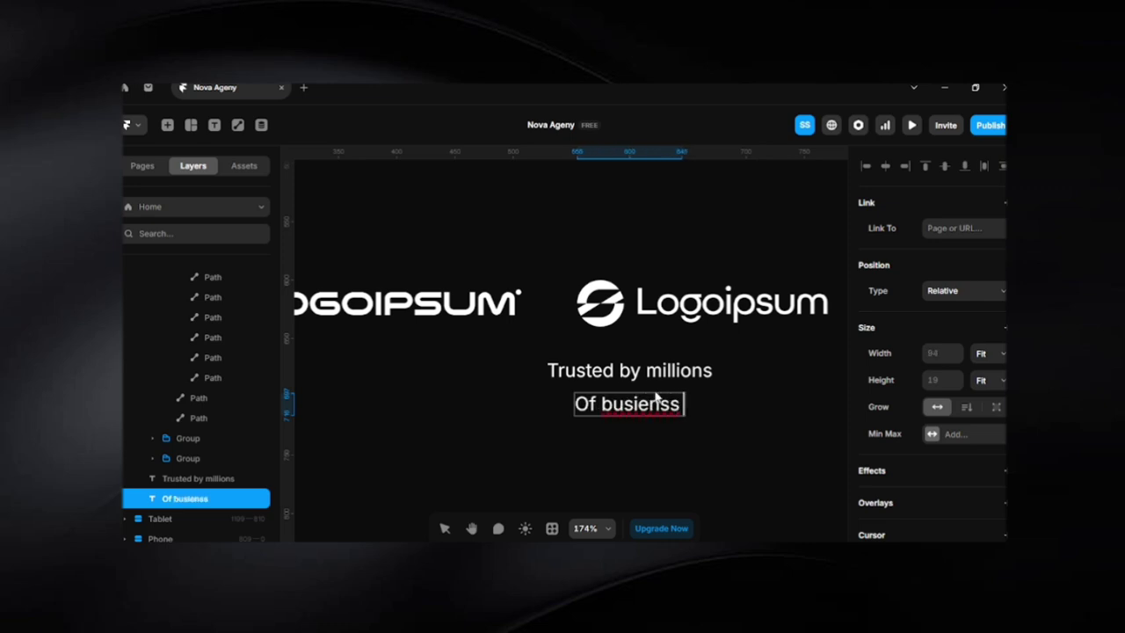
text(es)
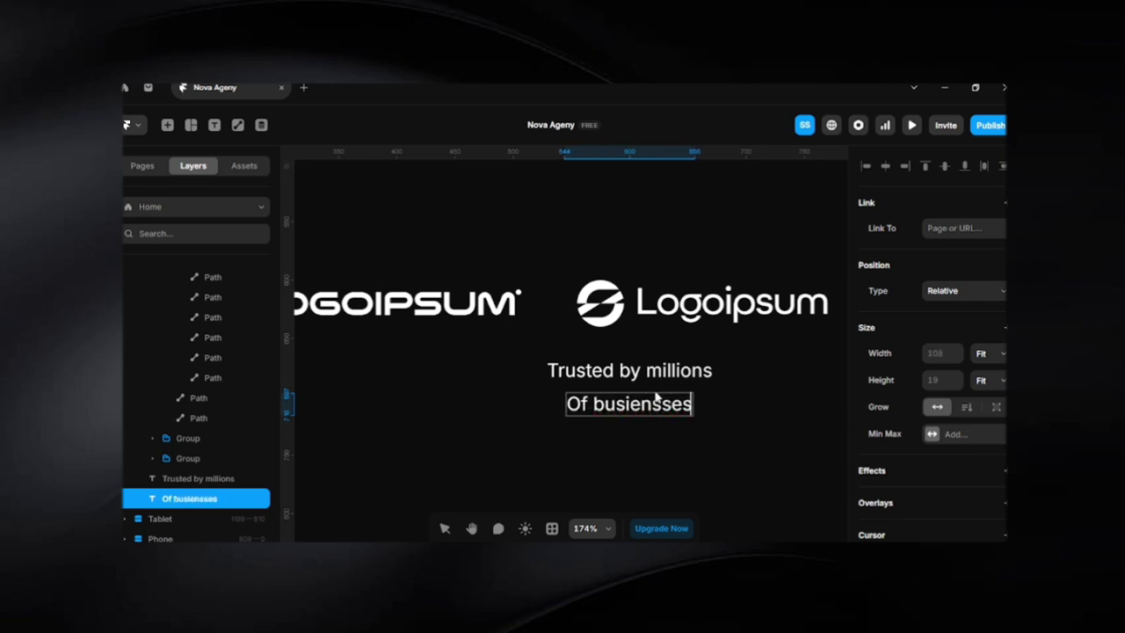
key(BackSpace)
key(BackSpace)
key(BackSpace)
key(BackSpace)
key(BackSpace)
key(BackSpace)
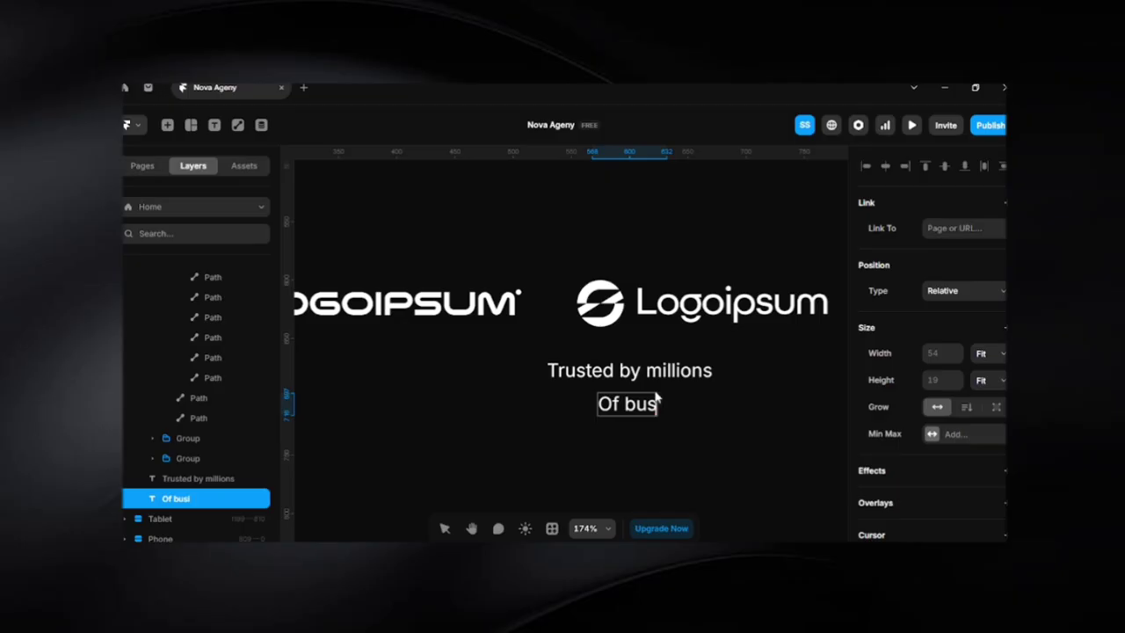
text(ines)
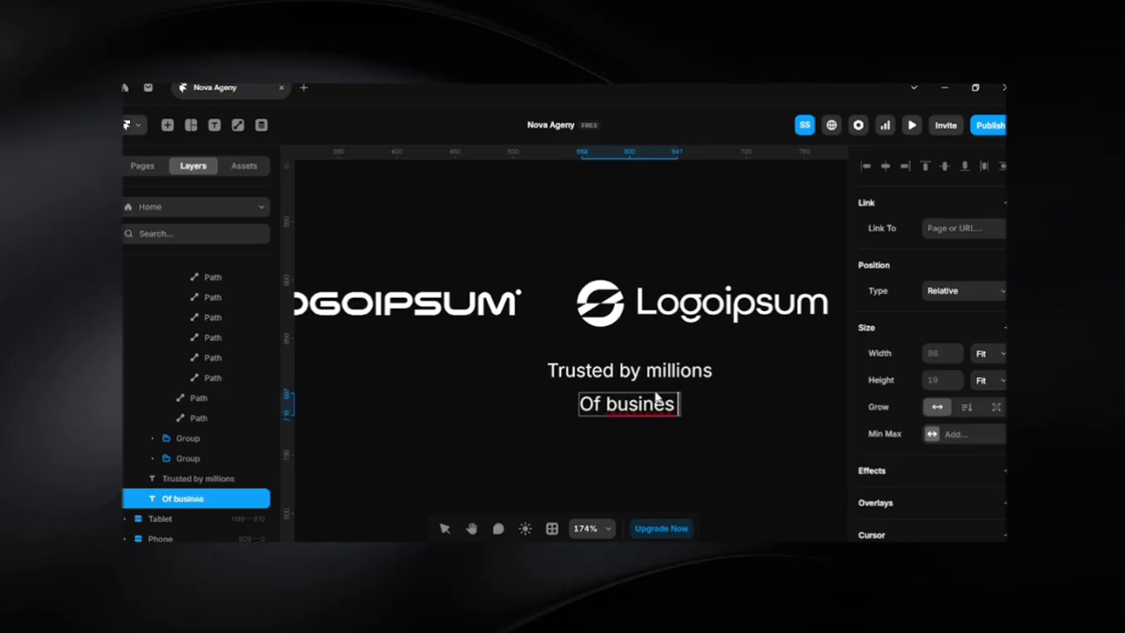
text(s all)
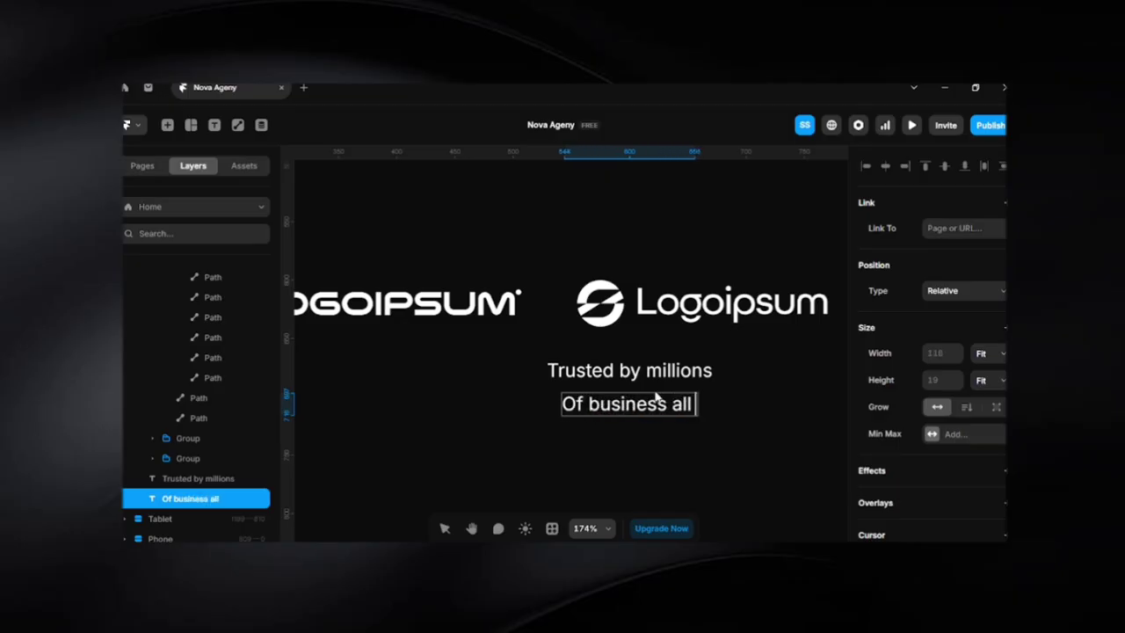
text( over the work)
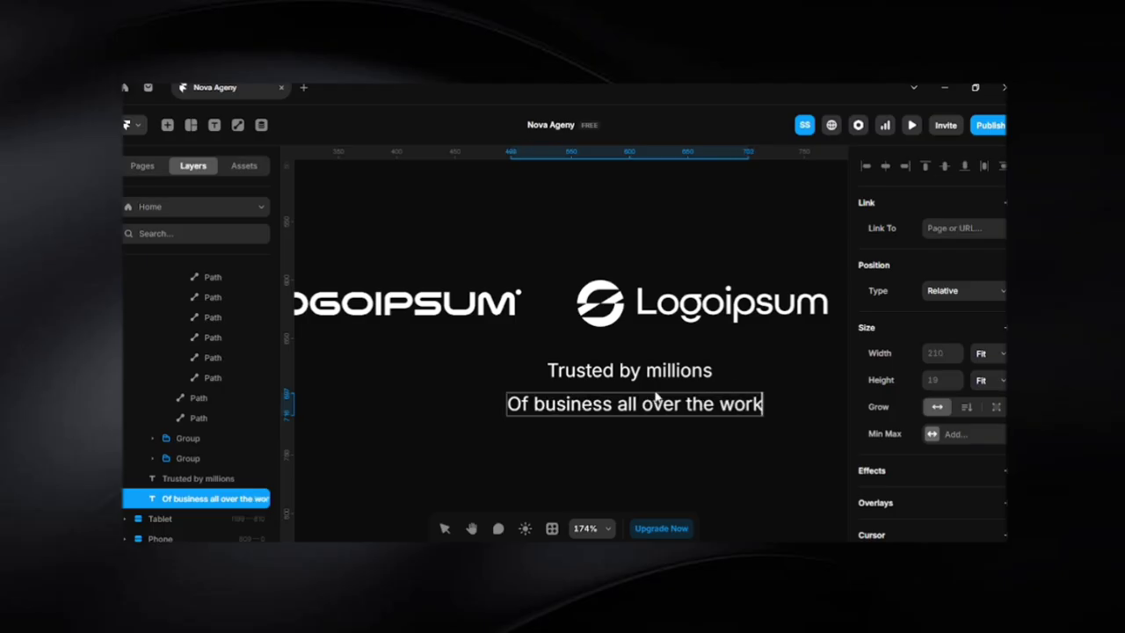
key(BackSpace)
text(ls)
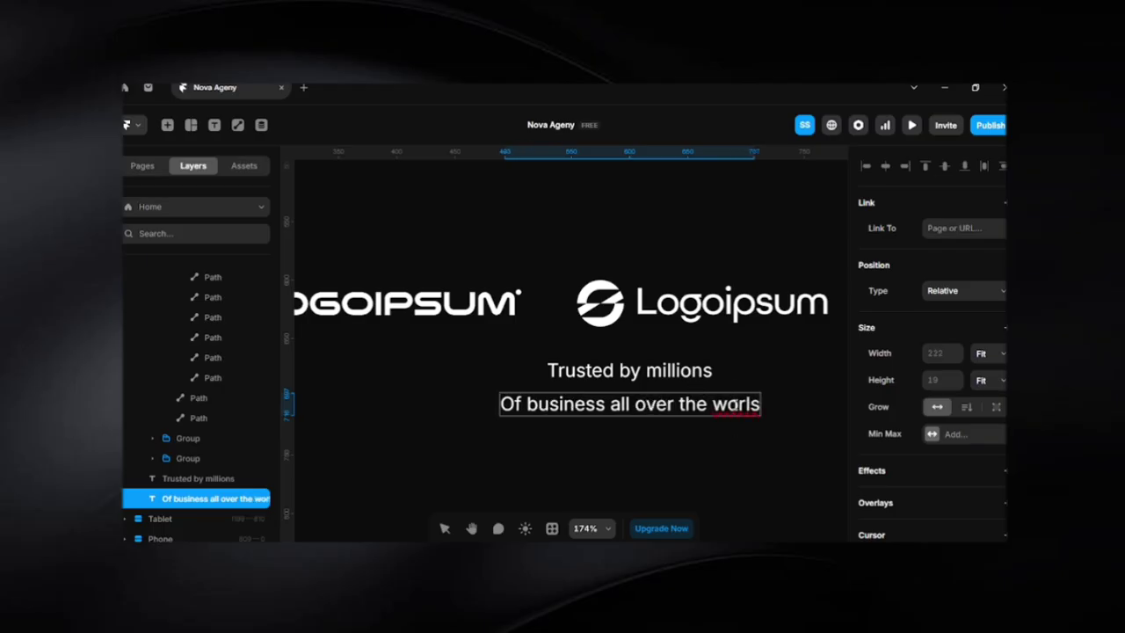
key(BackSpace)
text(d)
Replace "millions" in the upper text line so it reads "Trusted by Thousands"
click(691, 371)
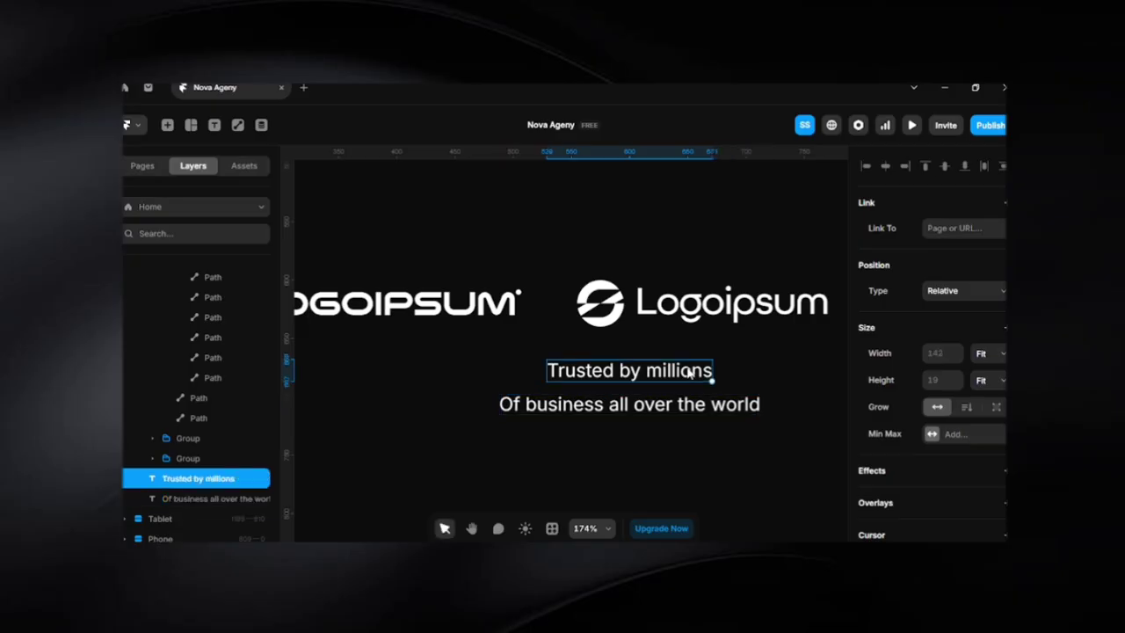
double_click(689, 372)
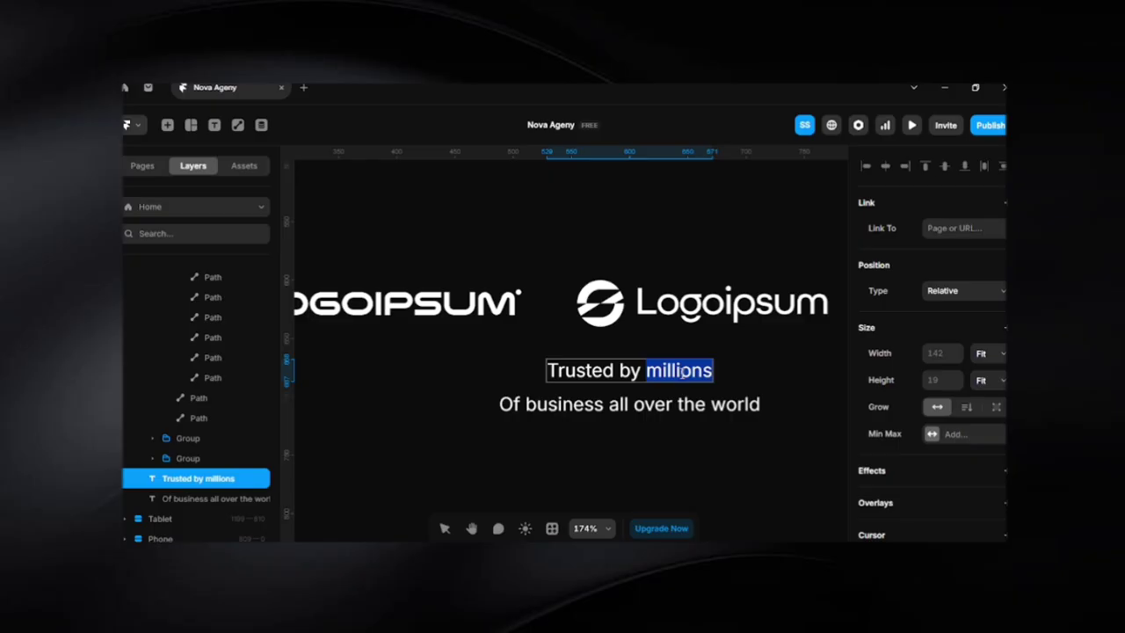
text(Thou)
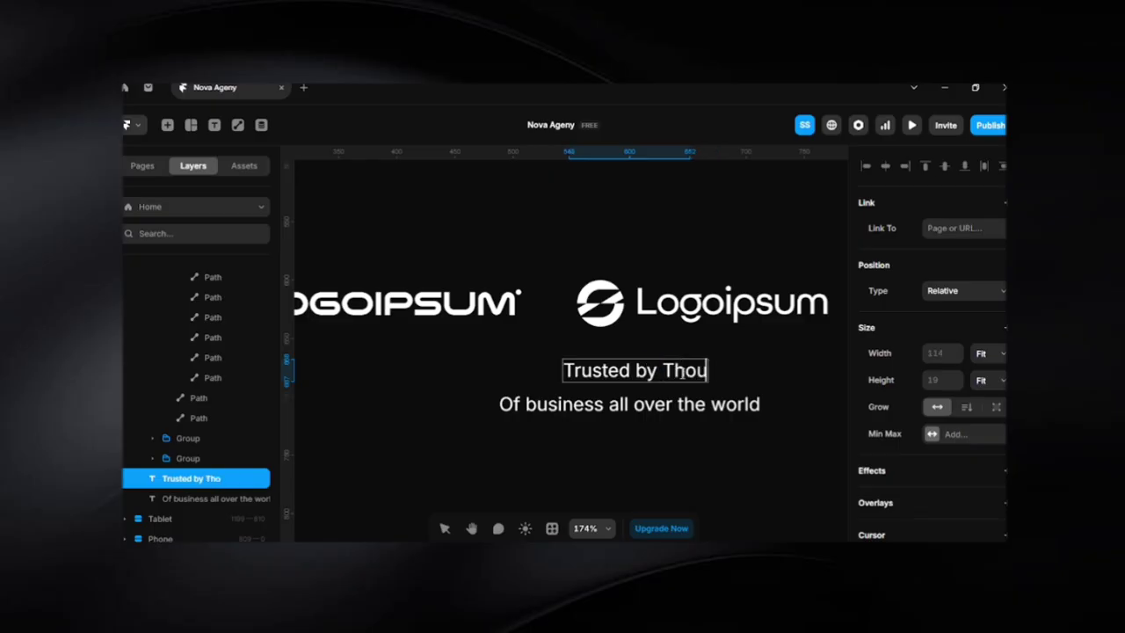
text(sands)
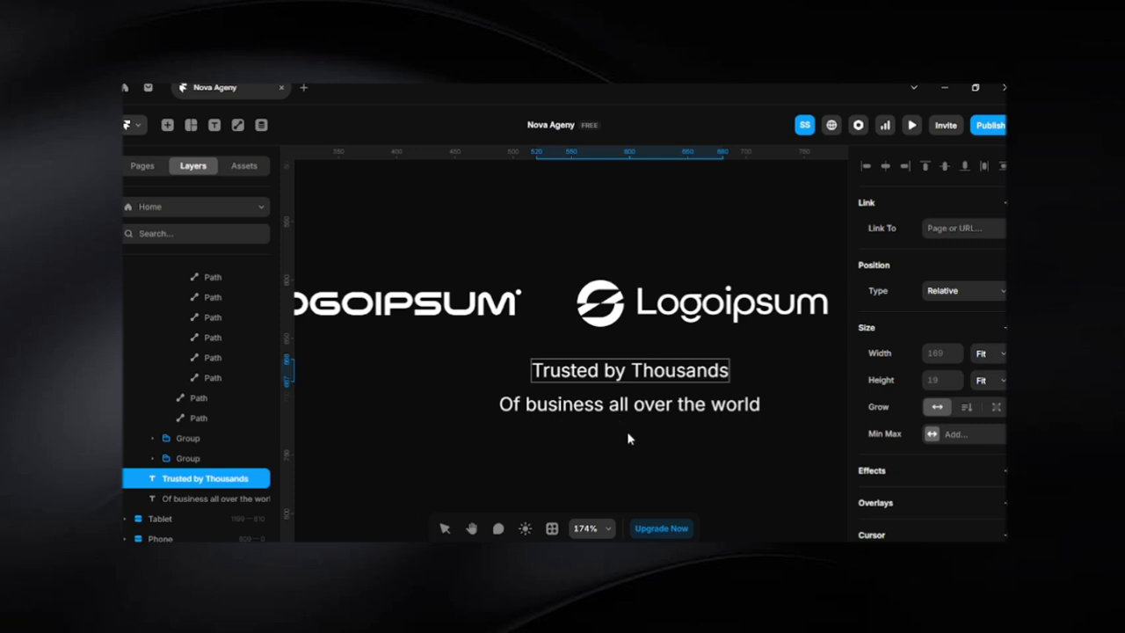
key(Escape)
Group the "Trusted by Thousands" and "Of business all over the world" texts into a stack
shift+click(609, 404)
key(ctrl+Return)
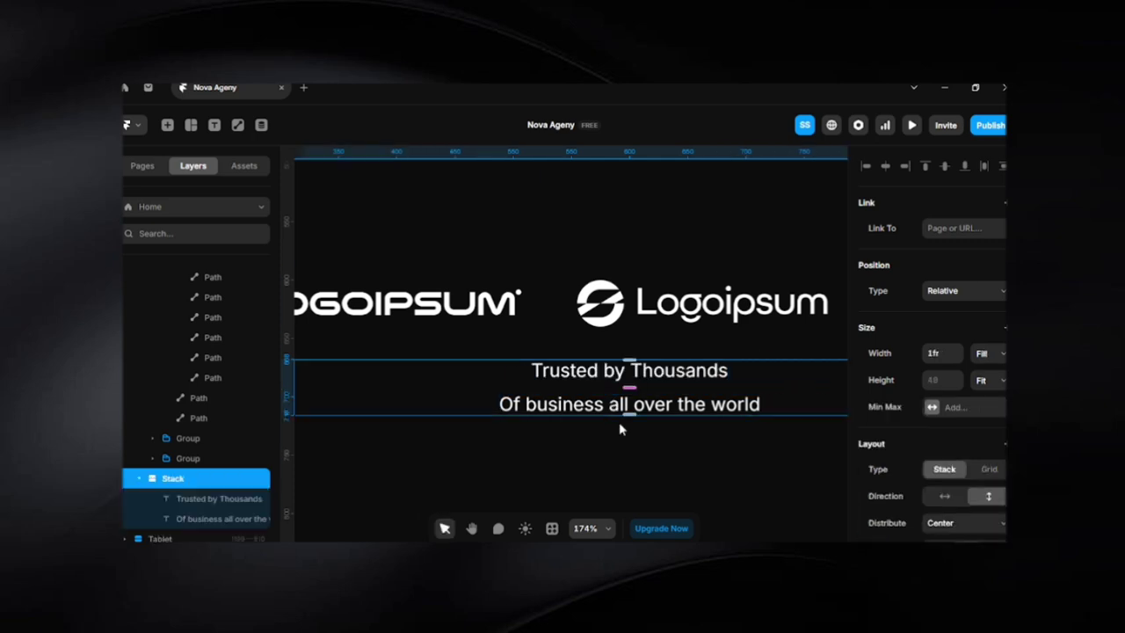
Left-align the two text lines inside the "Trusted by Thousands" stack
scroll(946, 523, down, 1)
click(937, 484)
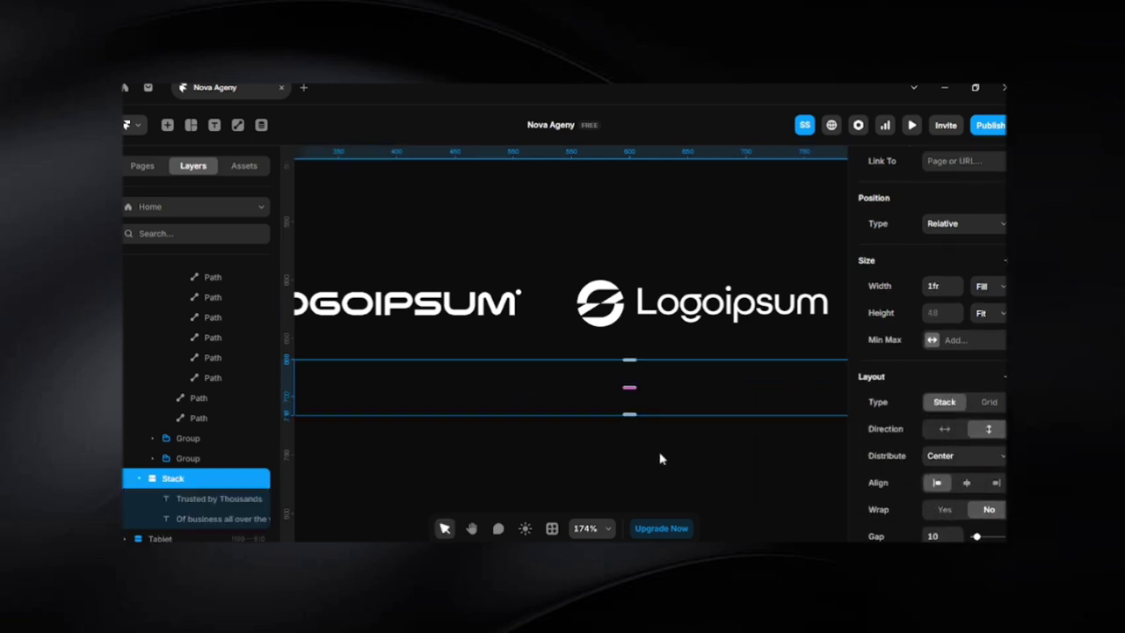
click(654, 453)
scroll(653, 456, down, 3)
scroll(589, 447, left, 3)
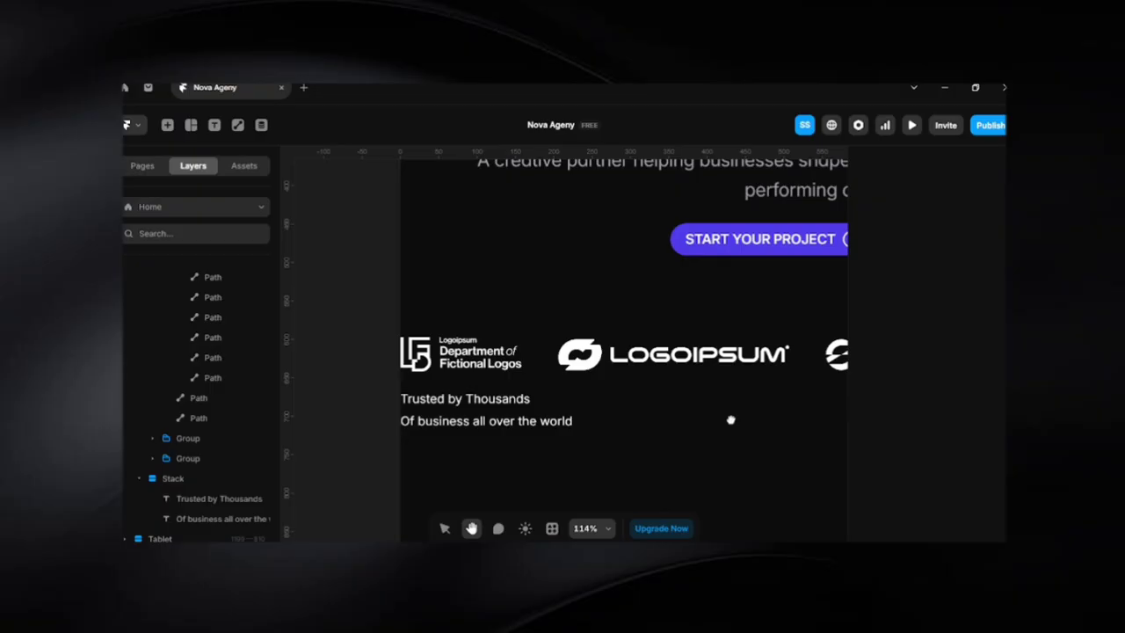
Move the "Trusted by Thousands" text stack above the logo ticker in the hero section
click(537, 346)
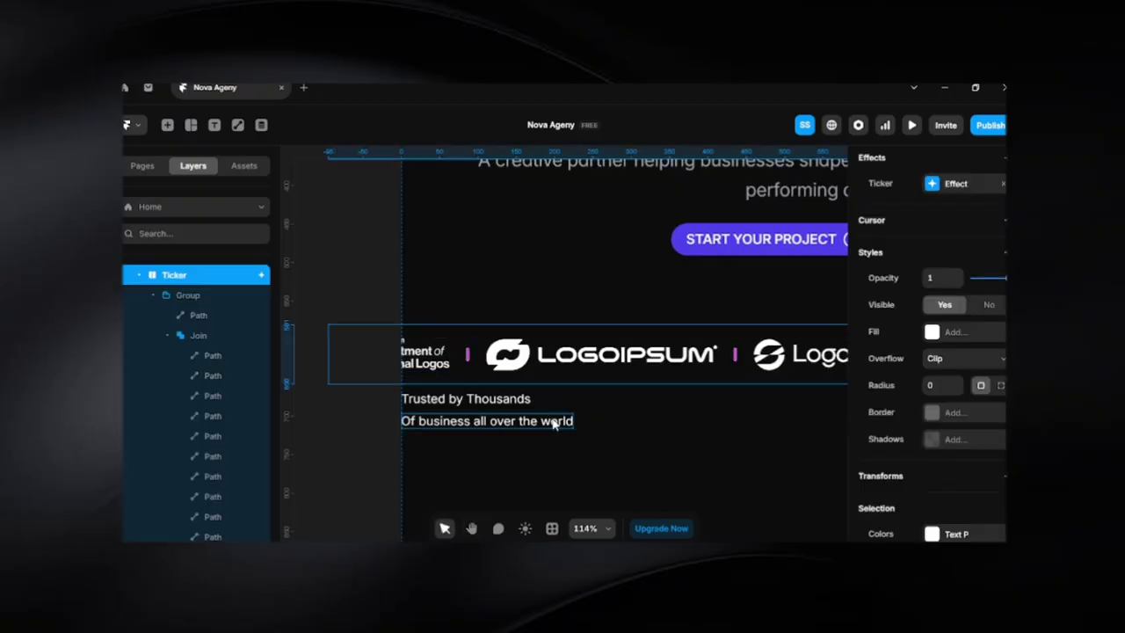
click(584, 406)
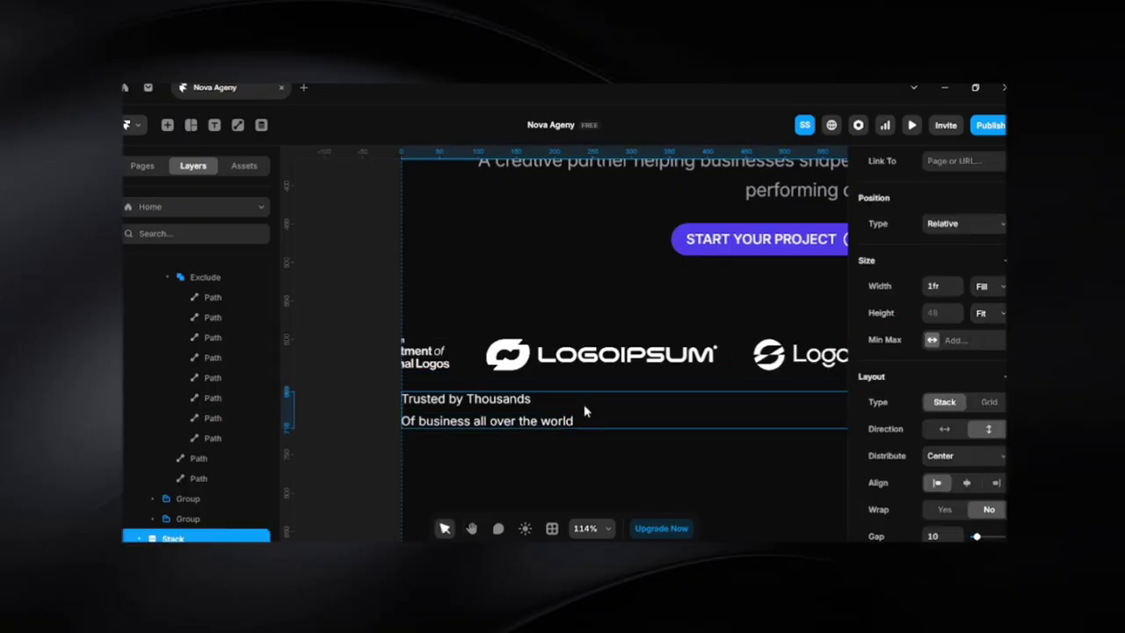
key(ctrl+z)
scroll(613, 459, down, 2)
Wrap the text stack and the logo ticker together in a new stack
drag(570, 440, 667, 349)
click(653, 387)
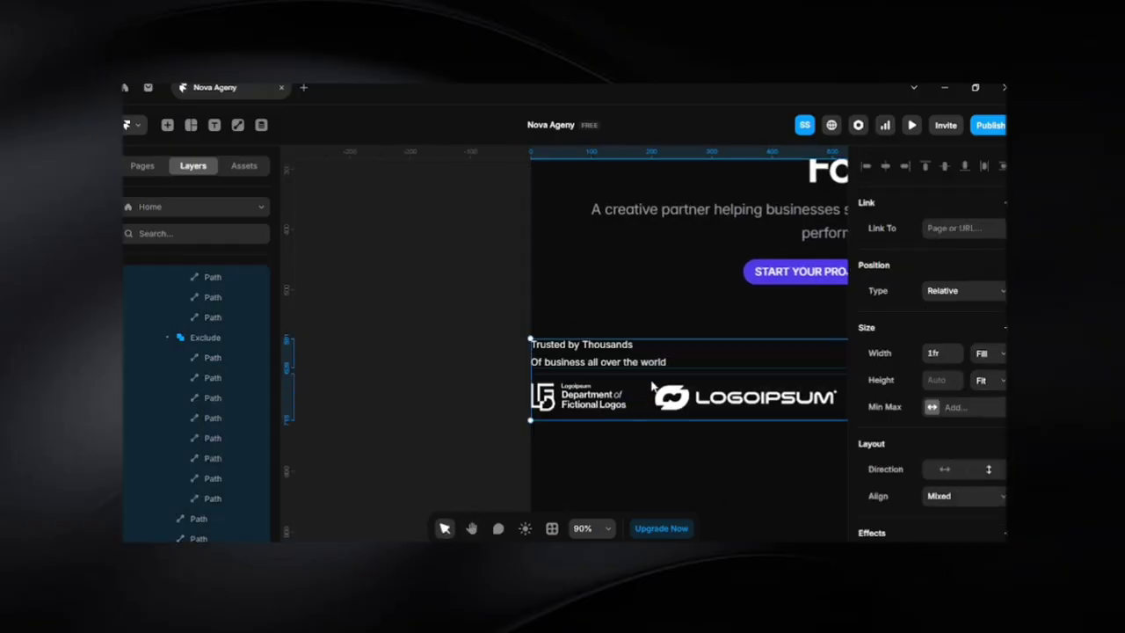
click(693, 405)
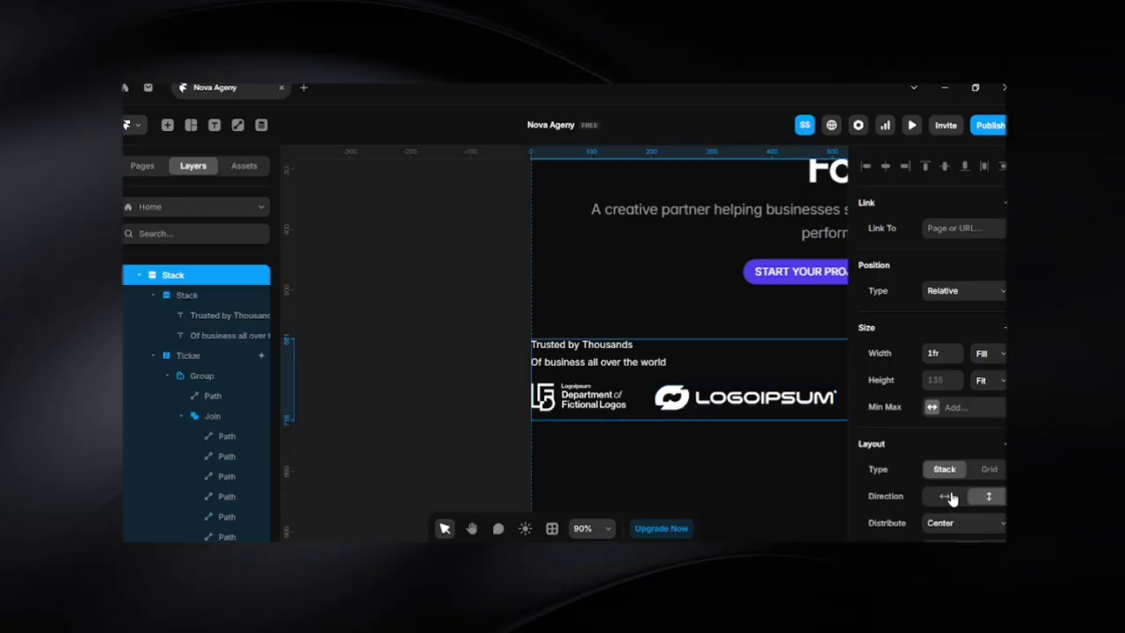
Set the new outer stack's direction to horizontal and the inner text stack's width to Fit
scroll(949, 387, down, 2)
click(944, 362)
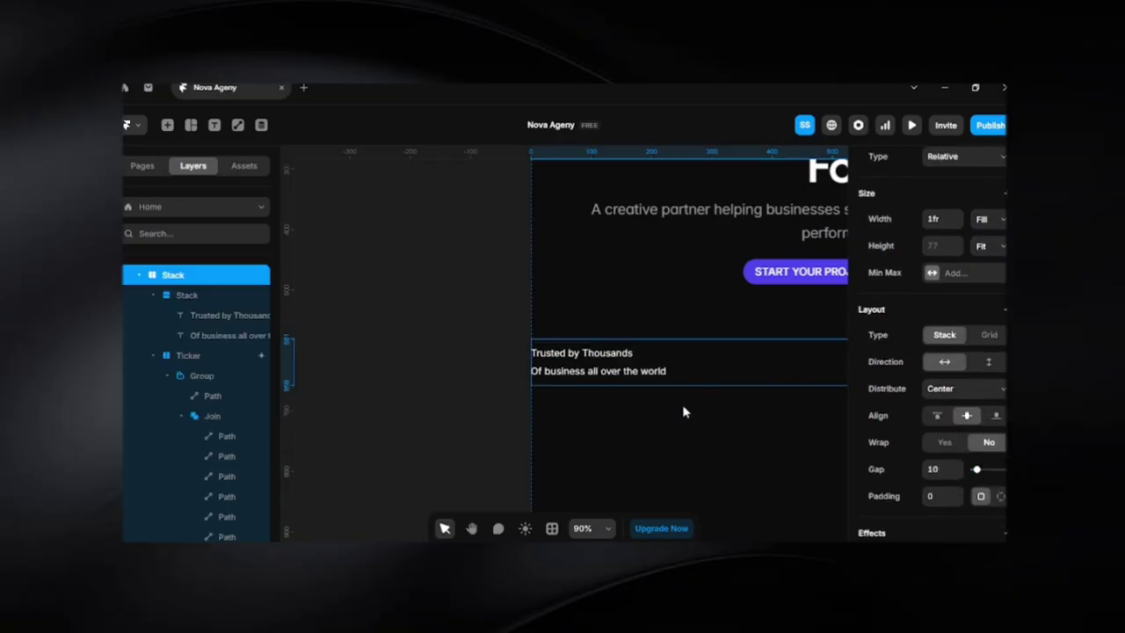
click(681, 372)
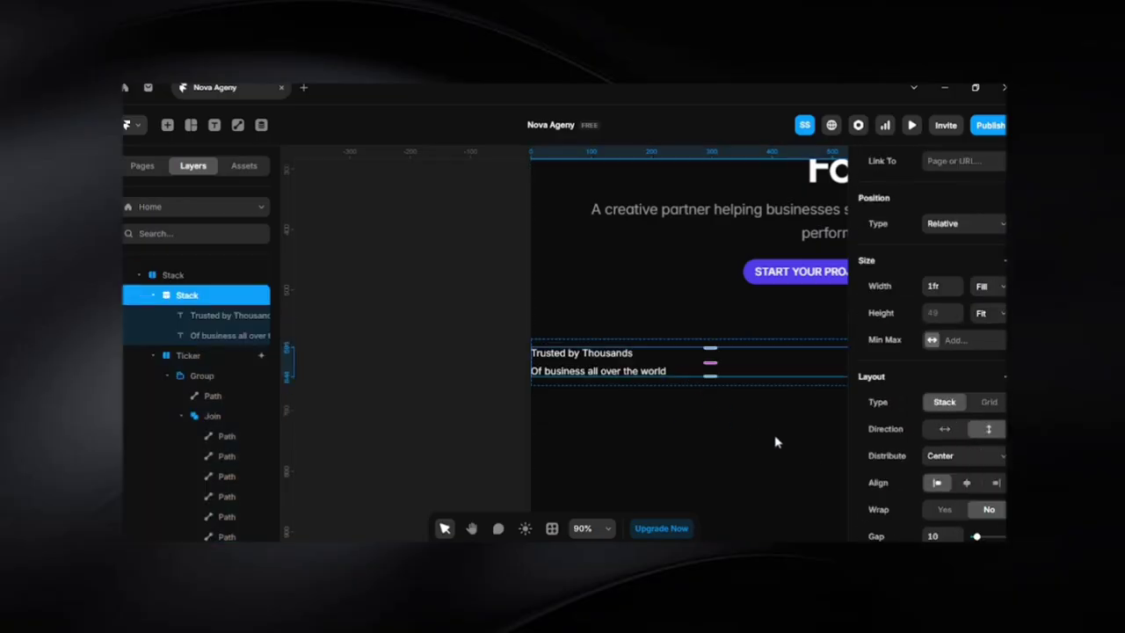
click(996, 287)
click(988, 353)
click(695, 434)
scroll(708, 402, up, 5)
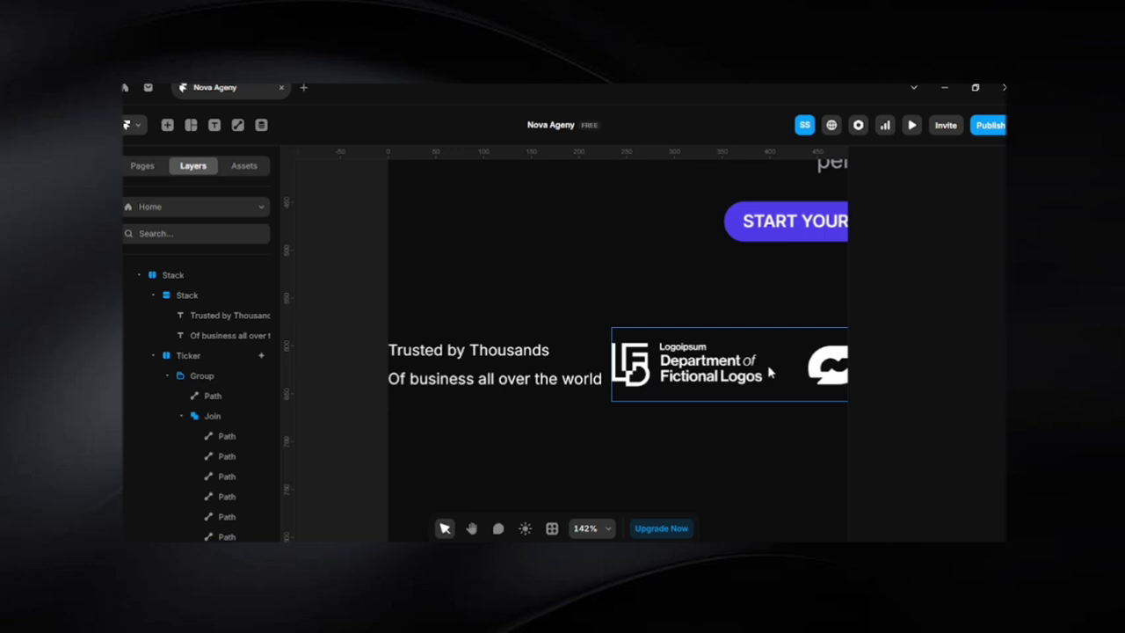
Try the rightward direction in the logo ticker's effect settings and restore the leftward one
click(769, 372)
scroll(948, 464, down, 3)
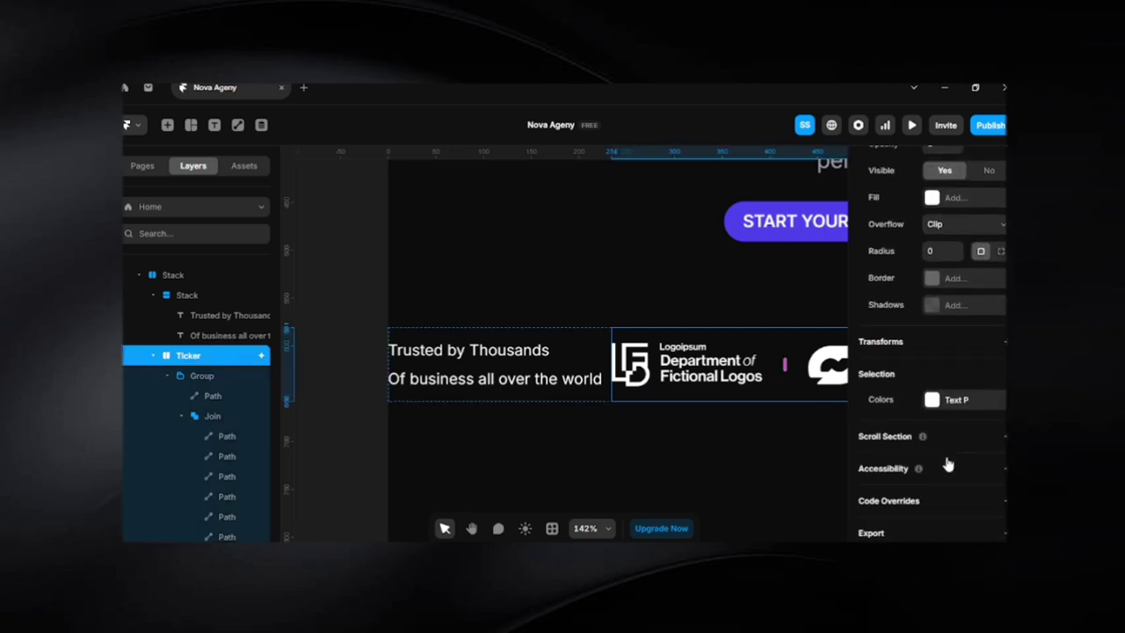
scroll(948, 464, up, 7)
scroll(948, 464, up, 2)
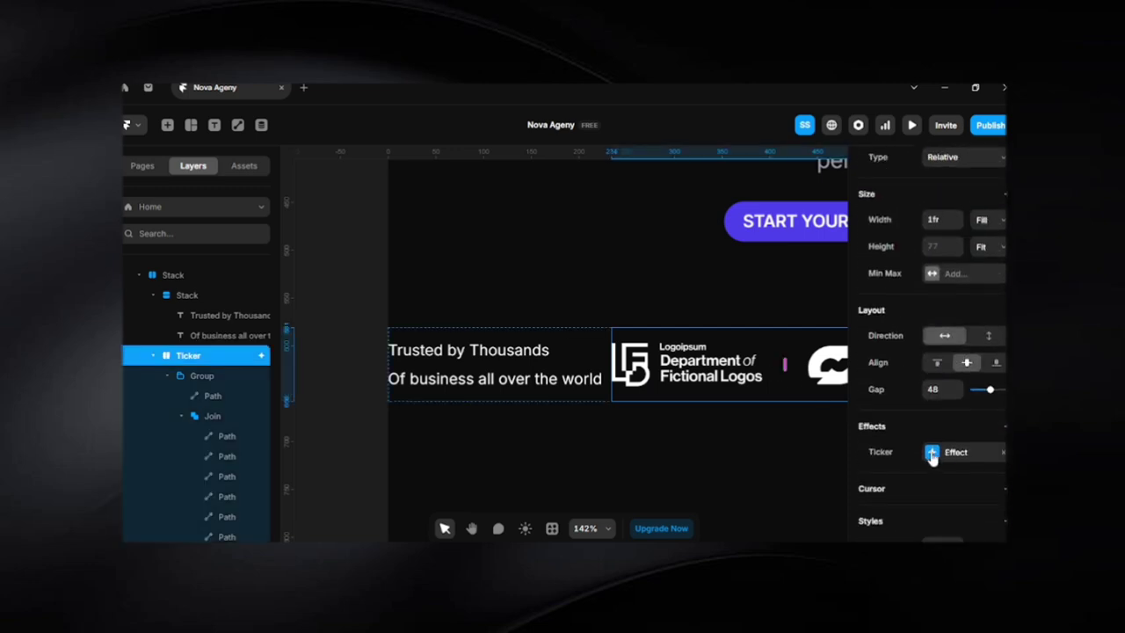
click(930, 452)
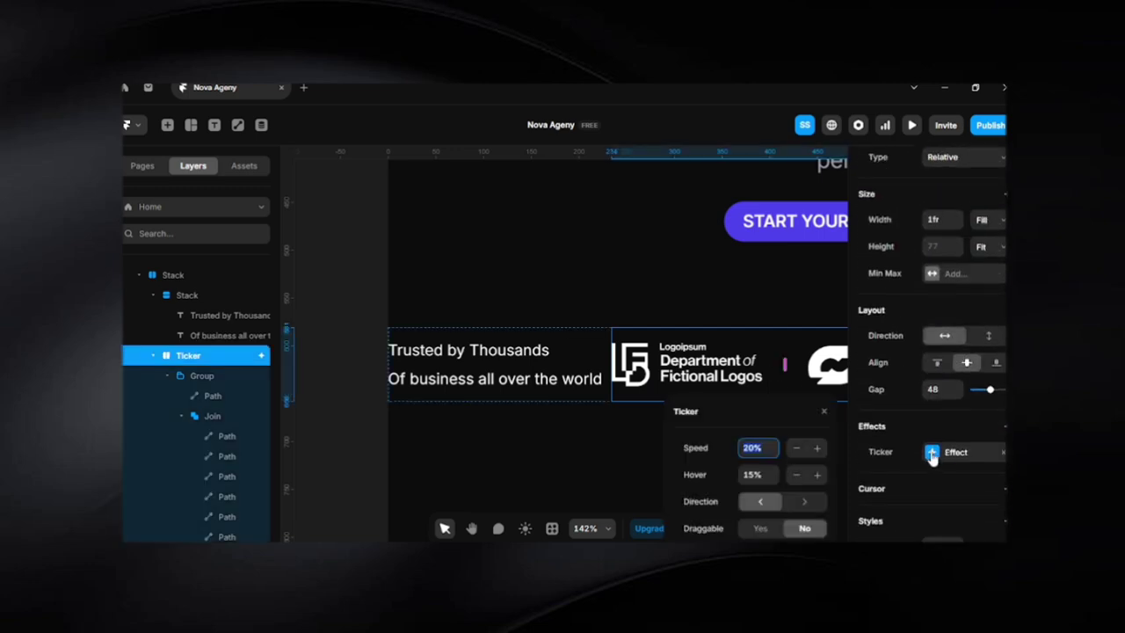
click(801, 502)
click(763, 502)
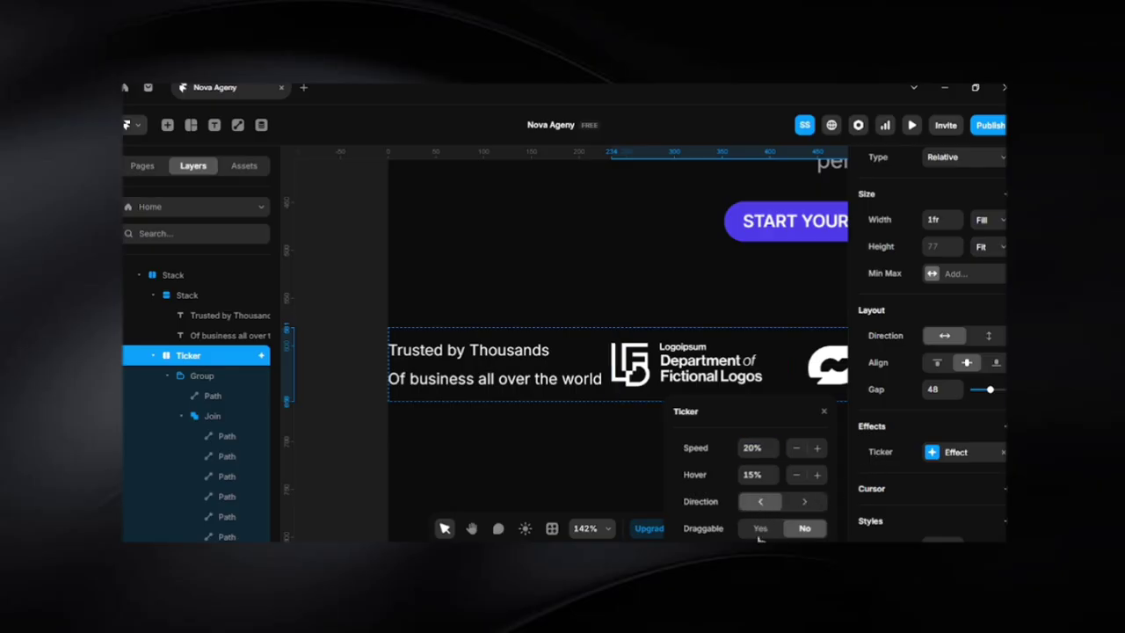
click(822, 412)
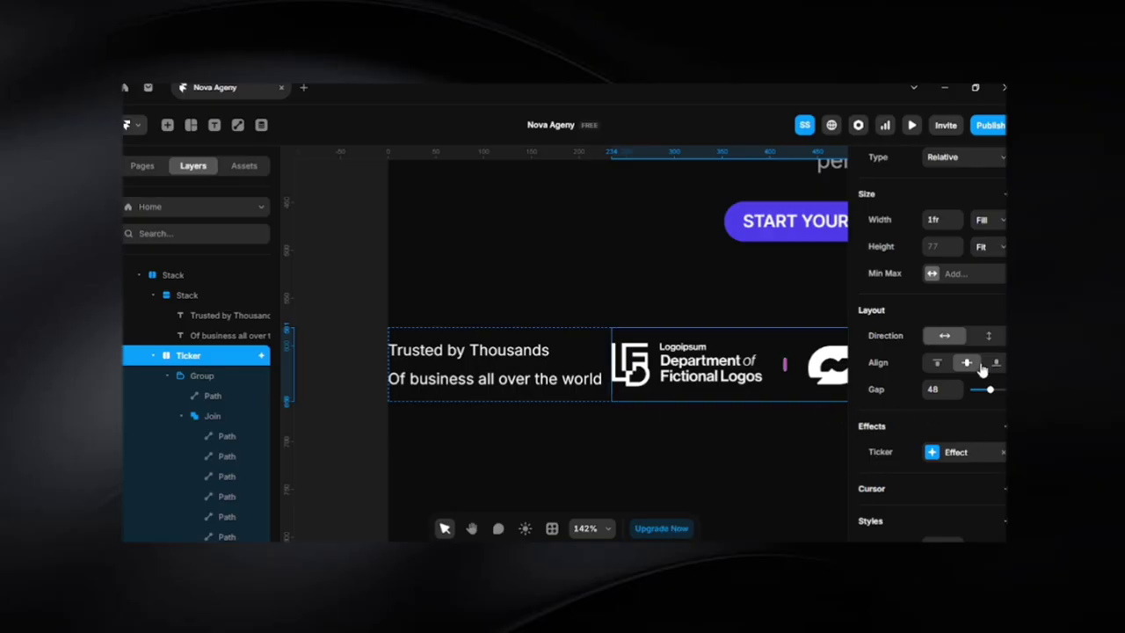
Set the direction of the outer stack holding the text and logo ticker to vertical
click(603, 339)
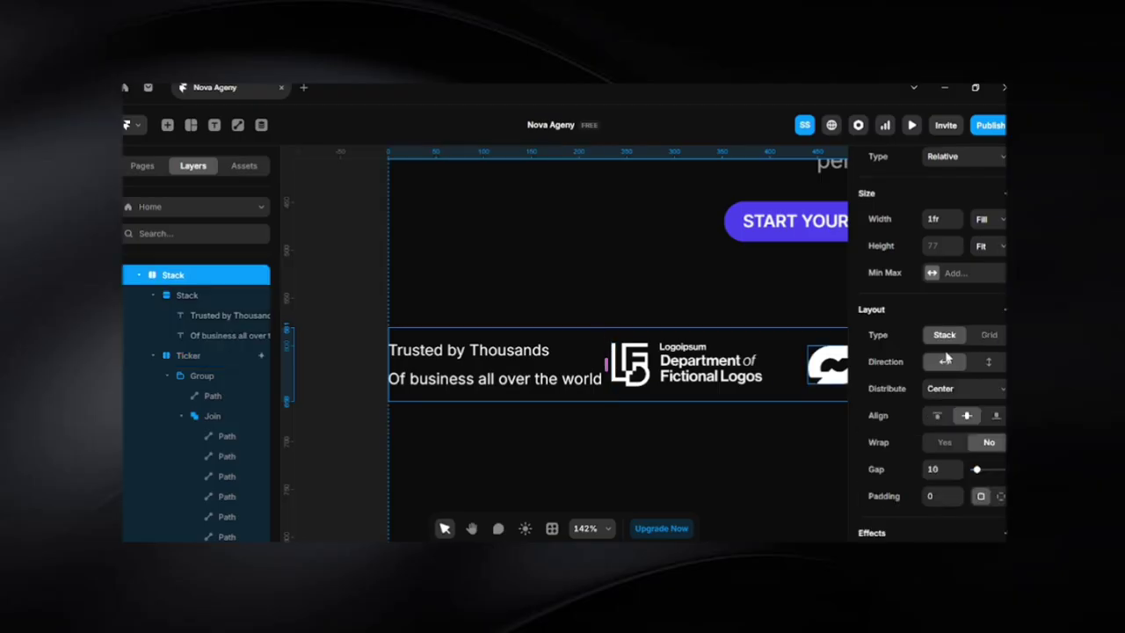
click(990, 364)
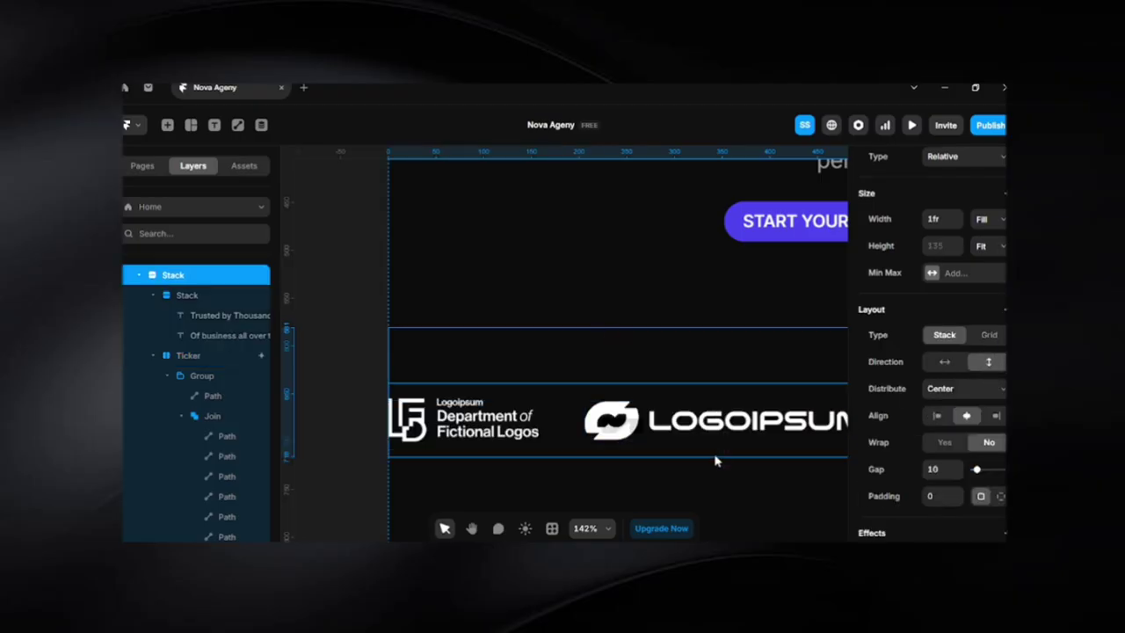
click(753, 474)
scroll(753, 473, down, 3)
scroll(775, 471, down, 4)
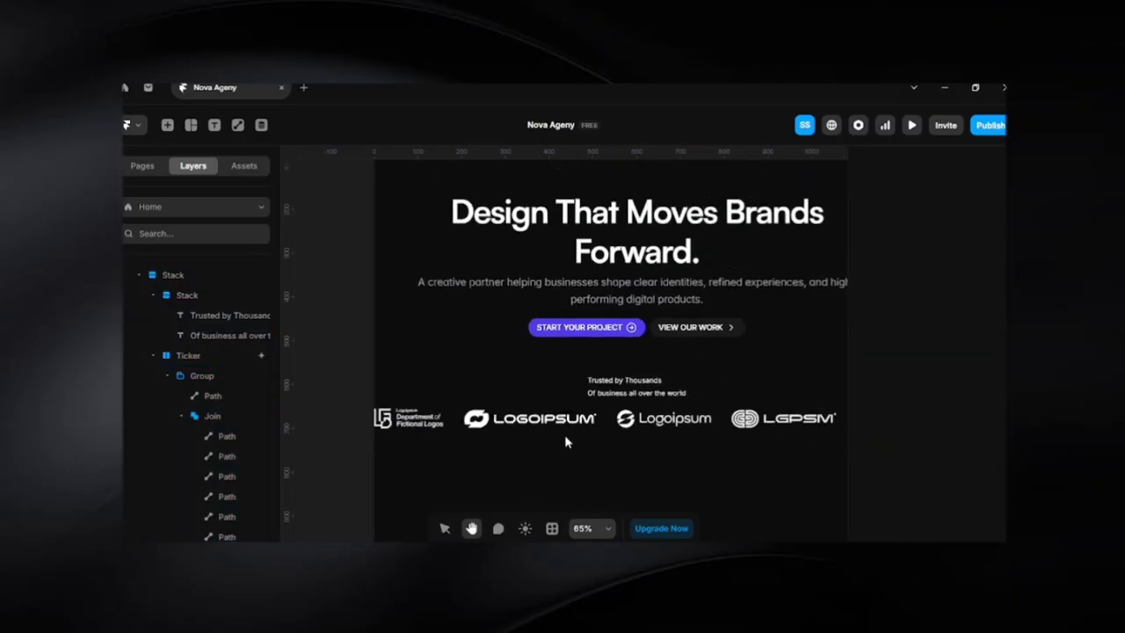
drag(740, 446, 677, 460)
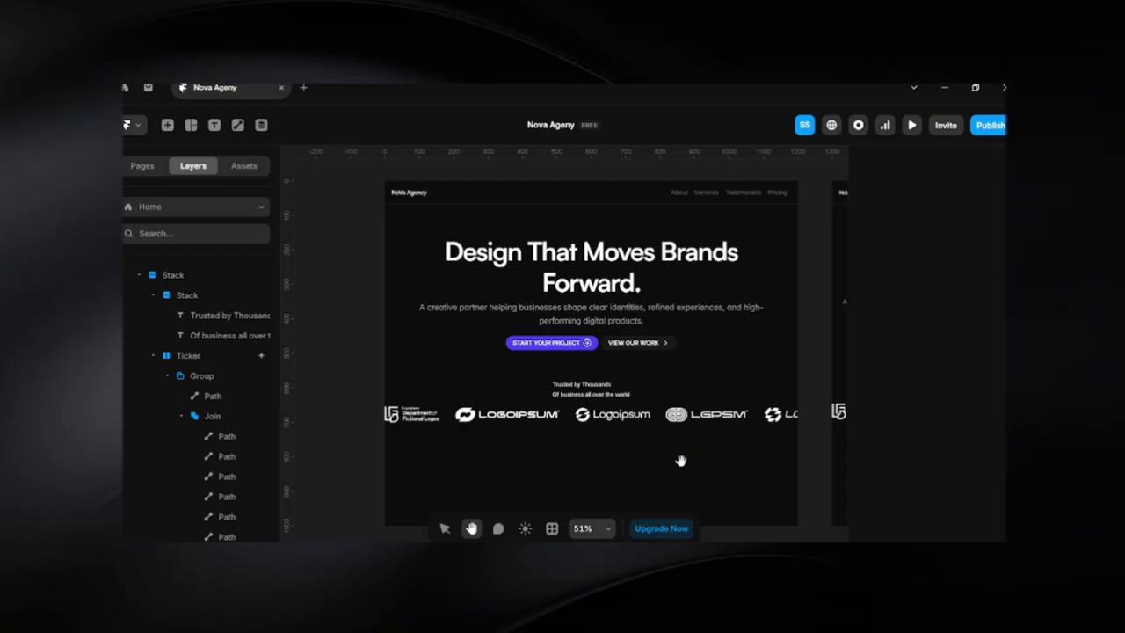
Center-align the two text lines within the inner stack above the logos
click(618, 395)
scroll(964, 462, down, 3)
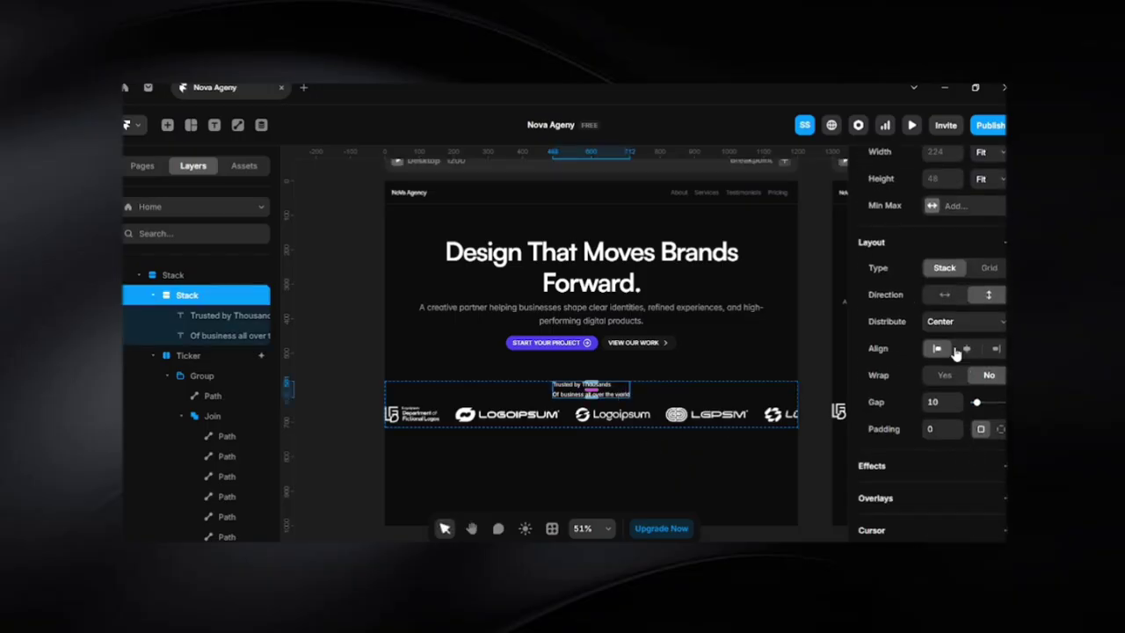
click(965, 349)
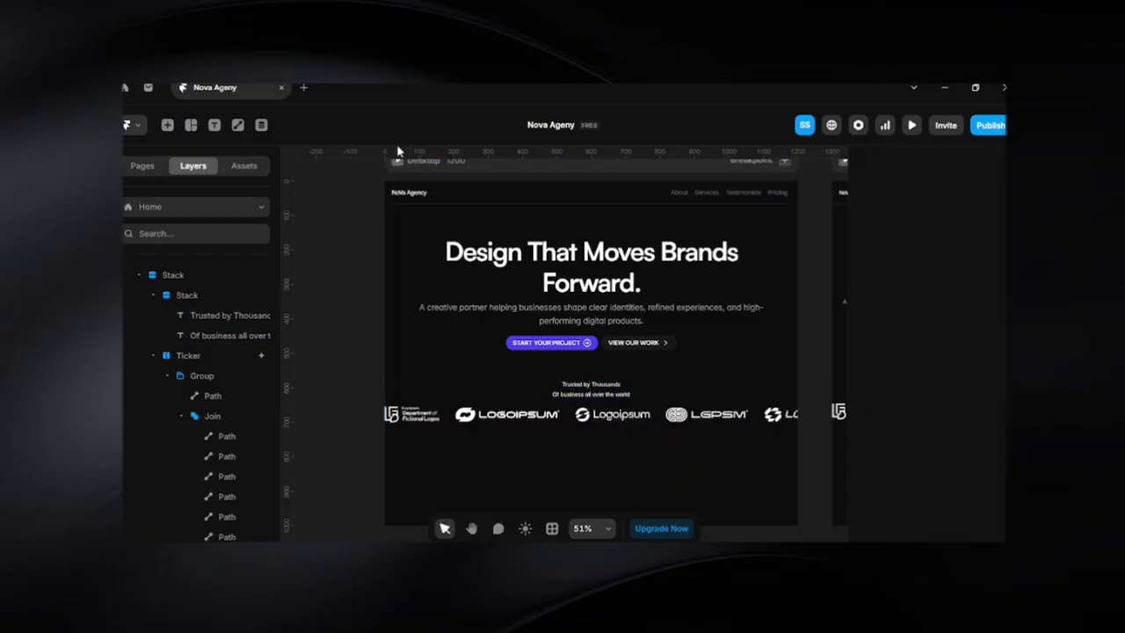
Apply the Heading 5 text style to the "Trusted by Thousands" line, trying Body Large and Body Small first
scroll(585, 397, up, 3)
scroll(593, 404, up, 3)
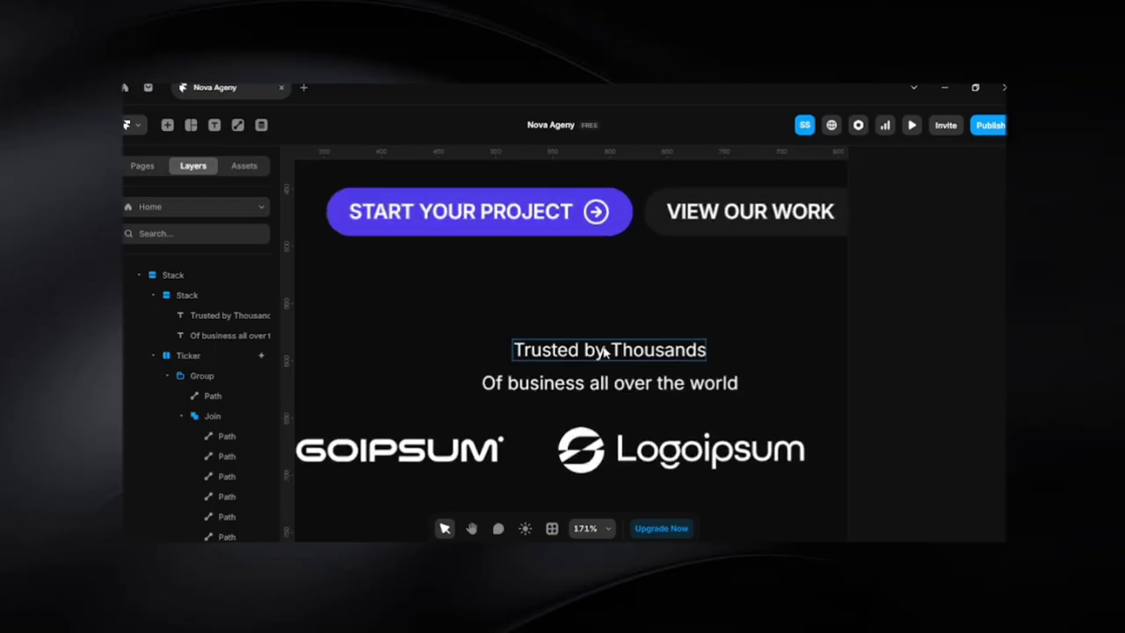
click(592, 349)
scroll(929, 466, down, 5)
click(931, 381)
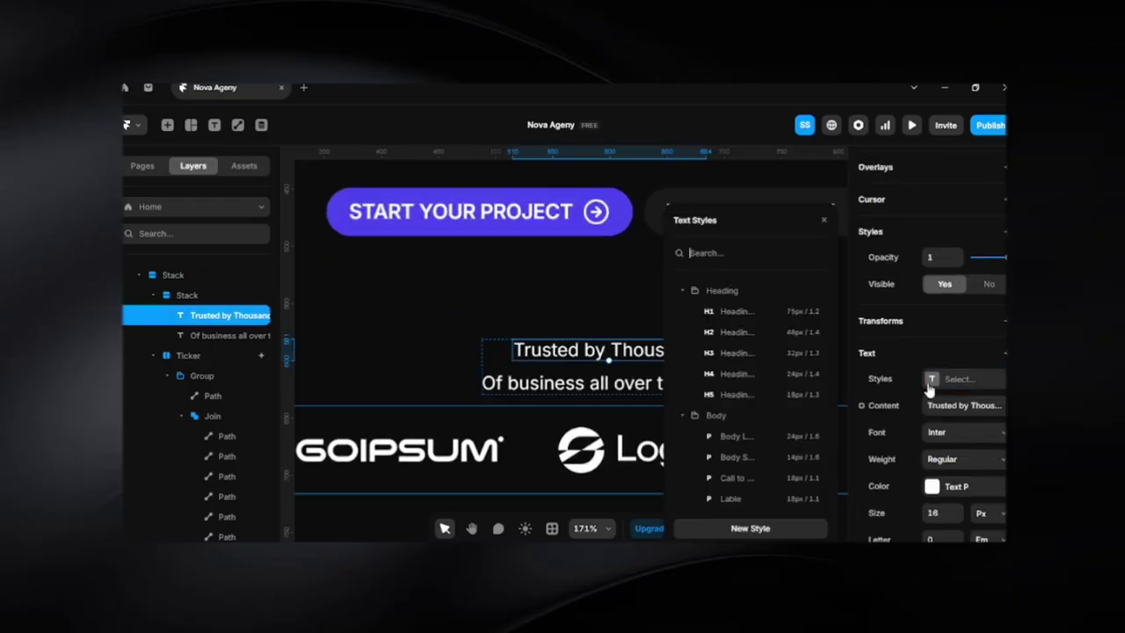
click(742, 439)
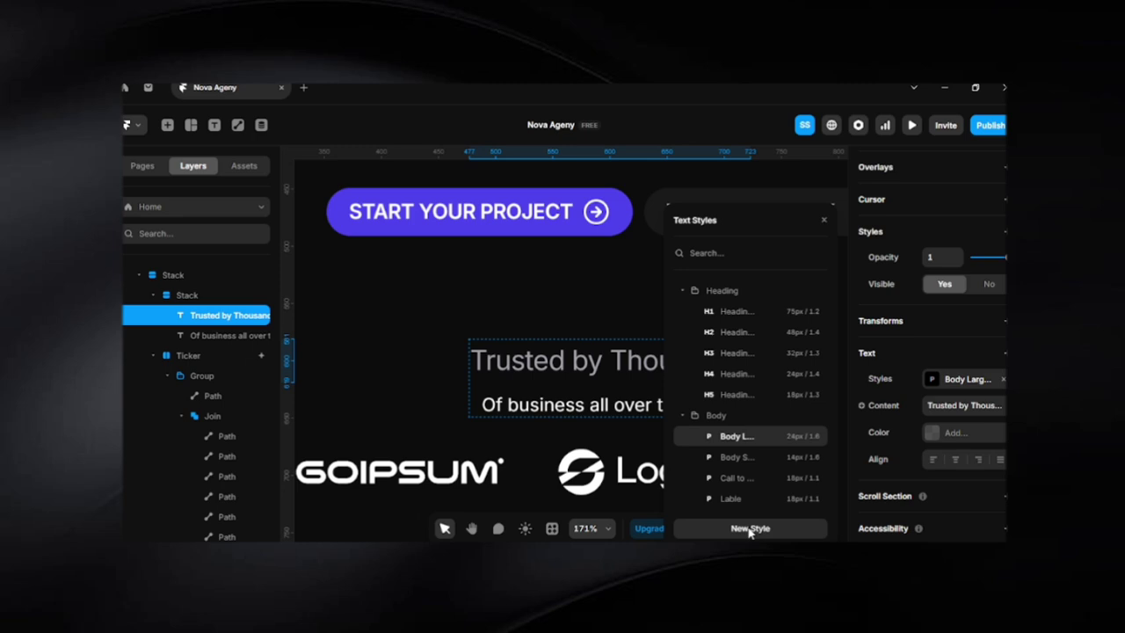
click(738, 457)
click(634, 389)
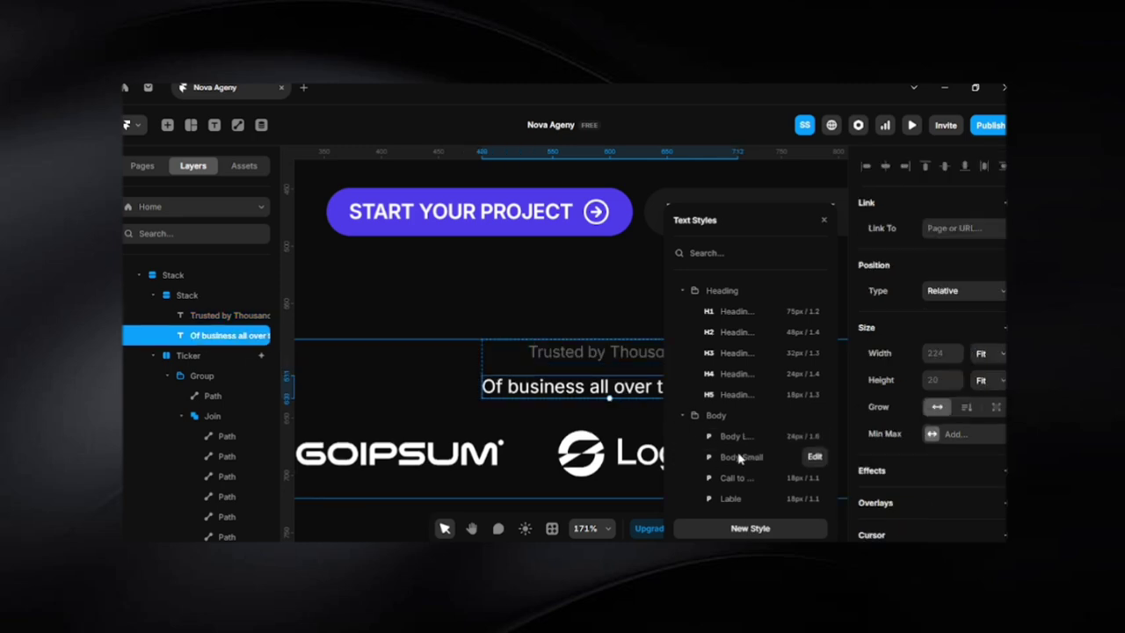
click(593, 353)
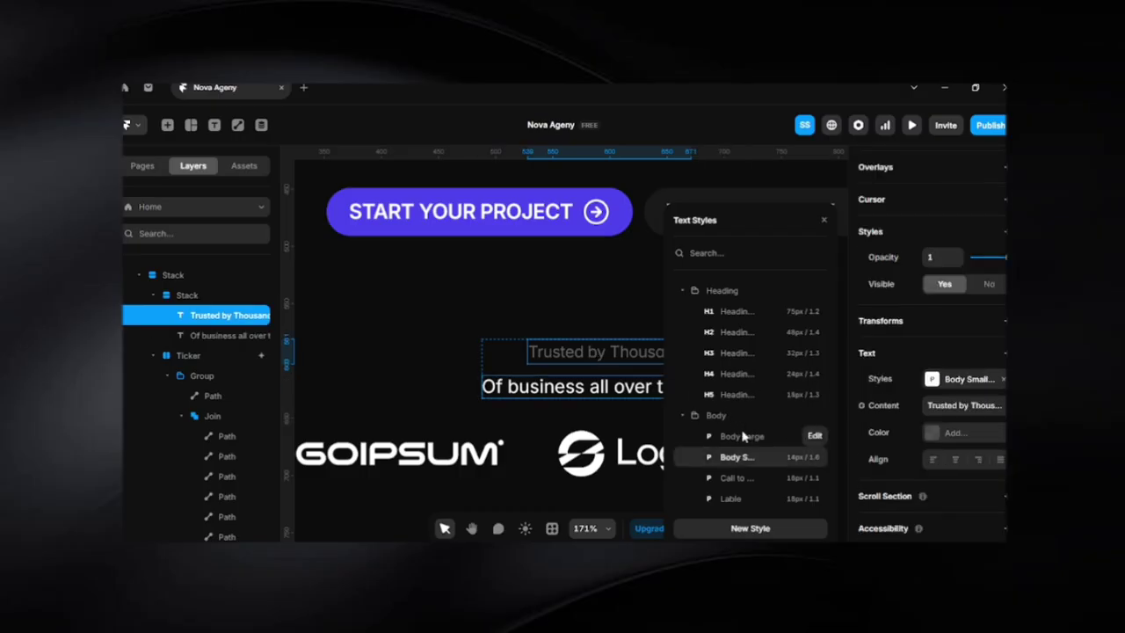
click(738, 395)
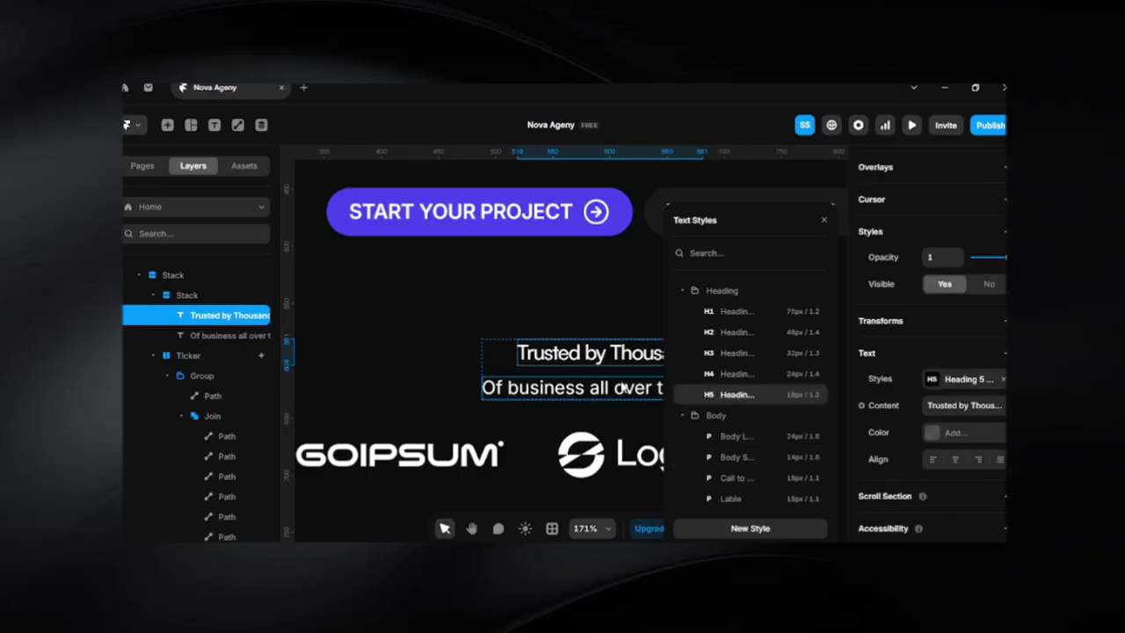
Apply the Body Small text style to the "Of business all over the world" line, trying Heading 5 and Body Large first
click(612, 389)
click(804, 394)
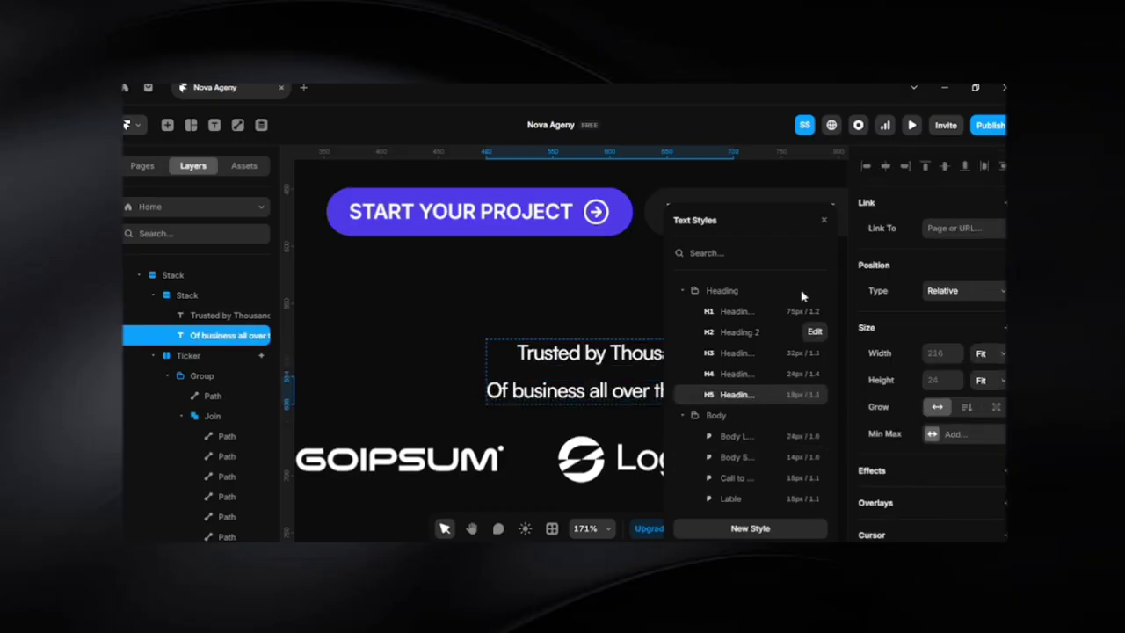
click(743, 436)
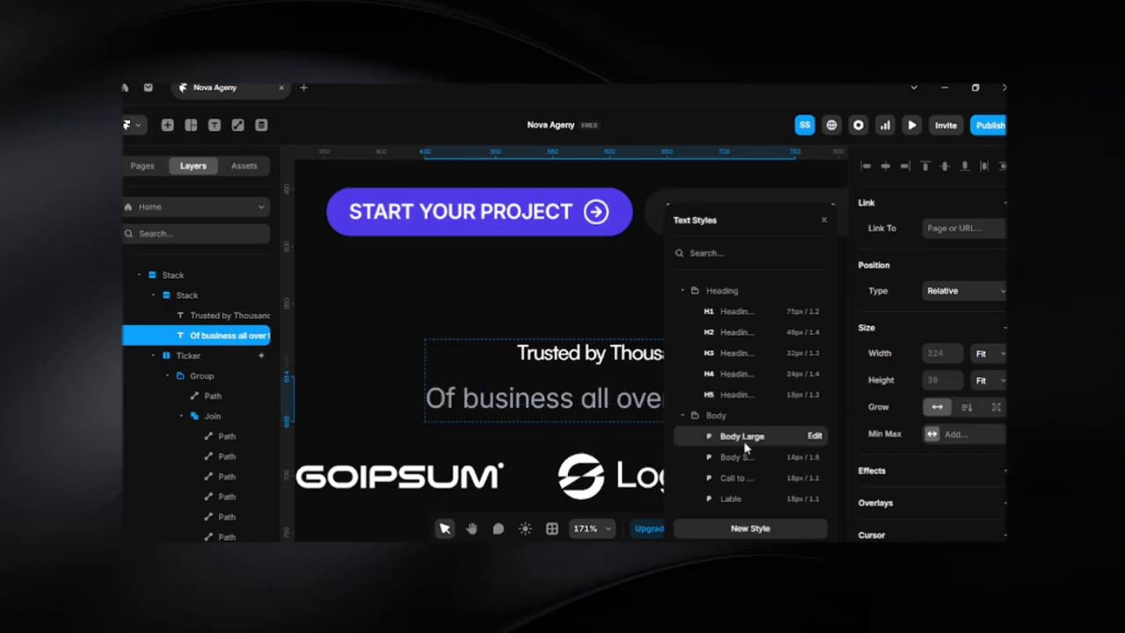
click(738, 457)
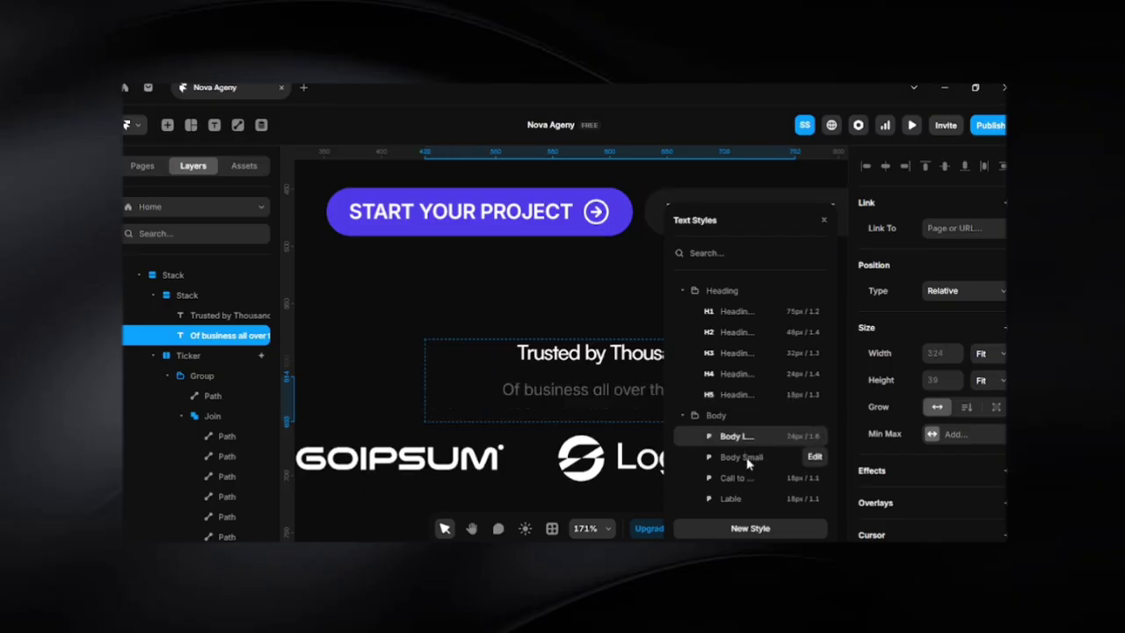
click(824, 221)
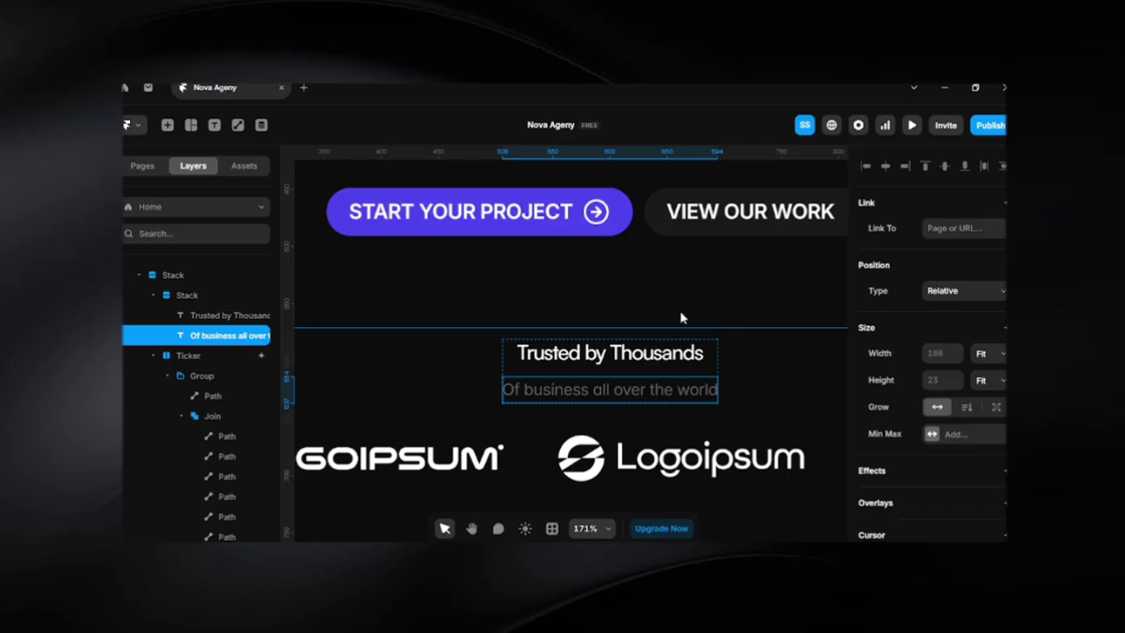
Preview the desktop page, check the trusted-by text and logo ticker, and return to the editor
scroll(679, 317, down, 5)
key(Escape)
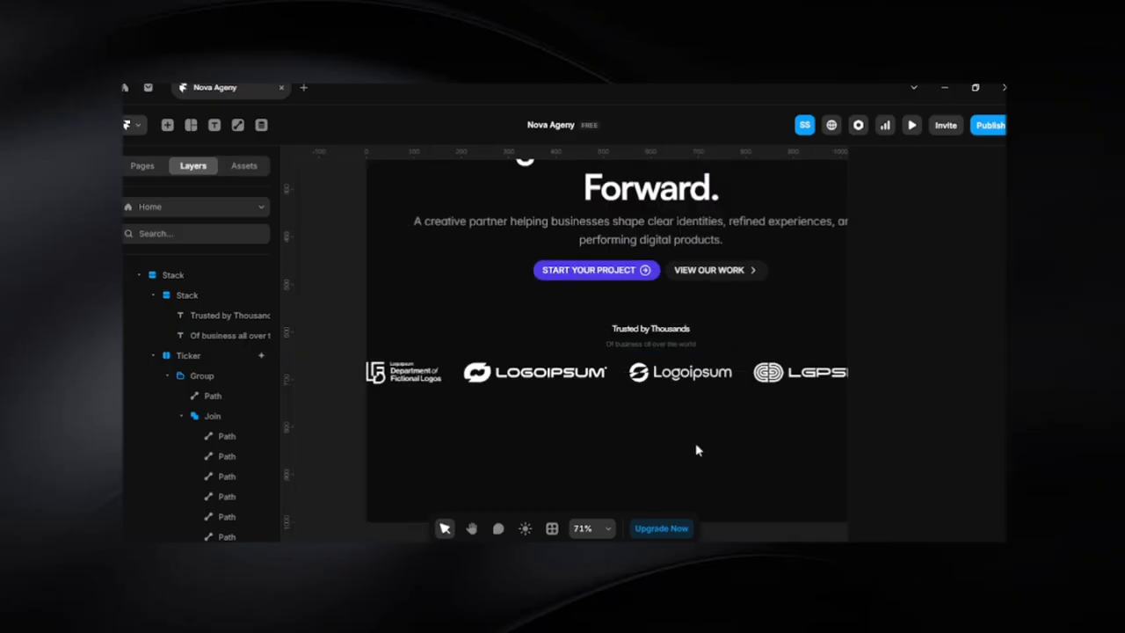
key(ctrl+p)
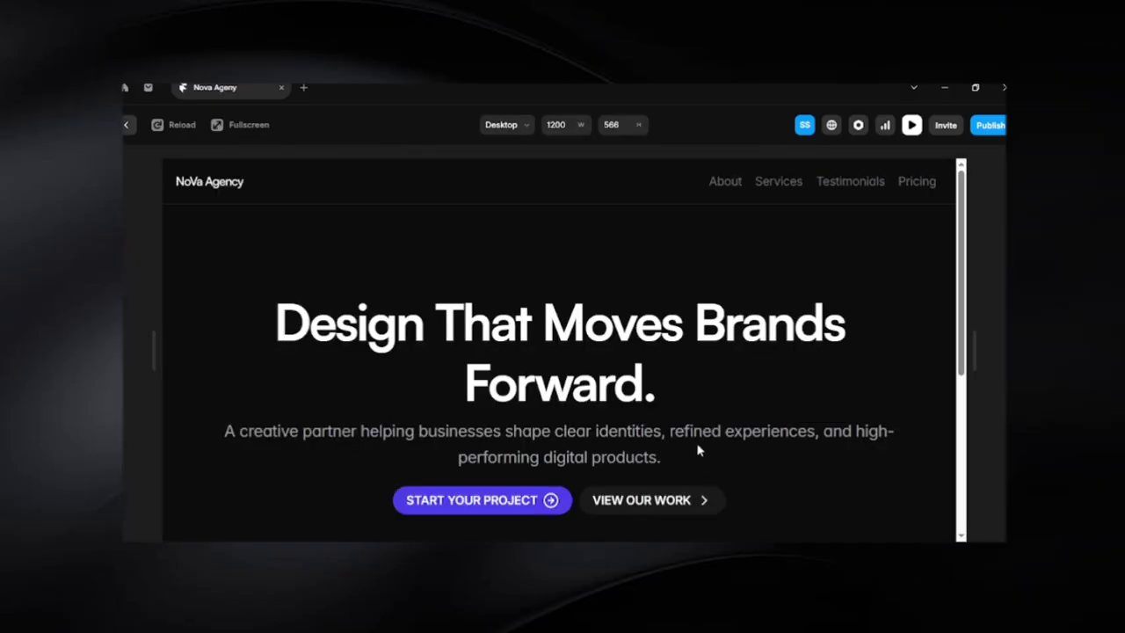
scroll(690, 422, down, 5)
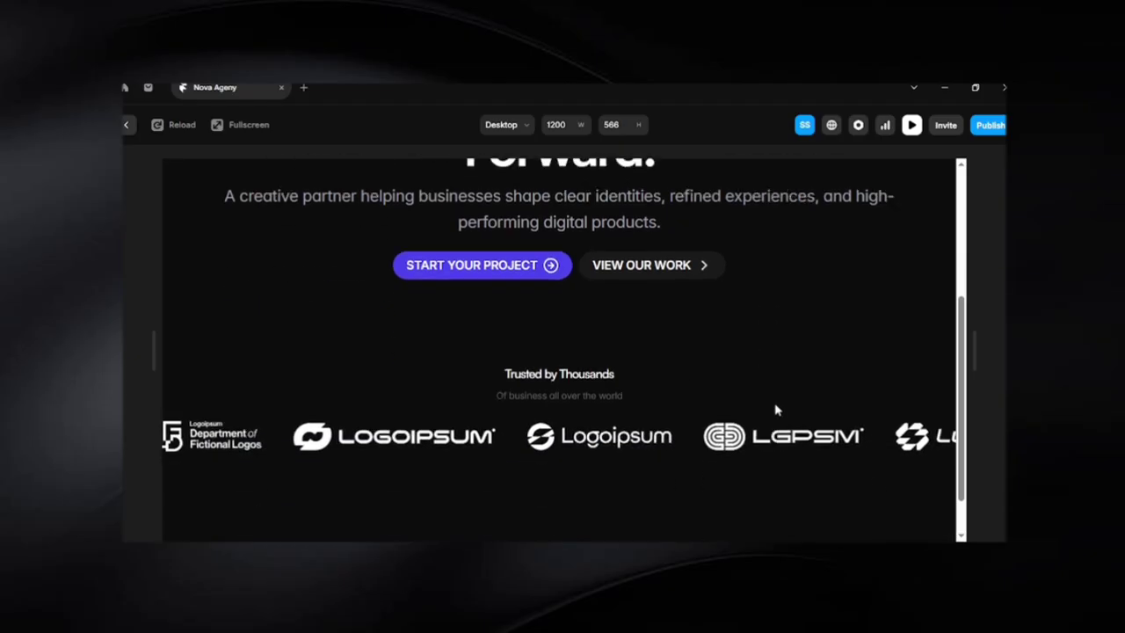
click(126, 125)
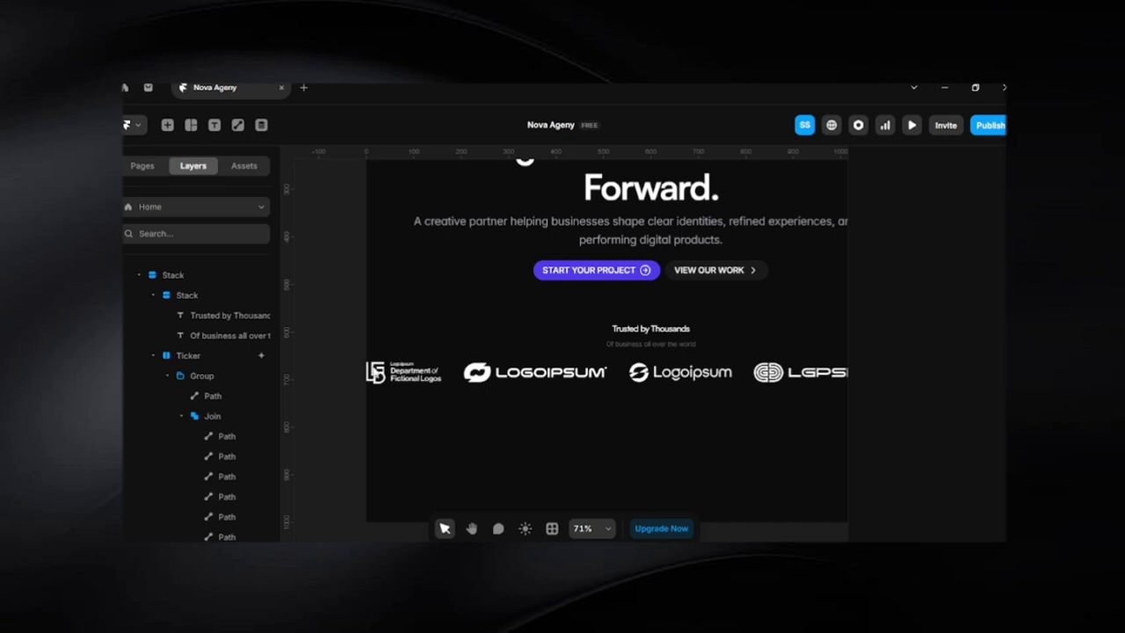
Duplicate the logo ticker below the original and set the copy's ticker direction to rightward
click(451, 376)
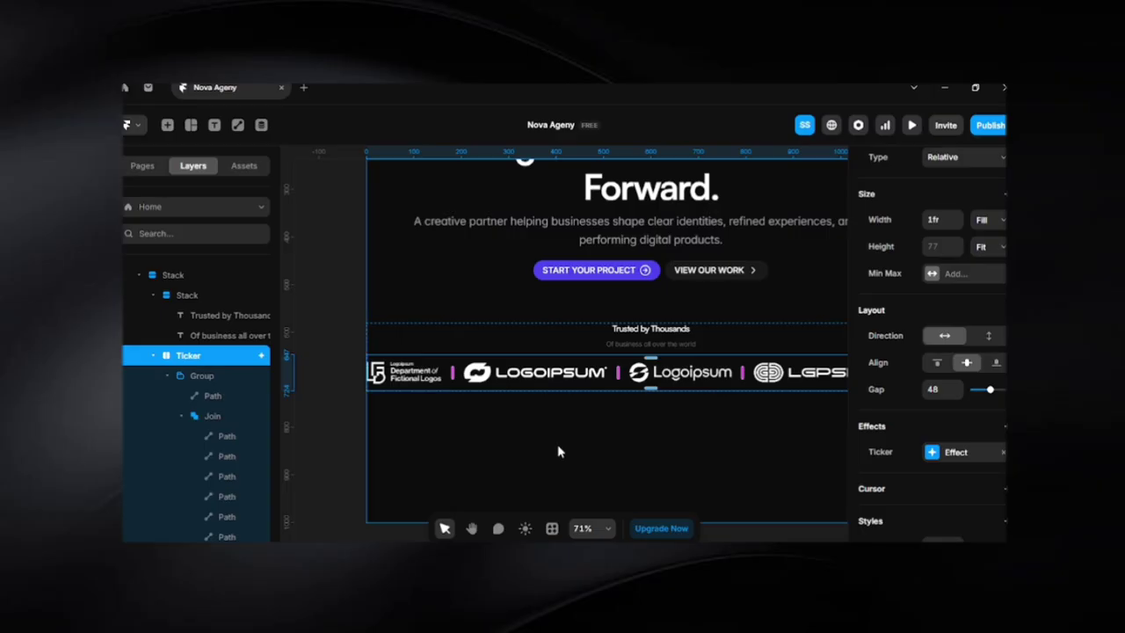
key(ctrl+d)
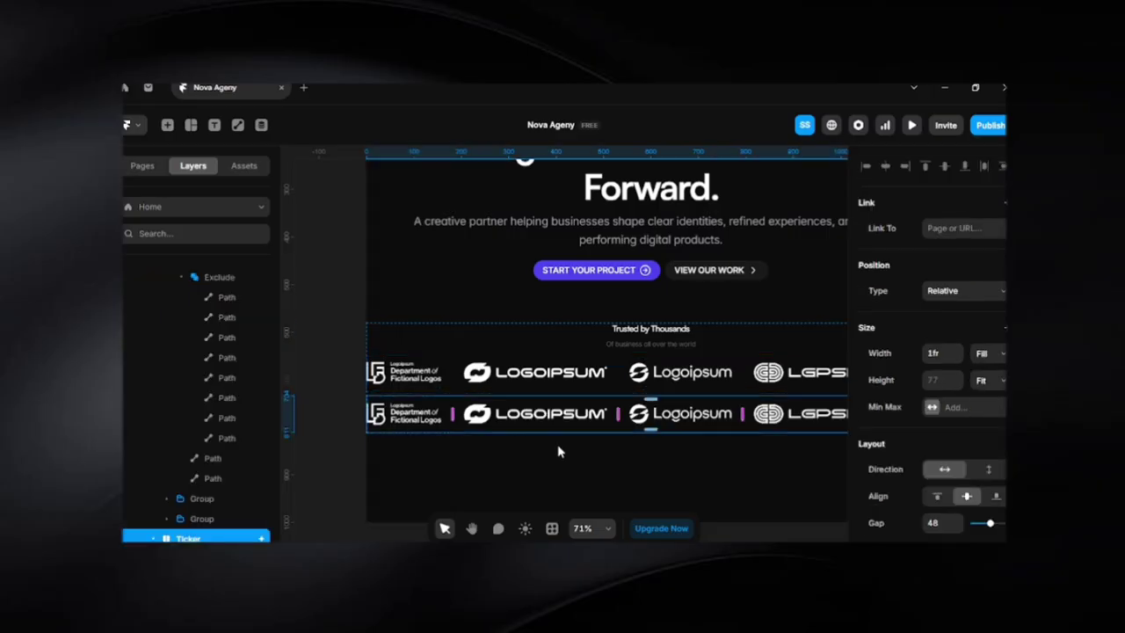
scroll(923, 482, down, 3)
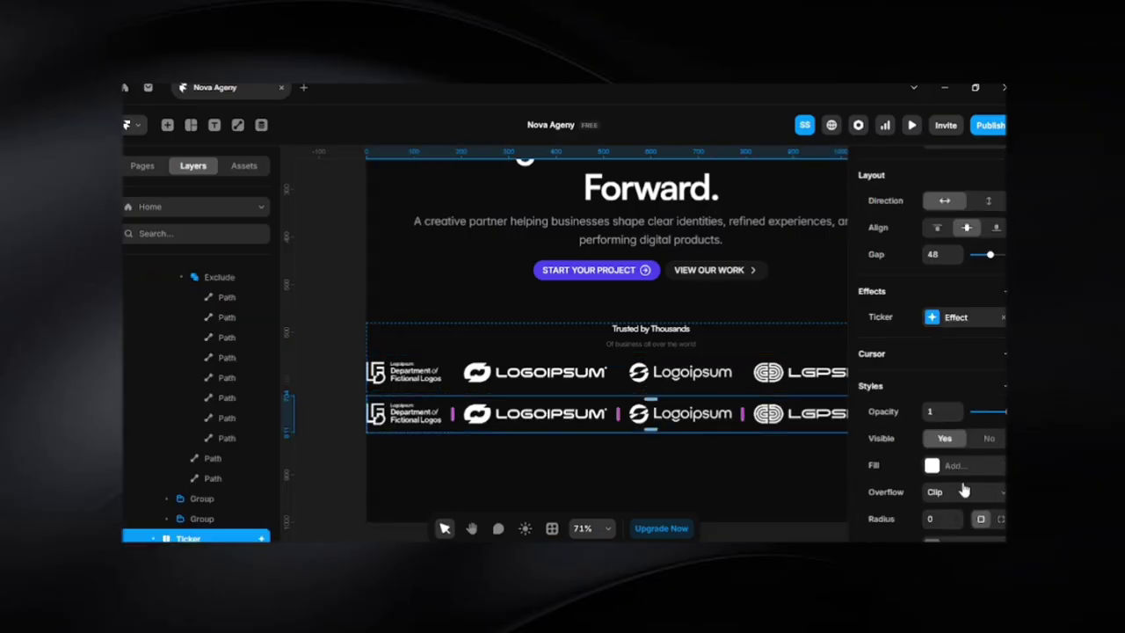
click(934, 318)
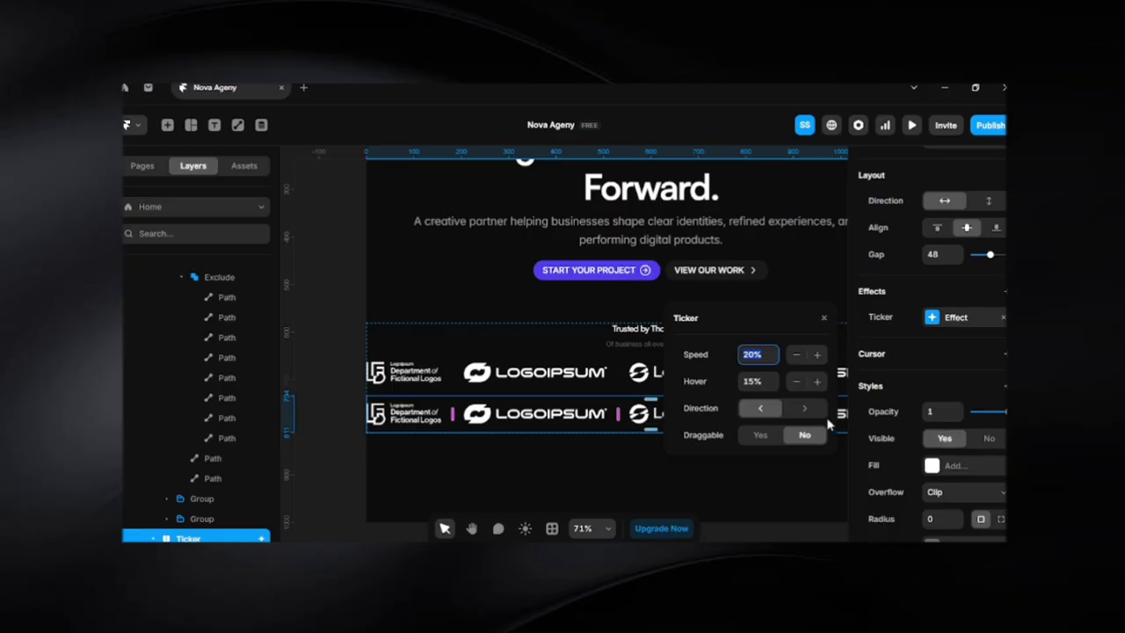
click(803, 409)
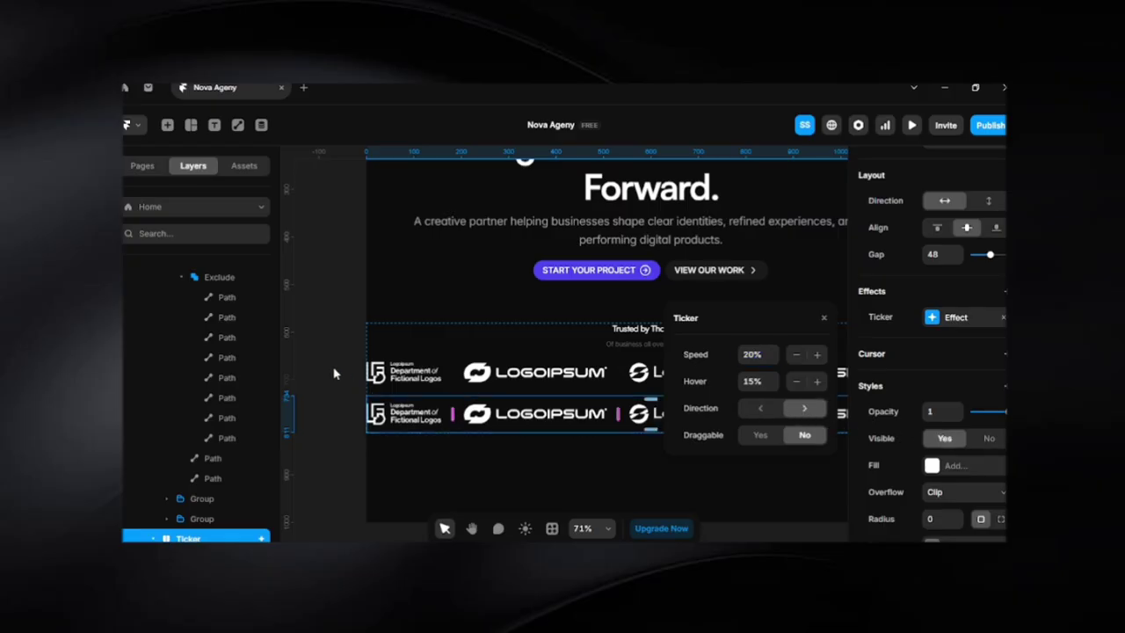
key(Escape)
In the lower ticker, move the bold LOGOIPSUM and Logoipsum logos to the front and the Department of Fictional Logos logo to the end
click(494, 404)
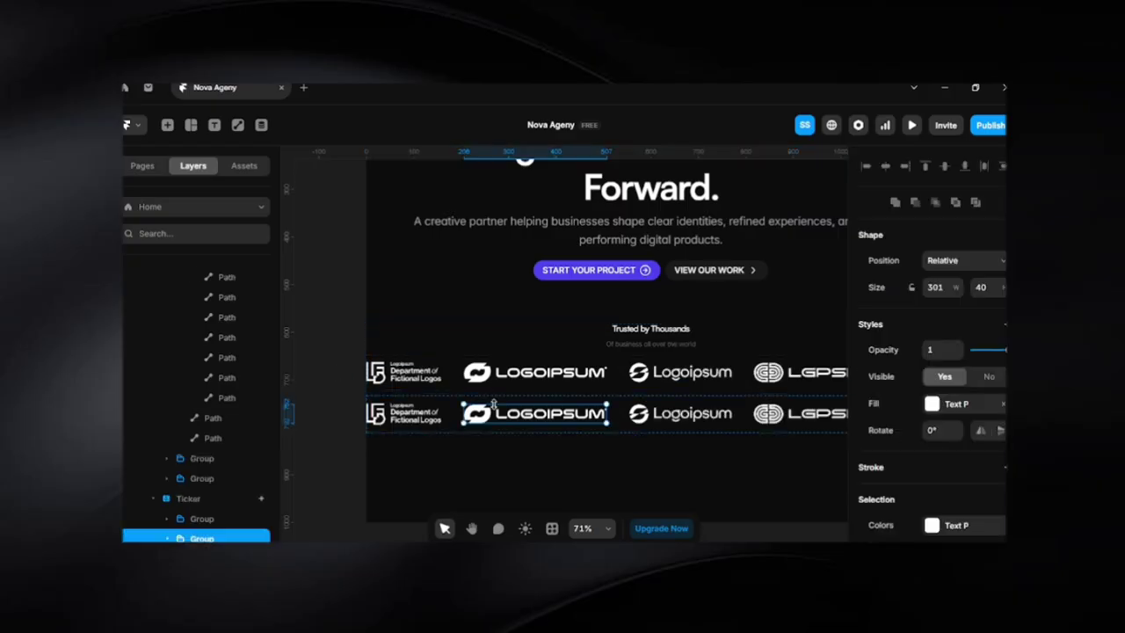
key(Left)
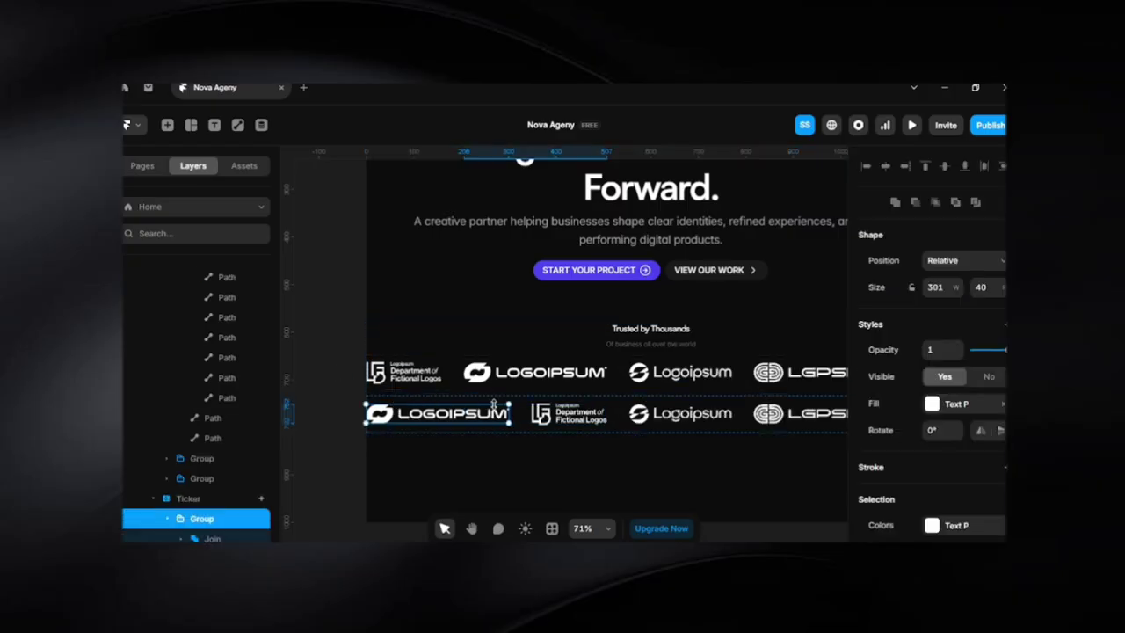
click(661, 422)
key(Left)
click(706, 419)
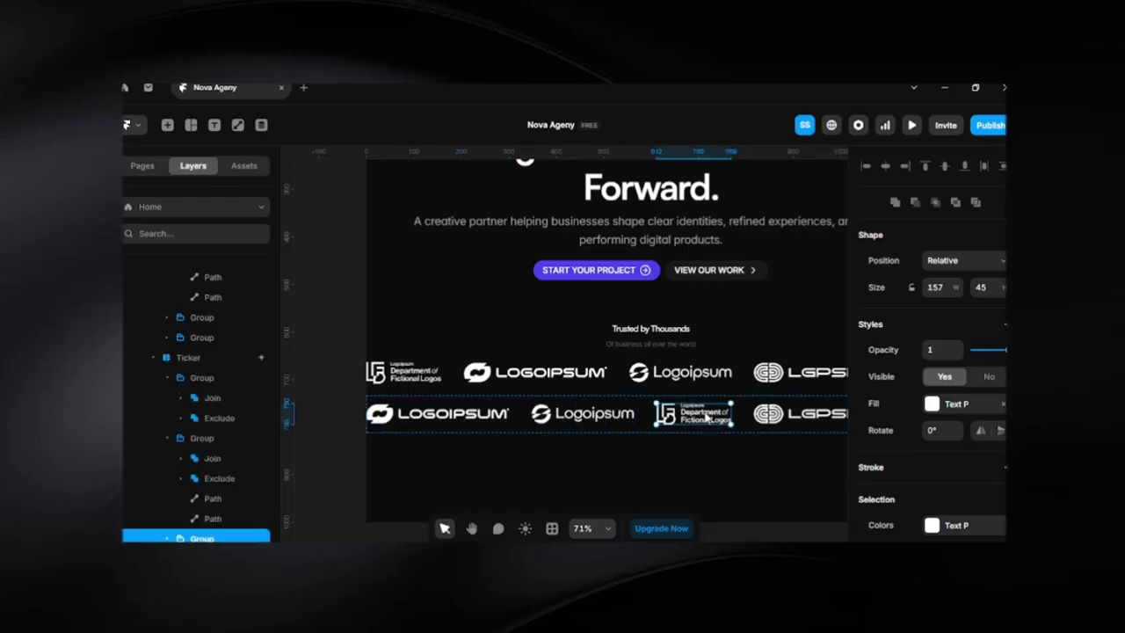
key(Delete)
In the lower ticker, move the LGPSM logo ahead of Logoipsum and place Logoipsum after the italic logo
click(712, 417)
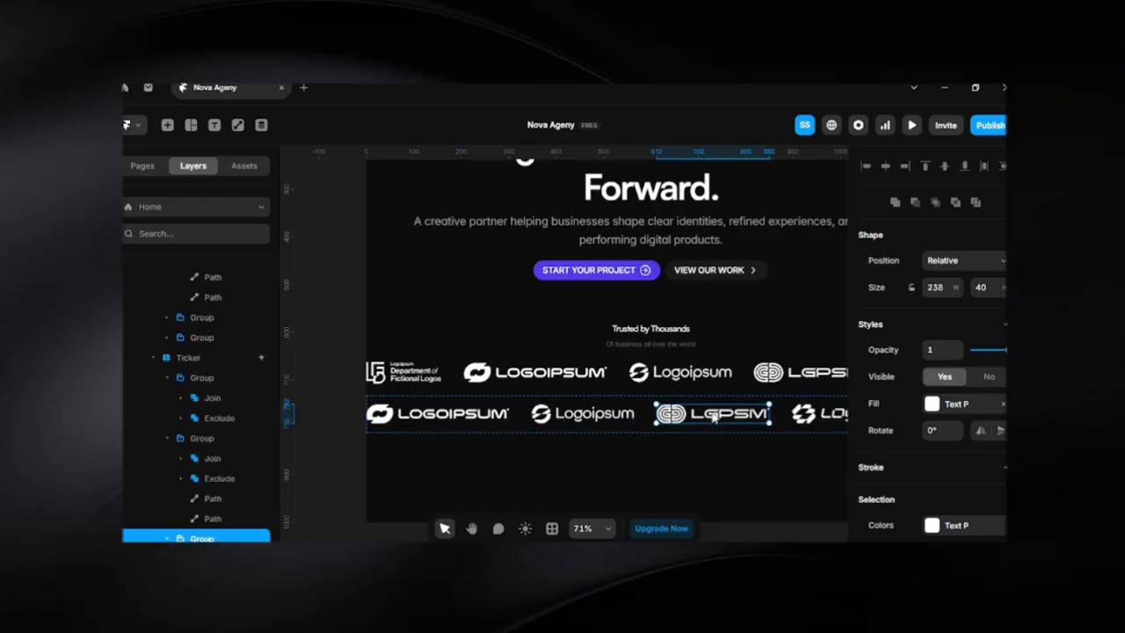
key(Left)
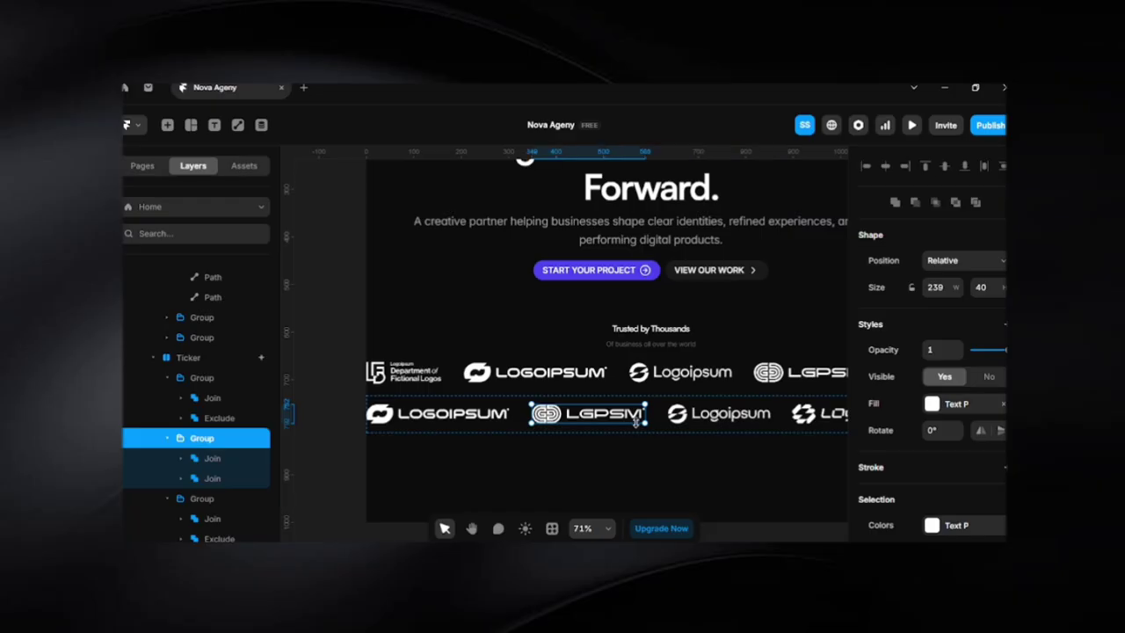
click(643, 459)
key(space)
drag(680, 461, 489, 462)
click(545, 421)
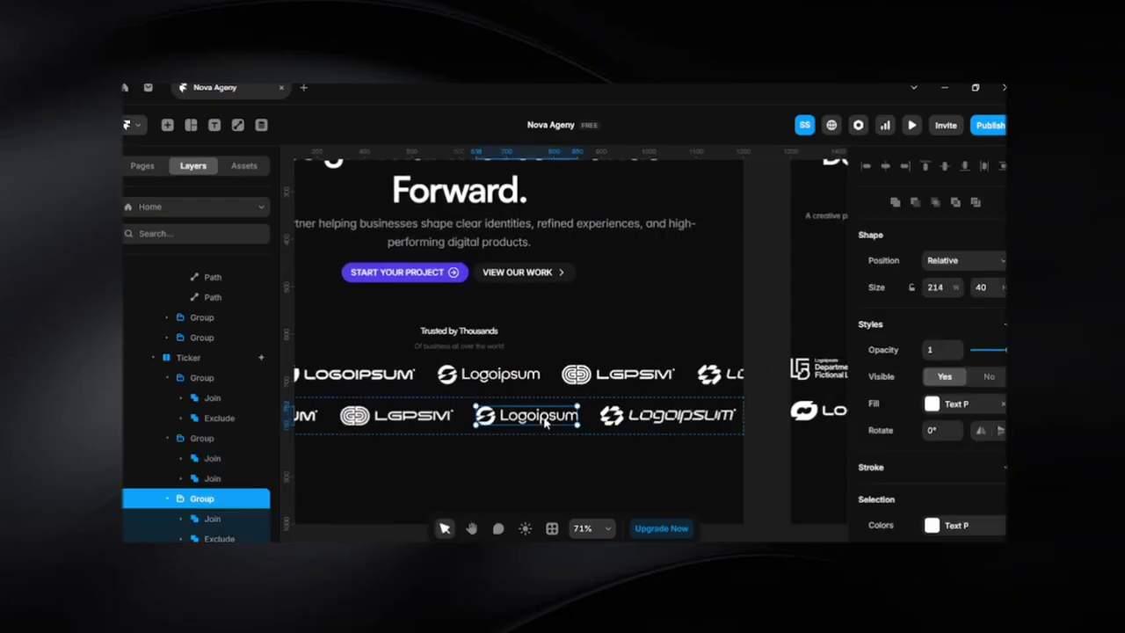
key(Right)
click(648, 456)
scroll(649, 456, down, 3)
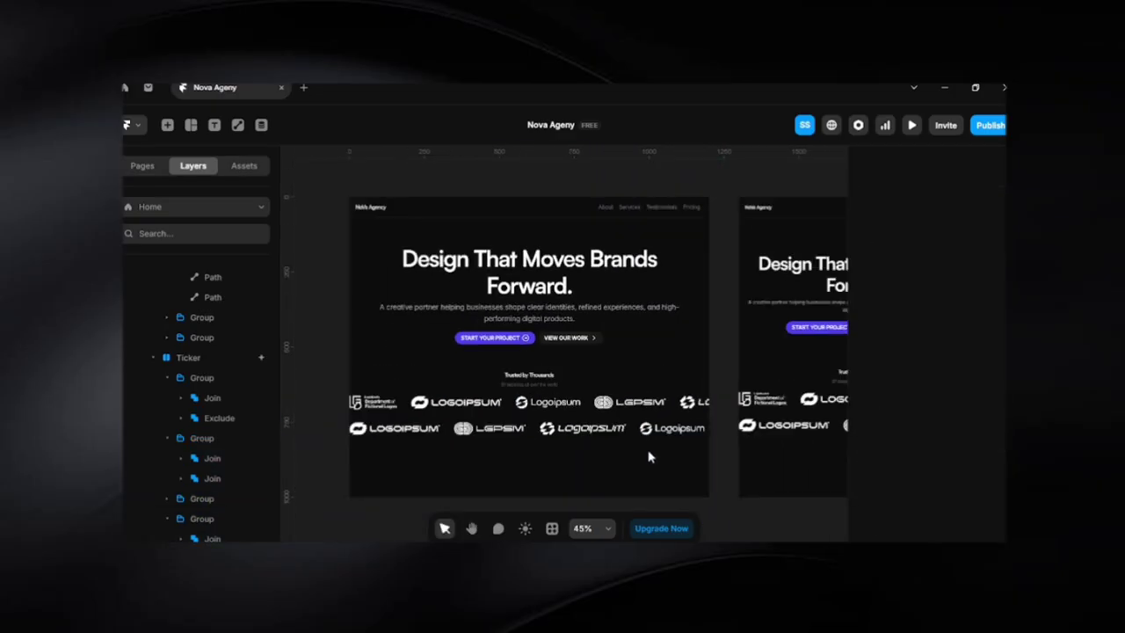
Make LGPSM the first logo in the lower ticker, ahead of the bold LOGOIPSUM logo
key(space)
drag(553, 451, 607, 449)
click(459, 430)
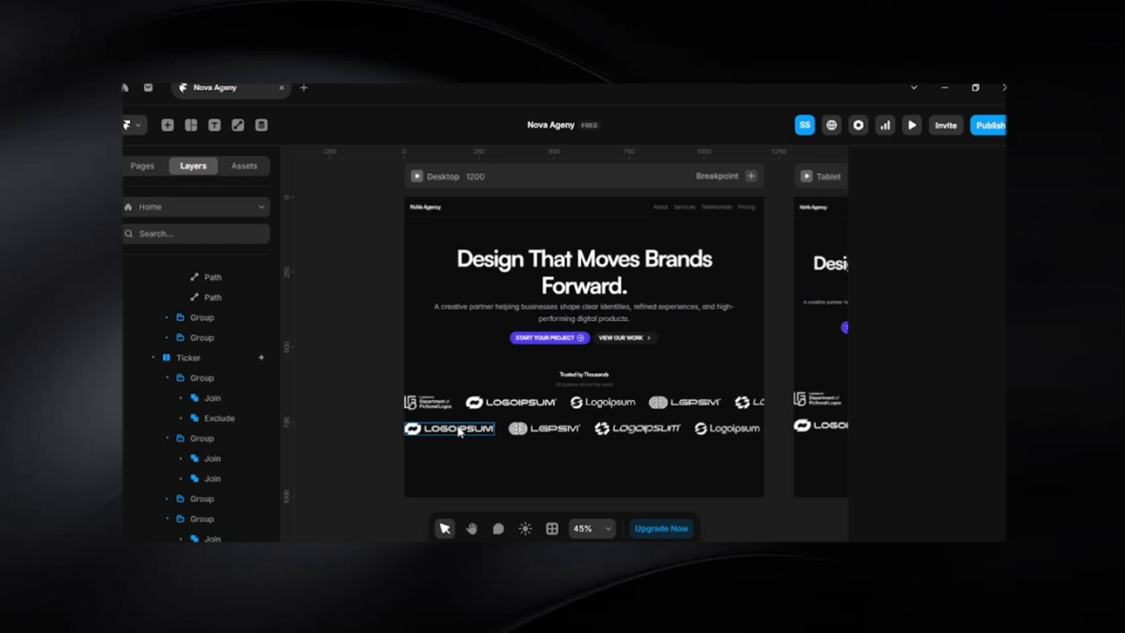
click(530, 431)
key(Left)
click(562, 463)
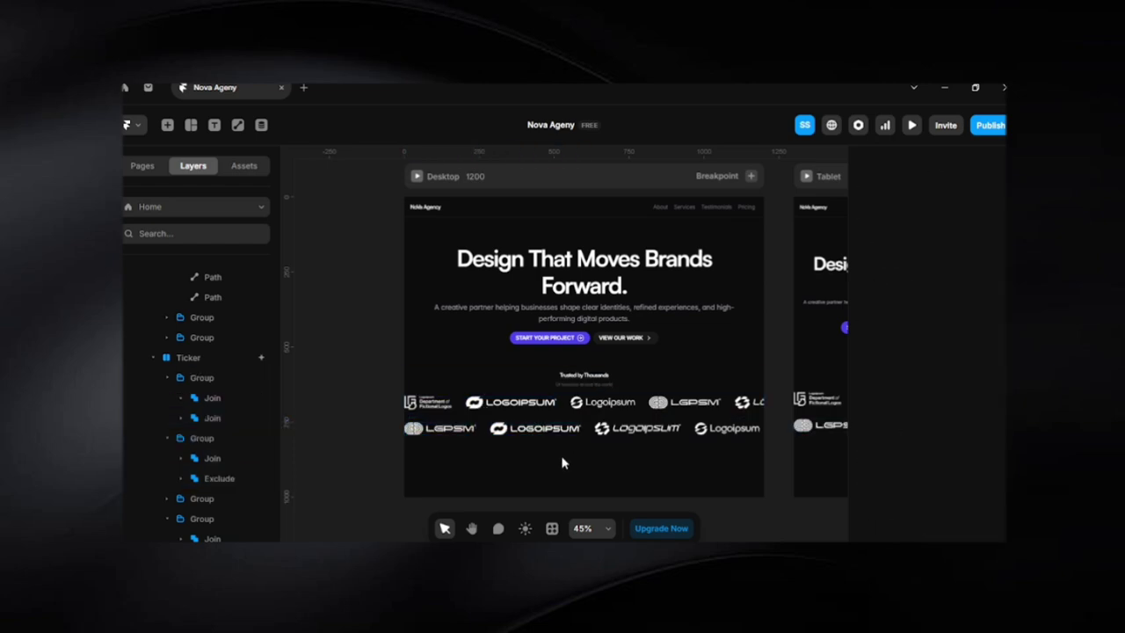
Preview the desktop page, check how the two logo tickers scroll, and return to the editor
key(ctrl+p)
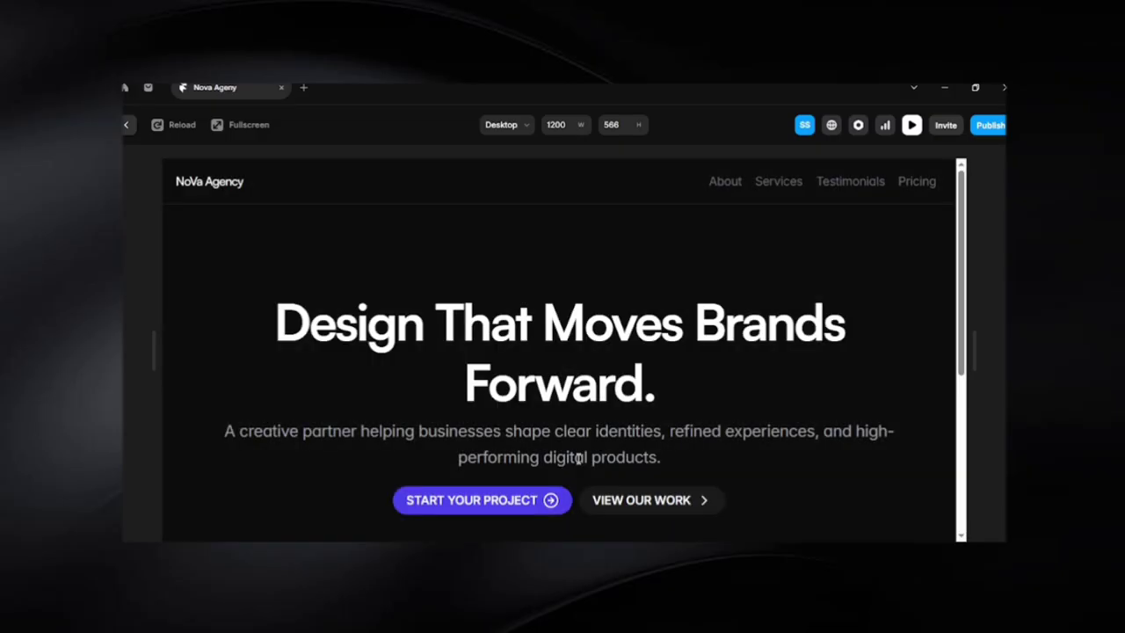
scroll(579, 458, down, 3)
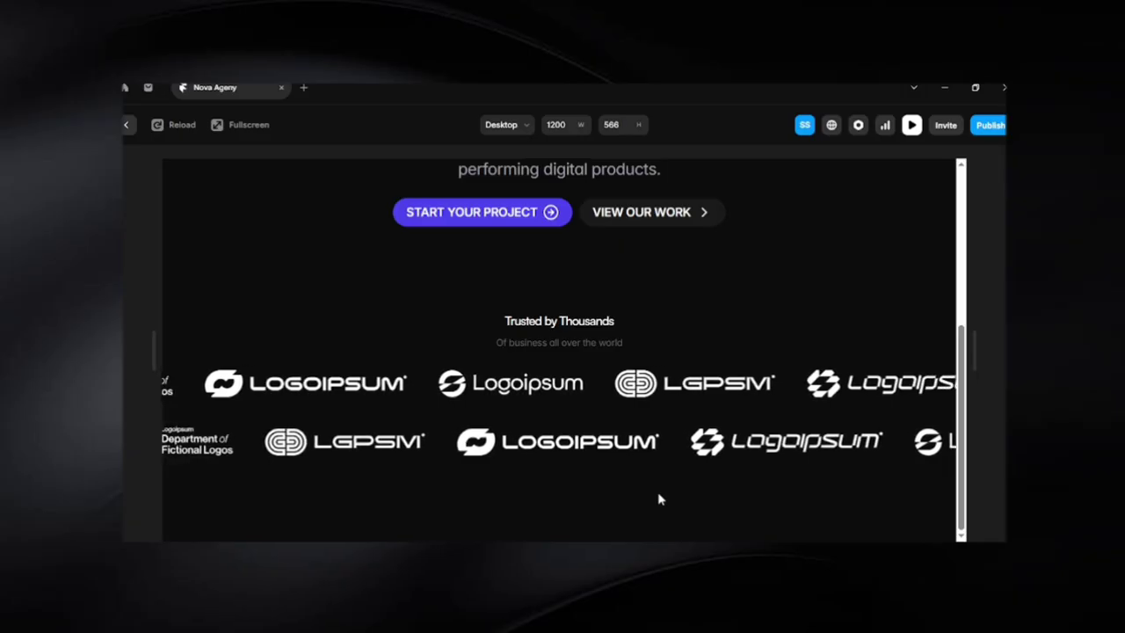
key(Escape)
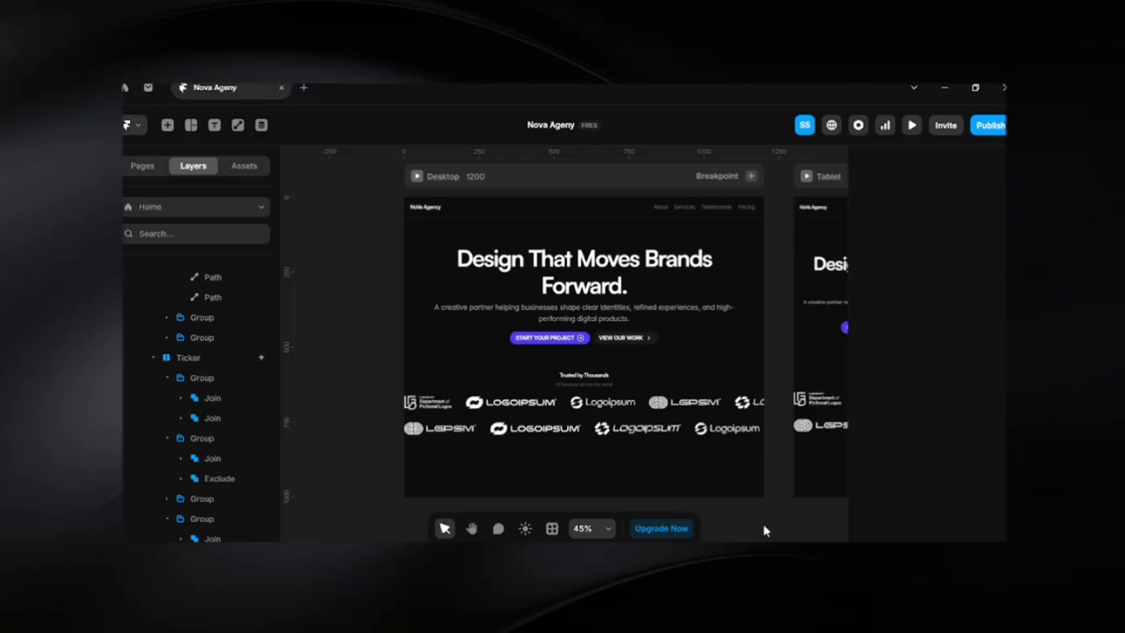
Add a fixed max width of 1100 to the stack holding the trusted-by text and both logo tickers
click(508, 423)
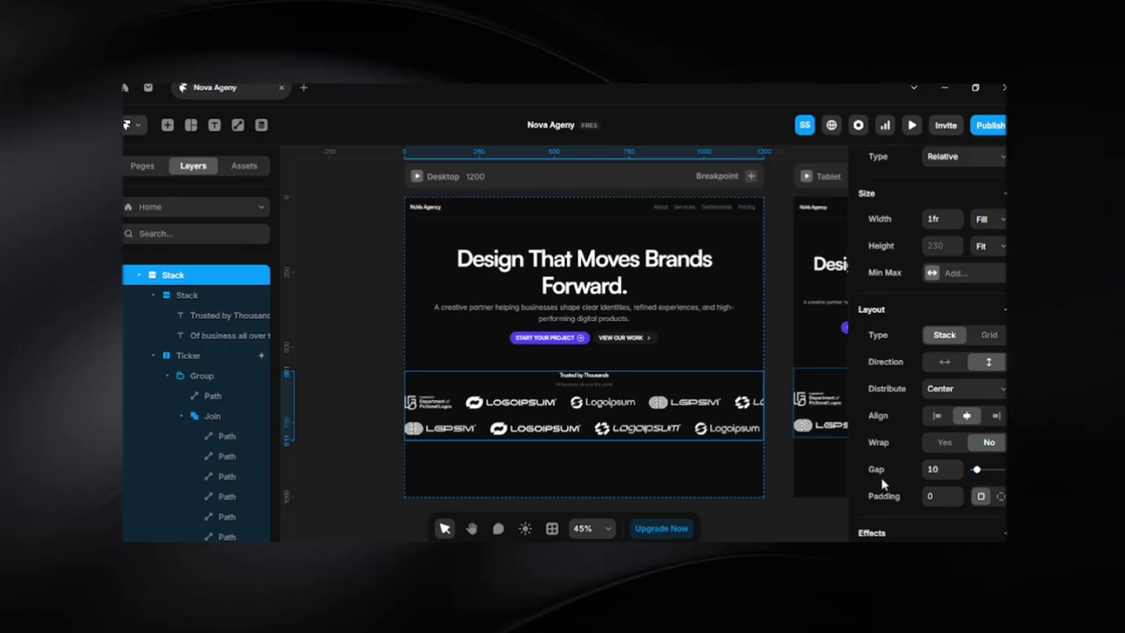
scroll(898, 490, down, 3)
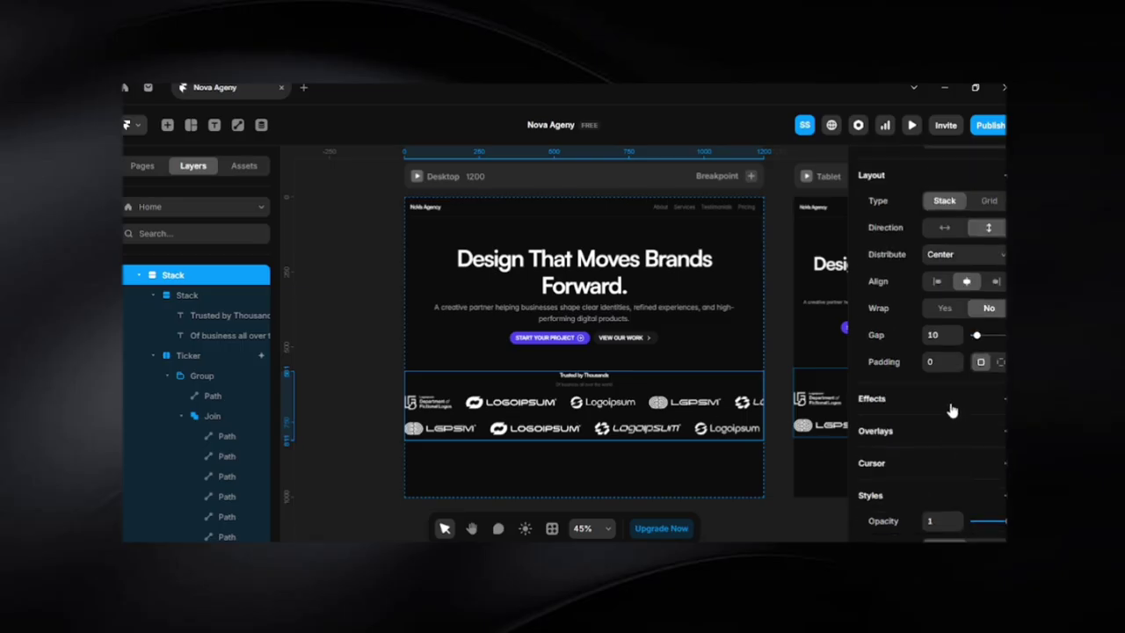
scroll(958, 460, up, 3)
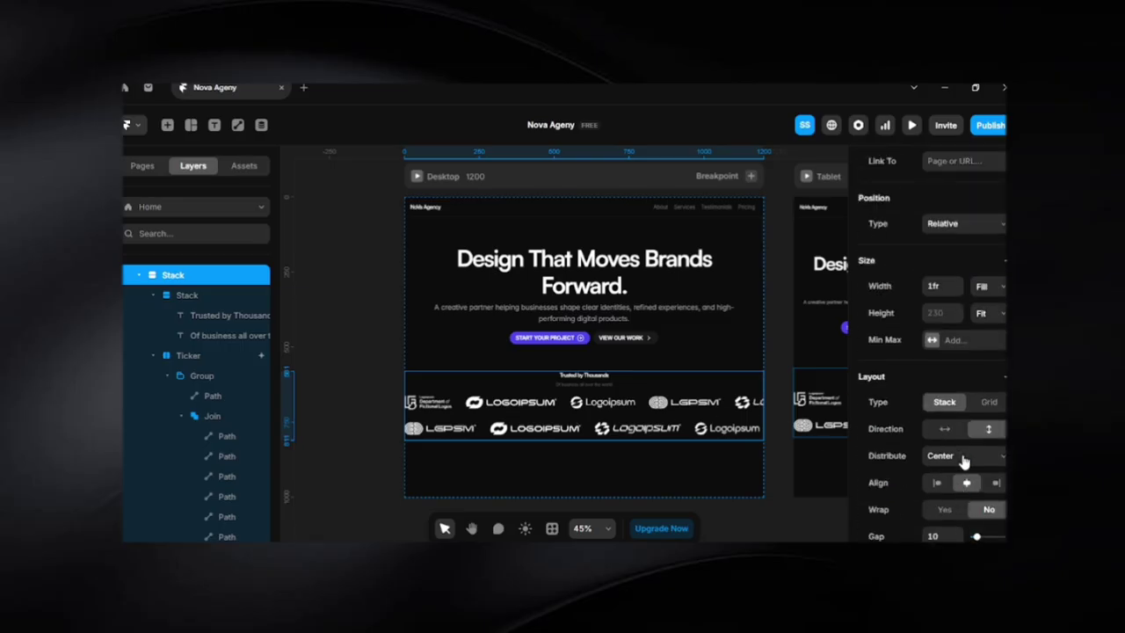
click(931, 342)
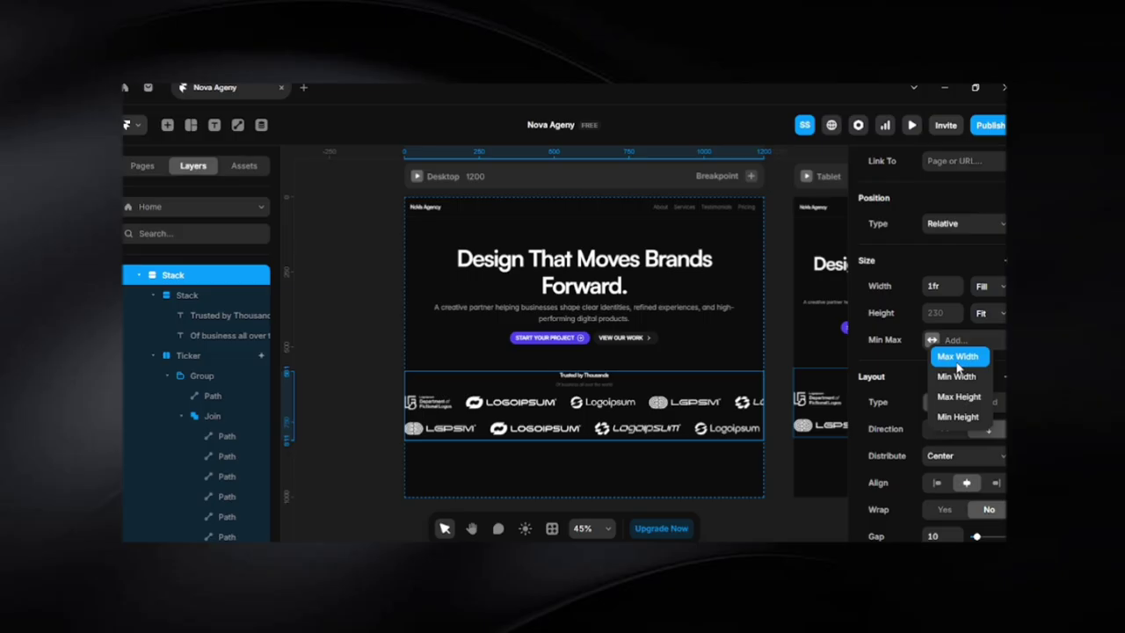
click(956, 358)
click(985, 374)
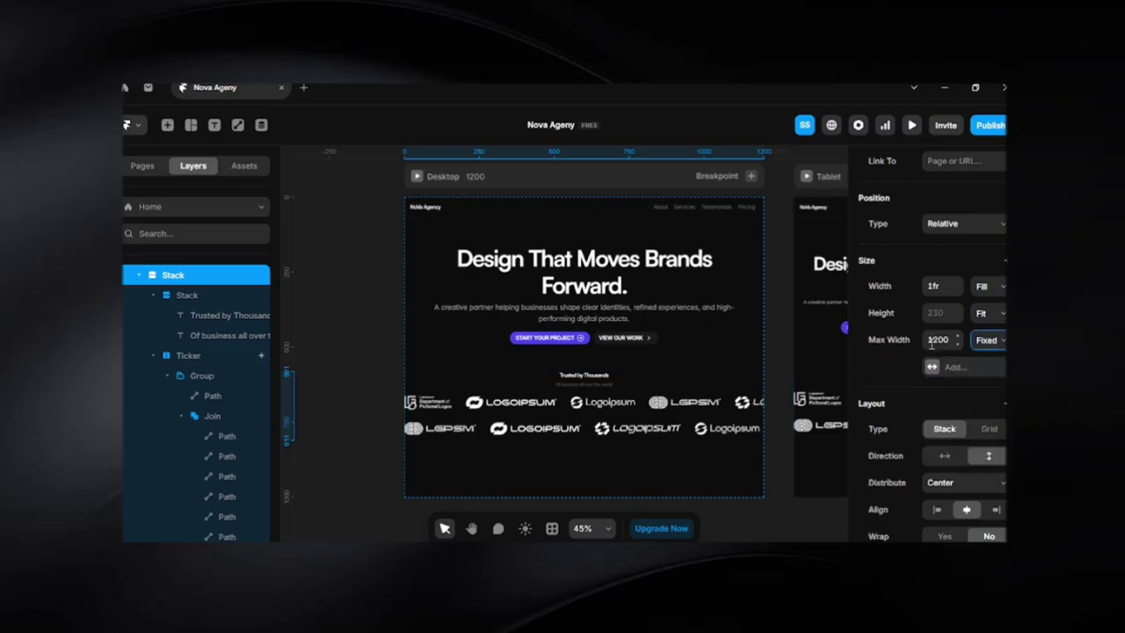
click(930, 342)
text(1100)
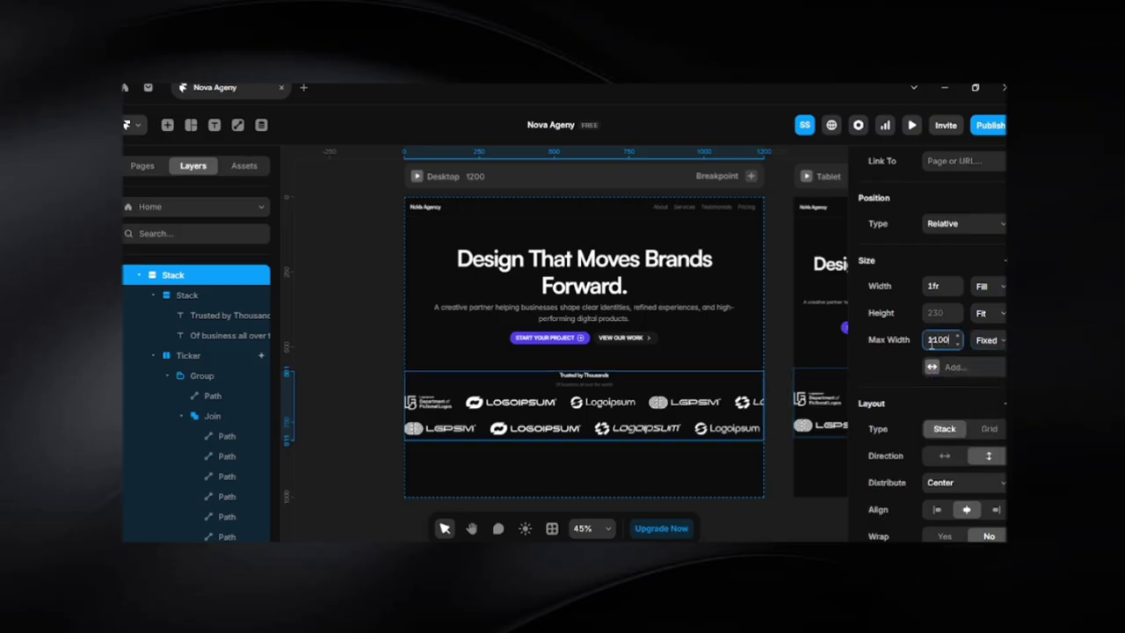
click(371, 336)
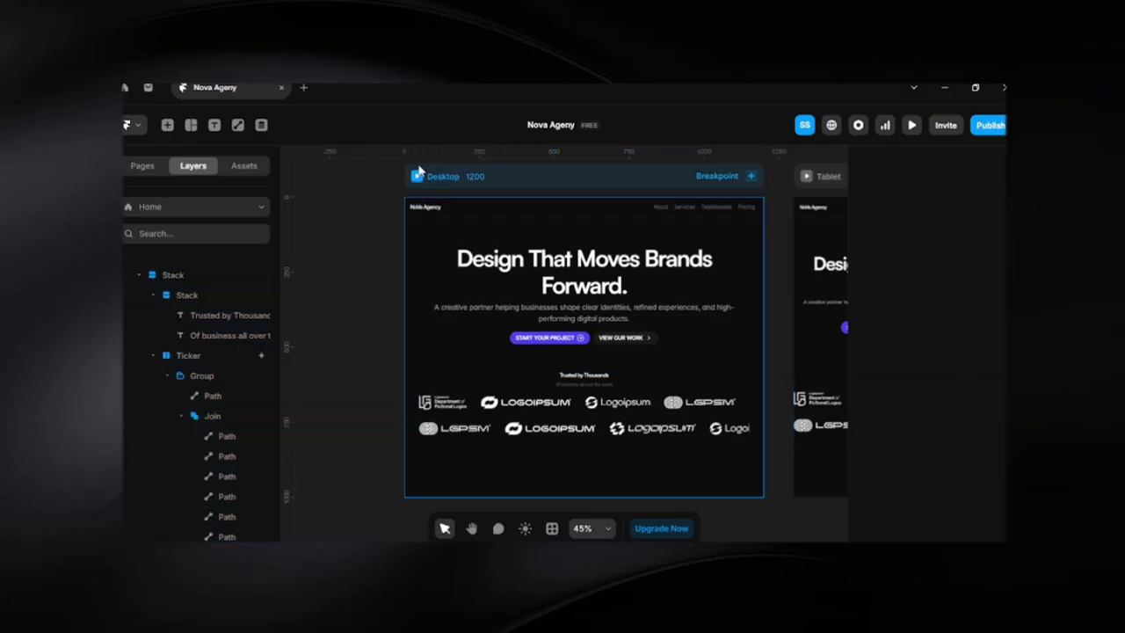
Preview the desktop page, widen the preview to 1316 to check the layout, and return to the editor
click(416, 176)
scroll(497, 386, up, 4)
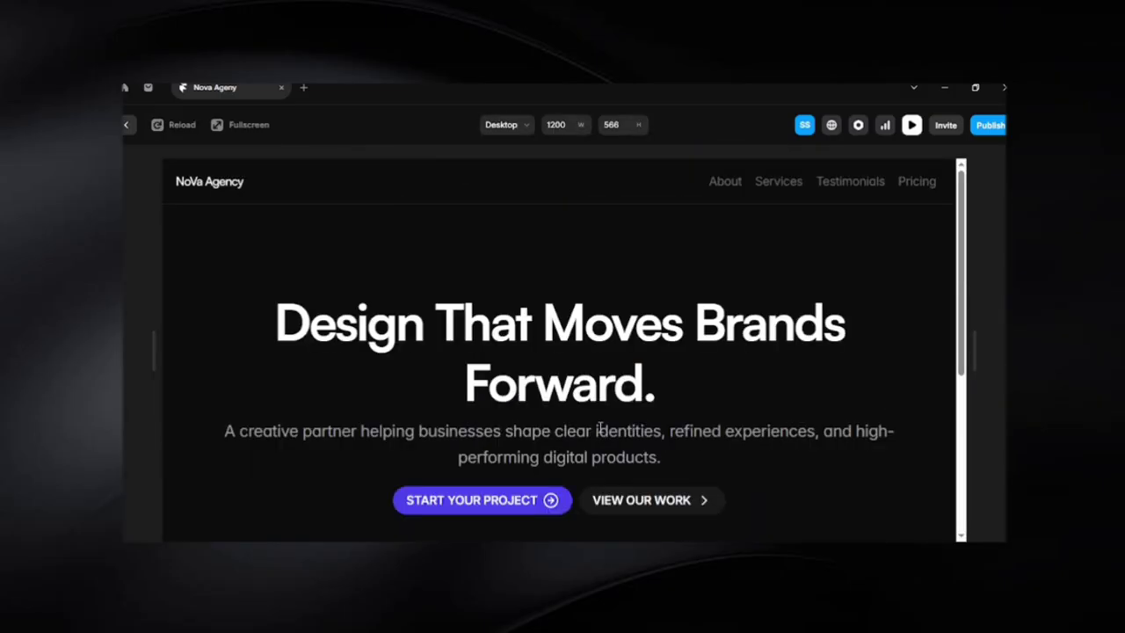
scroll(597, 428, down, 2)
scroll(597, 431, up, 2)
drag(976, 346, 1006, 341)
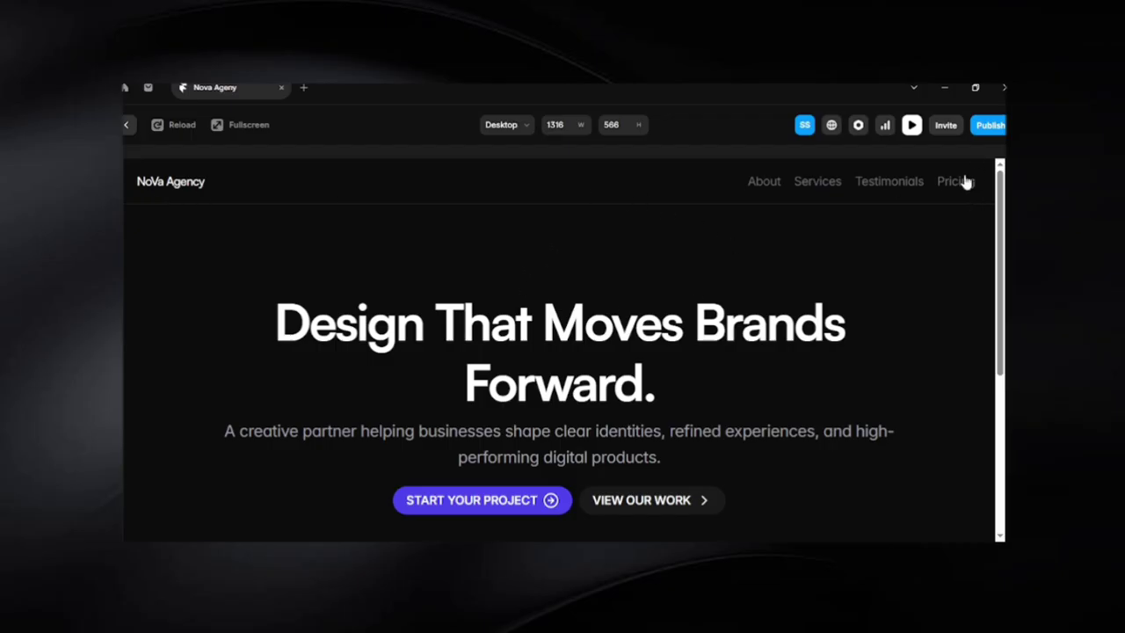
click(125, 125)
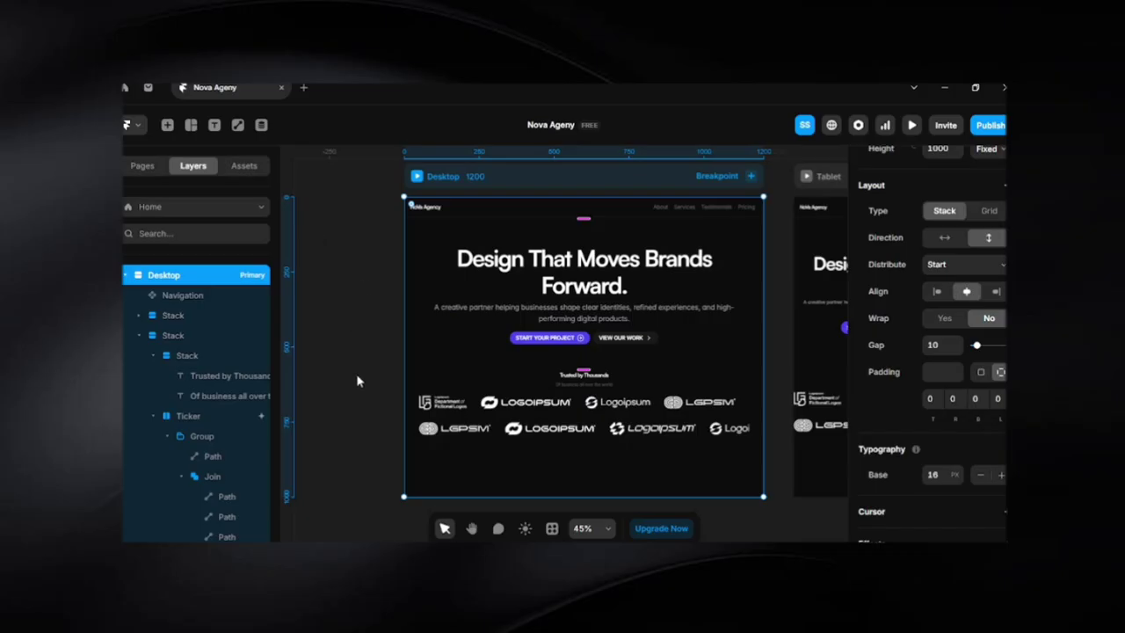
Review the width and max-width settings of the desktop trusted-by stack
scroll(359, 381, down, 2)
click(495, 442)
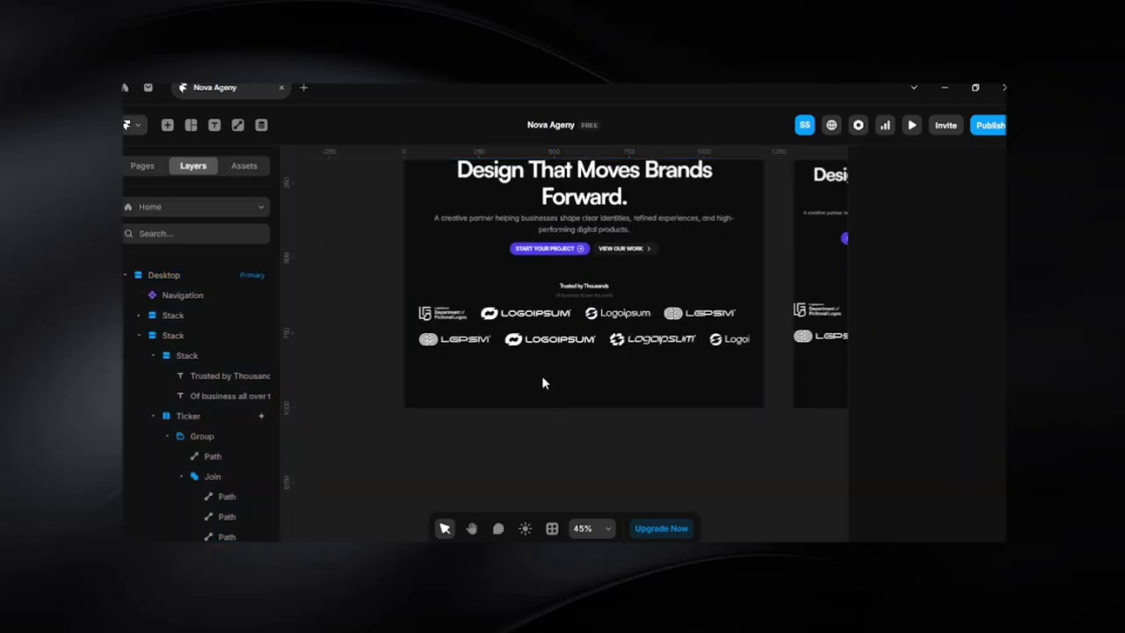
click(480, 328)
click(601, 422)
key(space)
drag(769, 419, 720, 429)
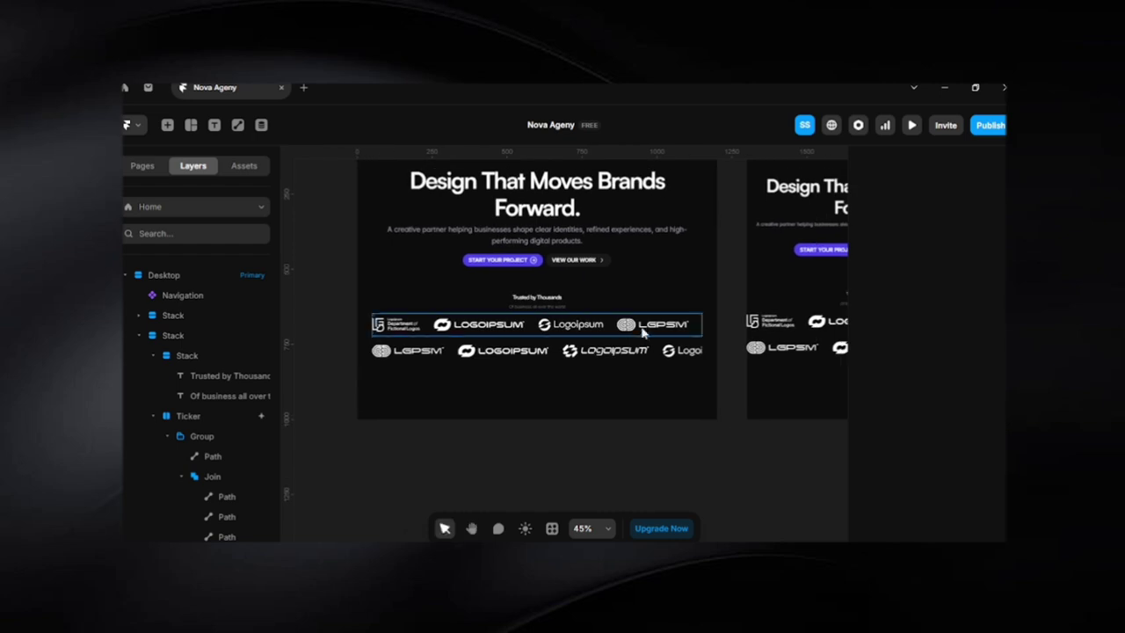
click(636, 308)
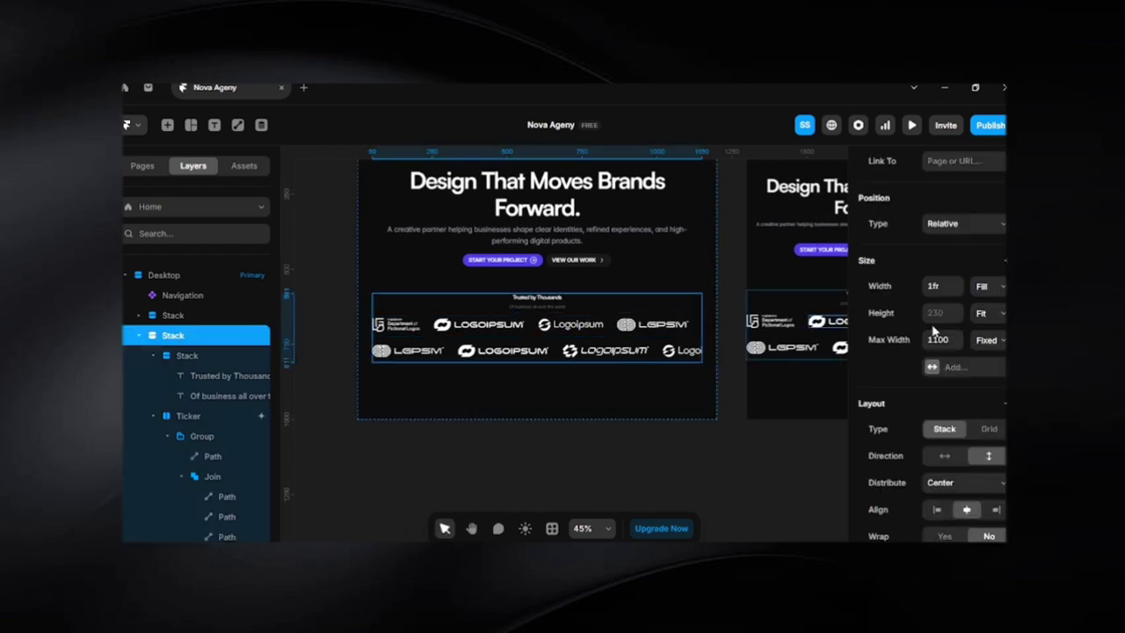
click(1000, 292)
click(989, 345)
Examine how the trusted-by stack and its two tickers lay out on the tablet and phone breakpoints
click(776, 434)
key(space)
drag(777, 434, 477, 466)
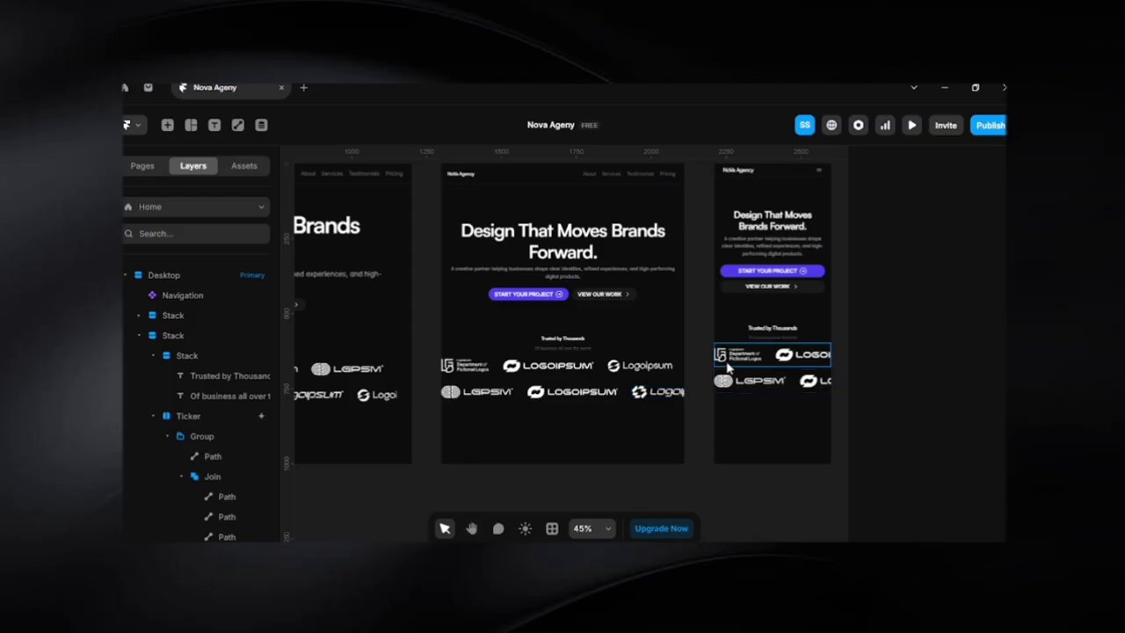
click(737, 373)
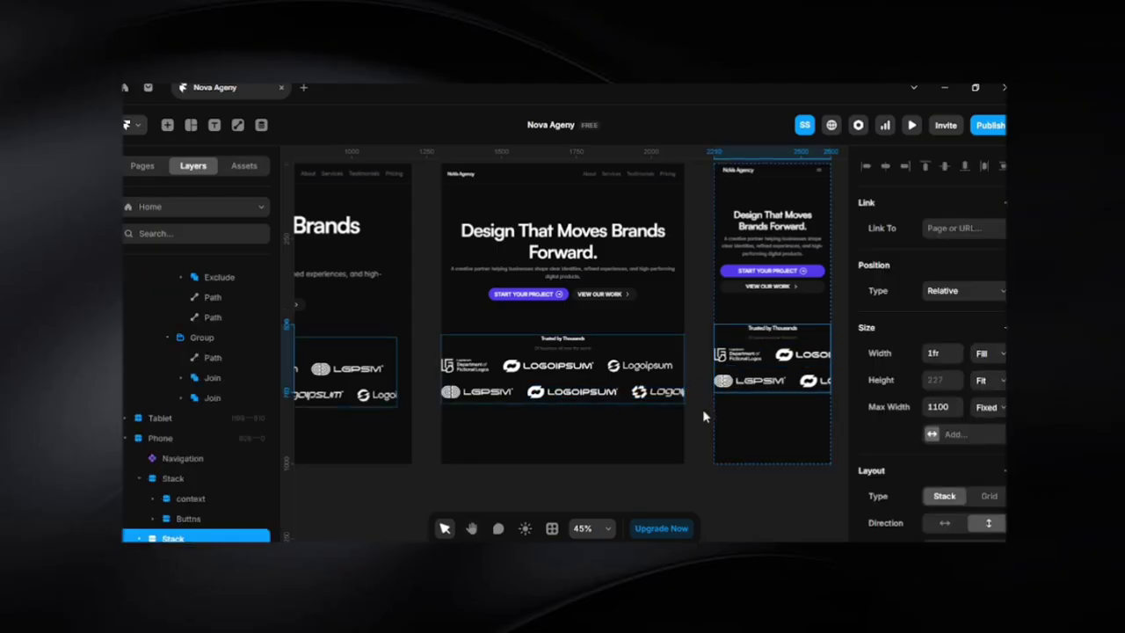
click(709, 384)
key(space)
drag(709, 378, 629, 417)
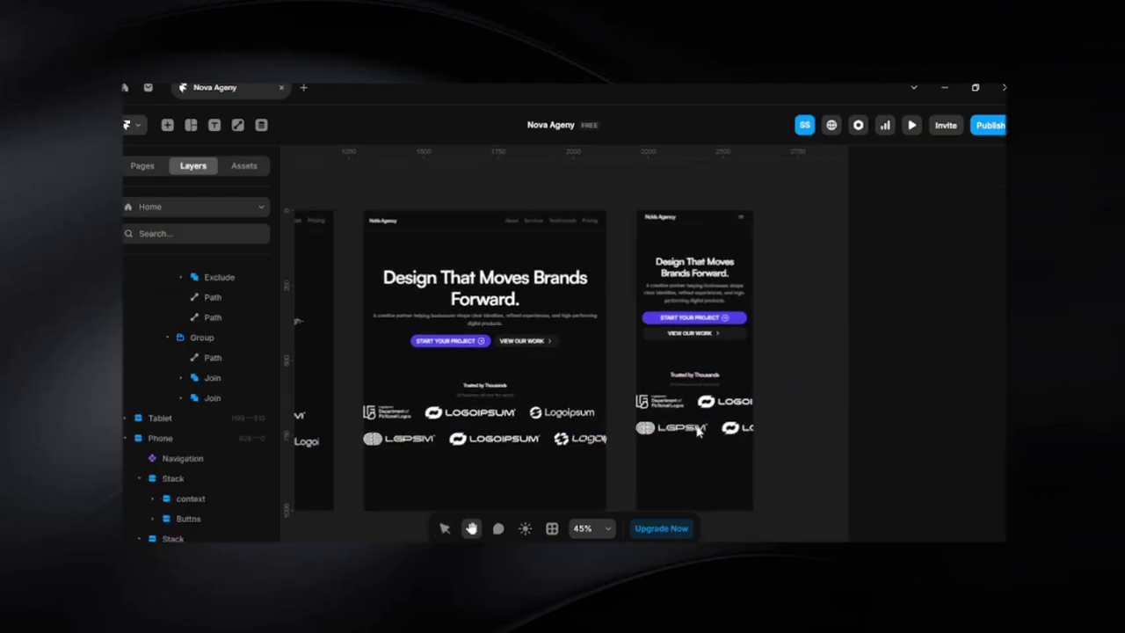
Try to set the width of all five logo groups in the phone breakpoint's first ticker to 10
scroll(699, 429, up, 3)
click(658, 393)
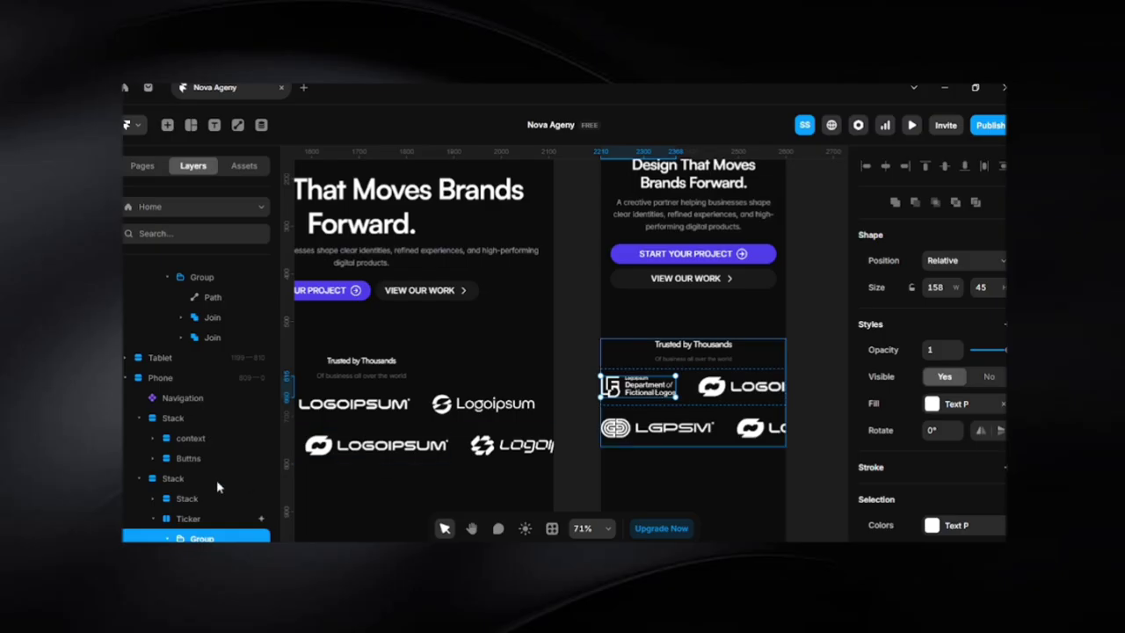
scroll(216, 481, down, 3)
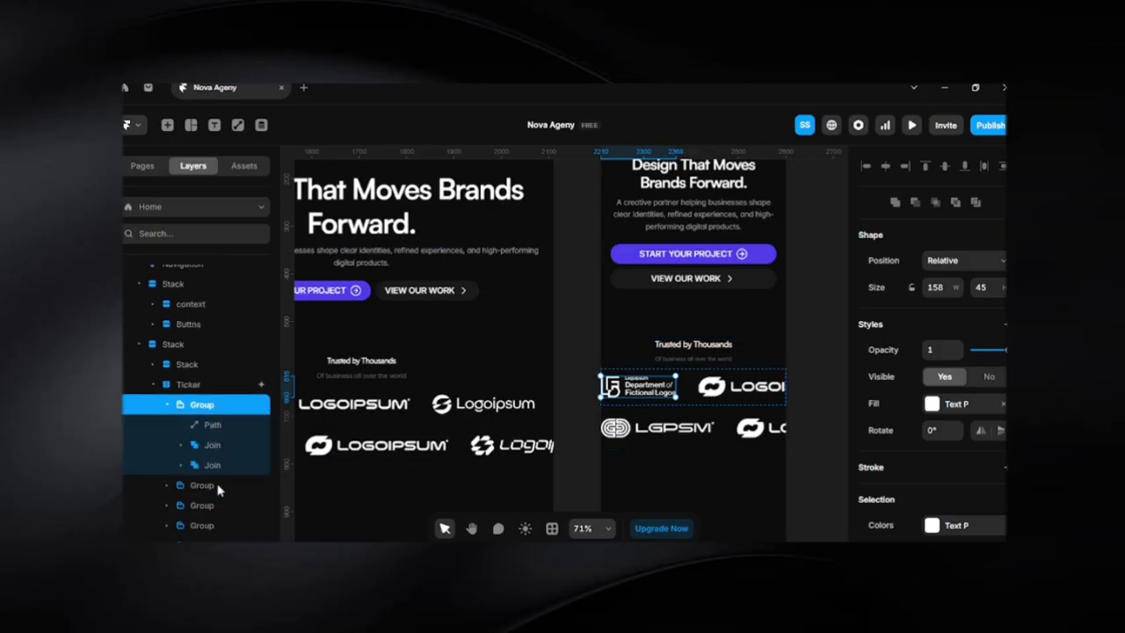
click(168, 405)
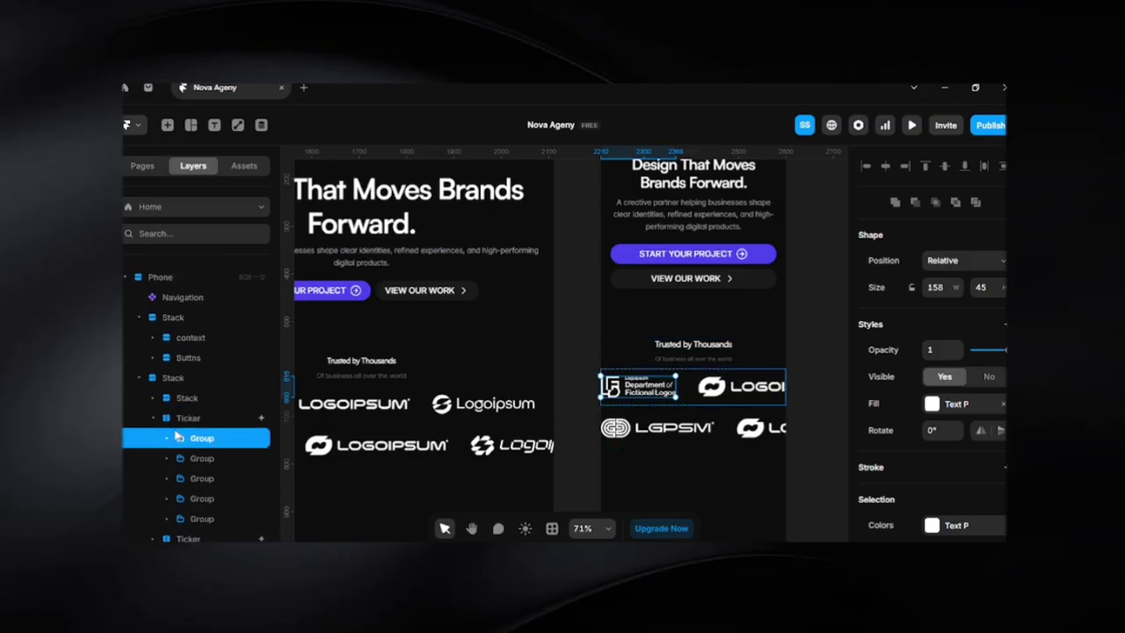
shift+click(213, 519)
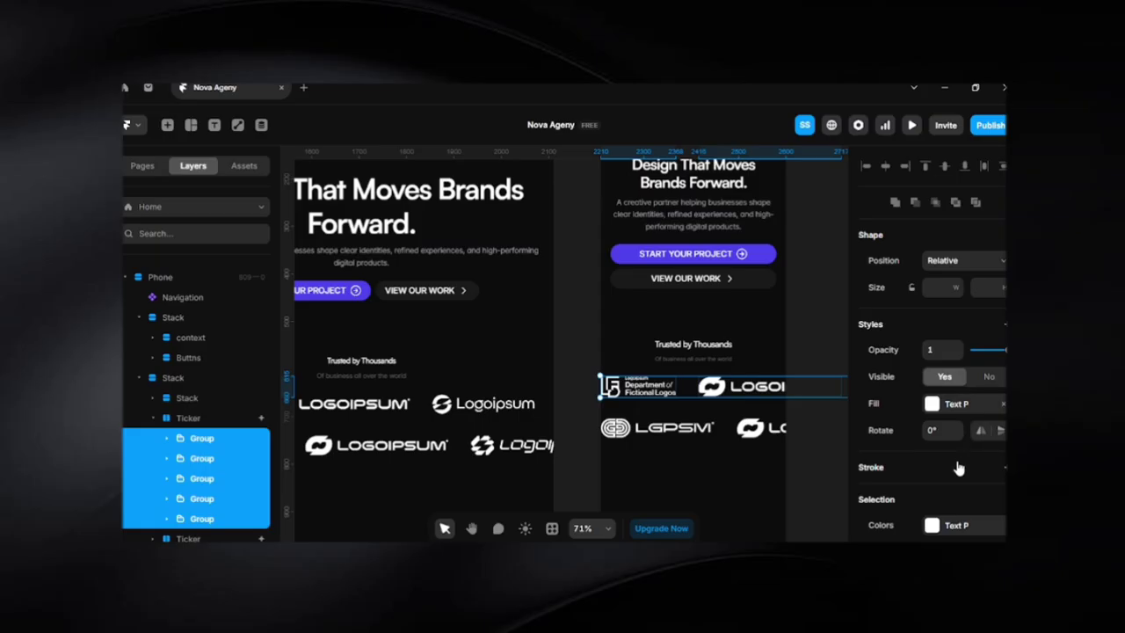
click(936, 288)
text(1)
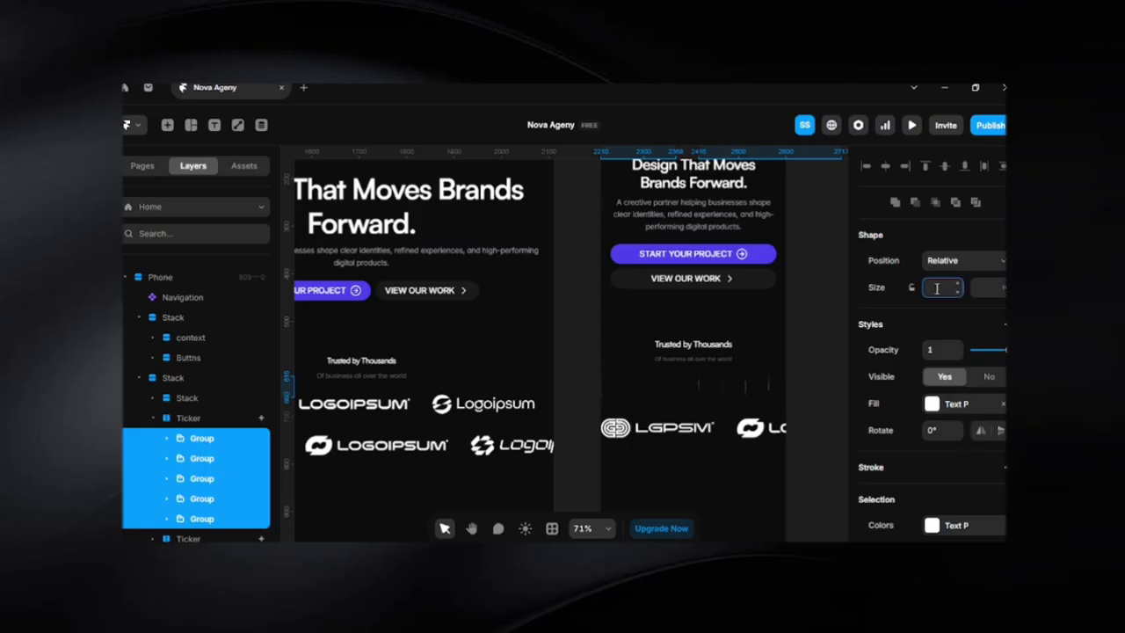
text(0)
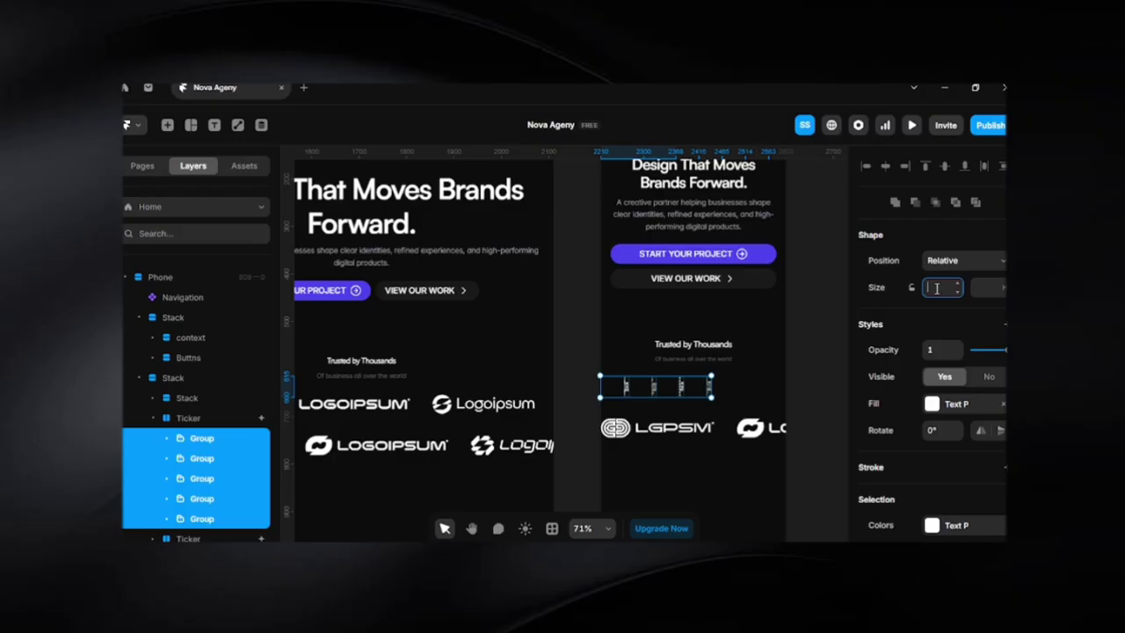
Undo the width changes made to the logos in the phone's first ticker
click(817, 346)
key(ctrl+z)
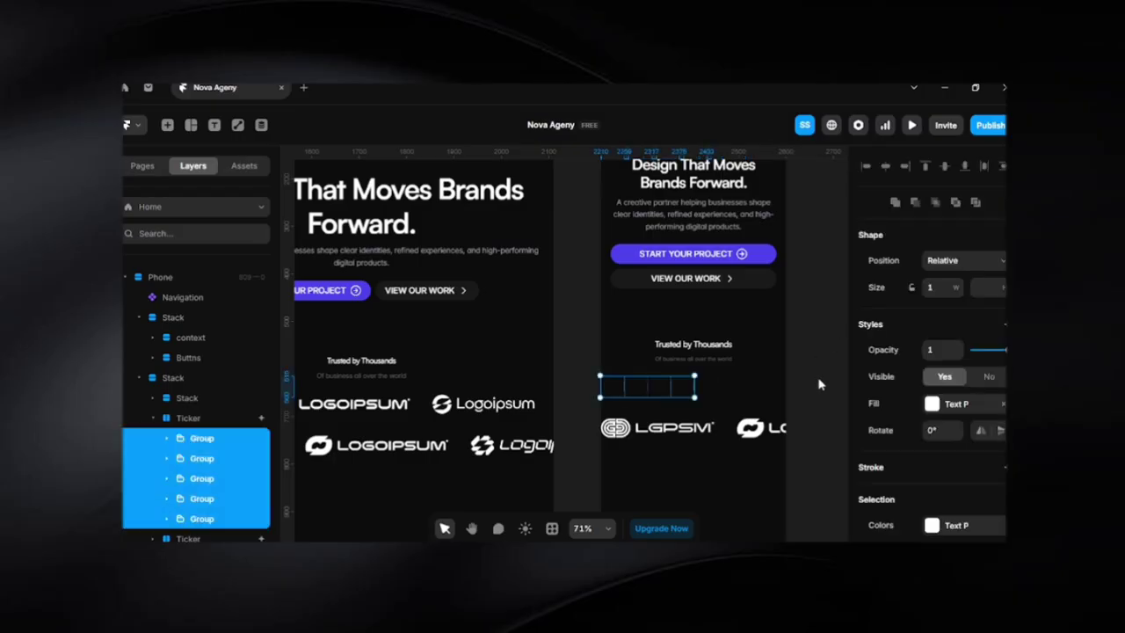
key(ctrl+z)
click(817, 384)
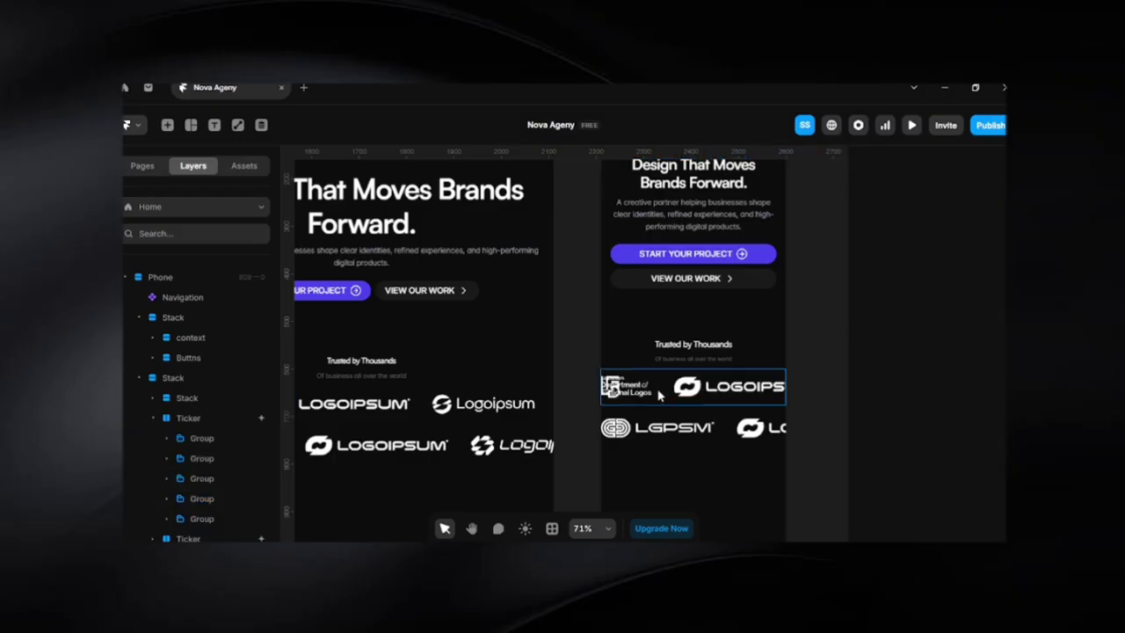
click(659, 396)
key(ctrl+z)
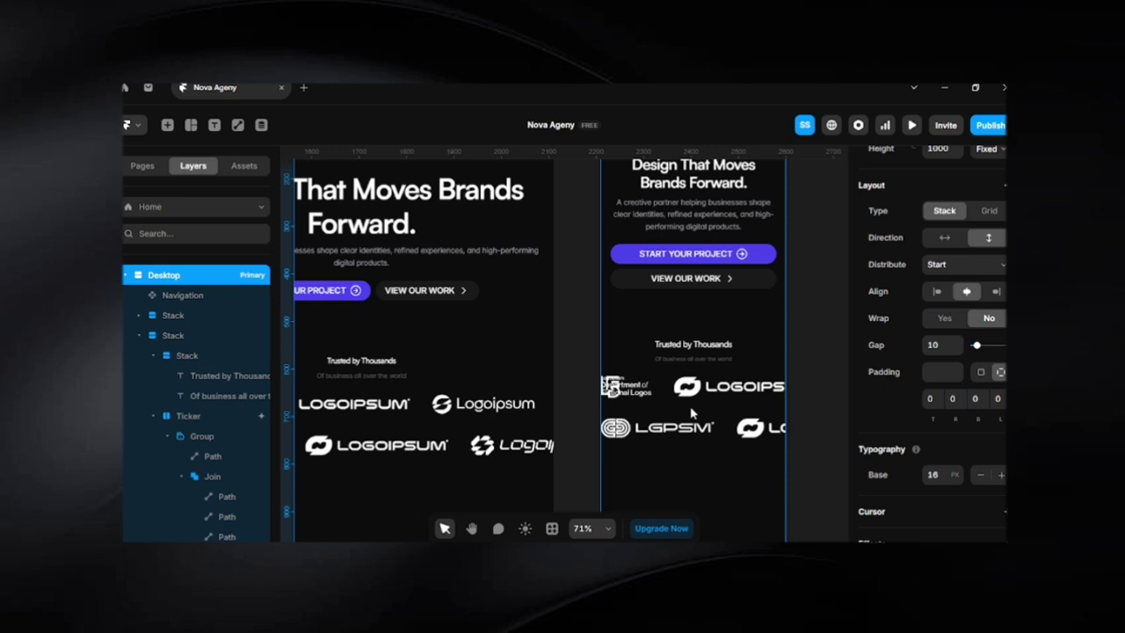
Examine the shape and size of the Department of Fictional Logos logo in the phone's first ticker
click(641, 405)
click(628, 393)
scroll(620, 391, up, 10)
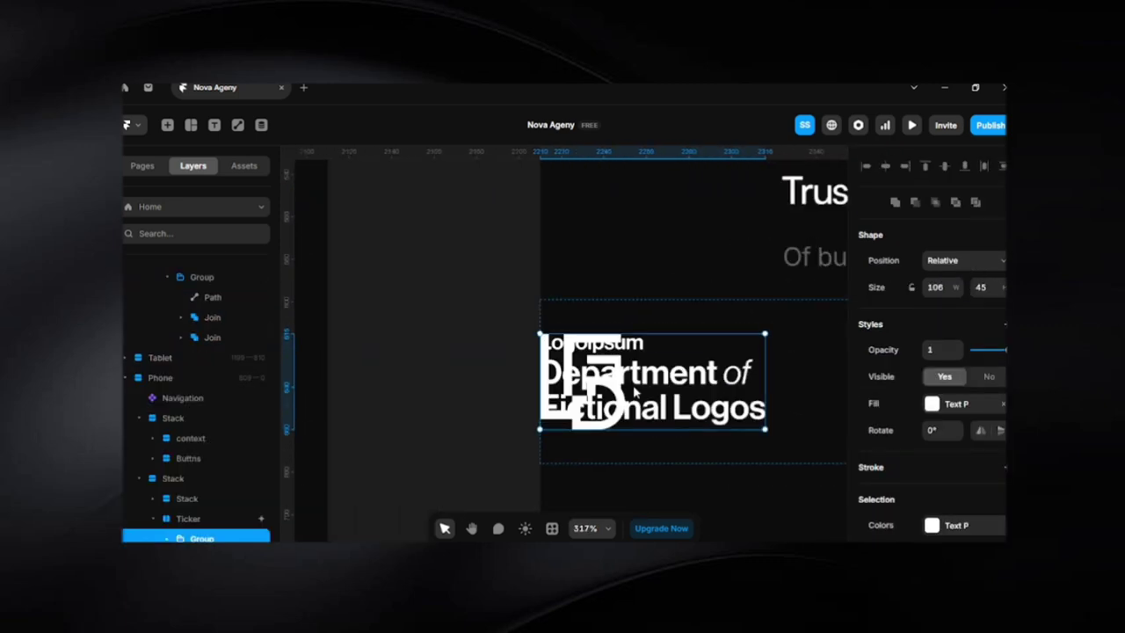
click(492, 384)
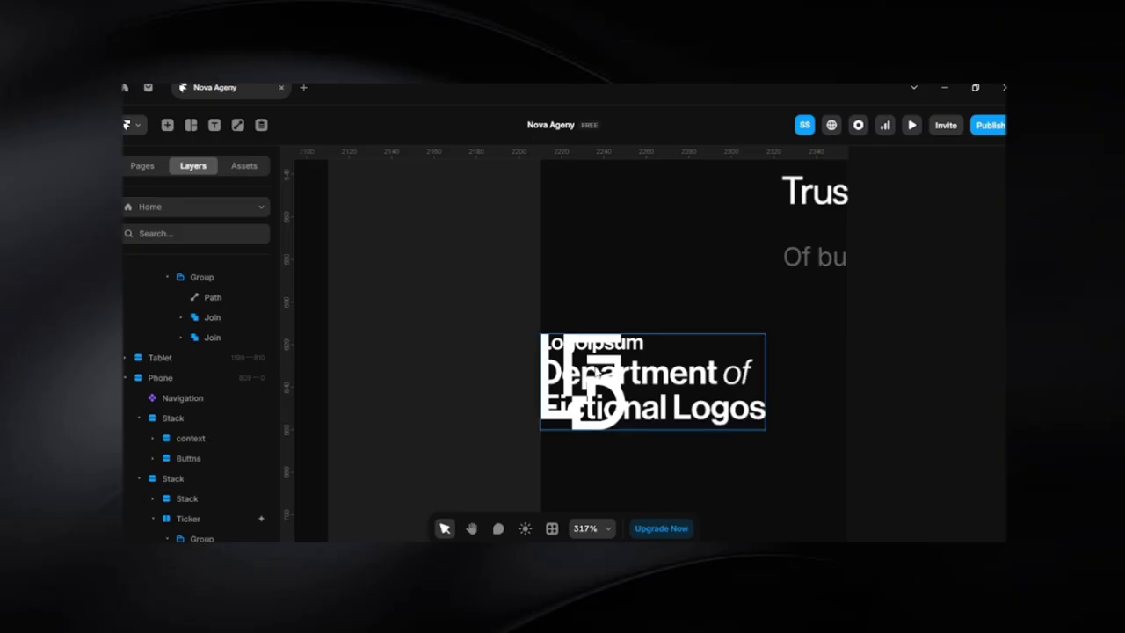
click(597, 373)
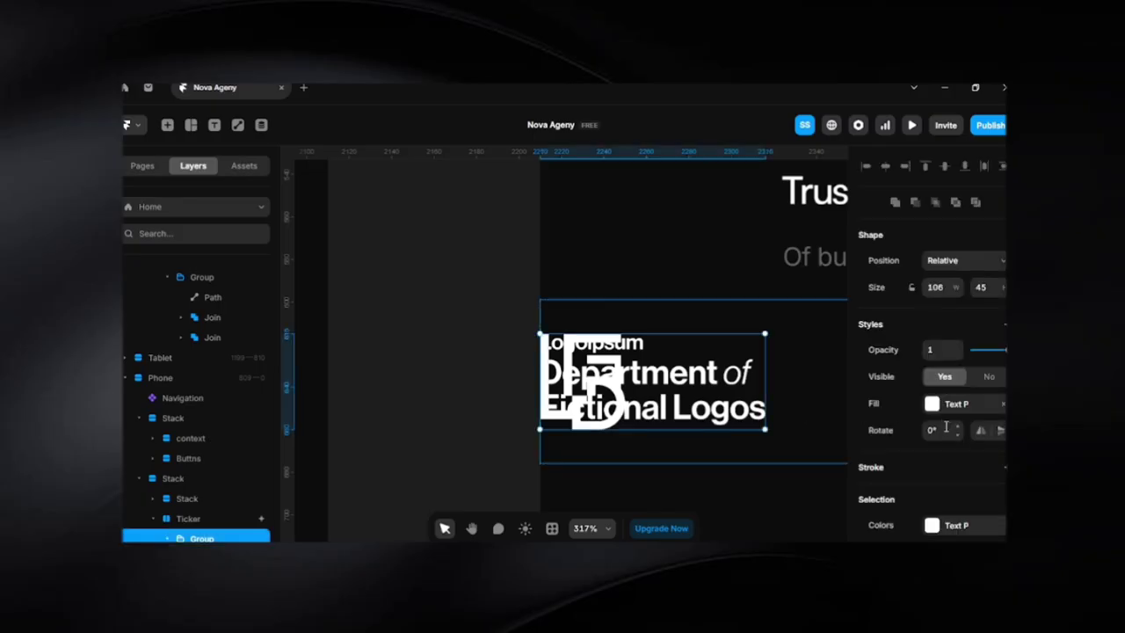
scroll(941, 436, down, 1)
click(497, 391)
scroll(498, 397, down, 3)
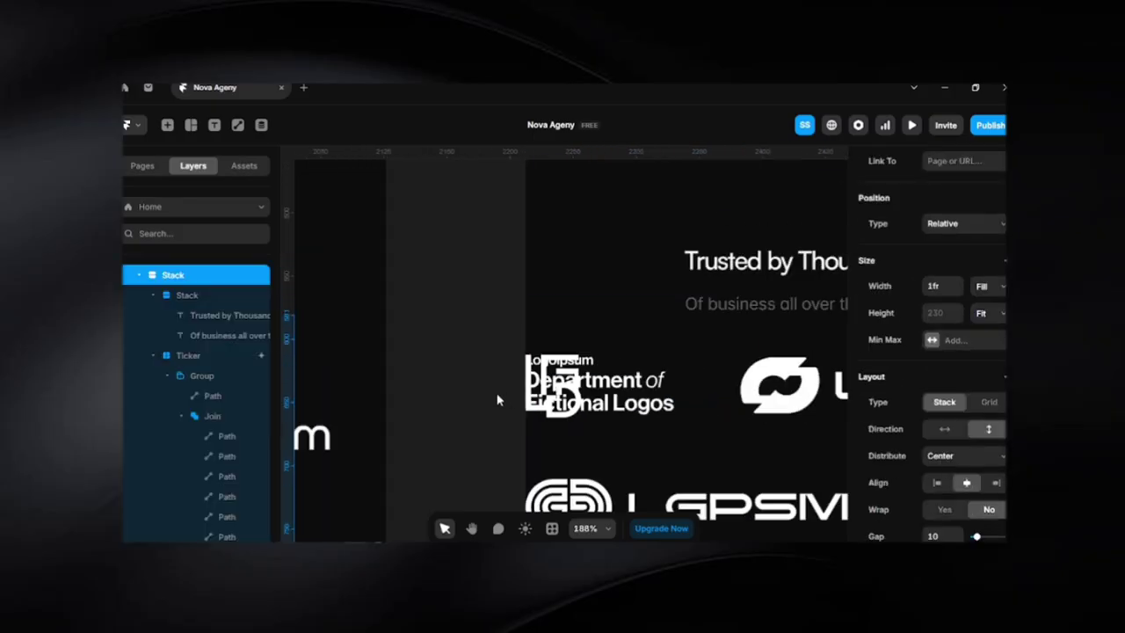
scroll(497, 400, down, 5)
click(569, 420)
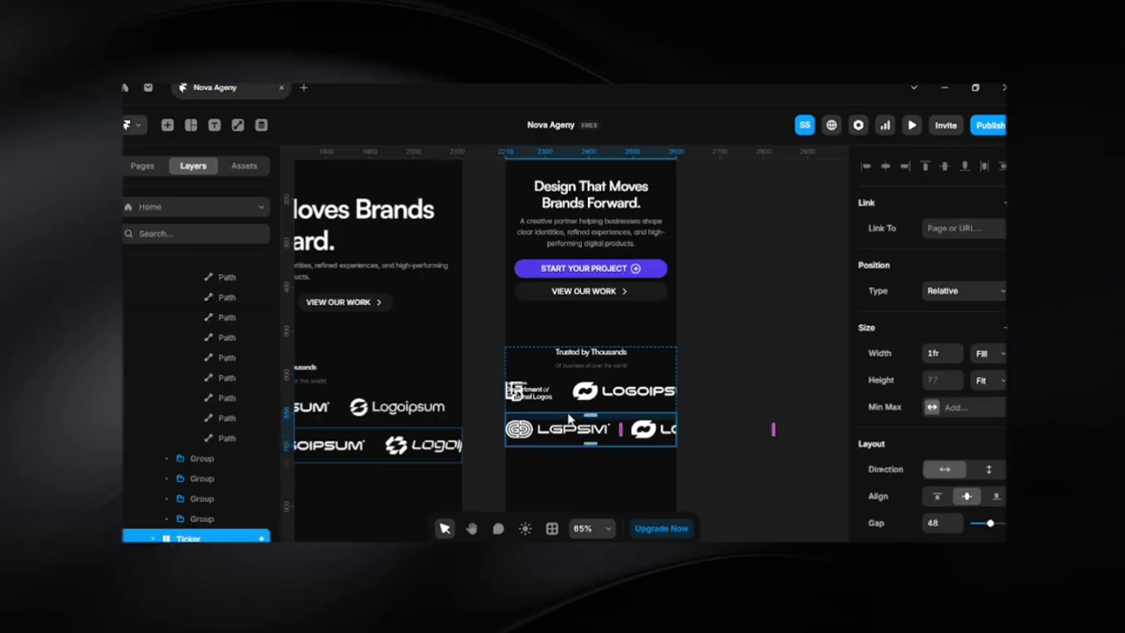
click(730, 401)
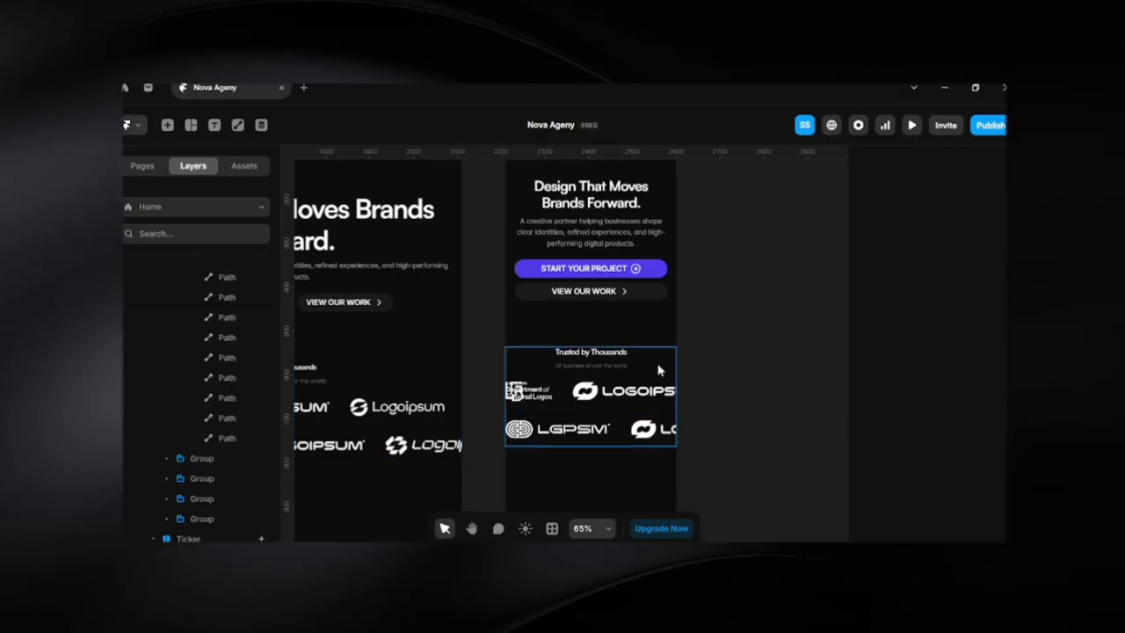
double_click(551, 394)
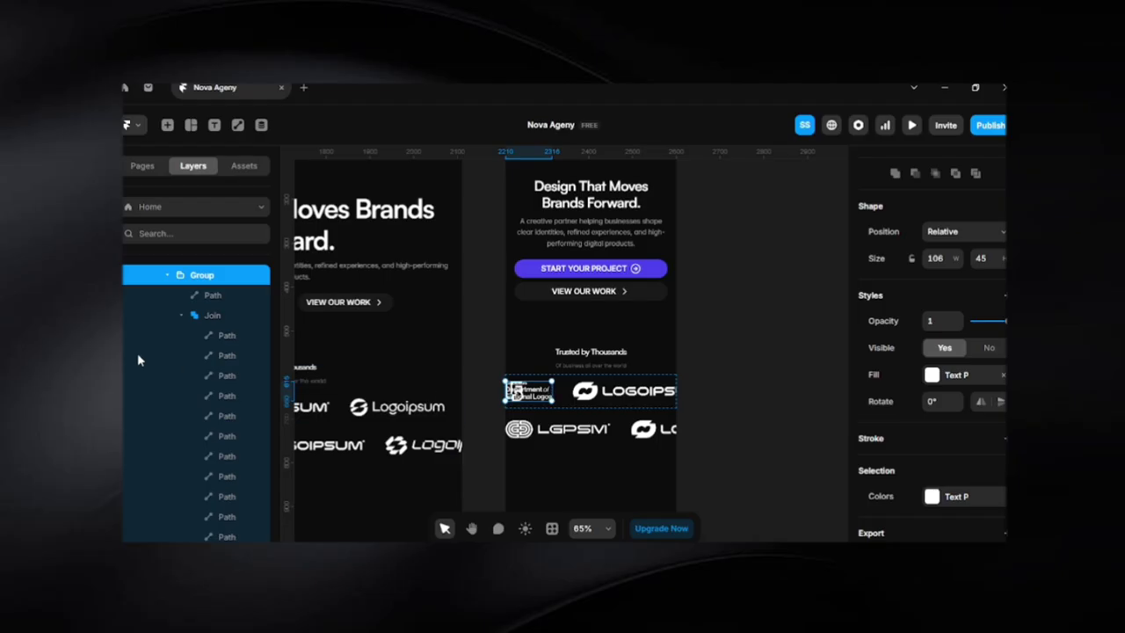
click(166, 275)
click(477, 361)
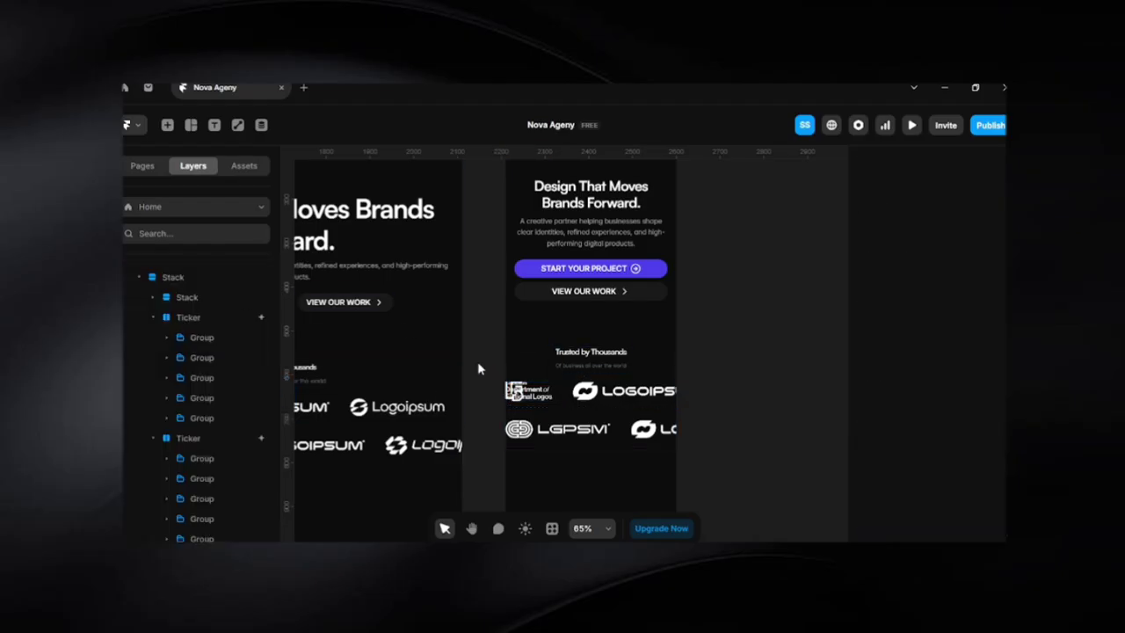
Preview the page, narrow the preview to 320 to check the phone tickers, and return to the editor
key(ctrl+p)
scroll(488, 365, down, 5)
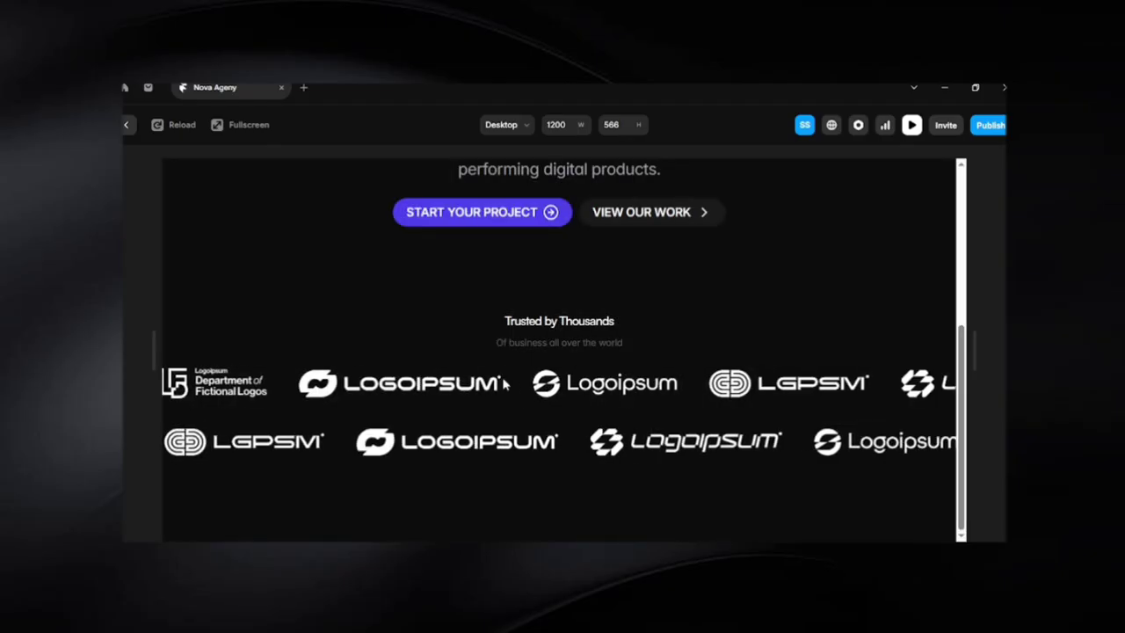
drag(968, 351, 684, 378)
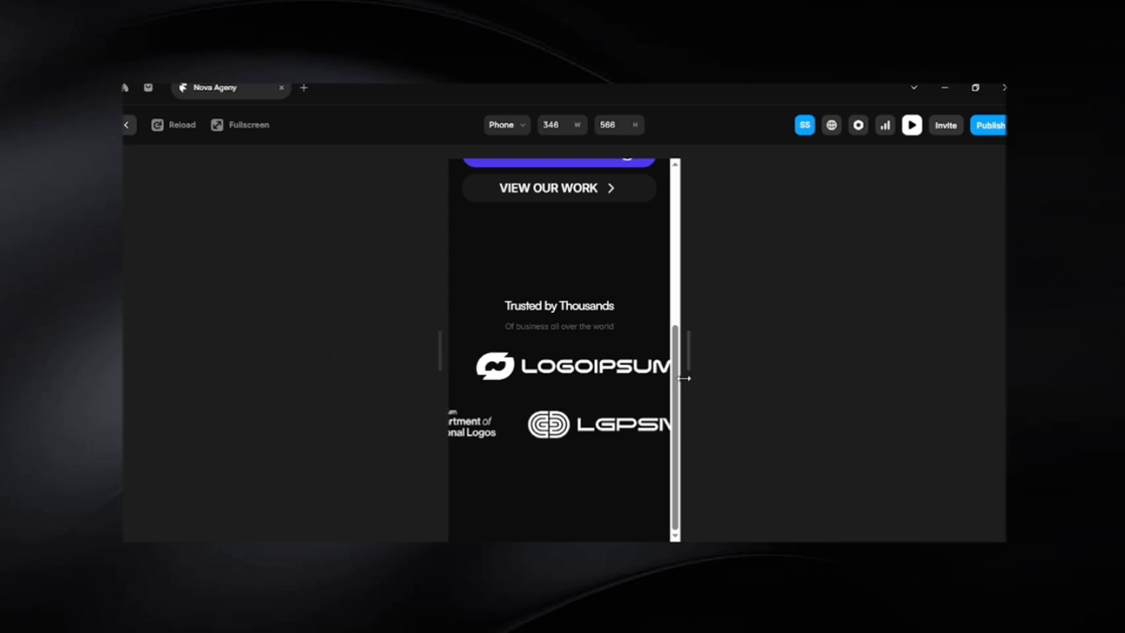
drag(683, 378, 674, 381)
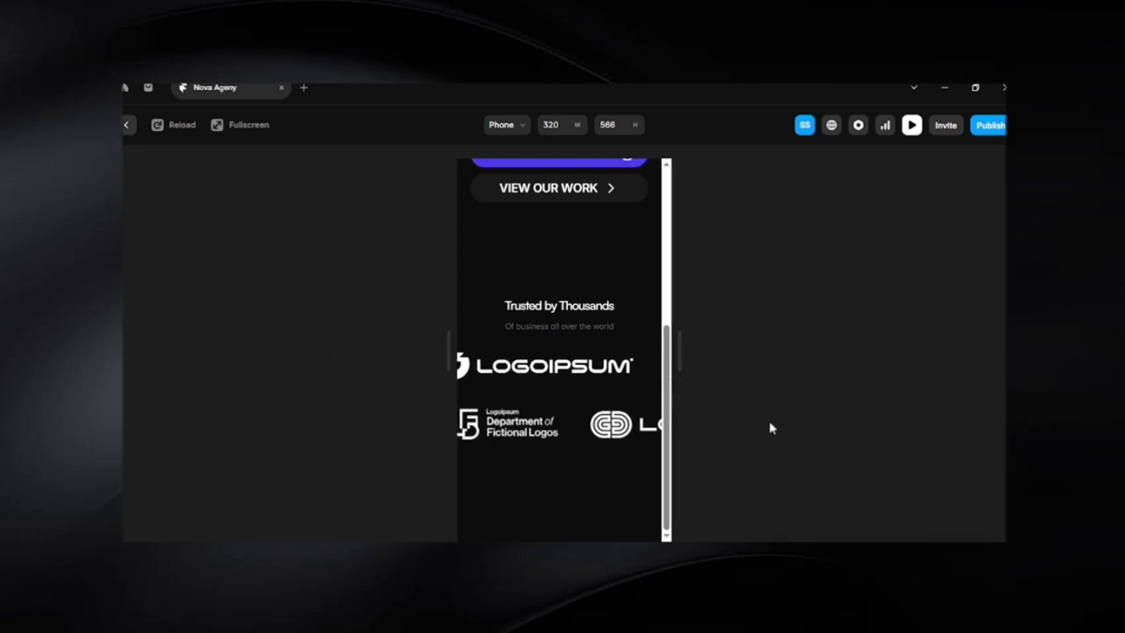
click(127, 126)
Delete the Department of Fictional Logos logo from the first ticker on the phone breakpoint
click(546, 395)
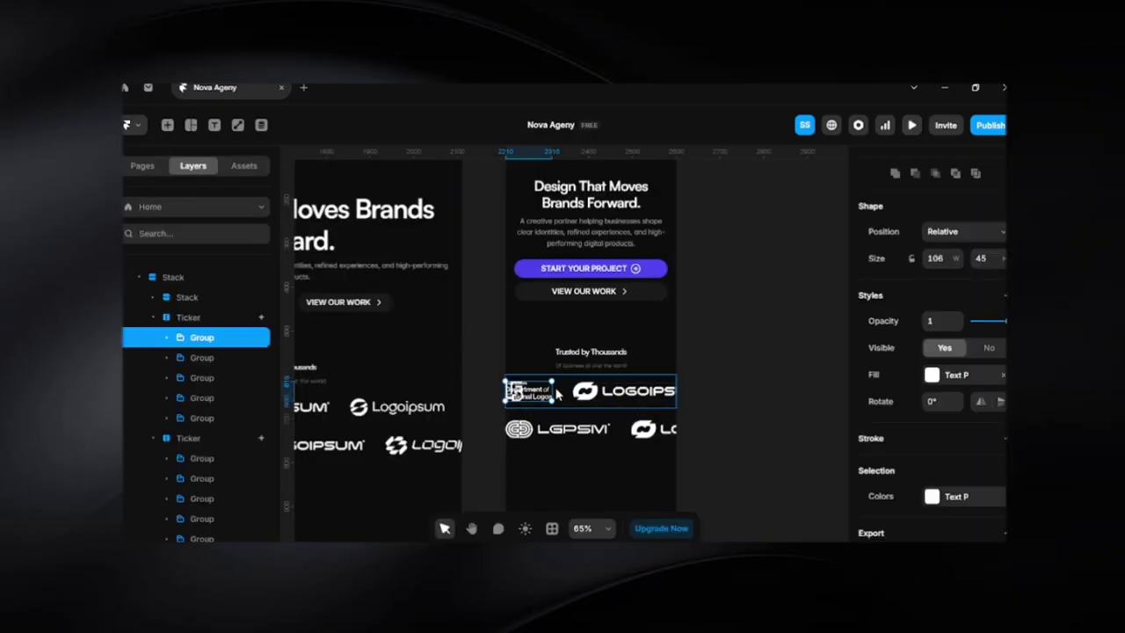
key(Delete)
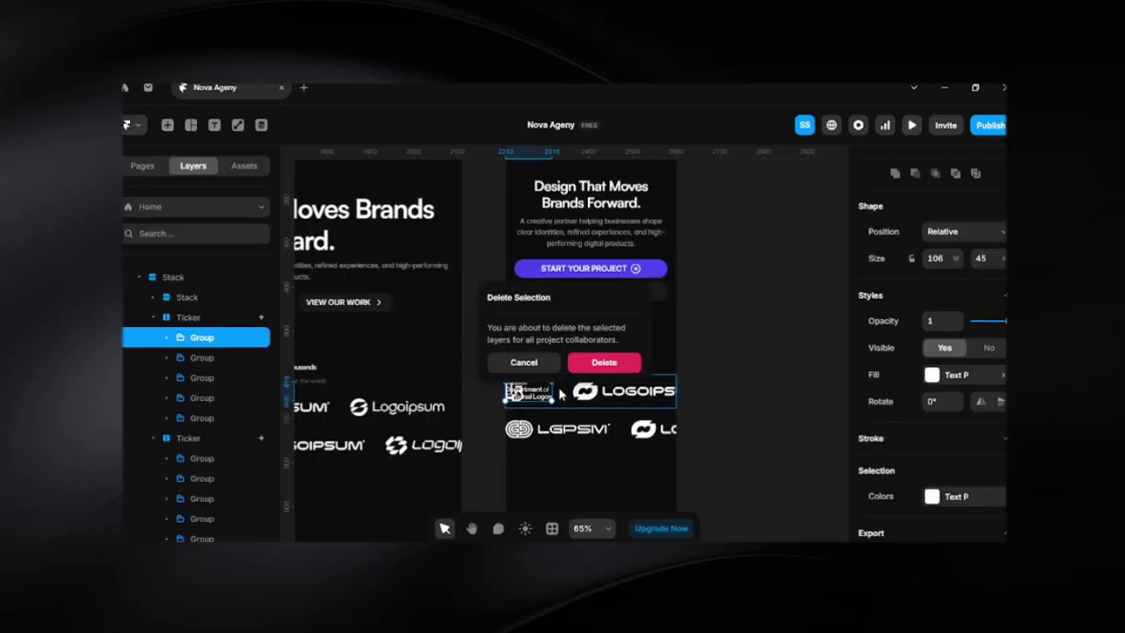
click(601, 364)
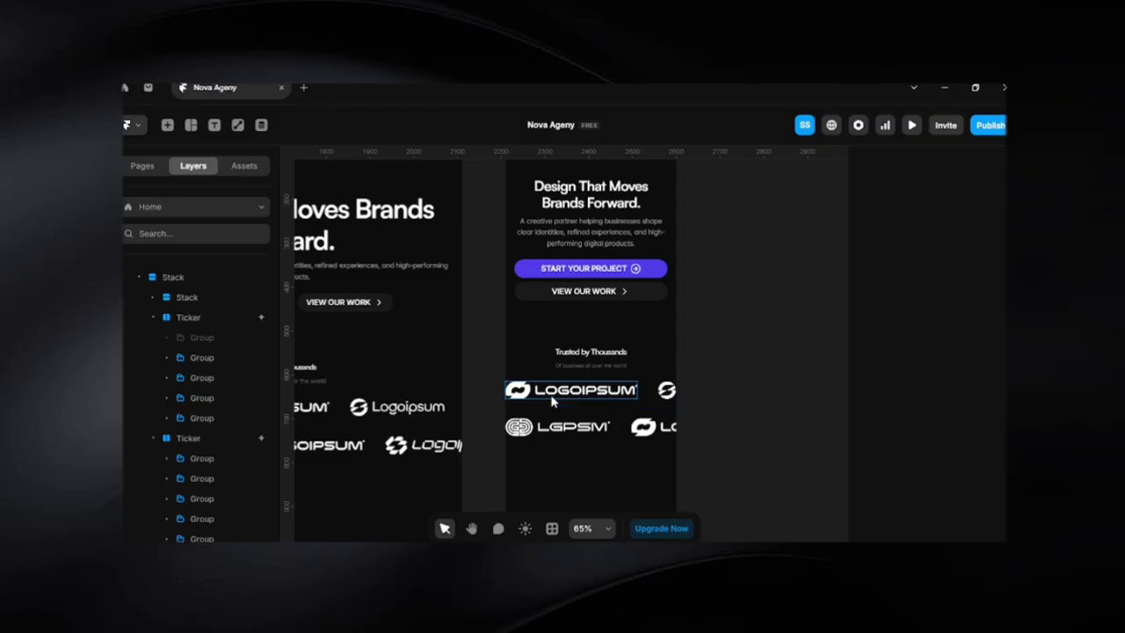
click(660, 397)
click(651, 396)
click(715, 420)
Switch to Notion, copy "We build digital experiences with clarity, purpose, and measurable impact." from the Value Proposition section, and return to Framer
scroll(716, 420, down, 5)
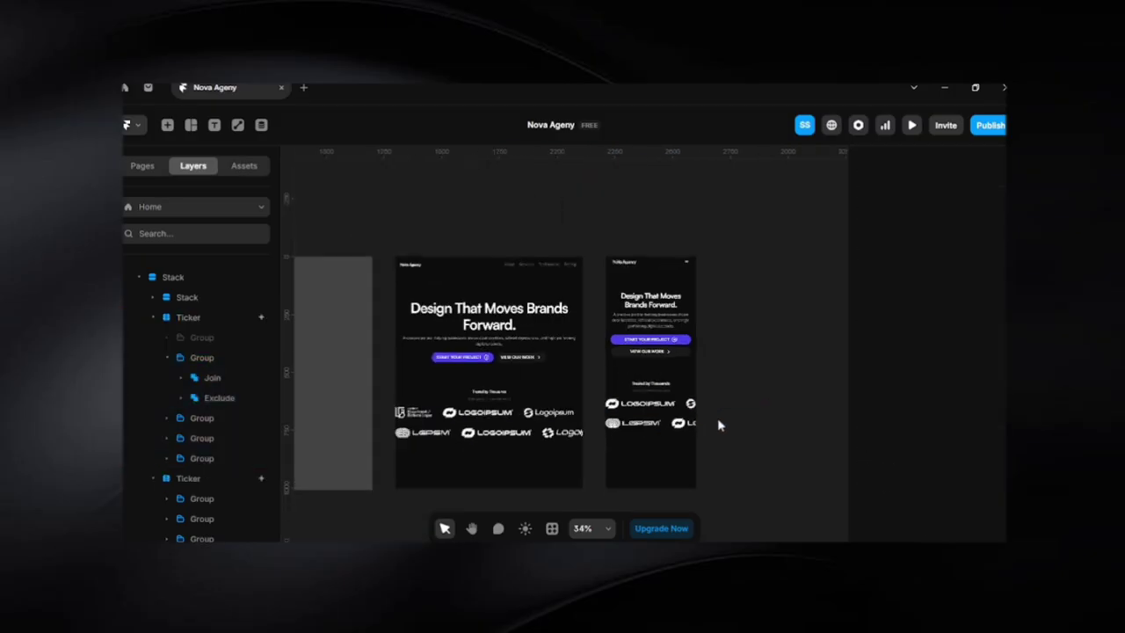
drag(477, 451, 594, 442)
scroll(506, 443, up, 5)
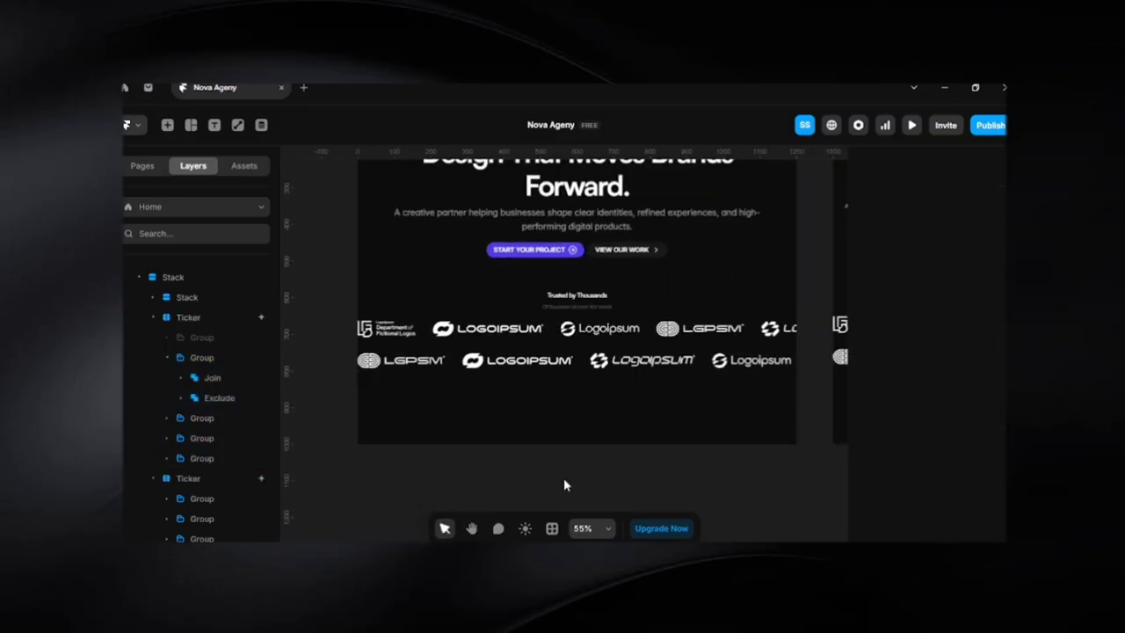
key(alt+Tab)
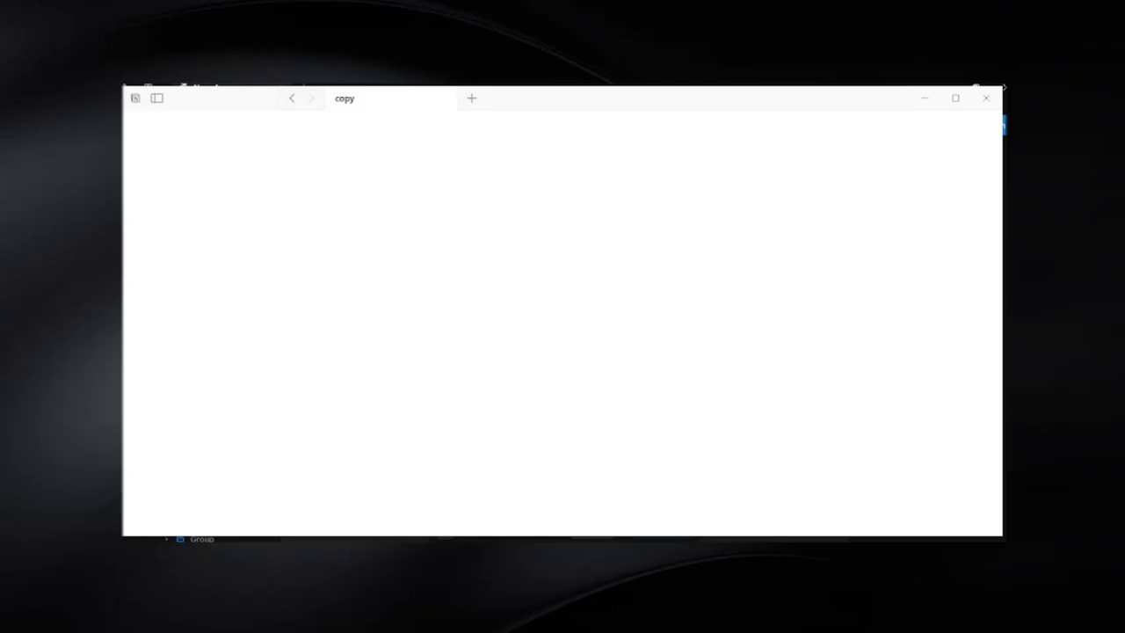
scroll(503, 420, down, 3)
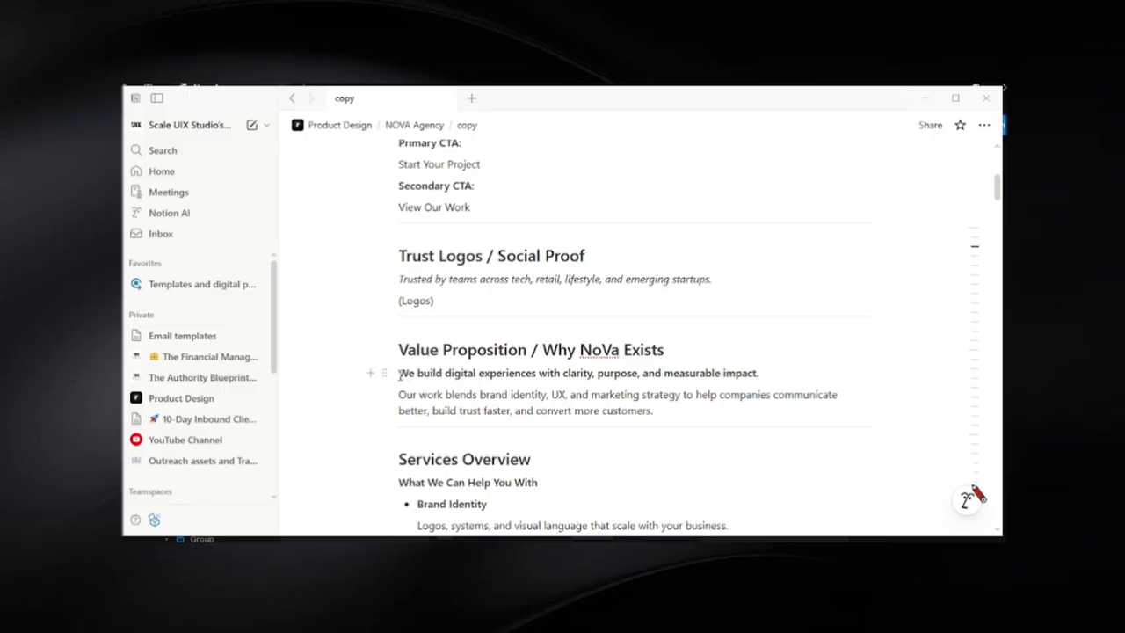
drag(400, 373, 761, 382)
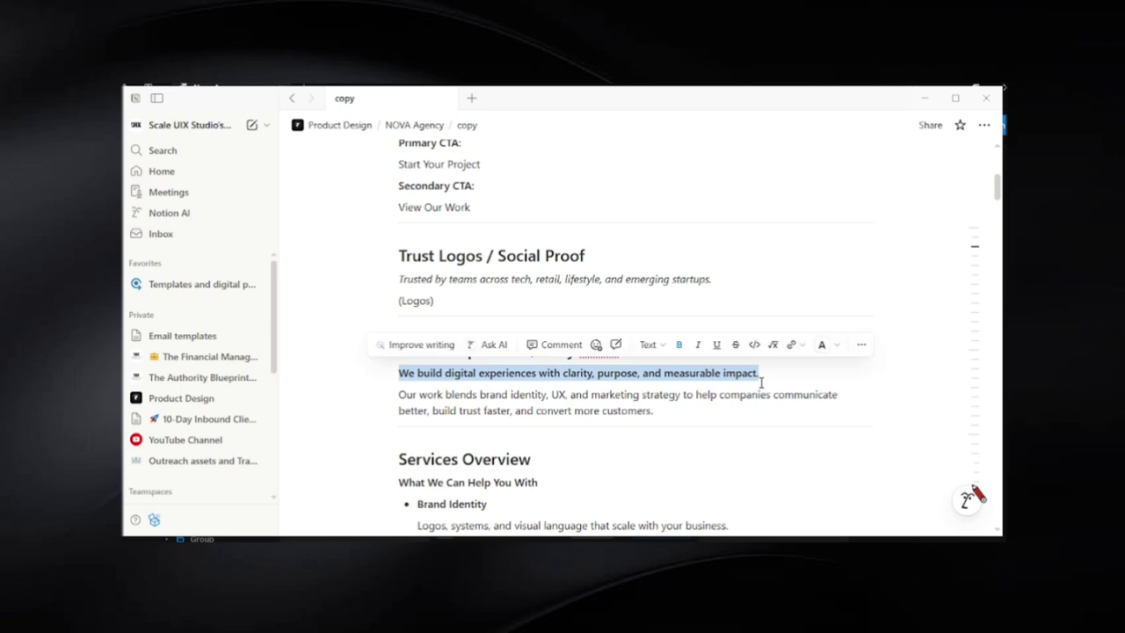
click(924, 97)
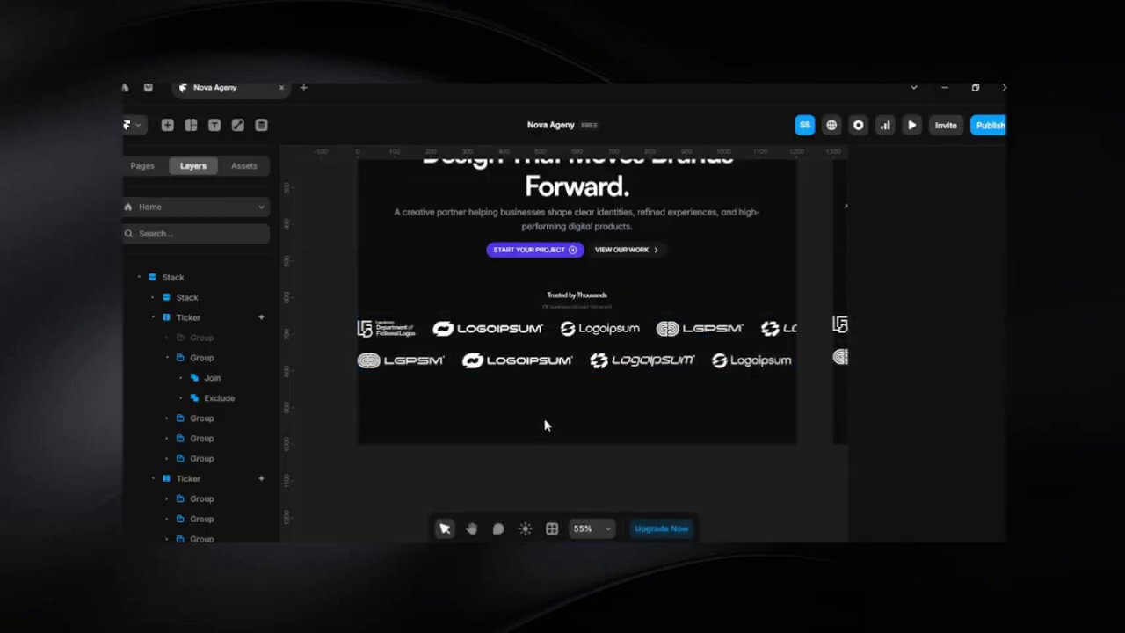
Paste the value proposition headline, place it in the desktop frame beneath the second logo ticker, and duplicate it
key(ctrl+v)
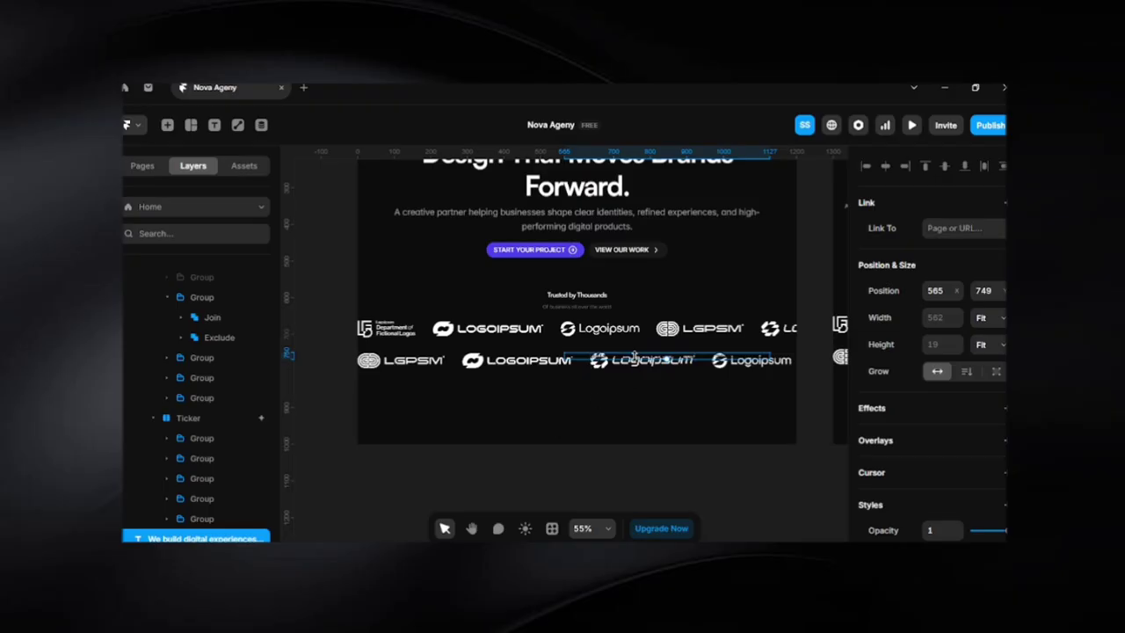
drag(630, 489, 563, 420)
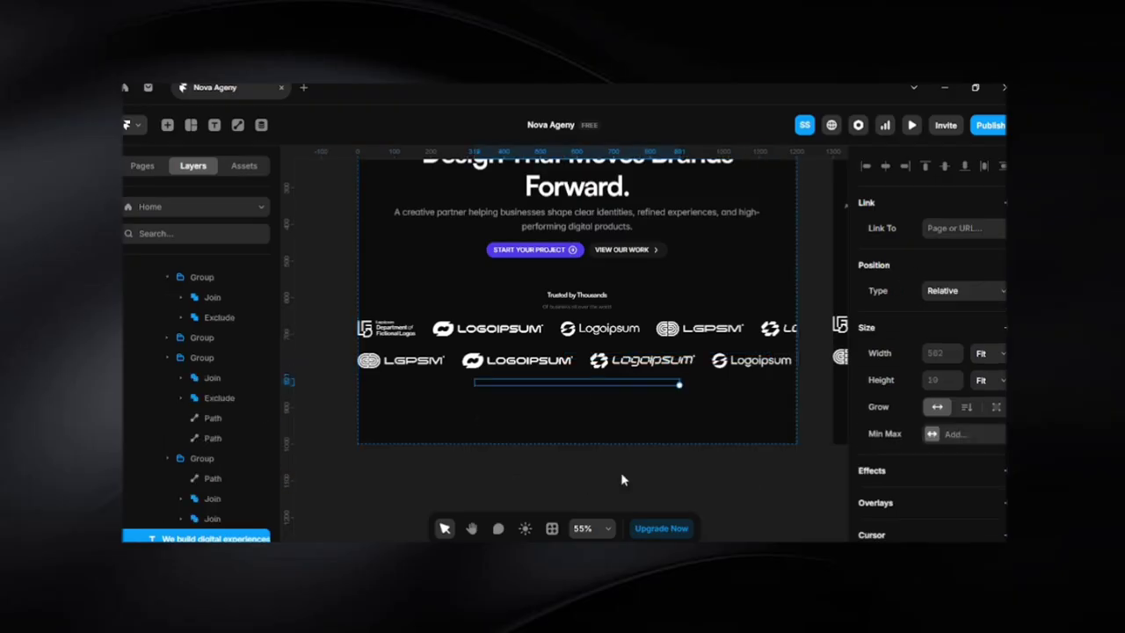
key(ctrl+d)
Replace the duplicated headline's text with the "Our work blends brand identity, UX, and marketing strategy…" paragraph copied from the Notion document
key(alt+Tab)
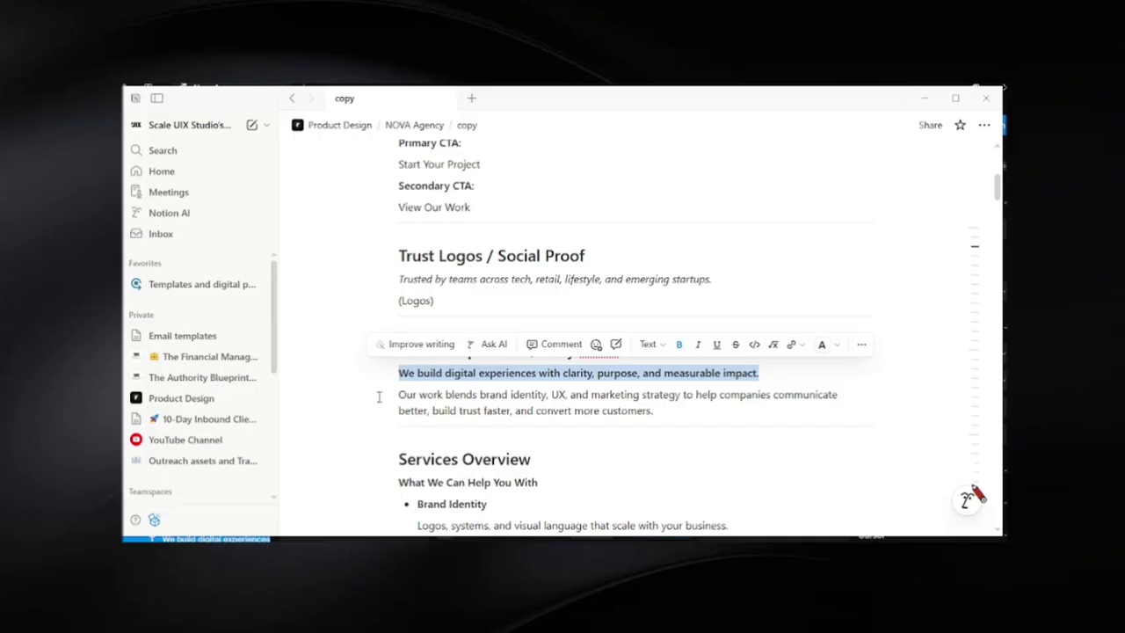
drag(379, 397, 644, 404)
key(ctrl+c)
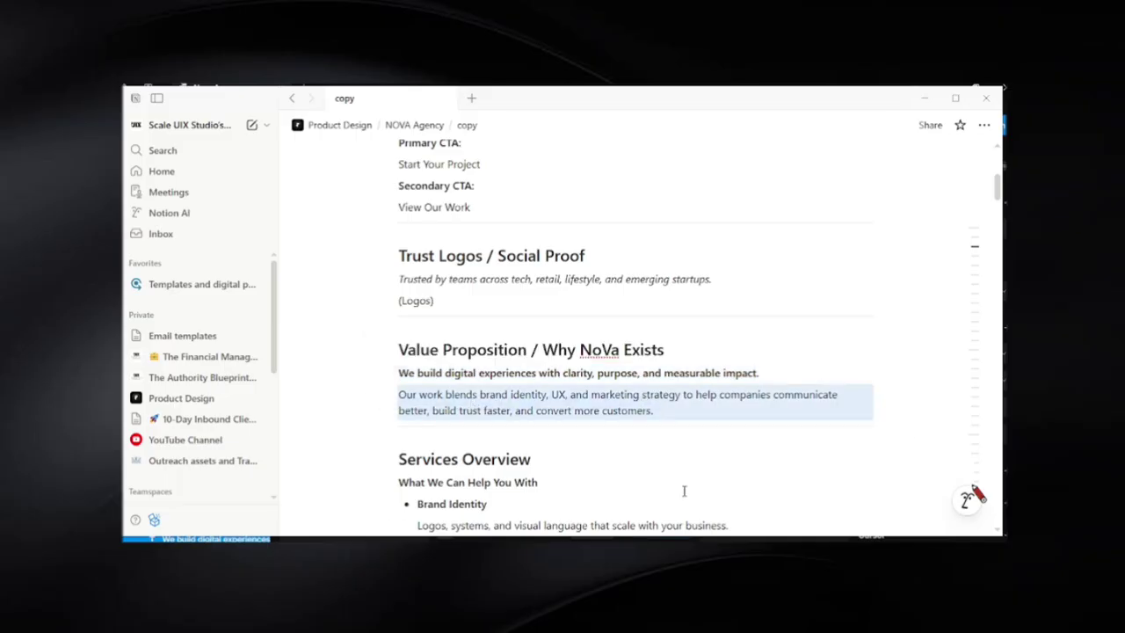
key(alt+Tab)
double_click(586, 398)
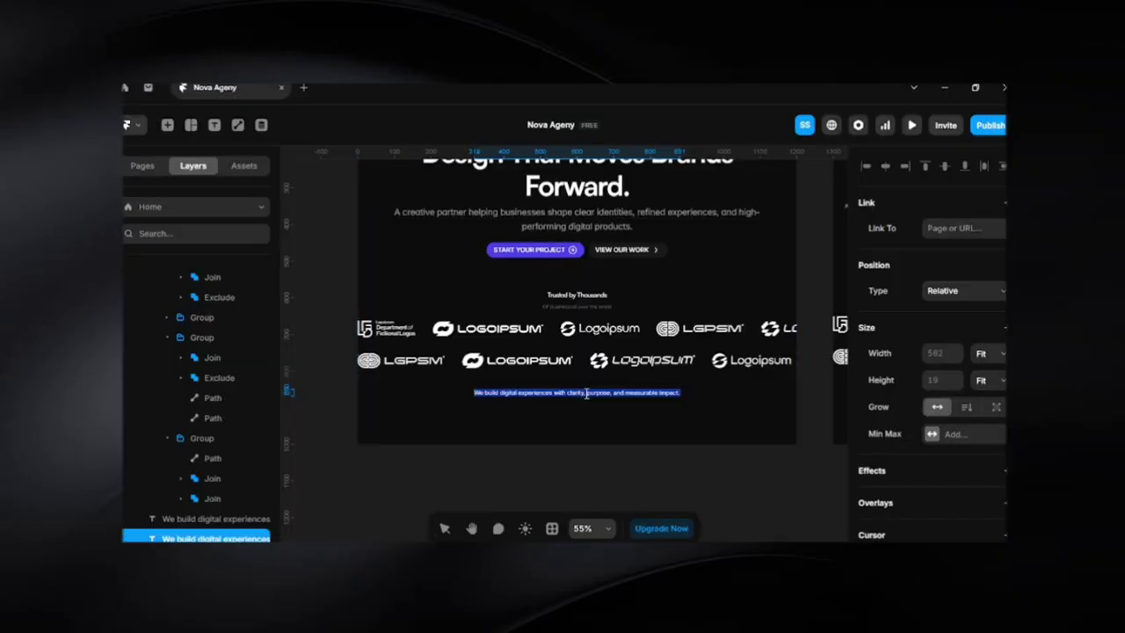
key(ctrl+v)
key(Escape)
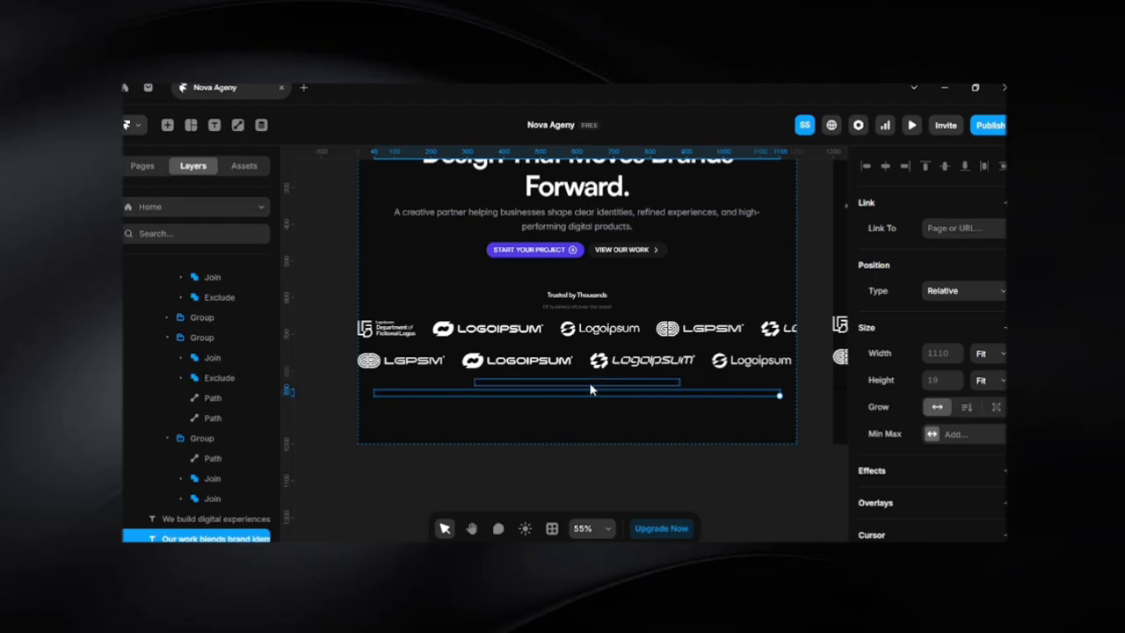
Apply the Heading 3 text style to both value proposition texts in the desktop frame
shift+click(590, 387)
scroll(912, 484, down, 3)
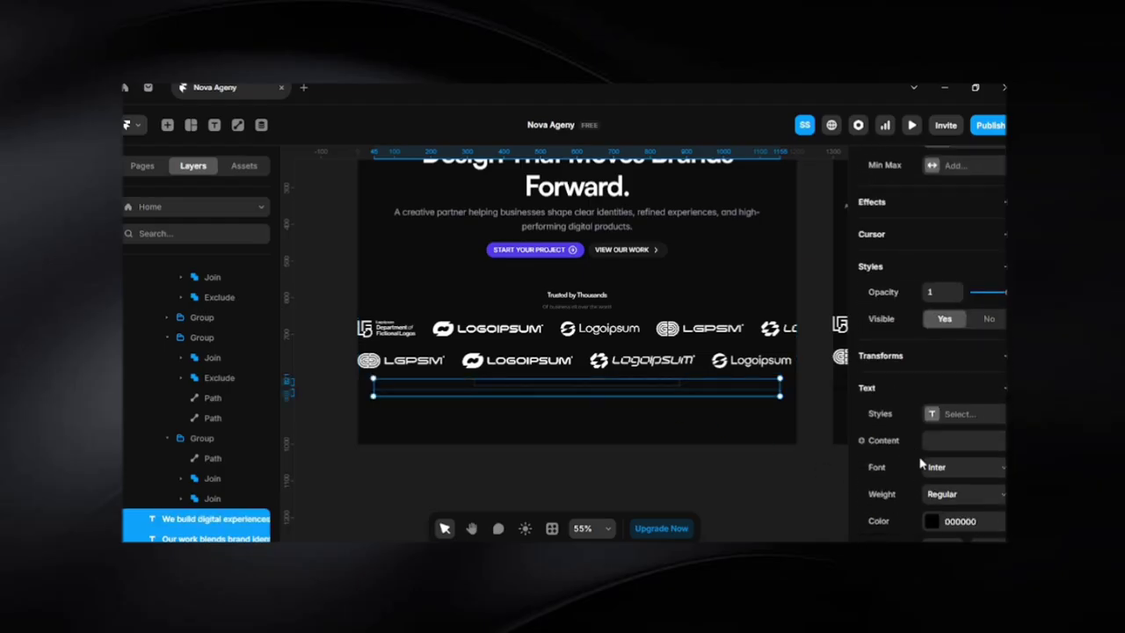
click(933, 414)
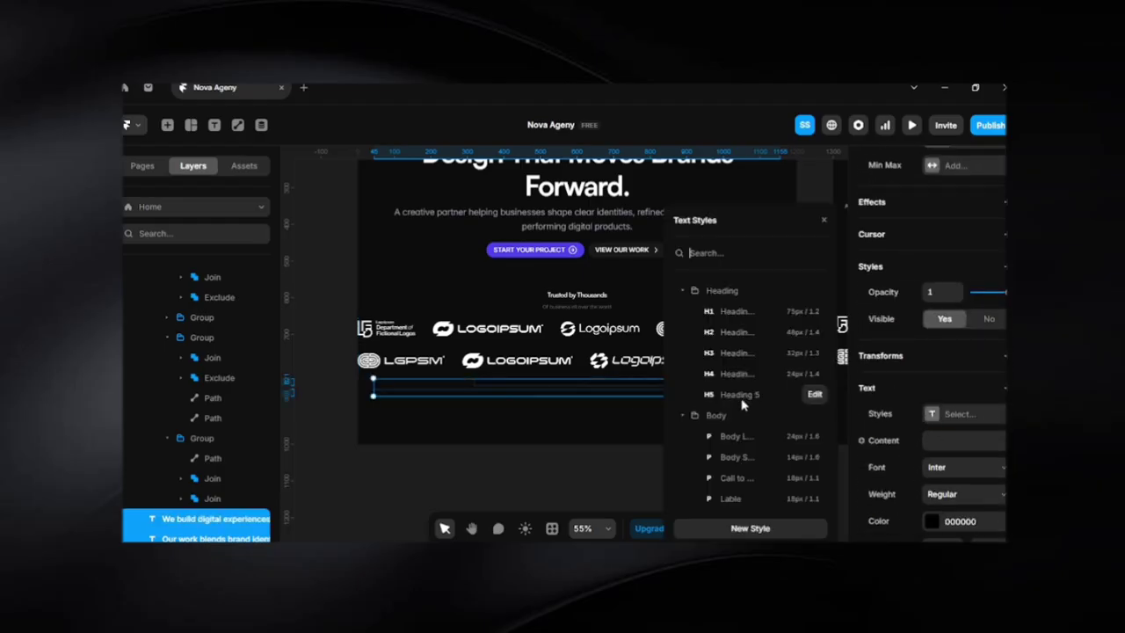
click(756, 353)
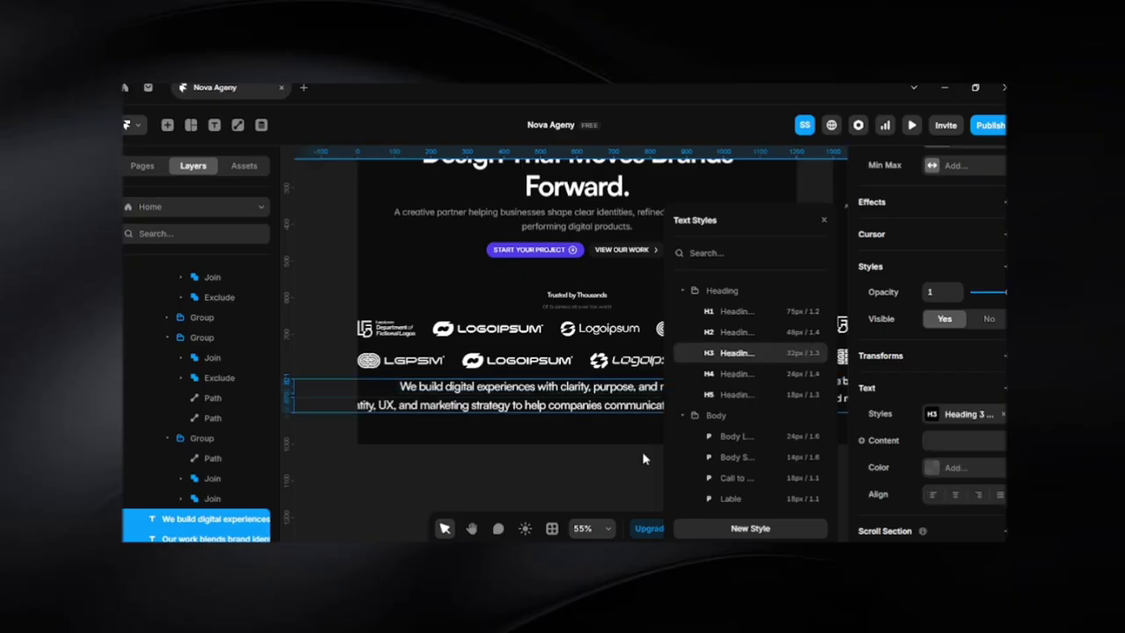
scroll(974, 343, up, 3)
click(736, 332)
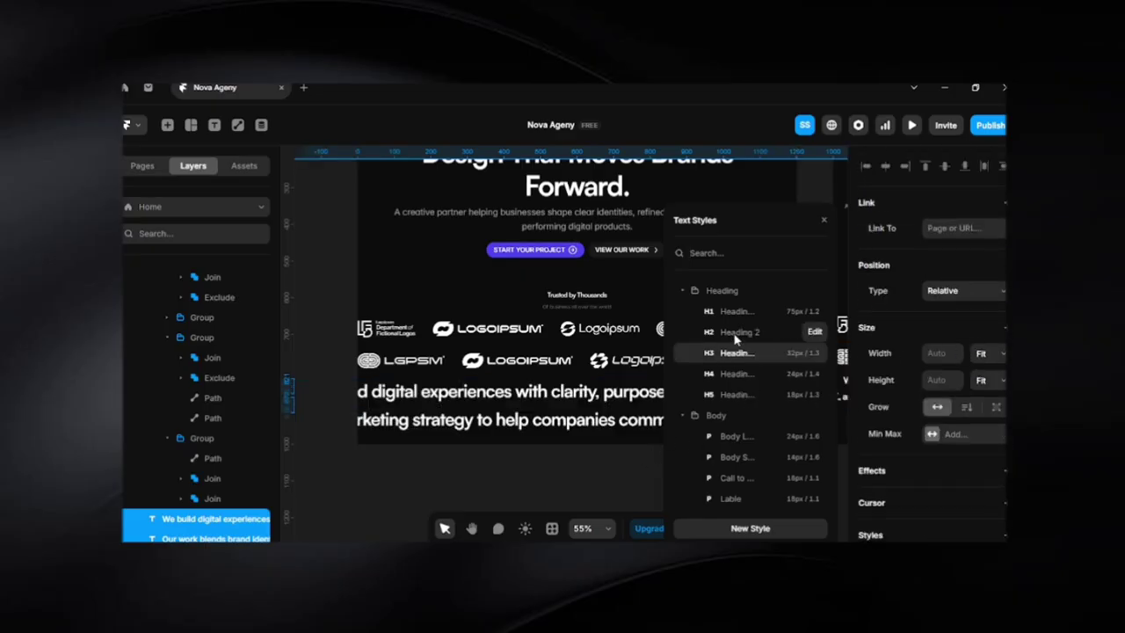
click(742, 353)
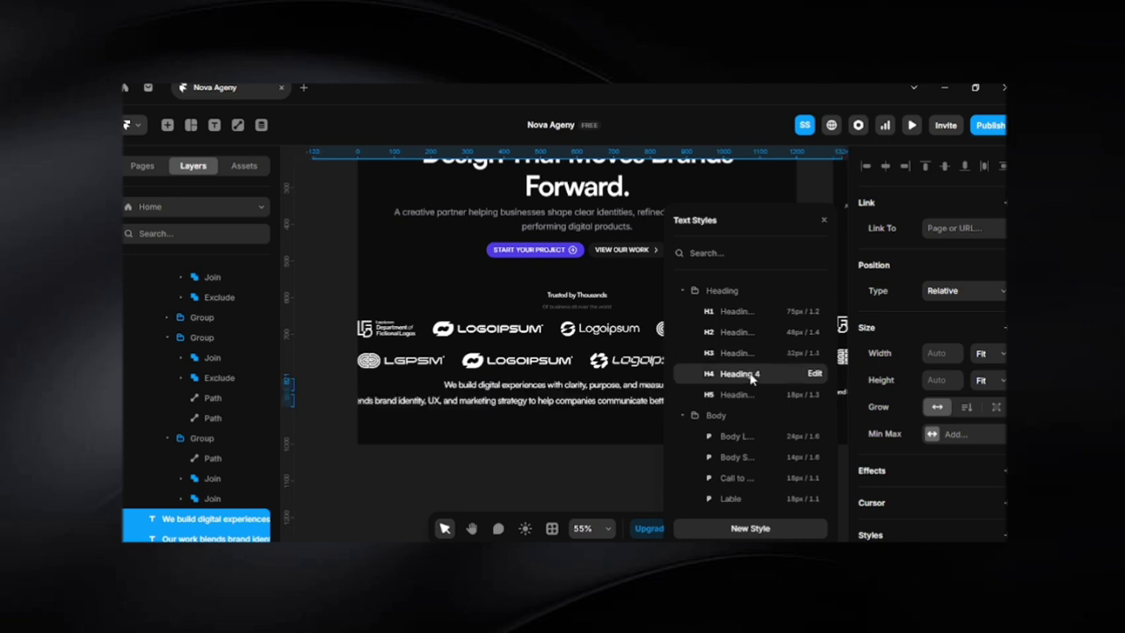
Set both value proposition texts to Fill width and align them to the center
click(986, 353)
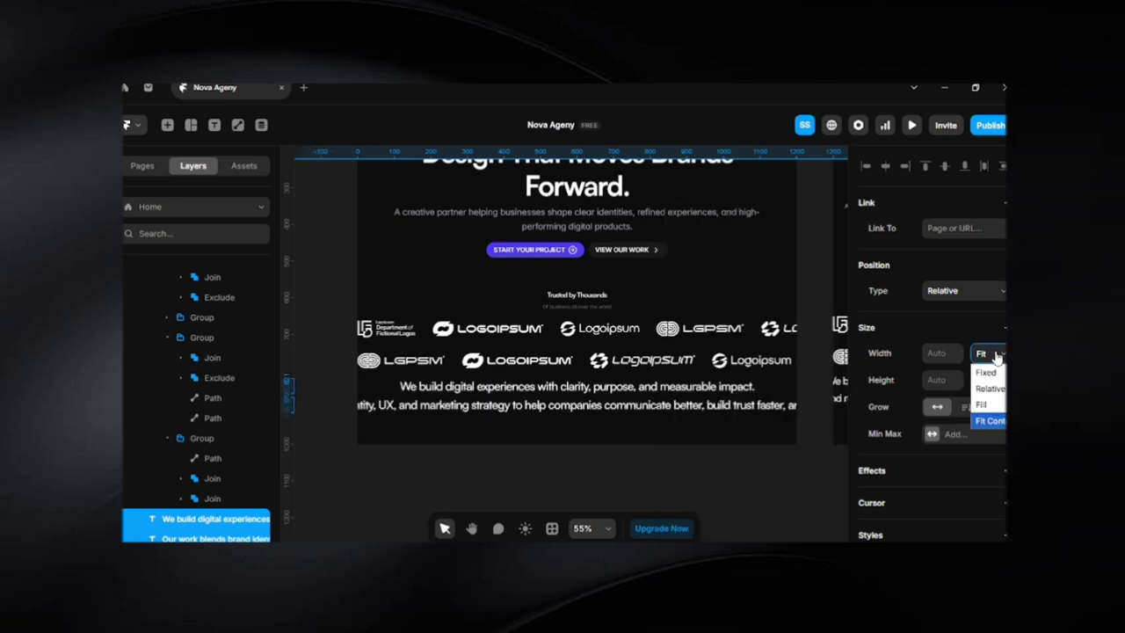
key(Return)
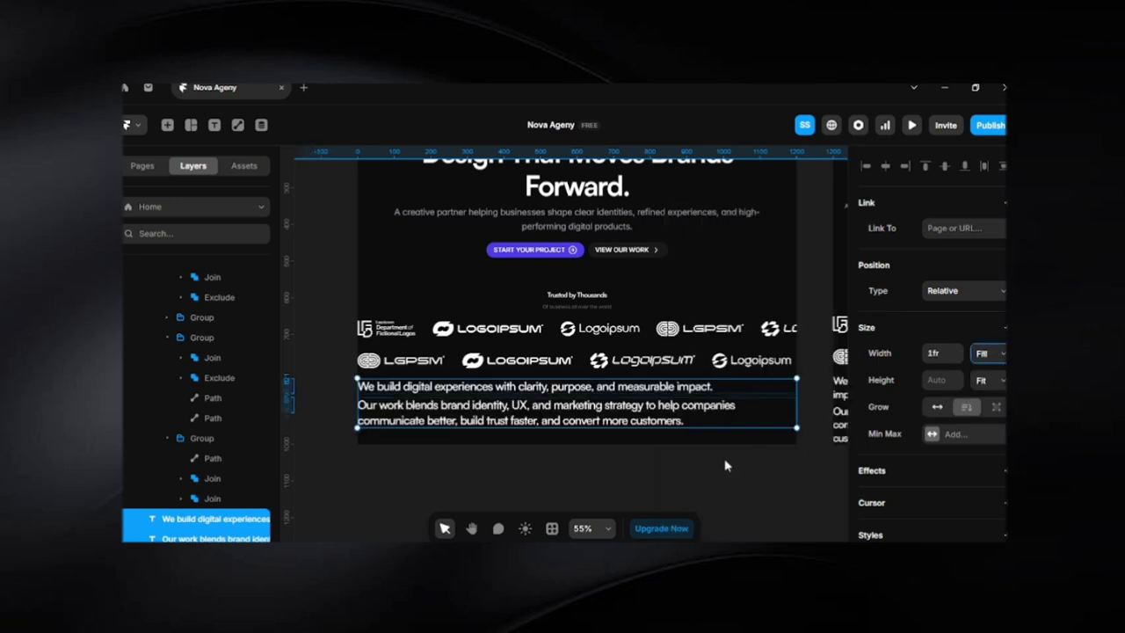
scroll(921, 476, down, 4)
click(955, 427)
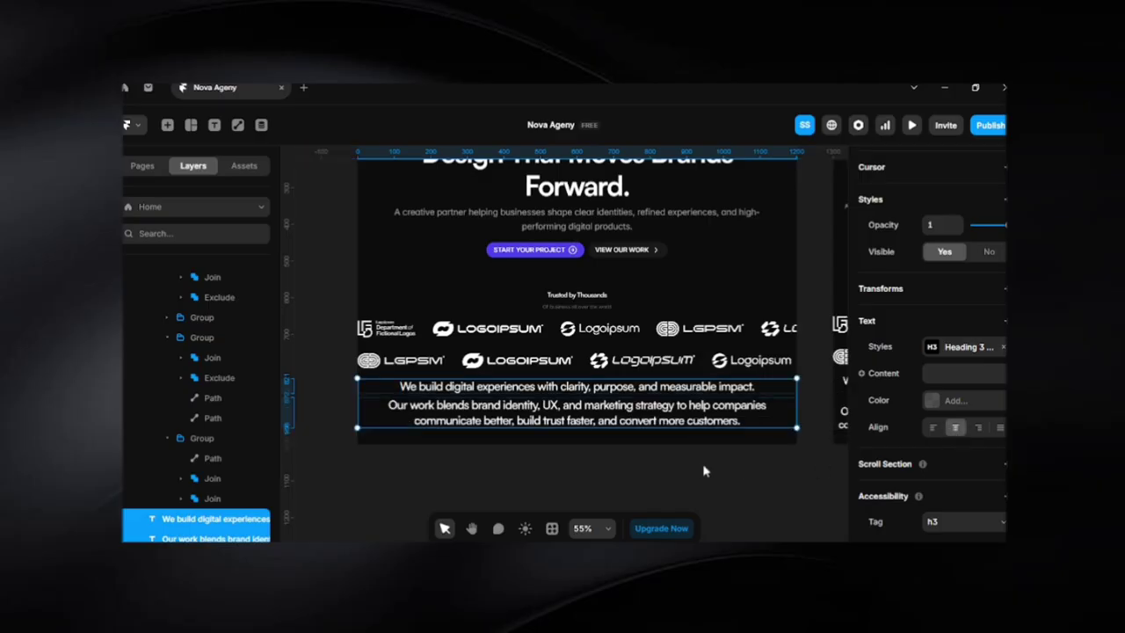
Try wrapping the two value proposition texts together in a stack, and undo it
click(701, 474)
drag(686, 445, 729, 390)
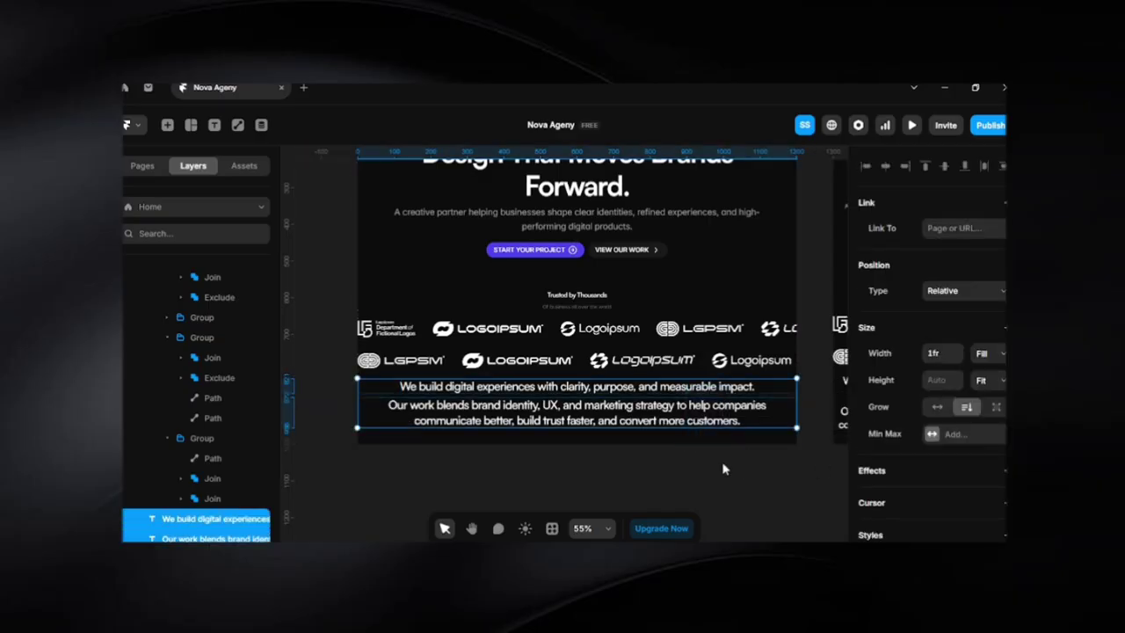
key(shift+a)
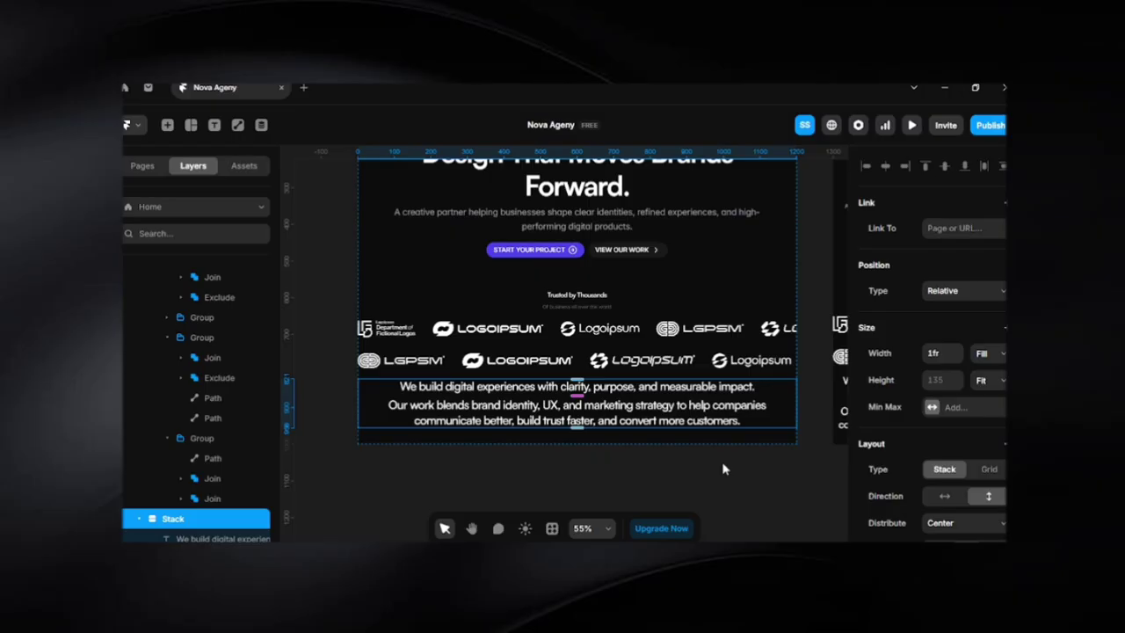
key(ctrl+z)
Copy the text of the "We build digital experiences…" headline and clear it from its own text layer
click(622, 392)
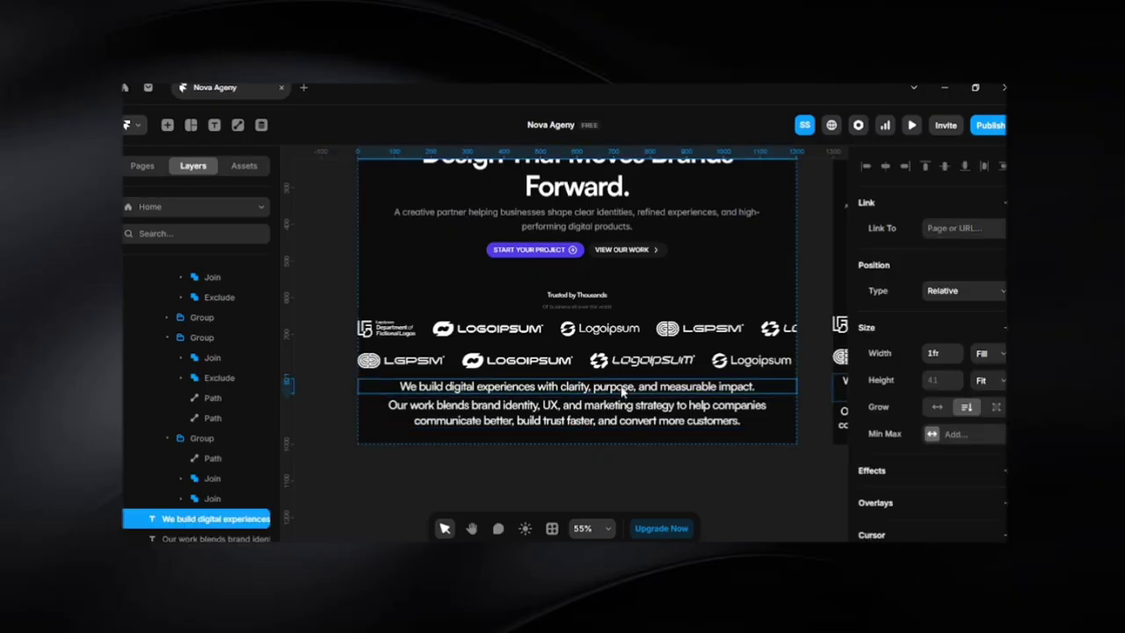
double_click(622, 392)
key(ctrl+c)
key(BackSpace)
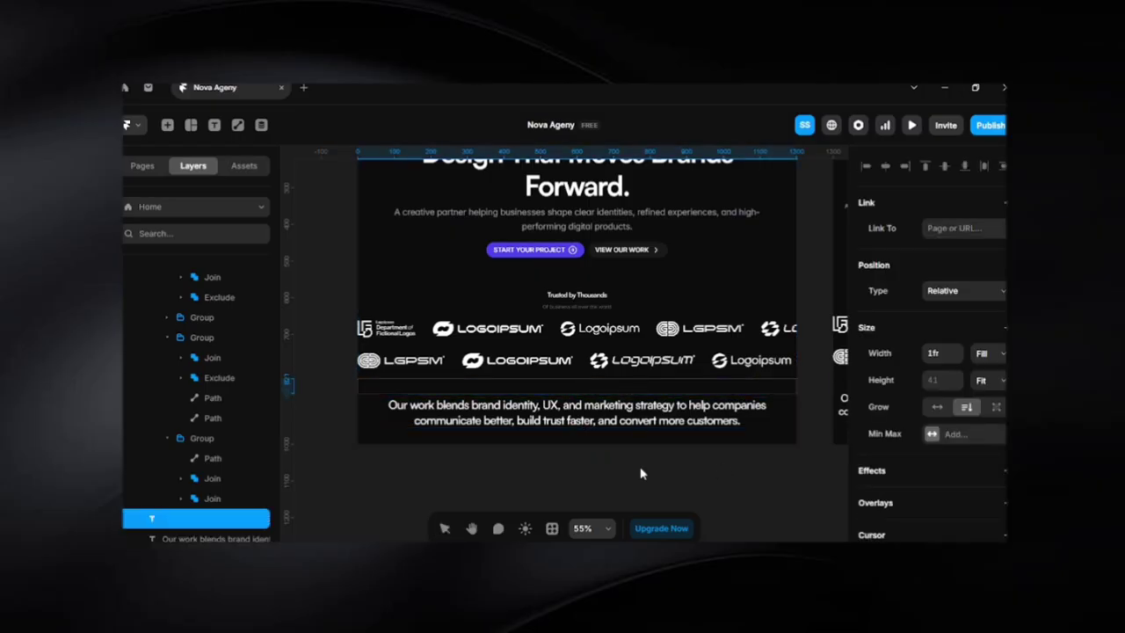
Insert the copied headline as a new first line above the "Our work blends brand identity…" paragraph in the same text layer
click(559, 397)
double_click(558, 395)
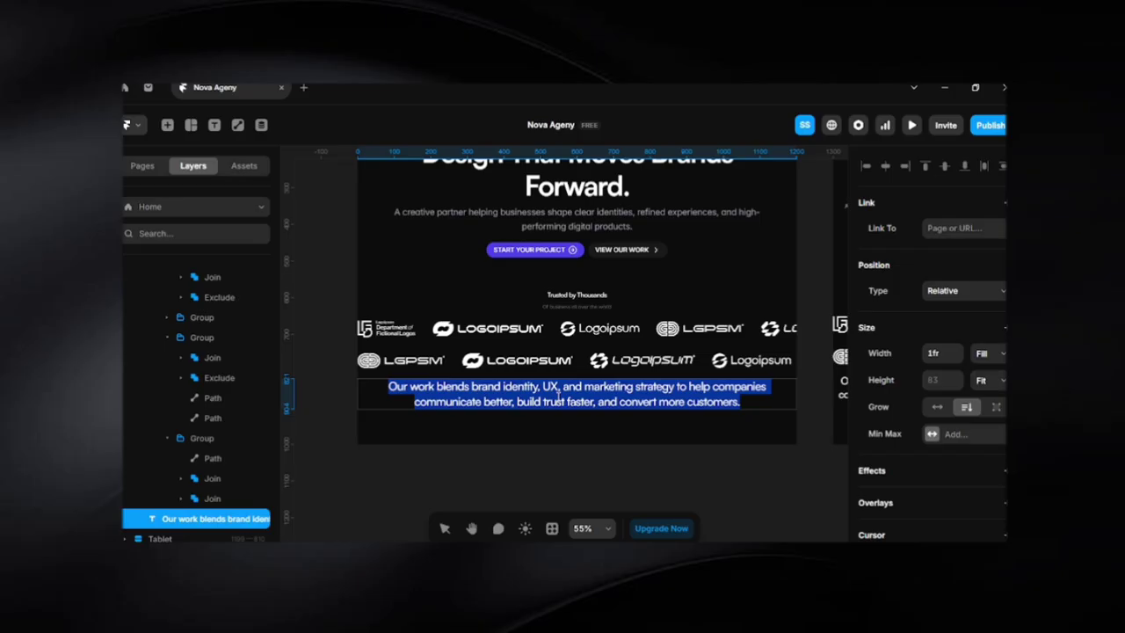
key(Left)
key(Return)
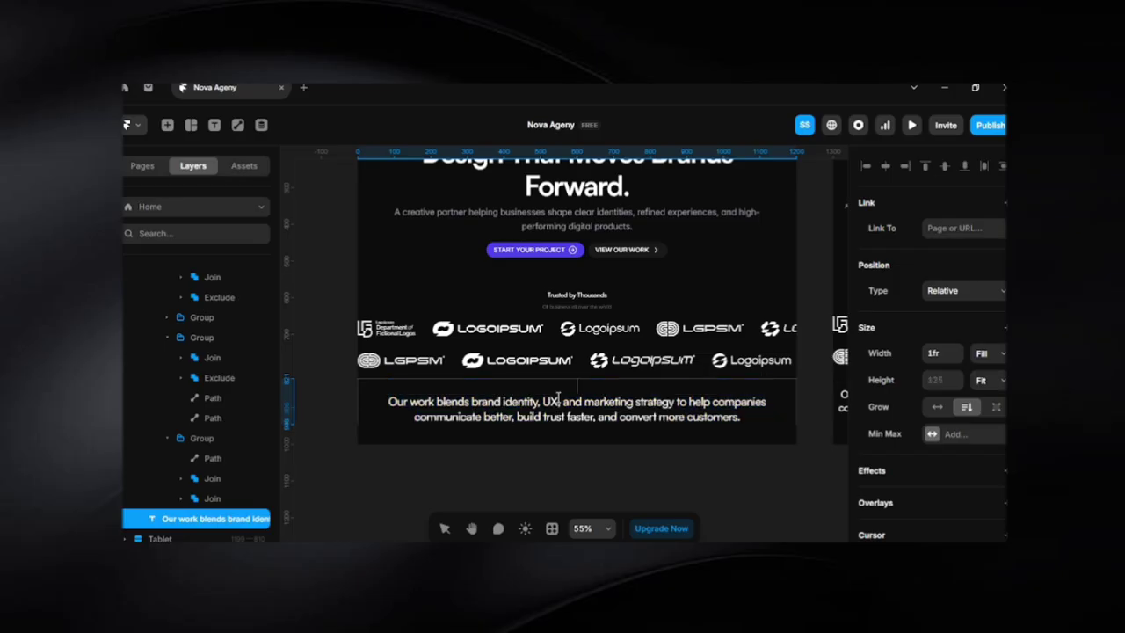
key(ctrl+v)
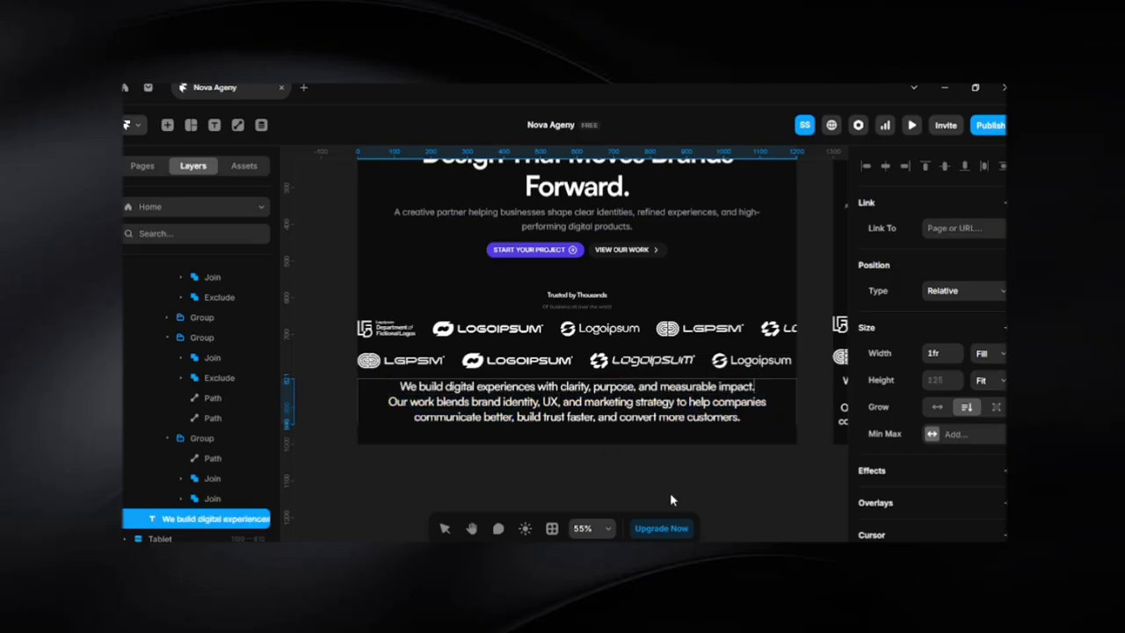
click(689, 471)
double_click(782, 426)
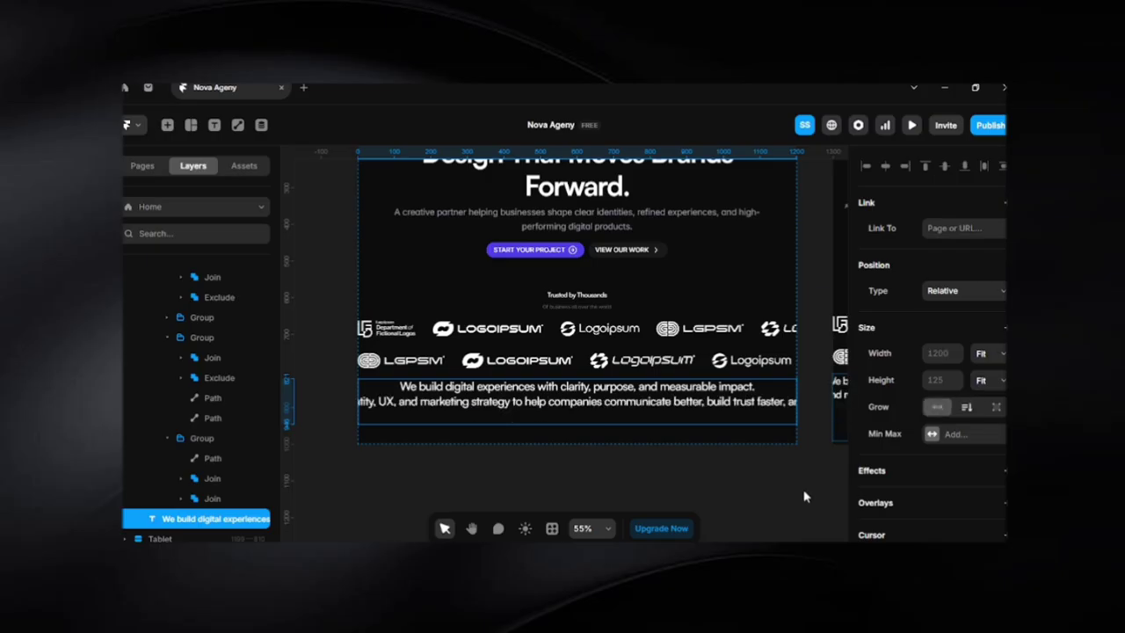
scroll(950, 474, down, 3)
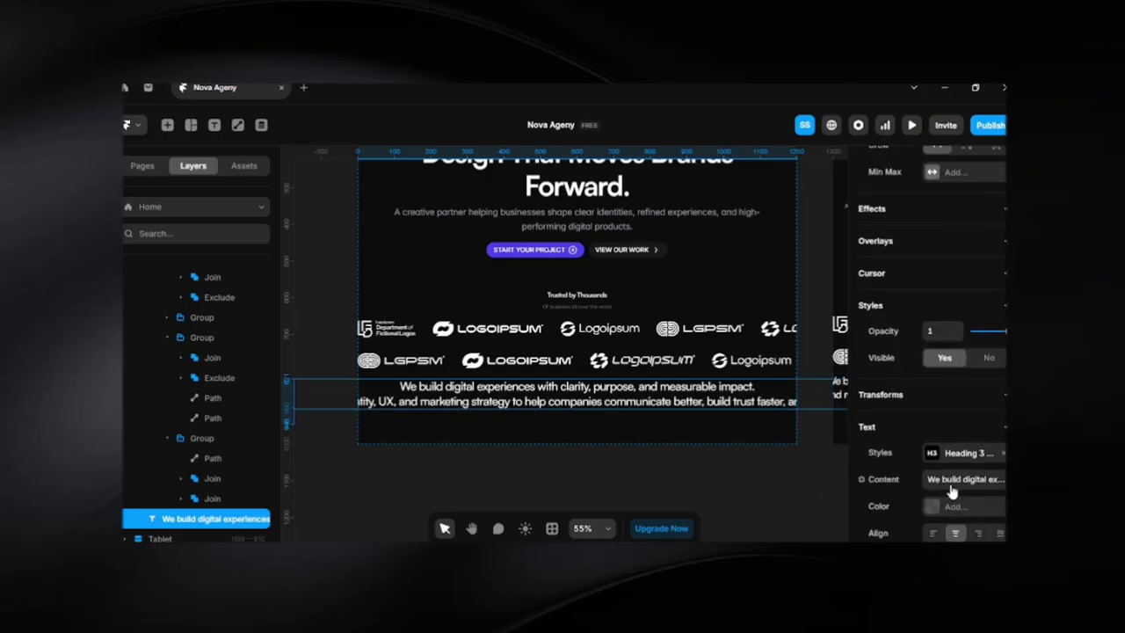
key(ctrl+z)
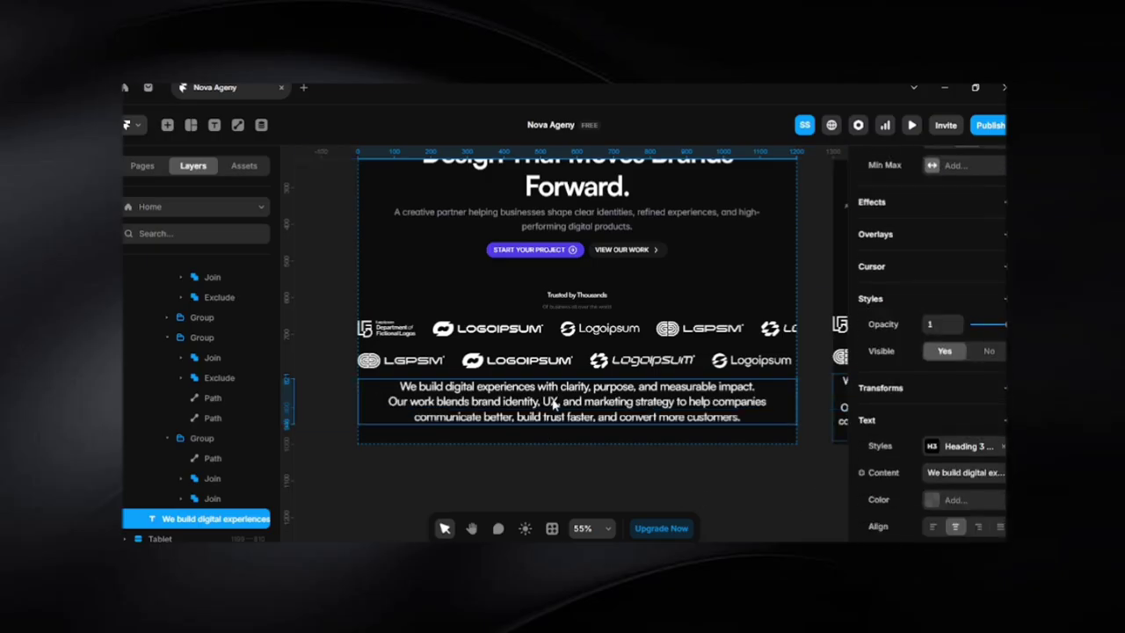
Wrap the combined value proposition text in a stack with 20 padding on all sides
right_click(553, 402)
scroll(552, 403, down, 2)
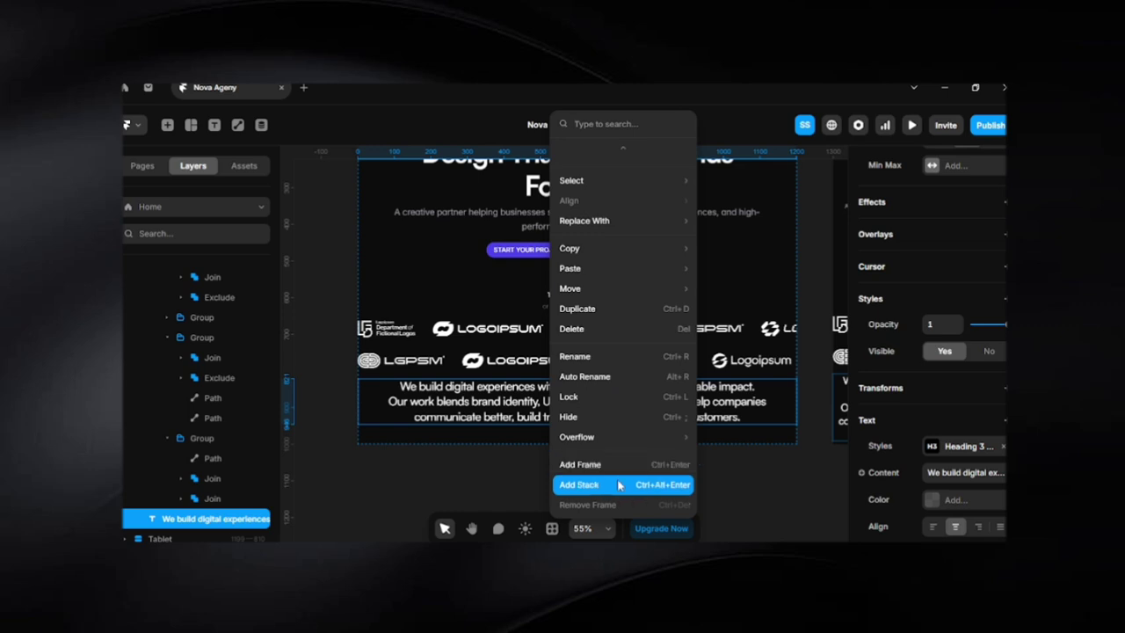
click(619, 485)
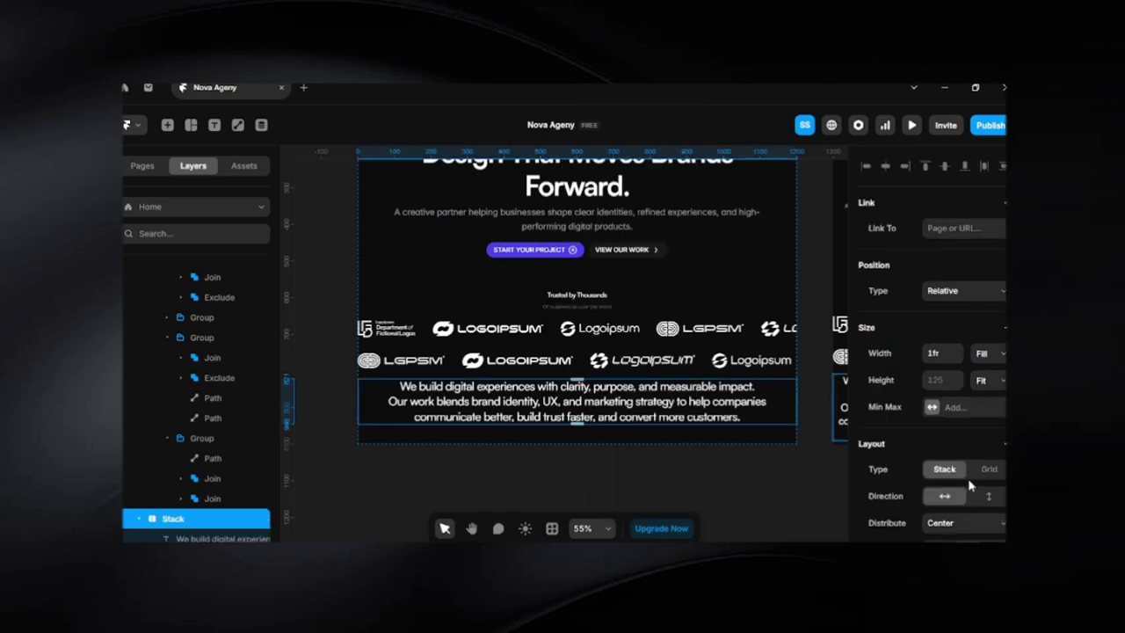
scroll(967, 478, down, 5)
click(945, 361)
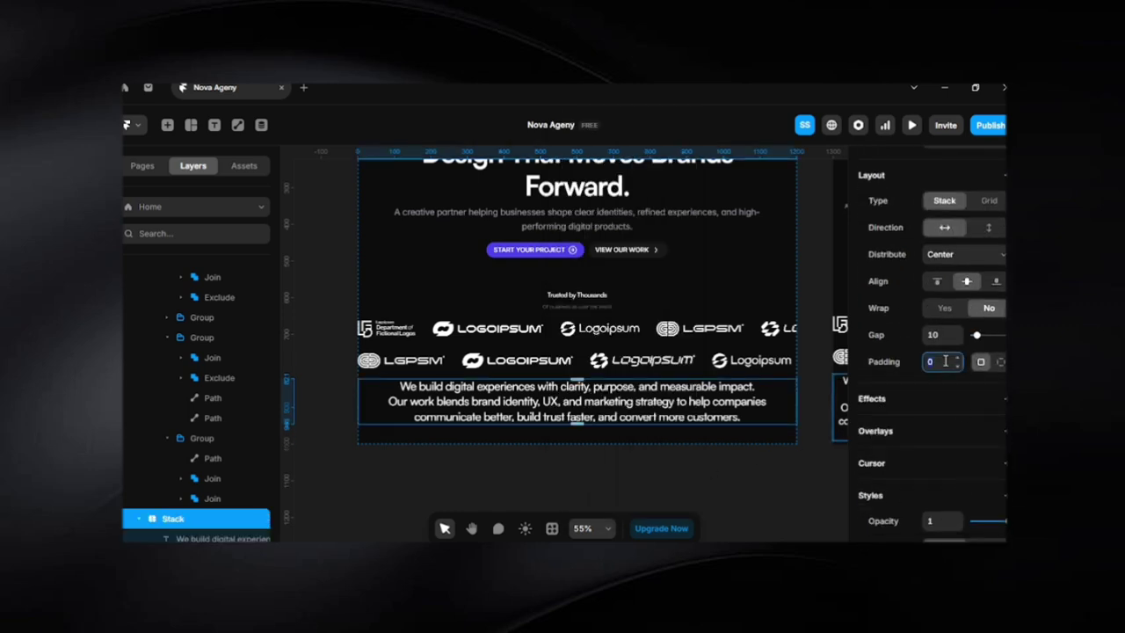
text(20)
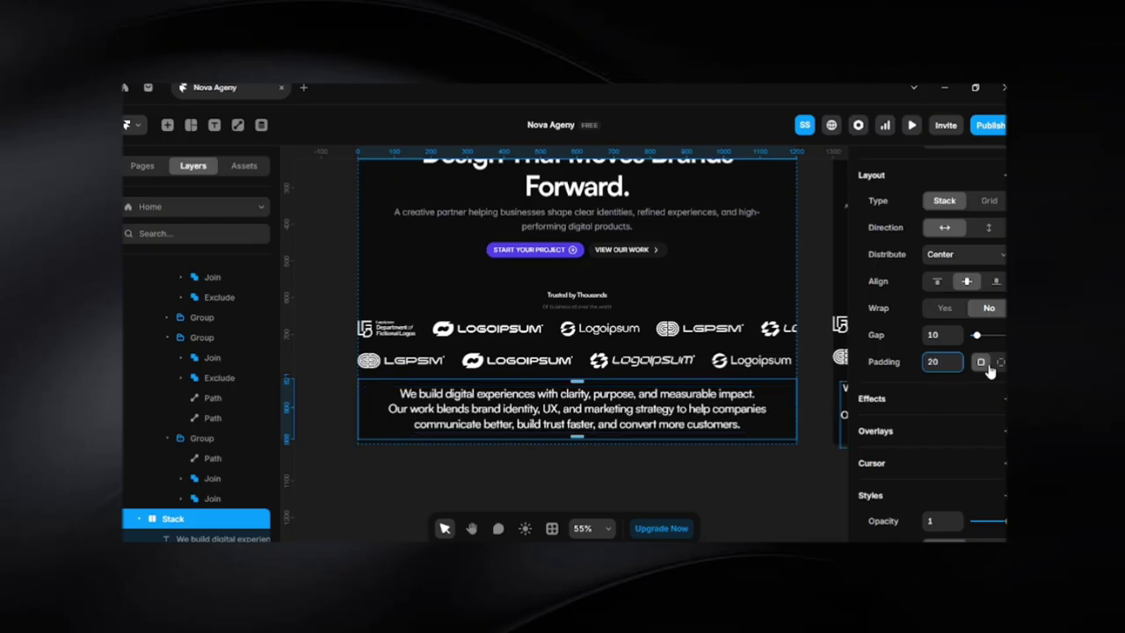
Switch the value proposition stack to individual padding and set its top and bottom to 64
click(998, 362)
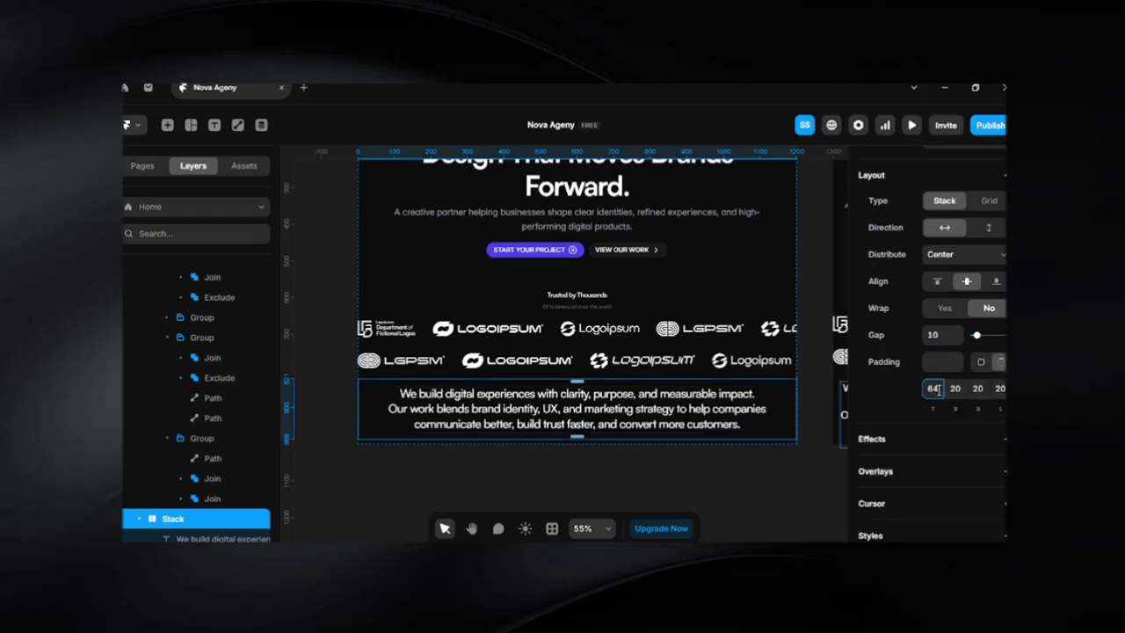
key(Tab)
key(Tab)
key(Tab)
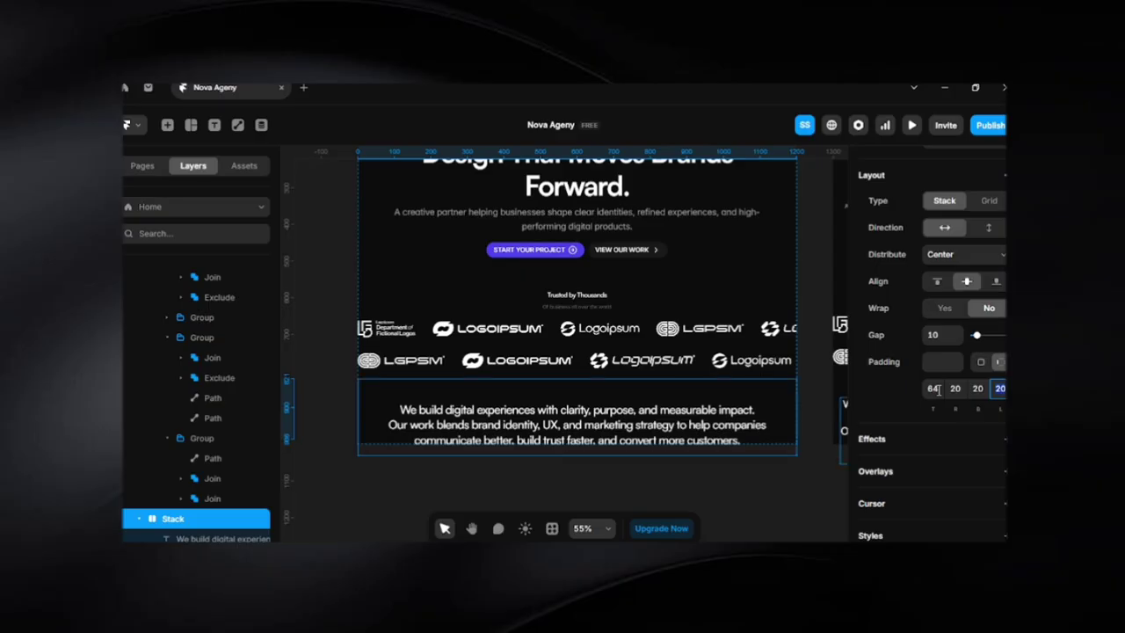
click(977, 388)
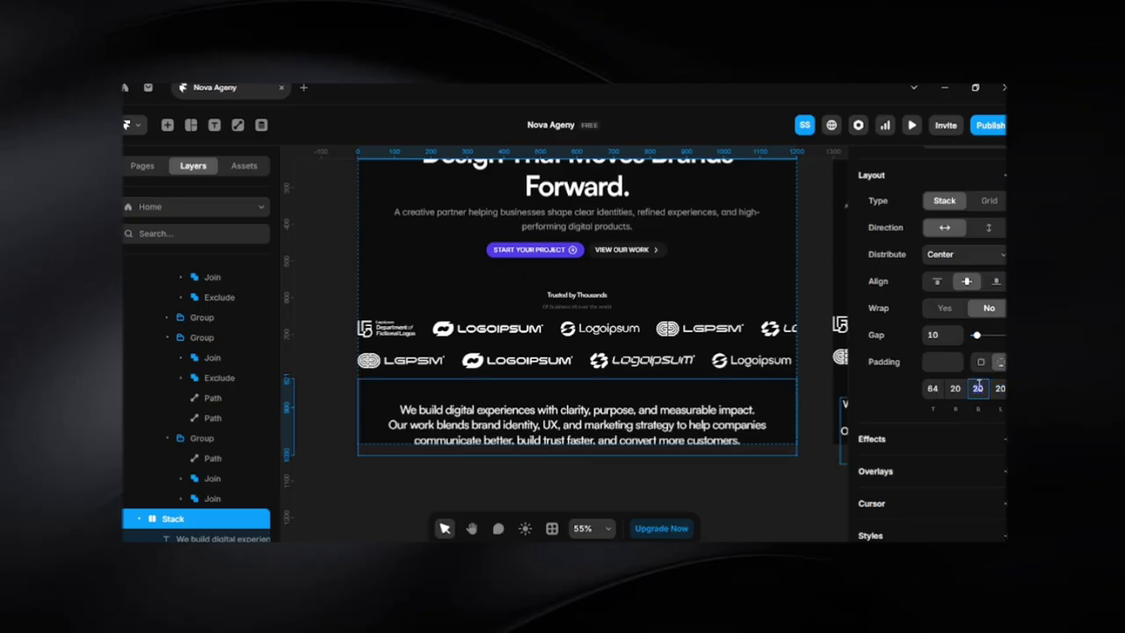
text(64)
key(Return)
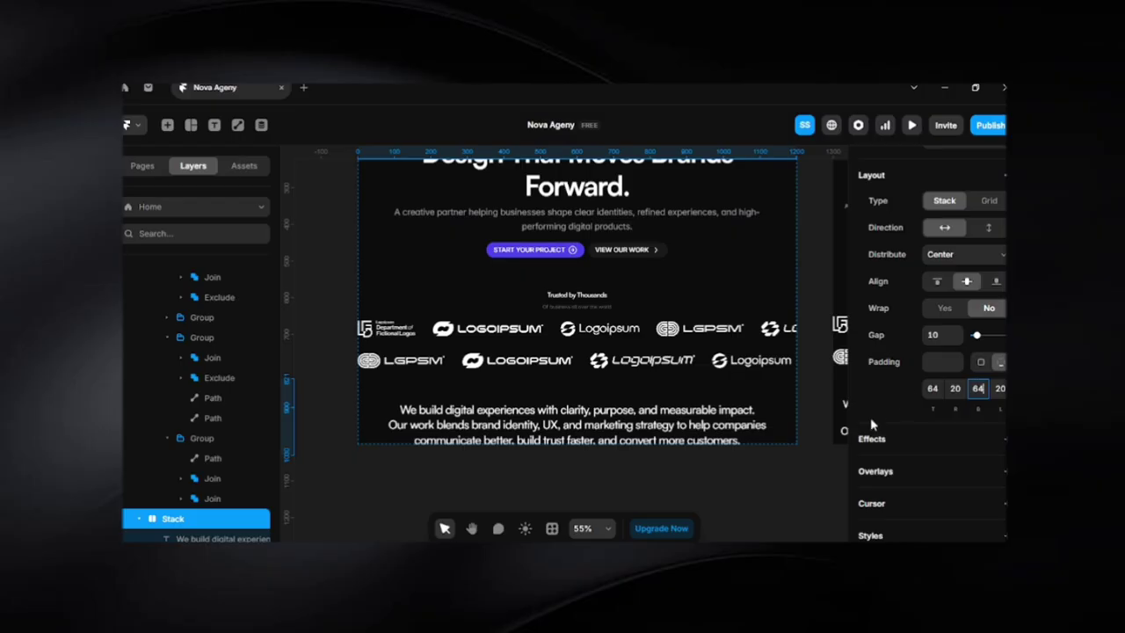
Set the value proposition stack's top and bottom padding to 48 on the tablet breakpoint
drag(776, 466, 583, 468)
click(707, 396)
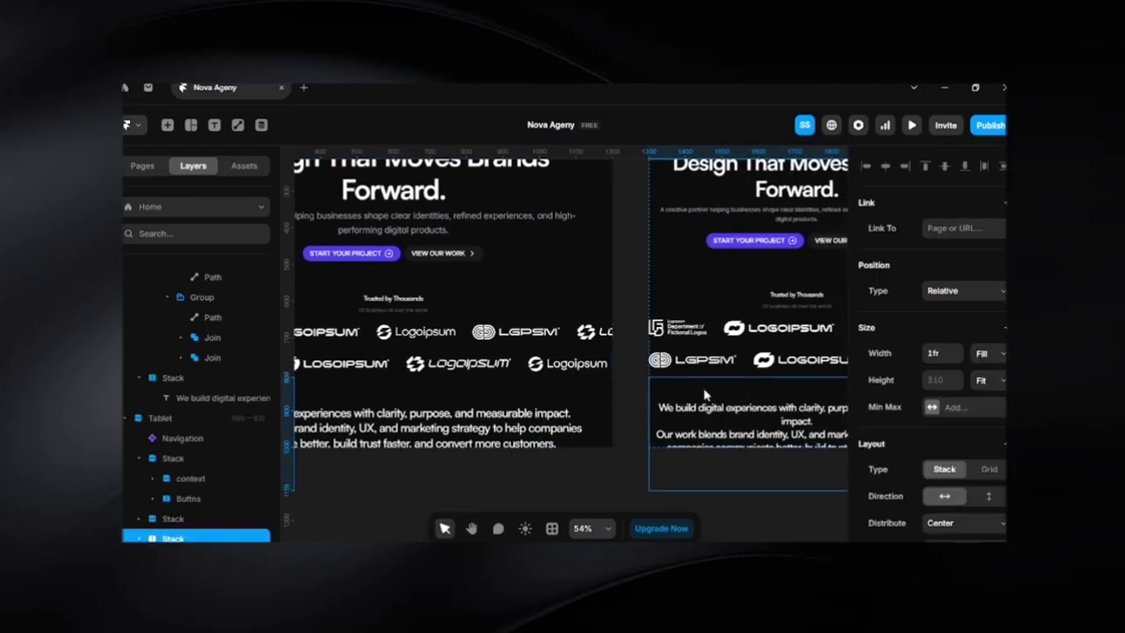
scroll(942, 470, down, 1)
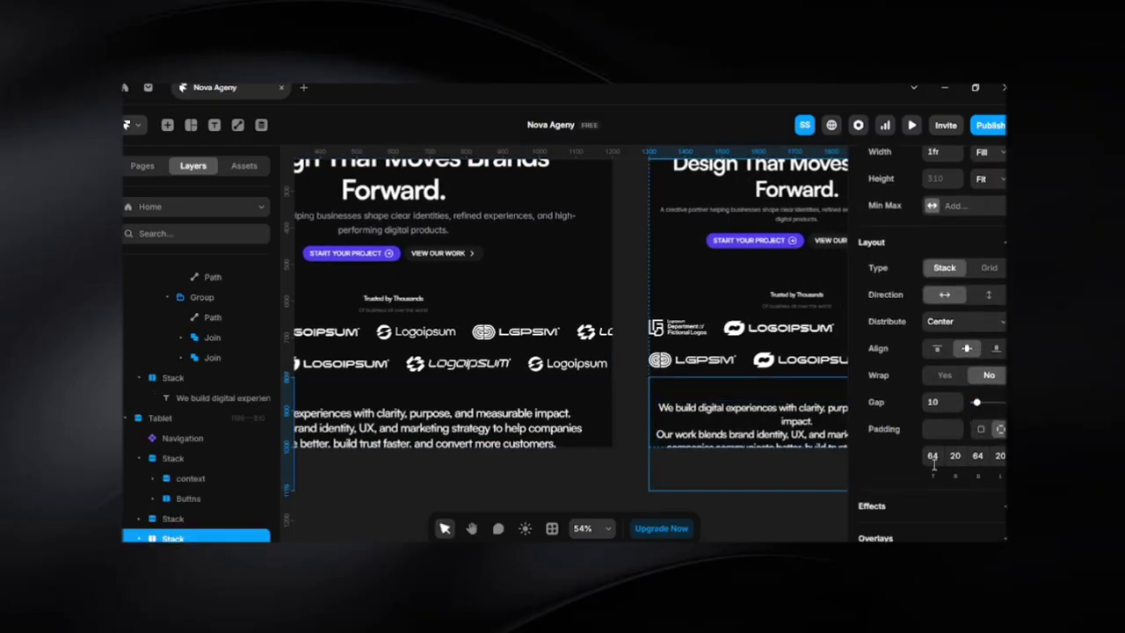
click(932, 455)
key(Tab)
key(Tab)
text(48)
key(Tab)
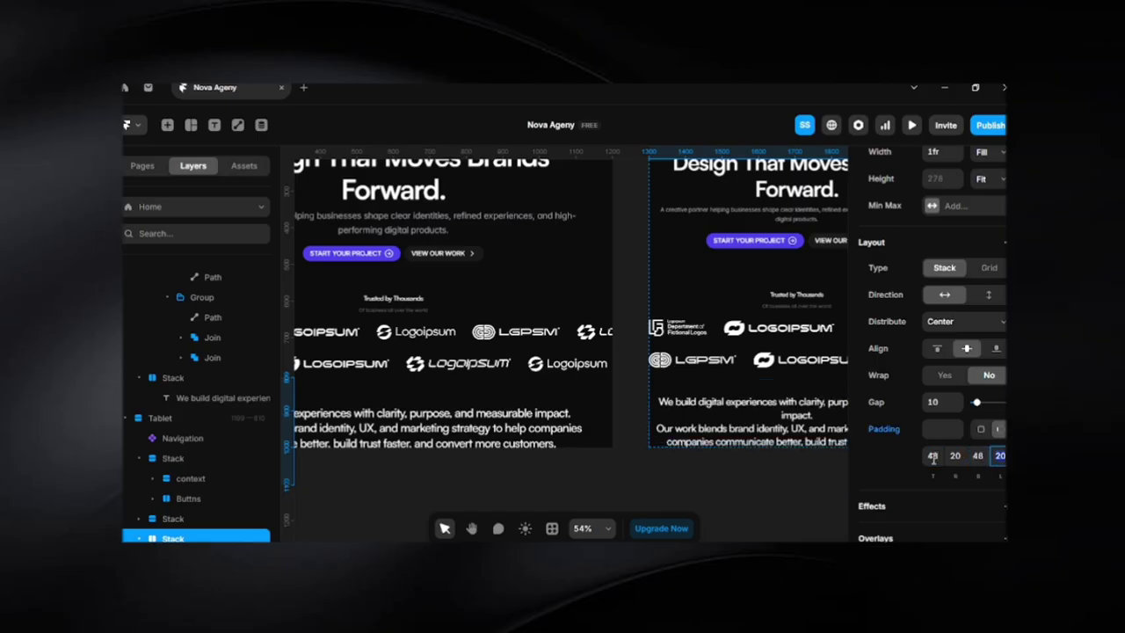
click(756, 499)
On the phone breakpoint, set the value proposition stack's top and bottom padding to 36 and its left and right padding to 12
key(space)
drag(764, 498, 383, 492)
click(648, 384)
scroll(896, 464, down, 4)
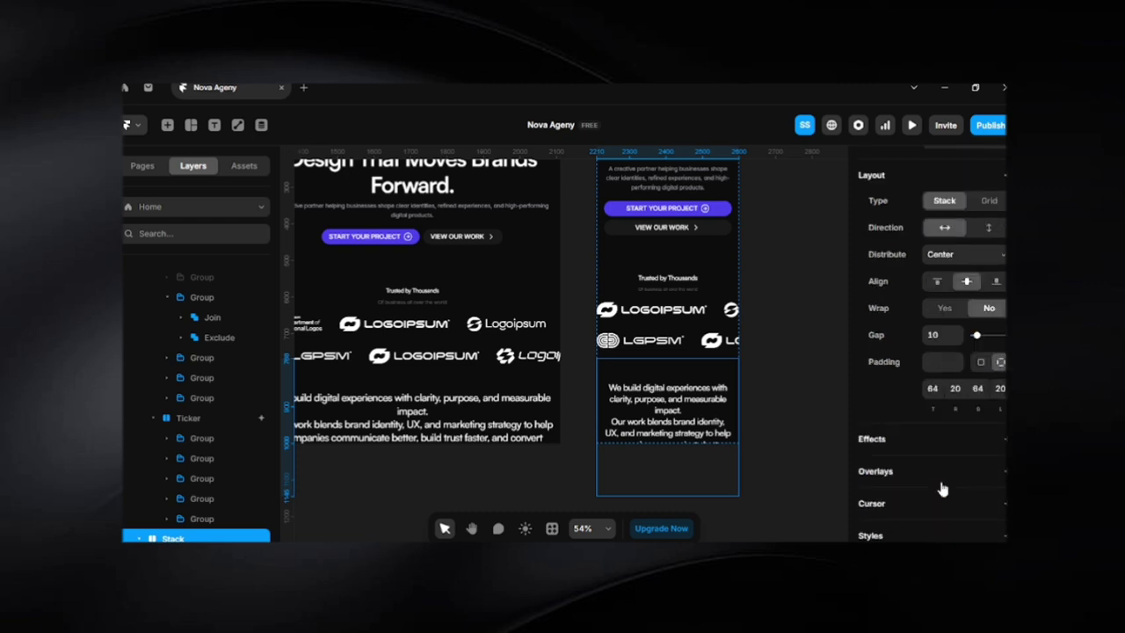
click(933, 390)
key(Tab)
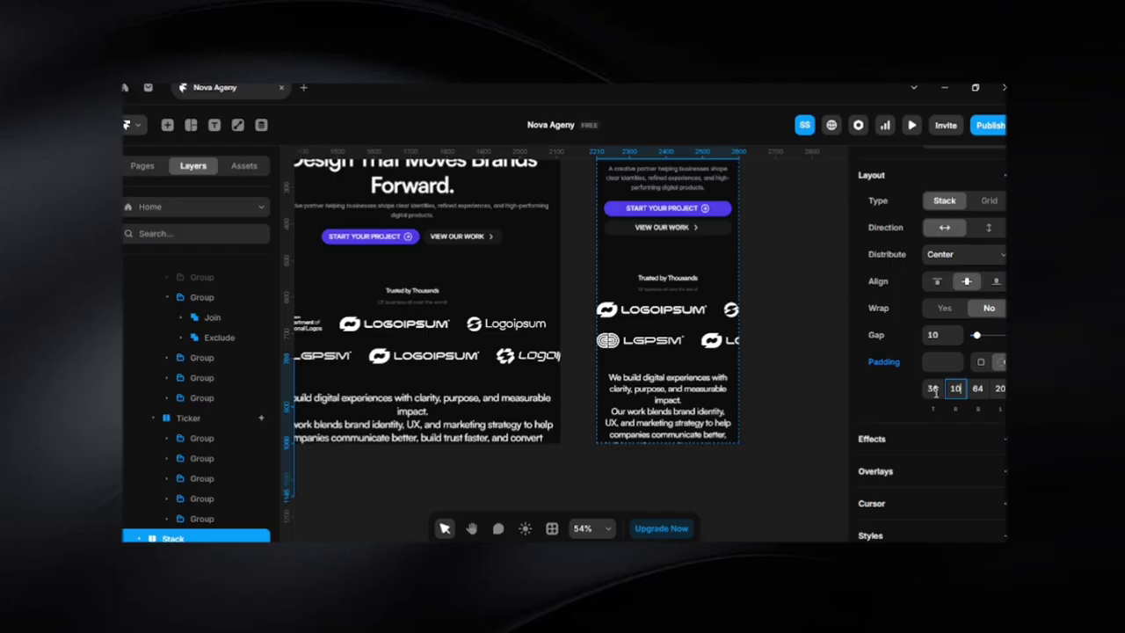
text(10)
key(Return)
text(2)
key(Tab)
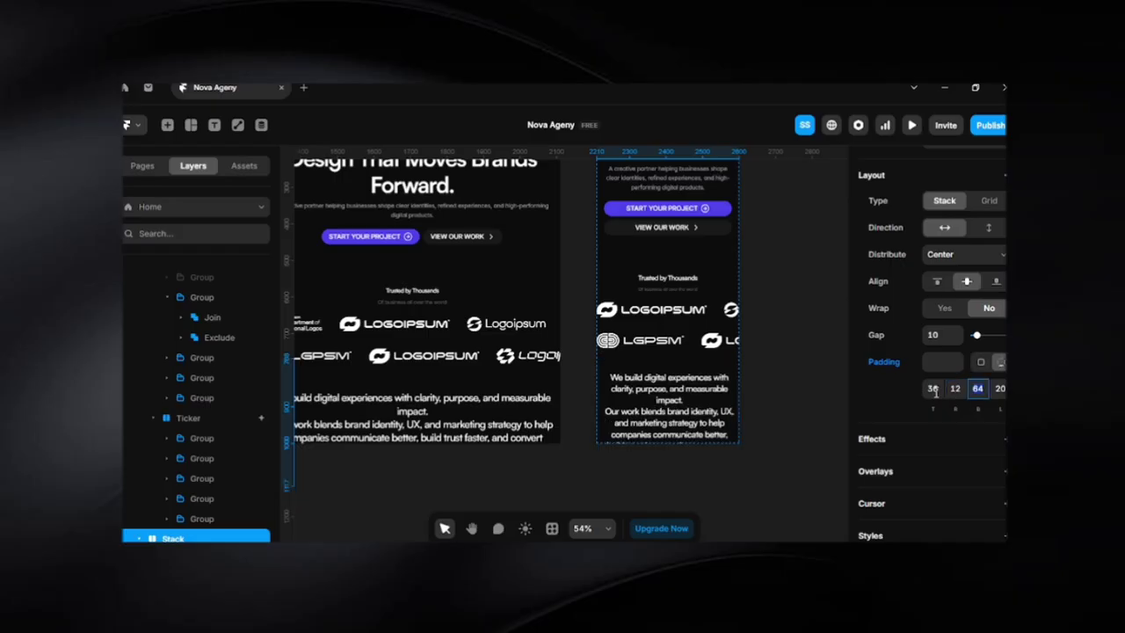
text(36)
key(Tab)
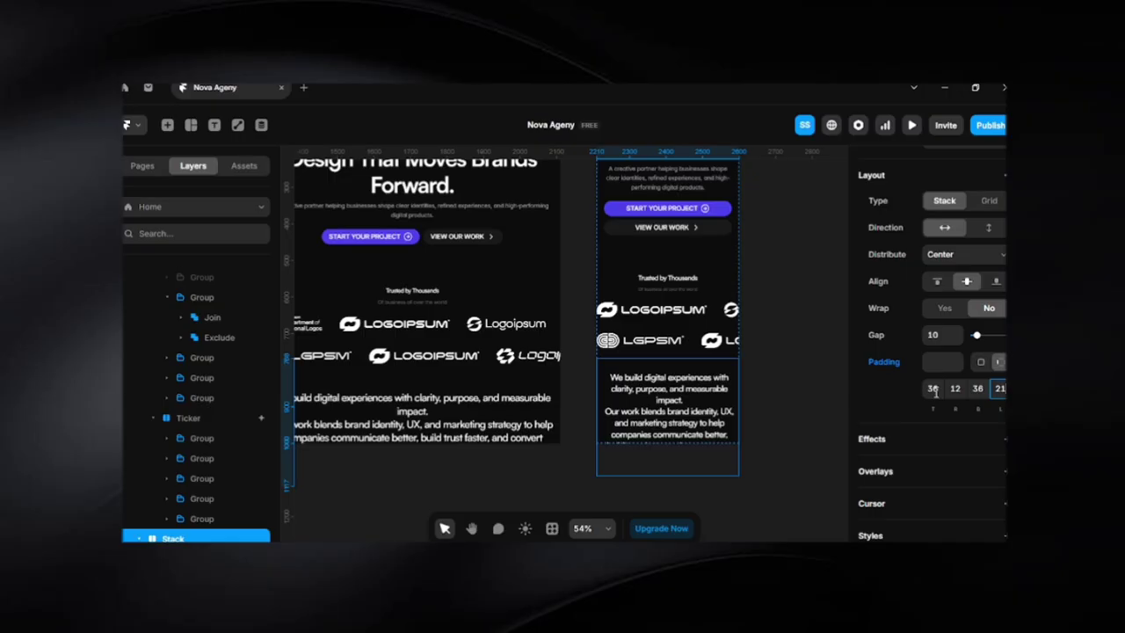
key(BackSpace)
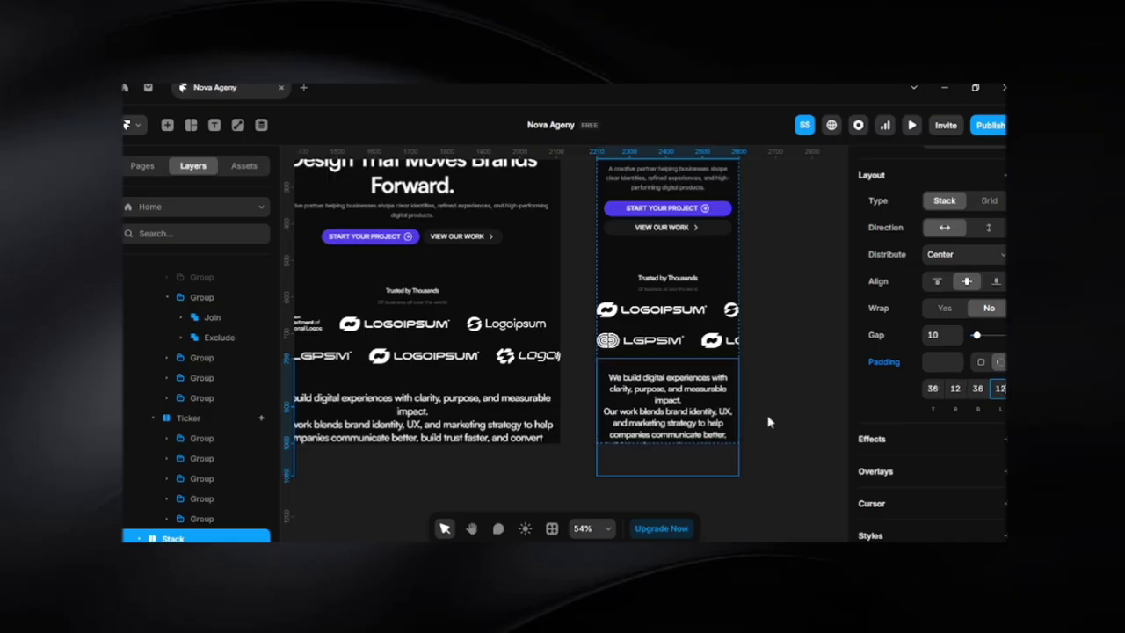
Set the padding of the desktop Trusted by Thousands logo stack to 64 on all sides
click(657, 343)
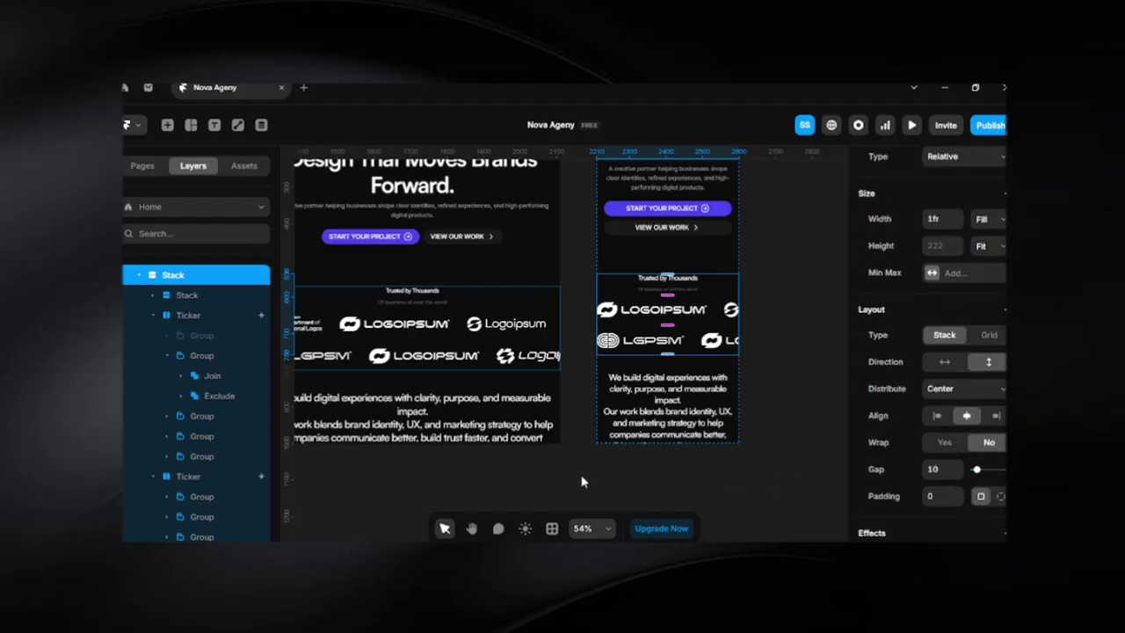
click(440, 471)
key(space)
drag(440, 468, 903, 458)
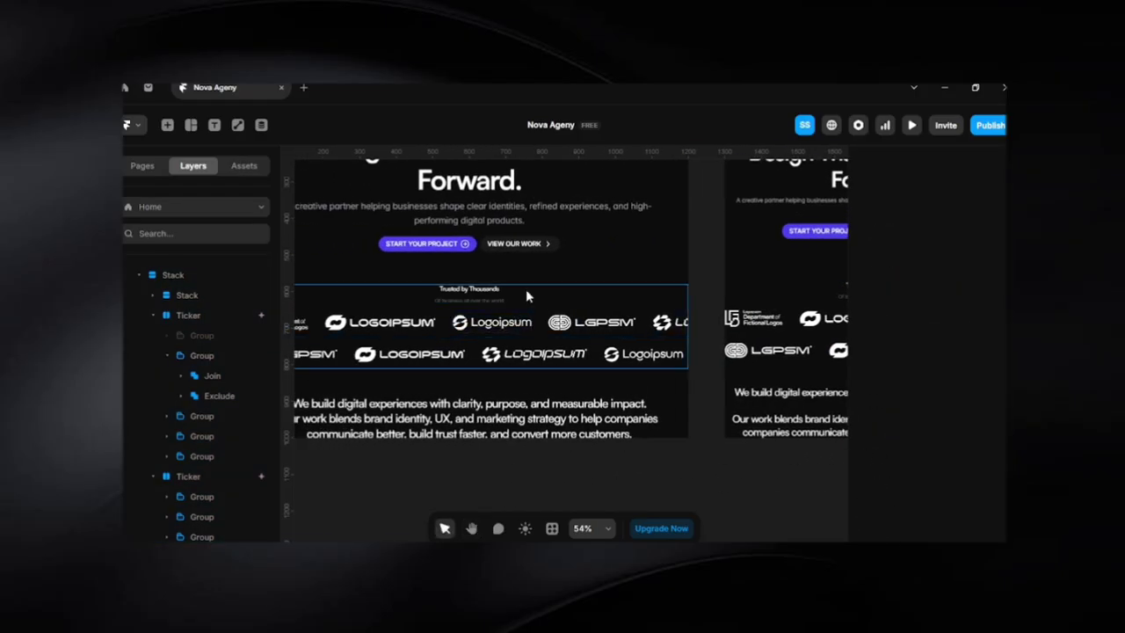
click(527, 295)
scroll(933, 391, down, 3)
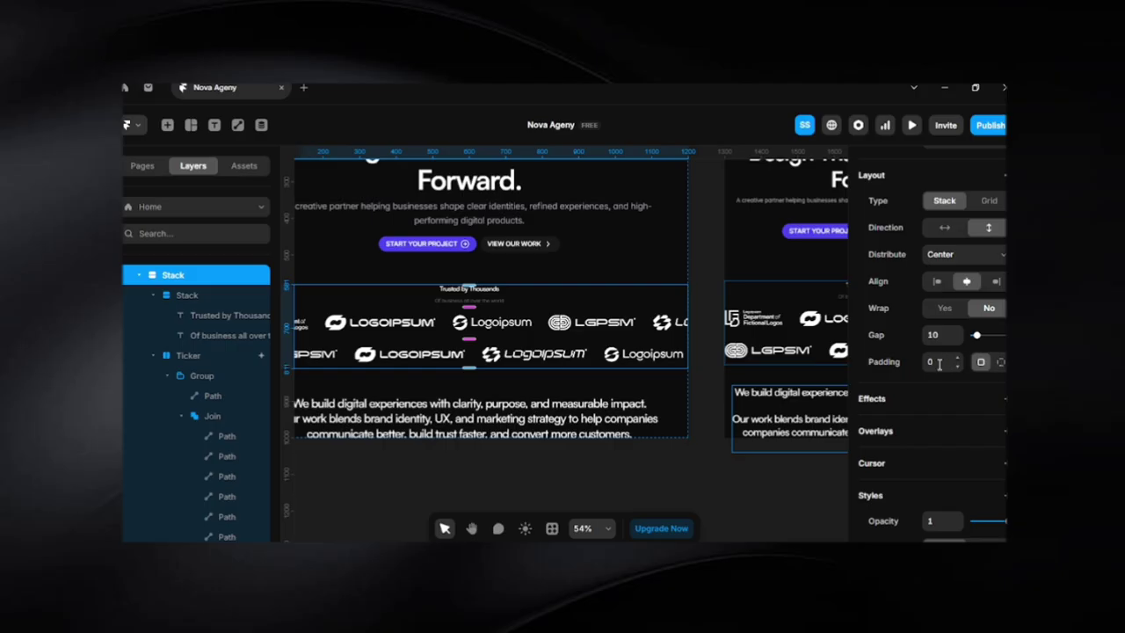
click(652, 395)
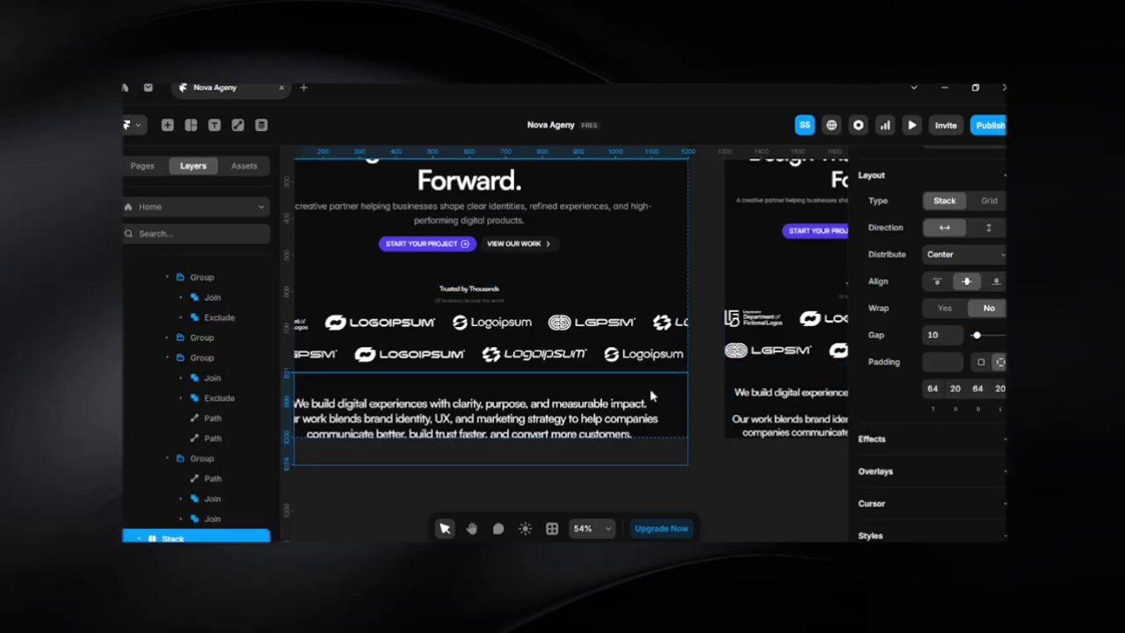
click(639, 305)
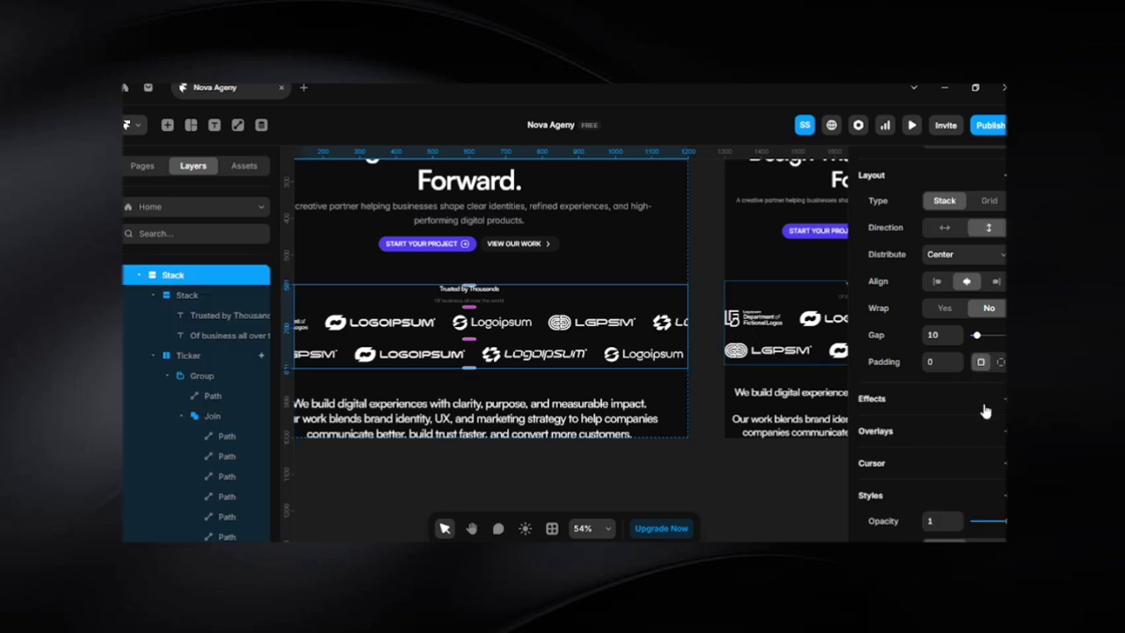
click(936, 364)
key(Return)
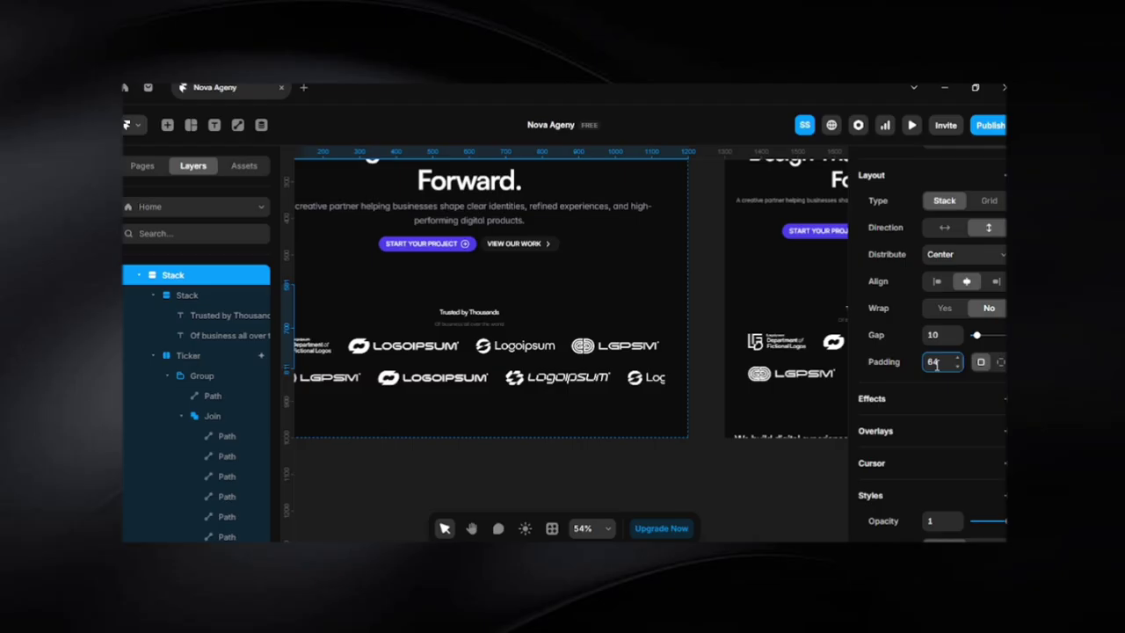
Switch the desktop logo stack to individual padding and set its left and right sides to 20
click(998, 361)
click(957, 387)
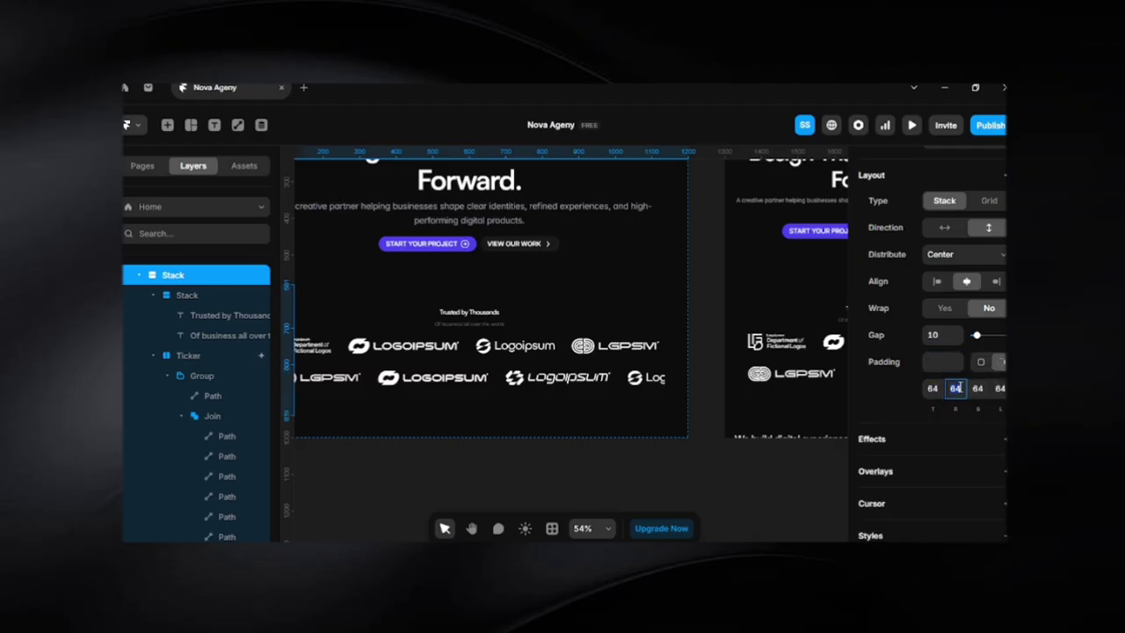
text(20)
key(Tab)
key(Tab)
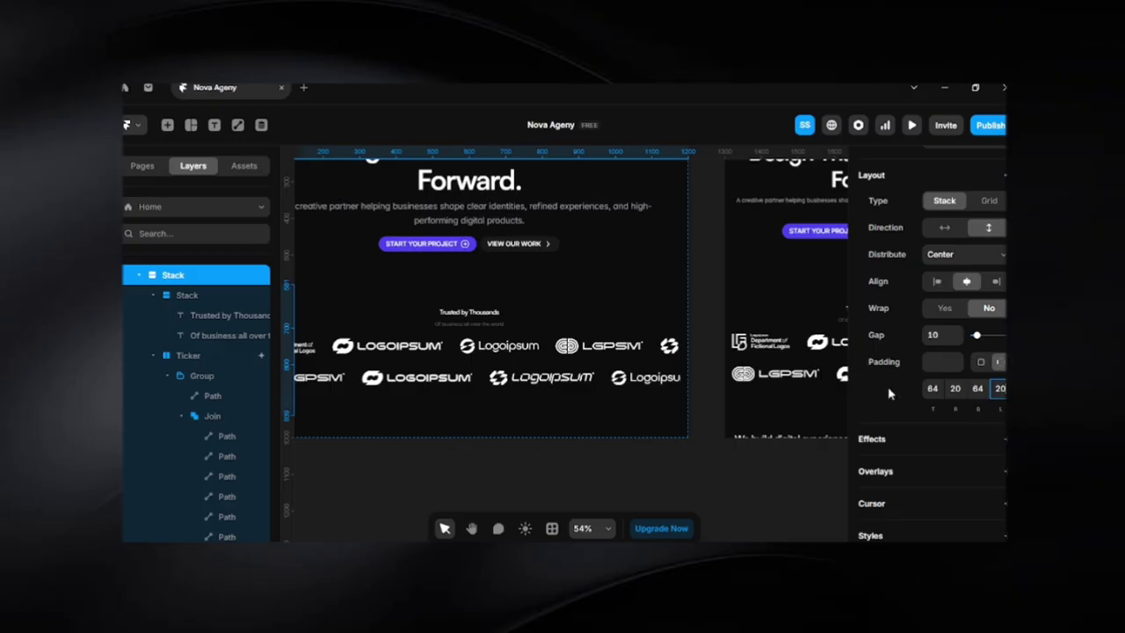
click(686, 464)
Change the Desktop breakpoint's height from a fixed size to Fit Content
scroll(686, 465, down, 3)
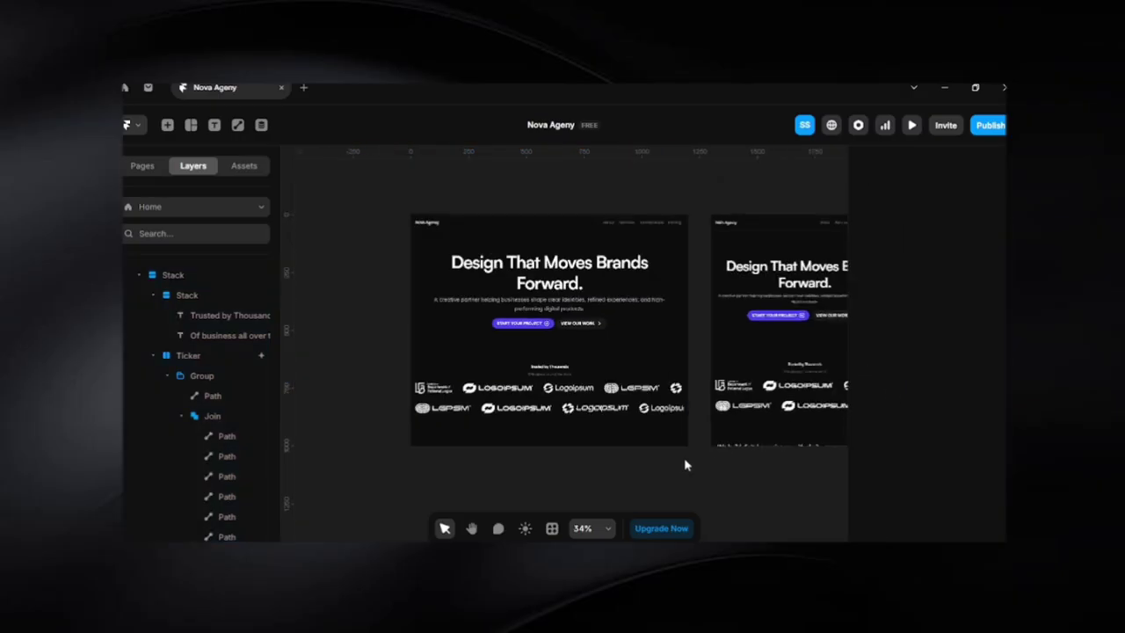
click(466, 234)
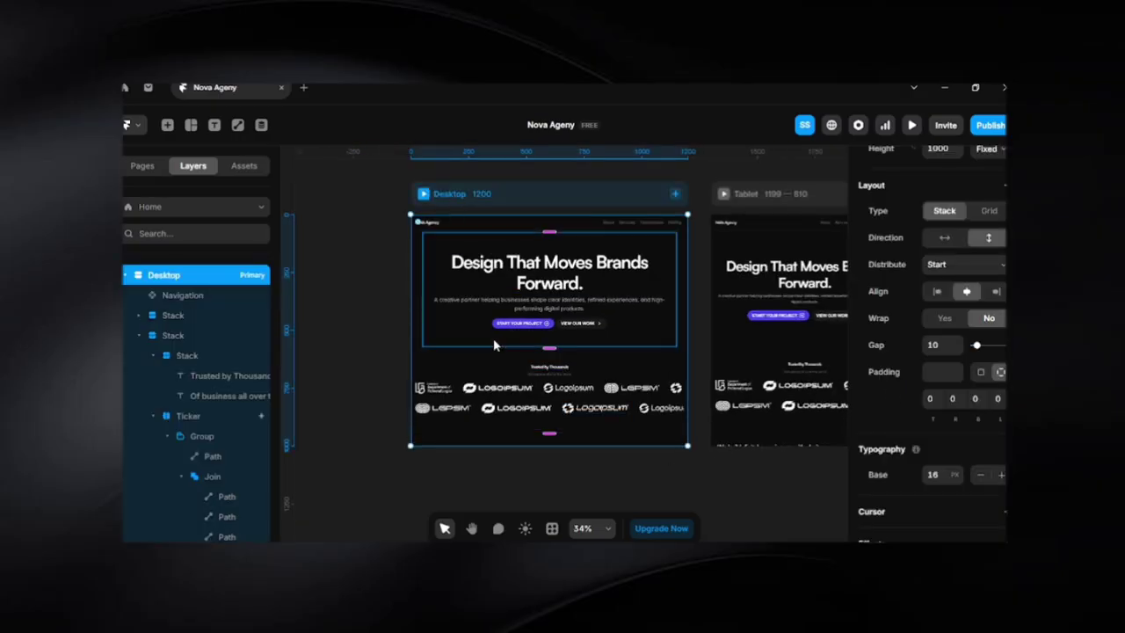
scroll(653, 448, up, 1)
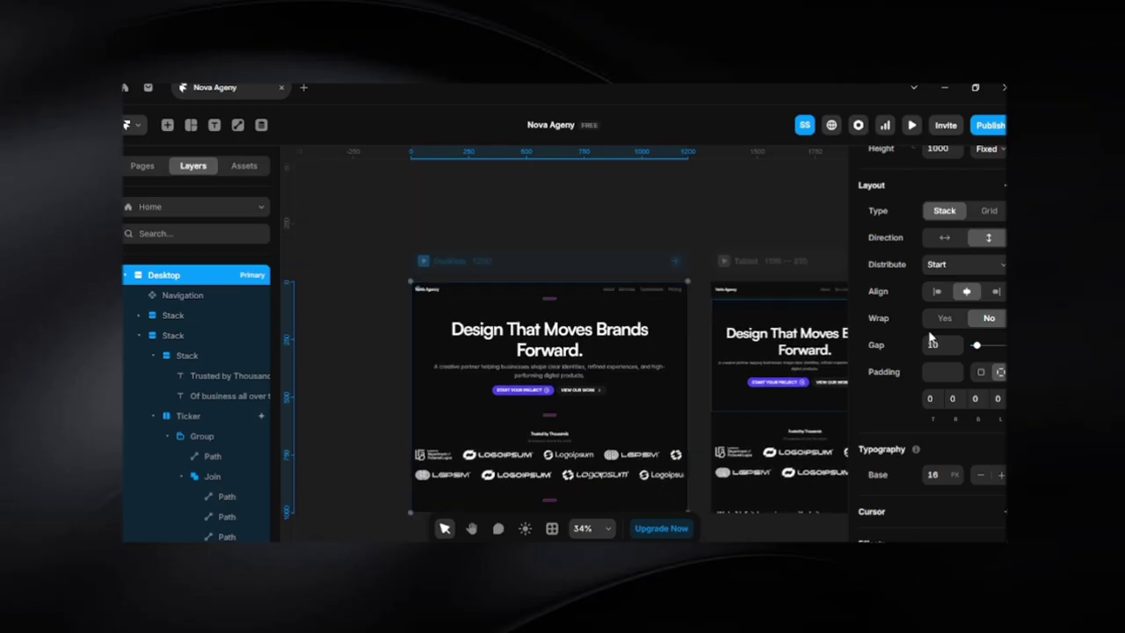
scroll(931, 339, up, 3)
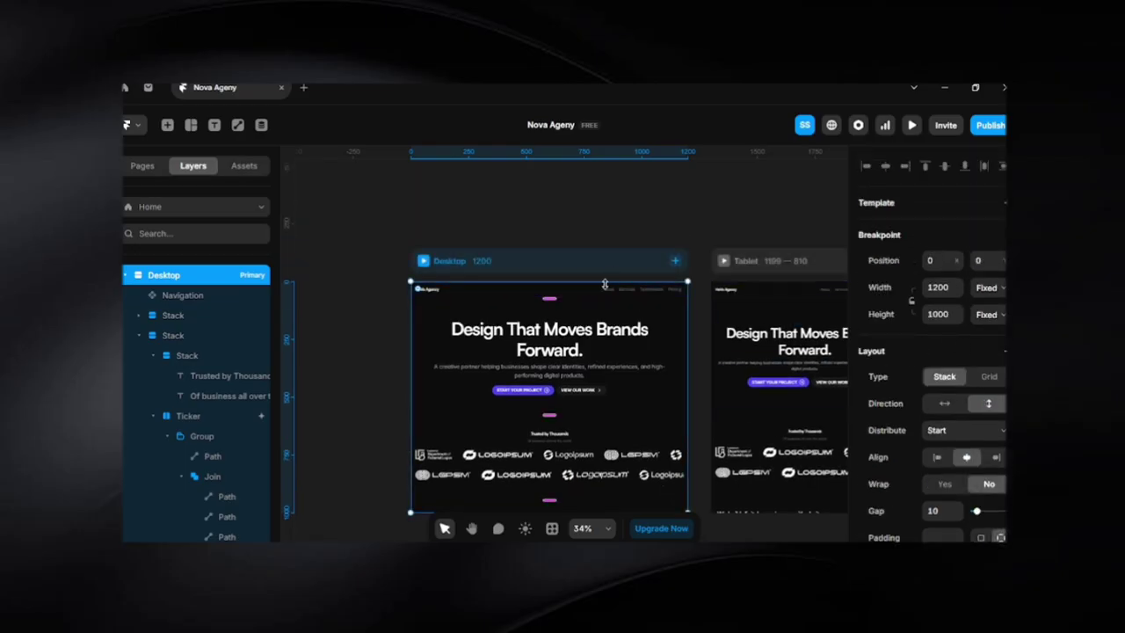
click(991, 314)
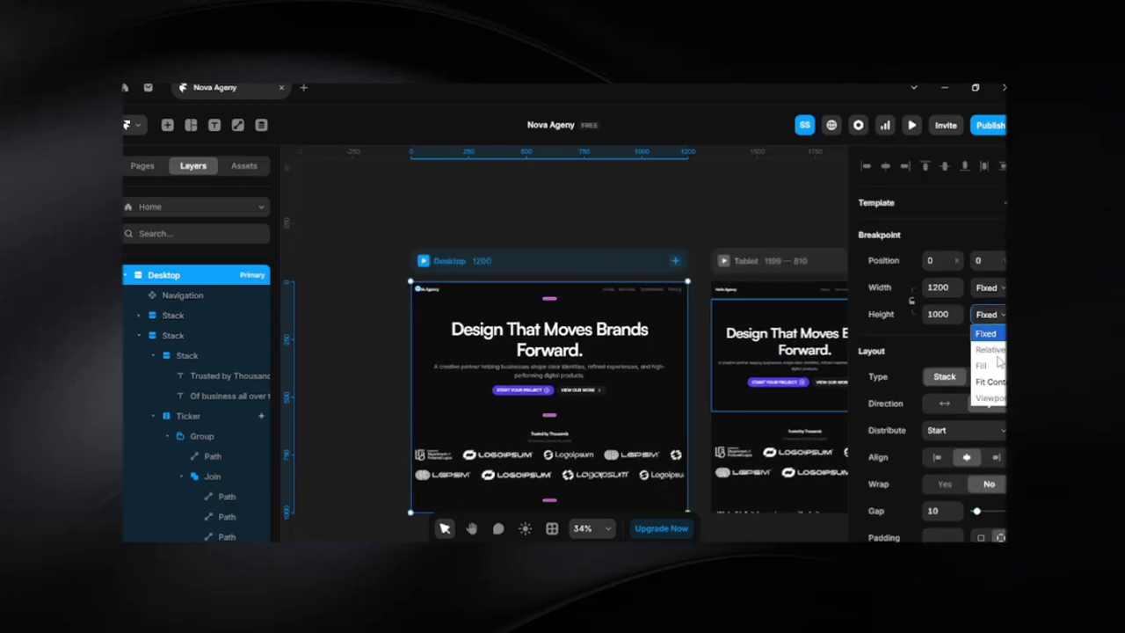
click(994, 393)
scroll(670, 276, down, 1)
scroll(669, 276, down, 5)
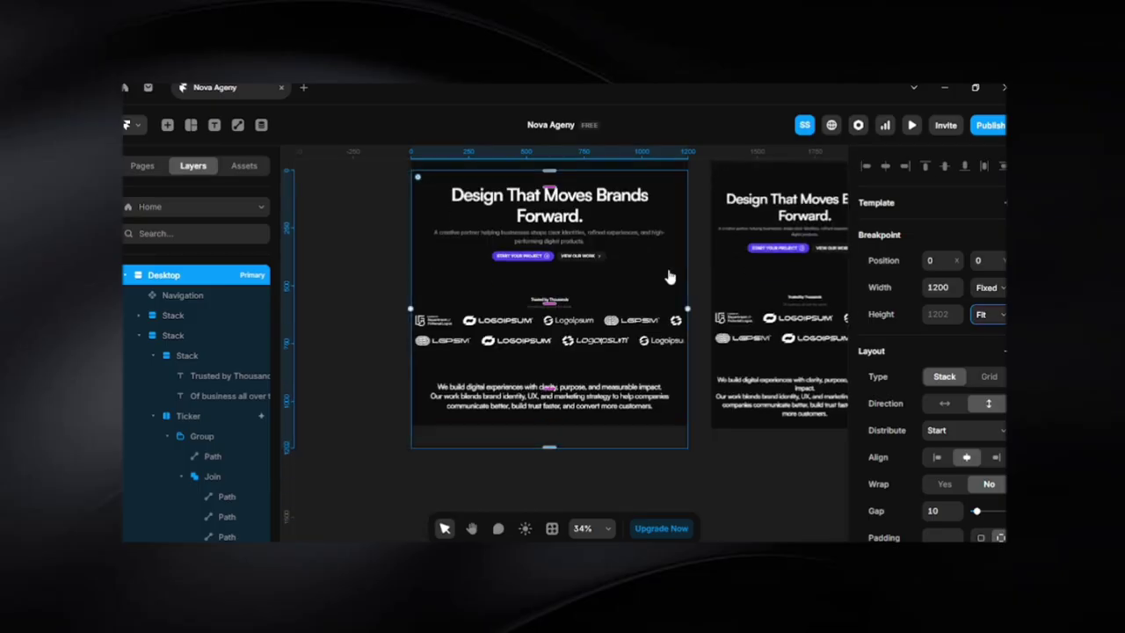
click(458, 330)
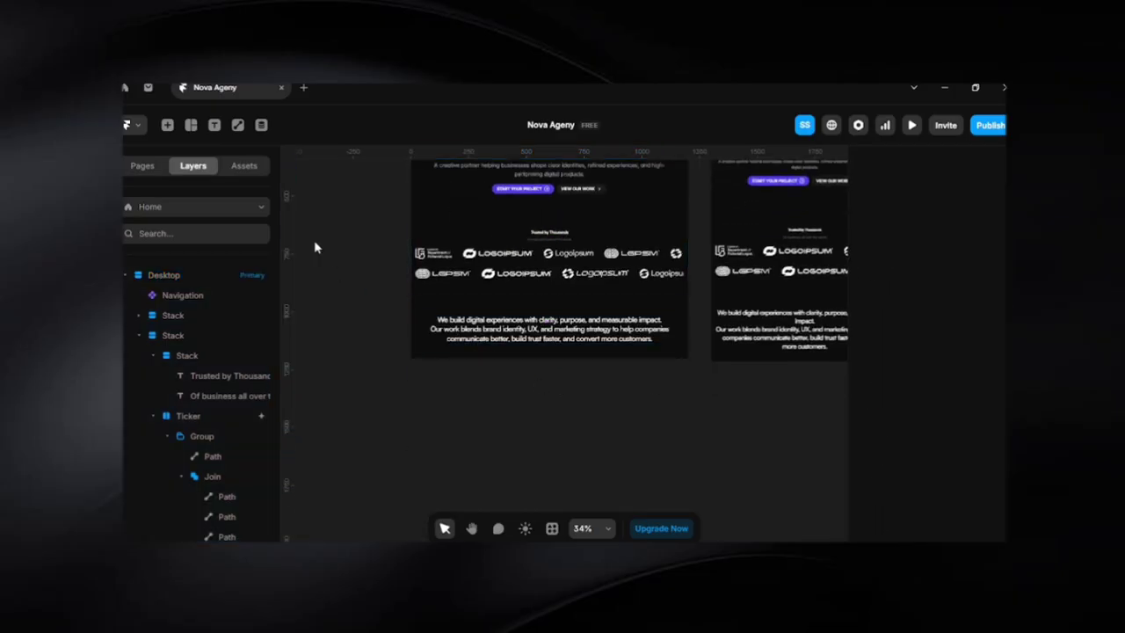
click(545, 334)
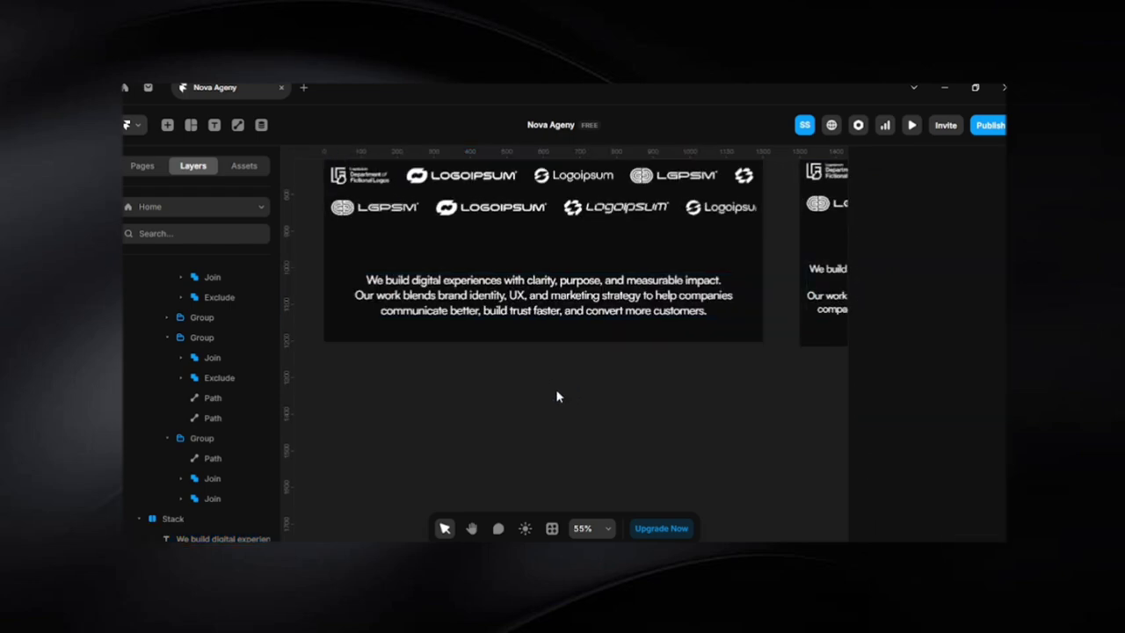
scroll(556, 388, up, 2)
scroll(555, 368, down, 3)
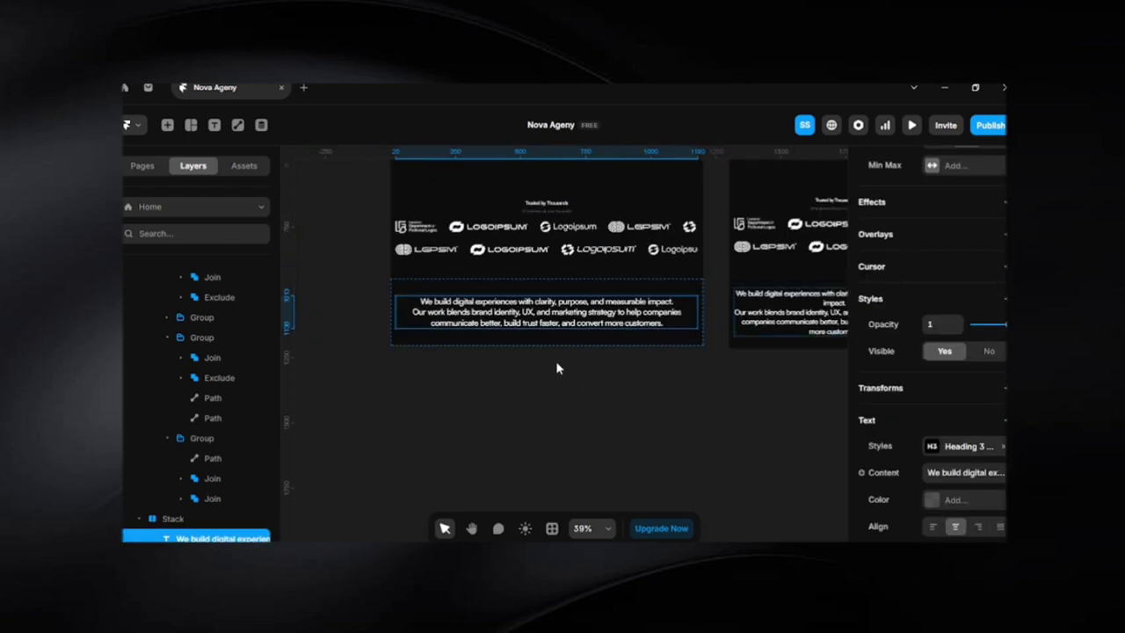
click(505, 360)
scroll(505, 360, up, 3)
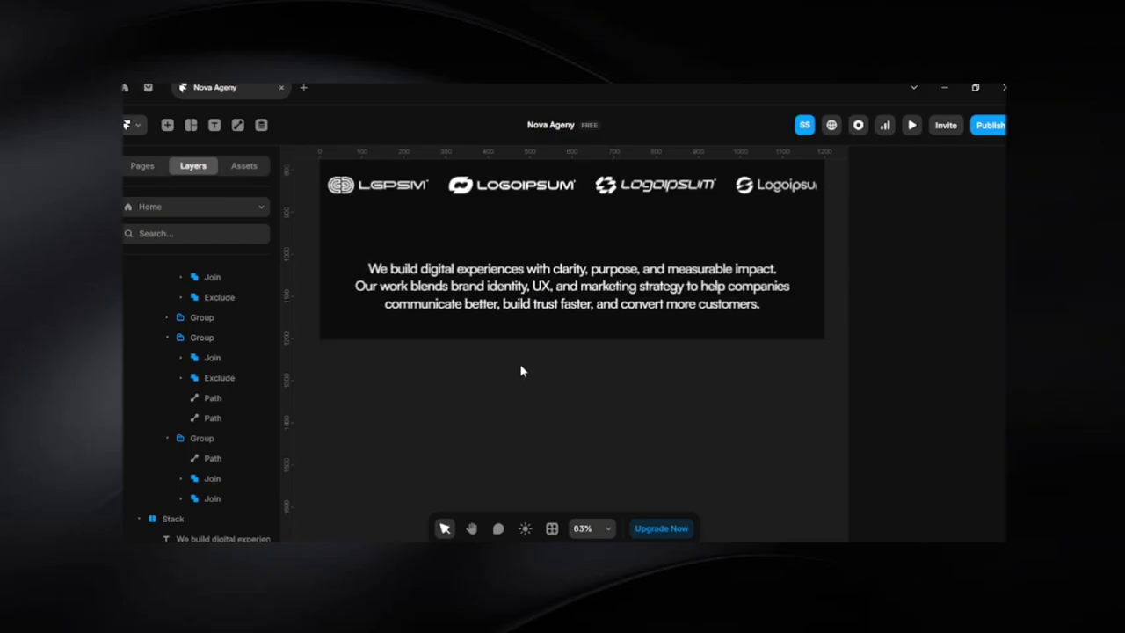
Switch to the Notion copy document and select the headline sentence under Value Proposition / Why NoVa Exists
key(alt+Tab)
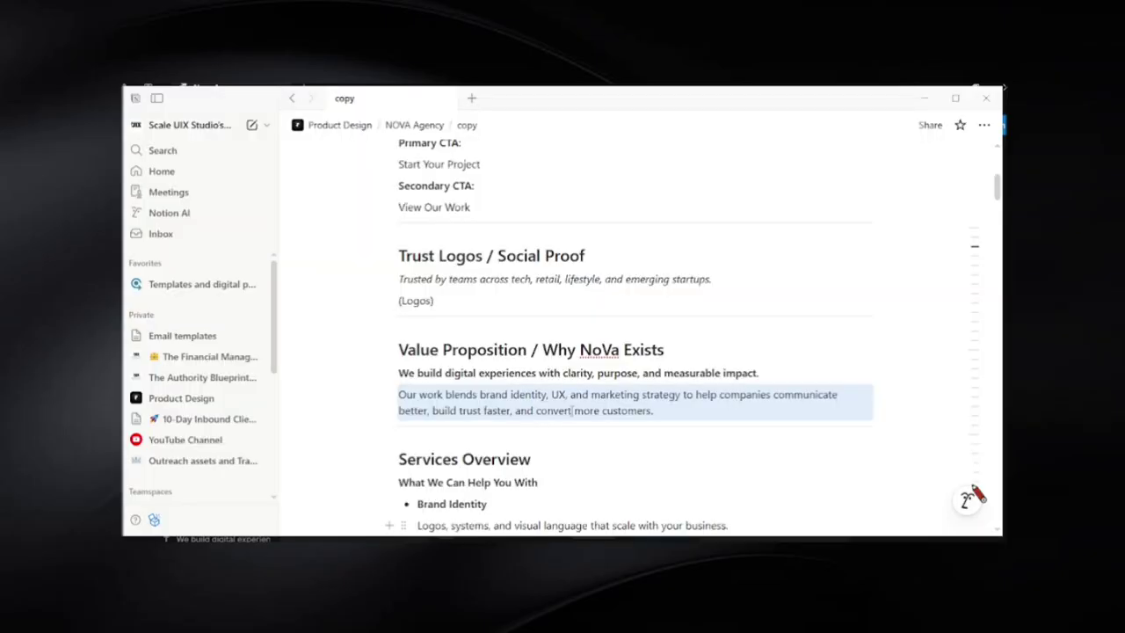
click(589, 408)
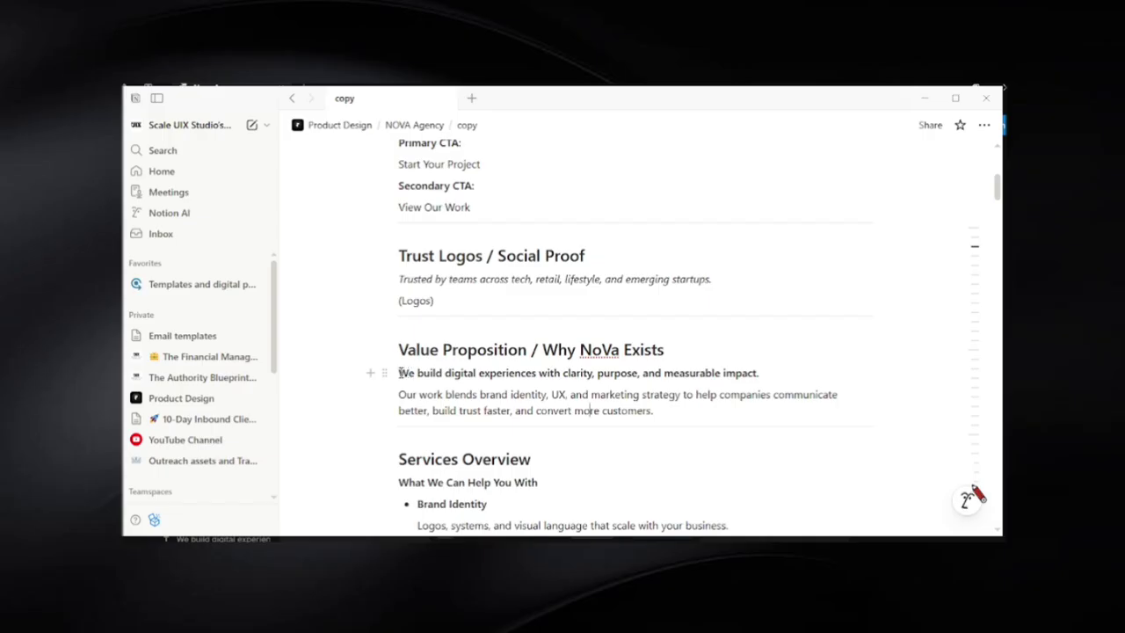
drag(400, 372, 883, 373)
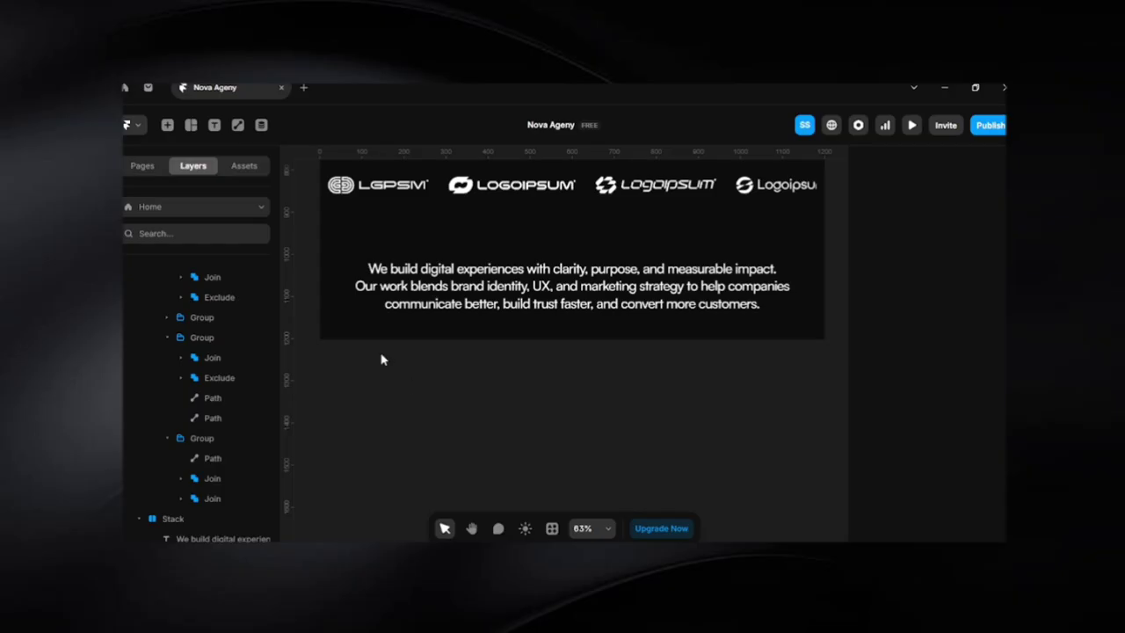
Remove the "Our work blends brand identity..." sentence from the combined value proposition text
double_click(393, 288)
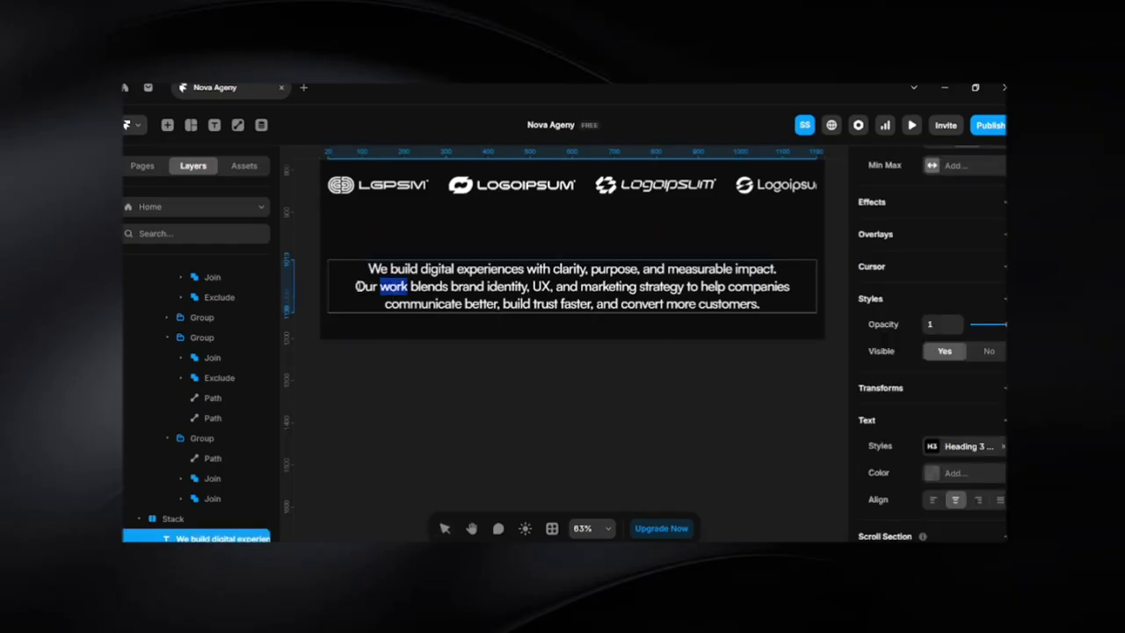
drag(356, 286, 766, 318)
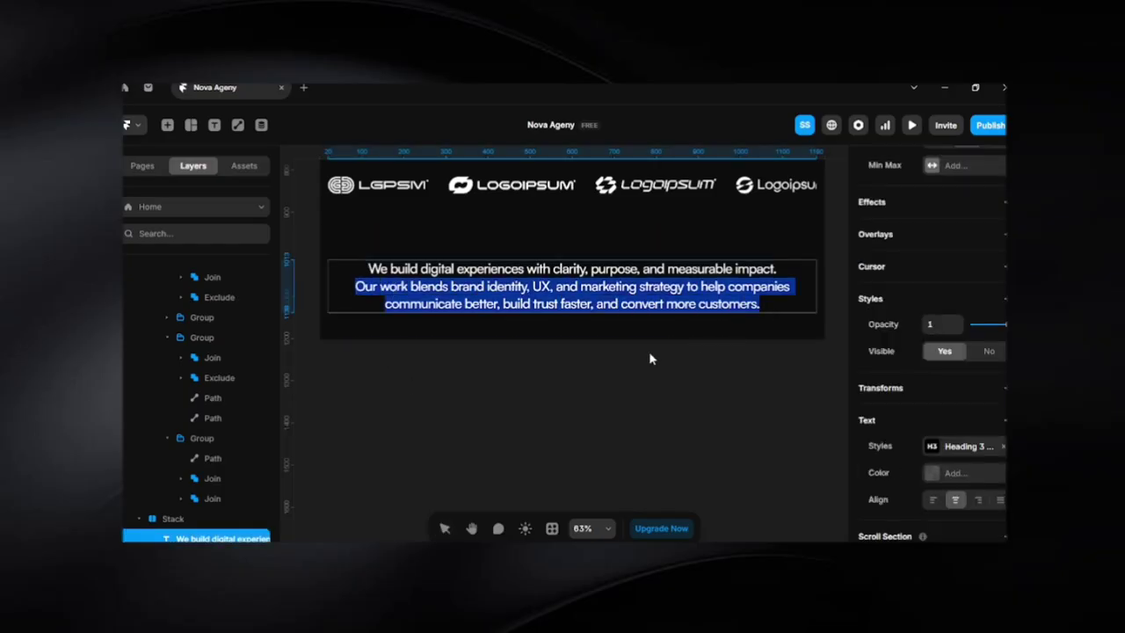
key(BackSpace)
key(Escape)
Paste the "Our work blends brand identity..." sentence as a separate text layer in the value proposition stack
double_click(703, 289)
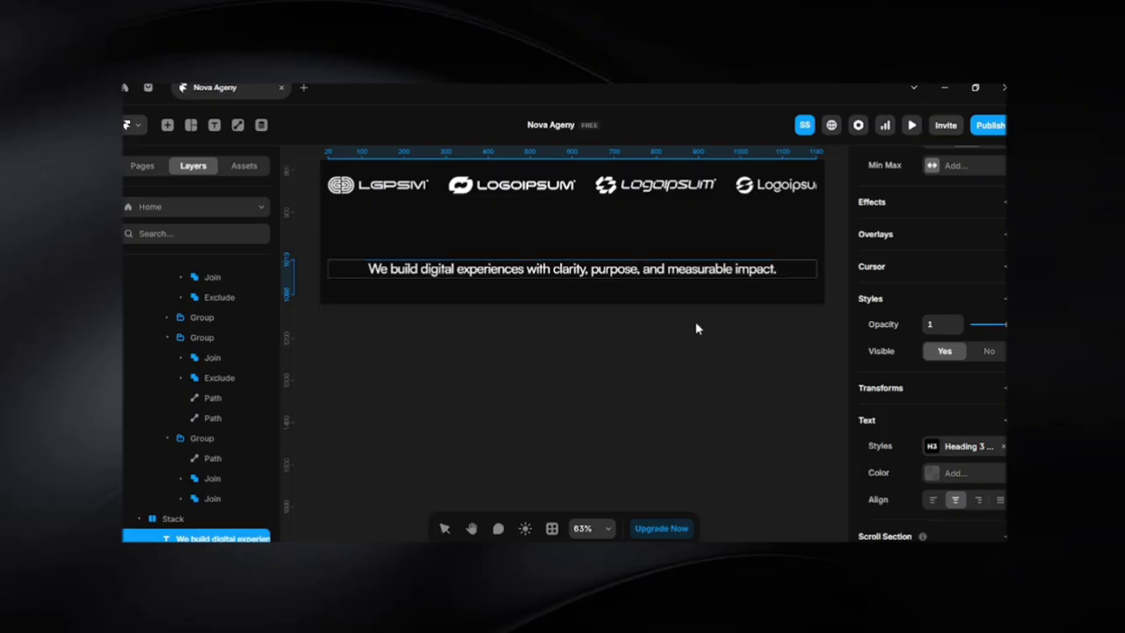
click(665, 286)
key(ctrl+v)
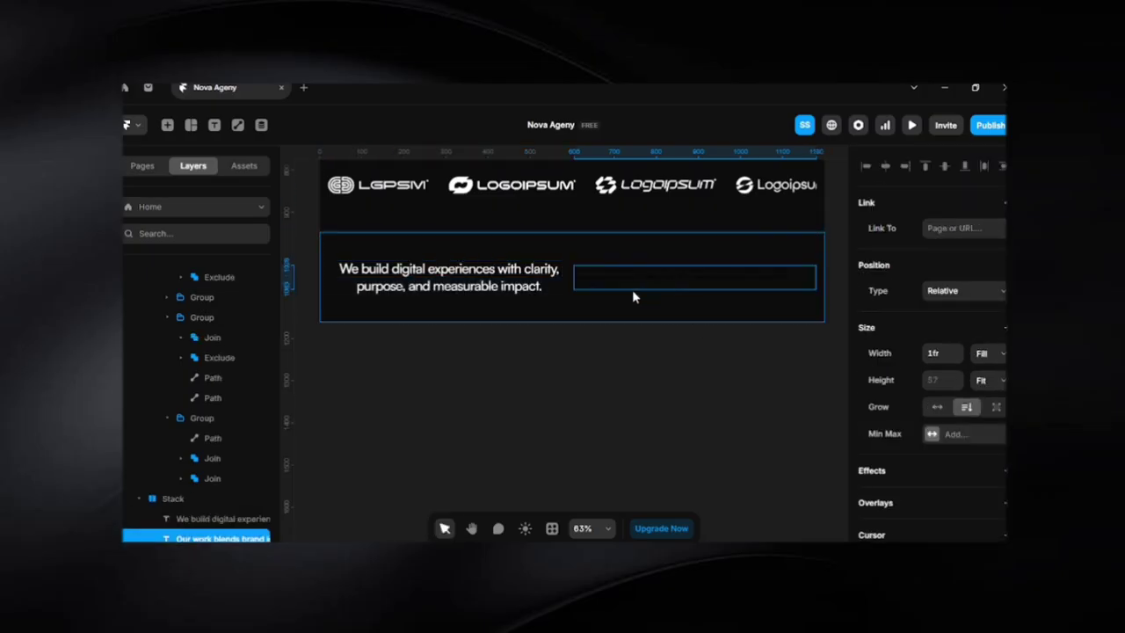
Change the value proposition stack's direction to vertical
click(608, 308)
scroll(958, 409, down, 3)
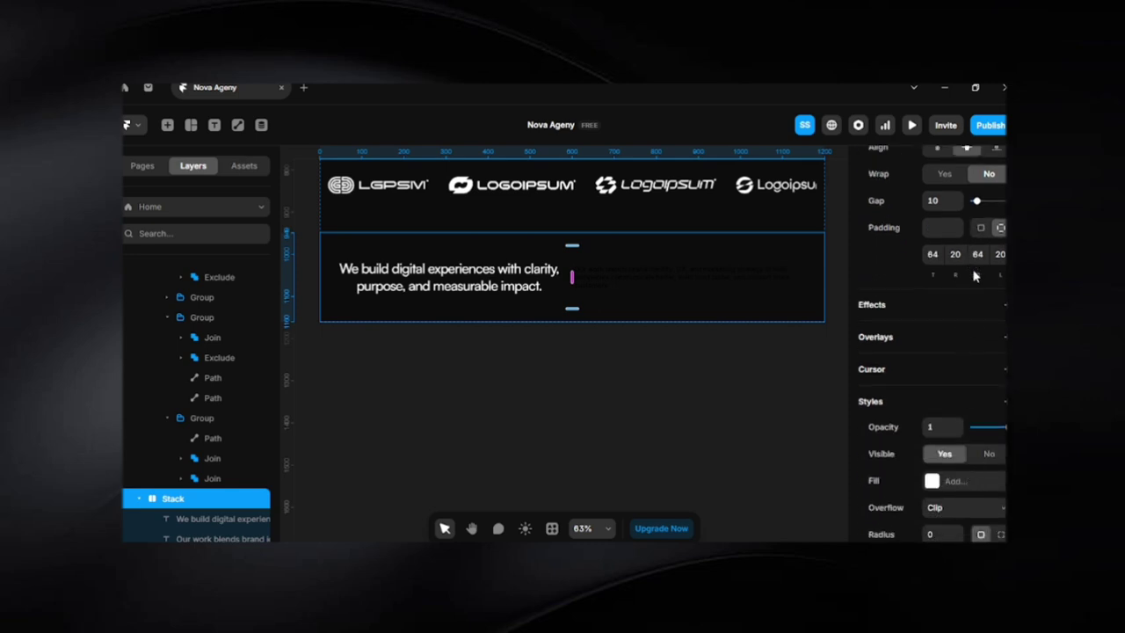
scroll(970, 264, up, 3)
click(988, 294)
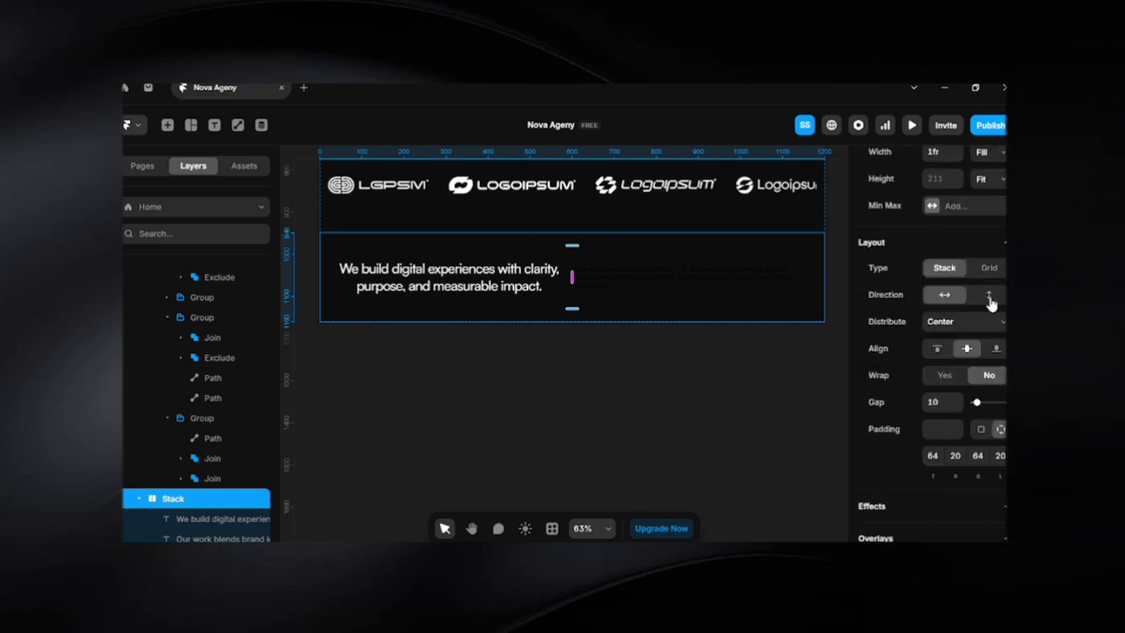
Apply the Heading 4 text style to the "Our work blends brand identity..." text and center-align it
click(604, 282)
scroll(937, 378, down, 3)
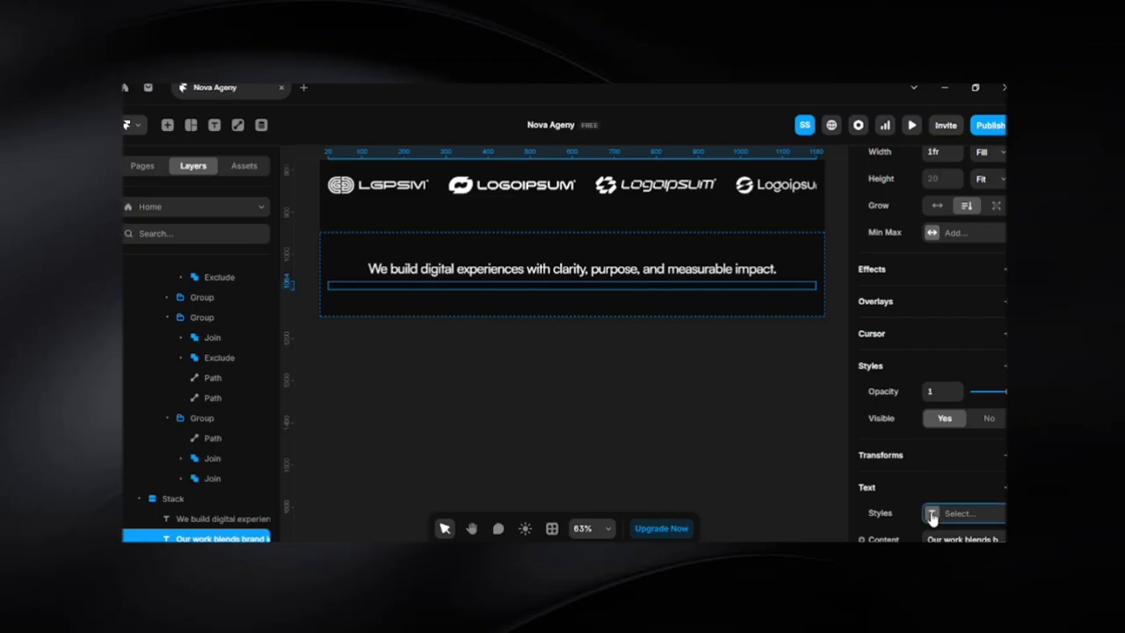
click(933, 513)
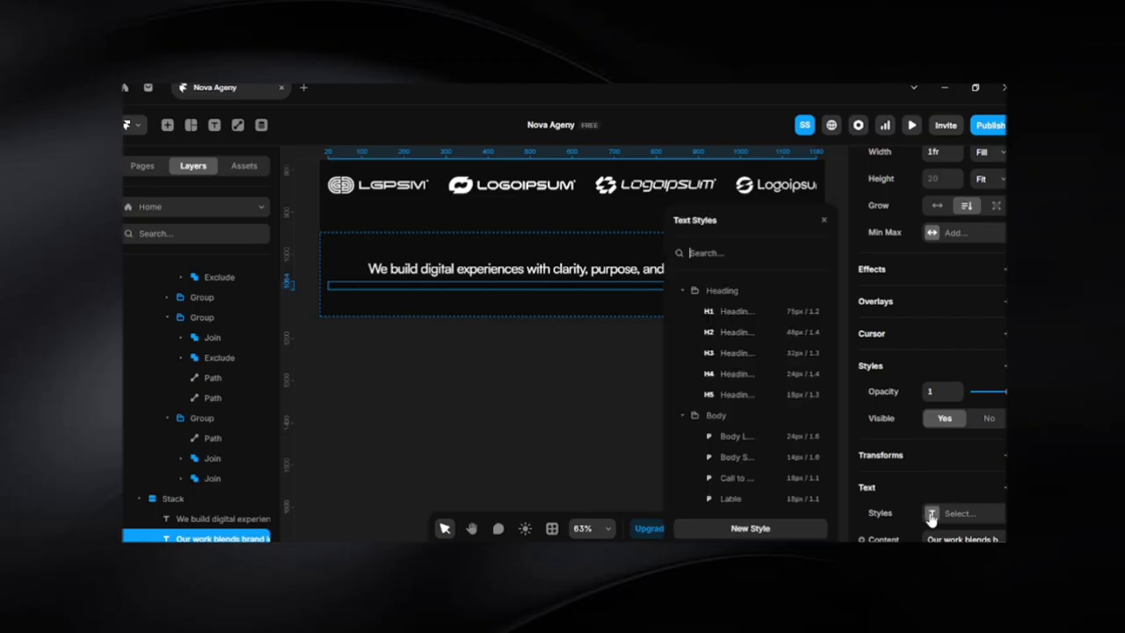
click(742, 375)
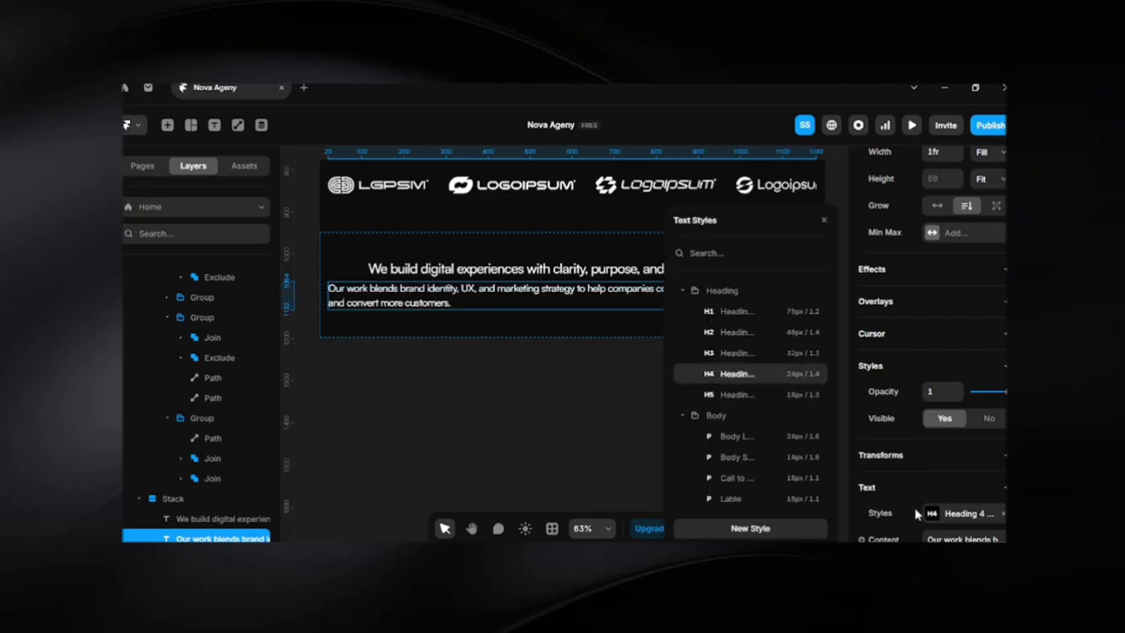
scroll(955, 512, down, 3)
click(953, 395)
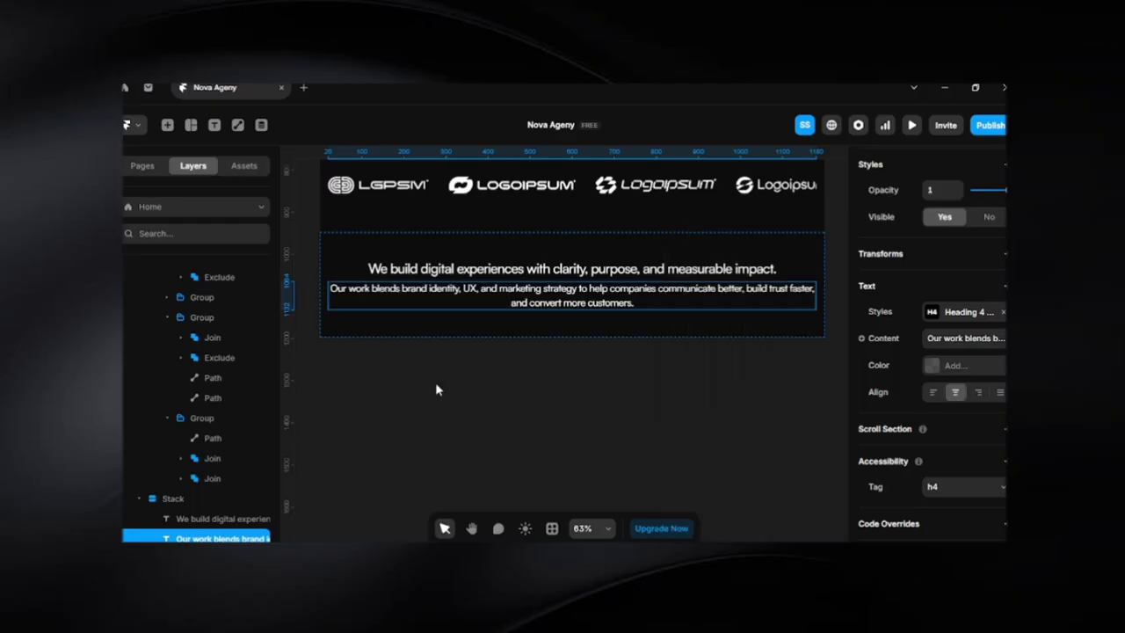
Apply the Heading 2 text style to the "We build digital experiences..." headline
click(395, 269)
click(933, 449)
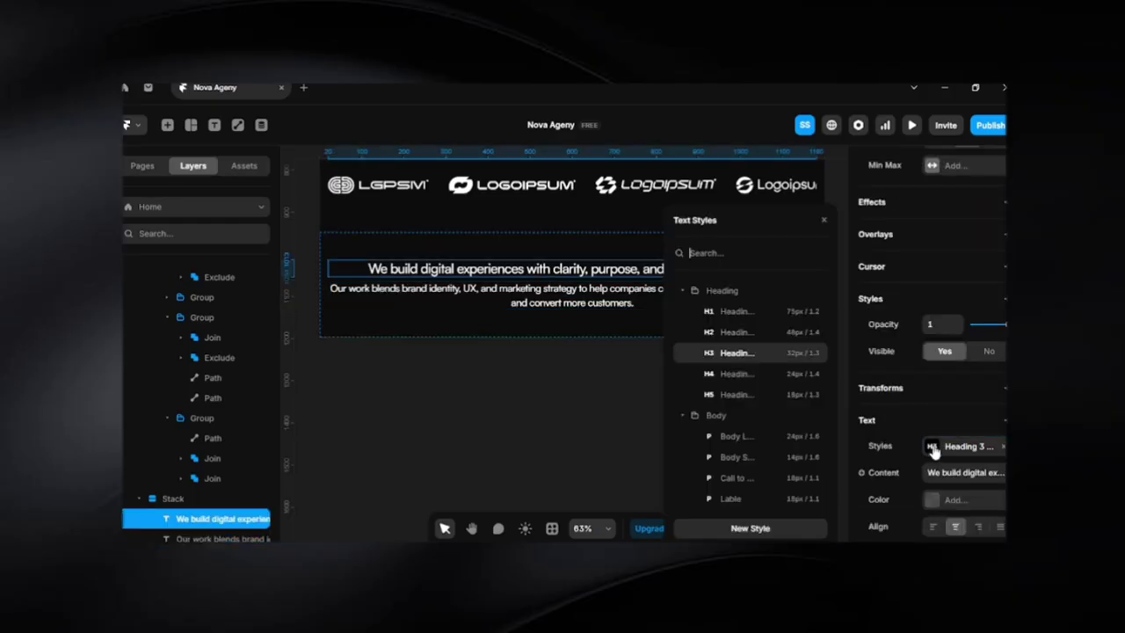
click(736, 353)
click(519, 394)
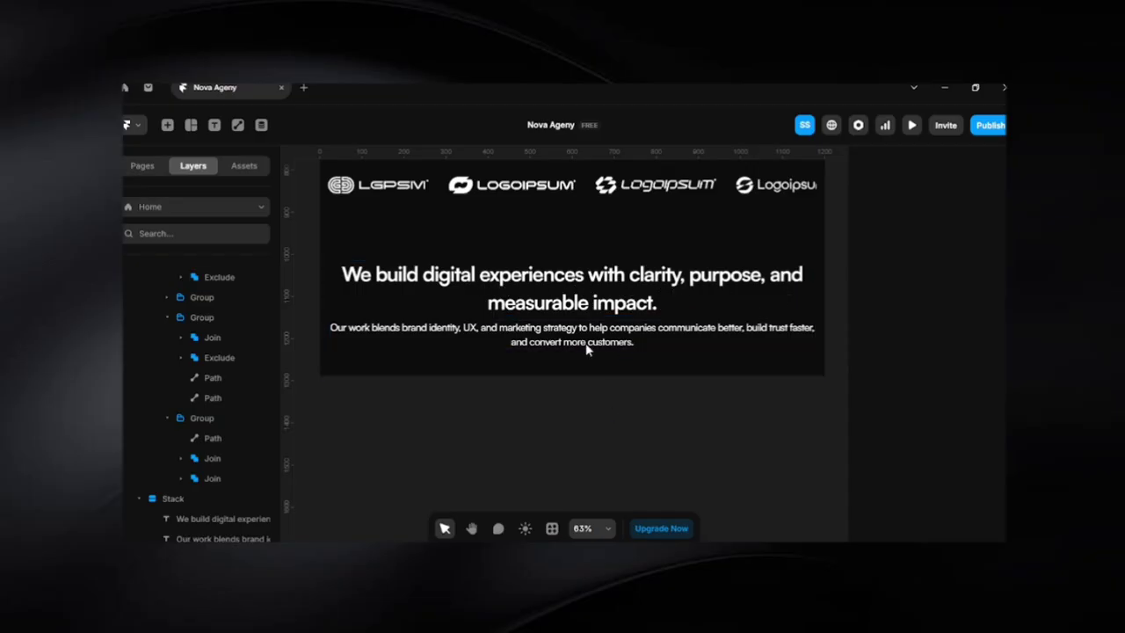
Switch to the Notion copy document to review the section following the value proposition, and return to the Framer page
click(615, 364)
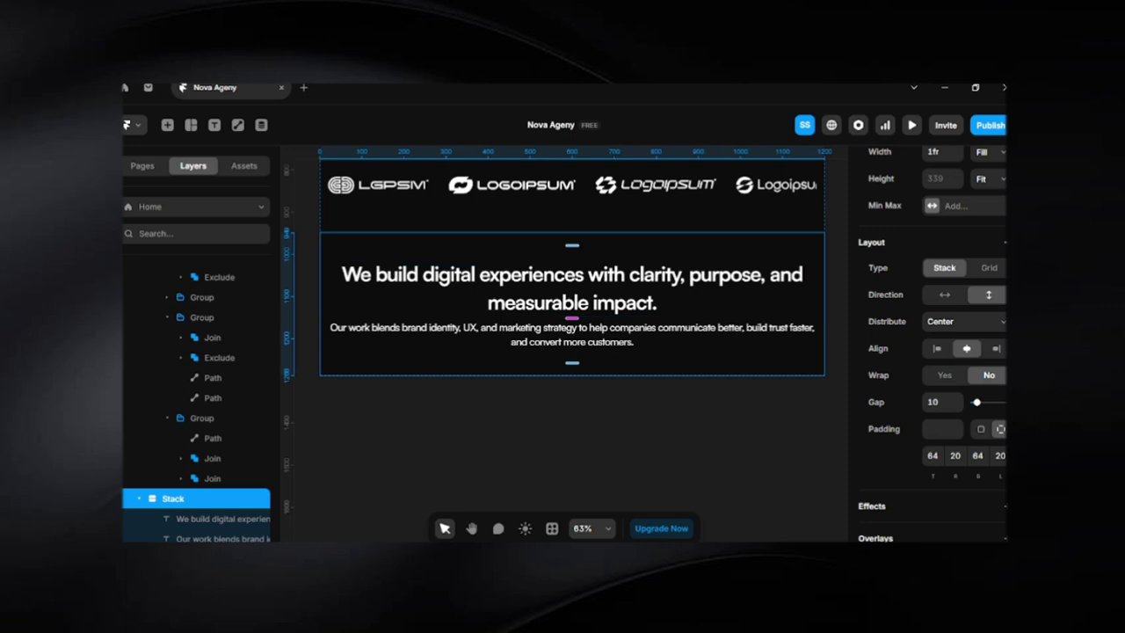
key(alt+Tab)
click(585, 427)
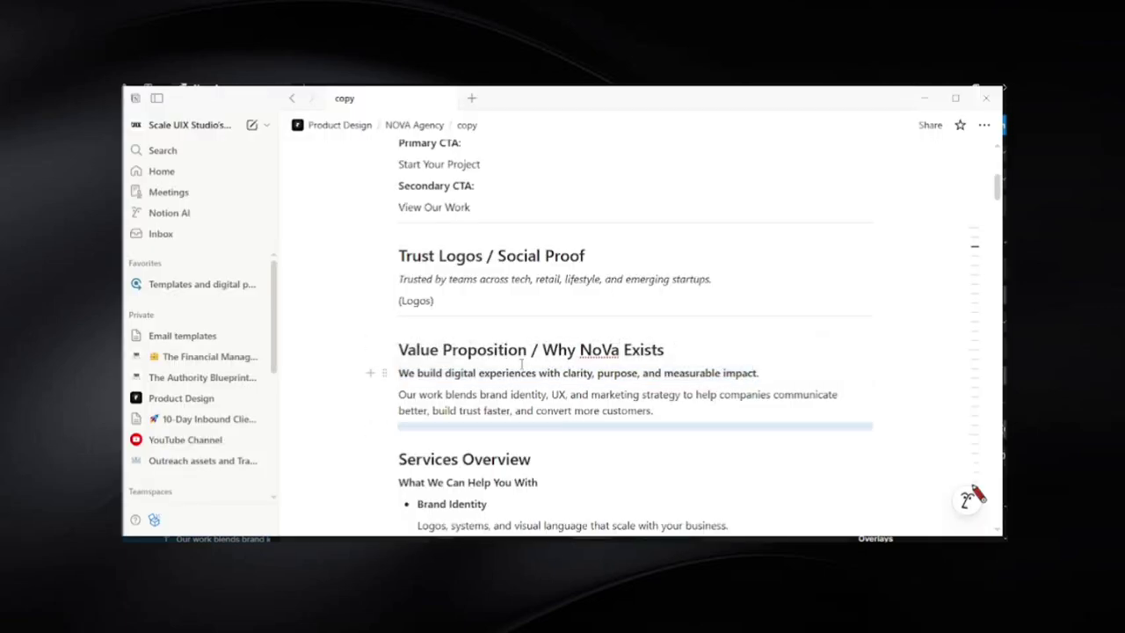
scroll(522, 365, down, 3)
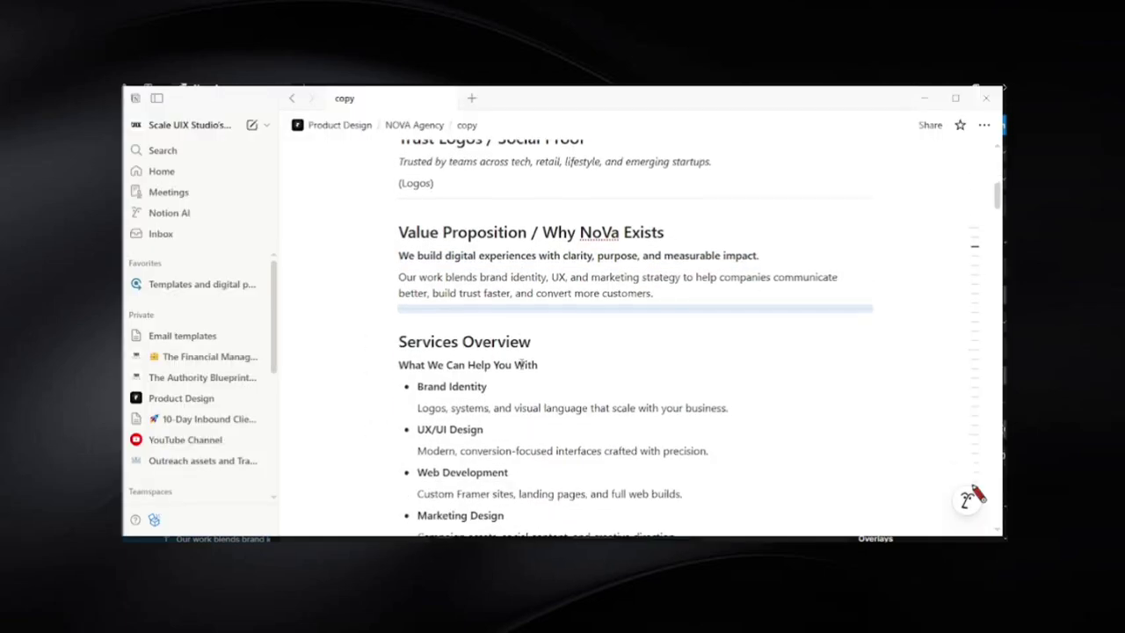
click(925, 98)
click(587, 432)
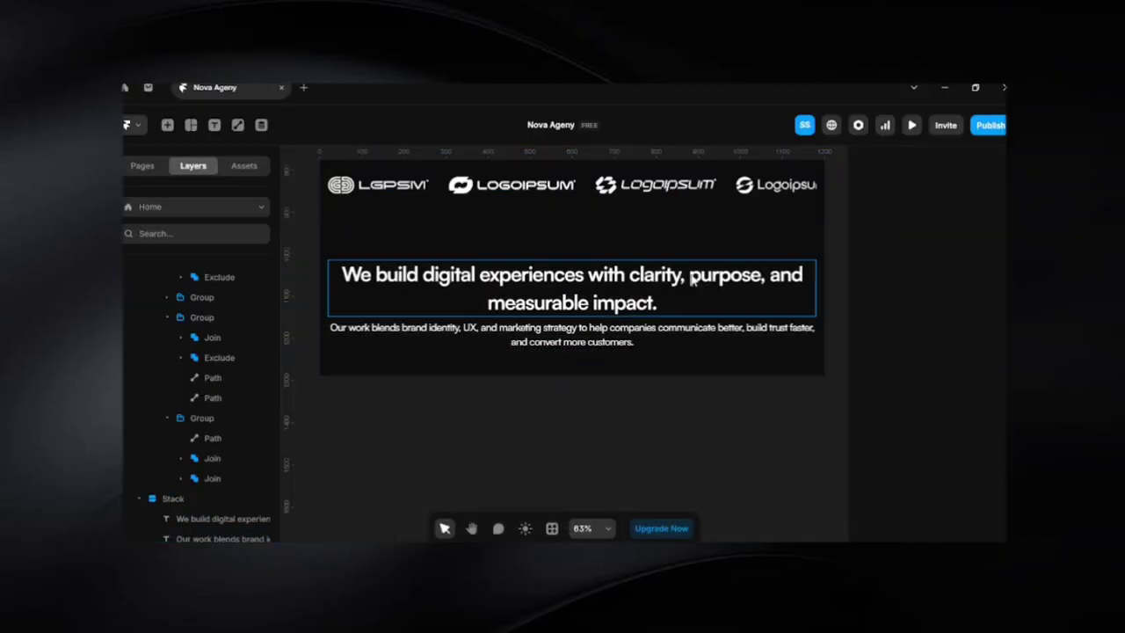
click(632, 274)
double_click(632, 274)
click(630, 274)
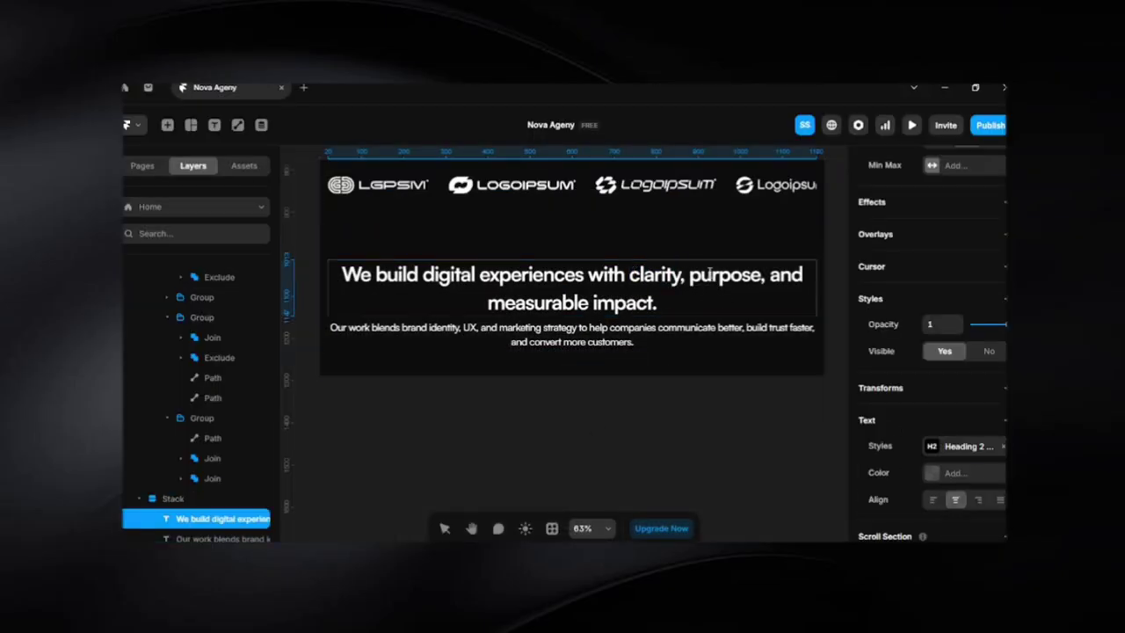
key(Escape)
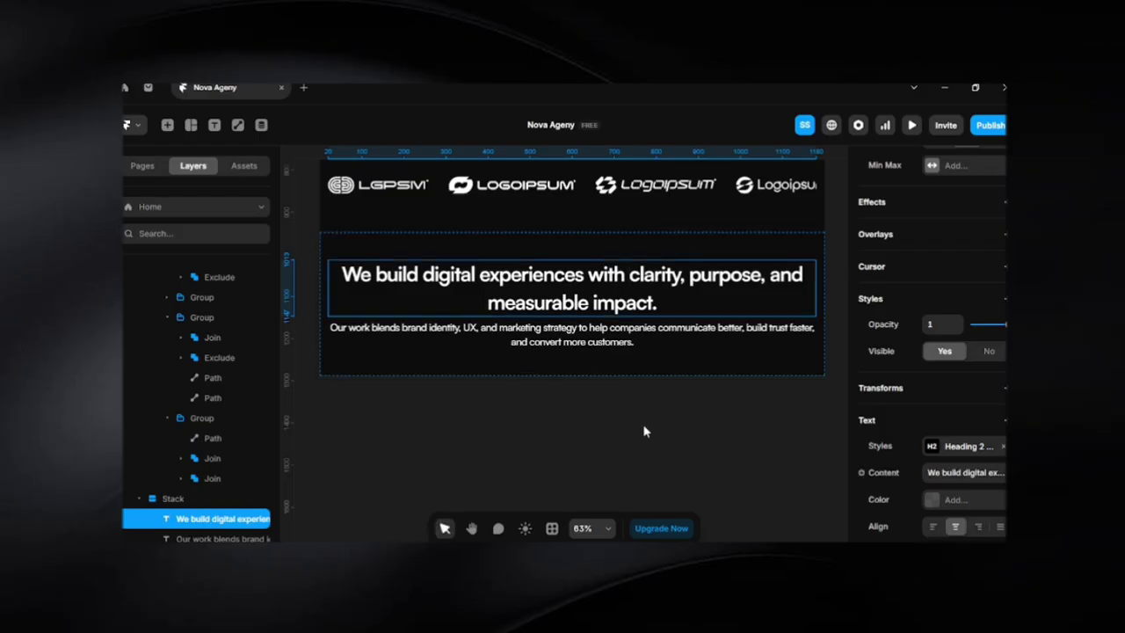
Draw a straight, slightly rising underline about 289 px wide beneath "Forward." in the desktop hero heading using the Pen tool
scroll(642, 424, up, 2)
scroll(645, 428, up, 3)
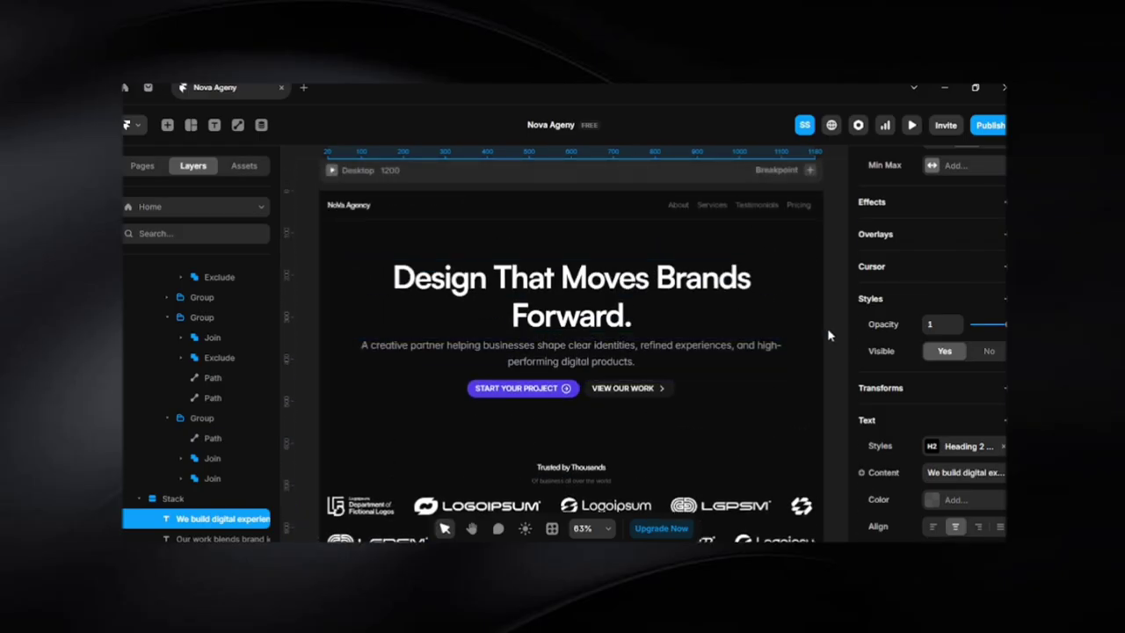
click(544, 330)
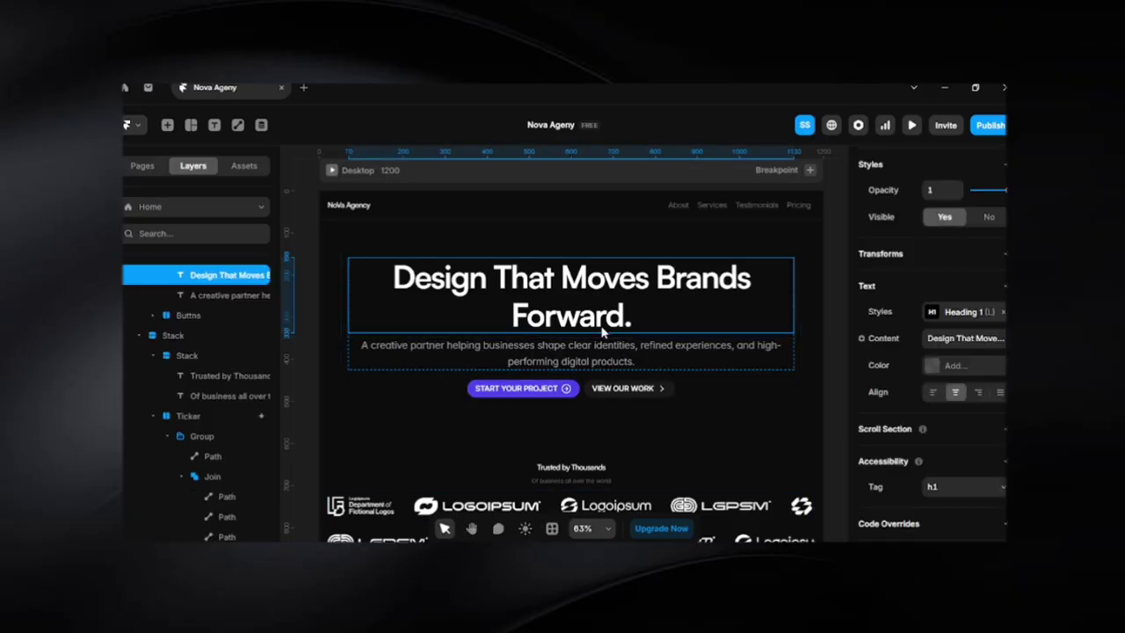
key(p)
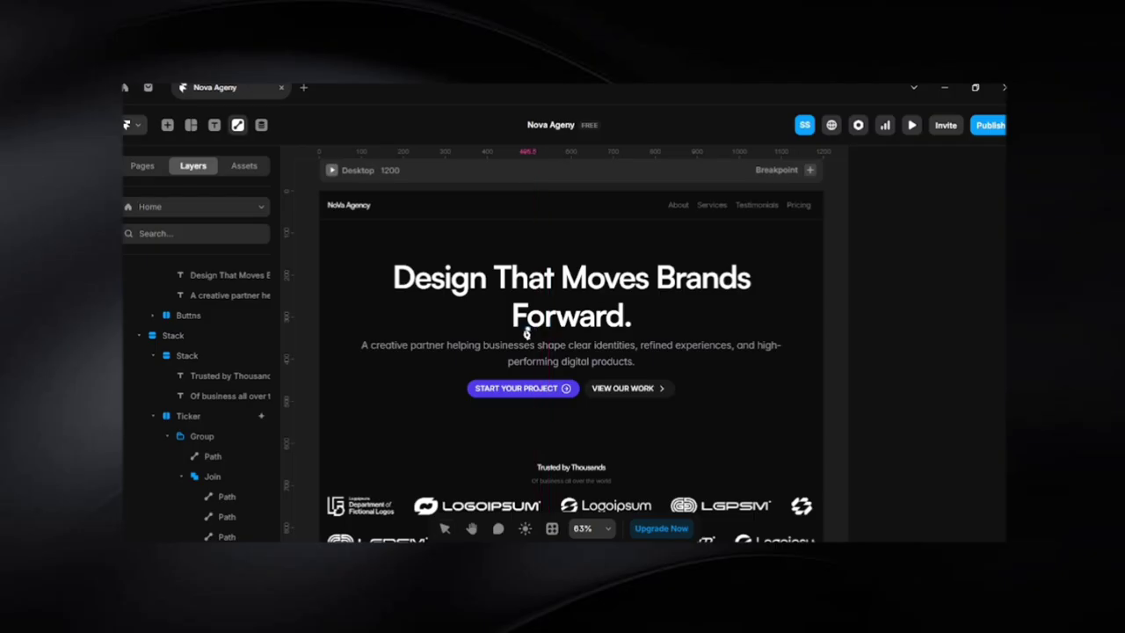
scroll(518, 340, up, 2)
scroll(518, 340, up, 2)
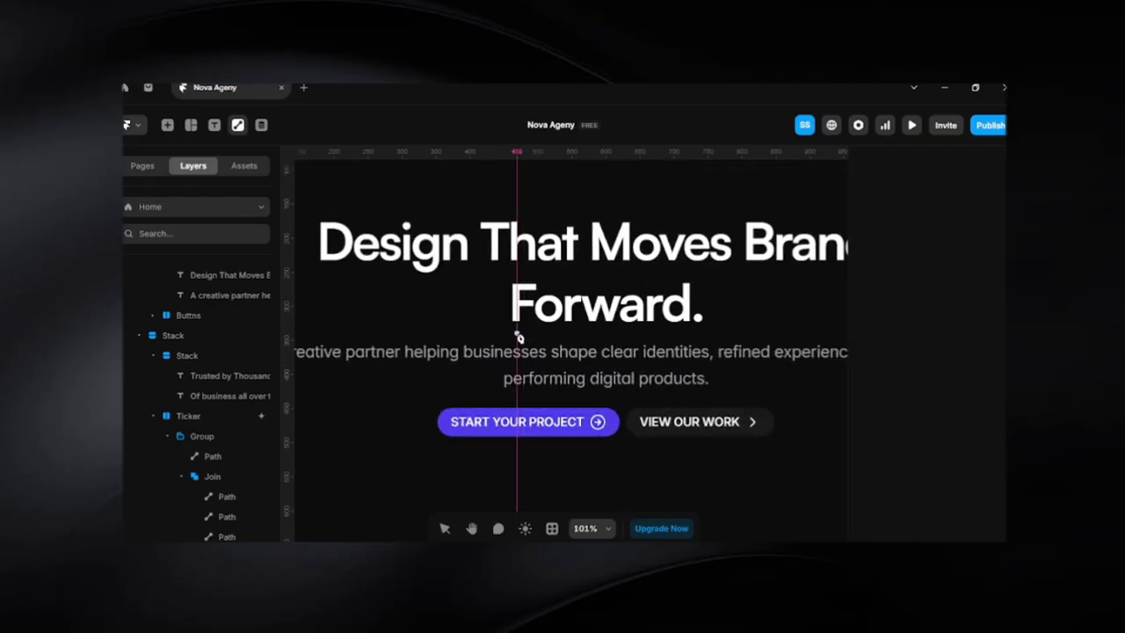
click(517, 336)
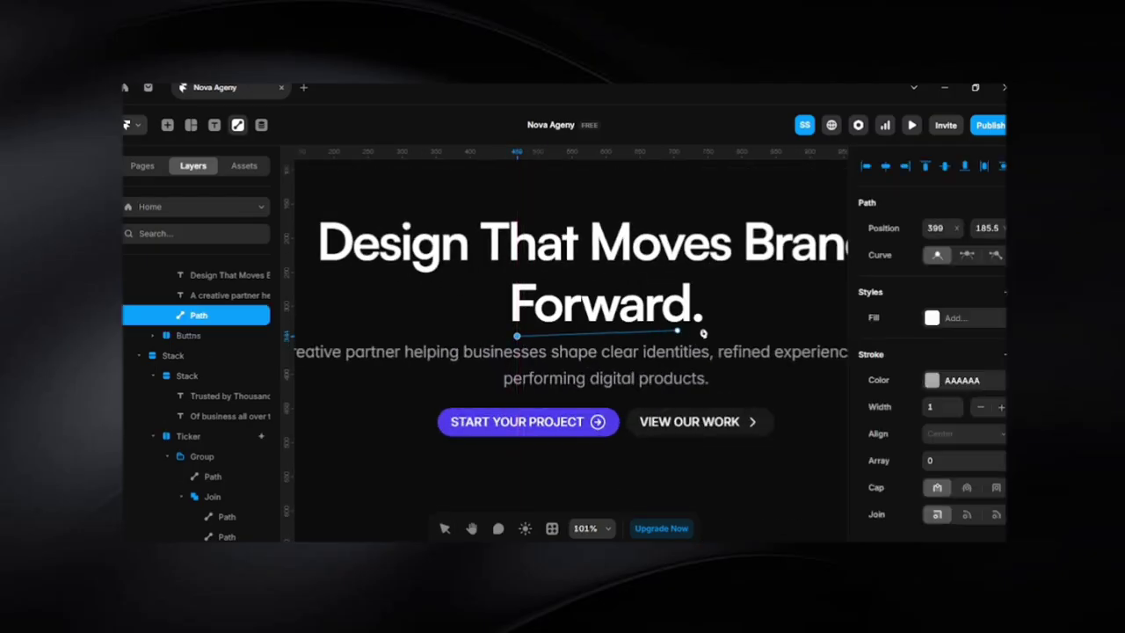
click(712, 326)
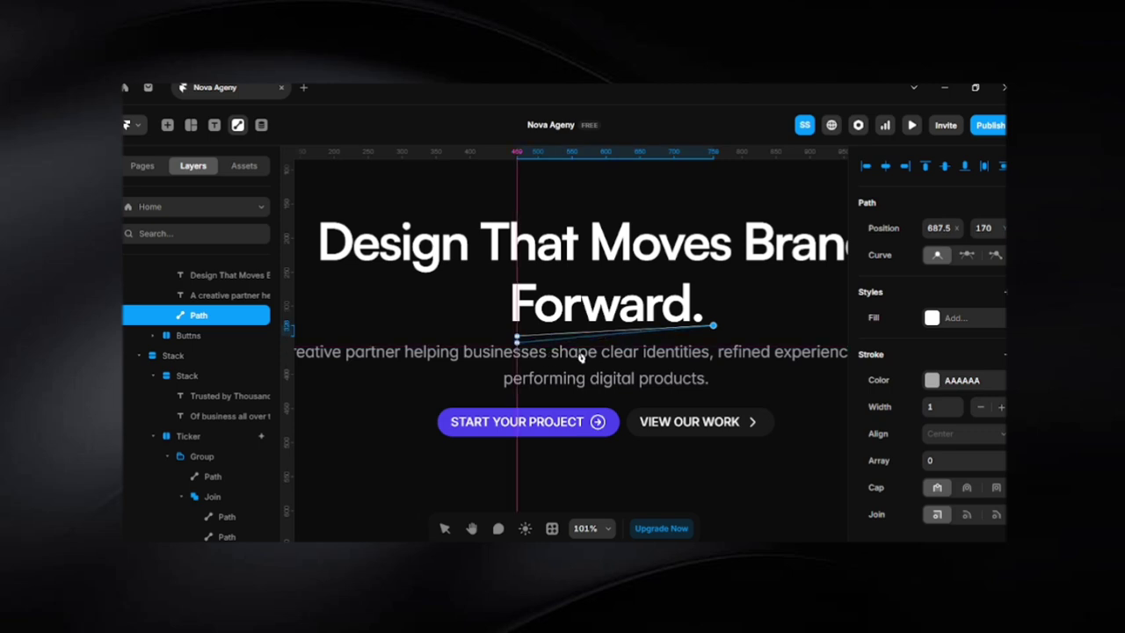
key(Escape)
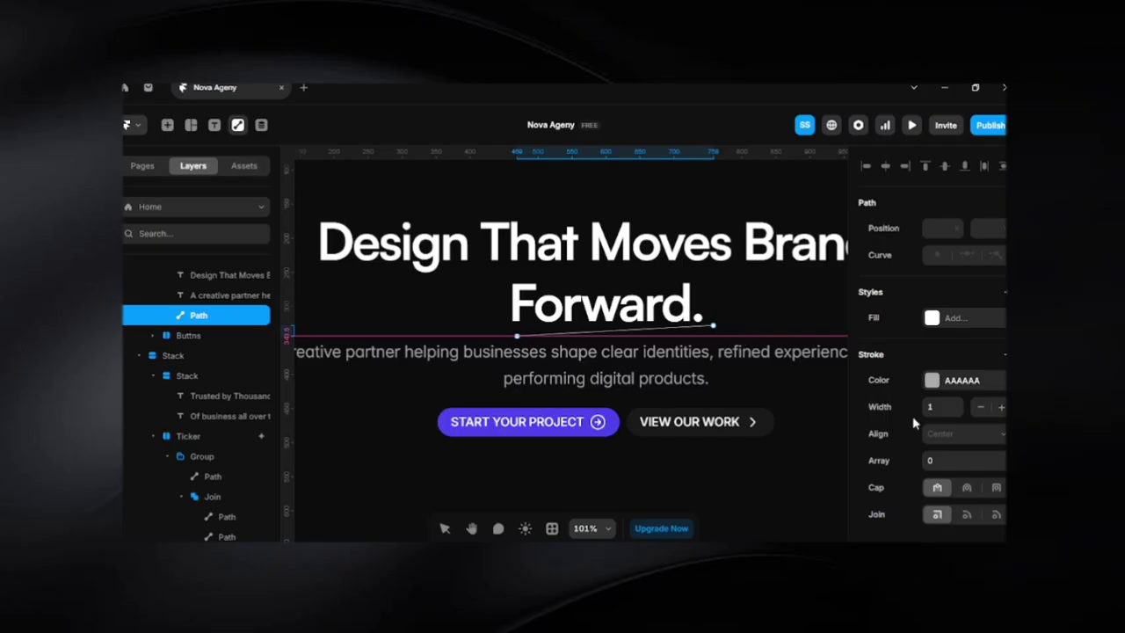
Give the underline path a round cap and round join, with stroke array -10 and stroke width 5
click(966, 487)
click(966, 515)
click(940, 462)
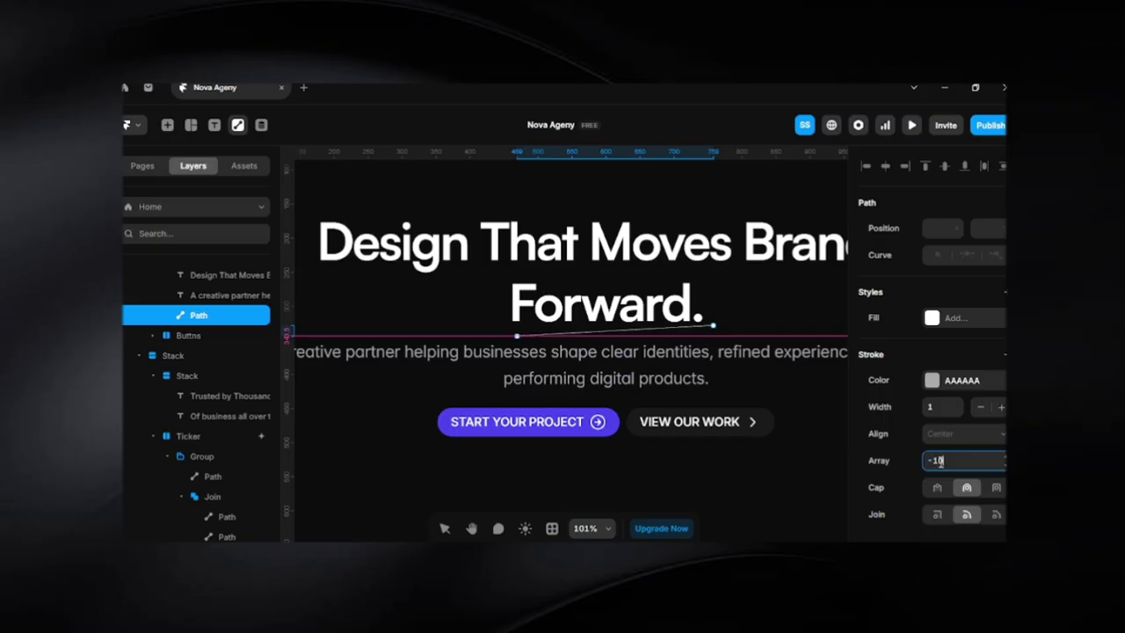
click(934, 408)
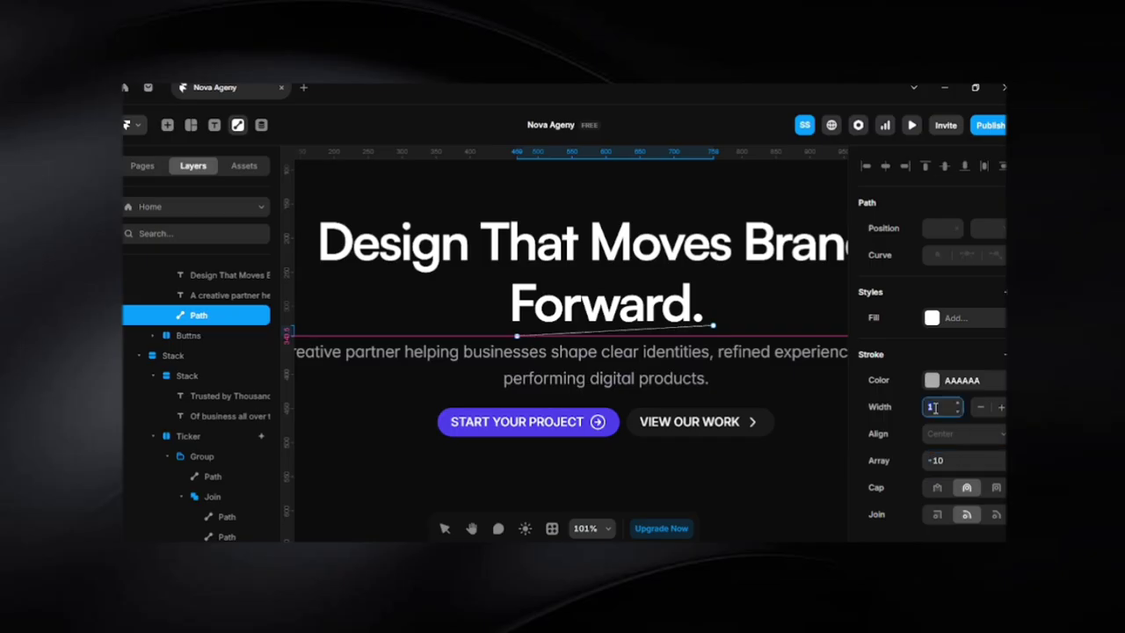
text(11)
key(BackSpace)
key(BackSpace)
text(5)
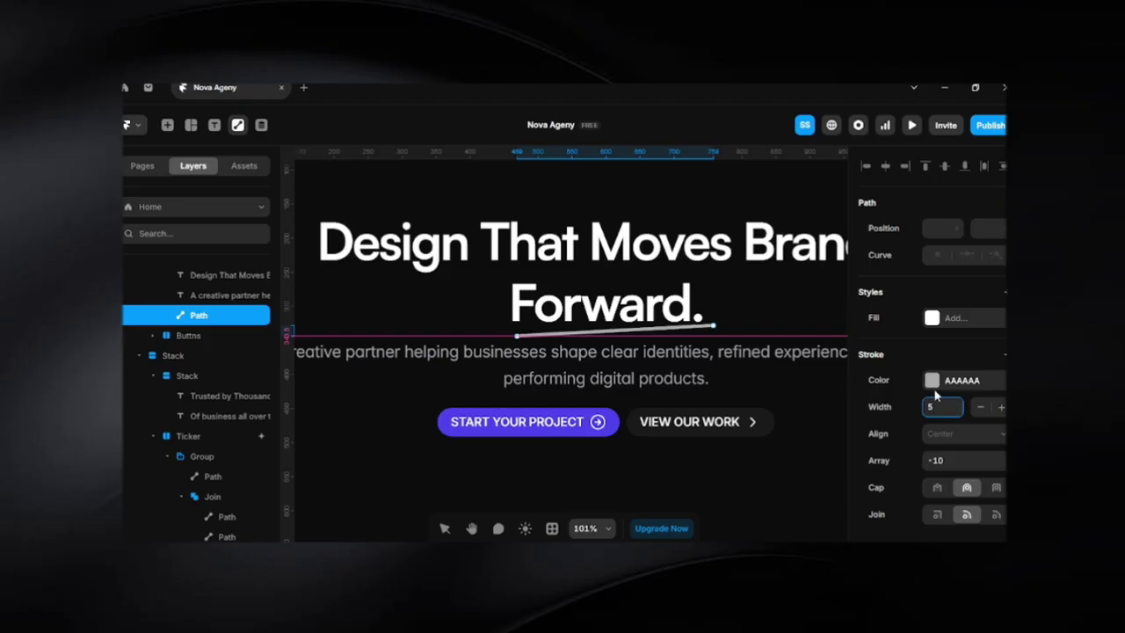
Apply the Accent color to the underline's stroke and switch its join to the sharp-cornered option
click(932, 385)
click(801, 457)
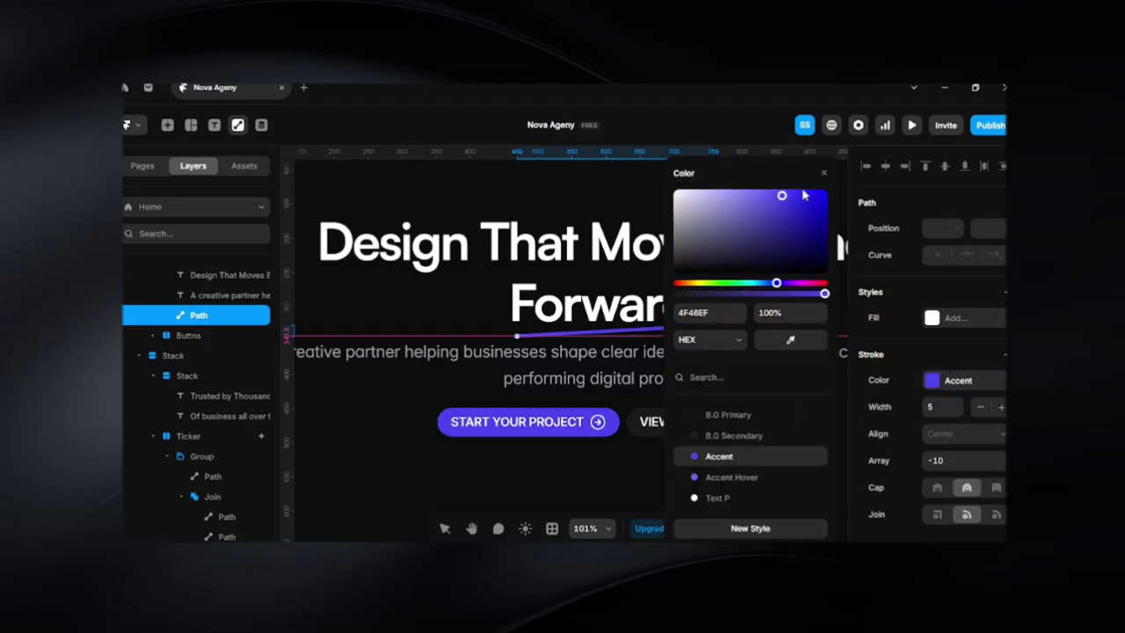
click(825, 174)
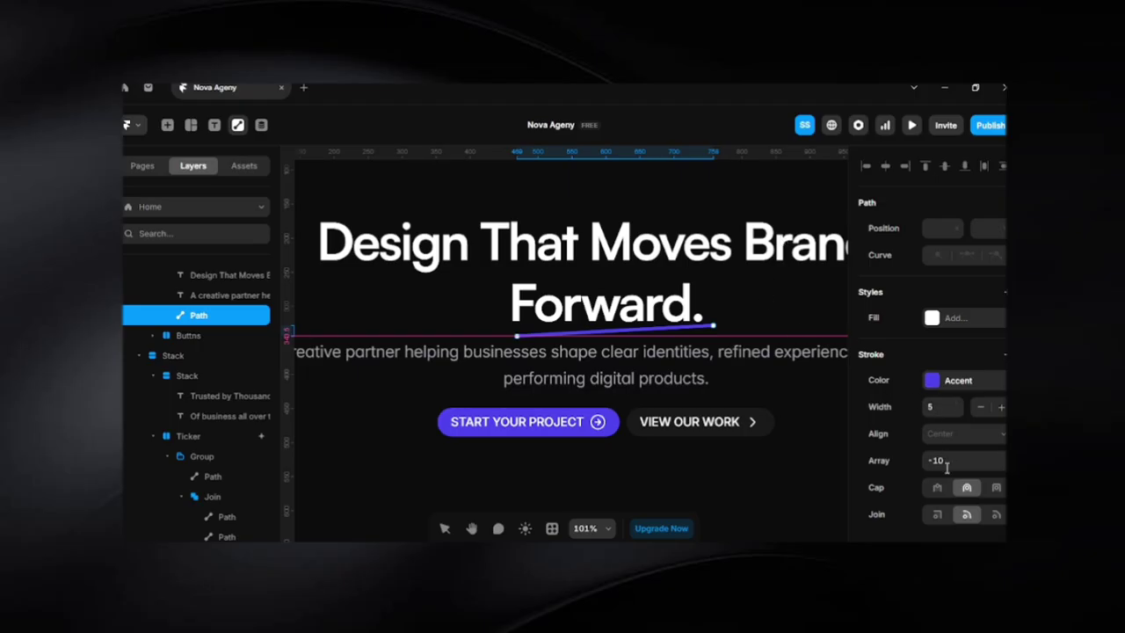
click(941, 517)
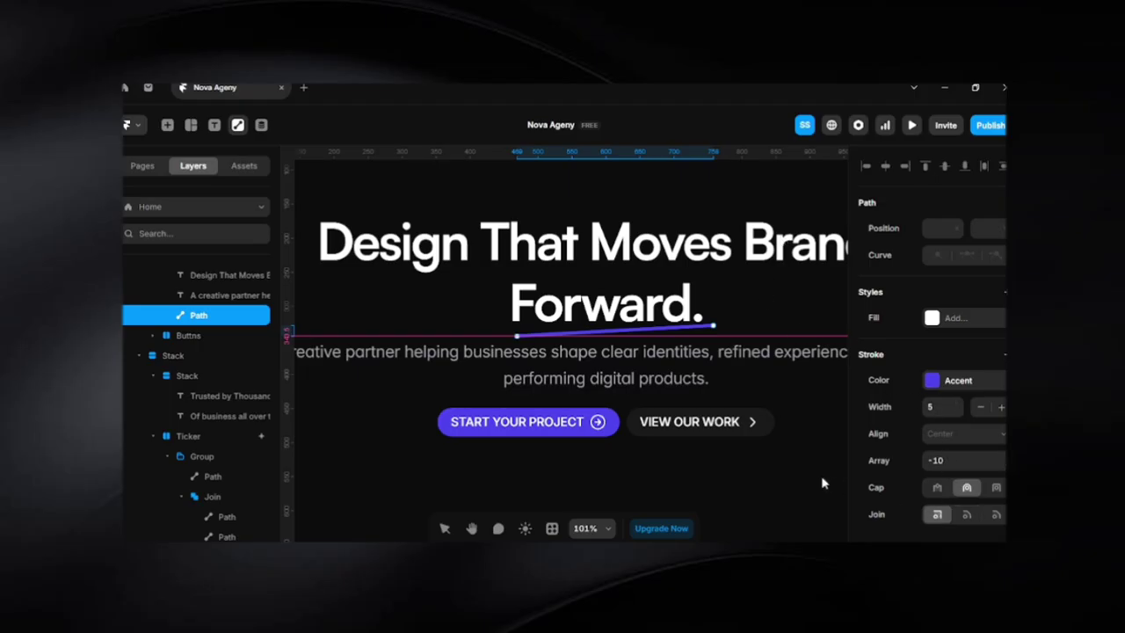
key(Escape)
click(548, 200)
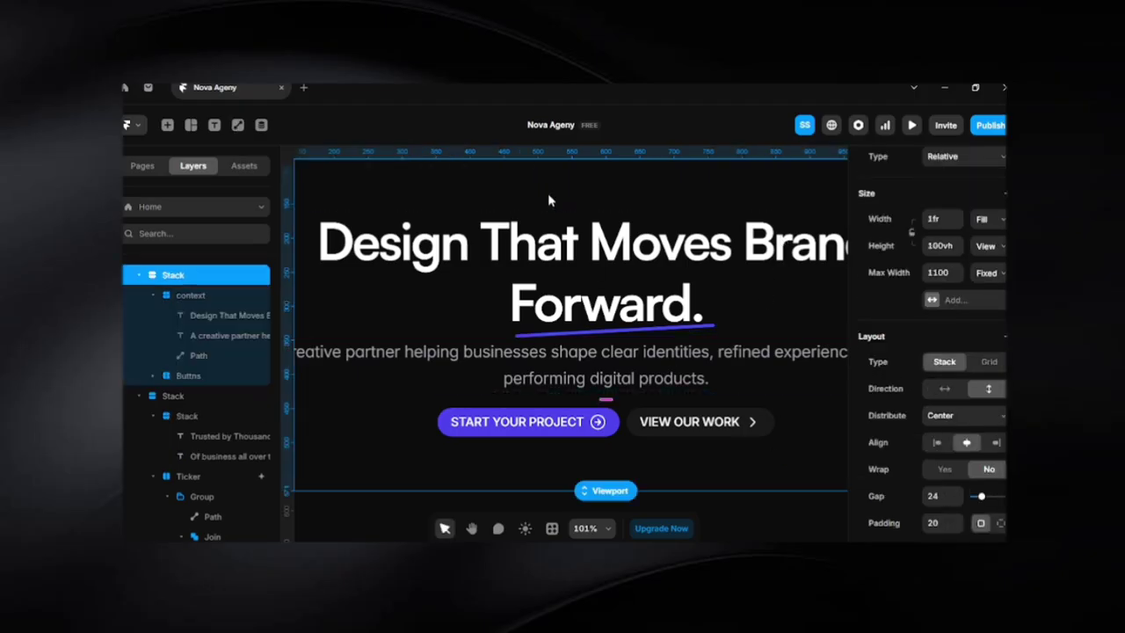
Try other stroke array values such as 10 on the underline path, and reset the array to 0
ctrl+scroll(548, 200, up, 2)
ctrl+scroll(685, 326, up, 2)
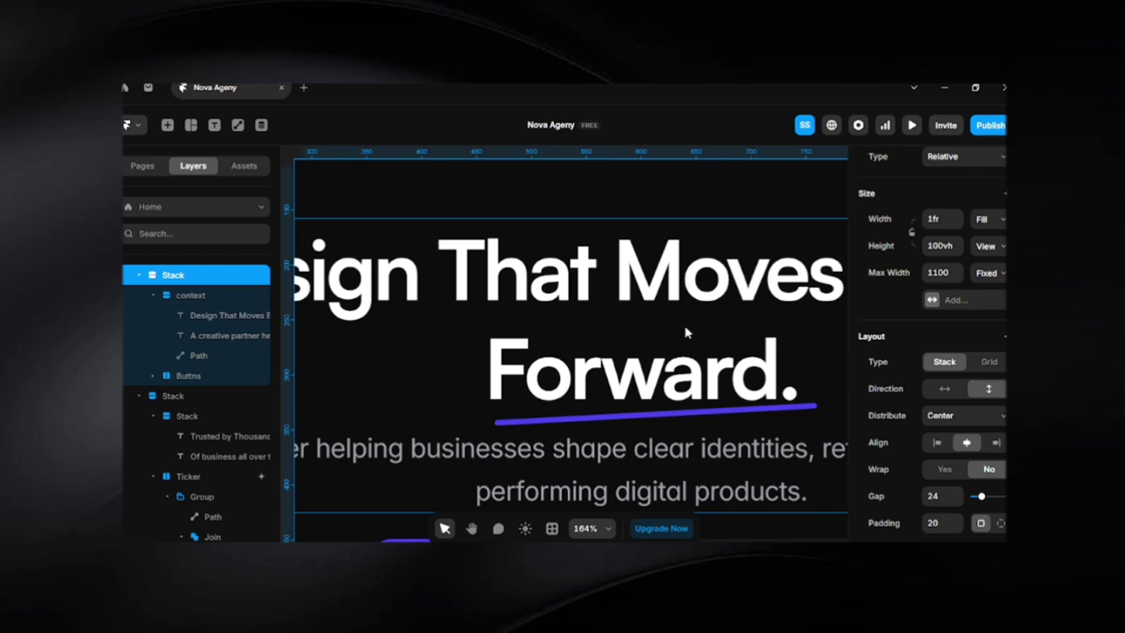
ctrl+scroll(794, 426, up, 4)
click(773, 402)
scroll(958, 457, down, 3)
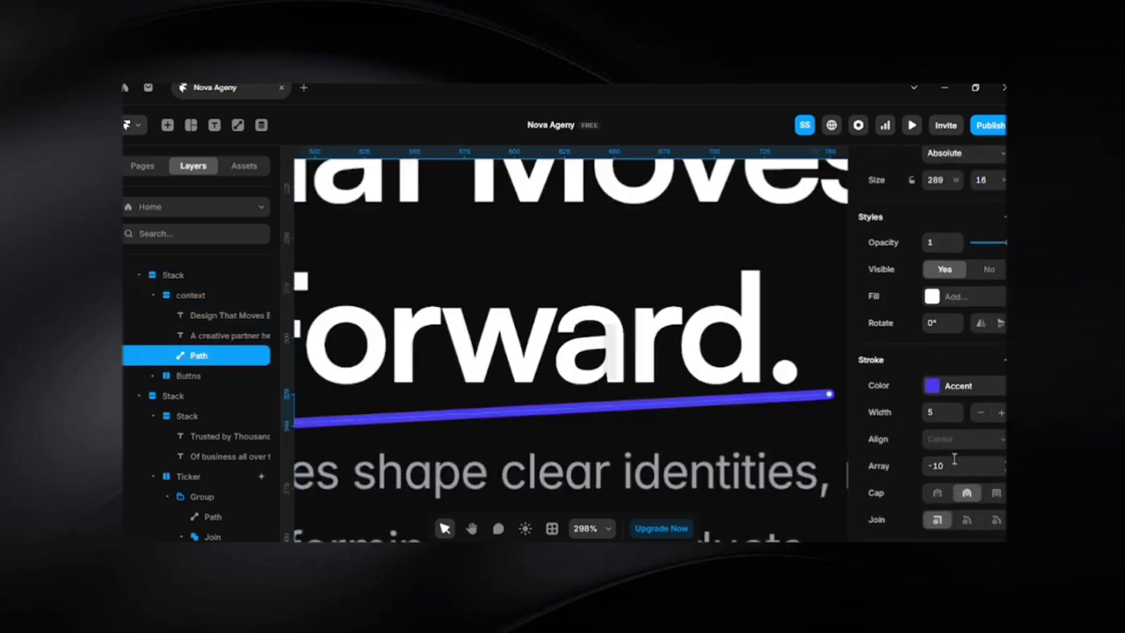
click(954, 458)
text(-20)
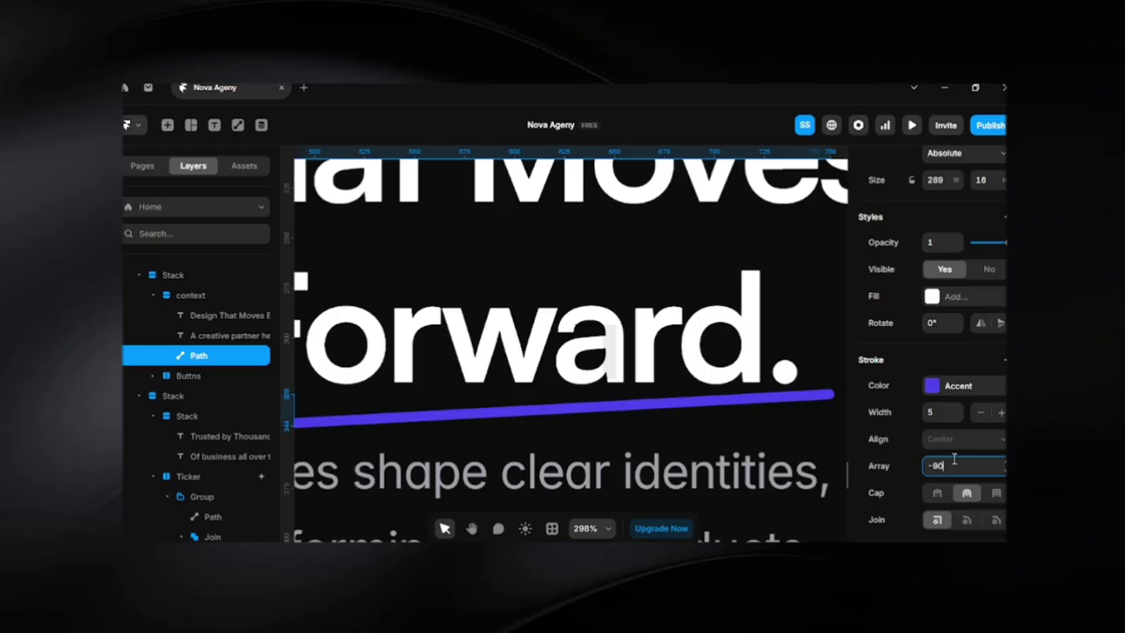
text(10)
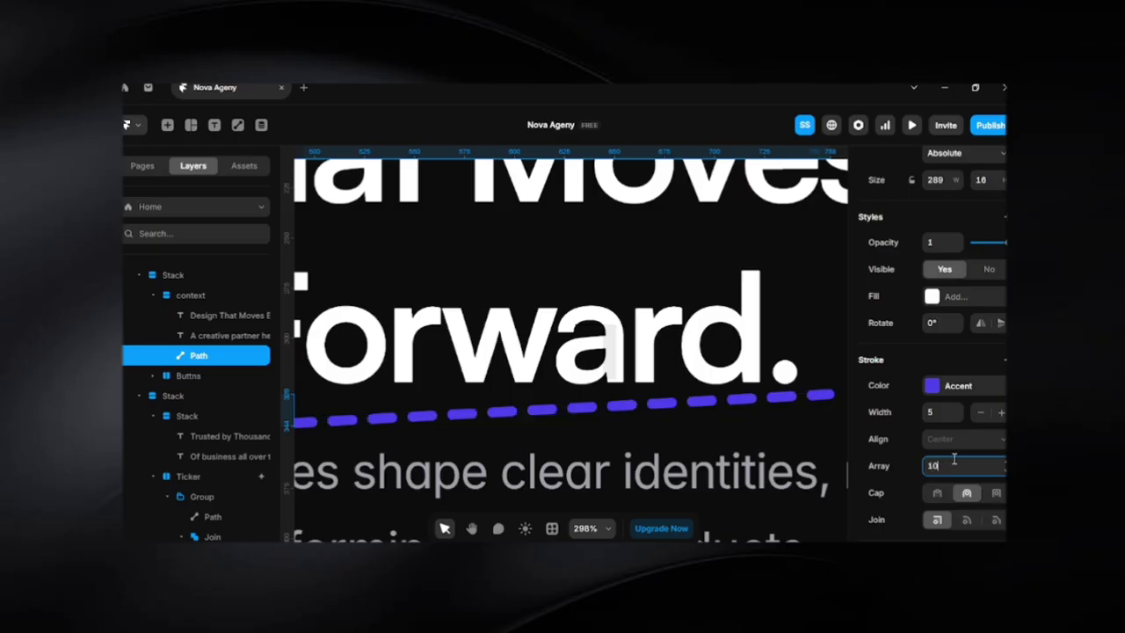
key(BackSpace)
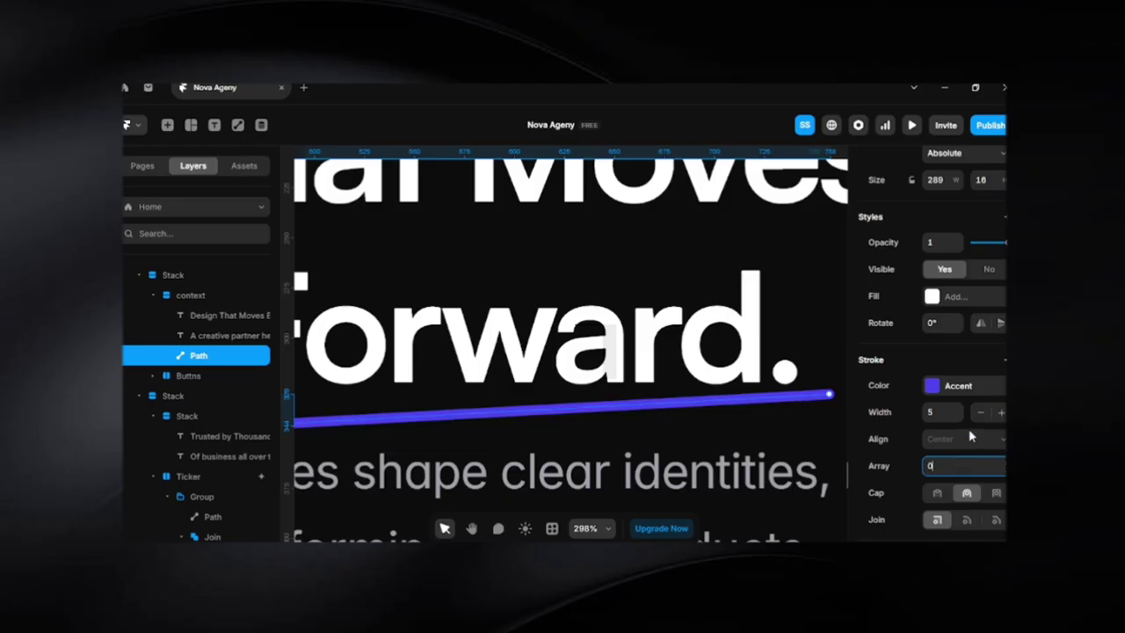
click(969, 435)
Try the vertical flip on the underline path, revert it, and flip the path horizontally so it slopes downward
click(1000, 325)
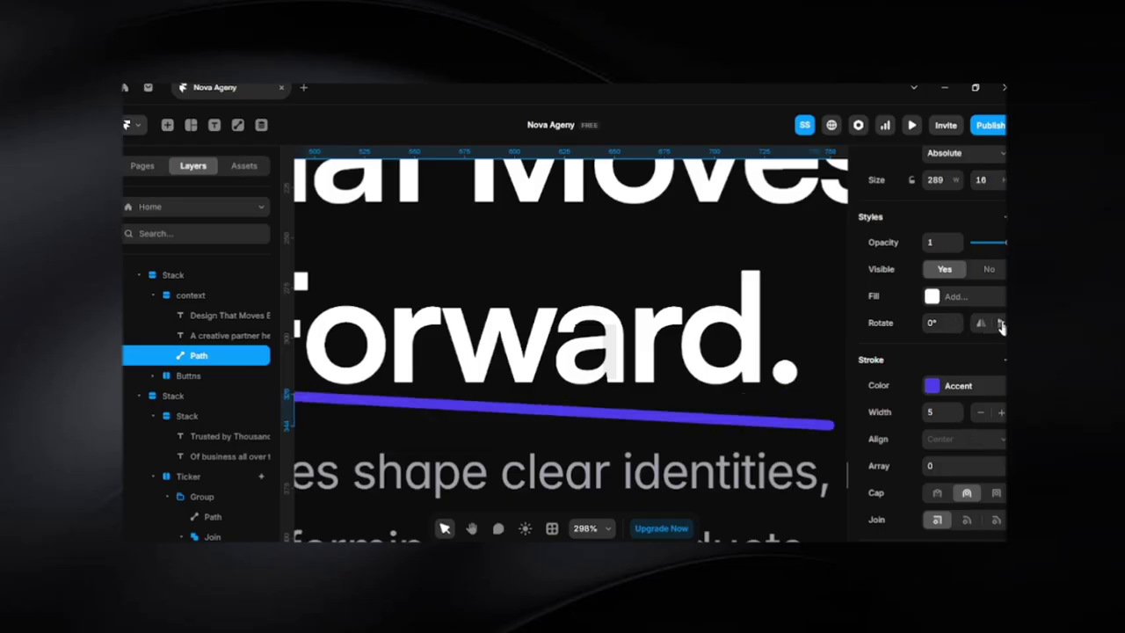
click(1000, 325)
click(982, 327)
scroll(674, 400, down, 5)
scroll(675, 399, up, 5)
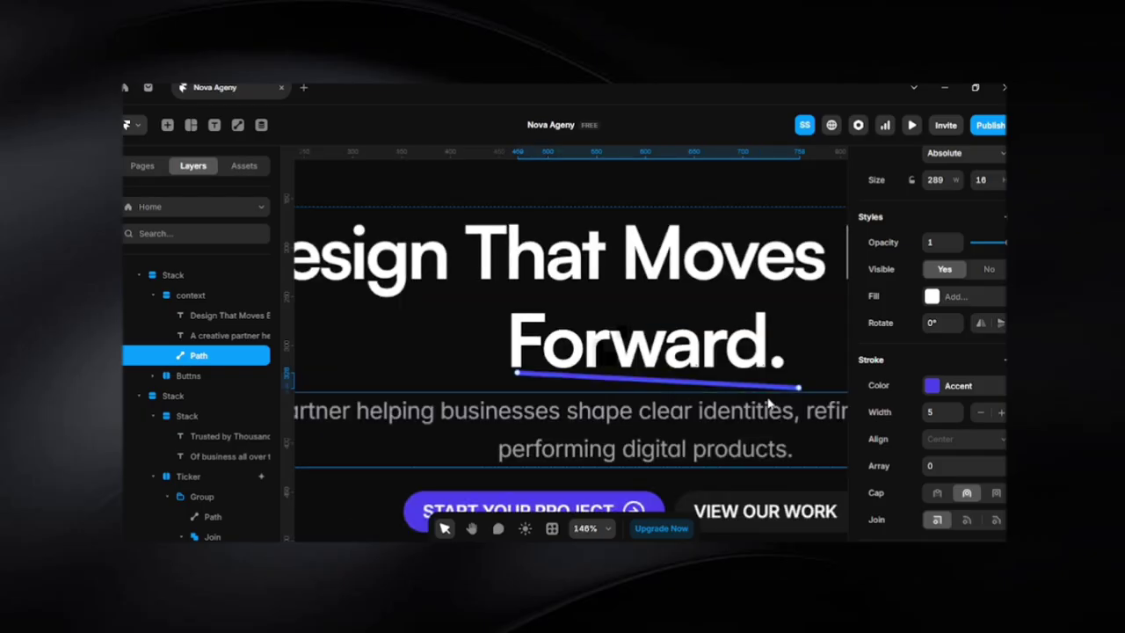
Raise the underline's right endpoint for a size of about 288 by 7, and delete the path
drag(803, 388, 798, 381)
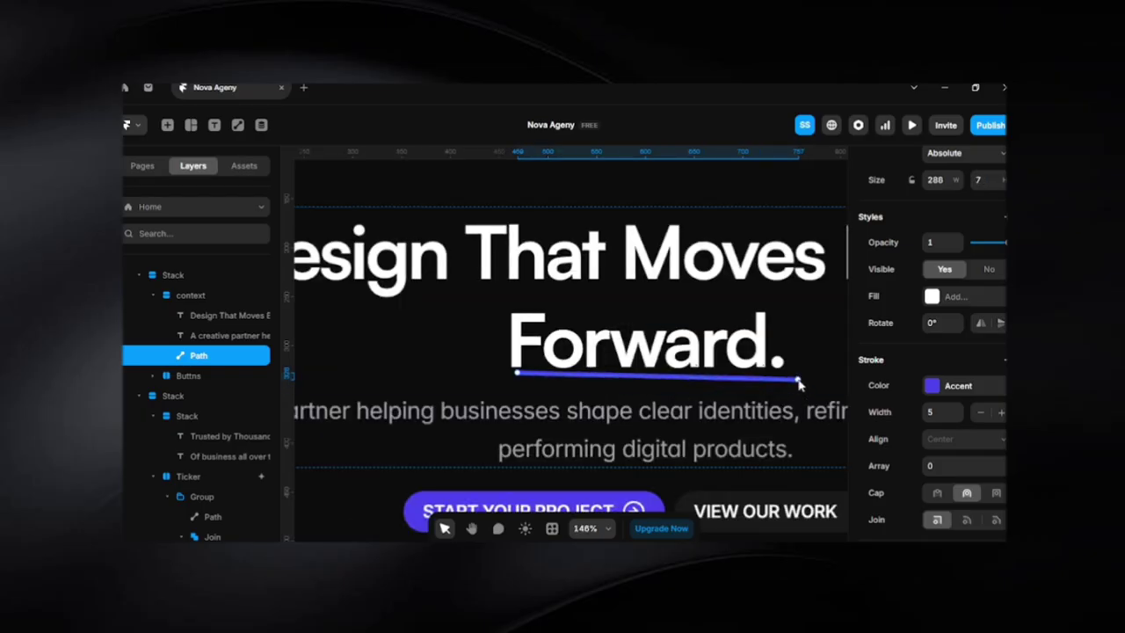
key(Delete)
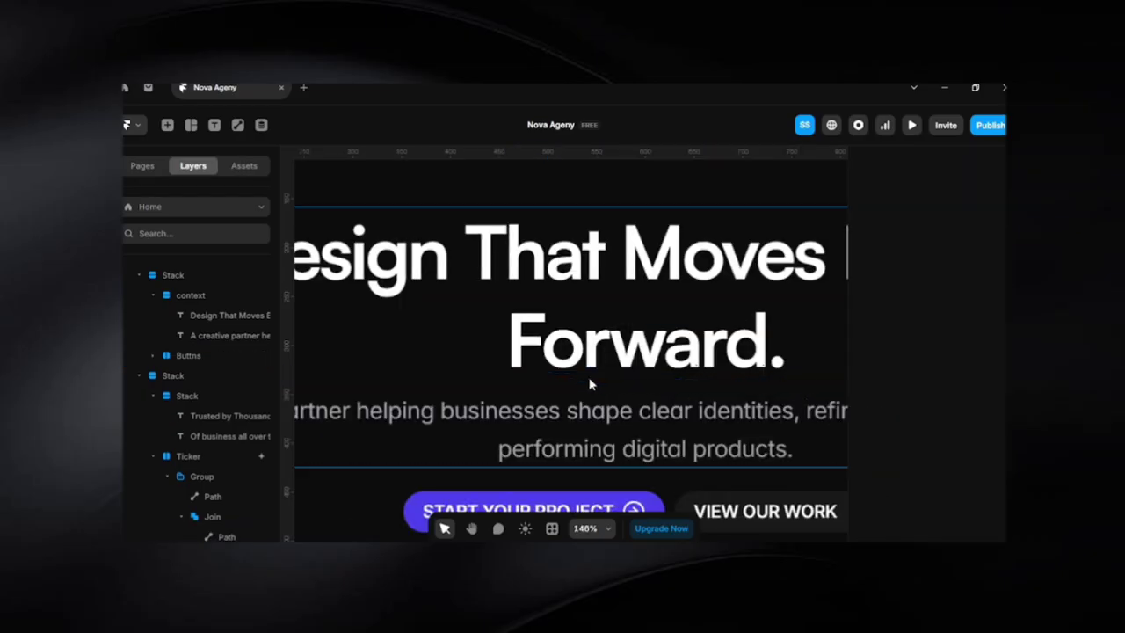
Switch to Notion and copy the services overview heading "What We Can Help You With"
scroll(590, 384, down, 5)
scroll(542, 215, down, 2)
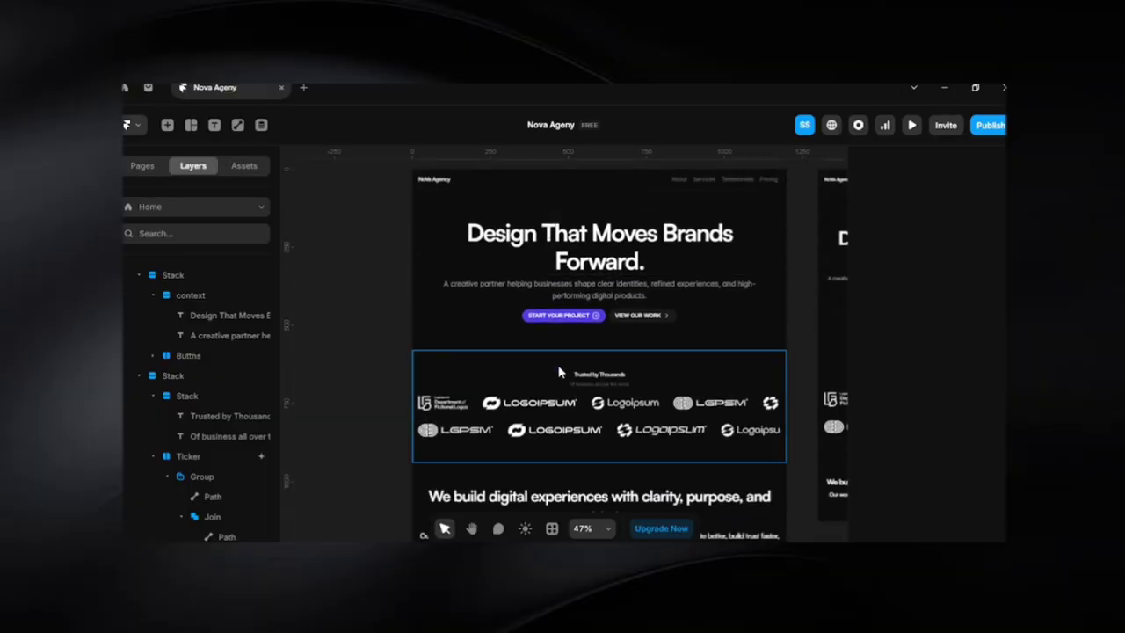
scroll(559, 372, down, 3)
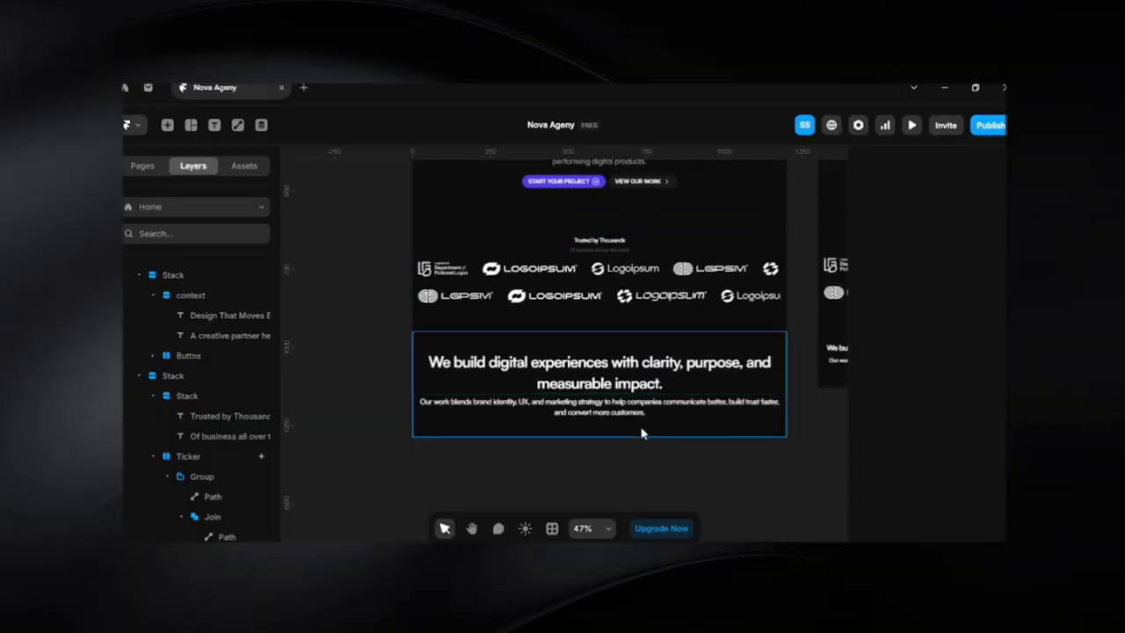
click(567, 356)
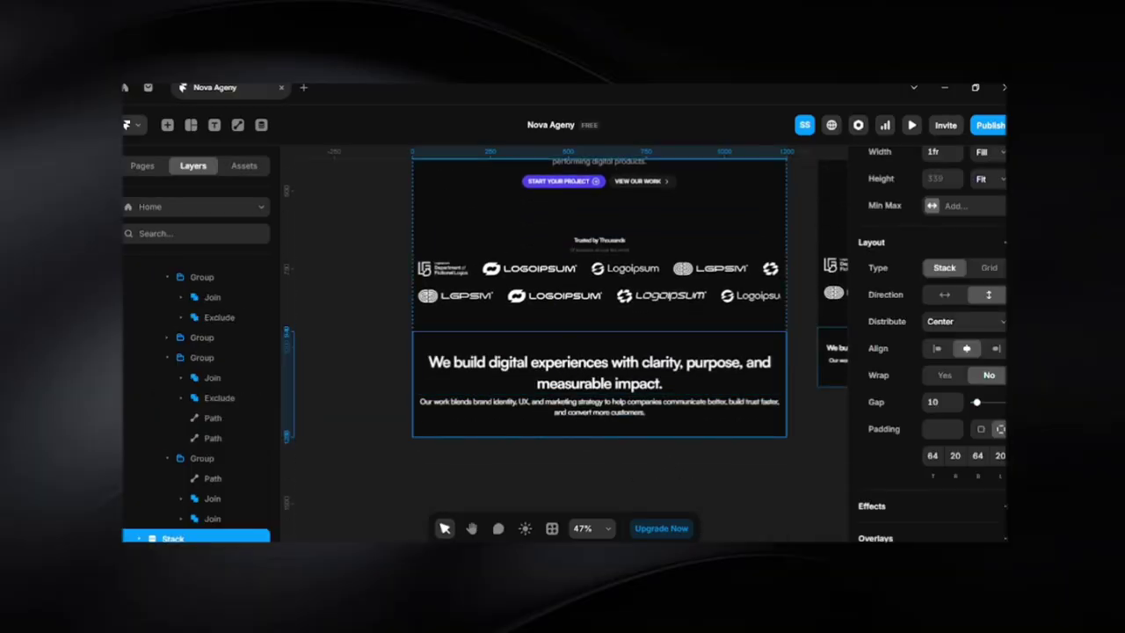
key(alt+Tab)
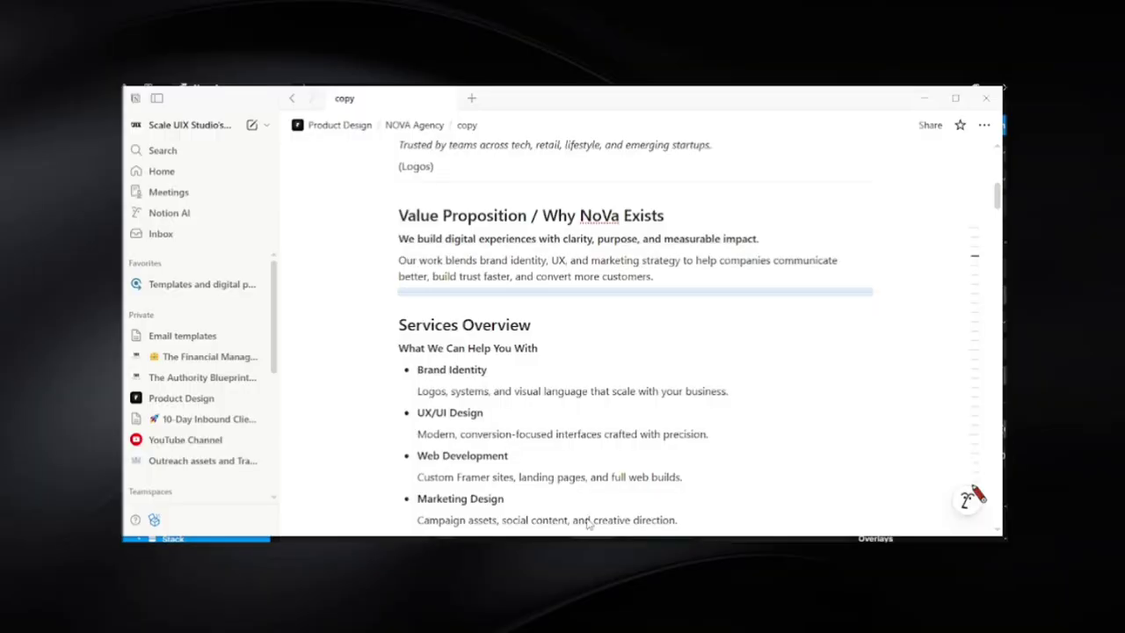
click(405, 325)
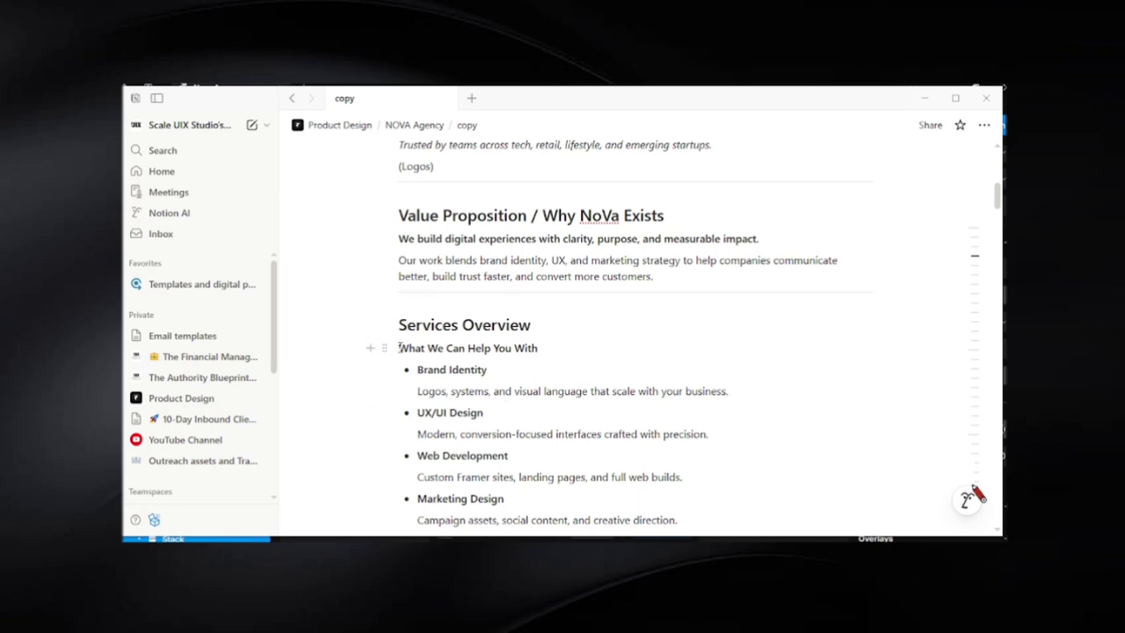
drag(399, 348, 547, 348)
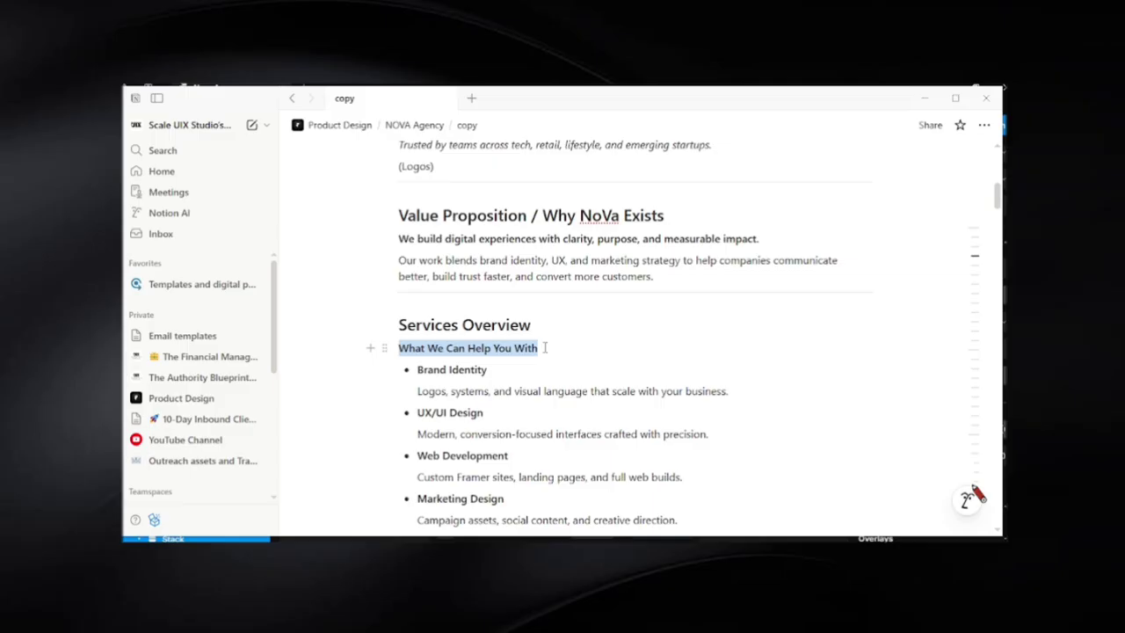
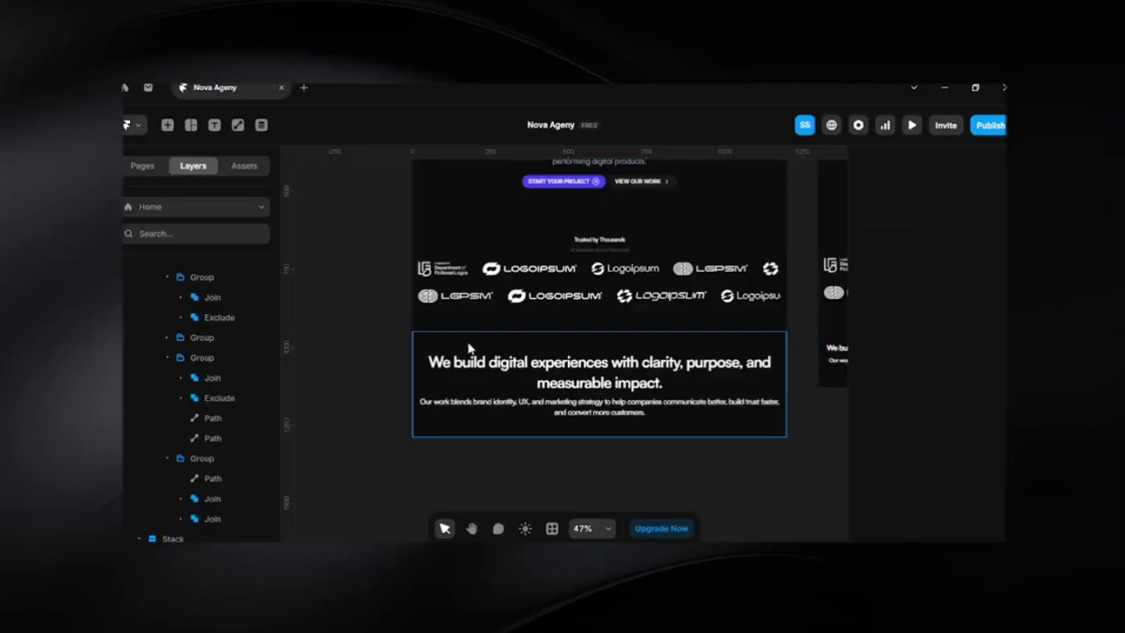
Switch to Framer, duplicate the value proposition section on the desktop page, and set the copy's stack direction to horizontal
key(ctrl+d)
scroll(545, 444, down, 2)
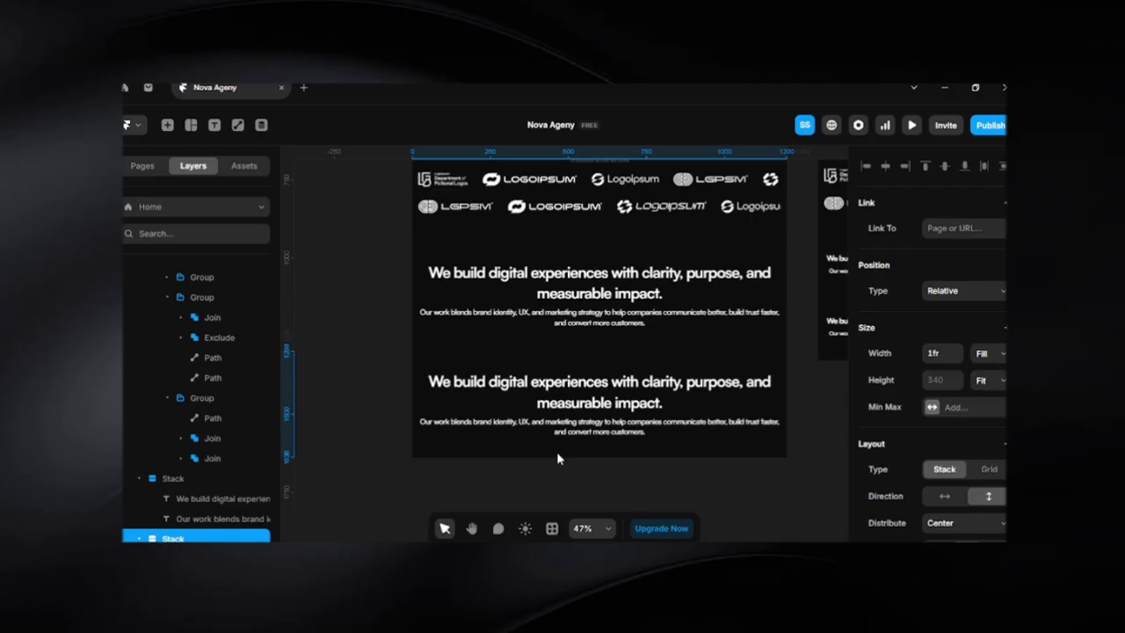
click(944, 497)
Replace the duplicated section's heading with "What We Can Help You With" and align it left
click(539, 397)
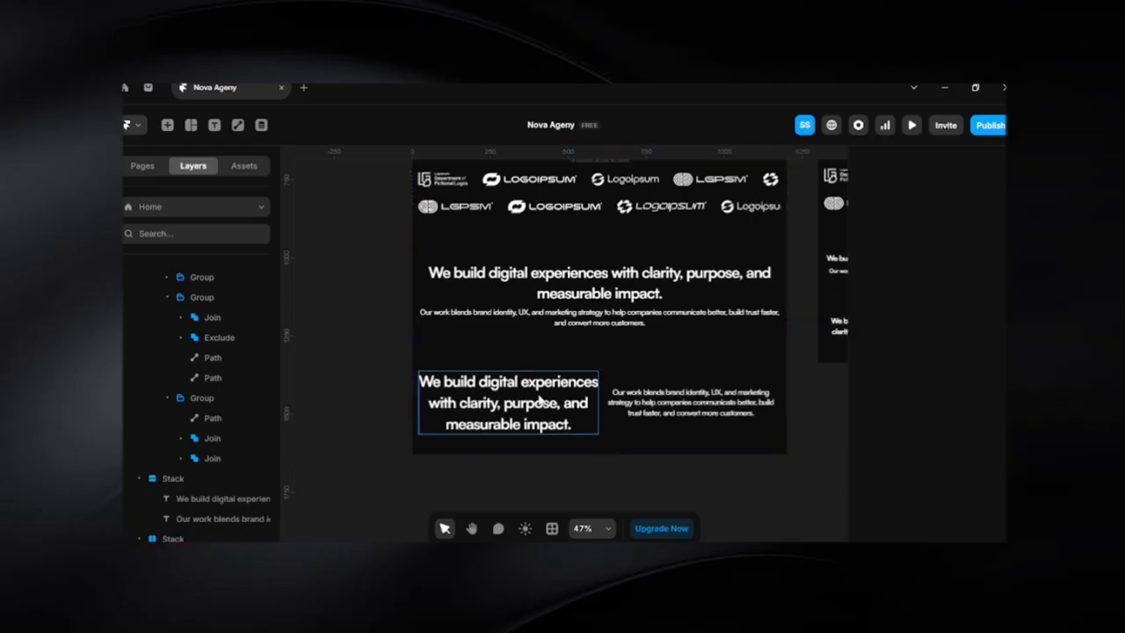
double_click(537, 397)
text(What We Can Help You With)
key(Escape)
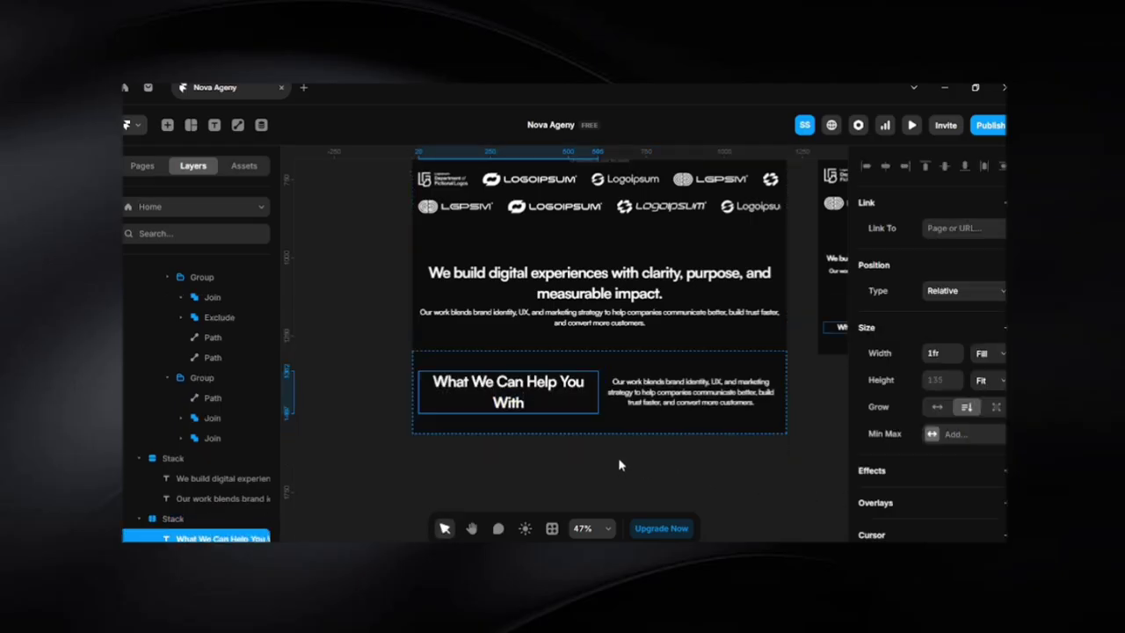
scroll(886, 472, down, 5)
click(932, 461)
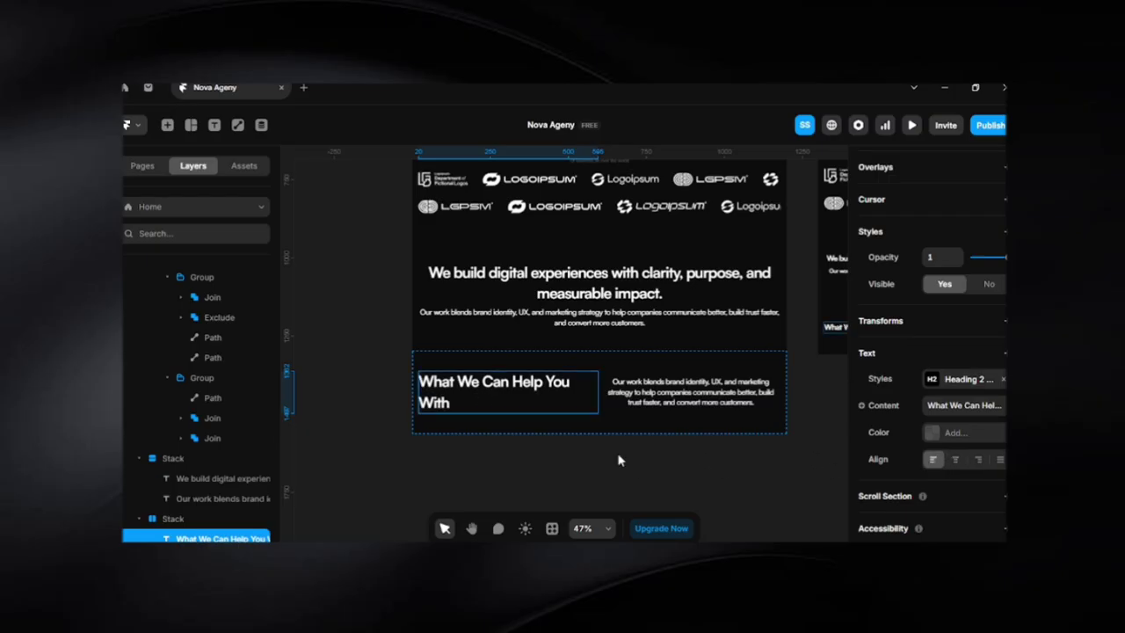
Delete the supporting paragraph from the services section, leaving only its heading
click(648, 400)
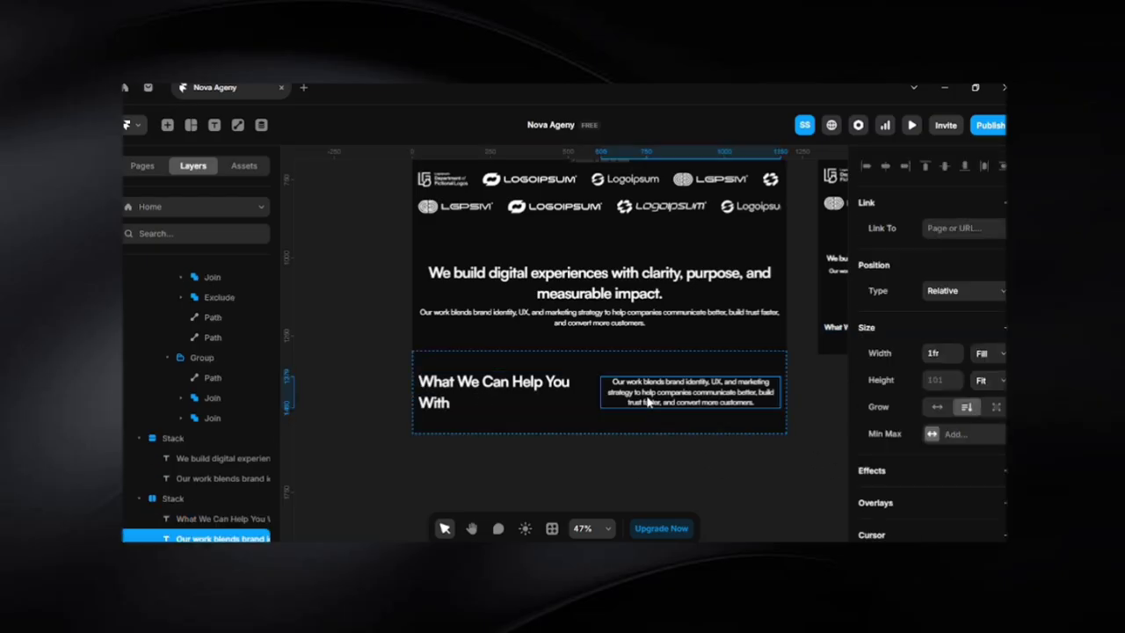
key(Delete)
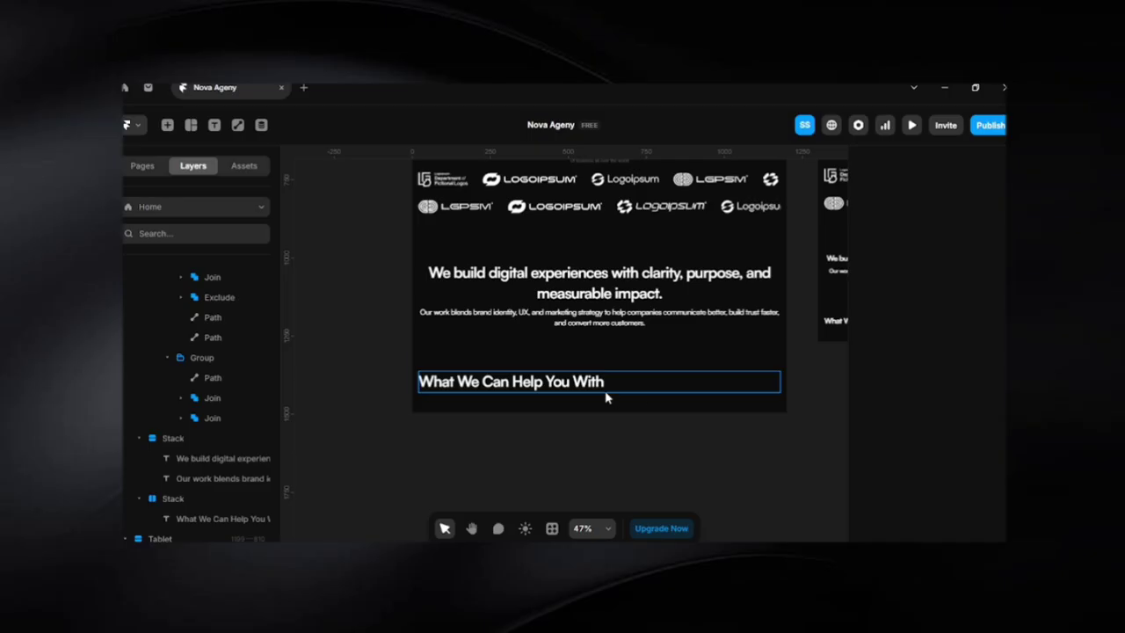
click(627, 361)
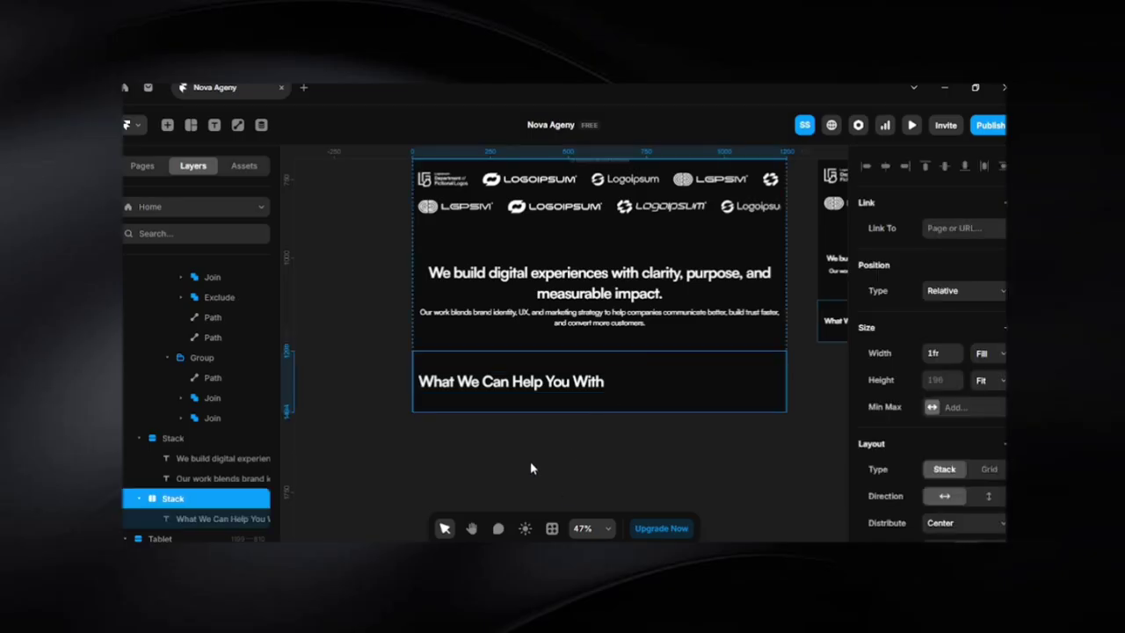
click(633, 445)
Draw a frame about 618 by 162 on the empty canvas below the services section
scroll(647, 433, up, 3)
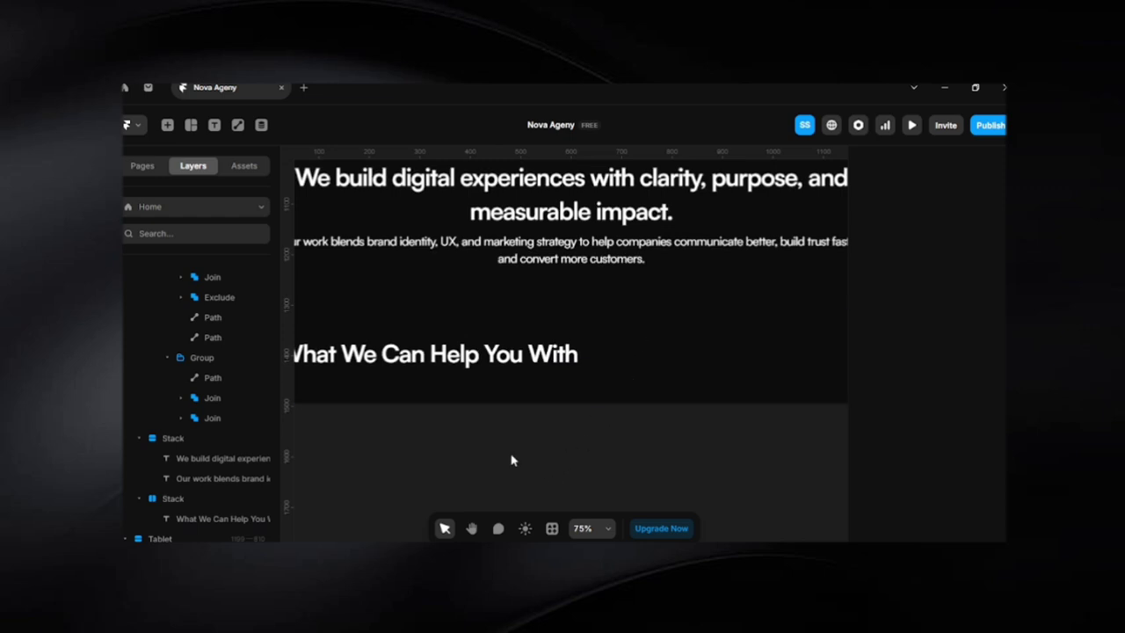
scroll(512, 460, down, 4)
scroll(565, 396, up, 5)
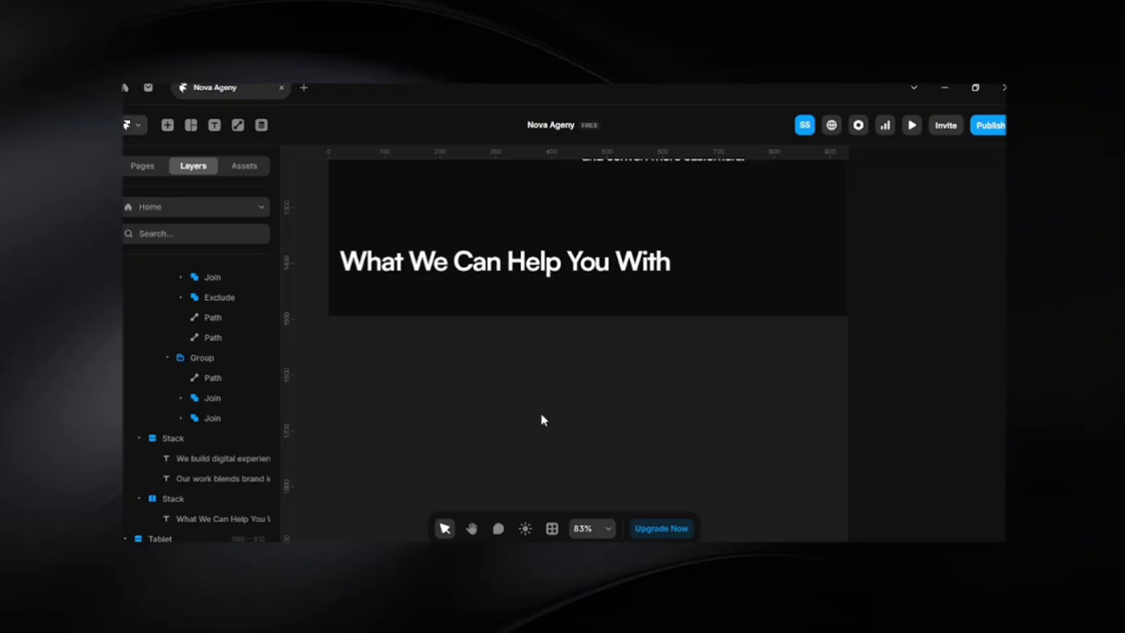
key(f)
drag(462, 352, 805, 443)
Fill the new frame with the B.G Secondary color and set its corner radius to 24
scroll(908, 460, down, 3)
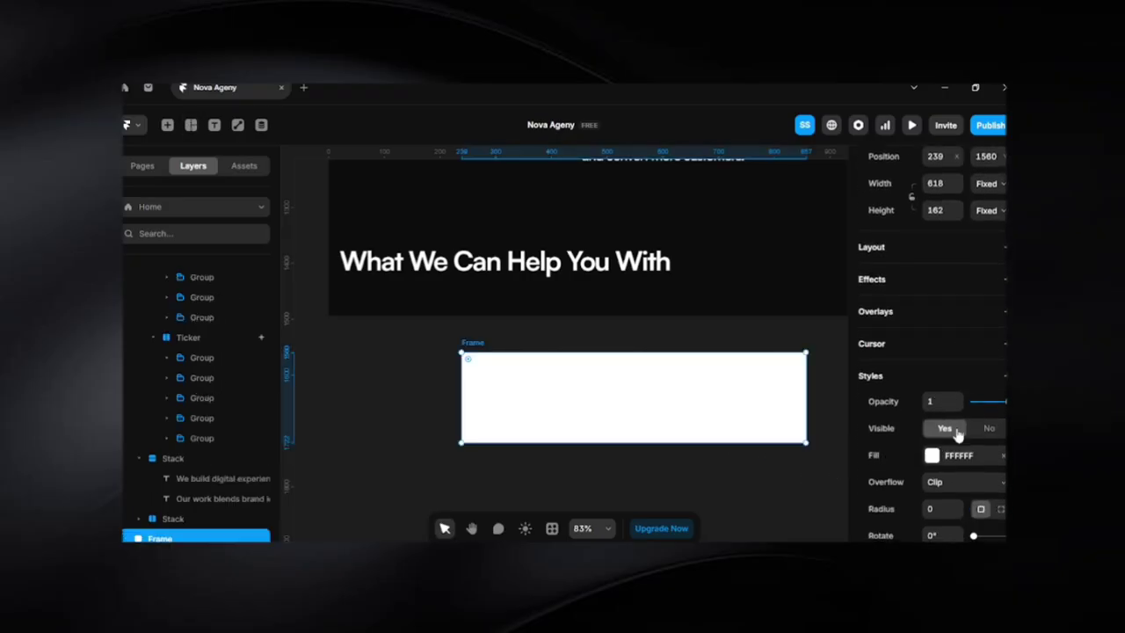
click(931, 455)
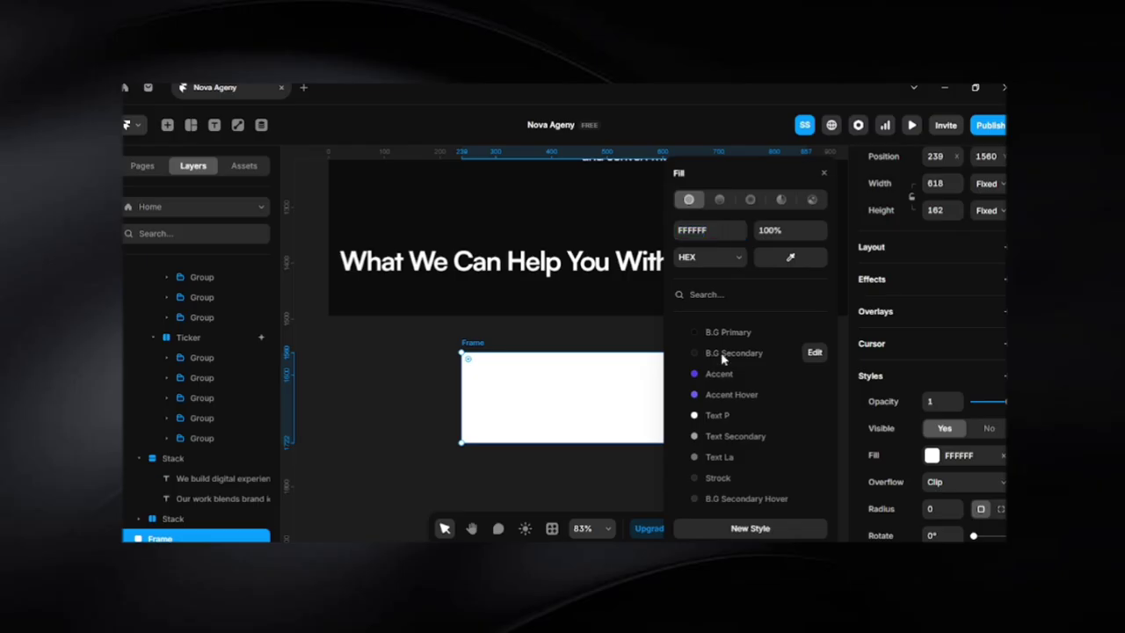
click(722, 352)
click(823, 173)
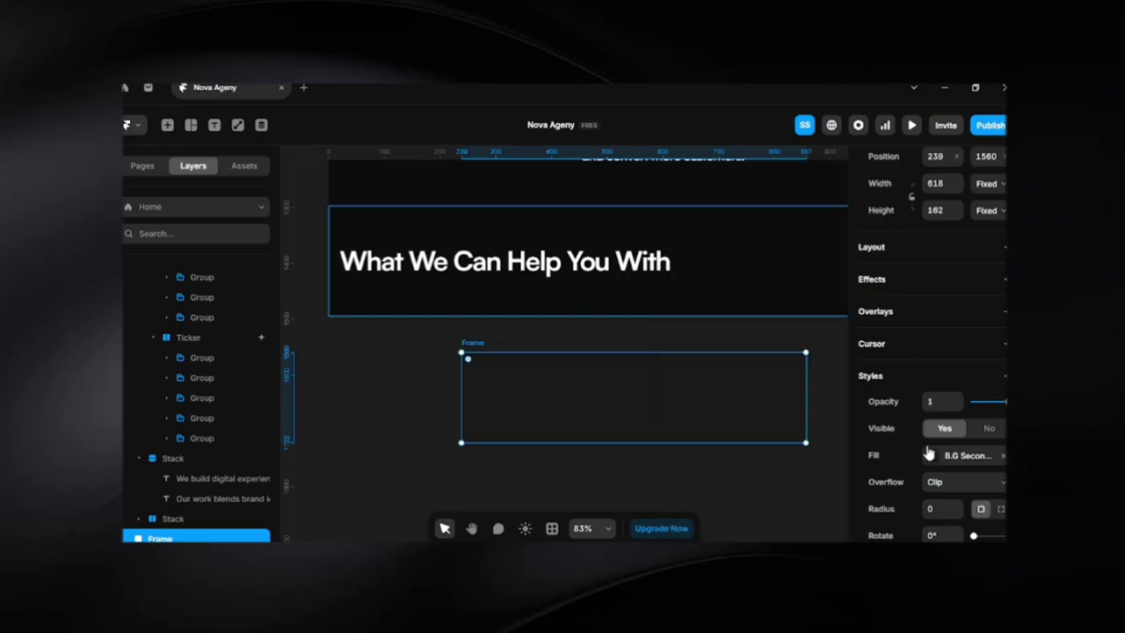
click(939, 509)
text(24)
key(Return)
Switch to Notion and copy the first service title, "Brand Identity"
scroll(488, 462, up, 5)
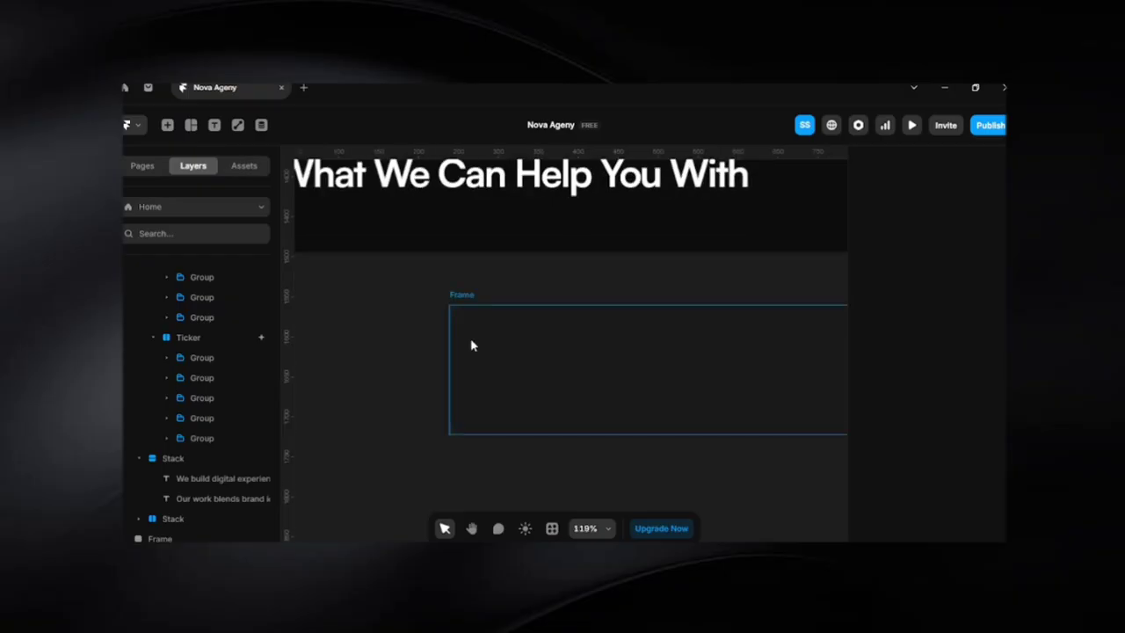
click(469, 349)
drag(572, 357, 522, 358)
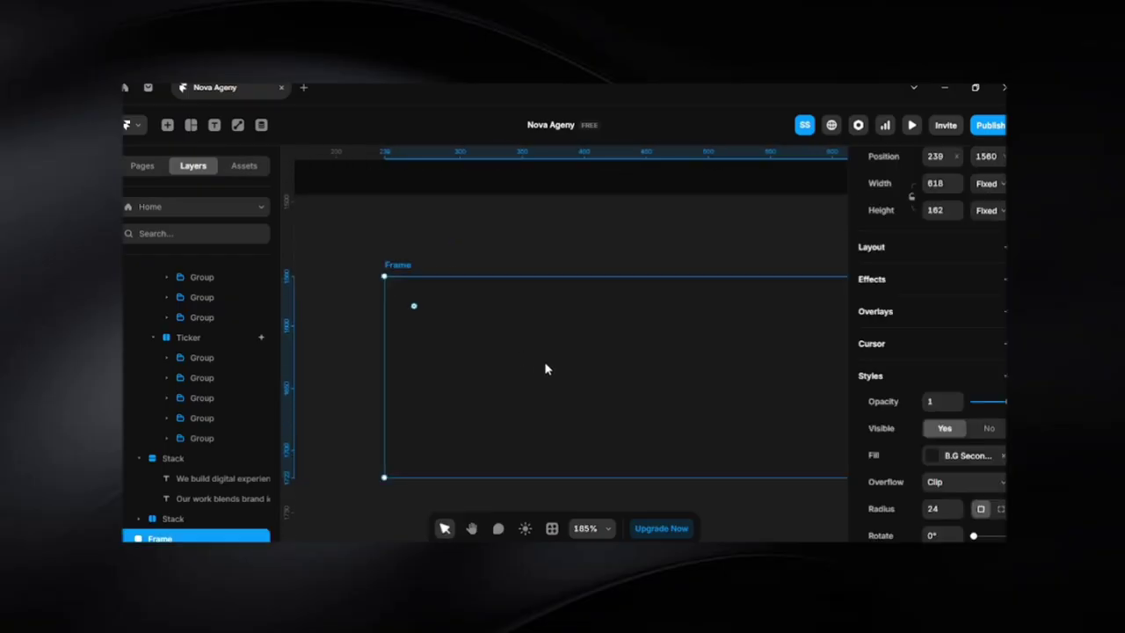
key(alt+Tab)
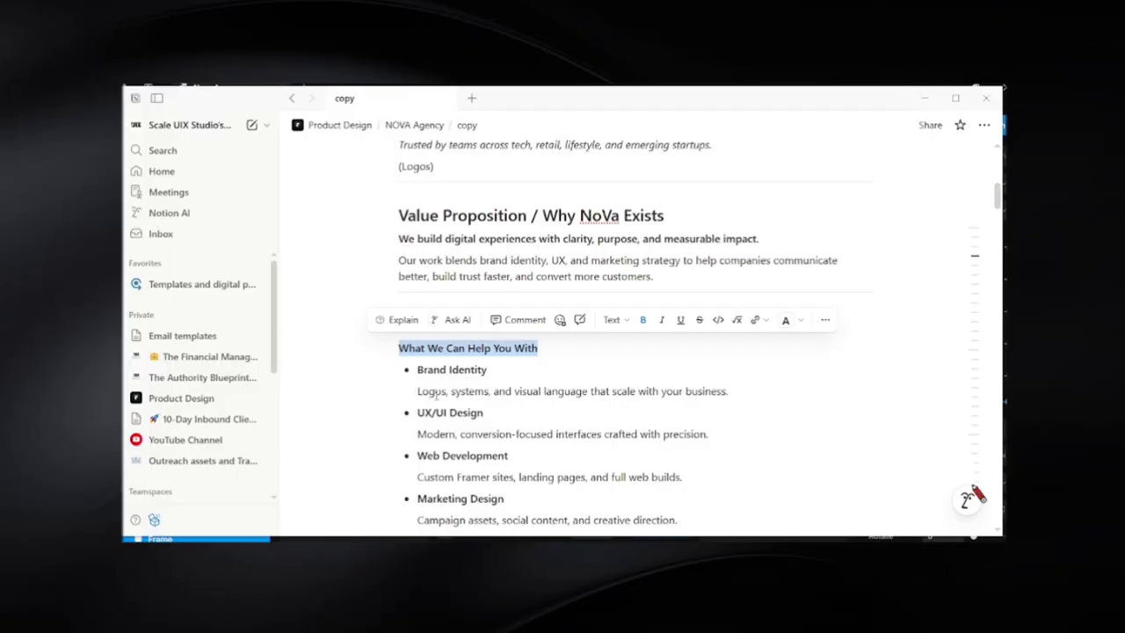
click(418, 371)
drag(418, 371, 498, 369)
key(ctrl+c)
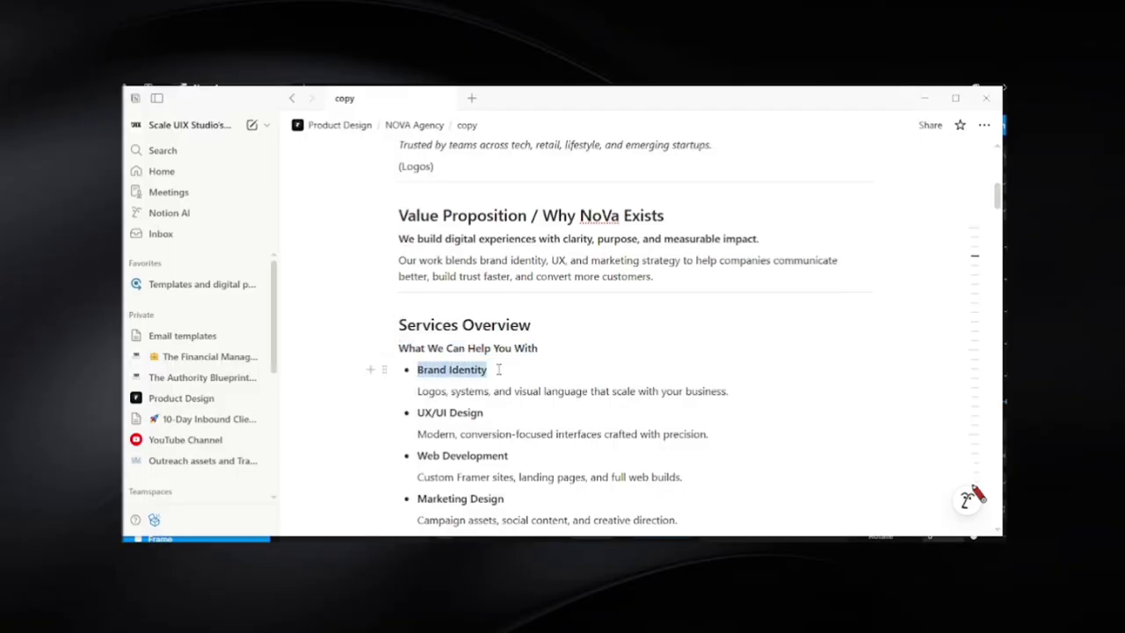
Switch to Framer and paste "Brand Identity" into the frame, placed about 16 from its left edge and 21 from its top
key(alt+Tab)
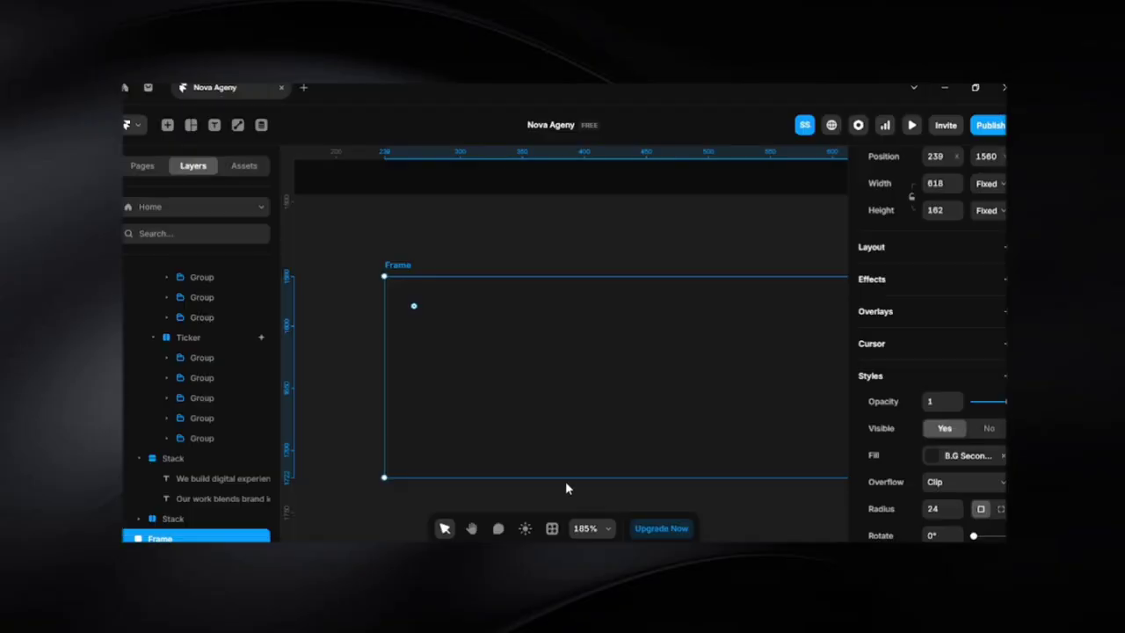
click(371, 328)
scroll(371, 328, down, 2)
drag(515, 356, 494, 356)
click(430, 343)
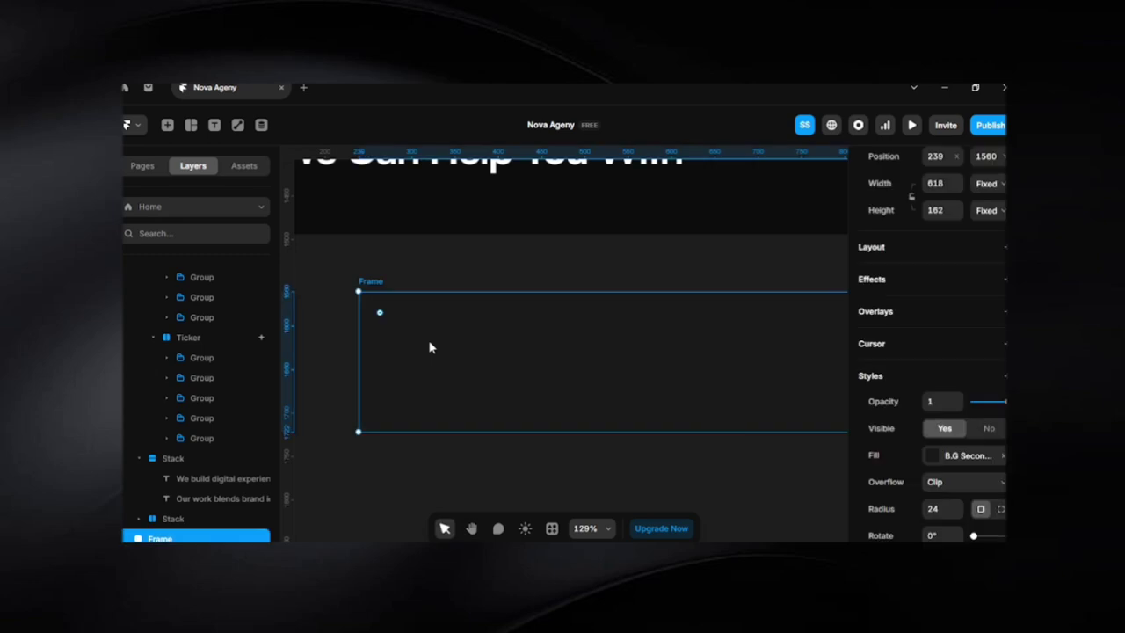
key(ctrl+v)
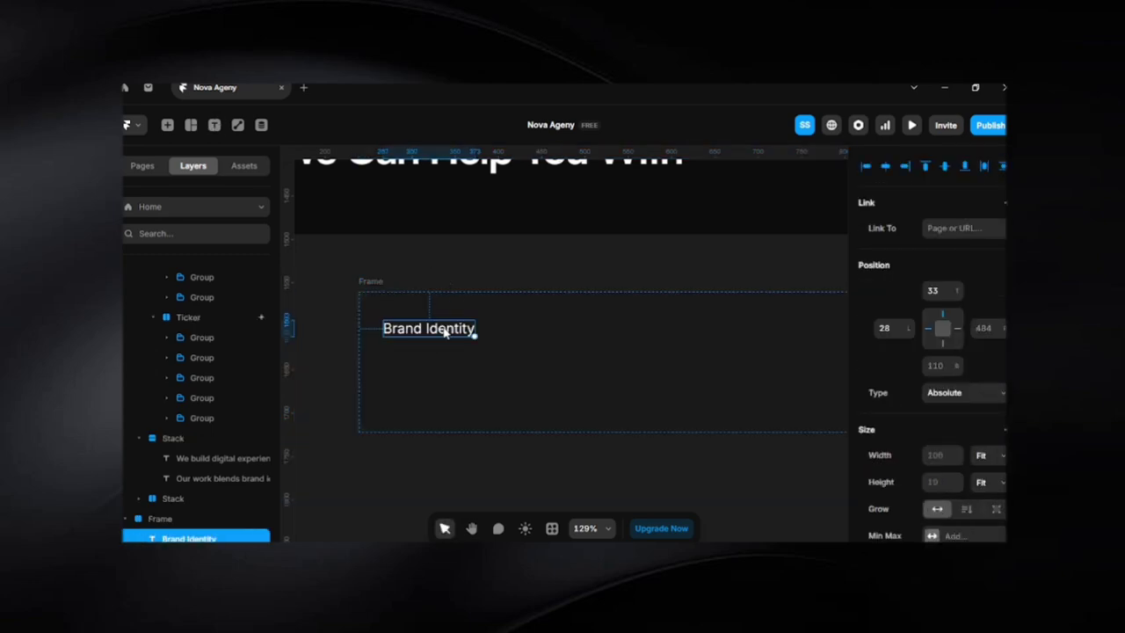
drag(445, 332, 436, 322)
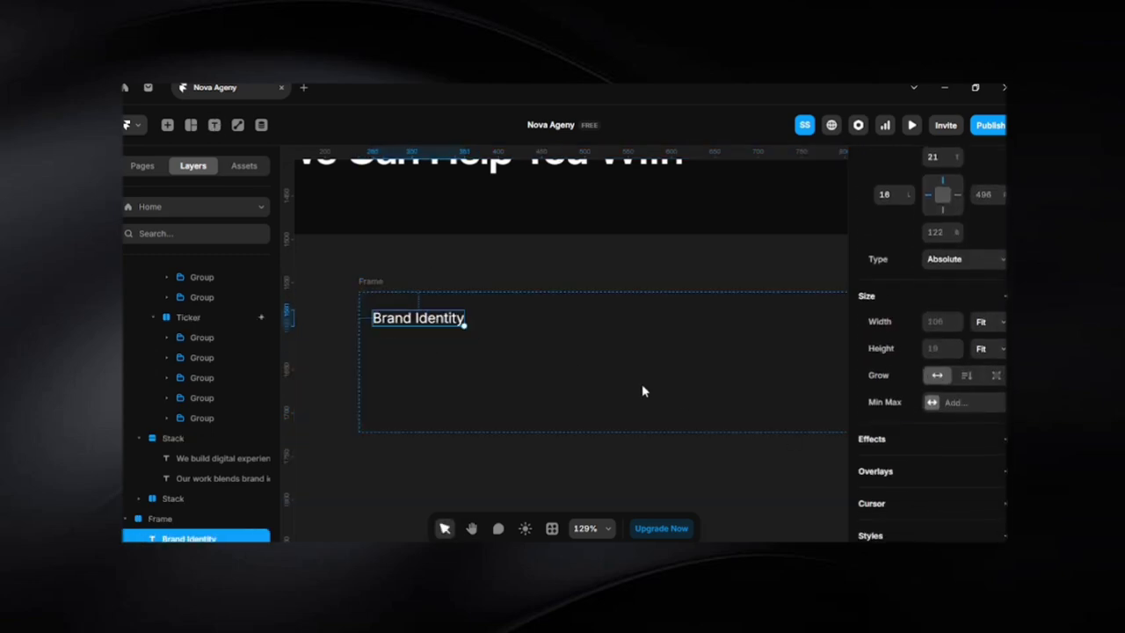
Set the service card frame's corner radius to 12
click(642, 391)
scroll(931, 369, down, 3)
click(941, 376)
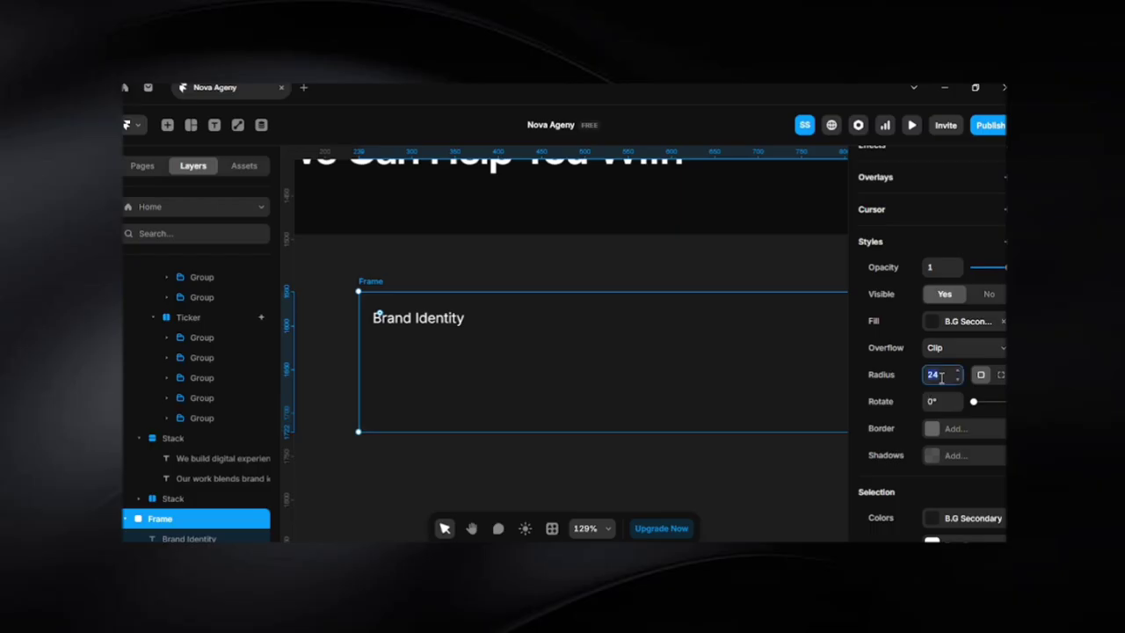
text(12)
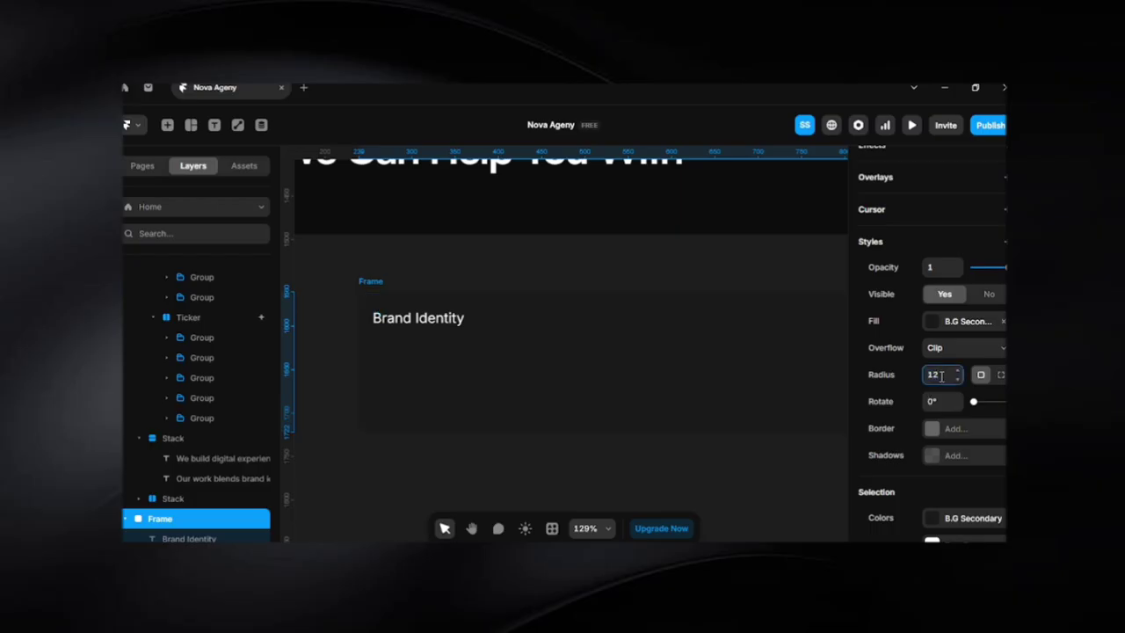
click(439, 274)
Try the Heading 5 text style on the Brand Identity title, and apply Heading 4 instead
click(434, 322)
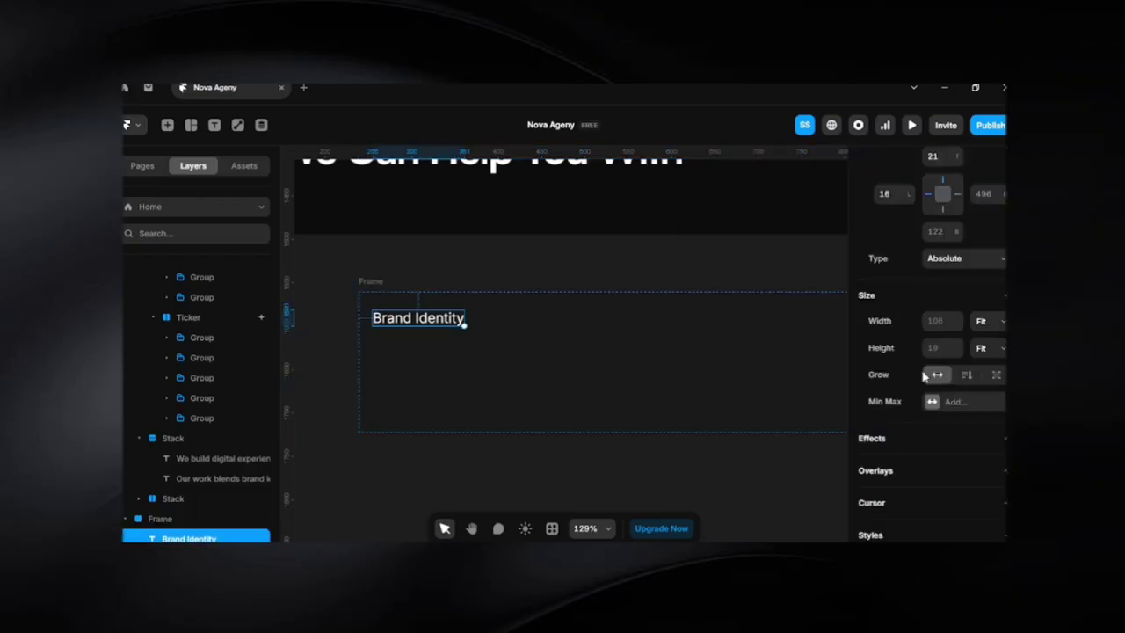
scroll(935, 372, up, 1)
scroll(962, 400, down, 4)
scroll(964, 452, down, 5)
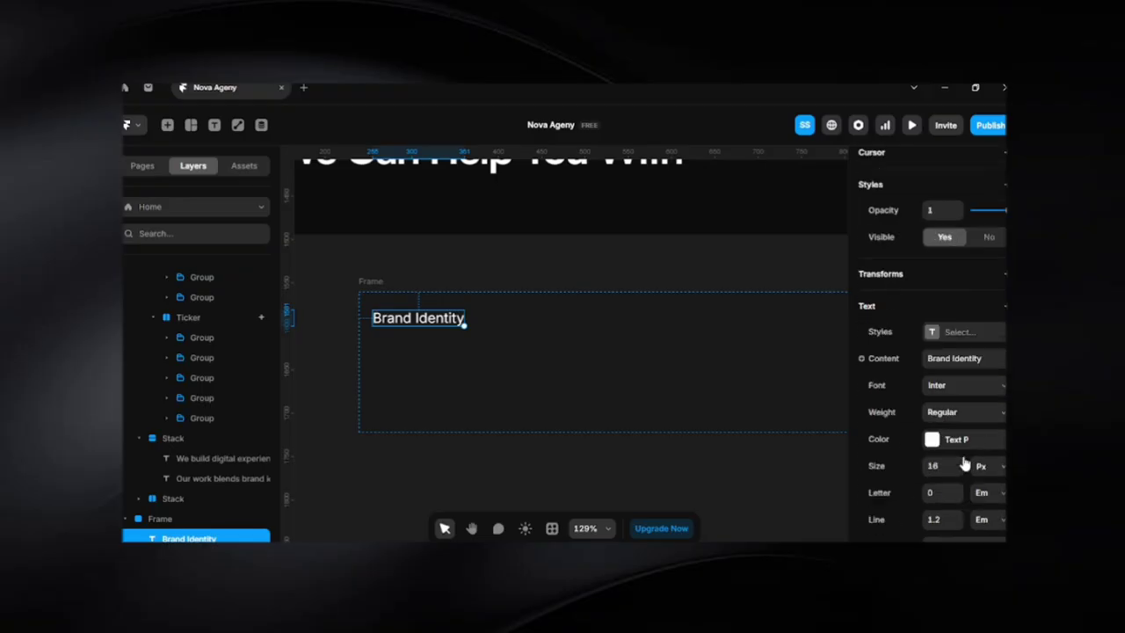
click(931, 279)
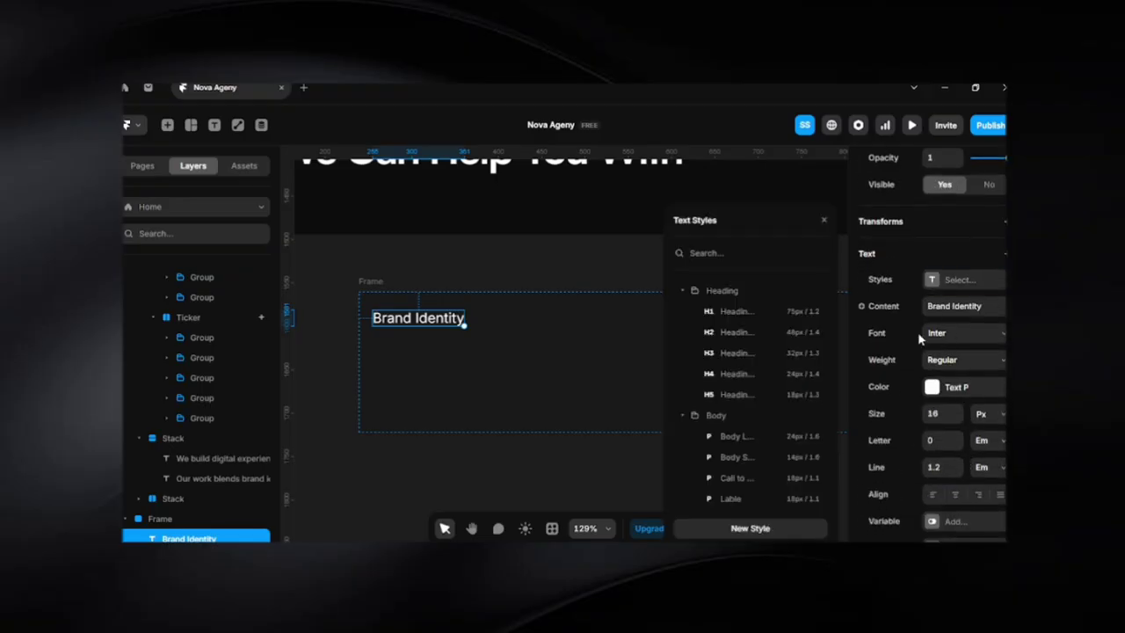
click(752, 397)
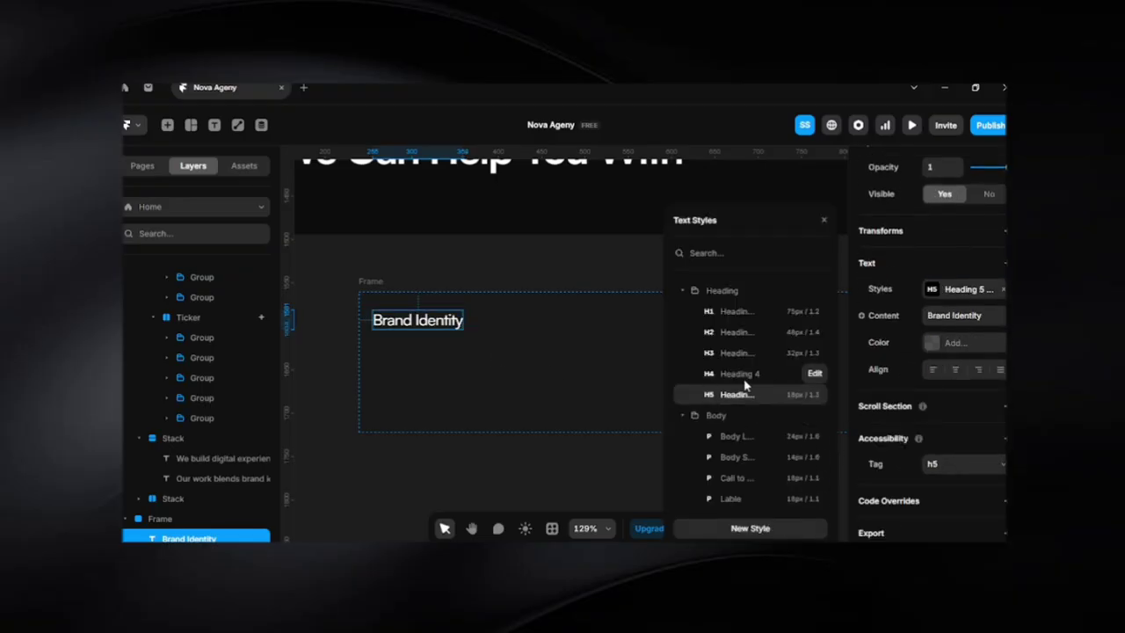
click(769, 378)
Duplicate the Brand Identity title below itself in the card, apply the Body Small text style and nudge the copy up closer to the title
click(392, 258)
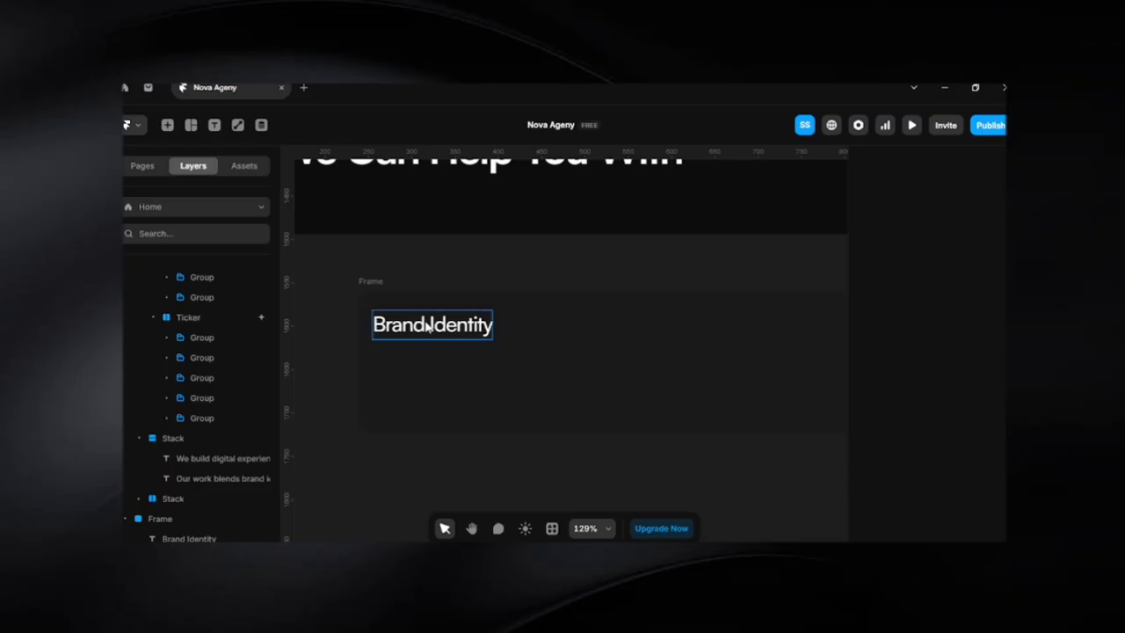
drag(427, 325, 427, 369)
scroll(954, 395, down, 5)
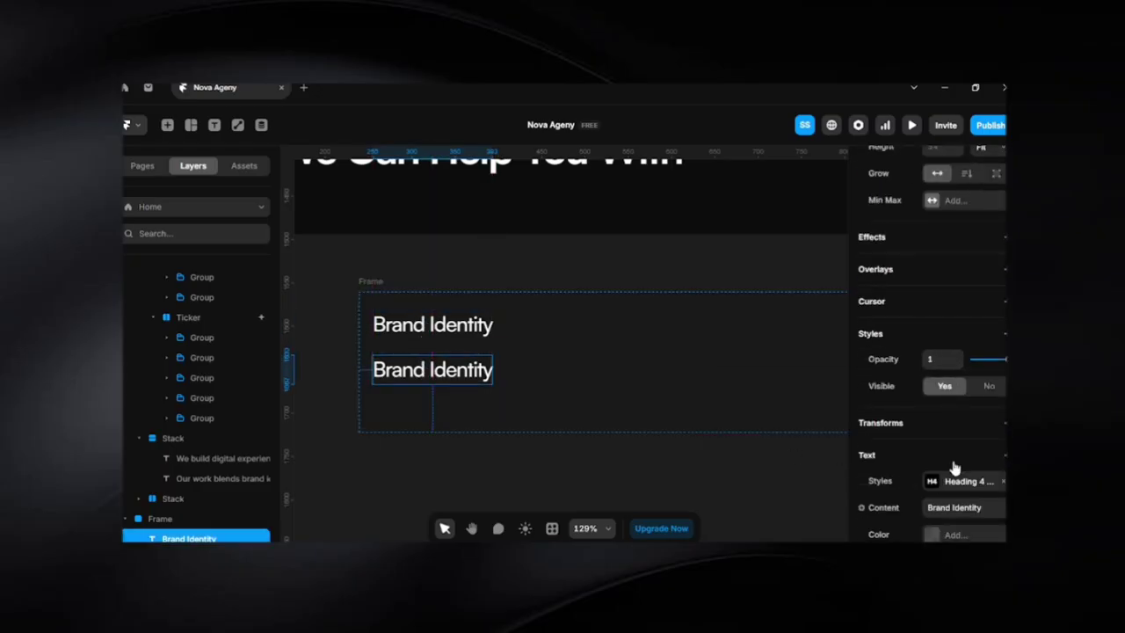
click(934, 486)
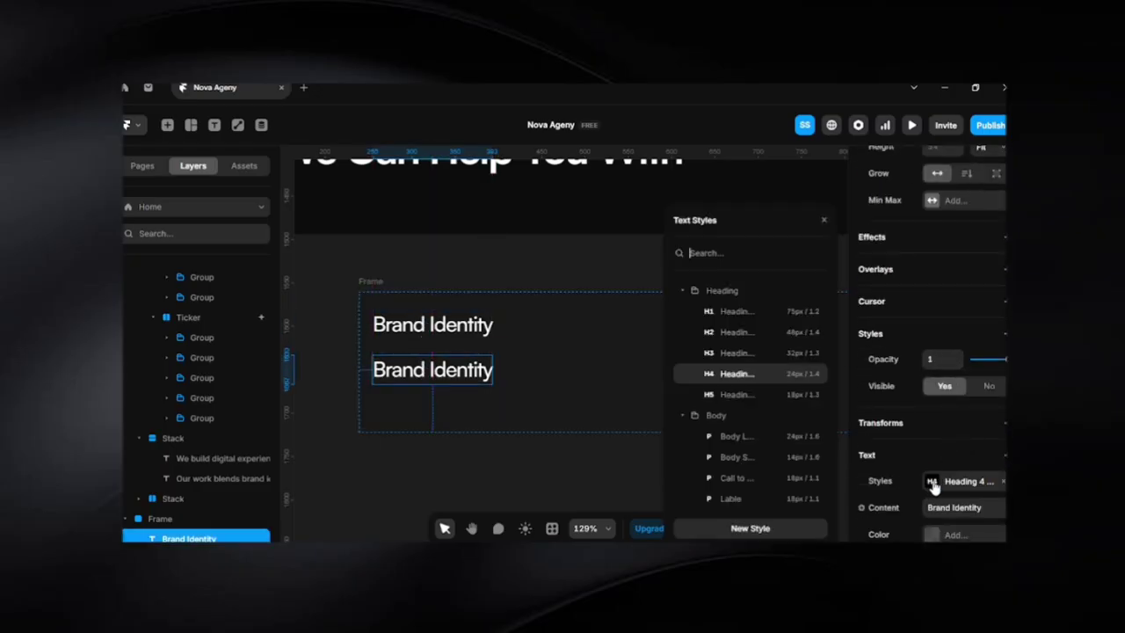
click(729, 459)
drag(411, 380, 413, 366)
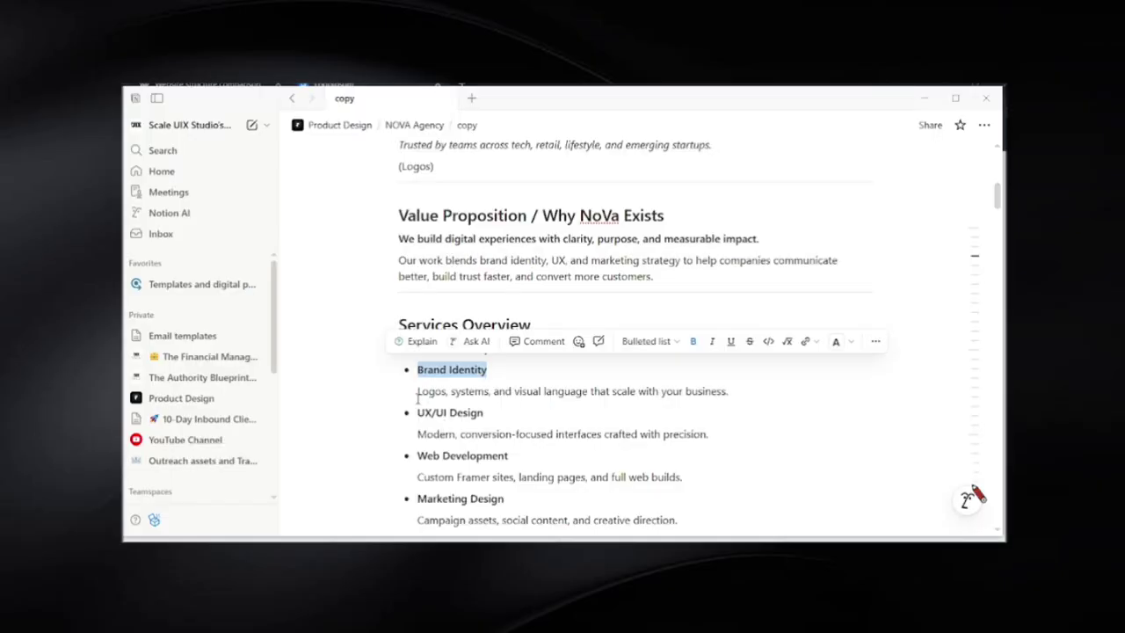
Switch to Notion and copy the Brand Identity description, "Logos, systems, and visual language that scale with your business."
key(Escape)
click(418, 391)
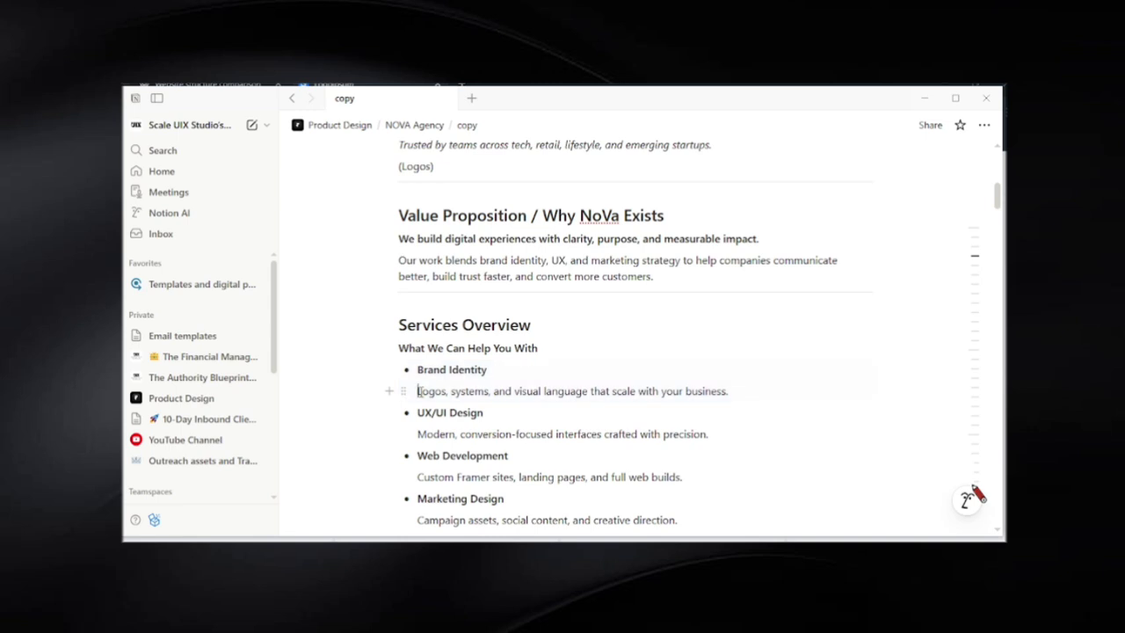
shift+click(746, 397)
key(ctrl+c)
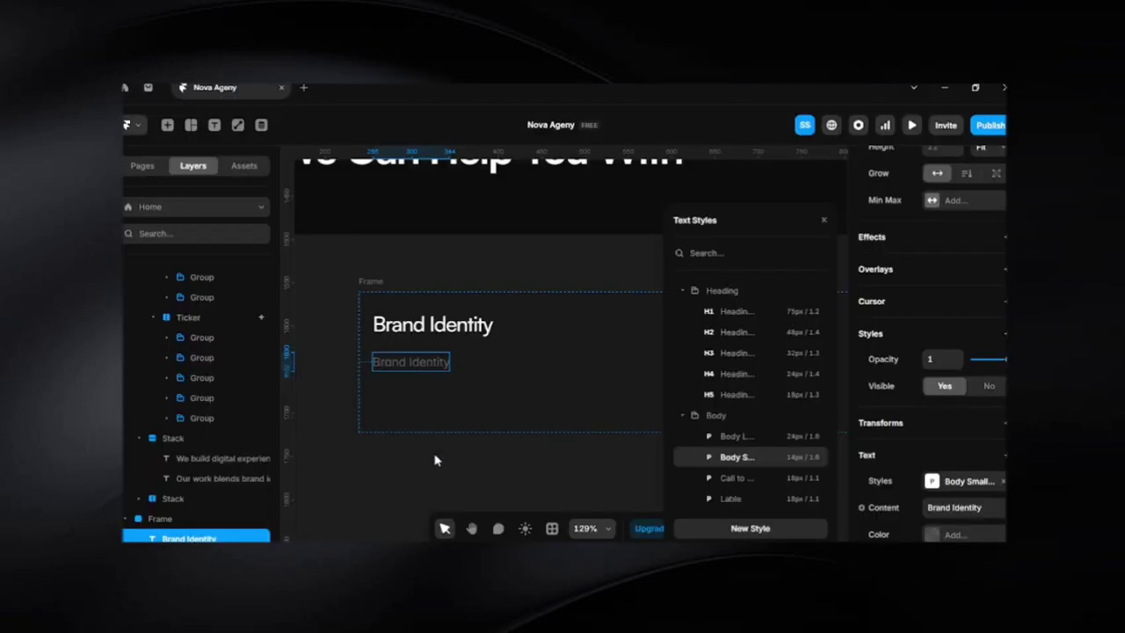
Switch to Framer and replace the small duplicated text under the title with the copied Brand Identity description
click(434, 459)
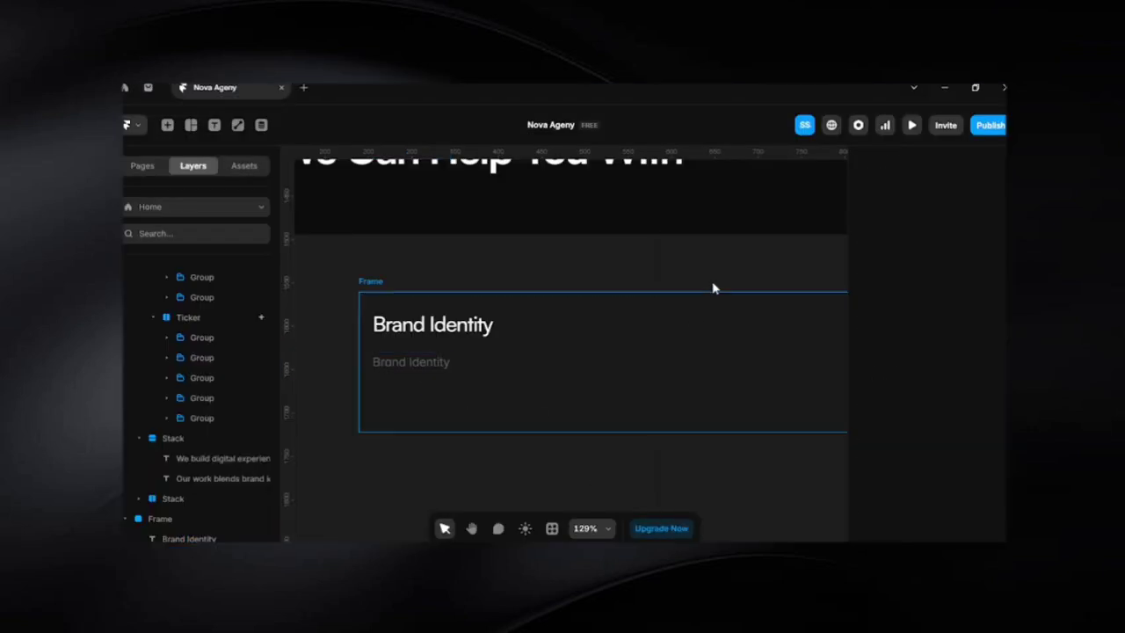
click(434, 361)
double_click(432, 362)
key(ctrl+v)
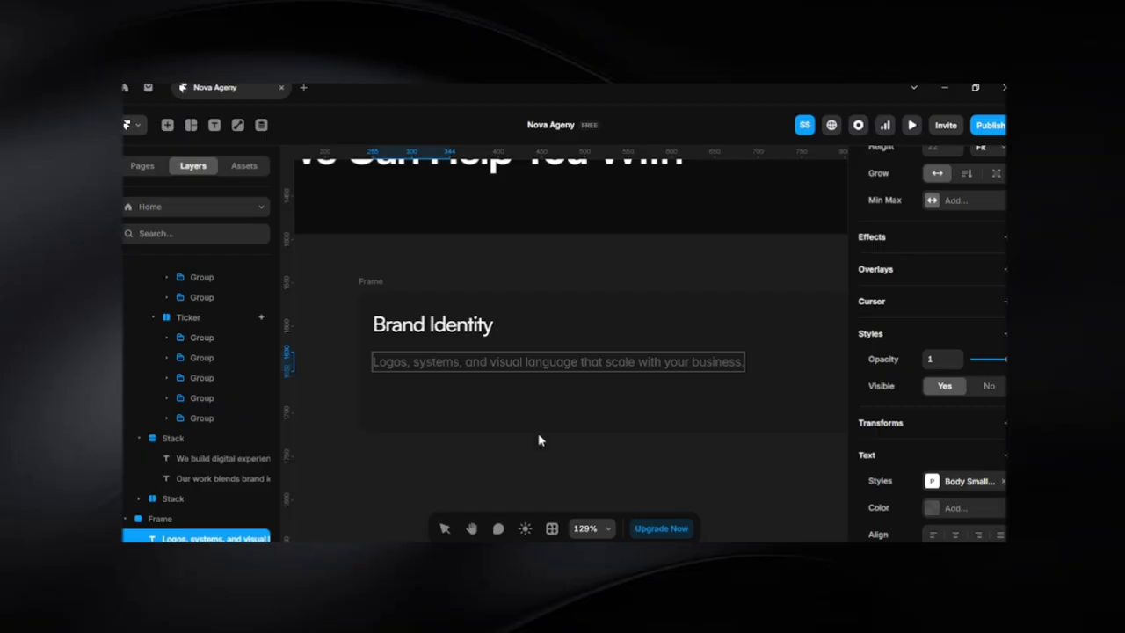
key(Escape)
Convert the service card frame into a vertical stack and align its contents to the start
click(535, 396)
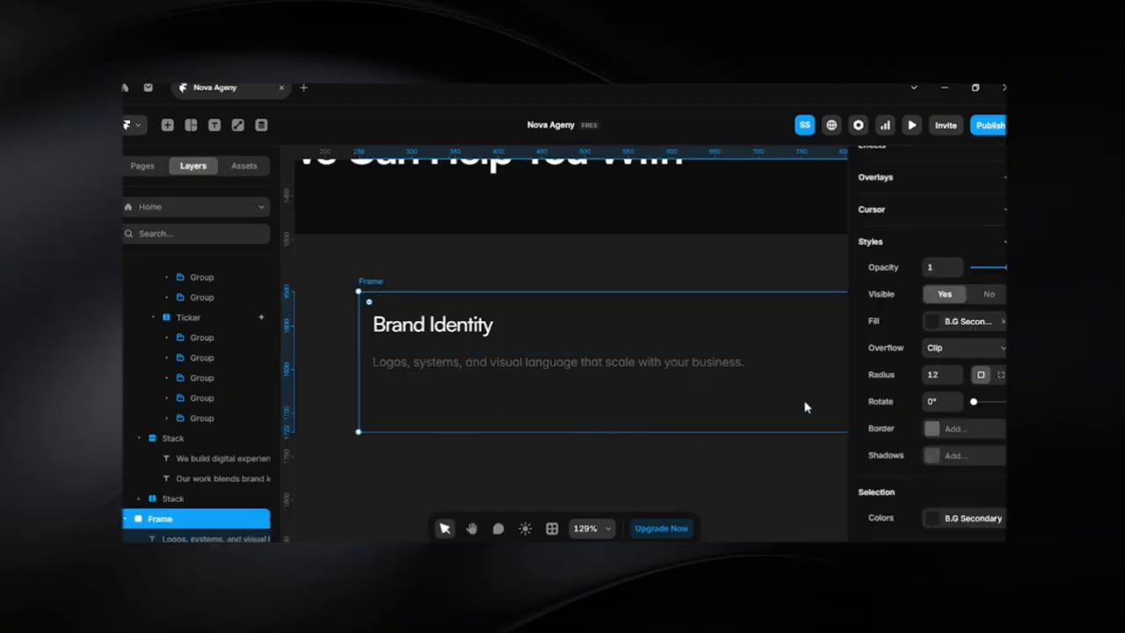
key(shift+a)
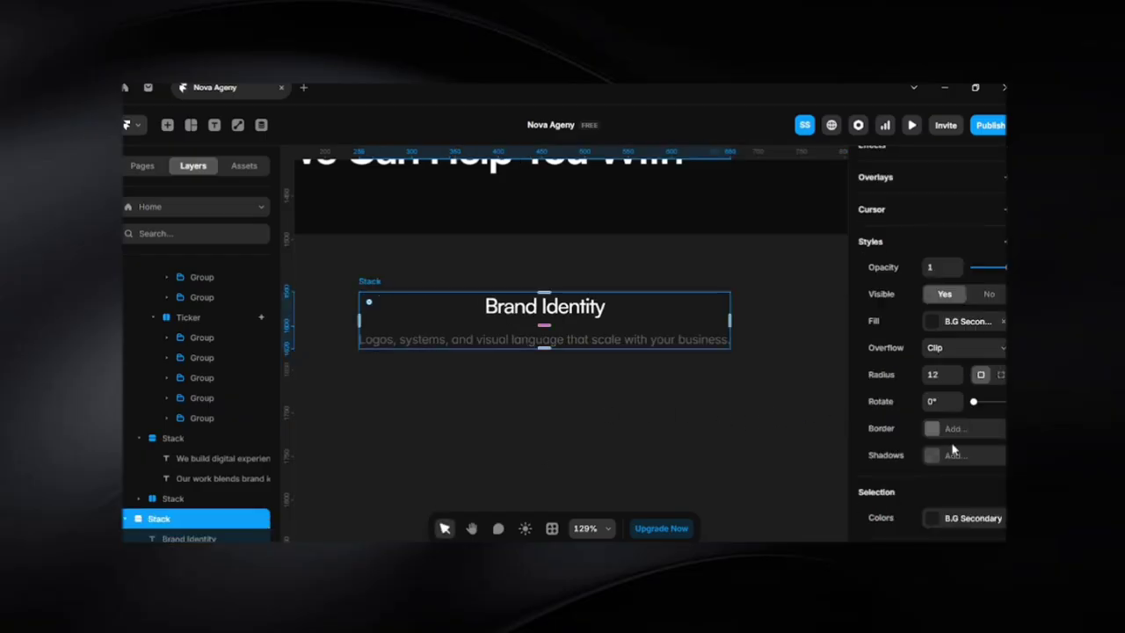
scroll(946, 498, down, 2)
scroll(942, 497, up, 10)
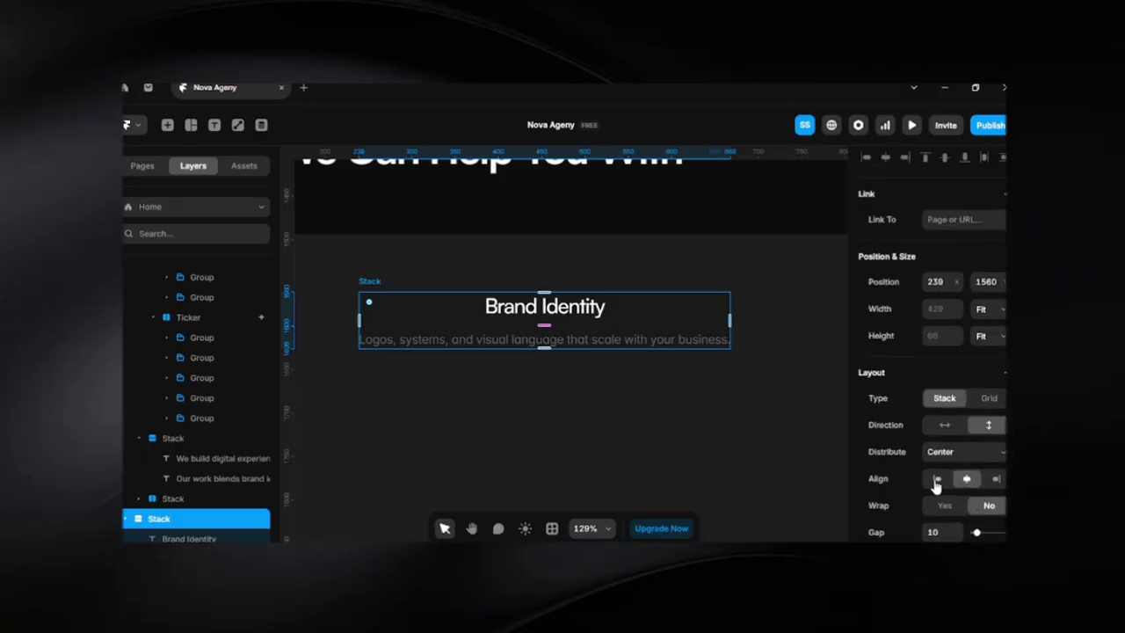
click(937, 478)
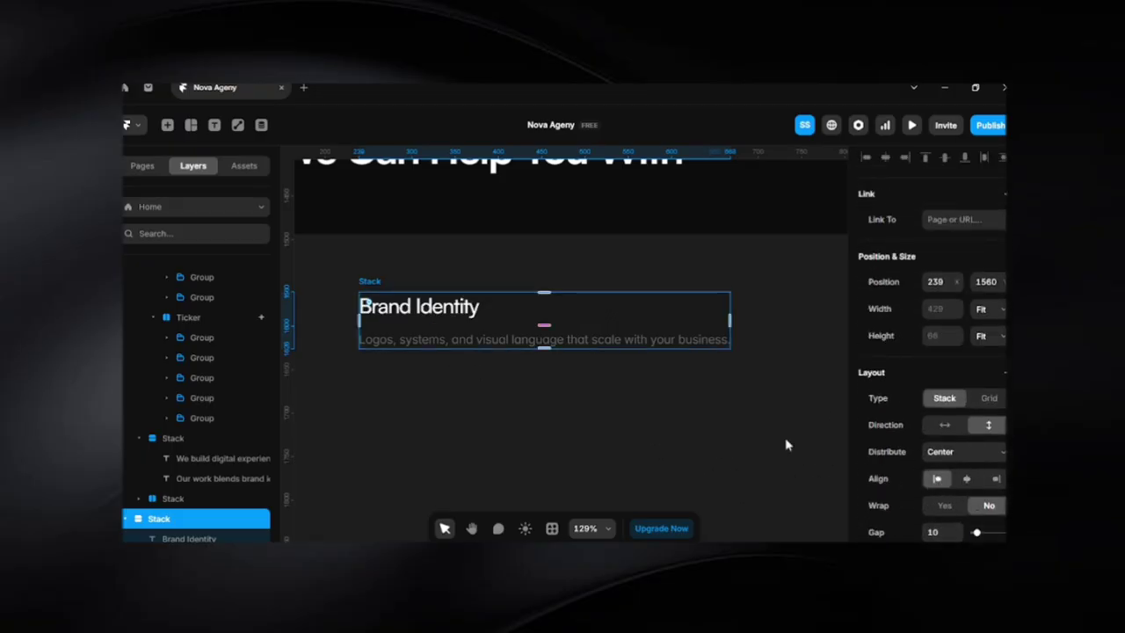
Set the service card stack's padding to 20
scroll(997, 480, down, 3)
click(939, 426)
text(10)
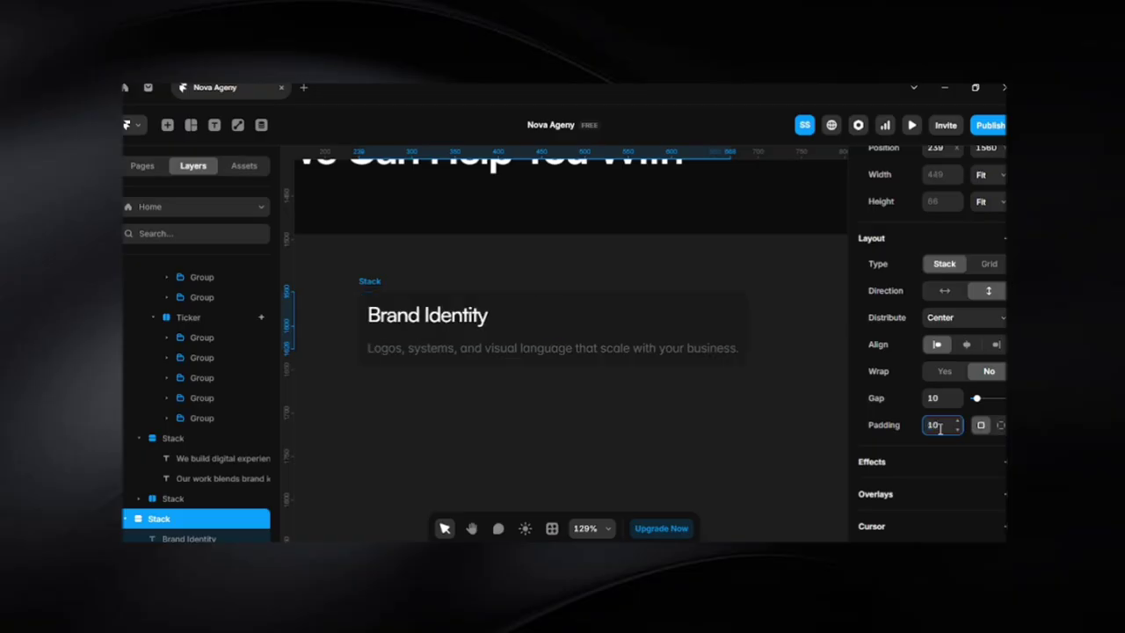
key(shift+Up)
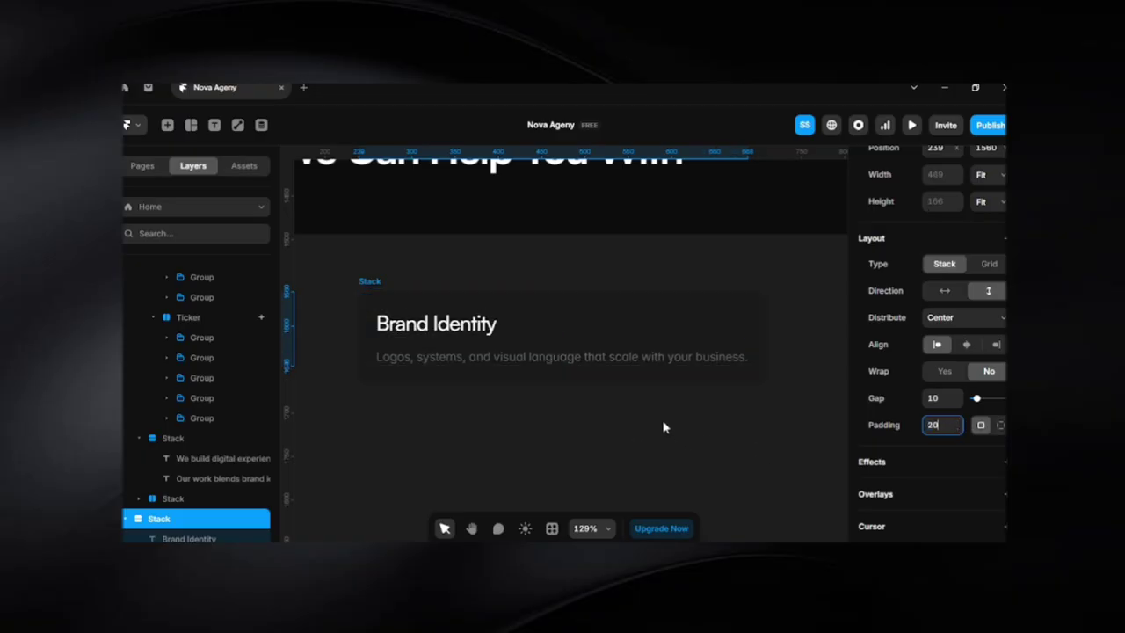
Move the Brand Identity card into the services section stack, beside the "What We Can Help You With" heading
scroll(665, 427, up, 1)
scroll(665, 427, down, 3)
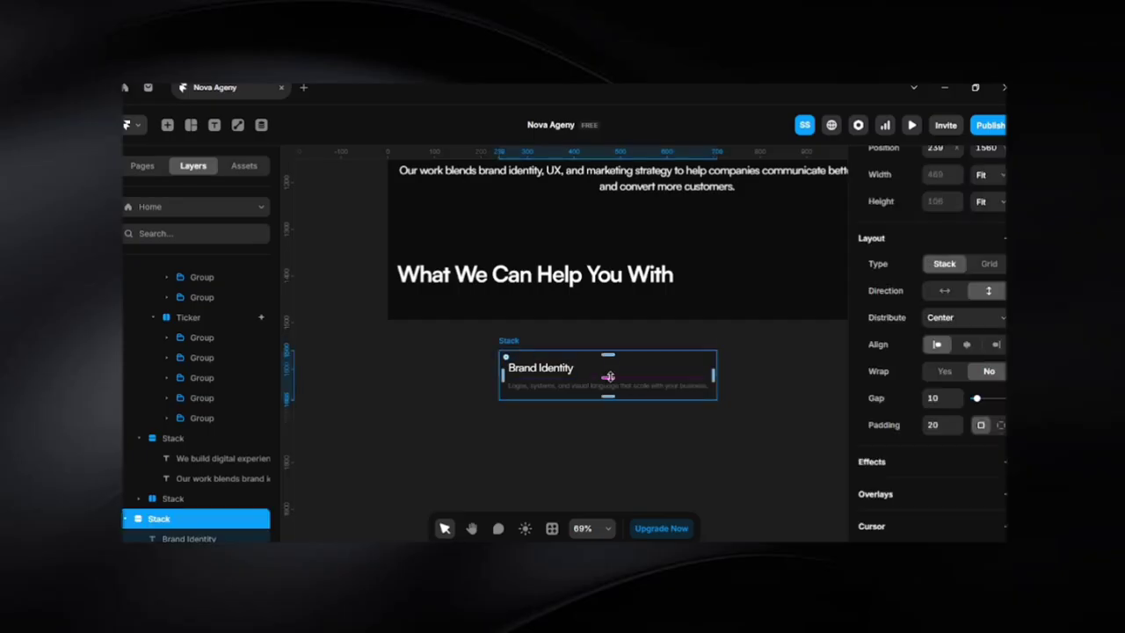
scroll(685, 415, down, 1)
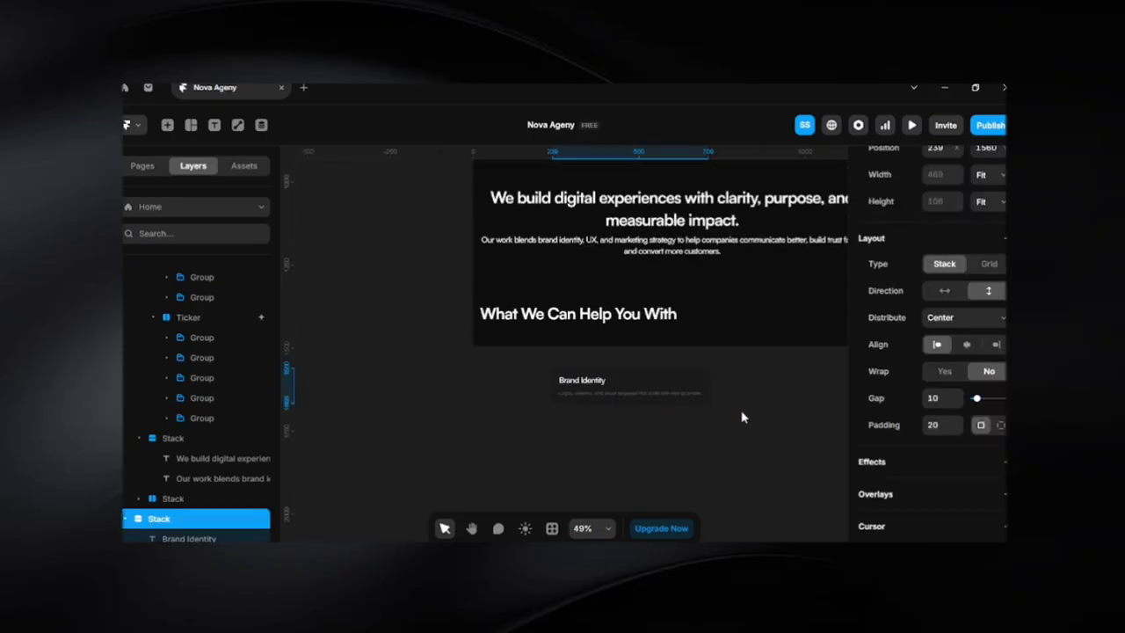
key(space)
drag(768, 405, 712, 443)
drag(504, 401, 705, 377)
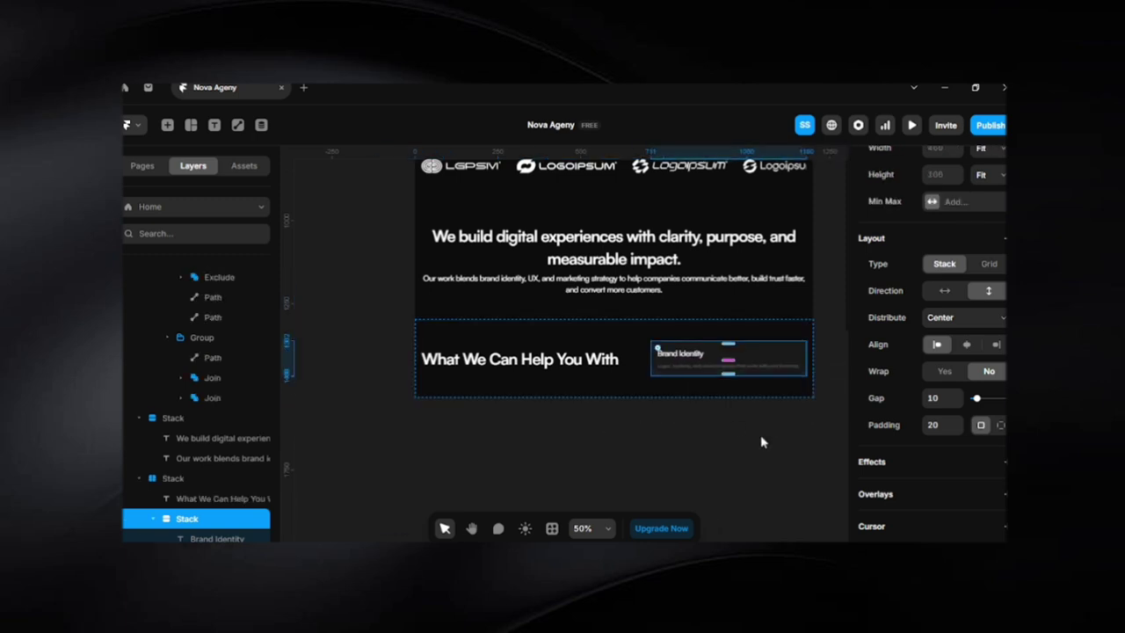
click(718, 428)
scroll(719, 428, up, 2)
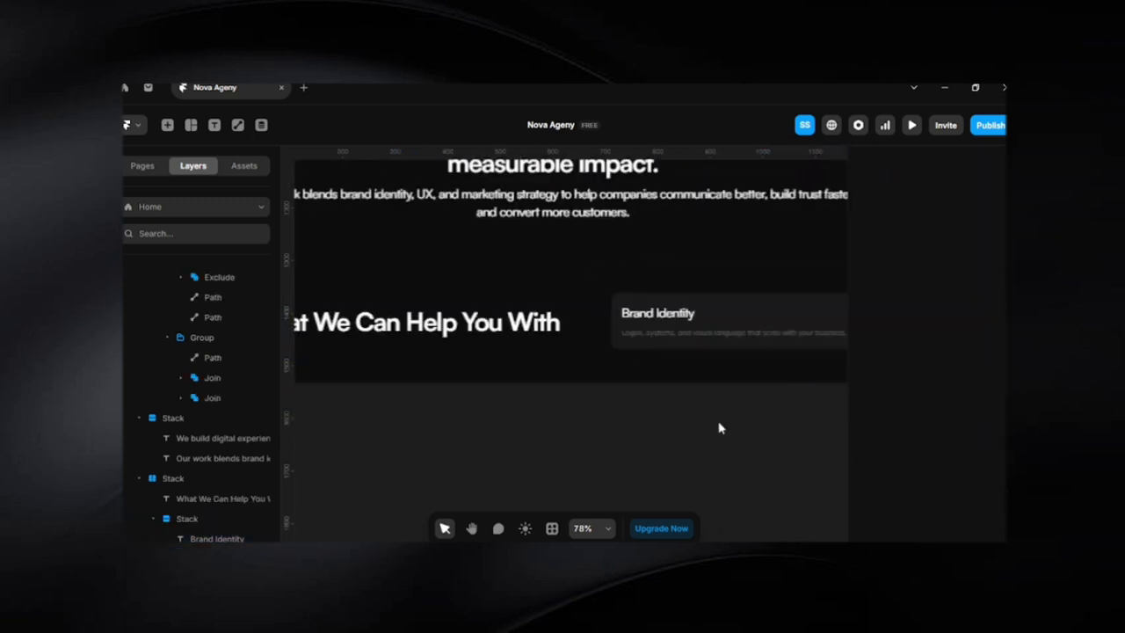
Duplicate the Brand Identity card and wrap both cards in one stack with vertical direction
click(674, 303)
key(ctrl+d)
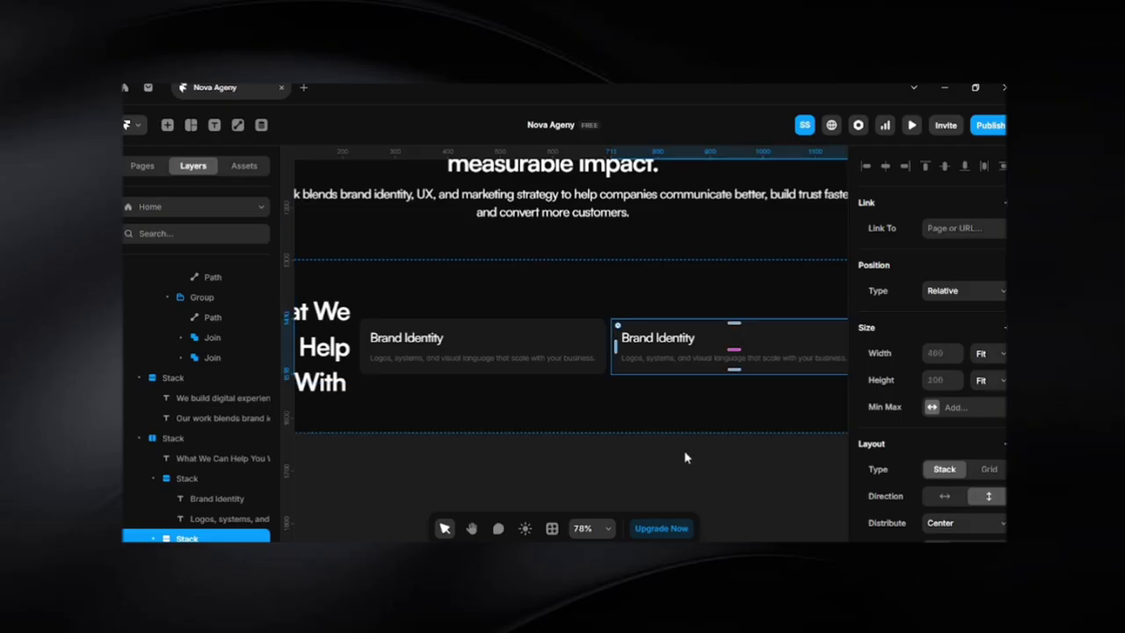
shift+click(602, 340)
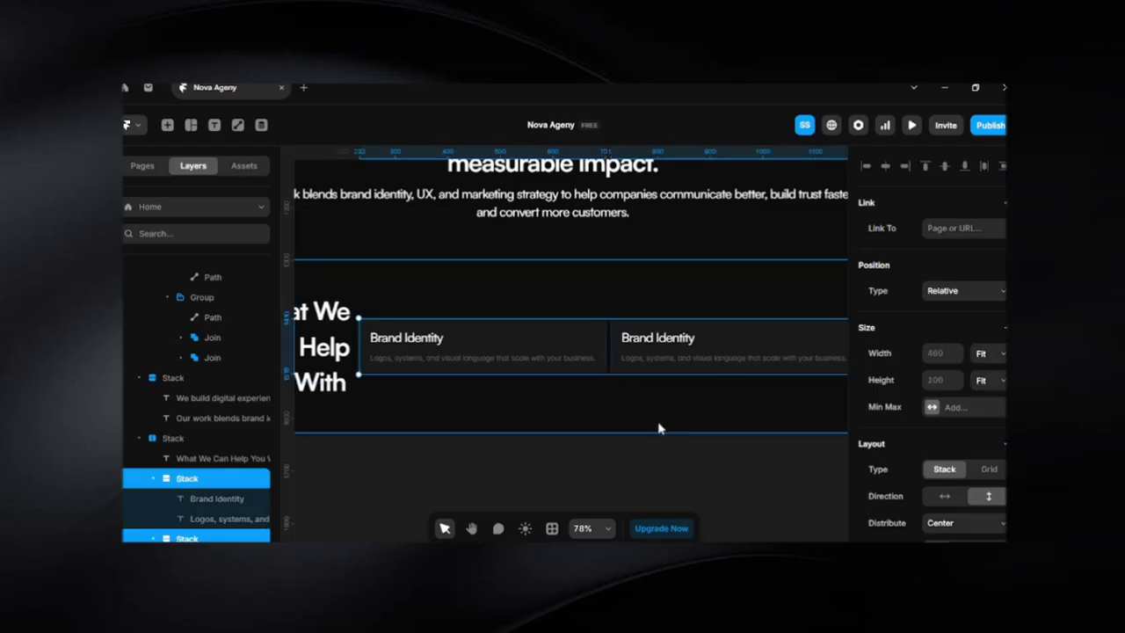
key(ctrl+Return)
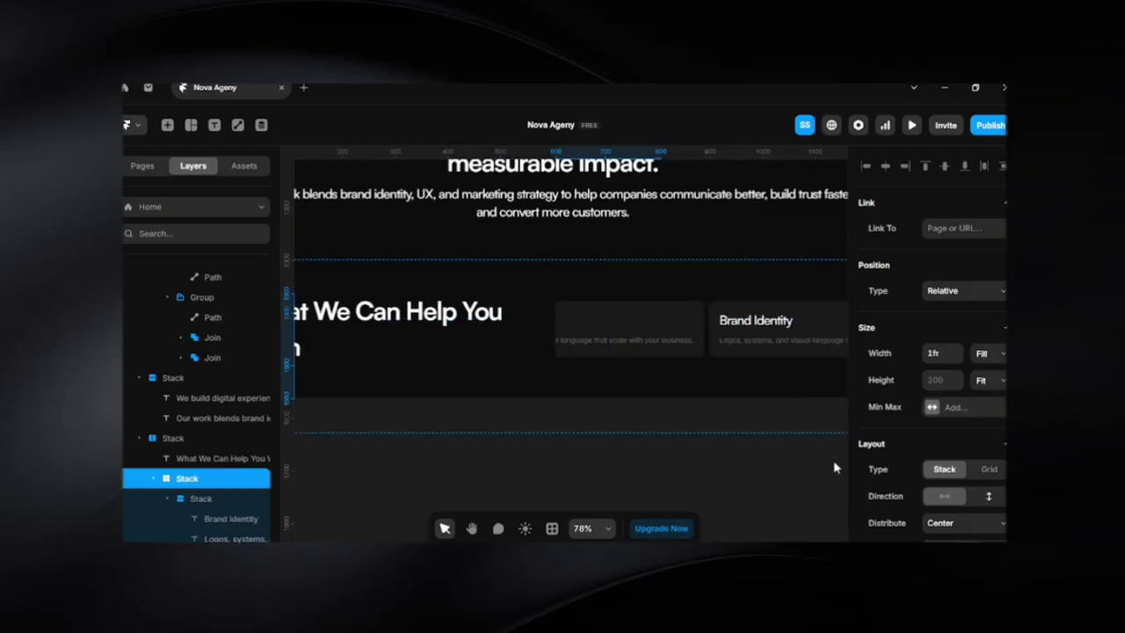
click(988, 497)
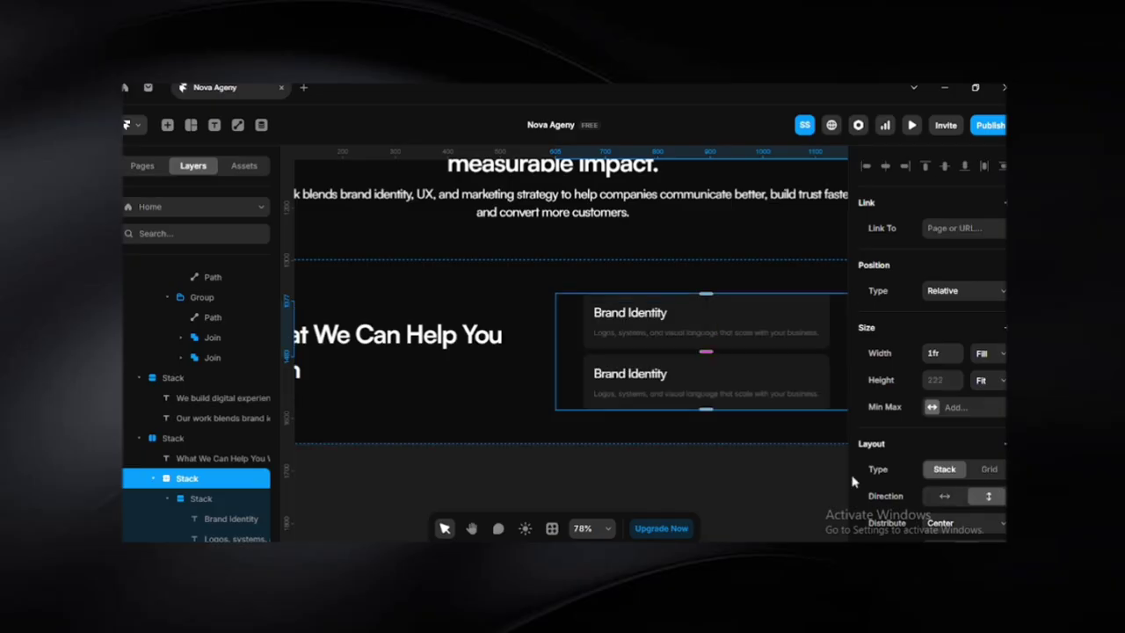
drag(760, 478, 655, 457)
click(666, 458)
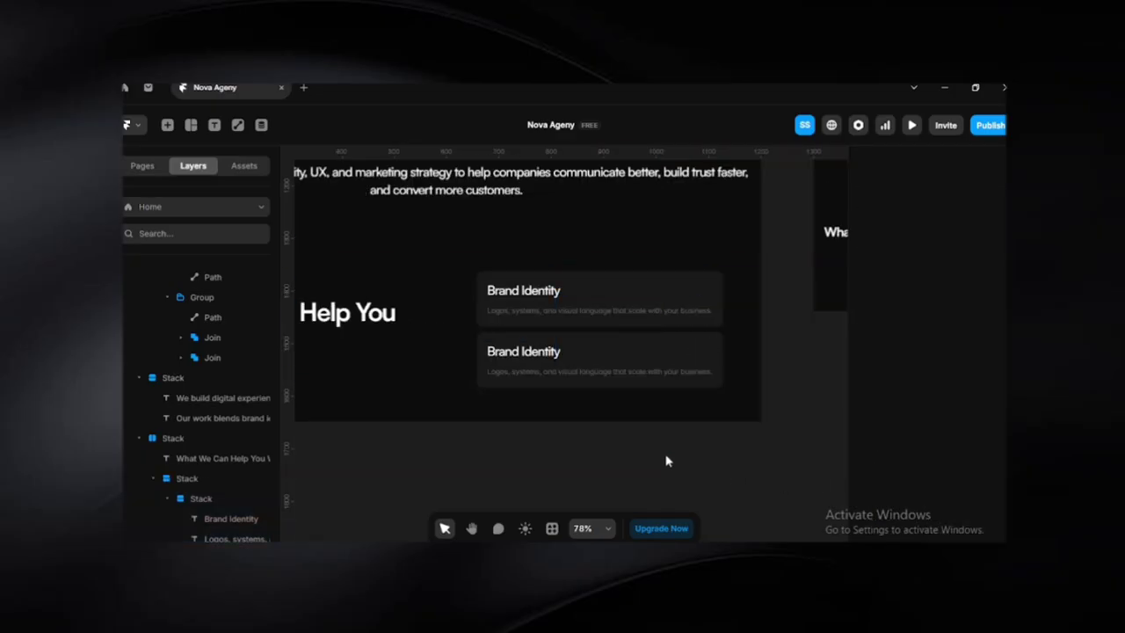
Set the width of both service cards to Fill
click(687, 355)
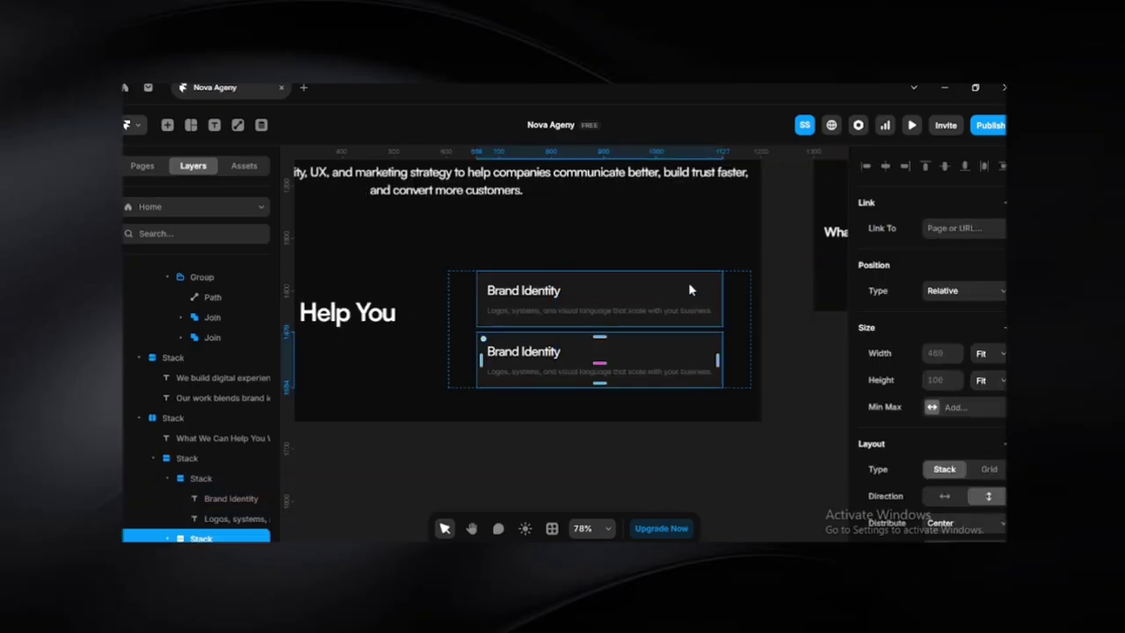
click(688, 290)
click(984, 354)
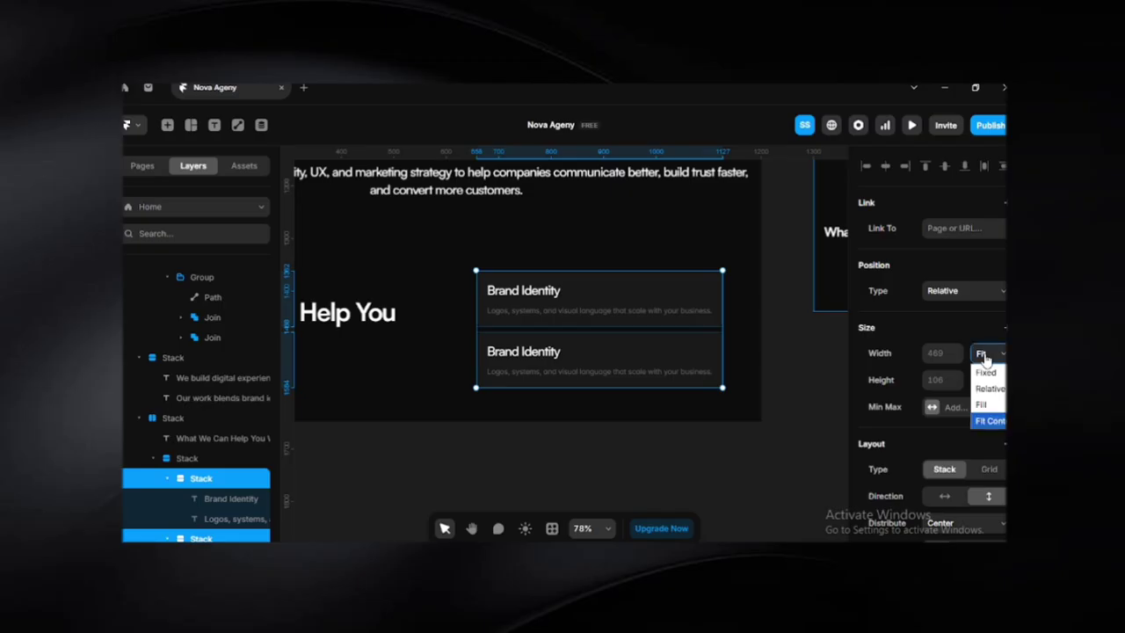
click(988, 406)
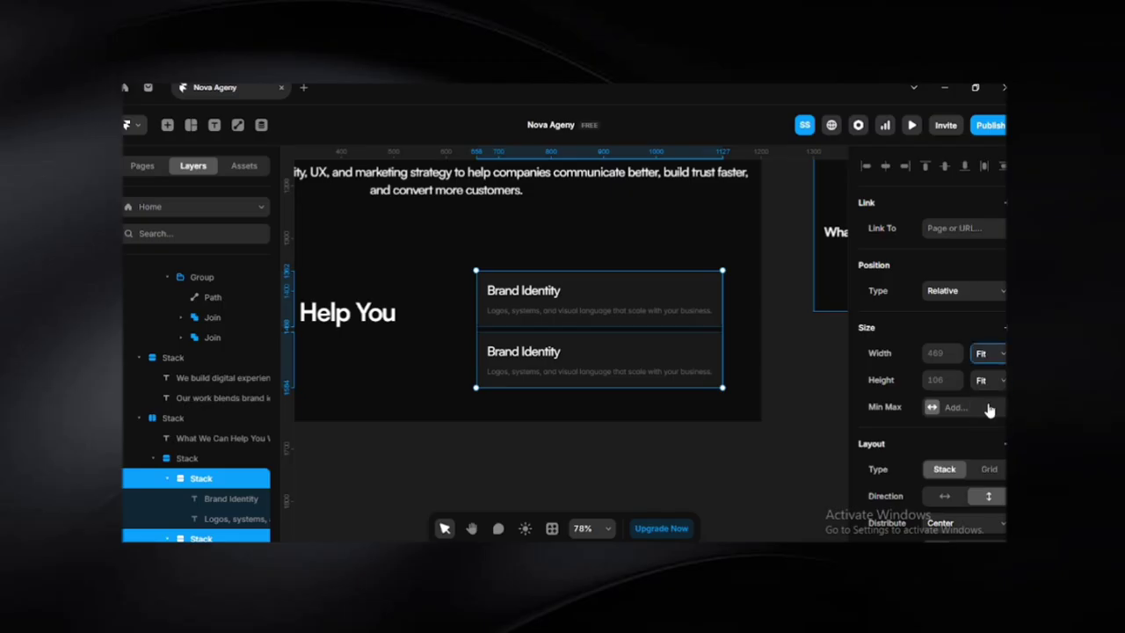
click(697, 455)
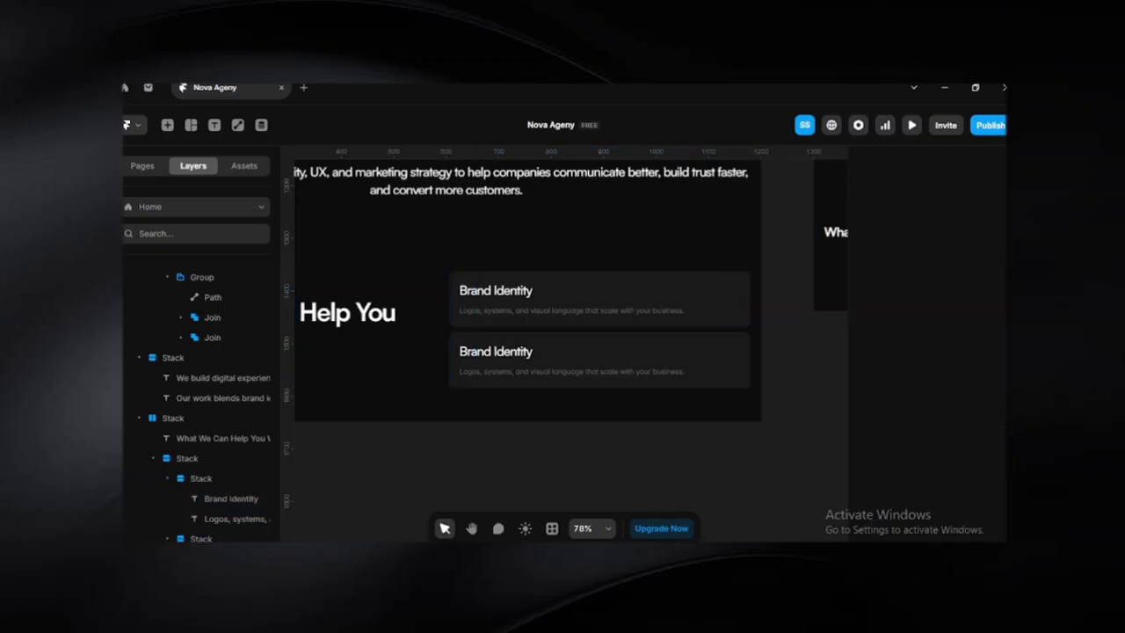
Copy "UX/UI Design" from Notion and paste it in Framer over the title of the second service card
key(alt+Tab)
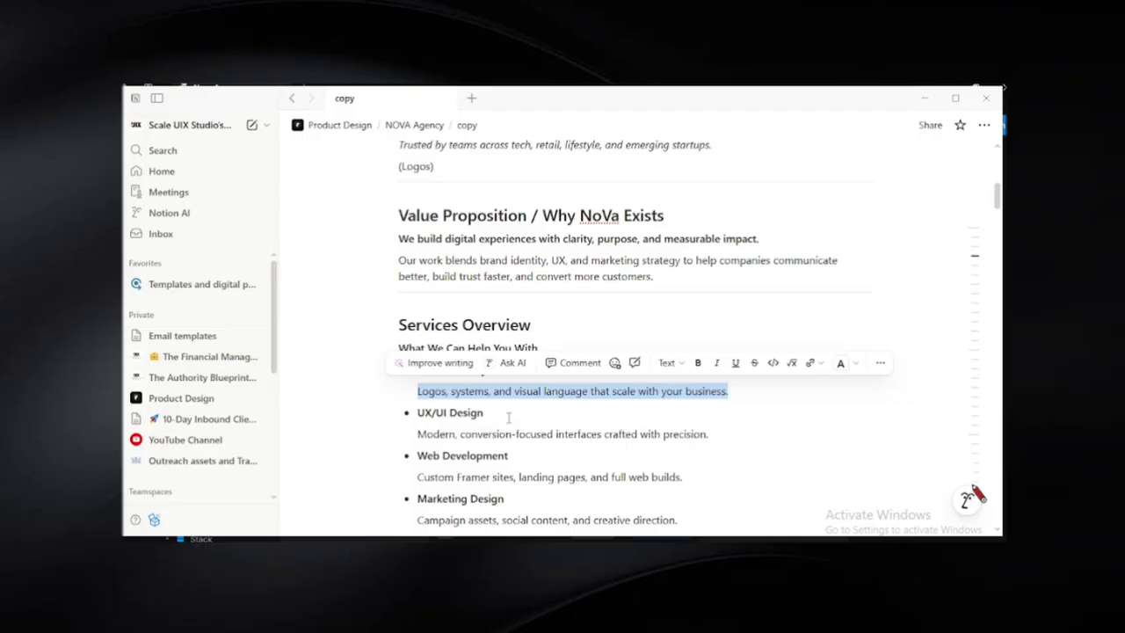
drag(508, 418, 416, 413)
key(ctrl+c)
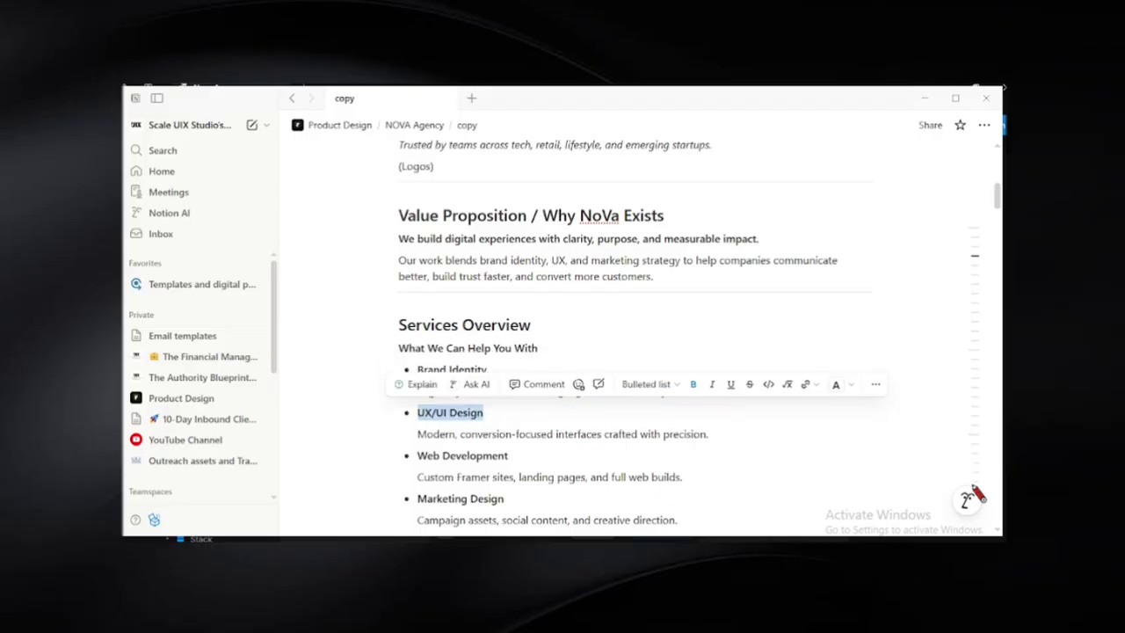
key(alt+Tab)
click(499, 352)
double_click(498, 350)
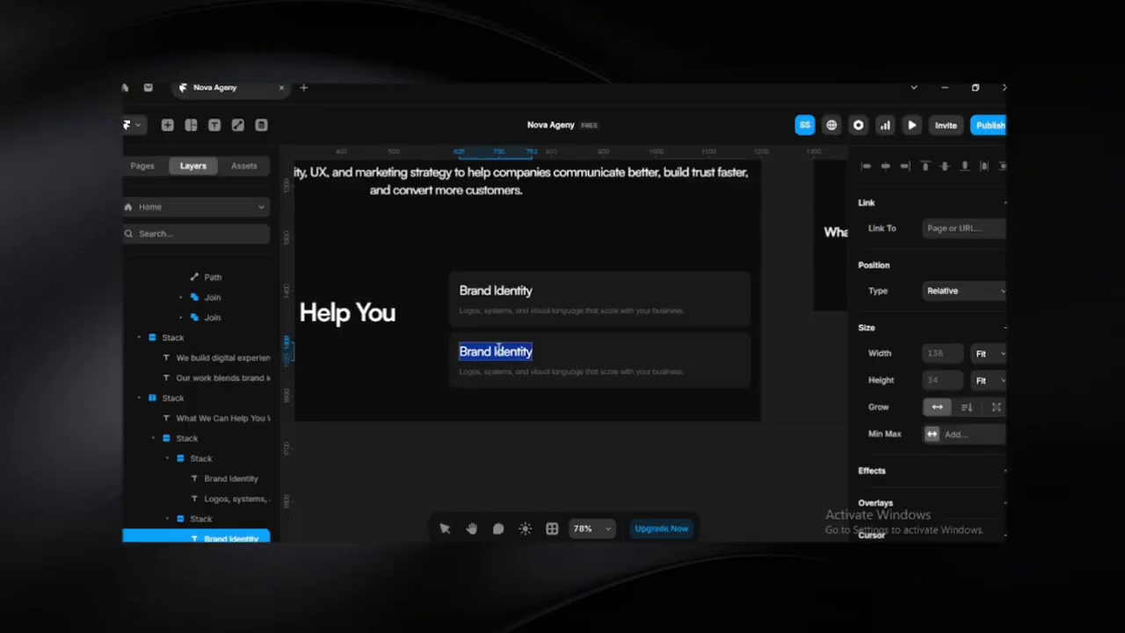
key(ctrl+v)
Copy "Modern, conversion-focused interfaces crafted with precision." from Notion and paste it in Framer over the UX/UI Design card's description
key(alt+Tab)
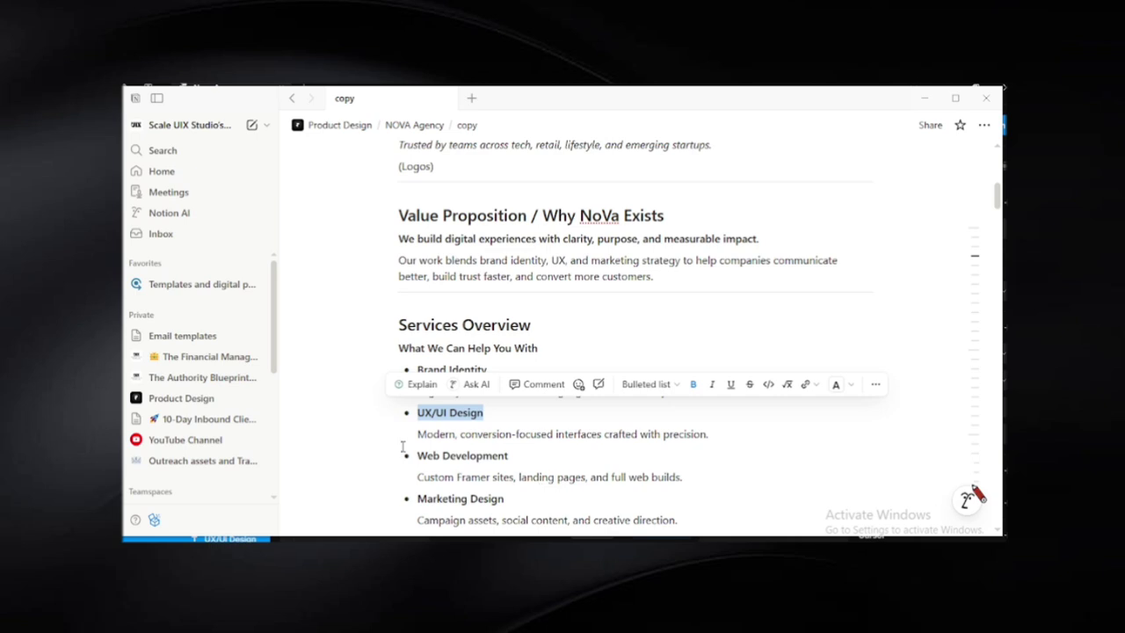
drag(416, 434, 738, 434)
key(ctrl+c)
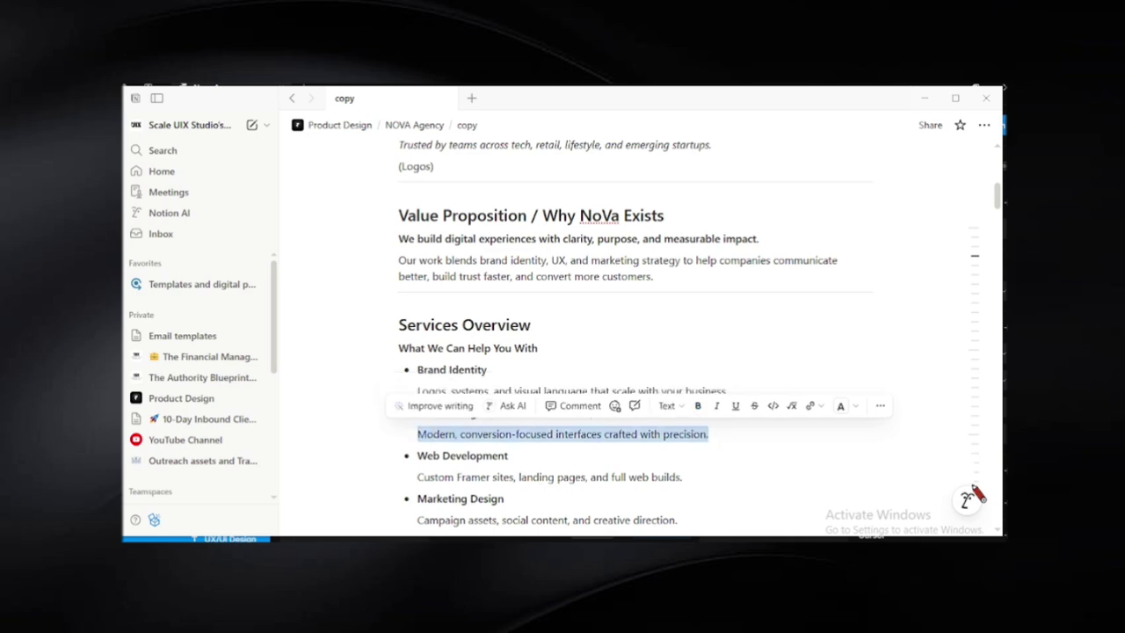
key(alt+Tab)
click(617, 377)
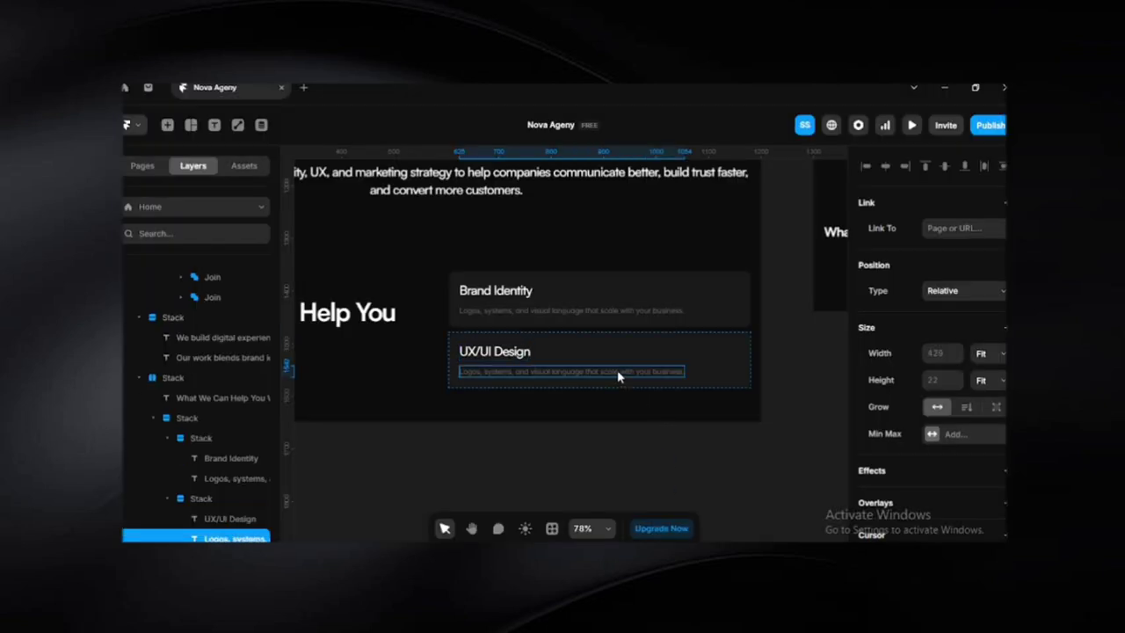
double_click(618, 375)
key(ctrl+v)
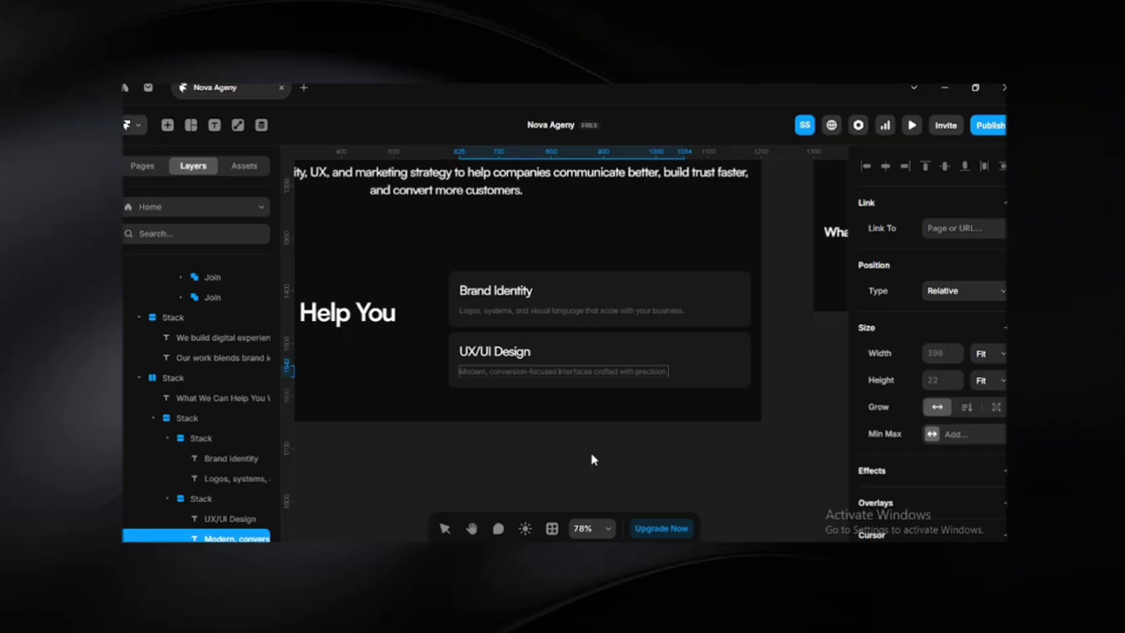
Duplicate the UX/UI Design card to add a third service card to the stack
click(721, 357)
key(ctrl+d)
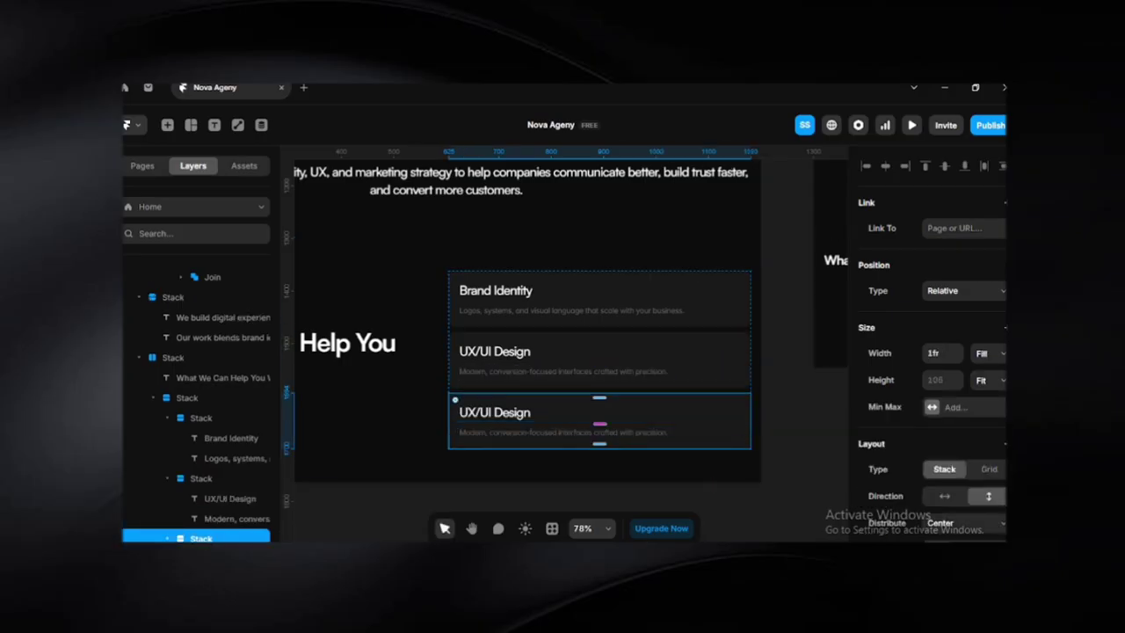
Copy "Web Development" from Notion and paste it in Framer over the title of the third service card
key(alt+Tab)
key(alt+Tab)
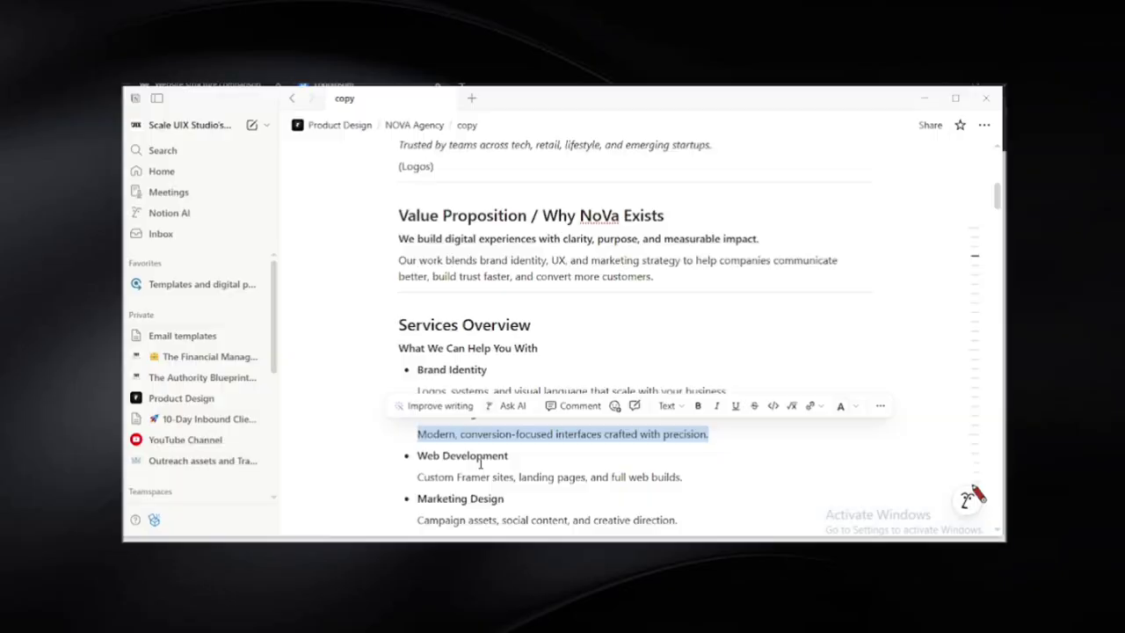
drag(417, 387, 509, 387)
key(ctrl+c)
key(alt+Tab)
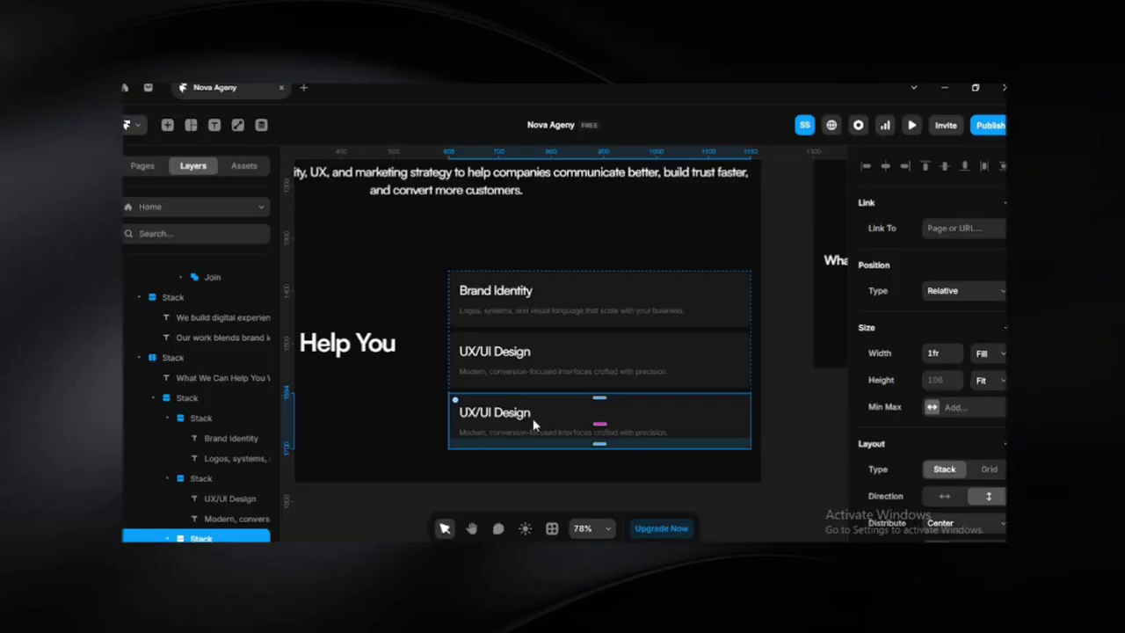
click(506, 416)
double_click(504, 416)
key(ctrl+v)
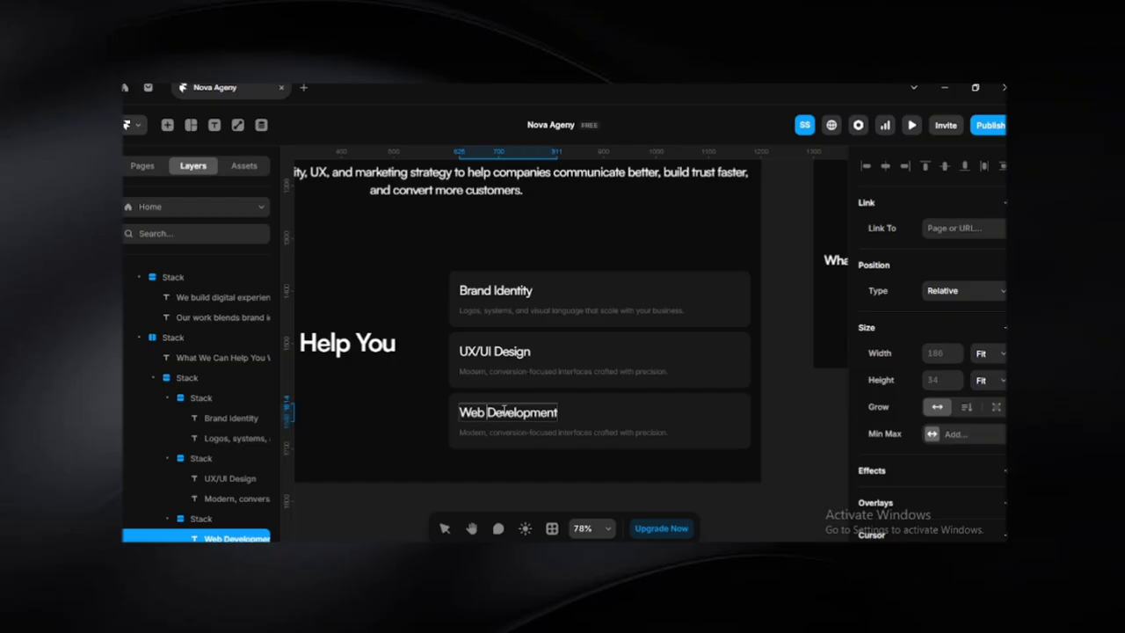
key(ctrl+shift+Left)
key(Escape)
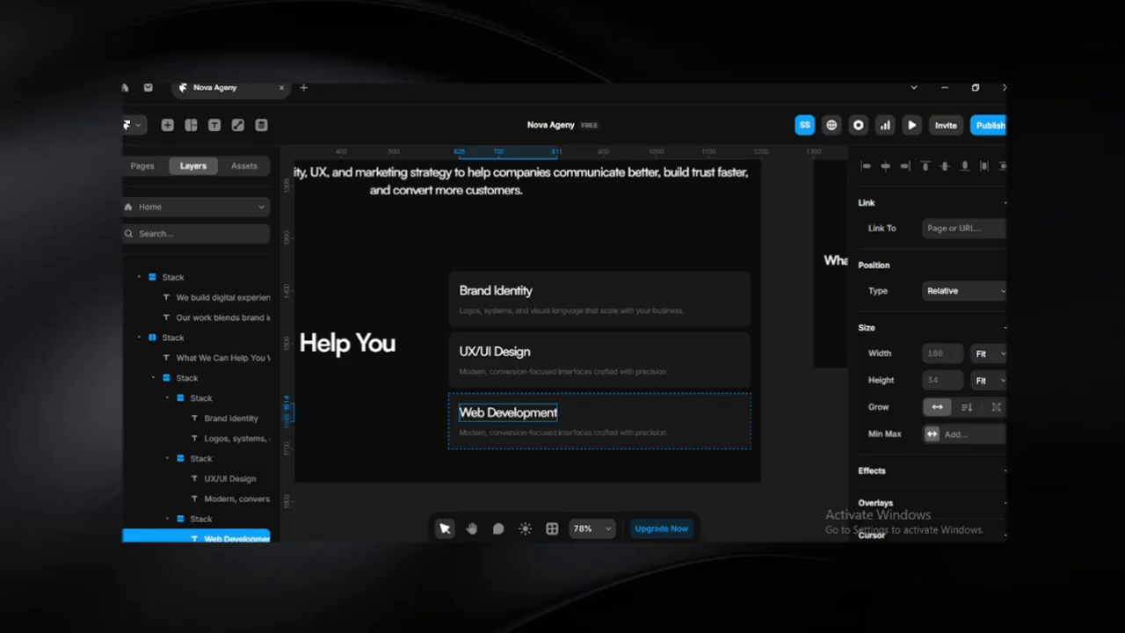
Copy "Custom Framer sites, landing pages, and full web builds." from Notion and paste it in Framer over the Web Development card's description
key(alt+Tab)
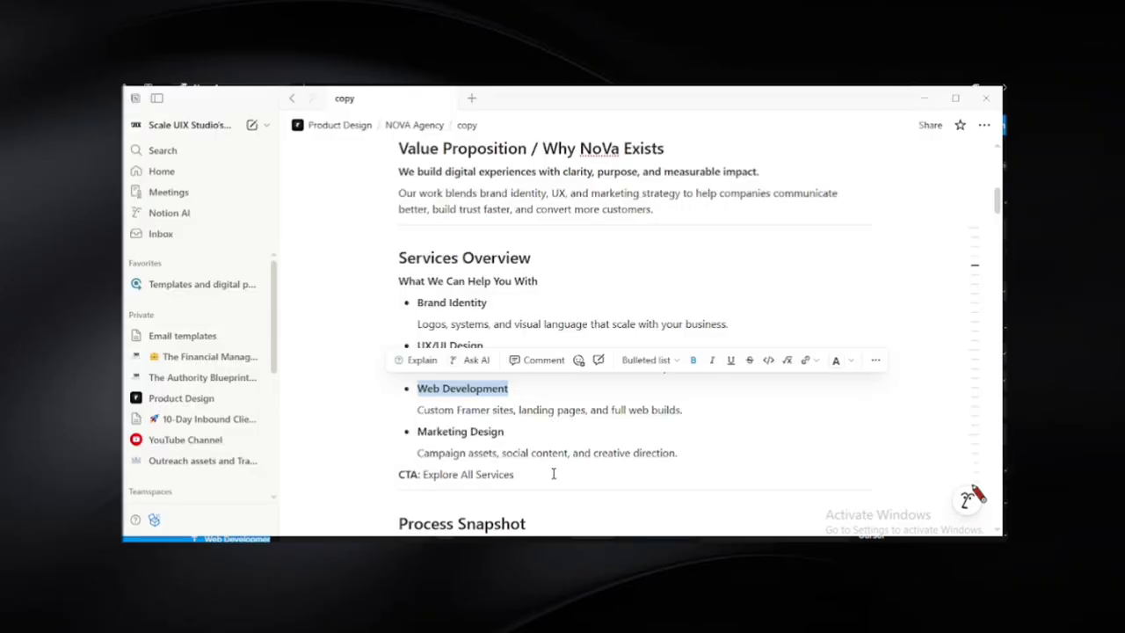
triple_click(641, 410)
key(ctrl+c)
key(alt+Tab)
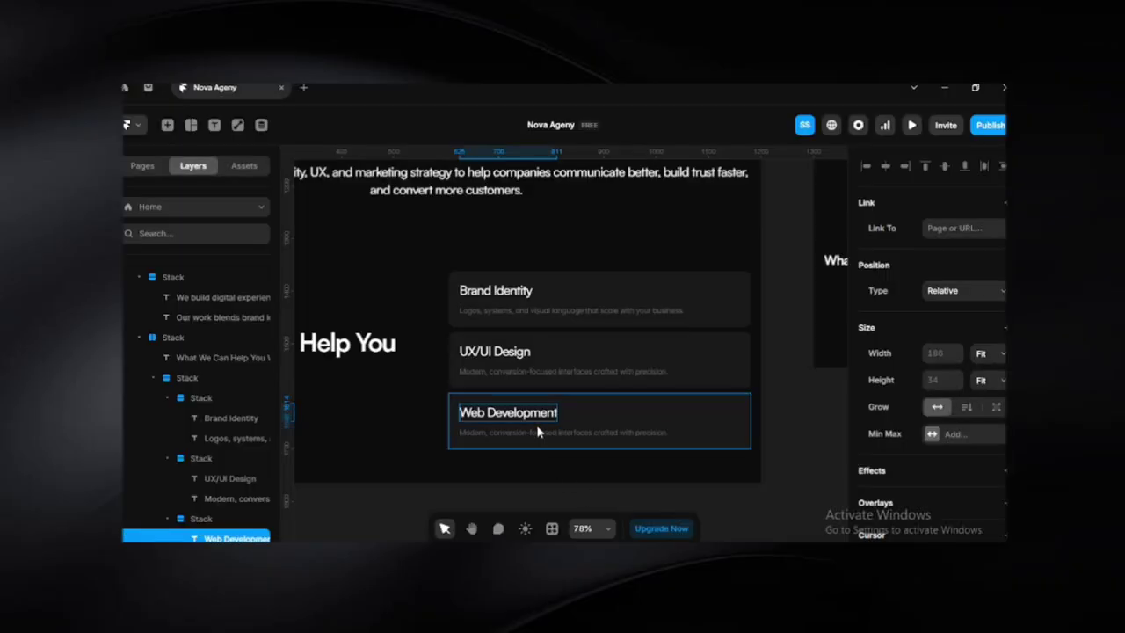
click(536, 431)
double_click(537, 431)
key(ctrl+v)
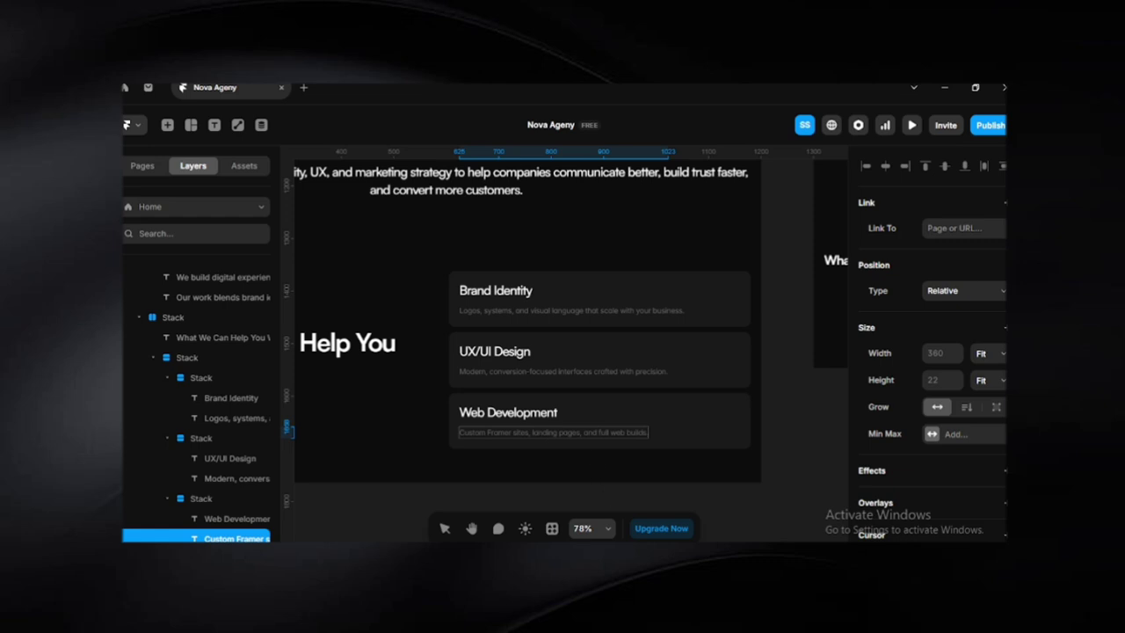
Copy "Marketing Design" from Notion, duplicate the Web Development card in Framer and replace the duplicate's title with the copied text
key(alt+Tab)
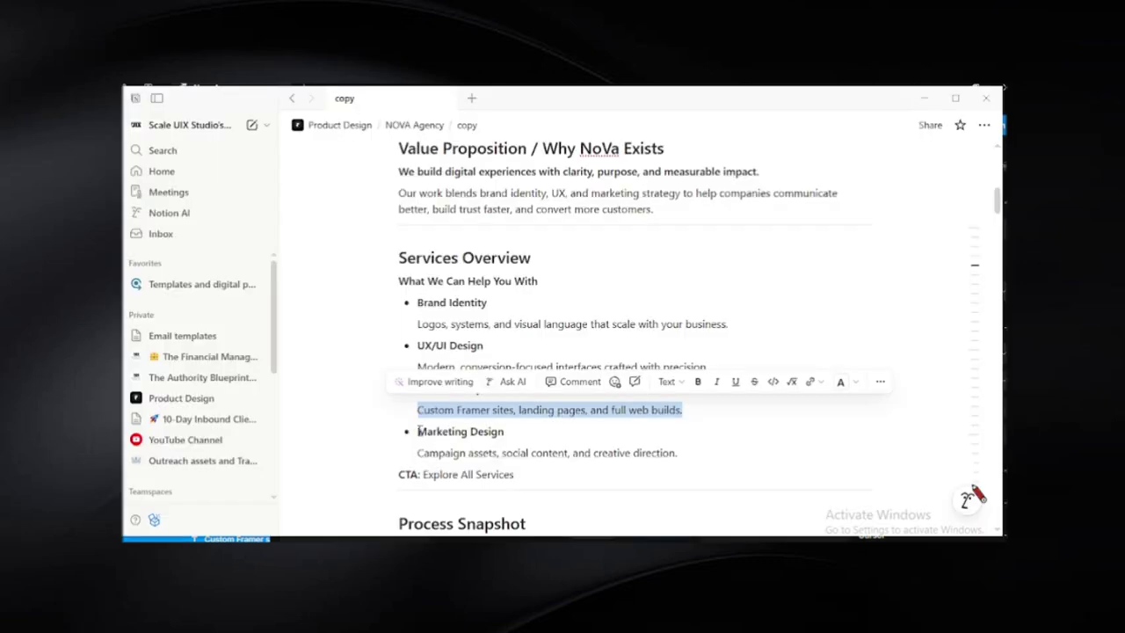
triple_click(520, 431)
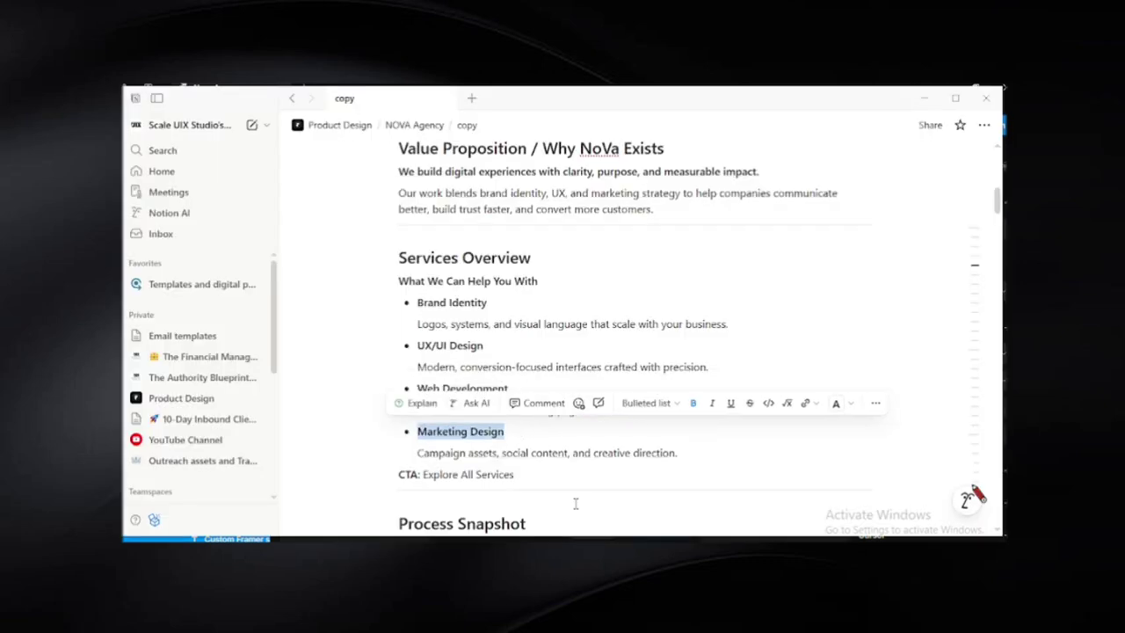
key(alt+Tab)
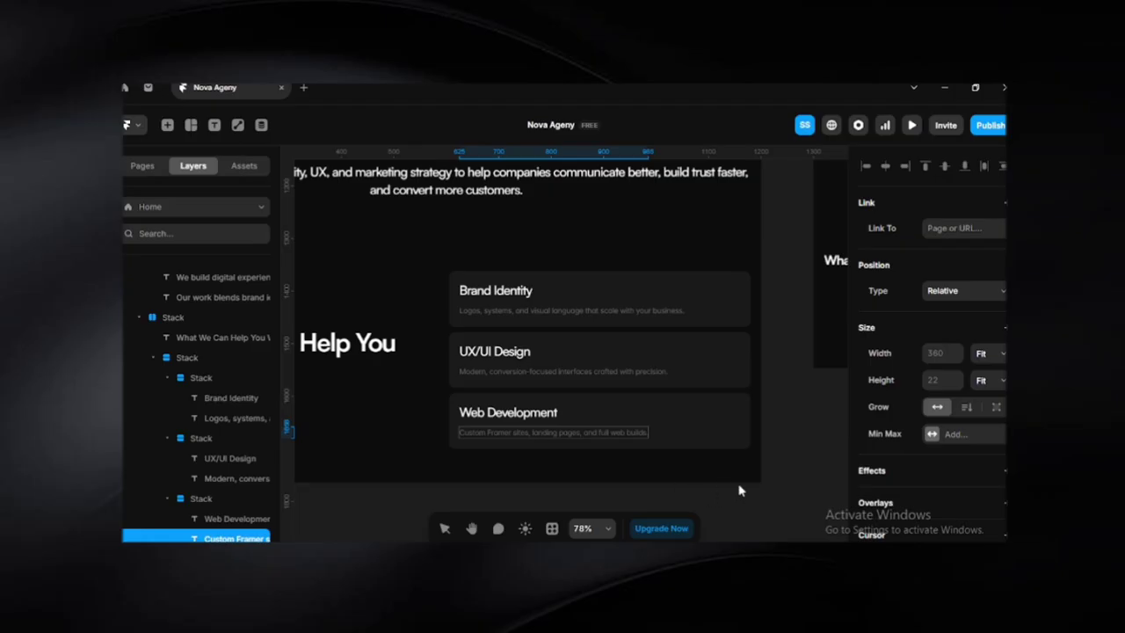
click(683, 416)
key(ctrl+d)
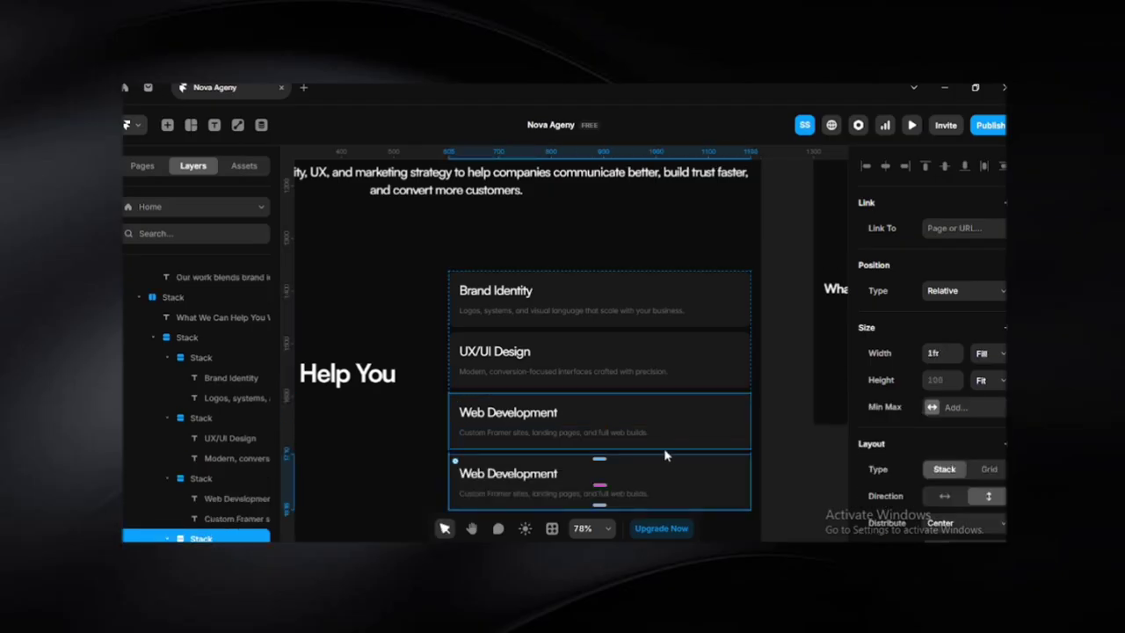
click(540, 479)
double_click(540, 478)
key(ctrl+a)
text(Marketing Design)
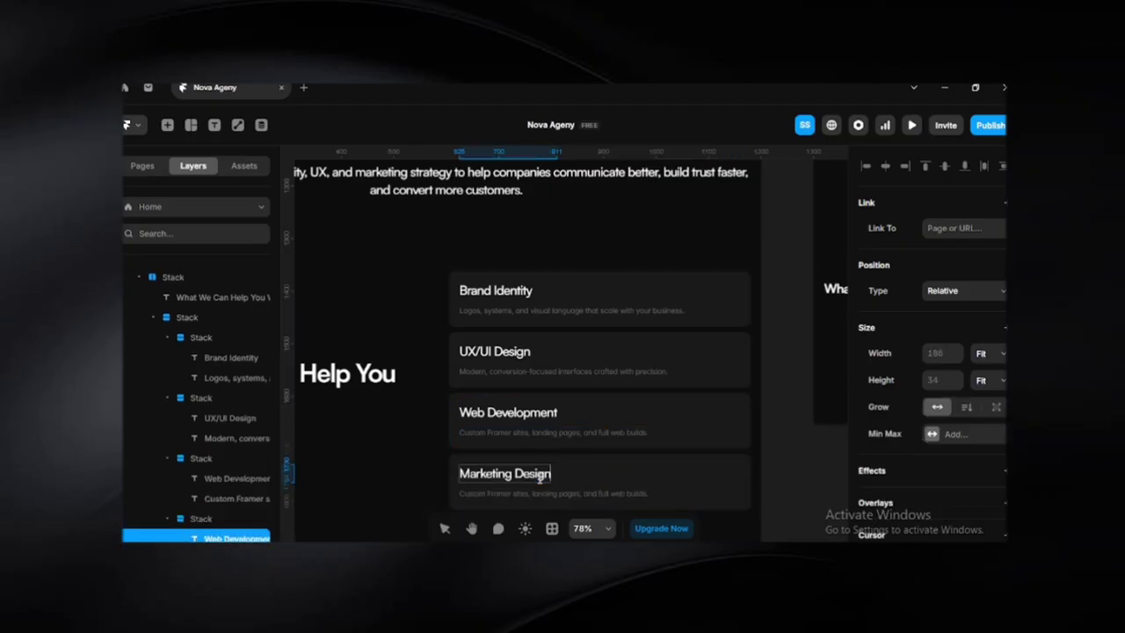
Copy "Campaign assets, social content, and creative direction." from Notion and paste it in Framer over the Marketing Design card's description
scroll(542, 482, down, 2)
key(alt+Tab)
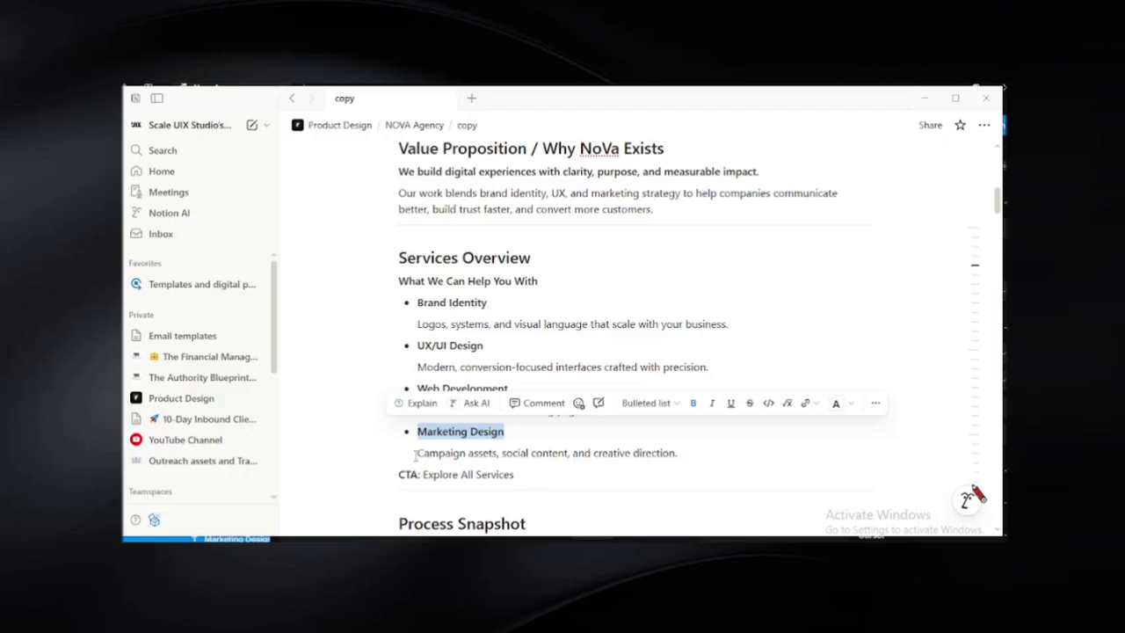
drag(416, 454, 692, 454)
key(ctrl+c)
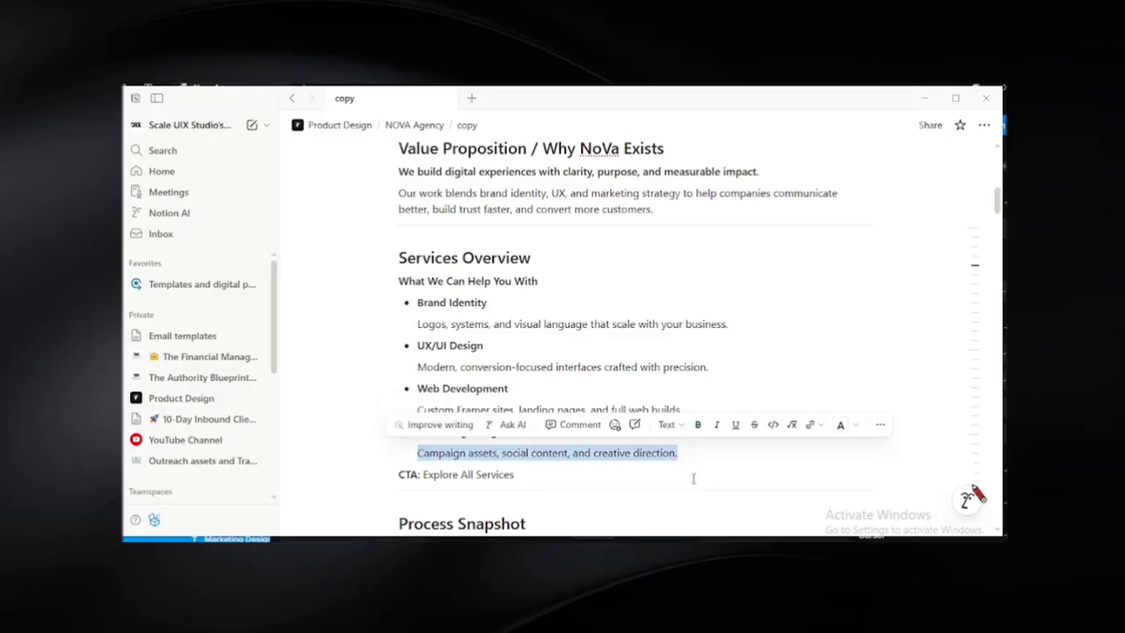
key(alt+Tab)
double_click(519, 404)
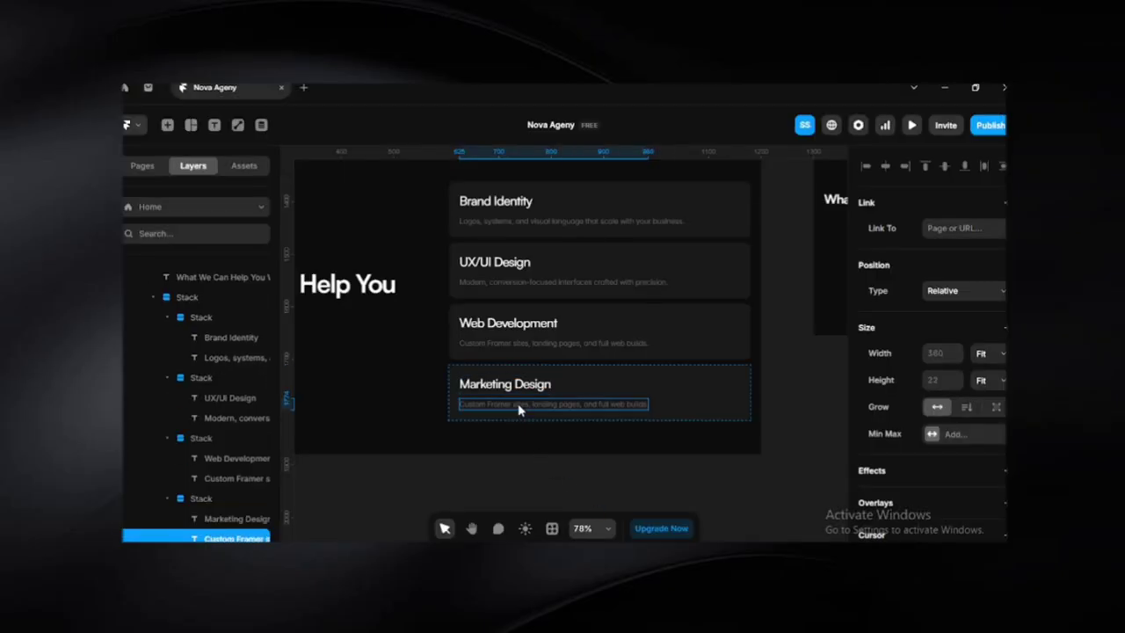
key(ctrl+v)
click(525, 466)
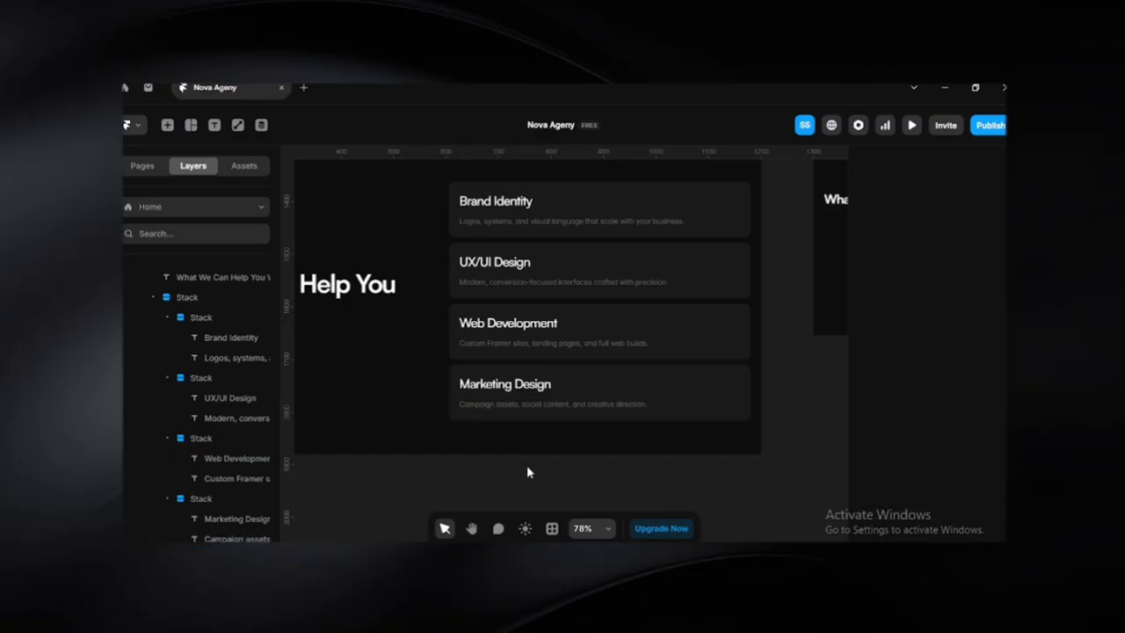
Align the contents of the "What We Can Help You With" section stack to the top
scroll(526, 466, down, 2)
key(space)
drag(595, 457, 777, 447)
click(558, 381)
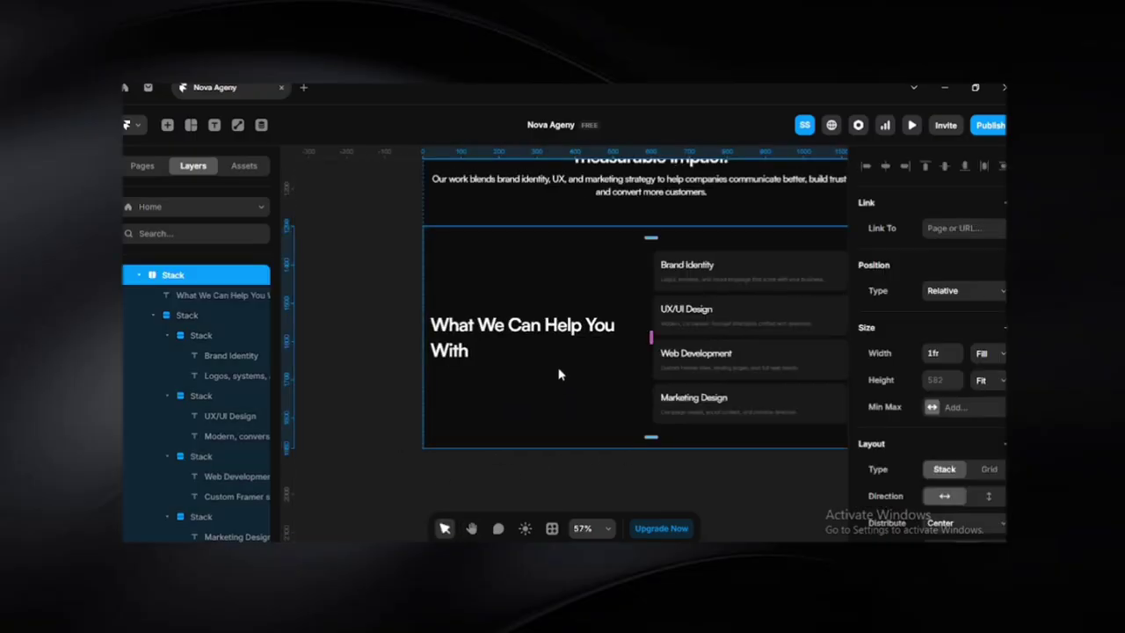
click(605, 323)
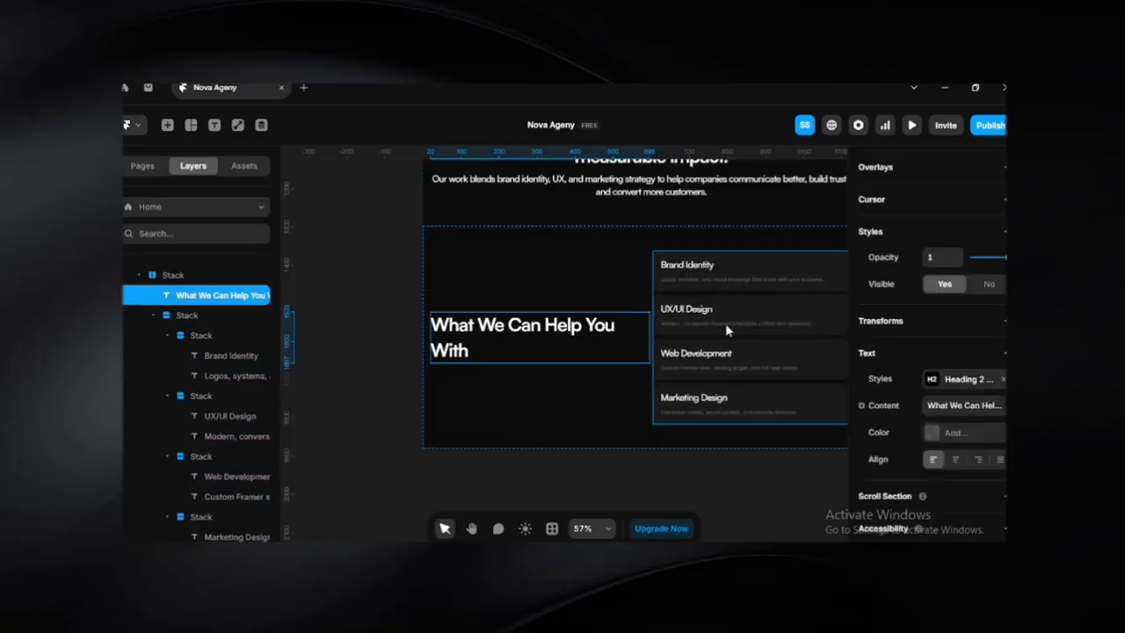
click(581, 292)
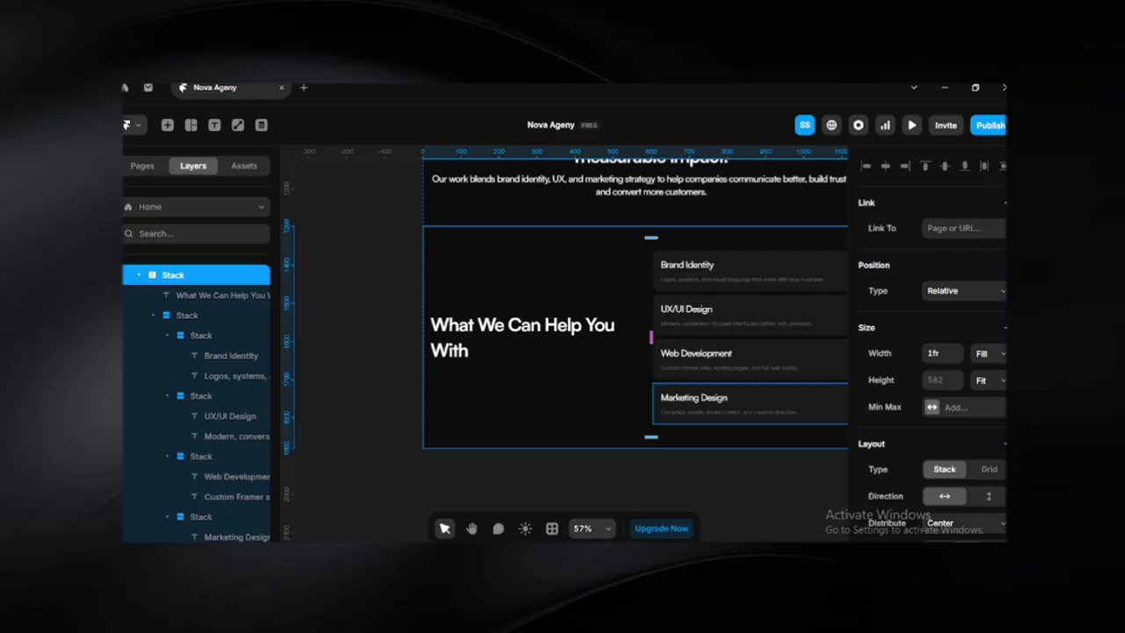
click(938, 549)
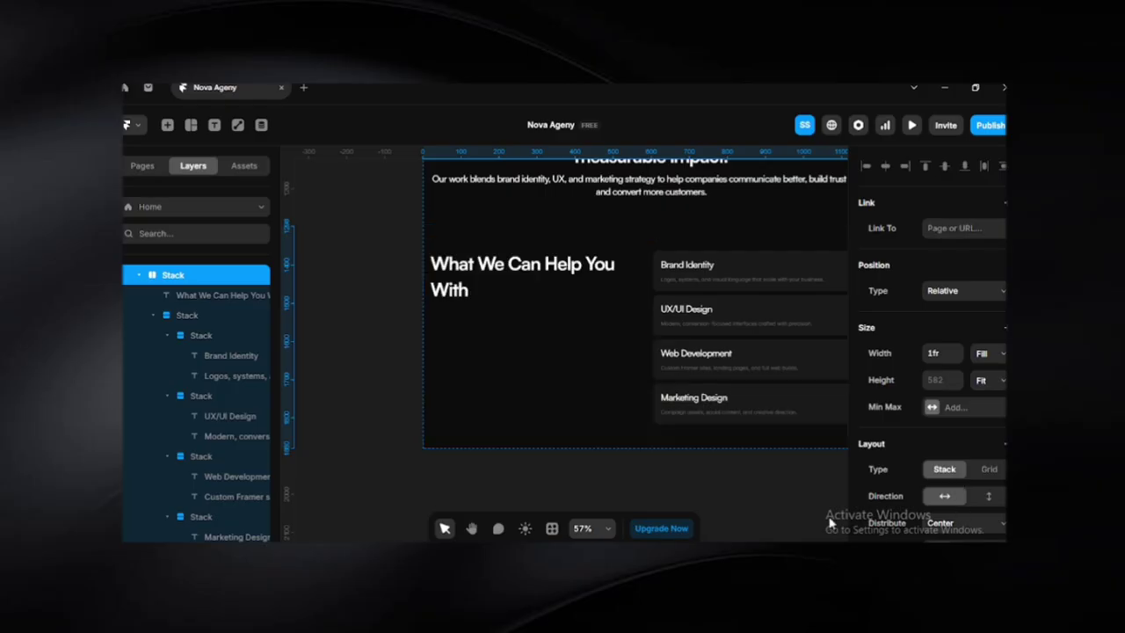
Preview the desktop page and examine the layout of the services section's heading and four cards
click(766, 498)
scroll(774, 486, down, 3)
key(space)
drag(776, 481, 697, 476)
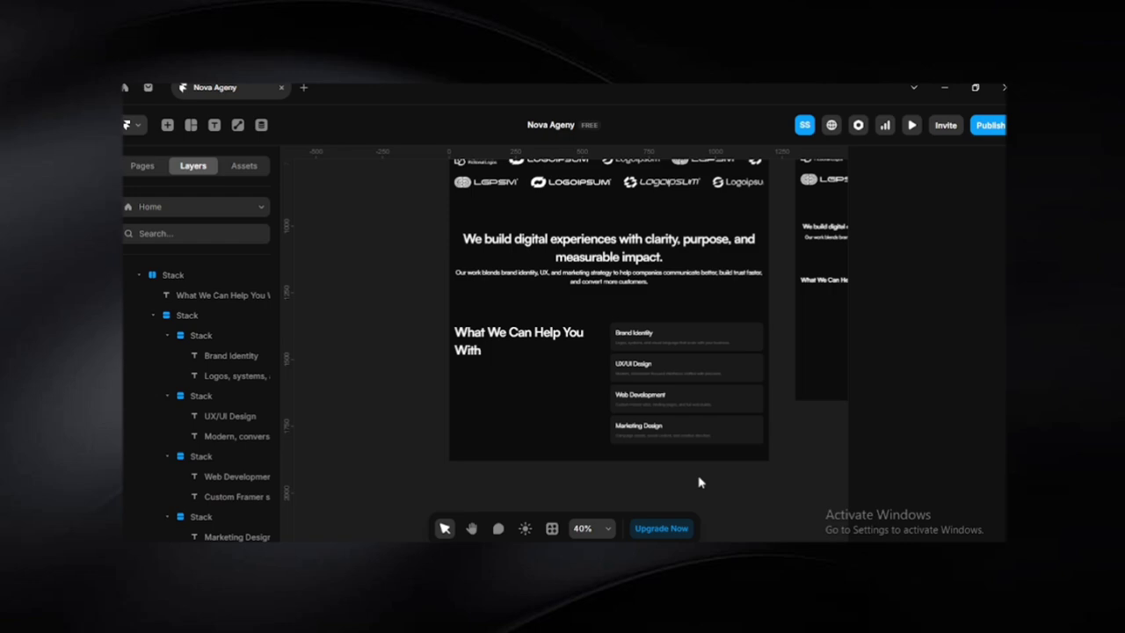
key(ctrl+p)
scroll(700, 482, down, 10)
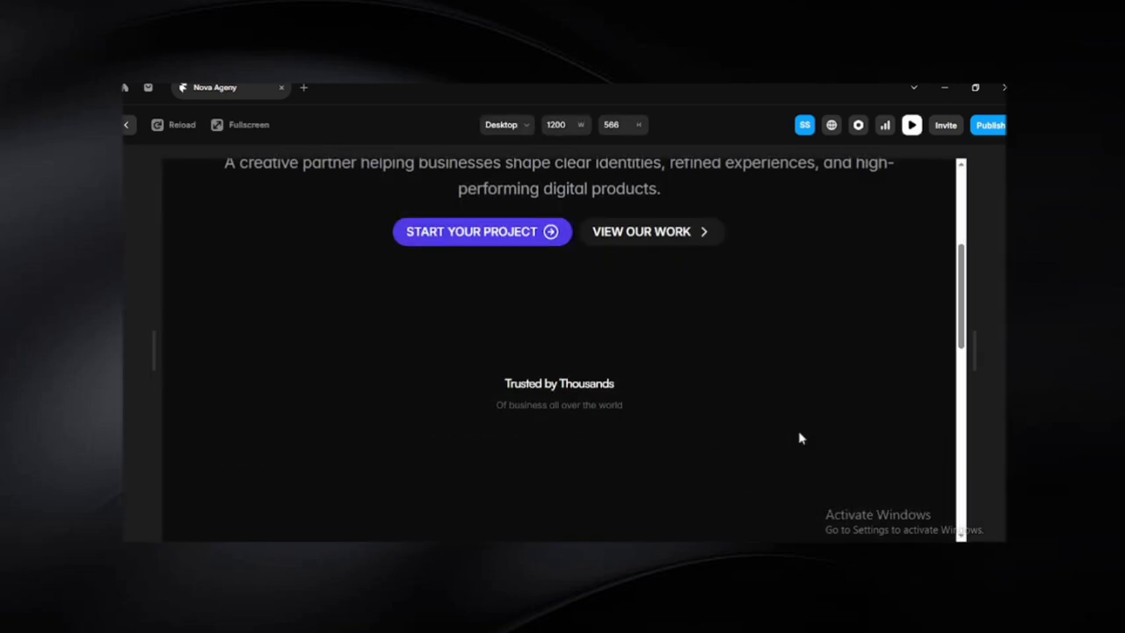
scroll(665, 444, down, 1)
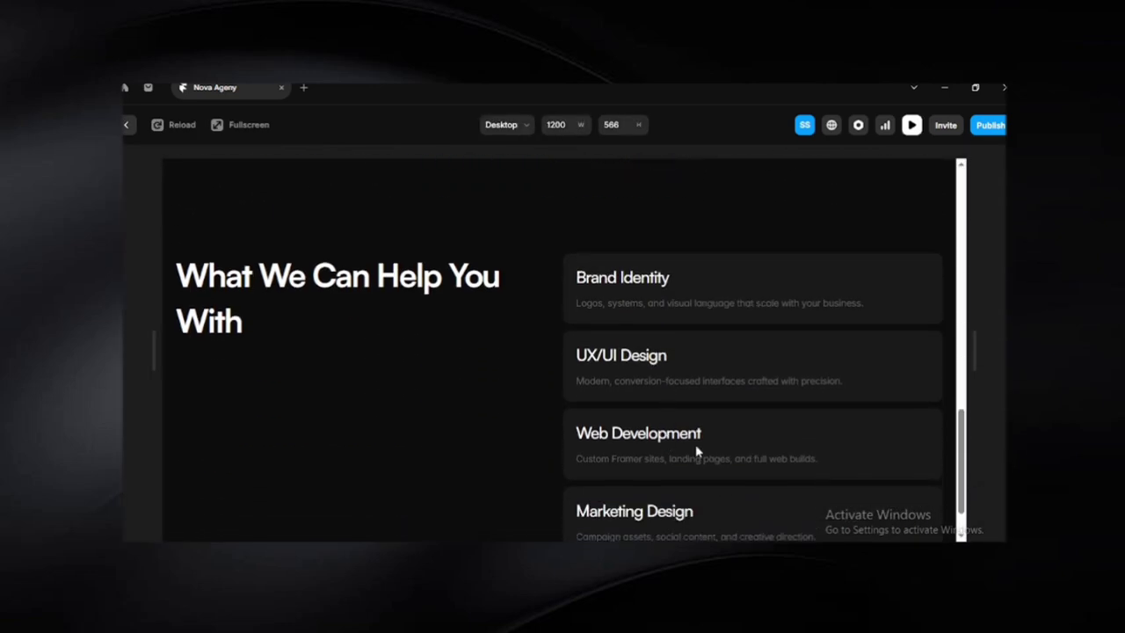
scroll(669, 402, down, 1)
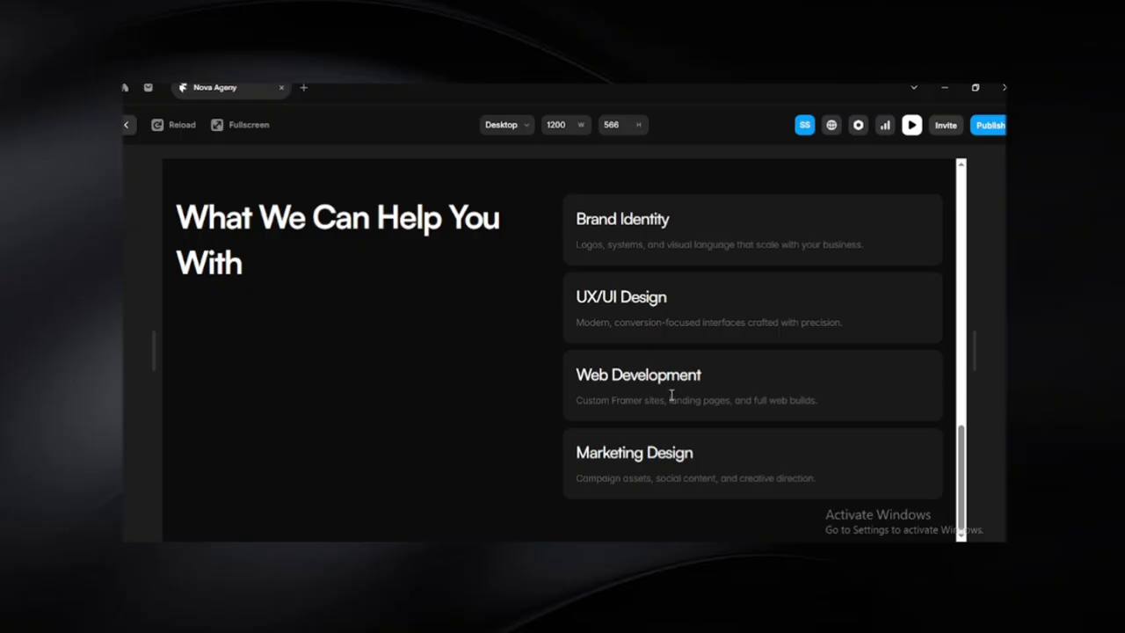
key(Escape)
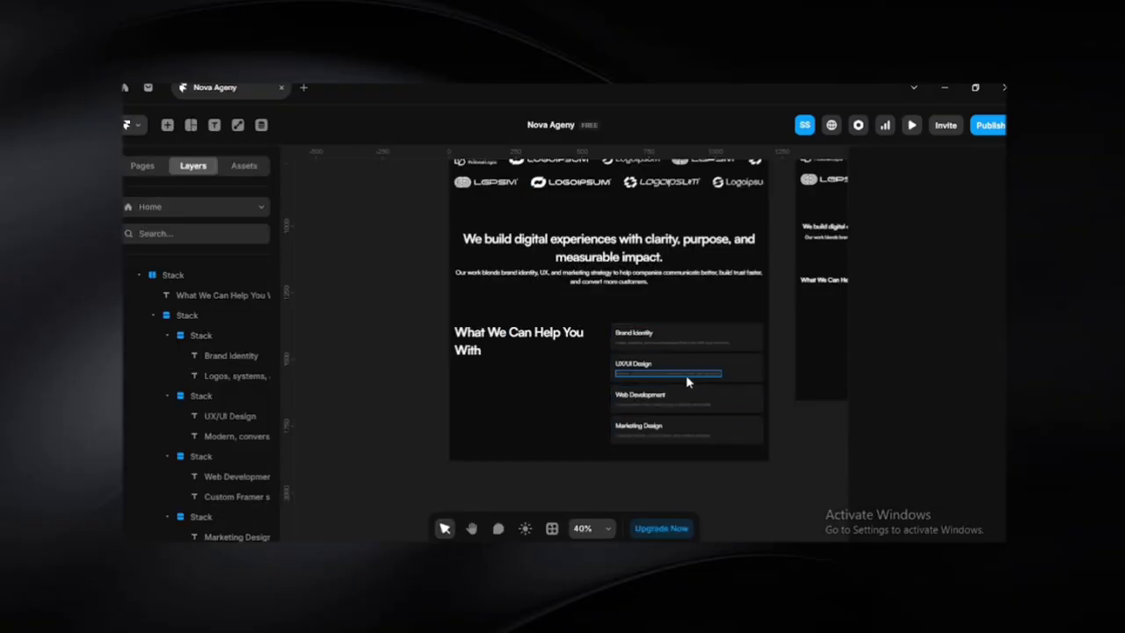
Change the layout type of the container holding the four service cards to Grid
click(685, 374)
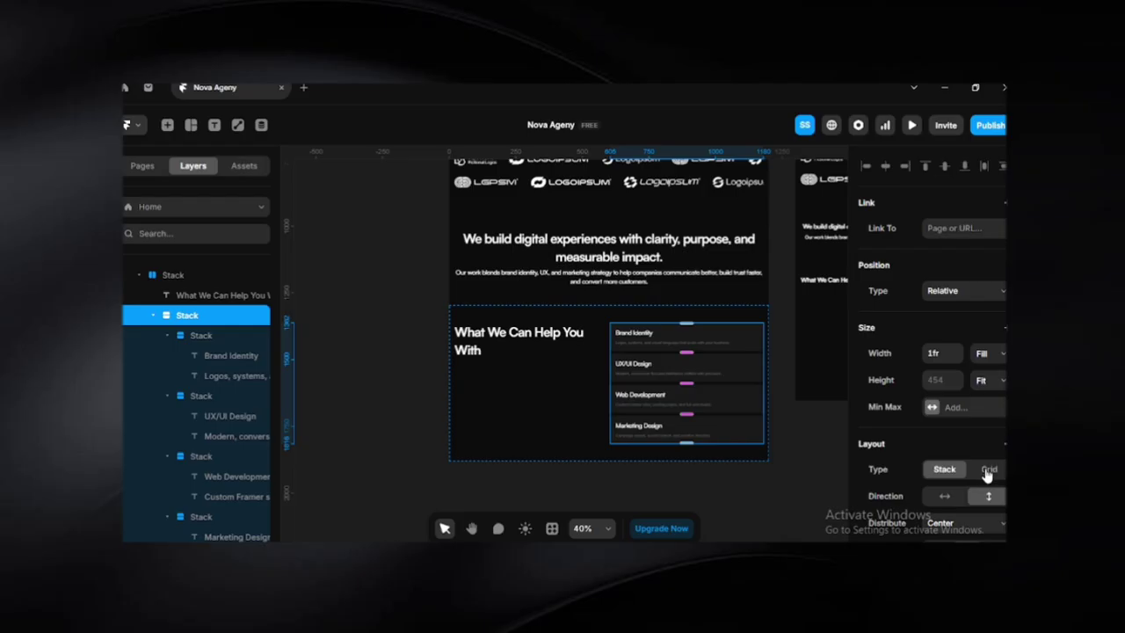
click(987, 471)
click(790, 422)
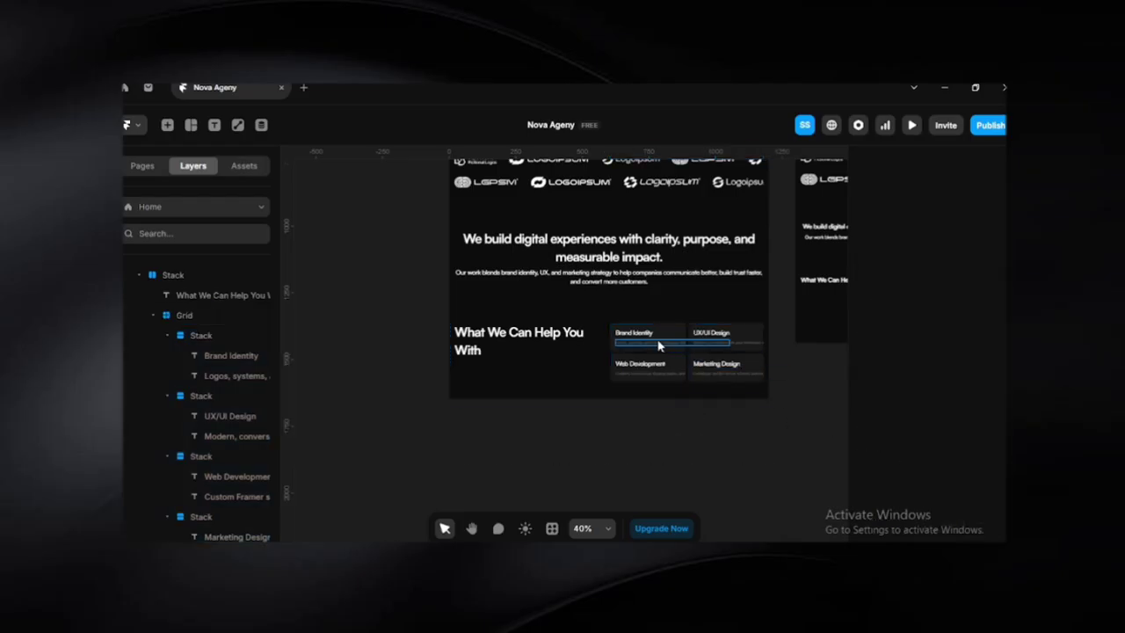
Set the width of the titles and descriptions in all four service cards to Fill
scroll(658, 340, up, 3)
click(636, 332)
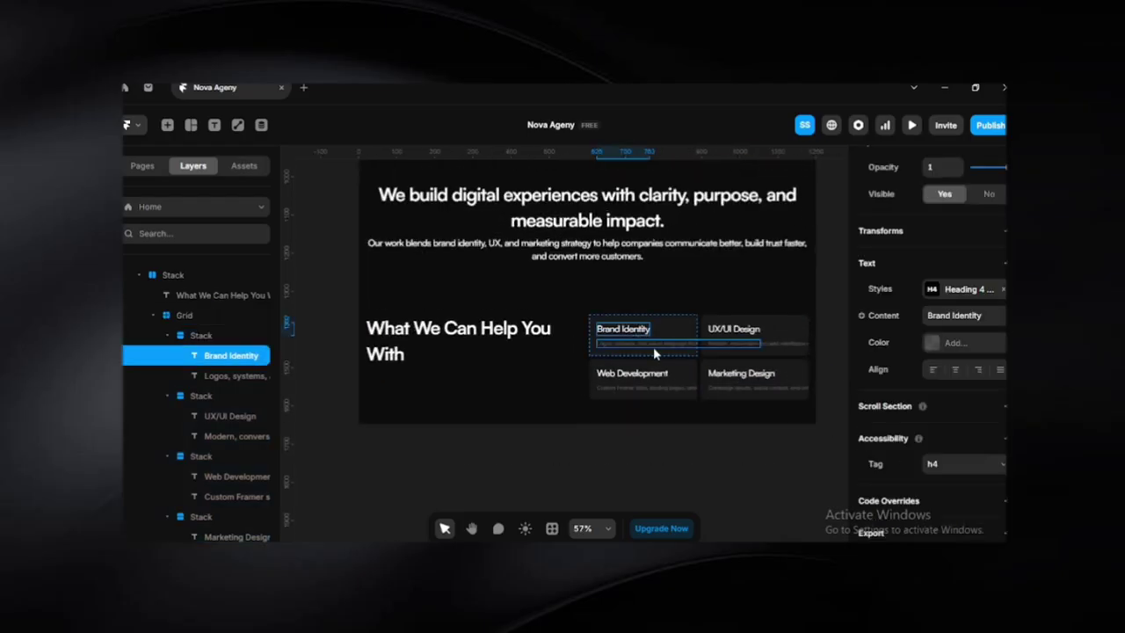
scroll(642, 393, up, 3)
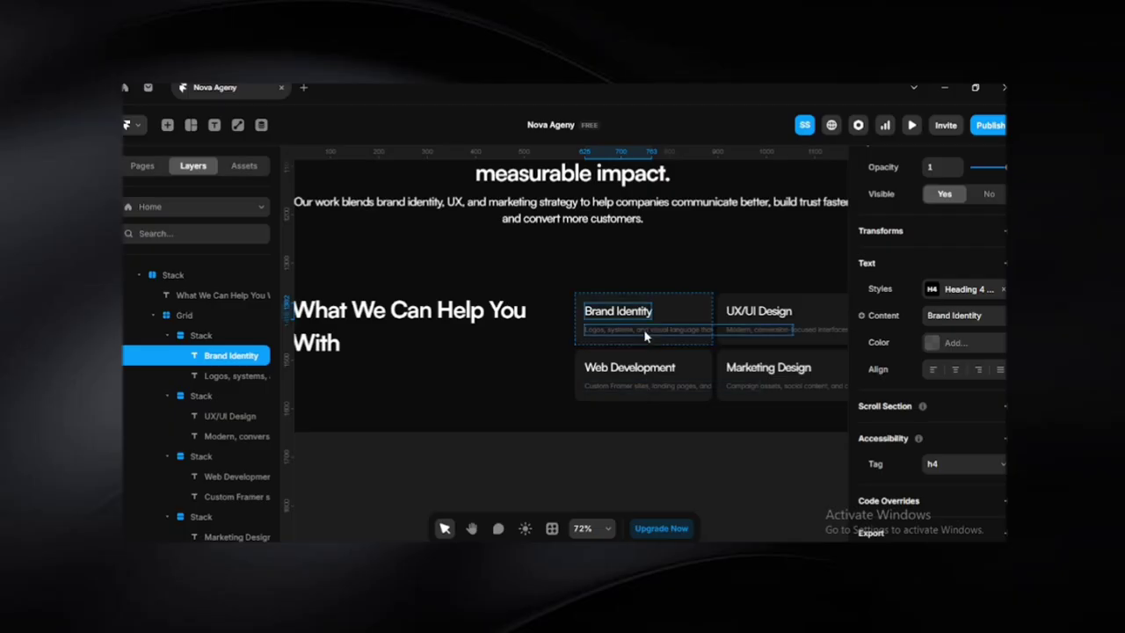
shift+click(742, 318)
shift+click(742, 318)
shift+click(815, 331)
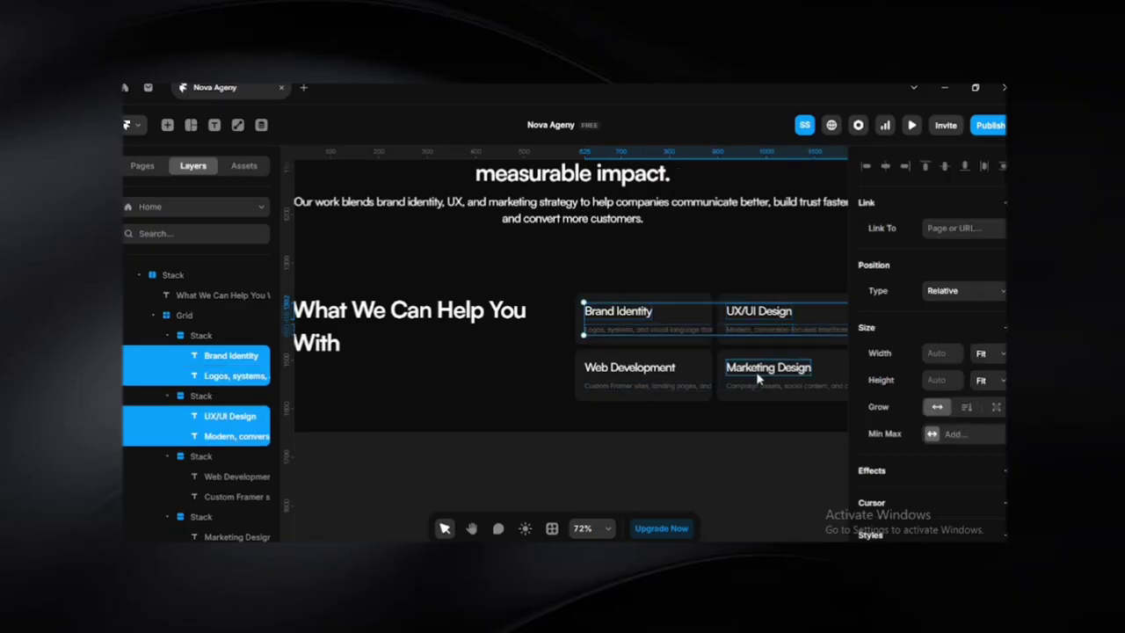
shift+click(757, 374)
shift+click(650, 368)
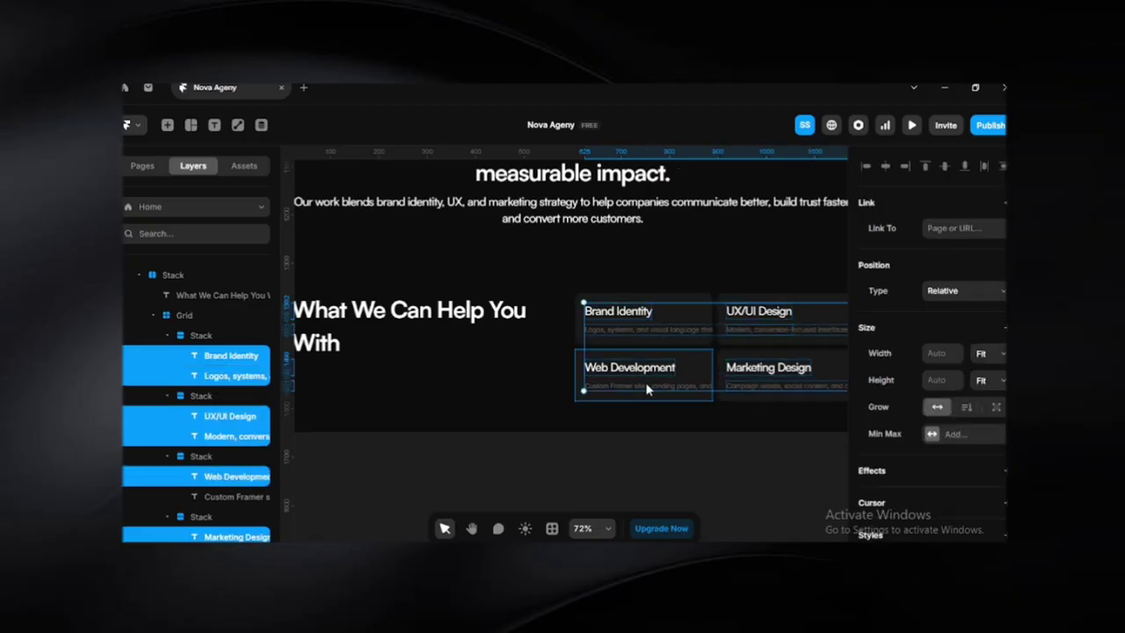
shift+click(648, 389)
click(984, 353)
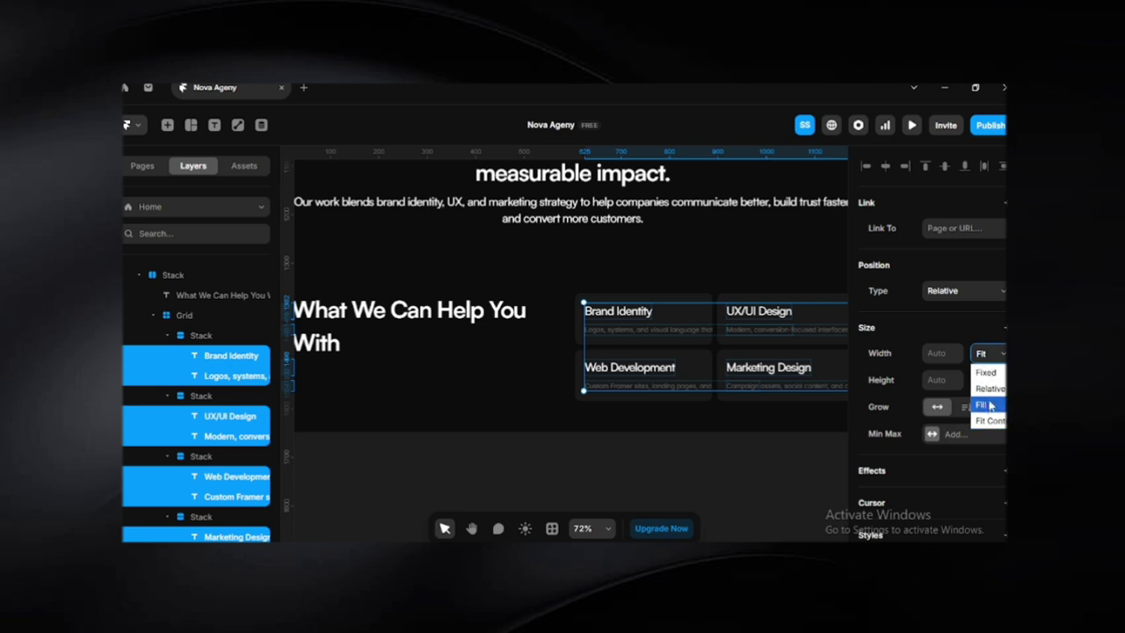
click(982, 400)
click(754, 492)
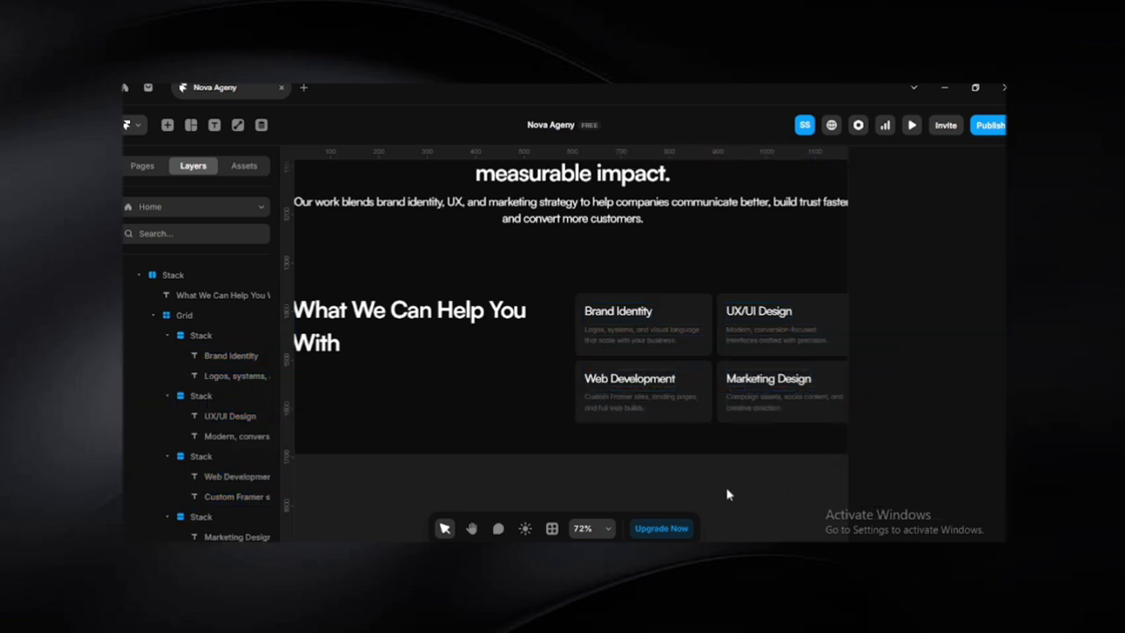
Set the services section stack's direction to vertical so the heading sits above the card grid
scroll(729, 492, up, 2)
scroll(745, 467, down, 1)
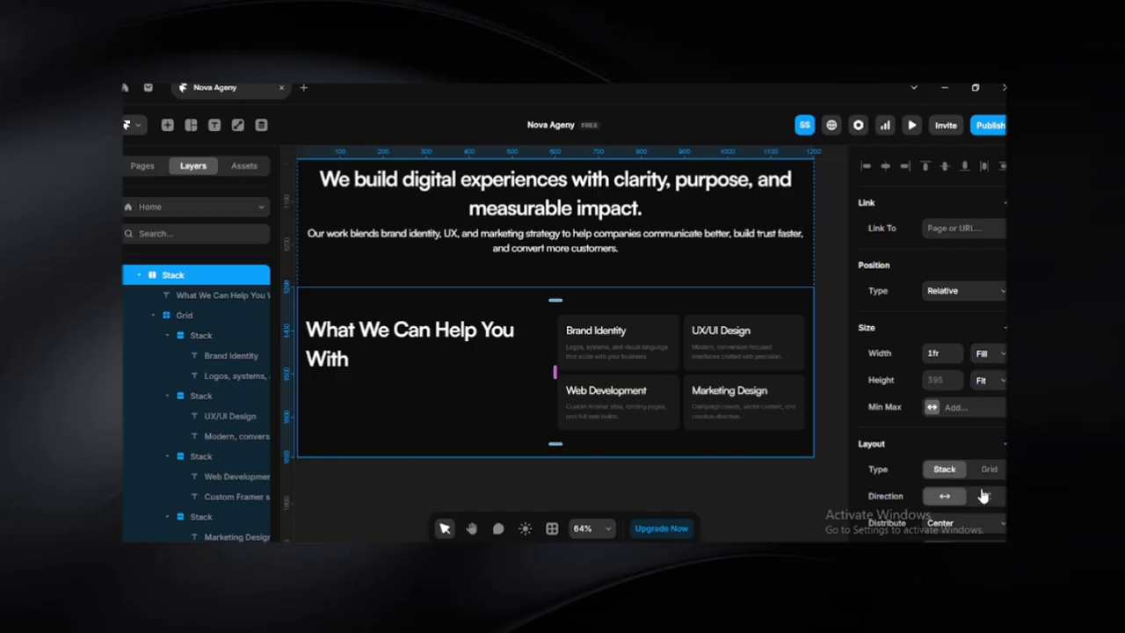
click(986, 496)
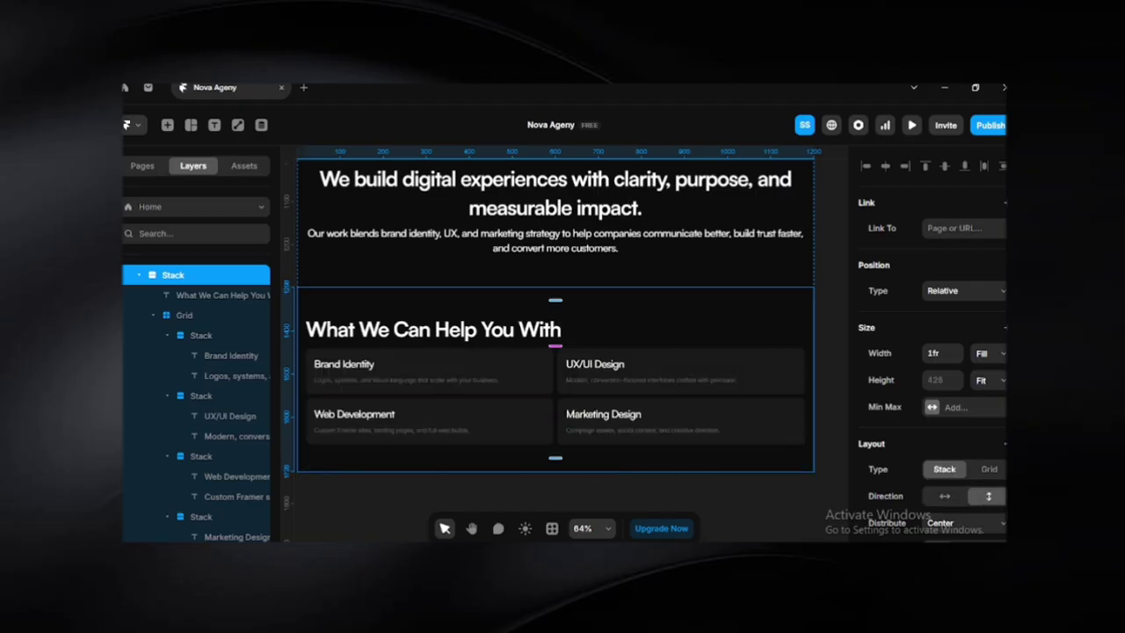
click(987, 470)
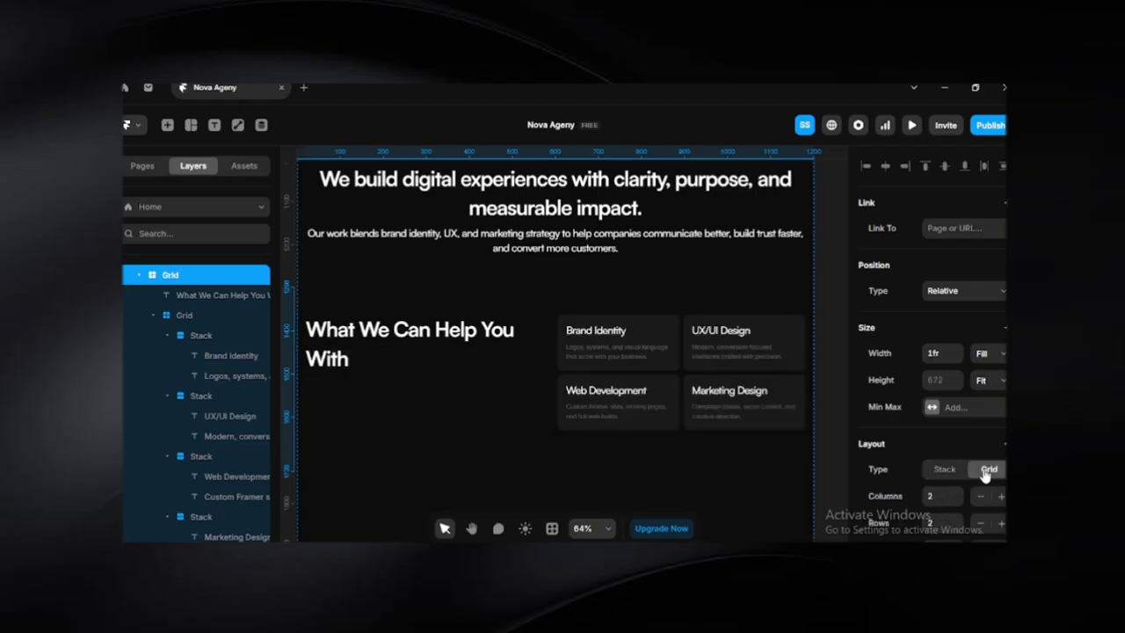
click(938, 466)
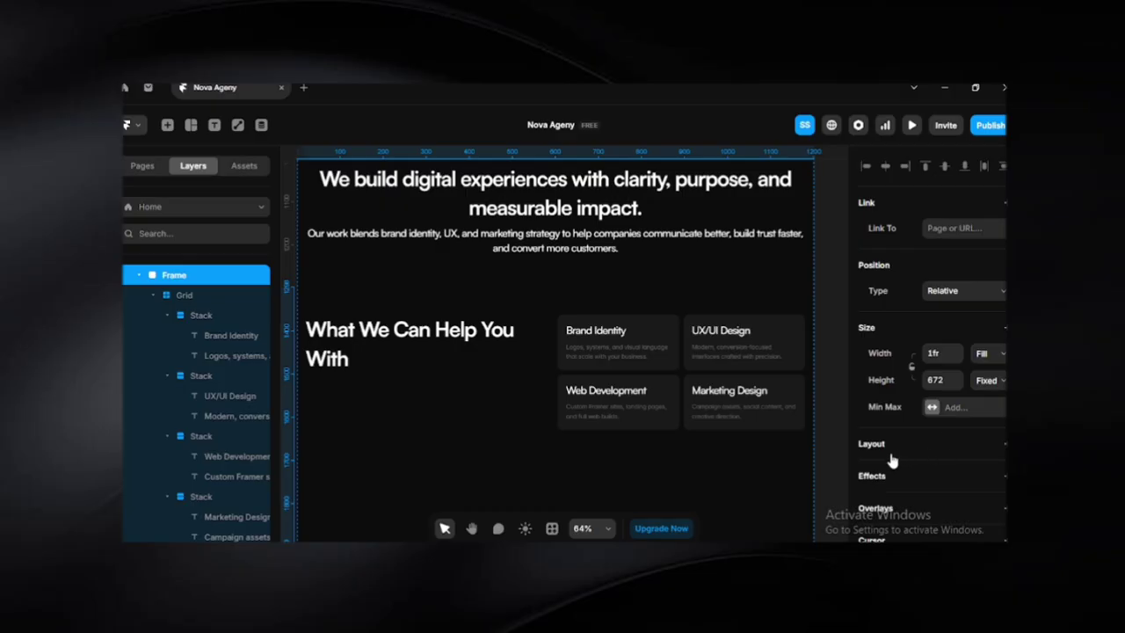
key(ctrl+z)
key(ctrl+z)
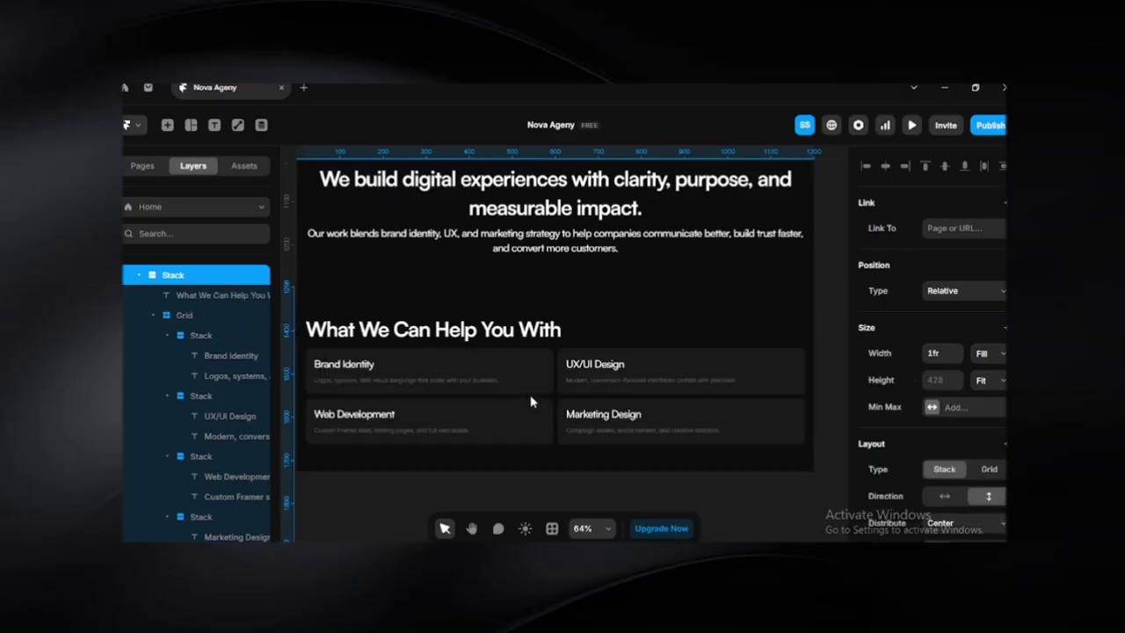
click(988, 469)
key(ctrl+z)
Set the services section stack's direction to horizontal and wrap its heading and card grid together in a nested stack
click(944, 495)
scroll(576, 476, down, 4)
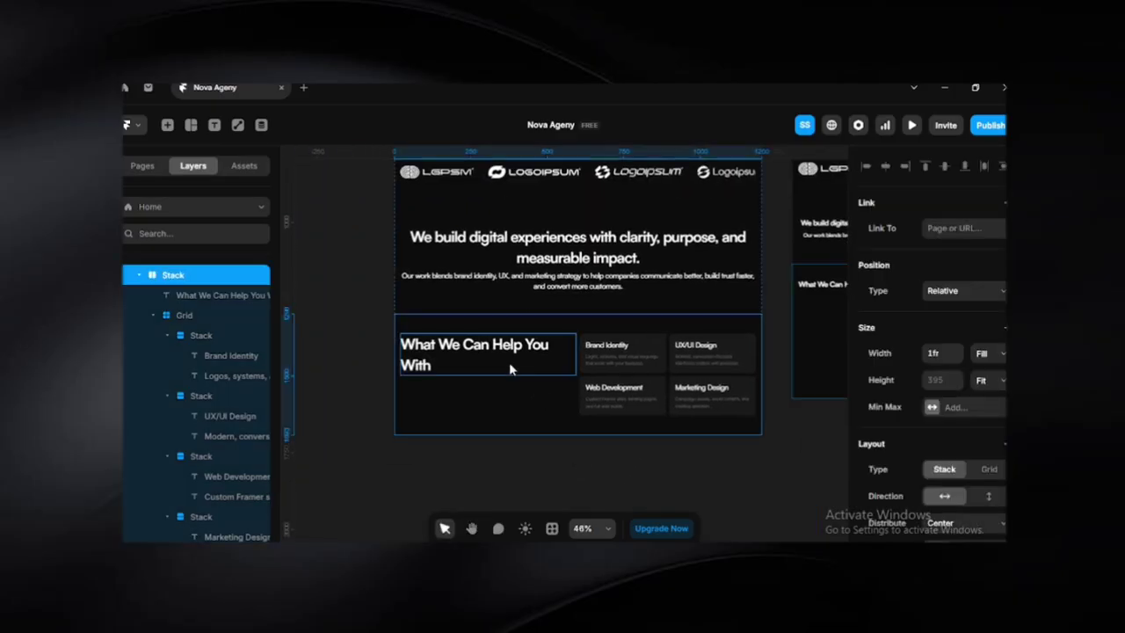
click(508, 357)
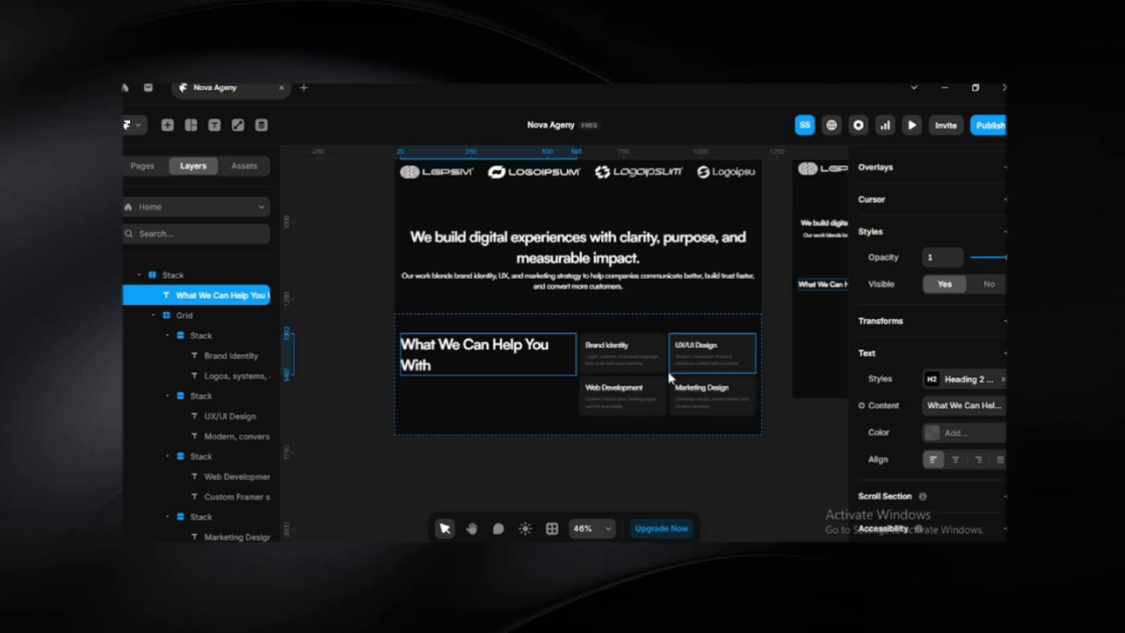
shift+click(669, 380)
key(ctrl+Return)
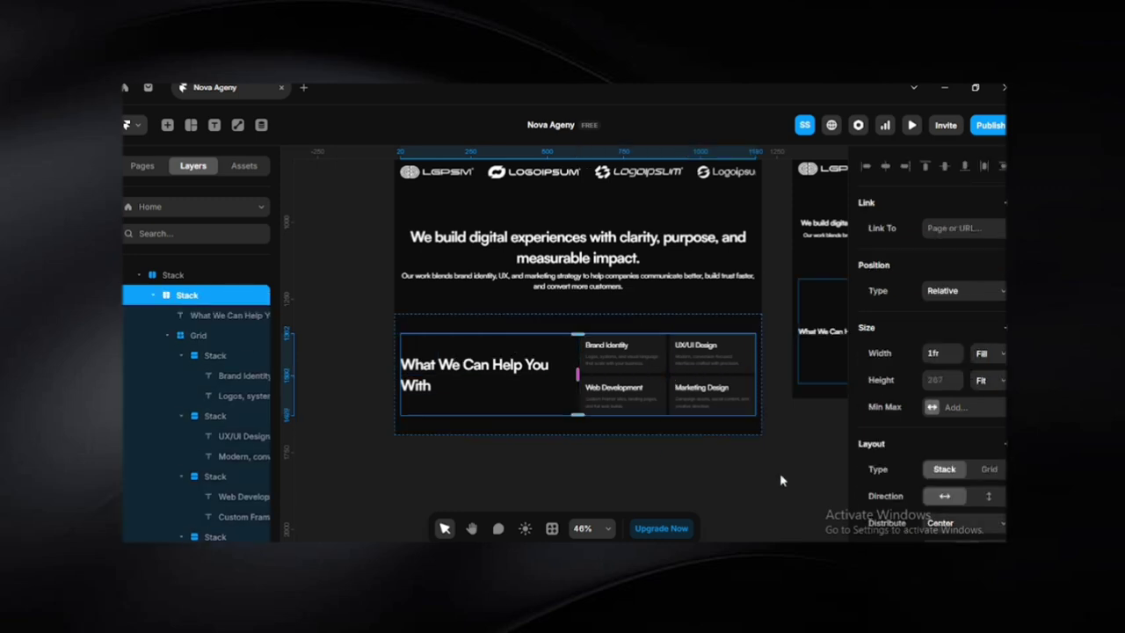
Align the nested stack's contents to the top and give the stack a fixed max width of 1100
scroll(993, 510, down, 3)
click(938, 415)
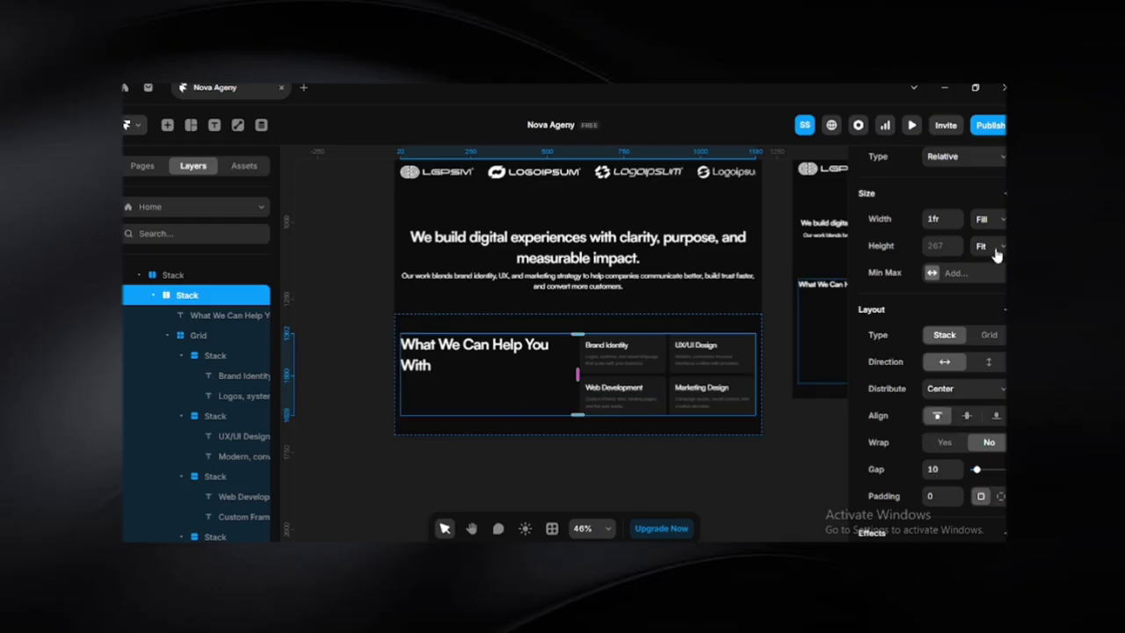
click(934, 274)
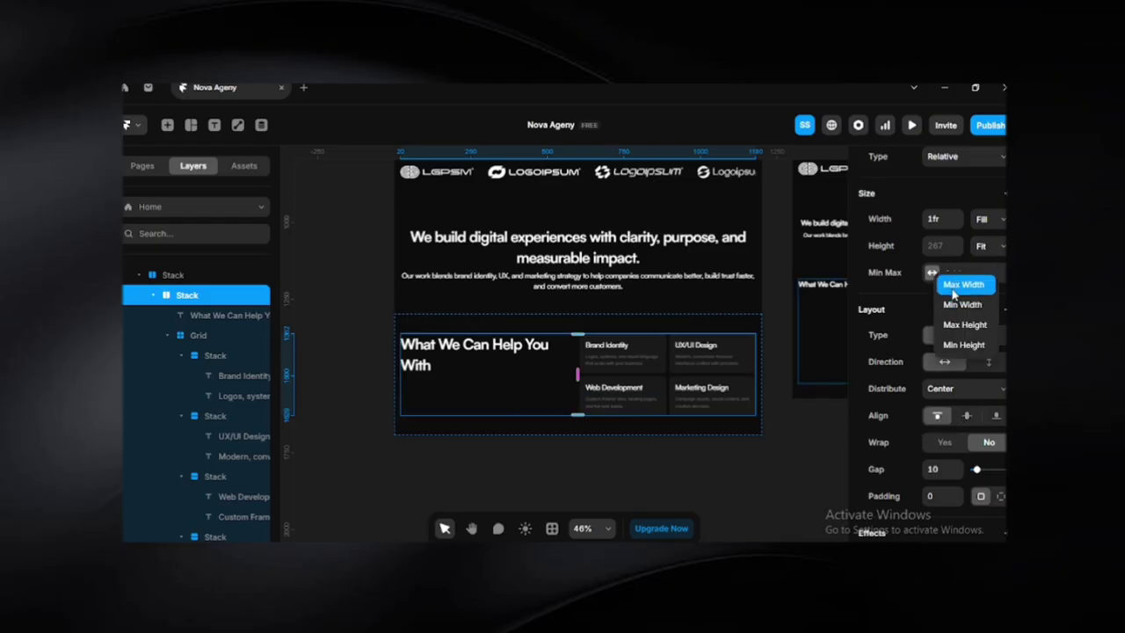
click(952, 287)
click(981, 273)
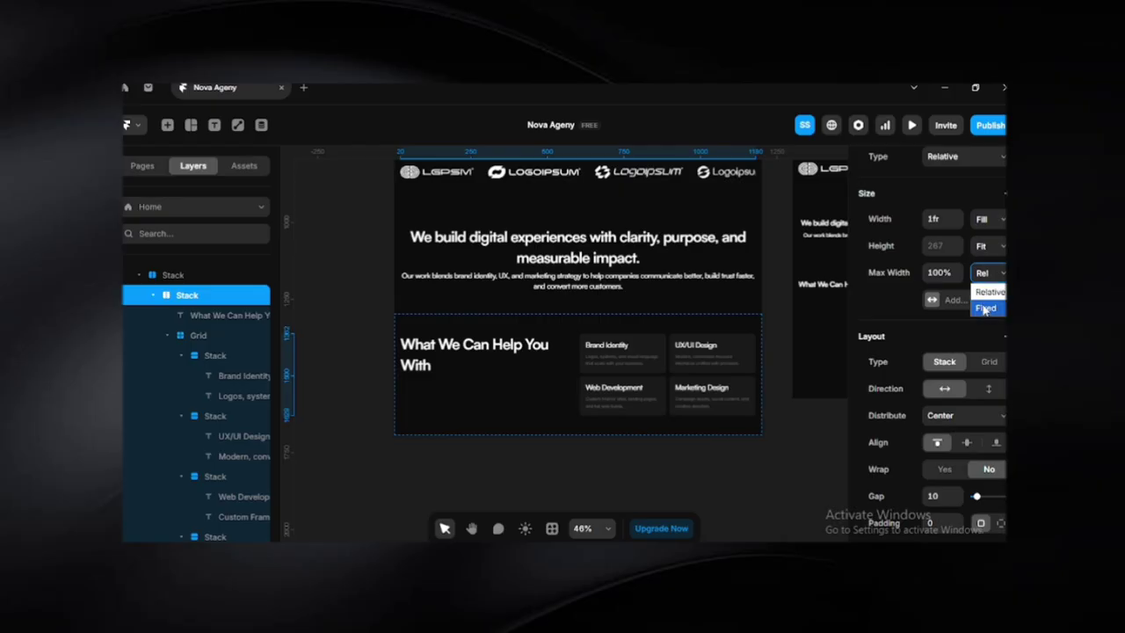
click(986, 297)
click(937, 272)
text(1200)
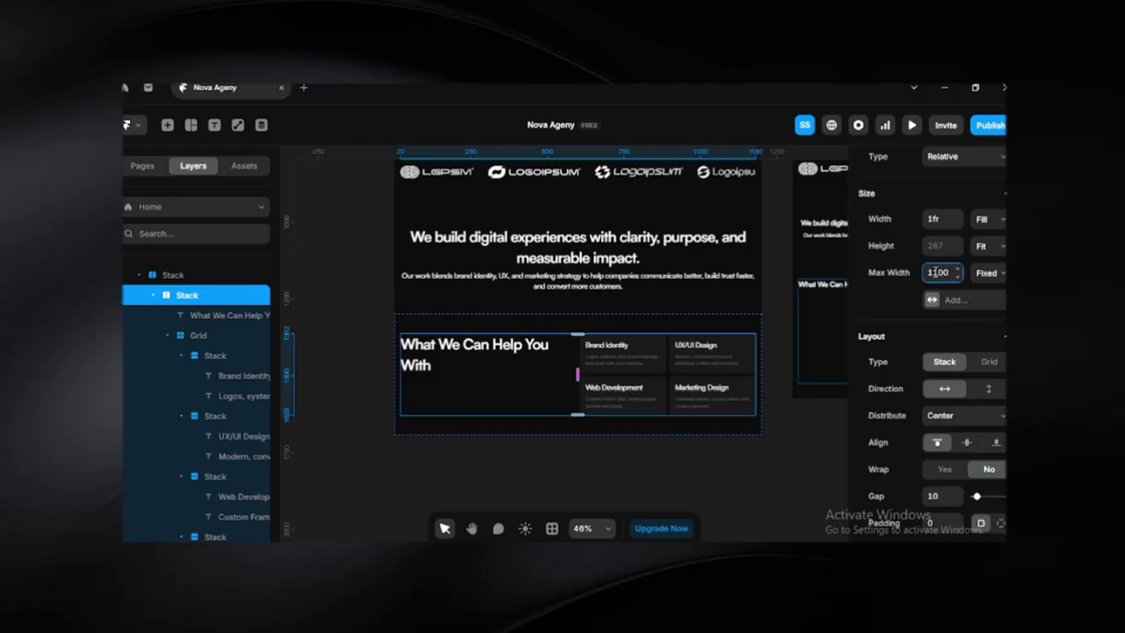
key(Return)
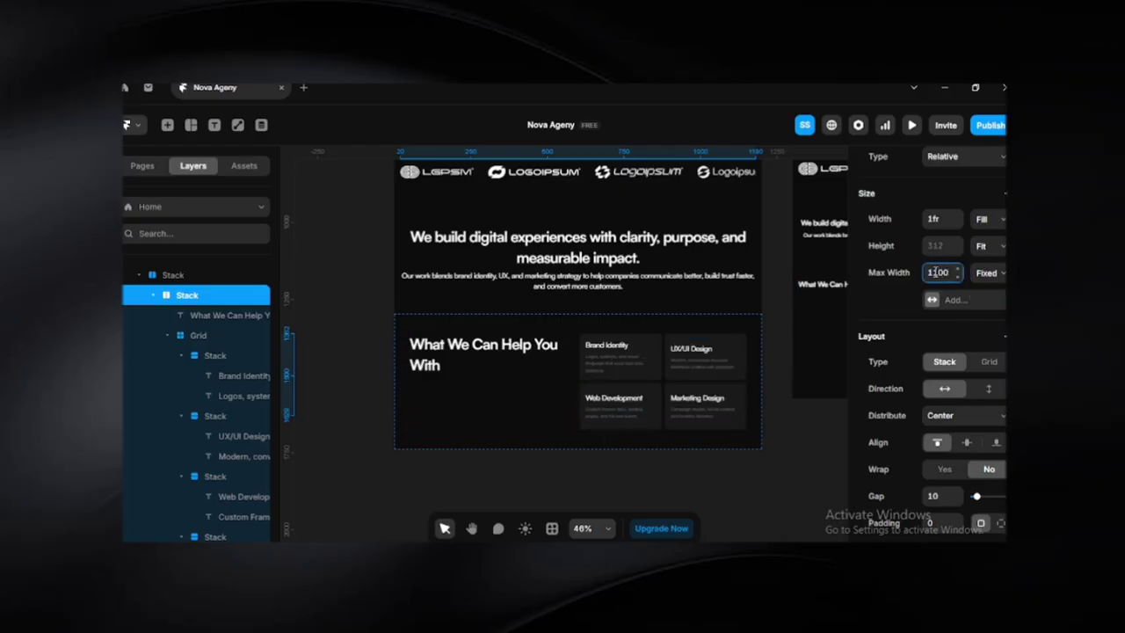
click(781, 467)
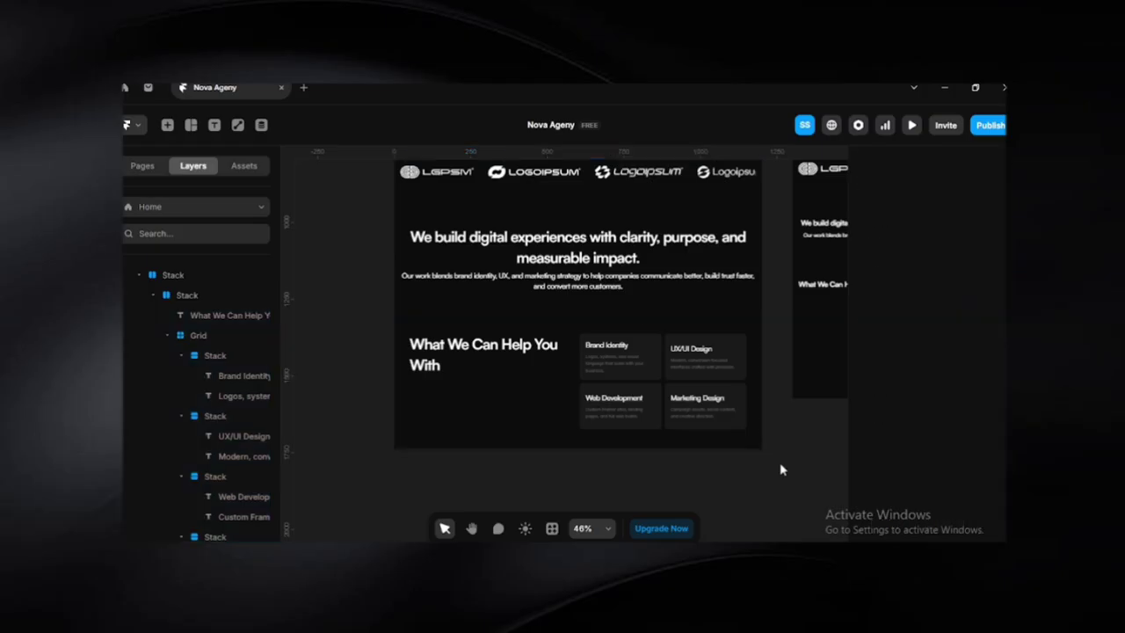
Examine the services section's layout across the desktop, tablet and phone breakpoints
scroll(781, 468, down, 3)
scroll(765, 465, down, 5)
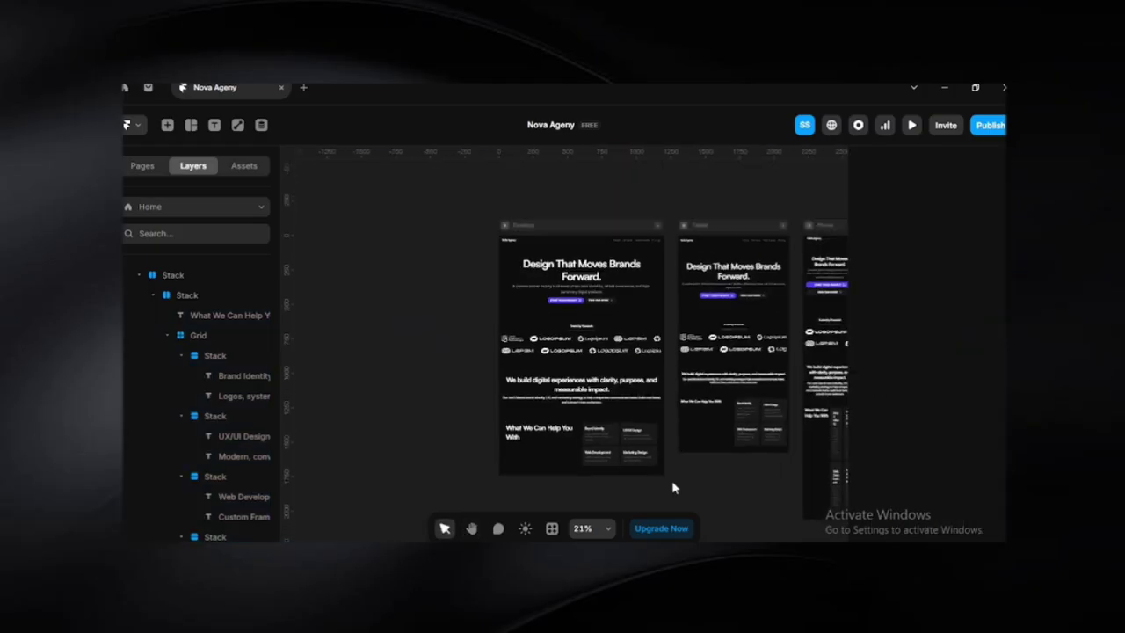
scroll(527, 268, up, 1)
click(519, 250)
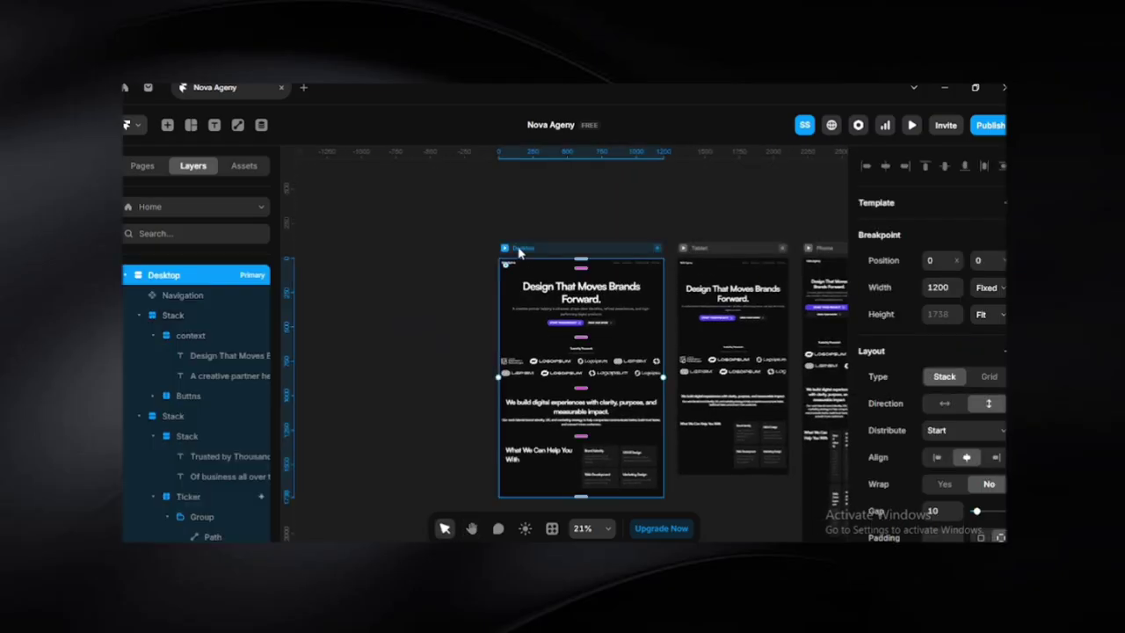
click(695, 484)
key(h)
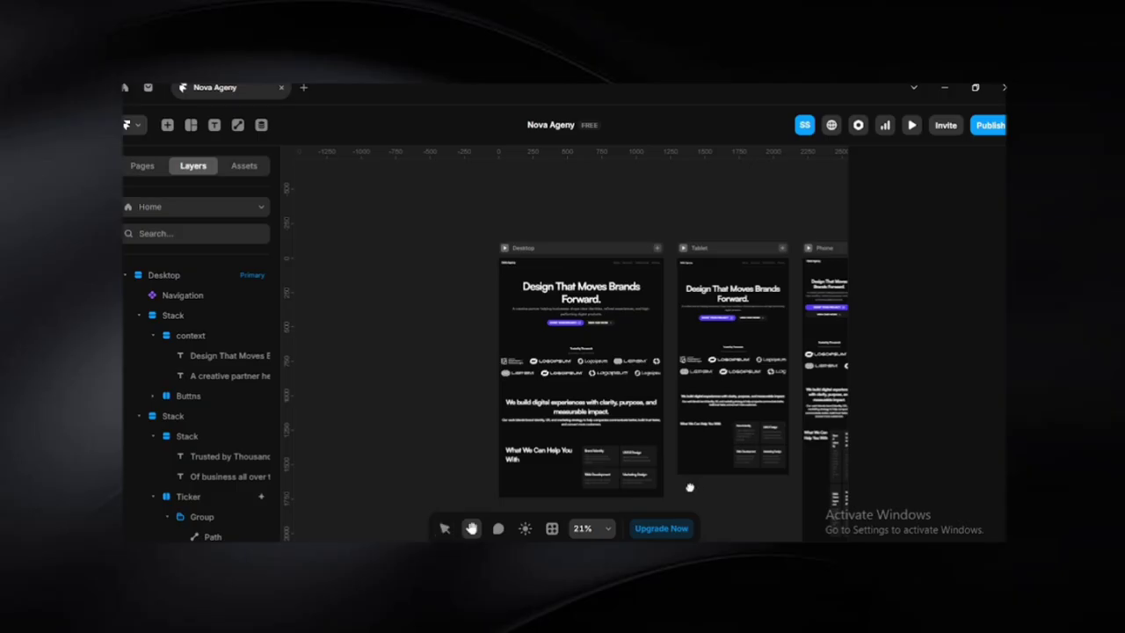
drag(690, 484, 630, 401)
key(v)
scroll(507, 413, up, 5)
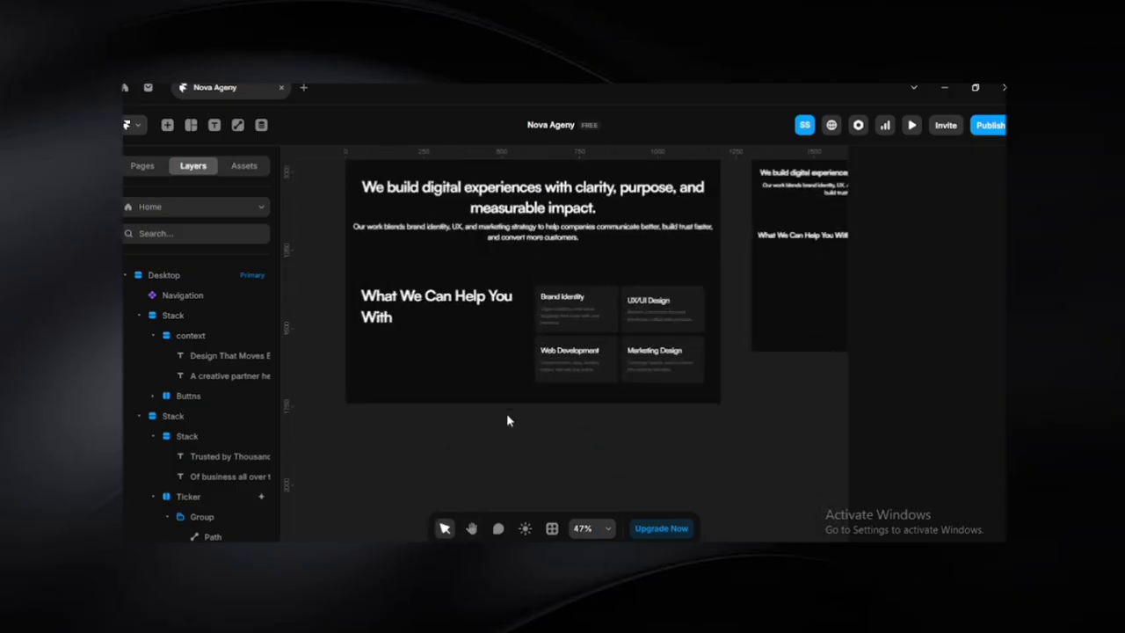
Switch to the Notion copy document, read the Process Snapshot section's text, and return to Framer
key(alt+Tab)
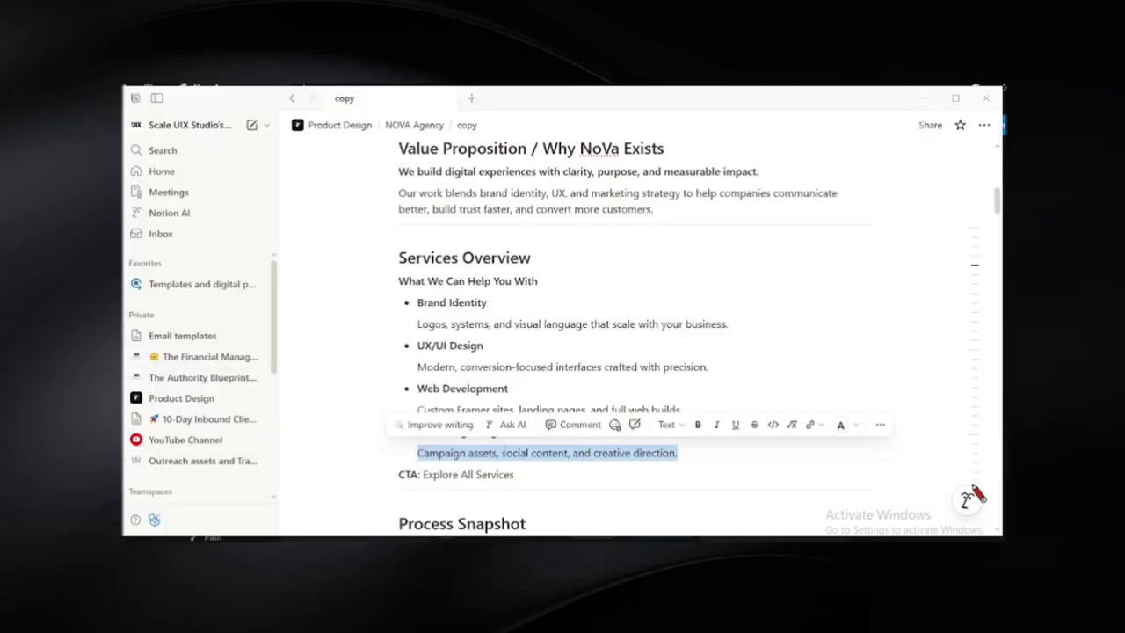
click(478, 347)
scroll(573, 313, down, 5)
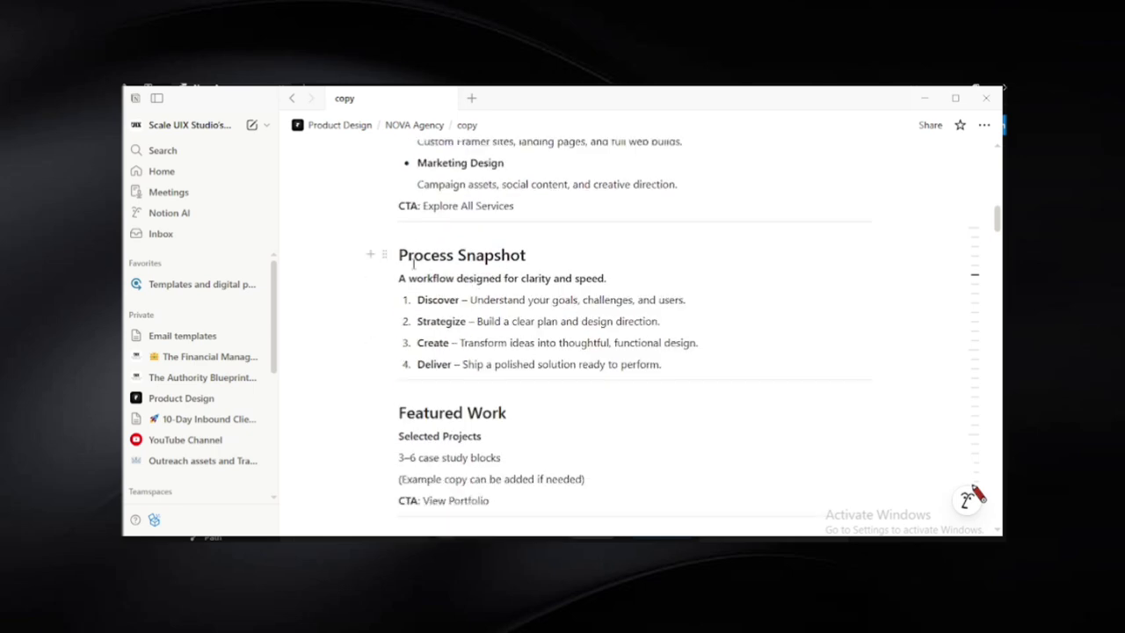
click(926, 98)
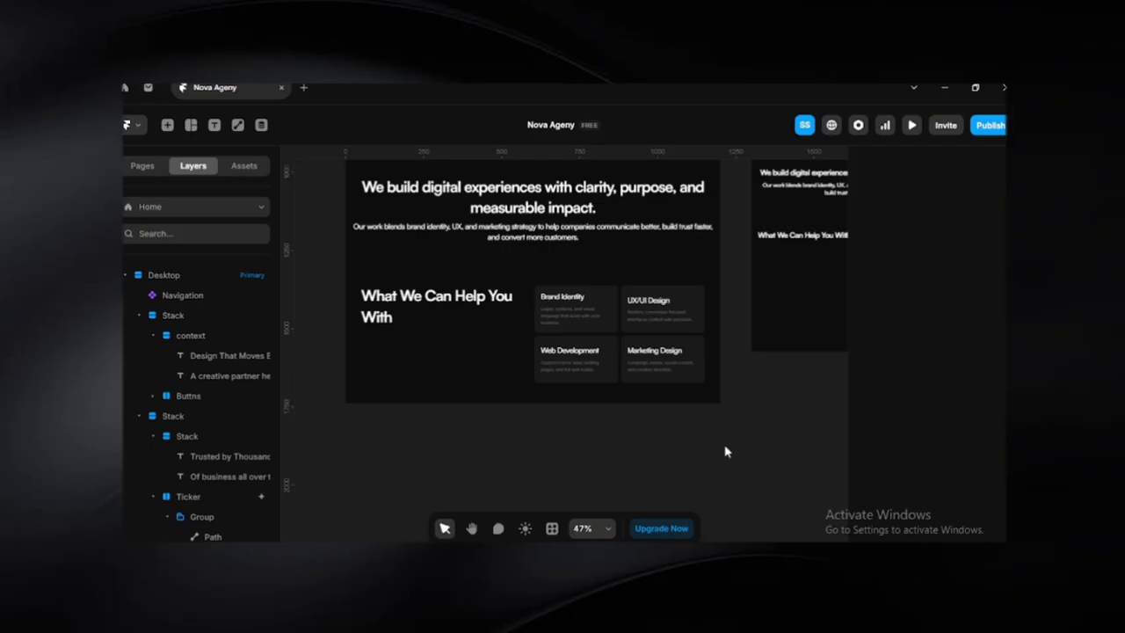